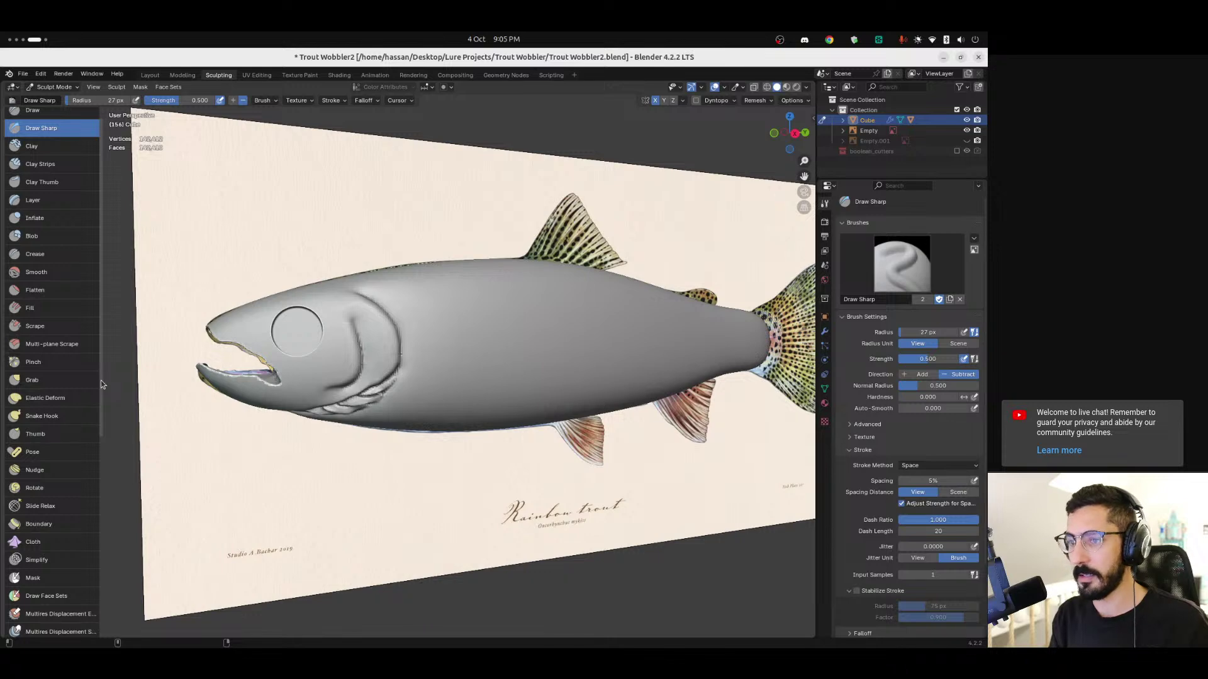
Step: Examine the sculpted gill folds, eye socket and mouth of the trout body from several angles against the reference image
mouse_move(470, 352)
middle_down()
mouse_move(485, 356)
mouse_move(453, 369)
mouse_move(459, 356)
mouse_move(432, 353)
middle_up()
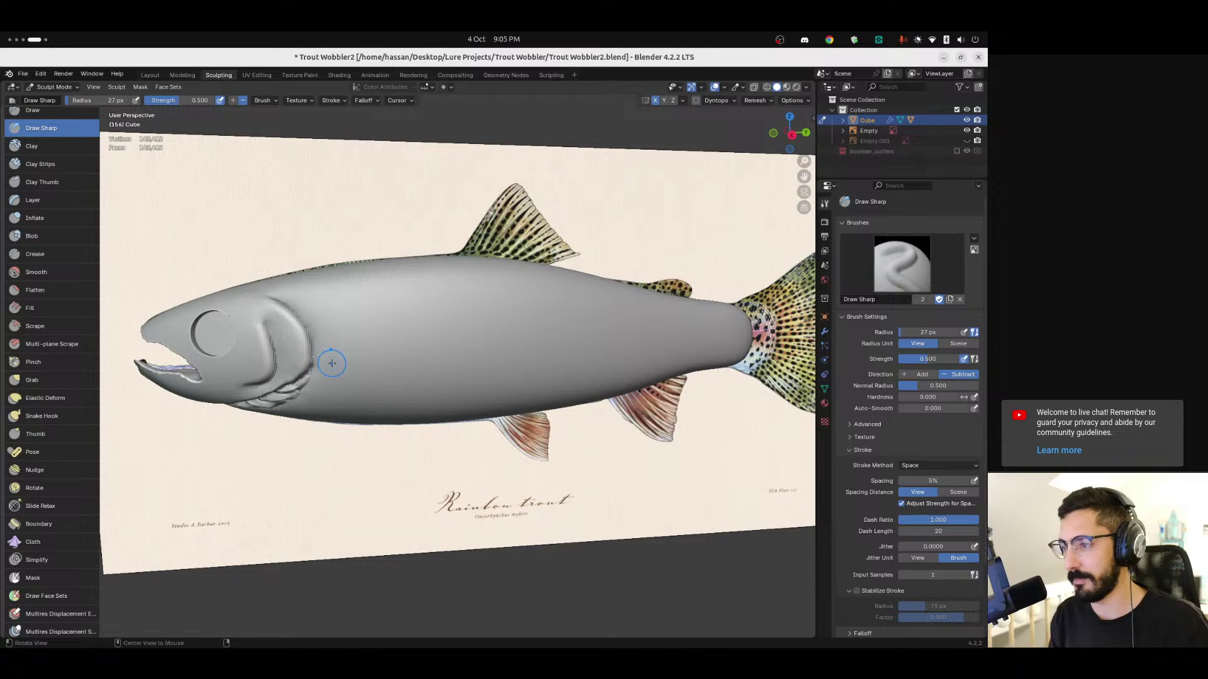
mouse_move(341, 350)
middle_down()
mouse_move(322, 337)
mouse_move(349, 354)
mouse_move(346, 406)
mouse_move(346, 309)
middle_up()
middle_drag(347, 354, 421, 365)
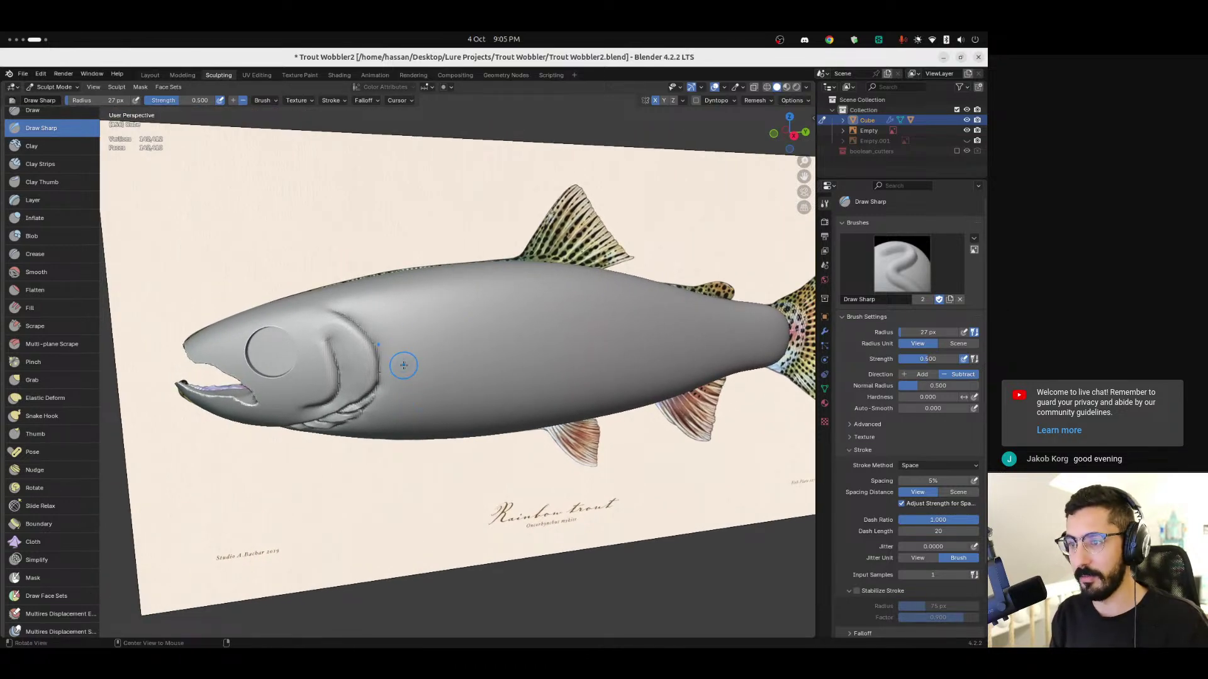
mouse_move(409, 371)
middle_down()
mouse_move(403, 393)
mouse_move(426, 351)
mouse_move(387, 378)
mouse_move(404, 373)
middle_up()
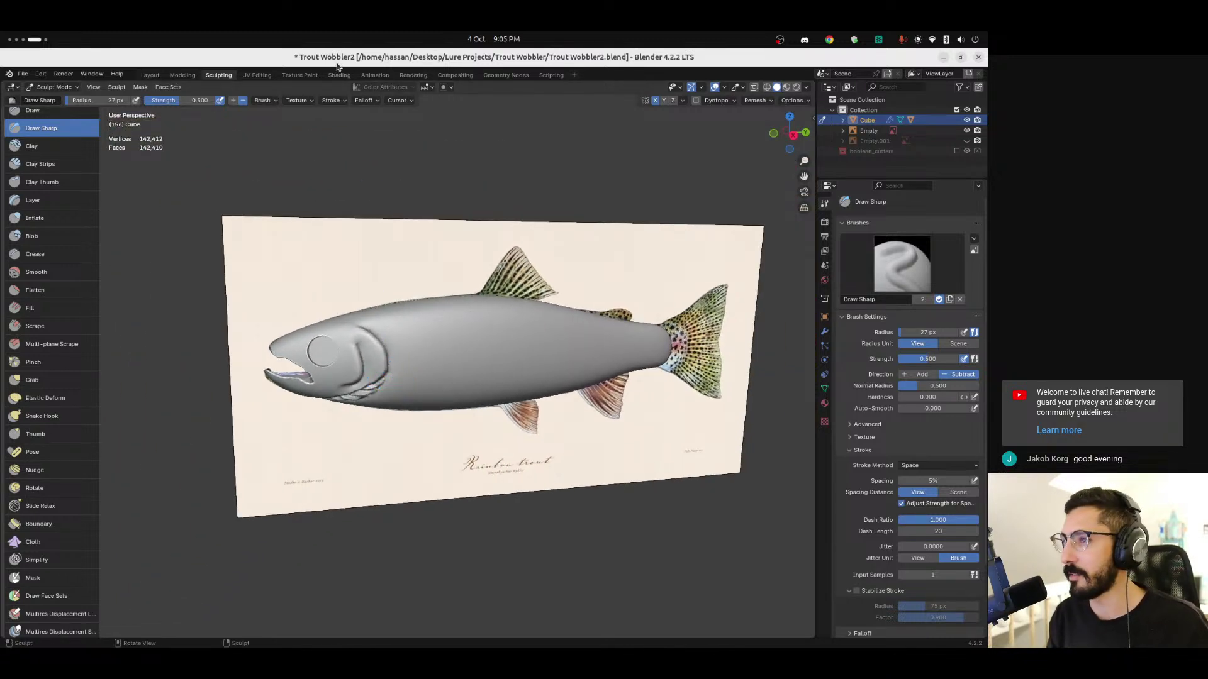
mouse_move(381, 381)
ctrl+middle_down()
mouse_move(434, 361)
mouse_move(423, 353)
mouse_move(435, 338)
ctrl+middle_up()
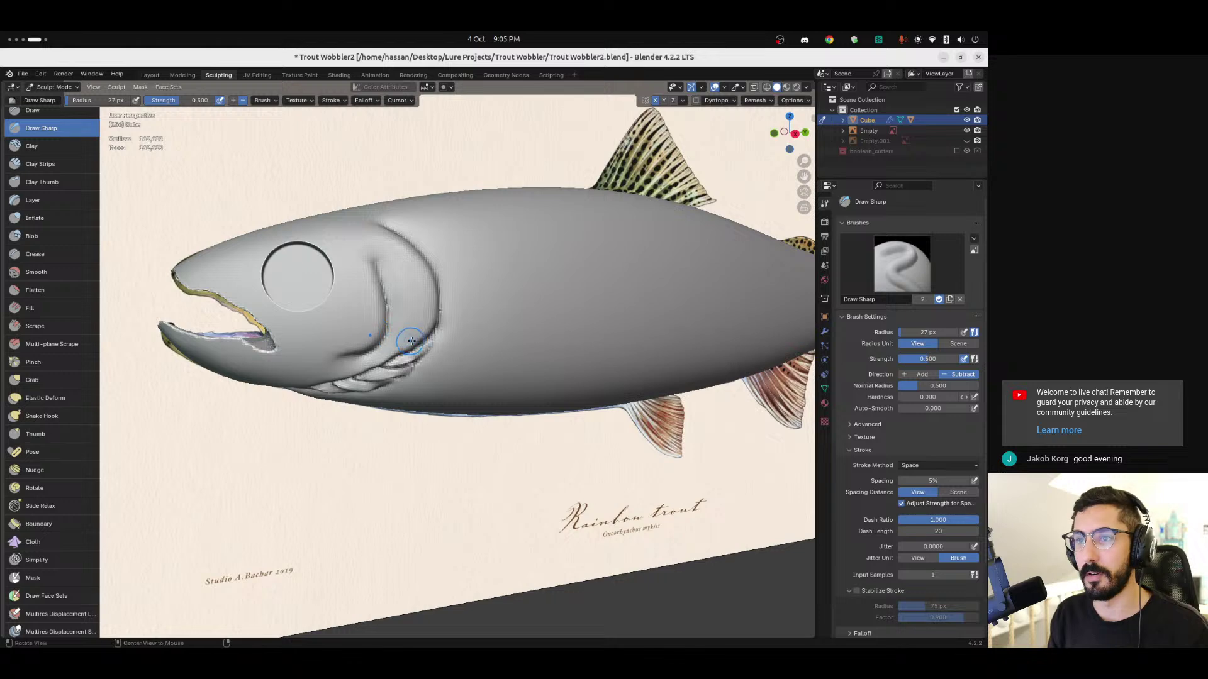
mouse_move(418, 342)
middle_down()
mouse_move(401, 305)
mouse_move(409, 272)
mouse_move(405, 344)
mouse_move(385, 347)
mouse_move(387, 365)
mouse_move(388, 313)
middle_up()
scroll(370, 236, down, 2)
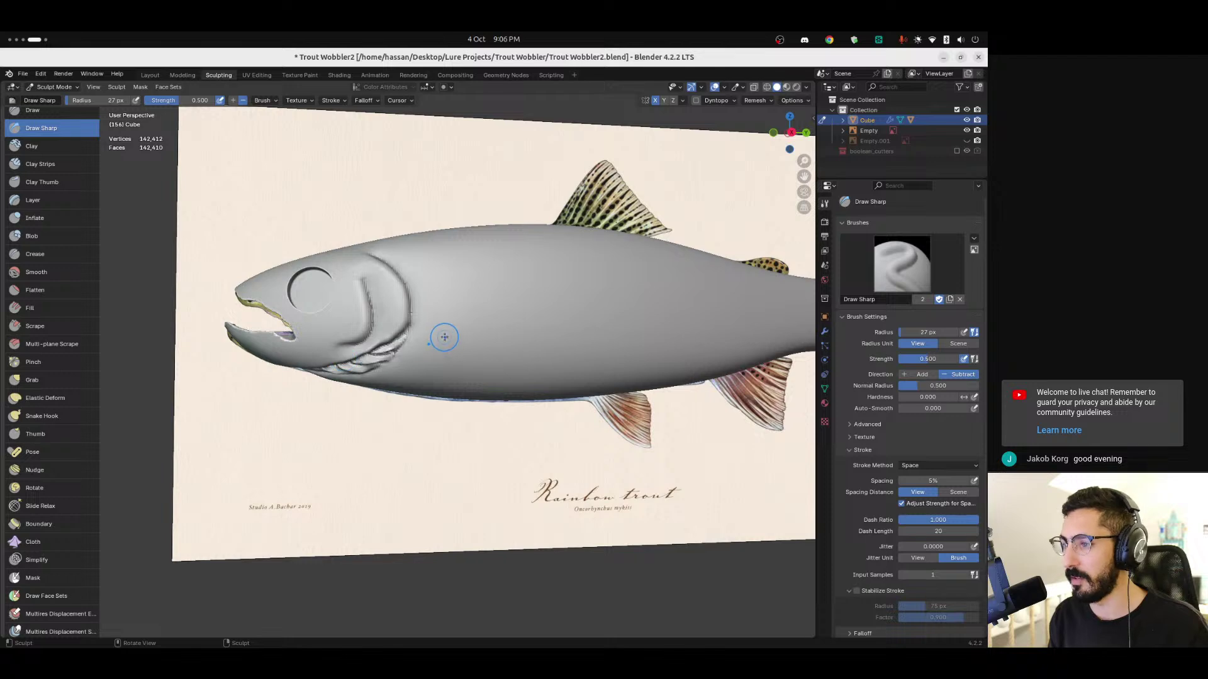
mouse_move(391, 349)
middle_down()
mouse_move(399, 279)
mouse_move(374, 282)
middle_up()
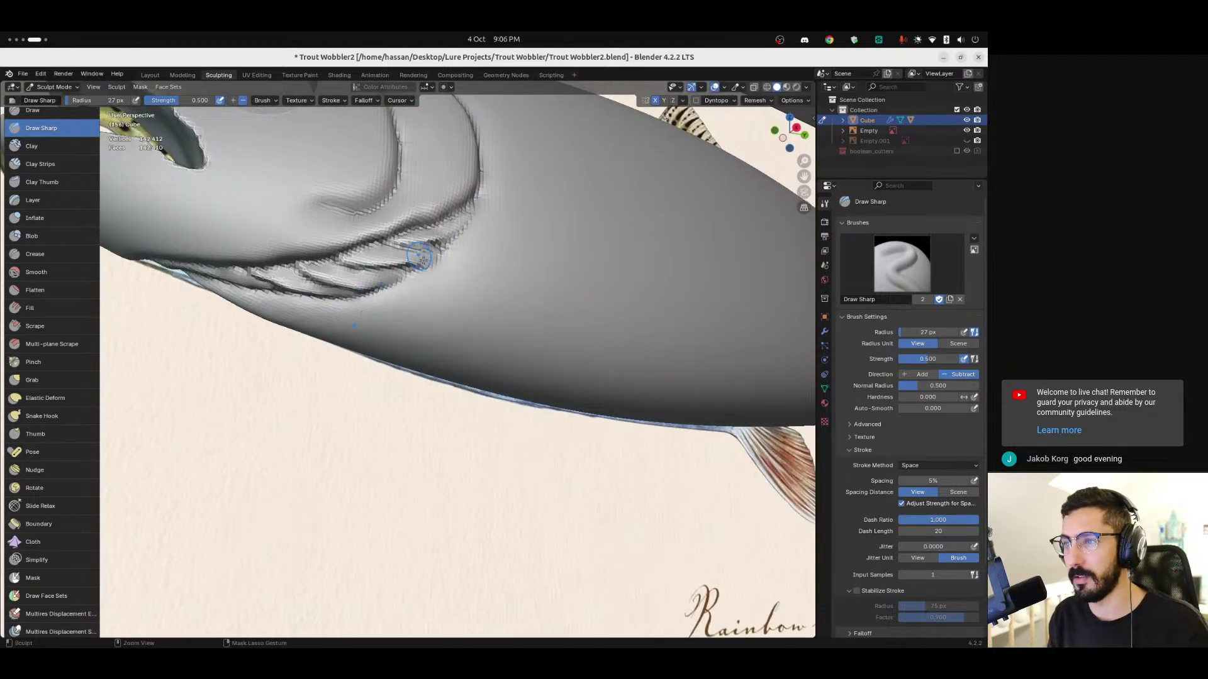
scroll(419, 254, down, 6)
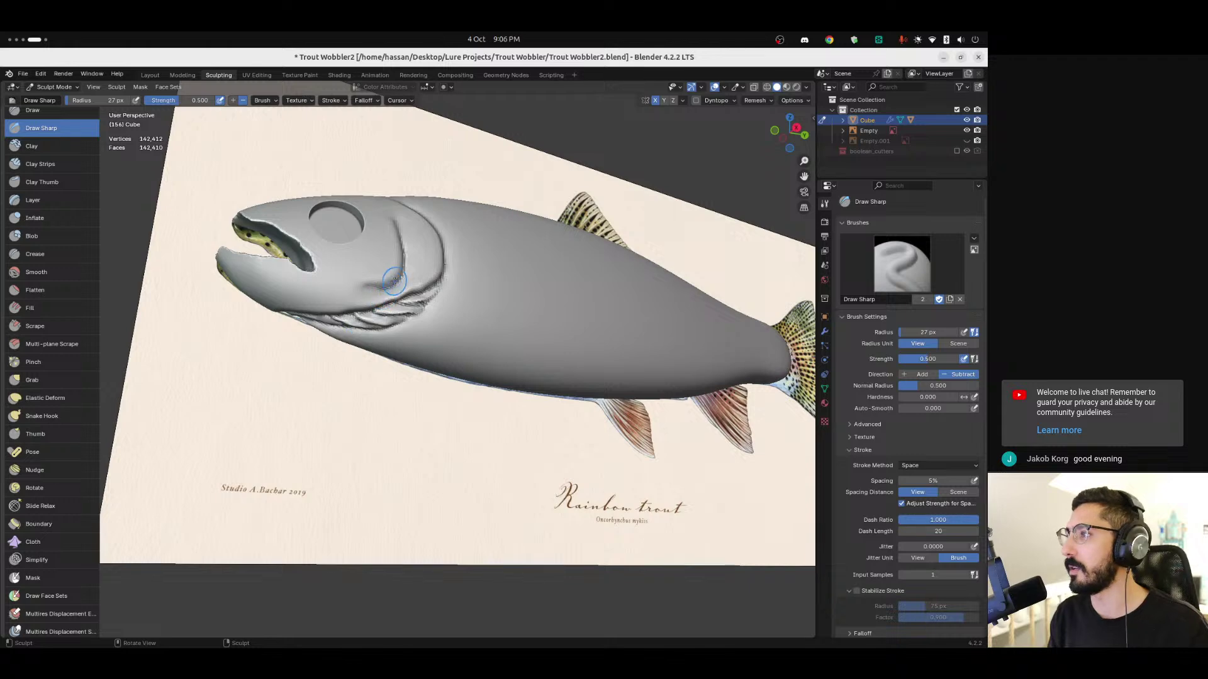
mouse_move(378, 296)
middle_down()
mouse_move(407, 318)
mouse_move(361, 340)
middle_up()
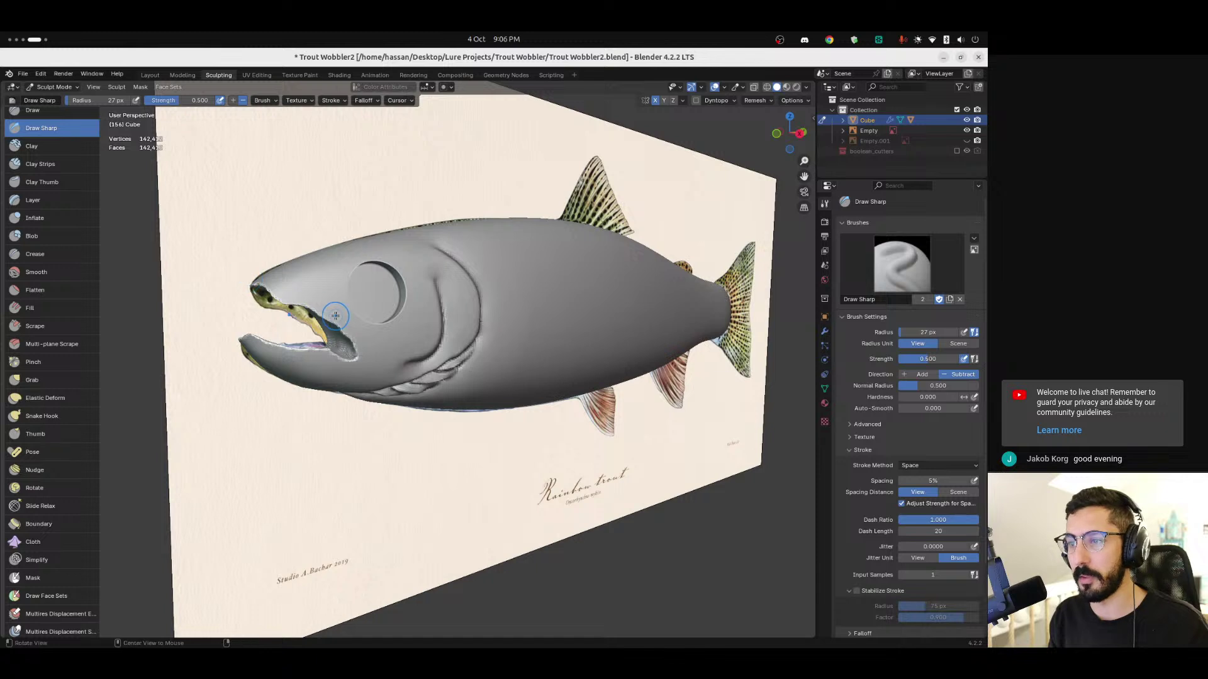
alt+drag(339, 310, 324, 301)
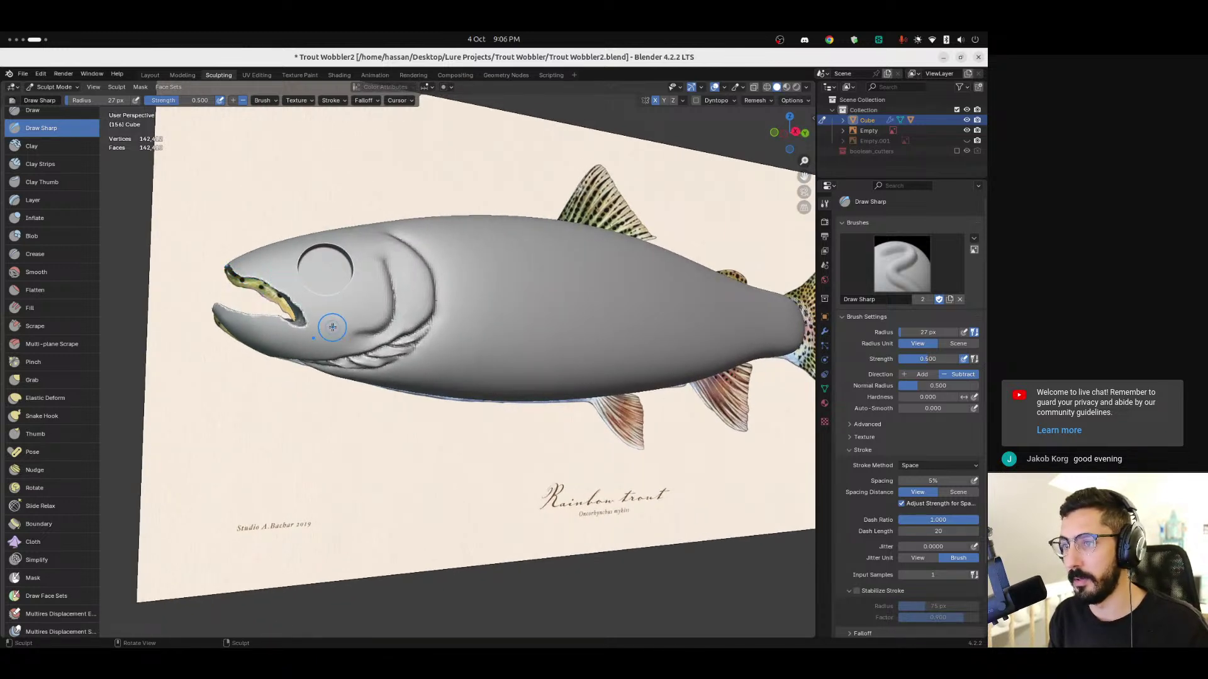
Step: Compare the head and open jaws with the trout illustration by alternately hiding and showing the Cube body
click(966, 120)
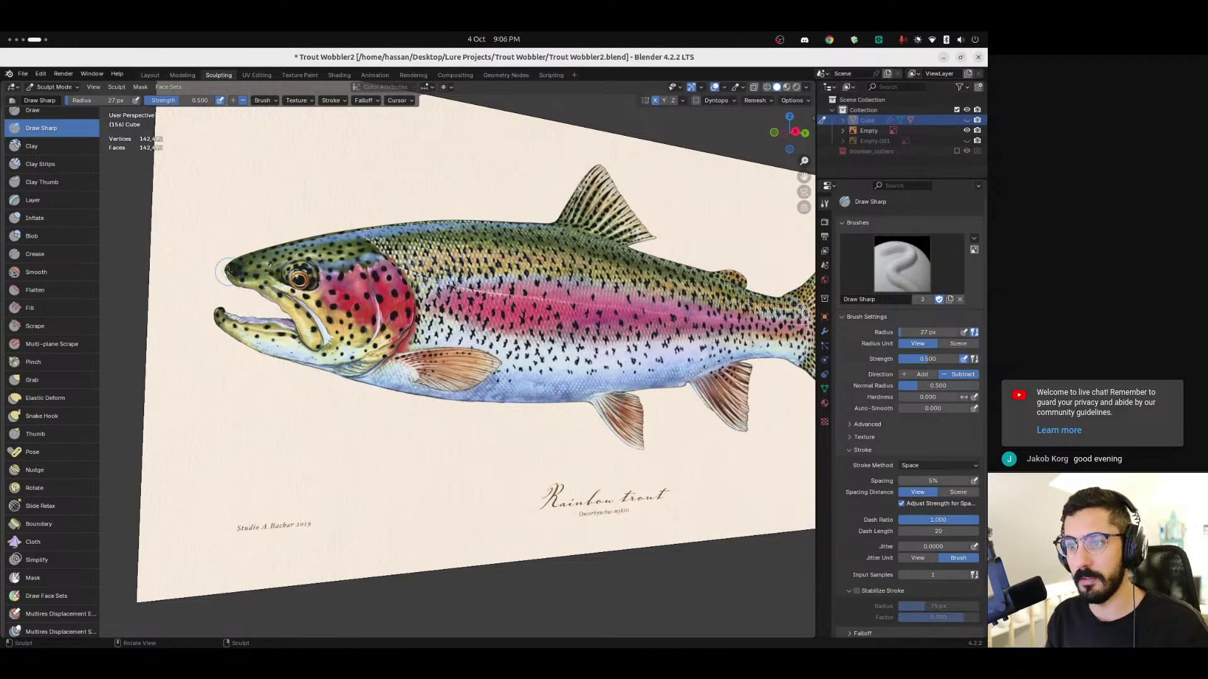
scroll(230, 283, up, 5)
scroll(230, 287, down, 4)
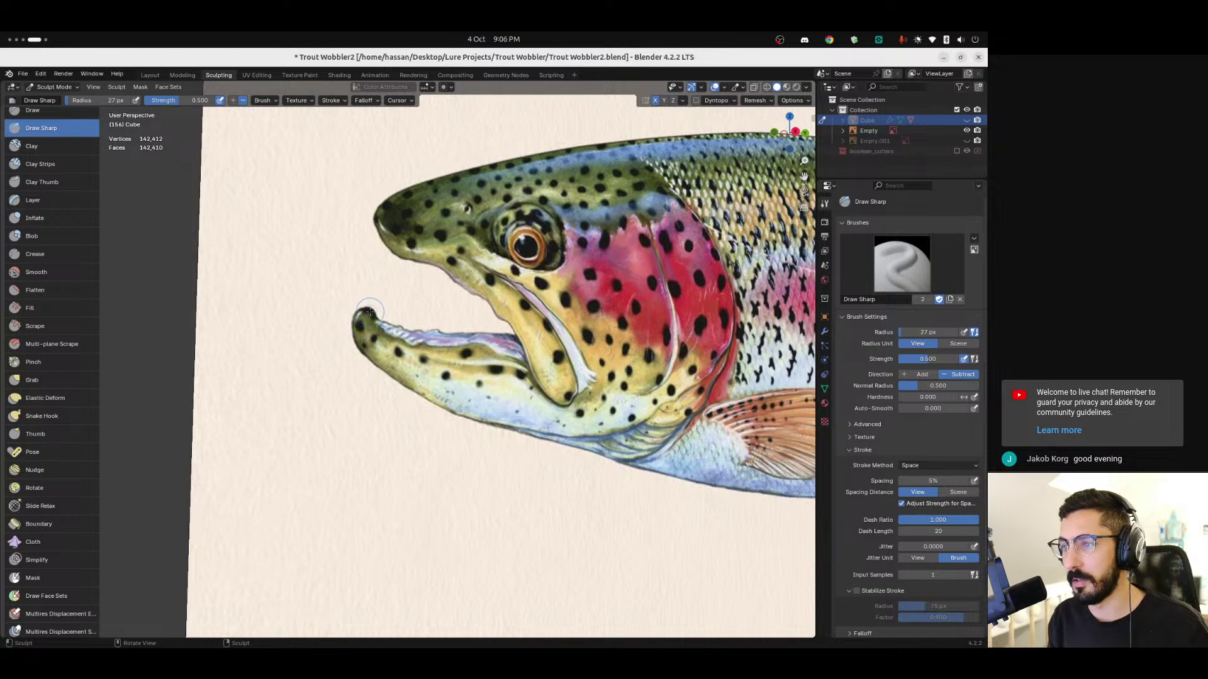
click(967, 120)
alt+drag(451, 338, 434, 359)
click(967, 119)
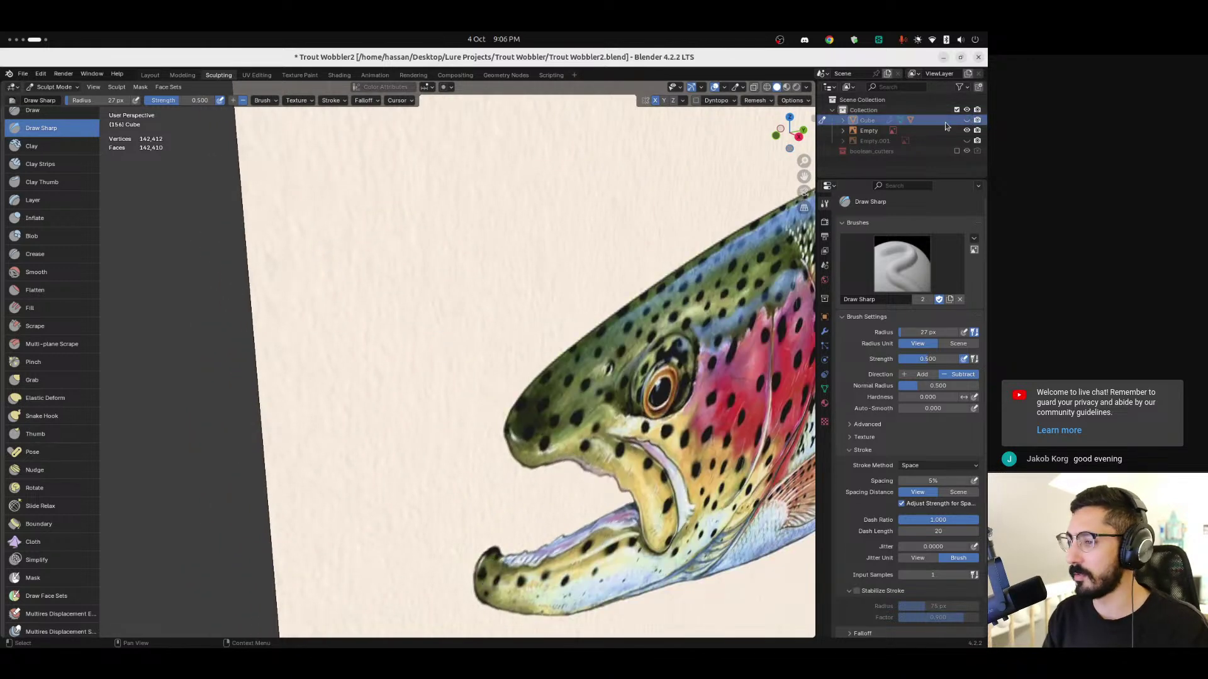
click(967, 119)
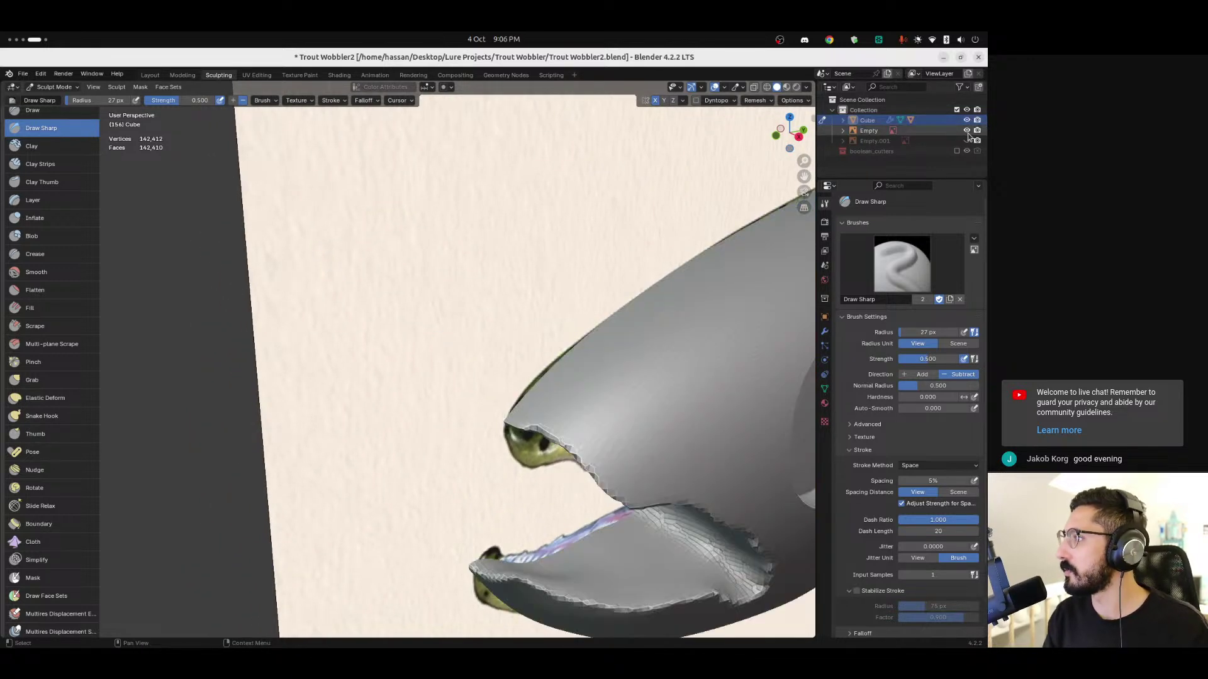
Step: Hide the Empty reference image and switch to the Draw brush with a 40 px radius
click(967, 130)
middle_drag(554, 435, 389, 418)
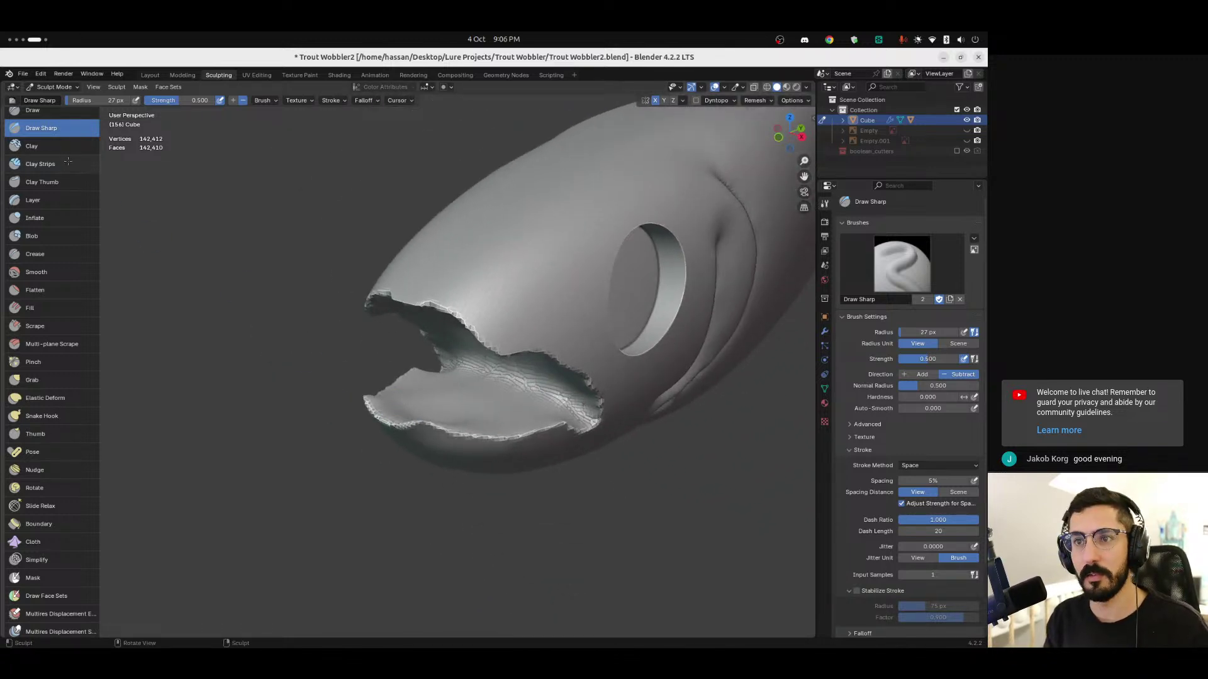
click(66, 113)
mouse_move(394, 399)
middle_down()
mouse_move(378, 427)
mouse_move(403, 443)
middle_up()
key(f)
click(500, 513)
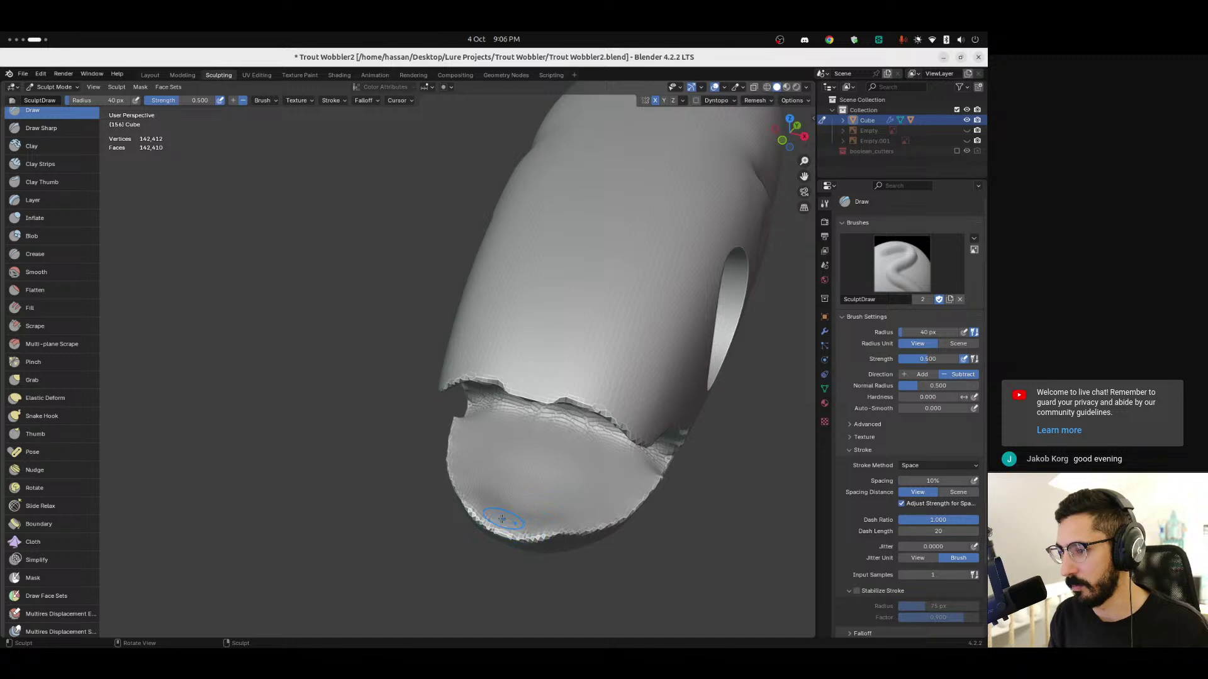
Step: Sculpt the front rim and floor of the lower jaw with the Draw brush
drag(520, 526, 507, 524)
drag(519, 453, 450, 443)
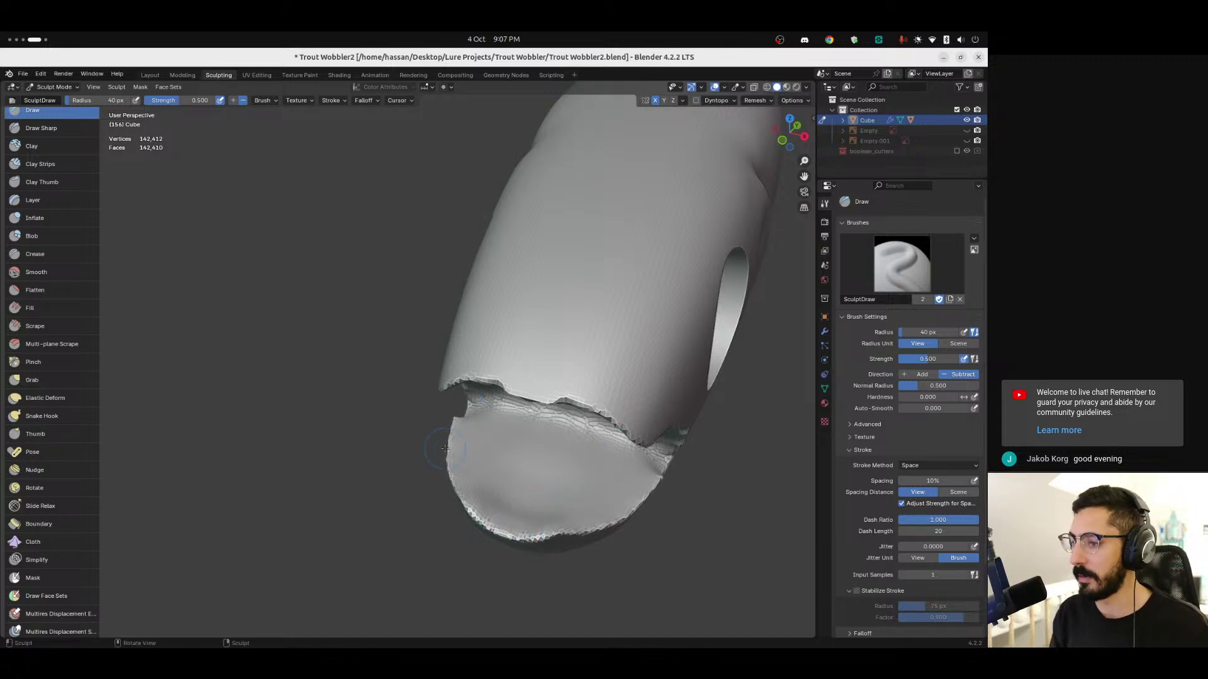
mouse_move(424, 409)
middle_down()
mouse_move(409, 387)
mouse_move(398, 395)
middle_up()
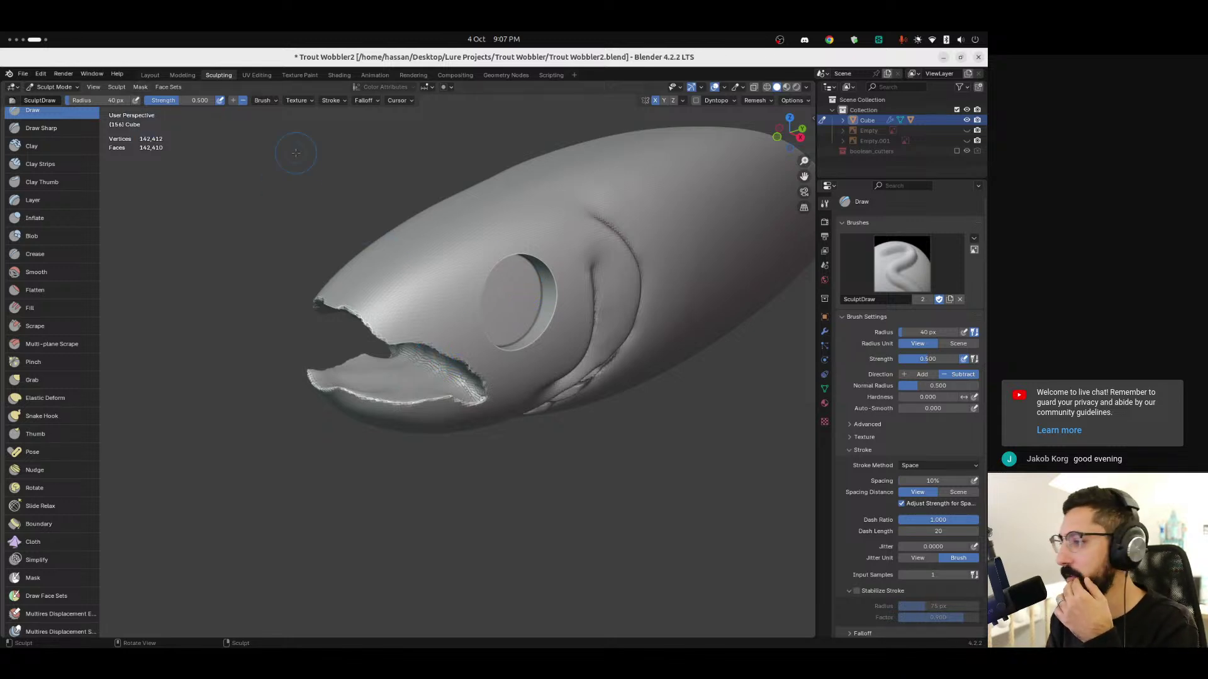
Step: Turn off the viewport display of the body's boolean_Cylinder modifier
click(824, 333)
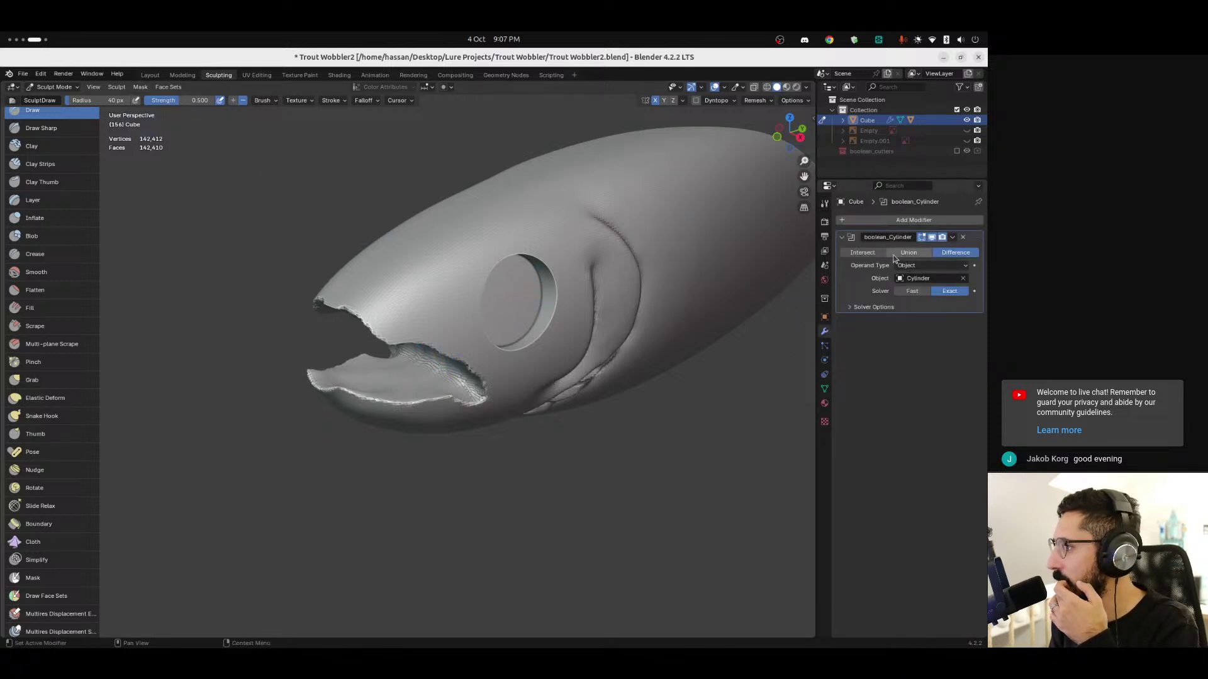
click(933, 239)
click(933, 237)
click(932, 238)
Step: Build up the tip of the lower jaw into a raised, rounded hook with the Draw brush
mouse_move(367, 382)
middle_down()
mouse_move(338, 395)
mouse_move(331, 346)
mouse_move(381, 373)
mouse_move(376, 387)
mouse_move(400, 372)
mouse_move(407, 390)
middle_up()
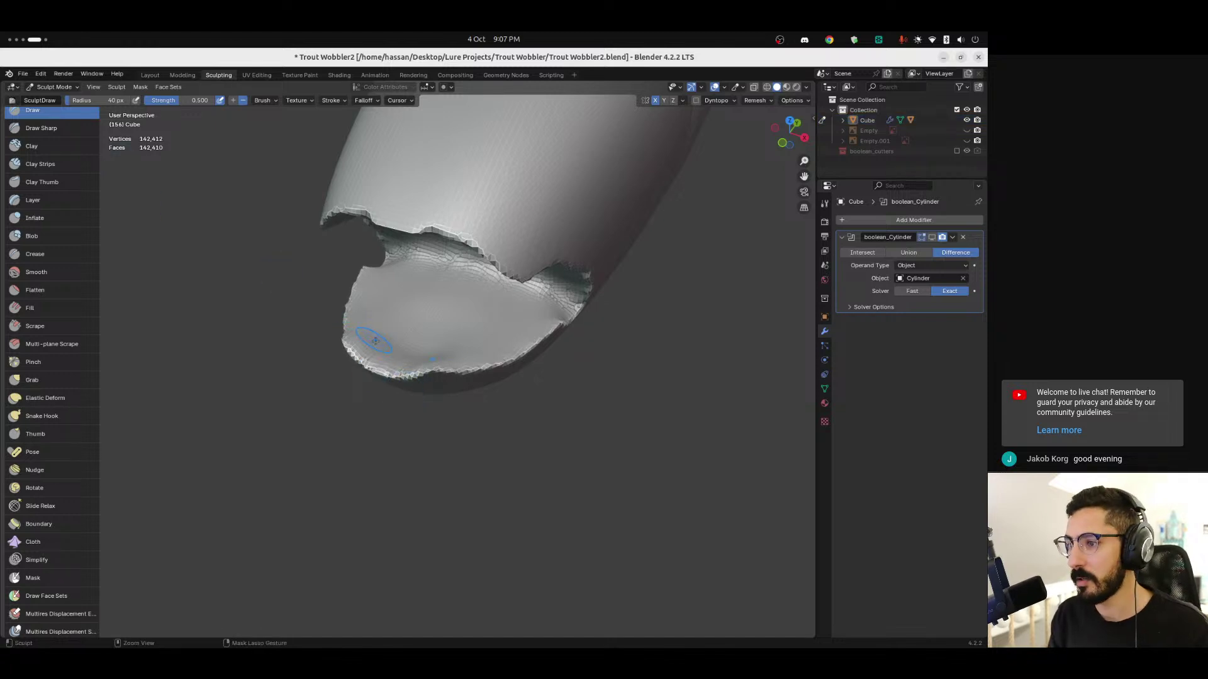
mouse_move(375, 360)
middle_down()
mouse_move(409, 360)
mouse_move(394, 366)
middle_up()
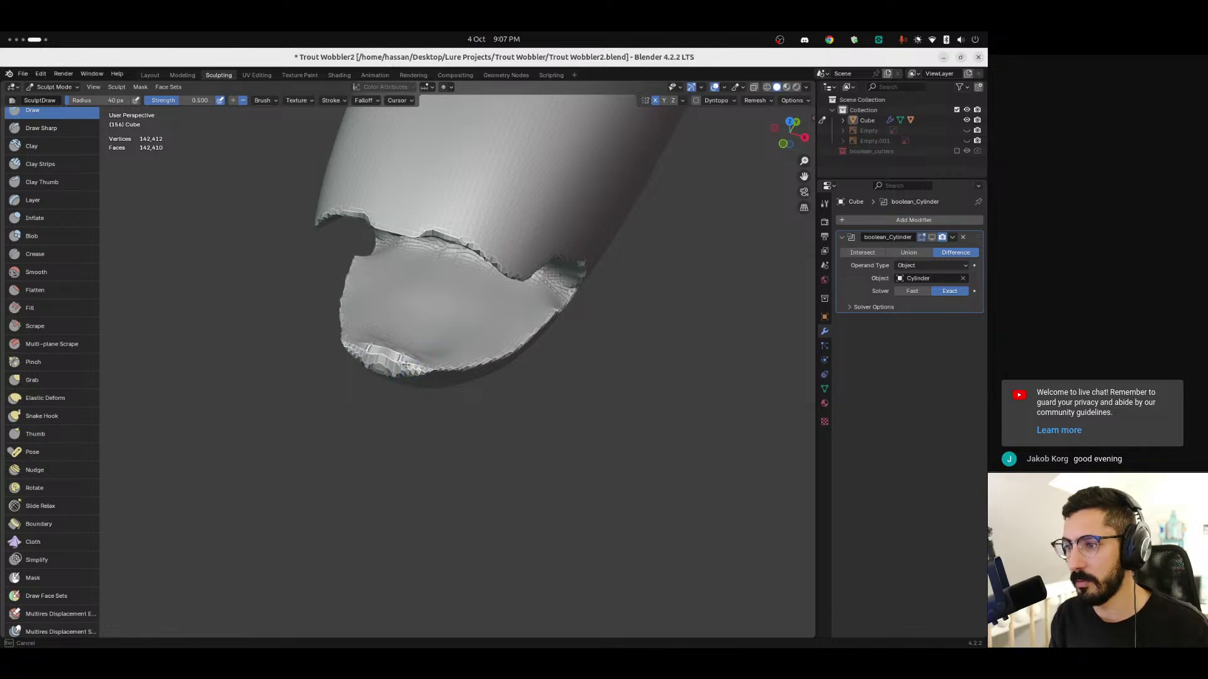
mouse_move(389, 355)
middle_down()
mouse_move(420, 372)
mouse_move(411, 353)
middle_up()
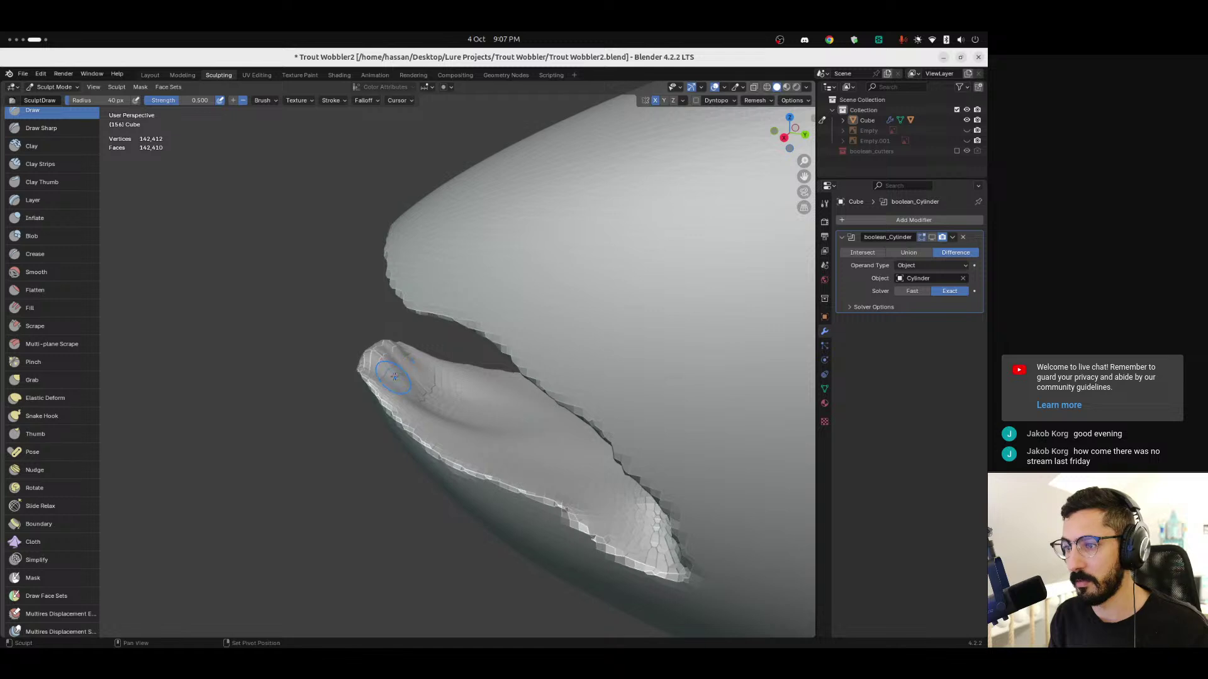
mouse_move(416, 393)
middle_down()
mouse_move(422, 404)
mouse_move(396, 377)
mouse_move(409, 363)
mouse_move(448, 406)
mouse_move(388, 380)
middle_up()
drag(388, 381, 377, 368)
middle_drag(377, 368, 447, 357)
middle_drag(374, 364, 376, 268)
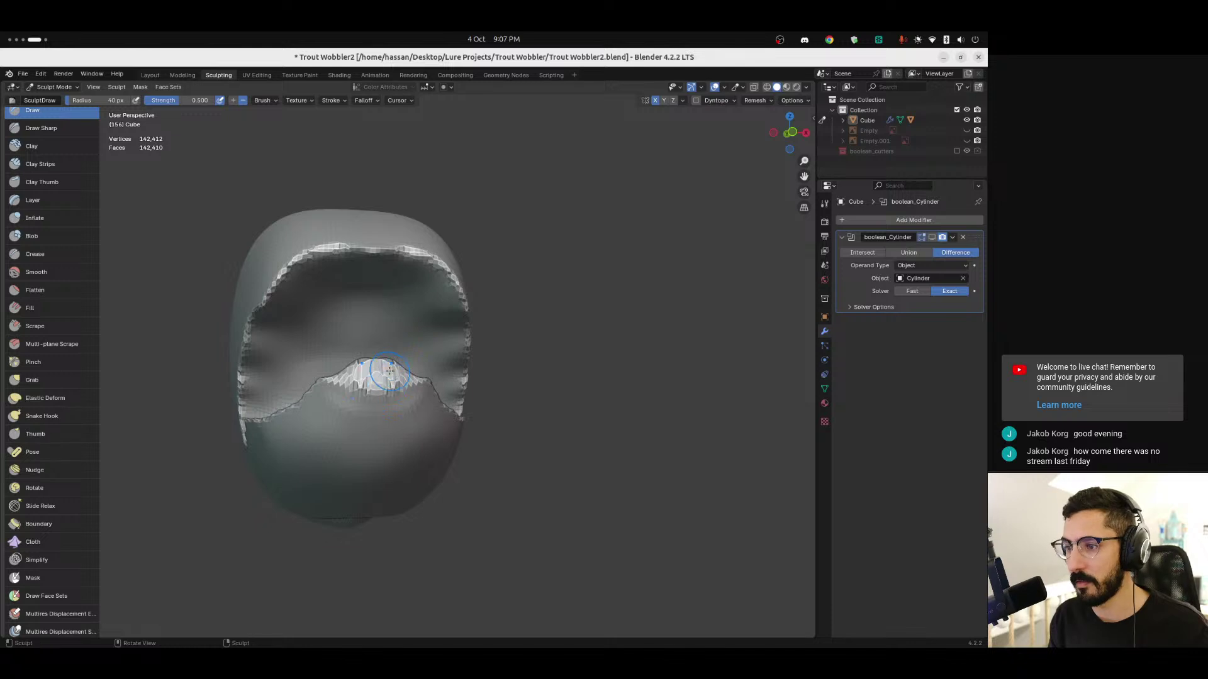
mouse_move(383, 382)
middle_down()
mouse_move(352, 384)
mouse_move(378, 390)
mouse_move(363, 394)
middle_up()
mouse_move(363, 394)
mouse_down()
mouse_move(392, 393)
mouse_move(329, 416)
mouse_up()
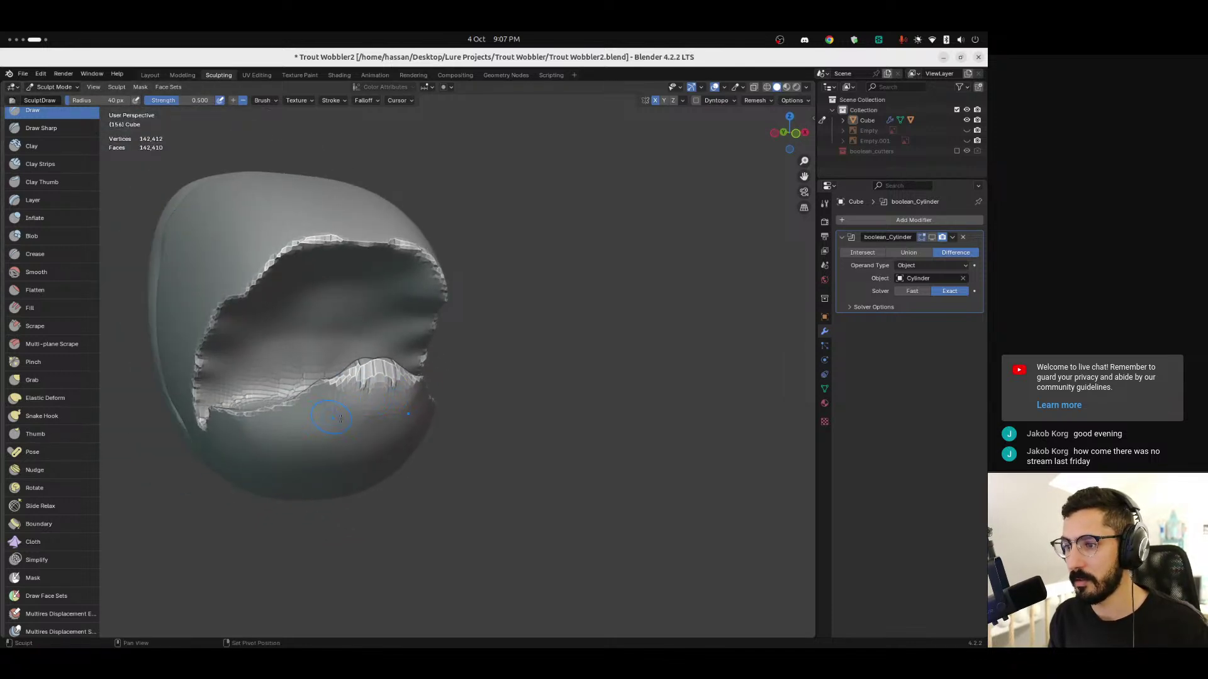
Step: Sculpt the underside of the upper jaw at its front edge and along the sides of the palate
mouse_move(401, 404)
middle_down()
mouse_move(416, 390)
mouse_move(372, 313)
middle_up()
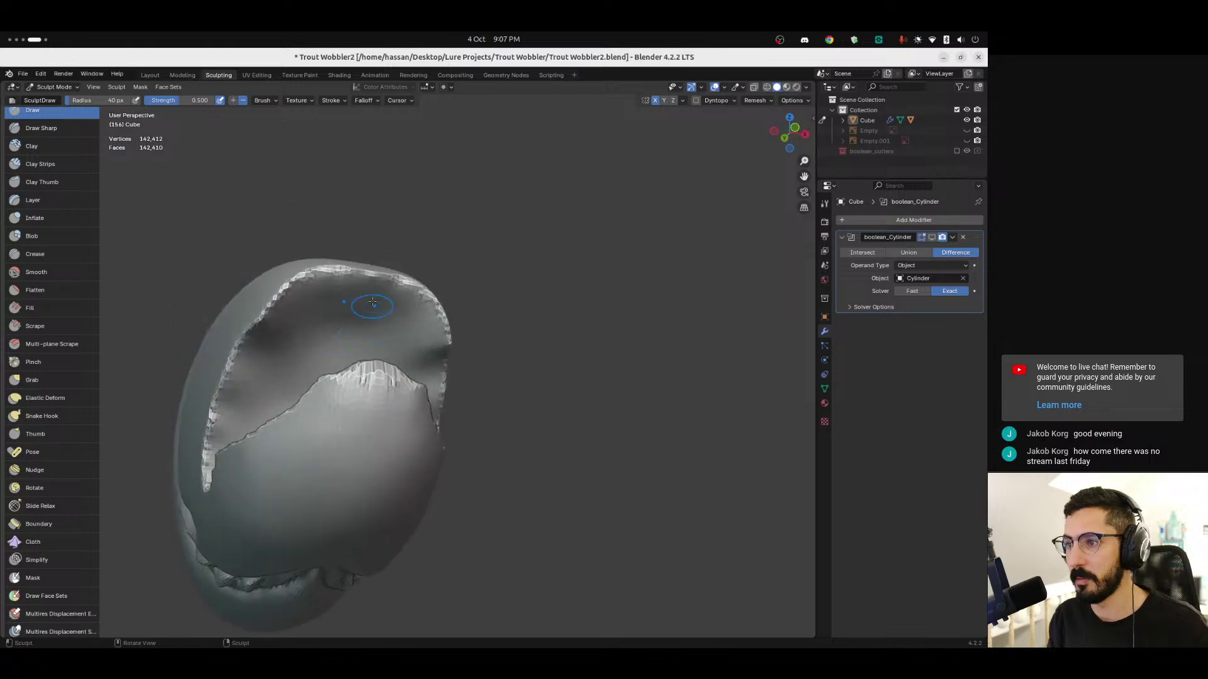
drag(366, 274, 370, 274)
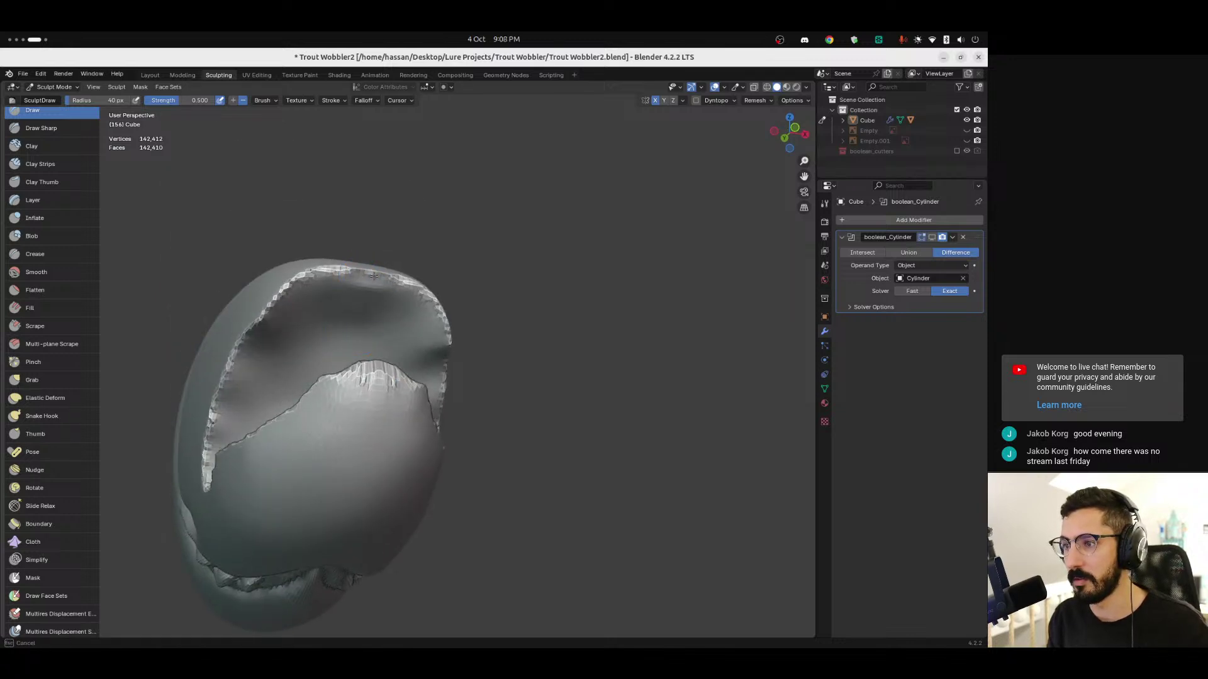
mouse_move(376, 284)
middle_down()
mouse_move(317, 249)
mouse_move(329, 244)
middle_up()
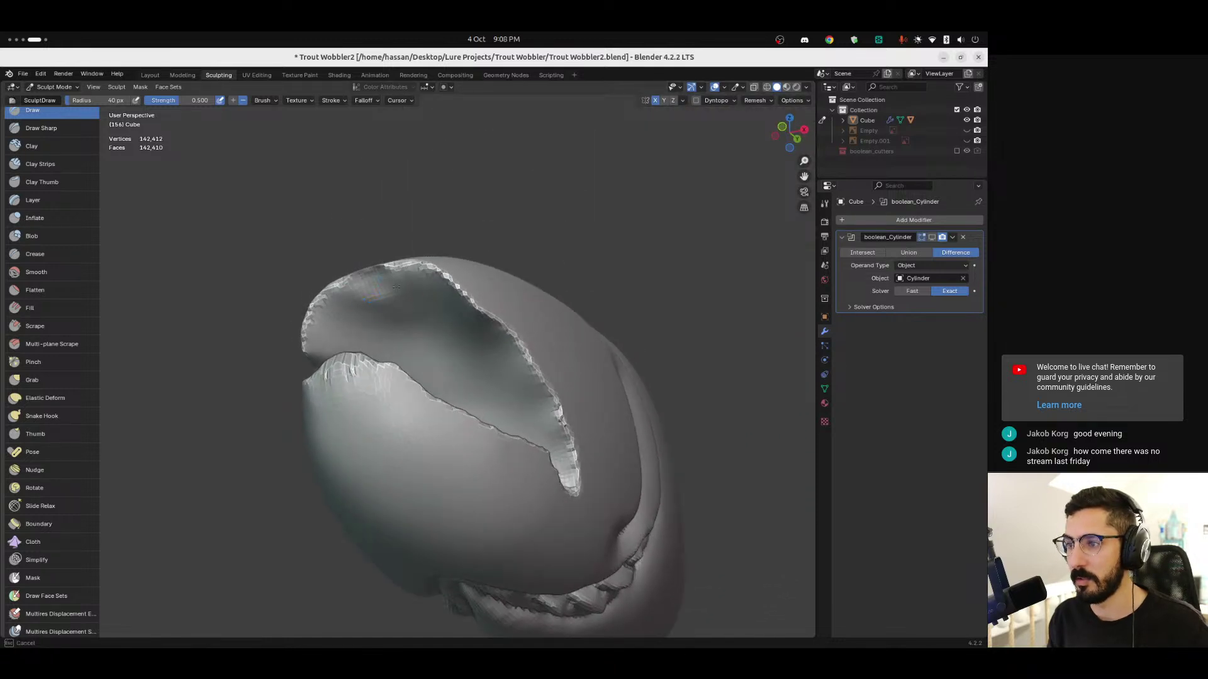
drag(384, 305, 352, 302)
mouse_move(352, 302)
middle_down()
mouse_move(362, 295)
mouse_move(345, 279)
mouse_move(327, 315)
middle_up()
drag(298, 350, 298, 350)
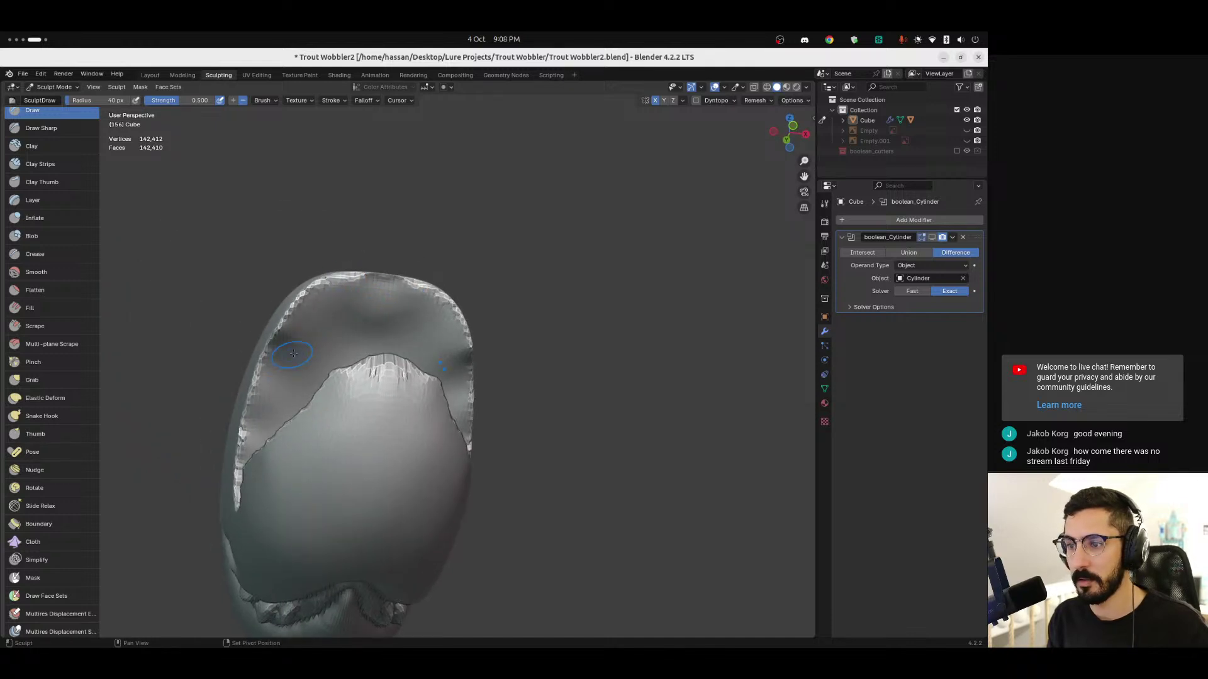
Step: Set the Draw brush radius to 56 px
middle_drag(278, 398, 322, 375)
key(f)
click(342, 372)
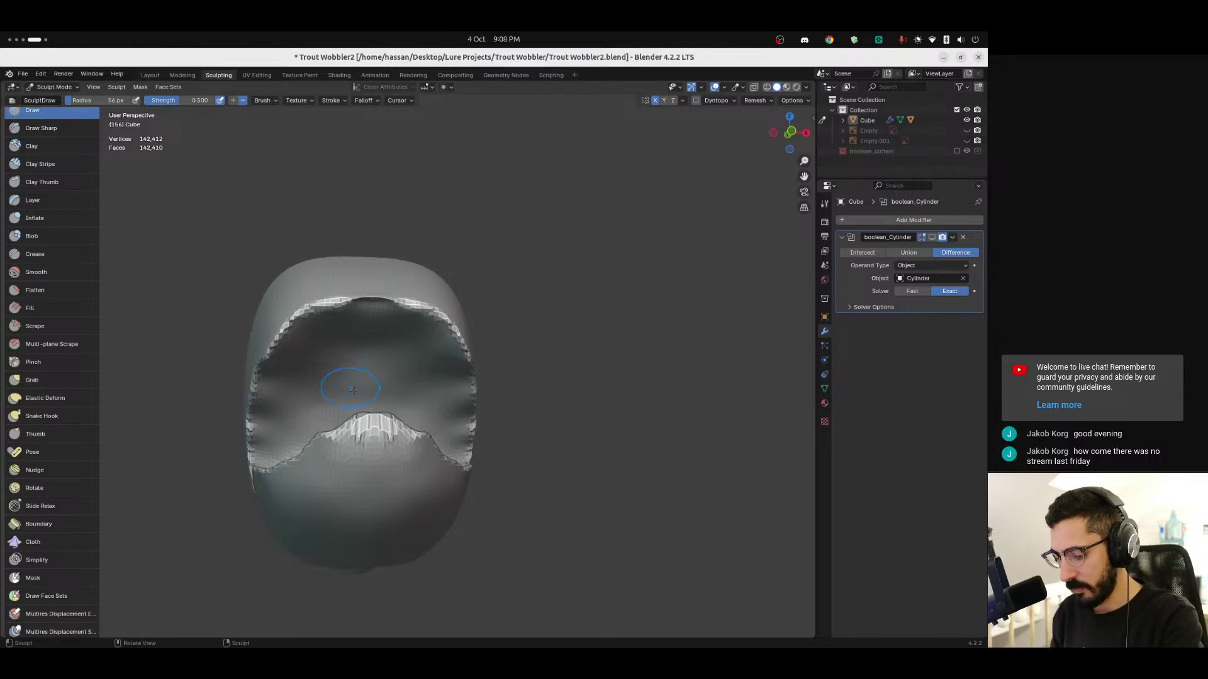
Step: Examine the reshaped jaw tips and mouth opening from the front, the side and below
mouse_move(365, 380)
middle_down()
mouse_move(352, 356)
mouse_move(377, 311)
mouse_move(439, 373)
middle_up()
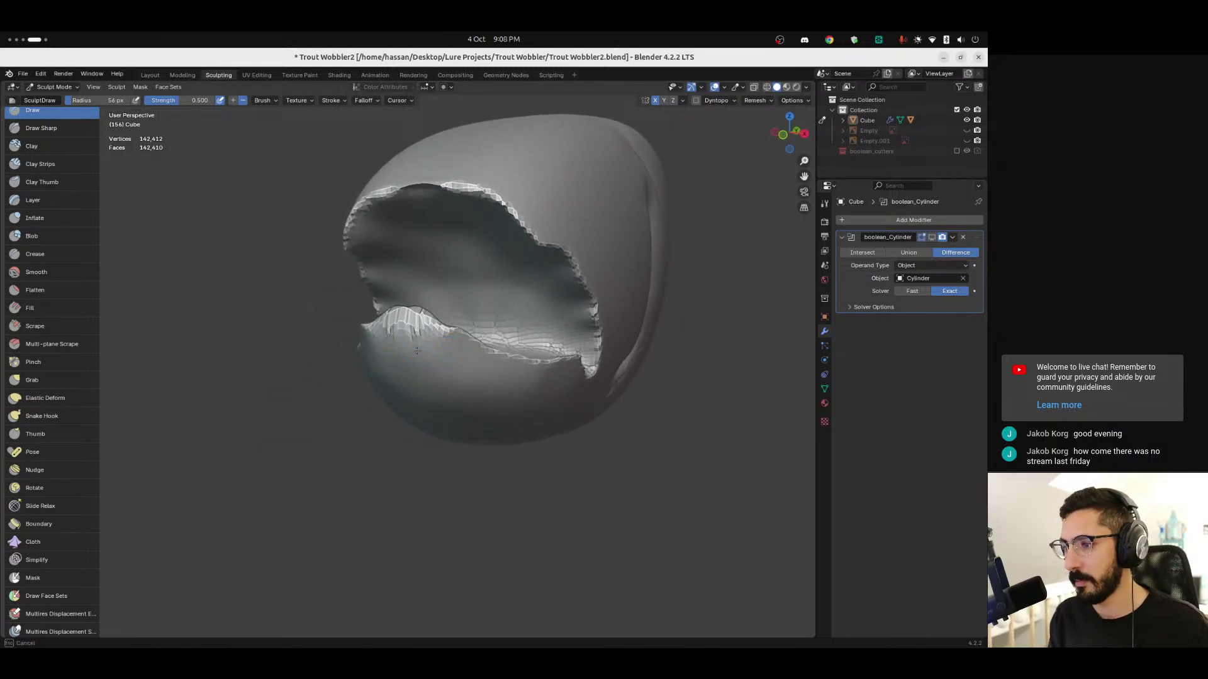
mouse_move(421, 353)
middle_down()
mouse_move(418, 377)
mouse_move(424, 356)
middle_up()
mouse_move(403, 357)
middle_down()
mouse_move(424, 339)
mouse_move(441, 368)
mouse_move(444, 359)
mouse_move(412, 350)
mouse_move(502, 357)
middle_up()
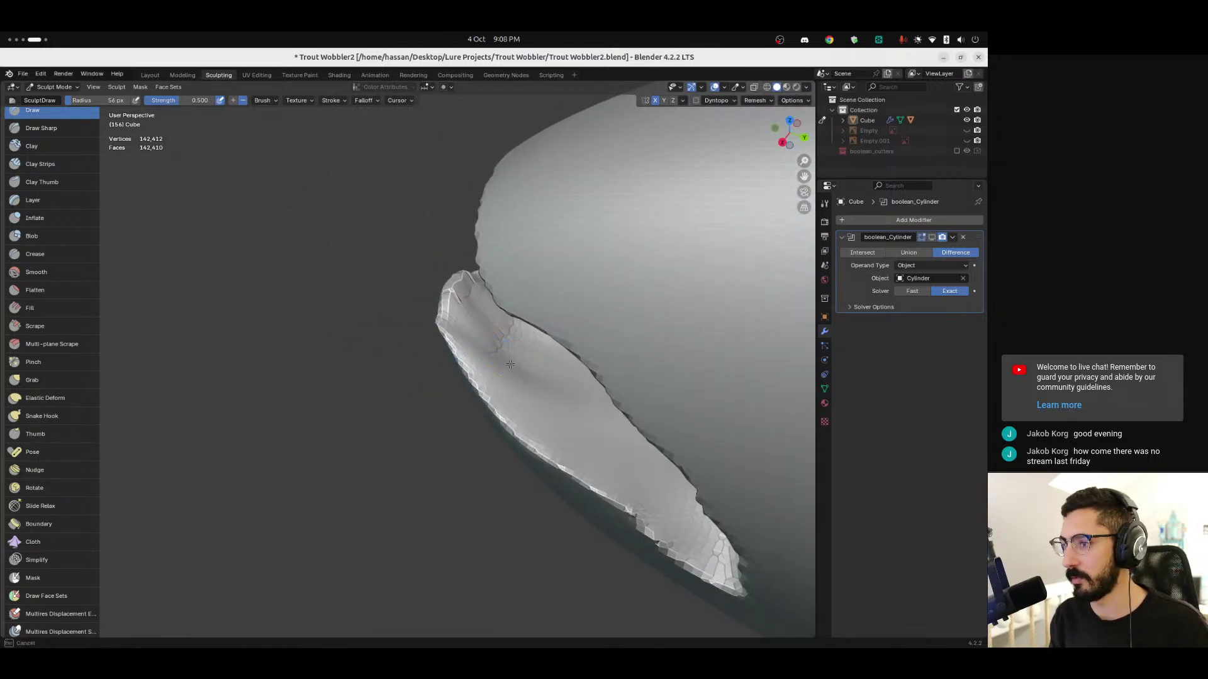
middle_drag(549, 385, 579, 346)
scroll(503, 356, down, 5)
scroll(474, 363, up, 5)
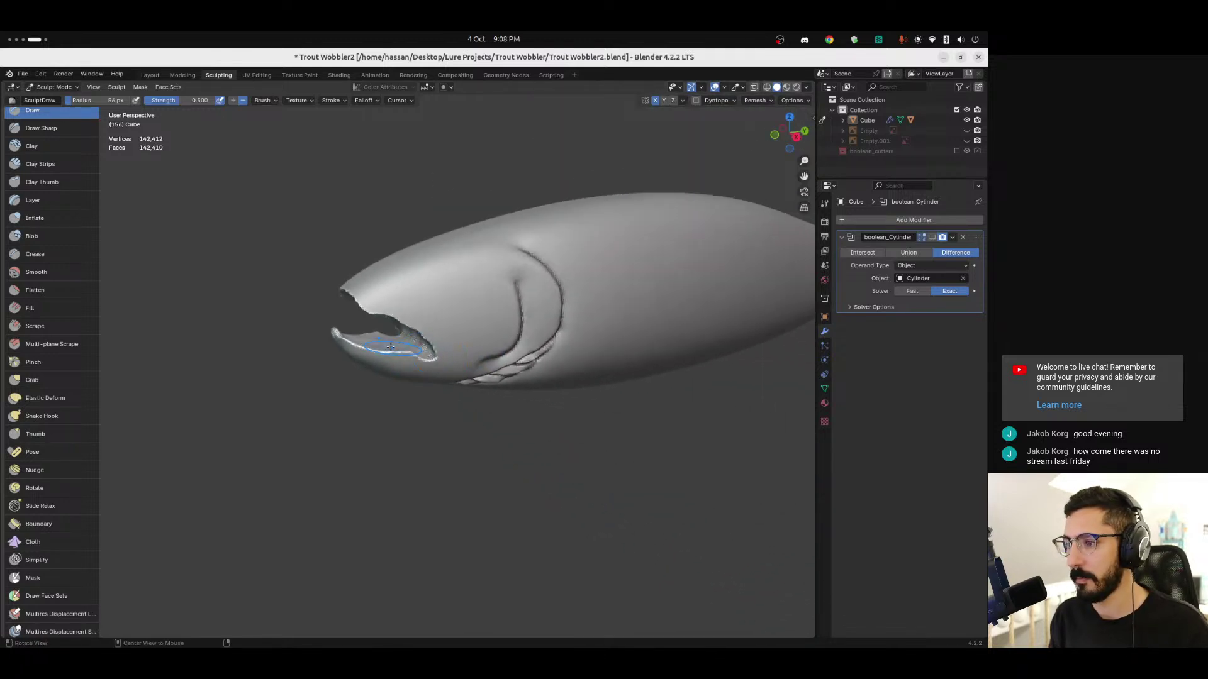
mouse_move(370, 334)
middle_down()
mouse_move(376, 353)
mouse_move(359, 347)
mouse_move(350, 377)
middle_up()
scroll(351, 376, up, 3)
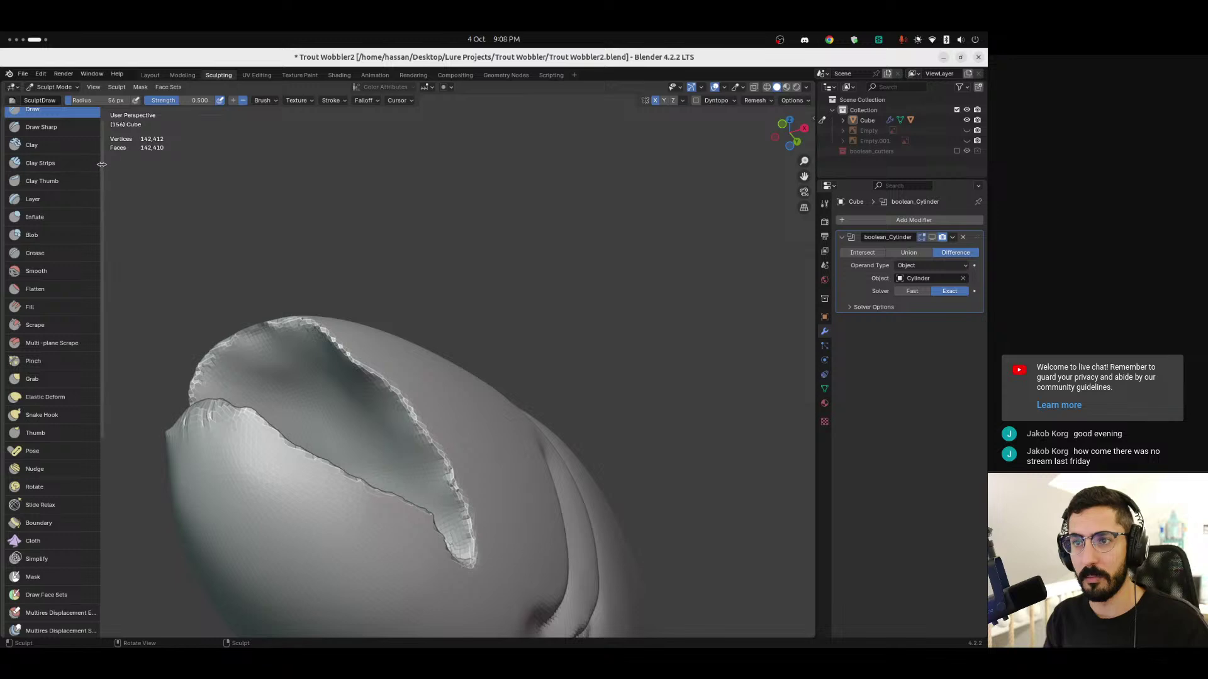
Step: Switch to the Mask brush and show its brush settings
scroll(110, 229, down, 4)
scroll(110, 229, down, 10)
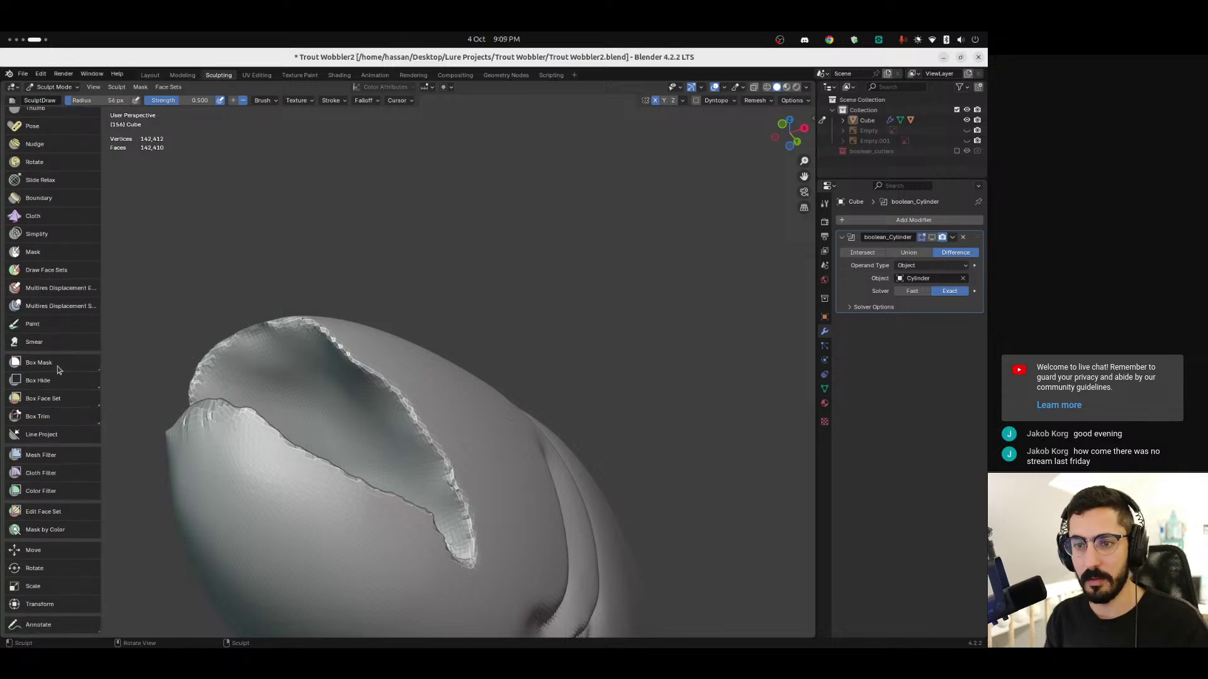
click(48, 253)
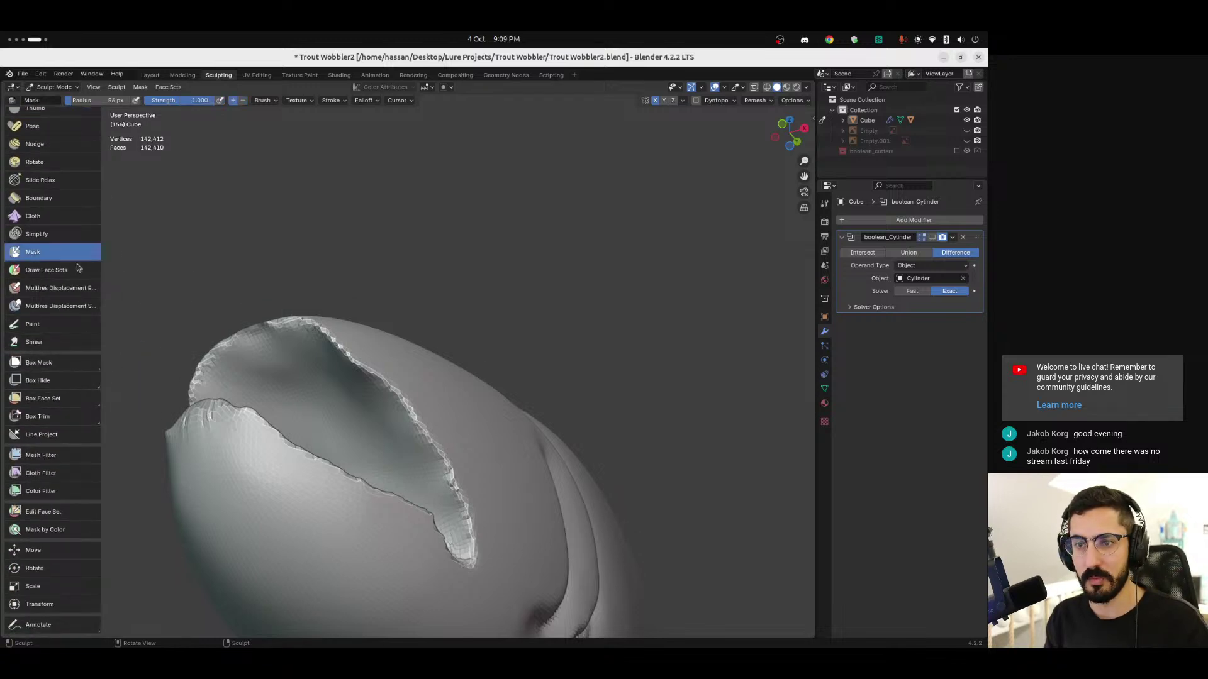
middle_drag(302, 373, 639, 281)
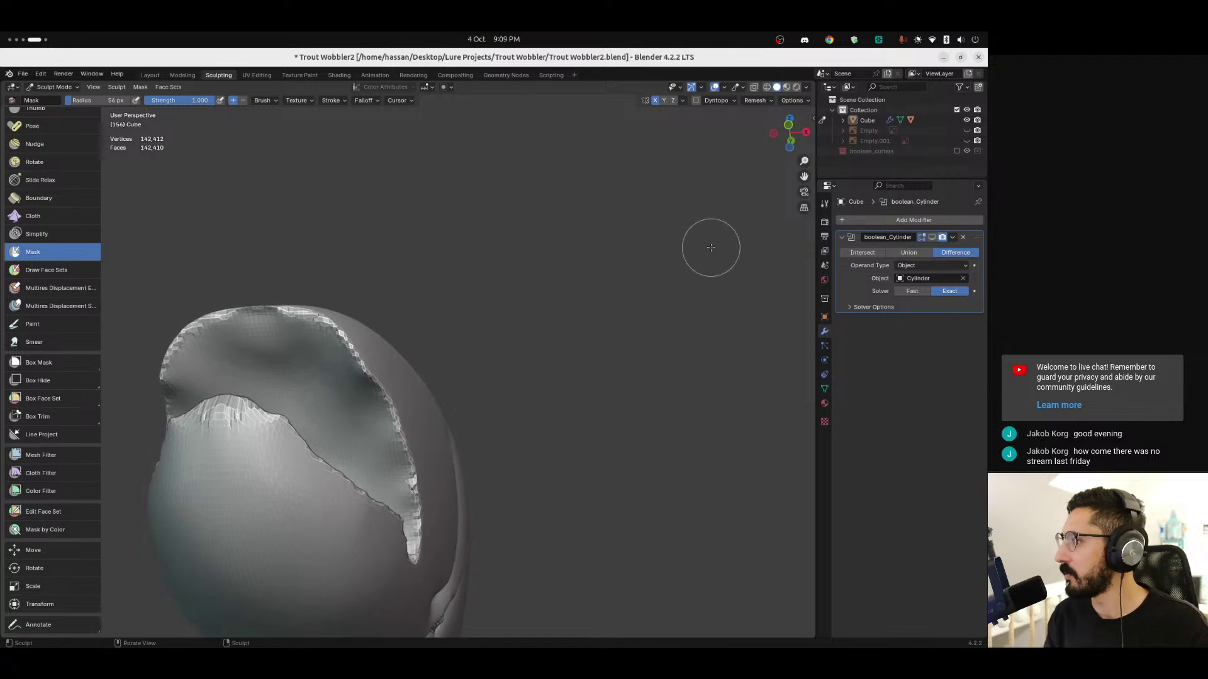
click(824, 203)
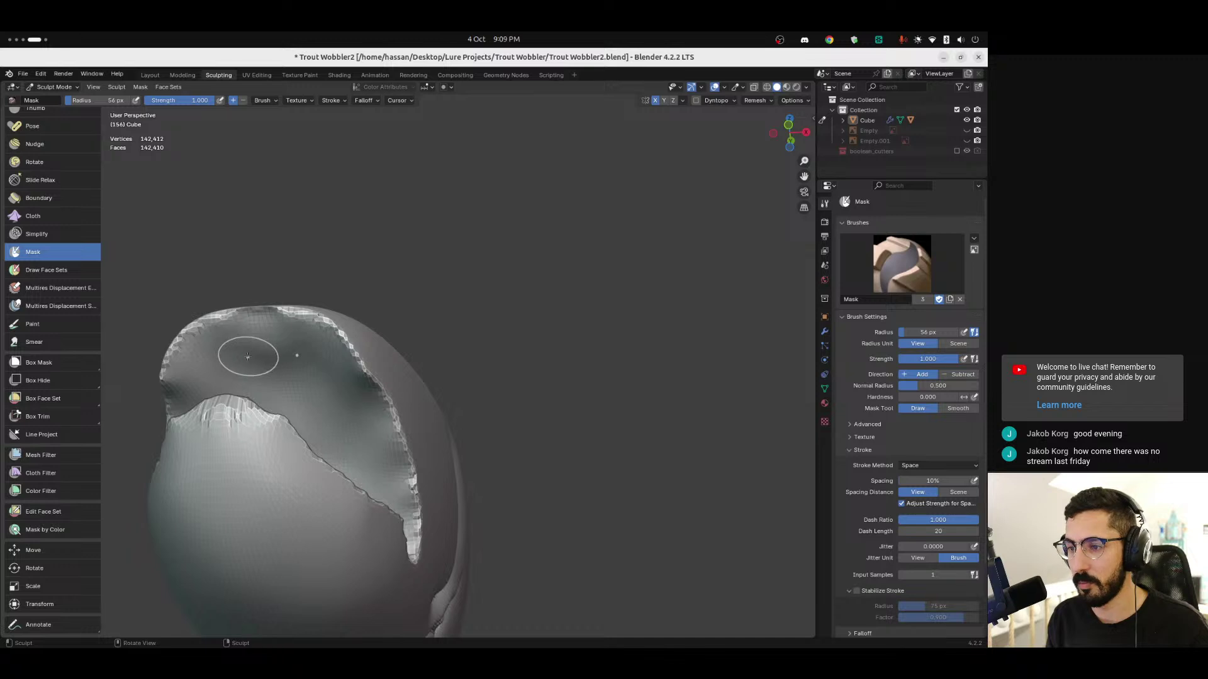
key(a)
key(Escape)
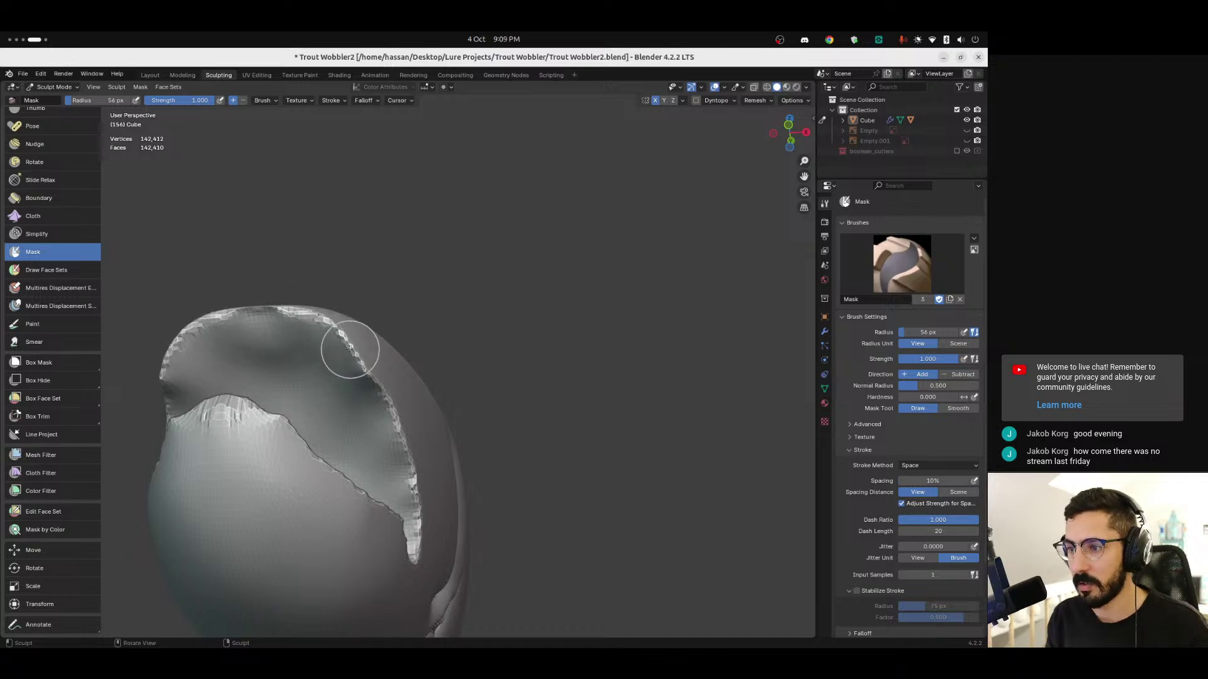
Step: Paint a mask over the roof of the mouth and along its side wall towards the mouth corner
mouse_move(251, 360)
mouse_down()
mouse_move(296, 357)
mouse_move(259, 326)
mouse_move(299, 324)
mouse_move(296, 315)
mouse_move(334, 339)
mouse_move(398, 438)
mouse_move(378, 432)
mouse_up()
mouse_move(378, 432)
middle_down()
mouse_move(375, 488)
mouse_move(404, 458)
middle_up()
mouse_move(405, 458)
mouse_down()
mouse_move(419, 419)
mouse_move(427, 490)
mouse_up()
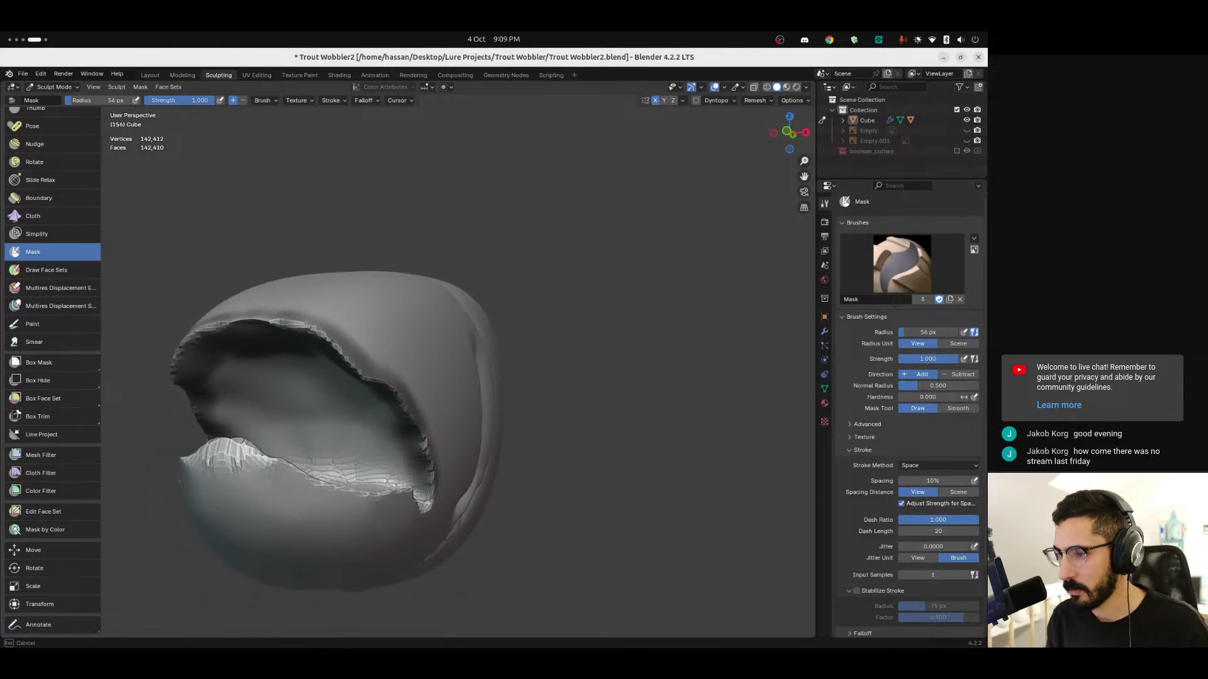
middle_drag(405, 472, 418, 436)
drag(418, 437, 314, 327)
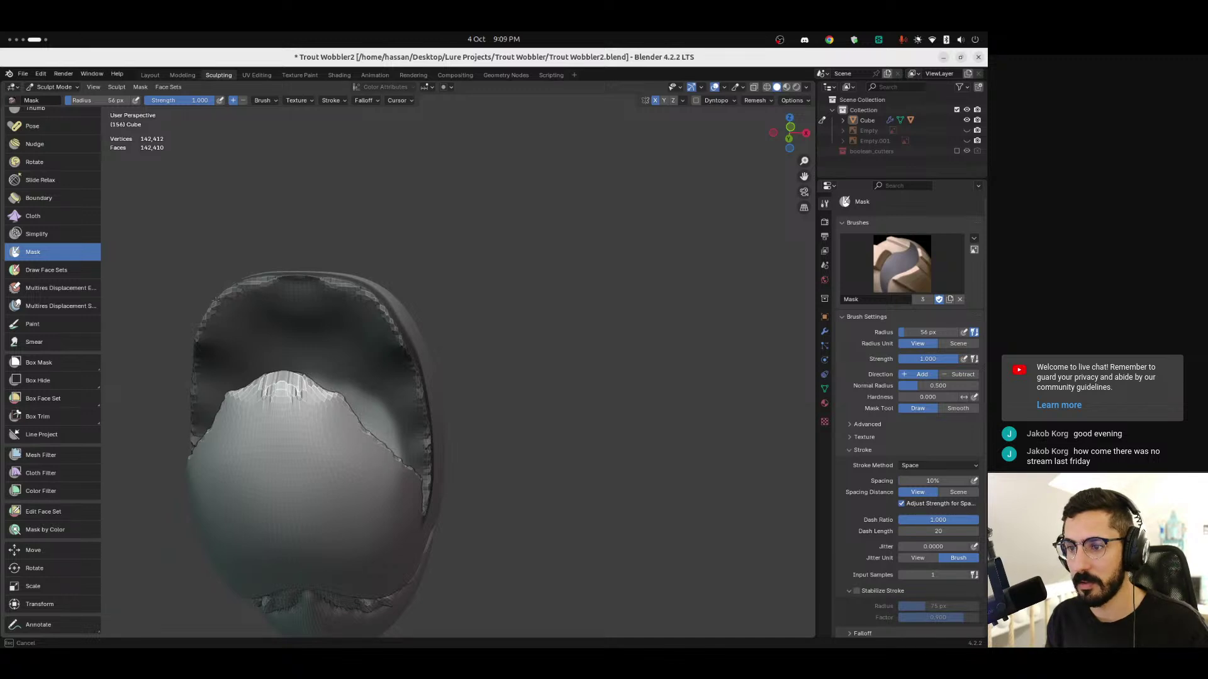
Step: Extend the mask over the rest of the mouth interior, covering the front of the palate and the inner surface of the lower jaw
mouse_move(254, 309)
middle_down()
mouse_move(311, 338)
mouse_move(237, 393)
mouse_move(302, 385)
middle_up()
mouse_move(302, 385)
mouse_down()
mouse_move(208, 464)
mouse_move(289, 445)
mouse_up()
middle_drag(289, 445, 335, 461)
mouse_move(335, 461)
mouse_down()
mouse_move(371, 468)
mouse_move(368, 507)
mouse_move(283, 491)
mouse_move(246, 499)
mouse_move(316, 483)
mouse_move(358, 493)
mouse_up()
middle_drag(359, 493, 253, 496)
mouse_move(244, 504)
mouse_down()
mouse_move(217, 473)
mouse_move(237, 492)
mouse_move(189, 486)
mouse_up()
mouse_move(258, 510)
middle_down()
mouse_move(236, 513)
mouse_move(359, 507)
middle_up()
drag(359, 507, 386, 493)
mouse_move(385, 493)
middle_down()
mouse_move(399, 480)
mouse_move(210, 494)
mouse_move(321, 488)
middle_up()
middle_drag(415, 445, 419, 431)
mouse_move(419, 431)
mouse_down()
mouse_move(378, 374)
mouse_move(377, 409)
mouse_move(380, 393)
mouse_up()
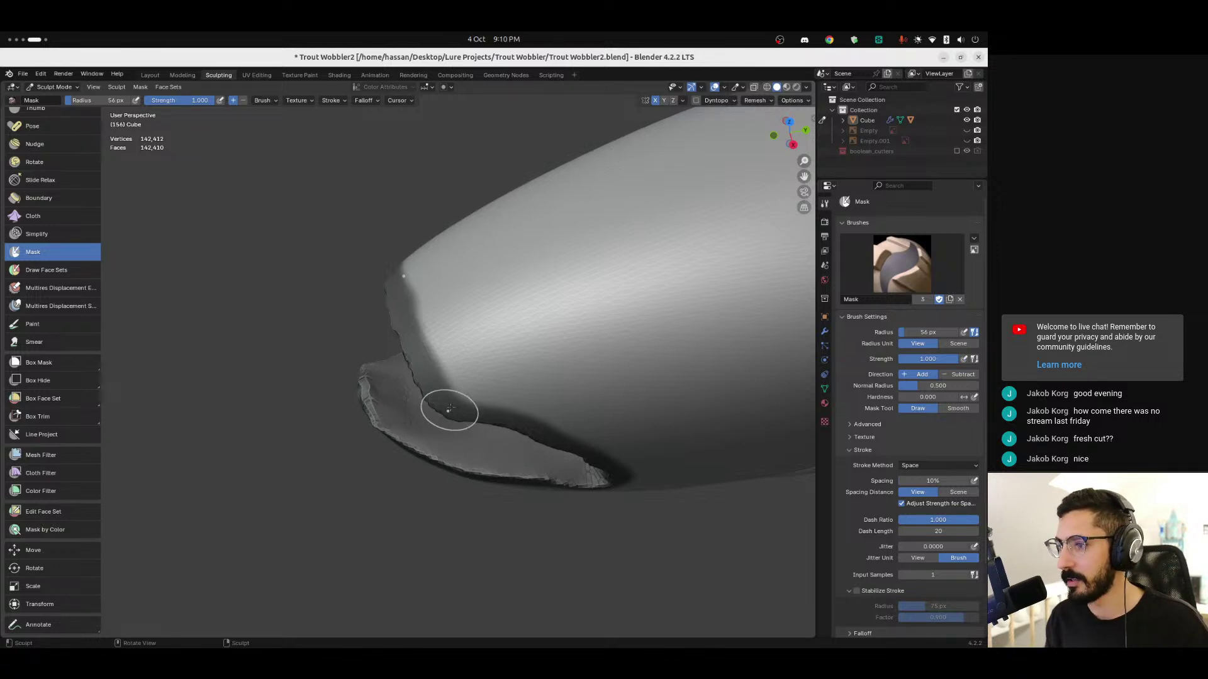
Step: Fill the remaining mask gaps along the inner rim of the upper jaw, from the front to the mouth corner
middle_drag(491, 430, 472, 304)
mouse_move(443, 288)
ctrl+mouse_down()
mouse_move(441, 311)
mouse_move(459, 331)
mouse_move(511, 338)
mouse_move(661, 467)
ctrl+mouse_up()
middle_drag(652, 417, 635, 356)
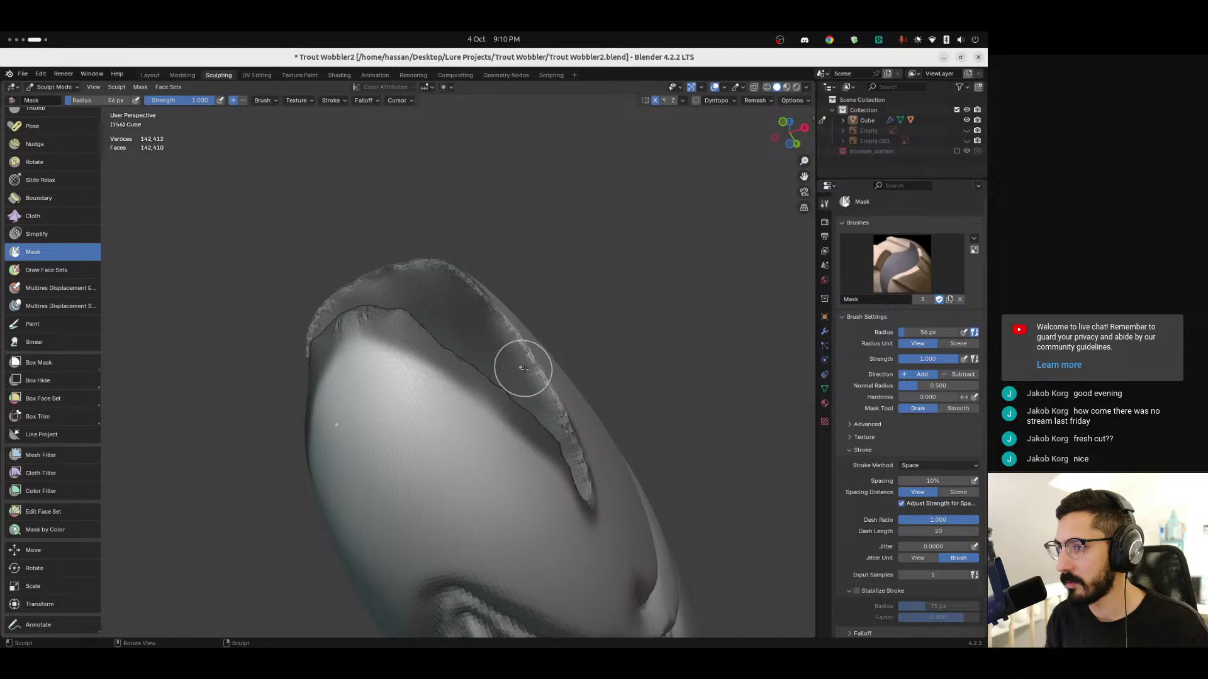
scroll(525, 353, up, 5)
middle_drag(534, 340, 558, 337)
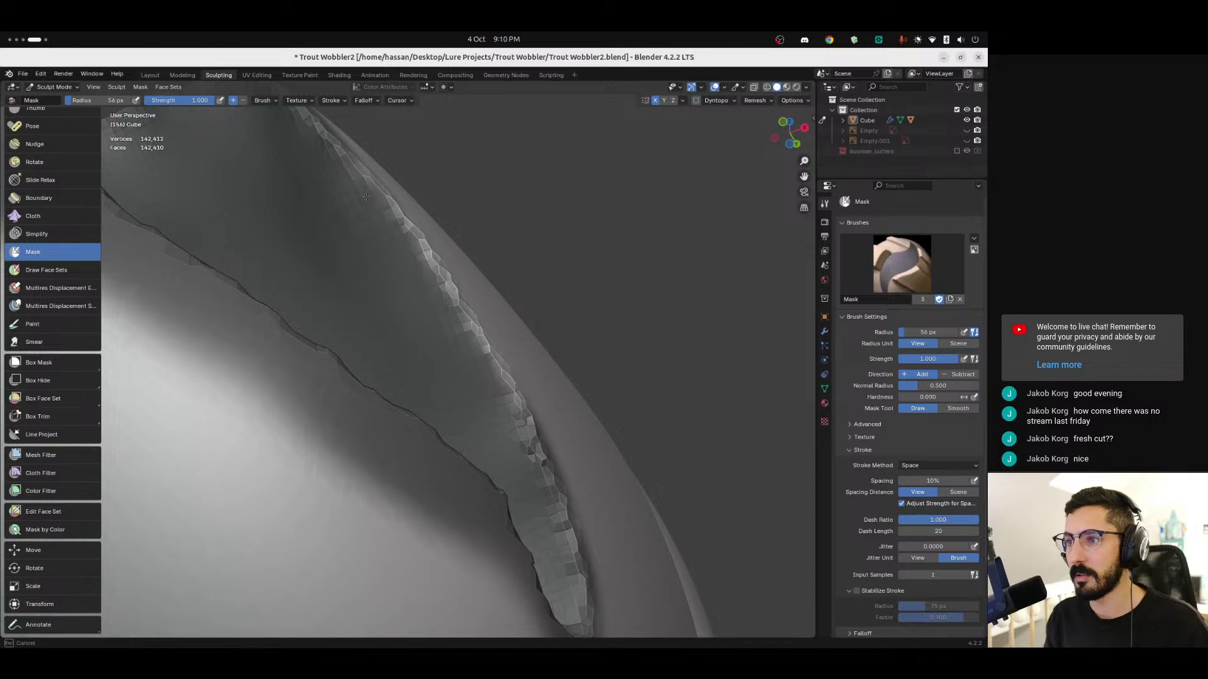
drag(367, 228, 428, 300)
mouse_move(478, 373)
mouse_down()
mouse_move(501, 394)
mouse_move(519, 444)
mouse_up()
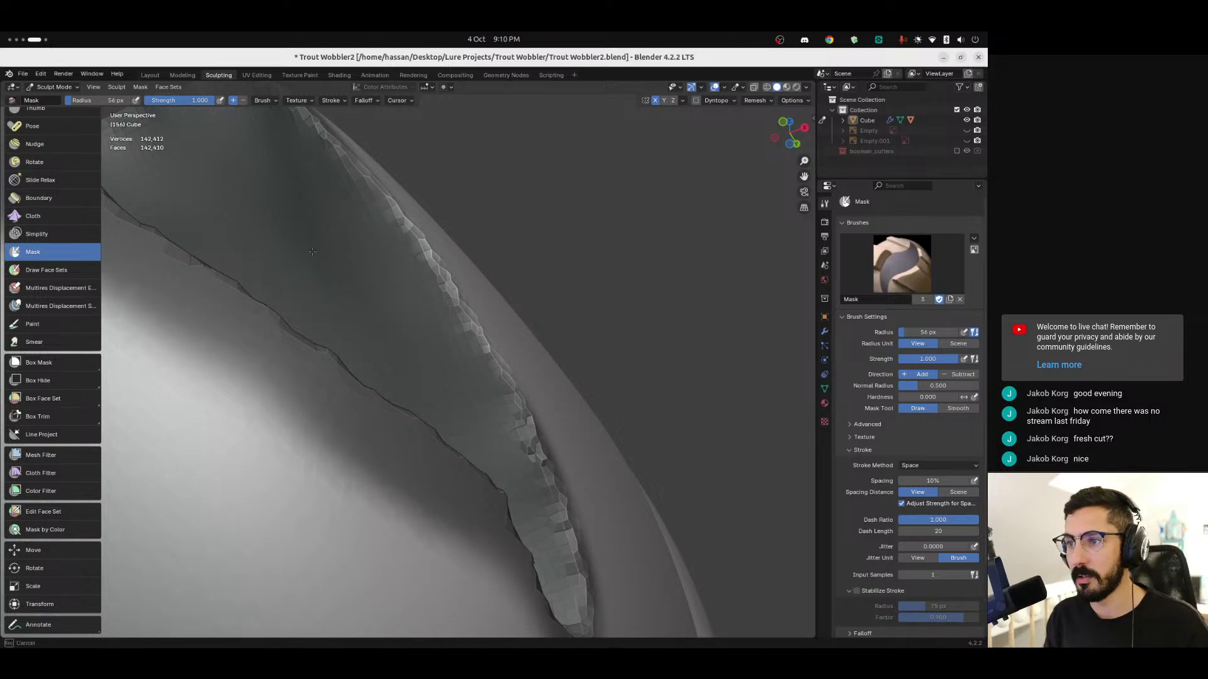
Step: Set the Mask brush radius to 36 px and erase the mask spilled onto the outer skin around the mouth corner
mouse_move(399, 283)
middle_down()
mouse_move(380, 366)
mouse_move(567, 395)
middle_up()
drag(539, 368, 636, 472)
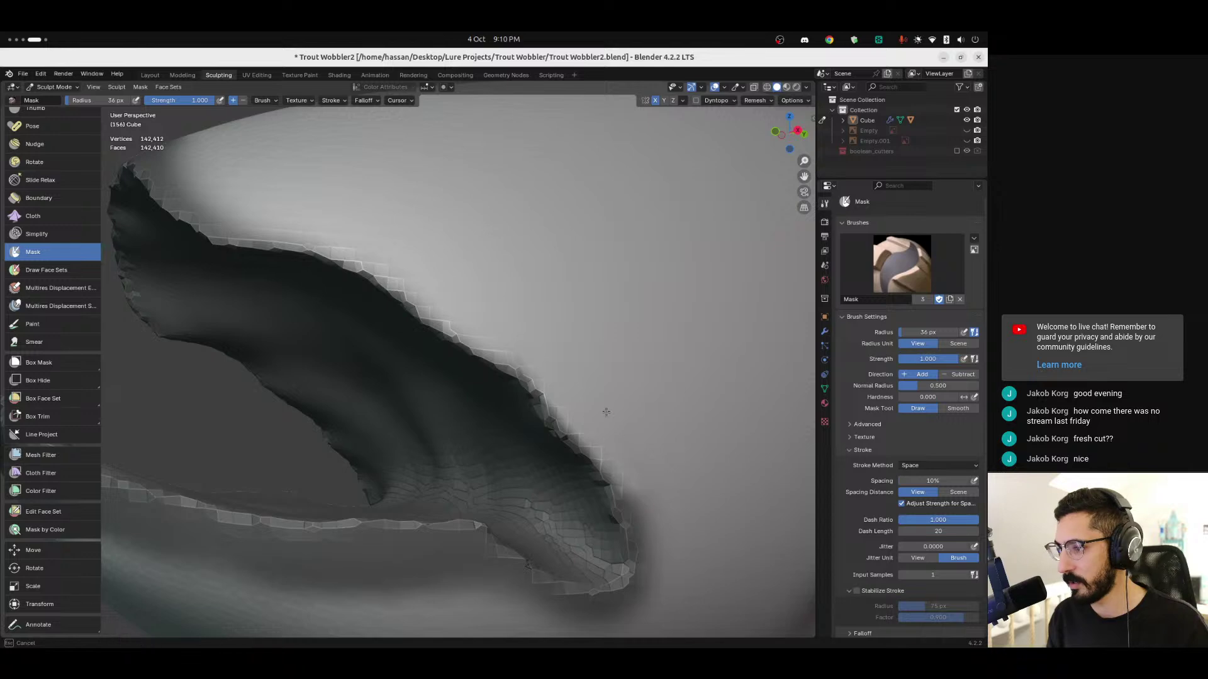
middle_drag(656, 493, 574, 364)
drag(574, 364, 584, 415)
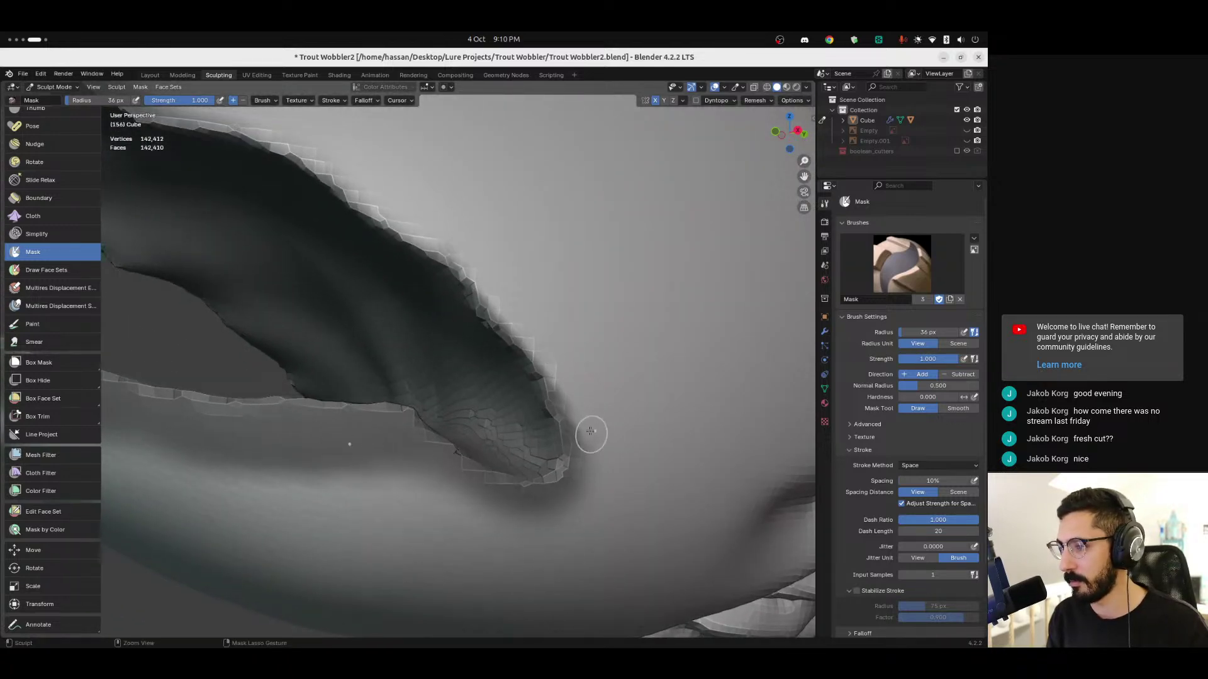
drag(586, 414, 579, 410)
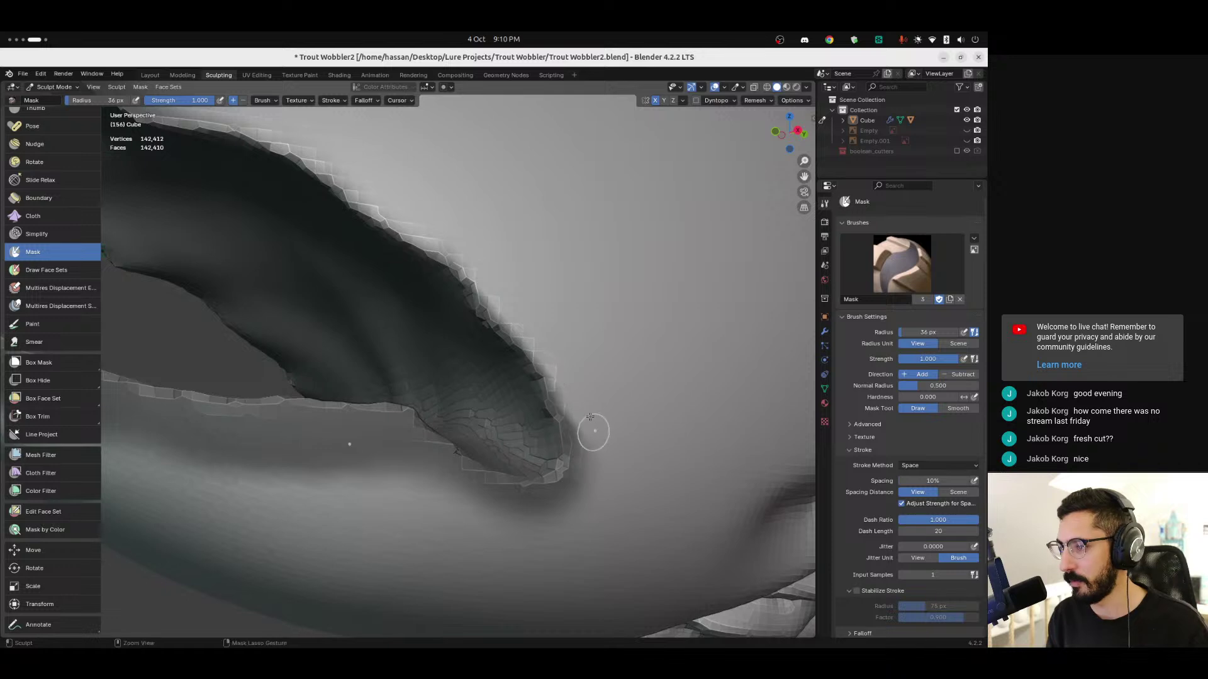
mouse_move(592, 462)
mouse_down()
mouse_move(550, 507)
mouse_move(586, 498)
mouse_move(491, 497)
mouse_move(572, 541)
mouse_up()
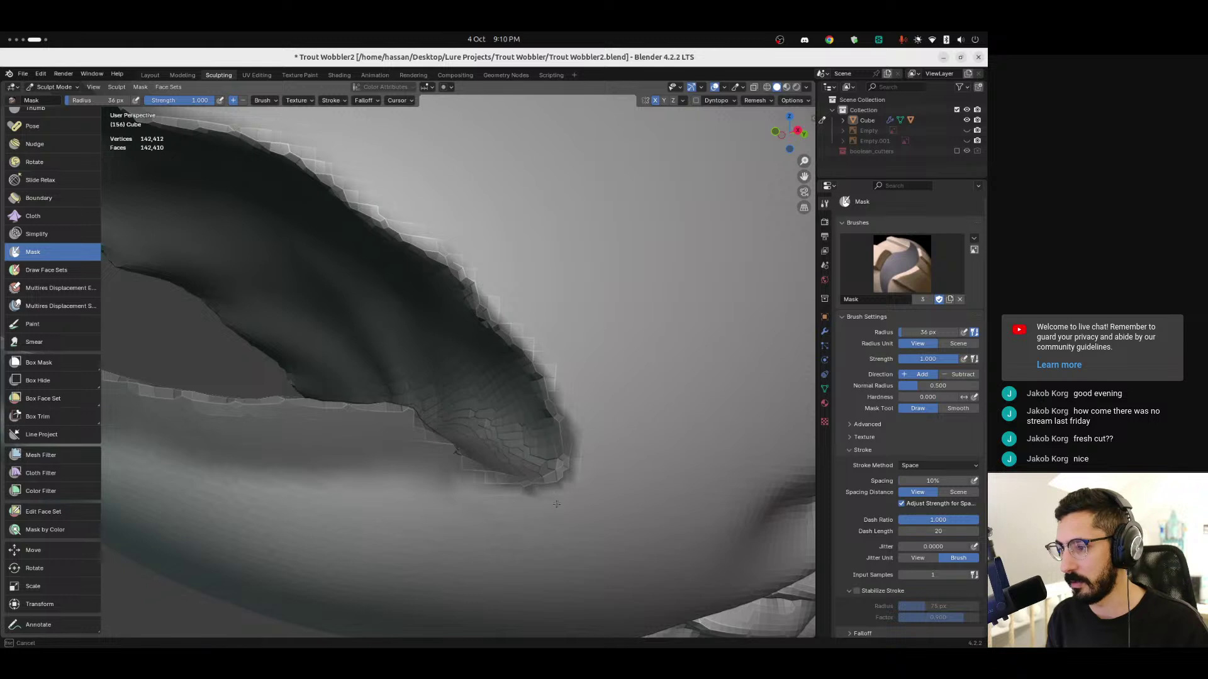
Step: Erase the spilled mask from the outer side of the lower jaw, just below the lip edge
mouse_move(456, 482)
mouse_down()
mouse_move(470, 487)
mouse_move(412, 440)
mouse_move(280, 440)
mouse_move(302, 463)
mouse_move(386, 480)
mouse_up()
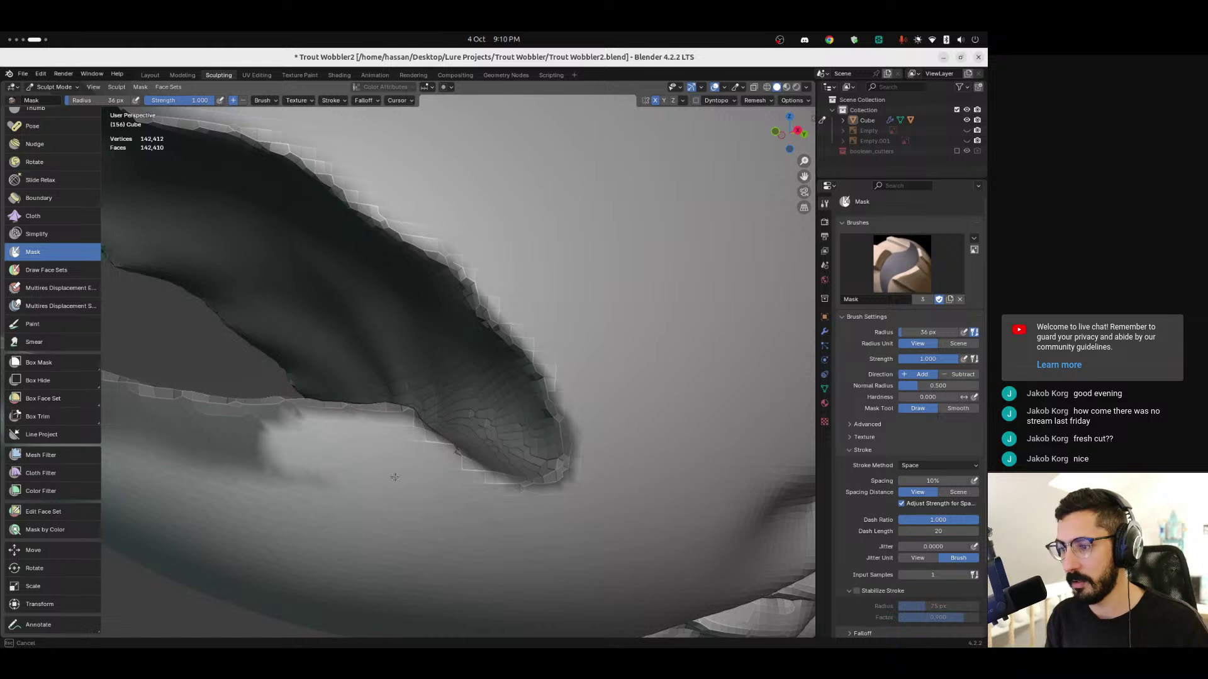
ctrl+drag(464, 522, 353, 472)
middle_drag(353, 472, 460, 472)
mouse_move(395, 466)
ctrl+mouse_down()
mouse_move(218, 439)
mouse_move(209, 474)
mouse_move(355, 494)
mouse_move(377, 508)
ctrl+mouse_up()
ctrl+drag(460, 458, 455, 468)
mouse_move(202, 433)
ctrl+mouse_down()
mouse_move(417, 472)
mouse_move(400, 459)
ctrl+mouse_up()
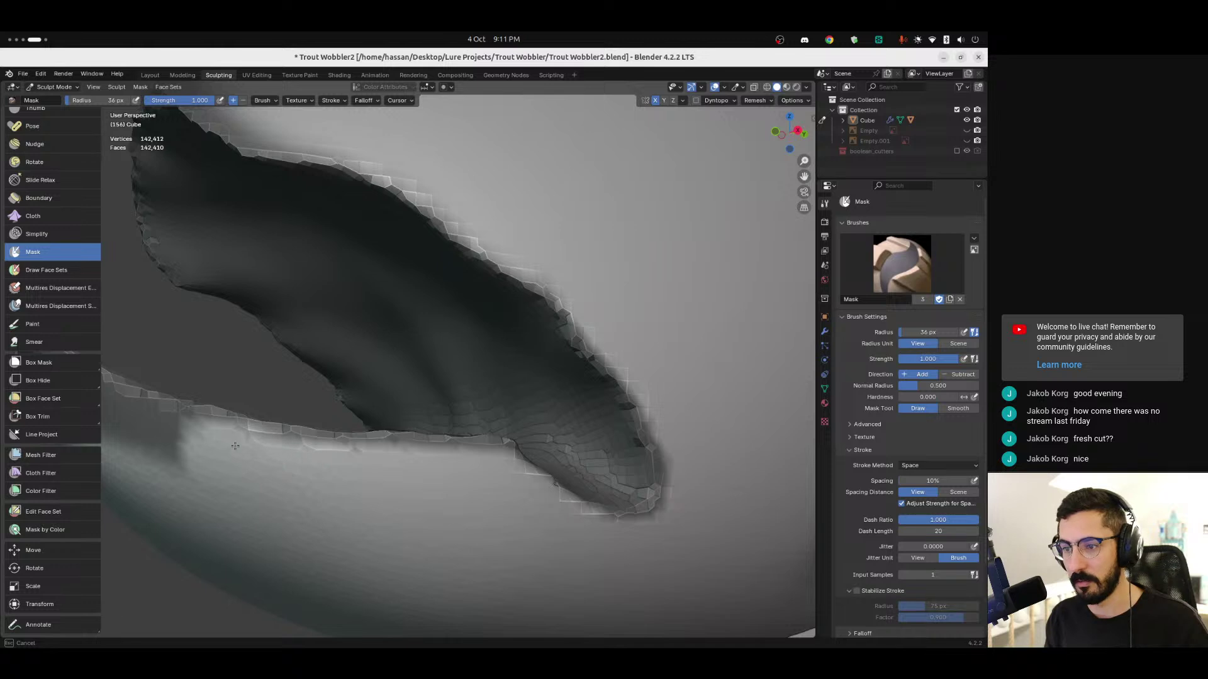
Step: Clear the mask from the outside of the lower jaw forward to its raised front tip
shift+middle_drag(335, 465, 288, 456)
mouse_move(452, 453)
ctrl+mouse_down()
mouse_move(247, 382)
mouse_move(378, 409)
mouse_move(243, 355)
mouse_move(390, 405)
mouse_move(247, 329)
mouse_move(318, 367)
ctrl+mouse_up()
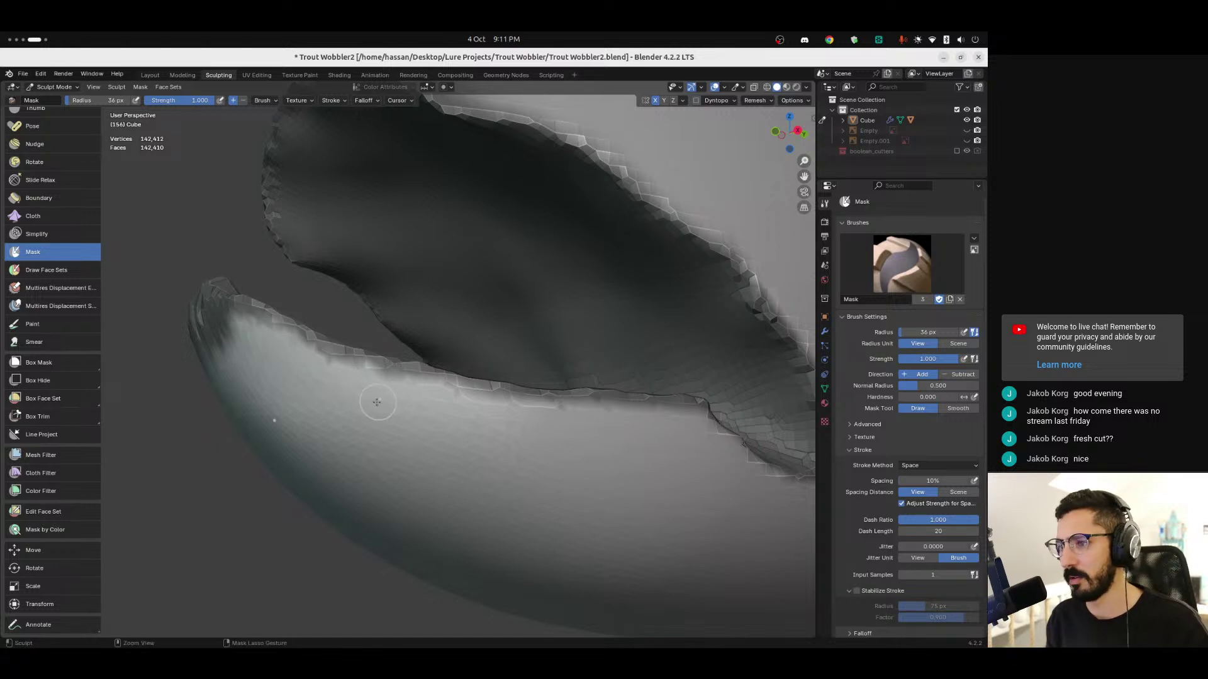
mouse_move(250, 350)
middle_down()
mouse_move(328, 371)
mouse_move(296, 359)
middle_up()
mouse_move(504, 368)
ctrl+mouse_down()
mouse_move(368, 302)
mouse_move(340, 333)
mouse_move(435, 358)
mouse_move(420, 374)
ctrl+mouse_up()
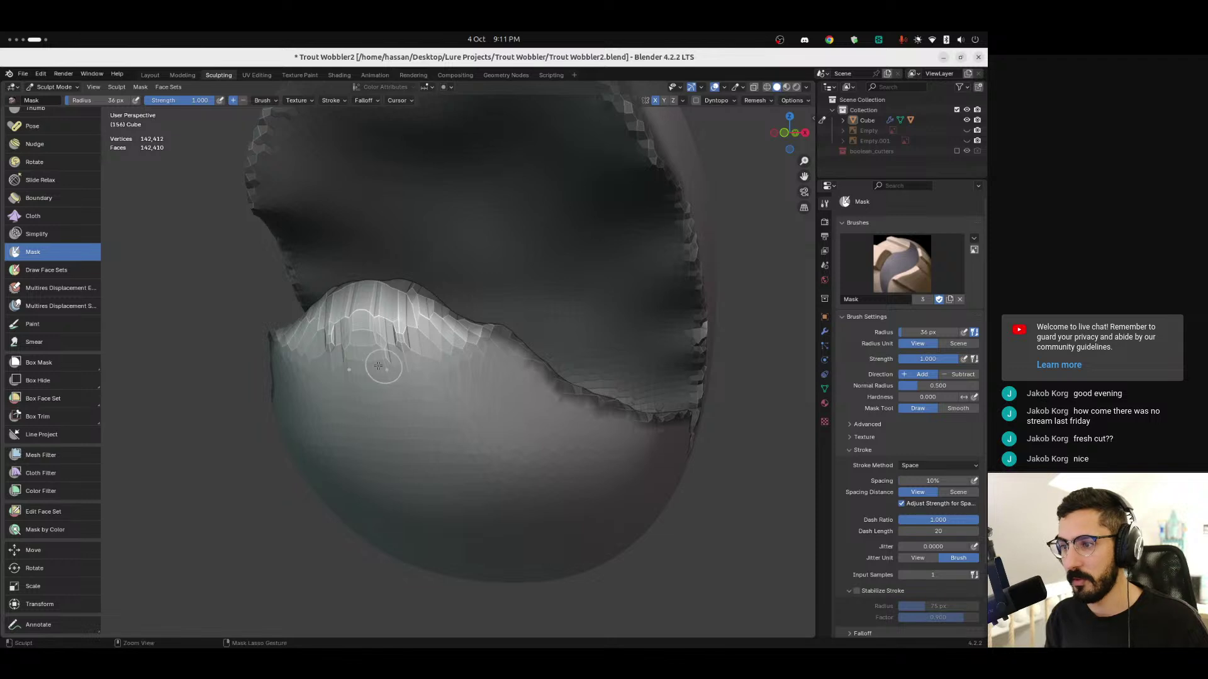
mouse_move(385, 357)
middle_down()
mouse_move(365, 353)
mouse_move(401, 359)
middle_up()
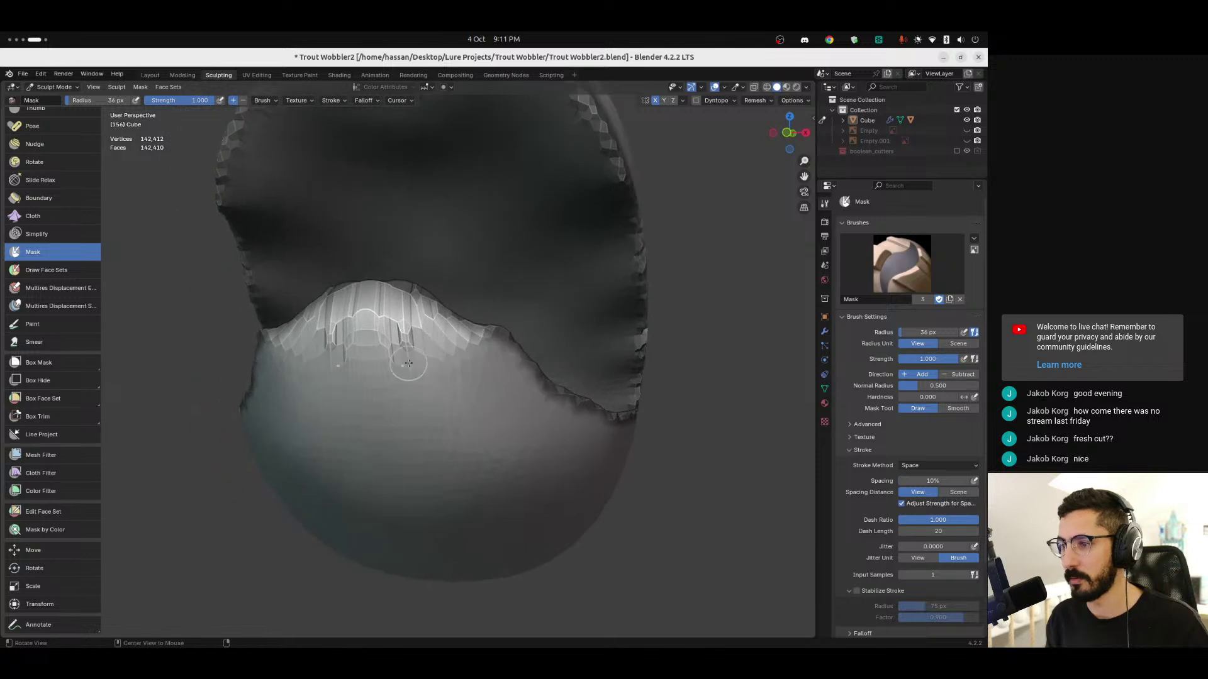
Step: Erase the spilled mask from the top of the snout and the front side of the upper lip
mouse_move(403, 314)
middle_down()
mouse_move(391, 359)
mouse_move(408, 395)
middle_up()
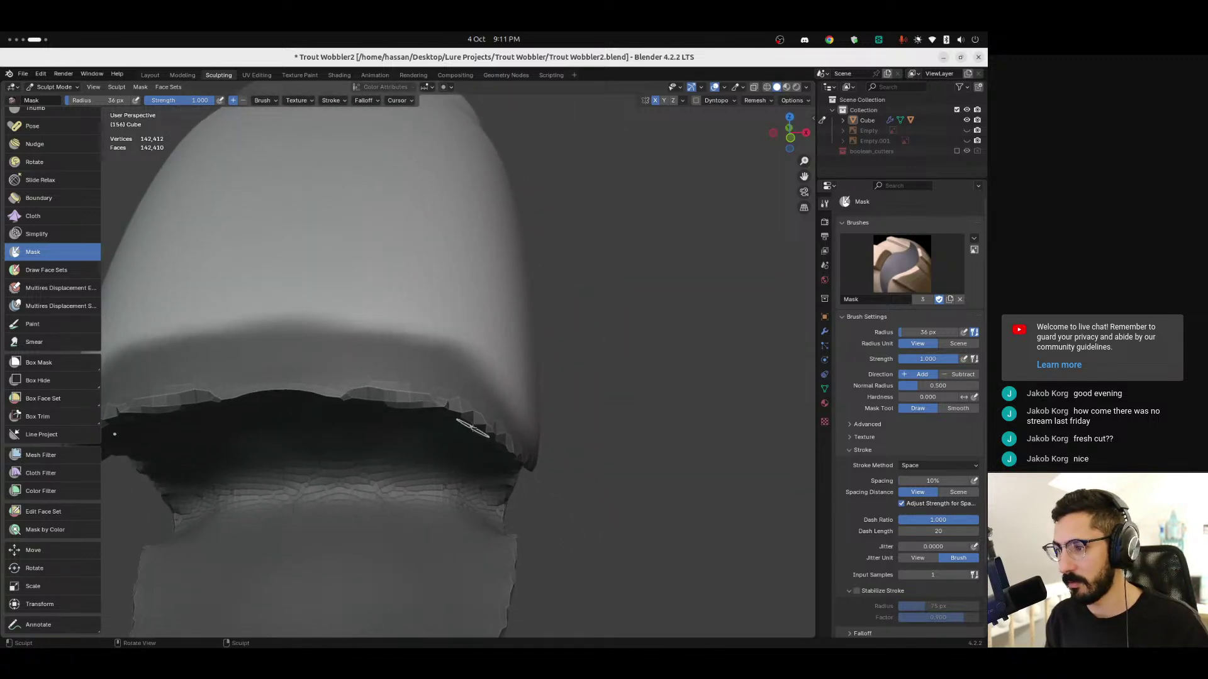
mouse_move(300, 316)
mouse_down()
mouse_move(334, 340)
mouse_move(441, 346)
mouse_move(457, 362)
mouse_move(263, 357)
mouse_move(364, 383)
mouse_move(525, 371)
mouse_up()
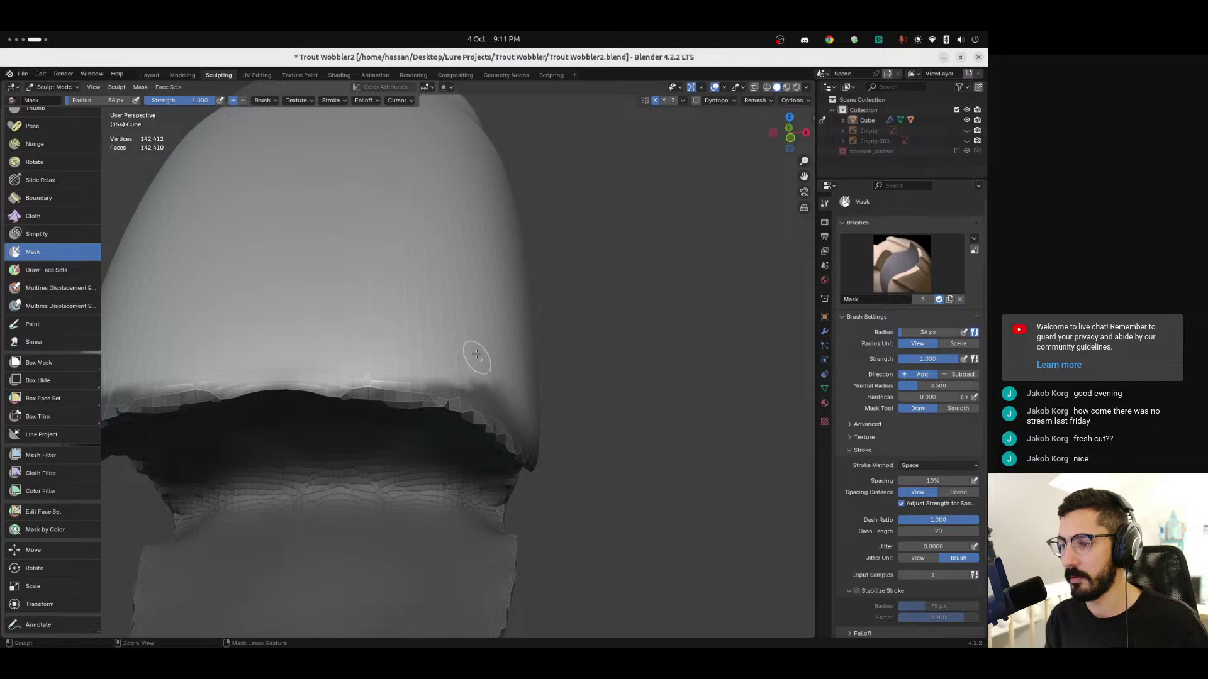
key(r)
key(Escape)
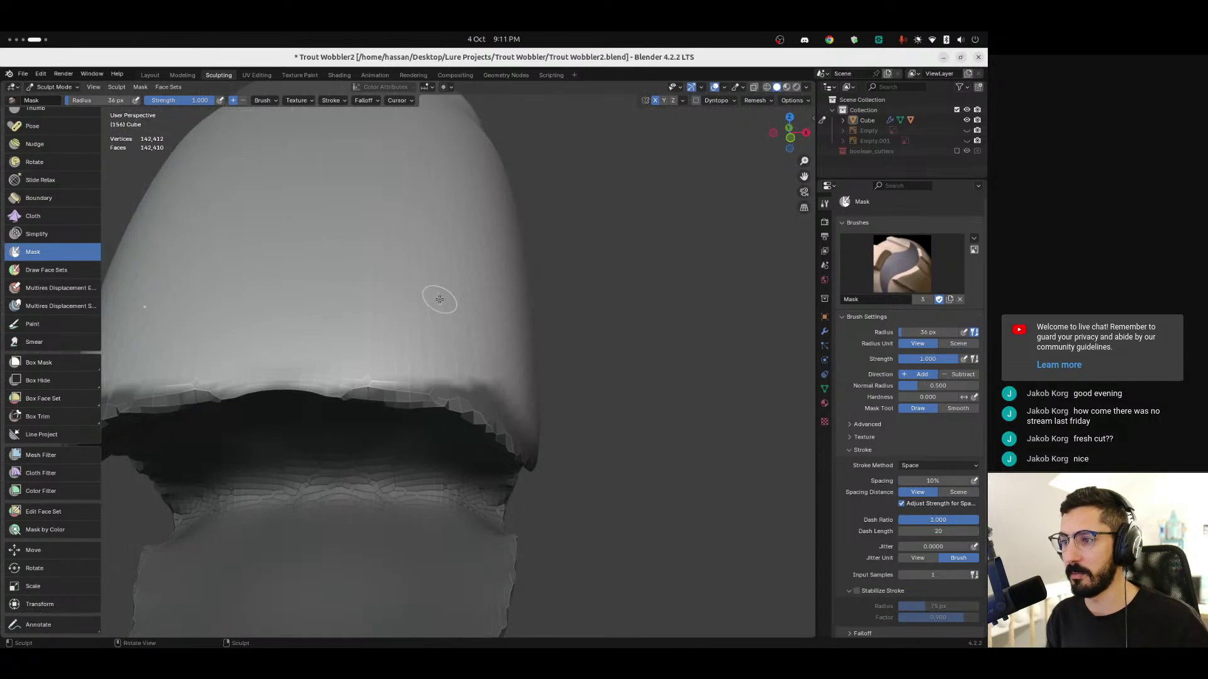
scroll(428, 314, down, 8)
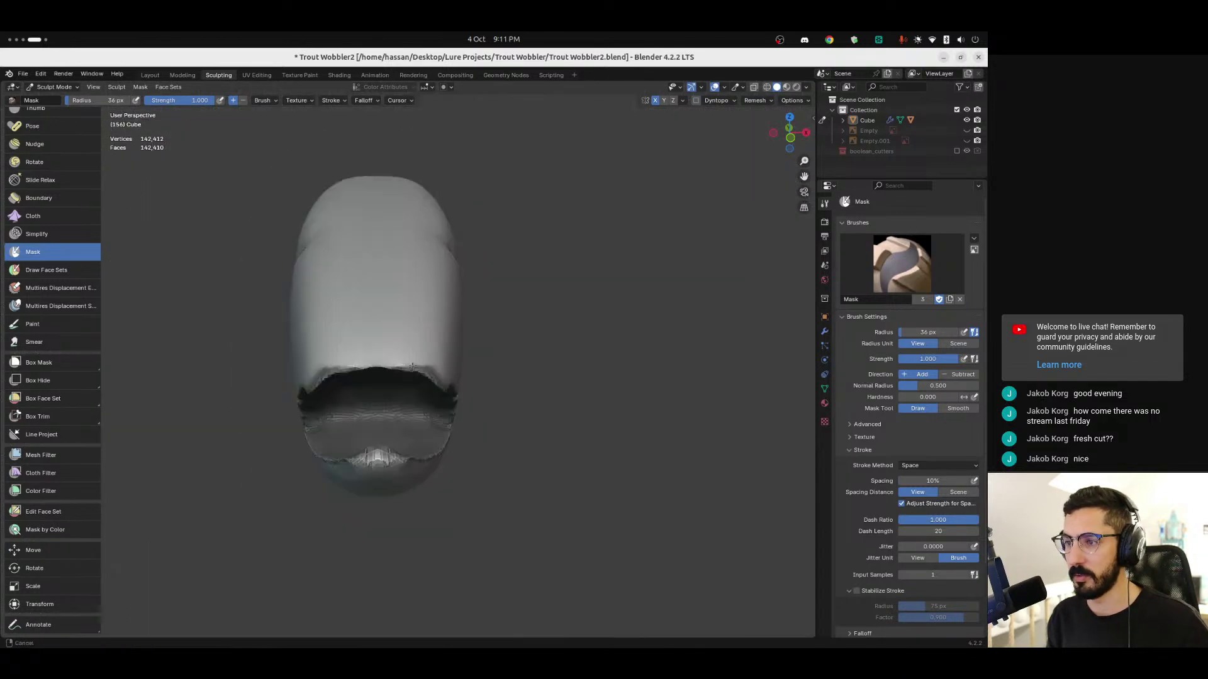
click(757, 100)
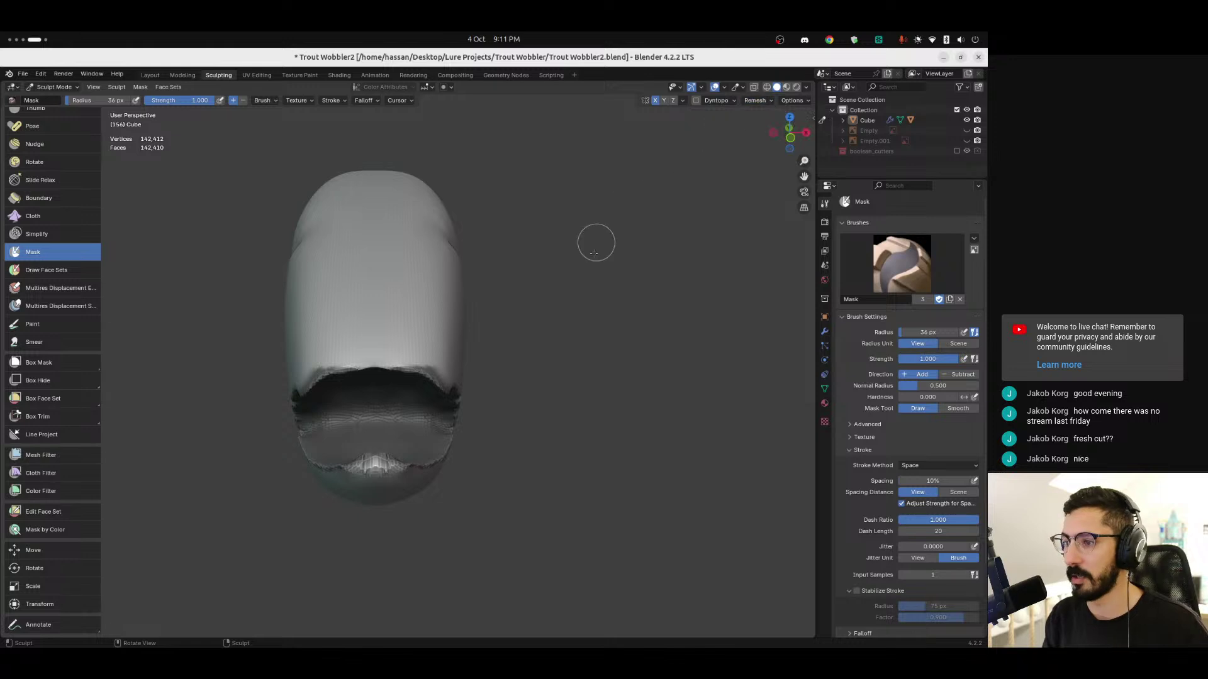
scroll(382, 350, up, 6)
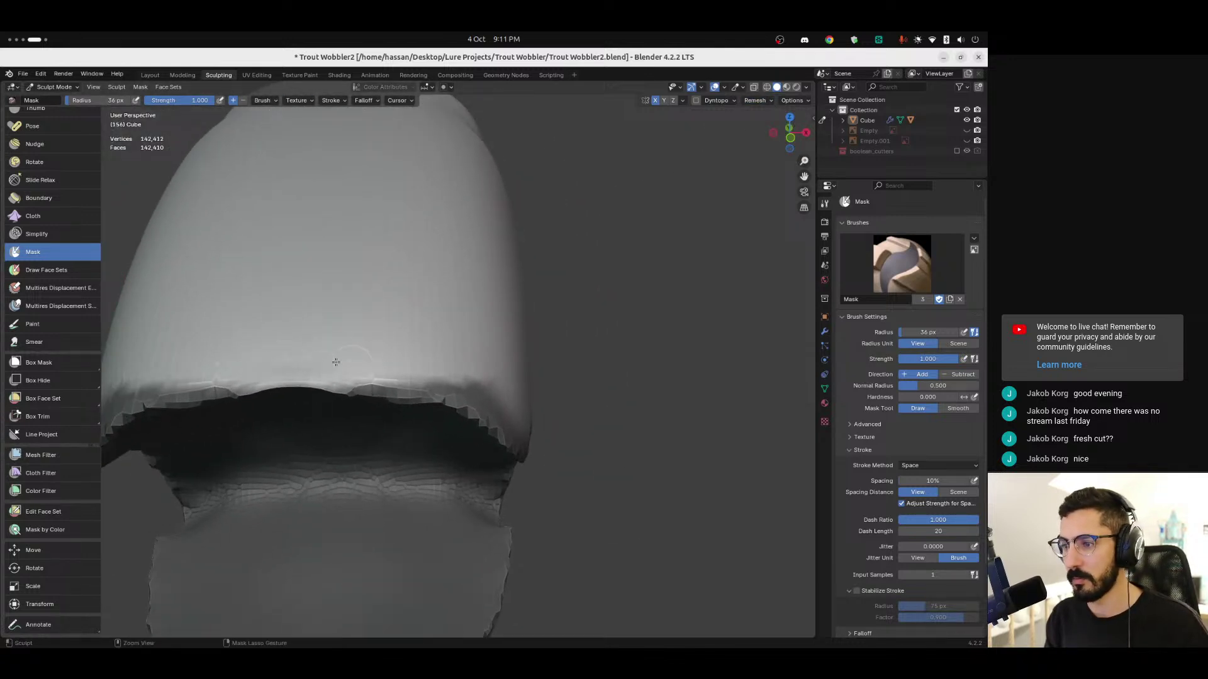
drag(323, 368, 472, 394)
mouse_move(472, 393)
middle_down()
mouse_move(453, 377)
mouse_move(355, 376)
middle_up()
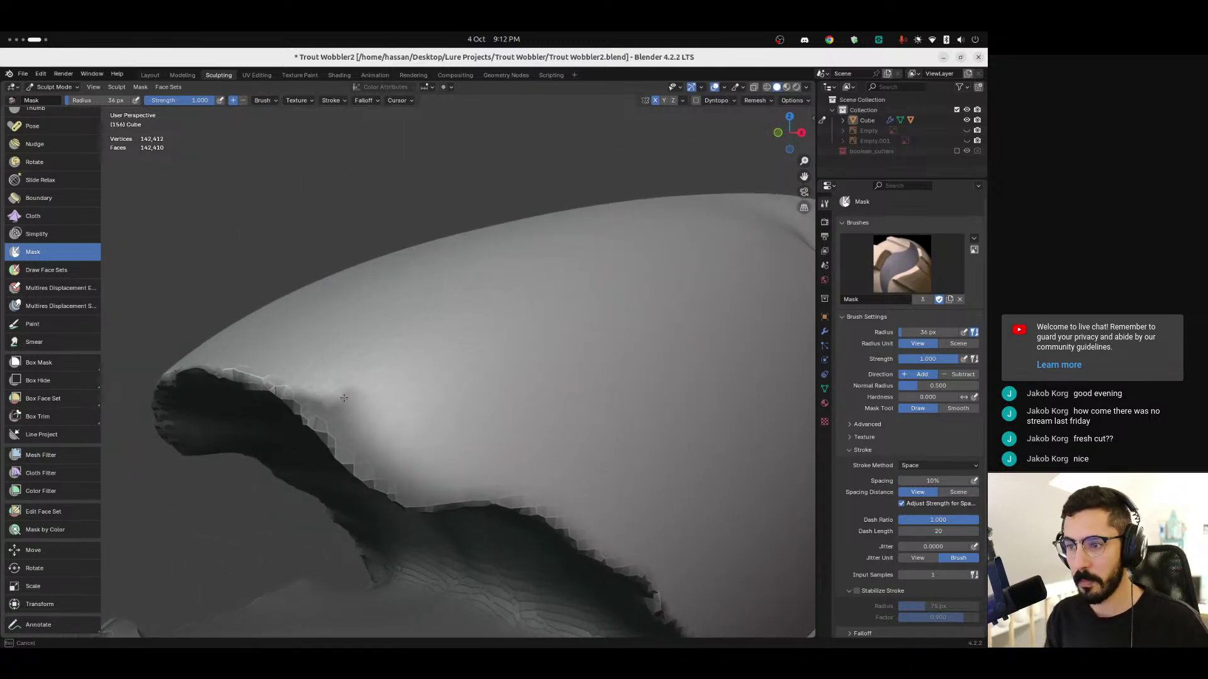
mouse_move(363, 401)
mouse_down()
mouse_move(308, 403)
mouse_move(399, 479)
mouse_move(460, 482)
mouse_move(372, 425)
mouse_up()
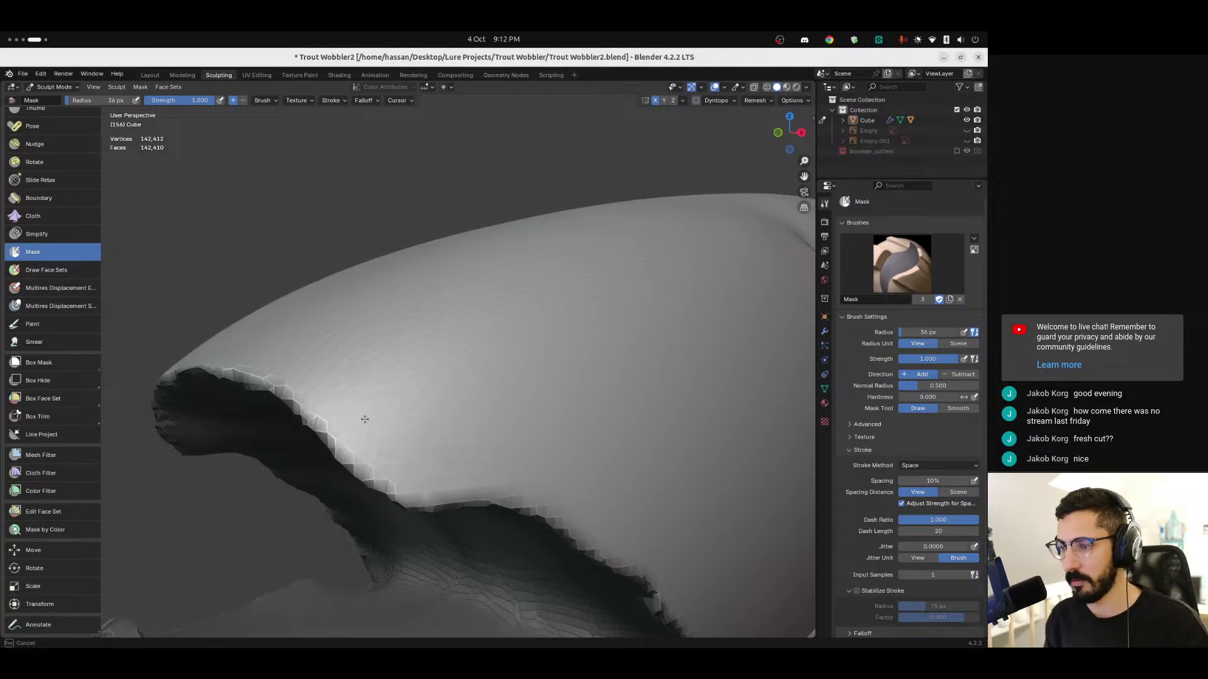
Step: Clean the leftover mask off the outer skin along the side of the upper lip, back to the mouth corner
scroll(391, 450, up, 5)
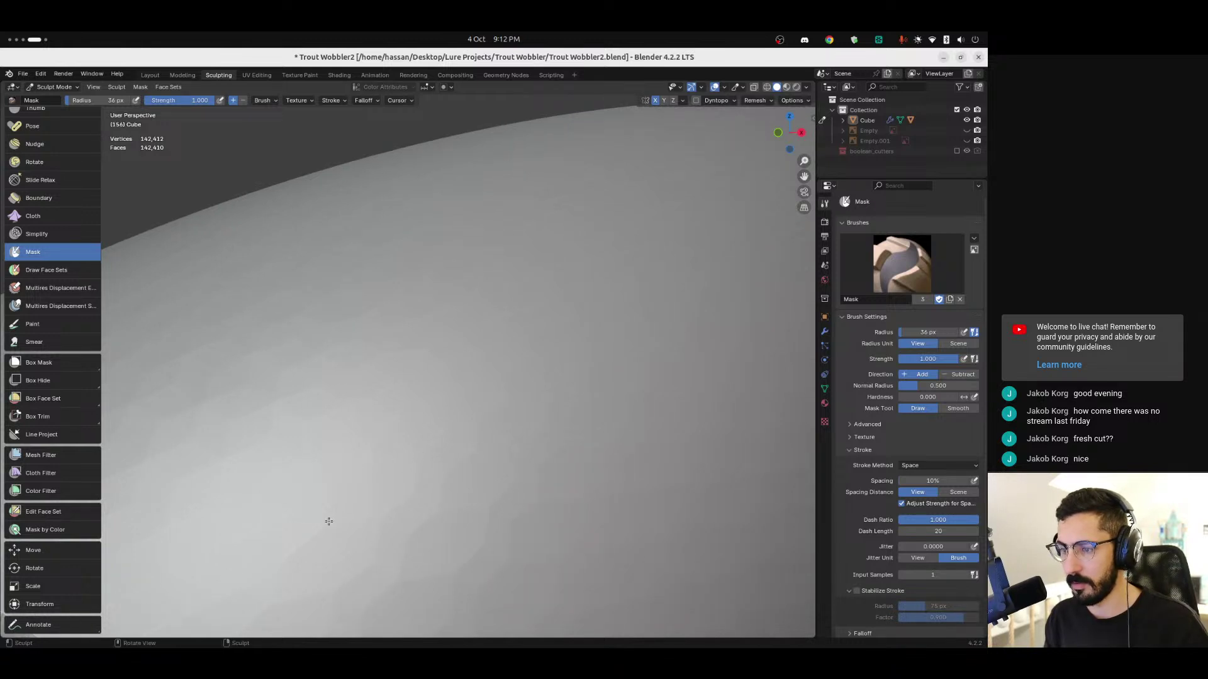
scroll(398, 483, down, 3)
scroll(394, 494, up, 3)
shift+middle_drag(394, 493, 339, 398)
ctrl+right_drag(337, 393, 336, 389)
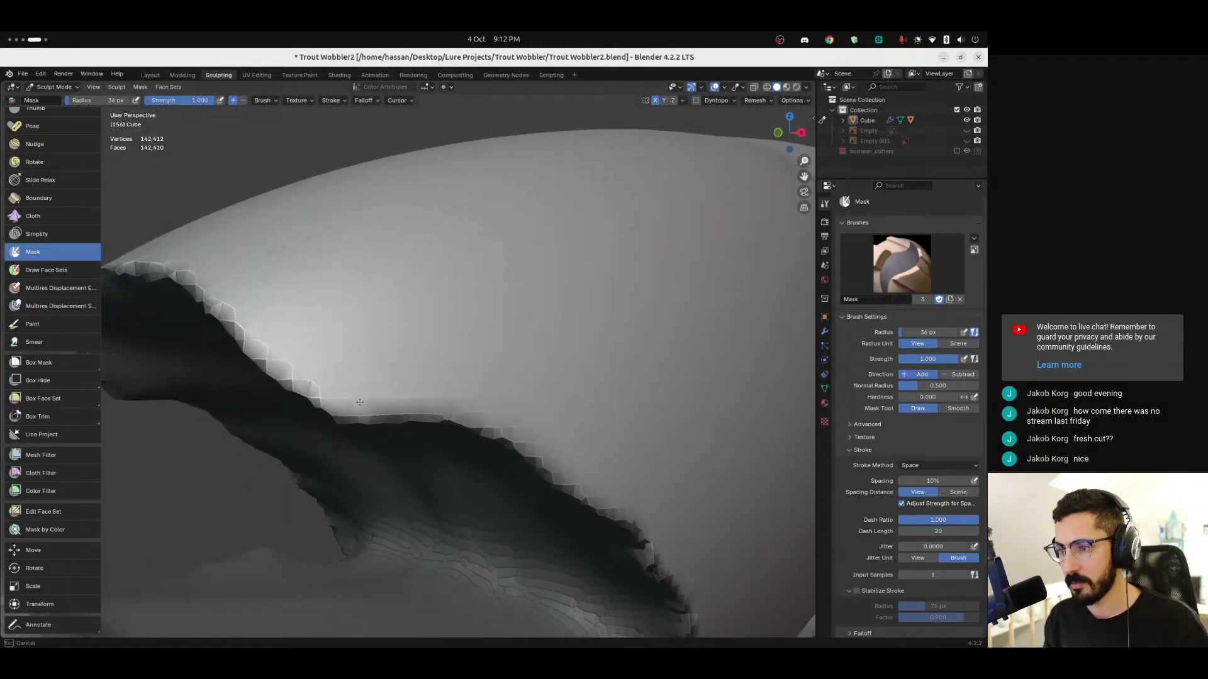
ctrl+right_drag(420, 400, 462, 409)
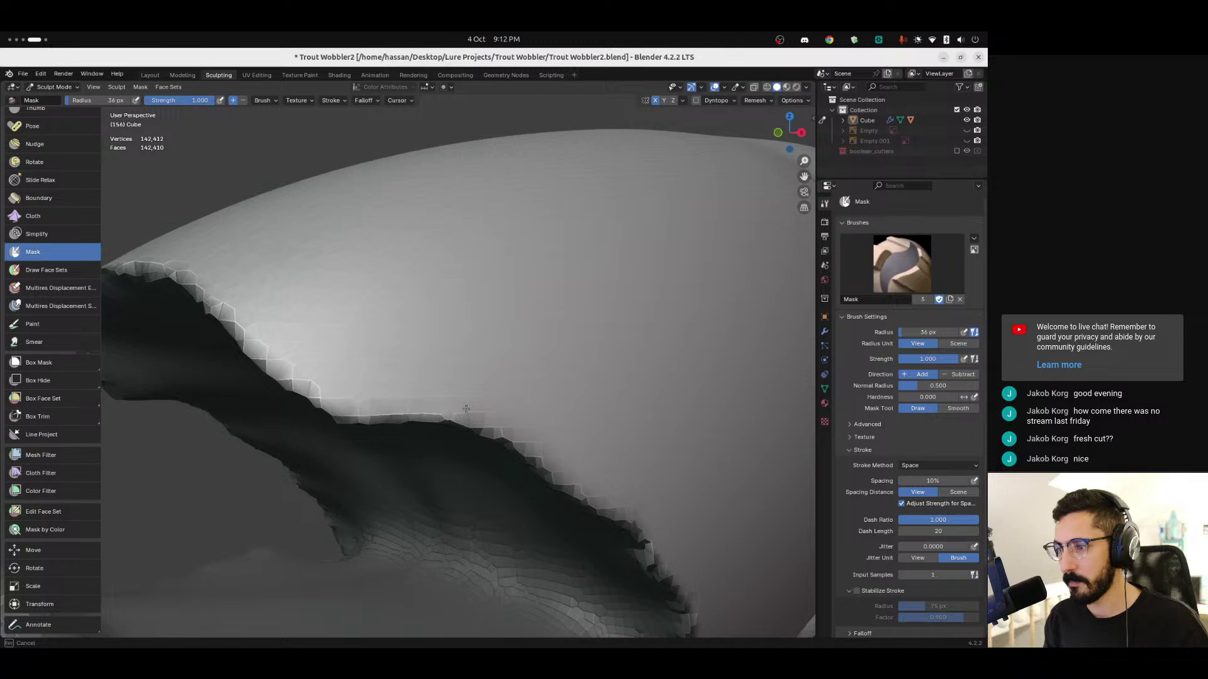
ctrl+right_drag(535, 436, 612, 488)
middle_drag(612, 488, 369, 328)
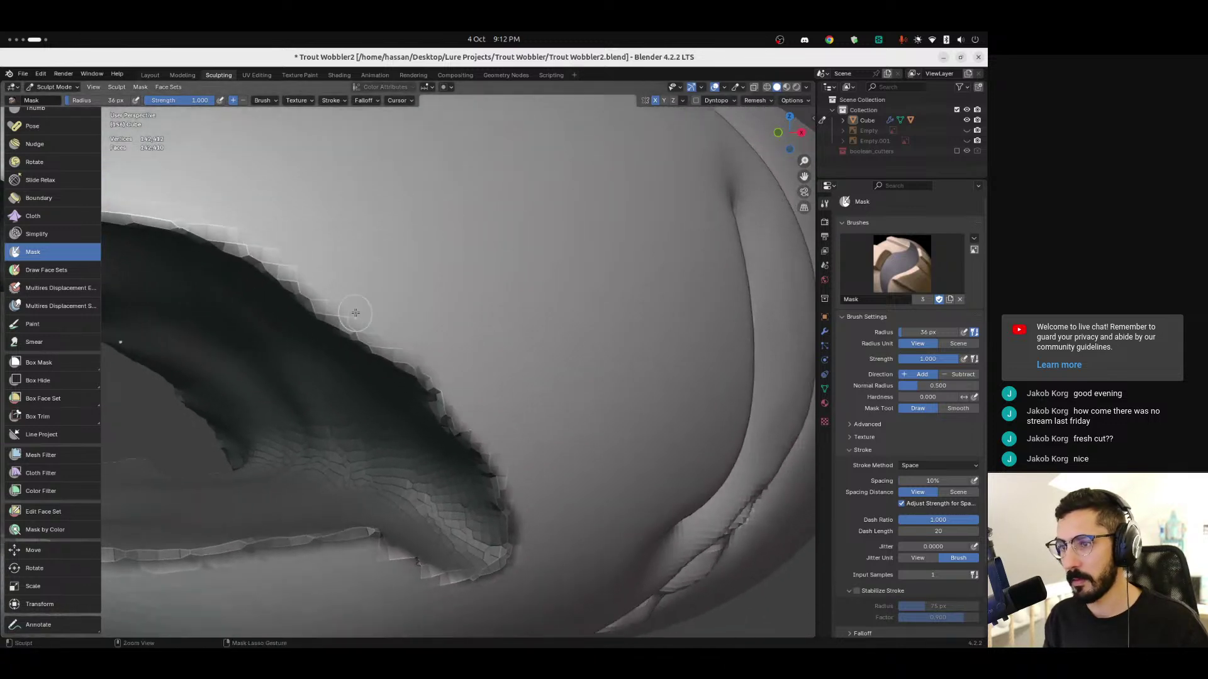
ctrl+right_drag(287, 257, 472, 409)
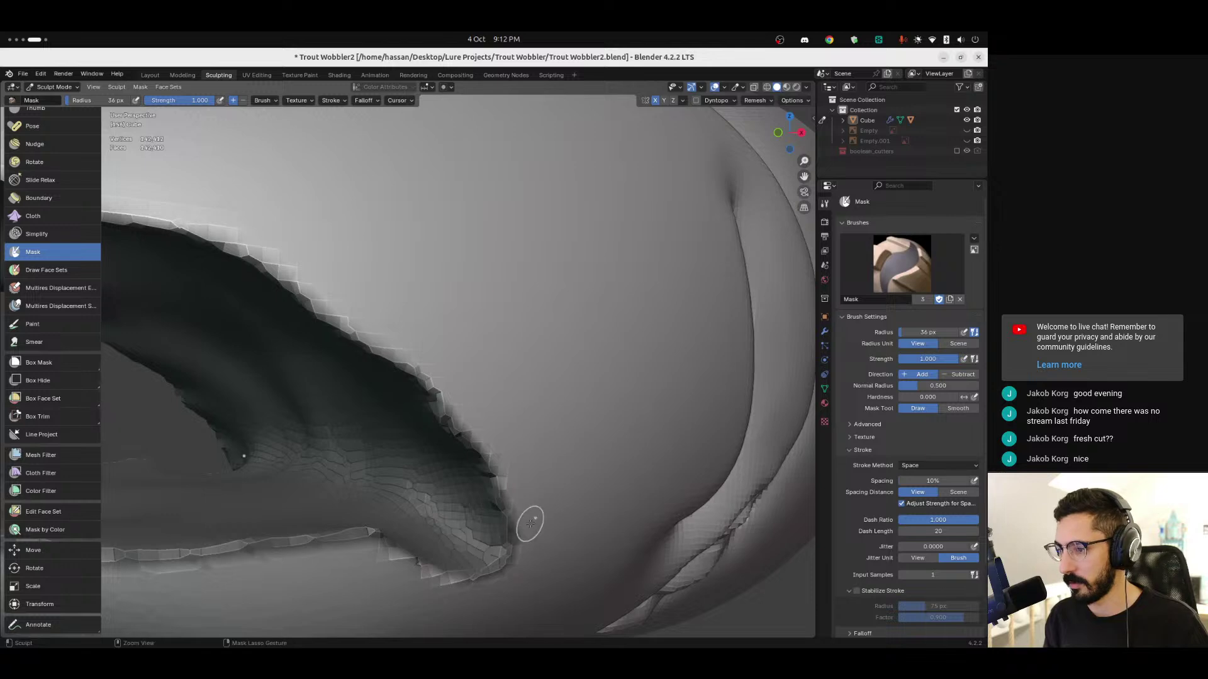
middle_drag(507, 570, 537, 550)
scroll(440, 516, down, 6)
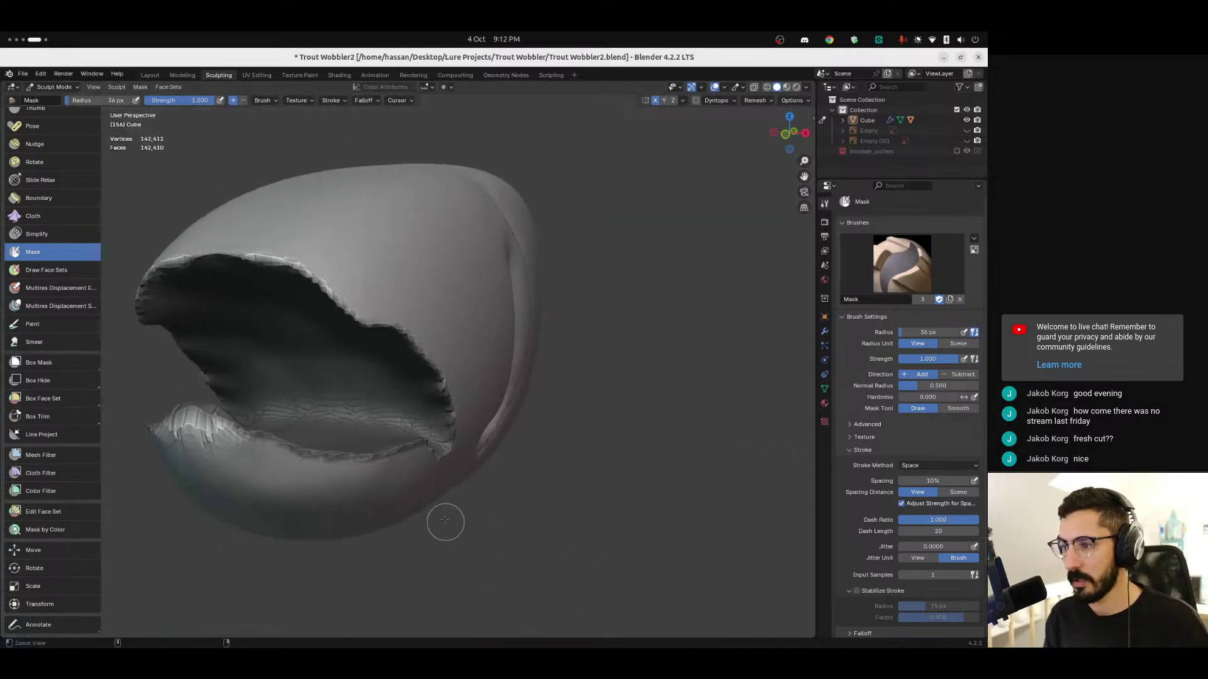
mouse_move(368, 468)
middle_down()
mouse_move(365, 420)
mouse_move(405, 329)
mouse_move(379, 300)
mouse_move(290, 325)
middle_up()
scroll(76, 352, up, 10)
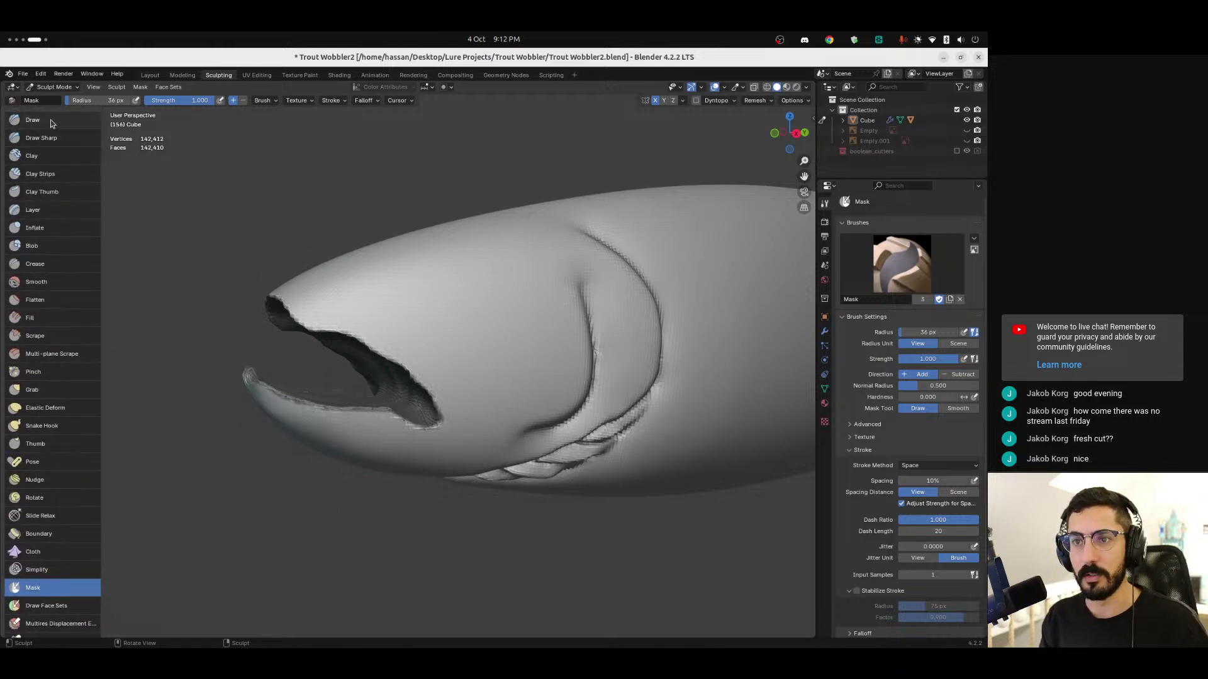
Step: Choose the Clay Strips brush, try a stroke along the side of the upper lip, and set the radius to 69 px
click(32, 155)
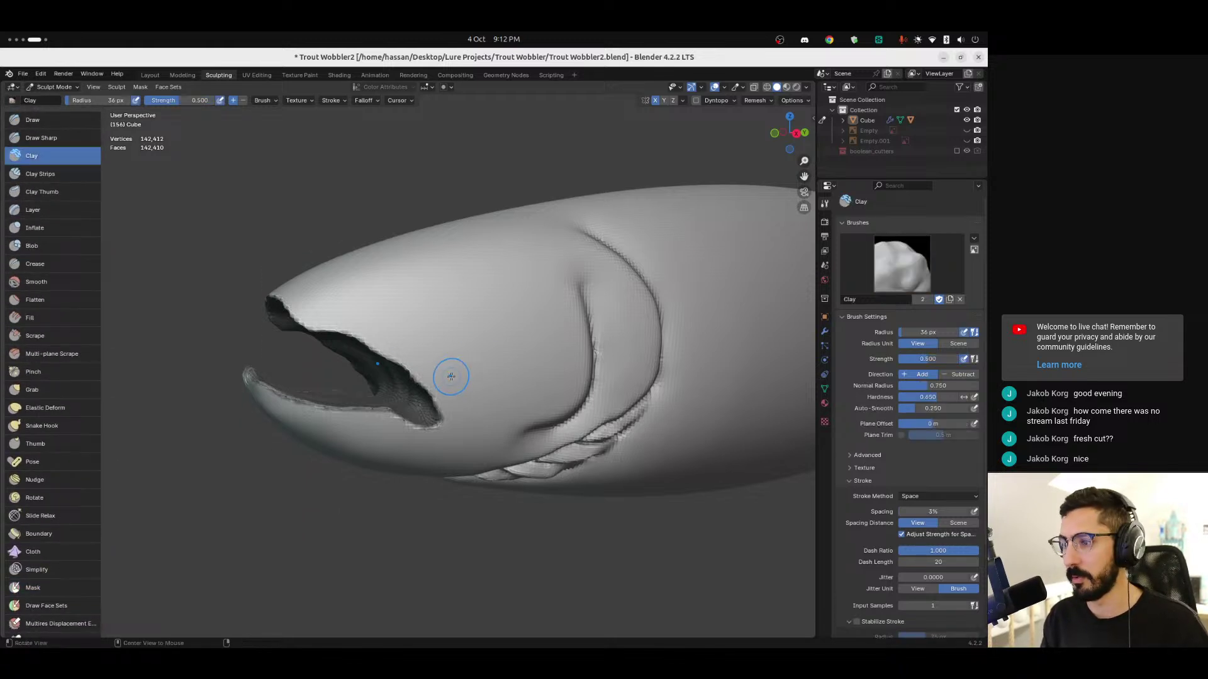
click(62, 177)
middle_drag(432, 364, 418, 391)
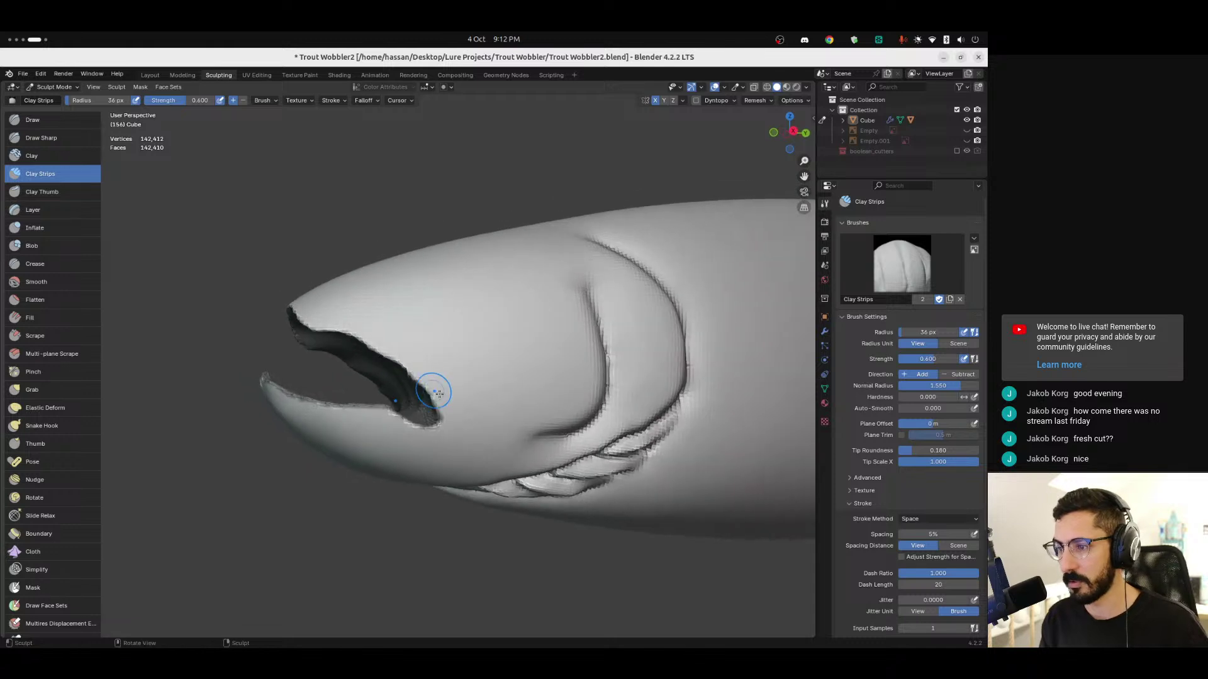
mouse_move(440, 391)
mouse_down()
mouse_move(453, 411)
mouse_move(378, 364)
mouse_move(404, 371)
mouse_move(346, 319)
mouse_move(352, 330)
mouse_up()
middle_drag(353, 331, 326, 347)
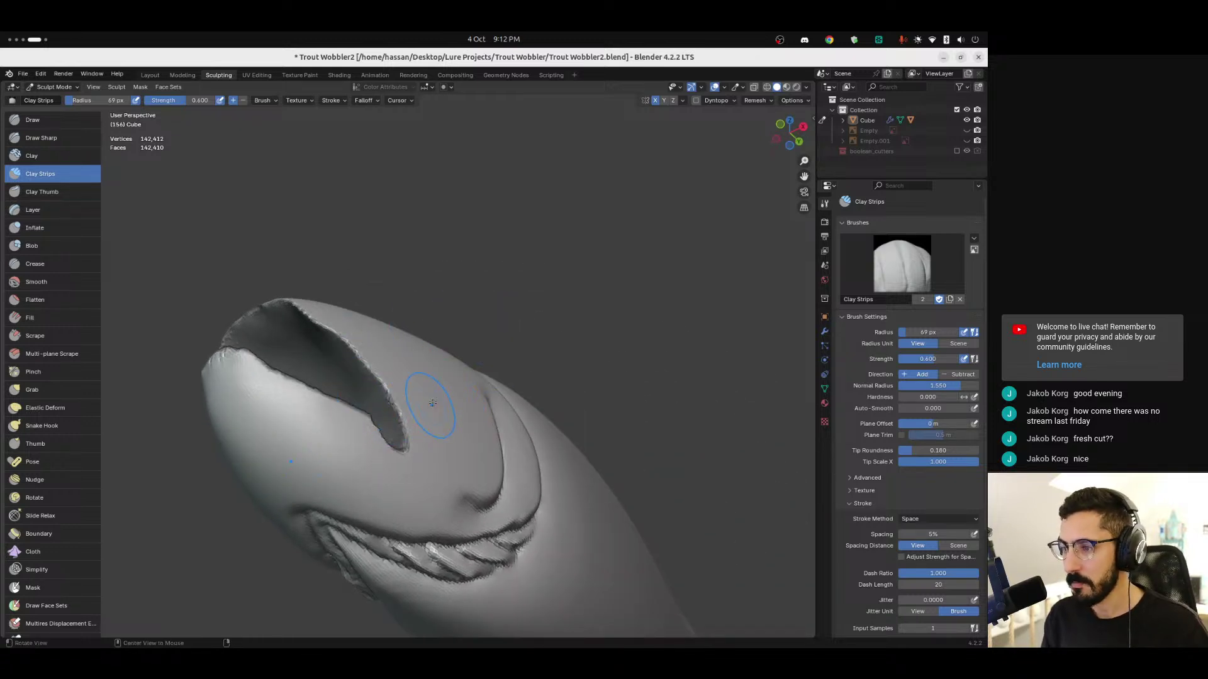
middle_drag(426, 409, 526, 310)
Step: Show the rainbow trout reference image in the right side view and overlay the X-ray model on its head
click(795, 127)
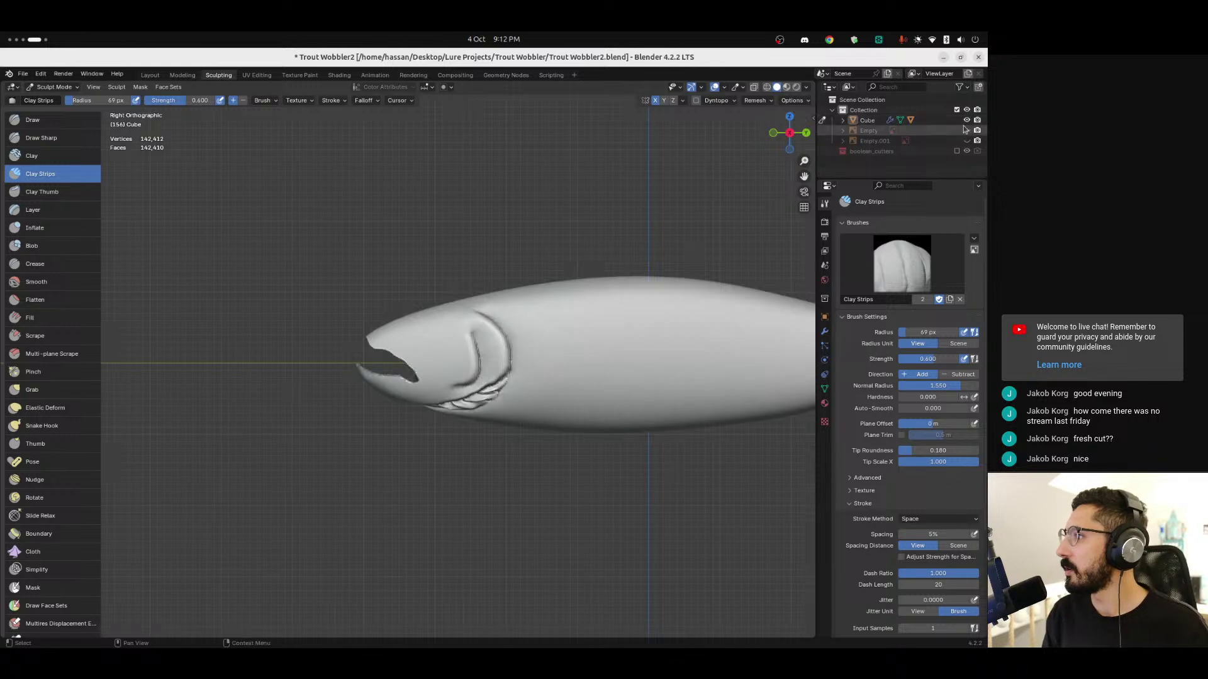
click(967, 131)
scroll(426, 323, up, 5)
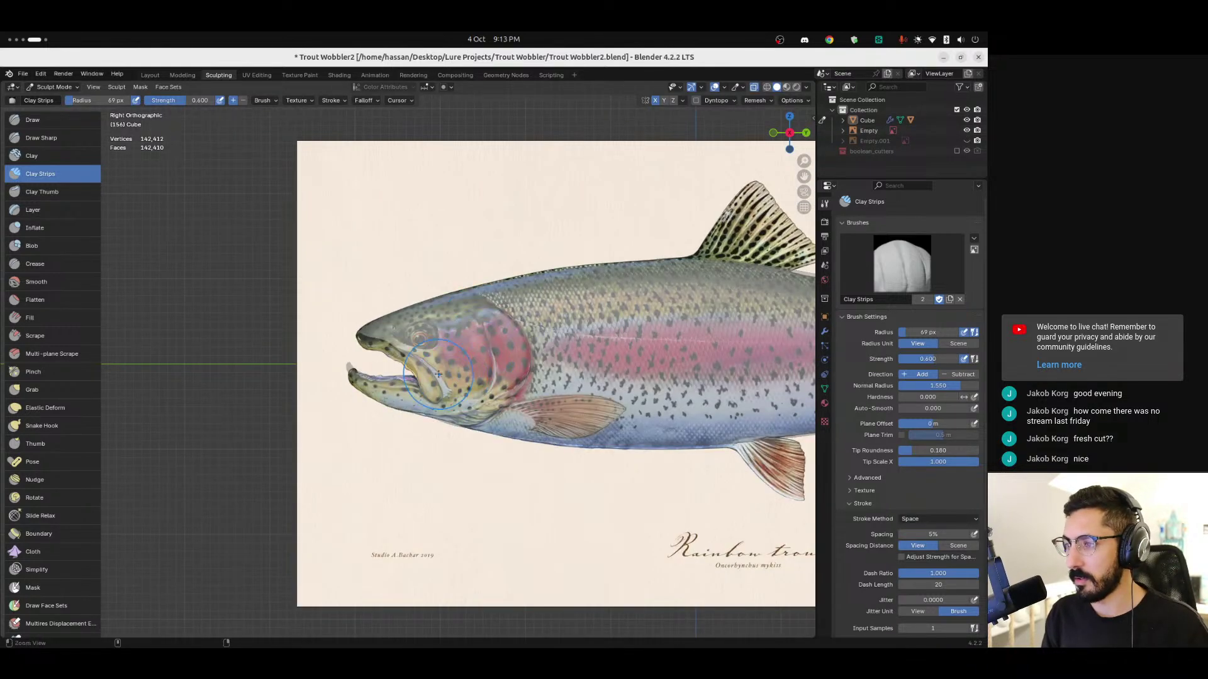
scroll(426, 323, up, 5)
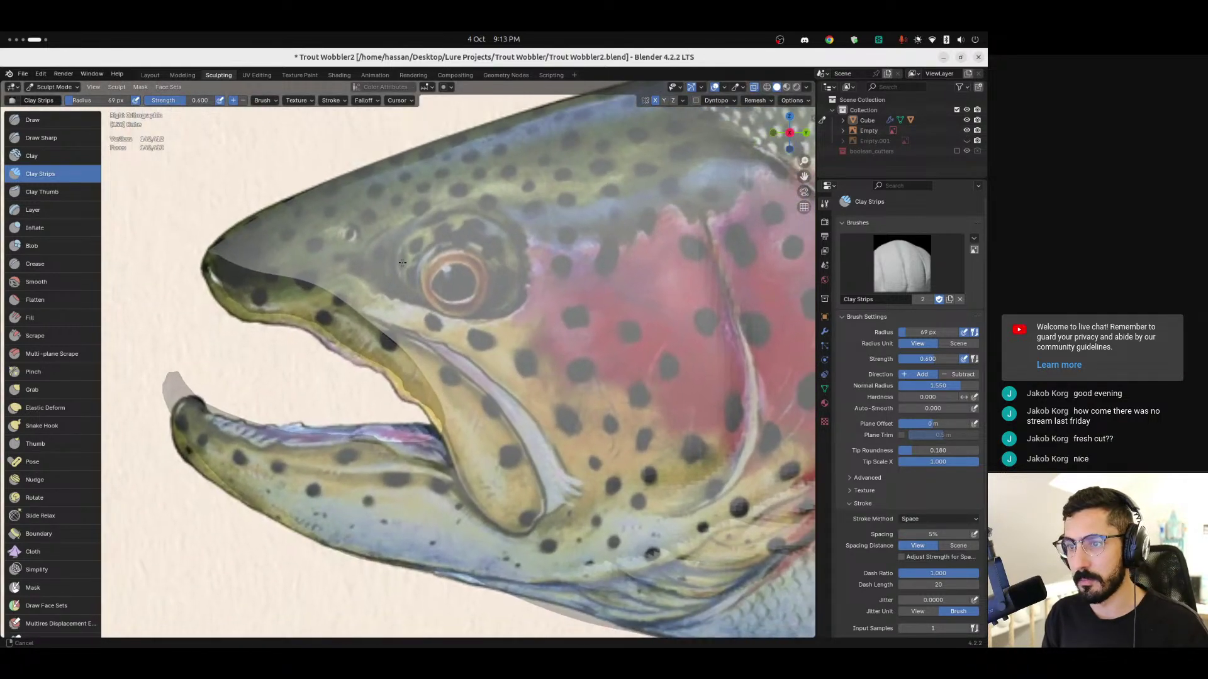
key(alt+z)
key(alt+z)
key(alt+z)
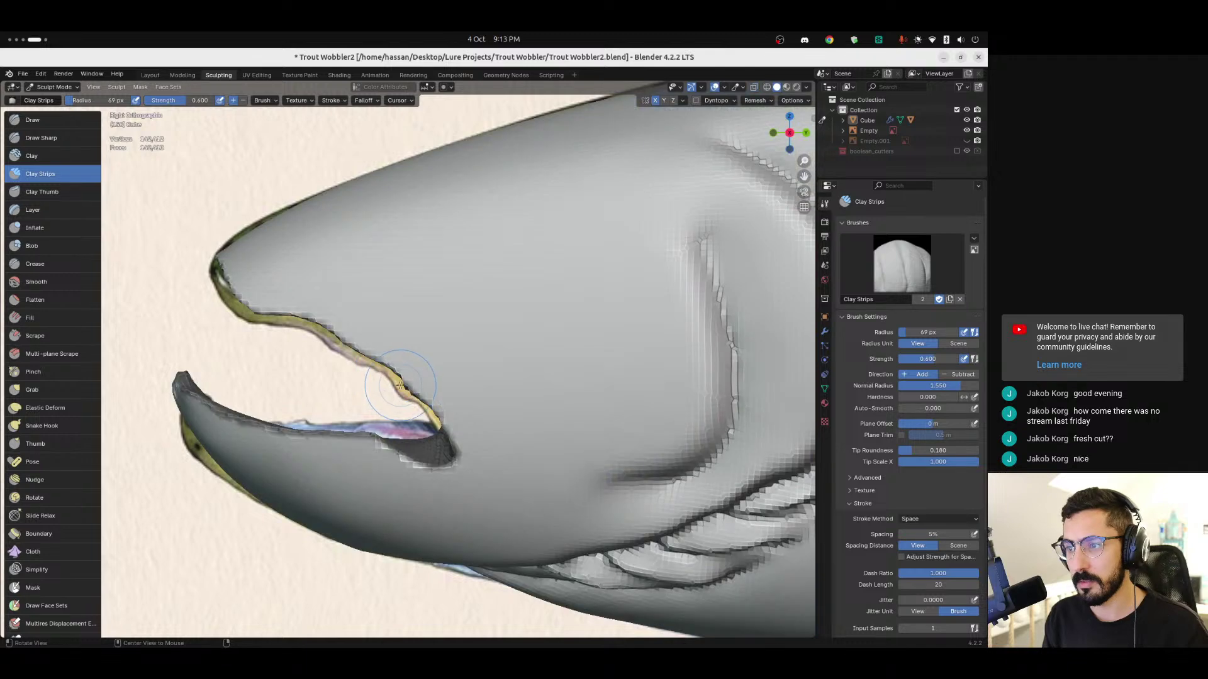
key(alt+z)
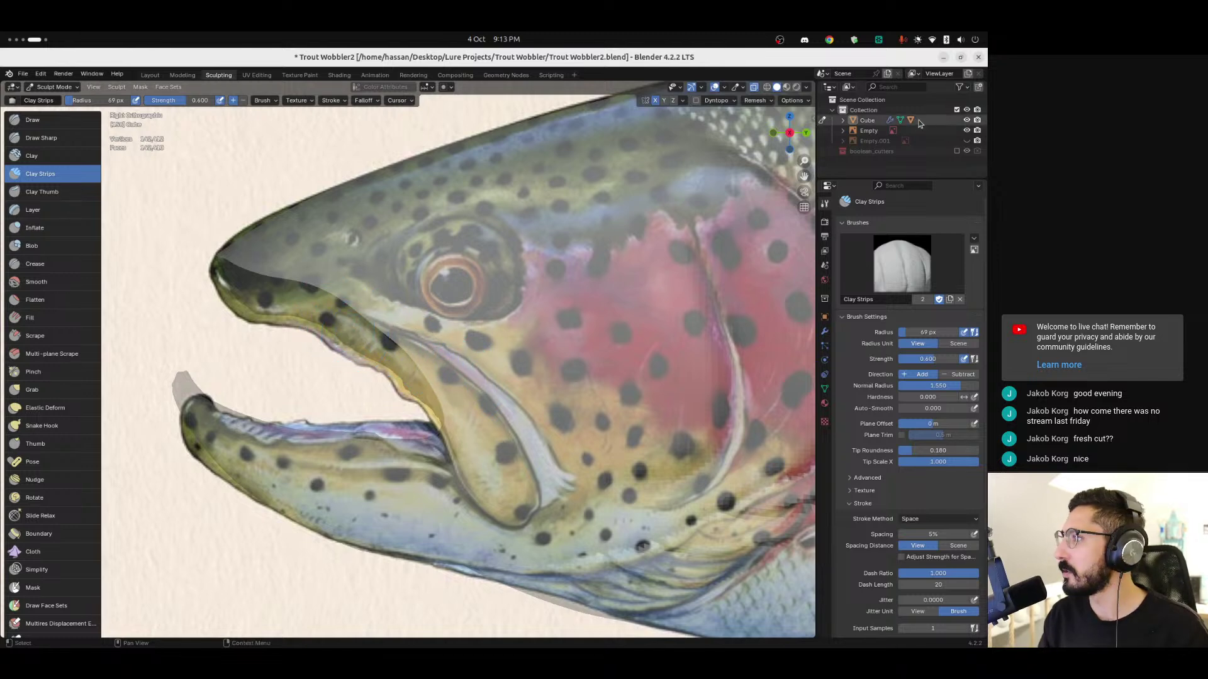
Step: Hide the Cube model to examine the mouth and upper jaw plate on the reference, then show the model again
click(967, 120)
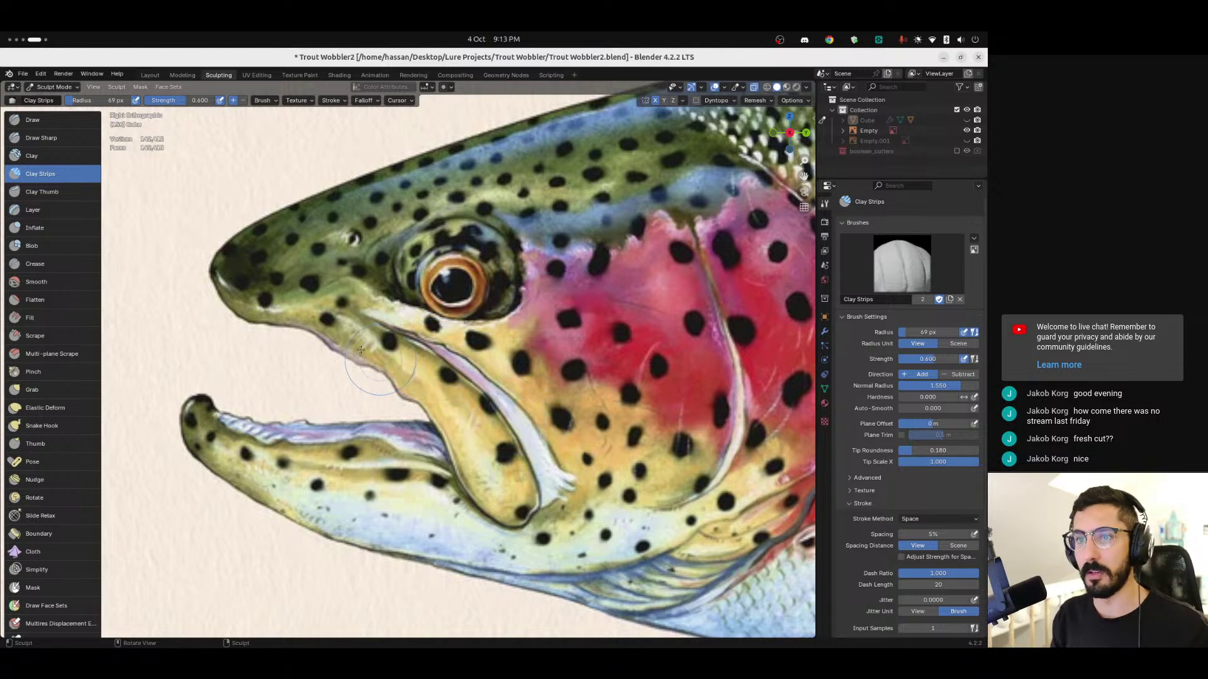
click(970, 120)
click(969, 120)
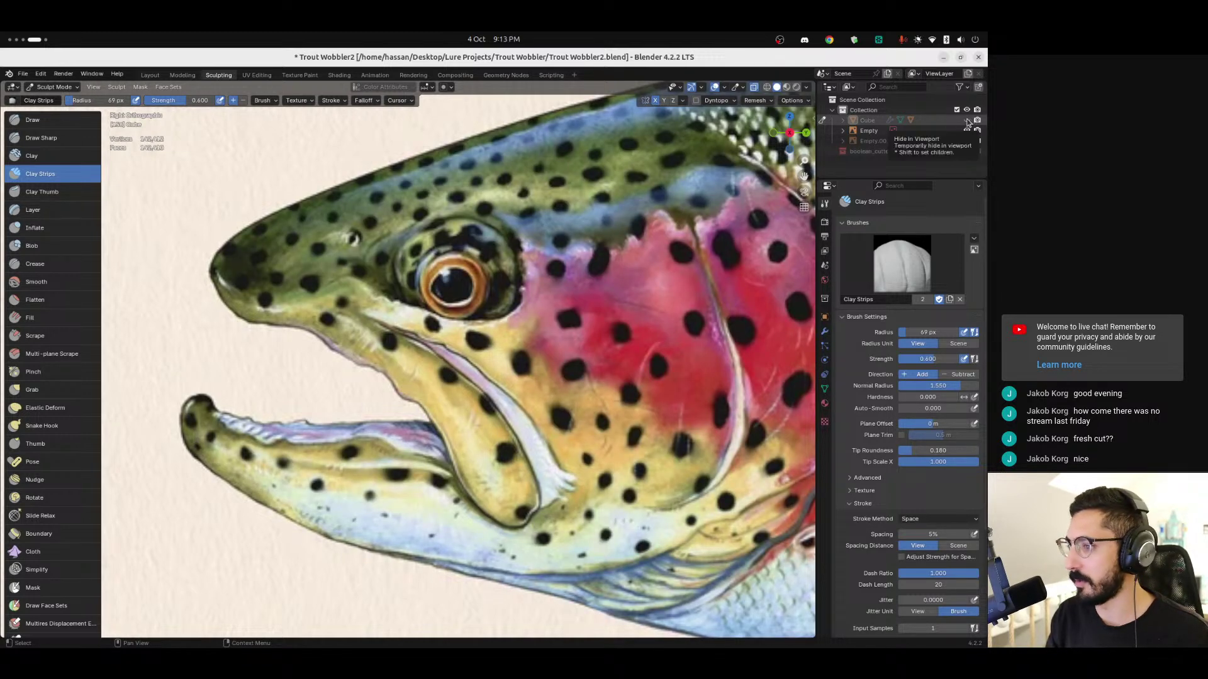
click(969, 120)
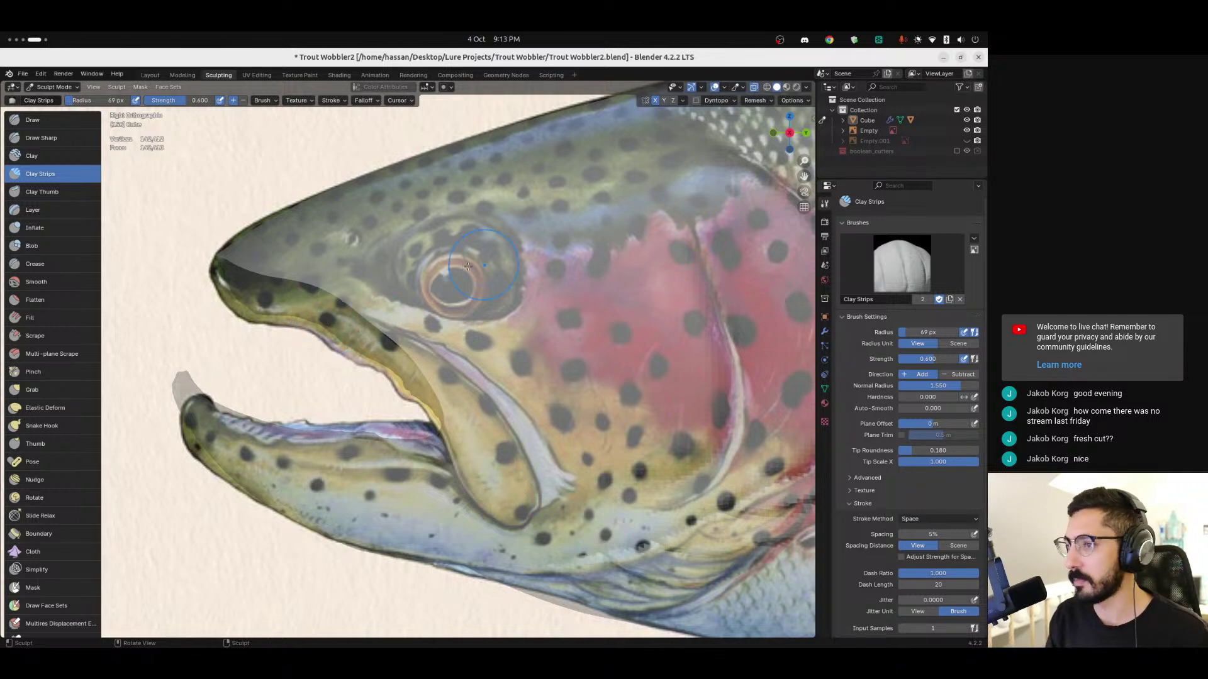
Step: Try to trace the reference's upper jaw plate with Clay Strips, from the upper lip down past the mouth corner
drag(325, 320, 328, 320)
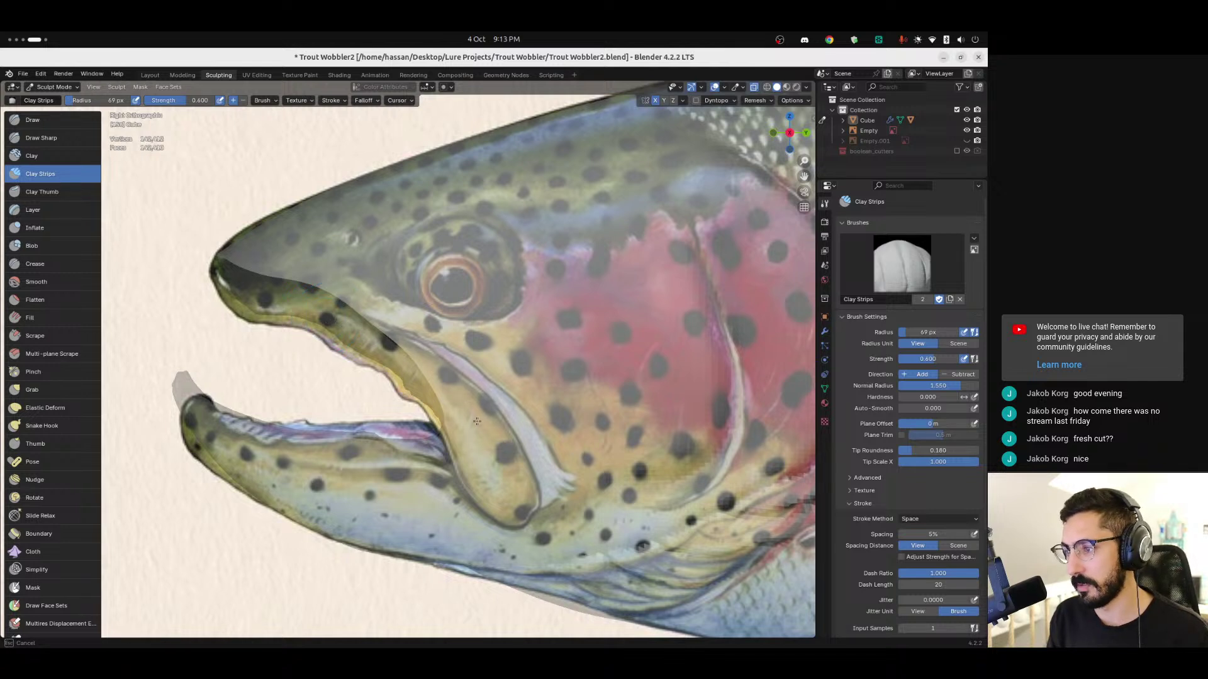
drag(516, 502, 516, 502)
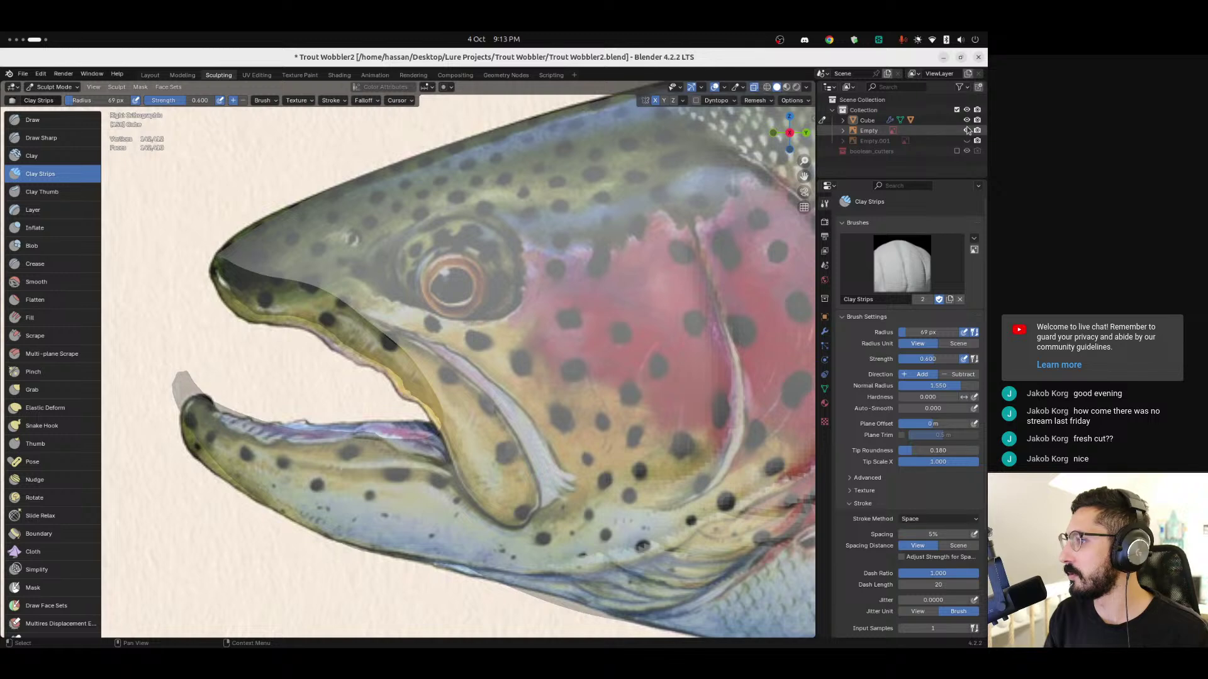
key(space)
key(h)
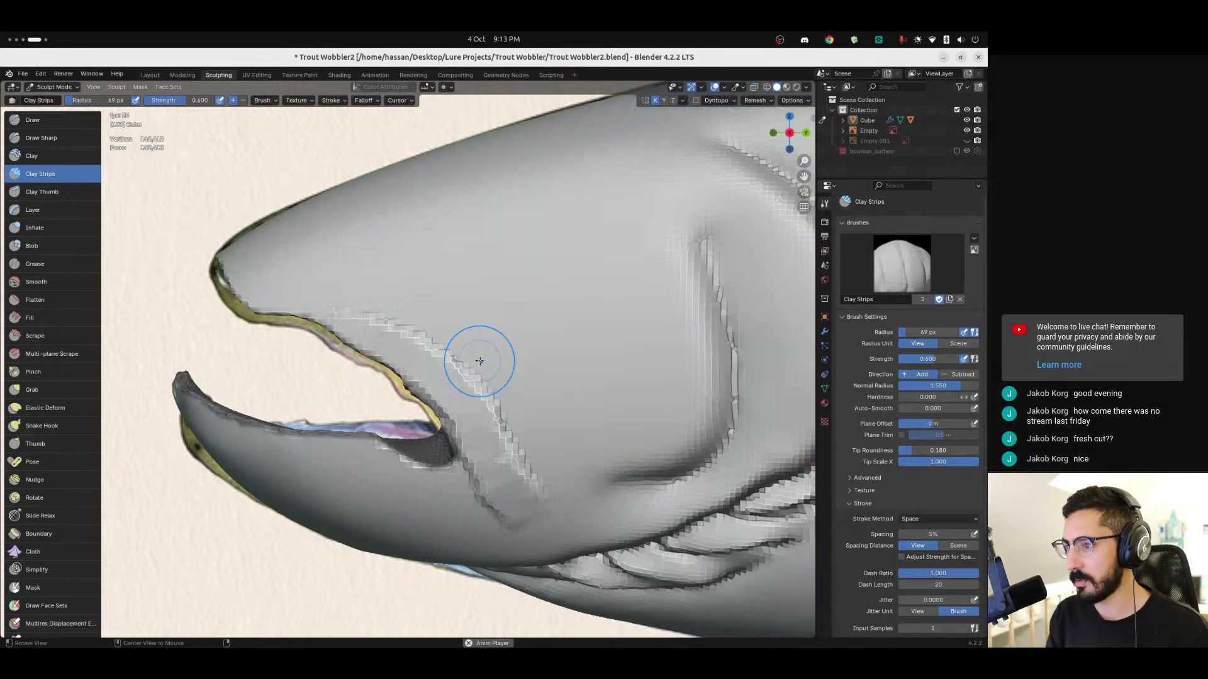
key(alt+h)
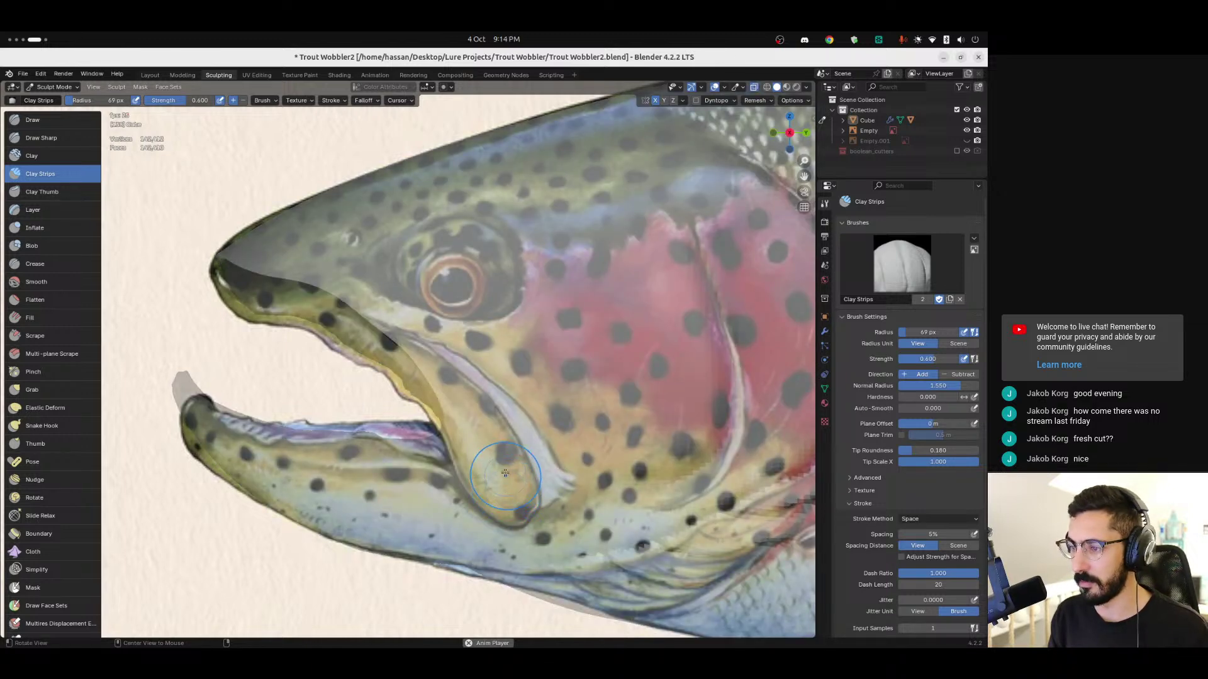
key(alt+z)
key(alt+z)
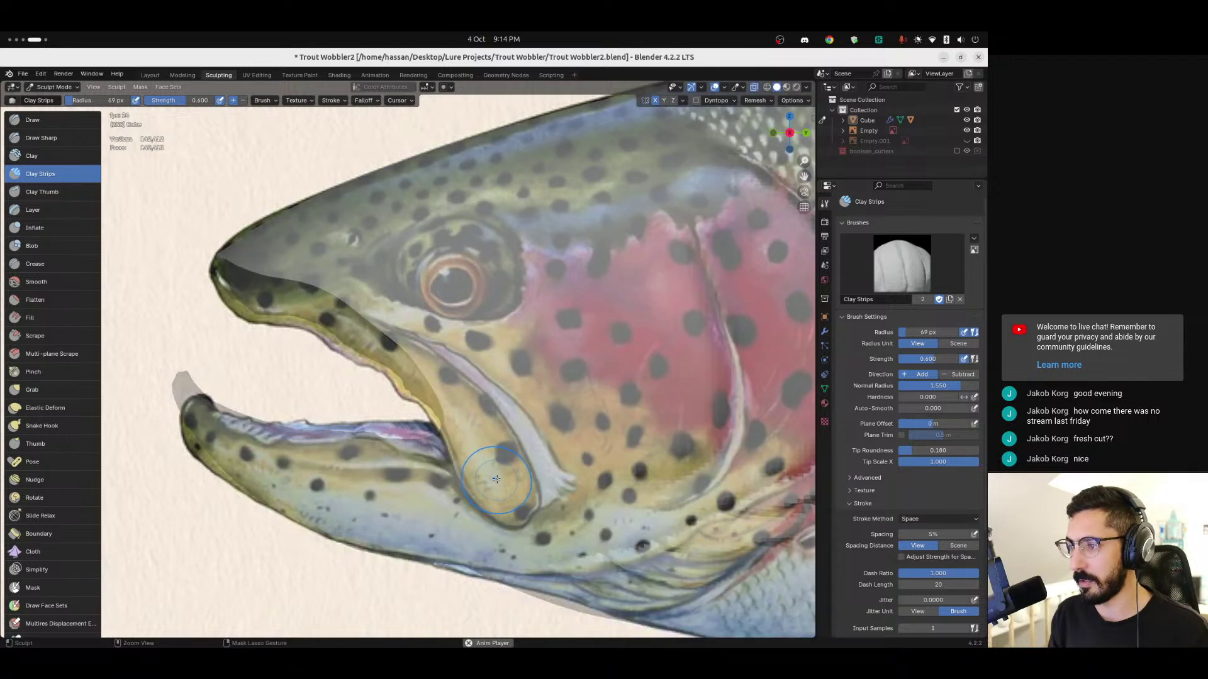
key(alt+z)
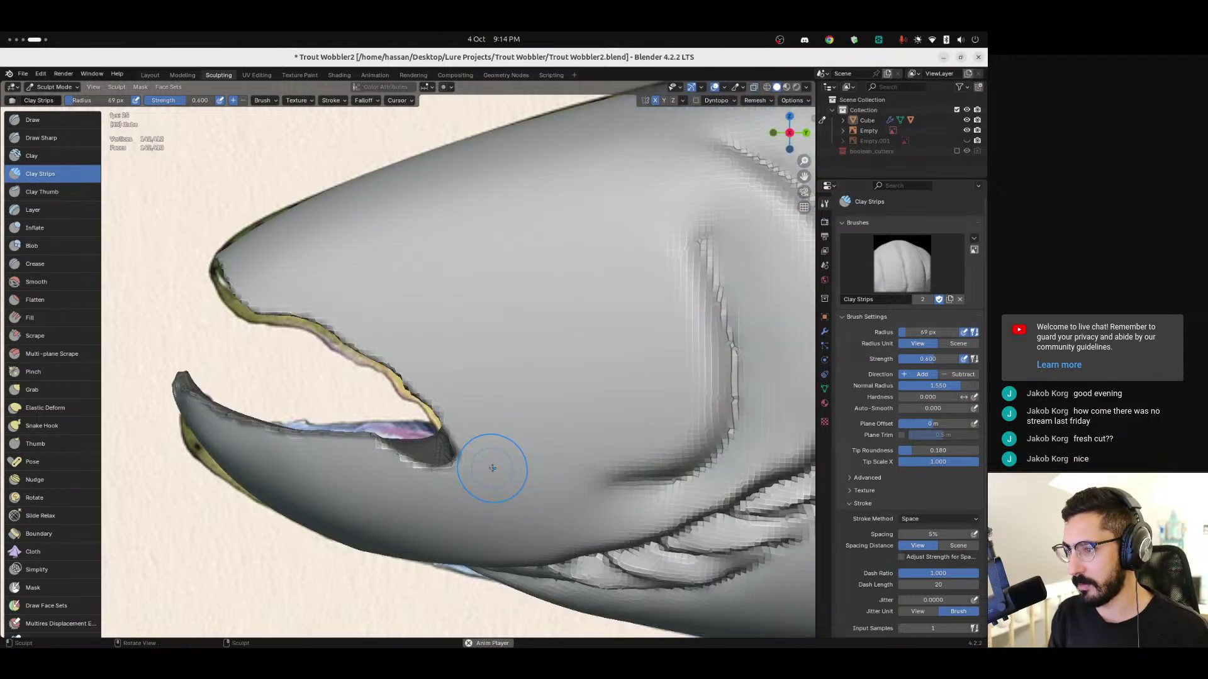
Step: Lay a Clay Strips band over the reference's upper jaw plate, from the upper lip to behind the mouth corner
key(alt+z)
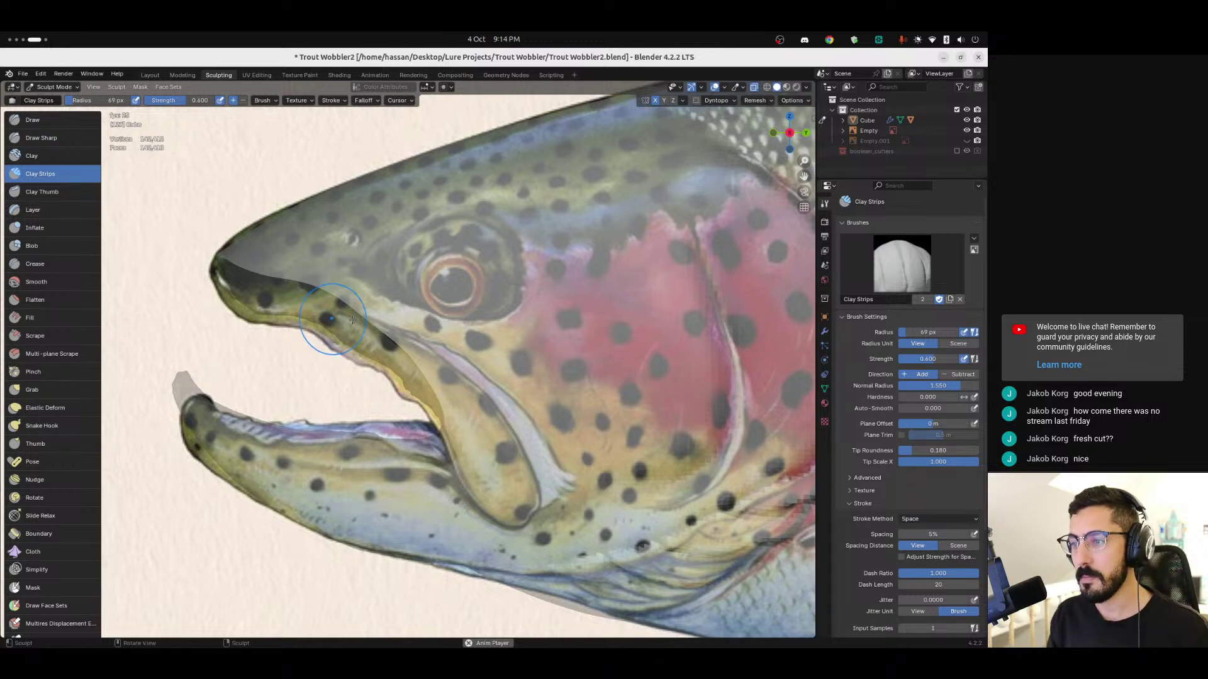
key(alt+z)
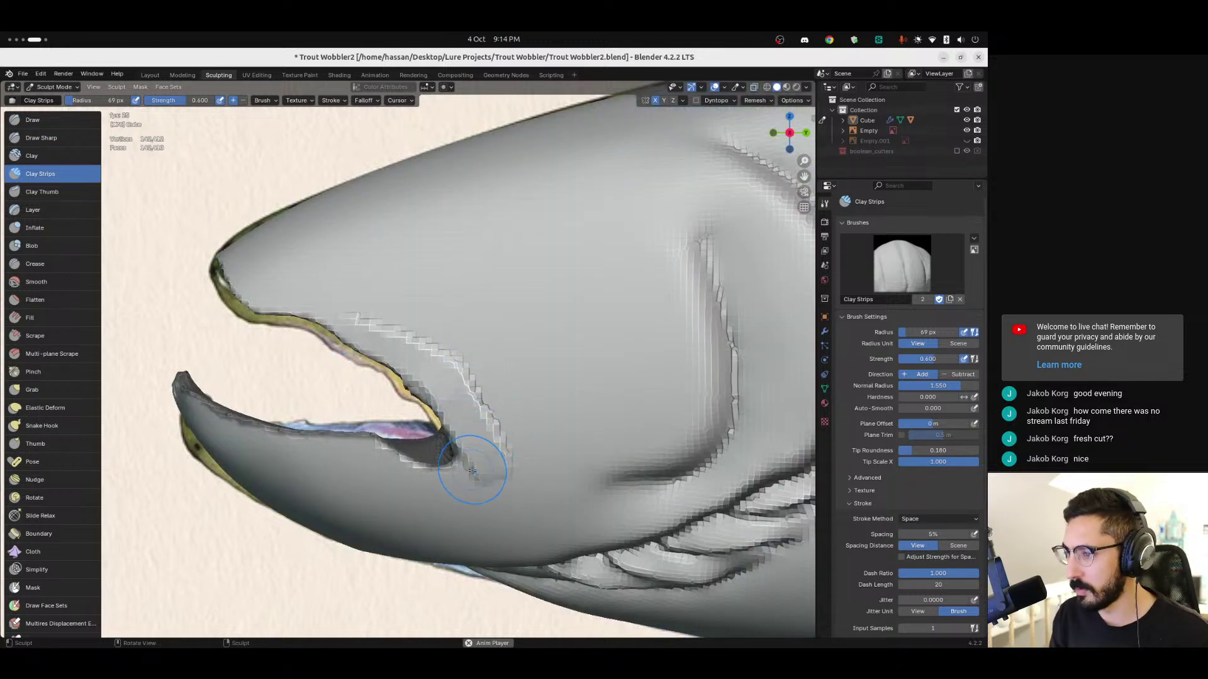
key(alt+z)
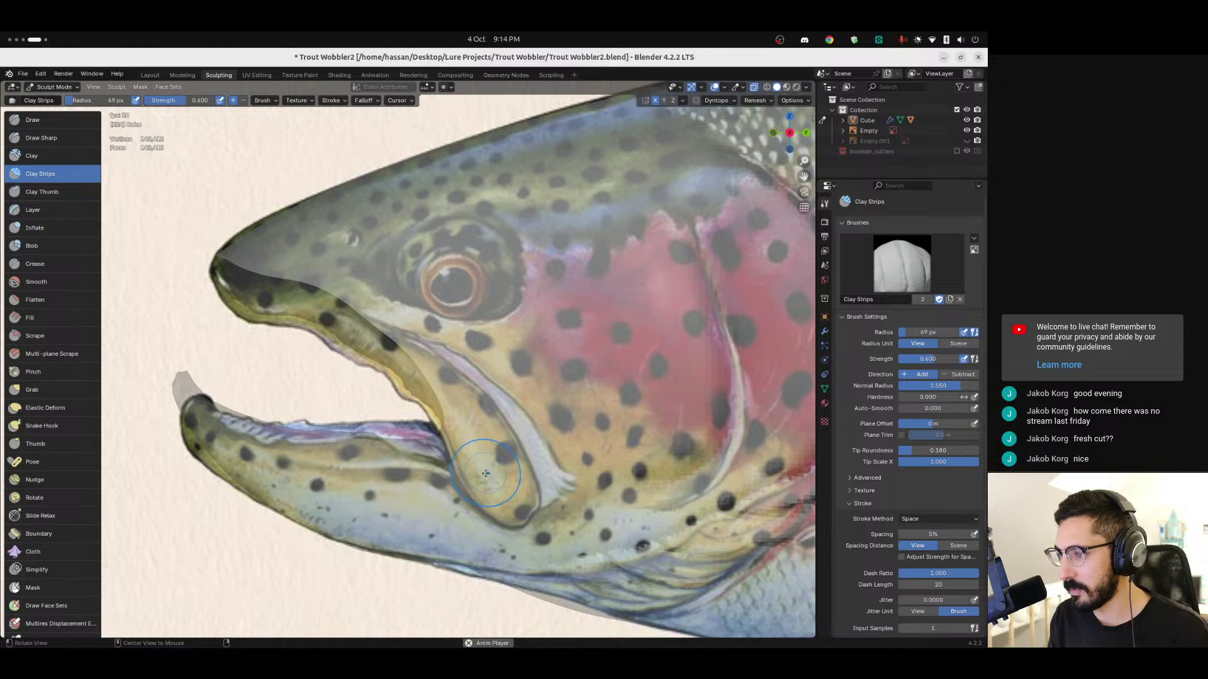
key(alt+z)
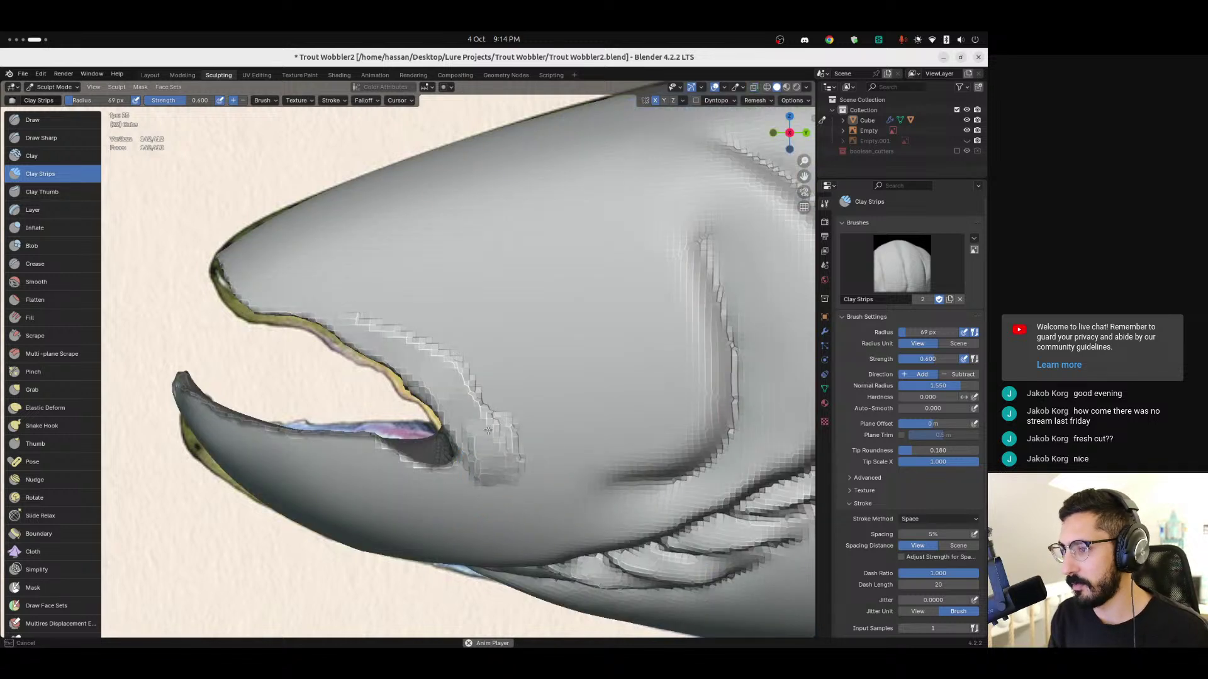
Step: Build up the upper jaw plate with further Clay Strips passes and soften its rough surface
drag(490, 435, 455, 391)
mouse_move(367, 328)
mouse_down()
mouse_move(399, 353)
mouse_move(391, 365)
mouse_move(464, 447)
mouse_move(468, 472)
mouse_up()
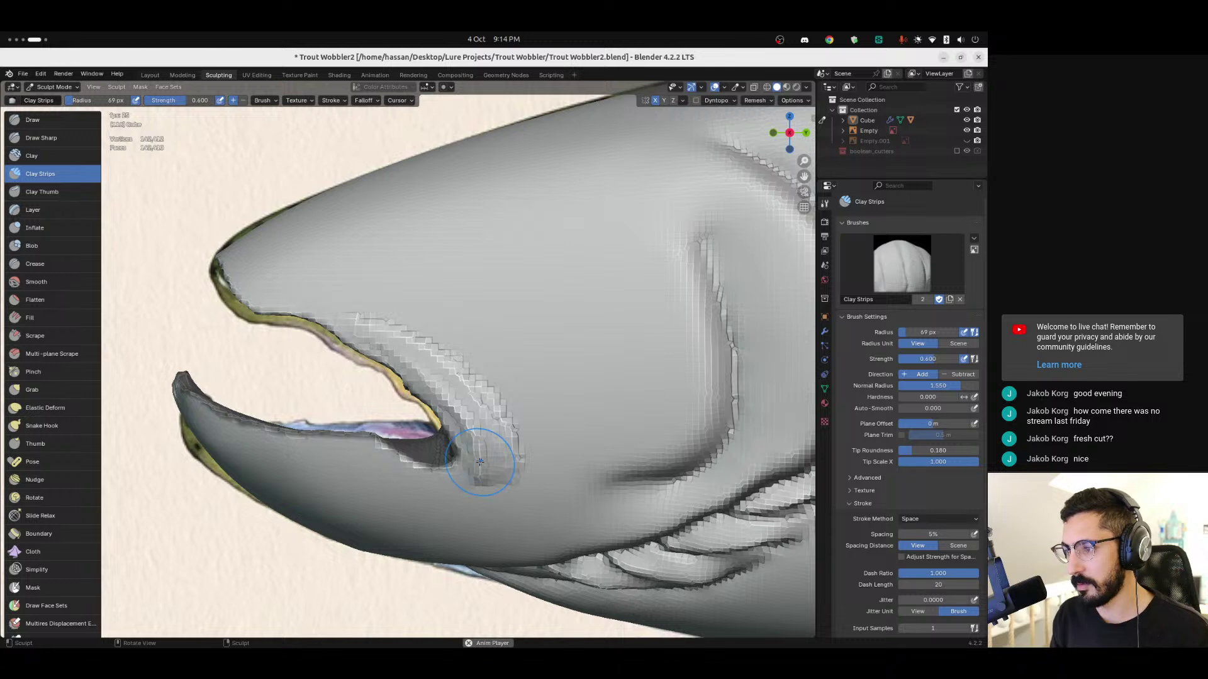
drag(380, 336, 465, 399)
drag(469, 402, 459, 402)
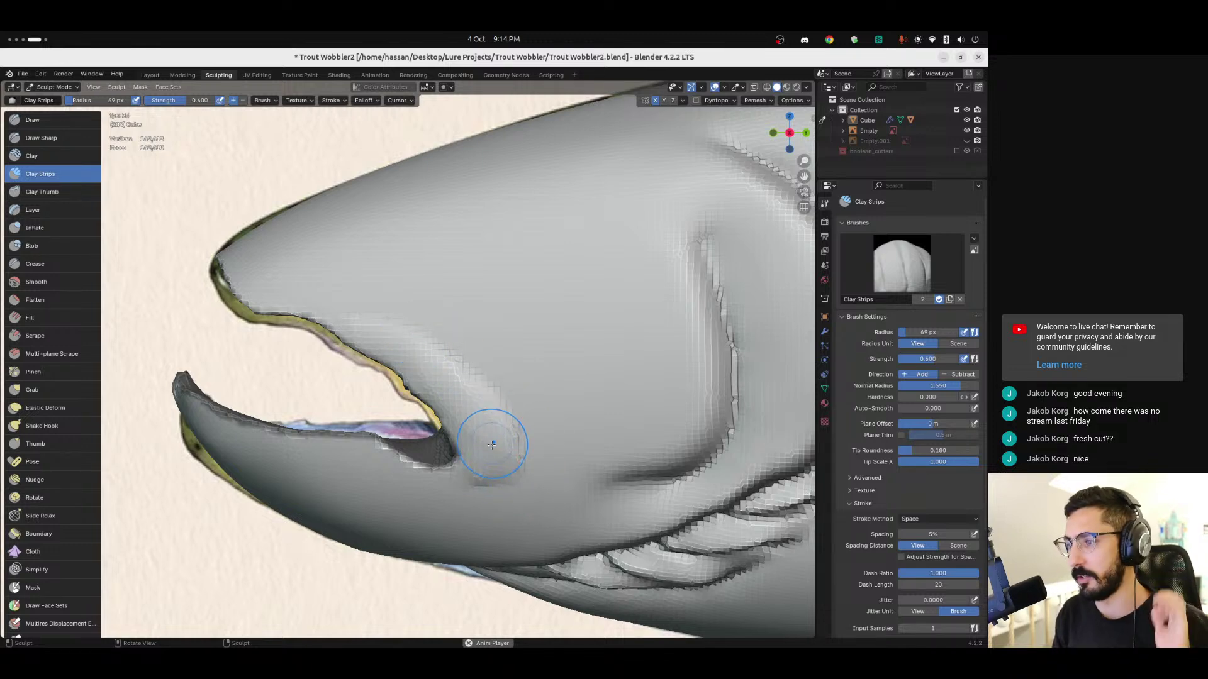
Step: Refine the front of the raised jaw plate along the upper lip edge, down to the mouth corner
mouse_move(495, 423)
alt+middle_down()
mouse_move(430, 394)
mouse_move(583, 390)
mouse_move(514, 387)
mouse_move(329, 340)
mouse_move(399, 351)
alt+middle_up()
scroll(472, 390, up, 3)
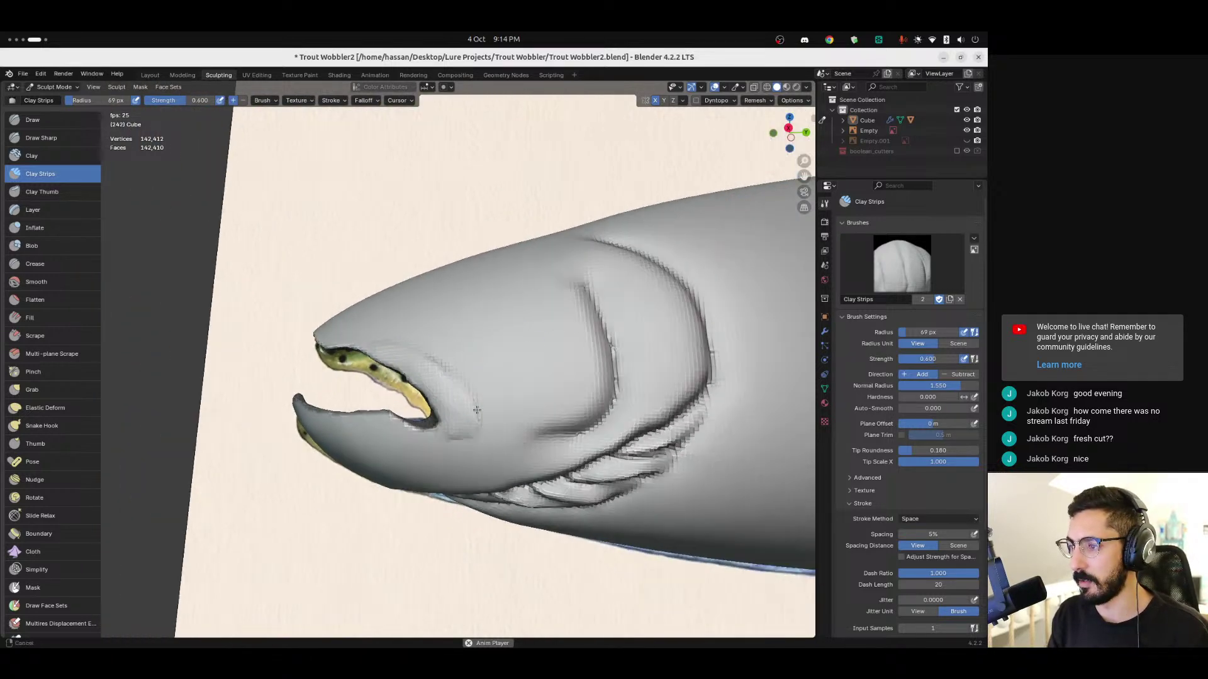
mouse_move(472, 391)
middle_down()
mouse_move(514, 426)
mouse_move(499, 446)
middle_up()
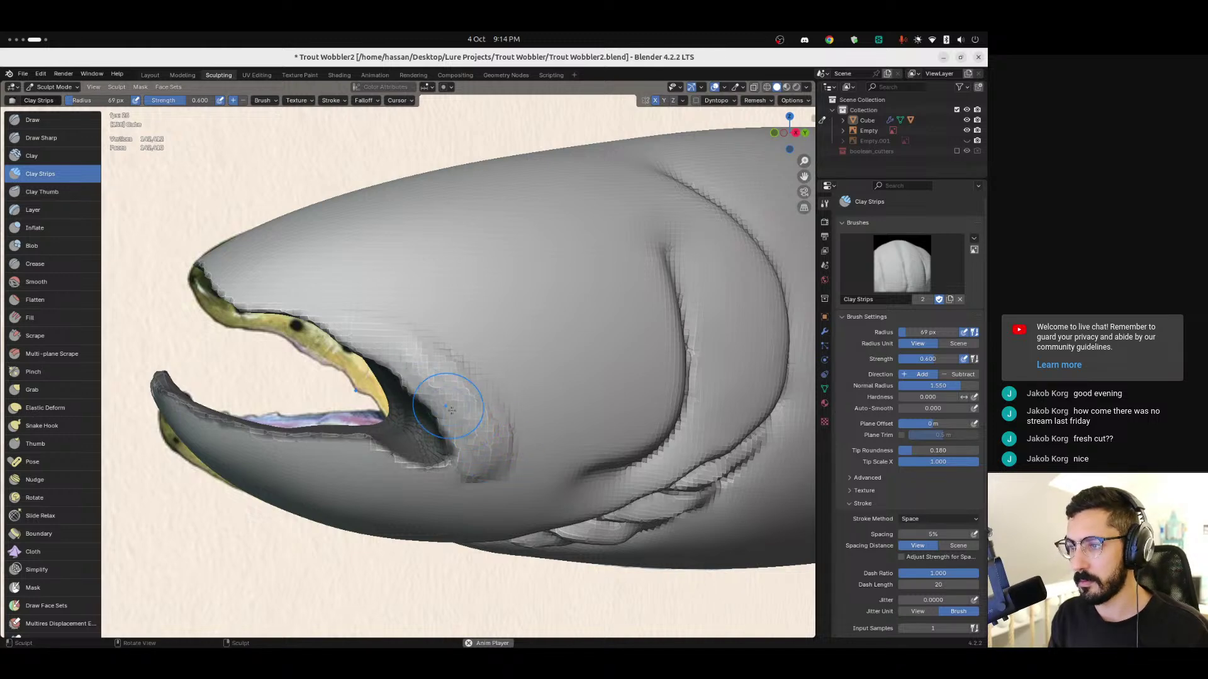
drag(385, 337, 424, 366)
drag(464, 421, 464, 421)
mouse_move(464, 421)
middle_down()
mouse_move(434, 406)
mouse_move(464, 401)
middle_up()
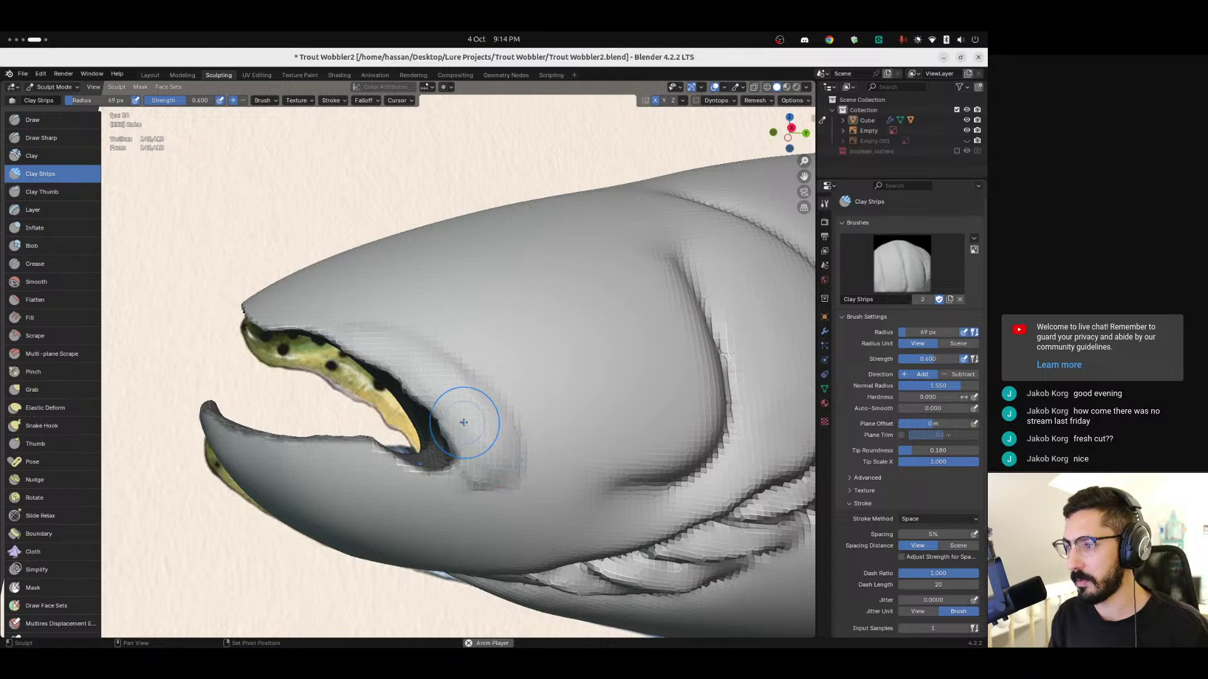
middle_drag(539, 464, 478, 420)
Step: Carve a groove around the lower, rear and upper edges of the jaw plate with Draw Sharp at 47 px radius
click(41, 138)
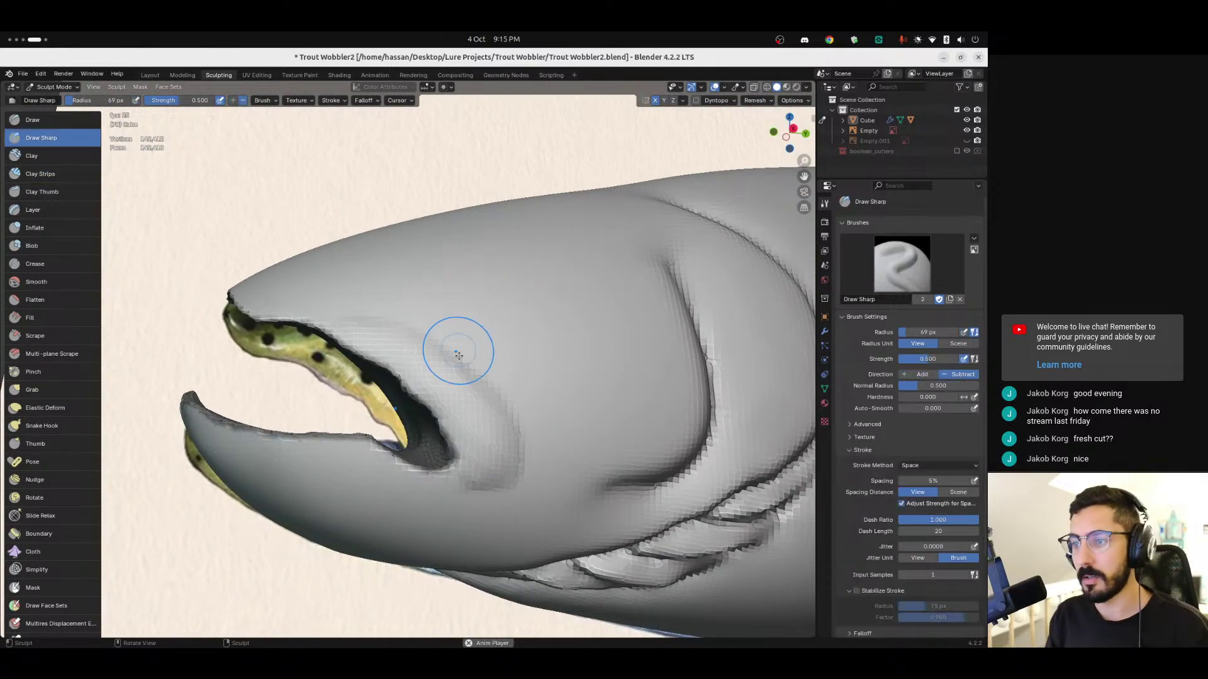
middle_drag(431, 346, 390, 345)
key(f)
click(399, 346)
mouse_move(421, 419)
middle_down()
mouse_move(468, 463)
mouse_move(464, 507)
middle_up()
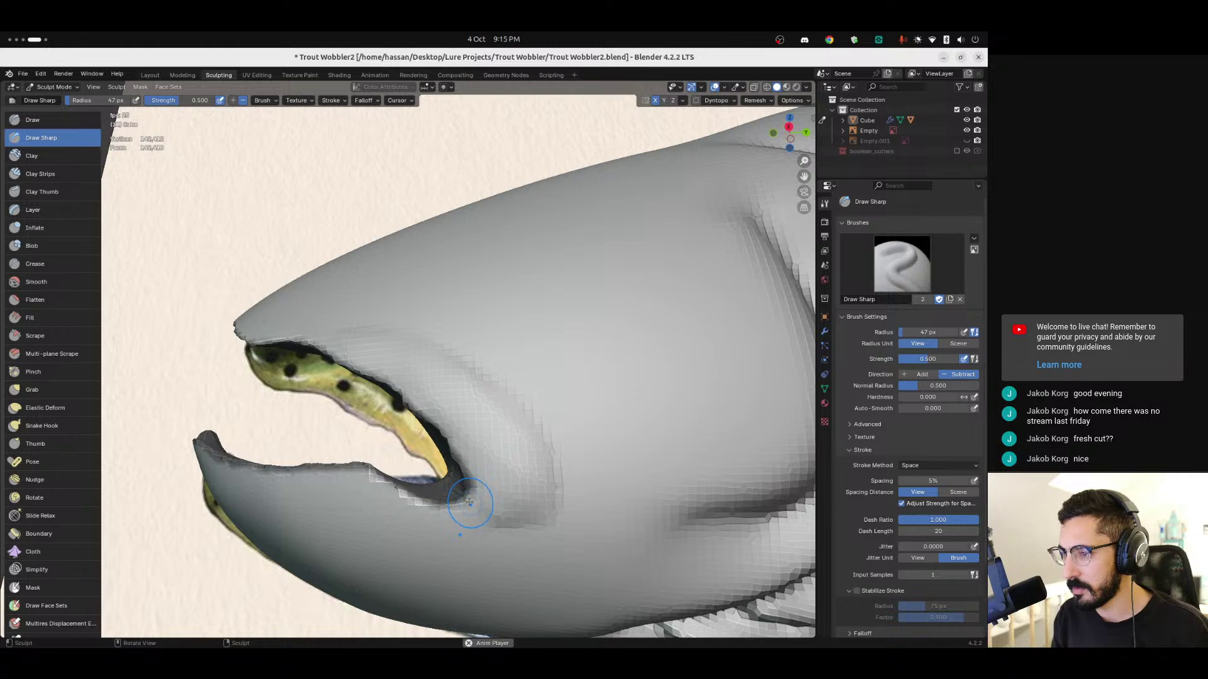
mouse_move(468, 497)
mouse_down()
mouse_move(525, 531)
mouse_move(556, 515)
mouse_up()
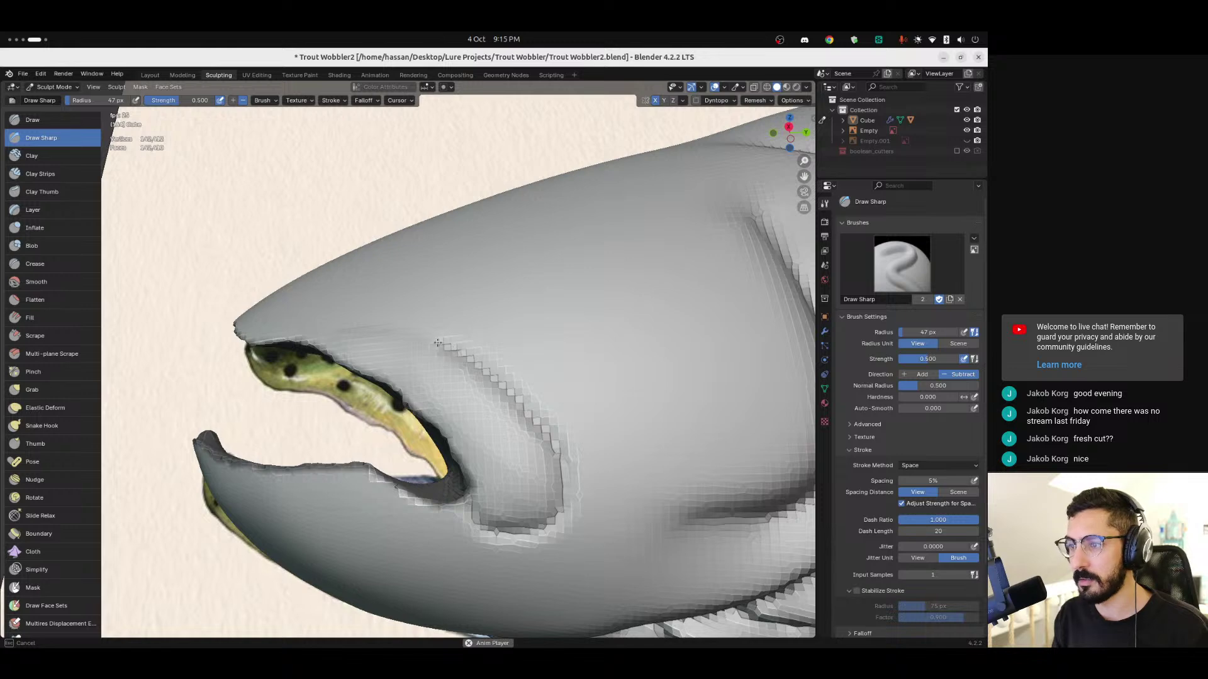
drag(360, 329, 295, 328)
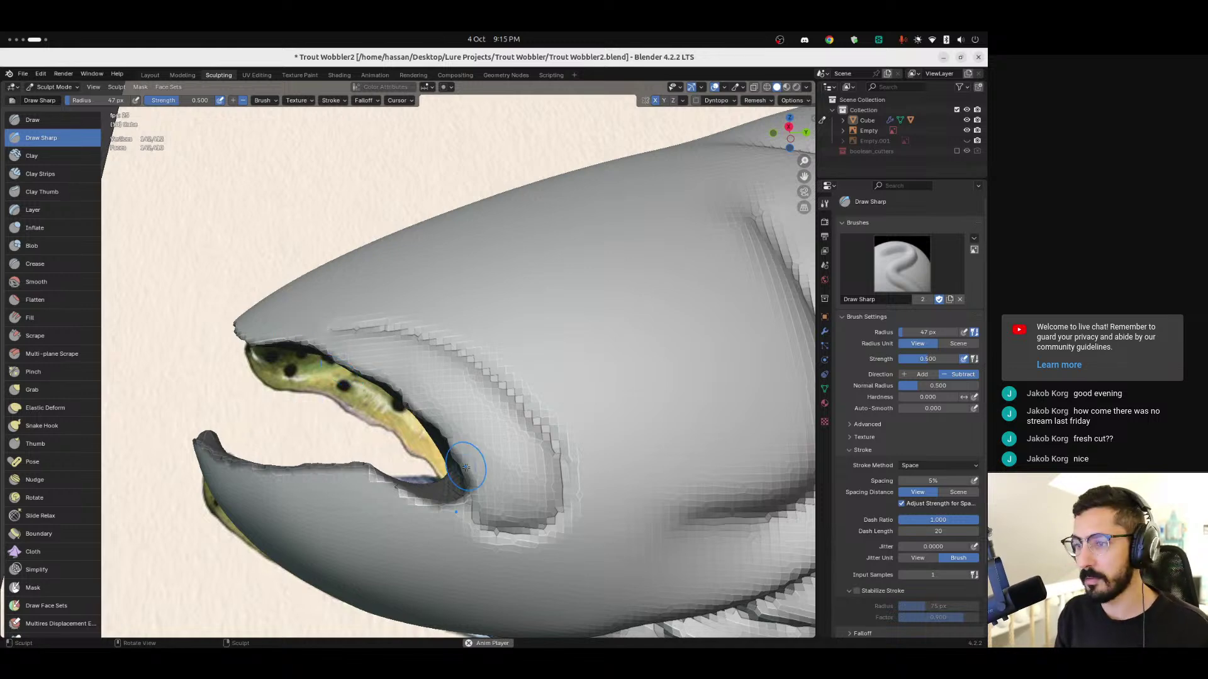
Step: Turn off the Cavity option in the viewport shading
middle_drag(486, 458, 412, 404)
click(807, 86)
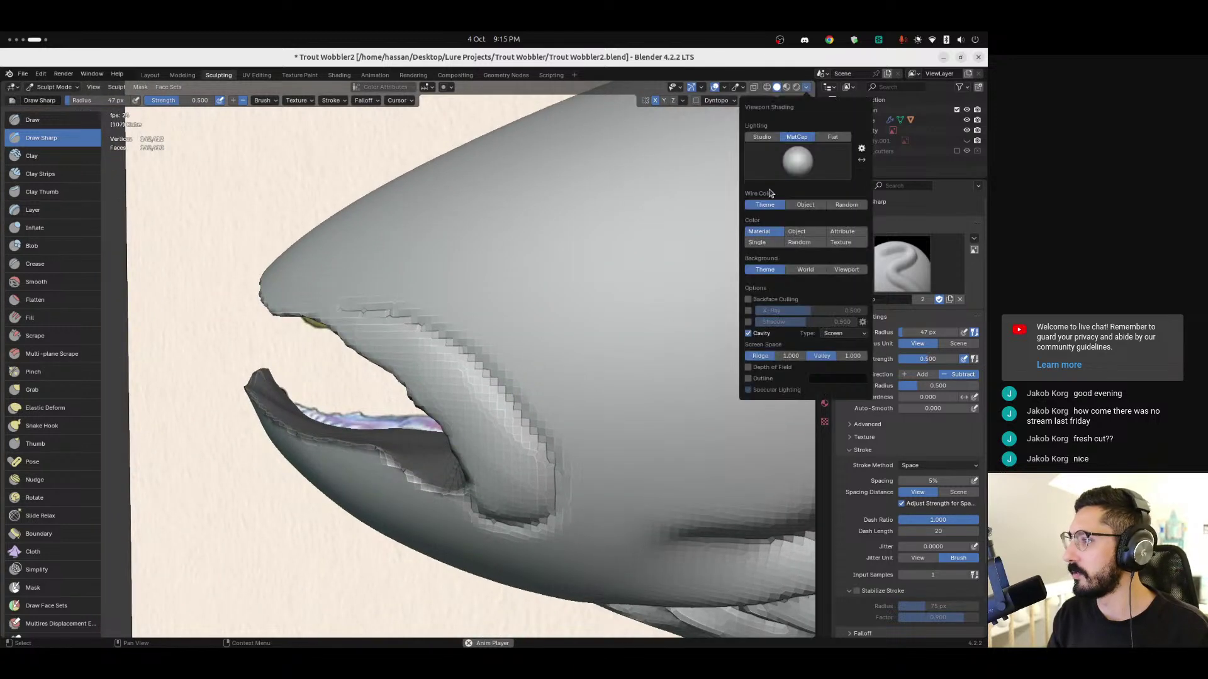
click(749, 333)
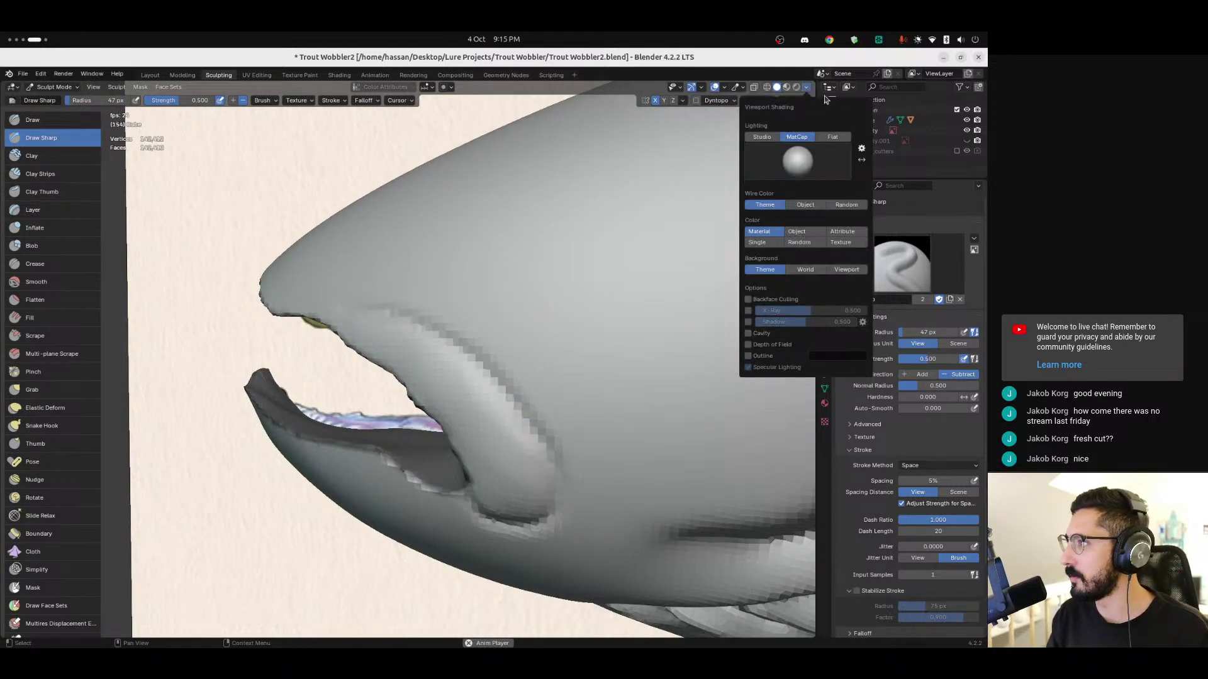
Step: Deepen the groove around the jaw plate with Draw Sharp, from below the mouth corner forward above the upper lip
mouse_move(471, 423)
middle_down()
mouse_move(494, 388)
mouse_move(472, 390)
middle_up()
drag(468, 509, 467, 508)
mouse_move(527, 536)
mouse_down()
mouse_move(557, 503)
mouse_move(567, 465)
mouse_move(543, 422)
mouse_move(442, 340)
mouse_up()
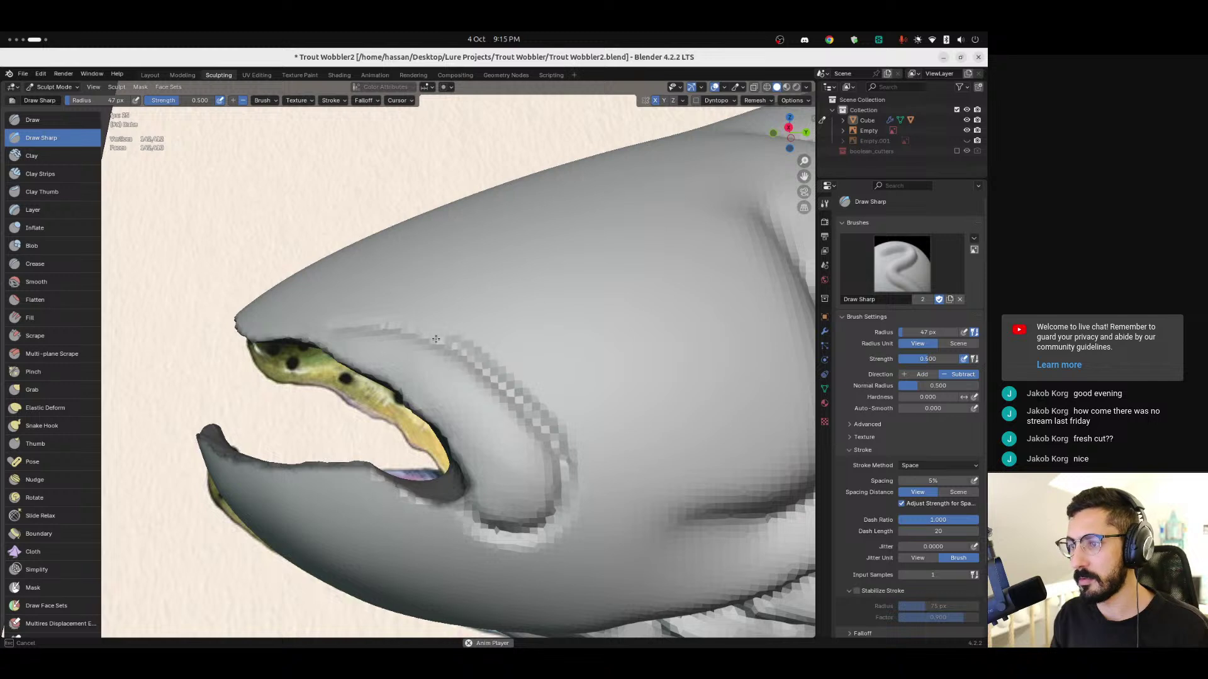
drag(353, 327, 327, 334)
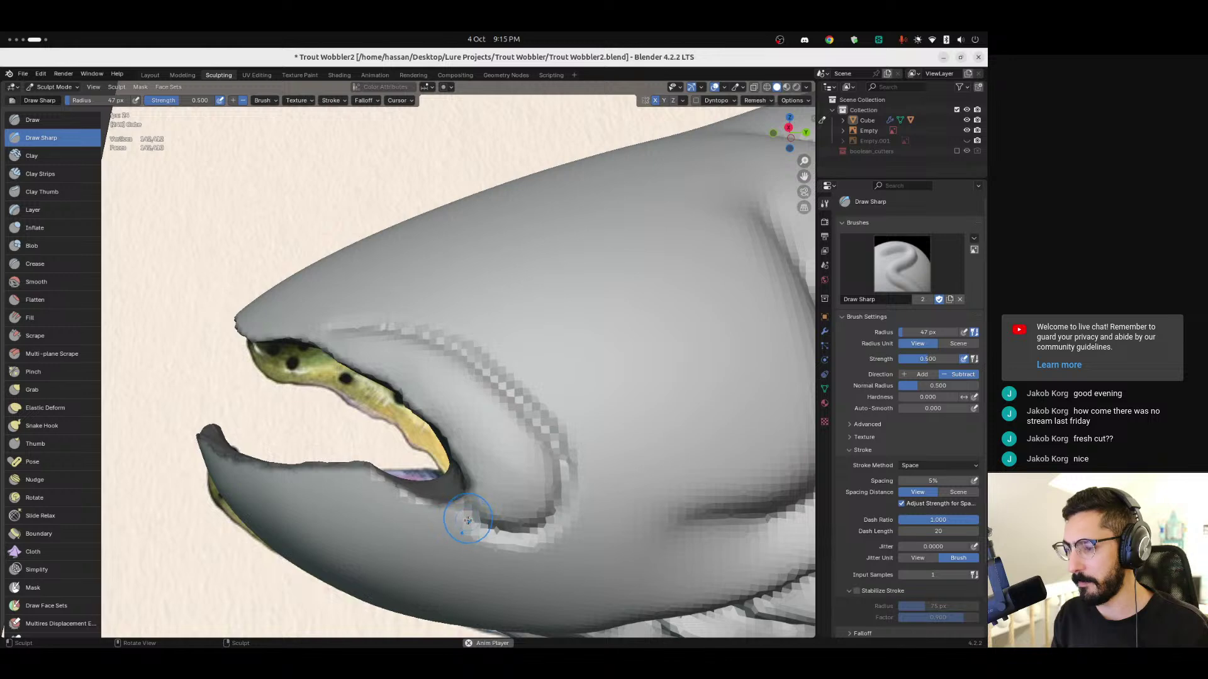
middle_drag(522, 539, 542, 447)
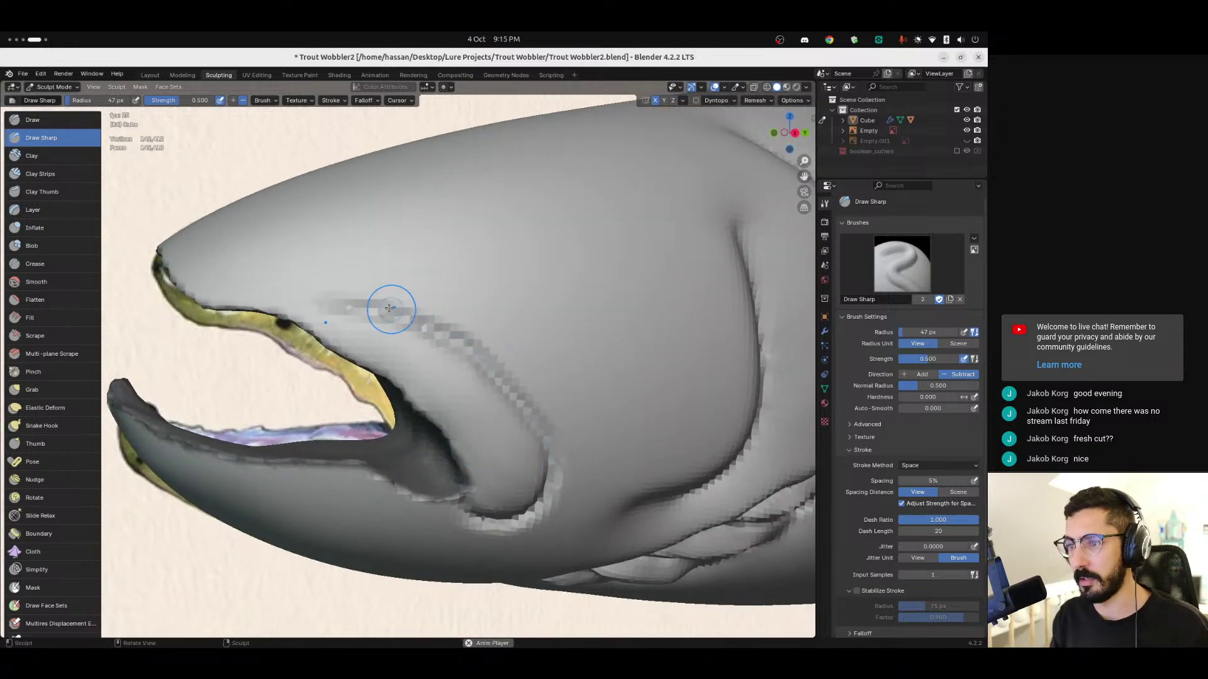
Step: Extend the Draw Sharp groove along the jaw plate's rear and upper edges, forward above the upper lip toward the snout
mouse_move(329, 313)
mouse_down()
mouse_move(270, 310)
mouse_move(332, 304)
mouse_move(285, 311)
mouse_up()
mouse_move(369, 358)
middle_down()
mouse_move(381, 333)
mouse_move(299, 290)
middle_up()
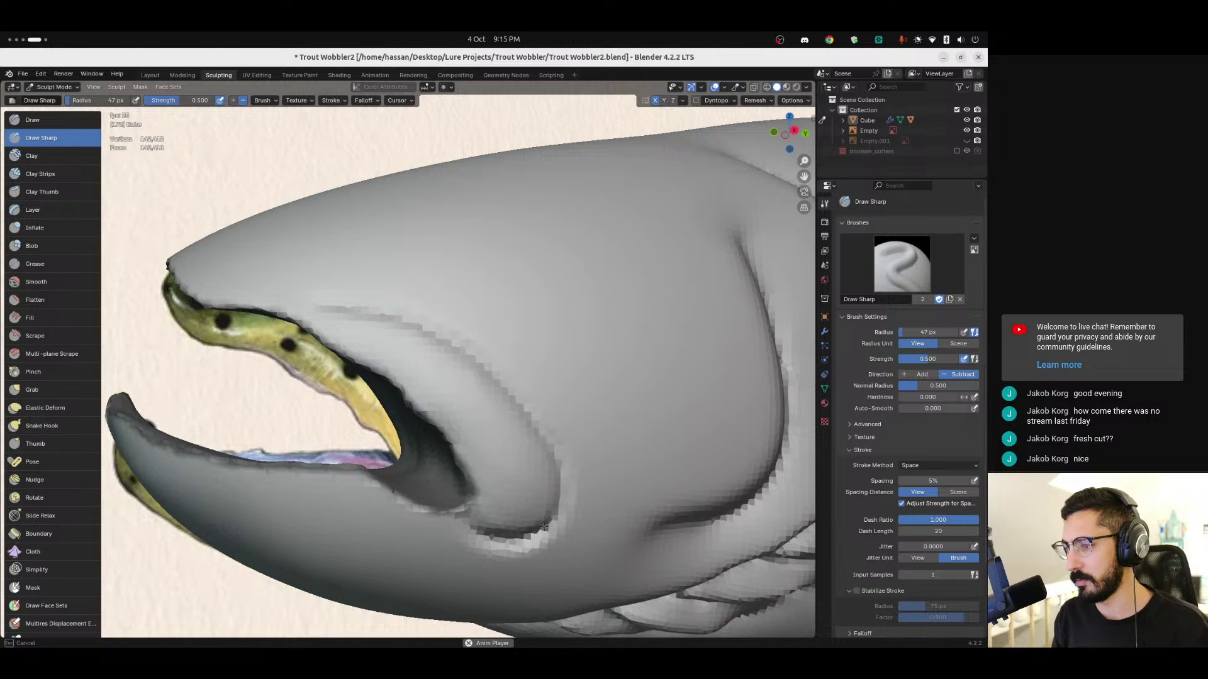
middle_drag(541, 528, 554, 530)
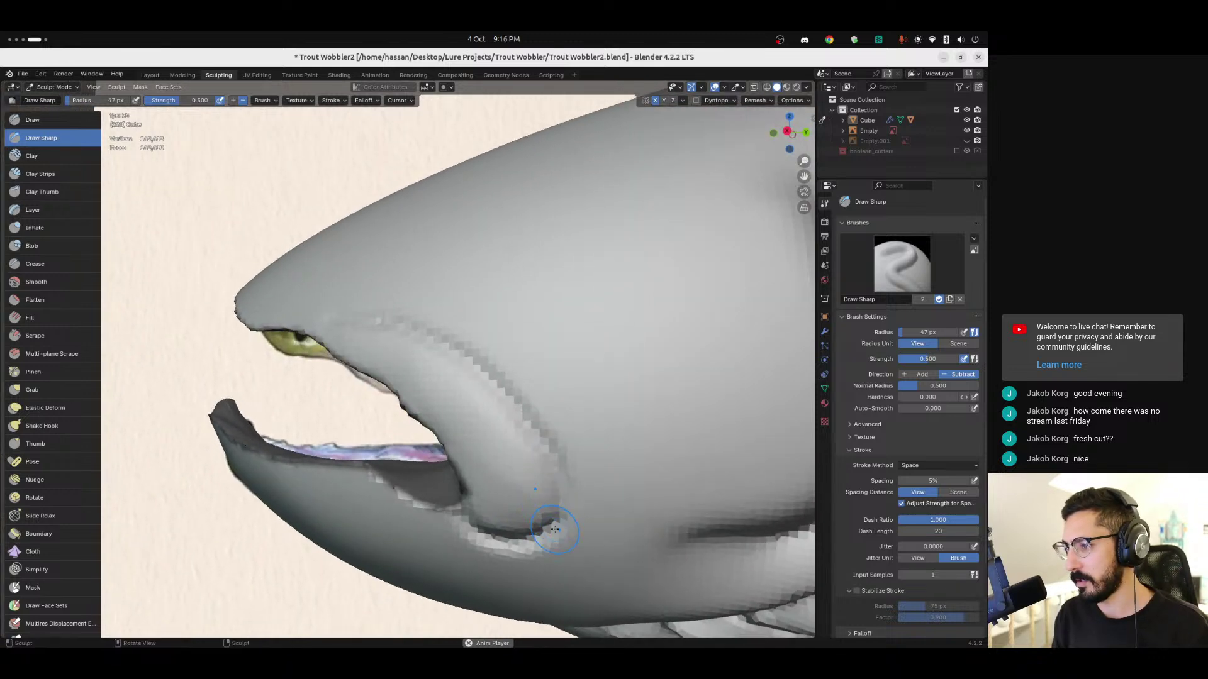
mouse_move(562, 492)
mouse_down()
mouse_move(545, 446)
mouse_move(474, 369)
mouse_up()
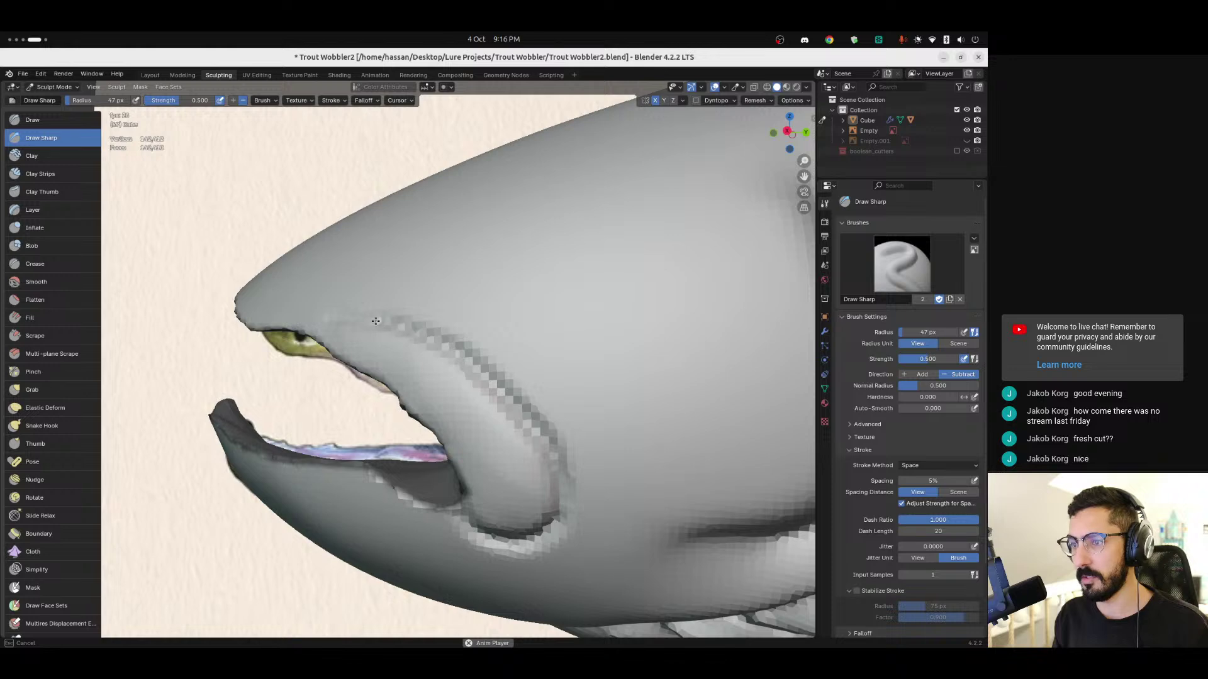
drag(298, 306, 287, 312)
middle_drag(286, 311, 278, 318)
mouse_move(335, 326)
mouse_down()
mouse_move(350, 315)
mouse_move(308, 303)
mouse_up()
drag(228, 289, 253, 273)
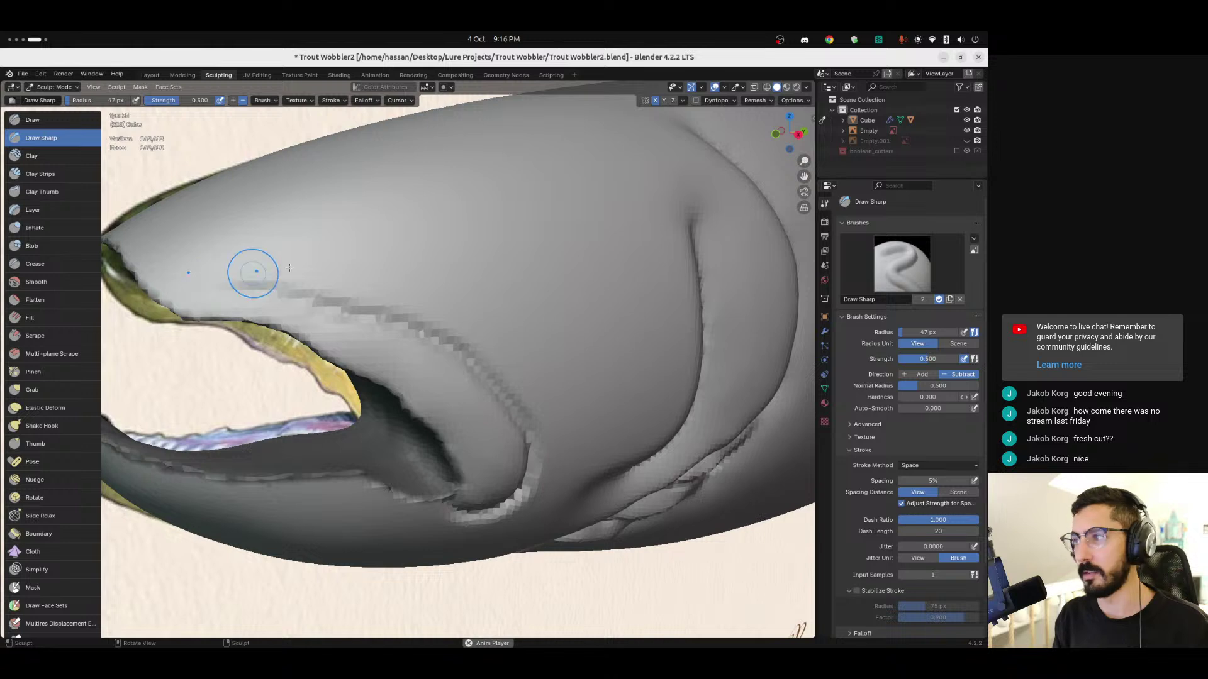
Step: Change the viewport shading MatCap to the tan clay material
click(806, 88)
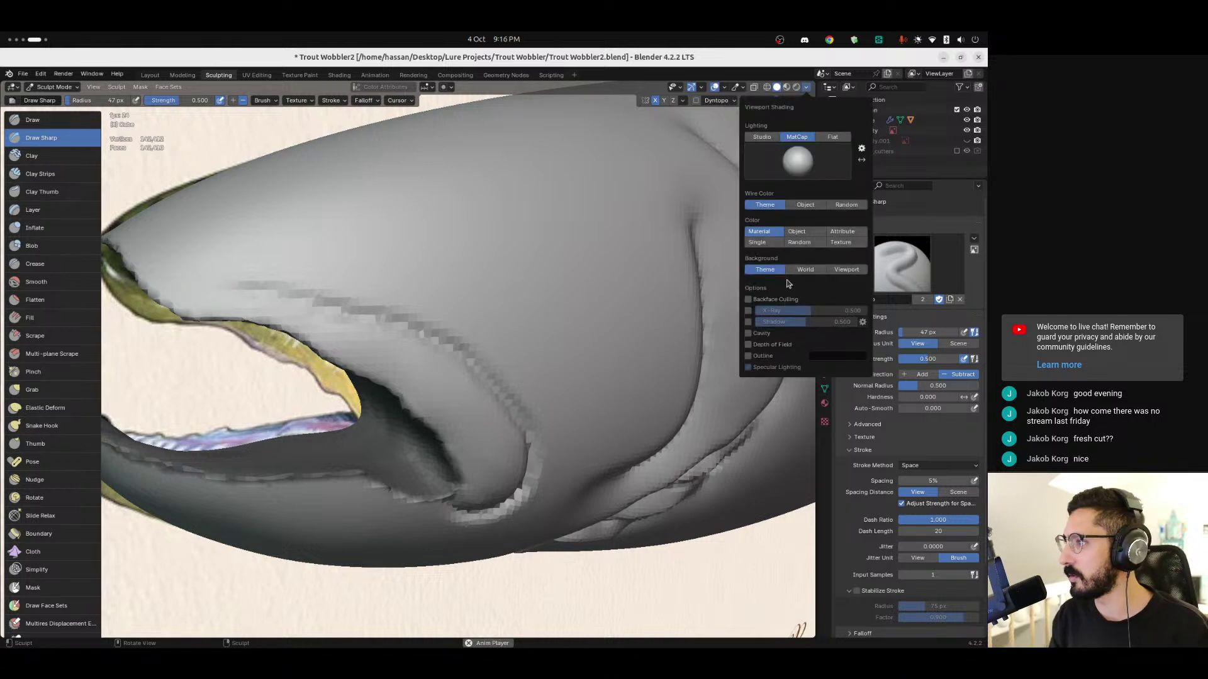
click(797, 162)
click(646, 198)
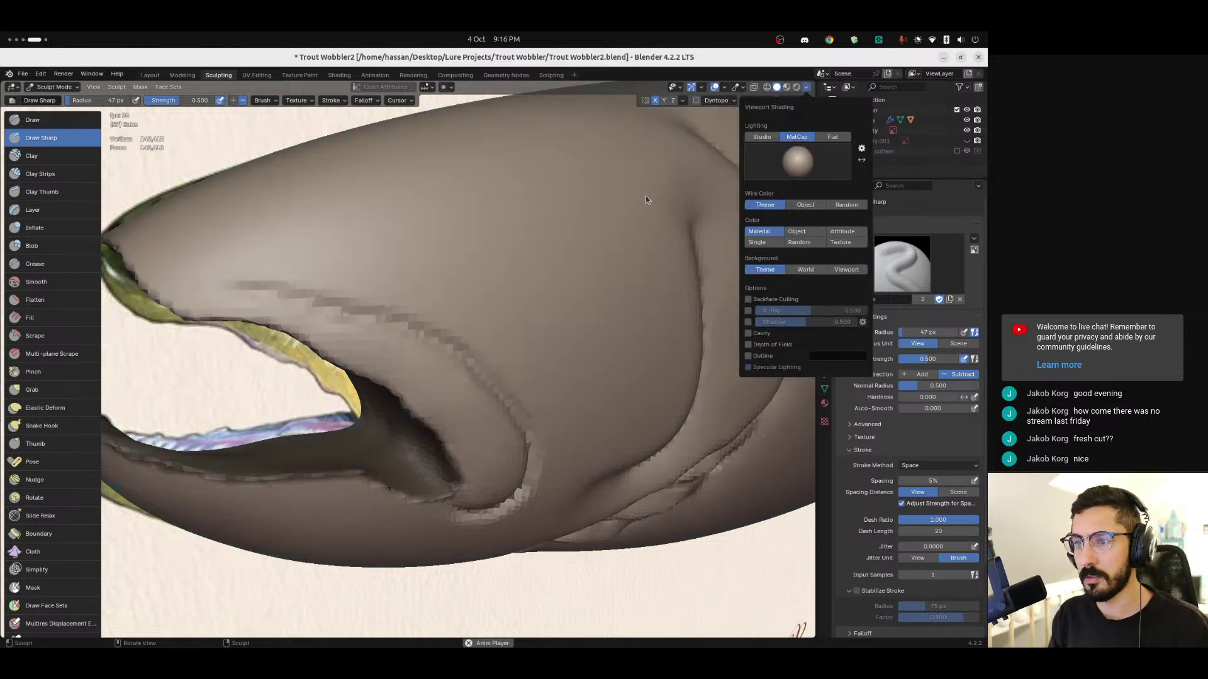
Step: Try the red clay MatCap on the head, and switch back to the tan one
click(799, 162)
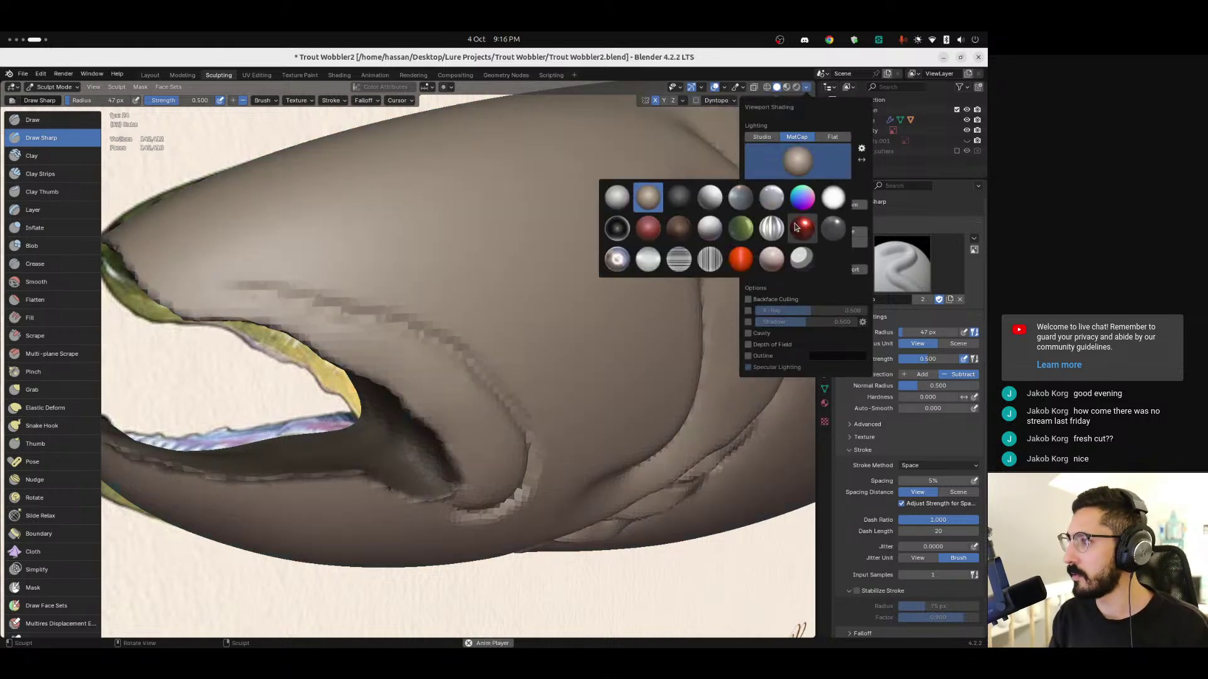
click(649, 228)
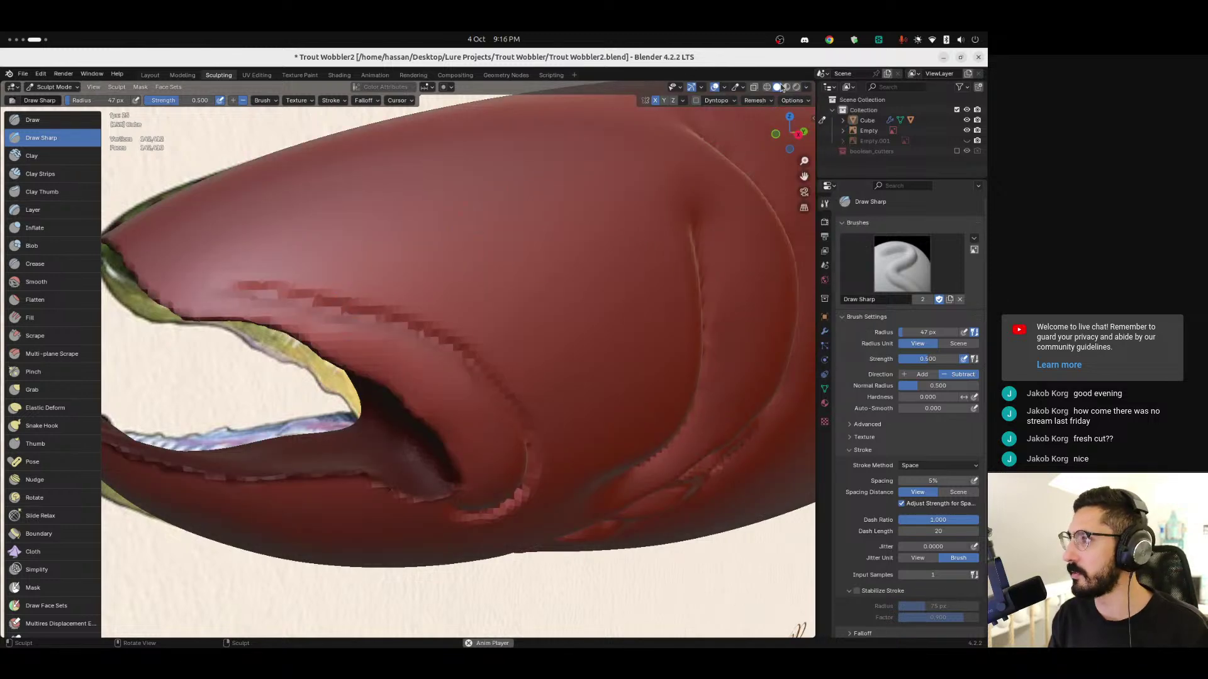
middle_drag(421, 332, 647, 189)
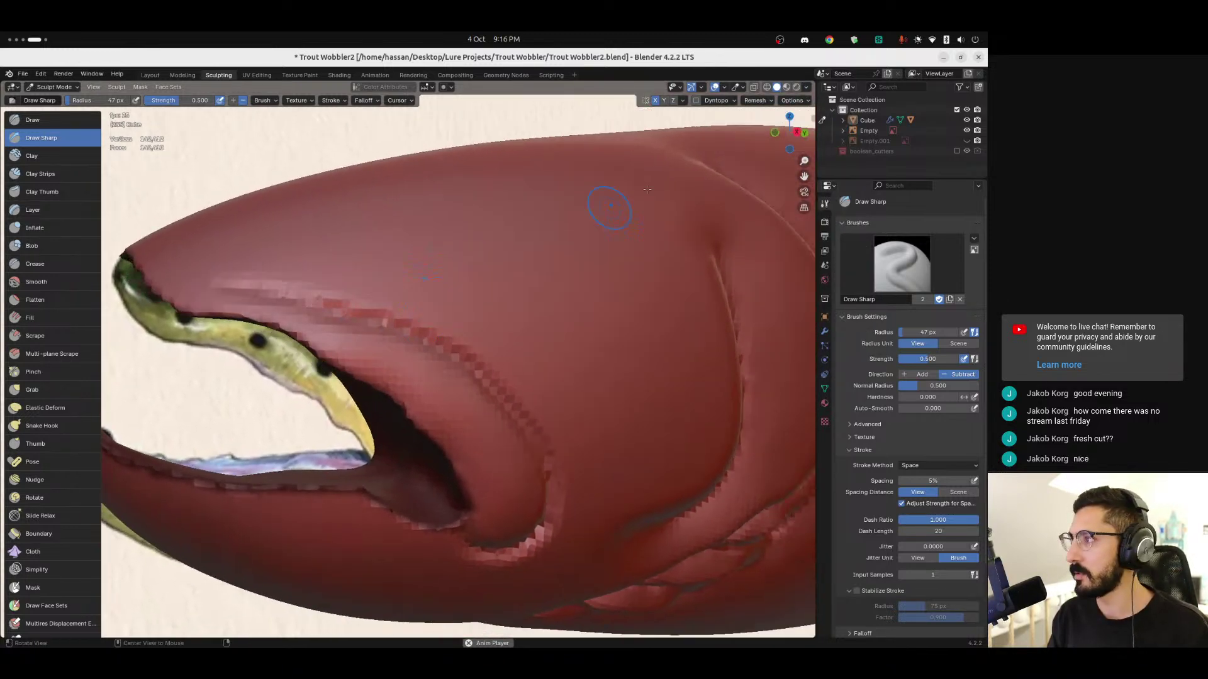
click(807, 87)
click(798, 160)
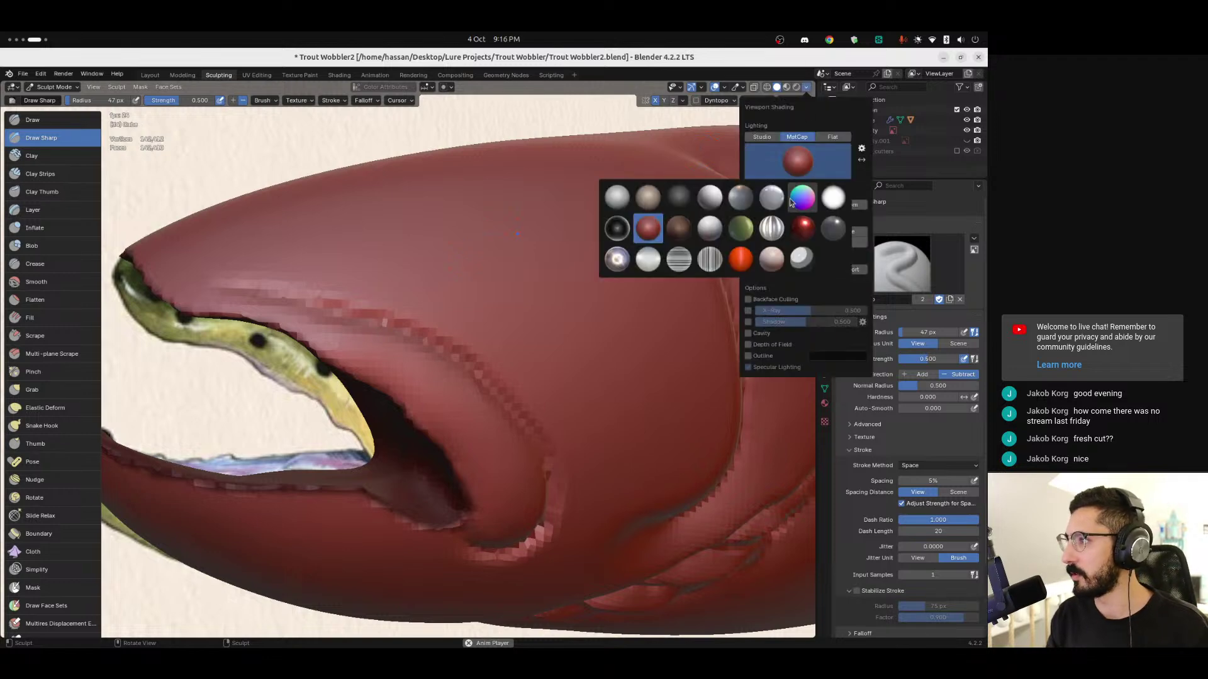
click(652, 200)
Step: Sharpen the groove along the upper and rear edges of the jaw plate with Draw Sharp at 31 px radius
middle_drag(288, 300, 268, 320)
key(bracketleft)
key(bracketleft)
key(bracketleft)
key(bracketleft)
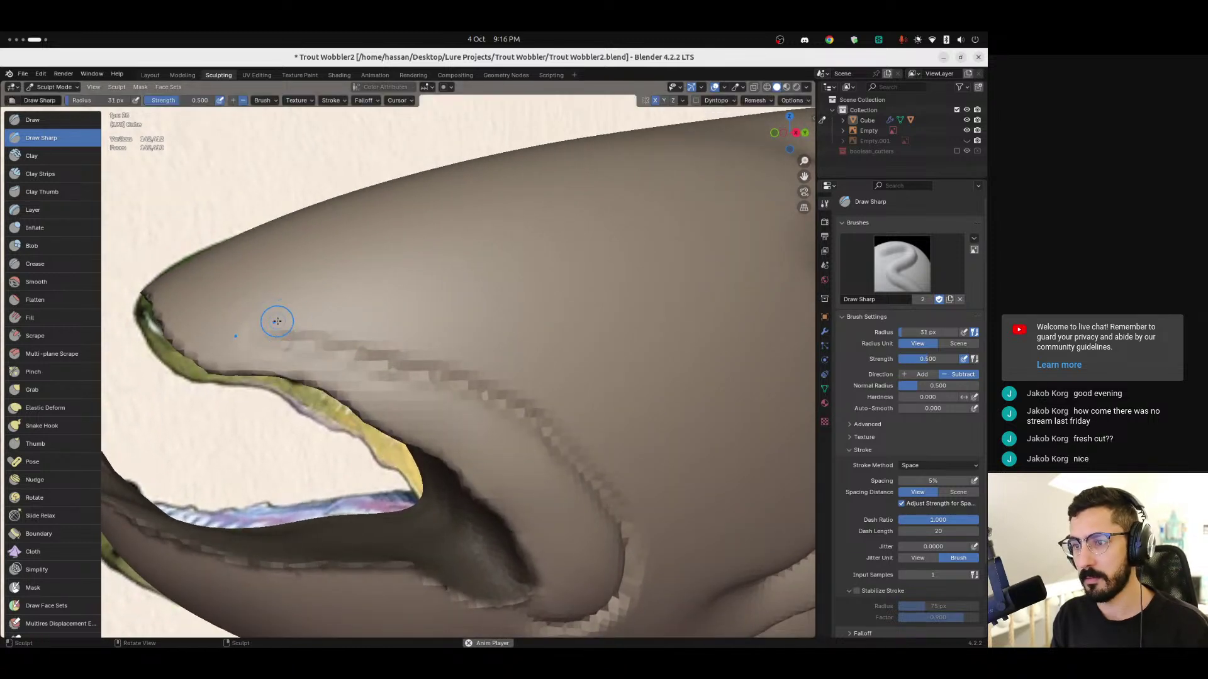
mouse_move(289, 327)
mouse_down()
mouse_move(448, 354)
mouse_move(431, 353)
mouse_up()
alt+drag(582, 418, 552, 386)
mouse_move(490, 320)
mouse_down()
mouse_move(642, 463)
mouse_move(647, 426)
mouse_move(678, 422)
mouse_move(658, 352)
mouse_up()
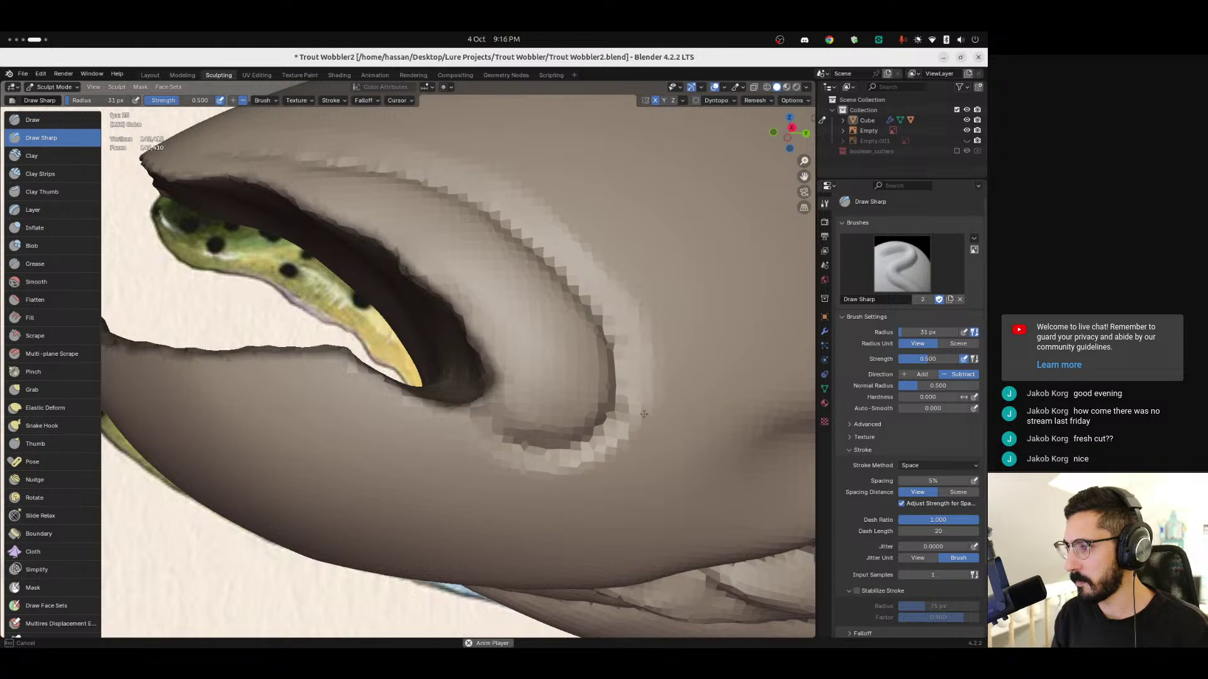
mouse_move(623, 445)
alt+mouse_down()
mouse_move(636, 418)
mouse_move(585, 472)
mouse_move(480, 452)
alt+mouse_up()
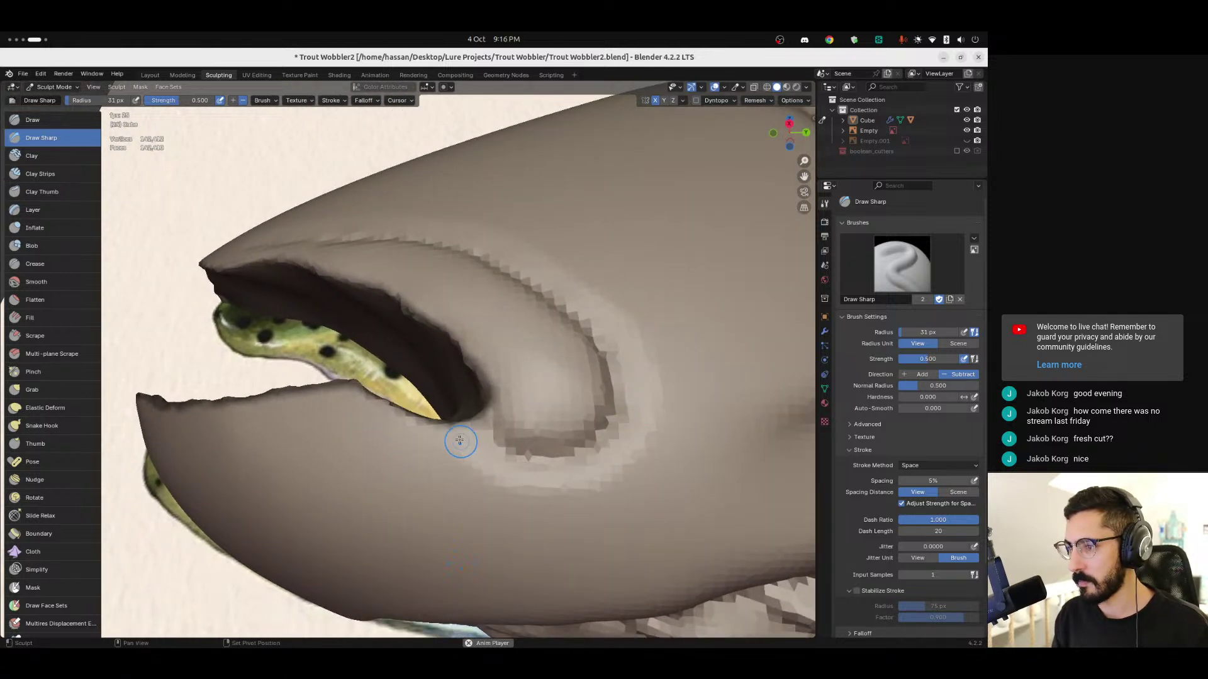
Step: Smooth the cheek surface just outside the jaw plate's groove, below, behind and above the plate, at 57 px brush radius
key(f)
click(664, 378)
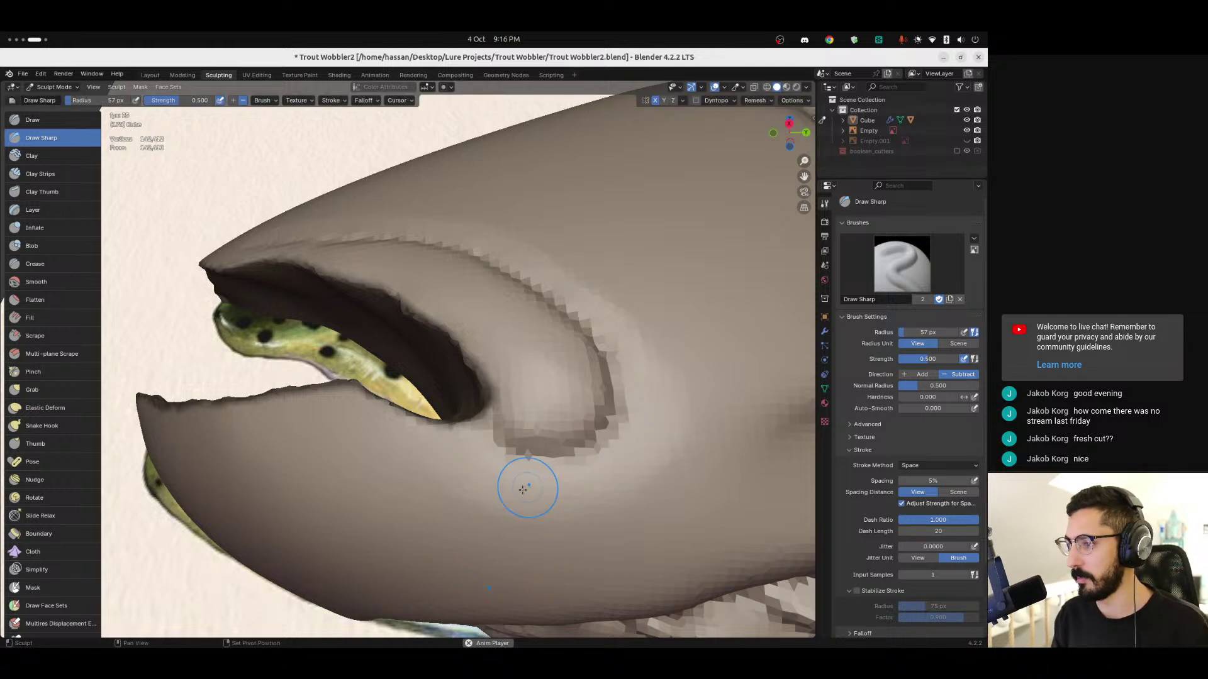
middle_drag(690, 377, 660, 399)
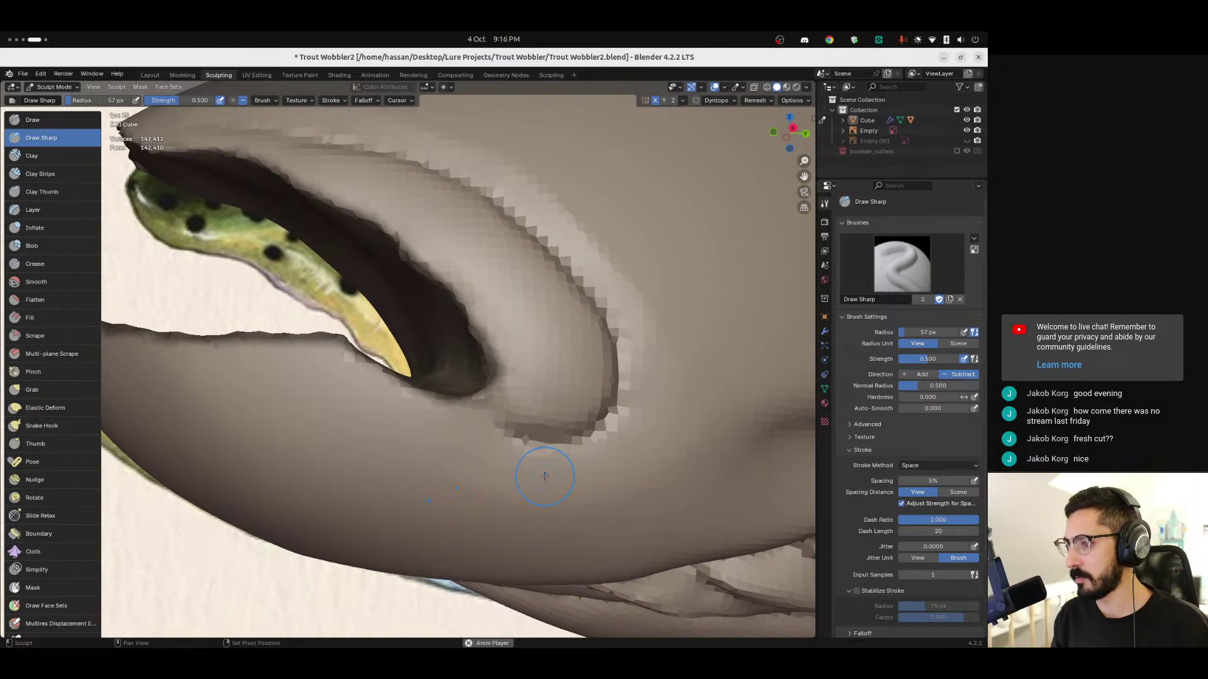
middle_drag(554, 471, 662, 386)
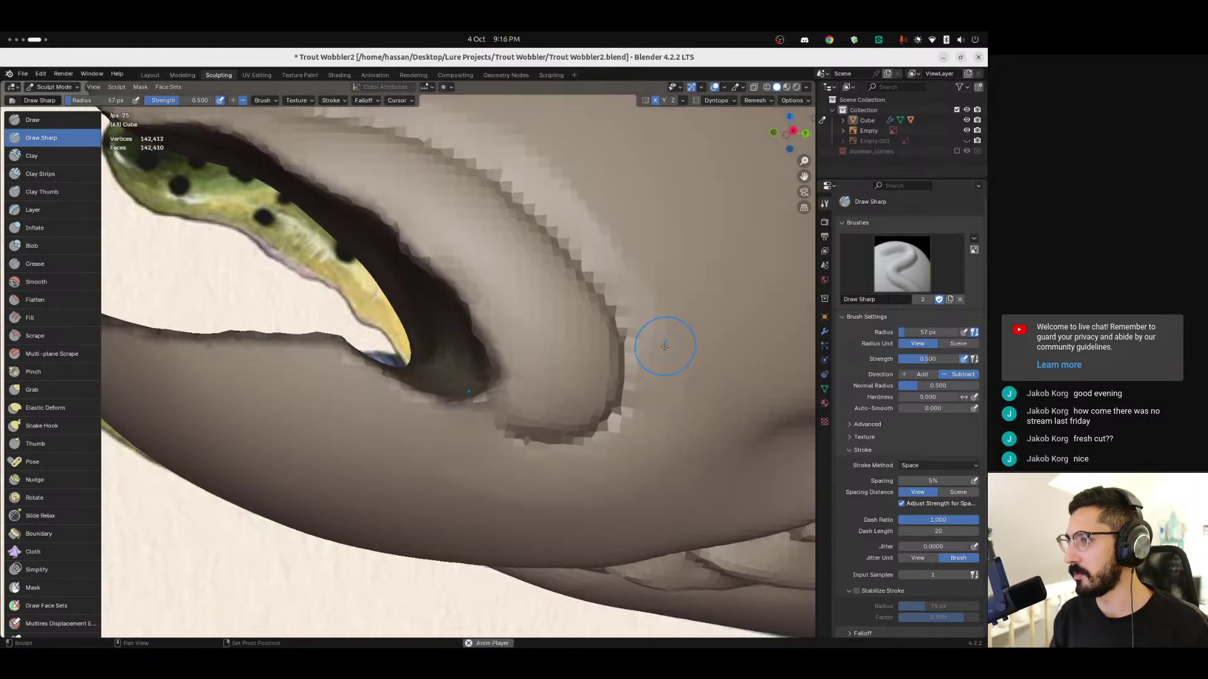
drag(670, 352, 629, 274)
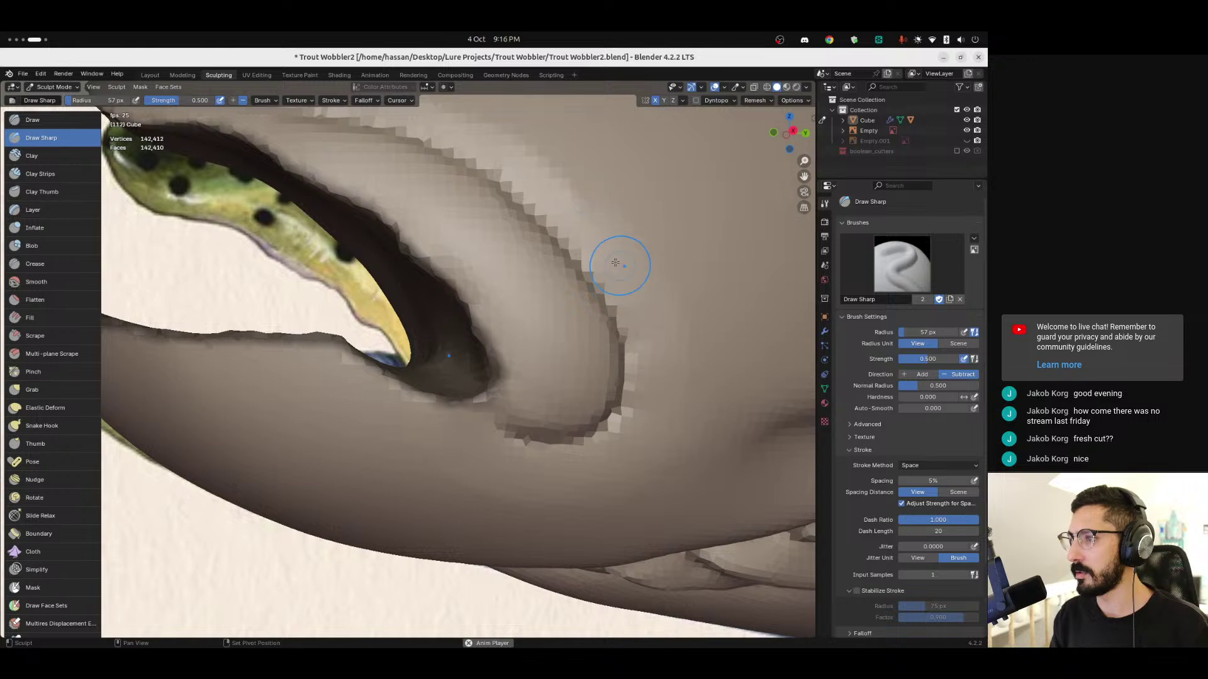
mouse_move(607, 256)
middle_down()
mouse_move(571, 221)
mouse_move(614, 365)
middle_up()
mouse_move(620, 423)
mouse_down()
mouse_move(572, 367)
mouse_move(479, 305)
mouse_up()
drag(479, 305, 419, 284)
middle_drag(407, 283, 427, 292)
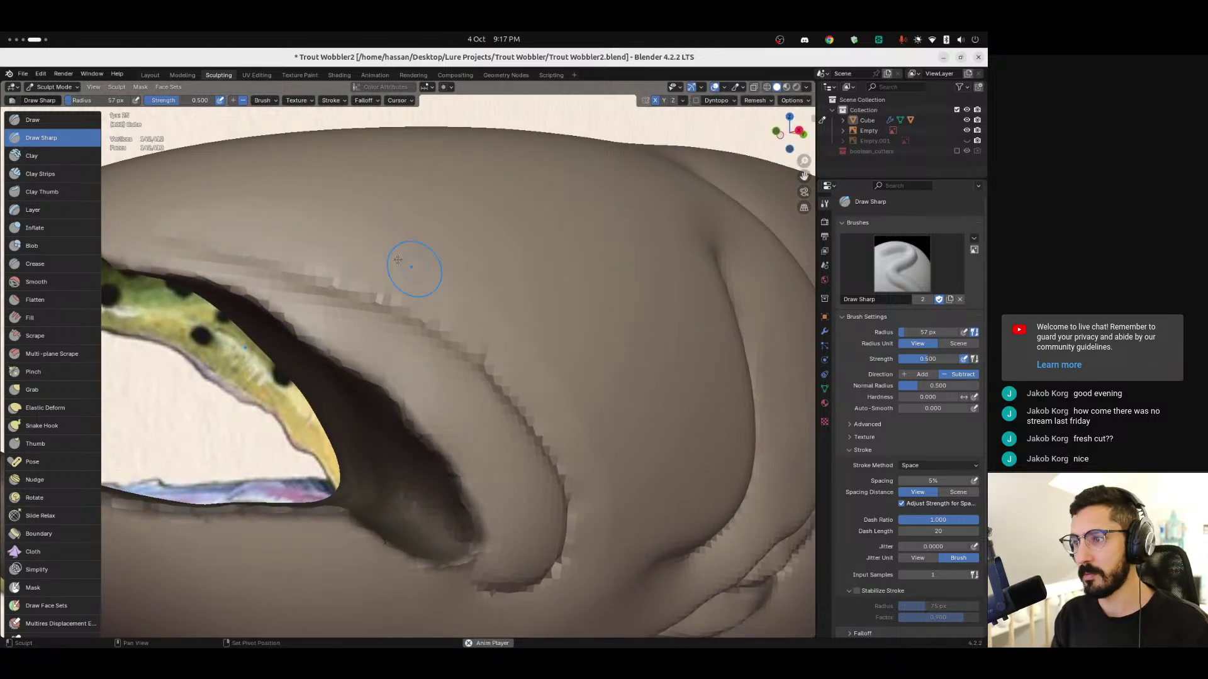
Step: Blend the cheek and the area above the jaw plate's groove into the head at 83 px brush radius
key(bracketright)
key(bracketright)
key(bracketright)
key(bracketright)
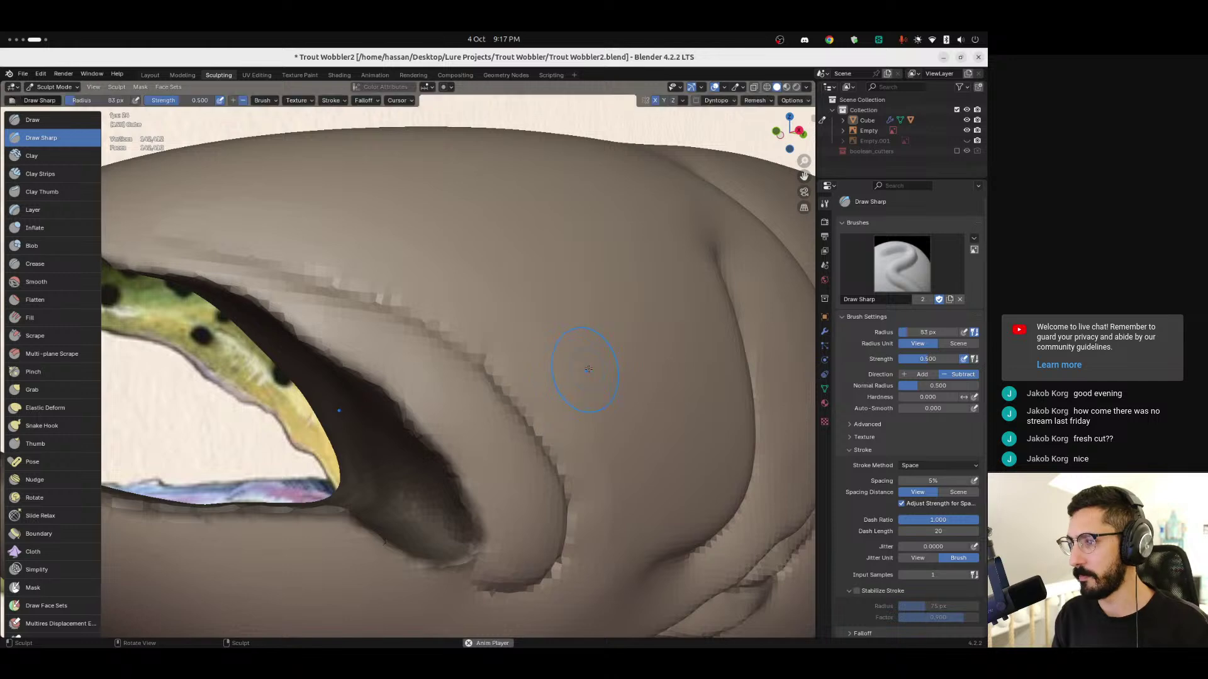
middle_drag(619, 512, 623, 431)
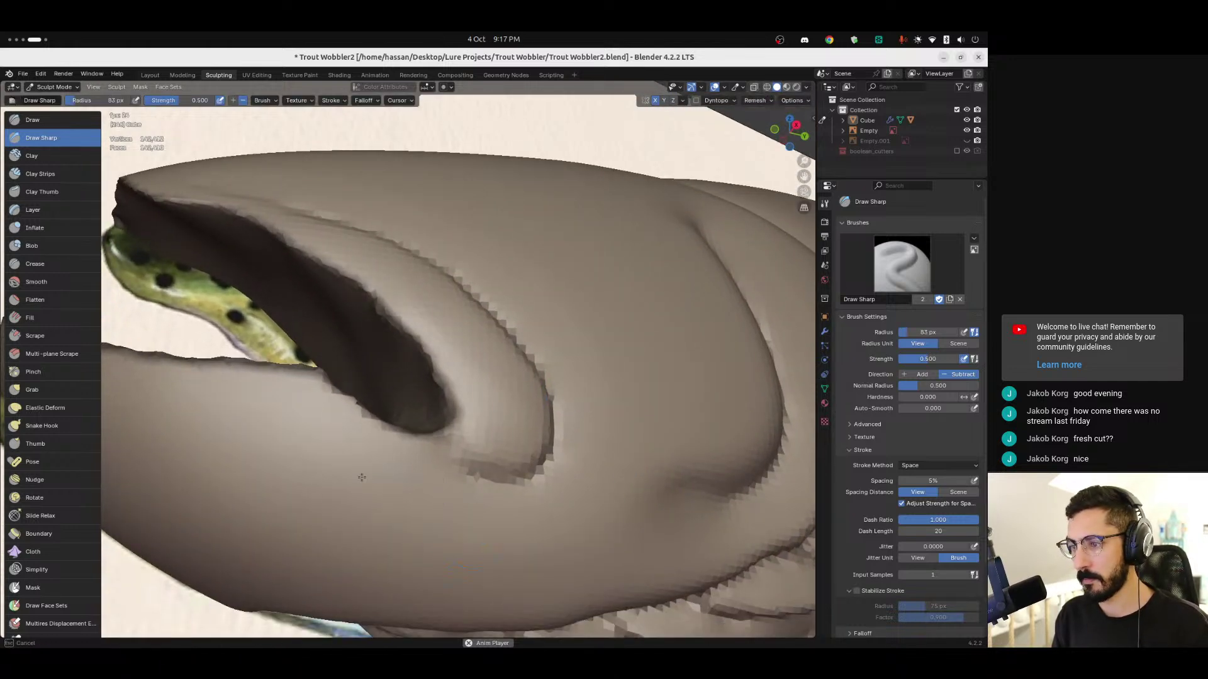
scroll(480, 283, up, 3)
shift+middle_drag(428, 258, 439, 328)
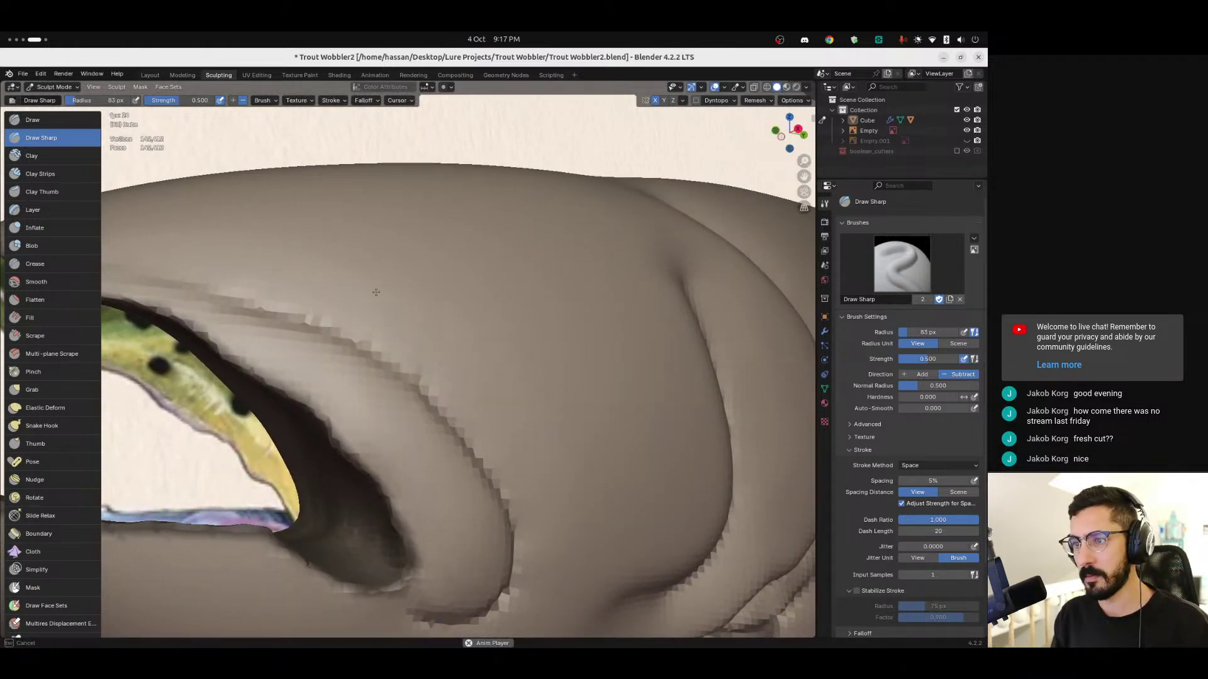
middle_drag(349, 285, 379, 308)
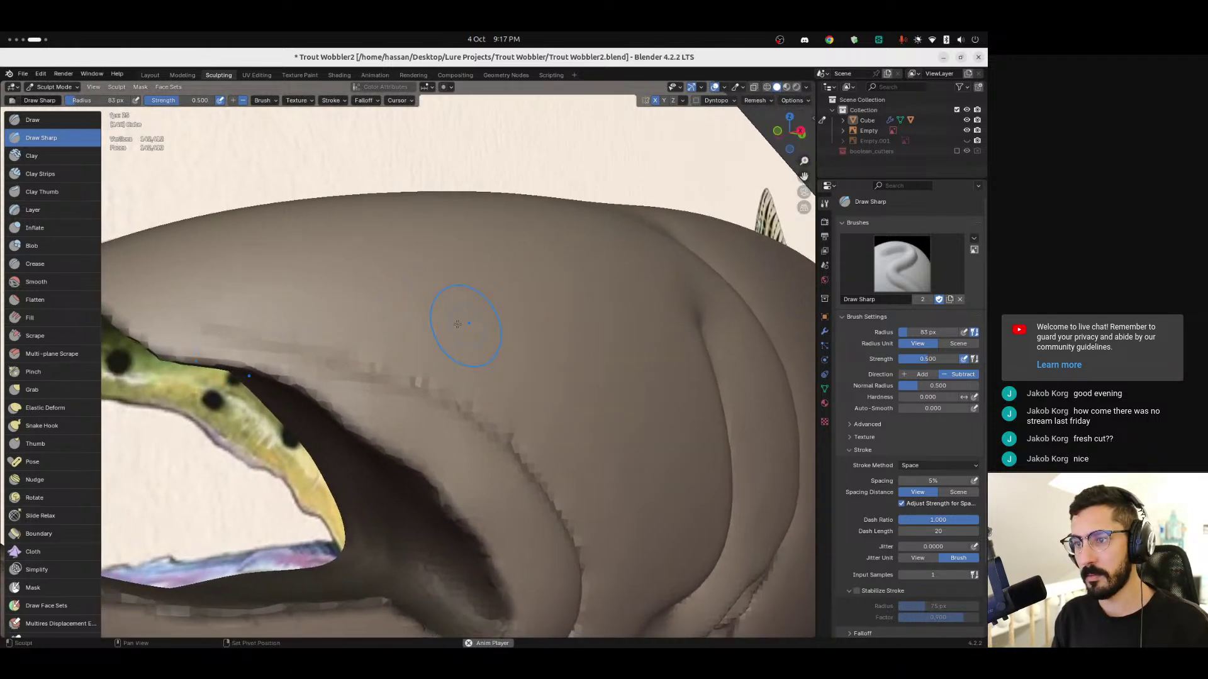
Step: Examine the sculpted head from several distances and compare it with the trout reference in side view
scroll(310, 289, down, 5)
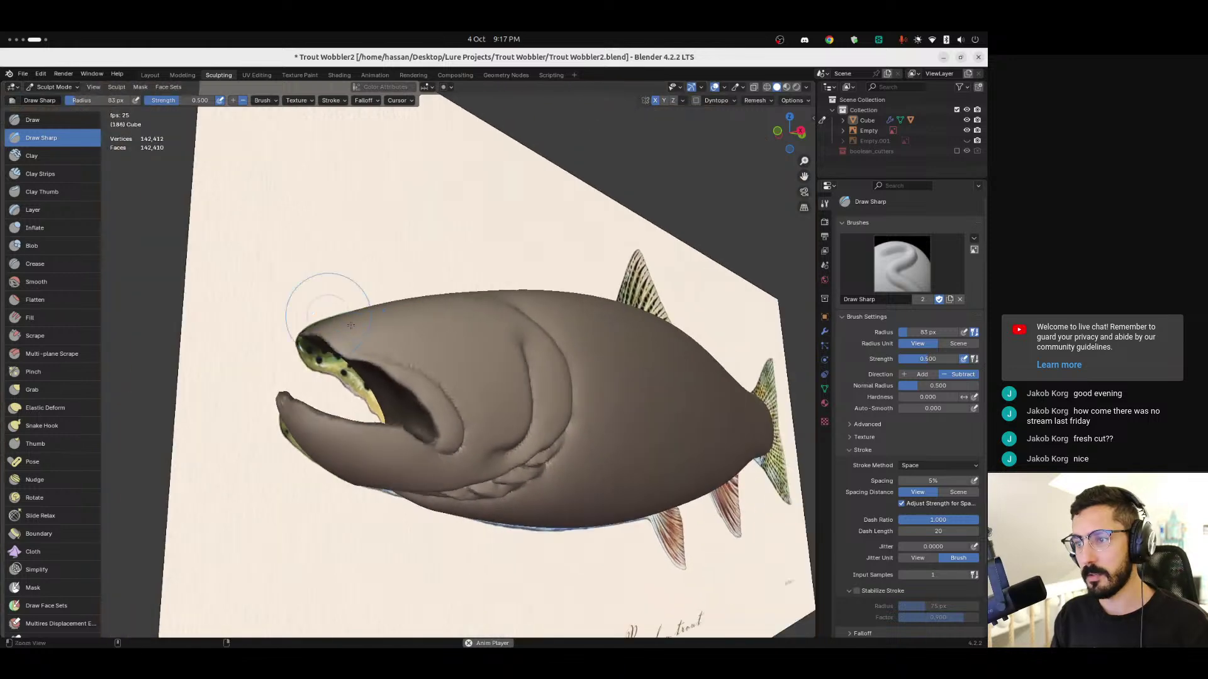
scroll(324, 296, up, 8)
scroll(361, 364, down, 5)
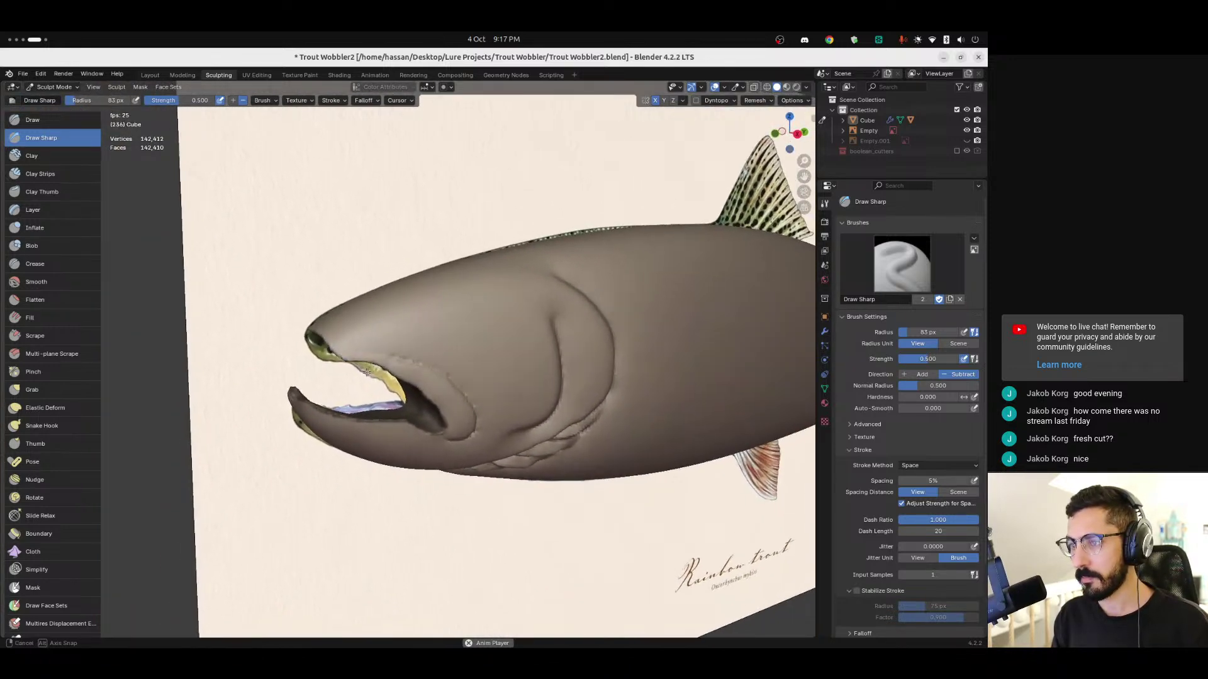
scroll(360, 363, up, 6)
middle_drag(360, 363, 577, 238)
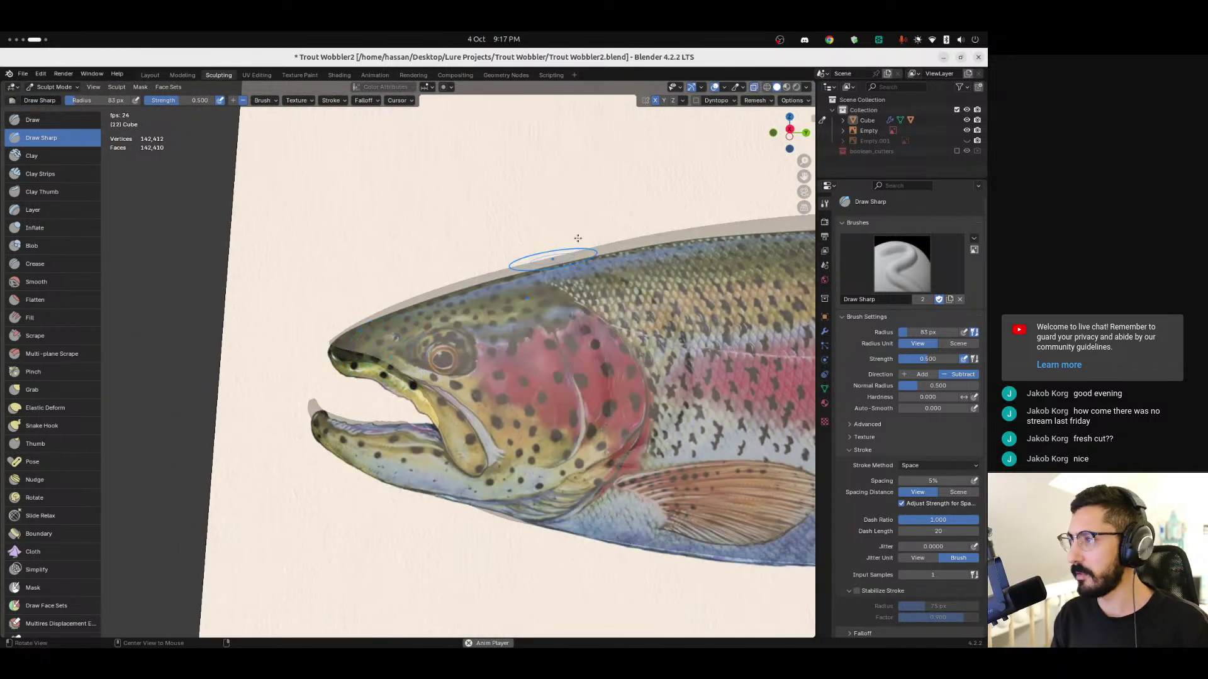
click(789, 130)
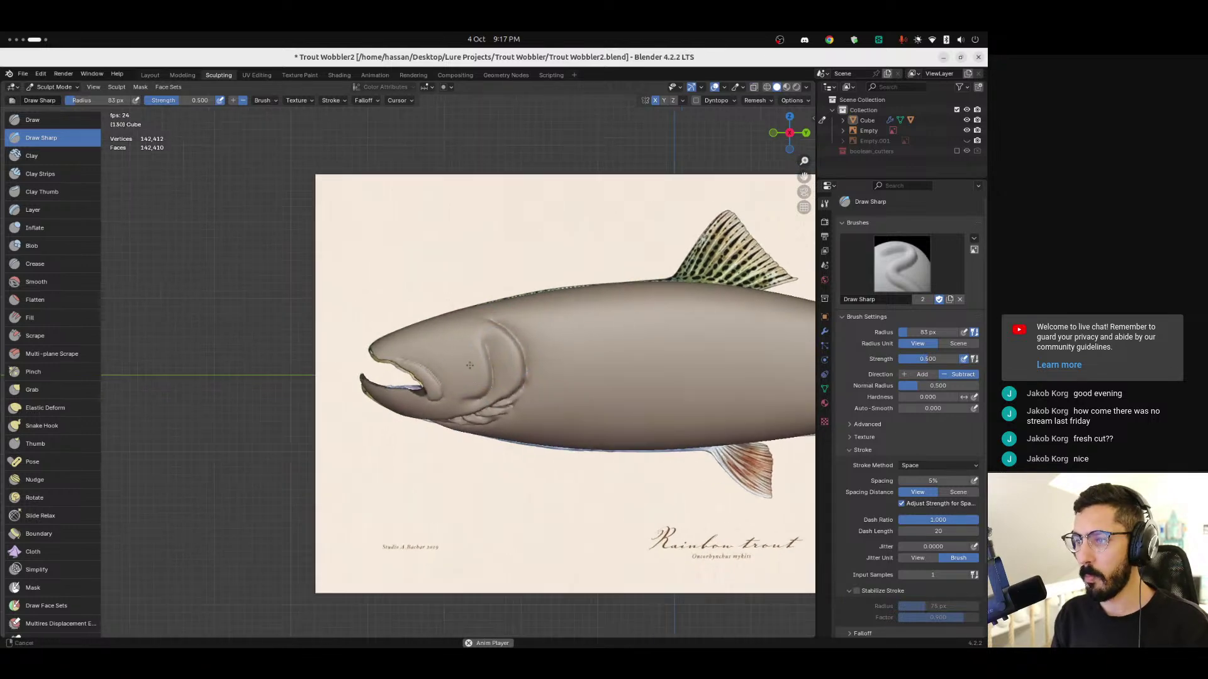
scroll(504, 359, up, 4)
Step: Set the Draw Sharp radius to 56 px and inspect the jaw plate and gill covers from several angles
key(f)
click(520, 382)
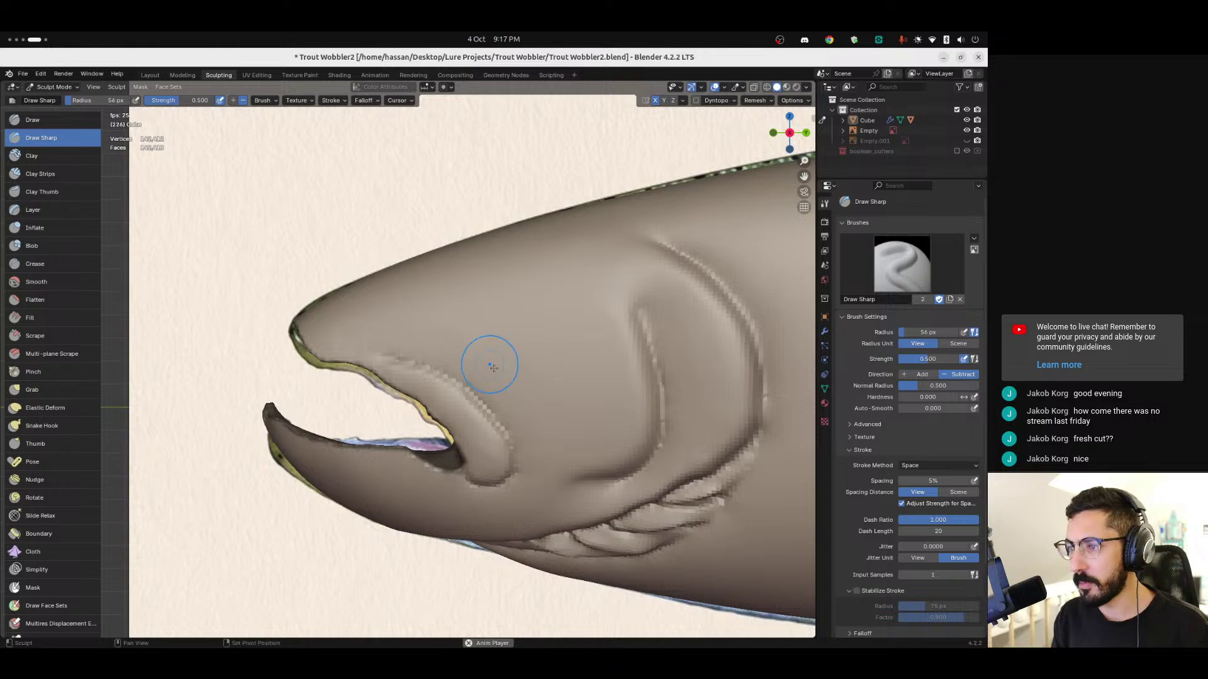
mouse_move(400, 327)
middle_down()
mouse_move(539, 378)
mouse_move(532, 409)
mouse_move(489, 343)
middle_up()
scroll(489, 343, down, 4)
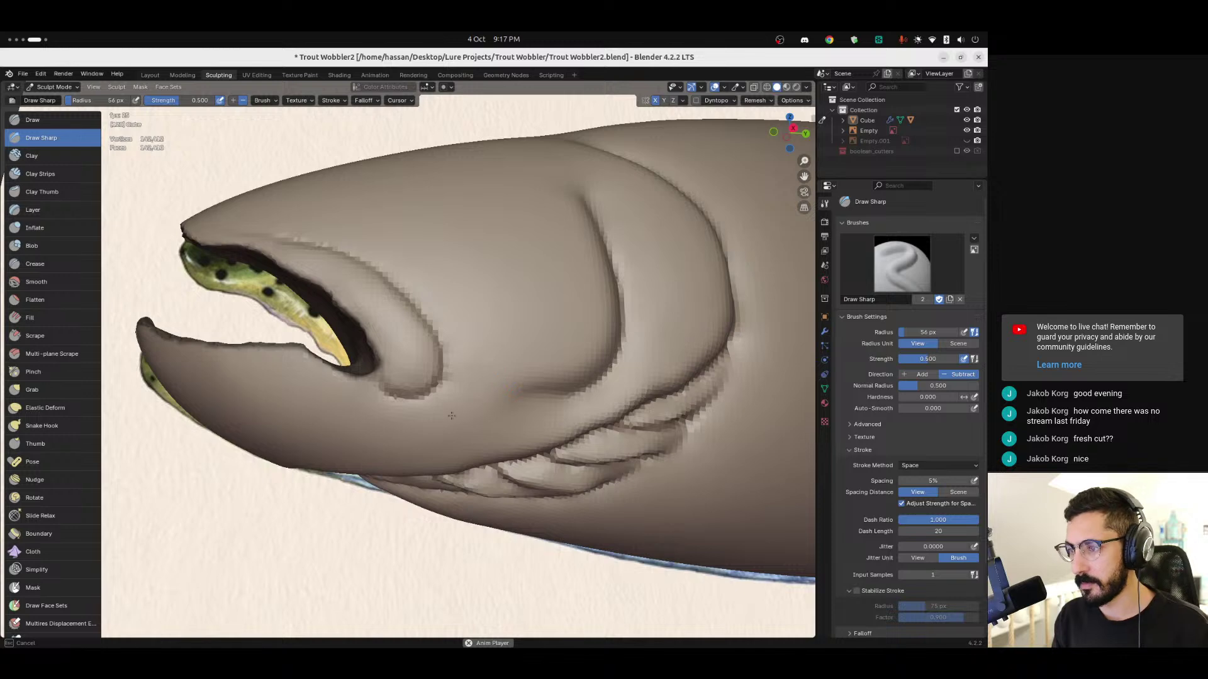
mouse_move(330, 421)
middle_down()
mouse_move(377, 396)
mouse_move(403, 436)
middle_up()
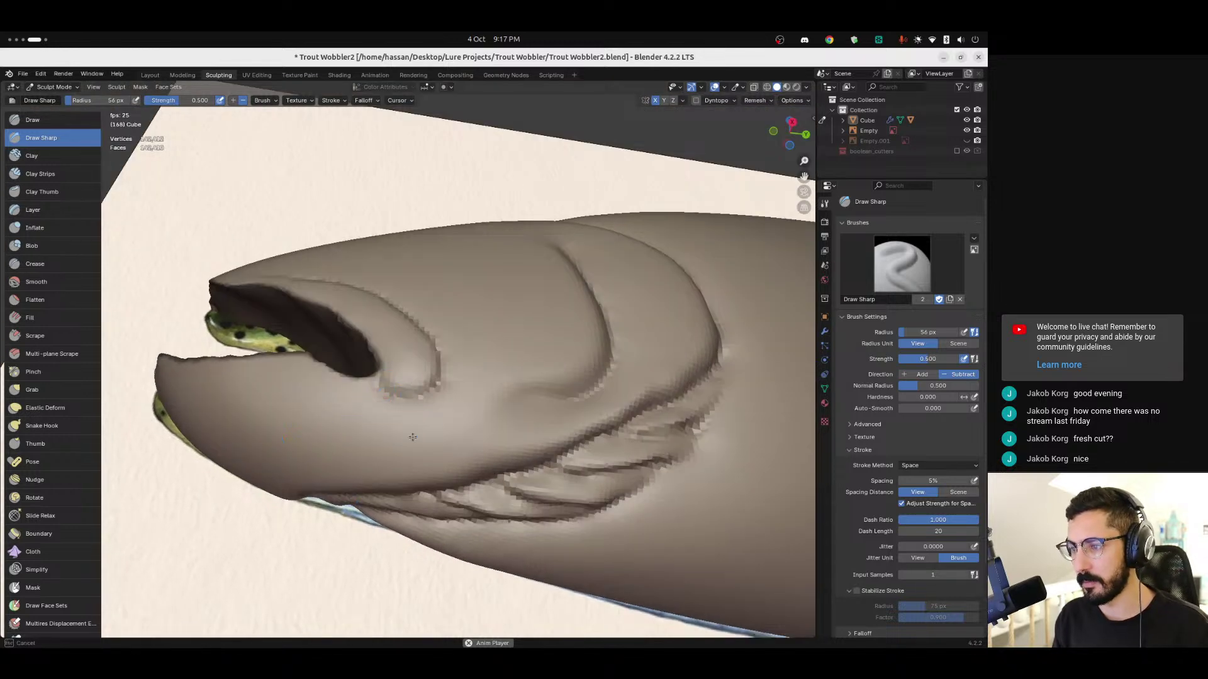
mouse_move(467, 404)
middle_down()
mouse_move(436, 429)
mouse_move(585, 416)
mouse_move(588, 434)
mouse_move(404, 398)
mouse_move(421, 393)
middle_up()
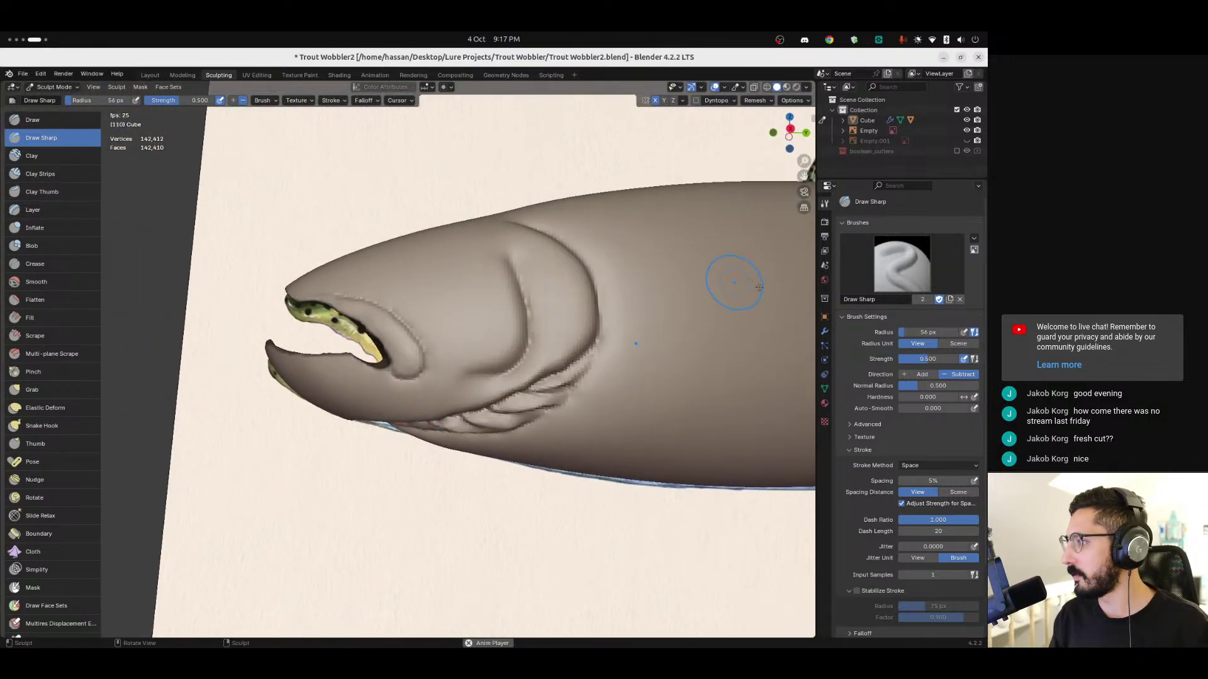
Step: Display the boolean_Cylinder modifier's eye cut in the viewport to check its placement on the head, and hide it again
click(825, 332)
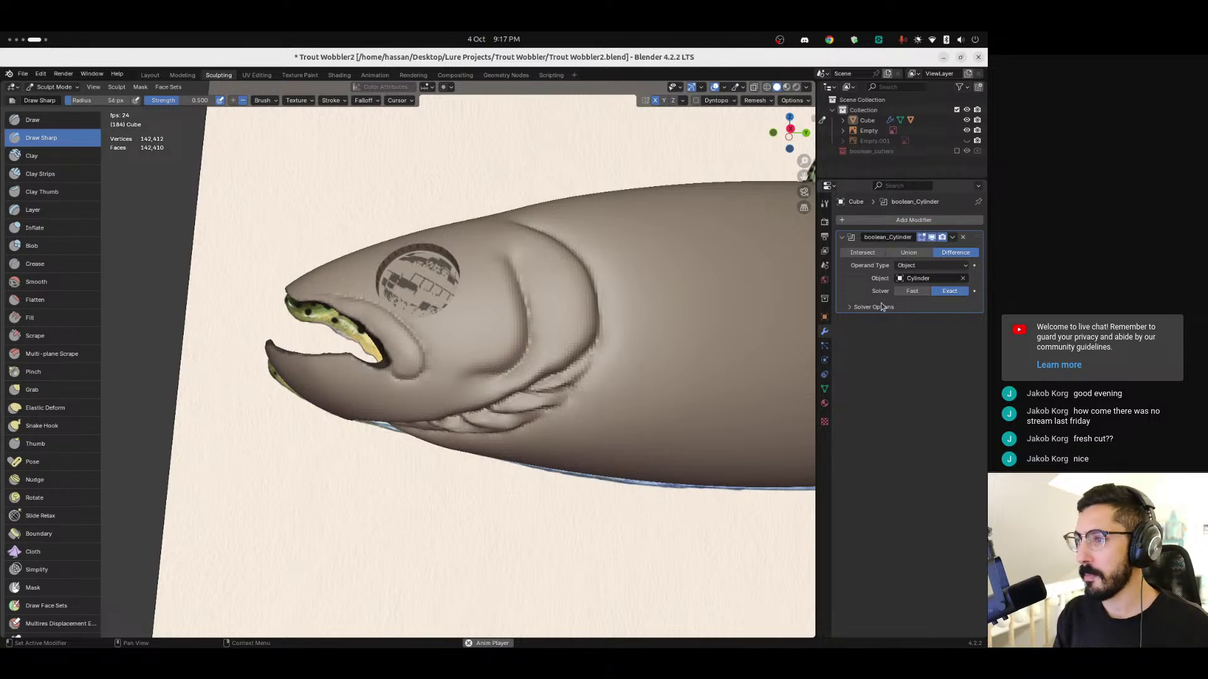
middle_drag(519, 319, 438, 288)
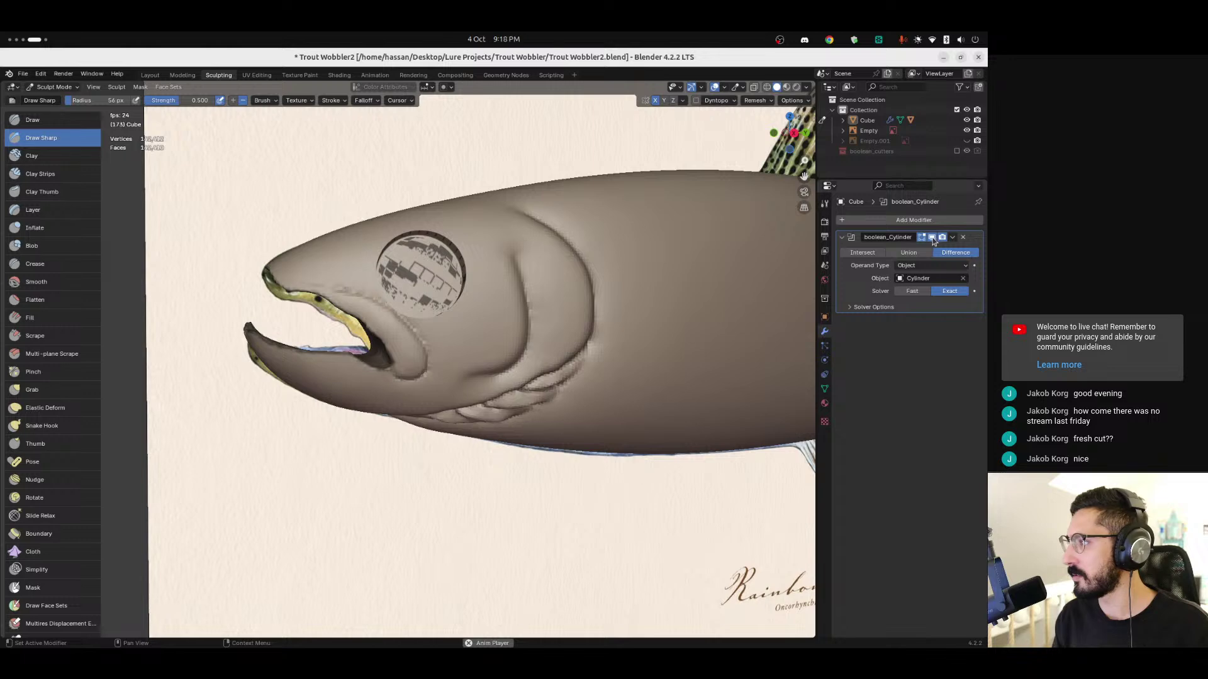
middle_drag(407, 330, 428, 374)
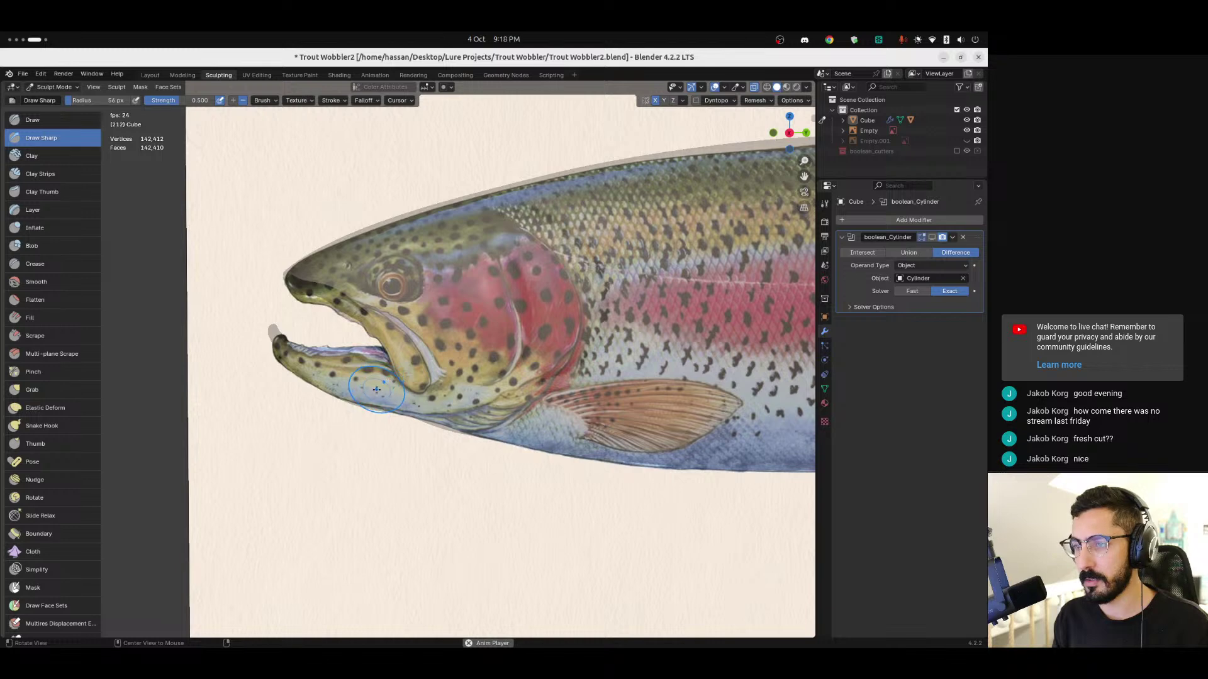
Step: Check the eye's position on the trout reference with X-ray, and return to the opaque view with Draw Sharp active
key(alt+z)
key(alt+z)
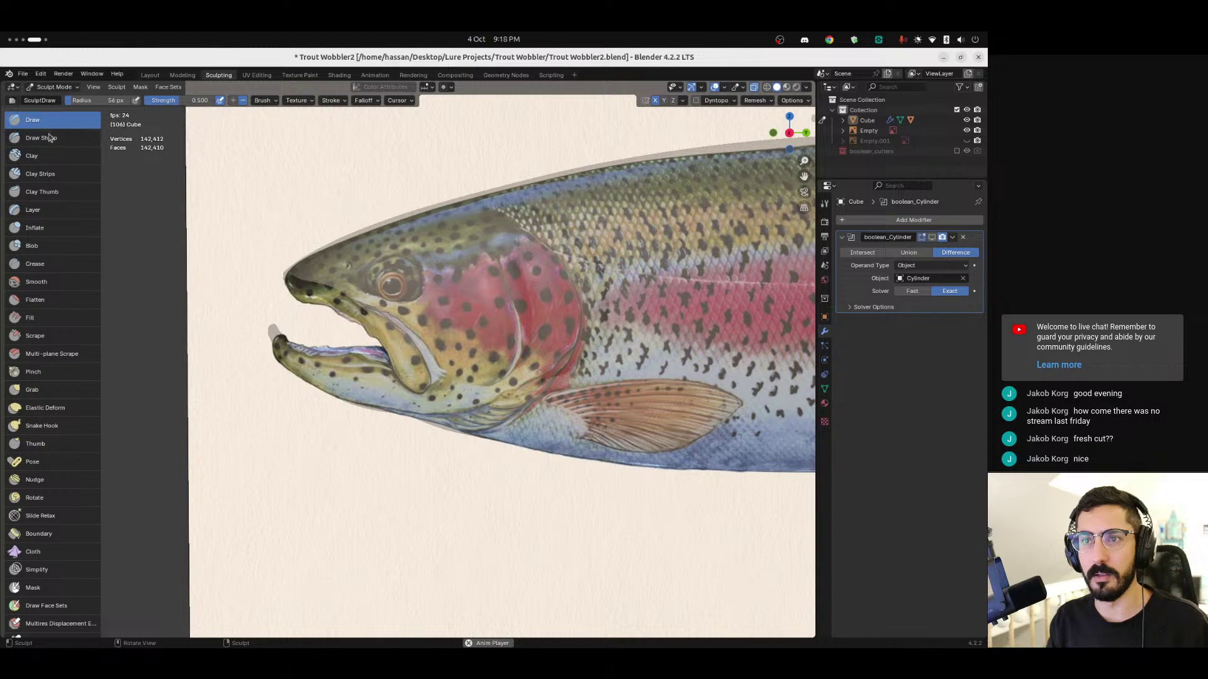
key(alt+z)
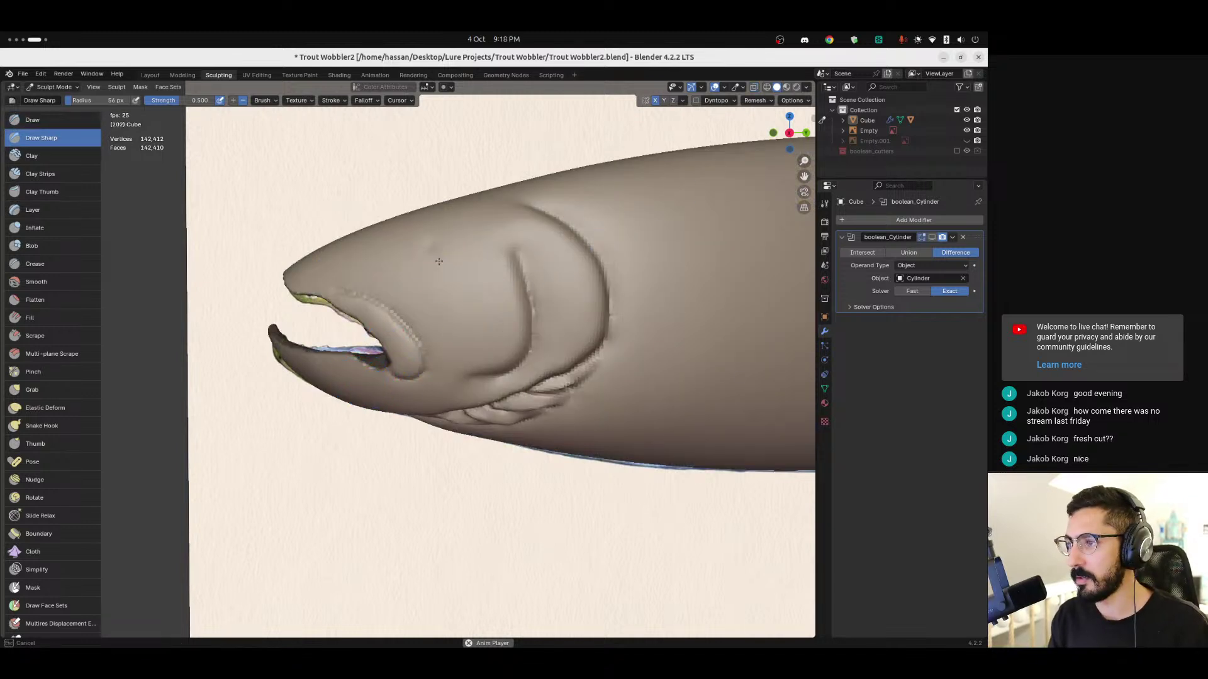
Step: Compare the sculpted head with the trout reference from both sides, using X-ray to study the mouth and jaw
mouse_move(406, 247)
mouse_down()
mouse_move(461, 315)
mouse_move(458, 352)
mouse_up()
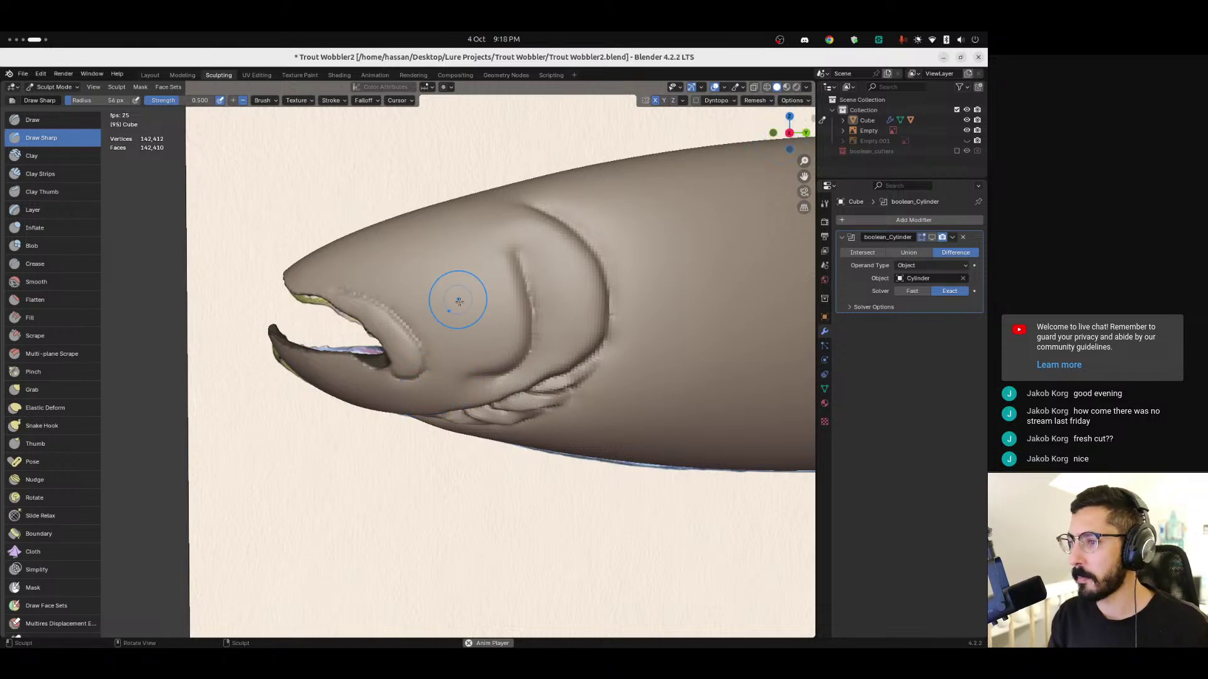
click(790, 132)
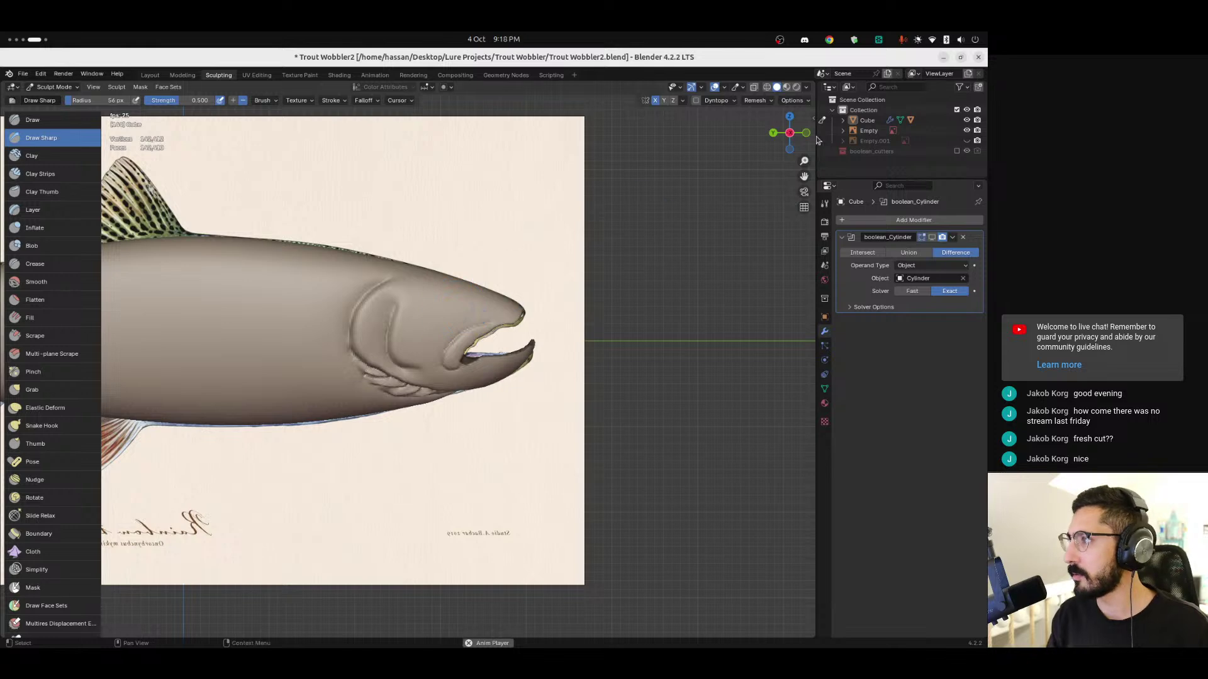
key(alt+z)
mouse_move(390, 351)
ctrl+middle_down()
mouse_move(411, 373)
mouse_move(427, 366)
mouse_move(468, 384)
mouse_move(366, 357)
ctrl+middle_up()
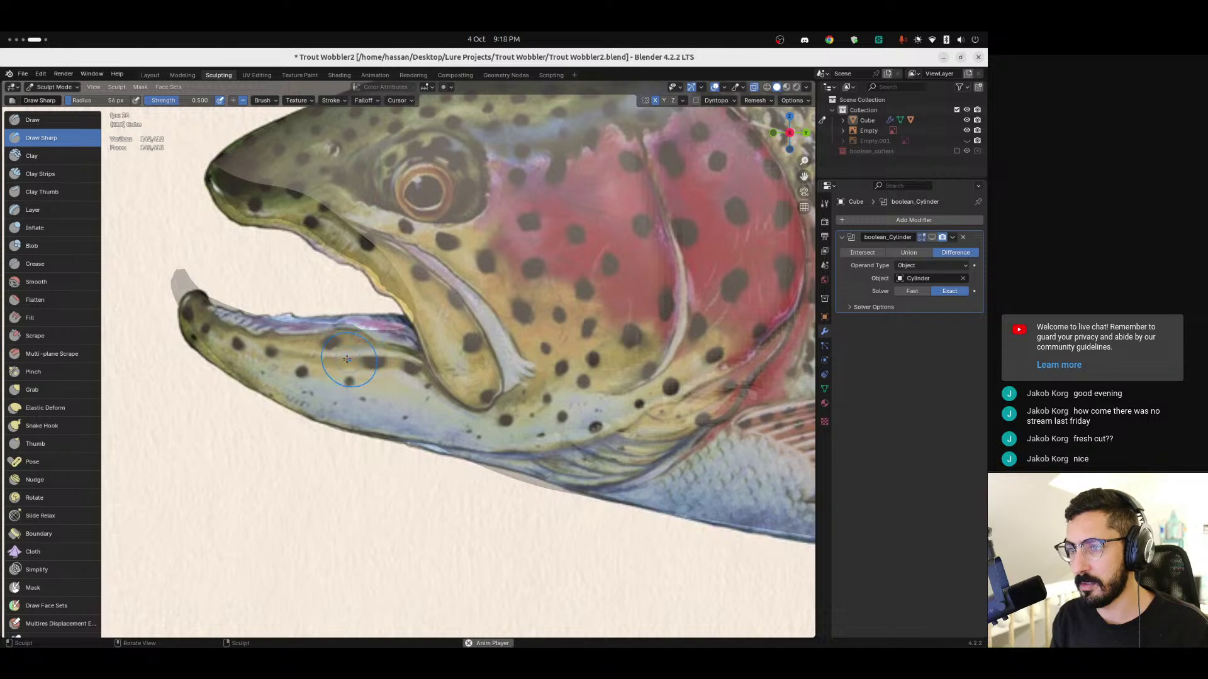
Step: Try to sculpt a fold with Draw Sharp on the lower jaw just beneath the mouth corner
middle_drag(269, 345, 279, 350)
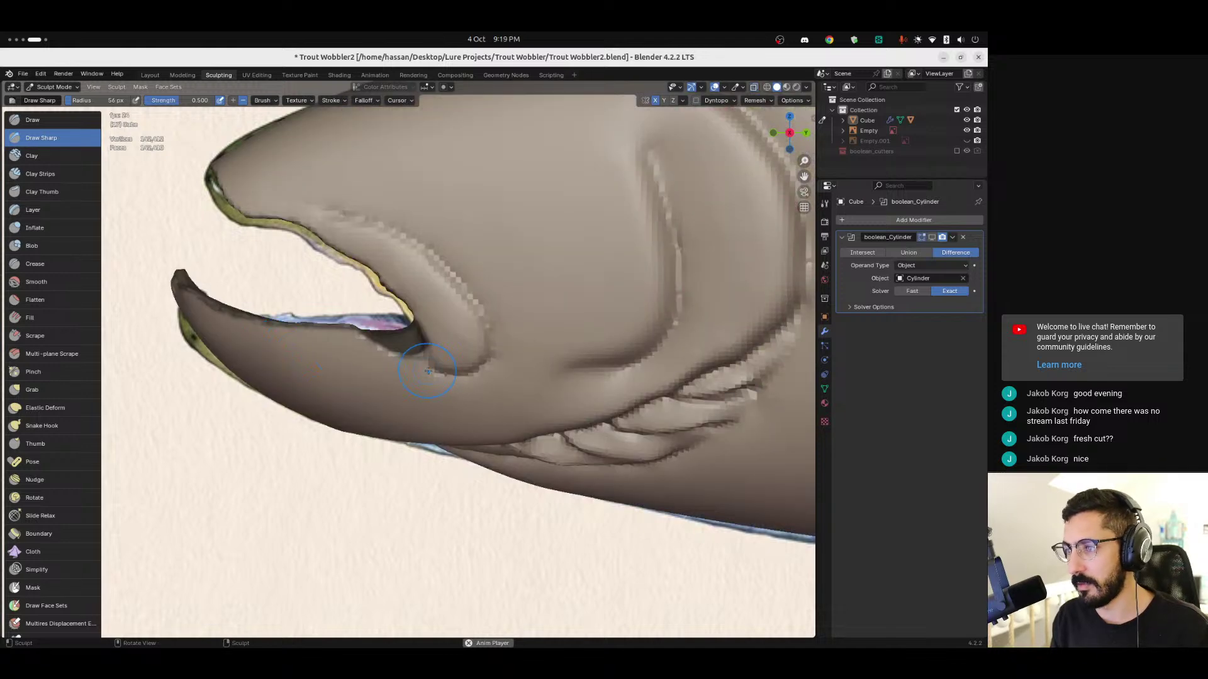
alt+middle_drag(435, 370, 382, 383)
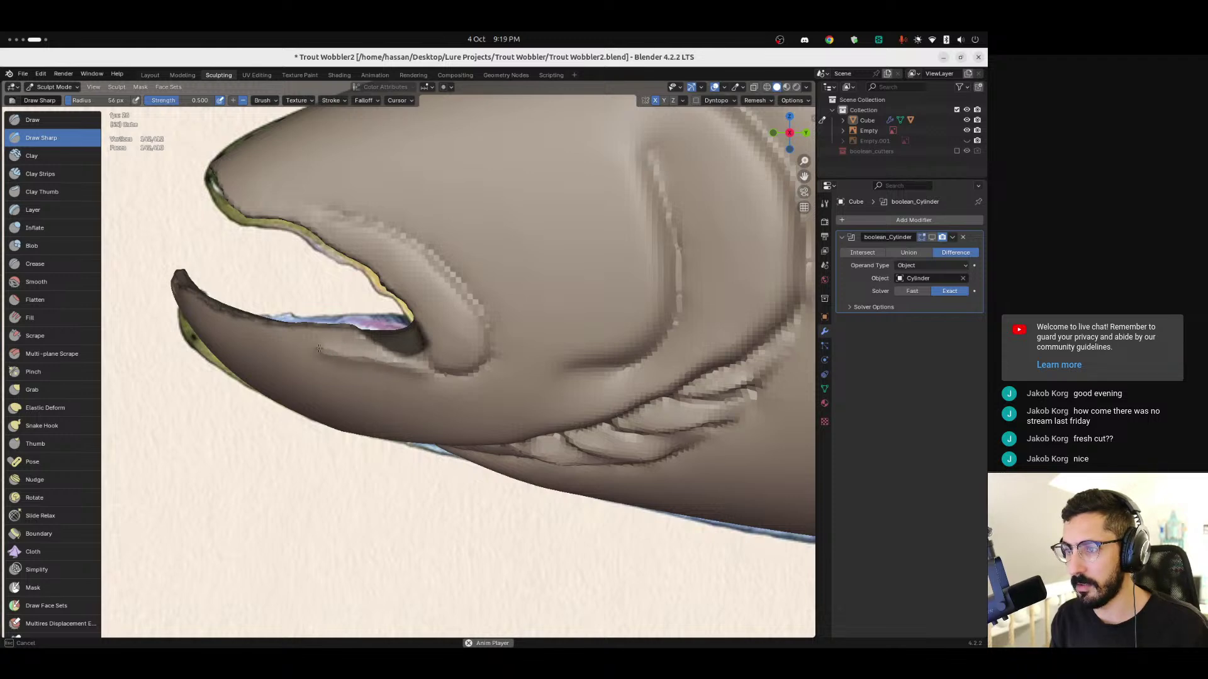
scroll(390, 417, up, 5)
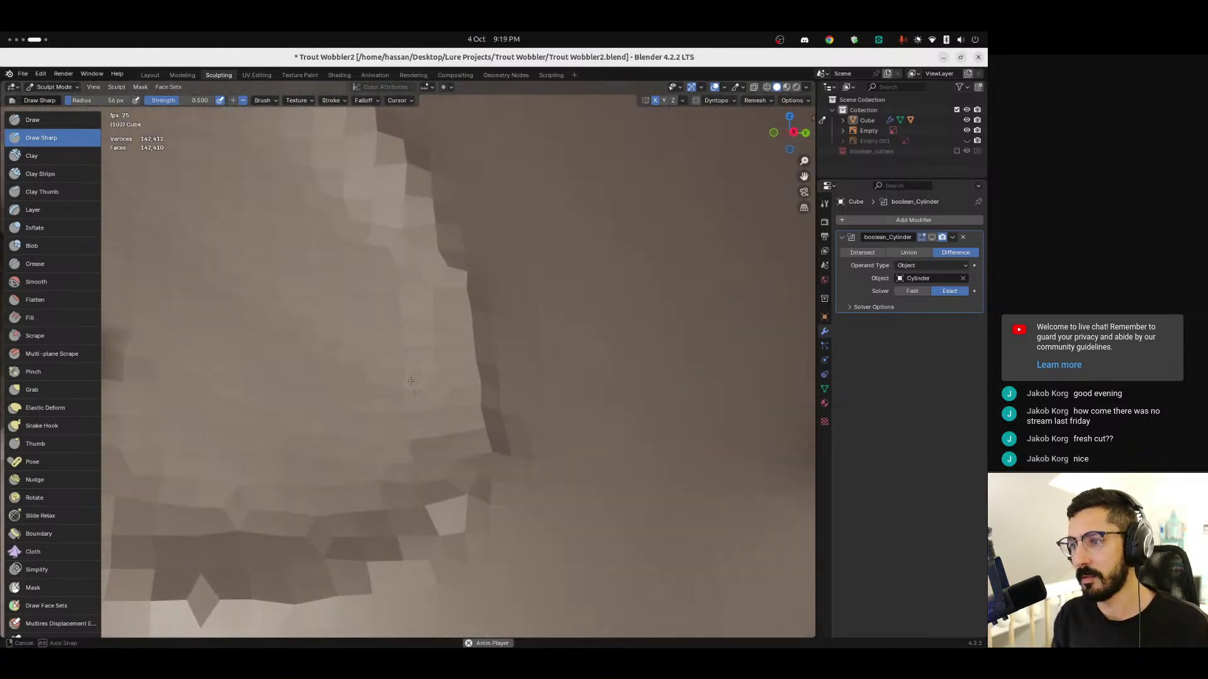
scroll(391, 364, down, 5)
mouse_move(390, 390)
middle_down()
mouse_move(343, 378)
mouse_move(368, 364)
mouse_move(430, 373)
middle_up()
scroll(381, 367, down, 4)
scroll(430, 374, up, 3)
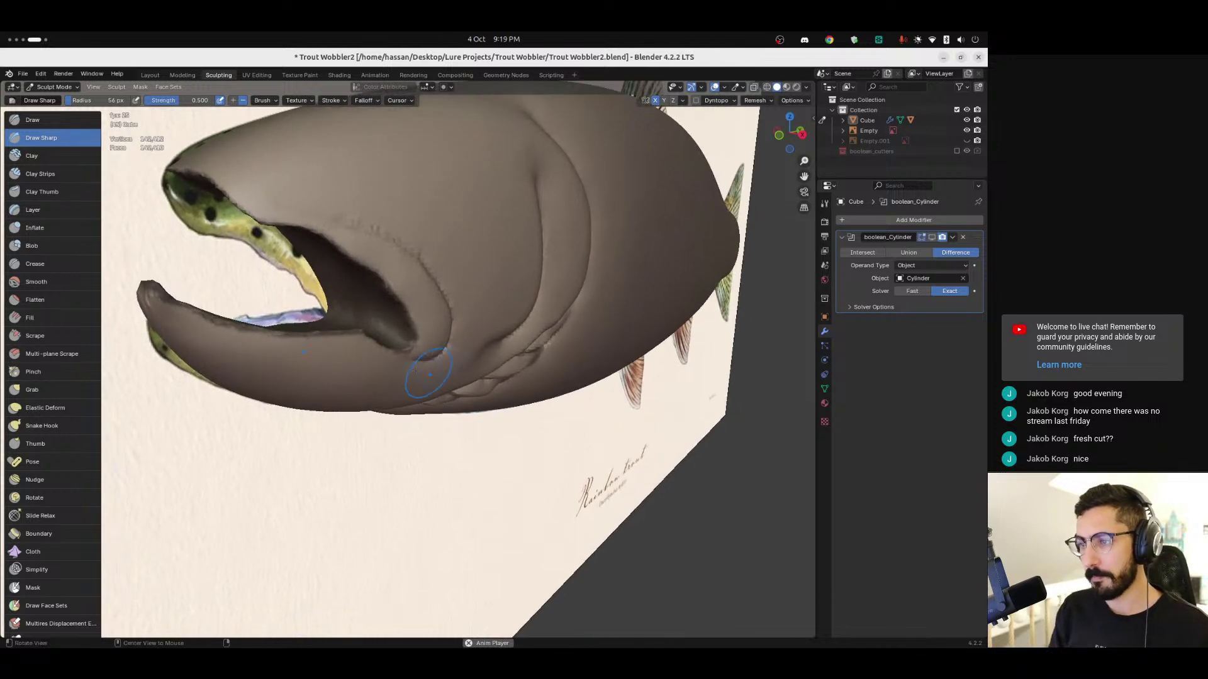
Step: Choose a finer voxel size for the trout body and remesh it for denser sculpting detail
mouse_move(397, 333)
middle_down()
mouse_move(364, 330)
mouse_move(383, 289)
mouse_move(418, 322)
middle_up()
mouse_move(510, 321)
middle_down()
mouse_move(480, 310)
mouse_move(629, 195)
middle_up()
key(r)
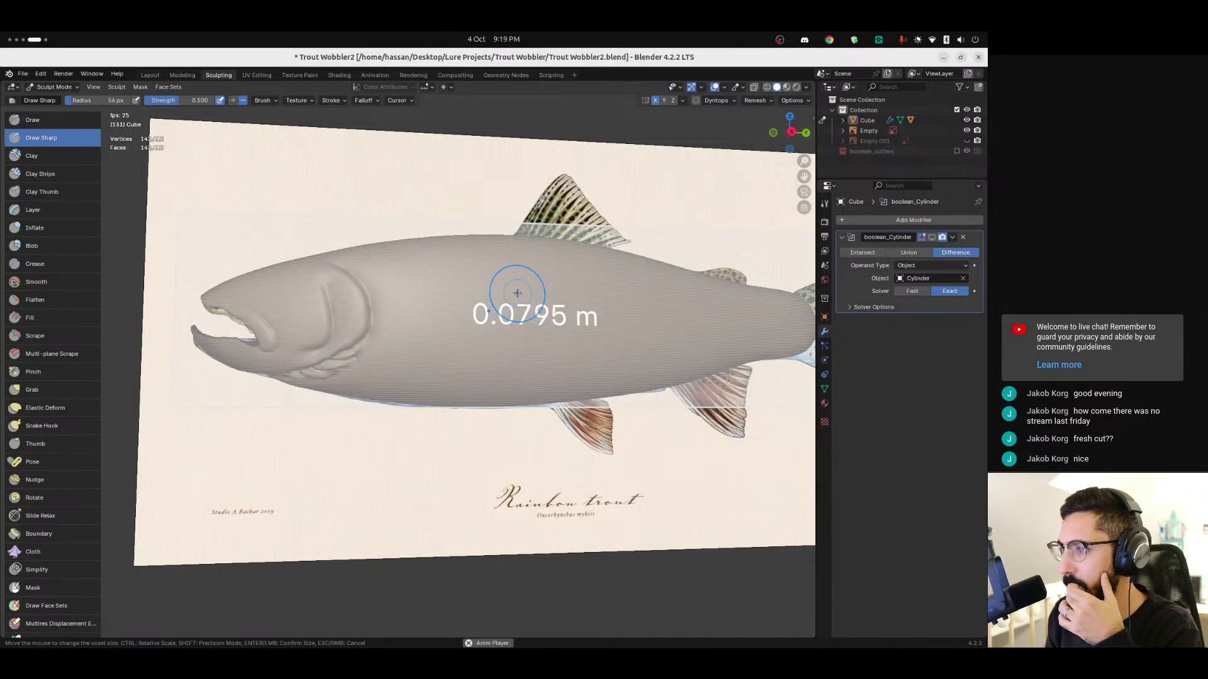
click(520, 293)
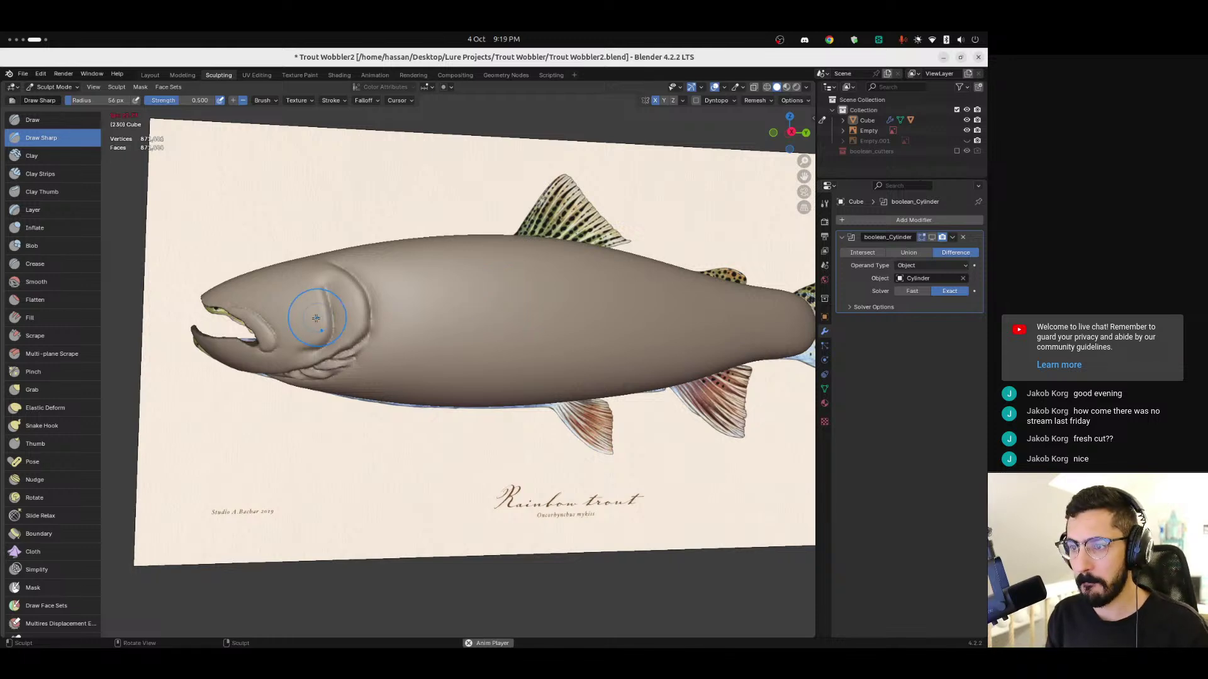
Step: Hide the trout reference image and set the Draw Sharp radius to 102 px for the lower jaw
mouse_move(304, 341)
alt+mouse_down()
mouse_move(293, 261)
mouse_move(315, 296)
mouse_move(511, 302)
mouse_move(416, 267)
mouse_move(205, 297)
mouse_move(376, 201)
mouse_move(397, 268)
alt+mouse_up()
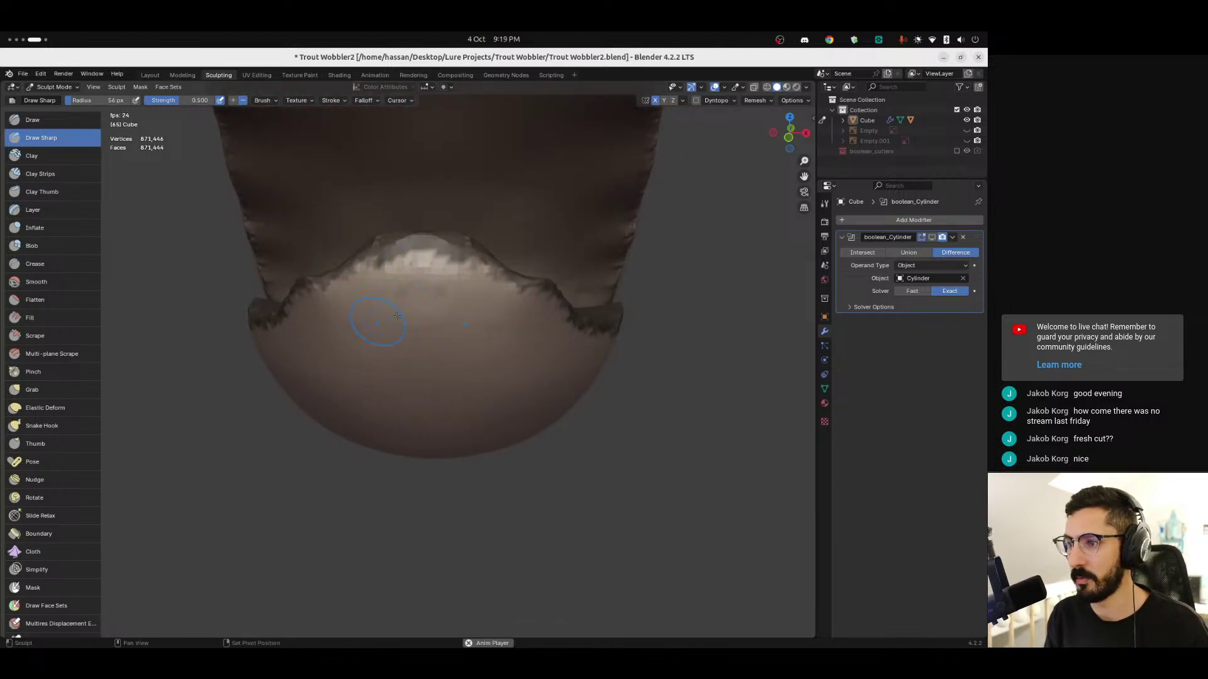
alt+drag(394, 307, 358, 349)
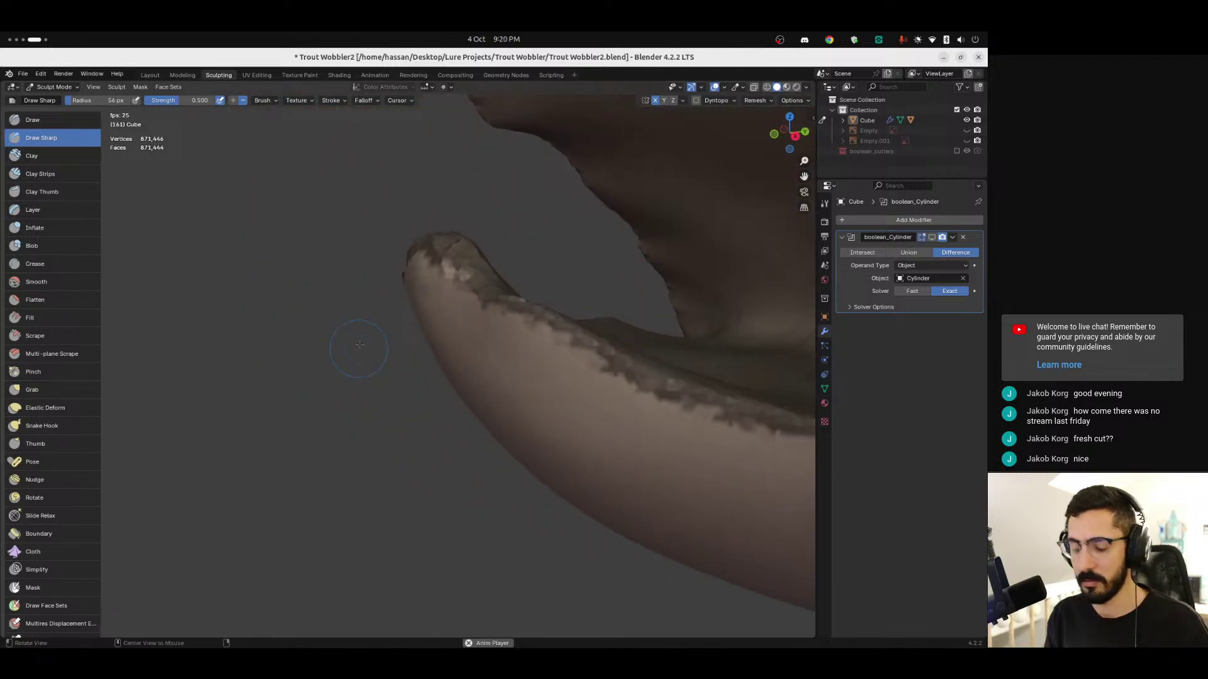
key(f)
click(415, 315)
alt+drag(415, 315, 441, 302)
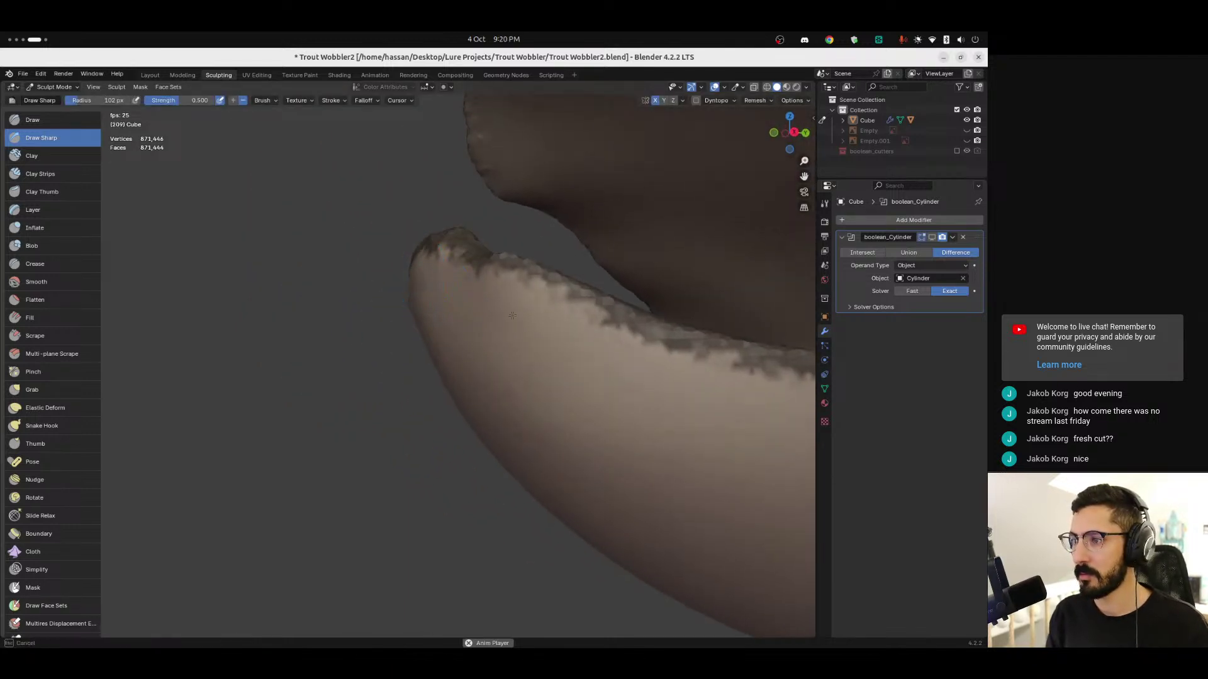
Step: Examine the mouth edges, jaw plate and gill covers on the remeshed head from several angles
mouse_move(568, 459)
alt+mouse_down()
mouse_move(539, 432)
mouse_move(635, 400)
mouse_move(588, 444)
alt+mouse_up()
mouse_move(512, 426)
alt+mouse_down()
mouse_move(570, 434)
mouse_move(503, 448)
alt+mouse_up()
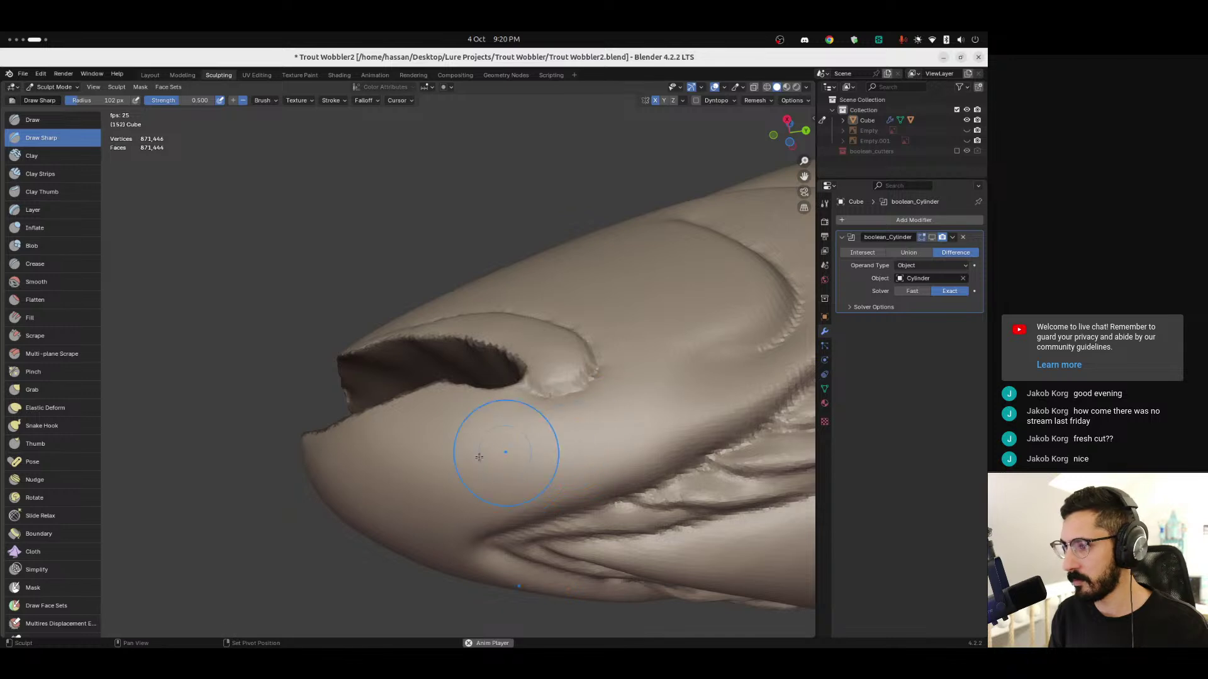
alt+drag(583, 426, 615, 431)
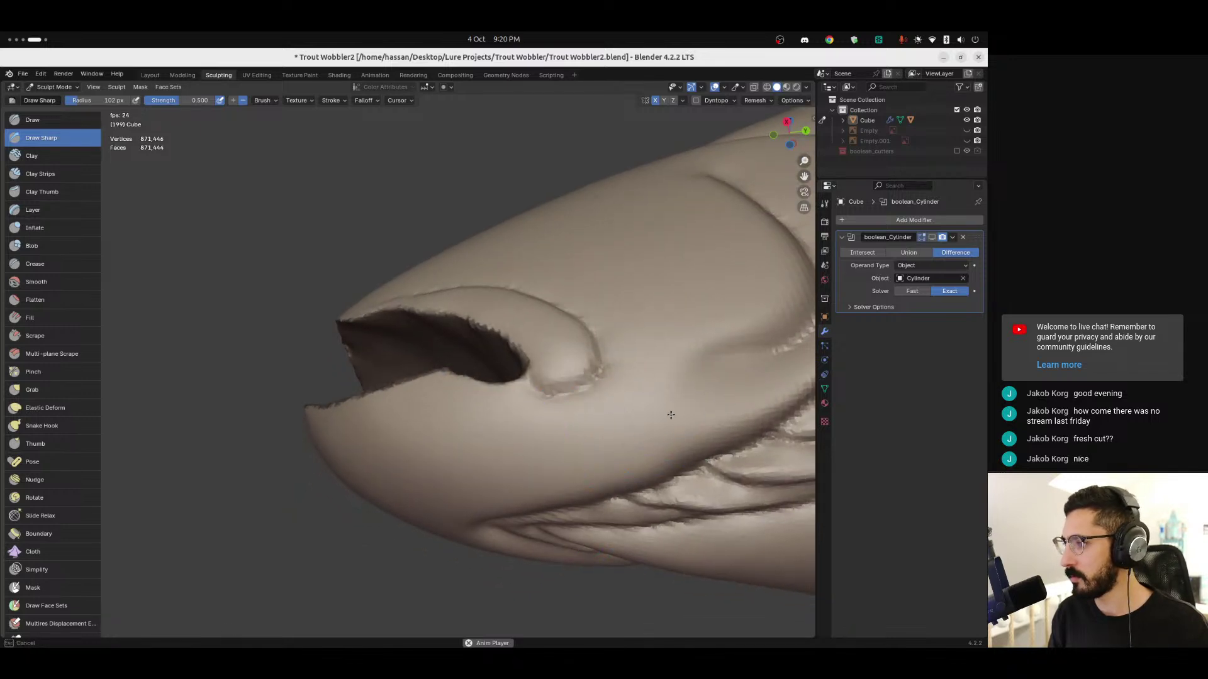
alt+drag(647, 350, 598, 318)
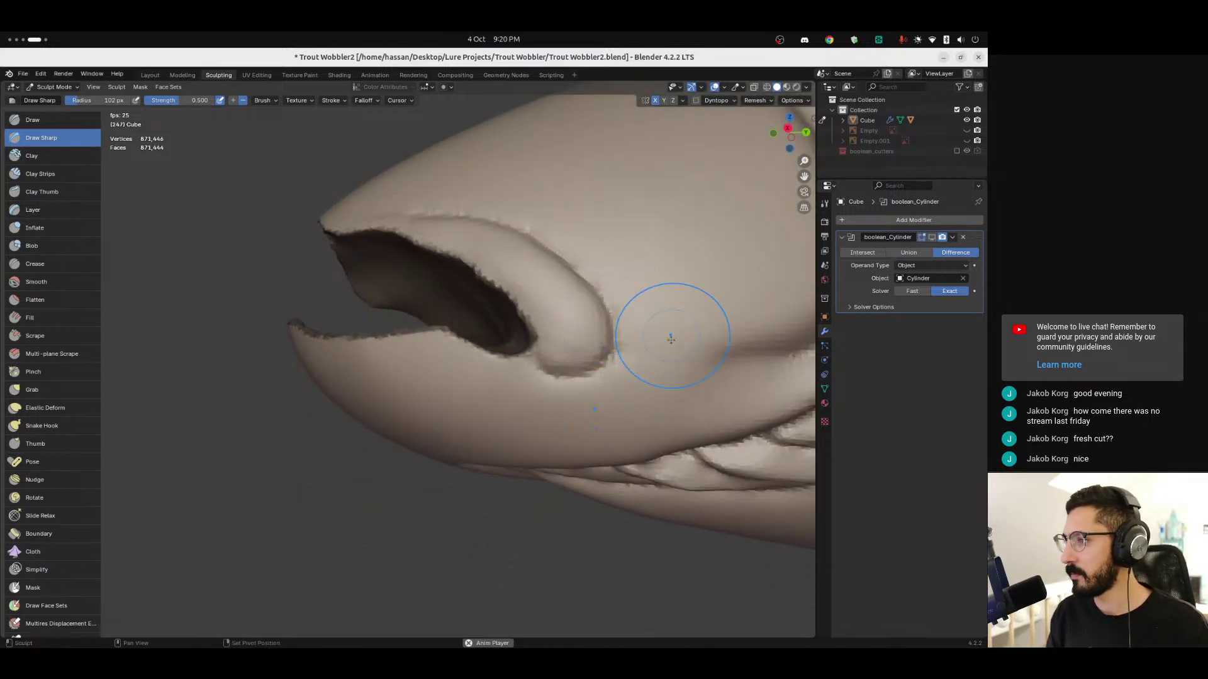
alt+drag(682, 296, 586, 334)
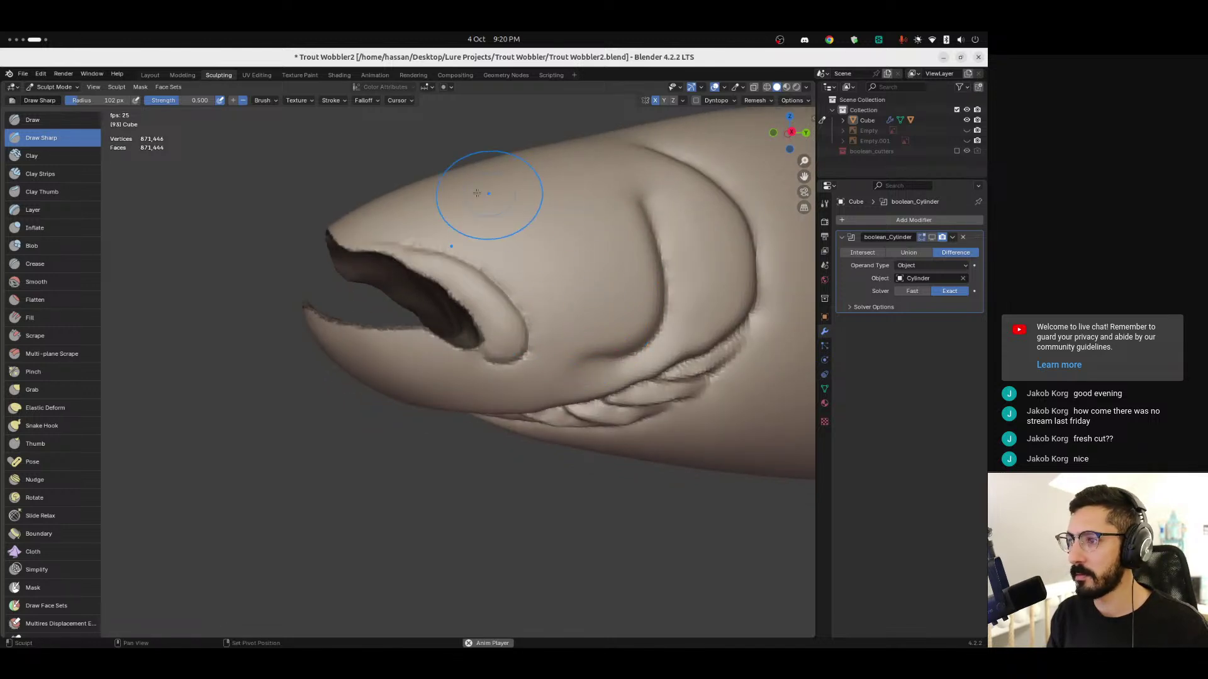
alt+drag(579, 277, 485, 213)
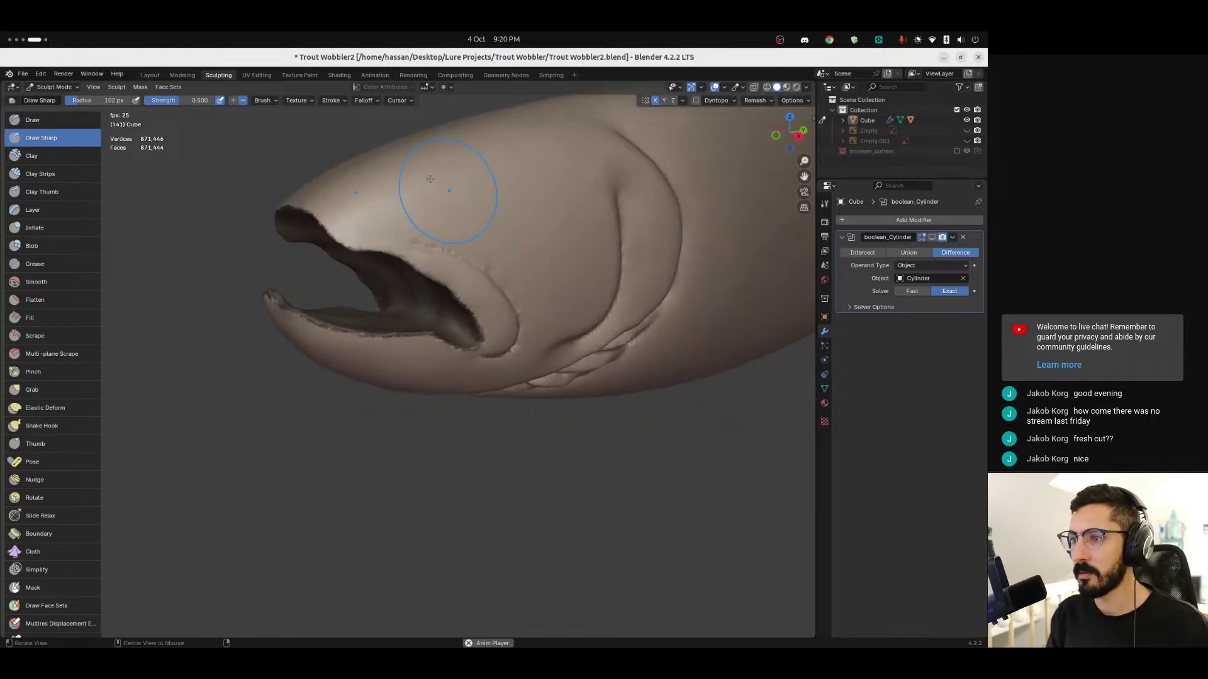
scroll(438, 226, up, 4)
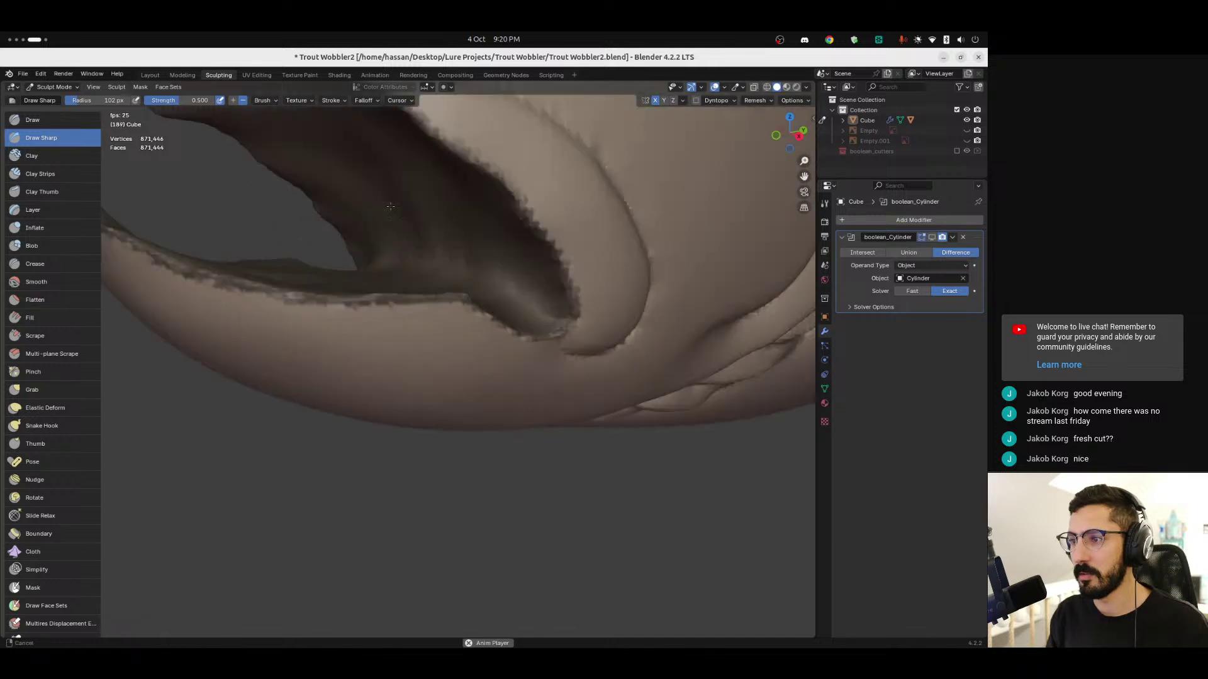
scroll(400, 250, down, 3)
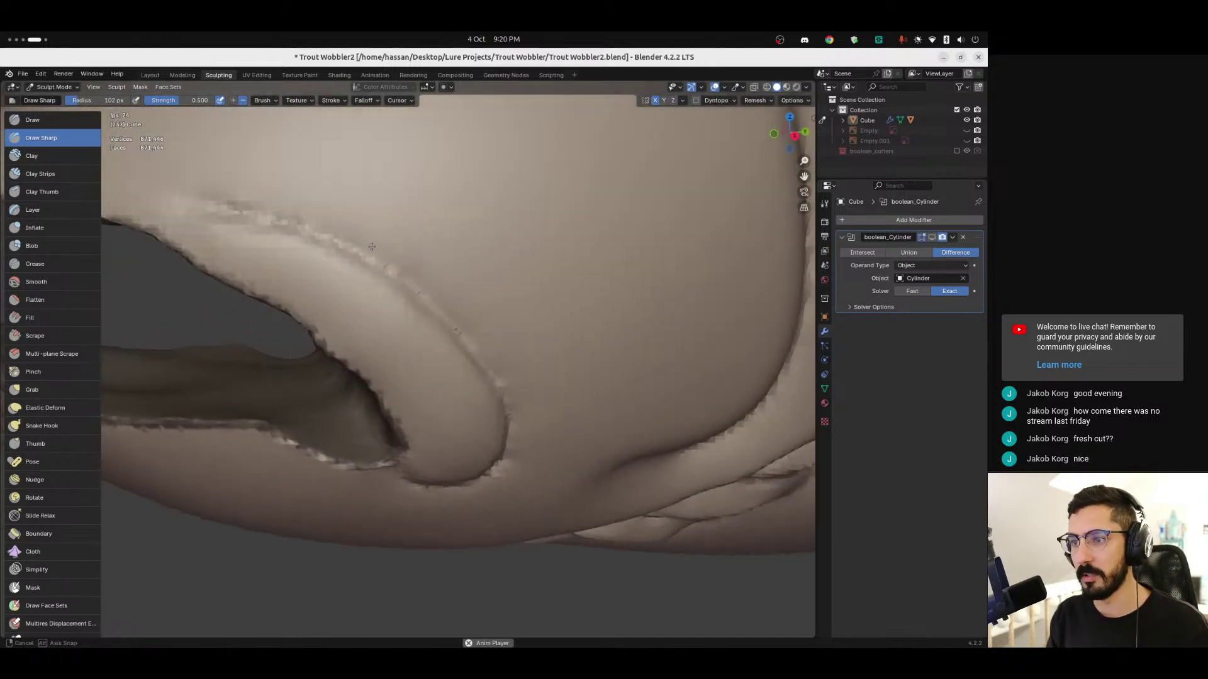
Step: Set the Draw Sharp radius to 66 px and refine the groove around the jaw plate behind the mouth
scroll(327, 279, down, 1)
scroll(328, 278, up, 5)
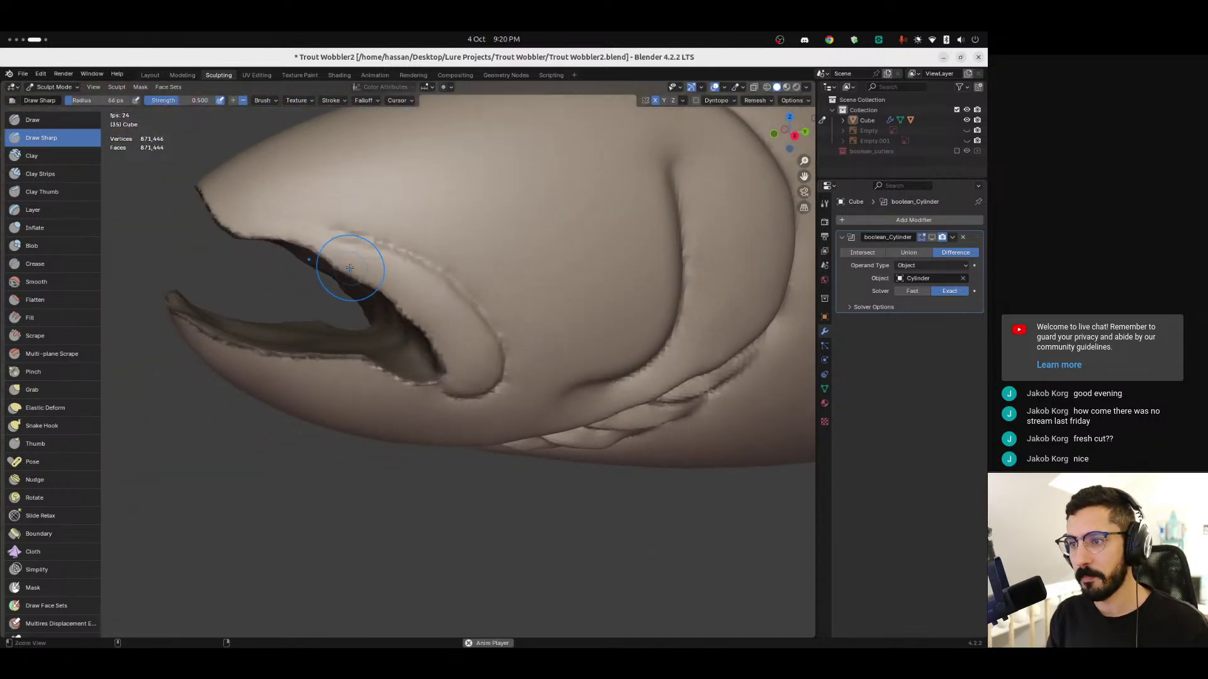
middle_drag(278, 175, 388, 233)
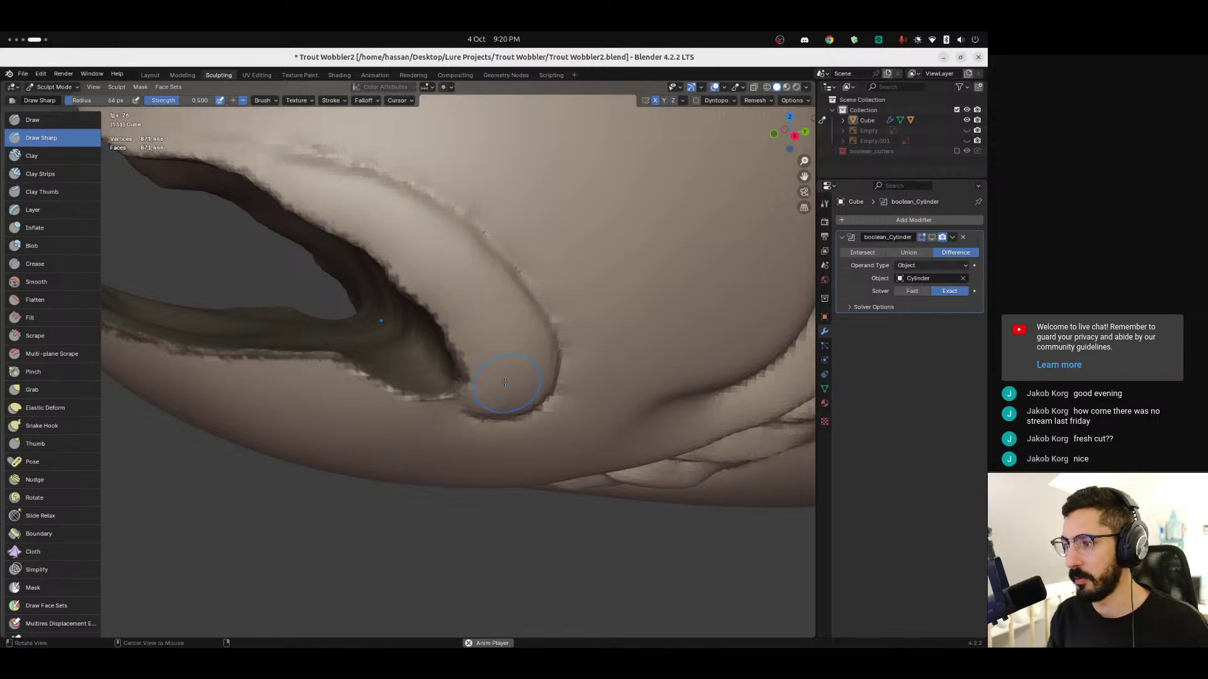
middle_drag(506, 383, 494, 397)
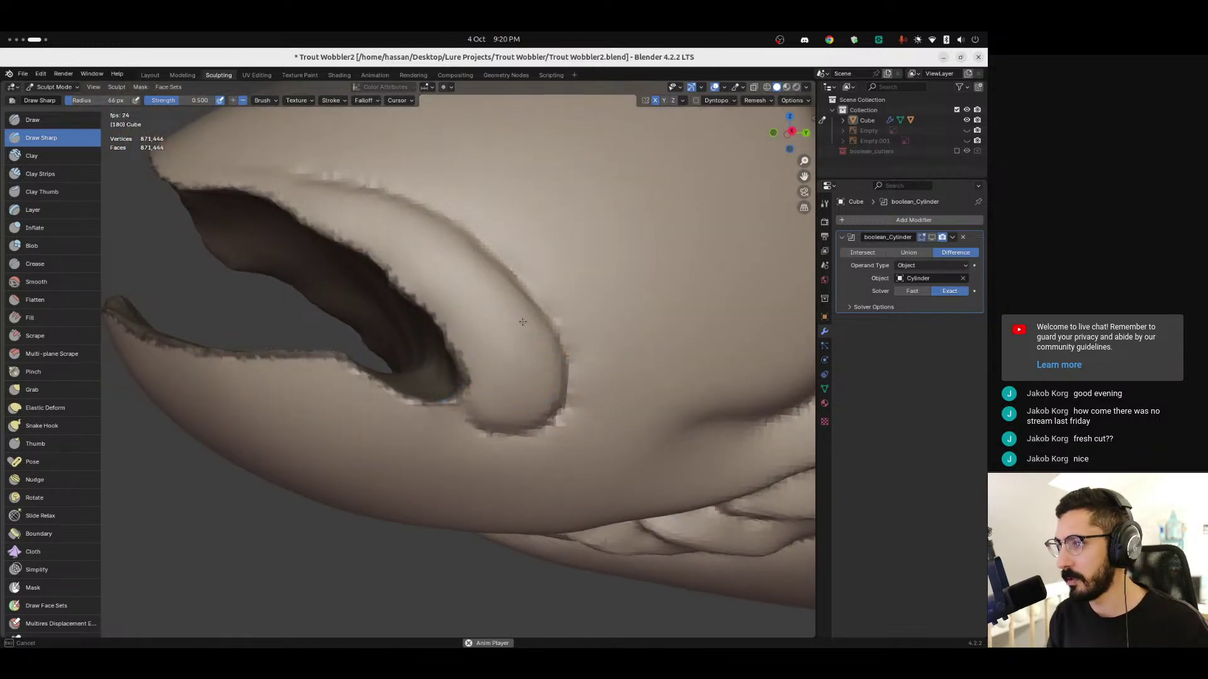
middle_drag(497, 321, 369, 197)
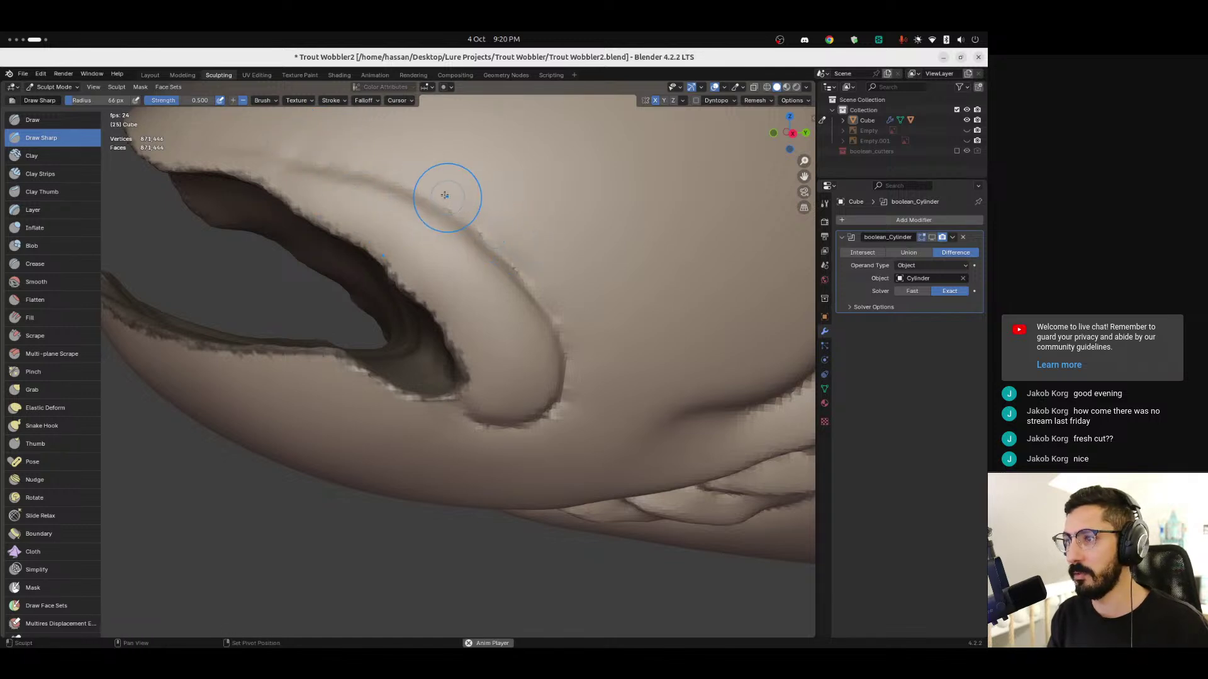
middle_drag(568, 325, 567, 291)
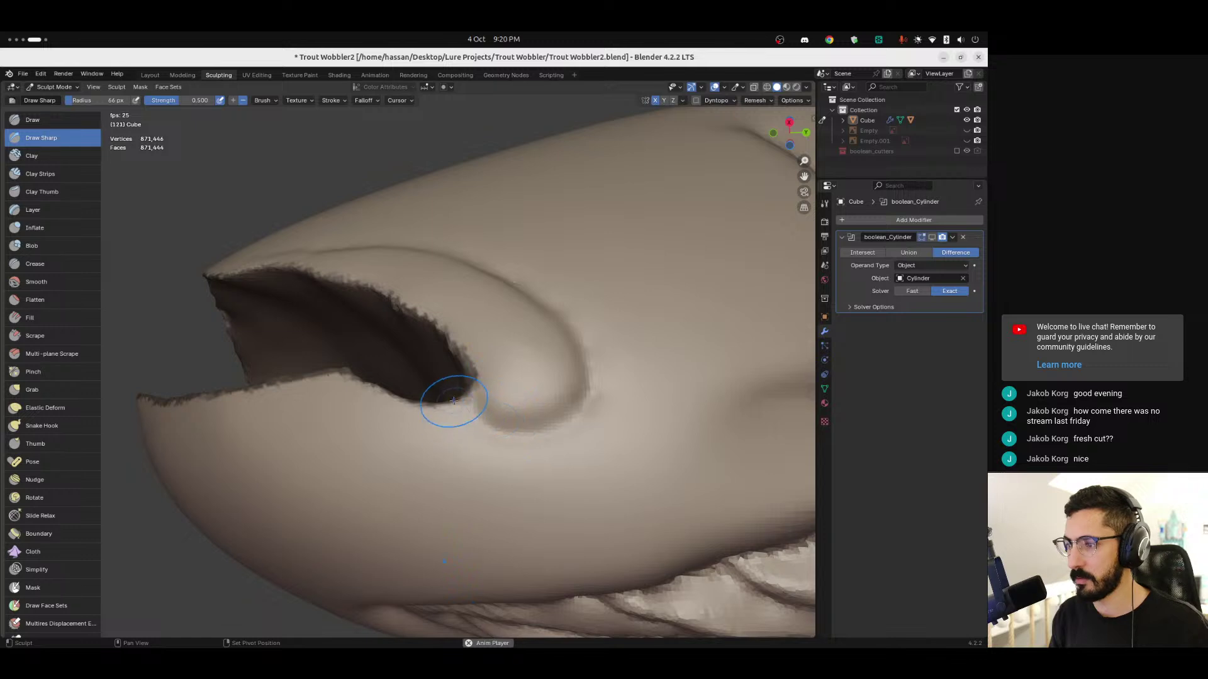
middle_drag(515, 431, 494, 409)
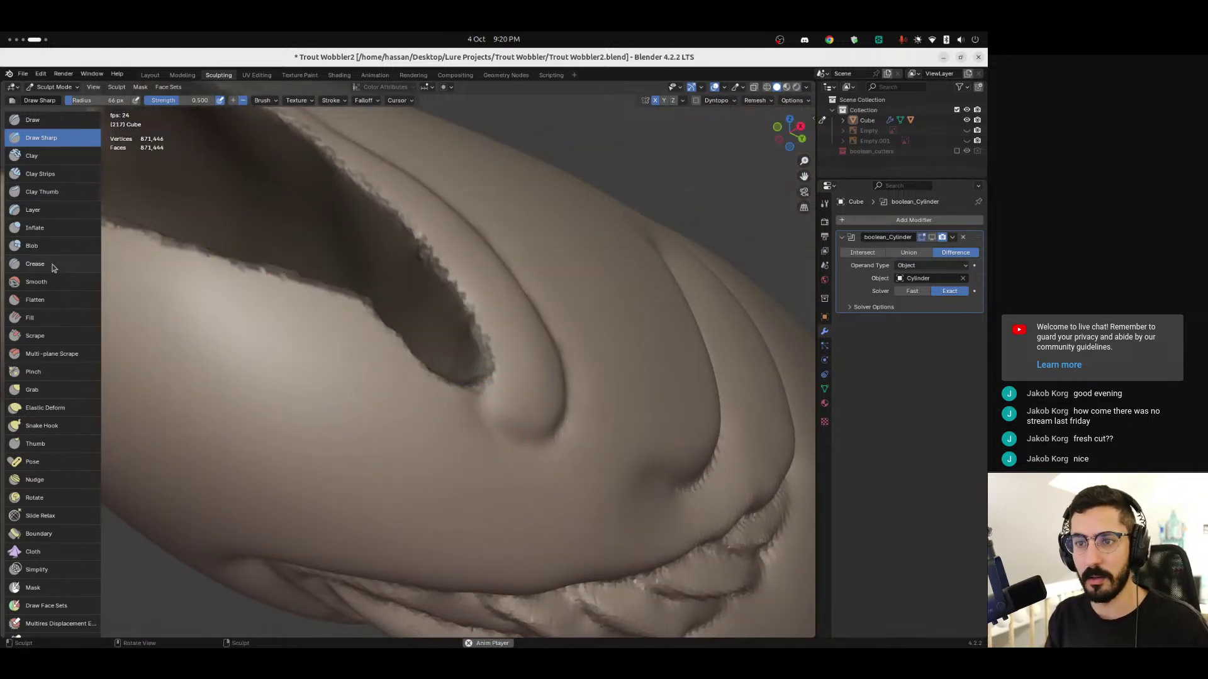
Step: Switch to the Crease brush and sharpen the groove around the lower and rear end of the jaw plate
click(74, 266)
mouse_move(494, 433)
middle_down()
mouse_move(464, 426)
mouse_move(493, 418)
mouse_move(472, 411)
middle_up()
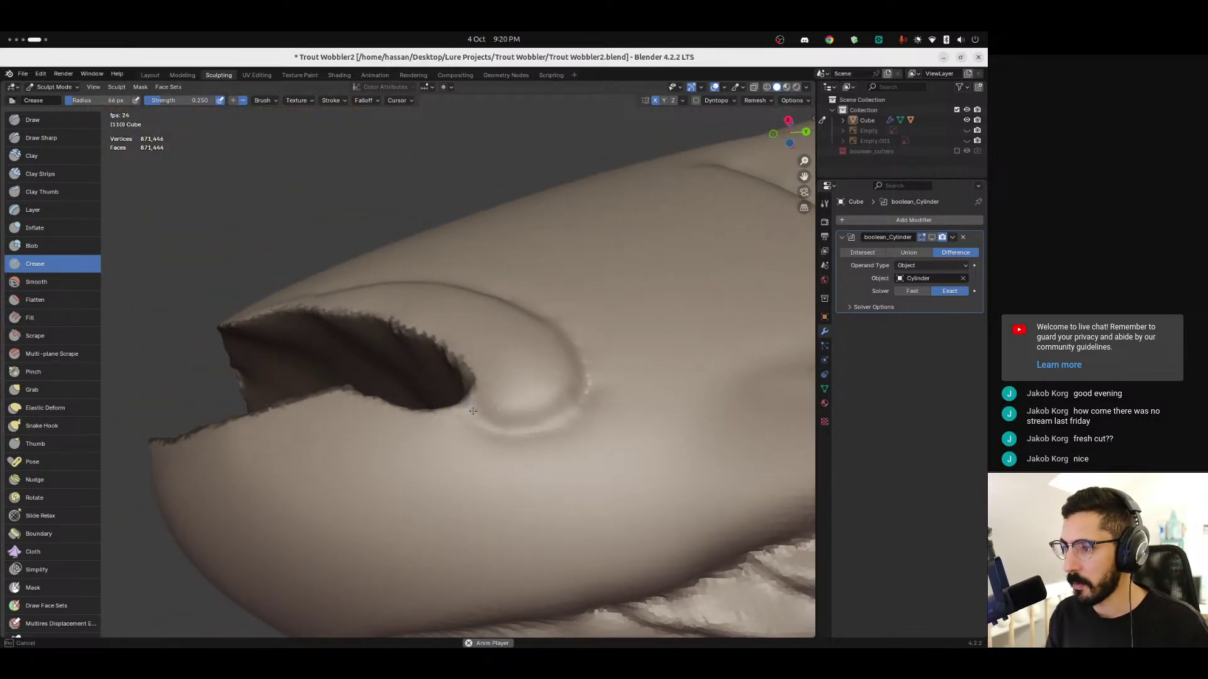
mouse_move(579, 372)
middle_down()
mouse_move(595, 376)
mouse_move(588, 366)
middle_up()
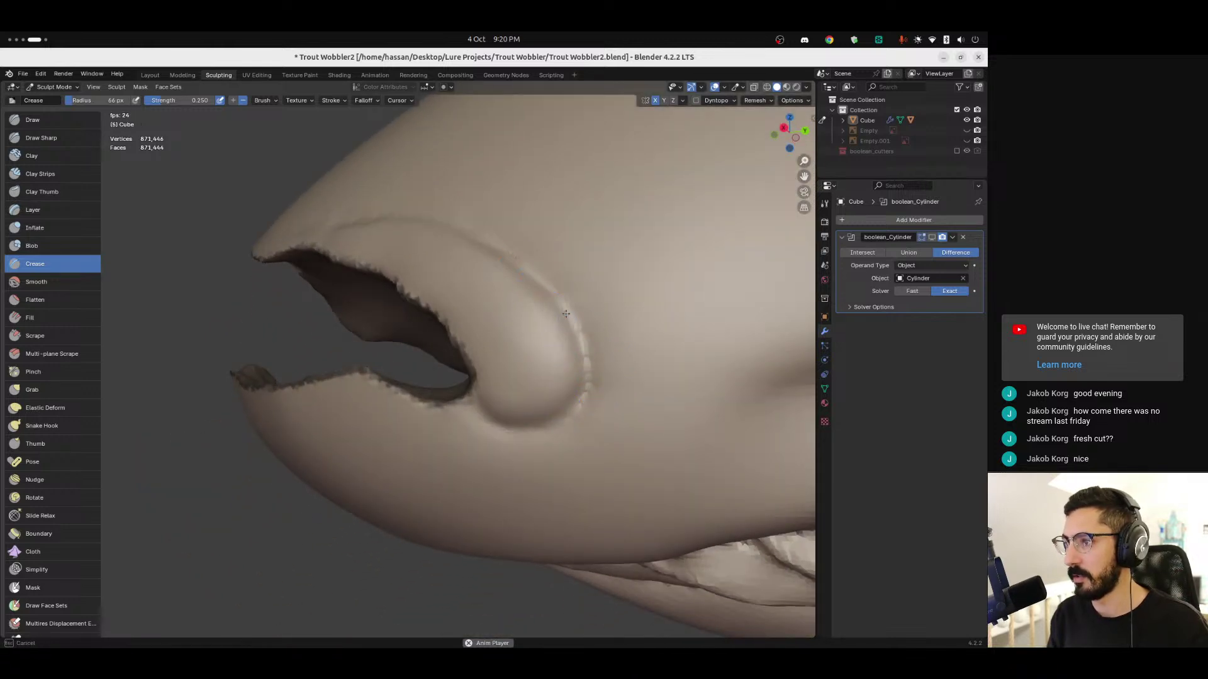
middle_drag(512, 296, 531, 308)
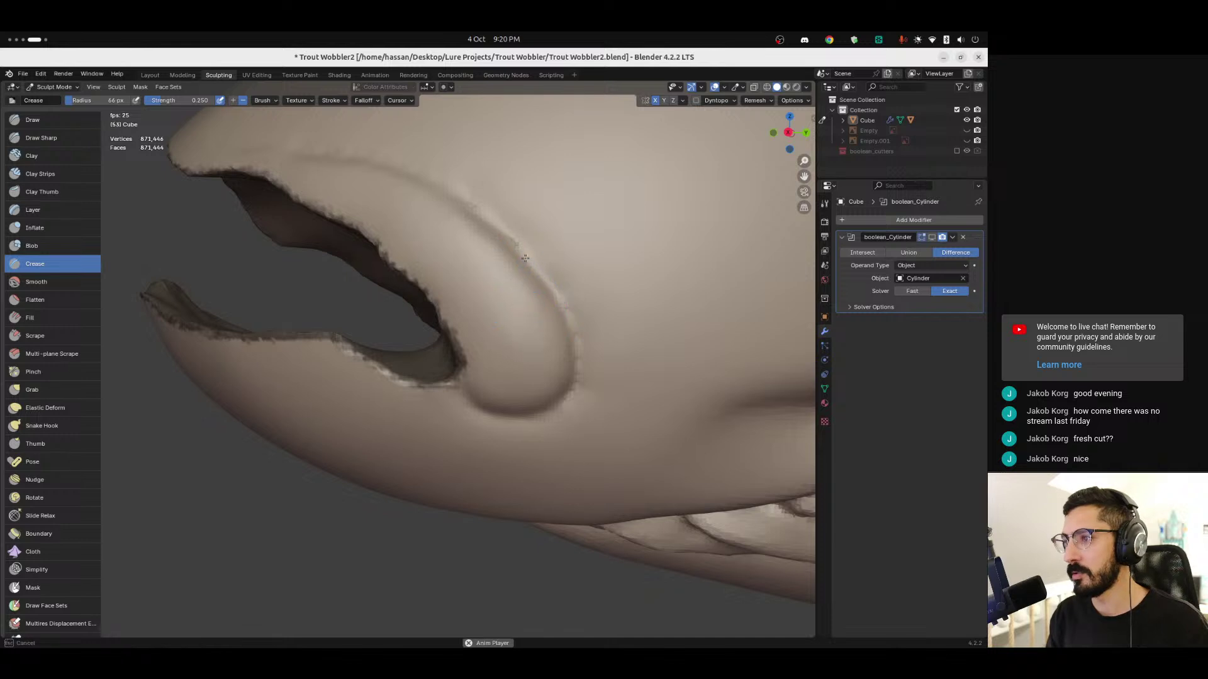
Step: Crease the upper edge of the jaw plate groove from the snout side back around its rounded rear end
middle_drag(397, 171, 471, 262)
mouse_move(472, 262)
mouse_down()
mouse_move(526, 296)
mouse_move(584, 308)
mouse_move(569, 302)
mouse_up()
drag(446, 268, 485, 261)
middle_drag(485, 261, 504, 210)
scroll(499, 258, up, 3)
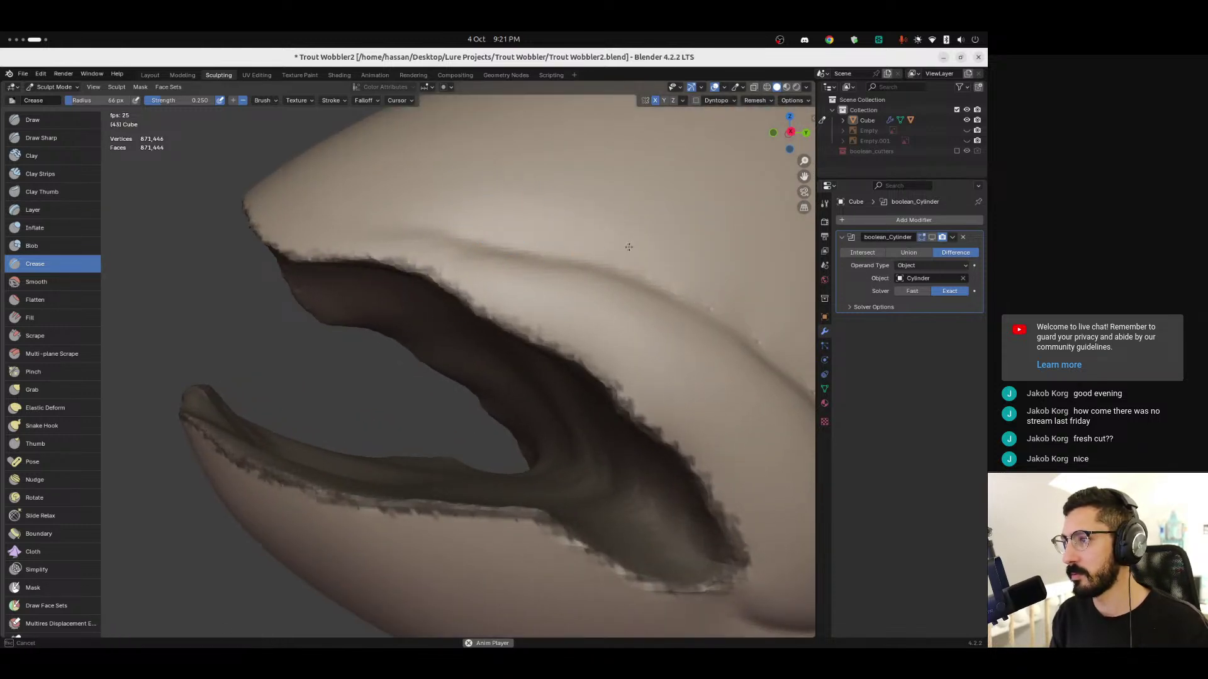
middle_drag(685, 262, 626, 251)
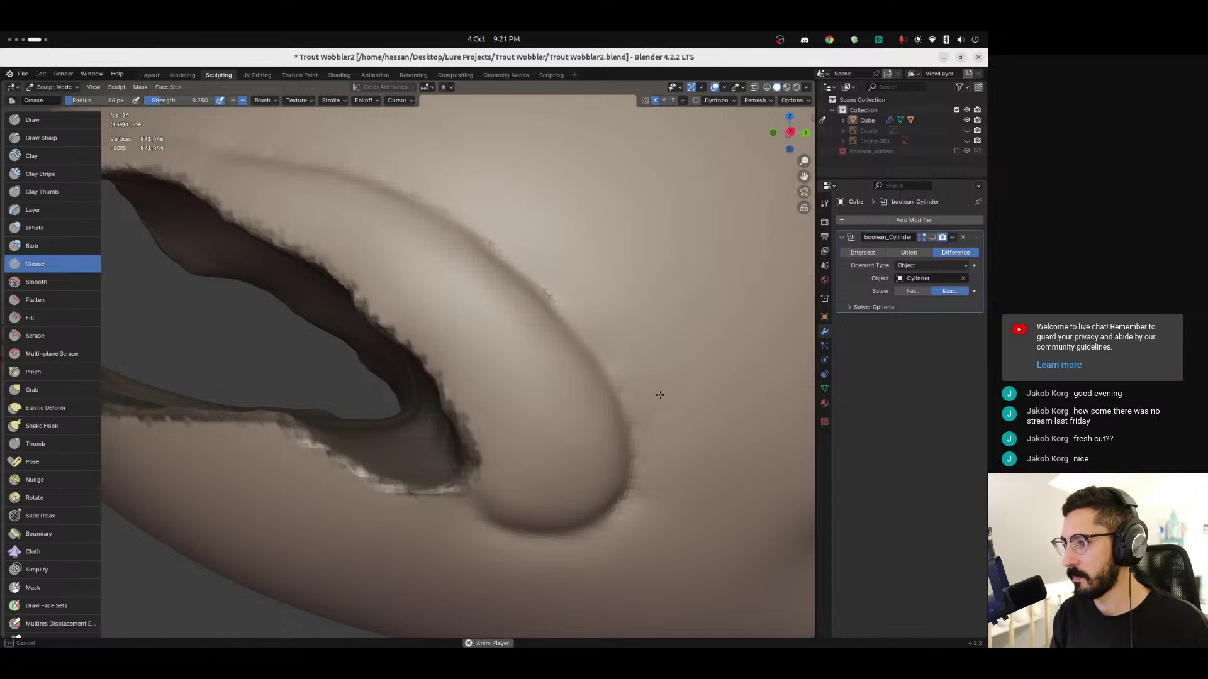
middle_drag(648, 519, 714, 405)
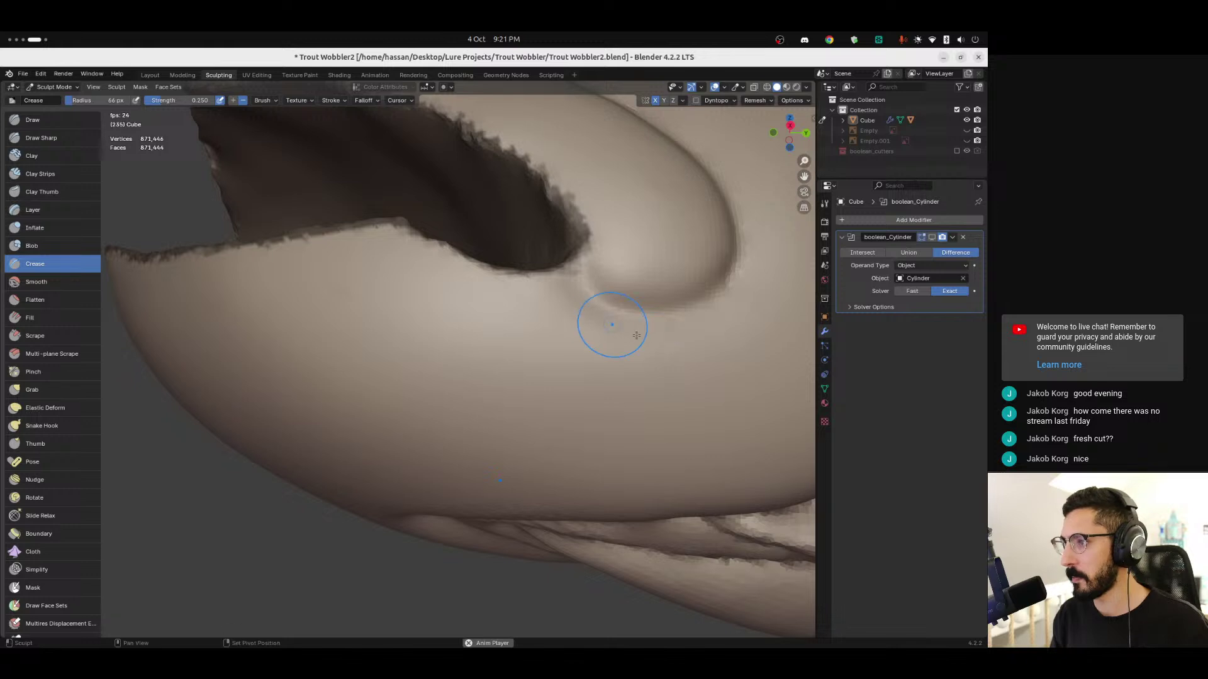
Step: Crease the curved inner groove on the gill cover from its upper end down around the lower bend
scroll(566, 325, down, 5)
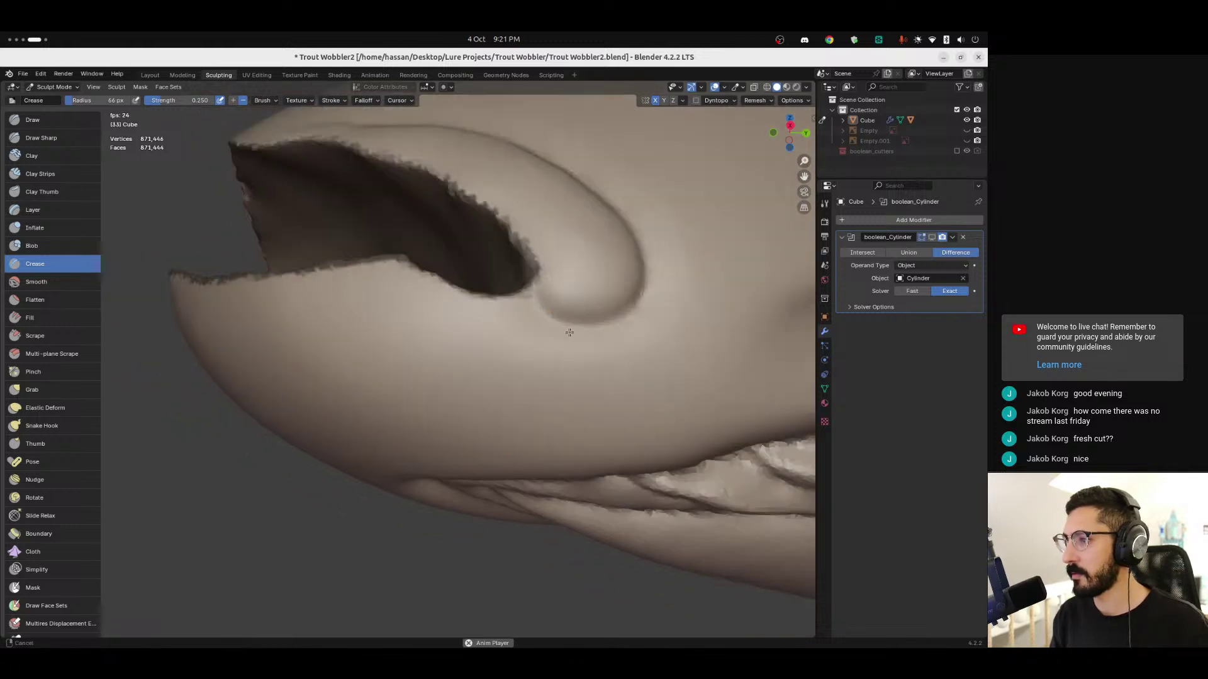
middle_drag(548, 323, 486, 360)
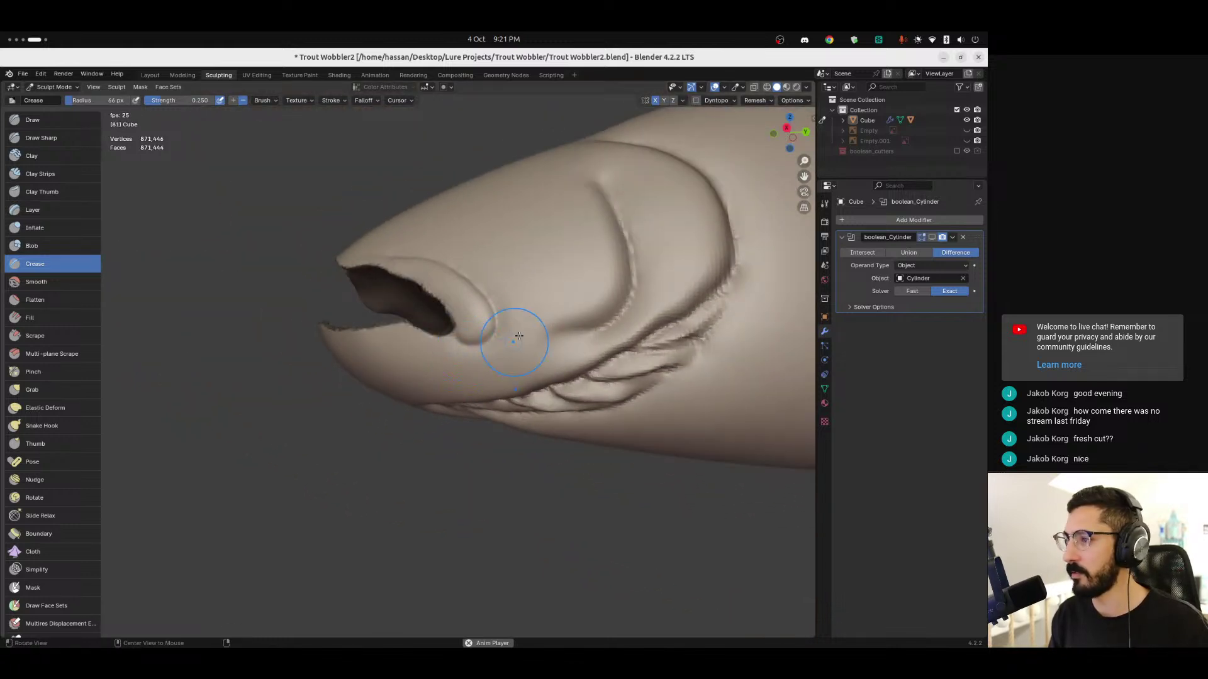
scroll(553, 302, up, 3)
mouse_move(551, 264)
shift+middle_down()
mouse_move(568, 257)
mouse_move(539, 262)
shift+middle_up()
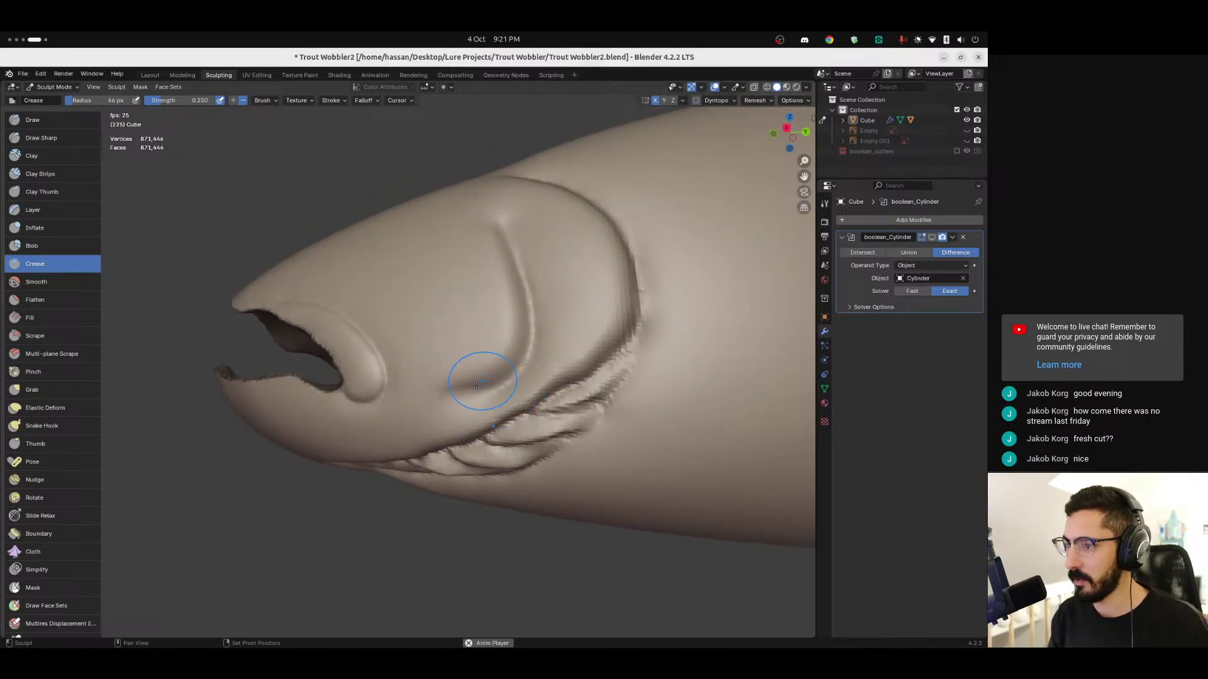
shift+middle_drag(590, 284, 599, 297)
mouse_move(553, 383)
middle_down()
mouse_move(553, 369)
mouse_move(534, 378)
mouse_move(504, 284)
middle_up()
alt+drag(505, 283, 458, 221)
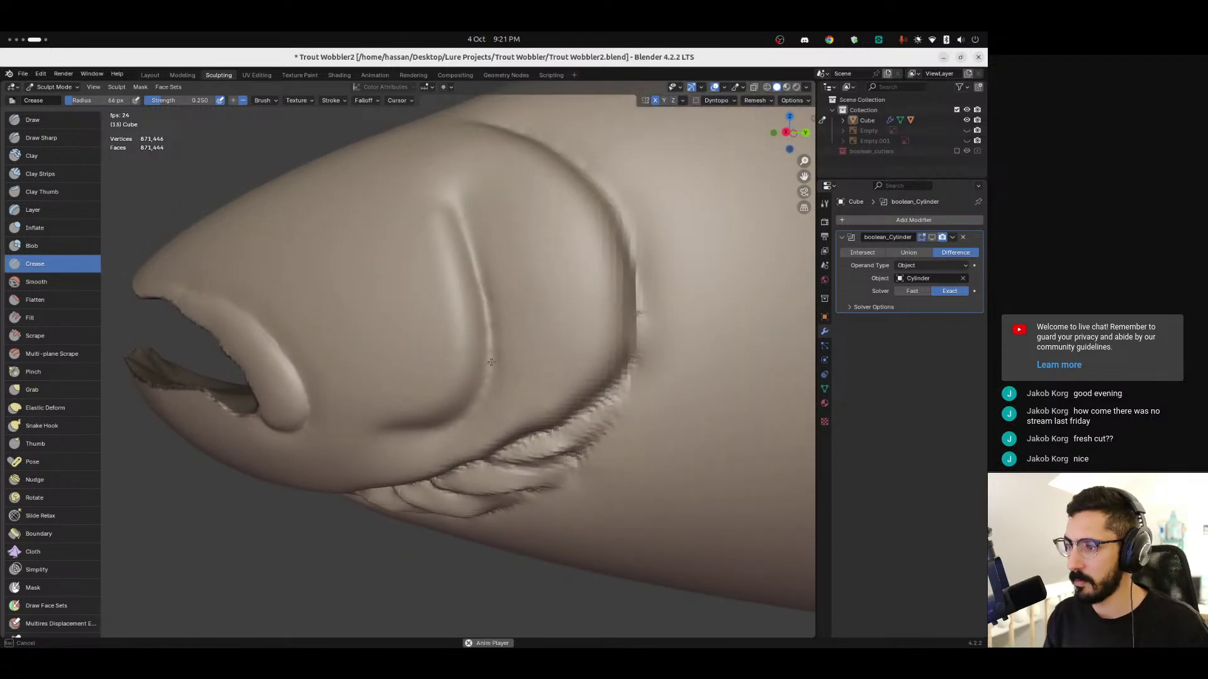
middle_drag(400, 428, 391, 426)
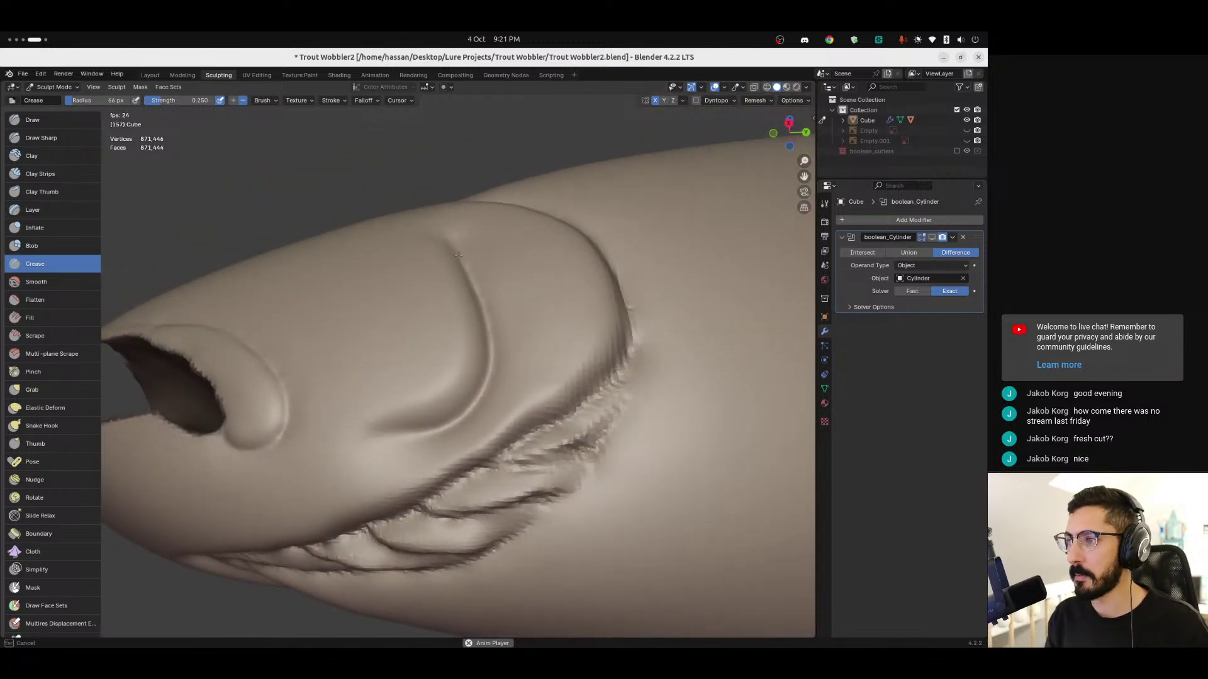
Step: Set the Crease radius to 37 px and sharpen the inner gill cover groove along its rear and lower edge
mouse_move(471, 271)
middle_down()
mouse_move(520, 270)
mouse_move(552, 247)
middle_up()
scroll(552, 248, up, 2)
key(f)
click(530, 232)
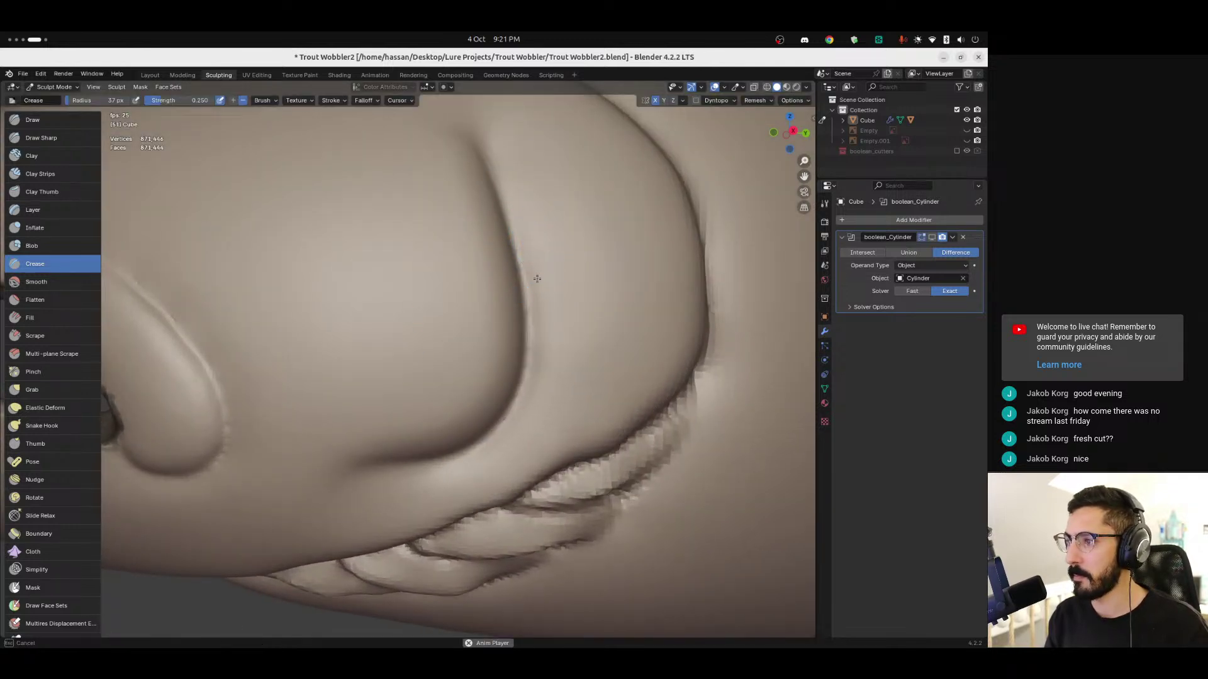
mouse_move(542, 391)
middle_down()
mouse_move(542, 365)
mouse_move(538, 382)
middle_up()
middle_drag(436, 476, 436, 476)
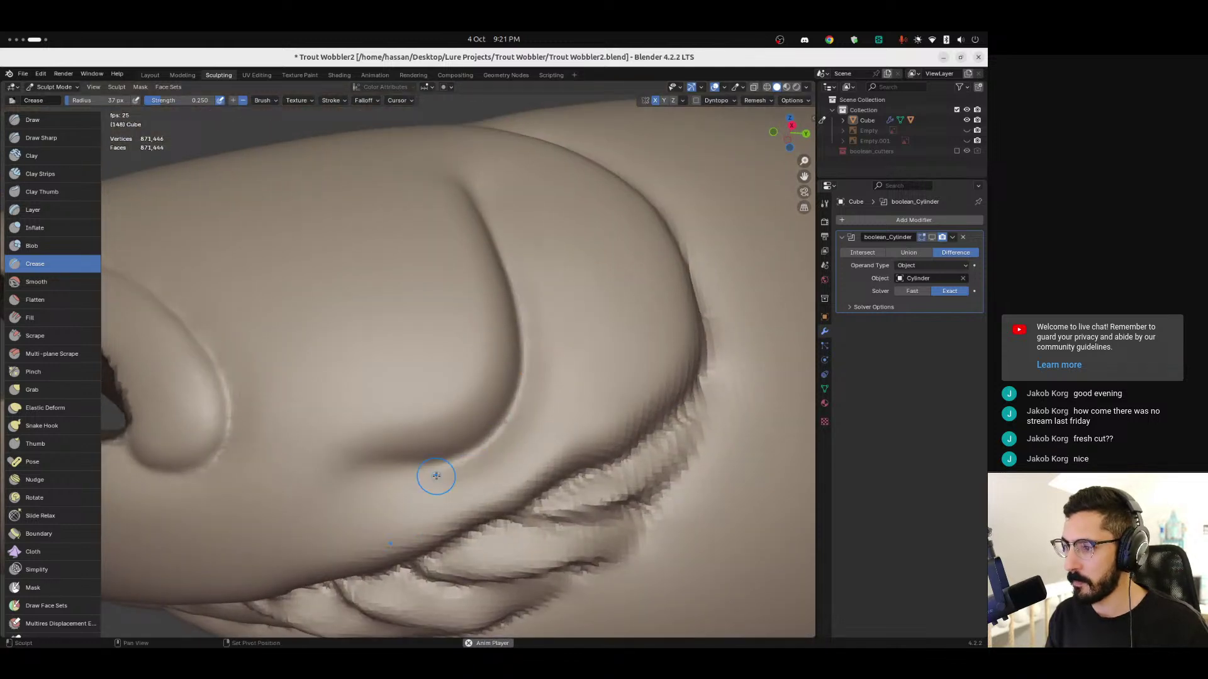
Step: Set the Crease radius to 53 px and refine the inner gill cover groove between its lower bend and upper end
key(f)
click(556, 352)
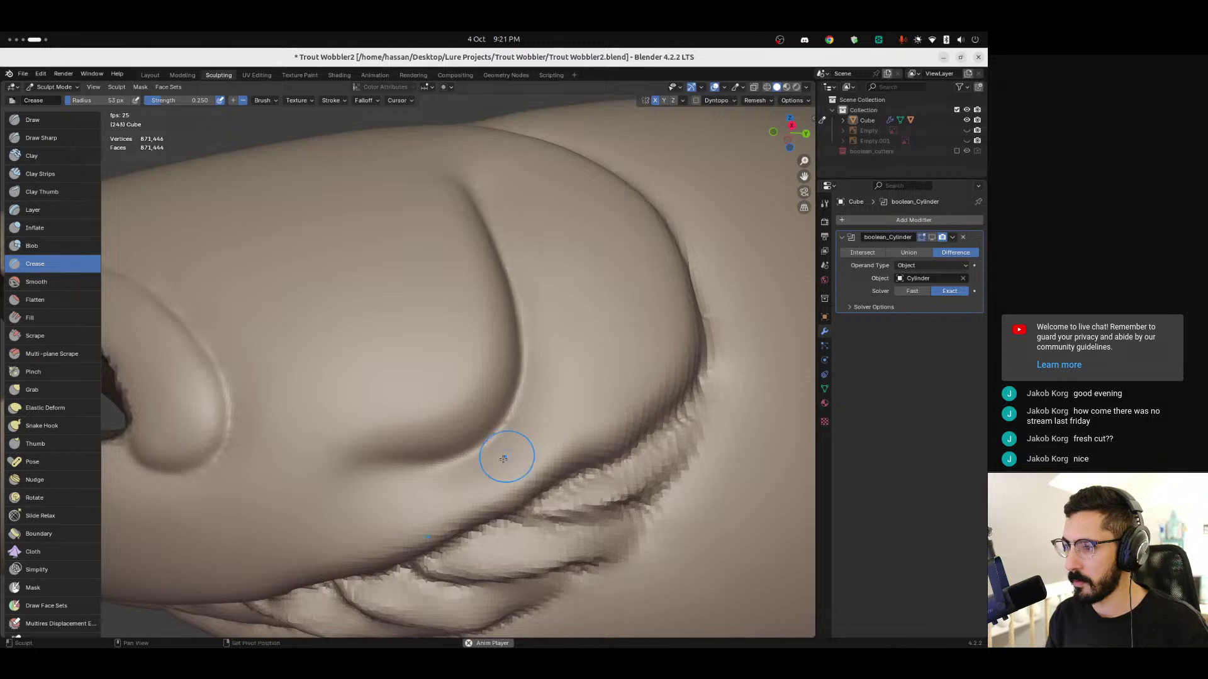
middle_drag(536, 432, 582, 391)
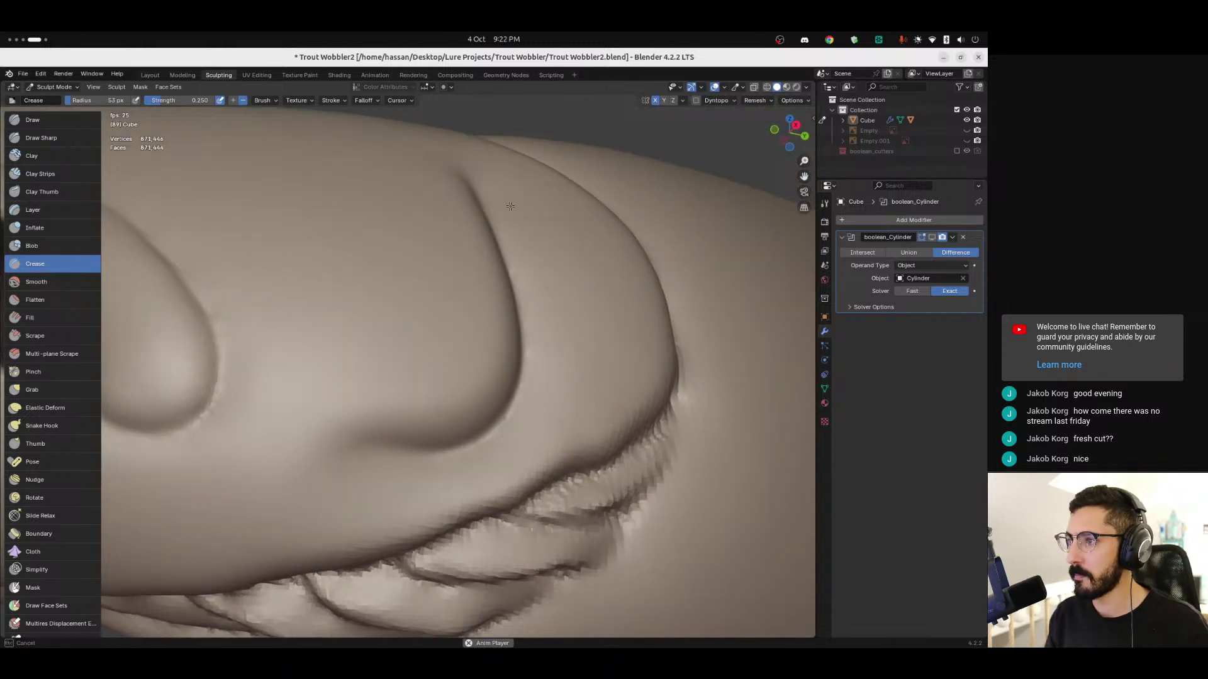
mouse_move(565, 288)
ctrl+middle_down()
mouse_move(495, 401)
mouse_move(490, 452)
mouse_move(474, 306)
mouse_move(426, 484)
mouse_move(418, 466)
mouse_move(438, 434)
mouse_move(425, 449)
mouse_move(387, 294)
ctrl+middle_up()
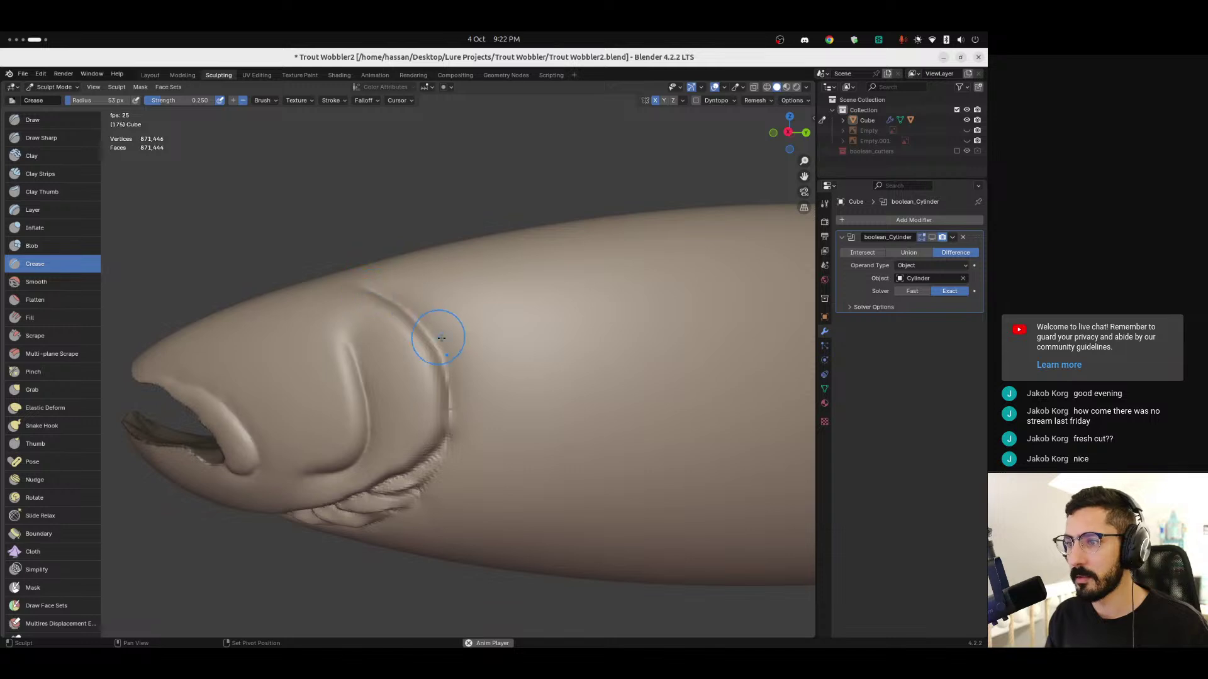
Step: Smooth the jagged gill membrane folds beneath the gill cover along the underside of the head
middle_drag(456, 475, 559, 284)
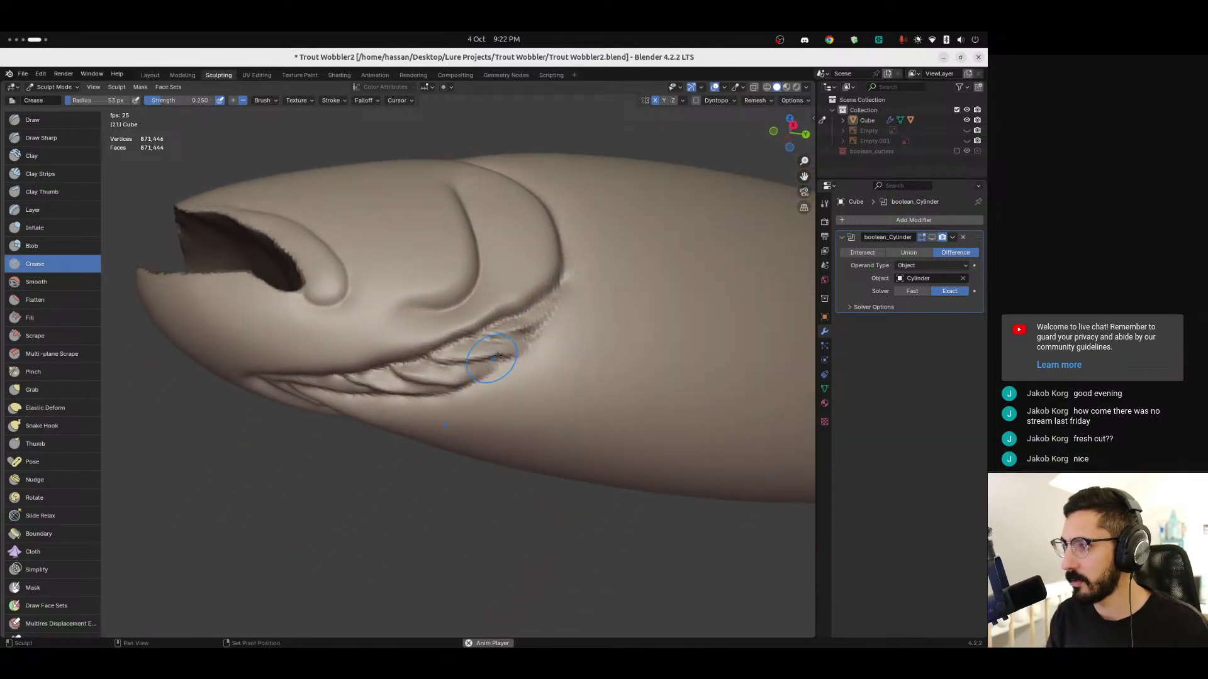
middle_drag(438, 414, 526, 335)
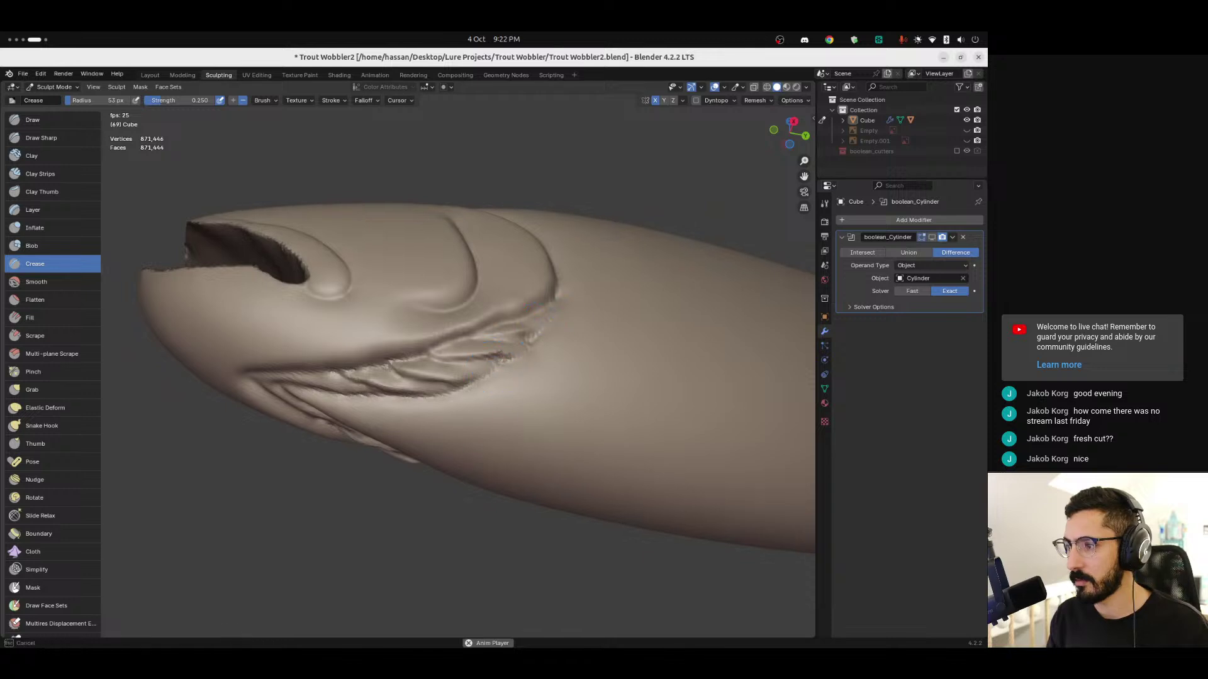
middle_drag(457, 399, 463, 381)
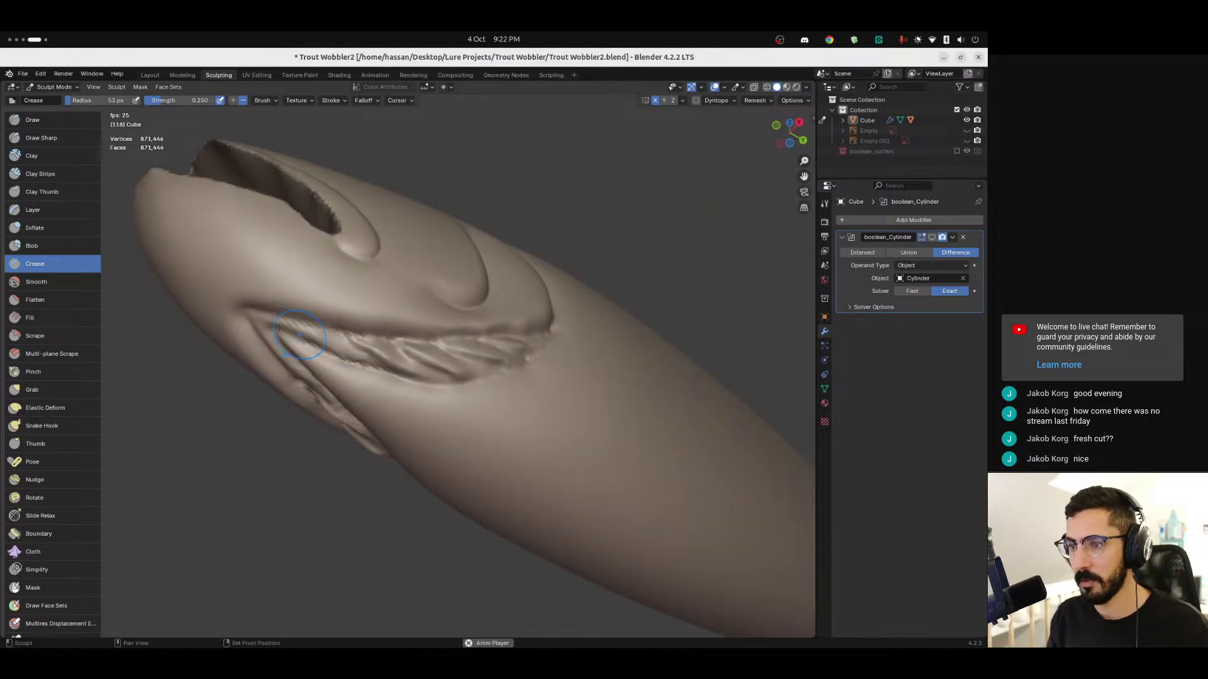
mouse_move(488, 398)
middle_down()
mouse_move(388, 403)
mouse_move(307, 338)
middle_up()
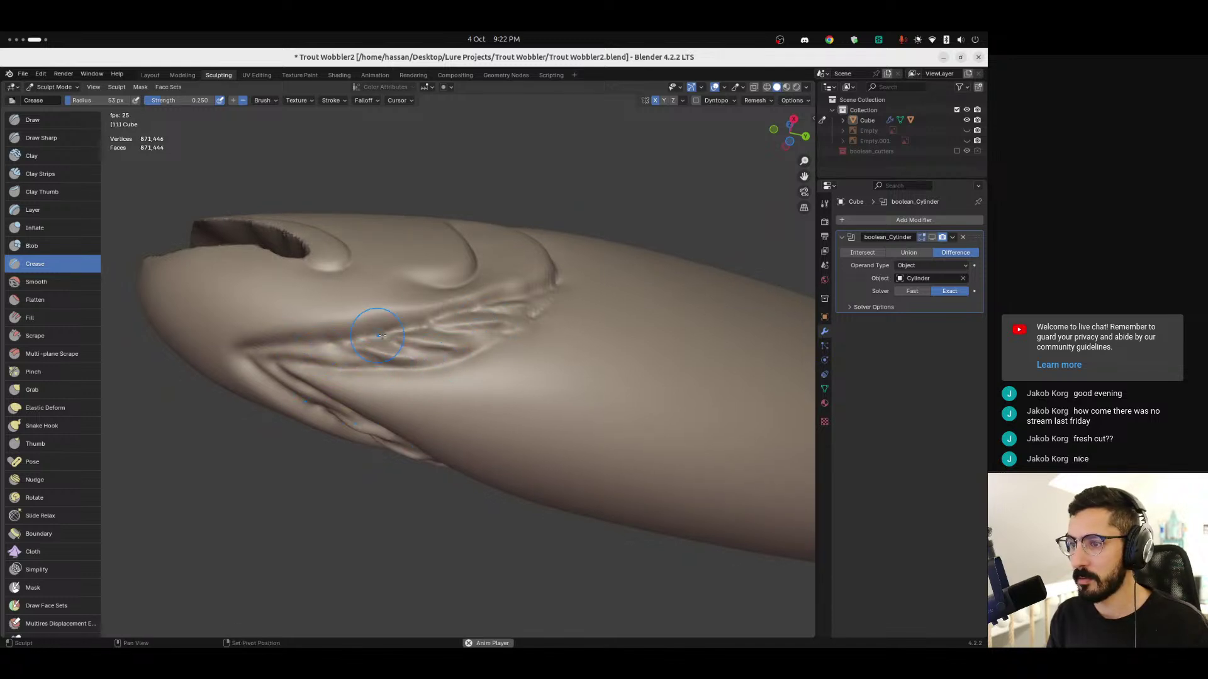
mouse_move(472, 333)
middle_down()
mouse_move(566, 260)
mouse_move(512, 304)
mouse_move(446, 323)
mouse_move(516, 227)
middle_up()
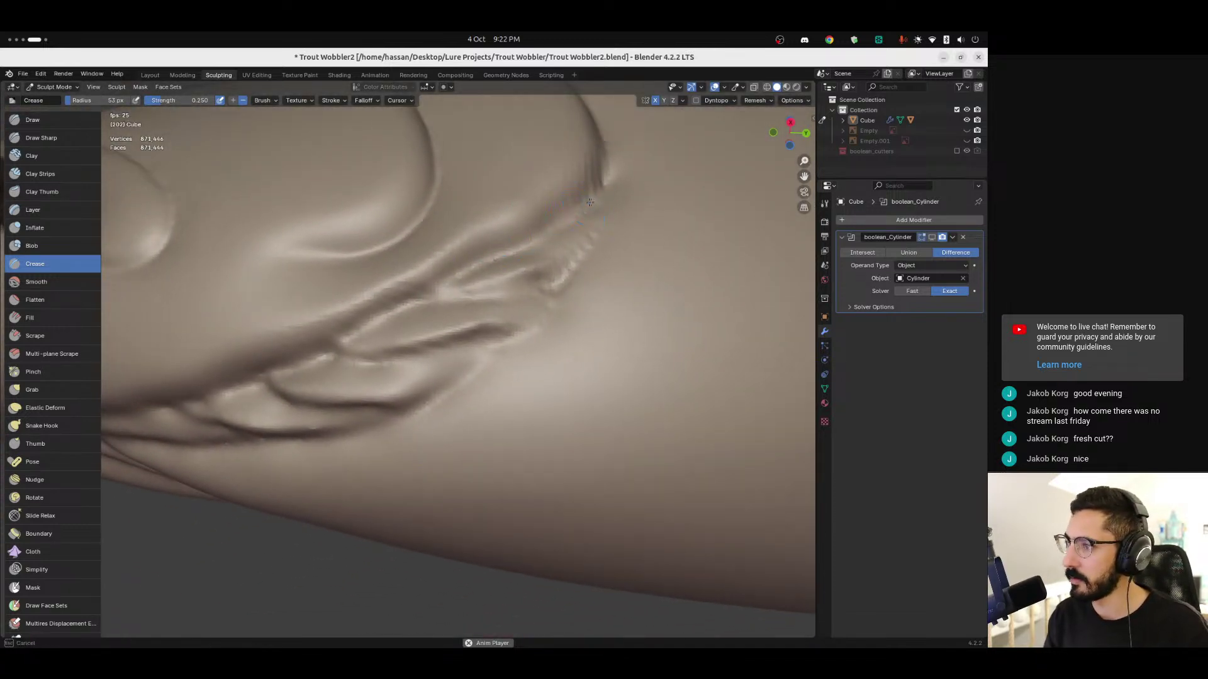
Step: Crease the edges of the uppermost membrane fold just below the rear of the gill cover
drag(445, 281, 514, 250)
drag(604, 236, 591, 251)
drag(460, 295, 440, 295)
drag(533, 291, 497, 322)
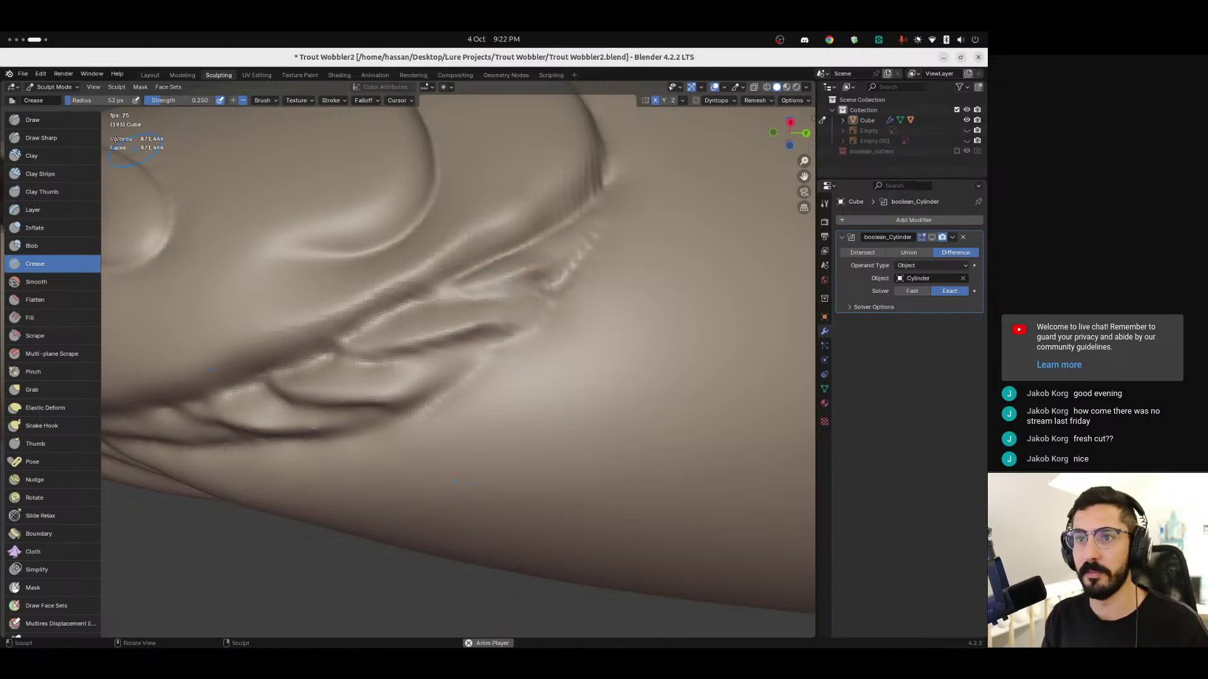
Step: Switch to the Draw Sharp brush and carve the groove along the lower edge of the uppermost membrane fold
click(43, 138)
drag(431, 296, 443, 298)
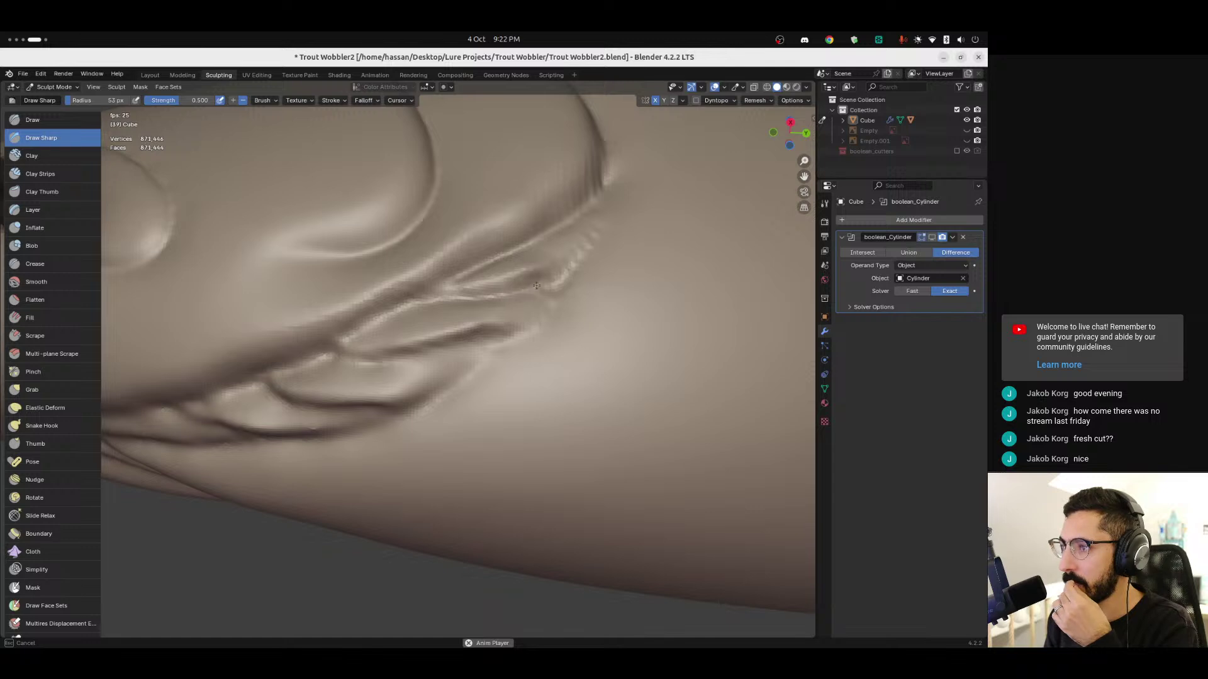
drag(547, 283, 579, 281)
mouse_move(539, 332)
middle_down()
mouse_move(573, 311)
mouse_move(542, 353)
mouse_move(583, 302)
middle_up()
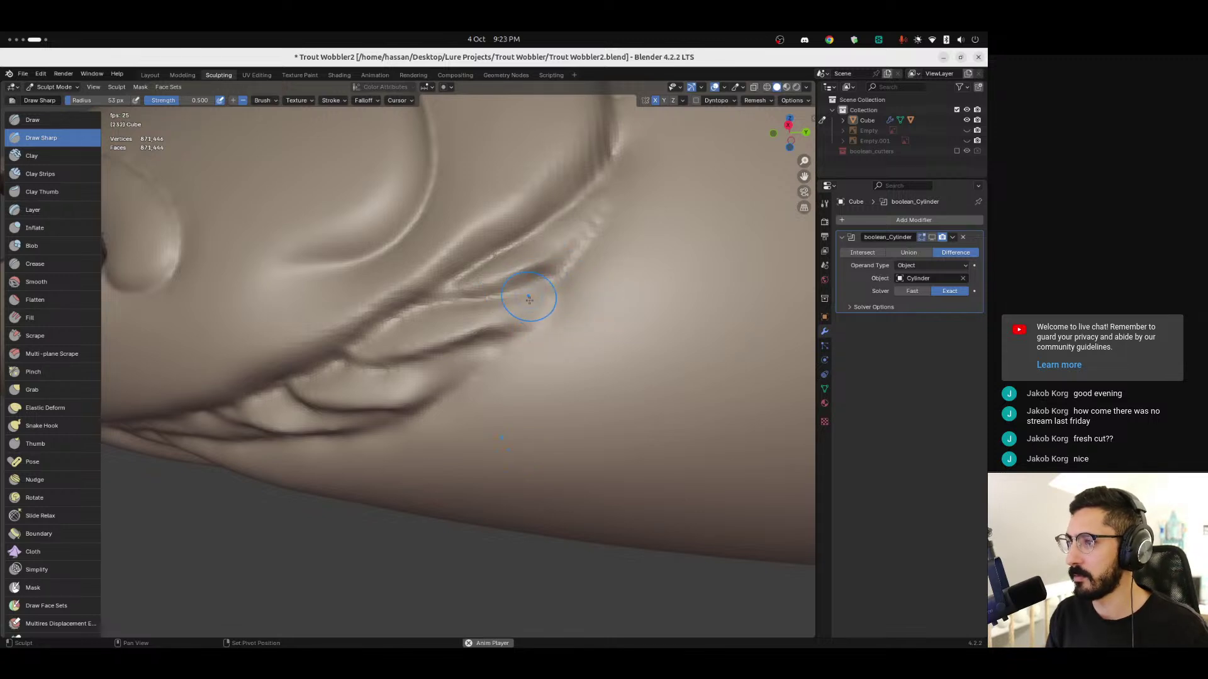
middle_drag(536, 315, 516, 268)
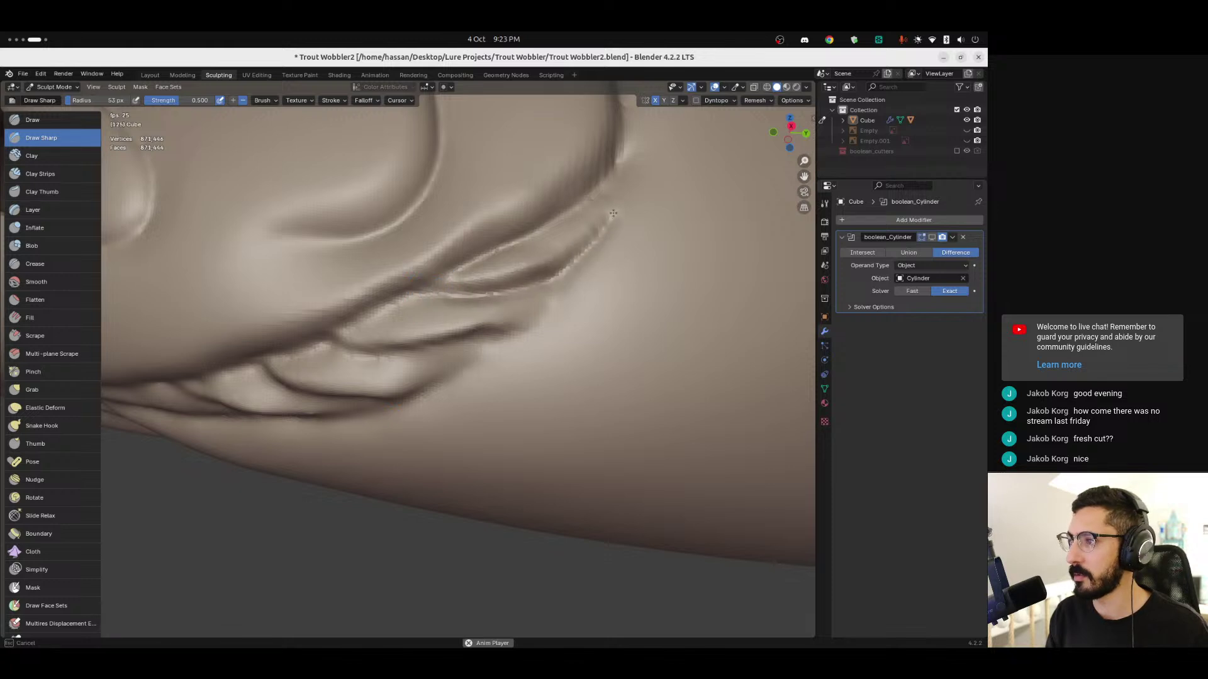
mouse_move(630, 237)
middle_down()
mouse_move(603, 232)
mouse_move(625, 215)
middle_up()
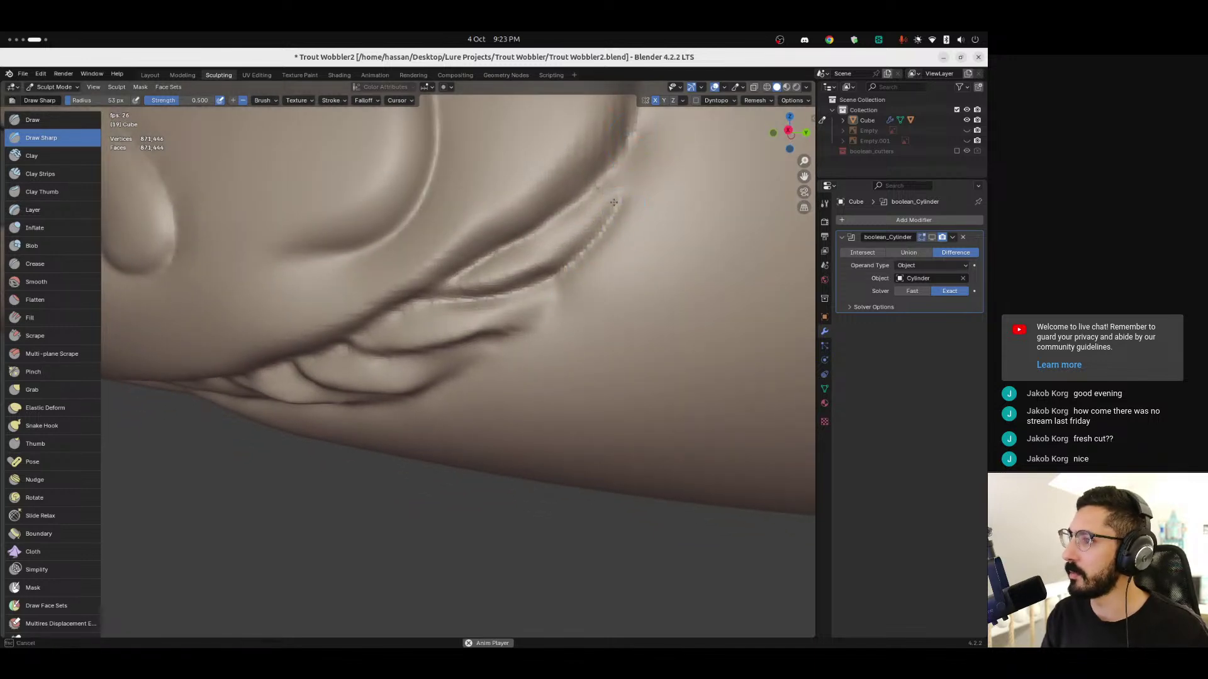
Step: Rework the rear tip of the uppermost membrane fold and recarve the groove along its lower edge to the front
mouse_move(626, 202)
ctrl+mouse_down()
mouse_move(606, 237)
mouse_move(613, 264)
ctrl+mouse_up()
middle_drag(612, 264, 598, 251)
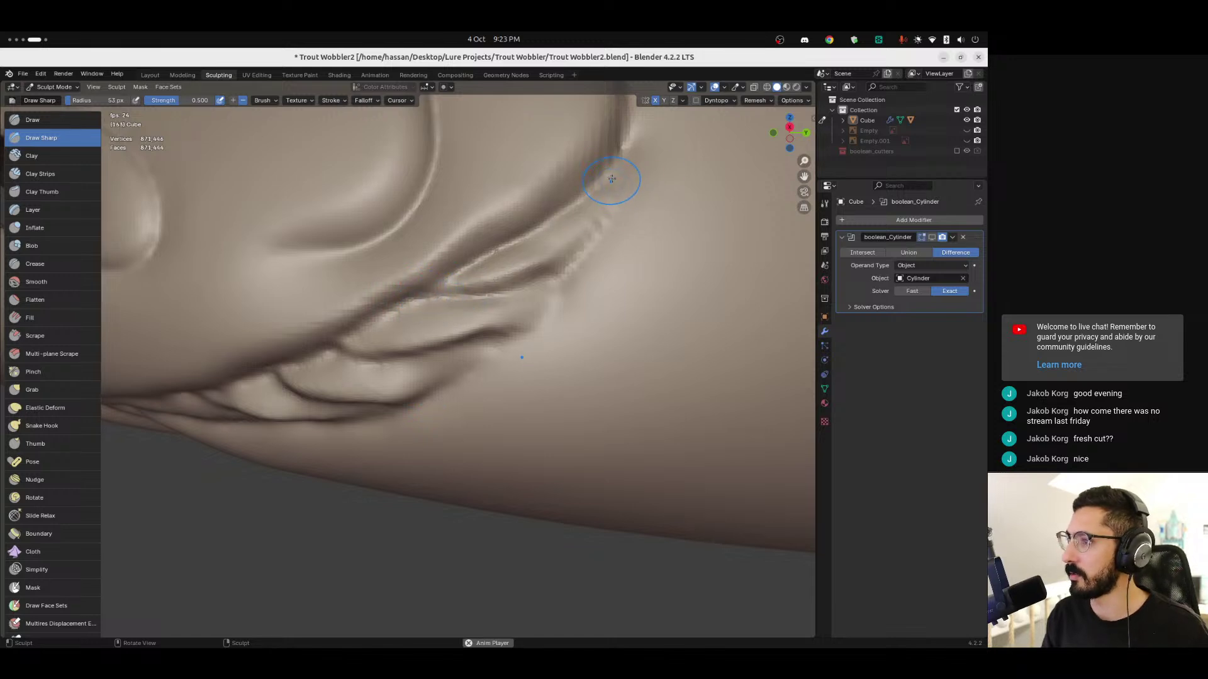
drag(611, 171, 611, 172)
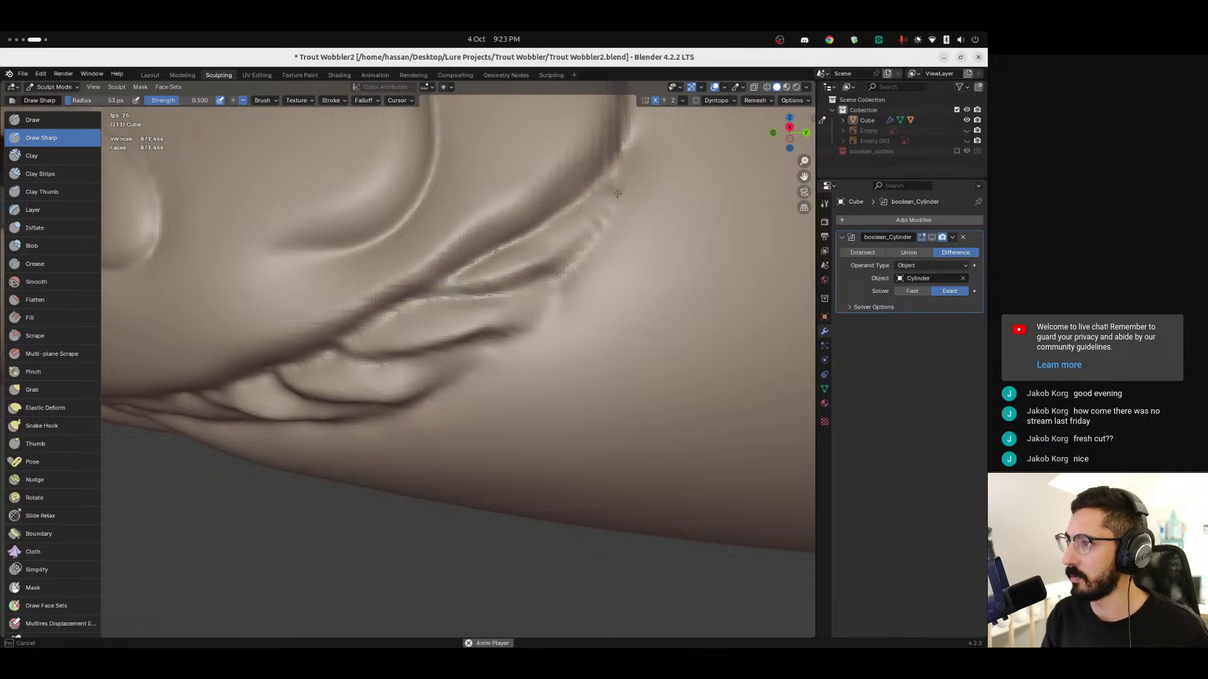
drag(591, 247, 475, 293)
drag(631, 173, 614, 170)
mouse_move(617, 216)
mouse_down()
mouse_move(543, 276)
mouse_move(440, 299)
mouse_up()
Step: Set the Draw Sharp radius to 20 px and trace the lower and rear outline of the uppermost membrane fold
mouse_move(464, 310)
middle_down()
mouse_move(441, 302)
mouse_move(464, 301)
mouse_move(453, 293)
middle_up()
key(f)
click(444, 283)
mouse_move(445, 283)
mouse_down()
mouse_move(502, 290)
mouse_move(539, 278)
mouse_up()
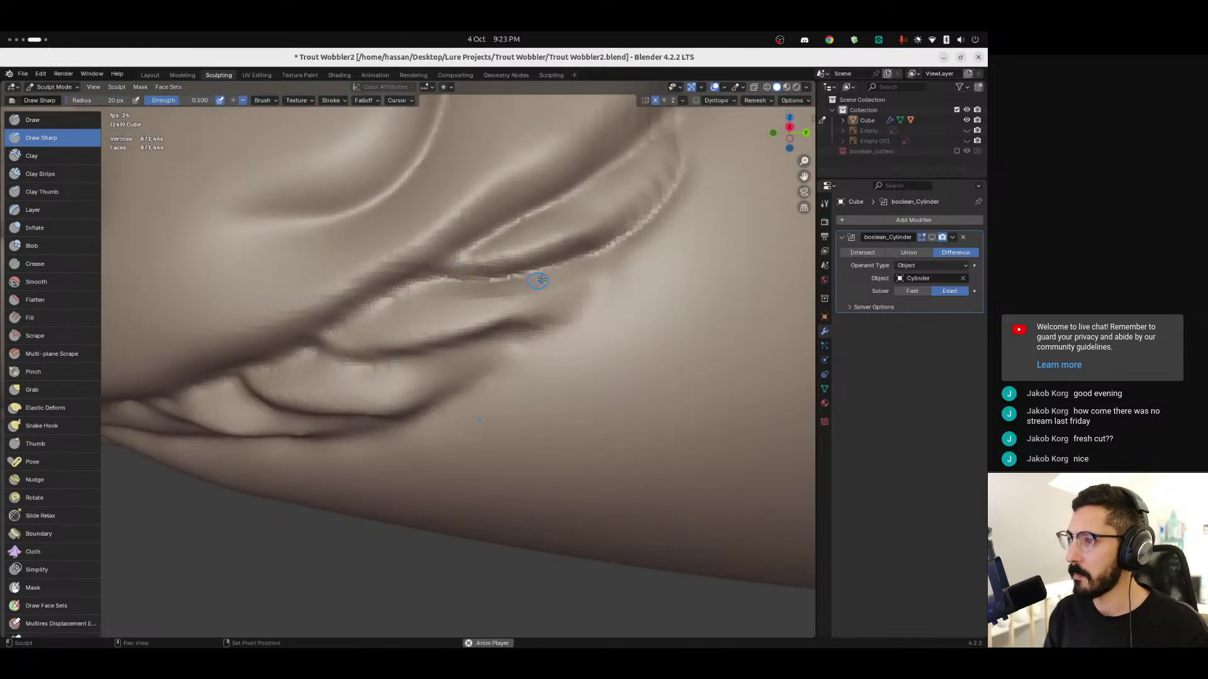
mouse_move(609, 255)
mouse_down()
mouse_move(678, 214)
mouse_move(692, 183)
mouse_up()
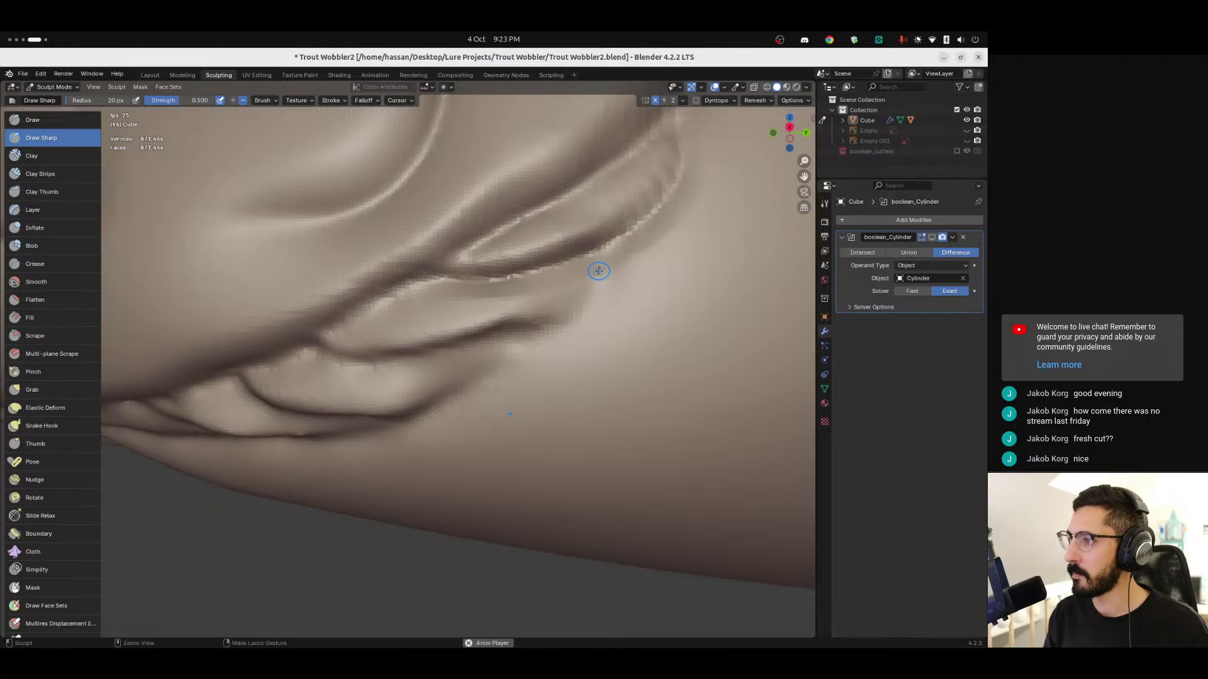
drag(694, 177, 639, 239)
drag(577, 272, 484, 296)
Step: Set the Draw Sharp radius to 35 px and clean up the surface bordering the uppermost fold's lower and rear edge
key(f)
click(452, 302)
middle_drag(448, 305, 455, 318)
shift+drag(432, 309, 446, 304)
drag(603, 275, 638, 255)
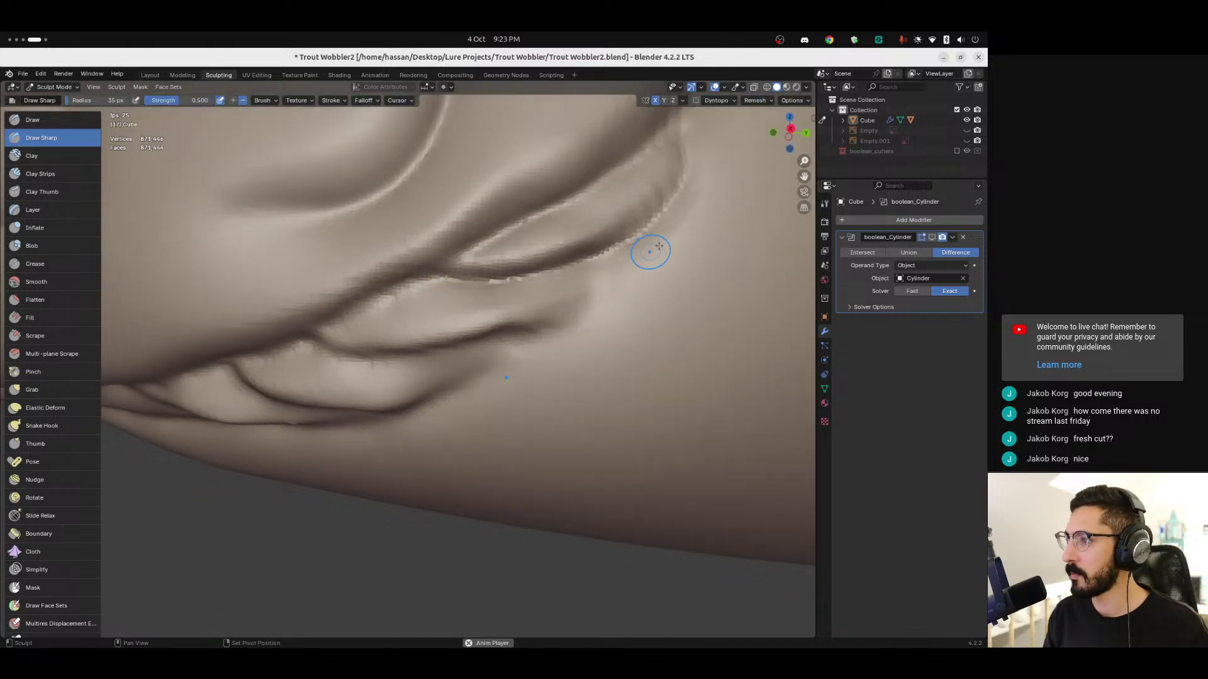
drag(708, 199, 685, 227)
drag(636, 260, 634, 262)
drag(695, 211, 692, 233)
Step: Set the Draw Sharp radius to 47 px and carve the groove along the lower edge of the second membrane fold
key(f)
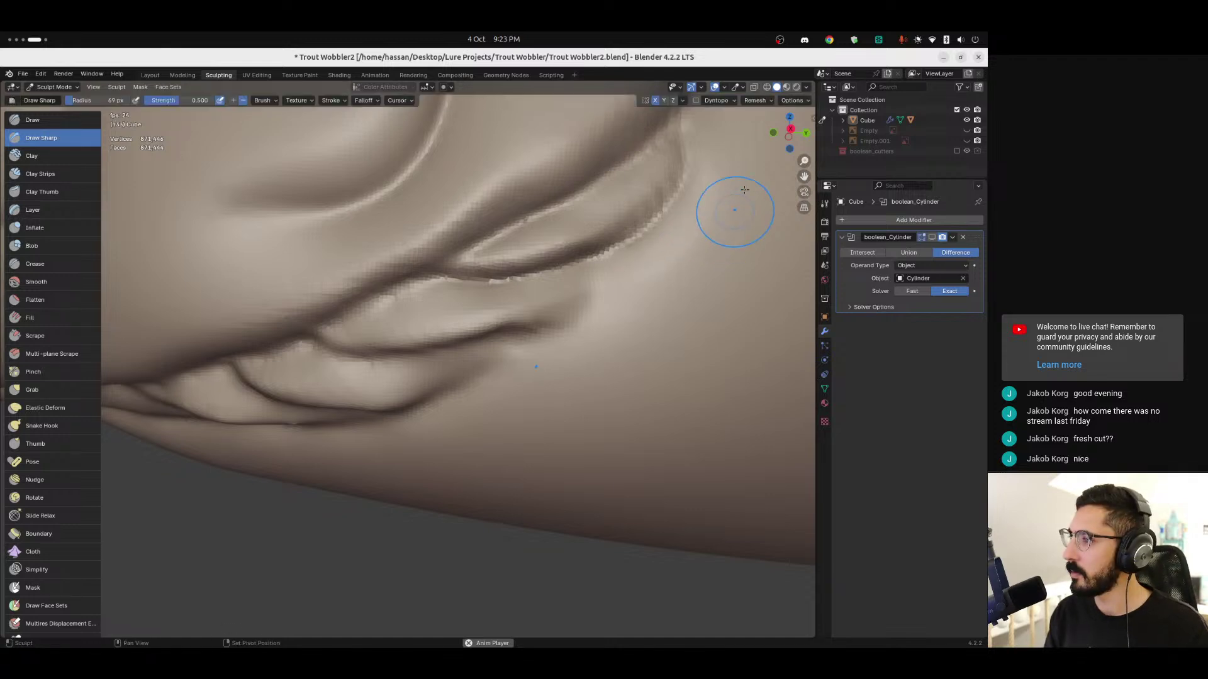
click(620, 288)
scroll(636, 269, down, 8)
middle_drag(593, 302, 471, 346)
scroll(436, 308, up, 4)
scroll(437, 308, up, 6)
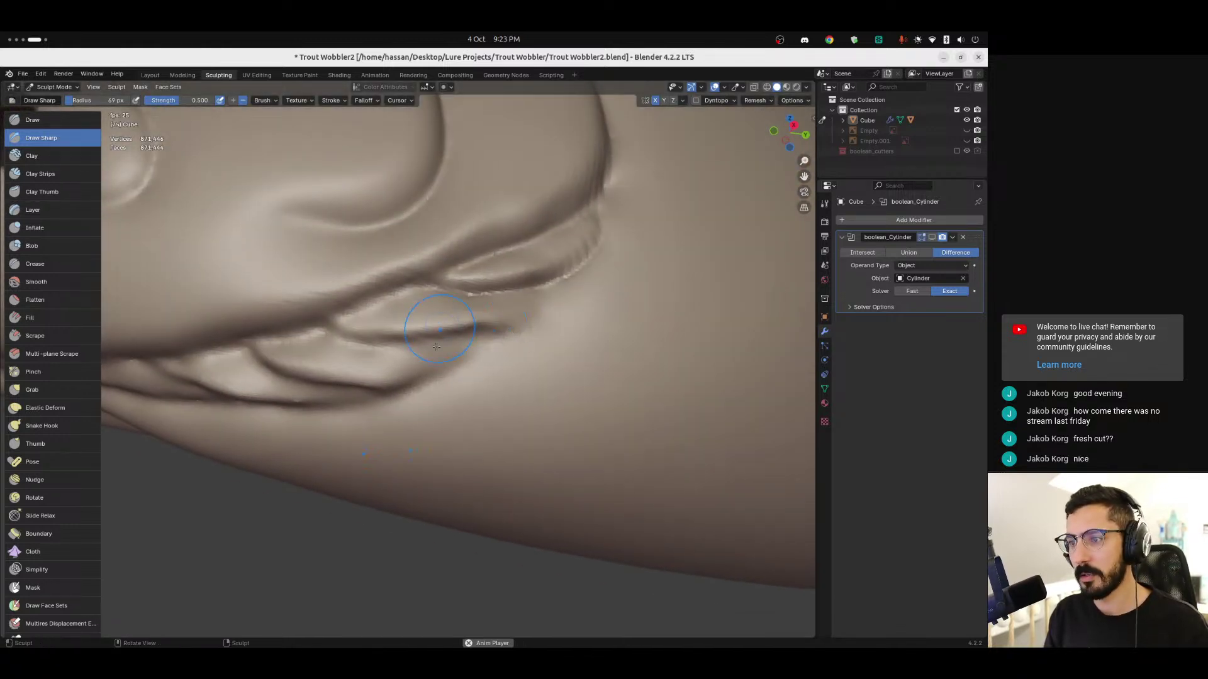
key(f)
click(368, 335)
drag(321, 315, 333, 322)
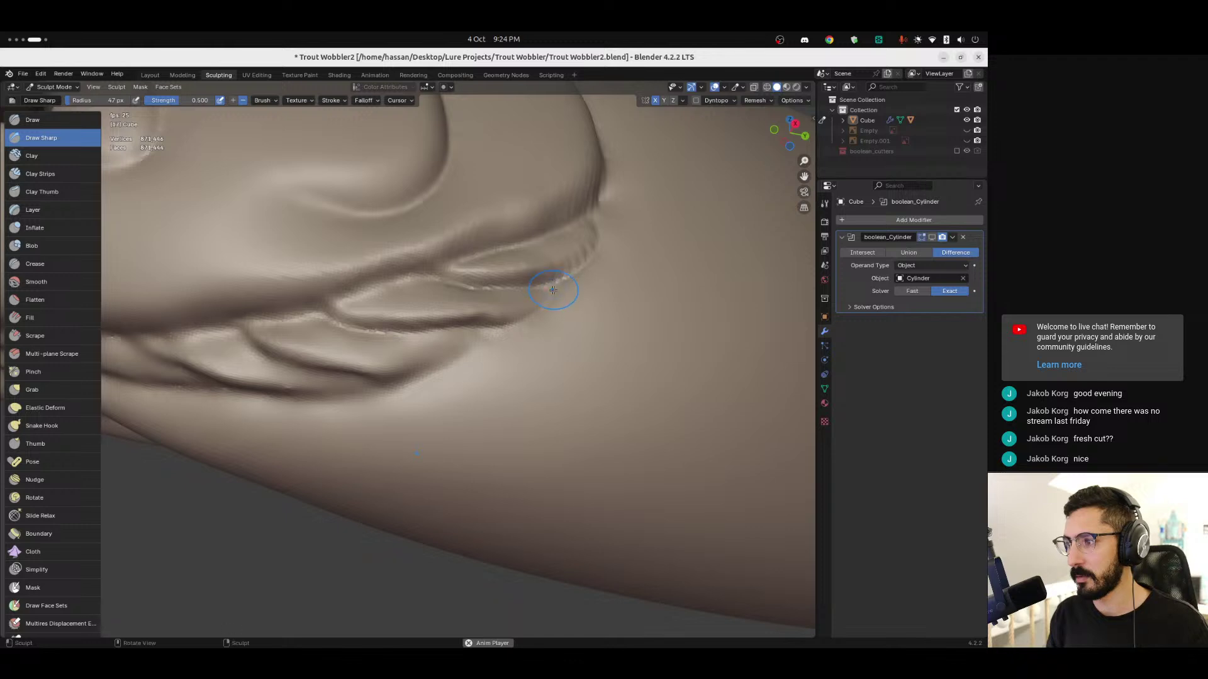
mouse_move(551, 299)
middle_down()
mouse_move(504, 327)
mouse_move(526, 315)
middle_up()
drag(526, 315, 431, 325)
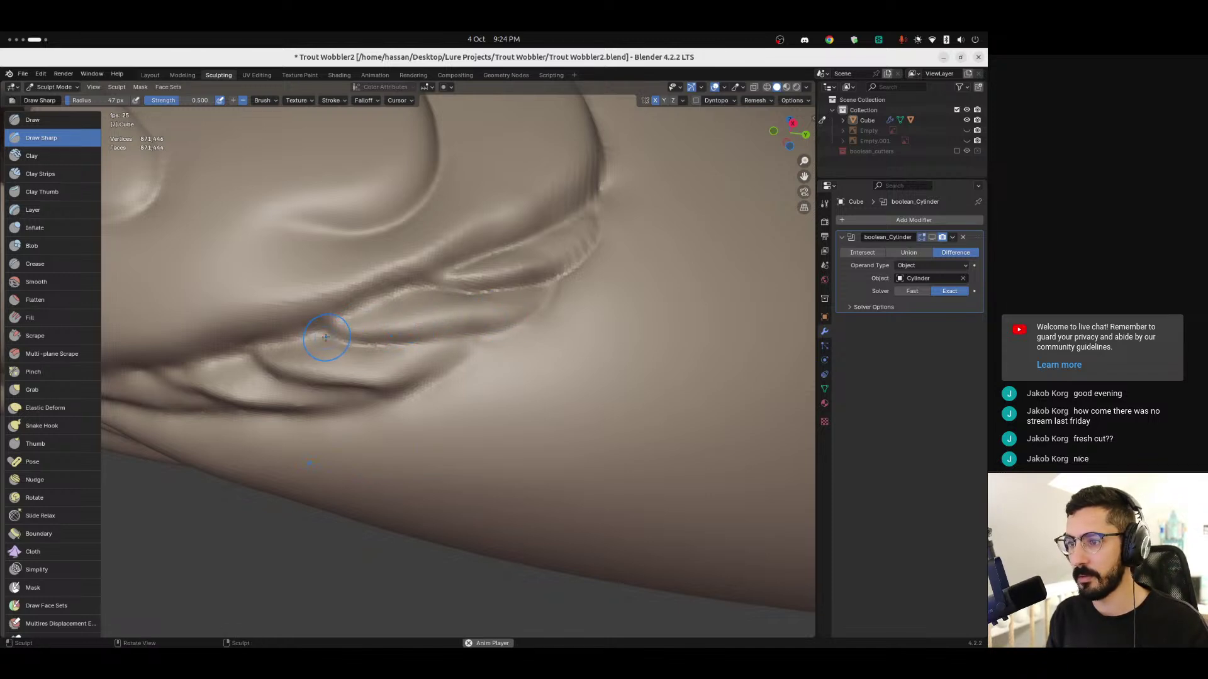
mouse_move(328, 339)
mouse_down()
mouse_move(406, 343)
mouse_move(534, 315)
mouse_up()
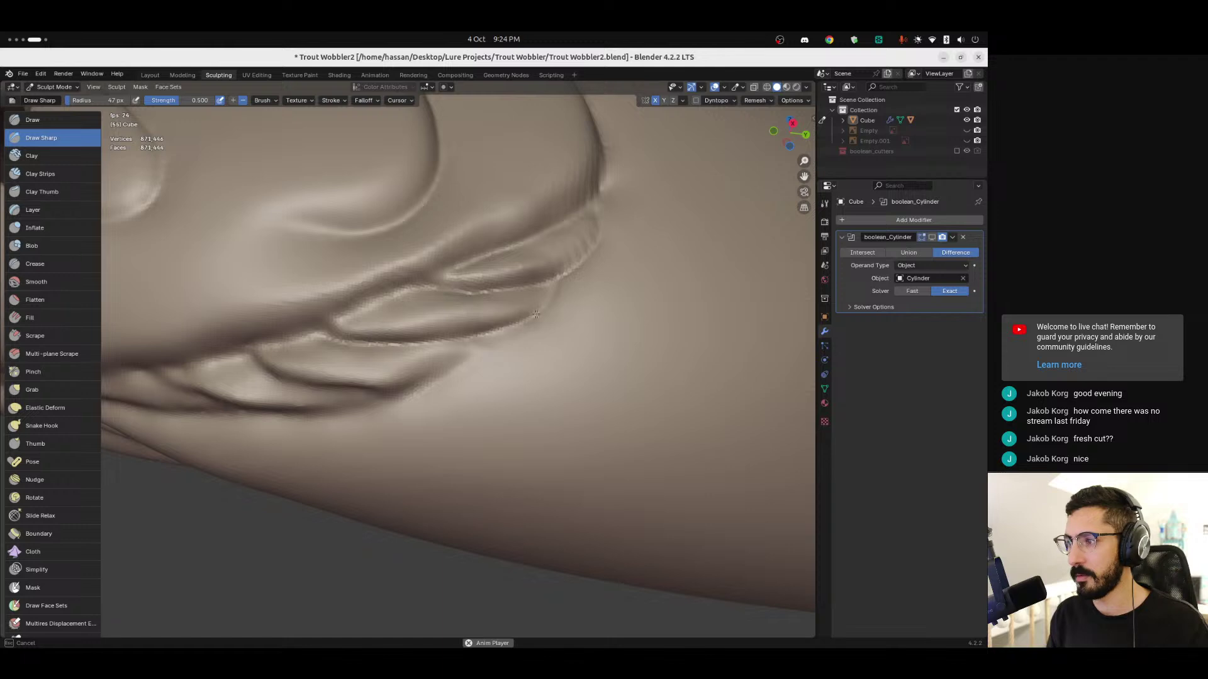
Step: Set the Draw Sharp radius to 29 px and refine the second membrane fold's lower edge from its rear tip forward
scroll(520, 337, down, 5)
mouse_move(488, 359)
middle_down()
mouse_move(512, 358)
mouse_move(532, 311)
mouse_move(648, 287)
middle_up()
scroll(534, 307, up, 6)
key(f)
click(637, 276)
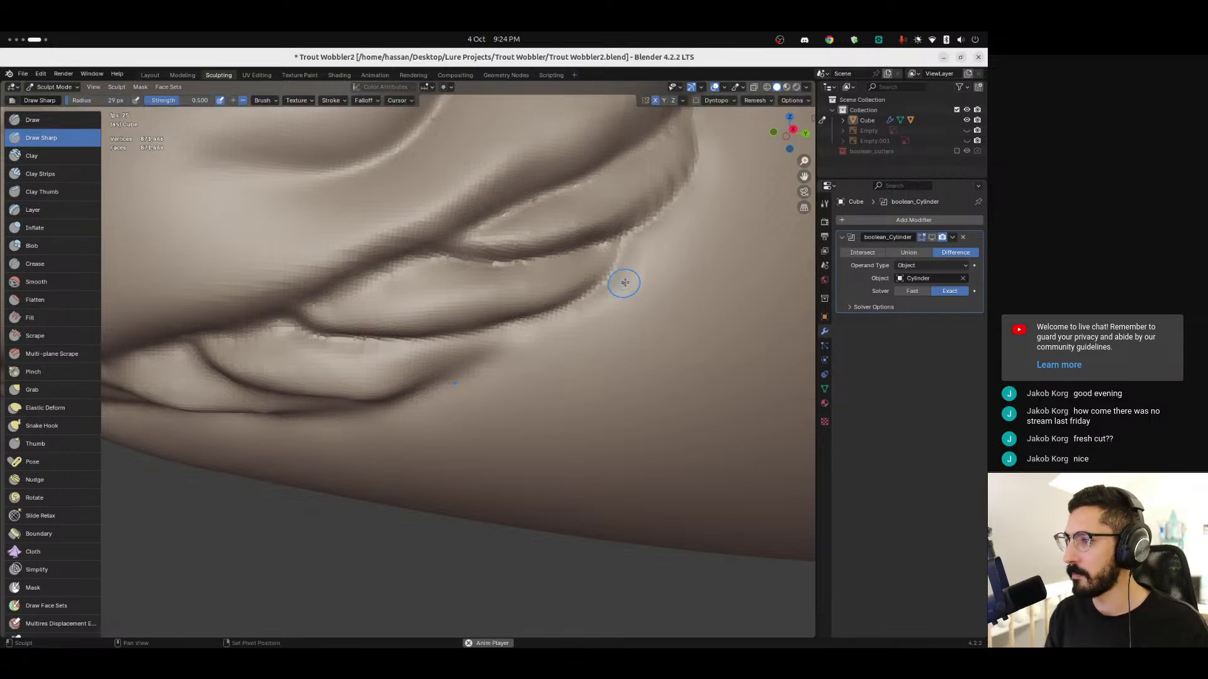
middle_drag(513, 343, 515, 341)
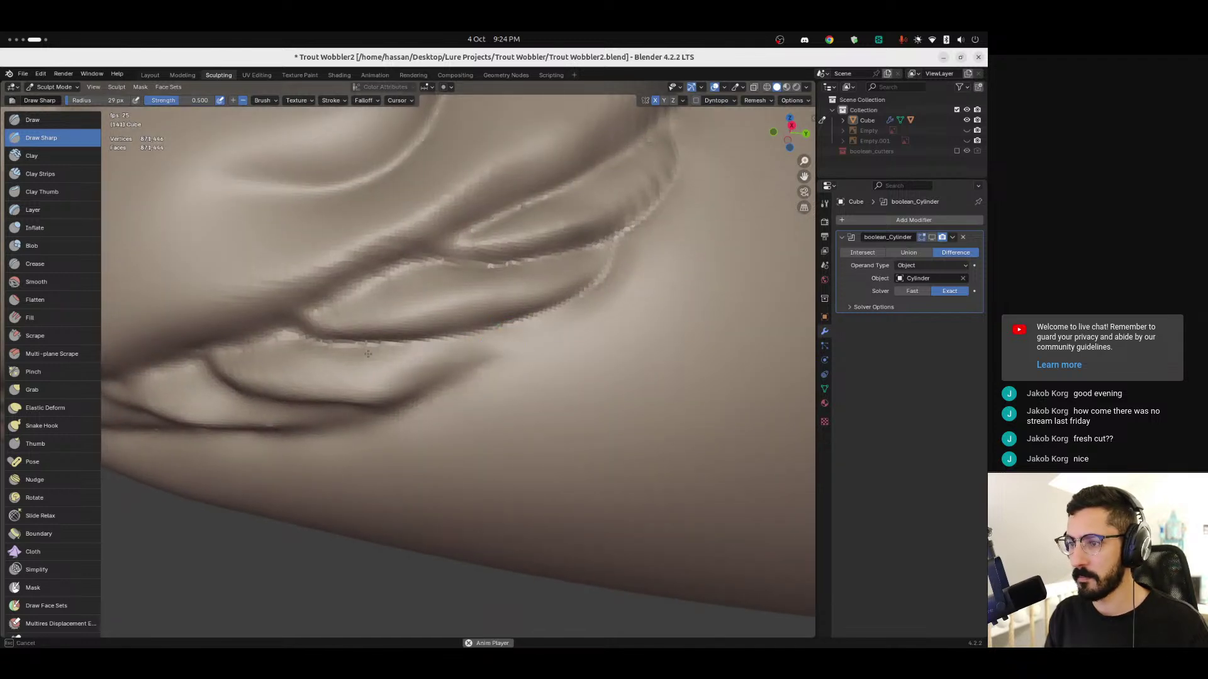
middle_drag(305, 357, 284, 344)
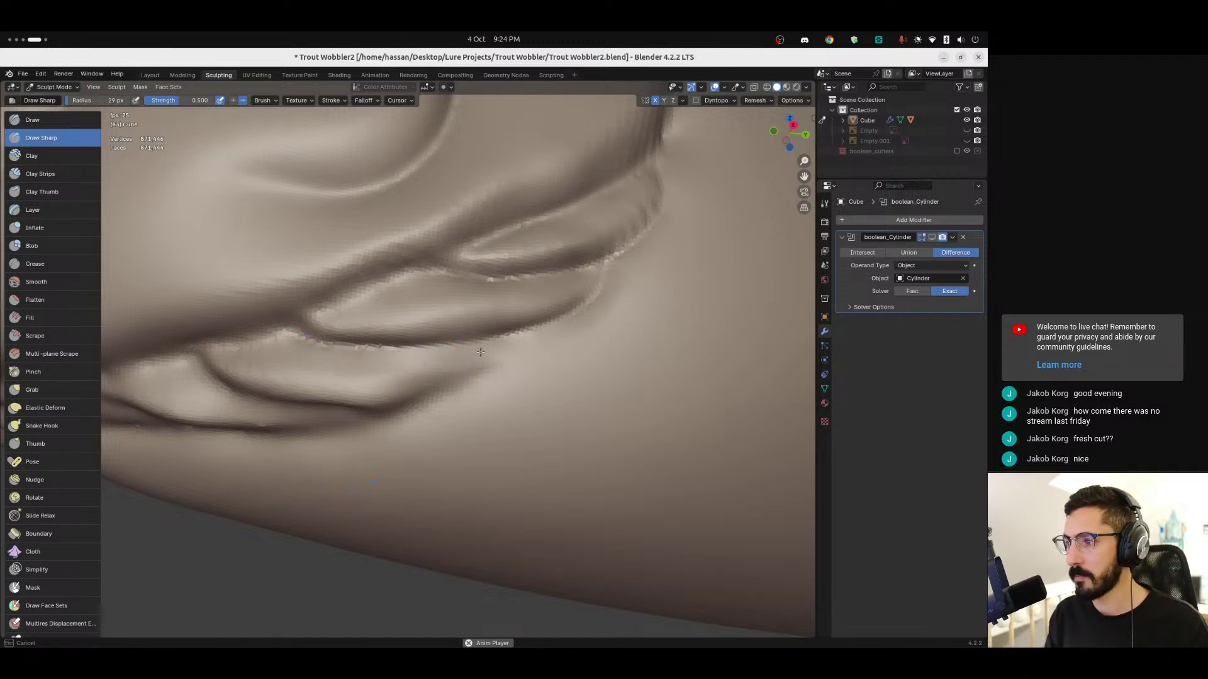
mouse_move(542, 340)
middle_down()
mouse_move(523, 330)
mouse_move(520, 378)
mouse_move(448, 371)
mouse_move(593, 329)
middle_up()
Step: Refine the rear tip of the second membrane fold and set the Draw Sharp radius to 35 px
key(f)
click(626, 300)
drag(629, 281, 595, 318)
key(f)
click(552, 339)
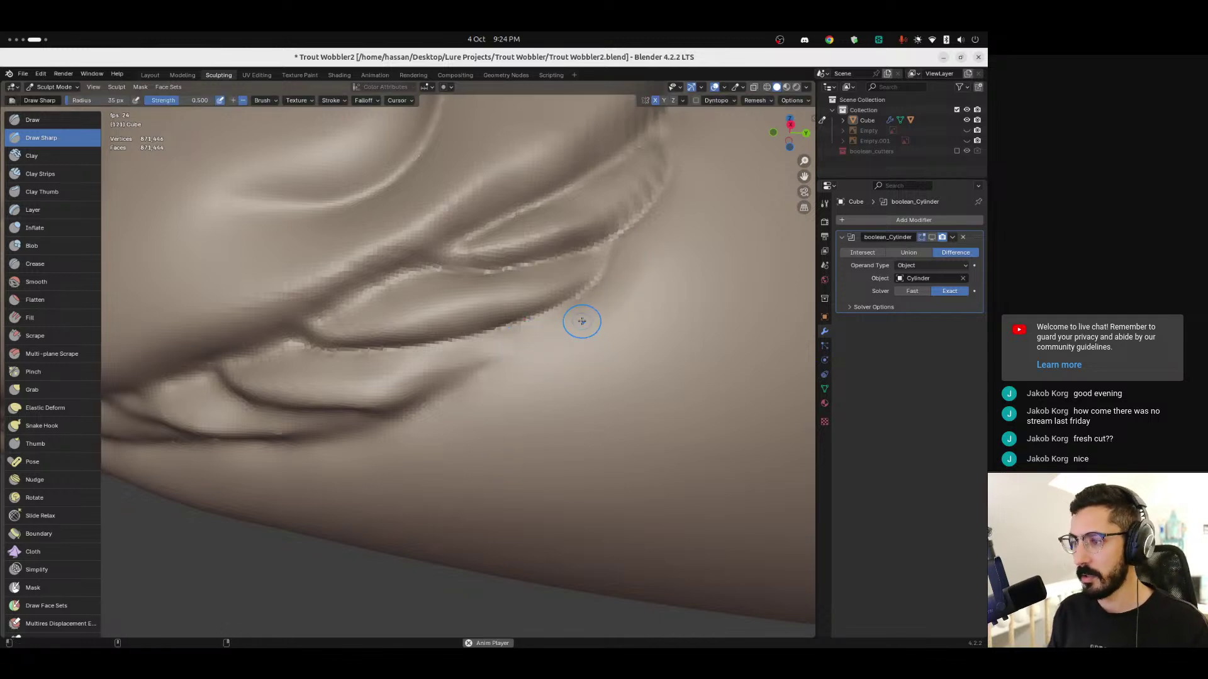
Step: Switch to the YouTube Studio livestream page in the browser to check the stream analytics
key(super+Page_Up)
key(super+Page_Up)
key(super+Page_Up)
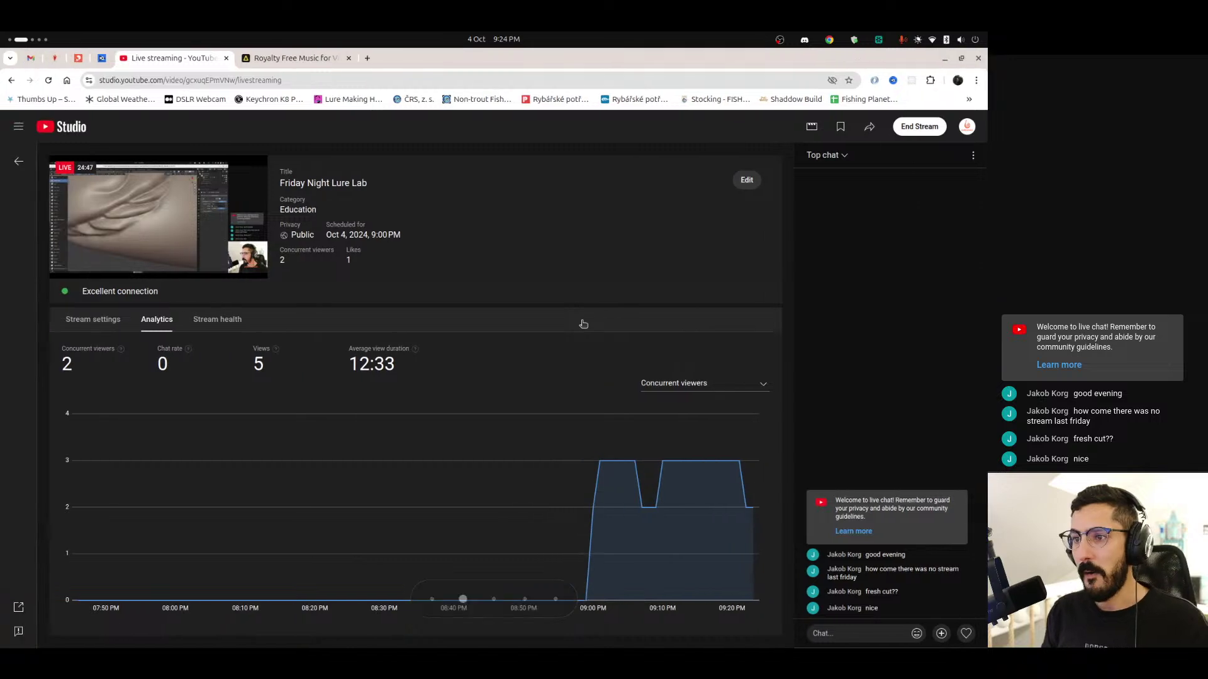
Step: Switch to the Artlist music page, skip to the next track and browse further down the song list
click(292, 58)
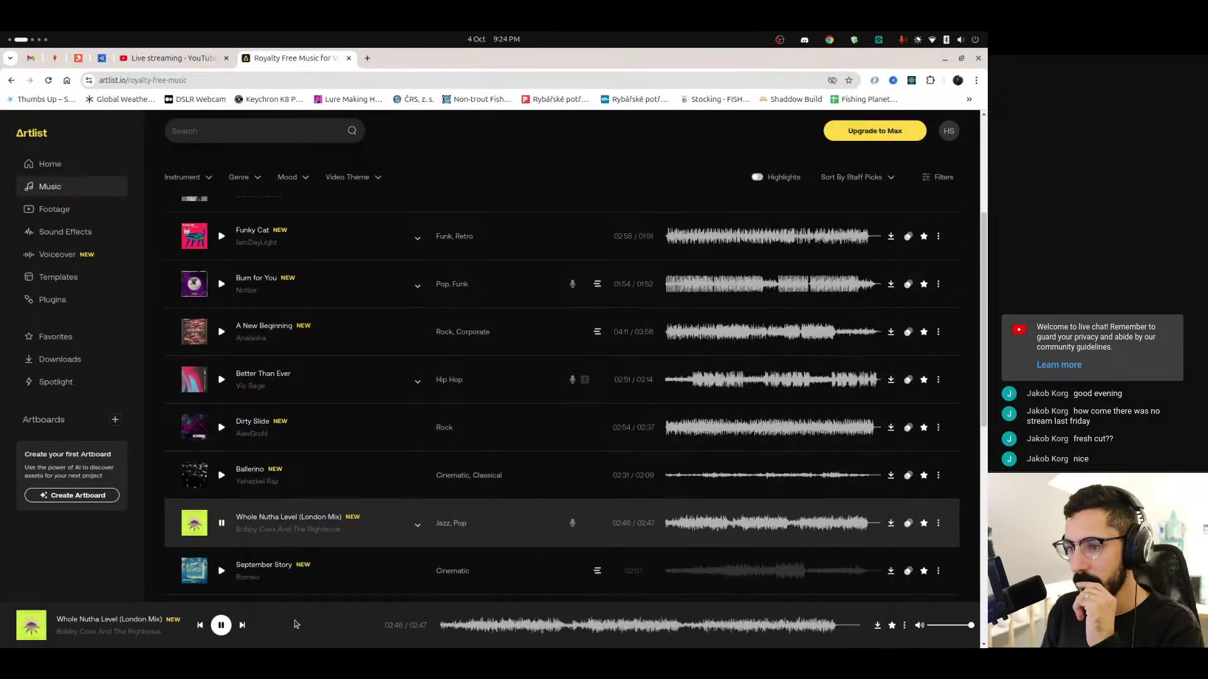
click(242, 625)
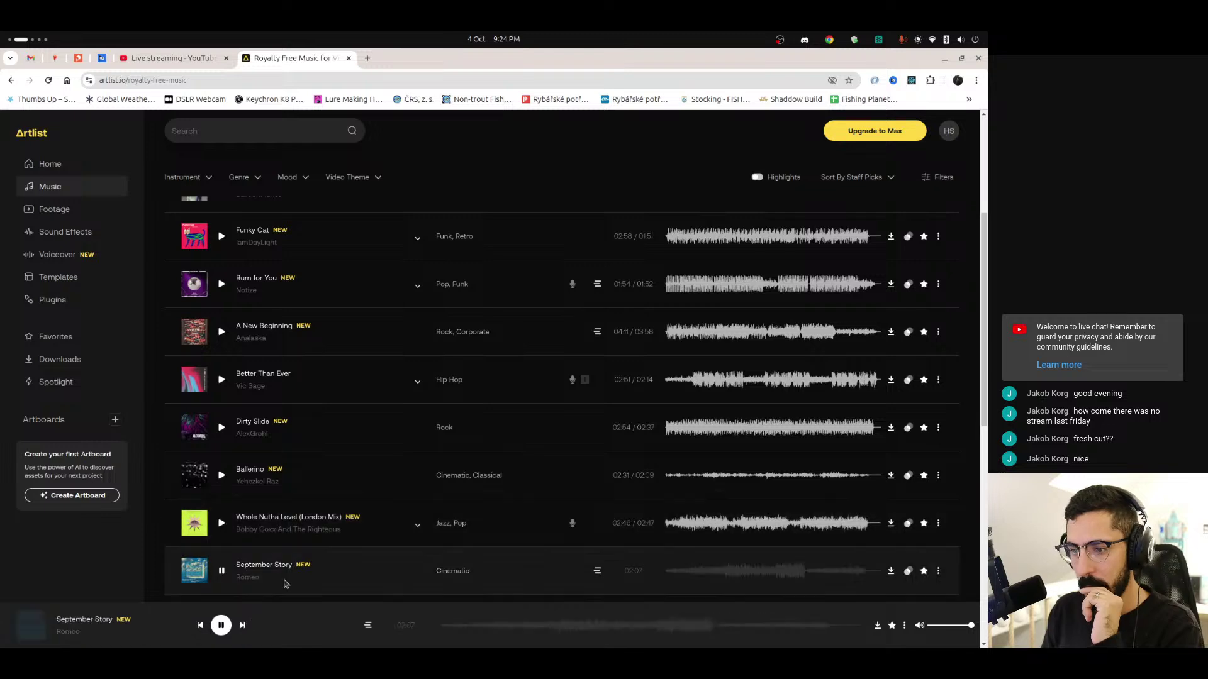
drag(989, 255, 987, 269)
scroll(936, 403, down, 5)
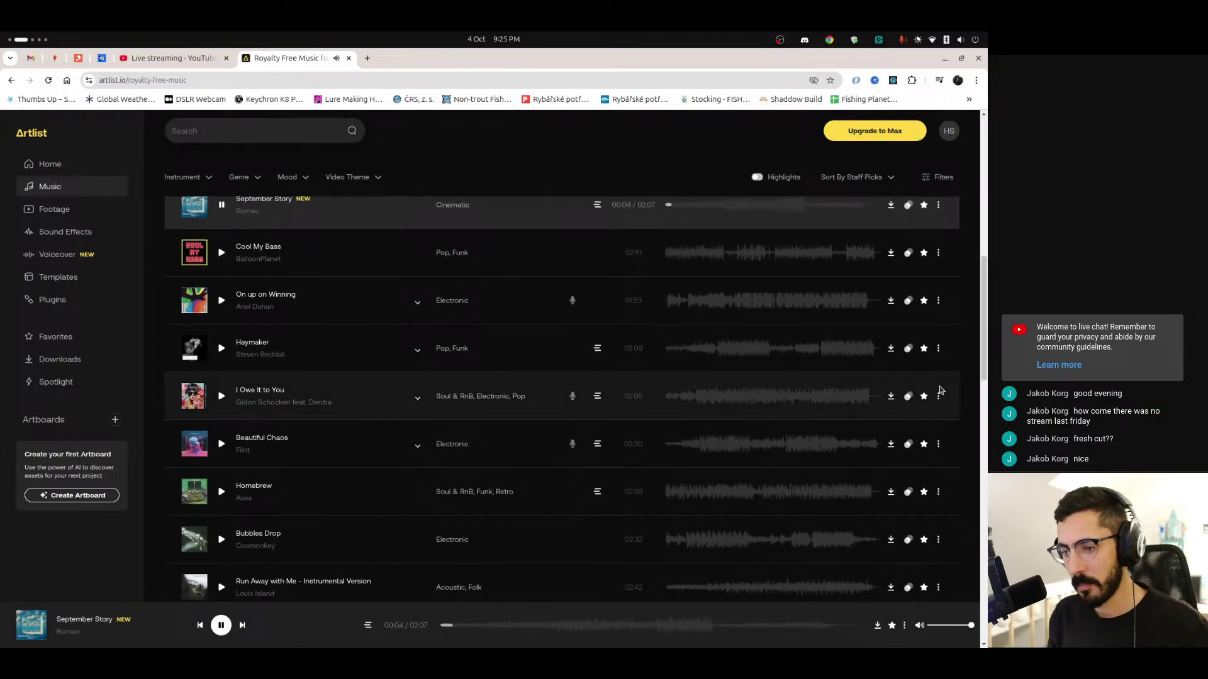
Step: Return to Blender and set the Draw Sharp radius to 61 px over the gill membrane folds
key(super+Page_Down)
key(super+Page_Down)
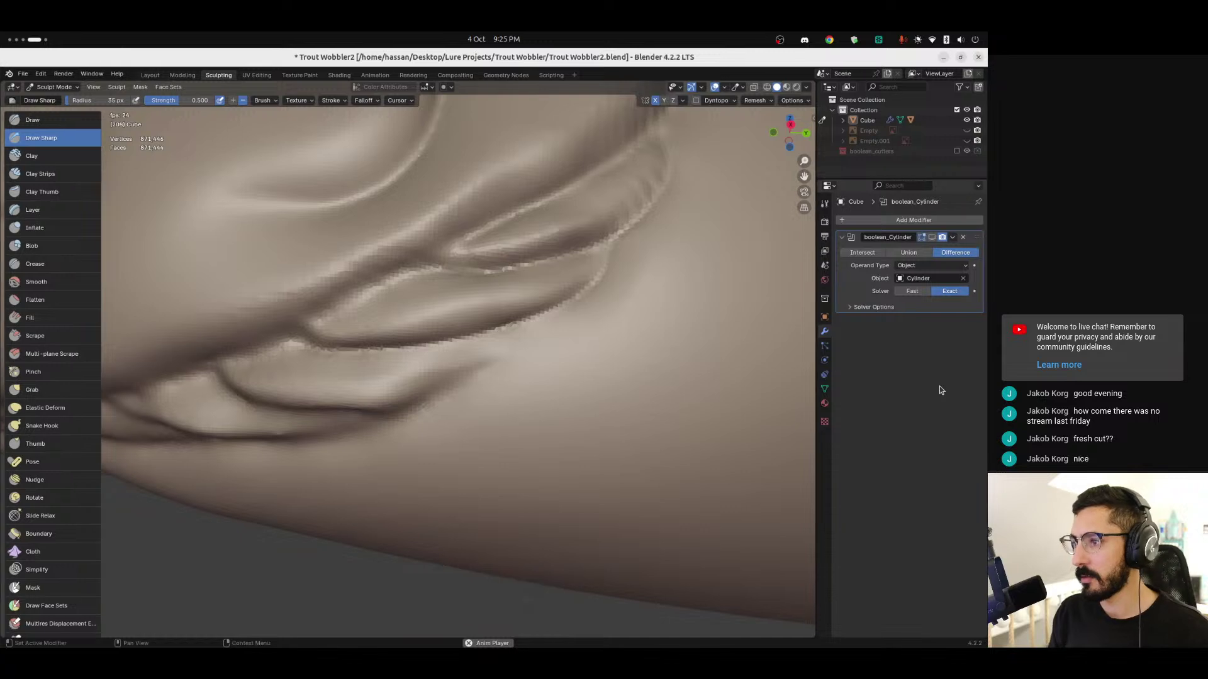
middle_drag(631, 310, 655, 315)
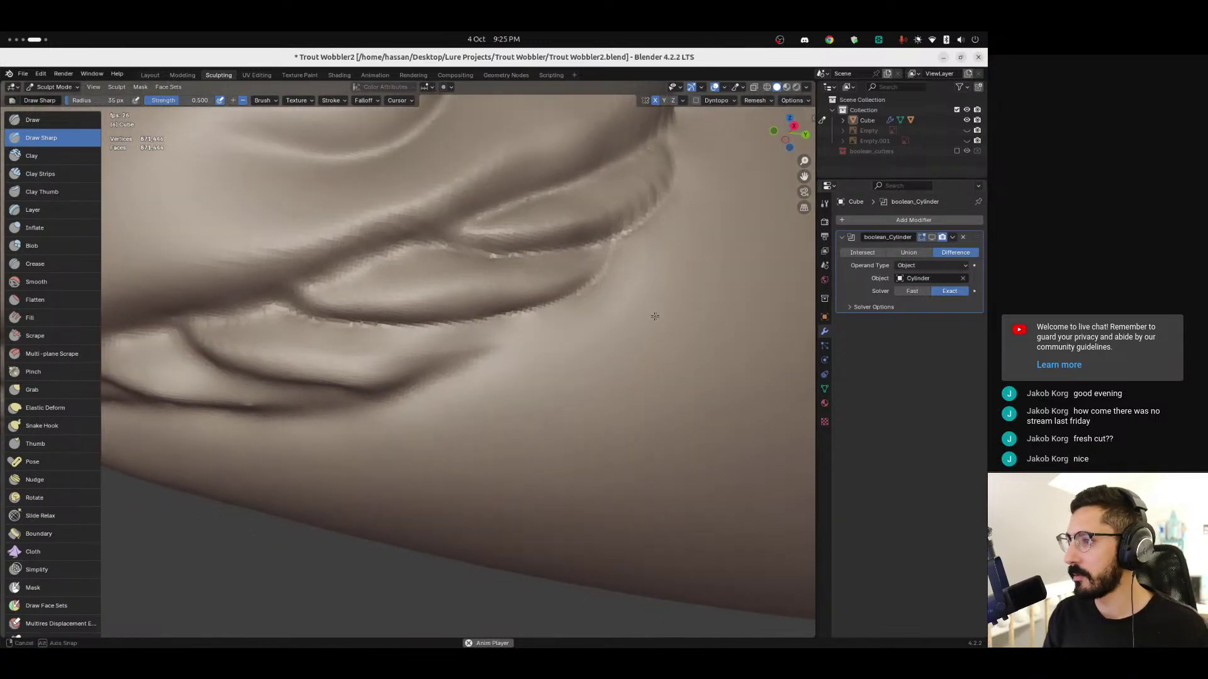
key(f)
click(660, 287)
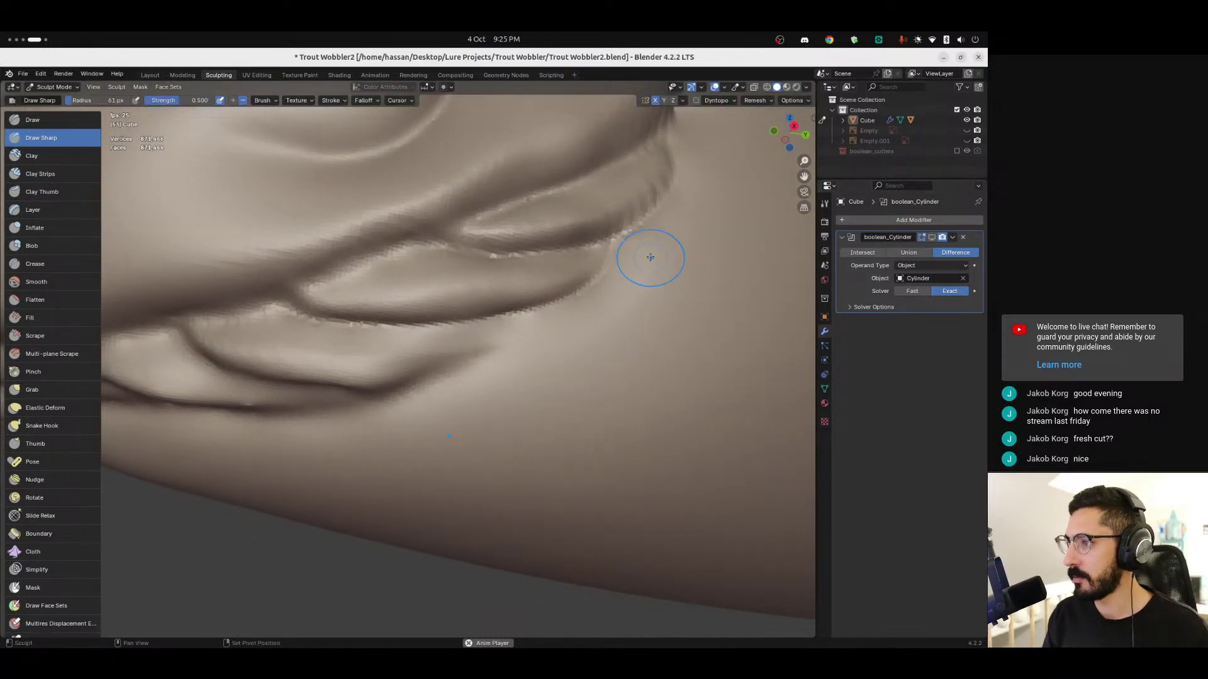
Step: Enable the Cavity option in the viewport shading settings to emphasise the sculpted head details
scroll(614, 330, down, 6)
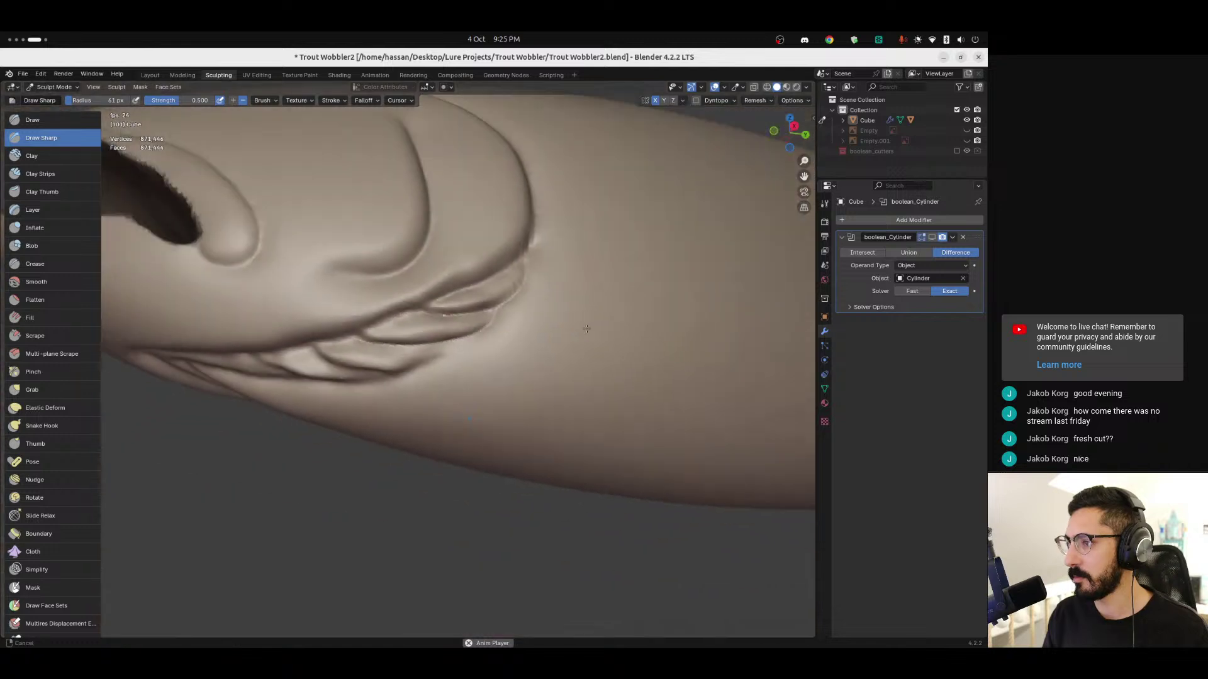
mouse_move(531, 342)
middle_down()
mouse_move(534, 354)
mouse_move(652, 258)
middle_up()
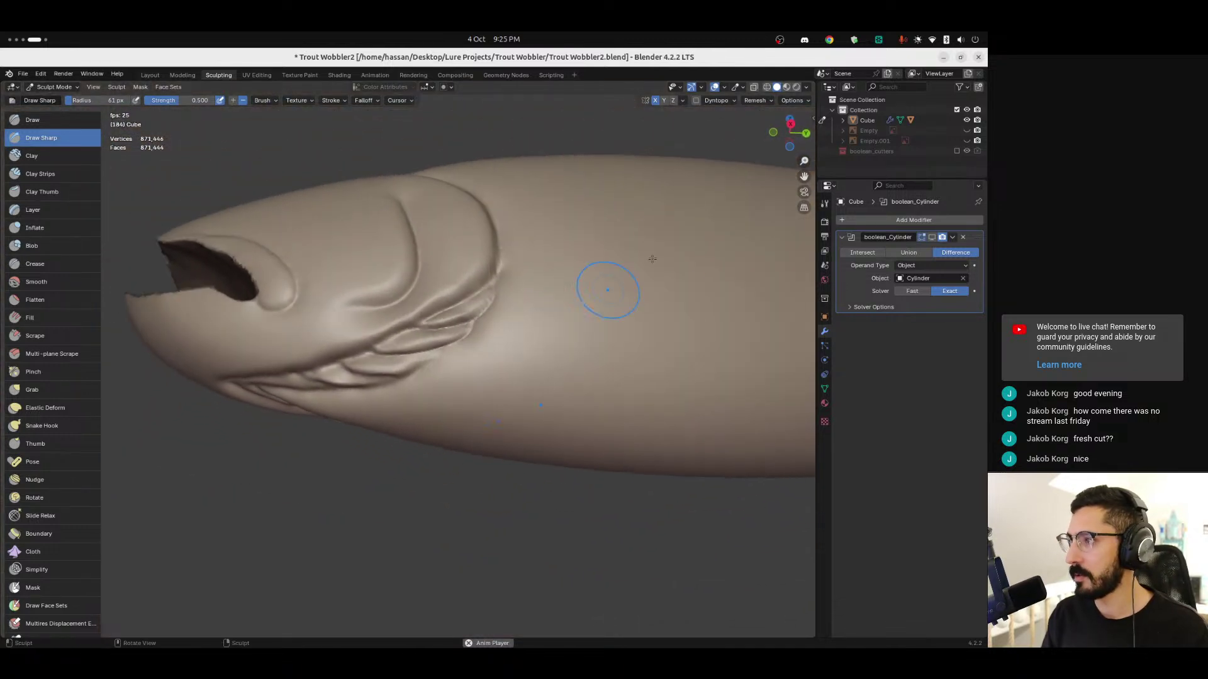
click(807, 89)
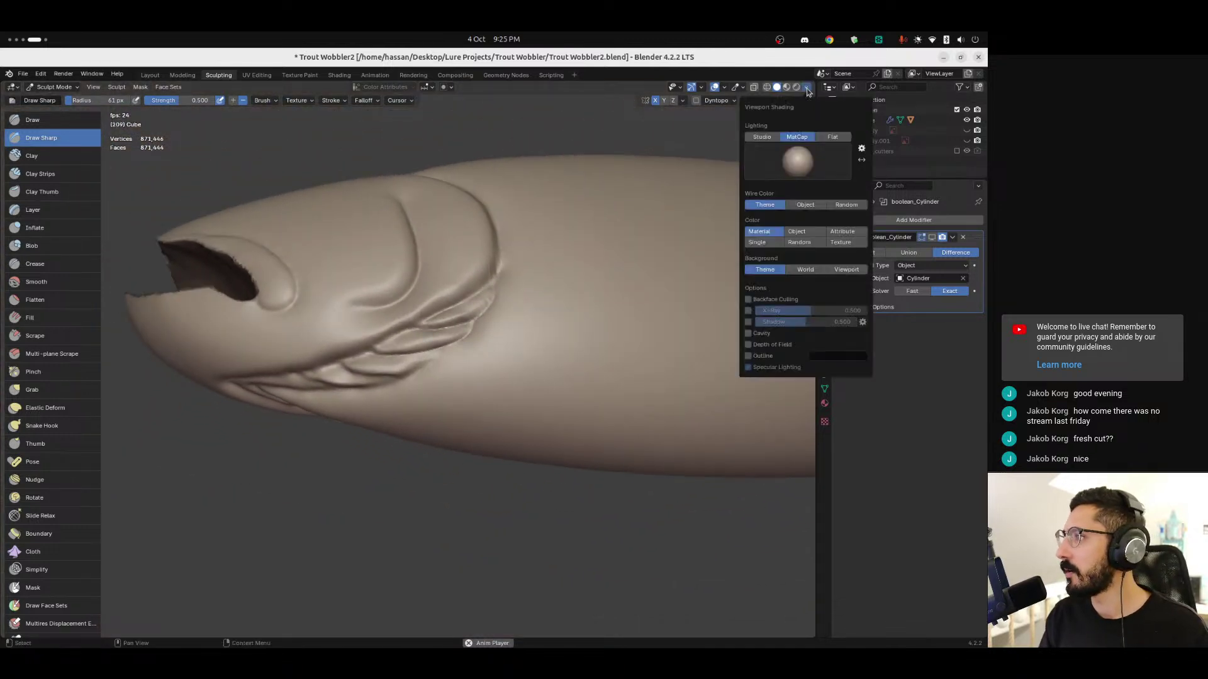
click(749, 334)
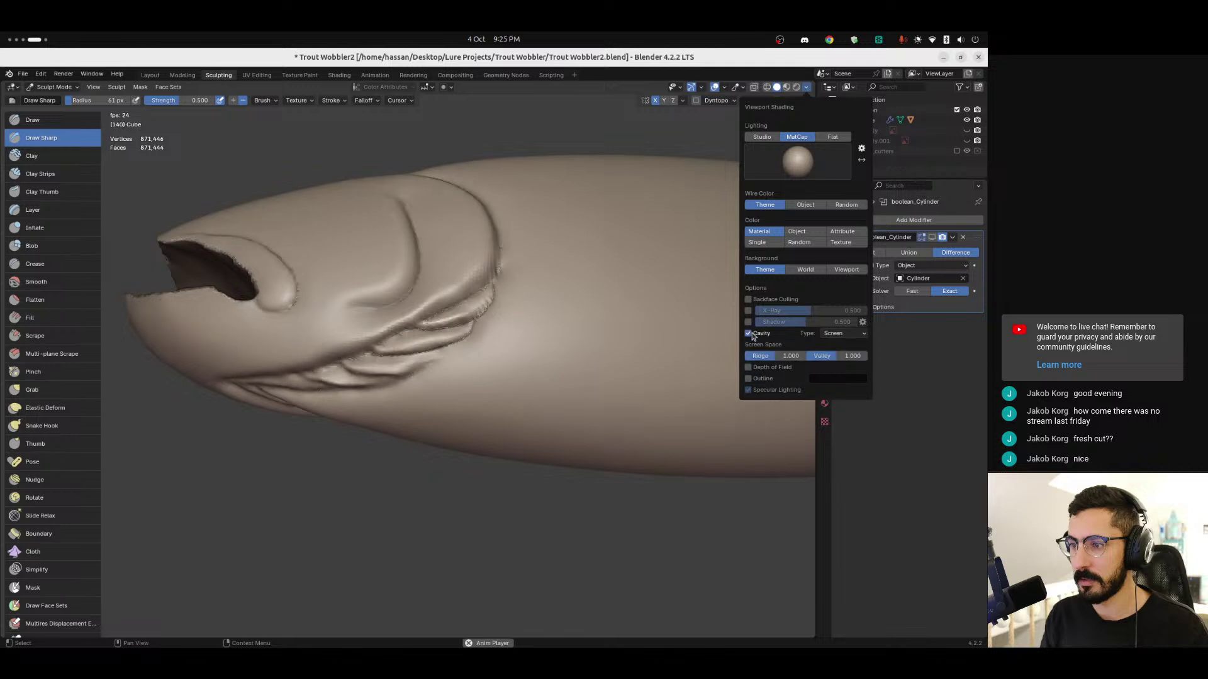
scroll(534, 342, up, 6)
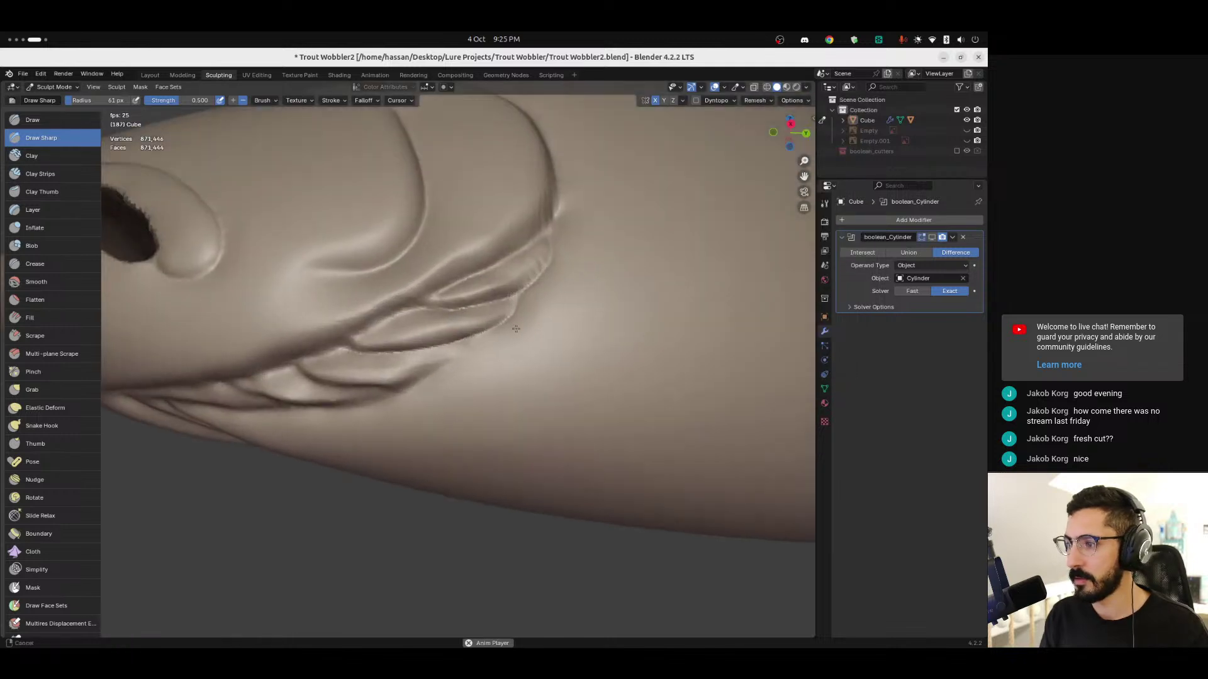
Step: Blend the body surface behind the upper membrane folds' rear tips, setting the Draw Sharp radius to 87 px
middle_drag(545, 318, 637, 313)
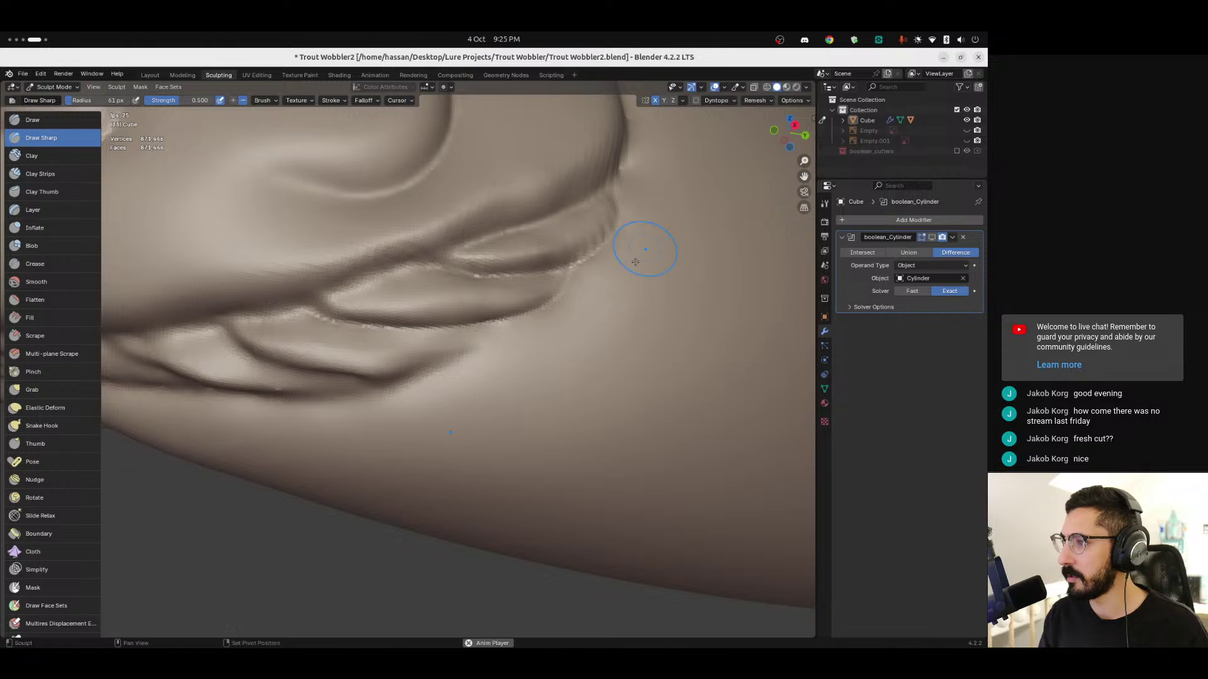
drag(658, 209, 588, 345)
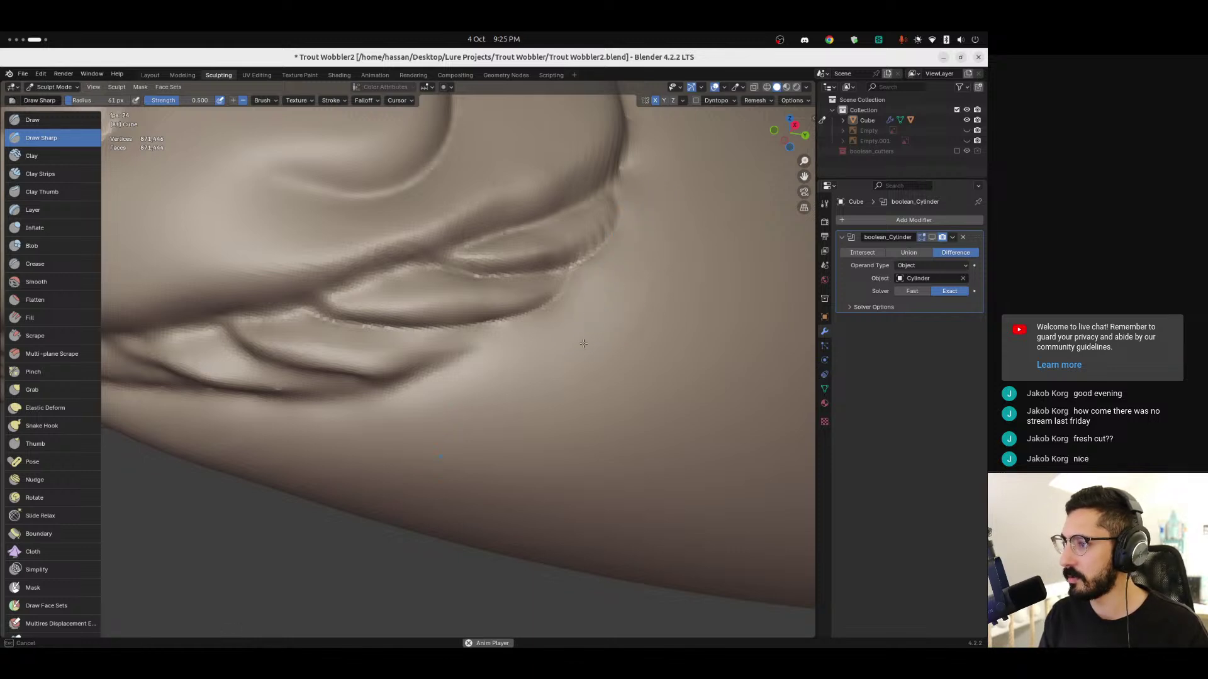
key(f)
click(666, 304)
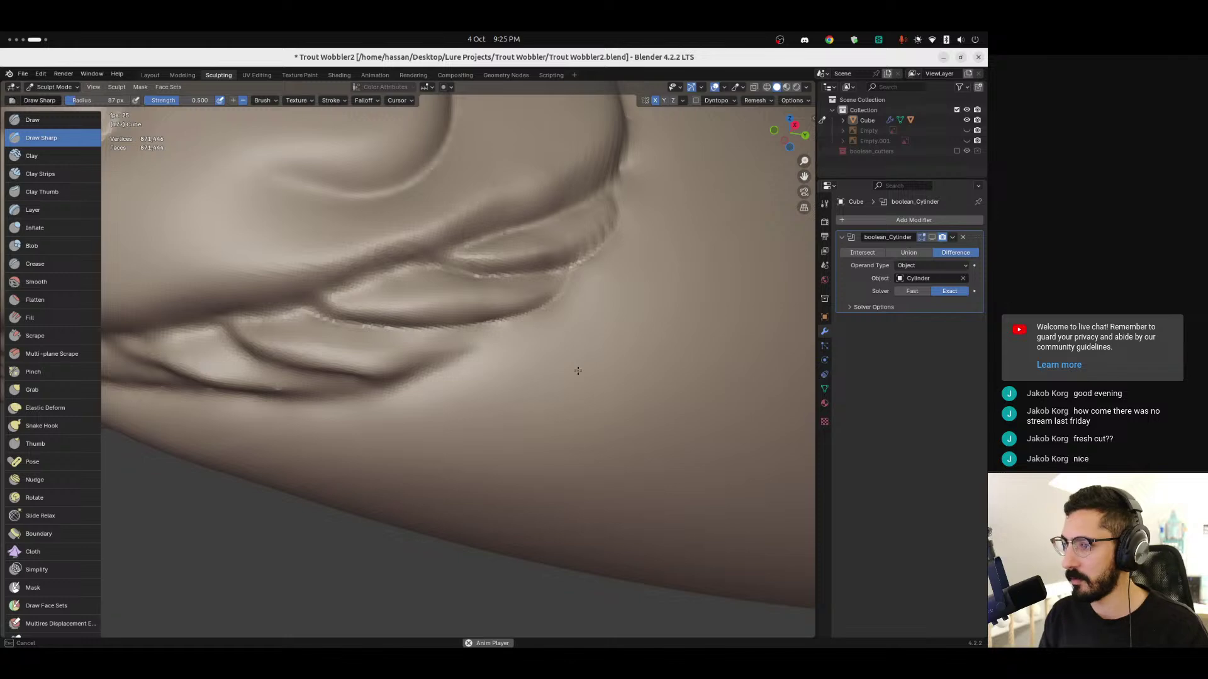
mouse_move(527, 399)
middle_down()
mouse_move(606, 348)
mouse_move(660, 353)
mouse_move(671, 338)
mouse_move(599, 351)
mouse_move(535, 336)
mouse_move(580, 340)
mouse_move(567, 305)
middle_up()
Step: Set the Draw Sharp radius to 41 px and carve the third membrane fold's lower edge, extending it up to the second fold's rear tip
key(g)
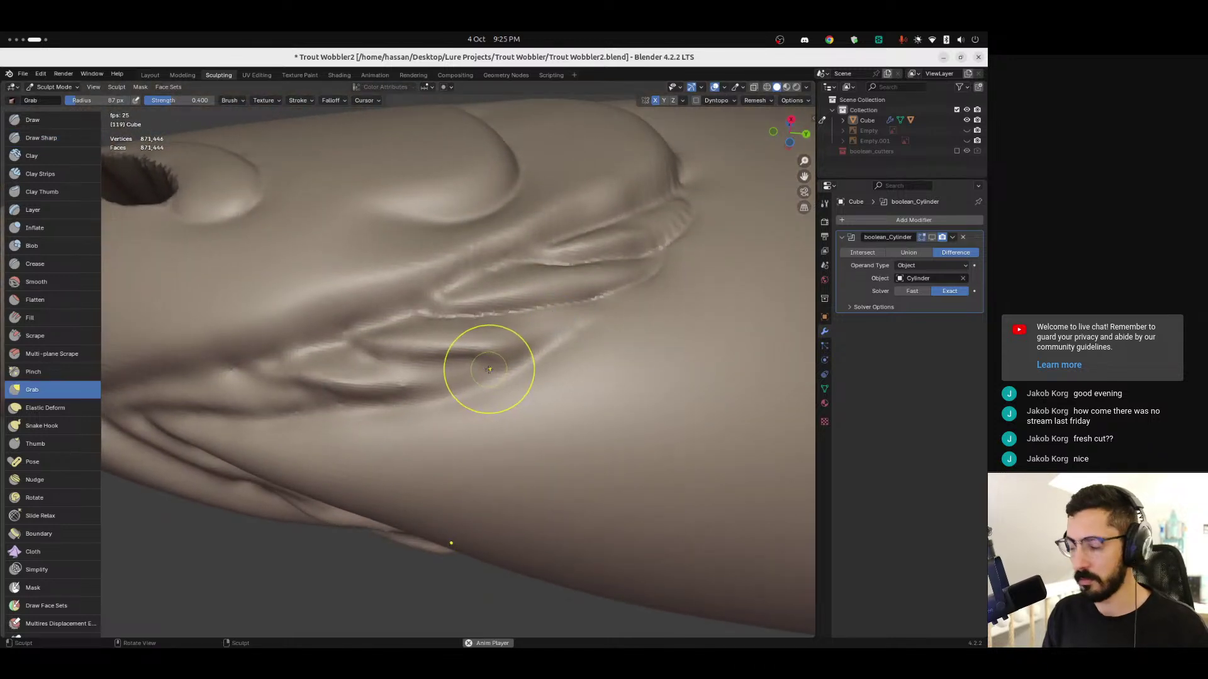
click(63, 145)
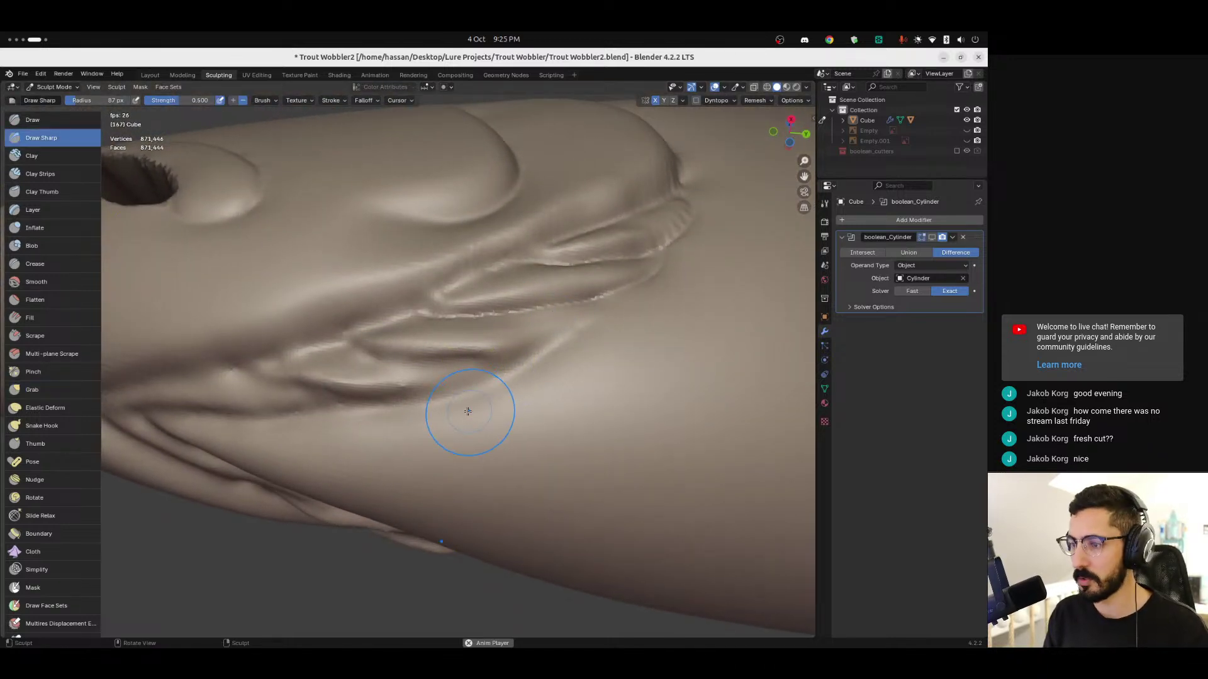
key(f)
click(435, 379)
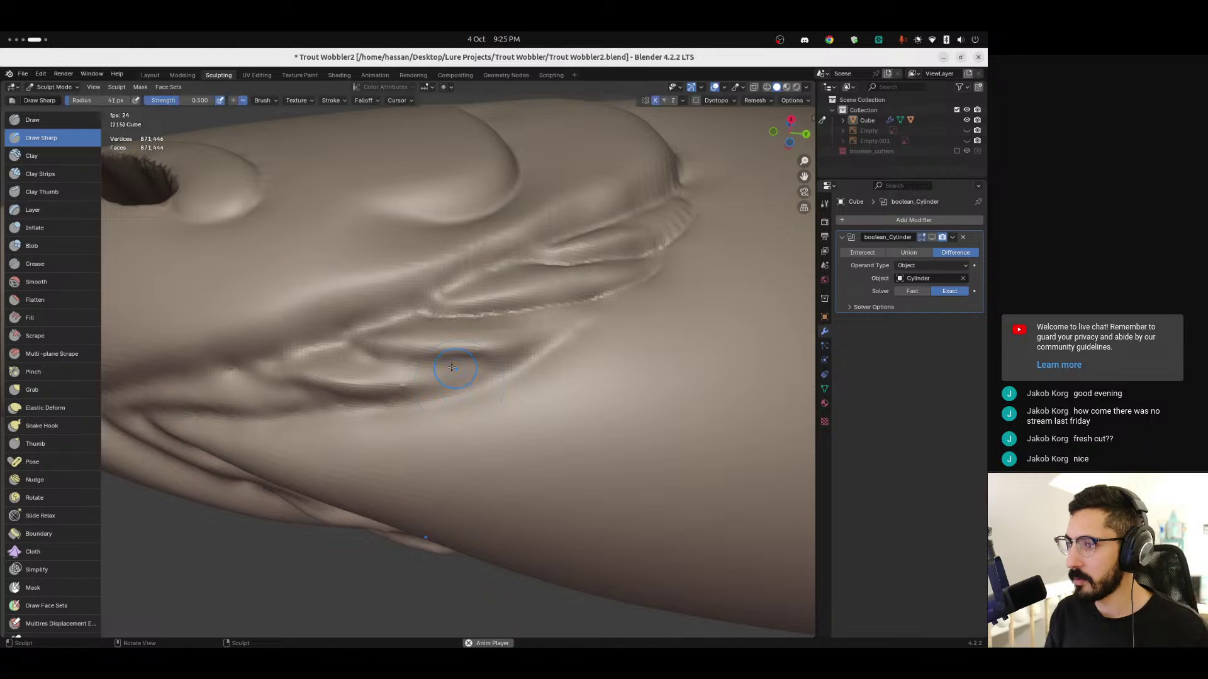
mouse_move(445, 375)
middle_down()
mouse_move(472, 383)
mouse_move(463, 399)
mouse_move(454, 403)
mouse_move(464, 387)
mouse_move(403, 288)
middle_up()
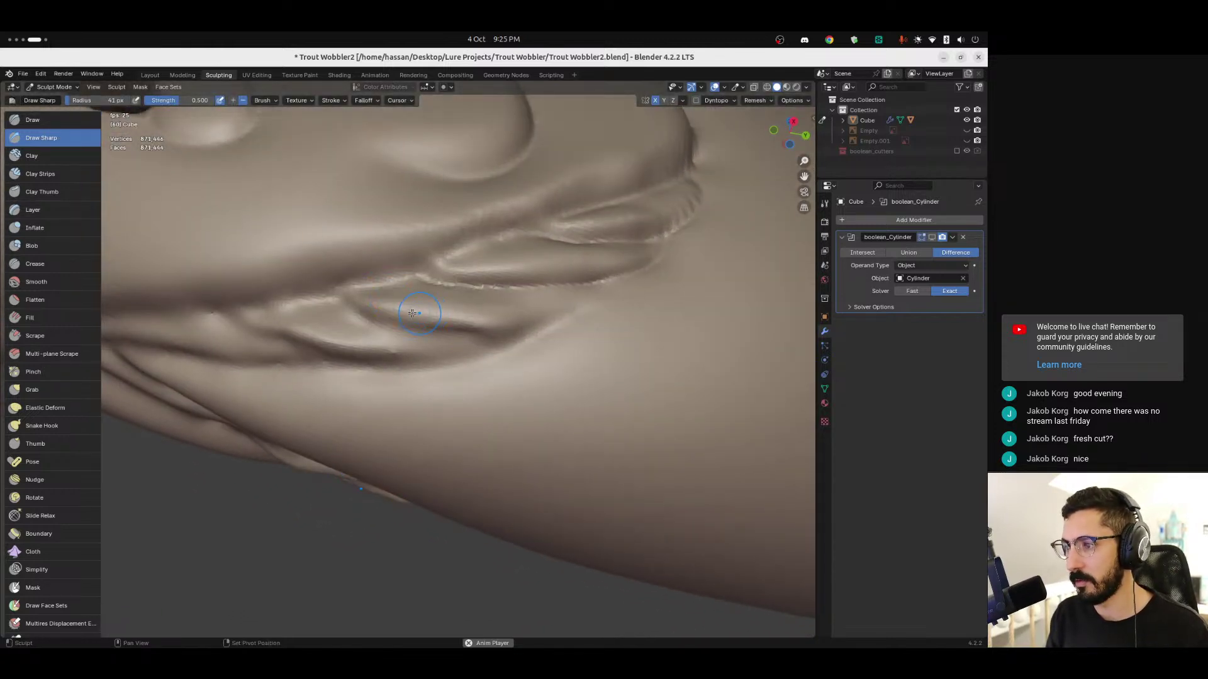
middle_drag(525, 331, 345, 319)
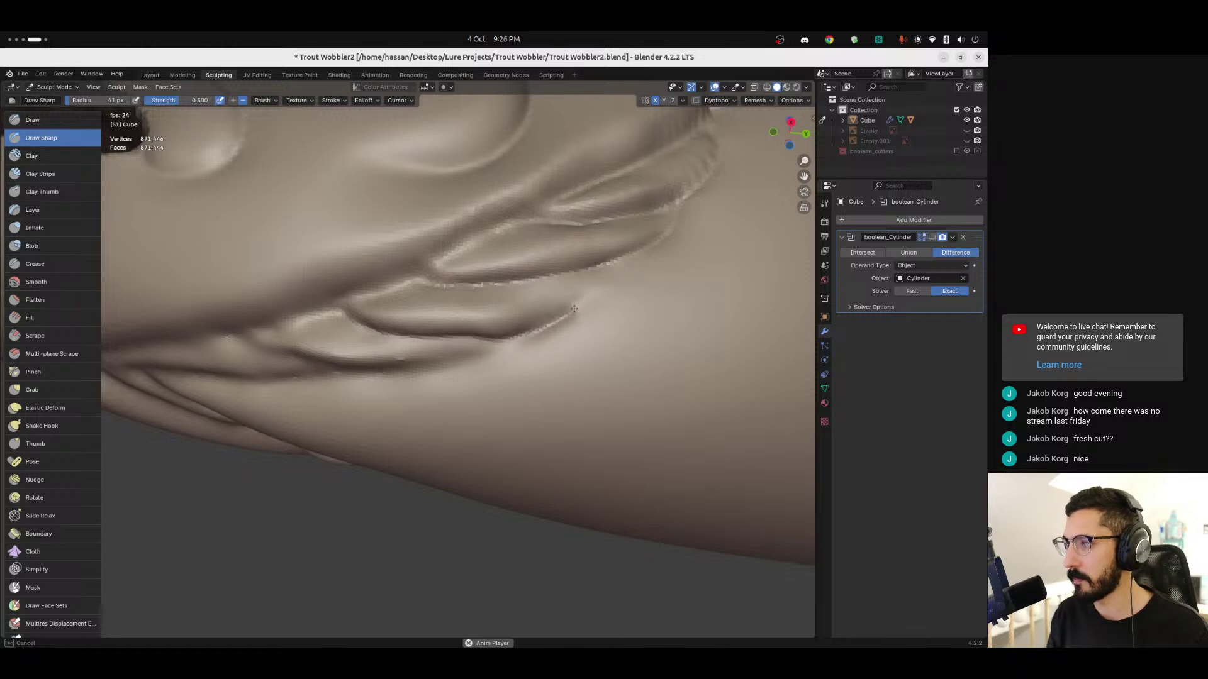
mouse_move(634, 313)
middle_down()
mouse_move(621, 337)
mouse_move(494, 344)
middle_up()
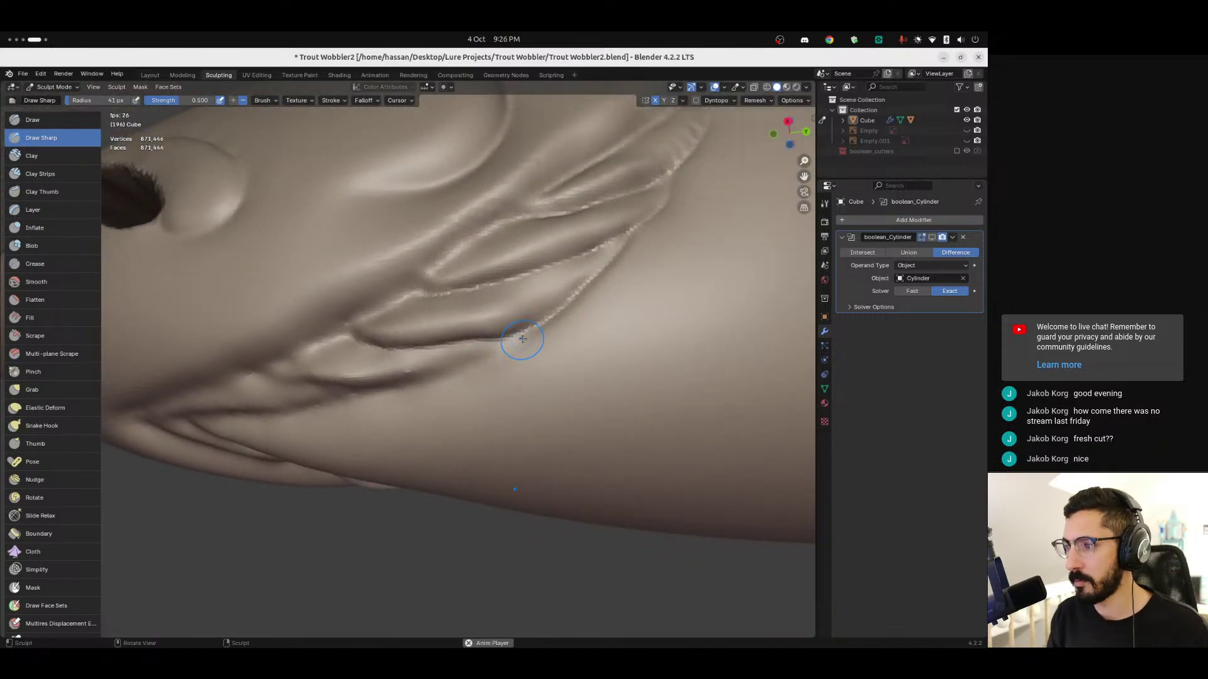
drag(532, 329, 502, 341)
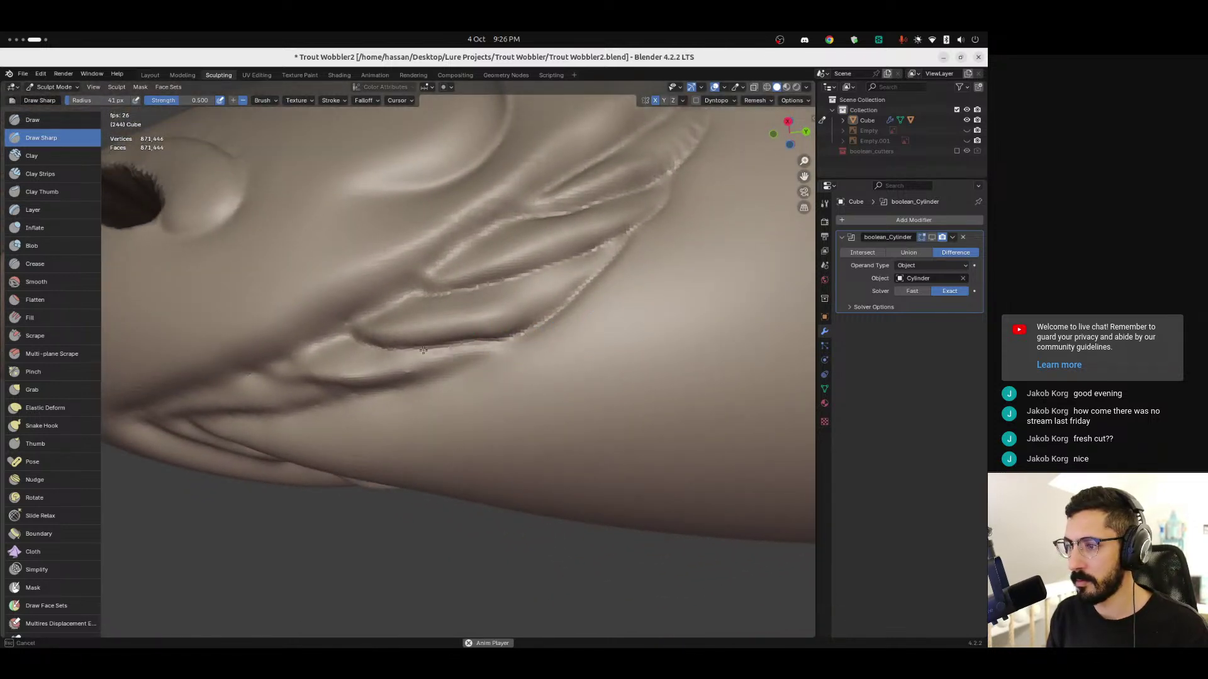
Step: Set the Draw Sharp radius to 23 px and sharpen the groove along the third membrane fold's lower edge
mouse_move(408, 352)
middle_down()
mouse_move(555, 356)
mouse_move(615, 327)
middle_up()
key(f)
click(568, 348)
key(f)
click(769, 328)
key(f)
click(724, 277)
mouse_move(655, 332)
mouse_down()
mouse_move(553, 371)
mouse_move(680, 321)
mouse_up()
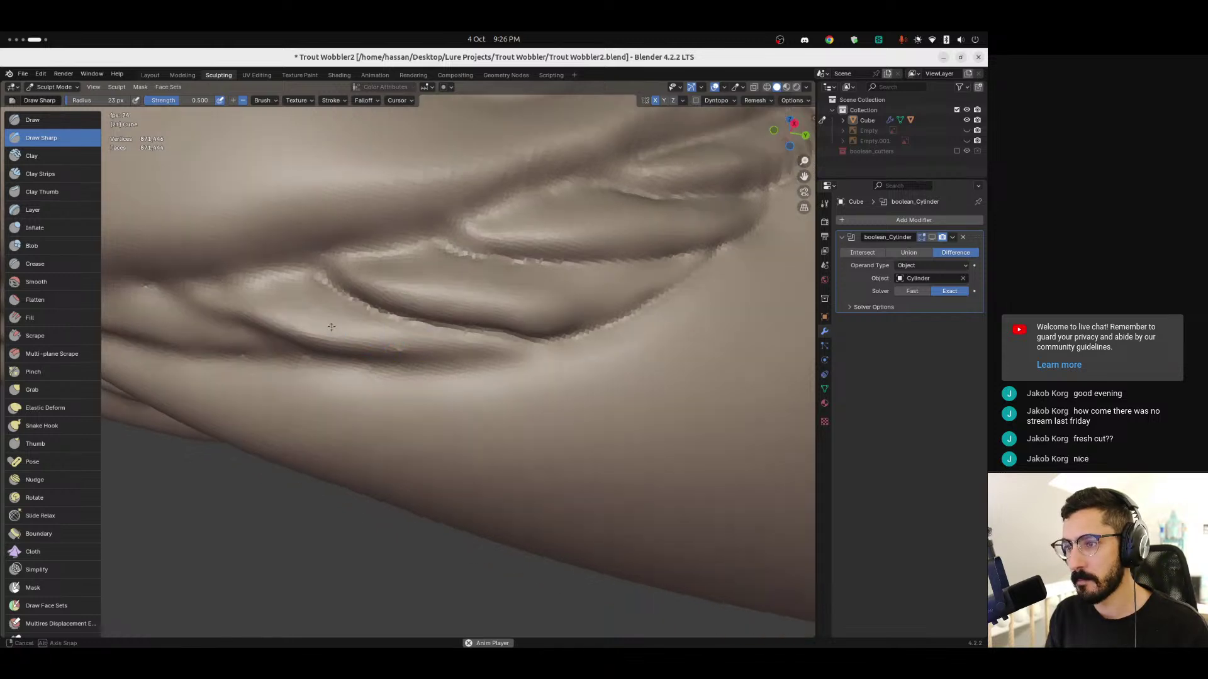
middle_drag(308, 292, 344, 320)
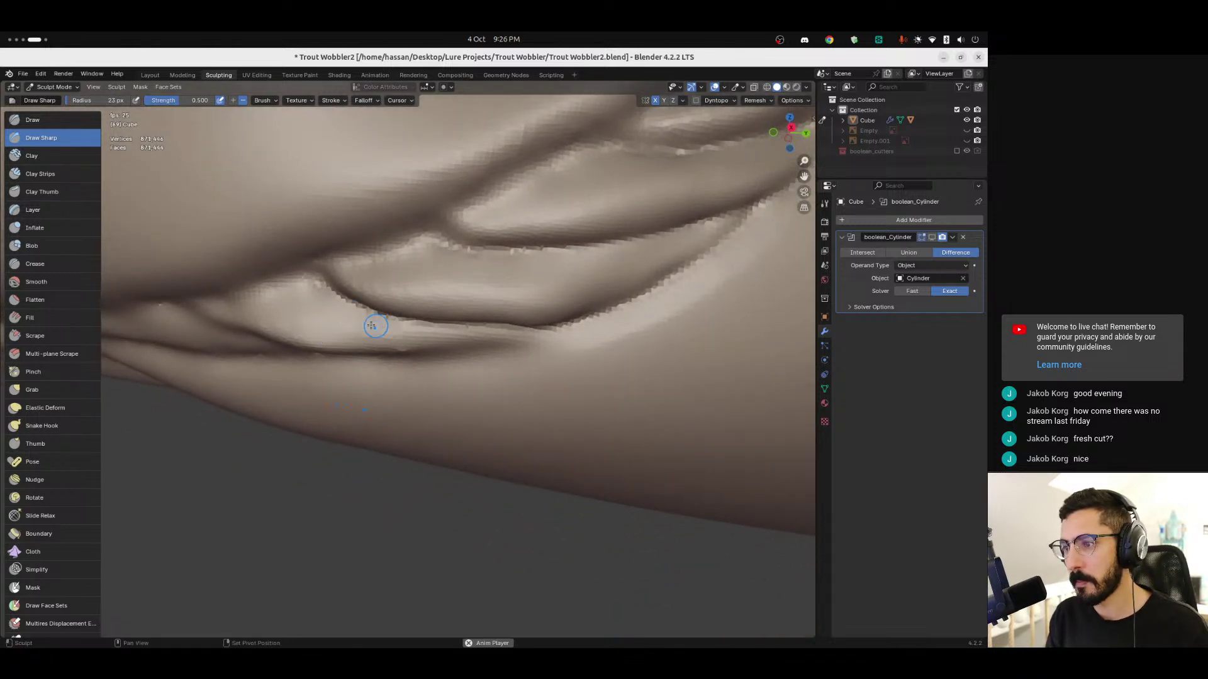
middle_drag(513, 340, 570, 347)
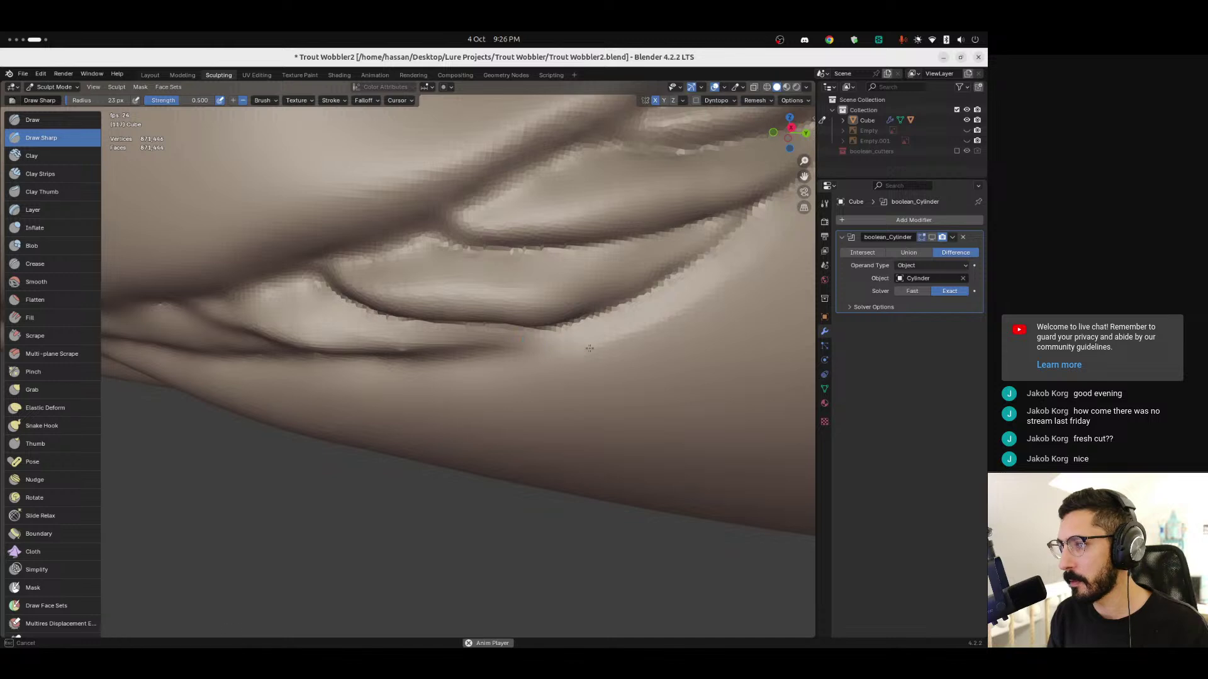
Step: Set the Draw Sharp radius to 40 px, then 43 px, and blend the body surface behind the third fold's rear edge
key(f)
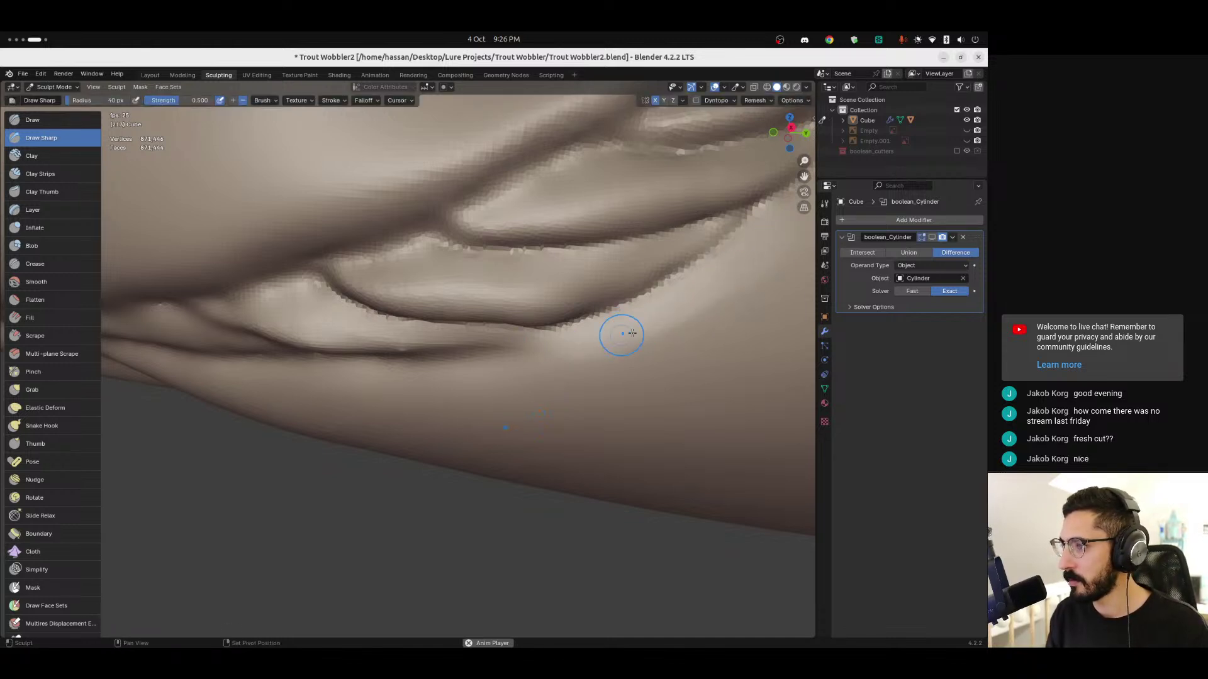
click(771, 269)
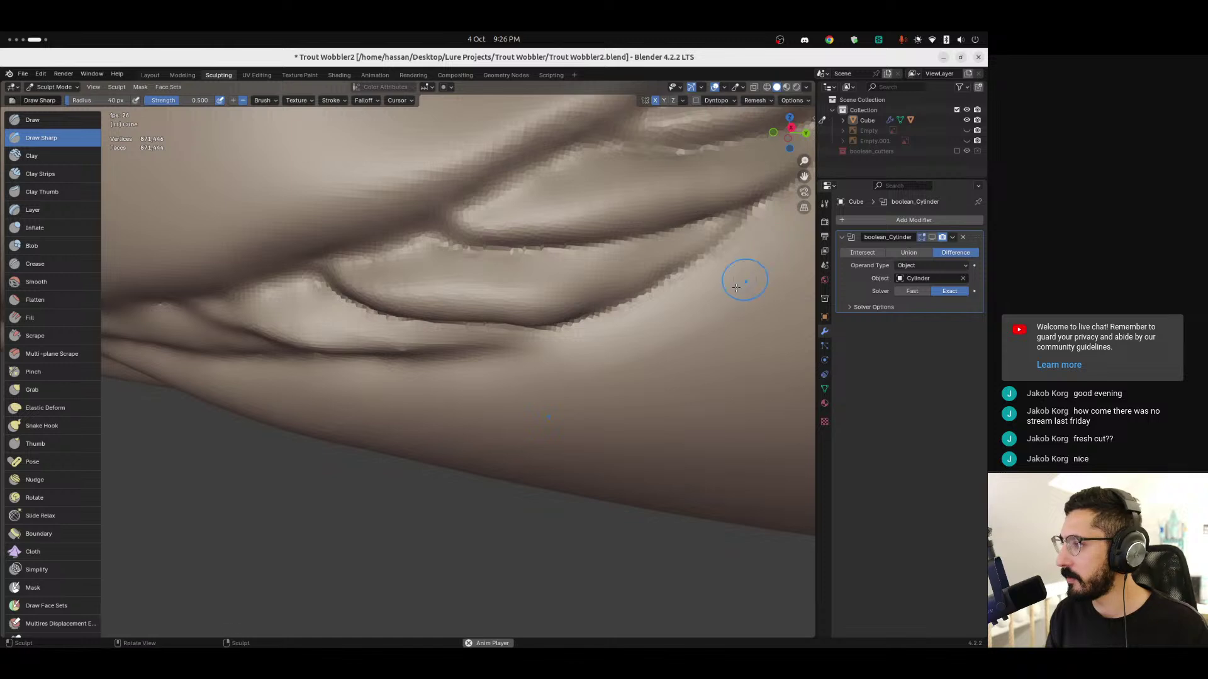
key(f)
click(615, 340)
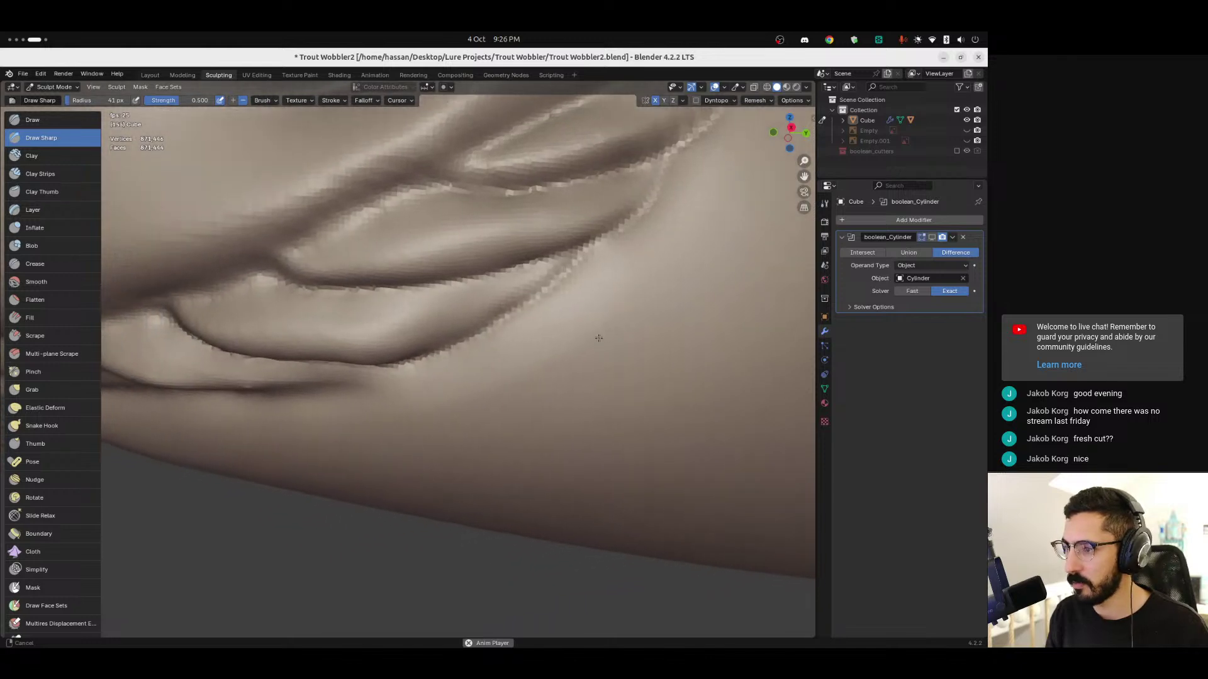
mouse_move(566, 345)
middle_down()
mouse_move(539, 324)
mouse_move(560, 307)
mouse_move(569, 346)
mouse_move(538, 345)
middle_up()
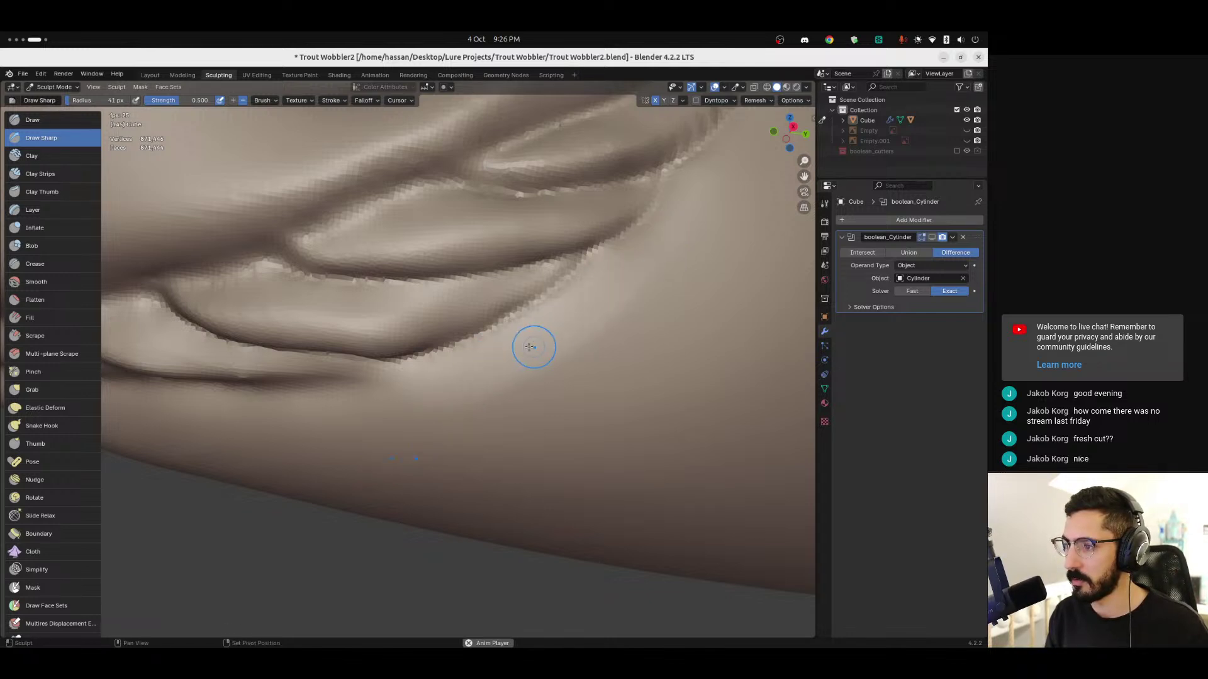
Step: Set the Draw Sharp radius to 70 px and even out the body surface below the third membrane fold
key(f)
click(502, 379)
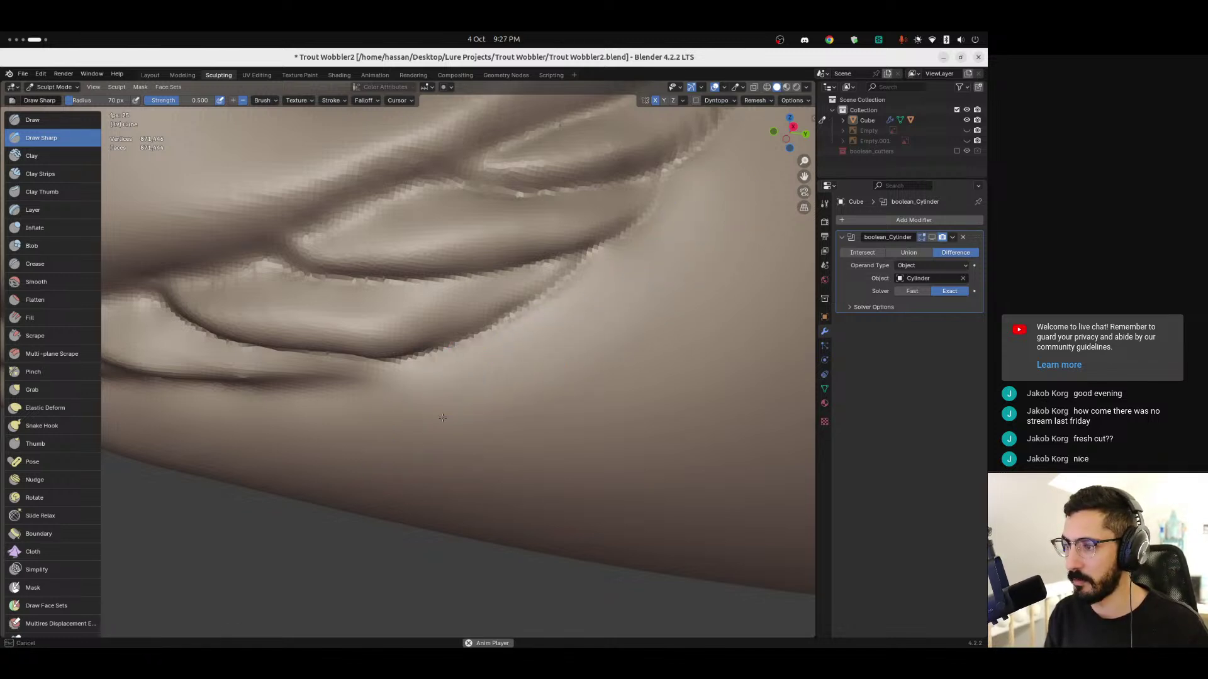
key(b)
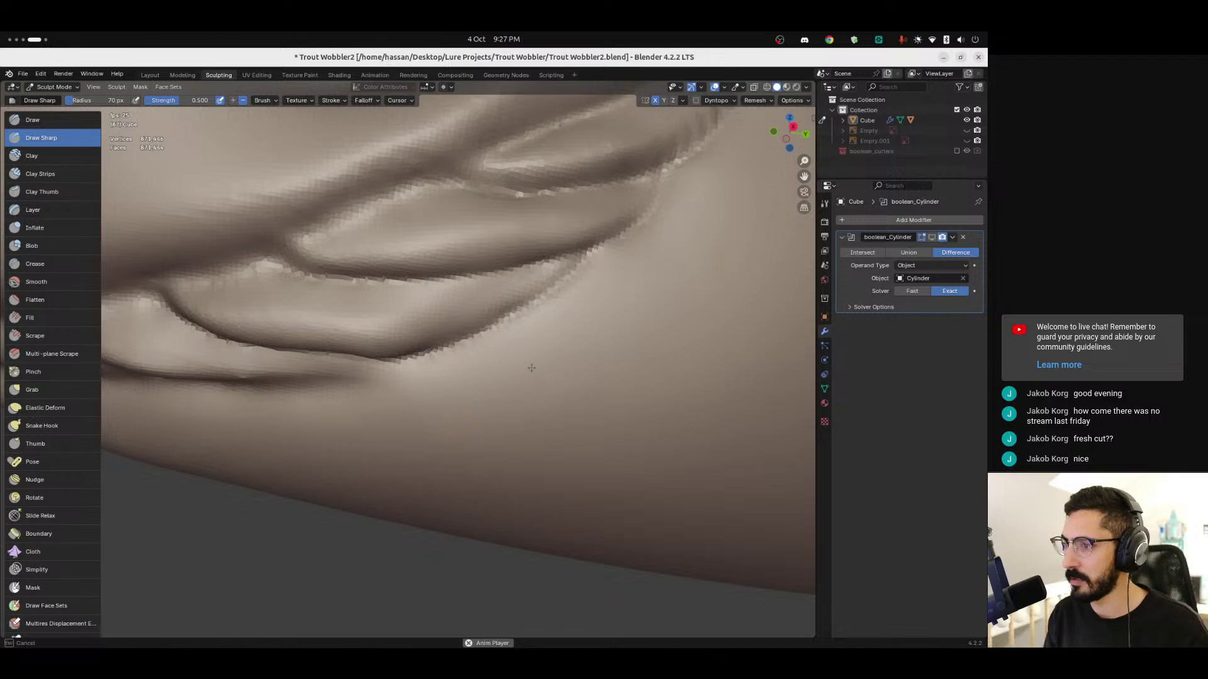
scroll(633, 350, down, 3)
mouse_move(566, 377)
middle_down()
mouse_move(504, 353)
mouse_move(544, 343)
mouse_move(519, 378)
mouse_move(547, 353)
mouse_move(569, 358)
mouse_move(478, 363)
mouse_move(534, 362)
mouse_move(546, 383)
mouse_move(603, 384)
mouse_move(442, 378)
middle_up()
scroll(477, 364, down, 3)
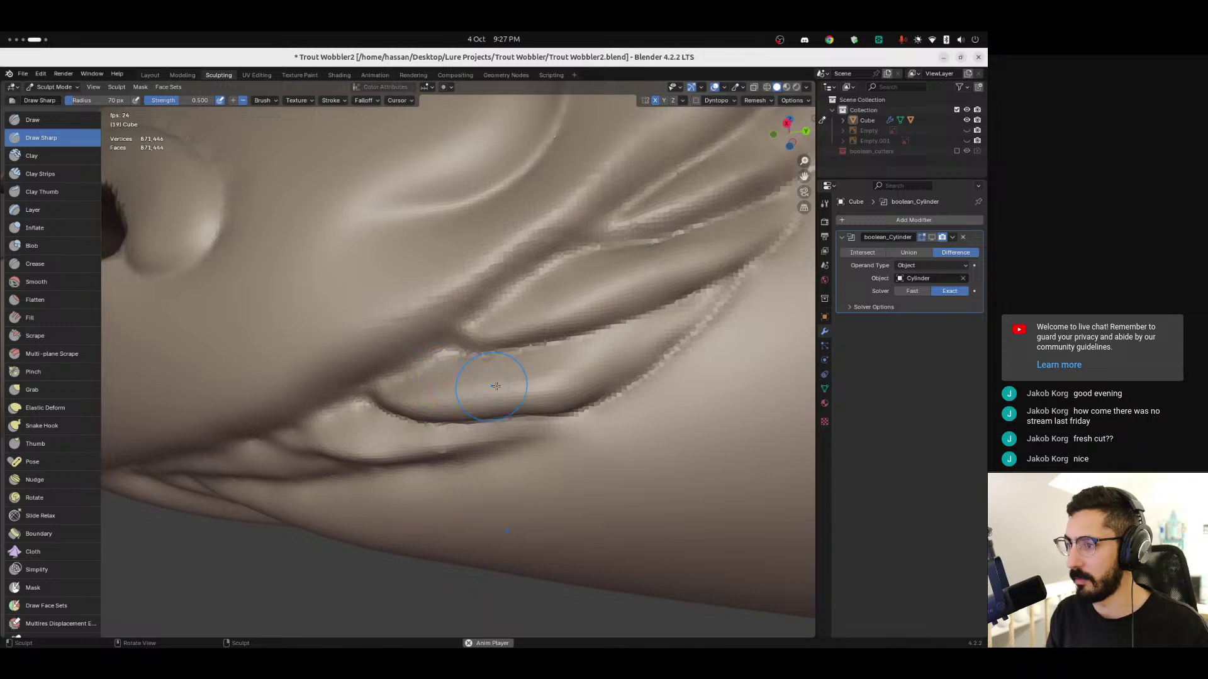
Step: Carve the groove along the fourth membrane fold's lower edge and extend its rear tip up to the third fold
mouse_move(547, 386)
middle_down()
mouse_move(623, 361)
mouse_move(540, 396)
mouse_move(428, 373)
mouse_move(507, 377)
middle_up()
mouse_move(357, 335)
mouse_down()
mouse_move(471, 365)
mouse_move(582, 363)
mouse_move(655, 335)
mouse_move(538, 370)
mouse_up()
mouse_move(446, 361)
mouse_down()
mouse_move(406, 357)
mouse_move(426, 372)
mouse_up()
mouse_move(425, 371)
middle_down()
mouse_move(415, 402)
mouse_move(434, 387)
mouse_move(398, 358)
middle_up()
key(f)
click(377, 351)
mouse_move(380, 351)
mouse_down()
mouse_move(364, 357)
mouse_move(497, 393)
mouse_up()
mouse_move(598, 381)
mouse_down()
mouse_move(654, 359)
mouse_move(605, 381)
mouse_up()
mouse_move(487, 389)
mouse_down()
mouse_move(584, 386)
mouse_move(675, 359)
mouse_move(587, 394)
mouse_up()
middle_drag(587, 394, 582, 409)
Step: Refine the surface behind the fourth fold's rear tip with a 40 px Draw Sharp radius and set the radius to 60 px
key(f)
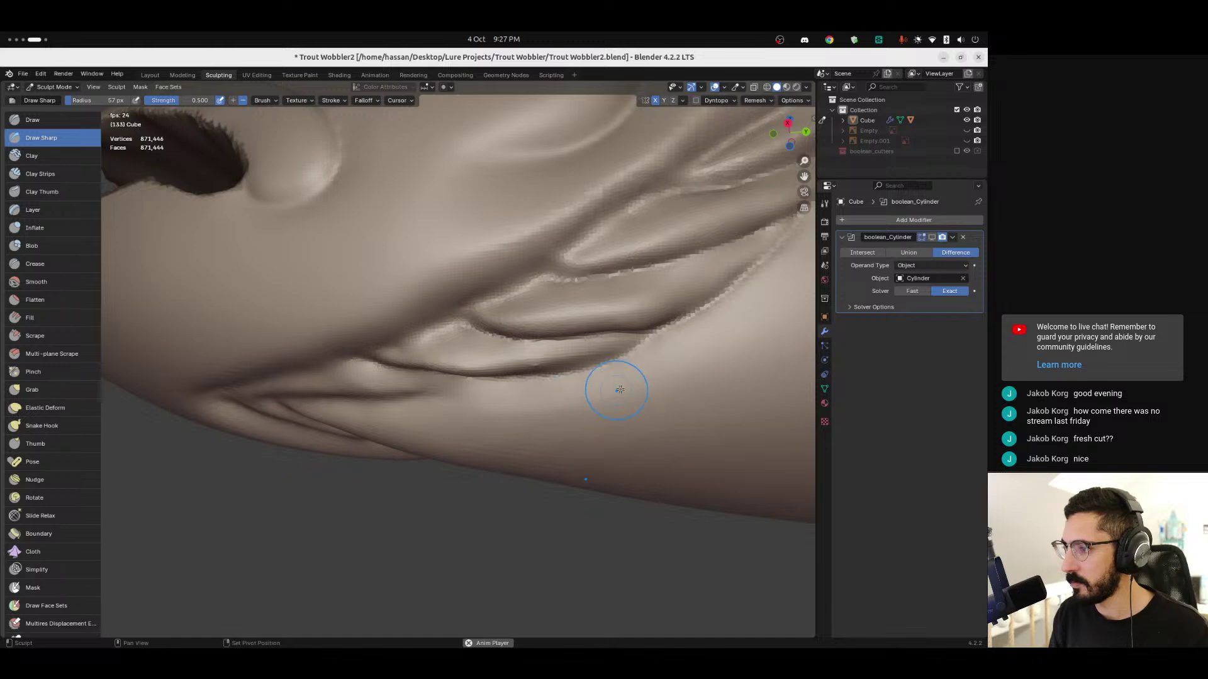
key(f)
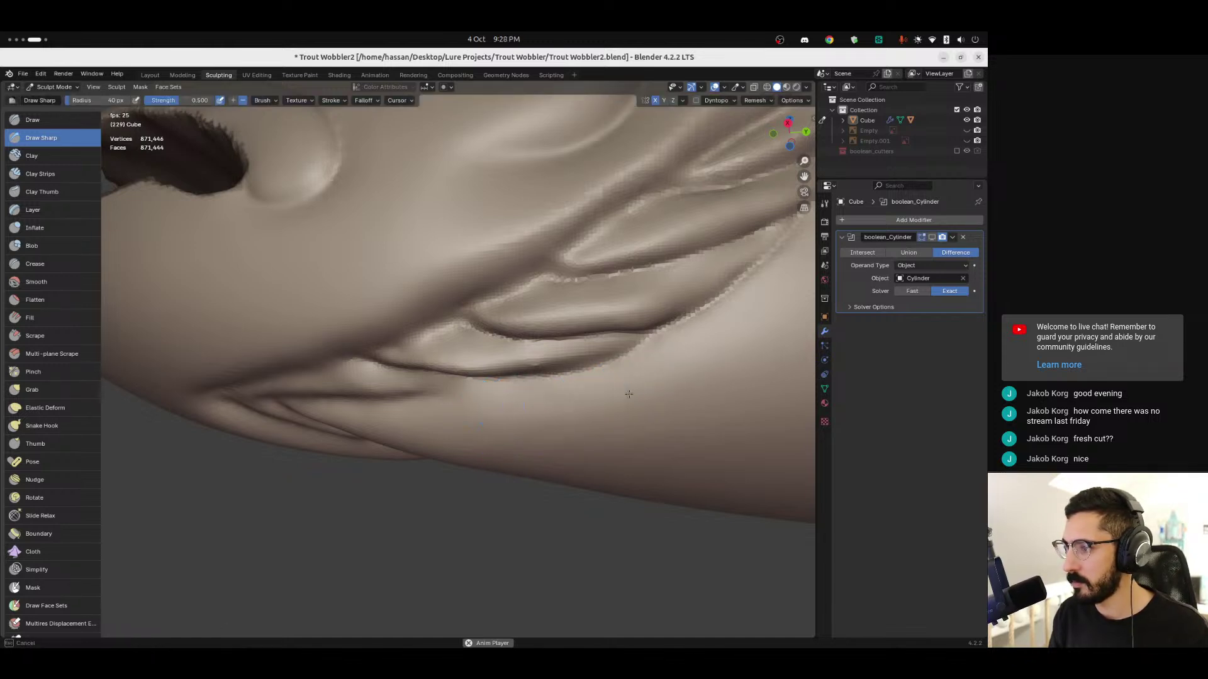
drag(643, 375, 638, 378)
drag(722, 329, 769, 329)
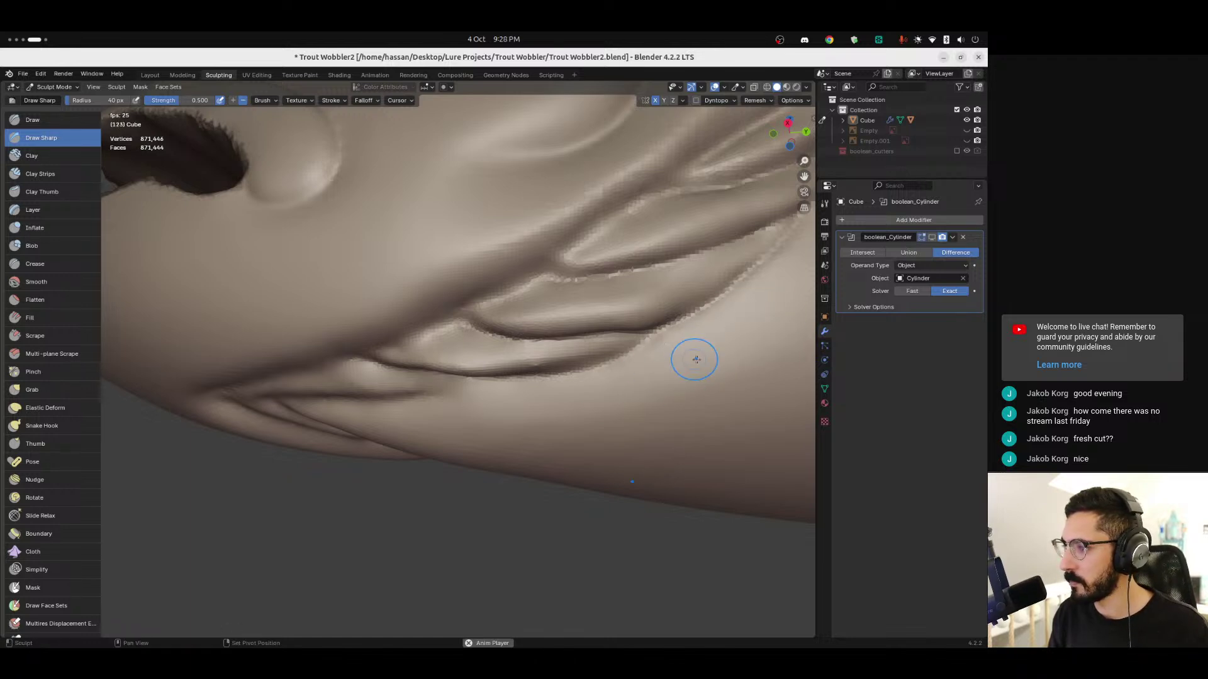
key(f)
click(516, 417)
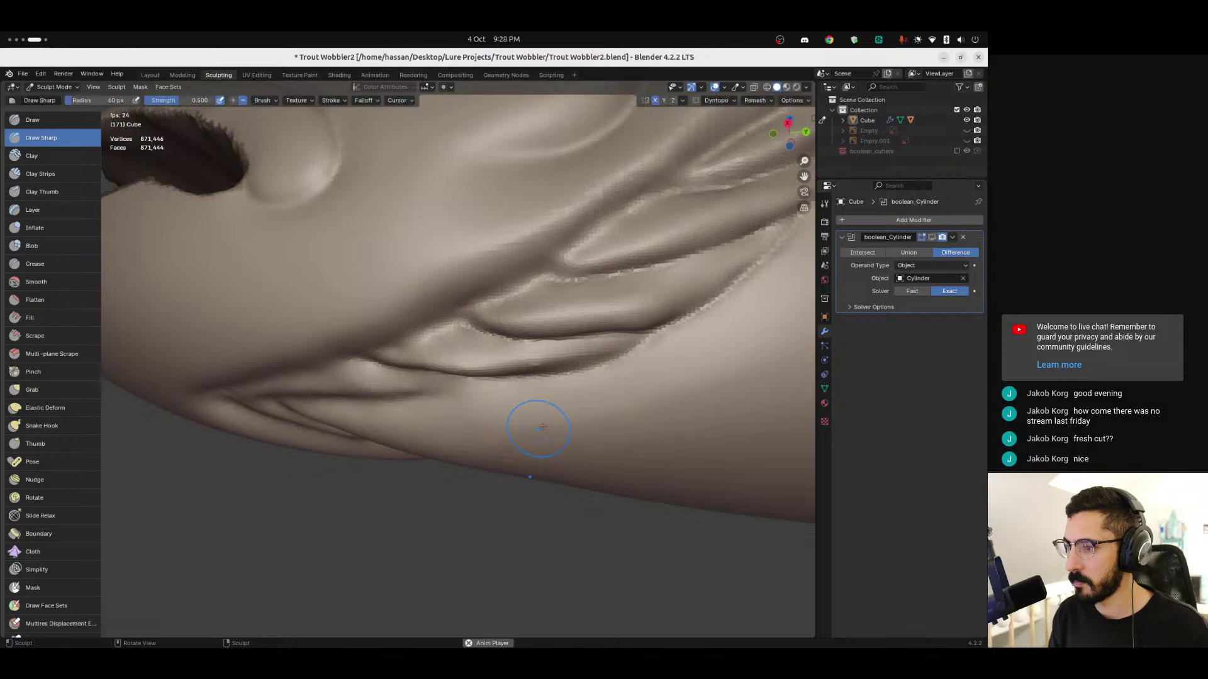
Step: Even out the body surface below and behind the fourth membrane fold with the 60 px Draw Sharp brush
mouse_move(503, 416)
mouse_down()
mouse_move(626, 402)
mouse_move(722, 345)
mouse_up()
mouse_move(728, 334)
middle_down()
mouse_move(633, 361)
mouse_move(617, 339)
mouse_move(647, 369)
middle_up()
mouse_move(607, 337)
mouse_down()
mouse_move(559, 372)
mouse_move(604, 334)
mouse_move(566, 359)
mouse_move(458, 382)
mouse_up()
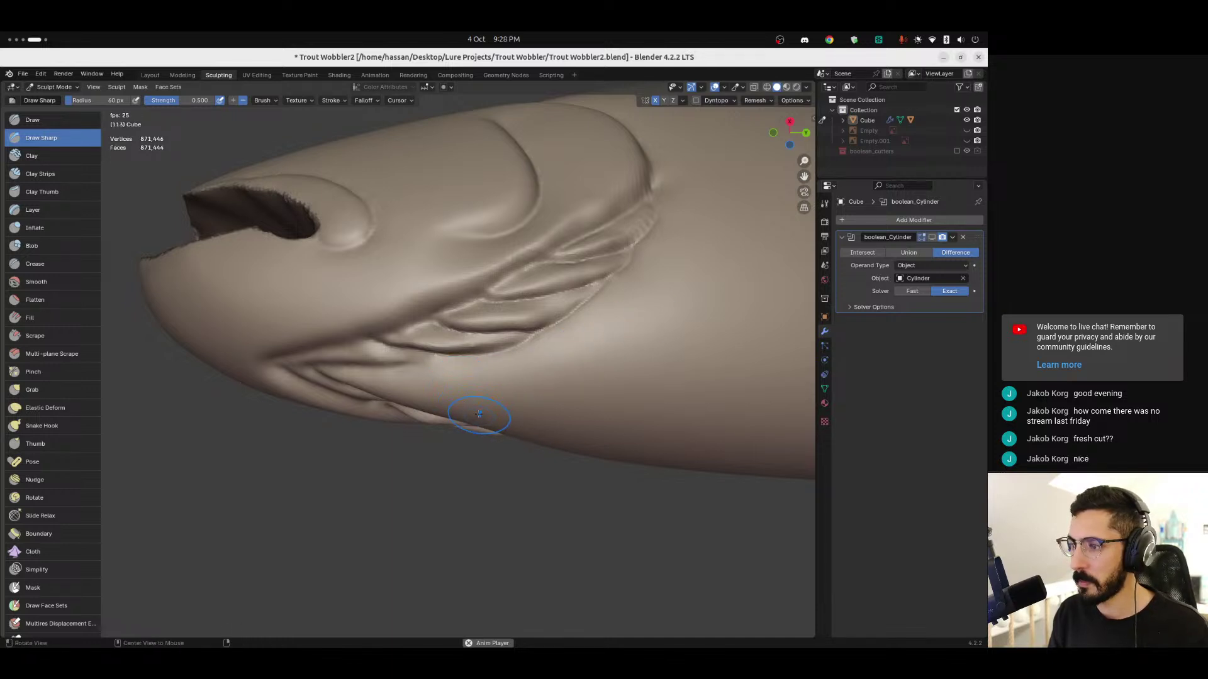
scroll(480, 415, up, 4)
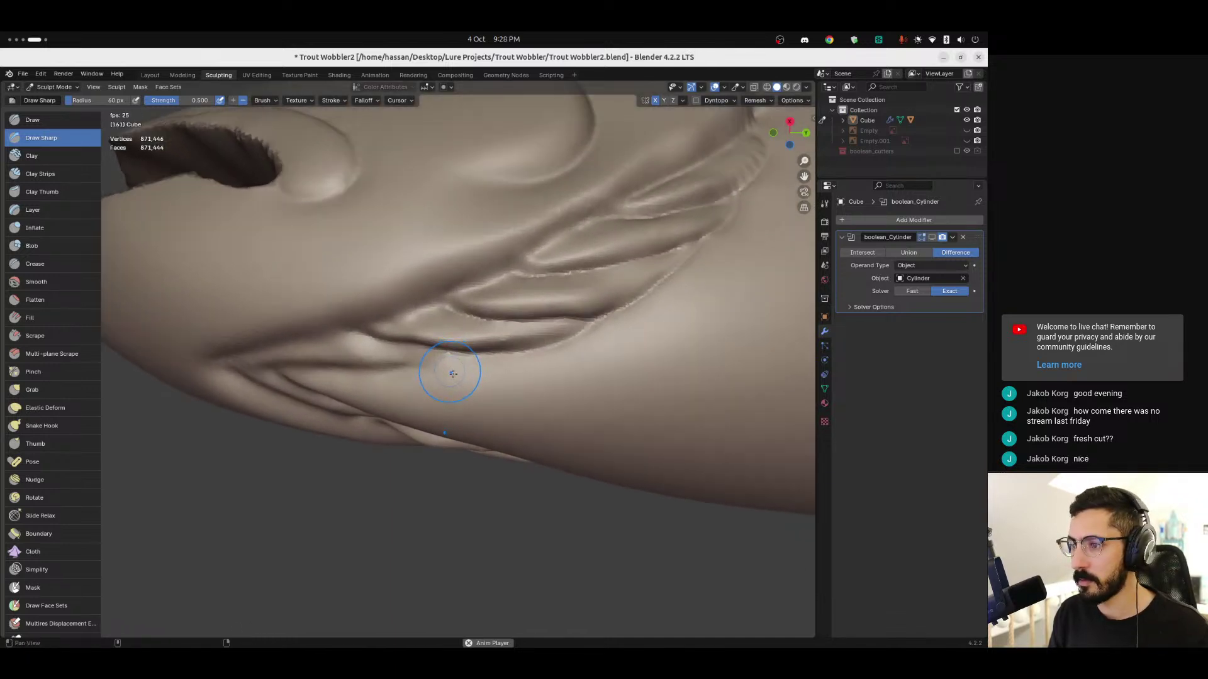
scroll(450, 371, down, 3)
middle_drag(450, 371, 497, 387)
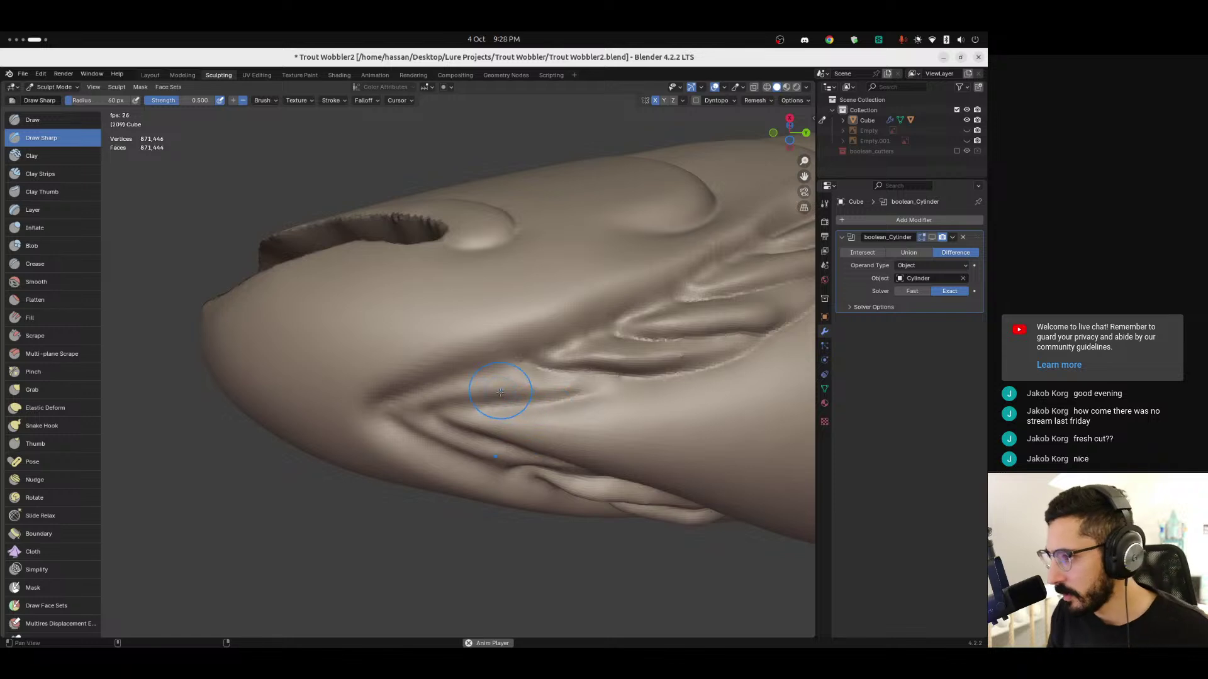
middle_drag(585, 389, 602, 377)
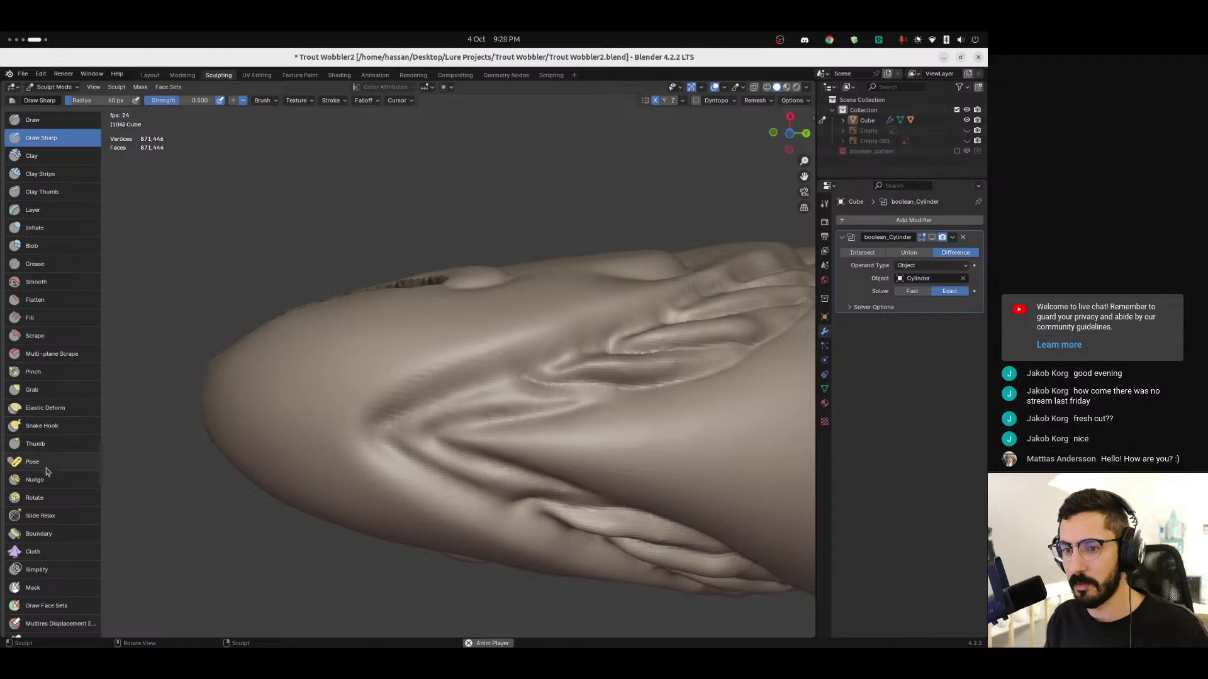
Step: Soften the surface around the lowest membrane fold with the Smooth brush and set the brush radius to 42 px
click(48, 267)
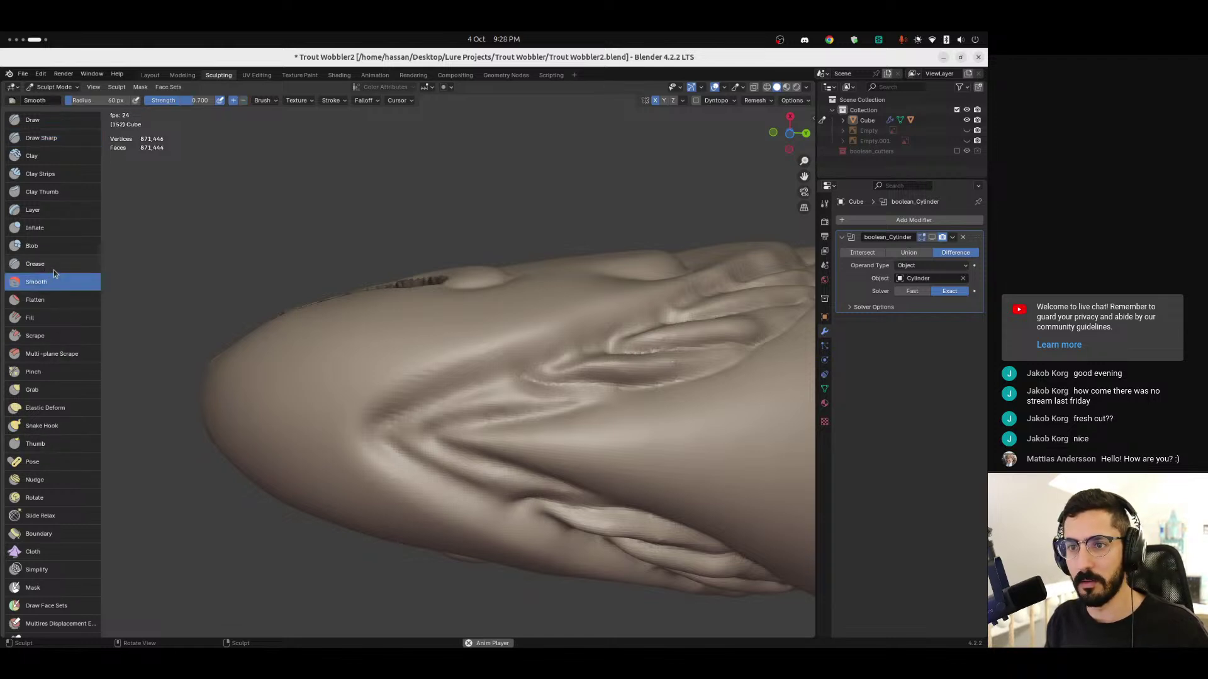
mouse_move(476, 401)
middle_down()
mouse_move(494, 406)
mouse_move(449, 410)
mouse_move(479, 398)
mouse_move(455, 396)
mouse_move(519, 395)
mouse_move(466, 400)
mouse_move(512, 420)
mouse_move(511, 441)
mouse_move(526, 432)
mouse_move(472, 426)
mouse_move(526, 426)
mouse_move(479, 421)
mouse_move(525, 389)
mouse_move(528, 399)
mouse_move(521, 380)
middle_up()
scroll(449, 410, up, 3)
Step: Carve the groove along the fifth membrane fold's lower edge, from its front end up to the fourth fold, with Draw Sharp at 42 px
click(41, 138)
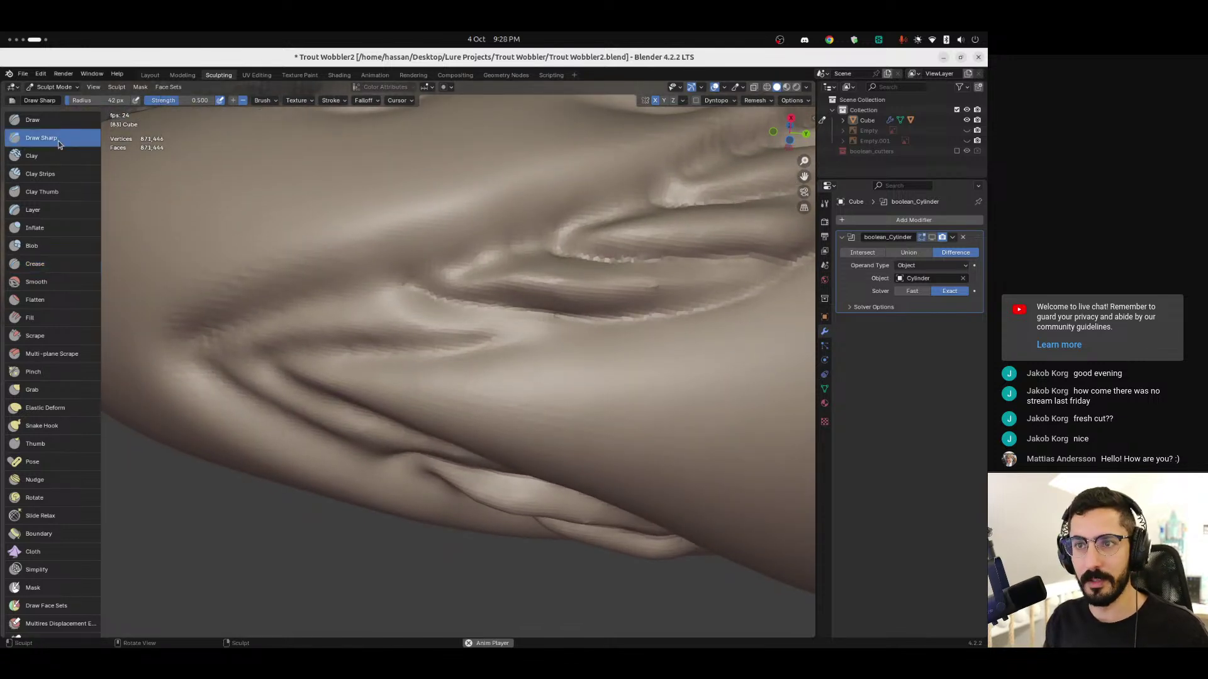
mouse_move(459, 277)
middle_down()
mouse_move(456, 378)
mouse_move(319, 360)
middle_up()
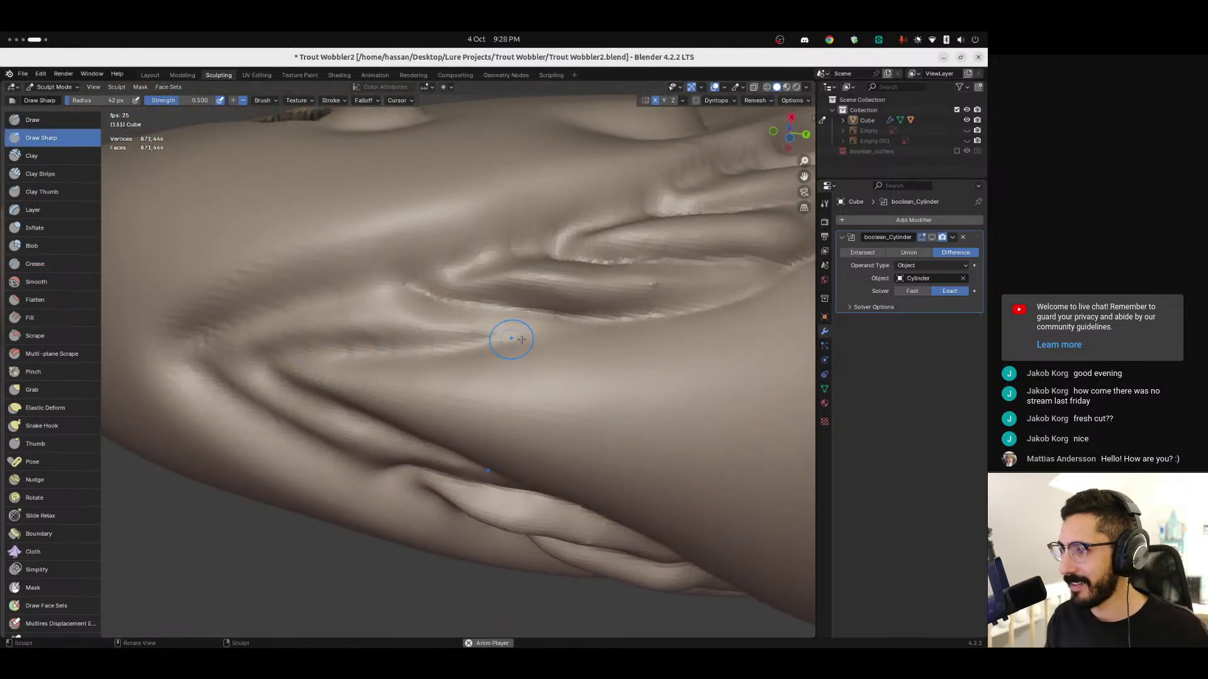
click(269, 362)
drag(268, 362, 266, 361)
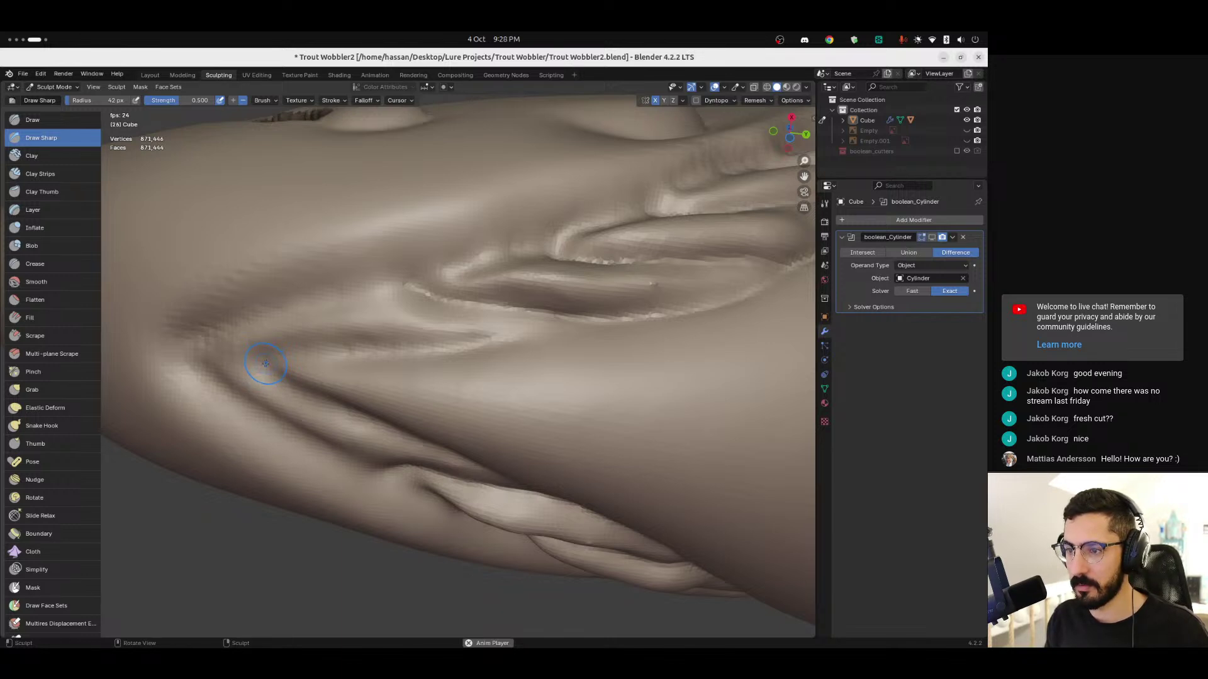
mouse_move(265, 364)
mouse_down()
mouse_move(589, 321)
mouse_move(368, 362)
mouse_move(544, 318)
mouse_move(553, 326)
mouse_move(279, 363)
mouse_up()
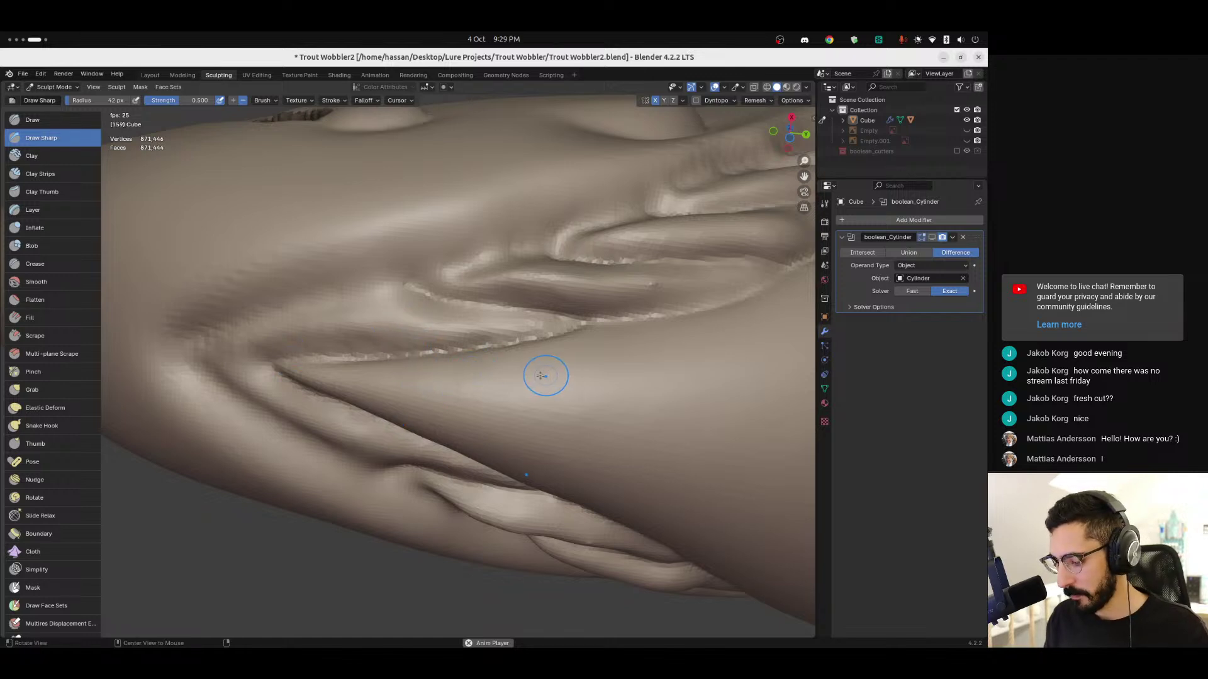
Step: Set the Draw Sharp radius to 24 px and refine the fifth membrane fold's lower edge and rear tip
mouse_move(487, 376)
middle_down()
mouse_move(575, 353)
mouse_move(584, 363)
middle_up()
key(f)
click(570, 360)
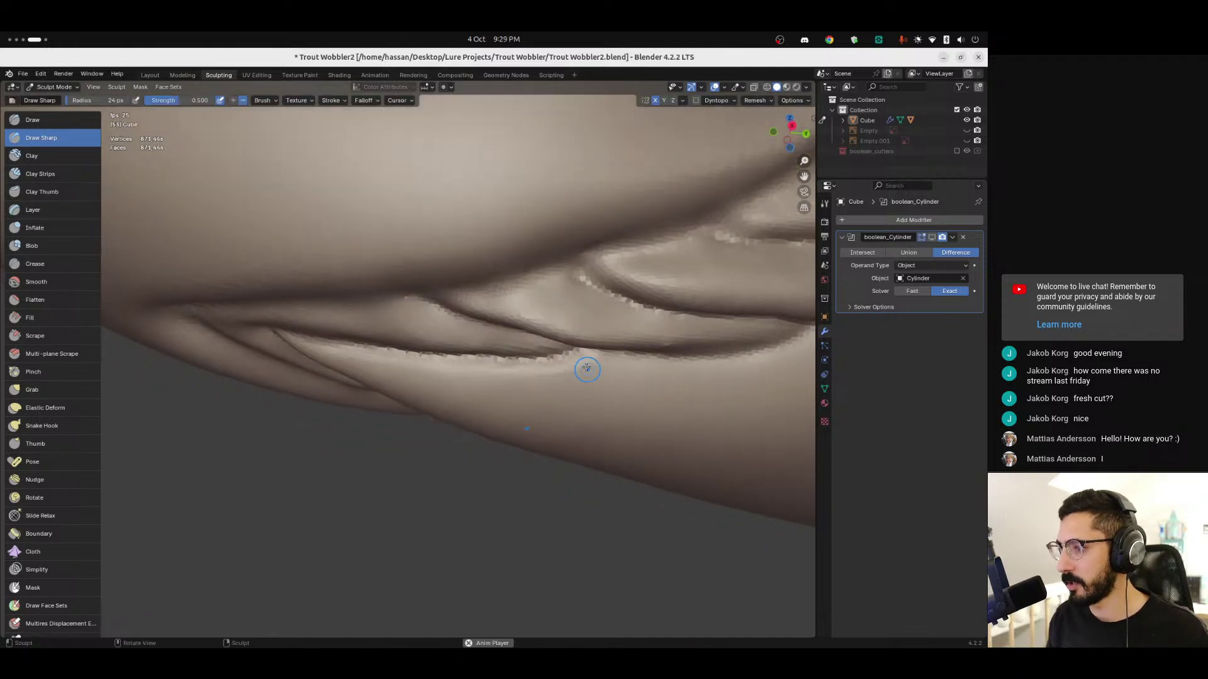
mouse_move(457, 370)
middle_down()
mouse_move(406, 372)
mouse_move(445, 378)
middle_up()
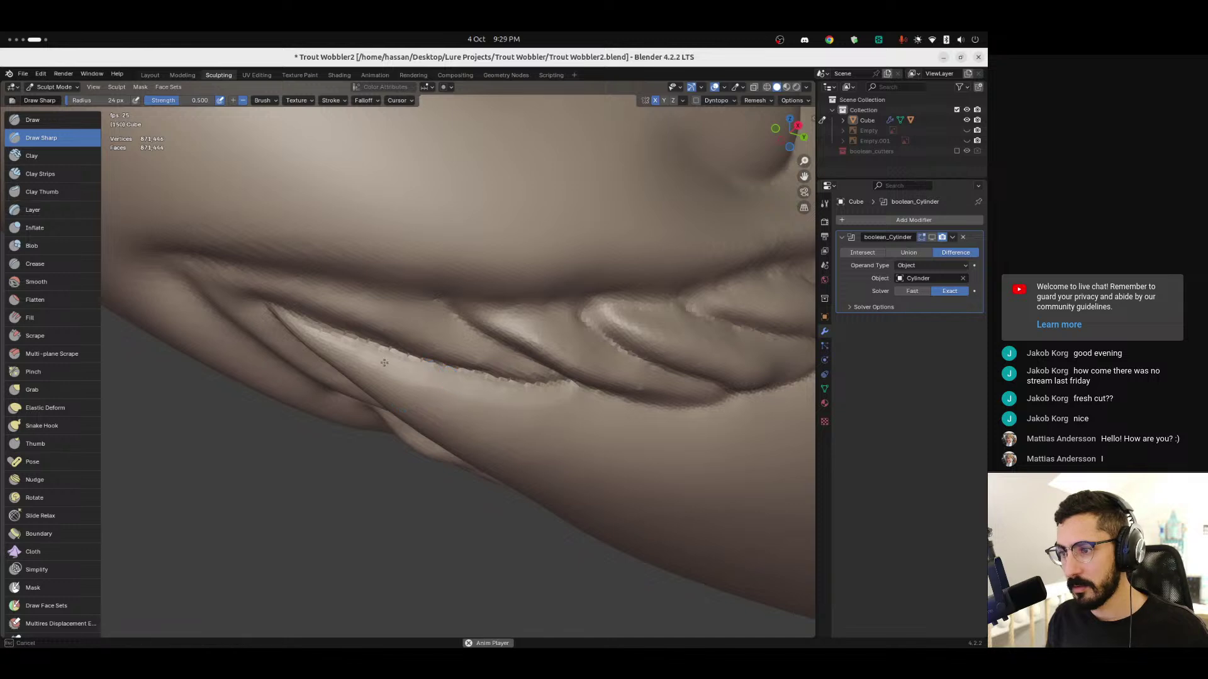
mouse_move(372, 362)
middle_down()
mouse_move(345, 321)
mouse_move(292, 324)
mouse_move(303, 336)
middle_up()
middle_drag(445, 373, 416, 378)
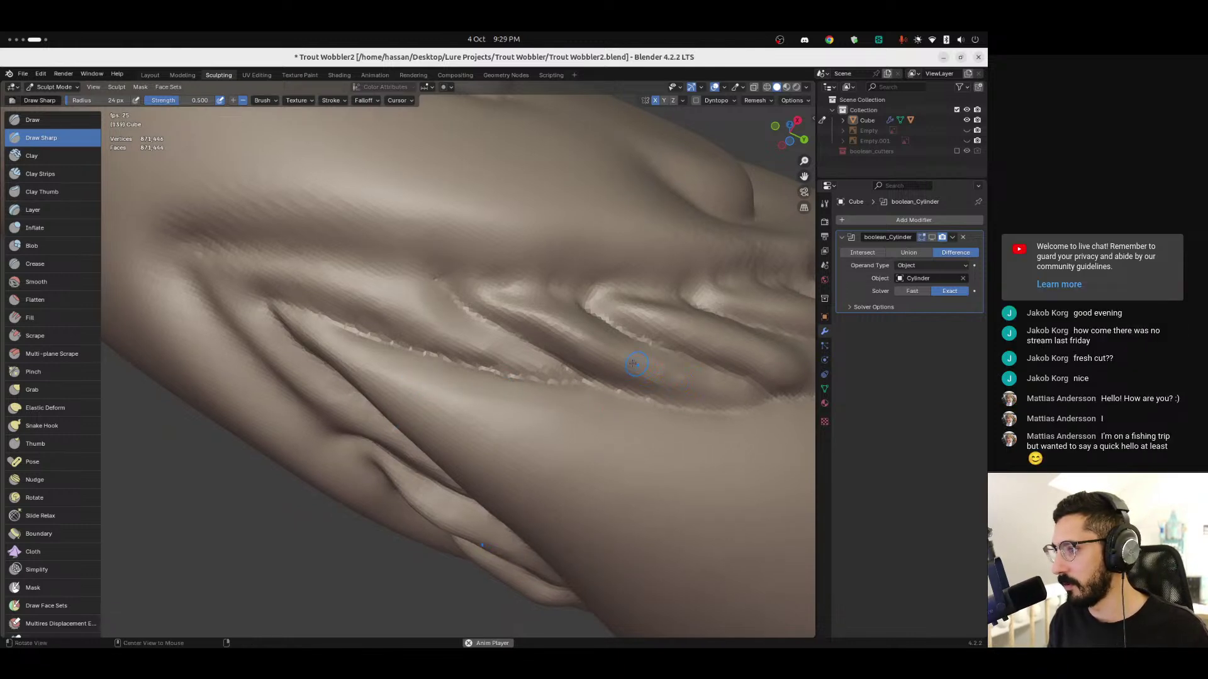
middle_drag(637, 364, 629, 367)
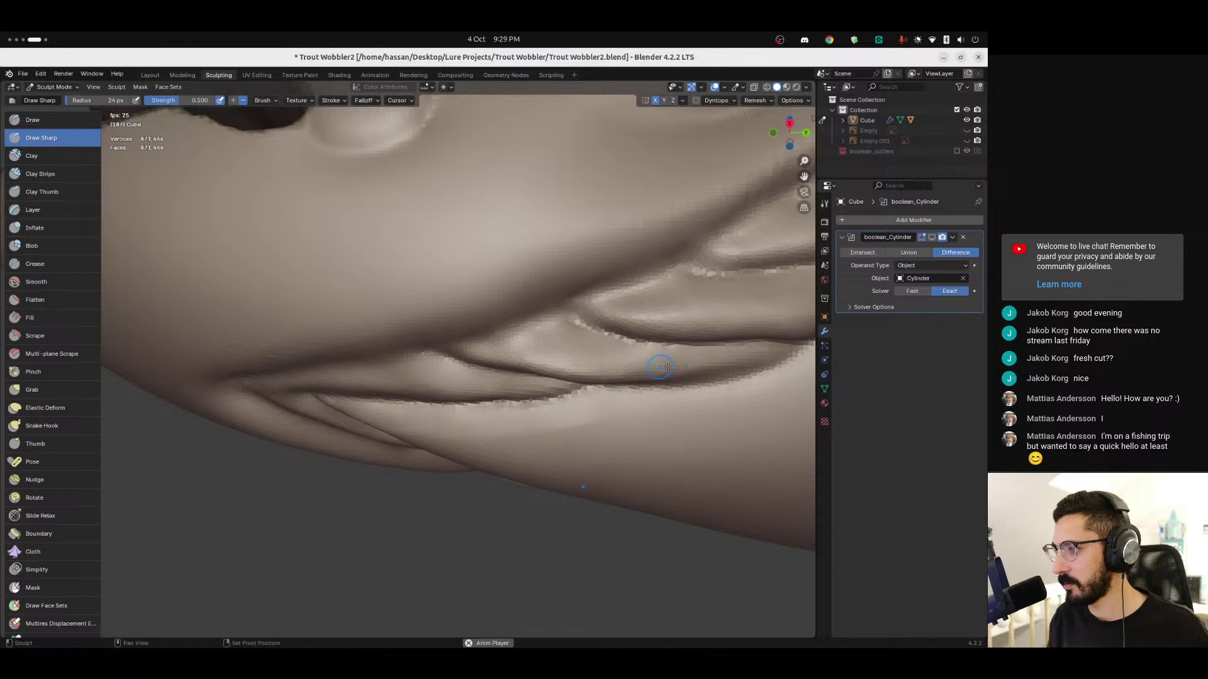
Step: Set the Draw Sharp radius to 34 px and rework the junction between the fourth and fifth membrane folds
mouse_move(538, 353)
middle_down()
mouse_move(529, 377)
mouse_move(619, 369)
mouse_move(612, 399)
middle_up()
key(f)
click(564, 356)
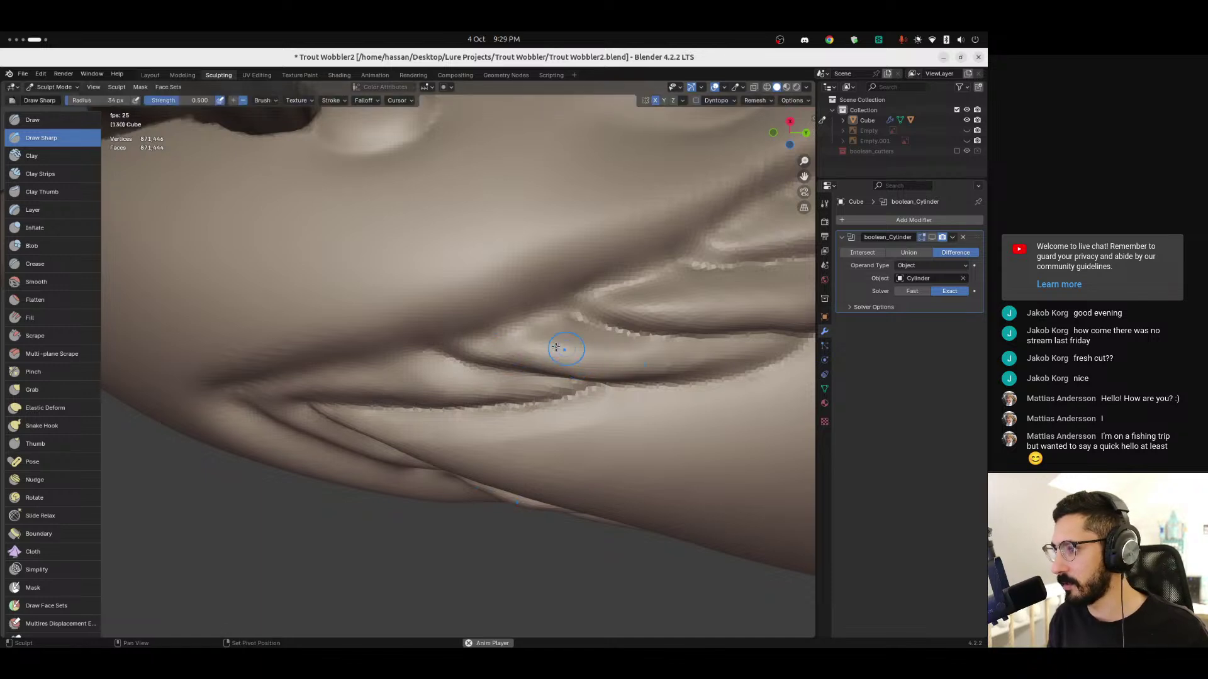
middle_drag(584, 356, 554, 339)
mouse_move(630, 353)
middle_down()
mouse_move(662, 363)
mouse_move(501, 406)
mouse_move(456, 372)
mouse_move(481, 368)
mouse_move(488, 392)
middle_up()
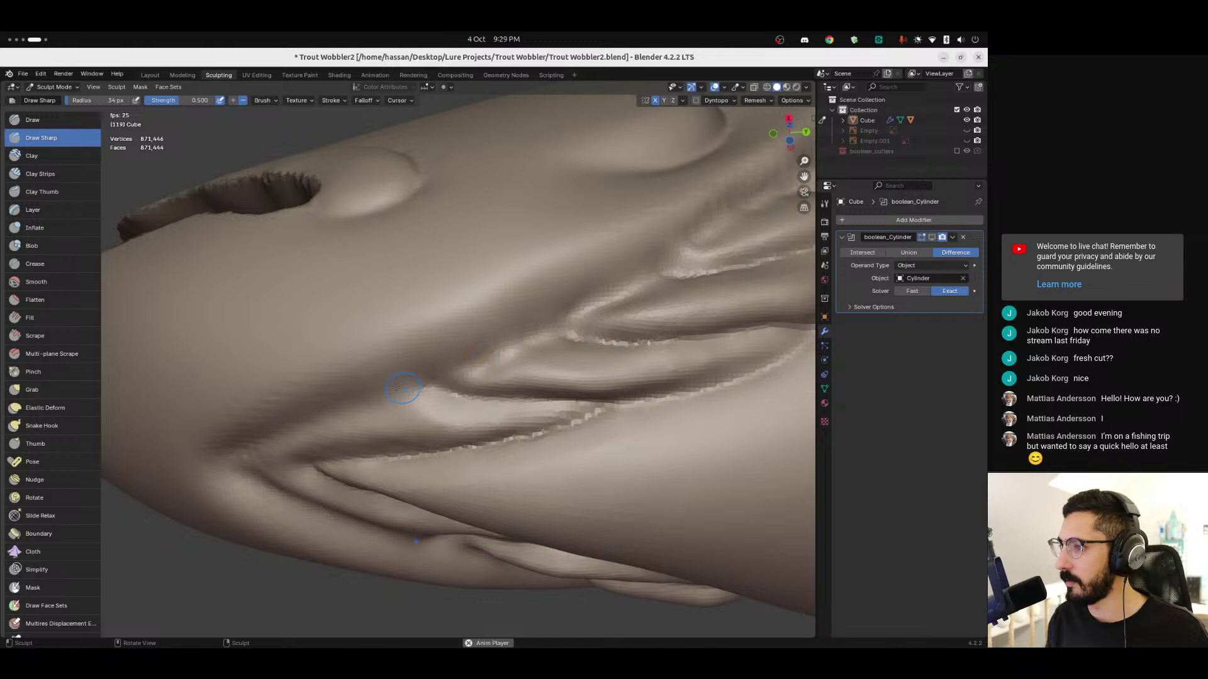
Step: Set the Draw Sharp radius to 49 px and even out the body surface below the fifth membrane fold
middle_drag(512, 404, 539, 434)
key(f)
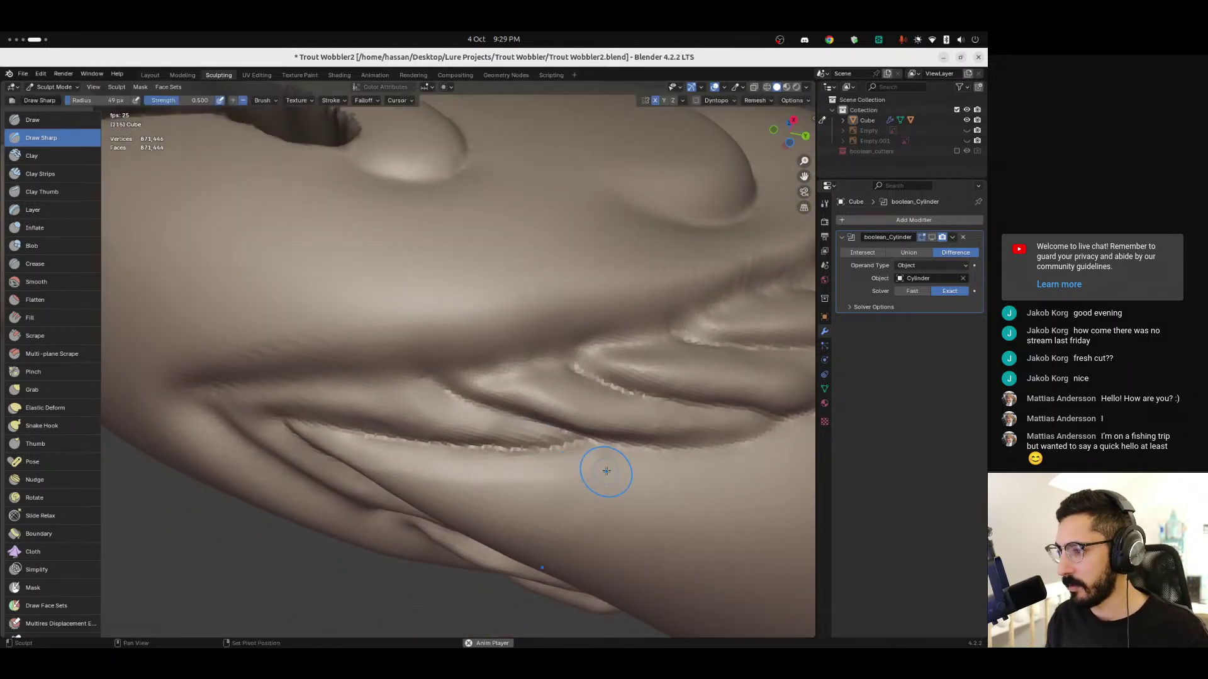
click(595, 474)
mouse_move(539, 504)
middle_down()
mouse_move(595, 501)
mouse_move(580, 499)
middle_up()
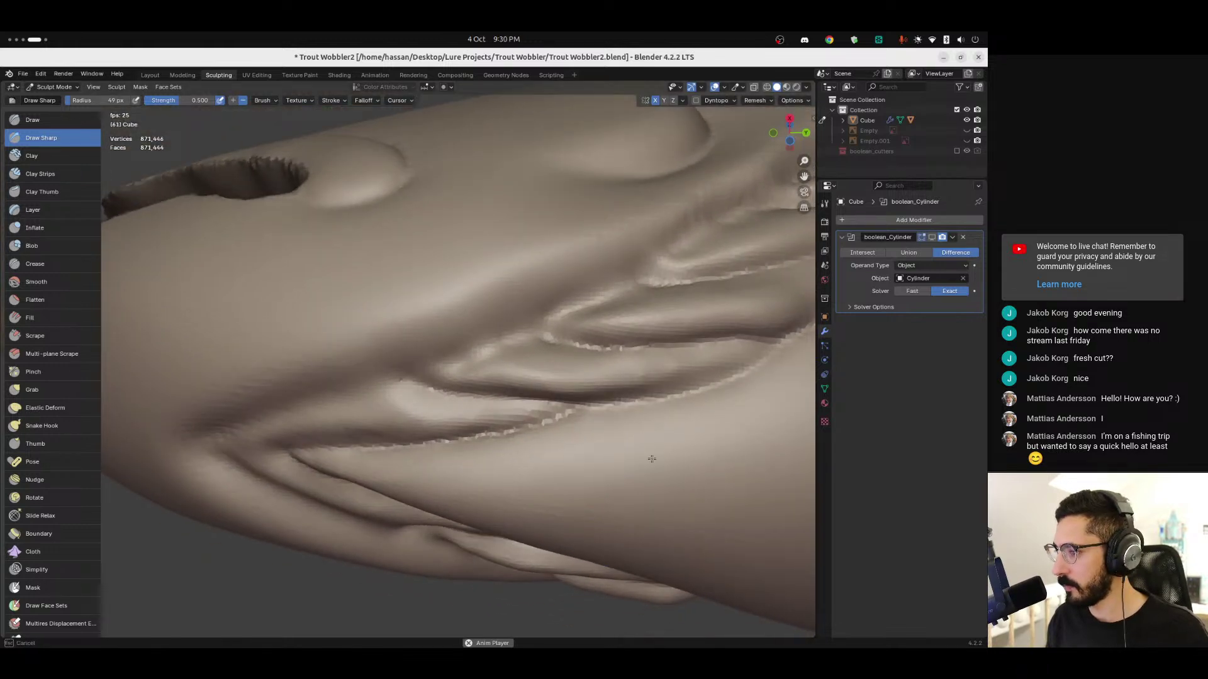
middle_drag(462, 487, 401, 497)
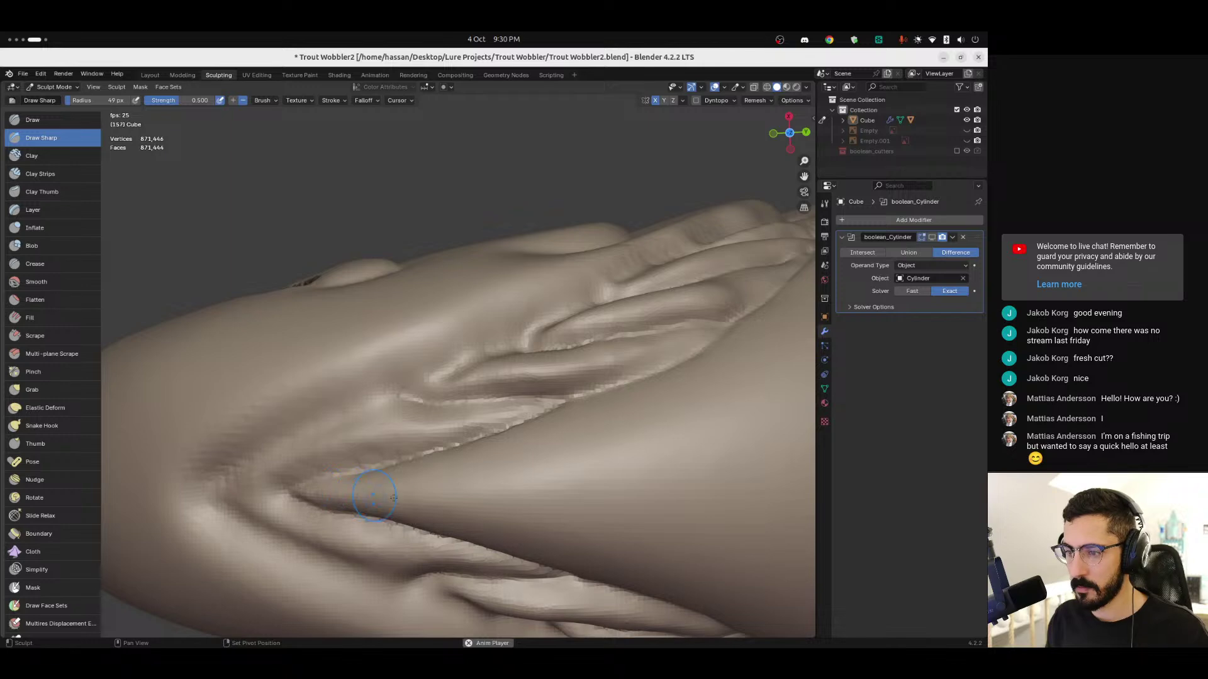
mouse_move(490, 484)
middle_down()
mouse_move(462, 492)
mouse_move(453, 381)
mouse_move(452, 462)
mouse_move(493, 405)
mouse_move(551, 362)
mouse_move(476, 383)
middle_up()
Step: Sharpen the front part of the crease between the gill cover's lower edge and the membrane folds with Draw Sharp
scroll(477, 359, up, 2)
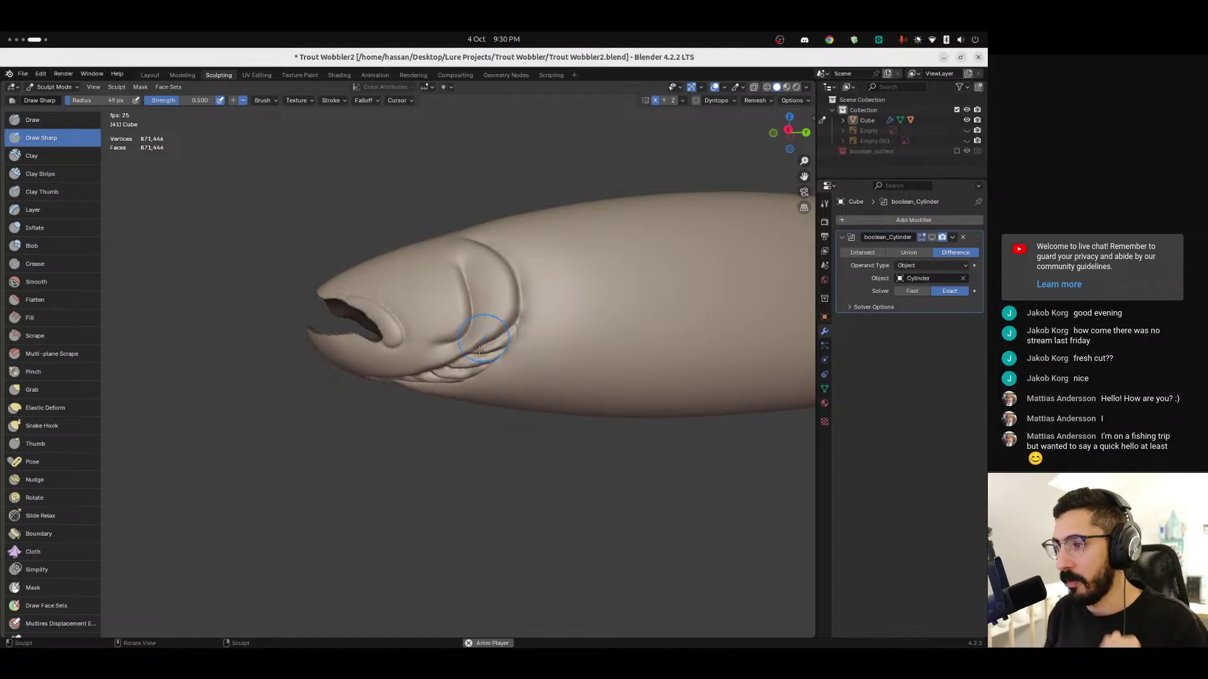
scroll(502, 367, up, 2)
mouse_move(501, 367)
middle_down()
mouse_move(492, 304)
mouse_move(509, 318)
middle_up()
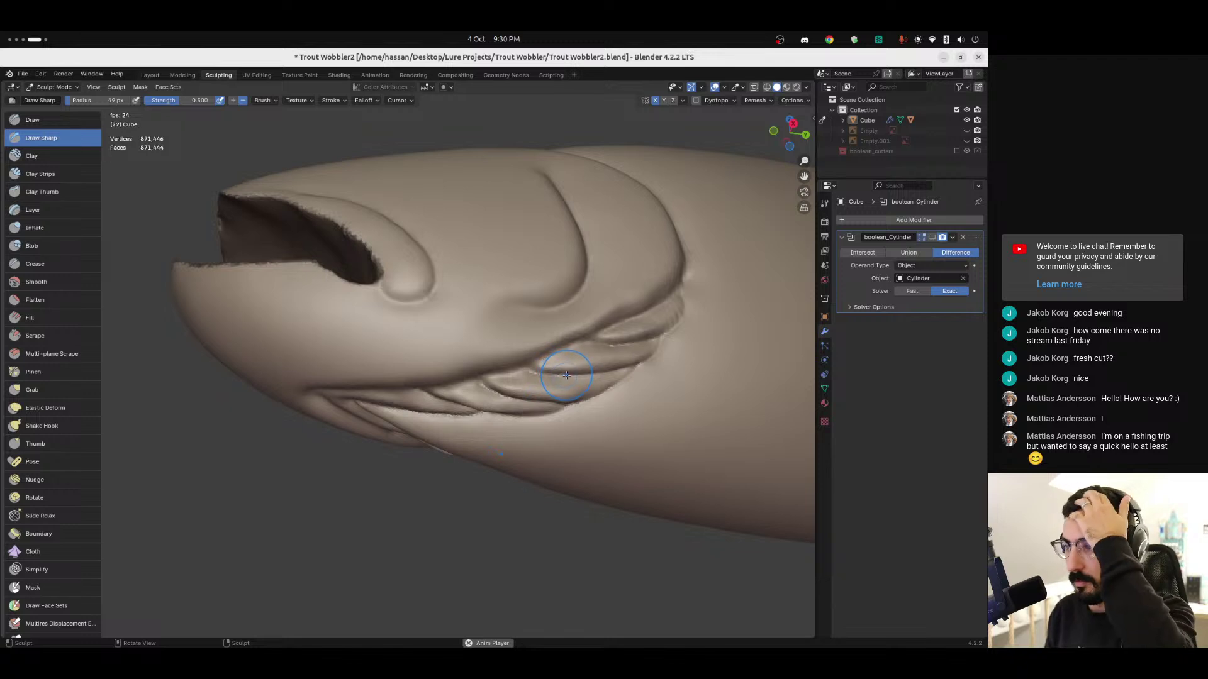
middle_drag(586, 402, 503, 384)
key(space)
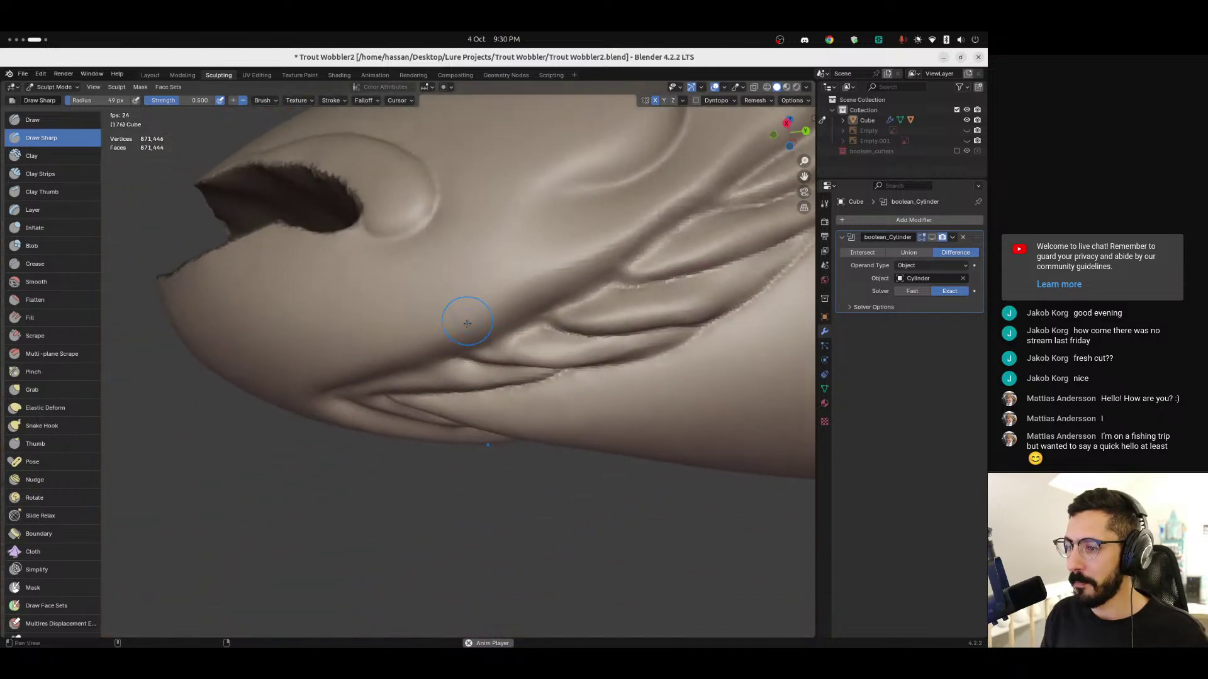
mouse_move(463, 294)
middle_down()
mouse_move(479, 291)
mouse_move(473, 330)
middle_up()
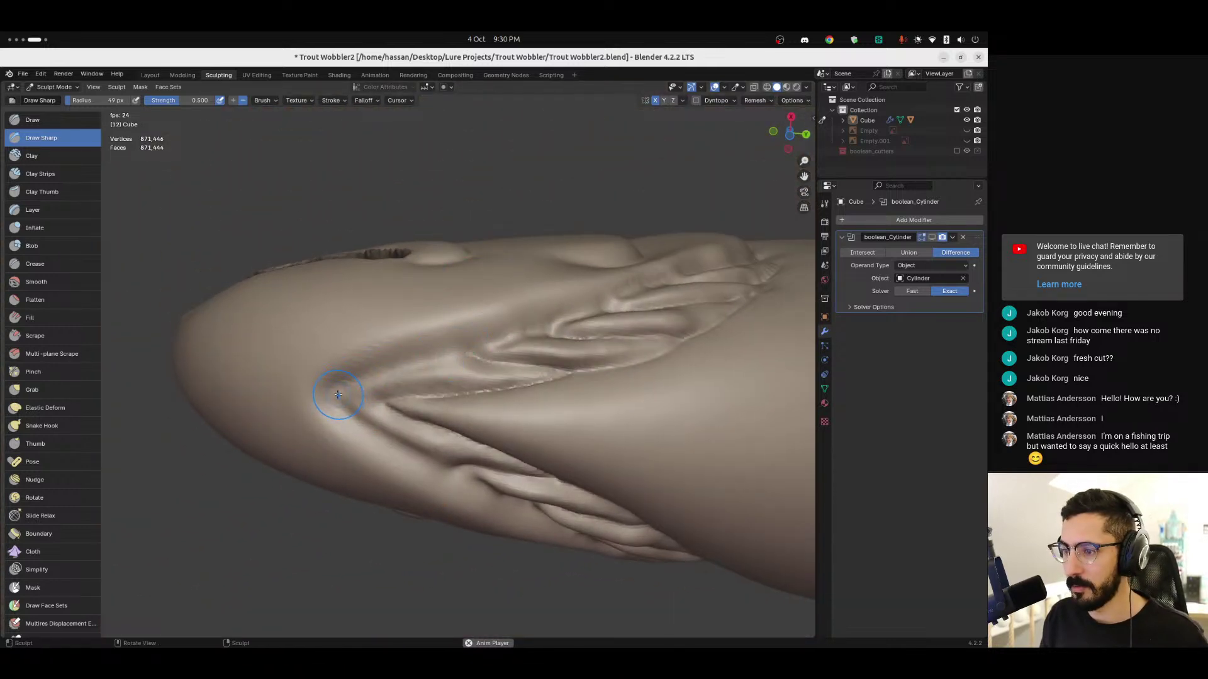
key(space)
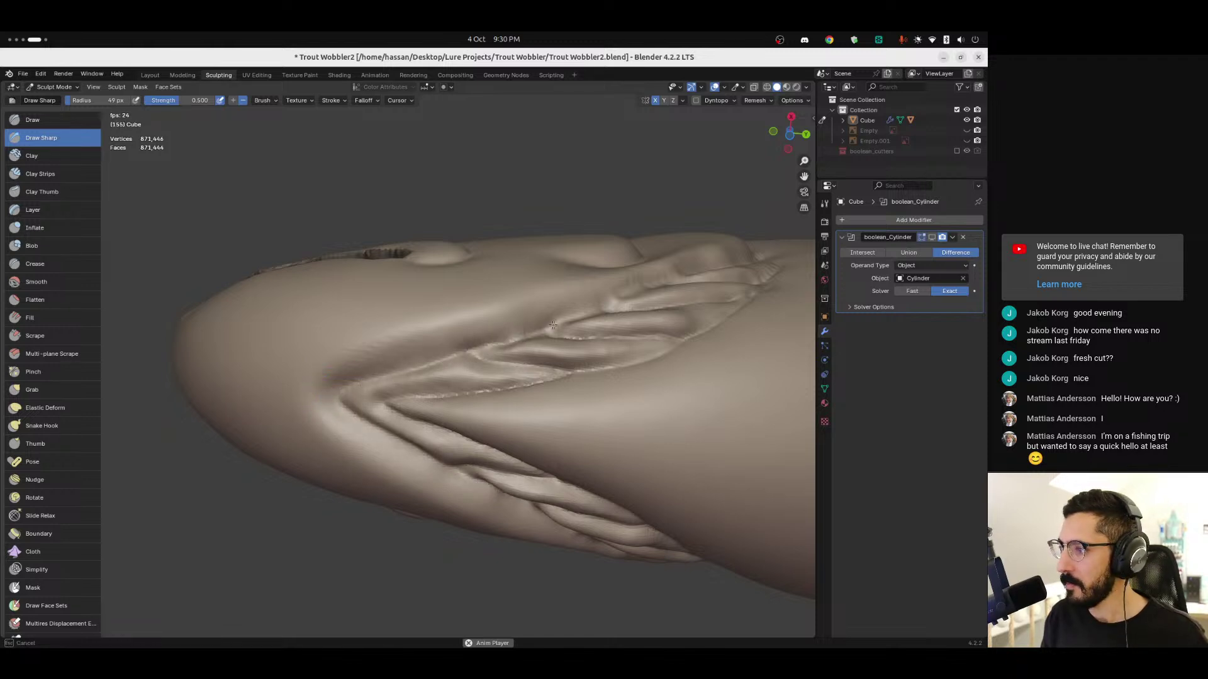
Step: Continue the sharpened crease along the gill cover's lower edge above the upper membrane folds toward its rear corner
middle_drag(657, 286, 619, 316)
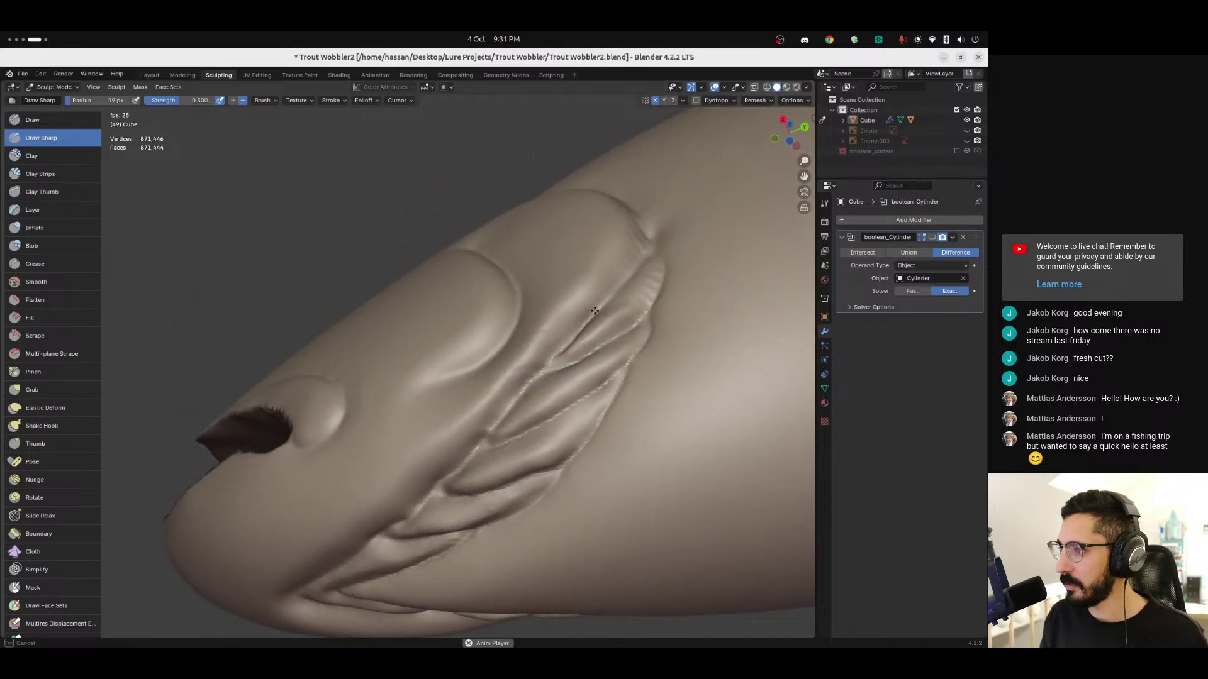
middle_drag(647, 253, 641, 293)
middle_drag(394, 380, 478, 356)
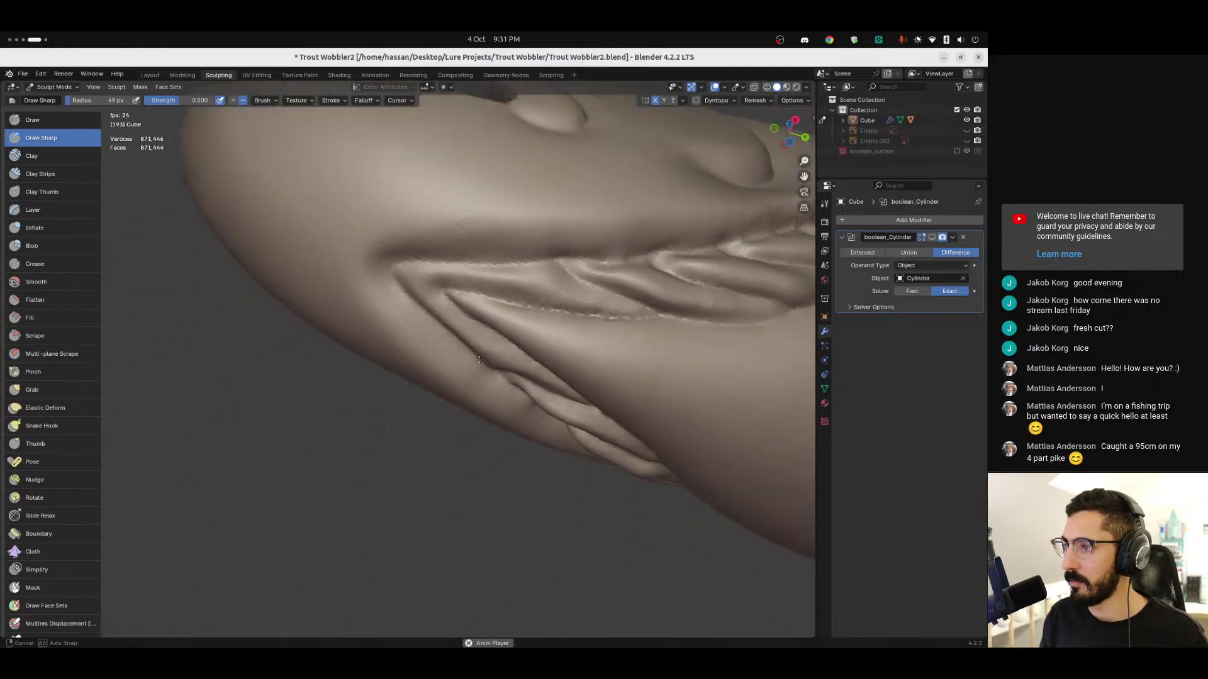
scroll(478, 356, down, 8)
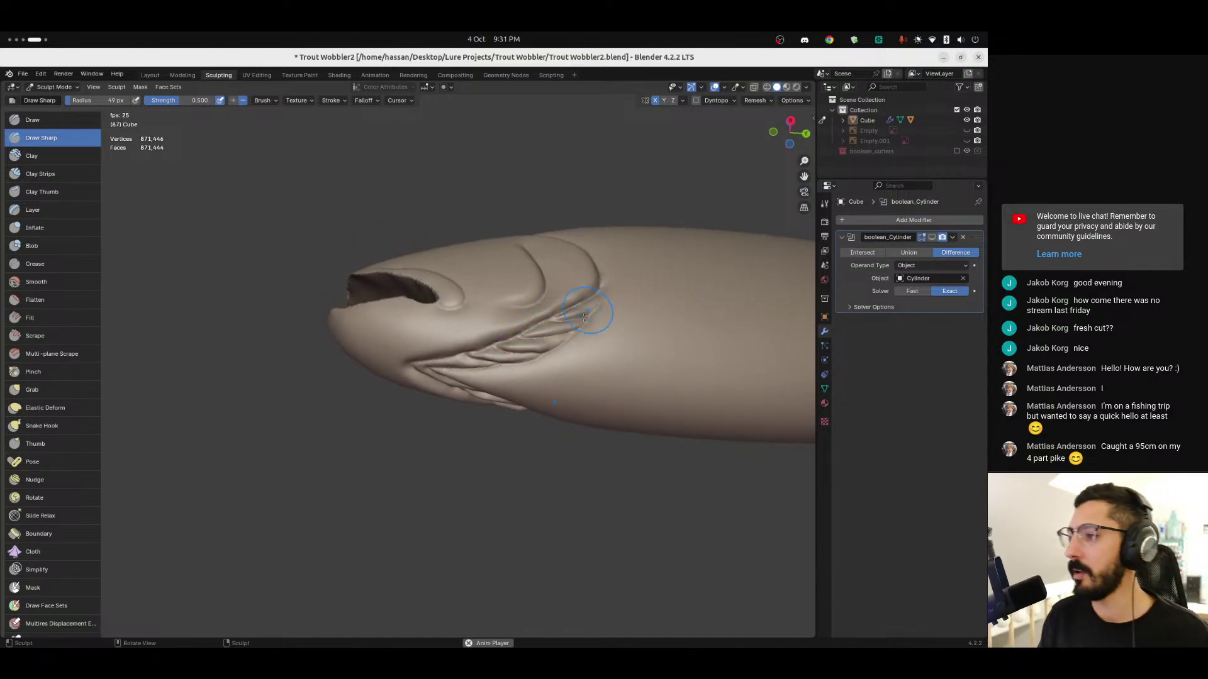
mouse_move(478, 343)
middle_down()
mouse_move(462, 336)
mouse_move(500, 317)
mouse_move(473, 323)
middle_up()
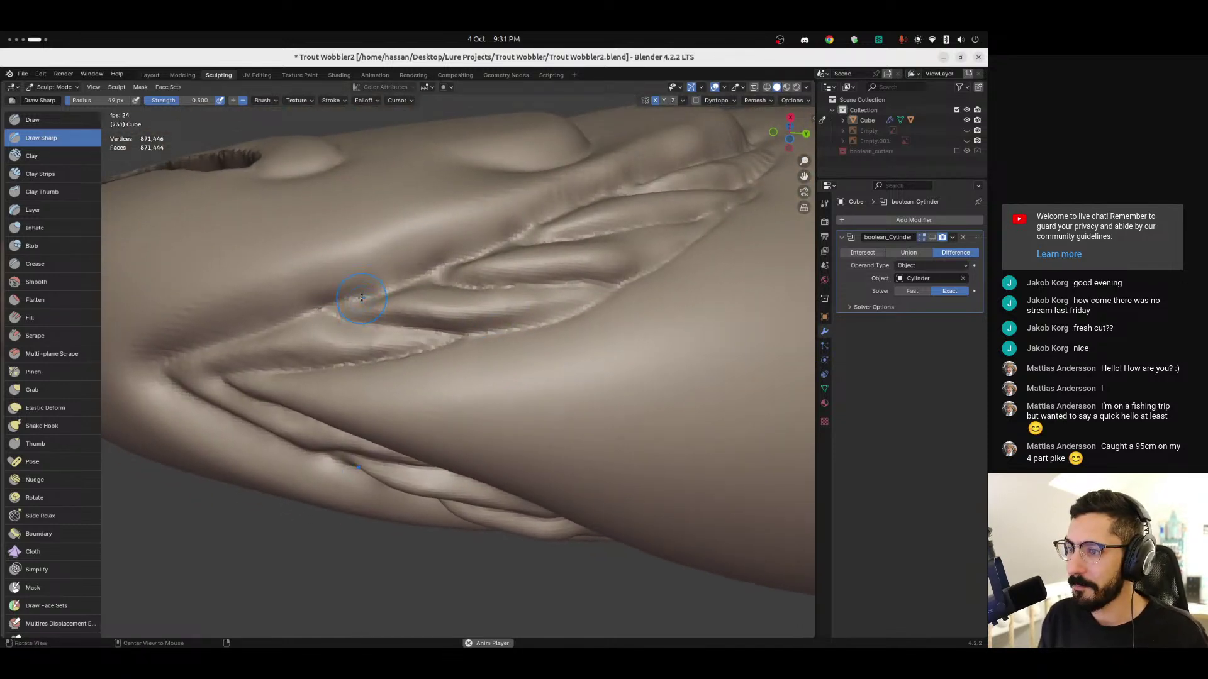
scroll(390, 318, down, 5)
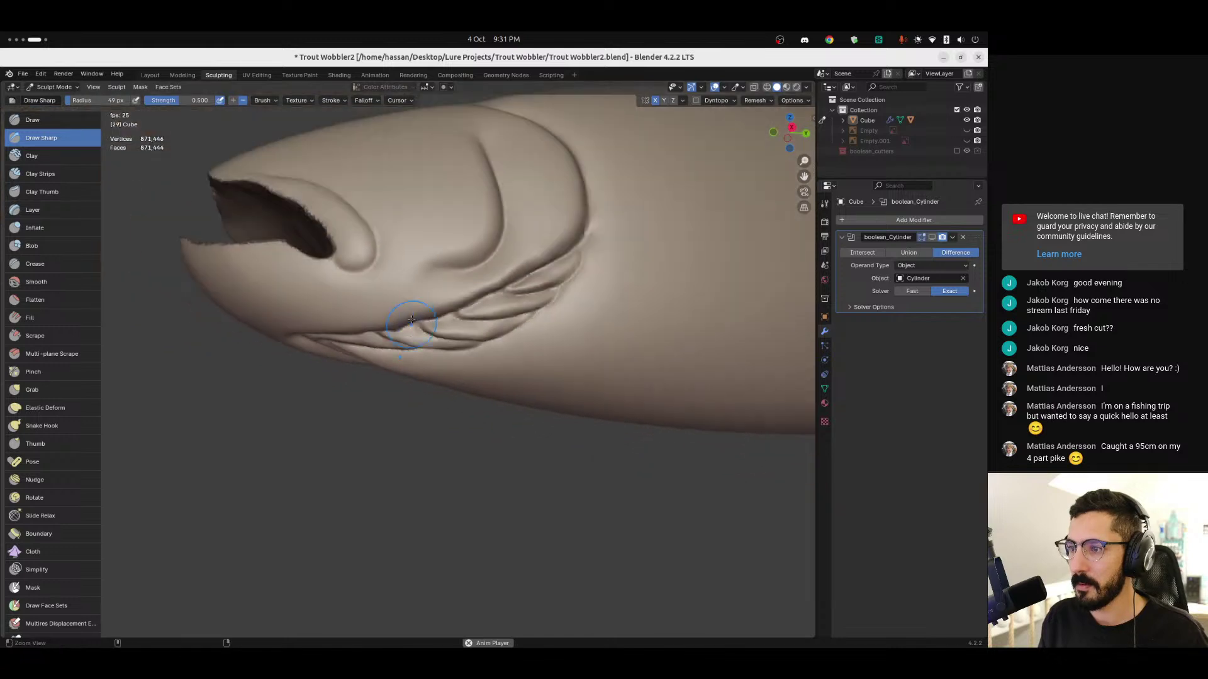
scroll(410, 330, down, 2)
middle_drag(487, 296, 454, 314)
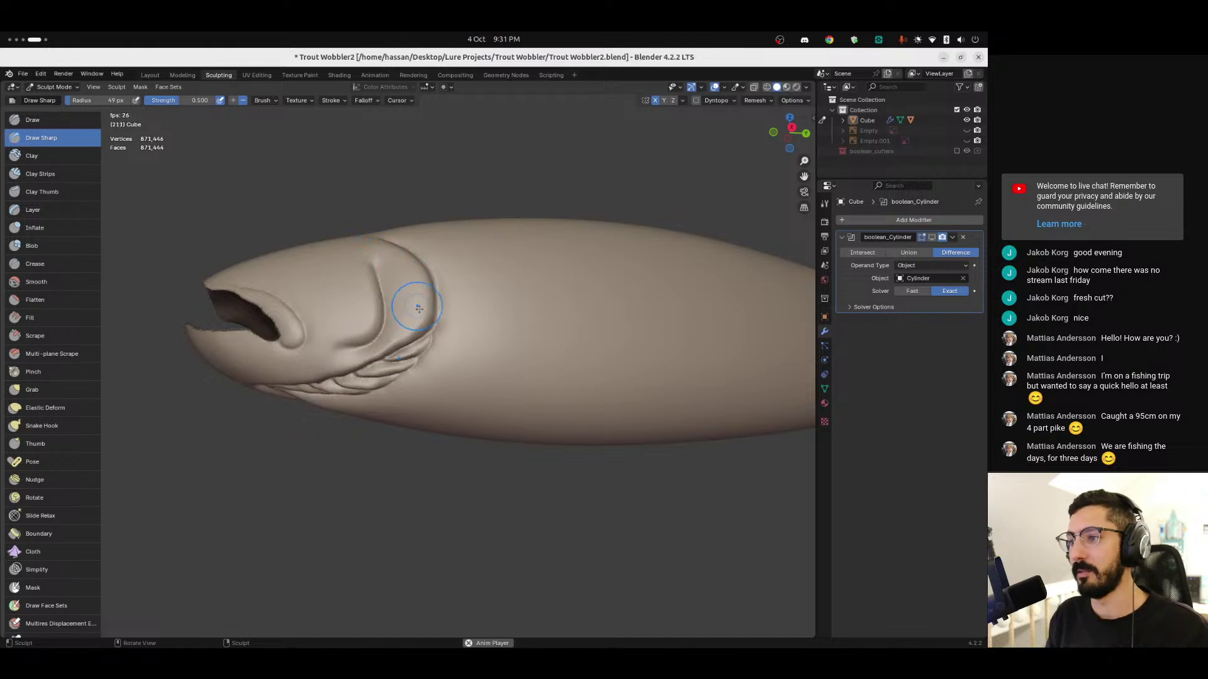
Step: Sharpen the crease along the gill cover's rear edge with the Crease brush, from its upper end down to the membrane folds
mouse_move(440, 324)
alt+mouse_down()
mouse_move(391, 345)
mouse_move(386, 280)
mouse_move(330, 261)
alt+mouse_up()
scroll(403, 302, up, 5)
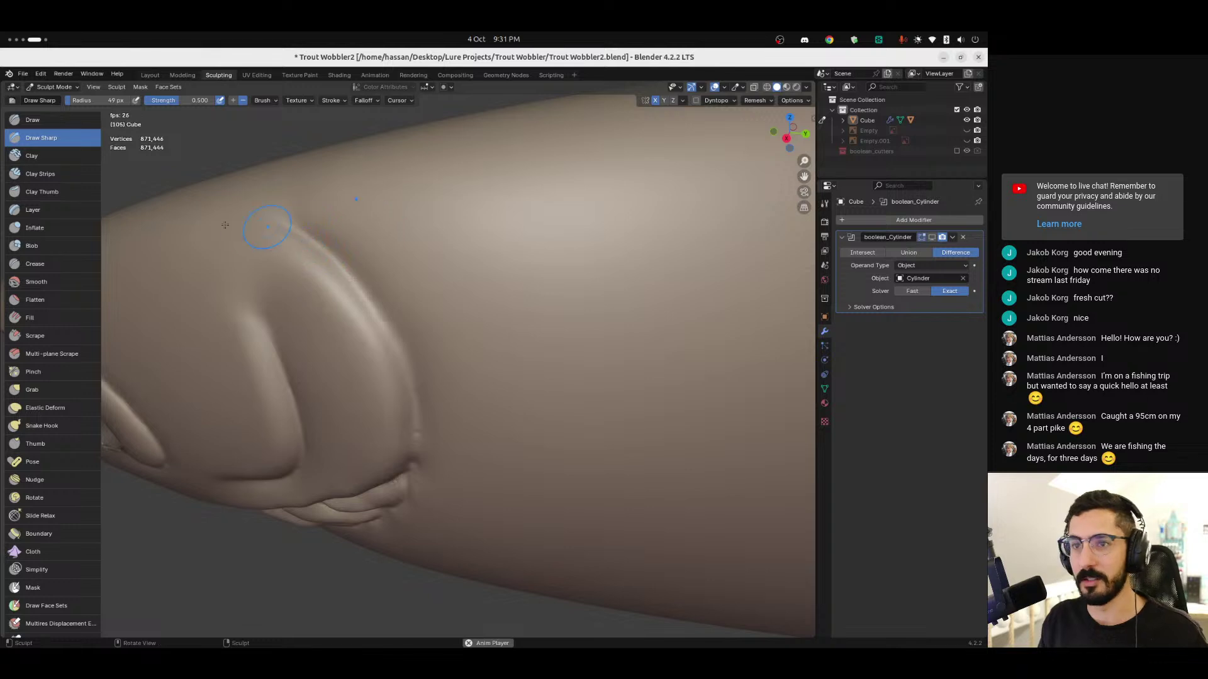
click(62, 264)
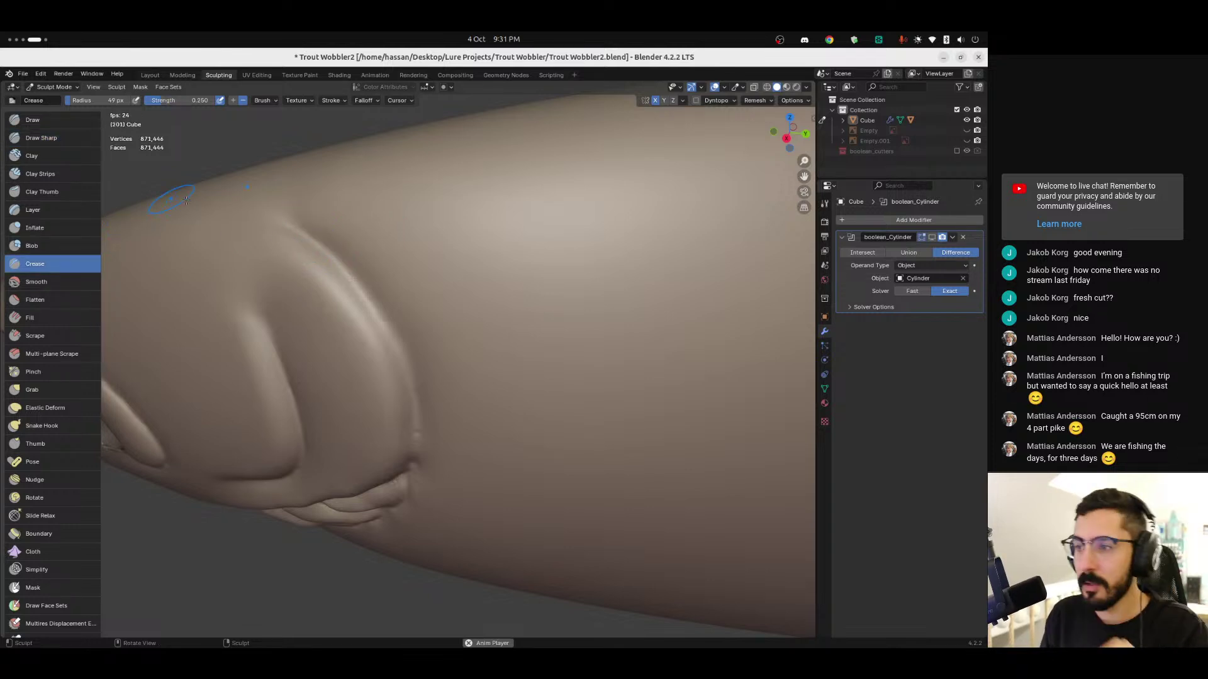
middle_drag(351, 337, 364, 342)
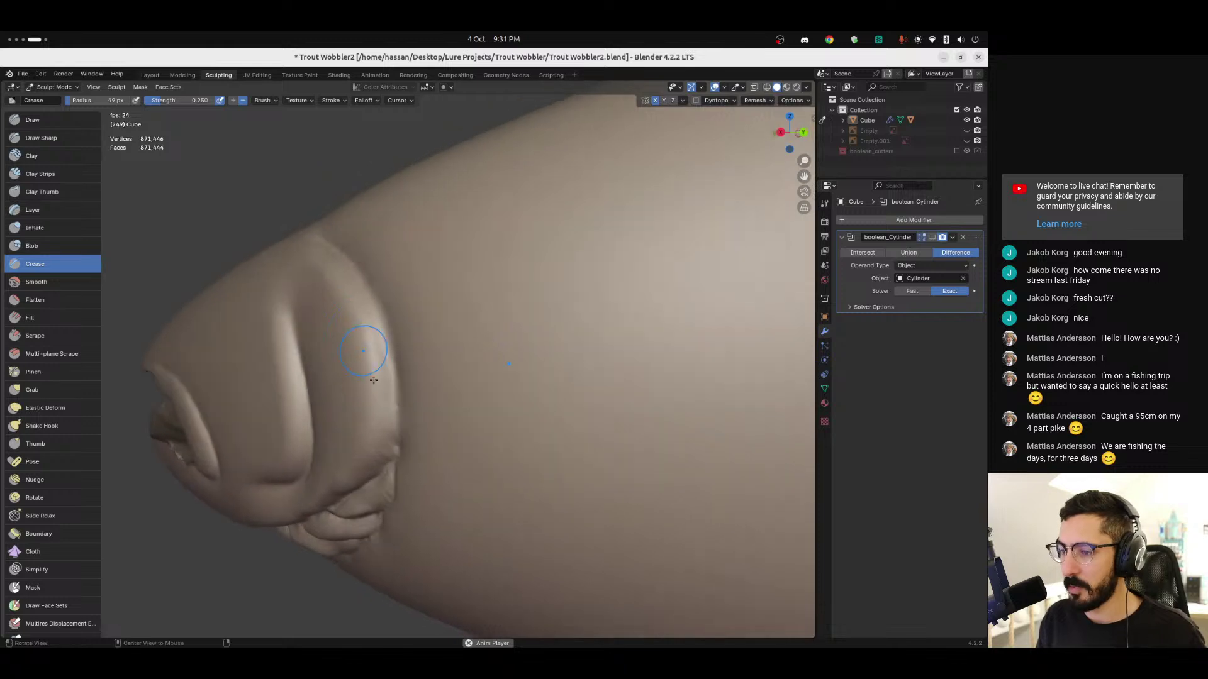
middle_drag(390, 445, 394, 425)
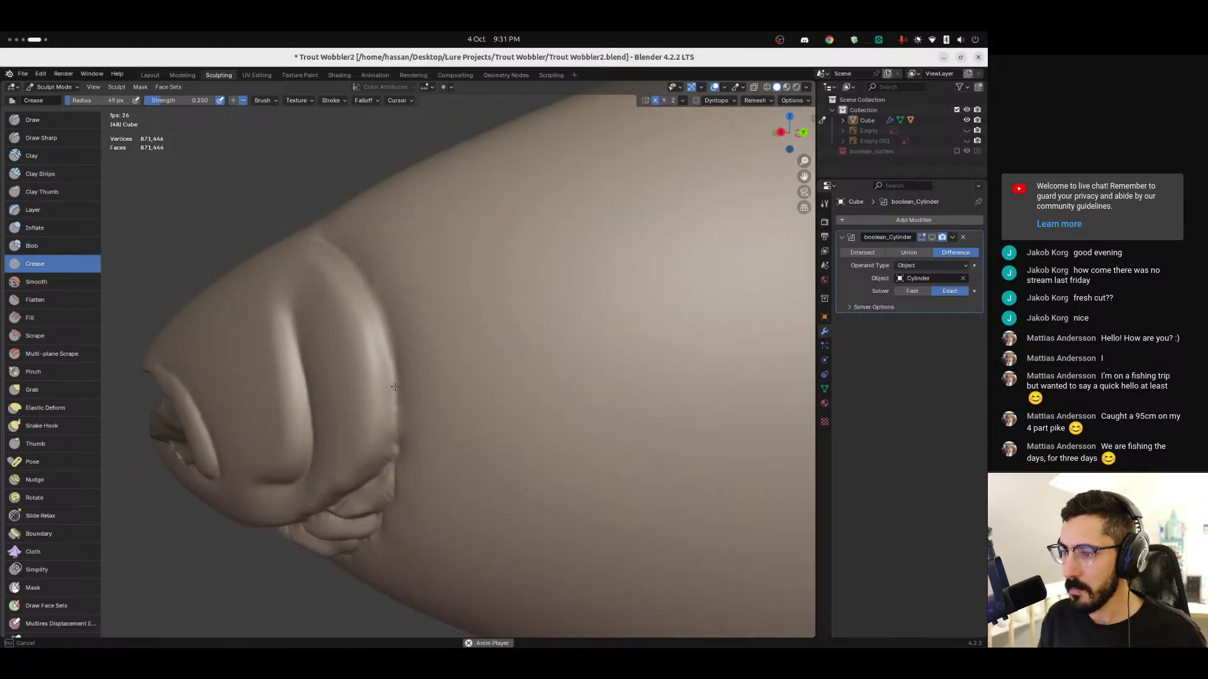
mouse_move(357, 263)
middle_down()
mouse_move(265, 210)
mouse_move(282, 207)
middle_up()
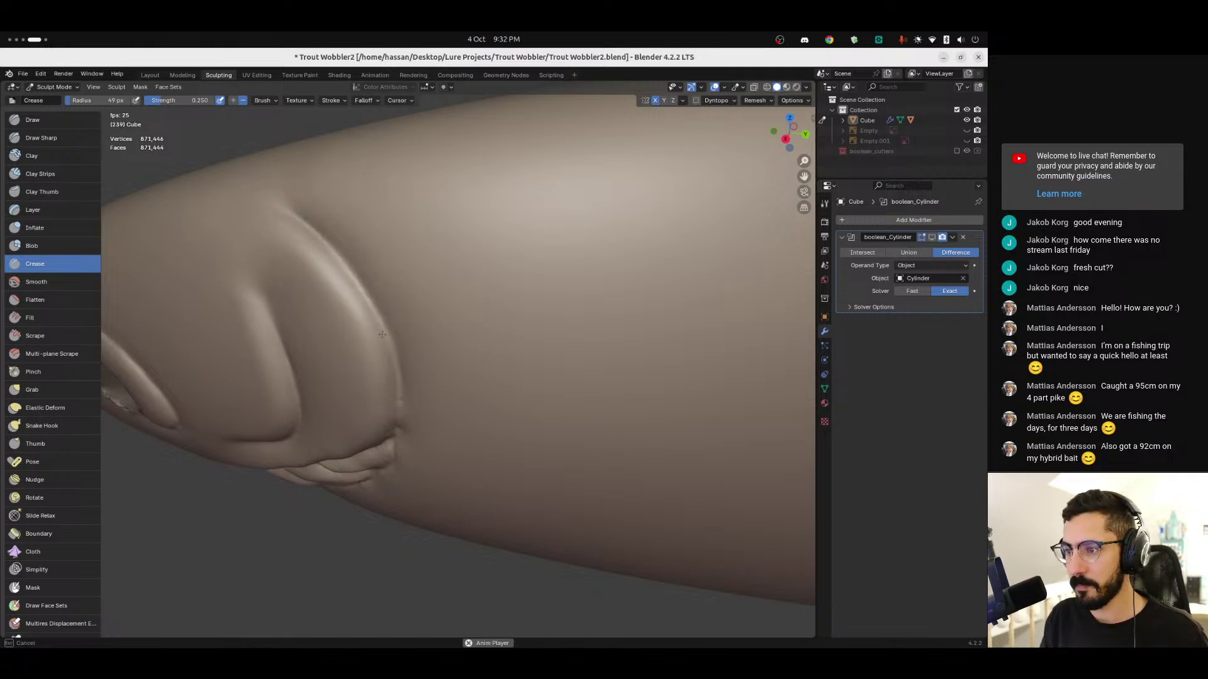
mouse_move(390, 360)
middle_down()
mouse_move(293, 230)
mouse_move(314, 234)
middle_up()
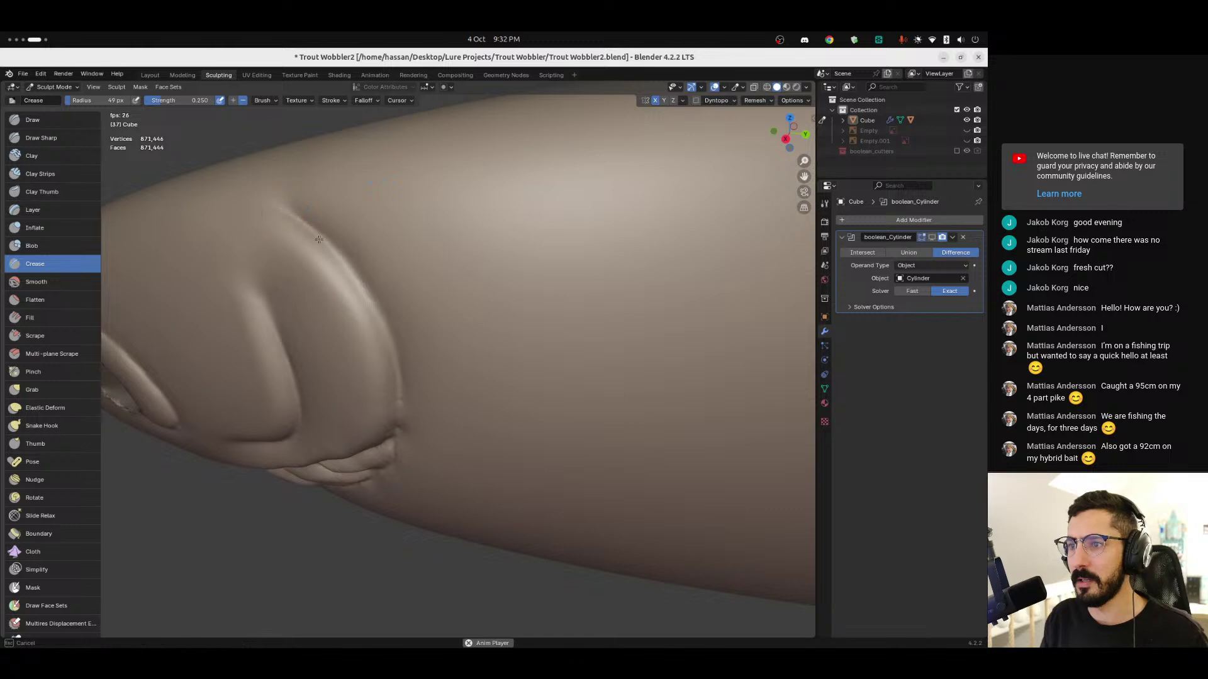
middle_drag(397, 372, 401, 430)
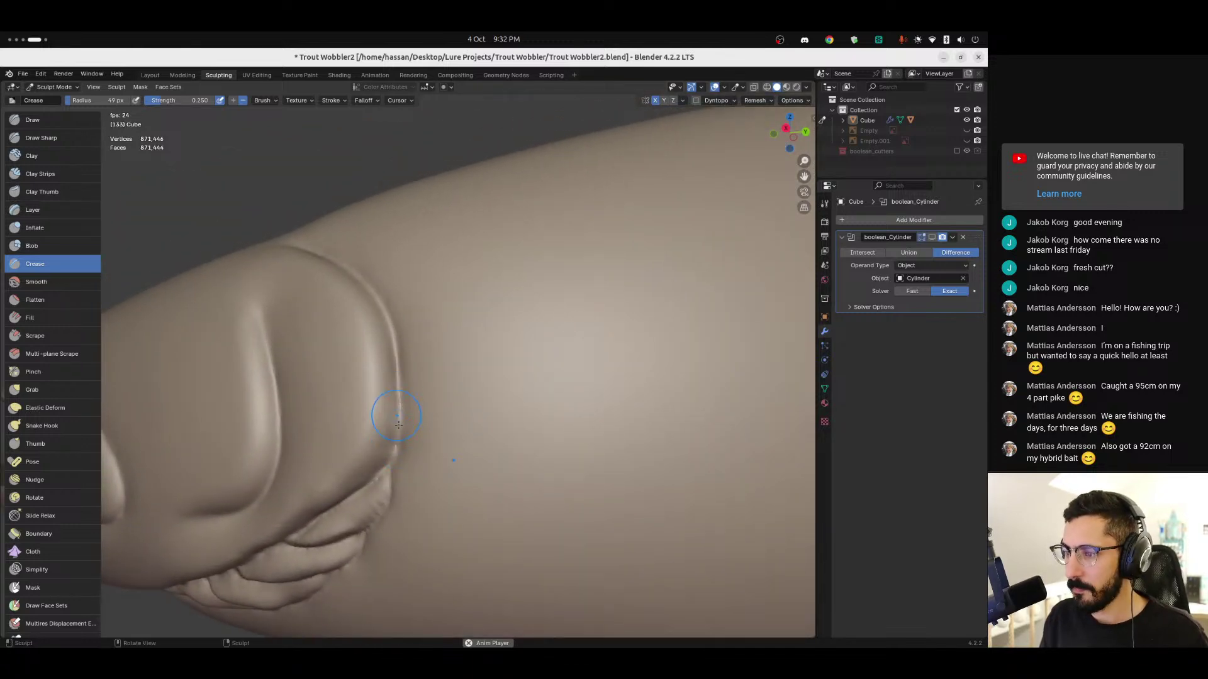
middle_drag(399, 383, 400, 381)
Step: Set the Crease radius to 94 px and inspect the lure's back, sides and tail from several angles
scroll(486, 372, down, 6)
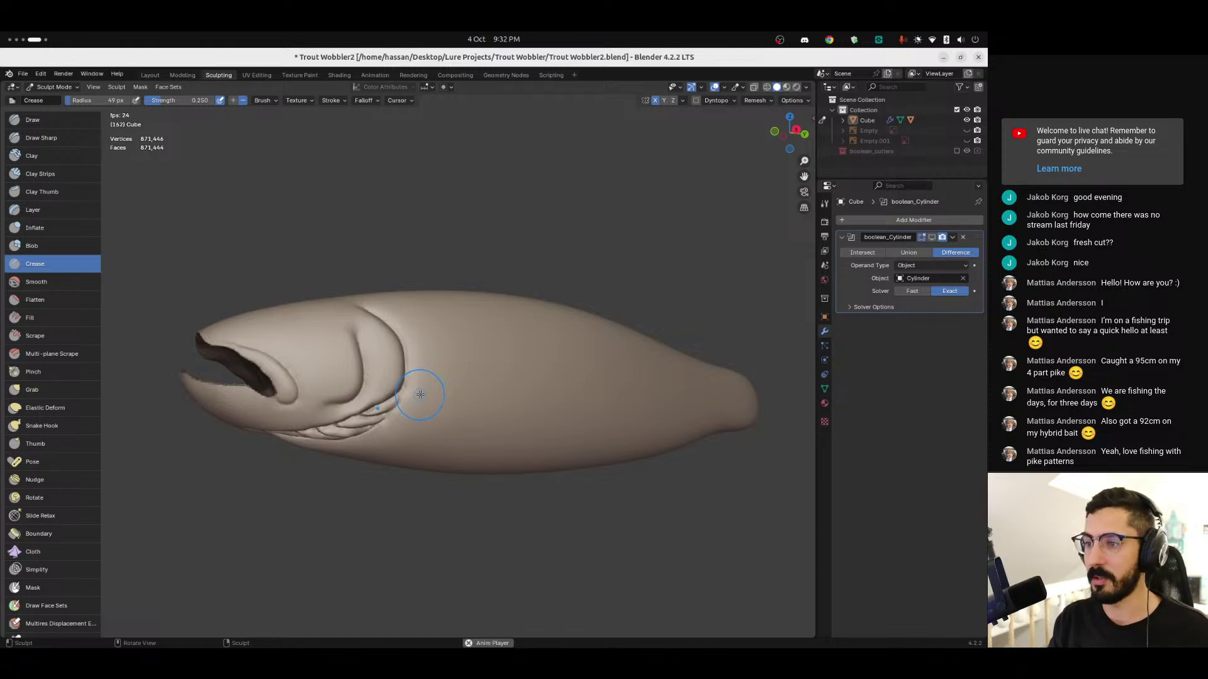
mouse_move(423, 368)
middle_down()
mouse_move(385, 374)
mouse_move(372, 344)
mouse_move(418, 380)
mouse_move(458, 384)
mouse_move(402, 374)
mouse_move(445, 414)
middle_up()
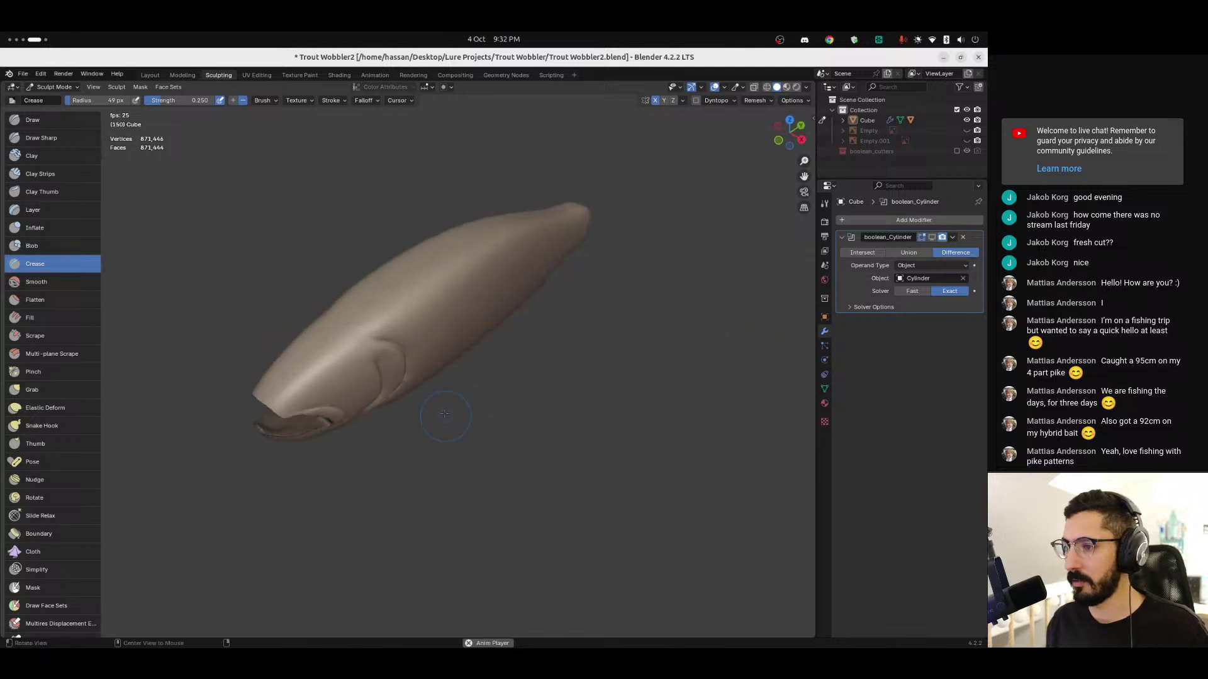
mouse_move(386, 388)
middle_down()
mouse_move(380, 403)
mouse_move(354, 371)
middle_up()
scroll(354, 371, up, 6)
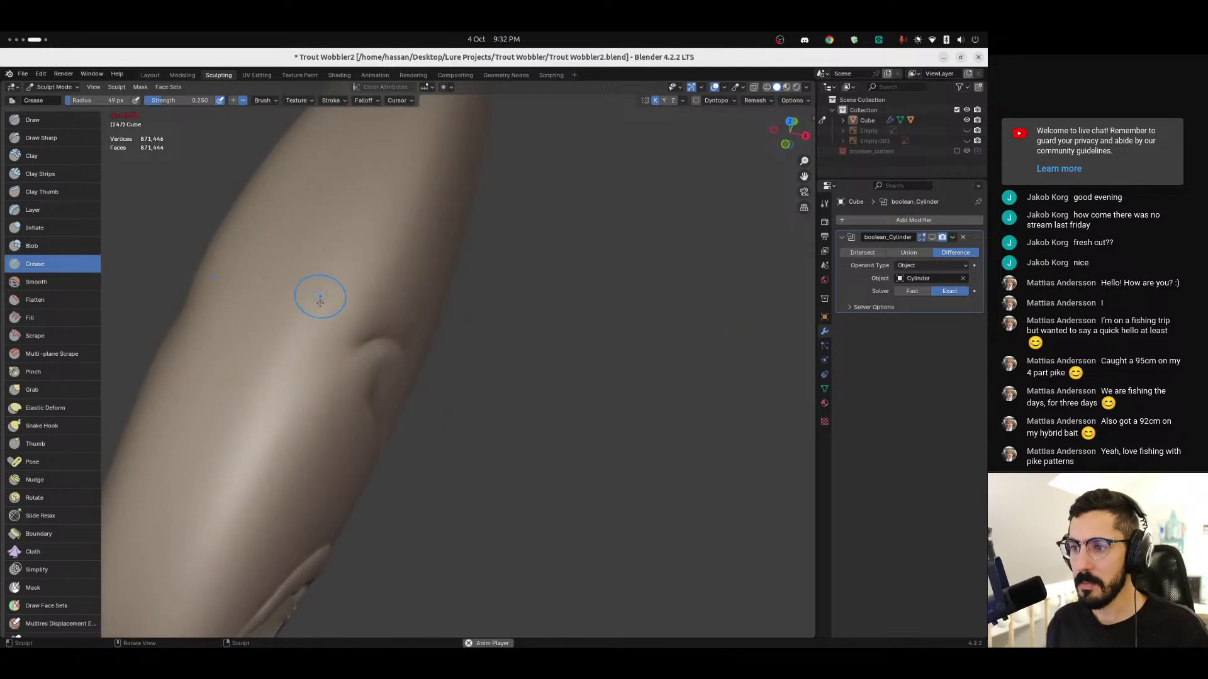
key(f)
click(346, 327)
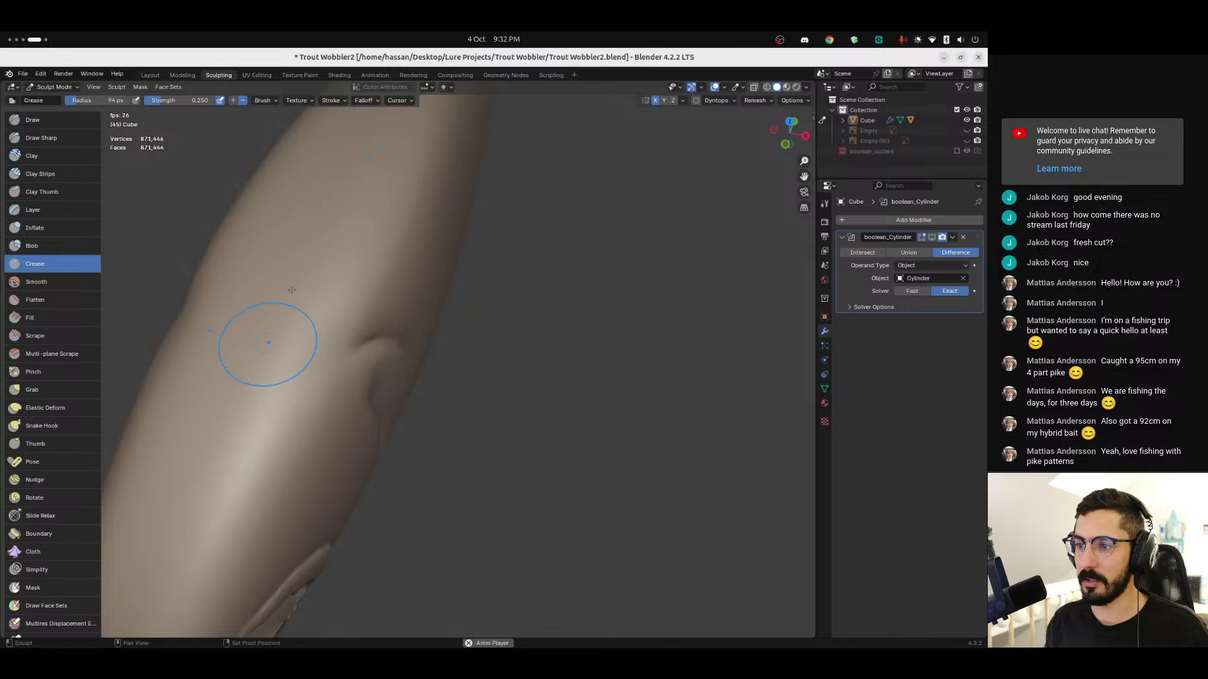
scroll(282, 376, down, 3)
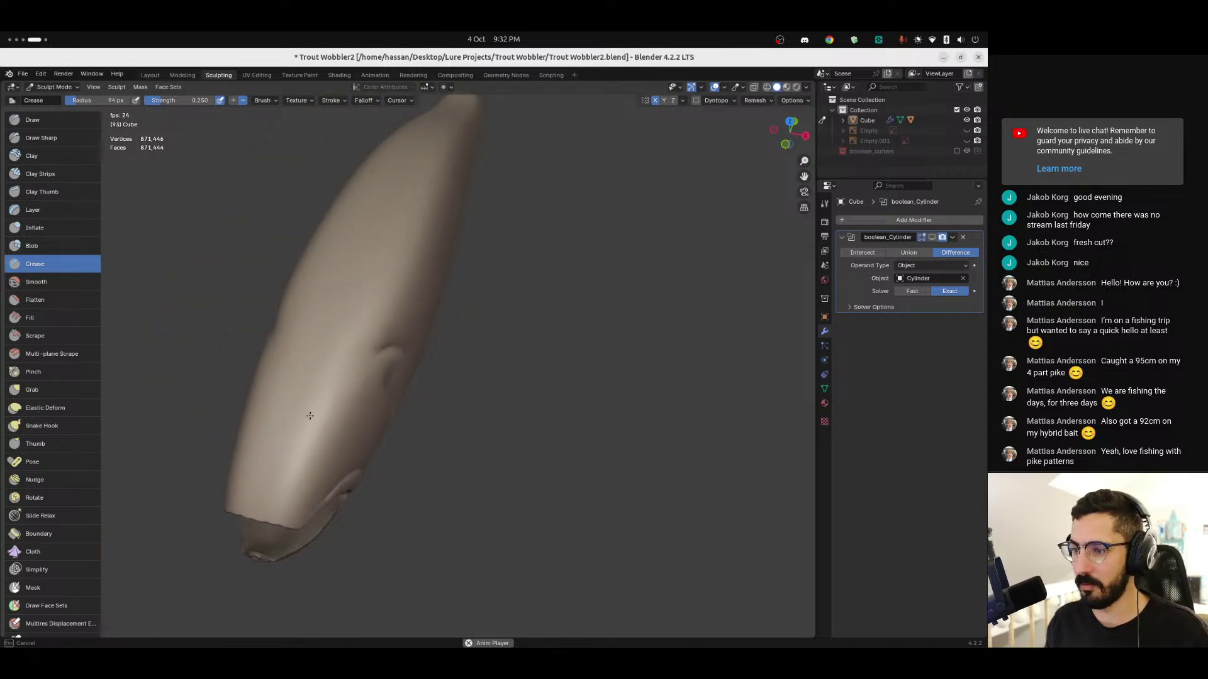
mouse_move(337, 325)
middle_down()
mouse_move(377, 224)
mouse_move(382, 297)
mouse_move(432, 292)
mouse_move(345, 275)
middle_up()
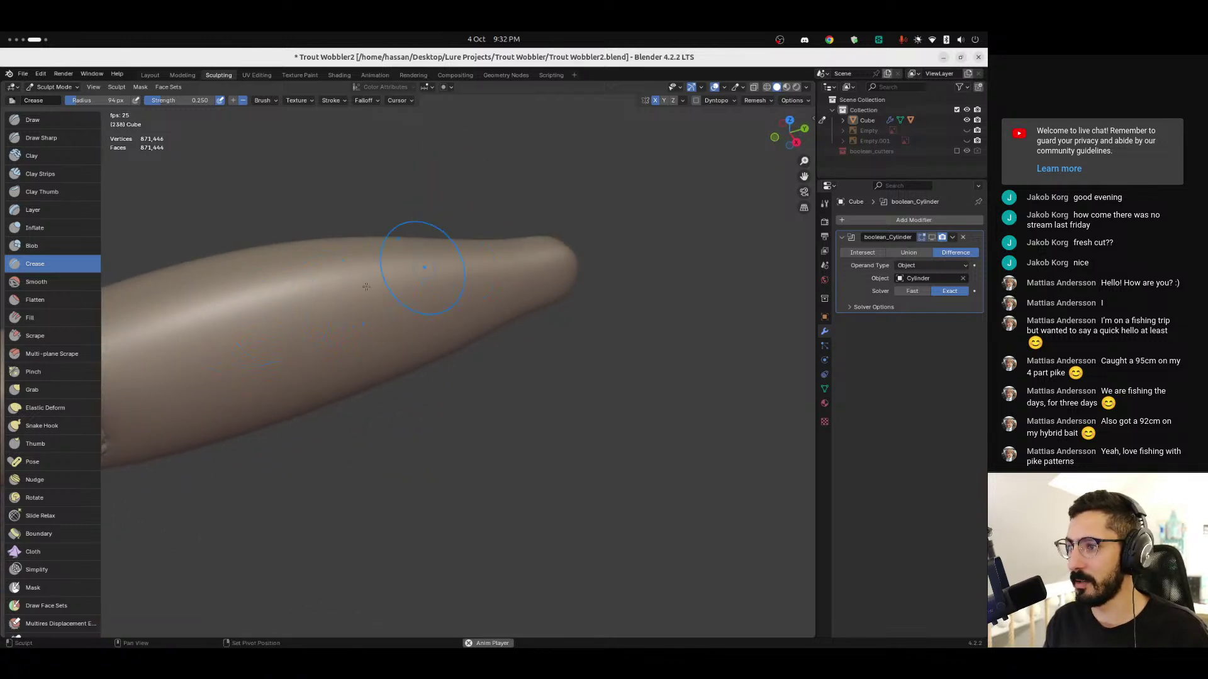
middle_drag(448, 274, 499, 310)
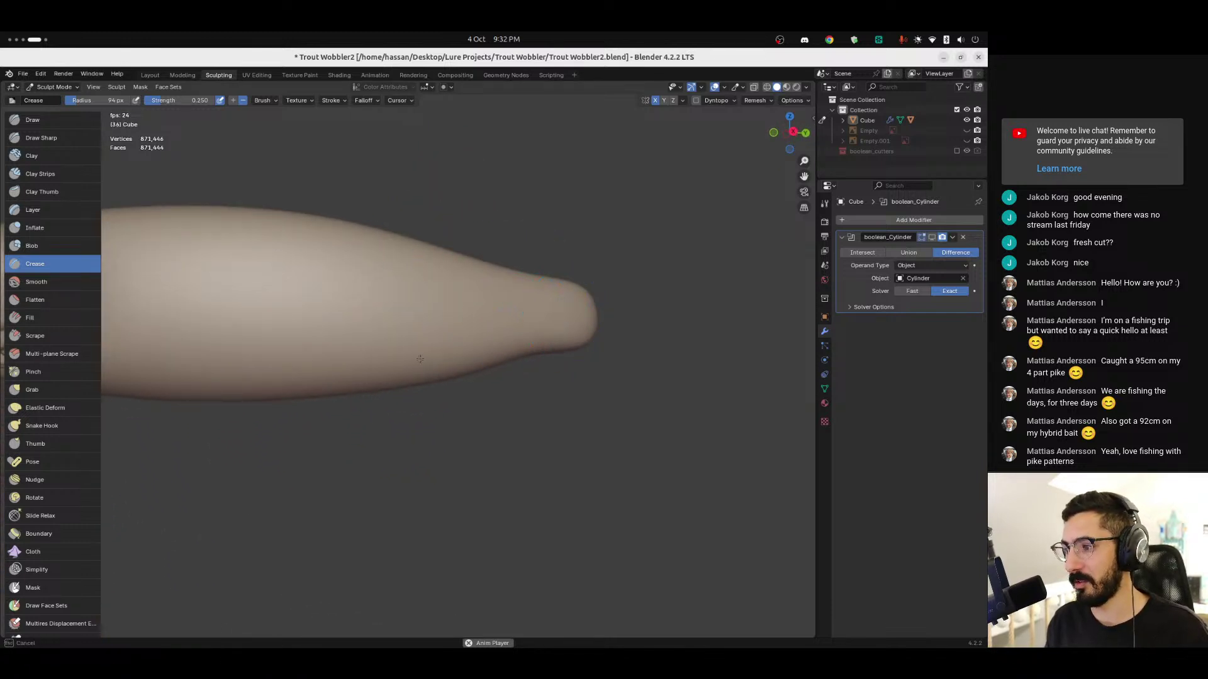
shift+middle_drag(257, 358, 405, 337)
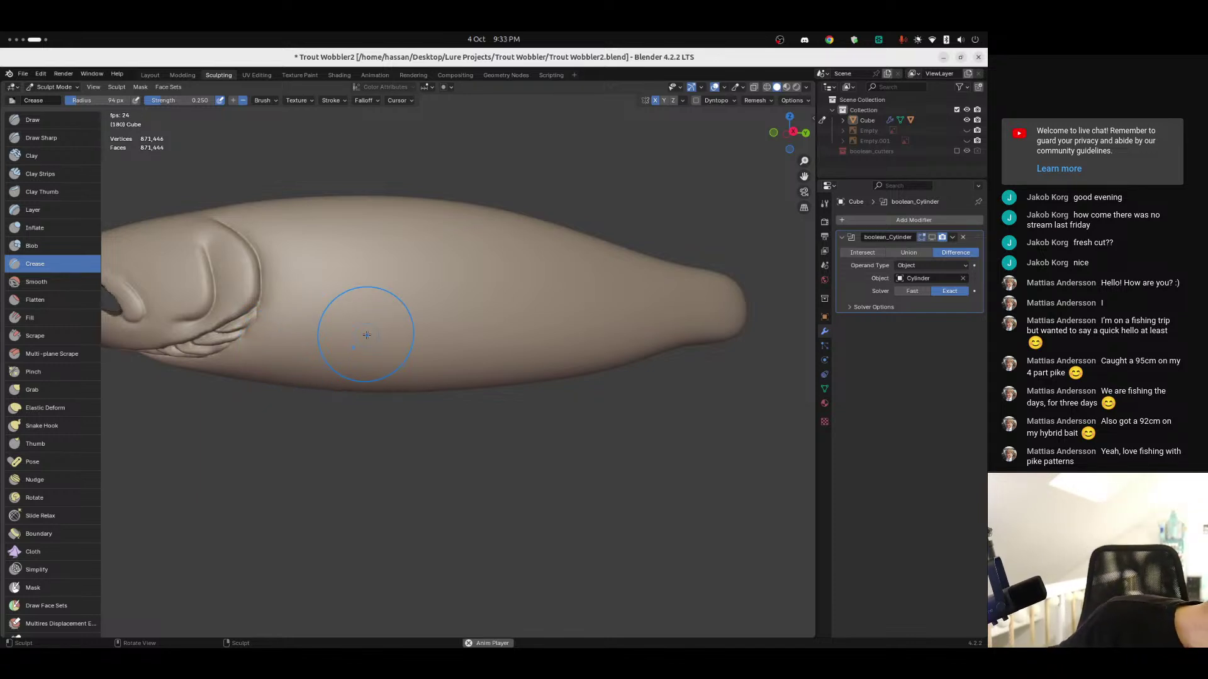
middle_drag(356, 365, 376, 319)
scroll(390, 318, down, 2)
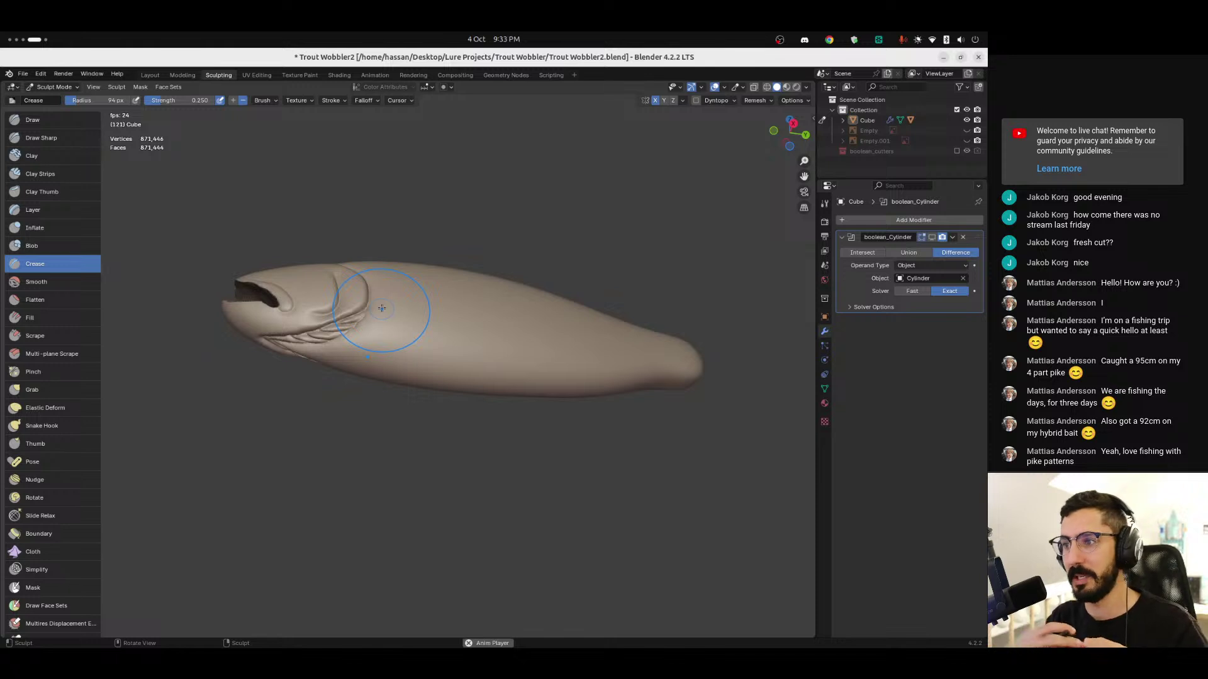
Step: Examine the mouth, gill cover and membrane folds on the head from several angles and distances
mouse_move(406, 324)
mouse_down()
mouse_move(352, 280)
mouse_move(362, 318)
mouse_move(333, 312)
mouse_up()
middle_drag(332, 312, 298, 313)
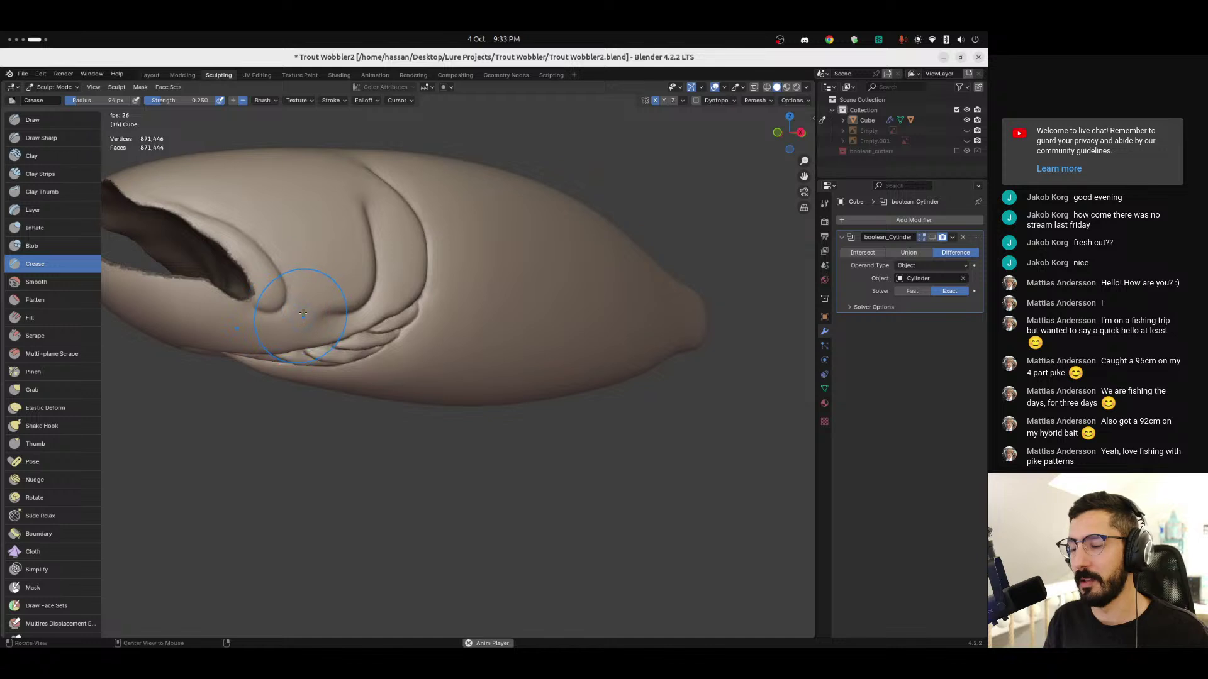
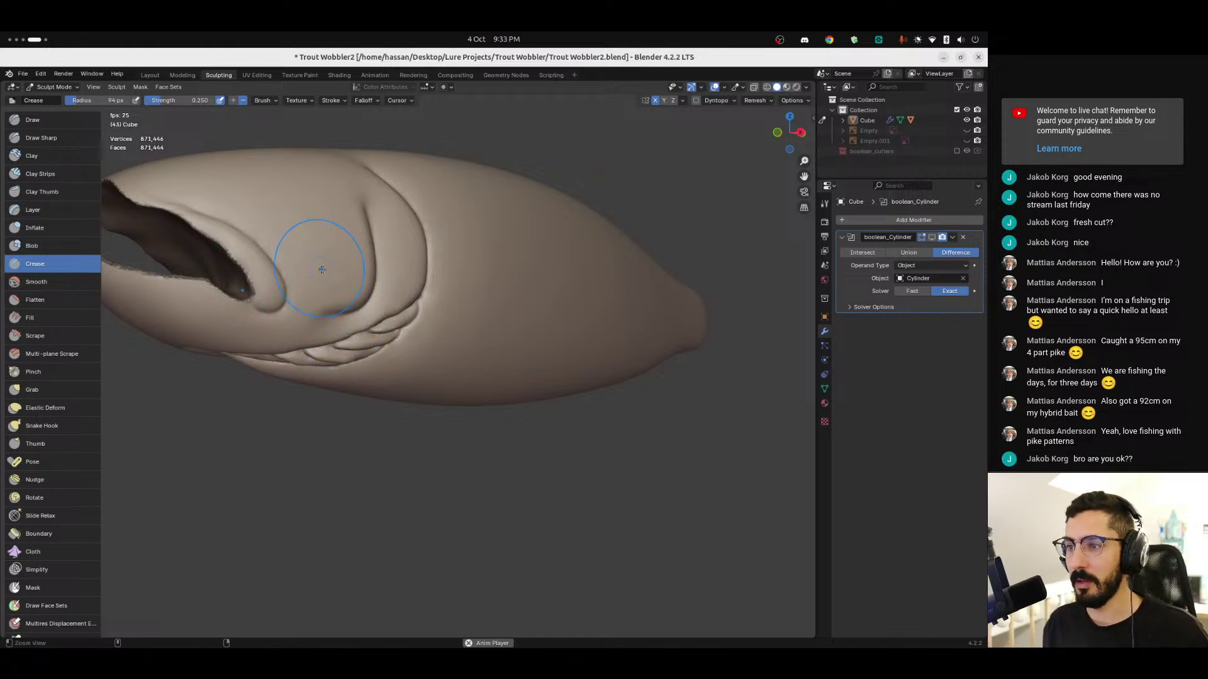
mouse_move(328, 278)
ctrl+middle_down()
mouse_move(436, 308)
mouse_move(480, 392)
mouse_move(392, 339)
mouse_move(404, 354)
ctrl+middle_up()
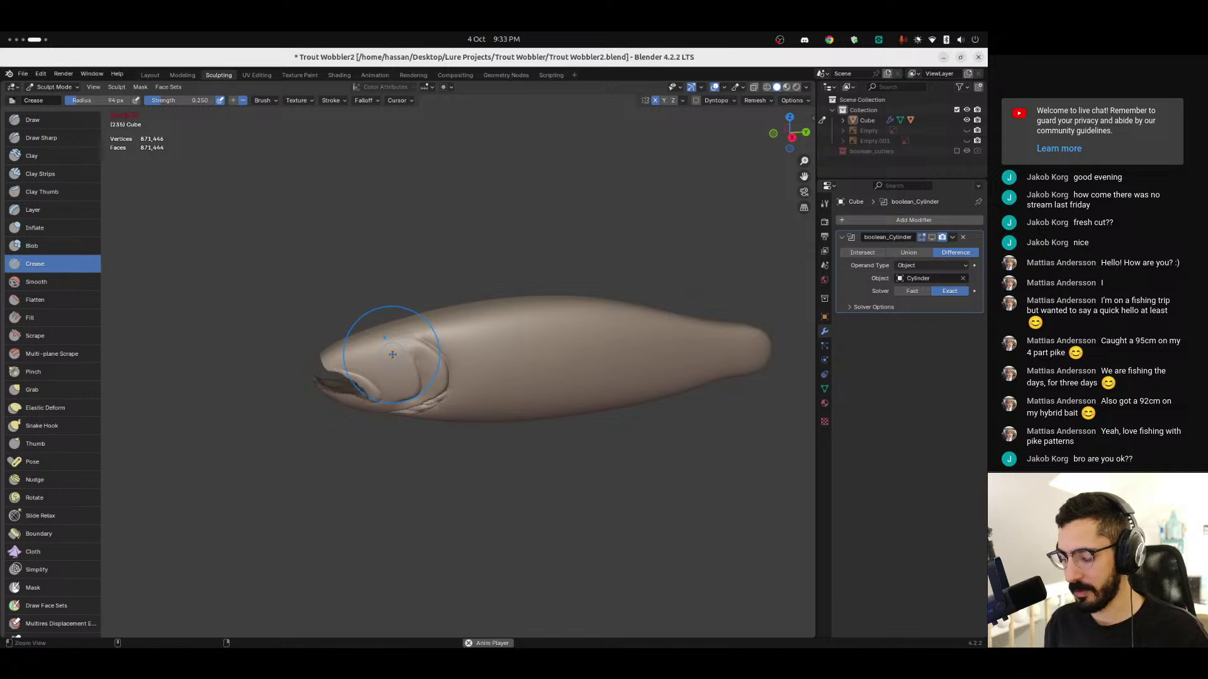
scroll(381, 334, up, 4)
mouse_move(373, 315)
middle_down()
mouse_move(391, 338)
mouse_move(434, 248)
mouse_move(434, 339)
mouse_move(403, 363)
mouse_move(321, 358)
middle_up()
scroll(431, 352, down, 3)
scroll(321, 358, up, 5)
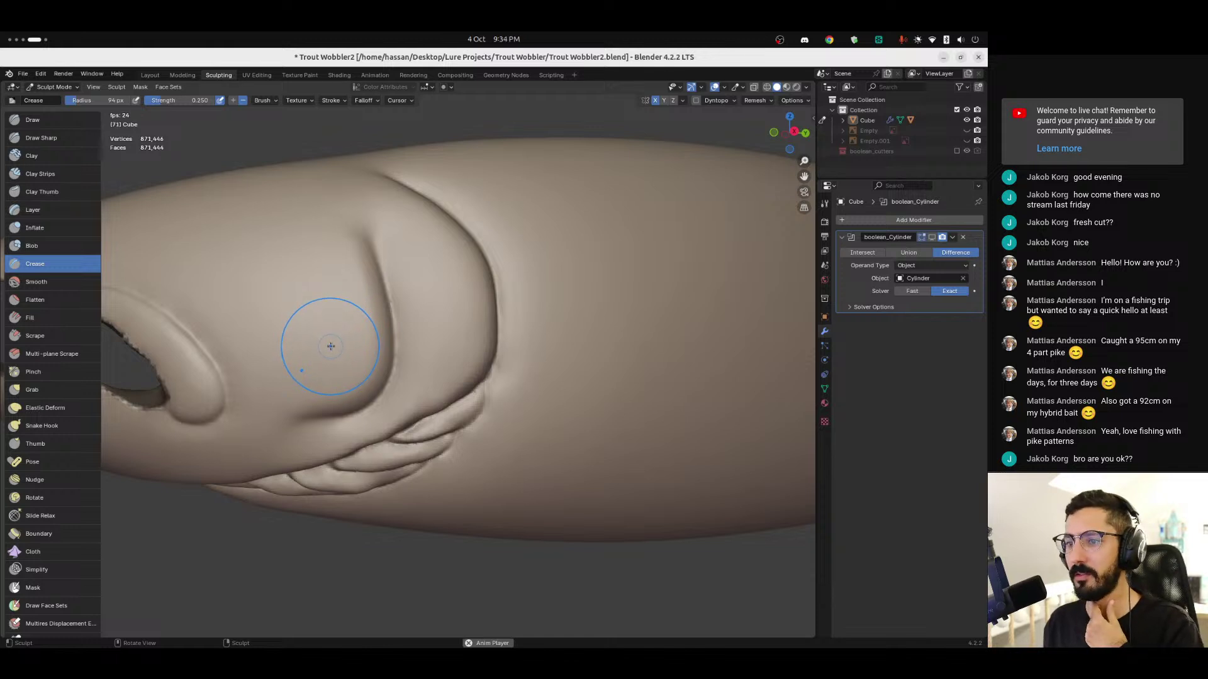
Step: Set the Crease radius to 75 px and sharpen the groove around the jaw plate's lower rear edge, starting at the mouth corner
mouse_move(229, 364)
middle_down()
mouse_move(286, 375)
mouse_move(383, 338)
middle_up()
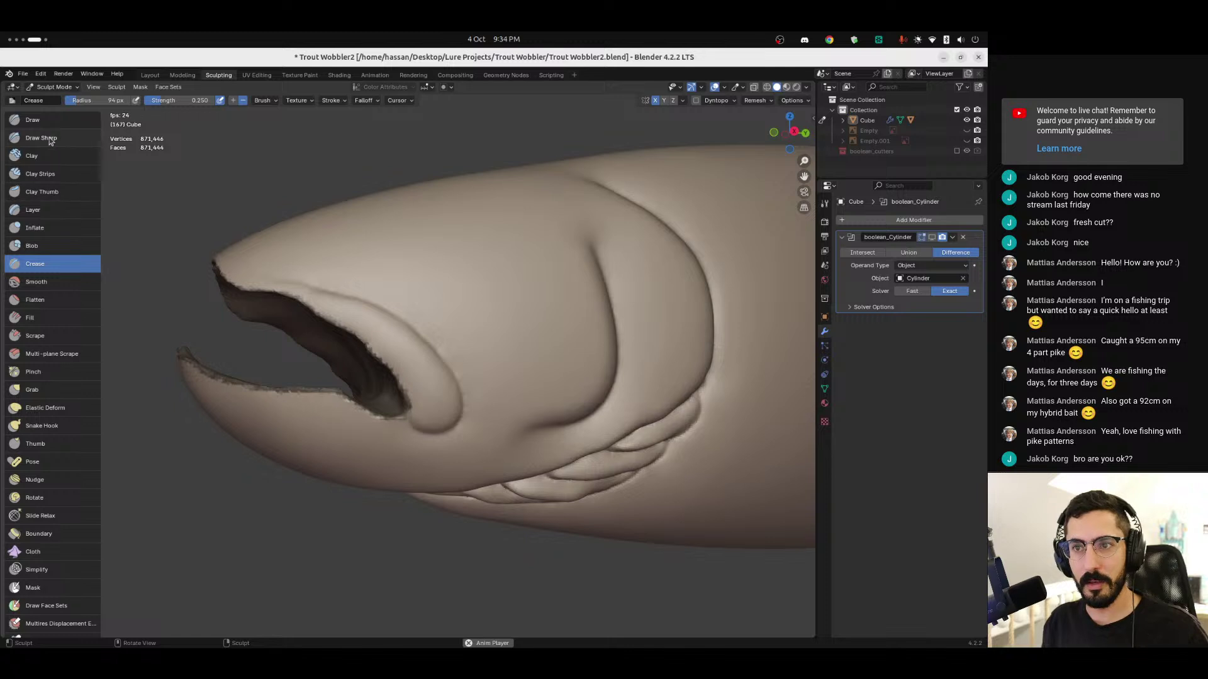
middle_drag(230, 244, 384, 408)
scroll(384, 407, up, 5)
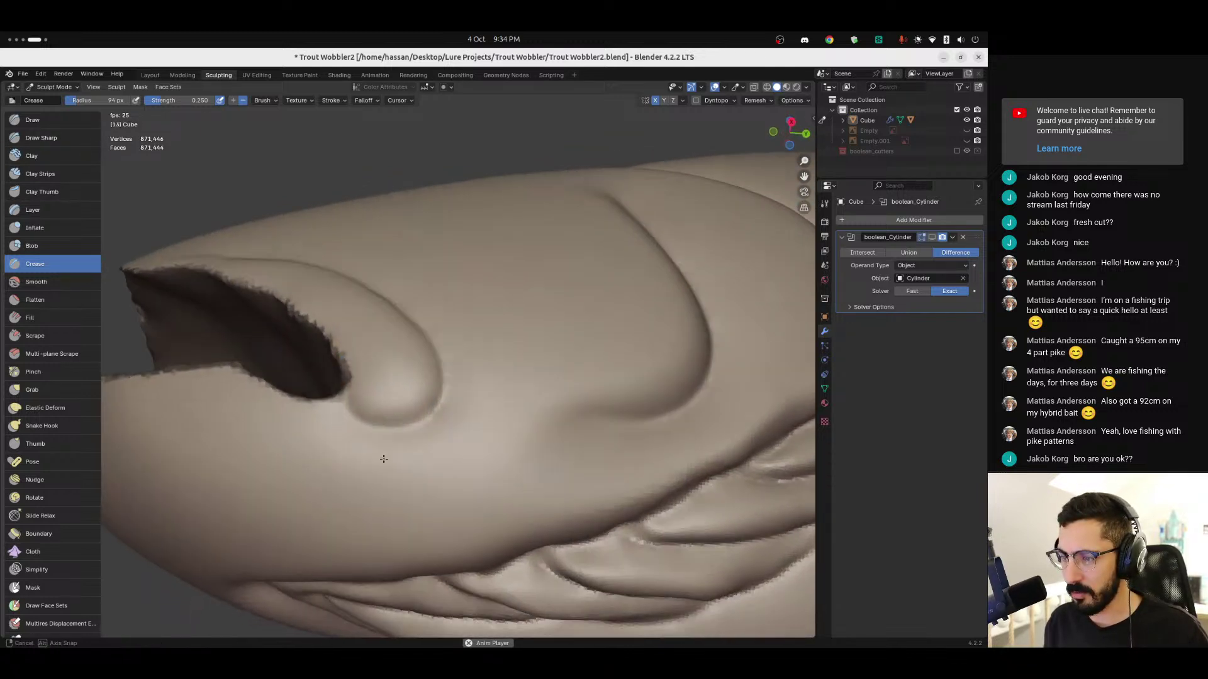
key(f)
click(357, 380)
mouse_move(357, 381)
middle_down()
mouse_move(412, 375)
mouse_move(351, 404)
mouse_move(350, 417)
mouse_move(350, 323)
middle_up()
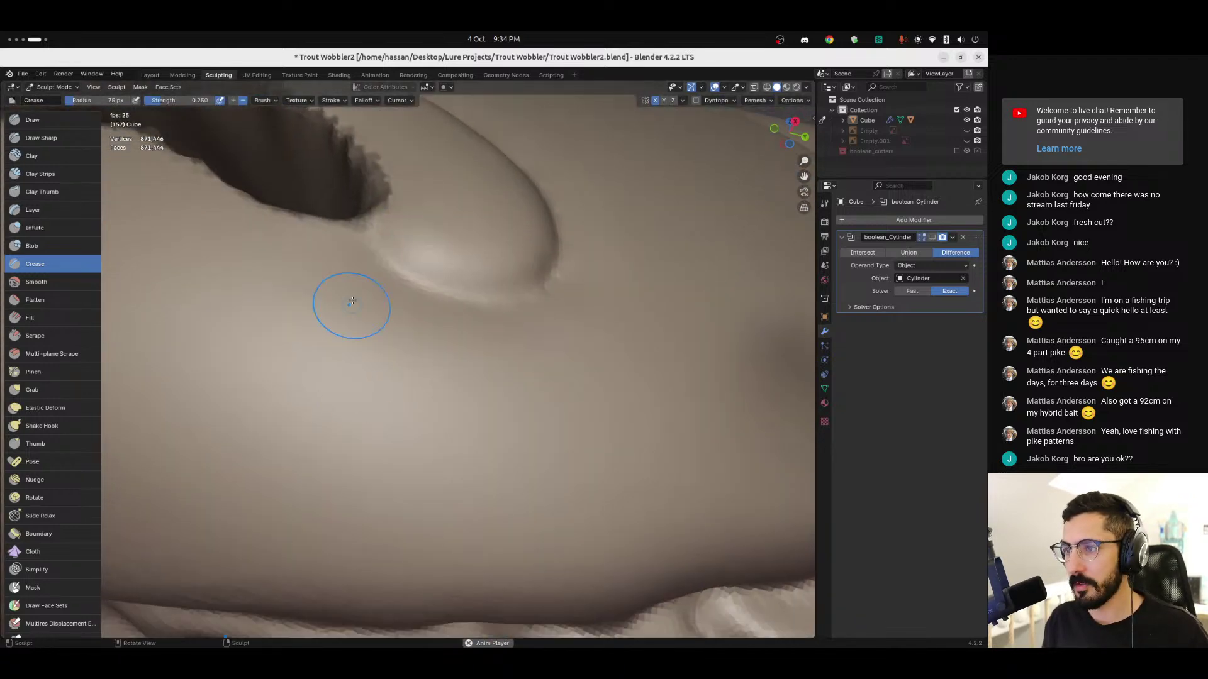
drag(369, 231, 365, 224)
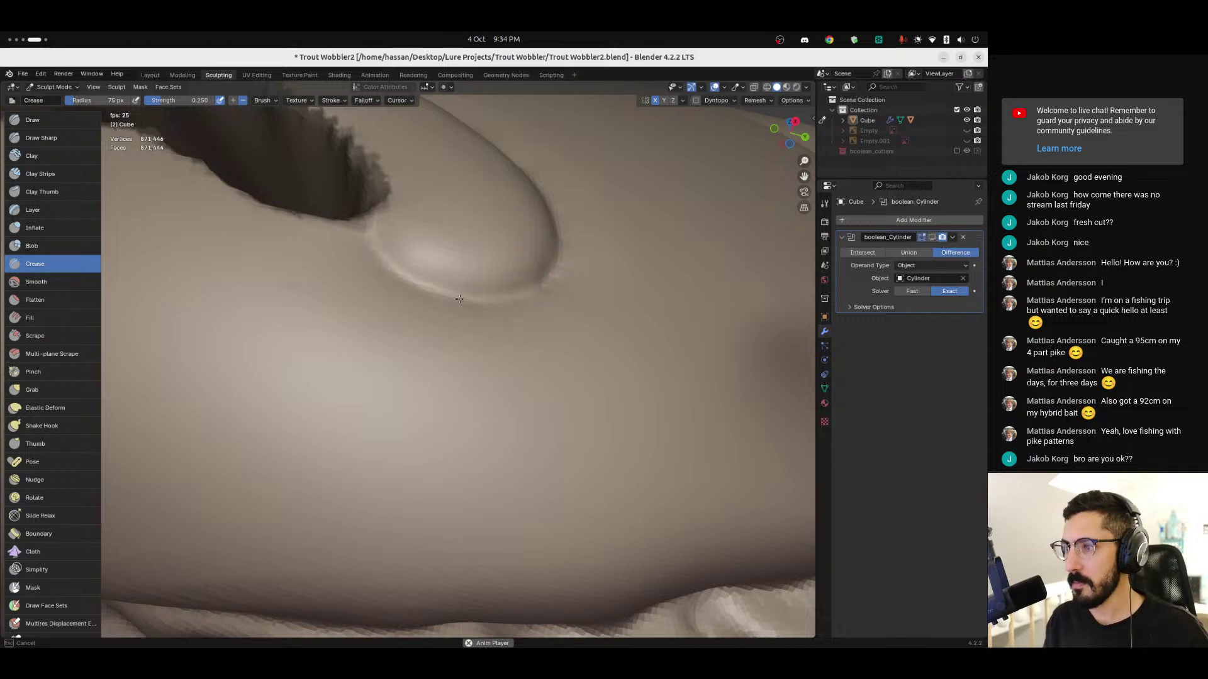
drag(371, 230, 384, 256)
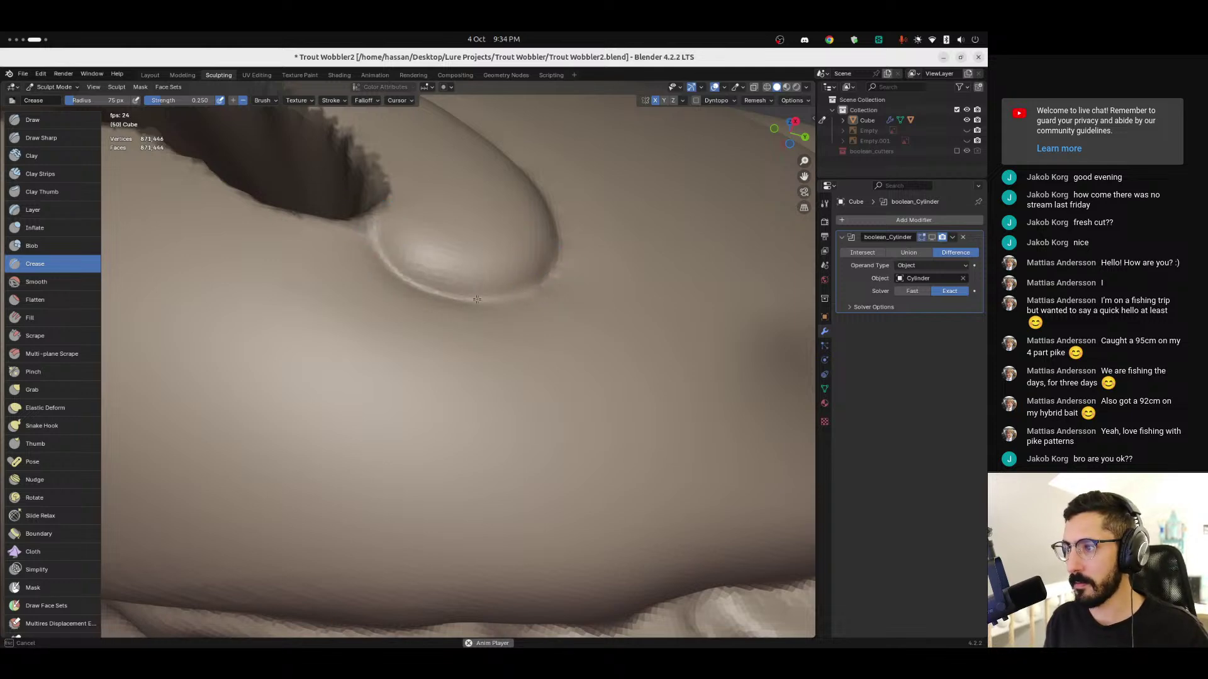
mouse_move(548, 281)
middle_down()
mouse_move(543, 233)
mouse_move(512, 296)
middle_up()
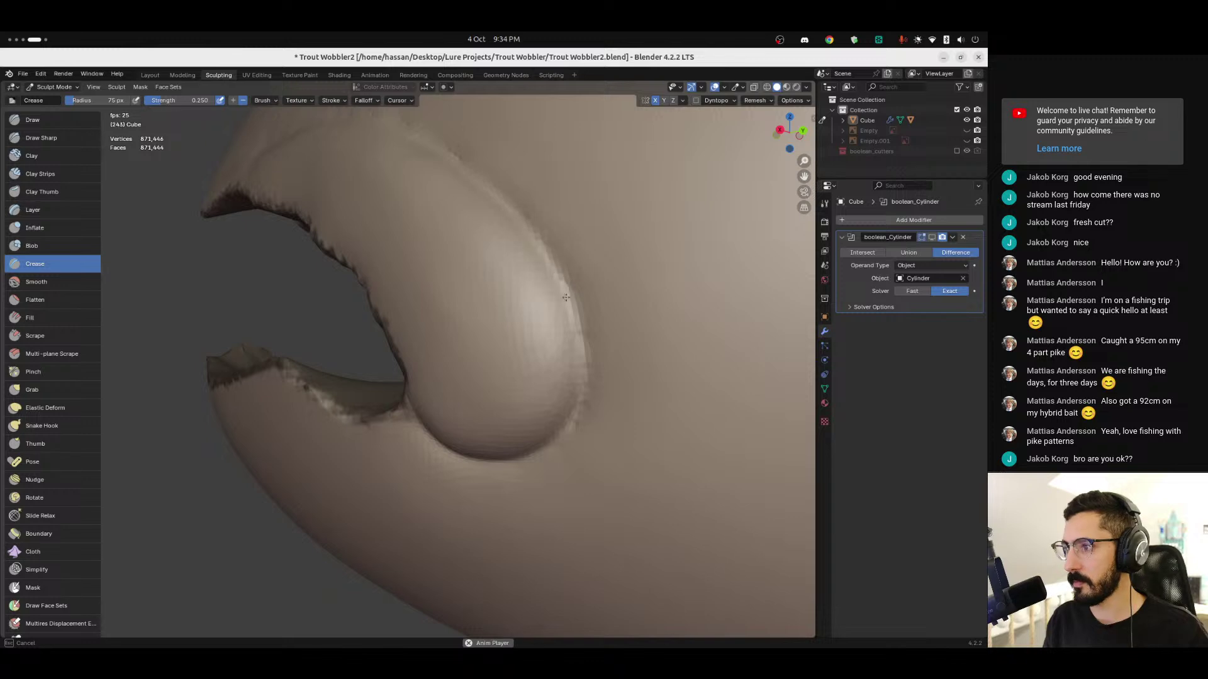
Step: Continue the crease along the jaw plate's upper edge toward the snout with the Crease brush
mouse_move(553, 277)
middle_down()
mouse_move(543, 238)
mouse_move(550, 307)
mouse_move(499, 391)
middle_up()
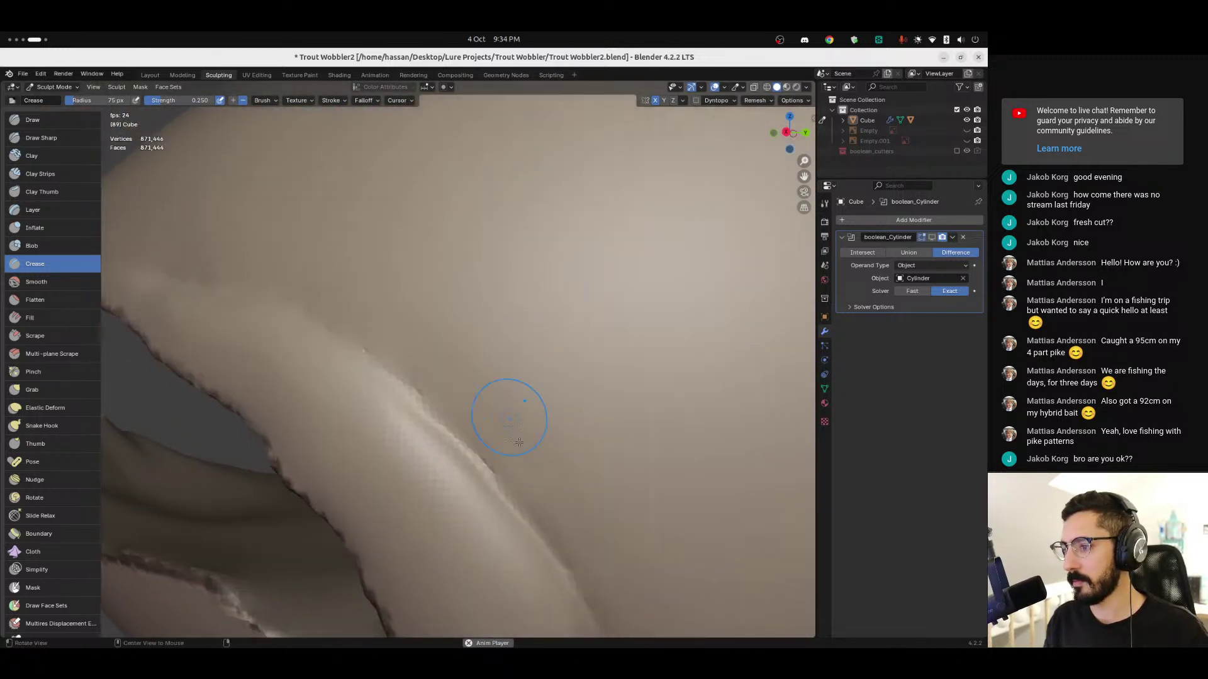
drag(582, 585, 546, 531)
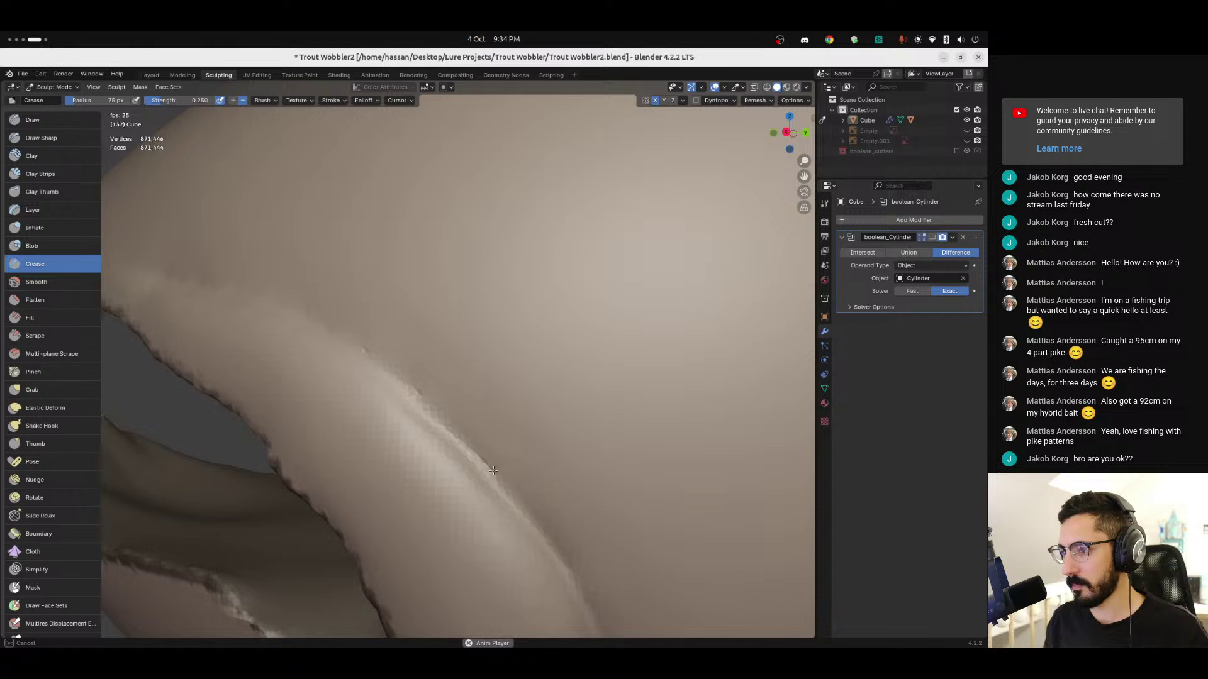
mouse_move(287, 310)
mouse_down()
mouse_move(270, 310)
mouse_move(348, 340)
mouse_up()
drag(412, 390, 517, 497)
mouse_move(390, 377)
middle_down()
mouse_move(439, 355)
mouse_move(453, 445)
mouse_move(453, 422)
mouse_move(444, 439)
middle_up()
scroll(438, 355, down, 5)
scroll(444, 439, up, 4)
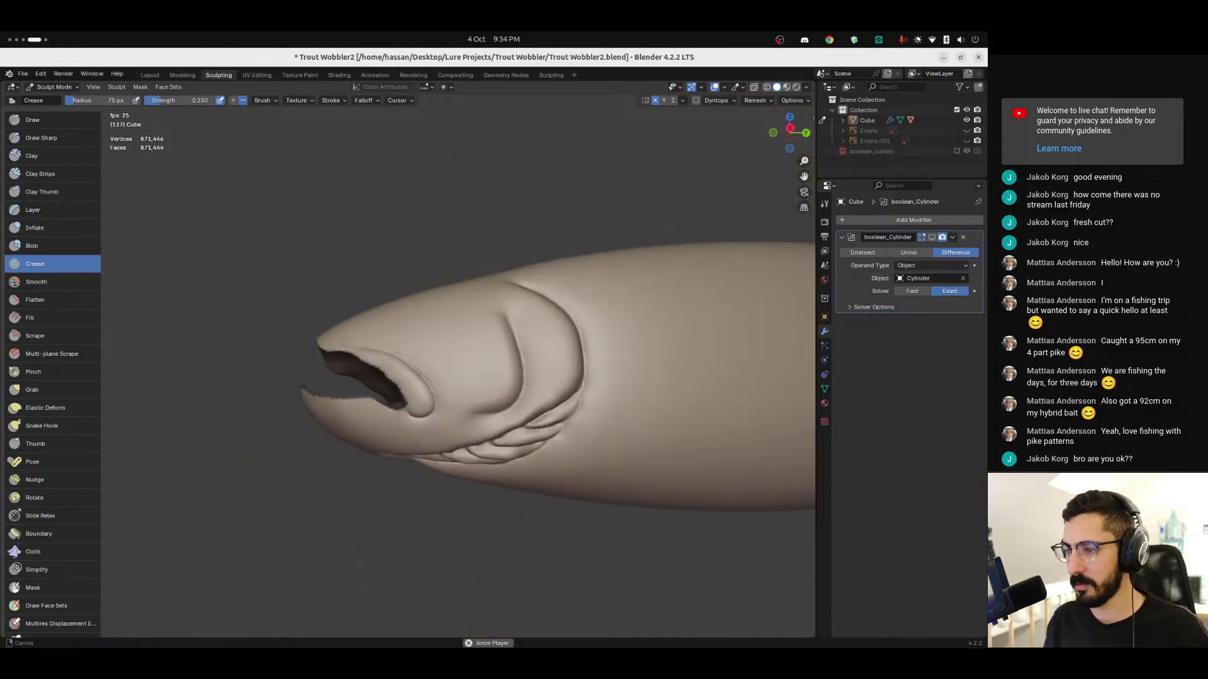
Step: Hide the lure body and show the trout reference image to compare the mouth and jaw details, then restore the body view
click(966, 120)
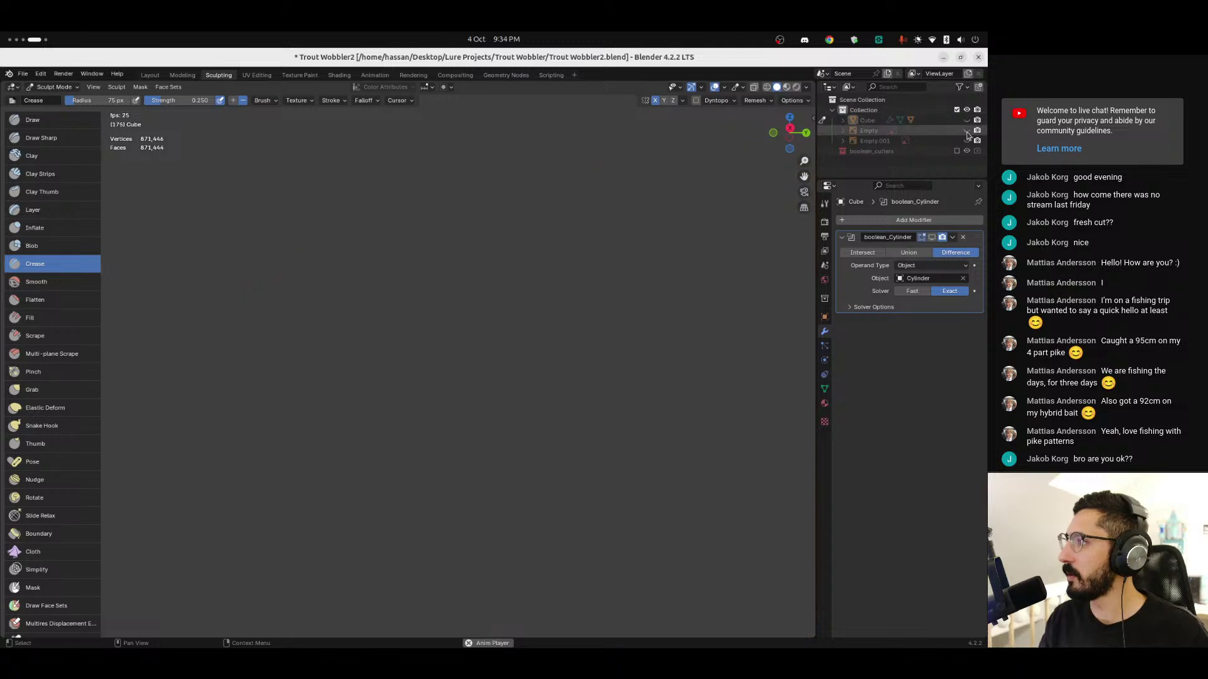
click(967, 131)
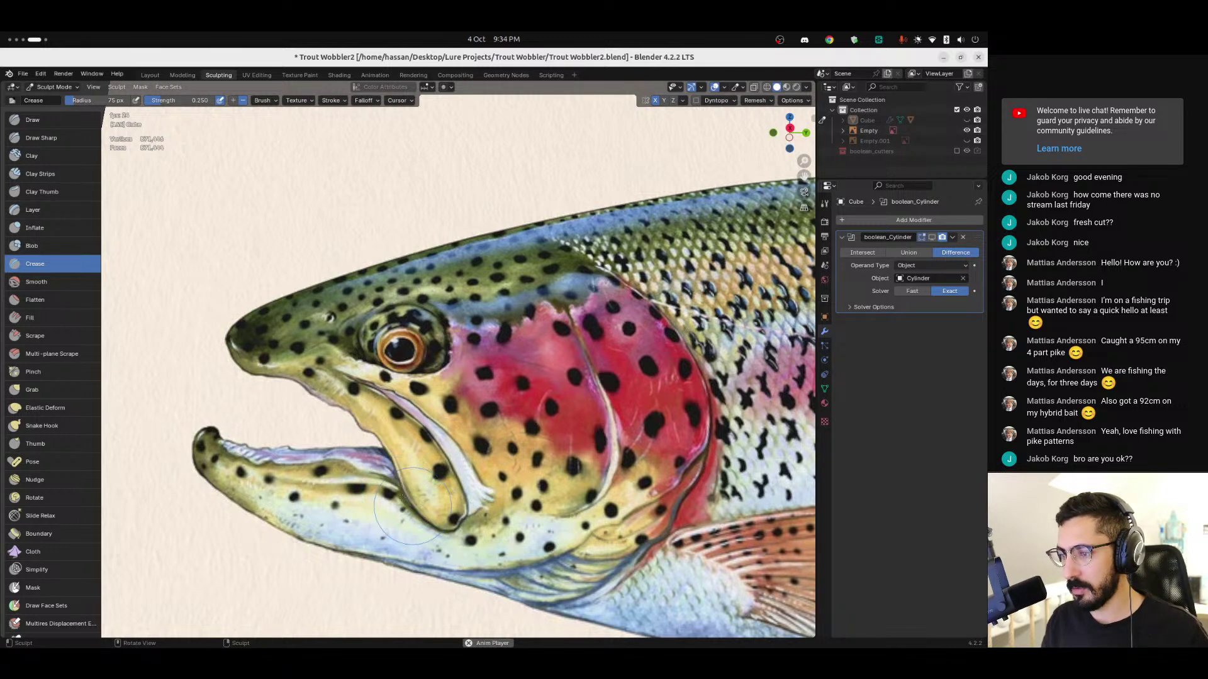
click(967, 130)
Step: Set the Draw brush radius to 39 px and build up a raised rim beneath the jaw plate's lower end, starting at the mouth corner
alt+drag(399, 508, 398, 486)
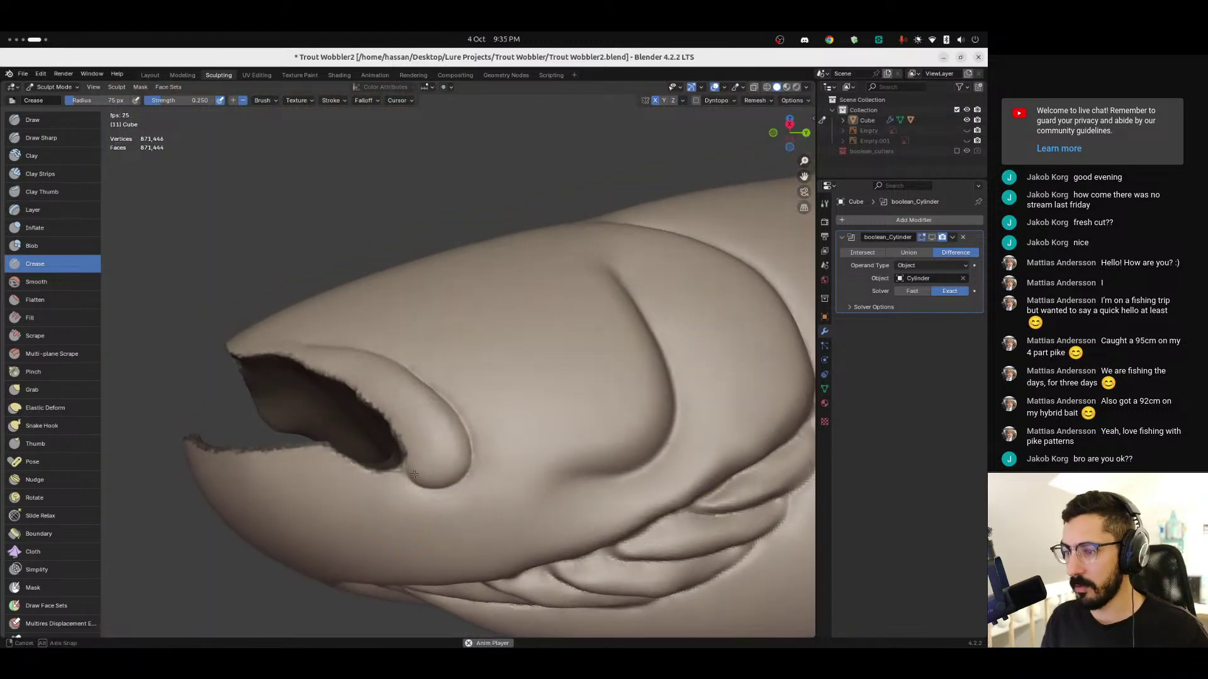
click(52, 146)
mouse_move(377, 472)
ctrl+middle_down()
mouse_move(418, 471)
mouse_move(400, 447)
mouse_move(400, 479)
mouse_move(405, 445)
ctrl+middle_up()
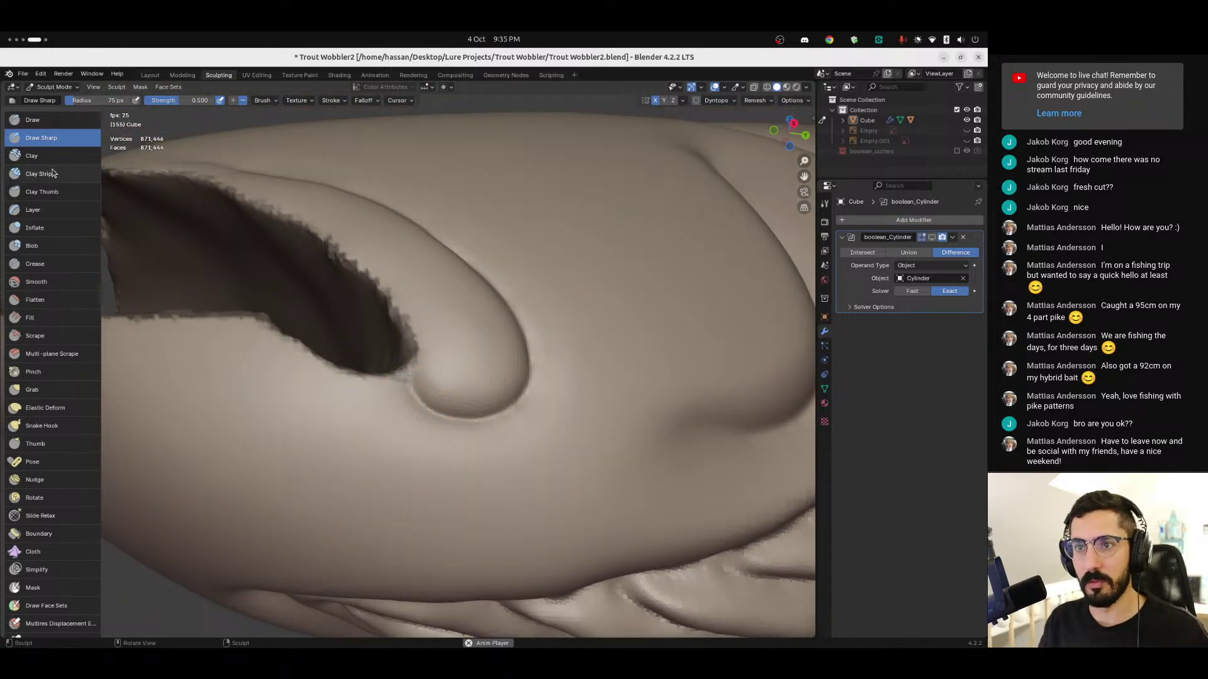
click(44, 120)
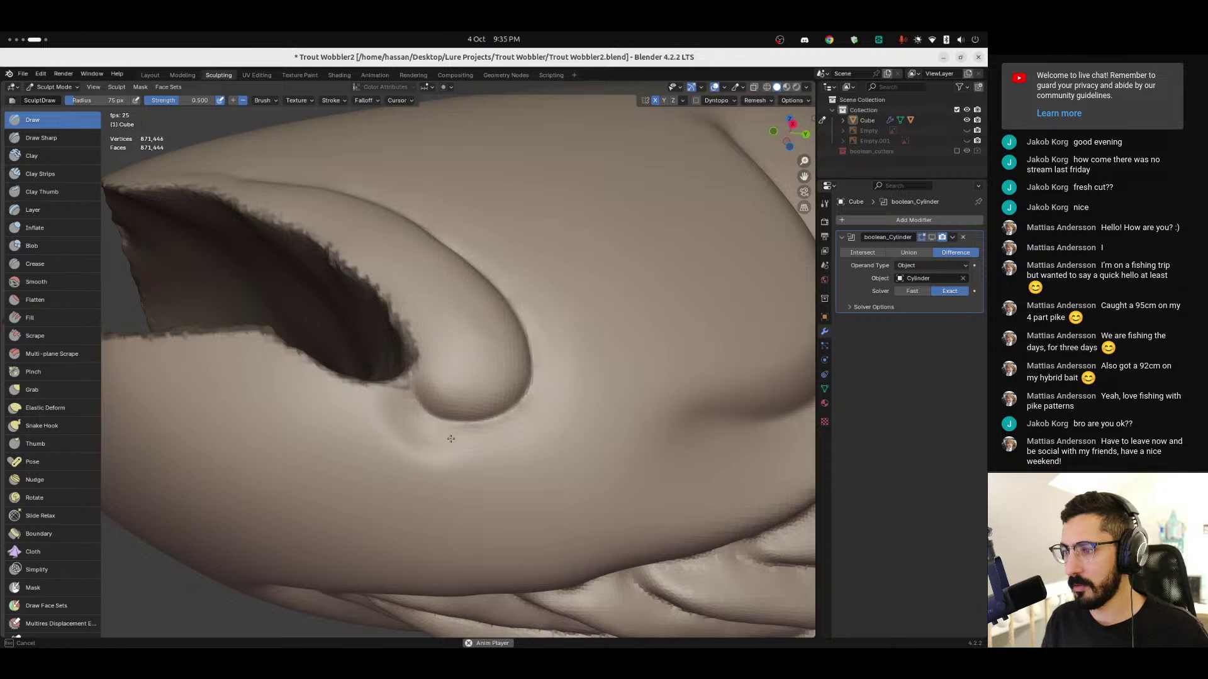
key(f)
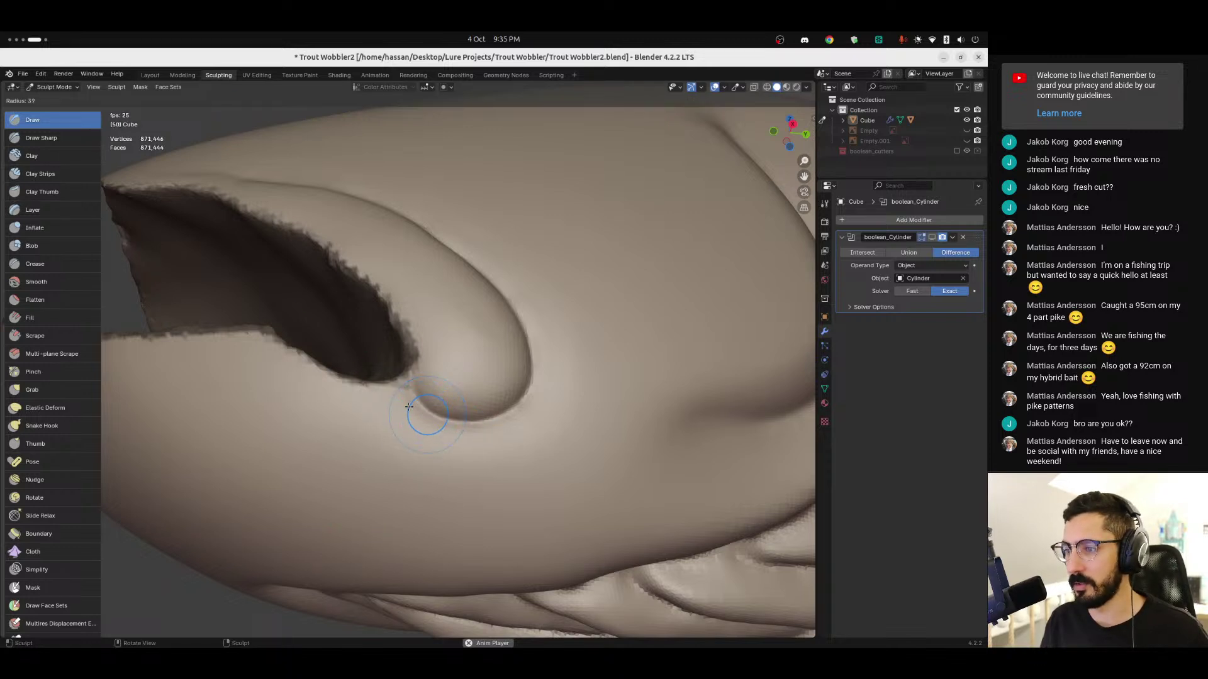
click(415, 409)
mouse_move(406, 399)
mouse_down()
mouse_move(478, 446)
mouse_move(512, 423)
mouse_up()
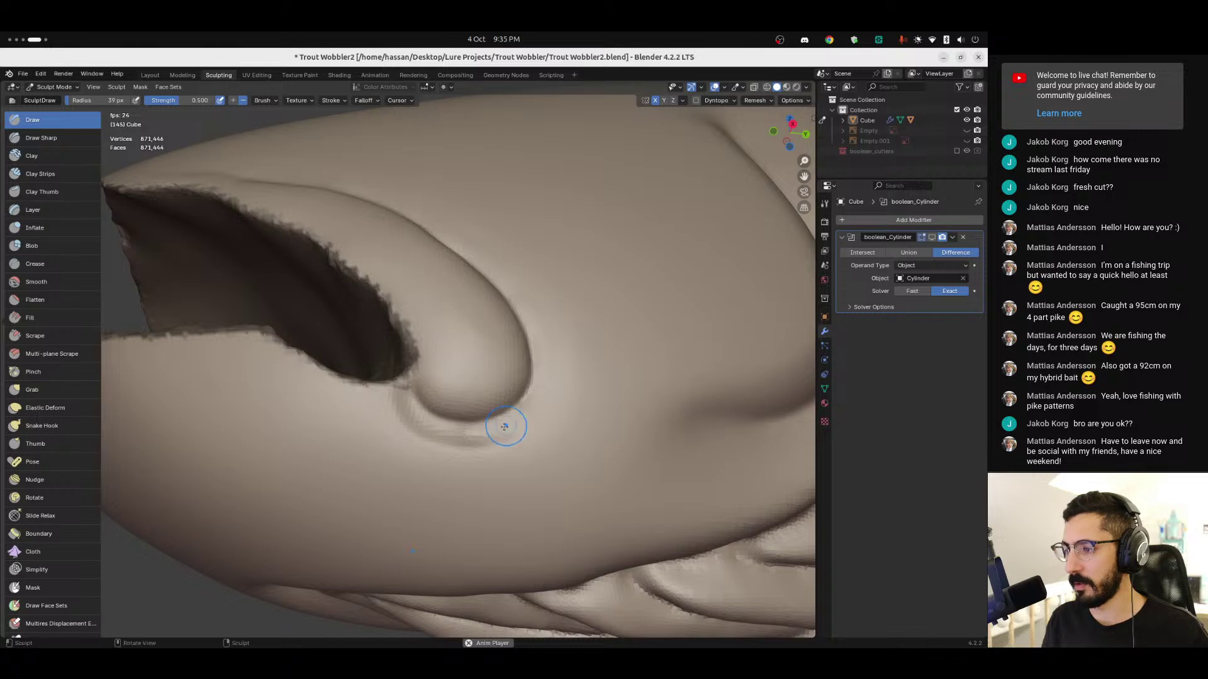
drag(435, 453, 461, 448)
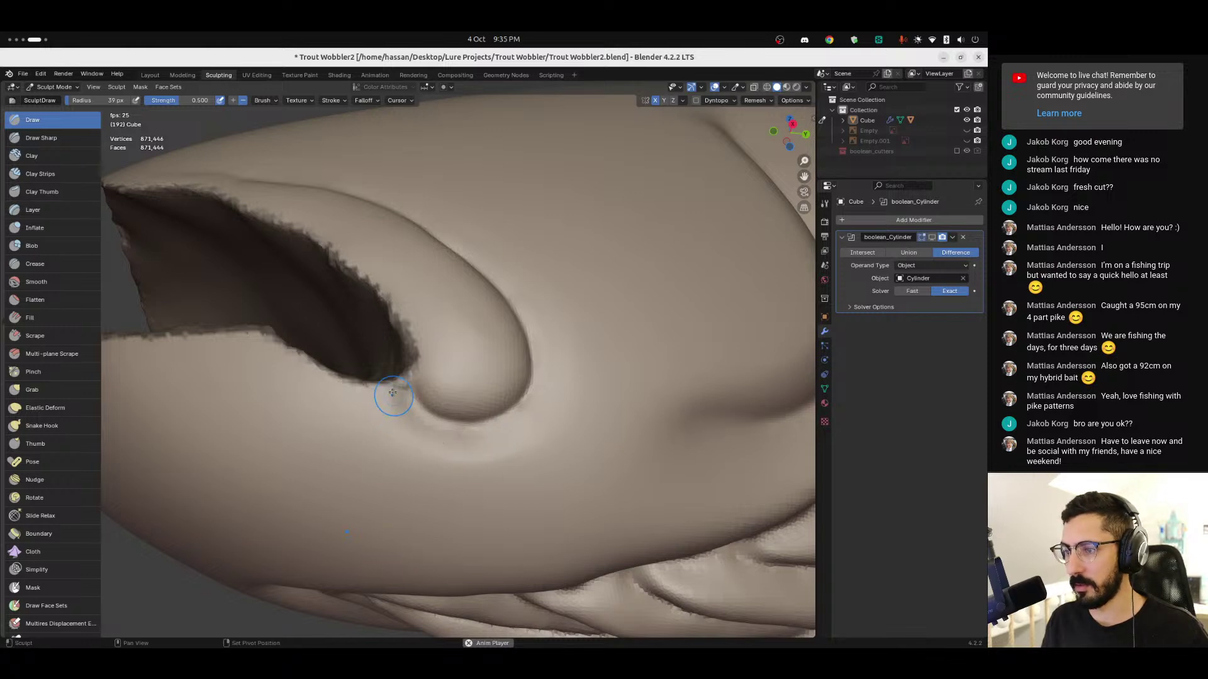
mouse_move(405, 485)
mouse_down()
mouse_move(480, 501)
mouse_move(535, 436)
mouse_move(477, 451)
mouse_up()
Step: Set the Draw brush radius to 63 px and broaden the raised cheek surface below and behind the jaw plate
mouse_move(477, 451)
middle_down()
mouse_move(423, 469)
mouse_move(423, 458)
middle_up()
key(f)
click(436, 458)
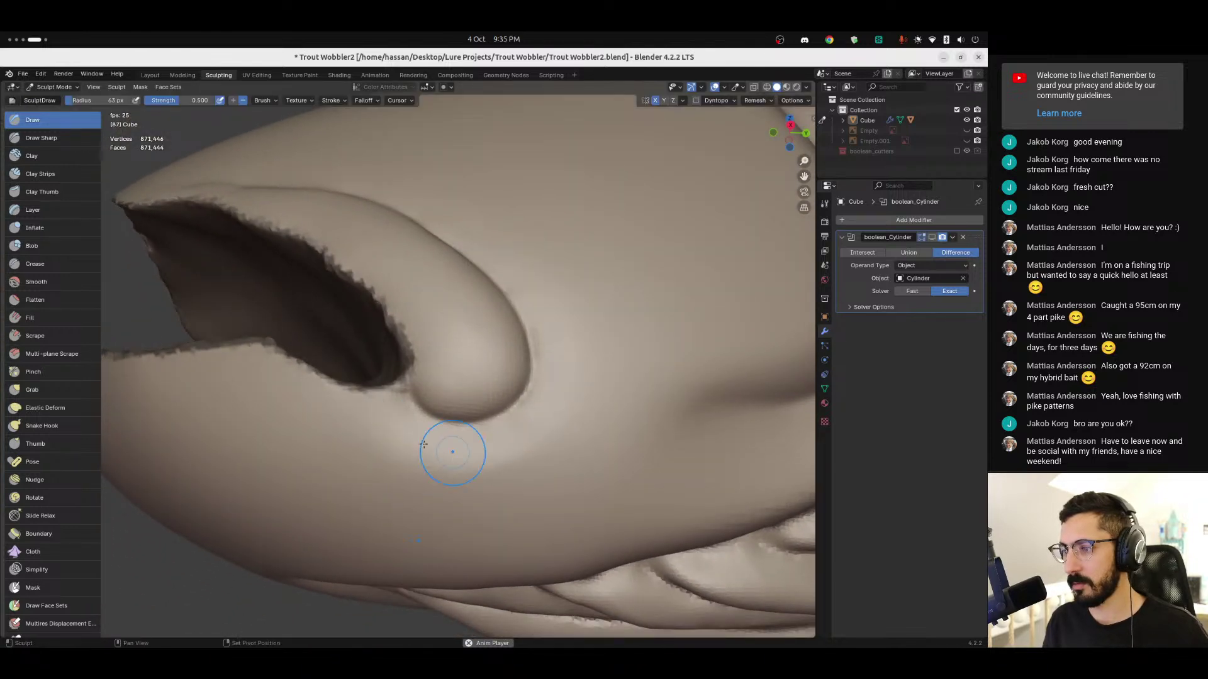
mouse_move(526, 440)
mouse_down()
mouse_move(441, 478)
mouse_move(423, 450)
mouse_move(521, 453)
mouse_up()
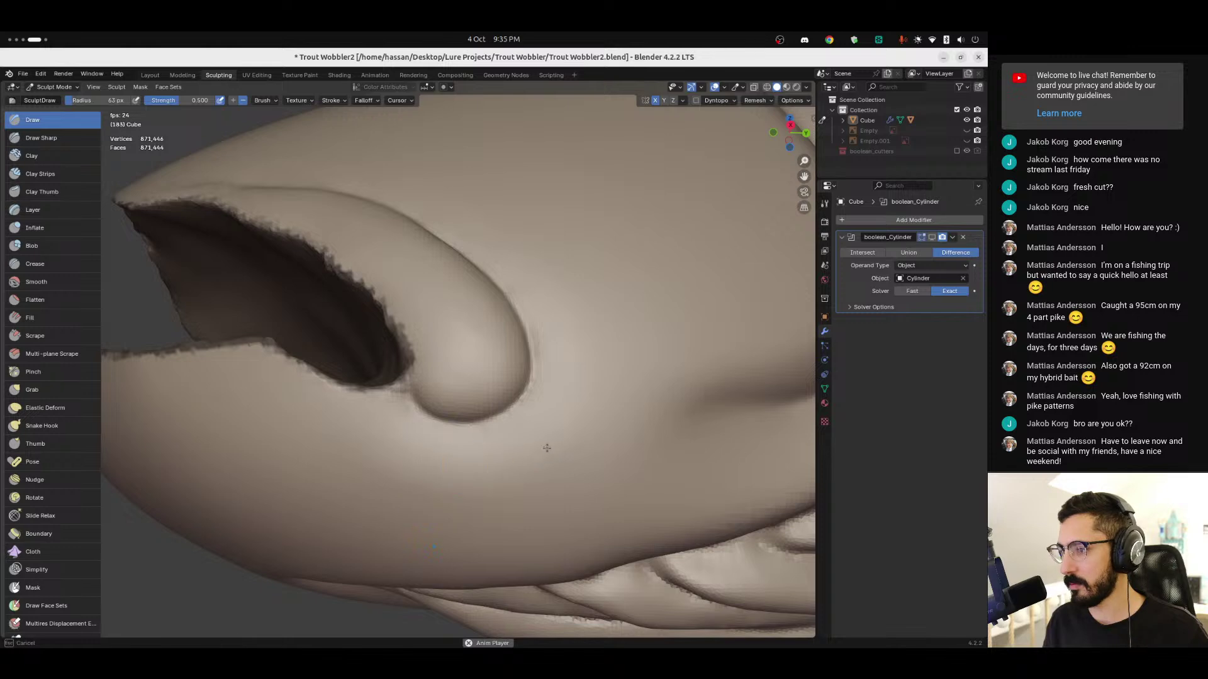
scroll(521, 452, down, 4)
middle_drag(521, 452, 477, 437)
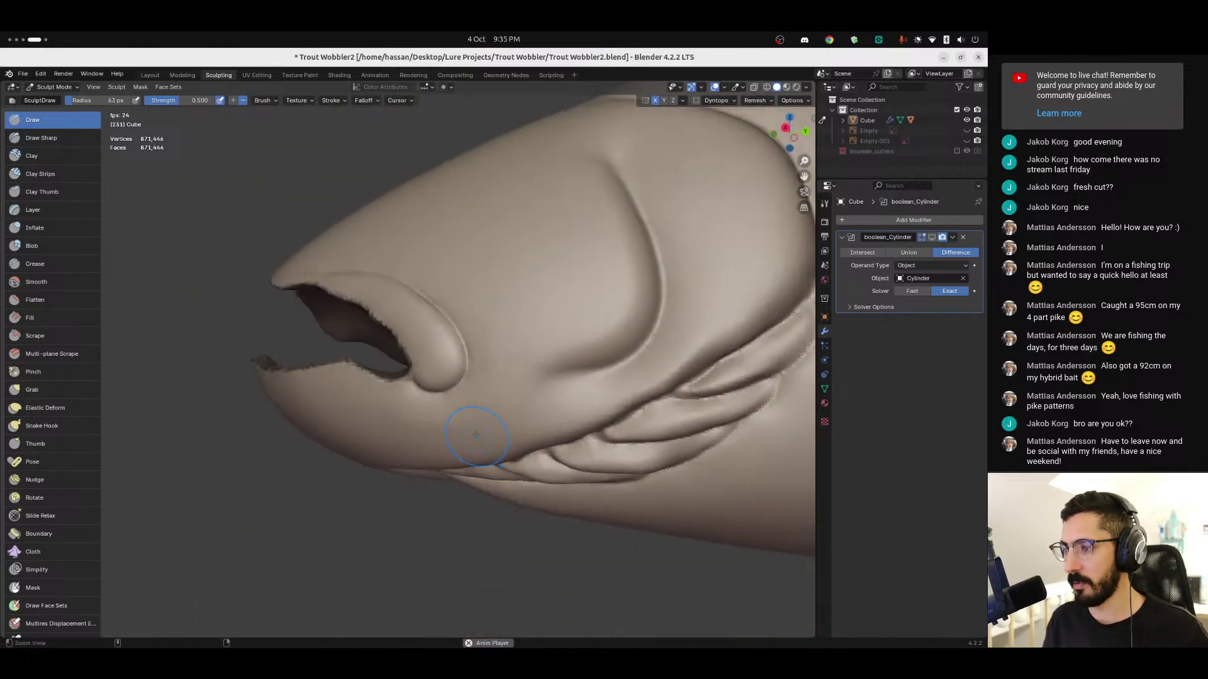
ctrl+alt+drag(477, 437, 468, 463)
alt+drag(416, 412, 425, 386)
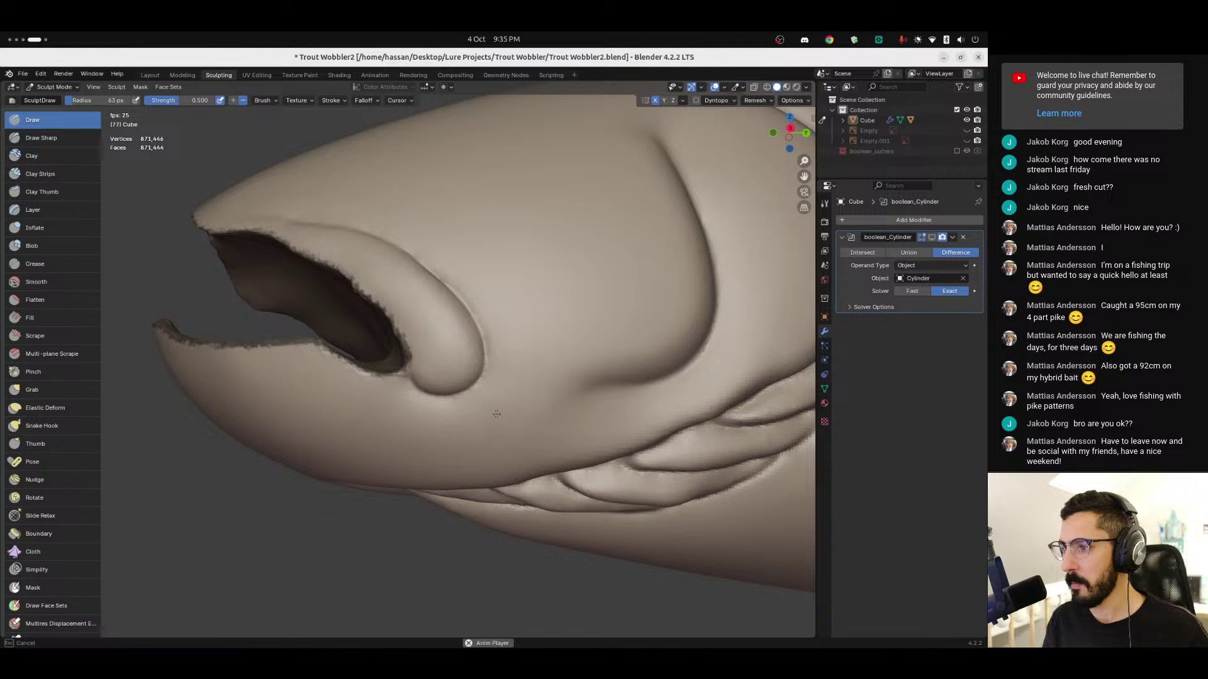
mouse_move(484, 338)
mouse_down()
mouse_move(398, 385)
mouse_move(406, 371)
mouse_move(417, 399)
mouse_move(496, 369)
mouse_move(464, 364)
mouse_up()
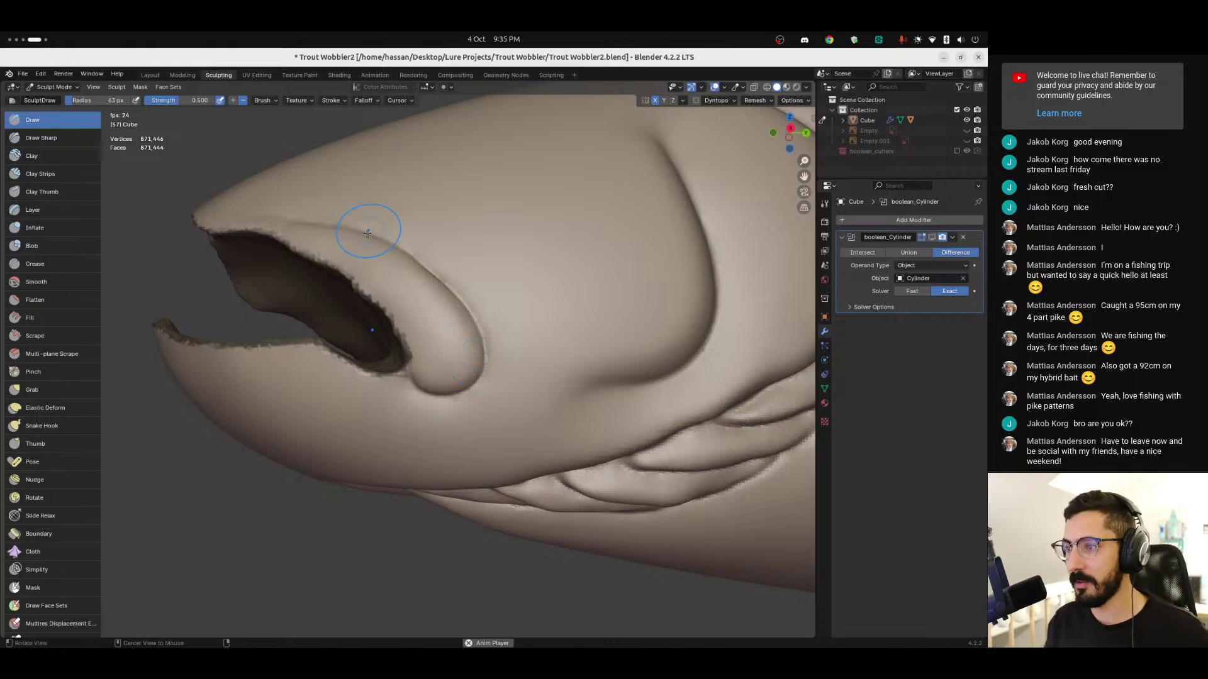
Step: Sharpen the groove along the jaw plate's upper edge, from its rear end to the snout, with the Crease brush at 63 px
mouse_move(423, 278)
middle_down()
mouse_move(440, 293)
mouse_move(445, 270)
mouse_move(432, 288)
middle_up()
scroll(445, 270, up, 3)
mouse_move(422, 344)
middle_down()
mouse_move(440, 353)
mouse_move(423, 344)
middle_up()
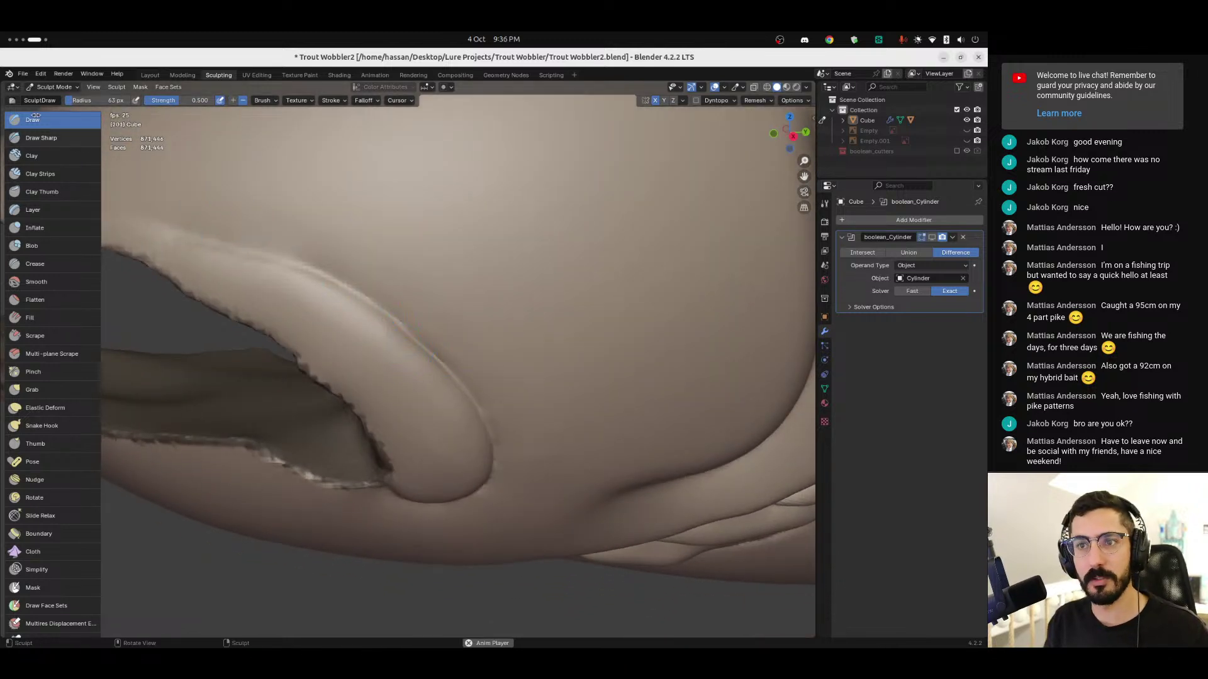
click(56, 138)
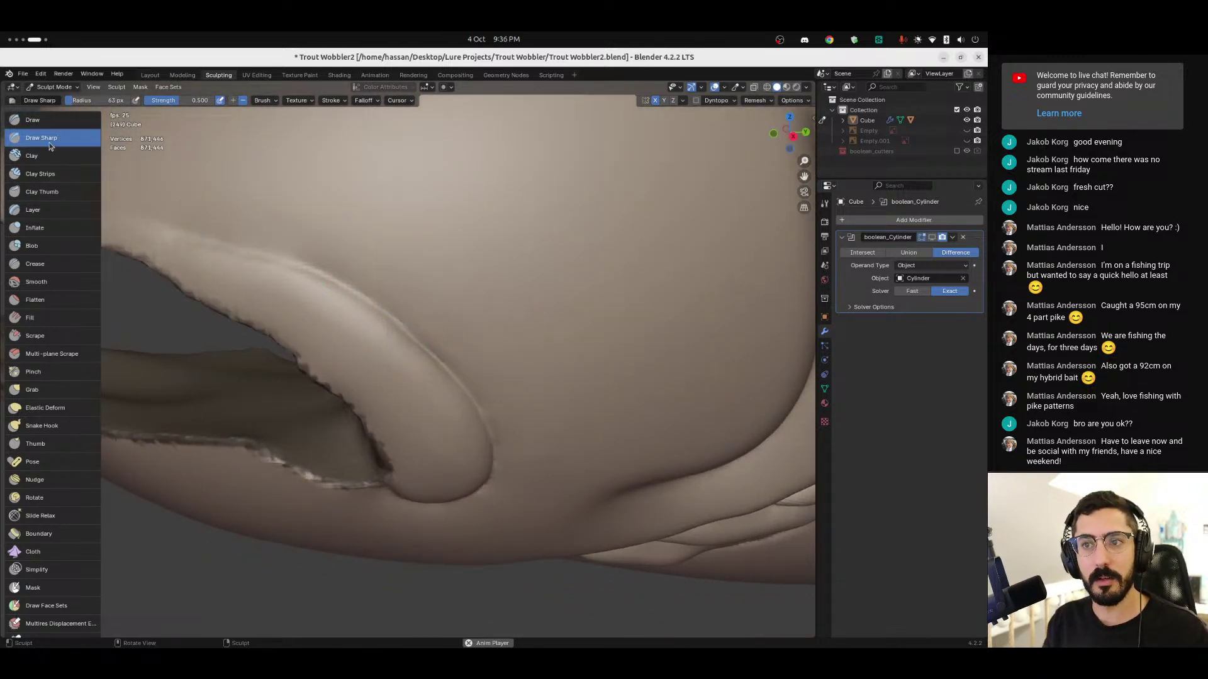
click(36, 264)
middle_drag(314, 321, 399, 386)
mouse_move(471, 403)
mouse_down()
mouse_move(493, 419)
mouse_move(445, 399)
mouse_up()
mouse_move(434, 403)
middle_down()
mouse_move(415, 388)
mouse_move(482, 431)
middle_up()
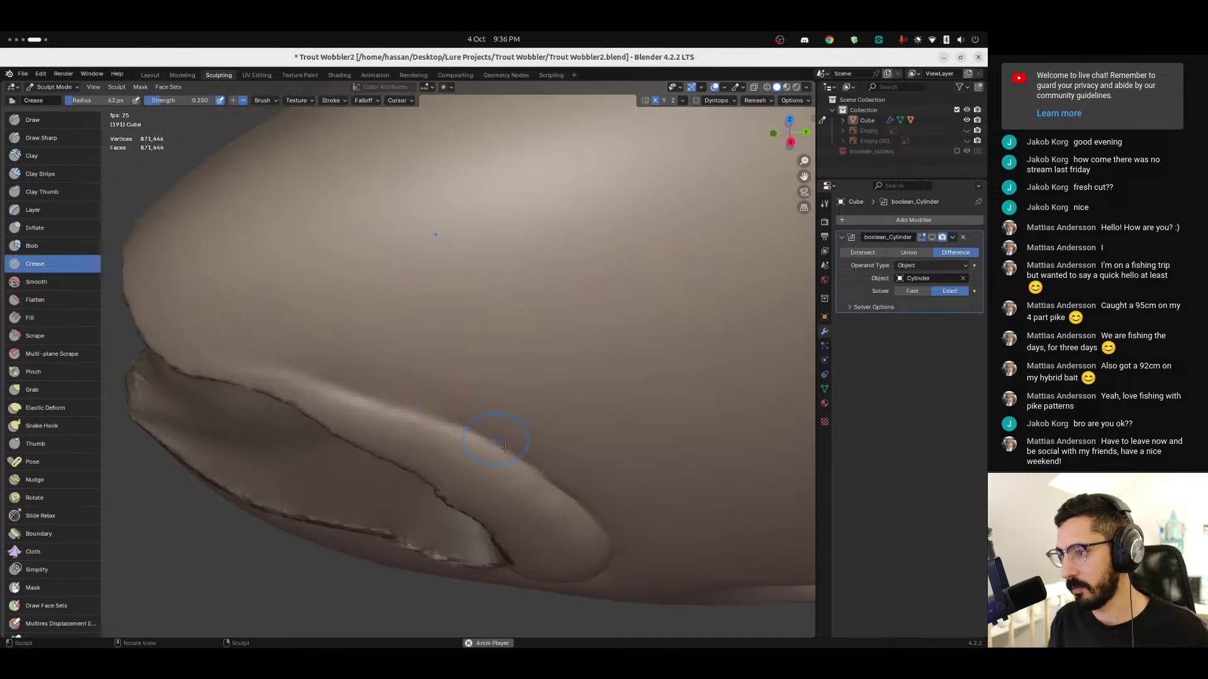
mouse_move(550, 478)
mouse_down()
mouse_move(539, 494)
mouse_move(542, 475)
mouse_up()
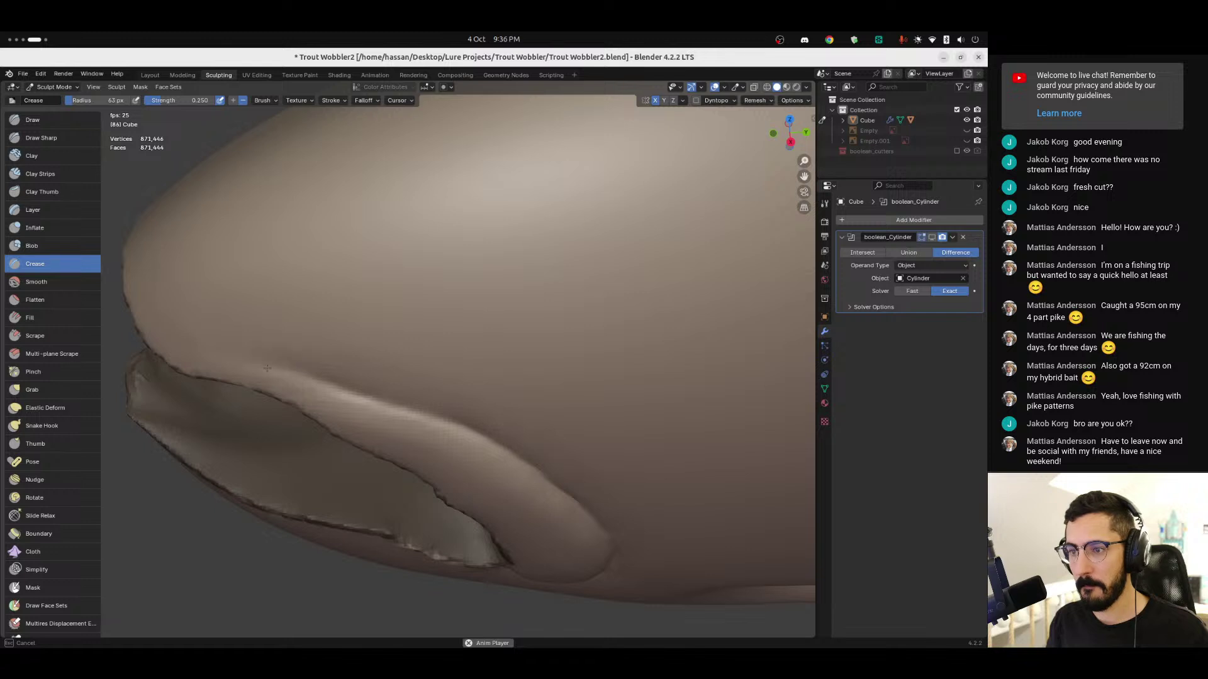
mouse_move(241, 365)
mouse_down()
mouse_move(268, 380)
mouse_move(245, 361)
mouse_up()
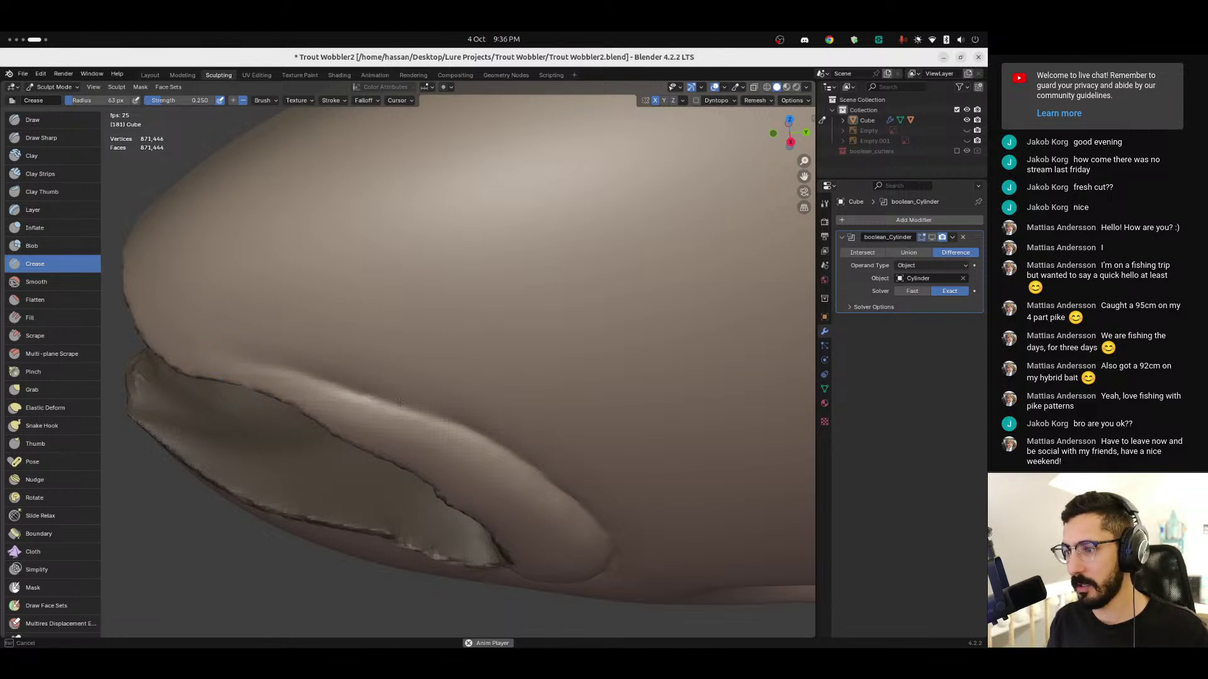
drag(540, 465, 563, 490)
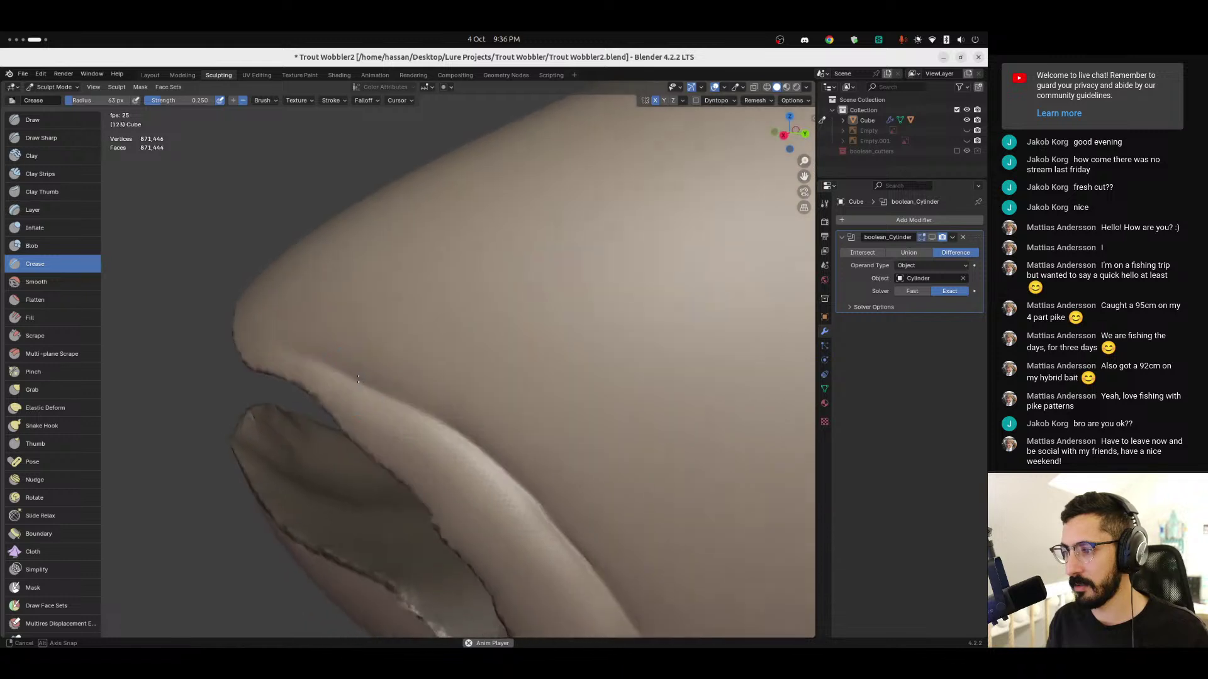
Step: Show the boolean_Cylinder modifier's eye cutout in the viewport and view it on the whole lure body
mouse_move(434, 421)
middle_down()
mouse_move(462, 366)
mouse_move(497, 415)
middle_up()
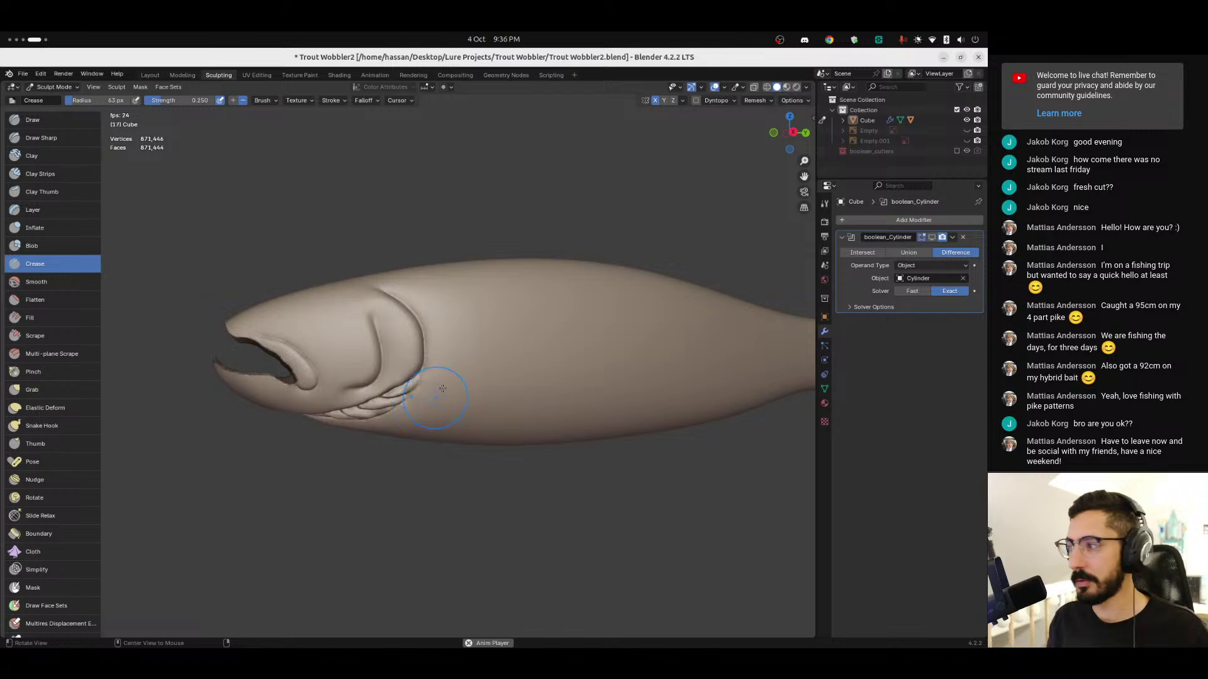
click(932, 238)
click(932, 238)
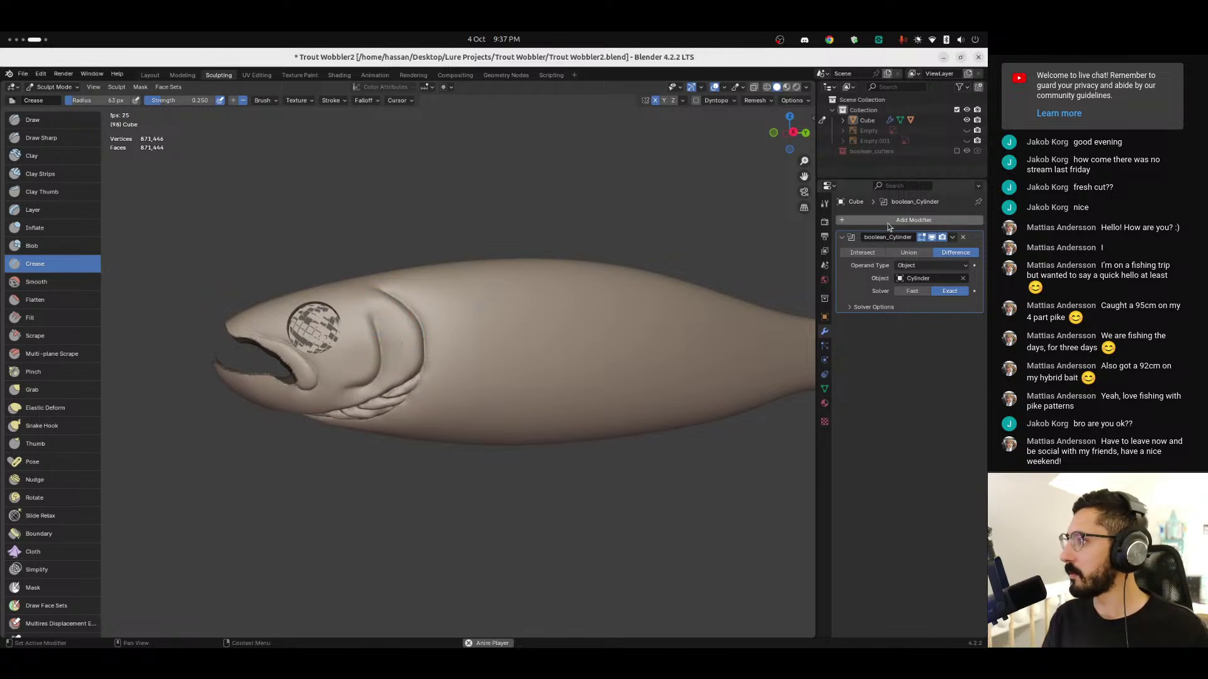
Step: Hide the boolean_Cylinder eye cut in the viewport and examine the trout's mouth opening from an angle and from the side
click(933, 237)
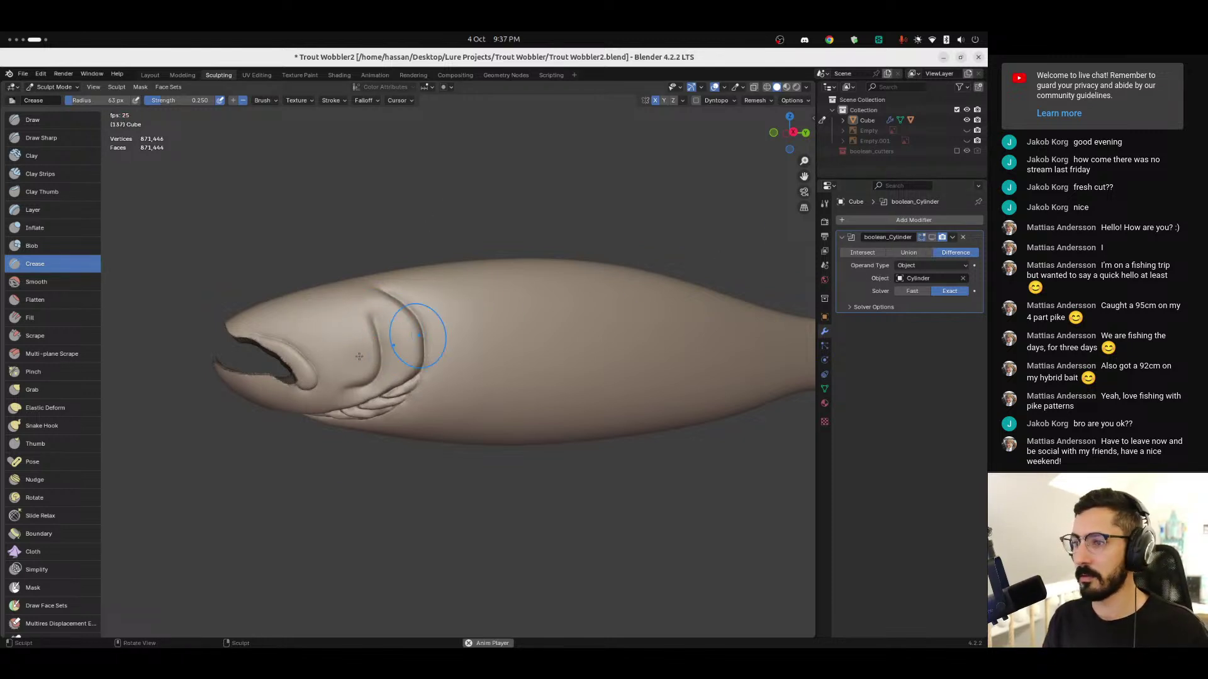
mouse_move(311, 350)
middle_down()
mouse_move(413, 355)
mouse_move(541, 336)
mouse_move(362, 330)
mouse_move(354, 371)
mouse_move(372, 334)
middle_up()
scroll(356, 365, up, 5)
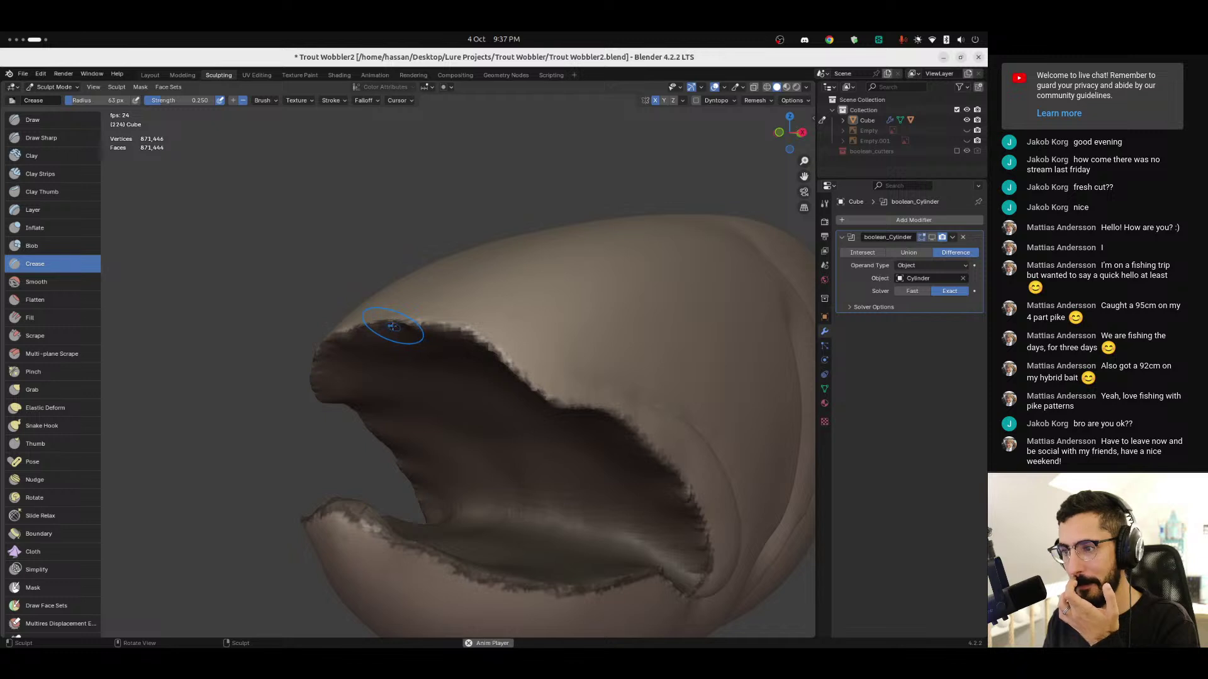
mouse_move(474, 376)
middle_down()
mouse_move(420, 373)
mouse_move(434, 377)
middle_up()
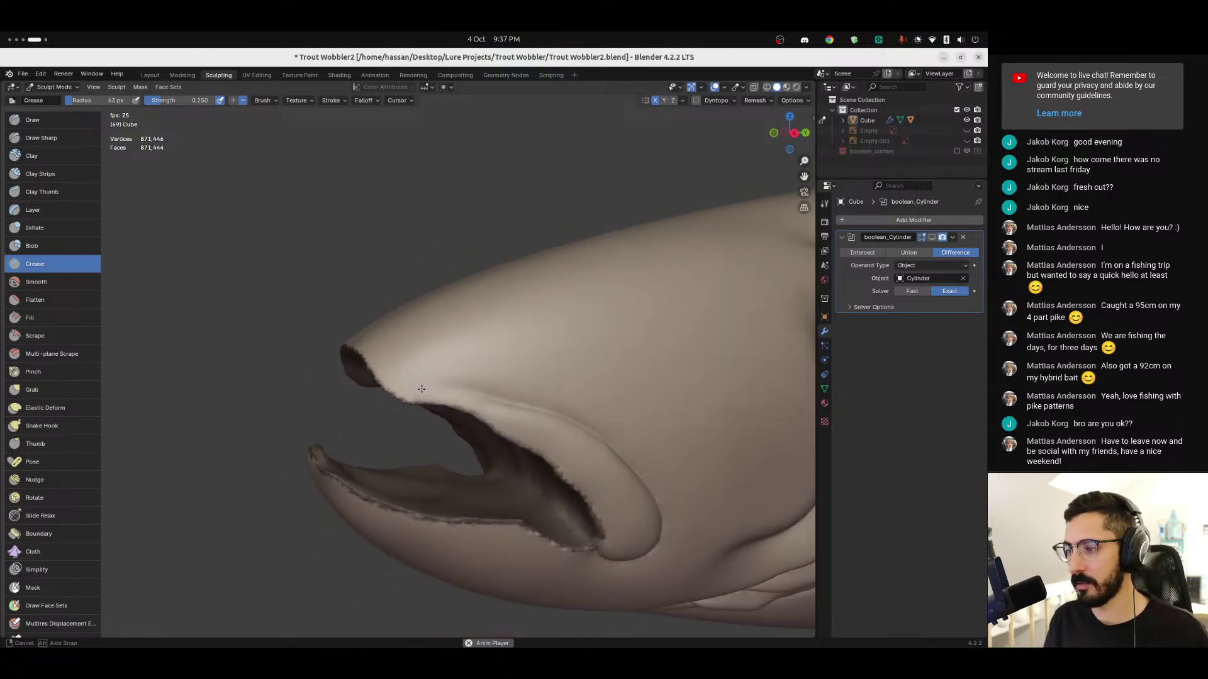
click(793, 128)
scroll(453, 413, up, 6)
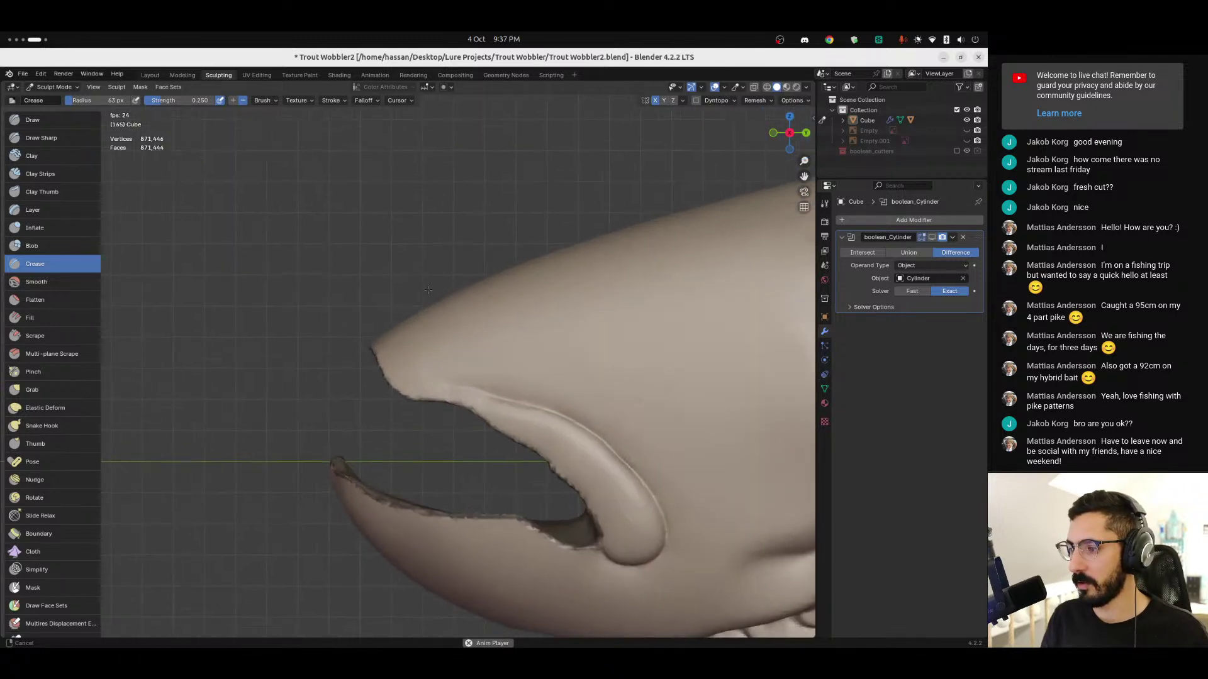
scroll(531, 417, up, 5)
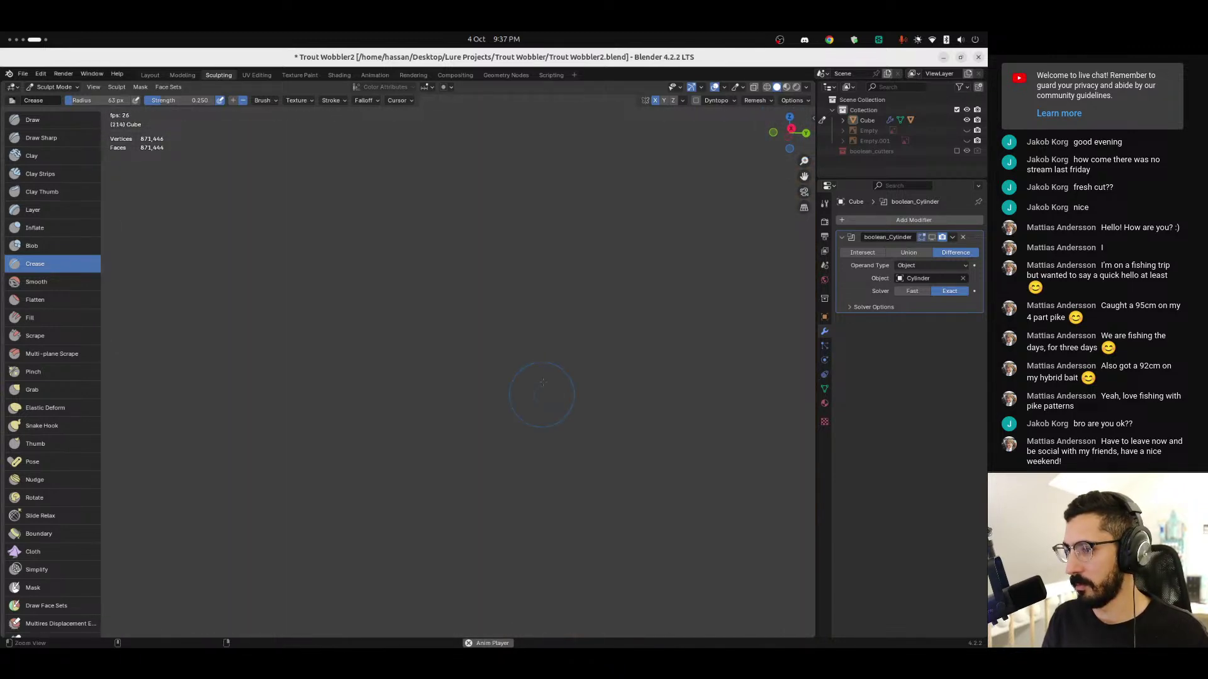
Step: Try a stronger Crease groove along the lower jaw beneath the mouth corner and undo it
scroll(519, 435, down, 3)
shift+middle_drag(526, 418, 501, 348)
drag(463, 250, 505, 252)
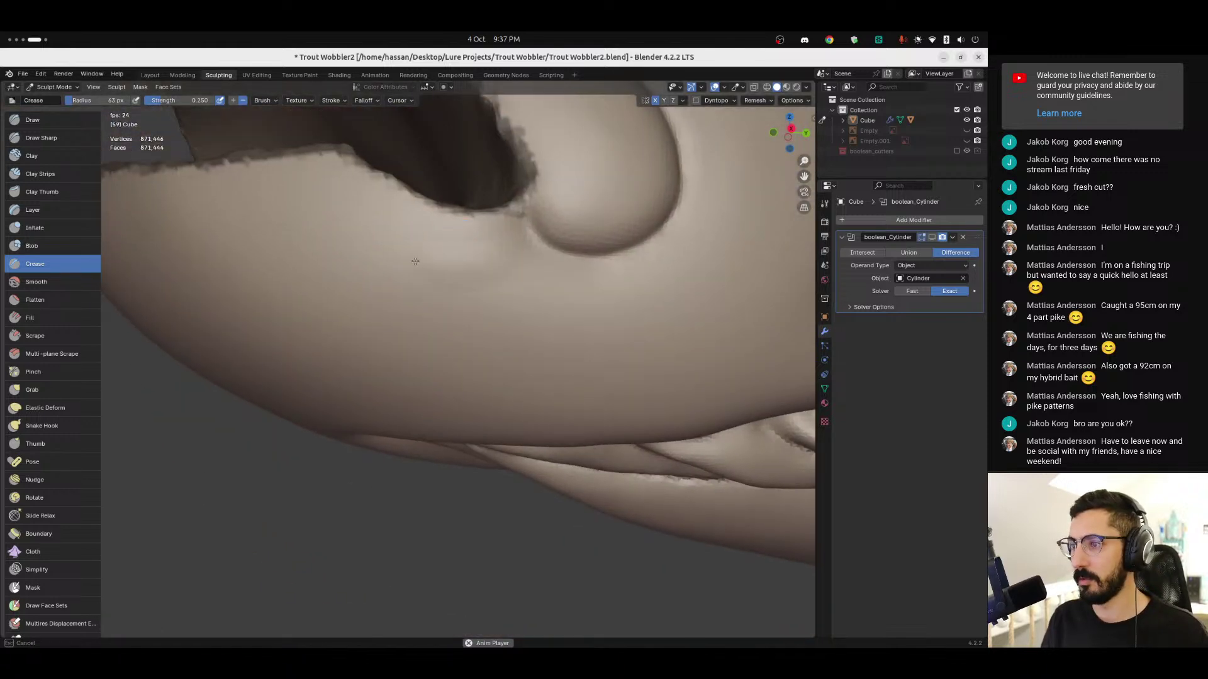
drag(299, 227, 302, 230)
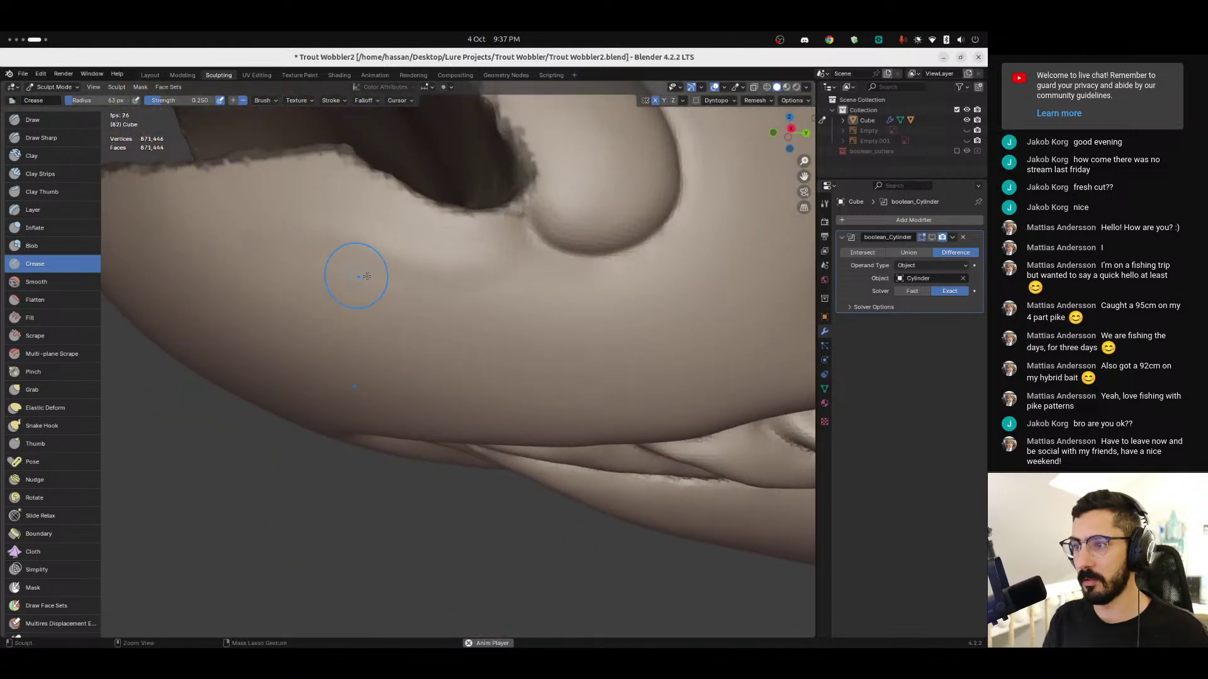
key(shift+f)
click(440, 245)
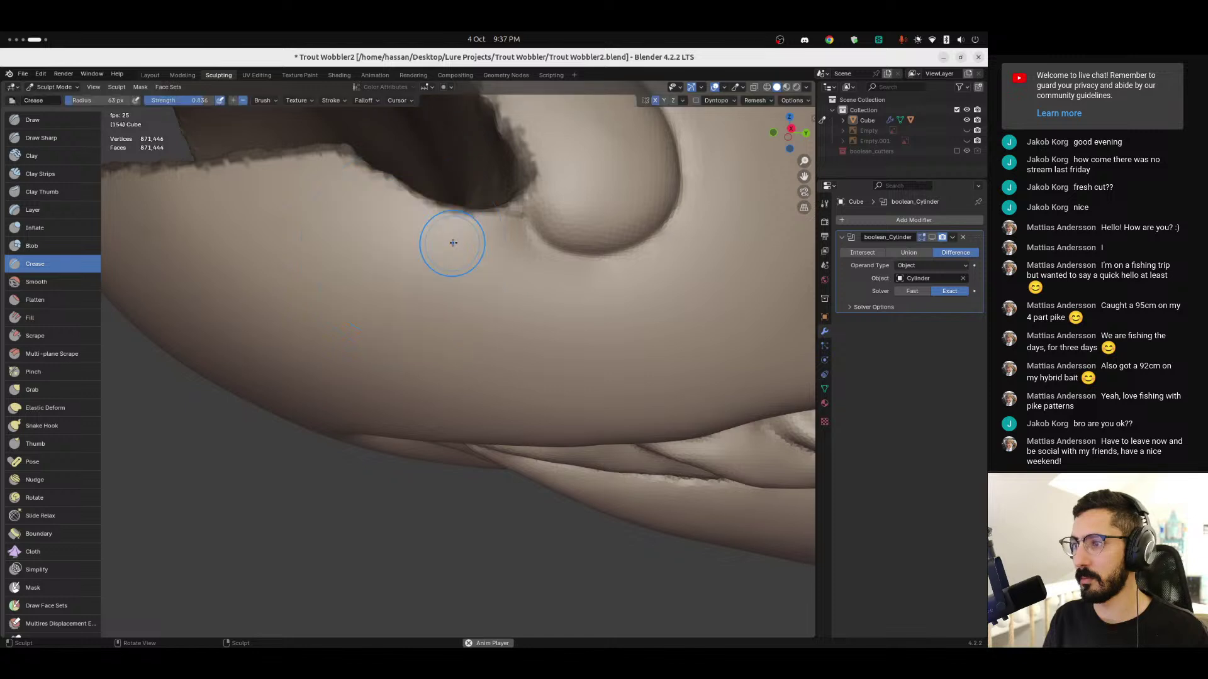
mouse_move(516, 246)
mouse_down()
mouse_move(447, 268)
mouse_move(264, 228)
mouse_up()
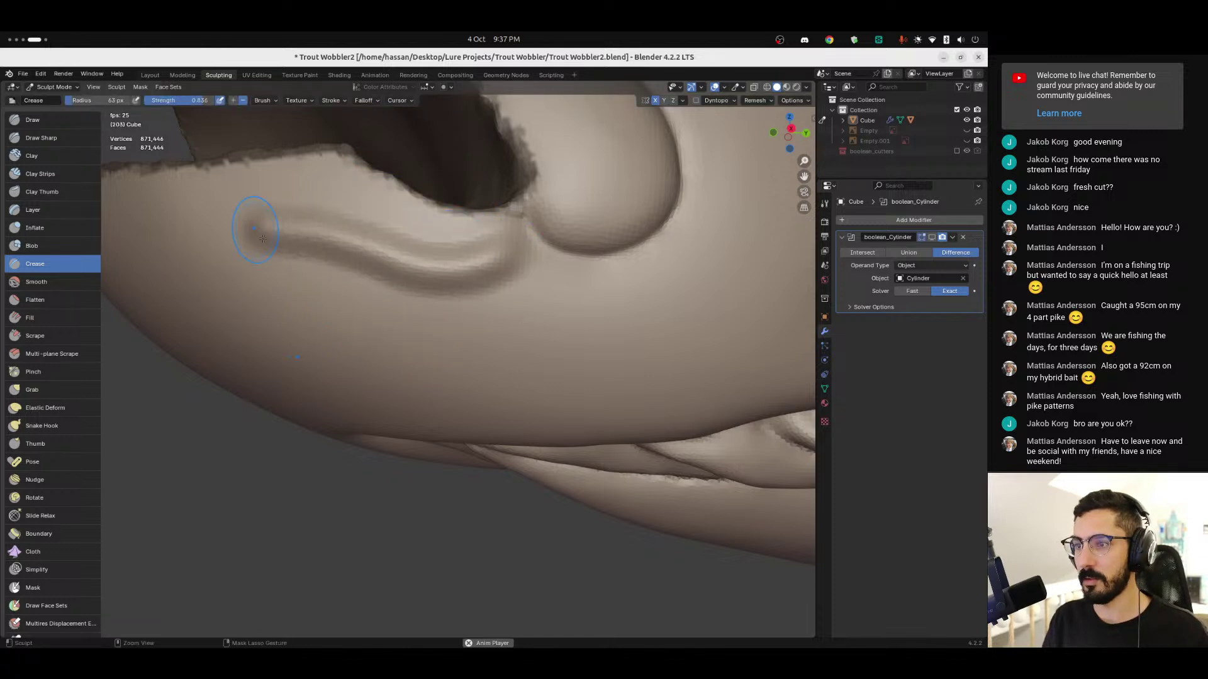
key(Escape)
Step: Set the Crease brush to a 22 px radius and 0.400 strength, undoing the trial groove below the mouth
key(f)
click(352, 239)
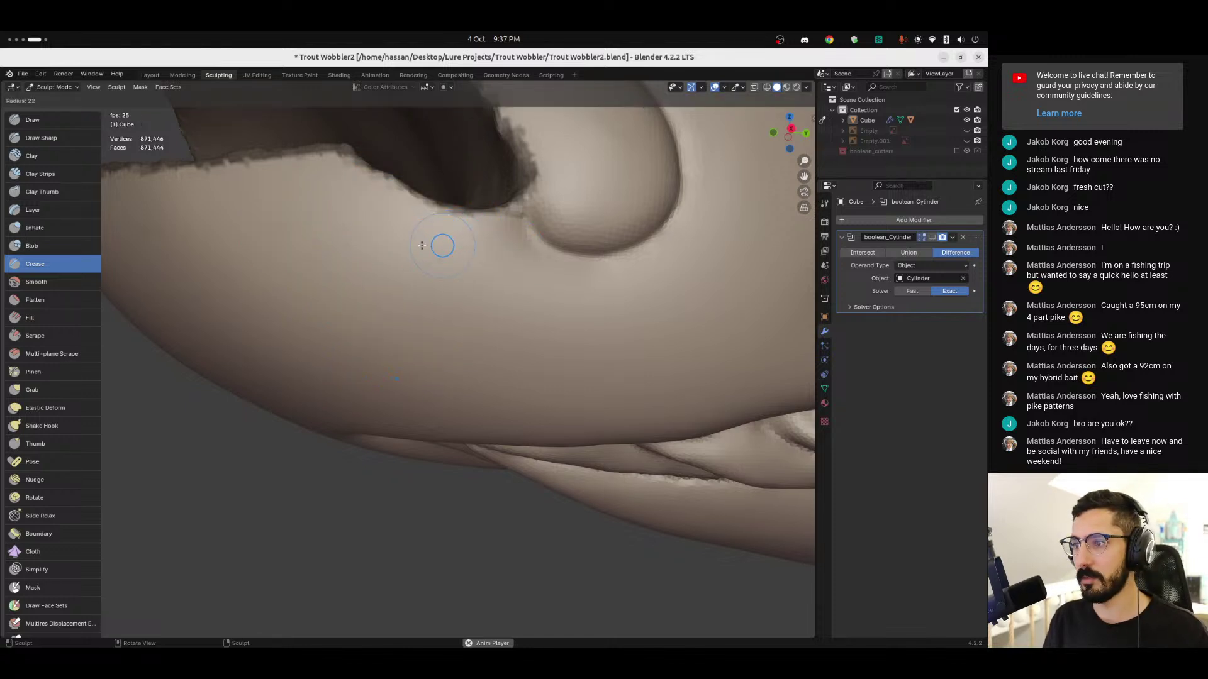
mouse_move(482, 249)
mouse_down()
mouse_move(406, 251)
mouse_move(345, 215)
mouse_move(257, 211)
mouse_move(182, 231)
mouse_up()
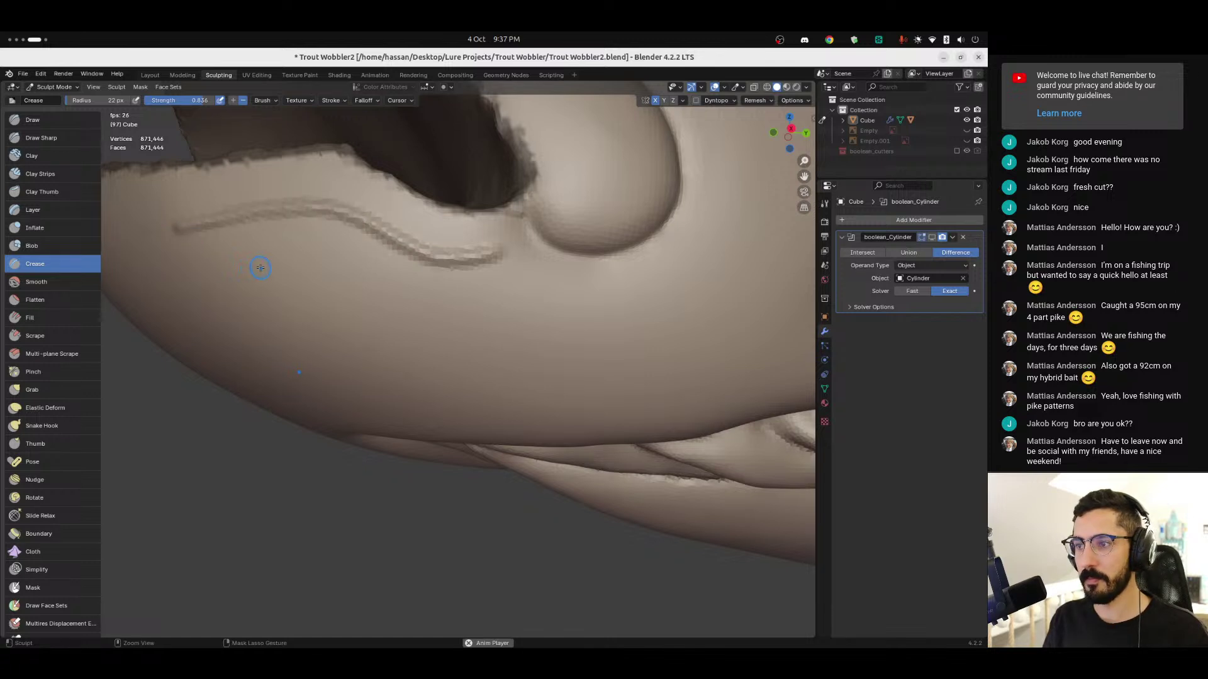
key(ctrl+z)
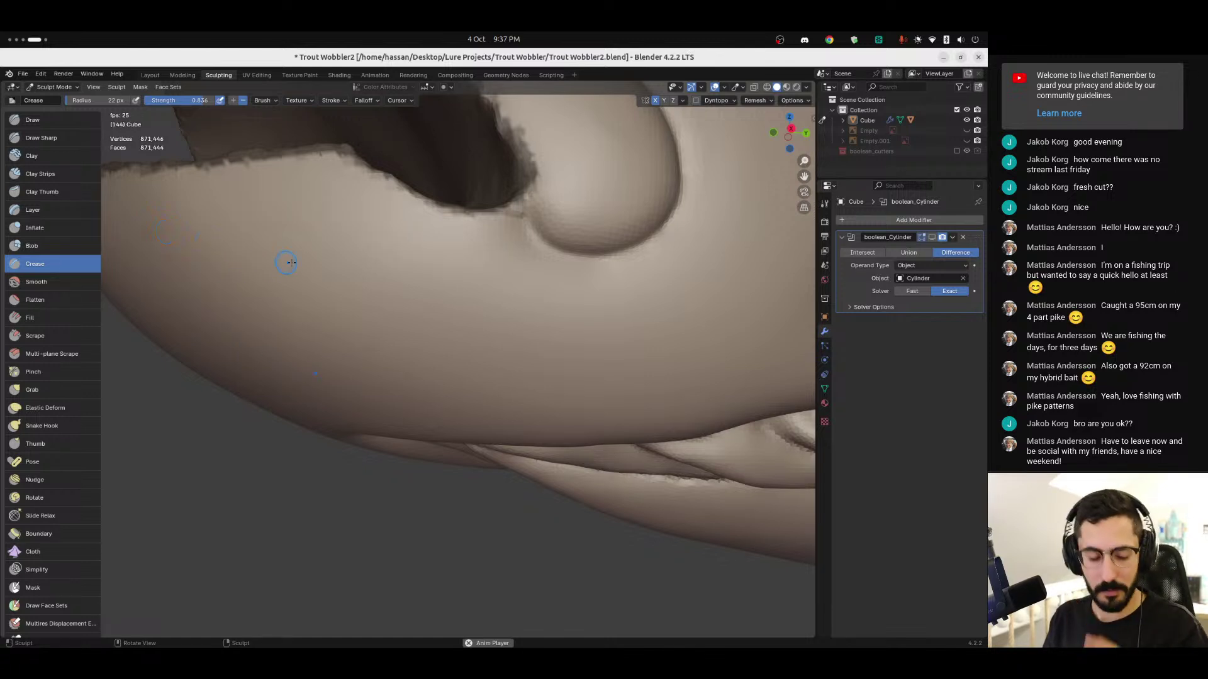
key(shift+f)
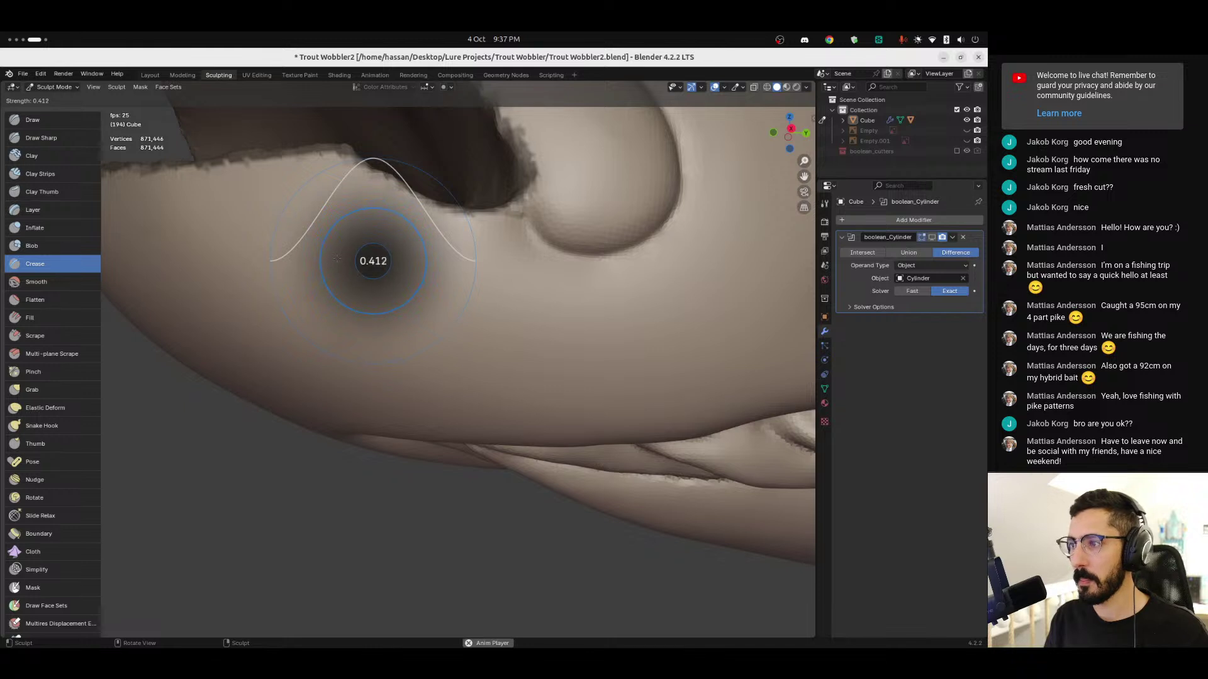
click(335, 258)
Step: Unhide the rainbow trout reference image named Empty over the whole fish body
scroll(425, 191, down, 10)
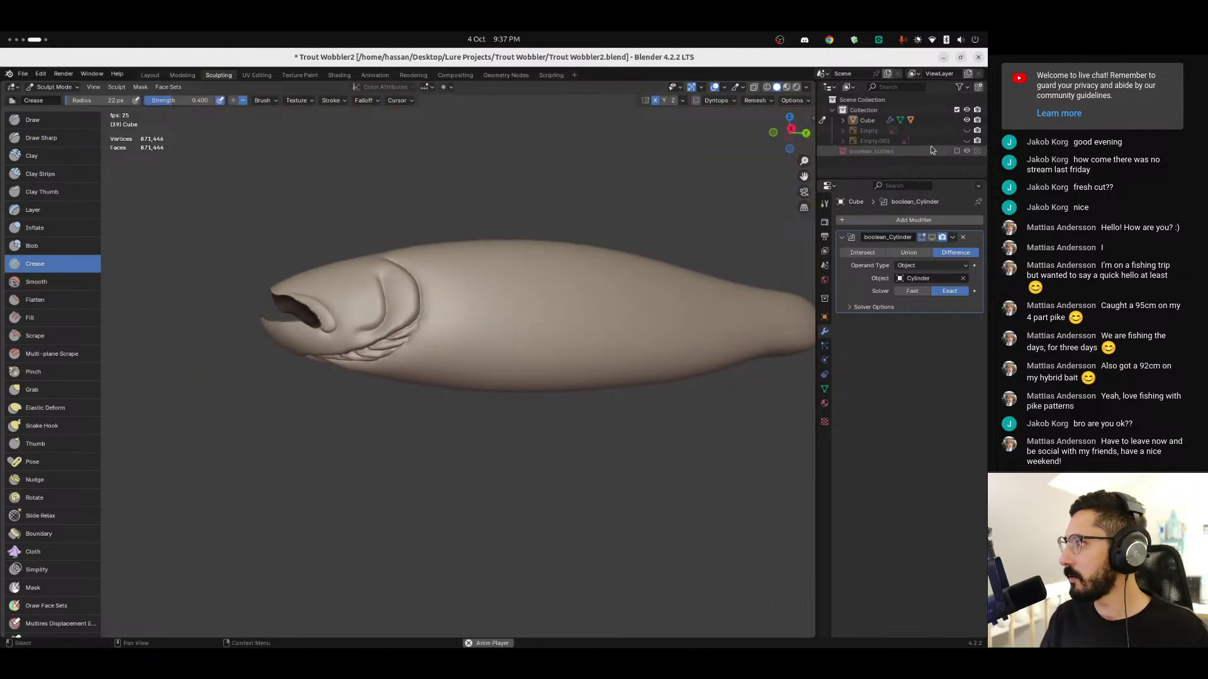
click(967, 131)
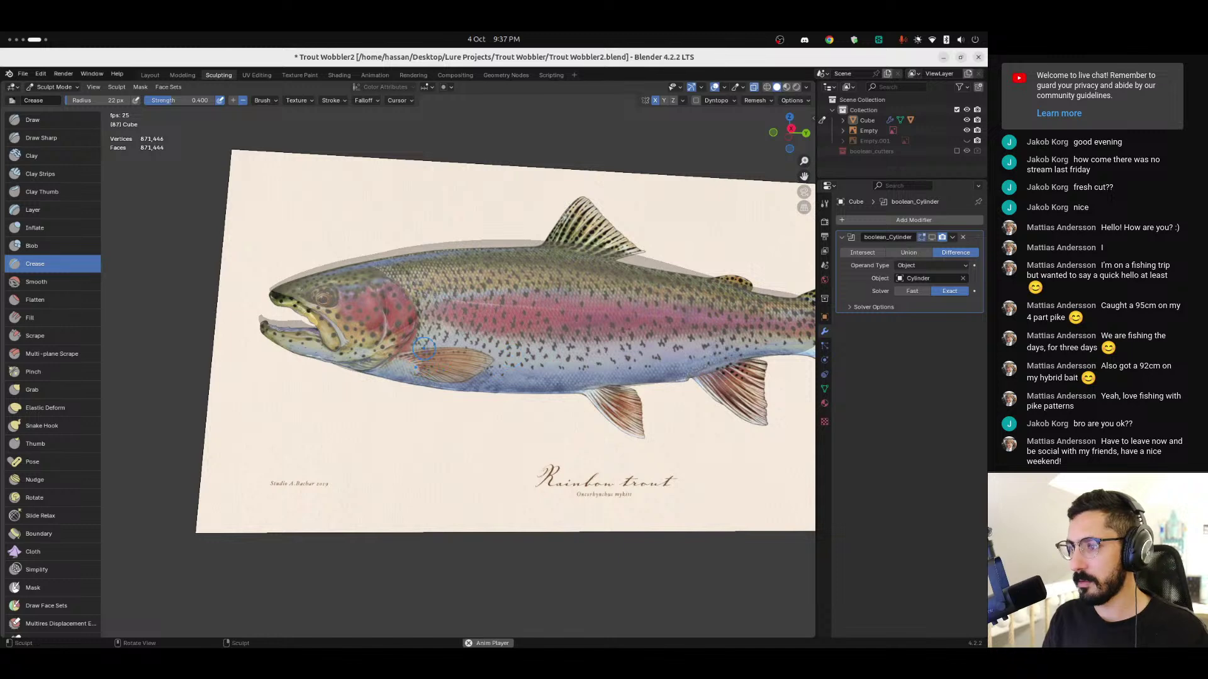
drag(804, 161, 416, 237)
Step: Toggle X-ray to compare the sculpted gill folds and belly with the pectoral fin area of the reference image
key(alt+z)
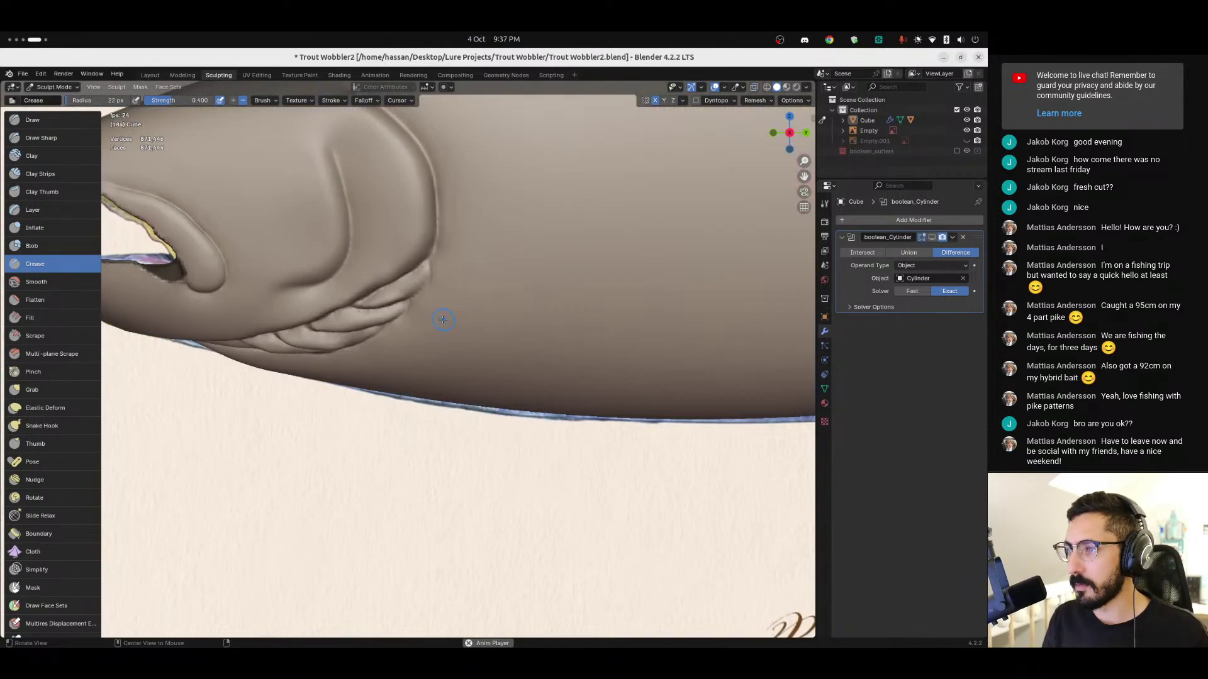
key(alt+z)
key(alt+z)
key(alt+z)
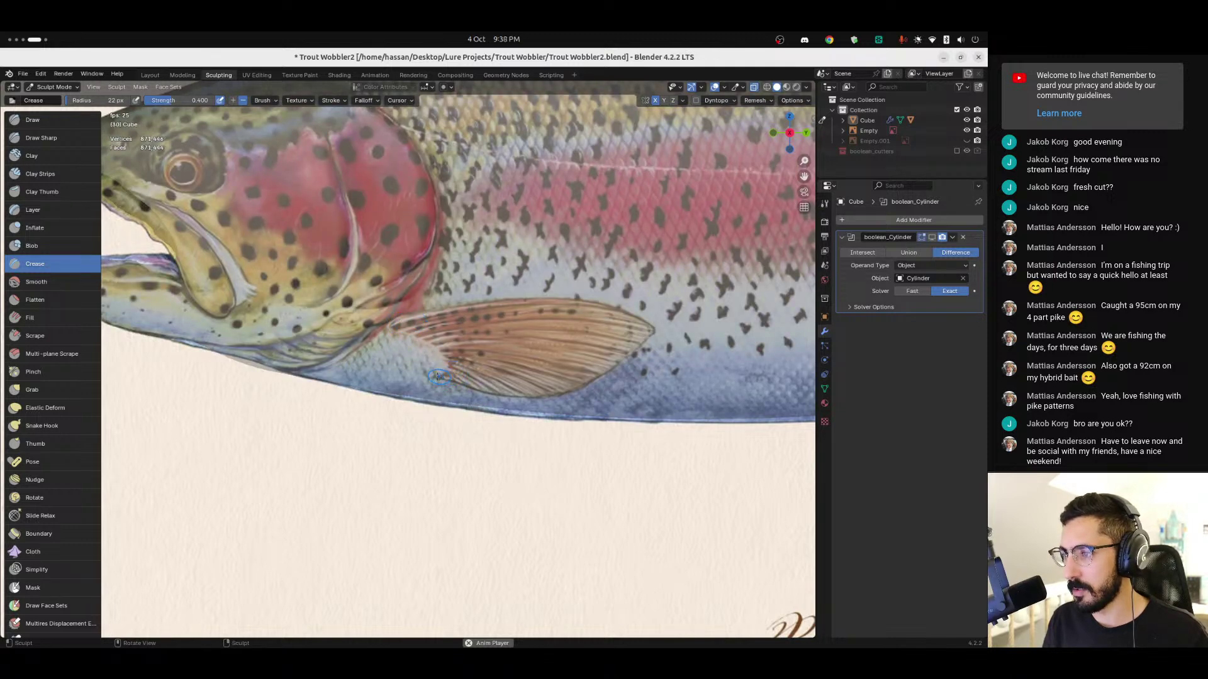
key(alt+z)
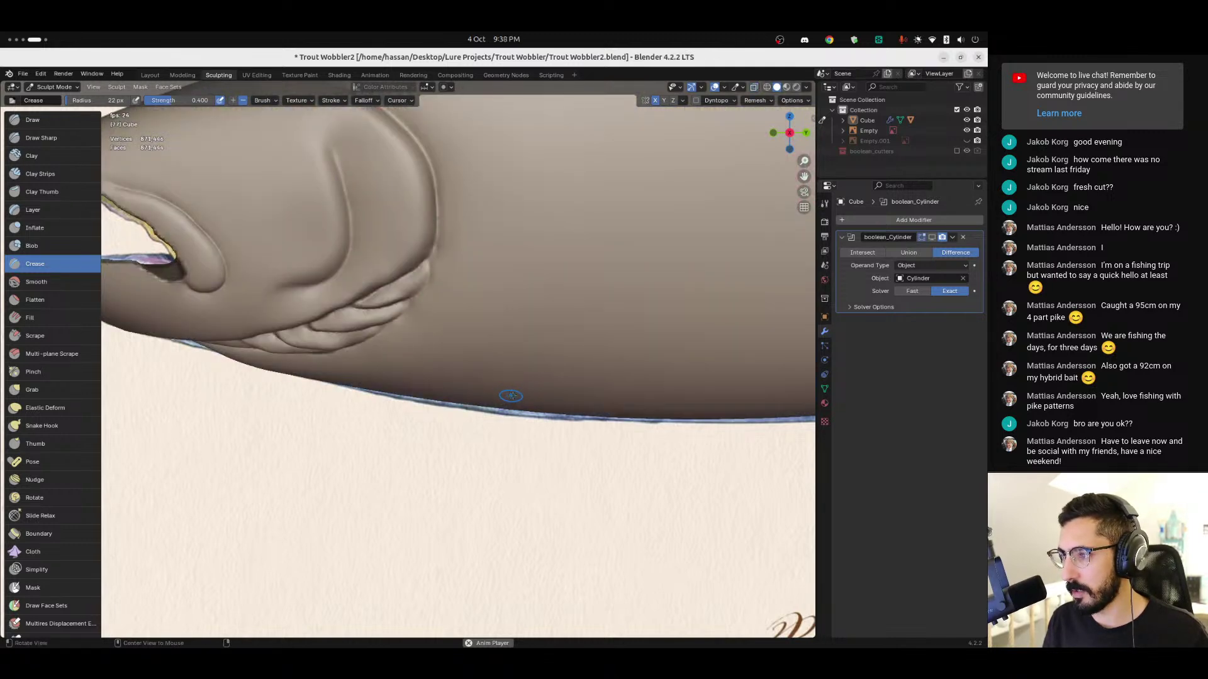
key(alt+z)
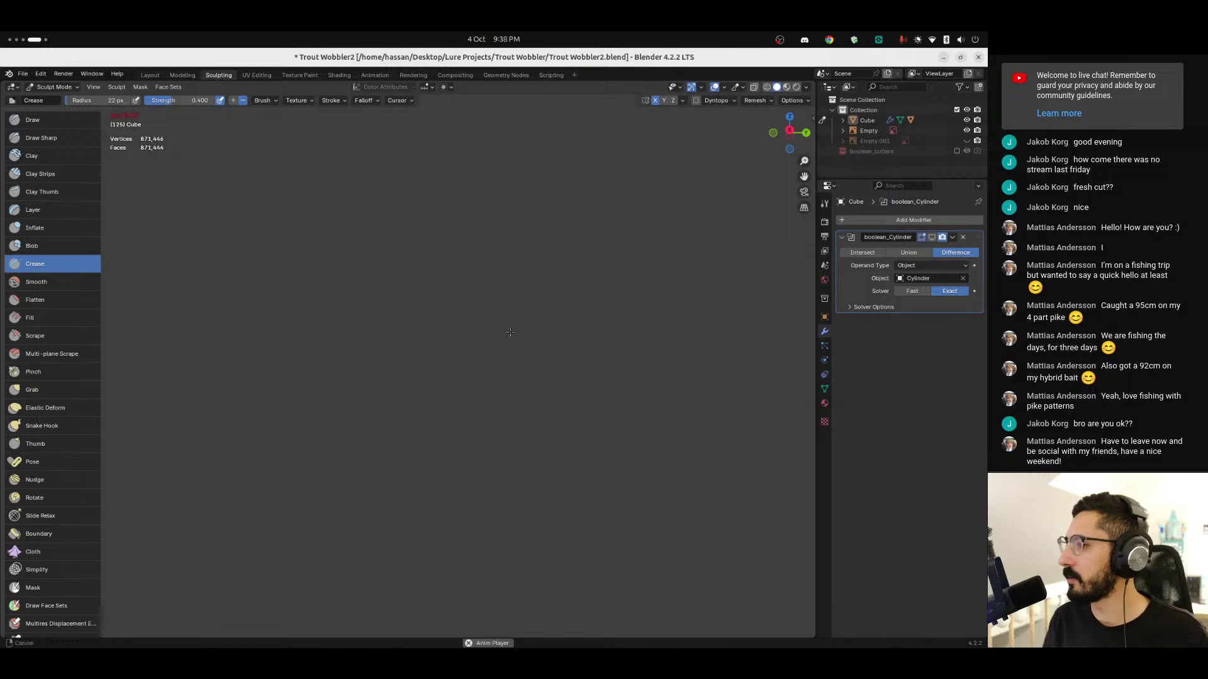
key(alt+z)
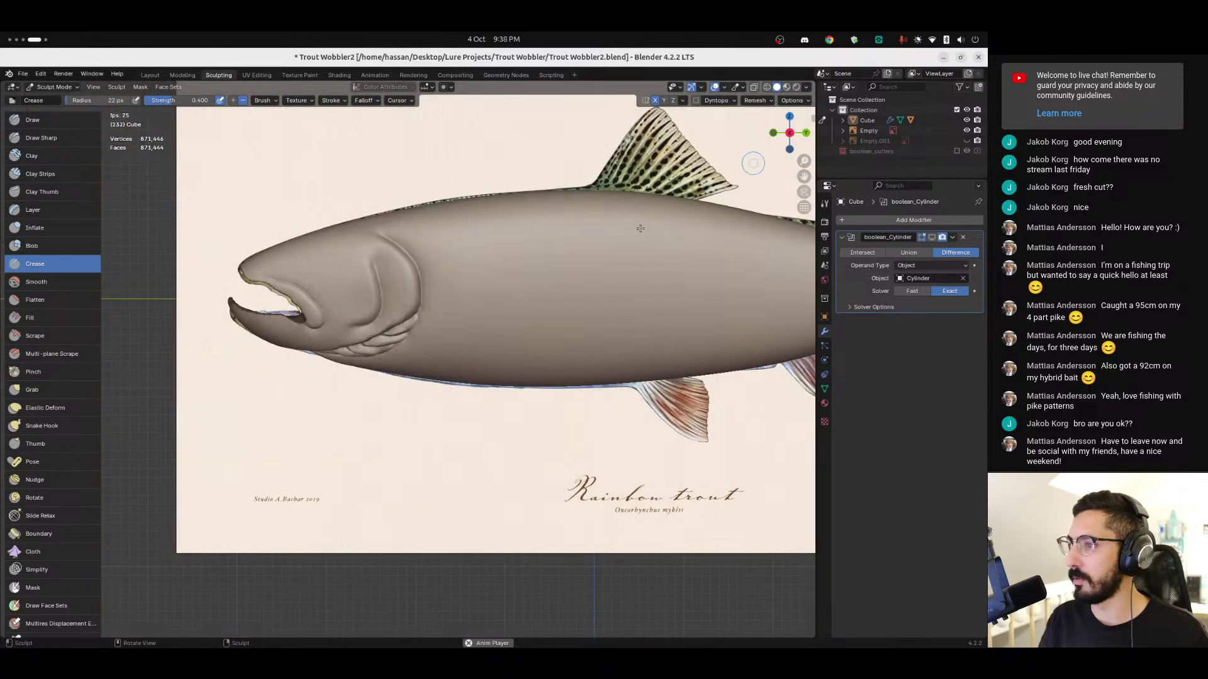
Step: Align to the side view and enable X-ray at the gill cover to trace the reference's pectoral fin through the body
click(789, 127)
key(alt+z)
ctrl+middle_drag(444, 339, 462, 293)
key(alt+z)
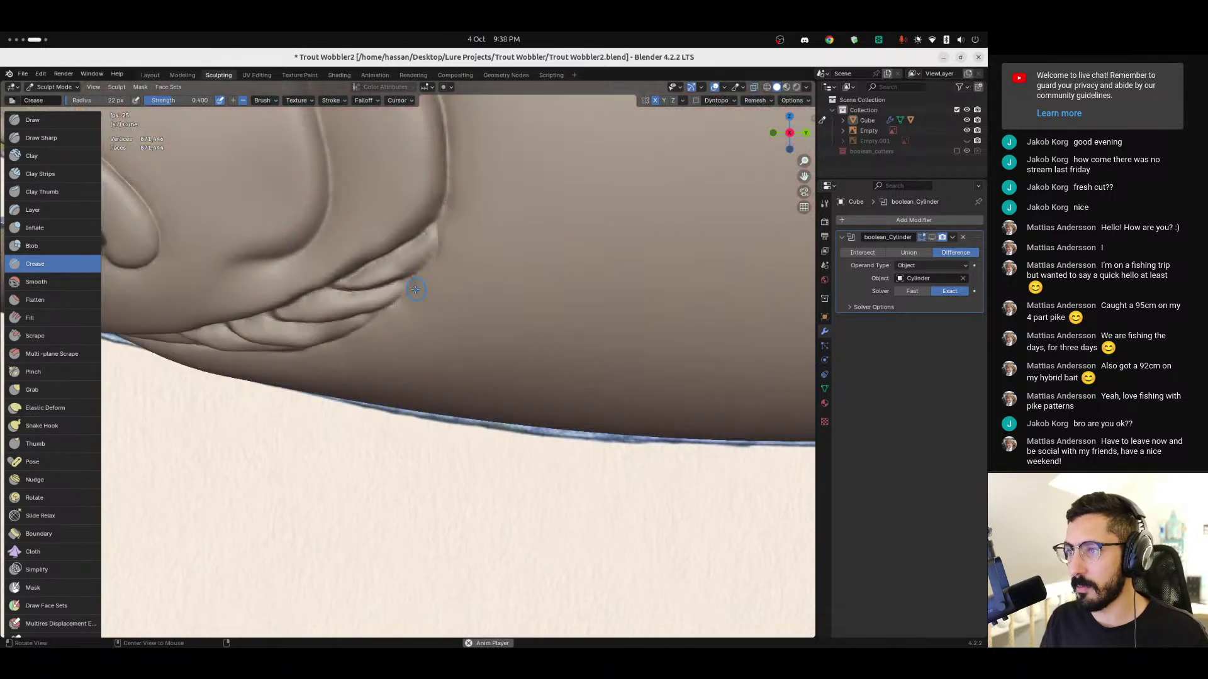
key(alt+z)
key(alt+z)
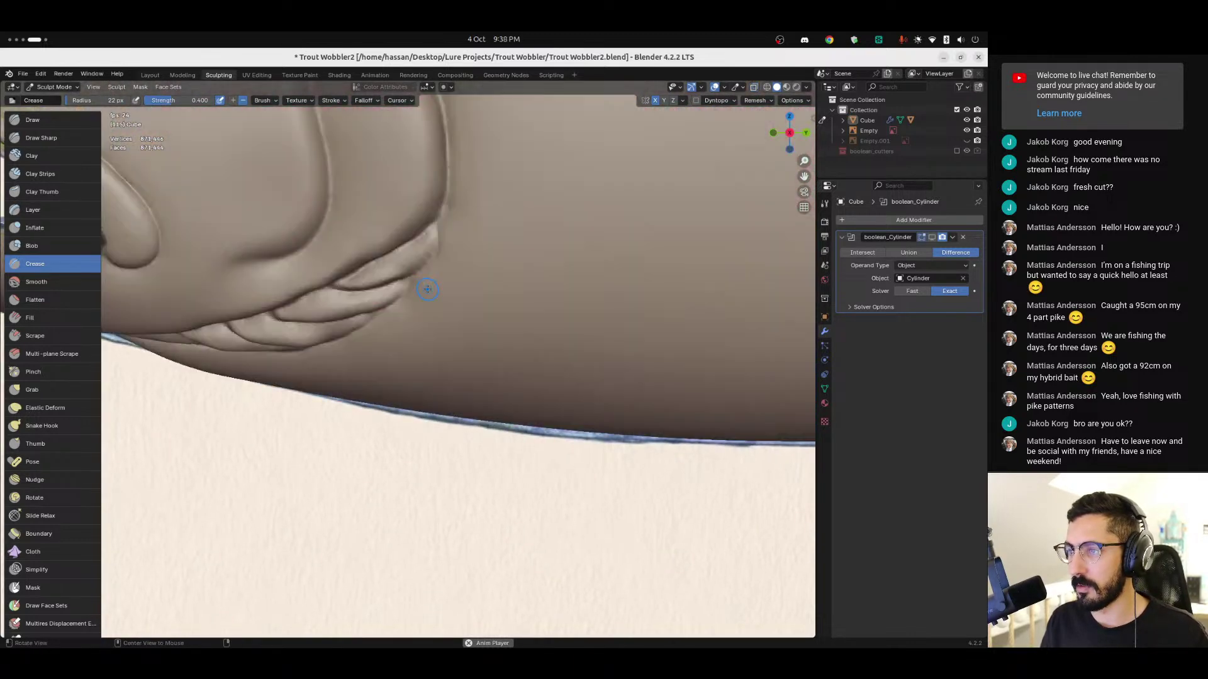
key(alt+z)
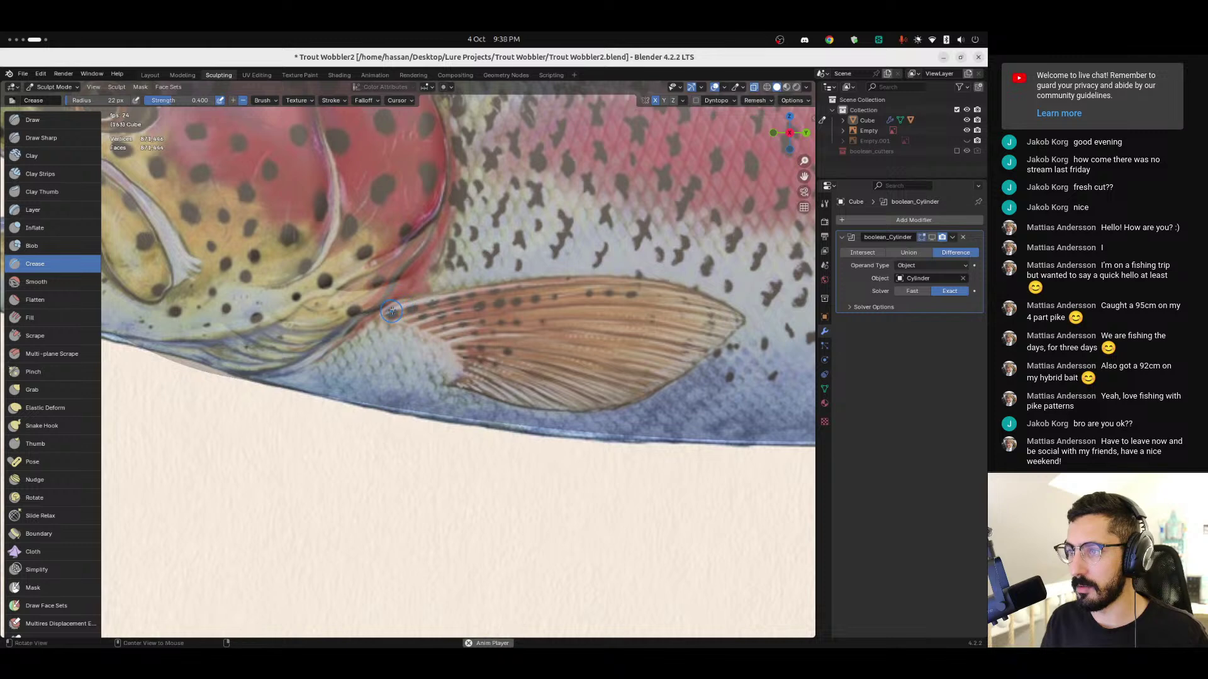
key(alt+z)
key(alt+z)
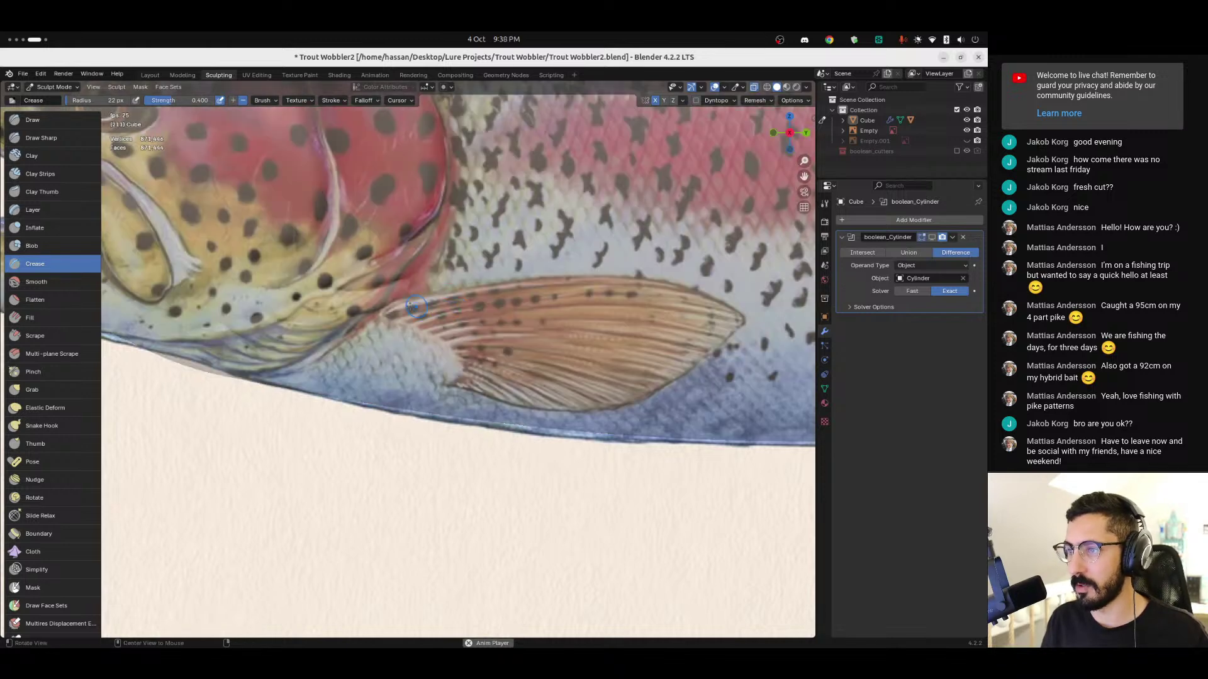
key(alt+z)
key(alt+z)
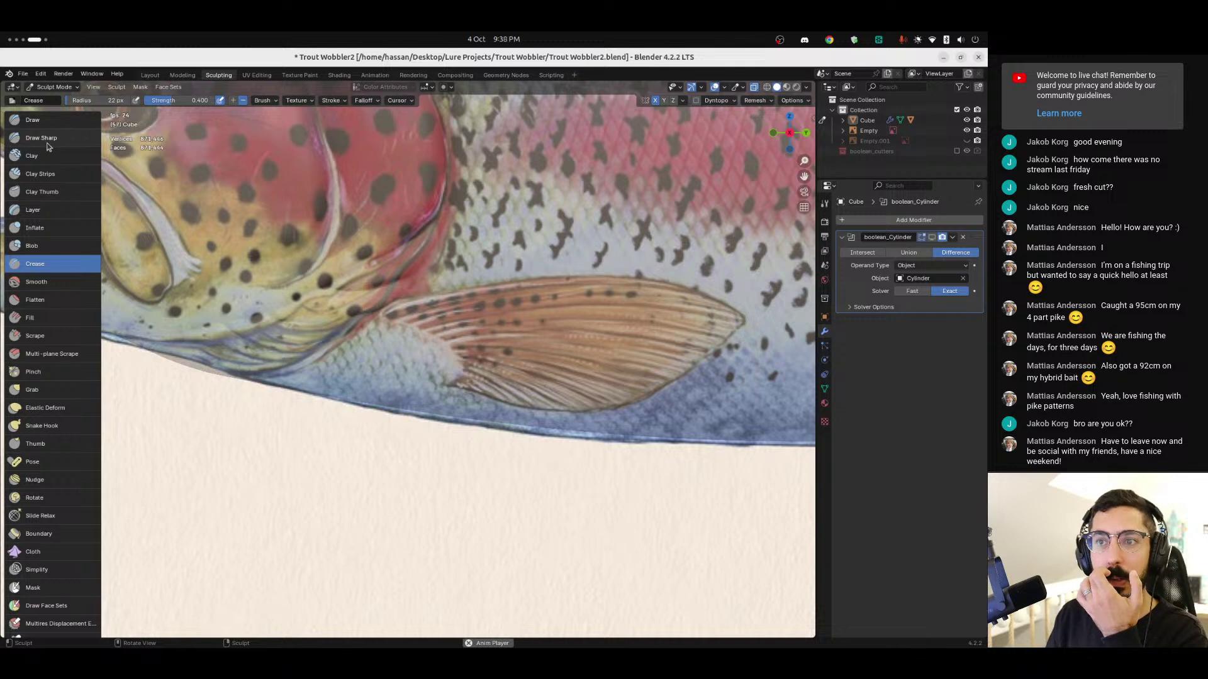
Step: Choose the Draw Sharp brush, display its brush settings and set its radius to 30 px
click(53, 176)
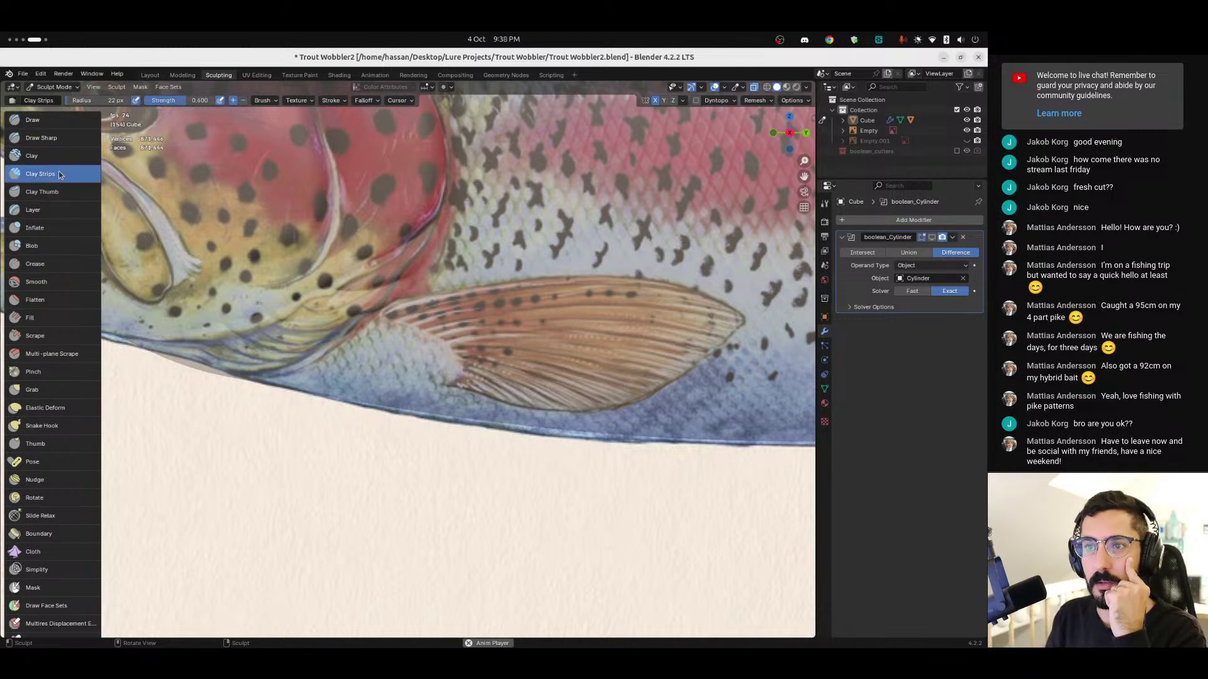
click(53, 138)
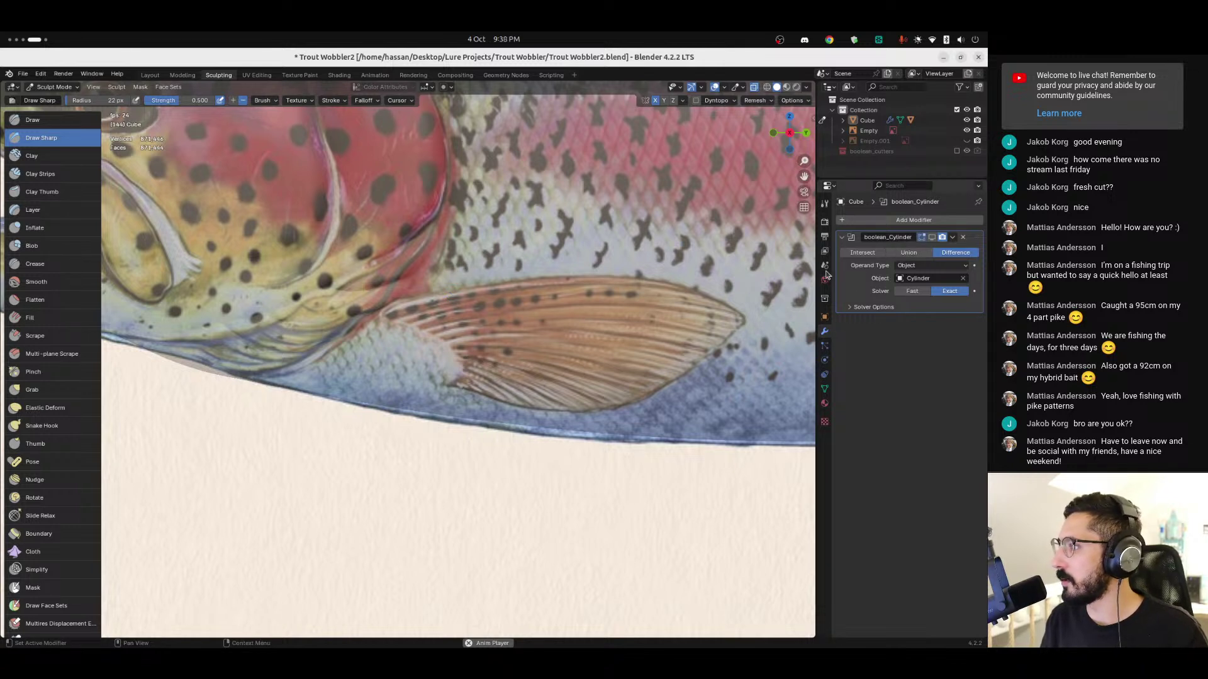
click(824, 205)
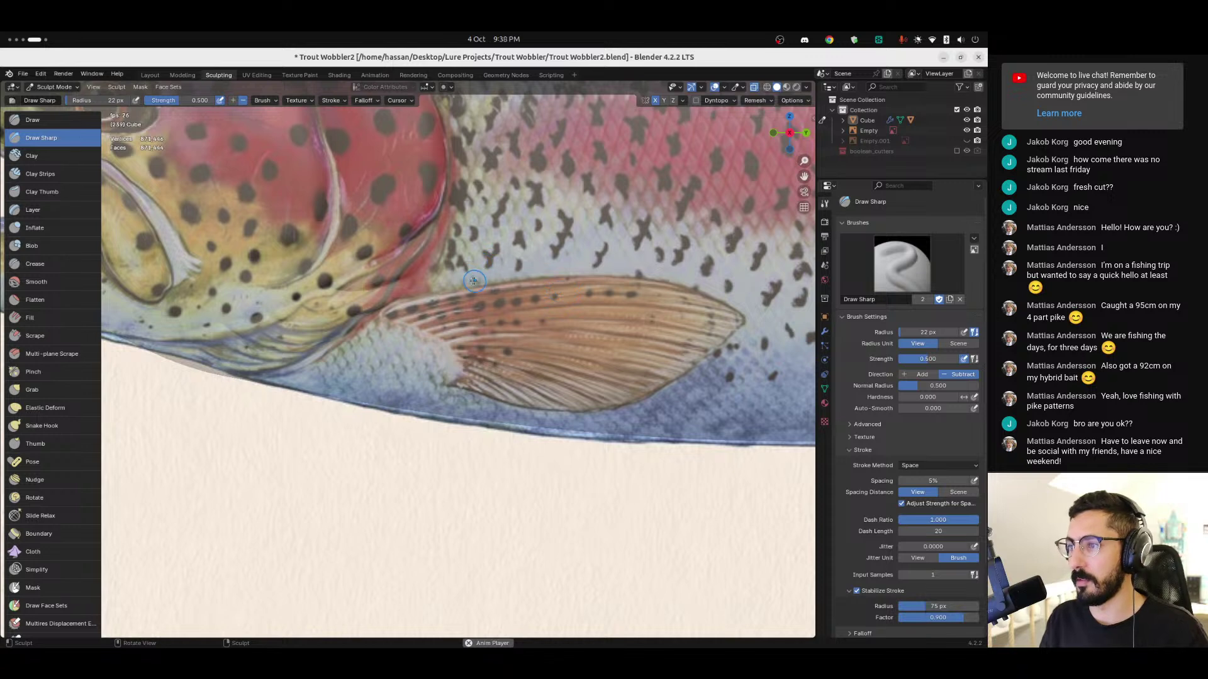
key(g)
key(shift+space)
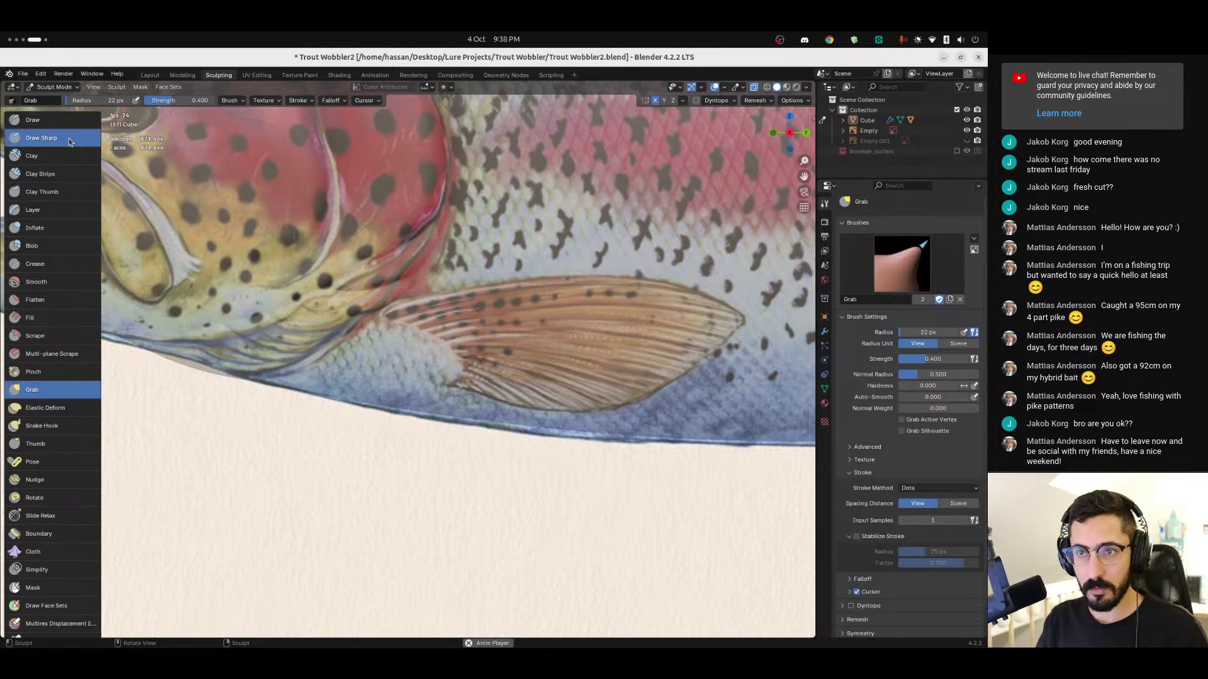
key(f)
click(495, 315)
key(f)
click(479, 307)
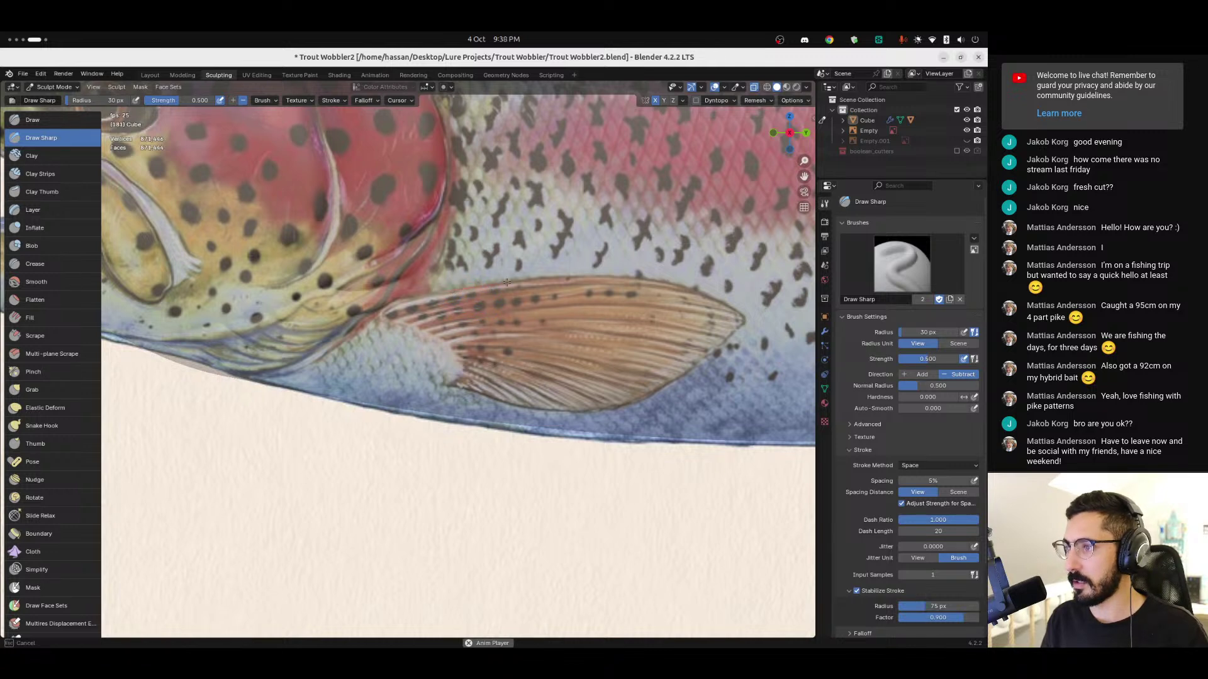
Step: Carve the pectoral fin's outline behind the gill cover by tracing the upper and lower fin edges on the reference
drag(646, 271, 538, 274)
drag(451, 291, 445, 291)
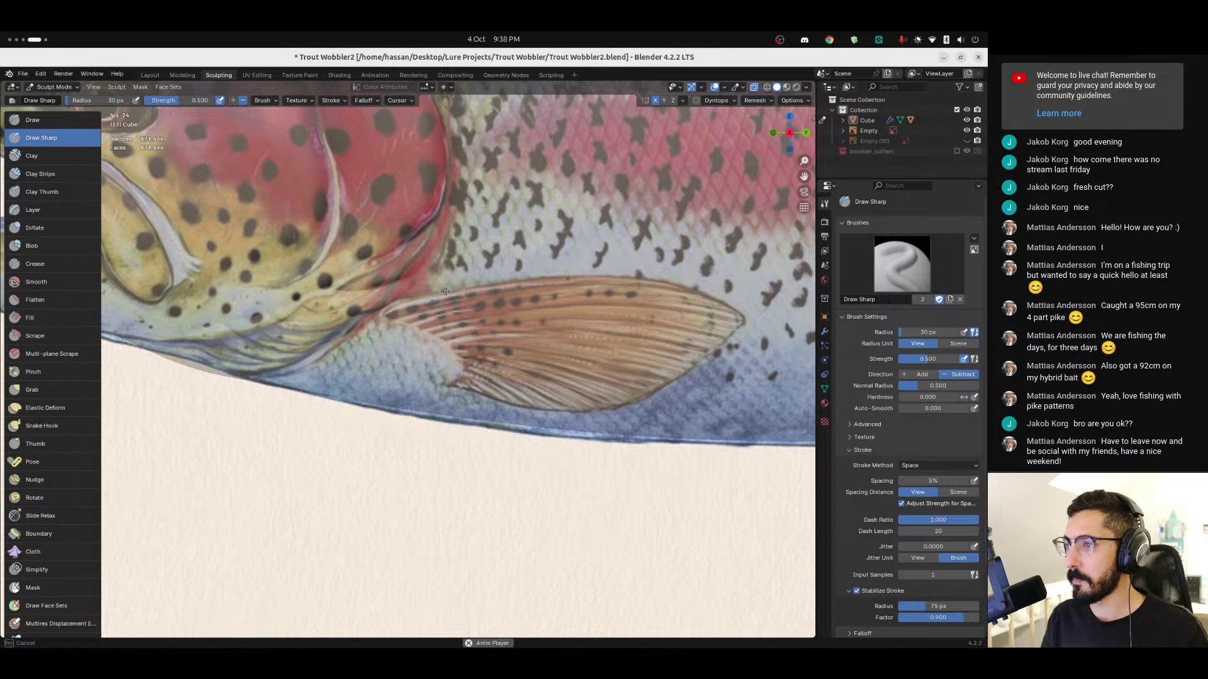
drag(600, 271, 688, 277)
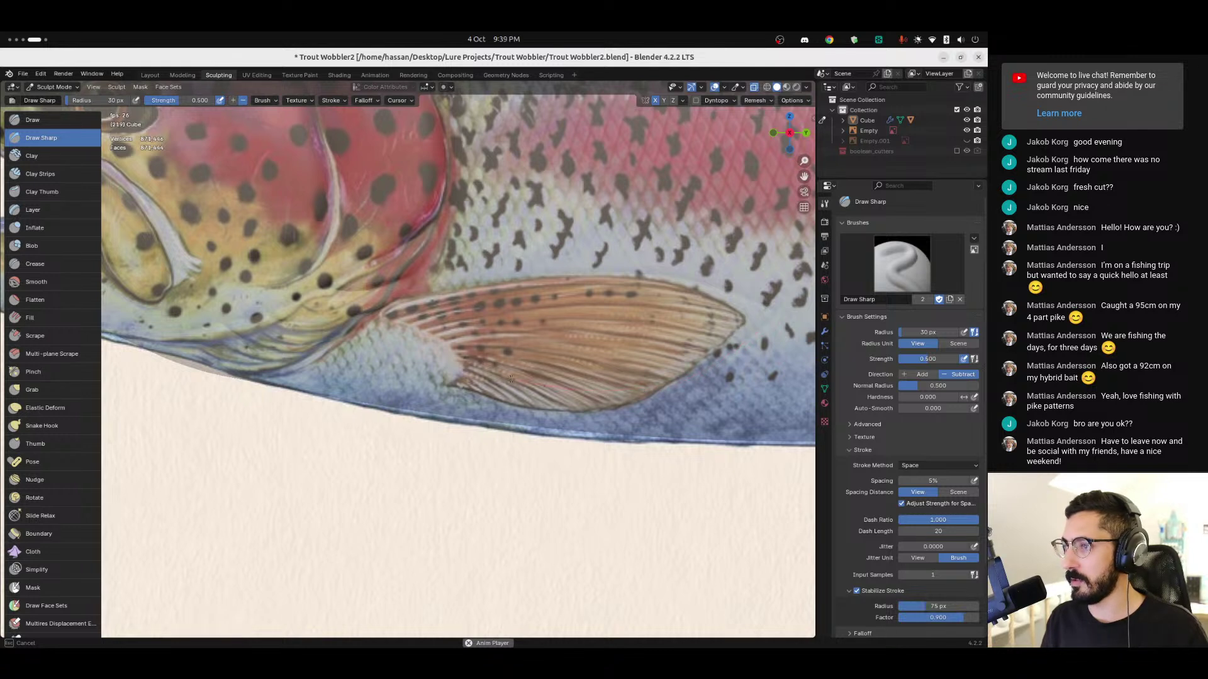
drag(426, 329, 425, 330)
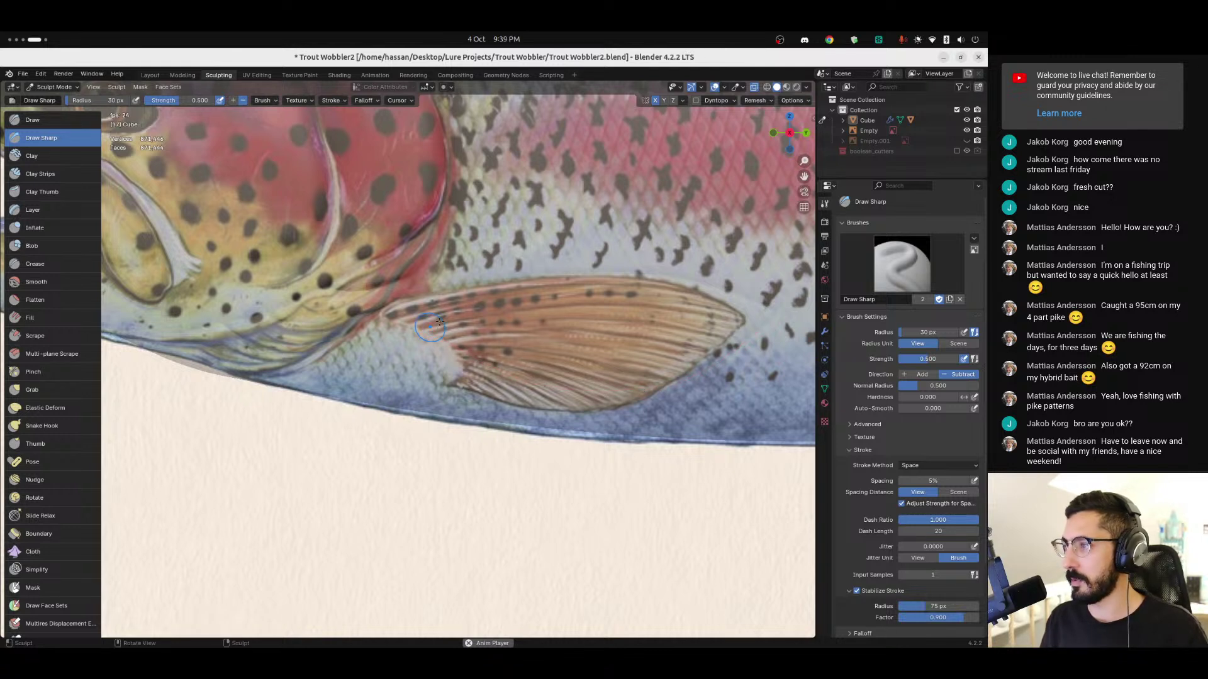
Step: Hide the Empty reference image to check the carved pectoral fin outline on the body
click(967, 130)
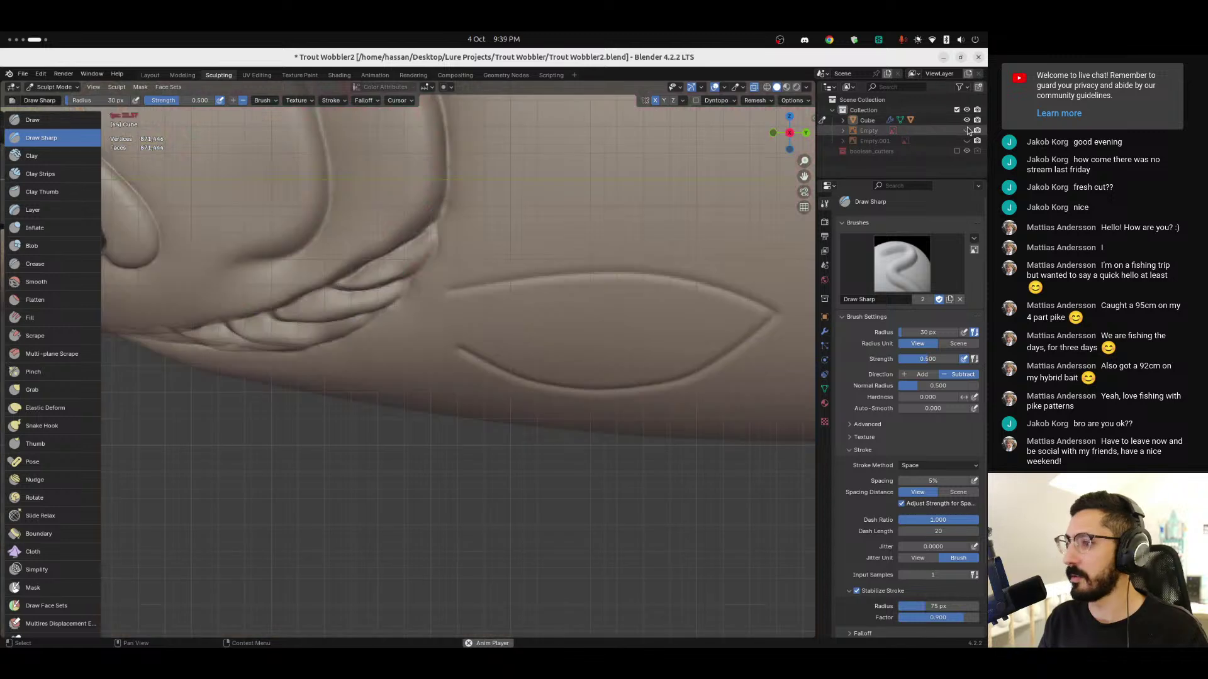
click(967, 130)
click(967, 130)
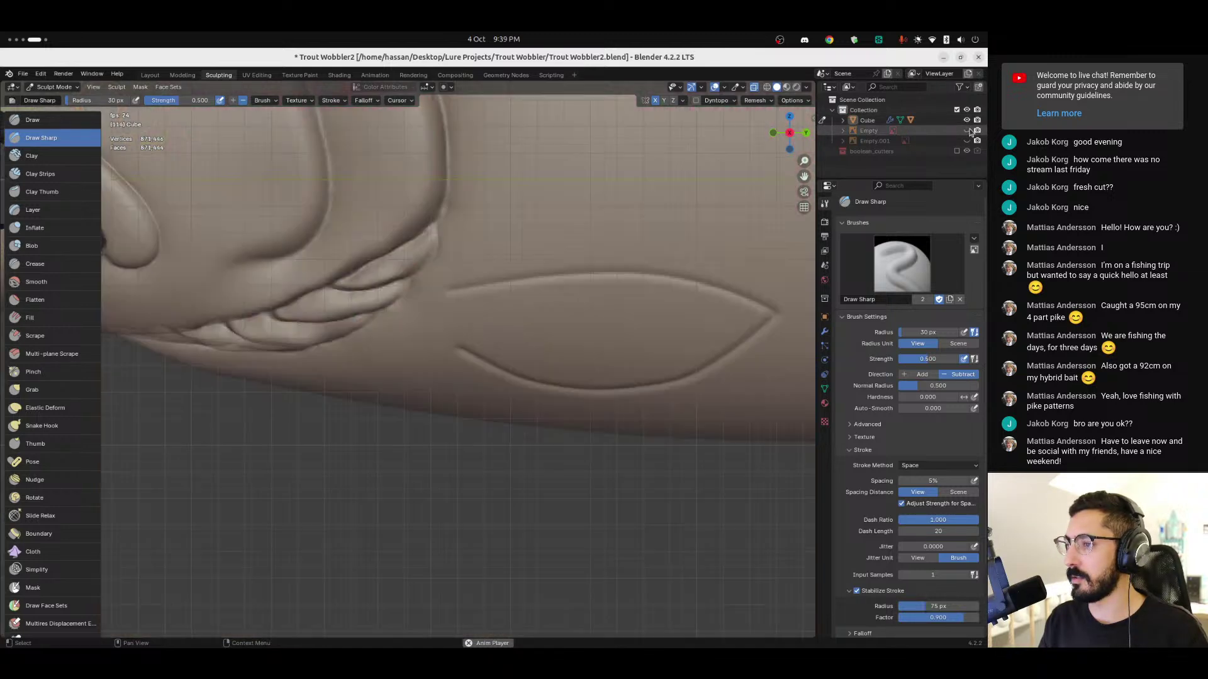
Step: Compare the carved pectoral fin outline with the trout reference by repeatedly showing and hiding the Empty image
click(461, 348)
drag(464, 351, 454, 360)
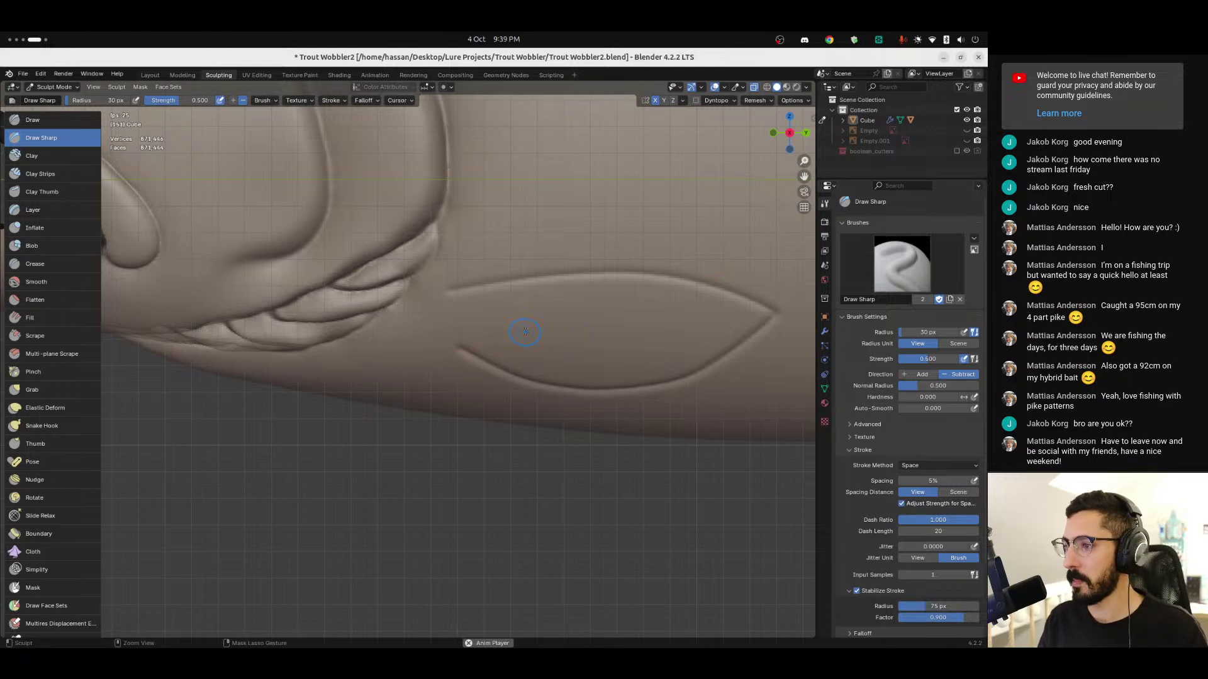
click(967, 130)
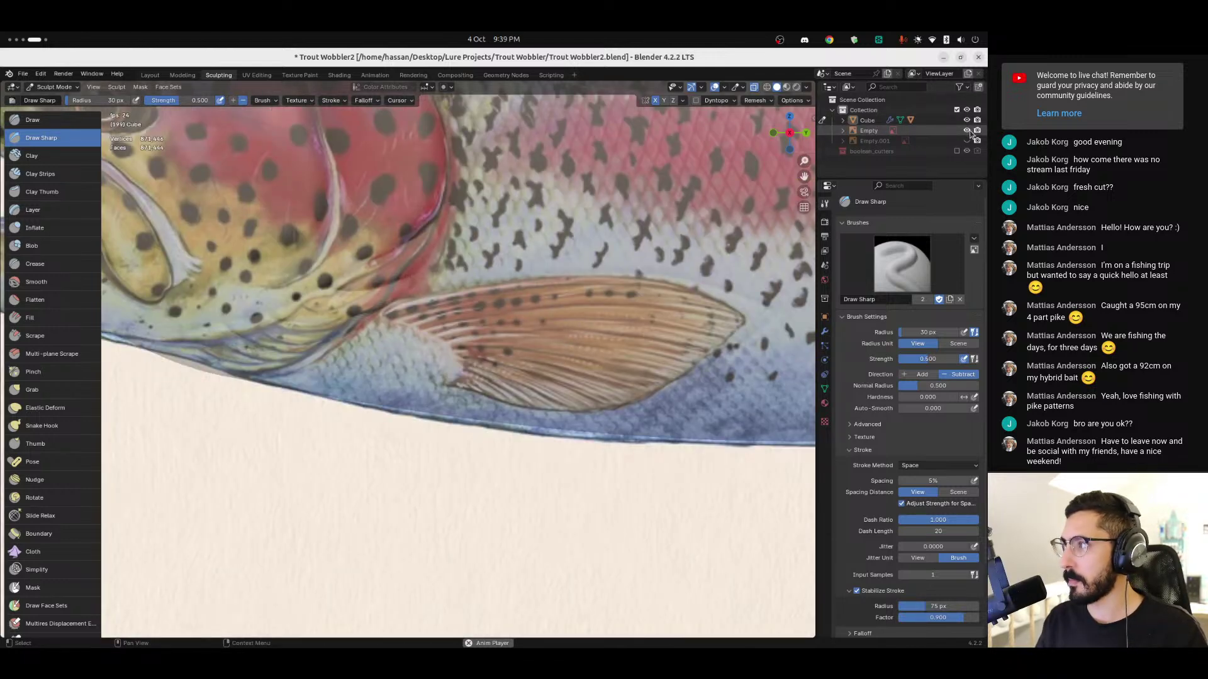
click(967, 131)
click(967, 130)
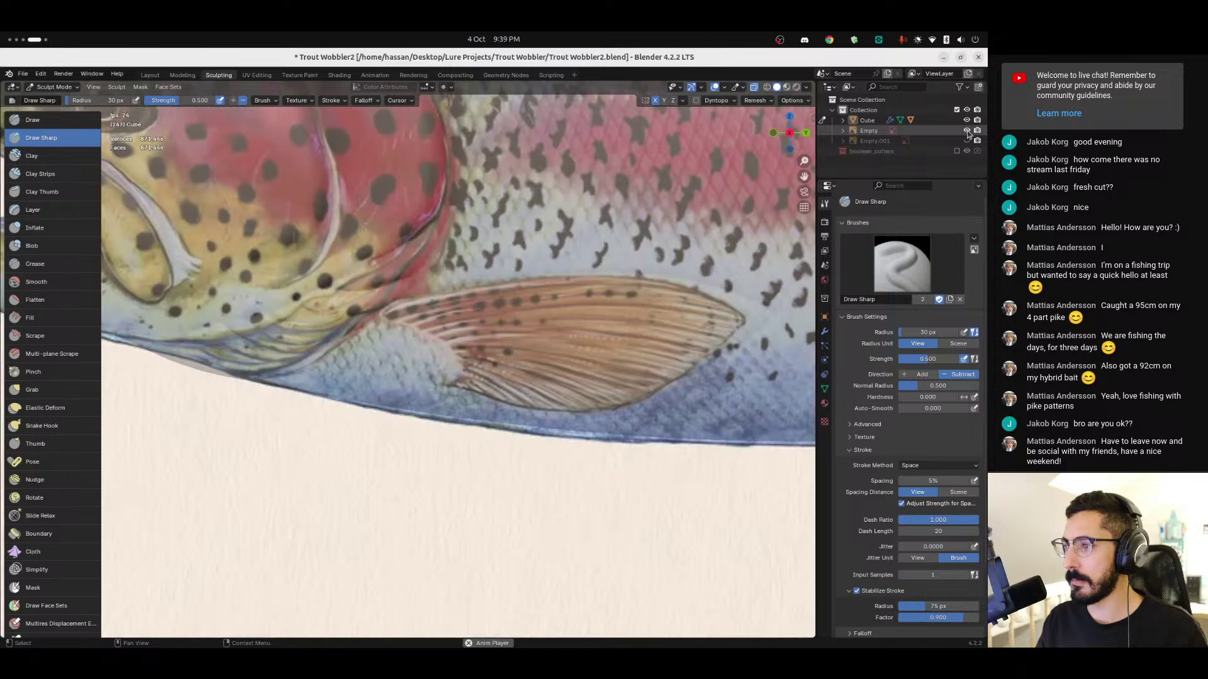
click(967, 131)
click(966, 130)
click(967, 130)
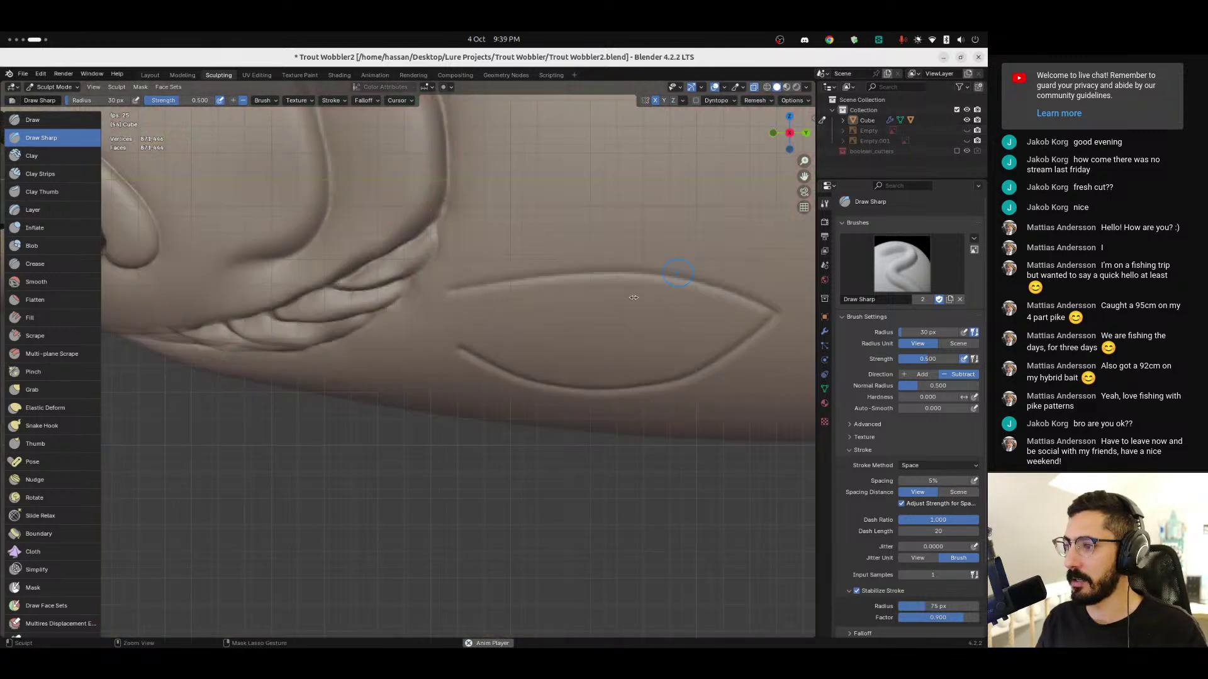
click(967, 130)
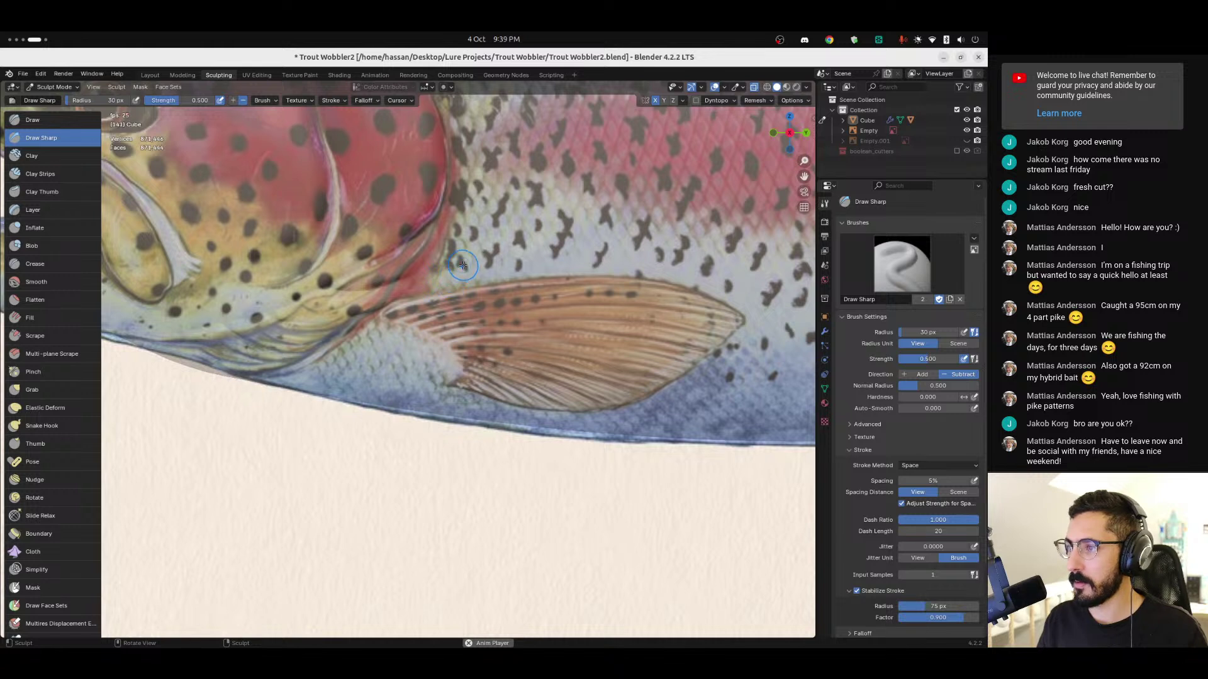
Step: Recarve the pectoral fin outline slightly higher, from the upper edge around the tip to the lower edge, and hide the reference image
drag(475, 267, 479, 268)
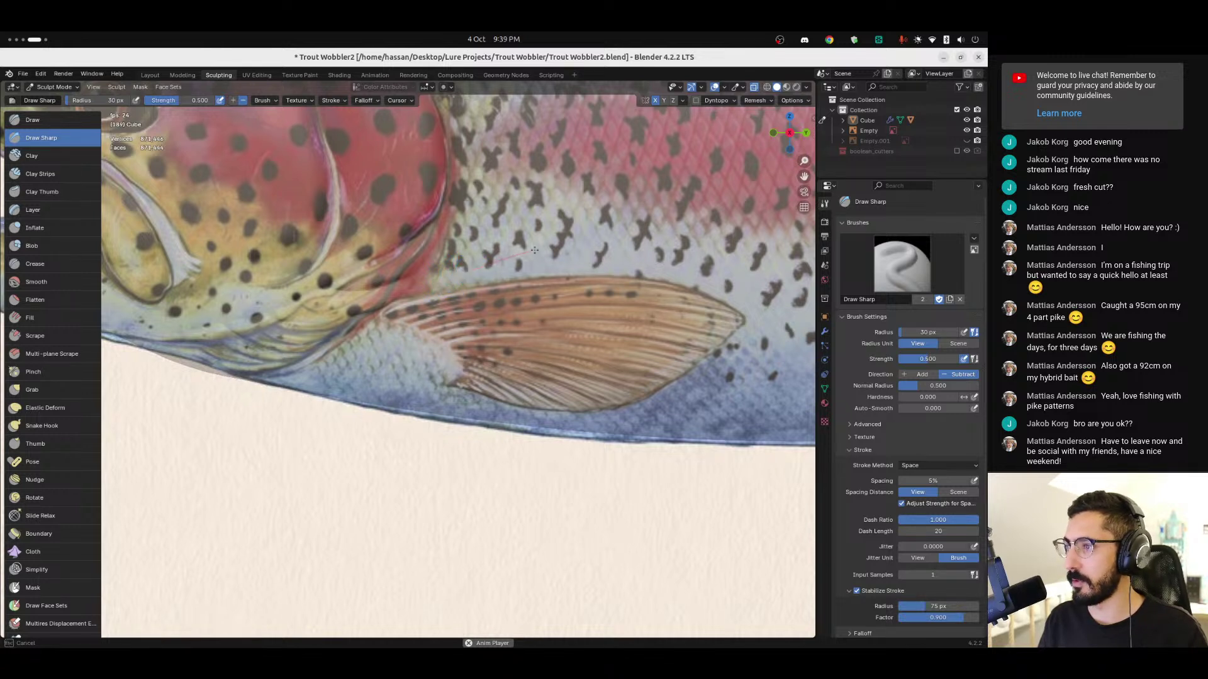
drag(709, 252, 758, 282)
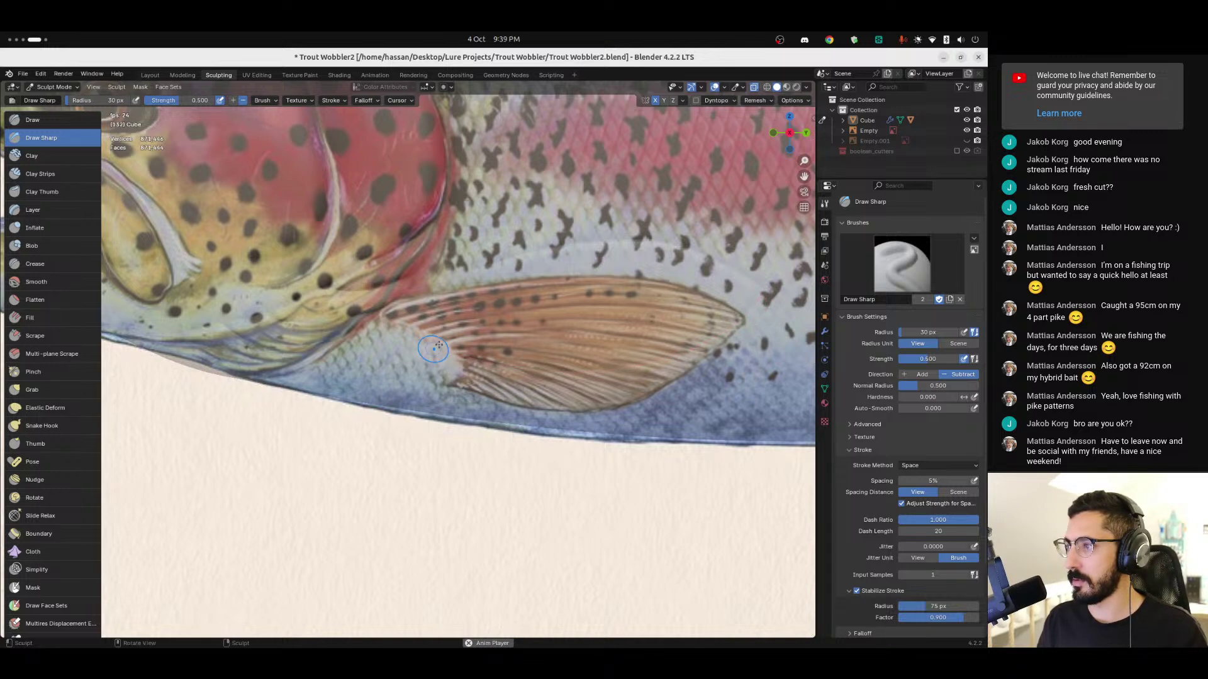
drag(435, 346, 440, 345)
click(967, 130)
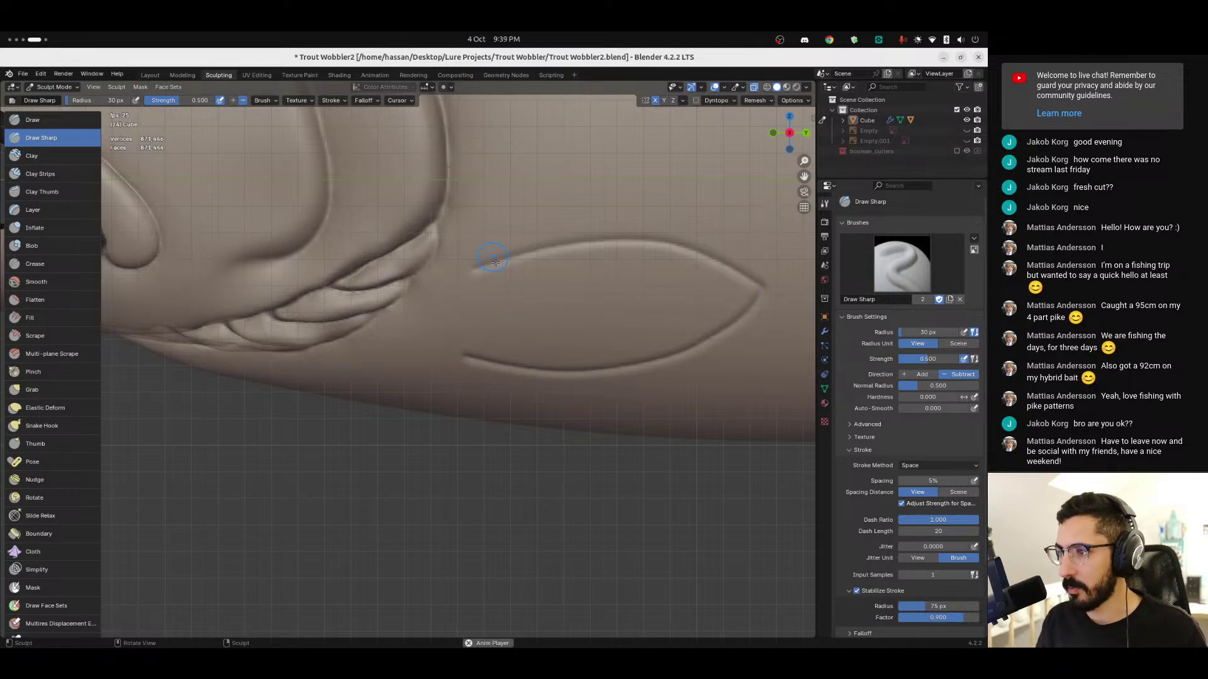
Step: Extend the fin's upper edge line forward to the folds below the gill cover and compare it with the reference image
drag(479, 266, 475, 264)
key(ctrl+z)
key(ctrl+shift+z)
drag(473, 270, 473, 270)
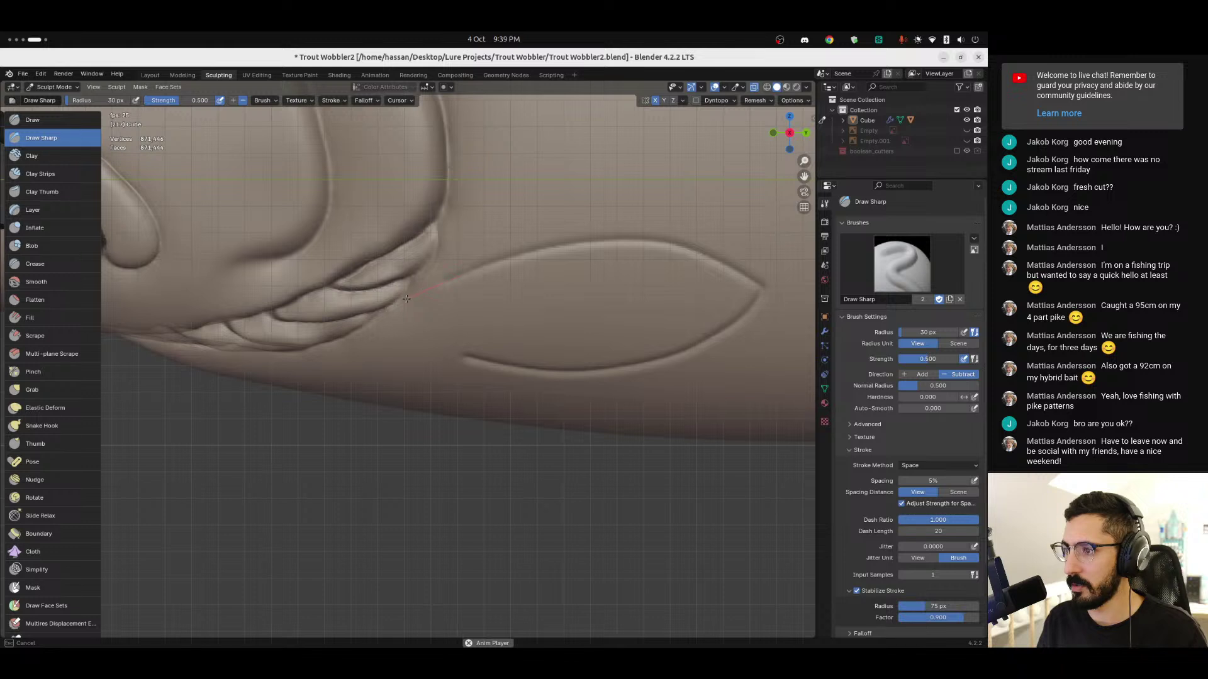
drag(378, 310, 380, 309)
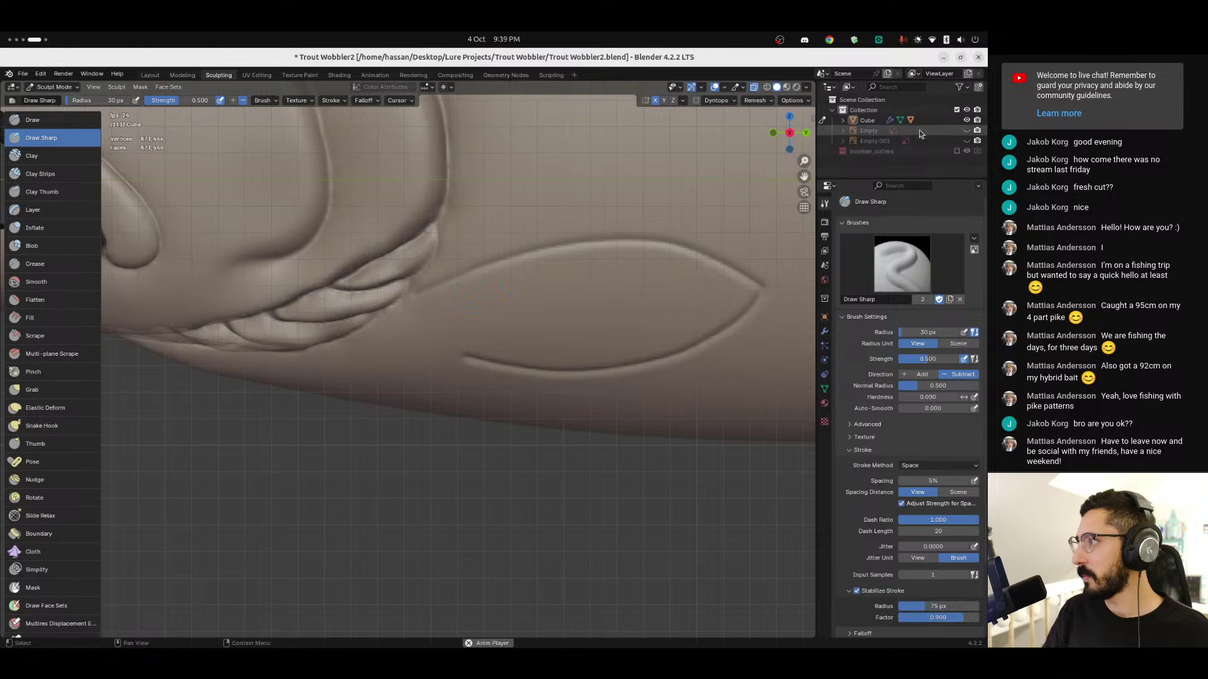
click(967, 131)
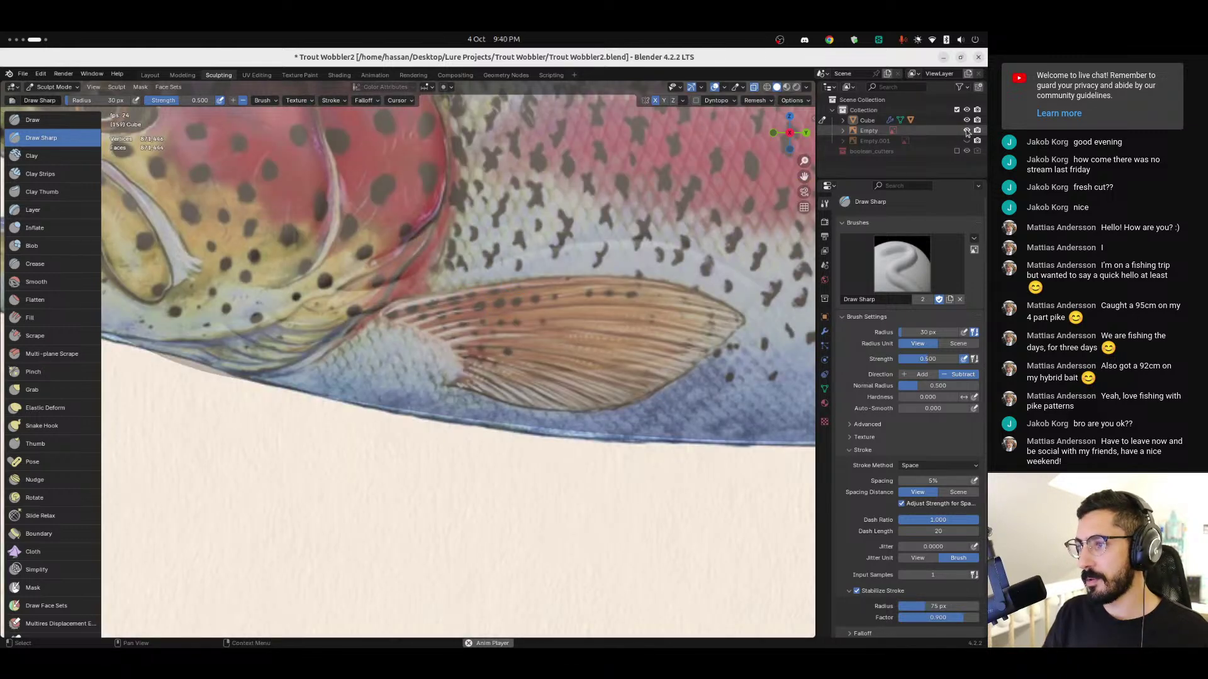
click(966, 131)
click(967, 131)
click(967, 131)
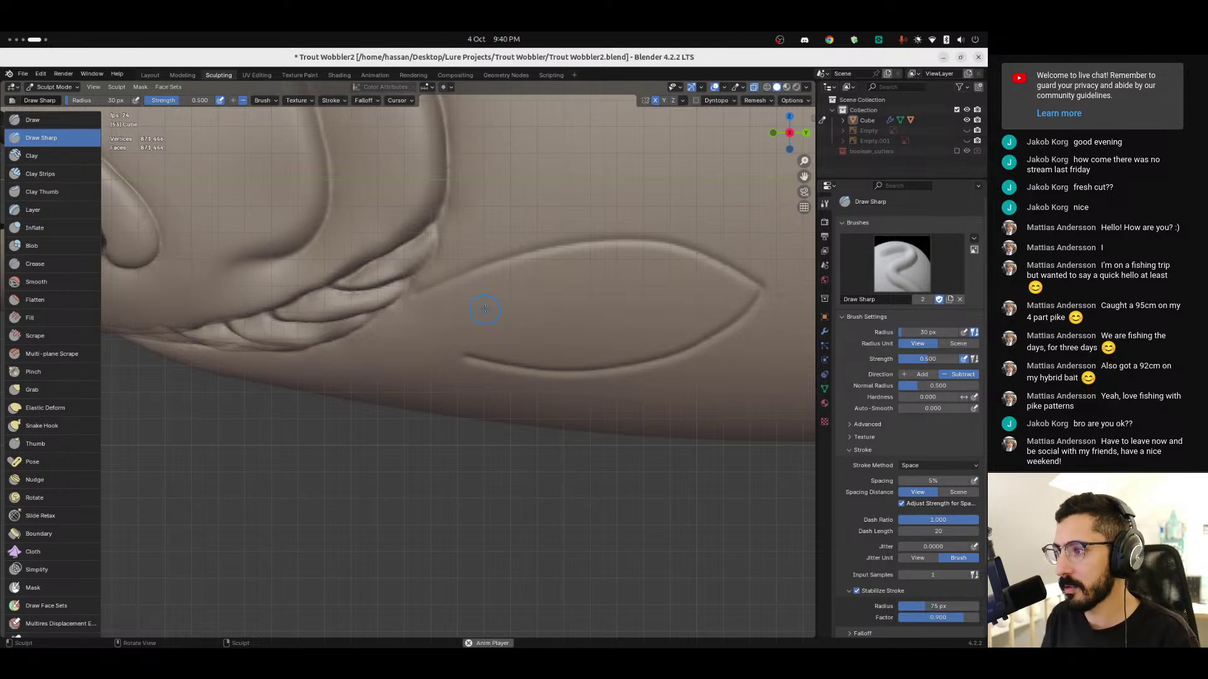
Step: Try to build up the fin along its upper edge using the Clay Strips brush with a 54 px radius
click(40, 173)
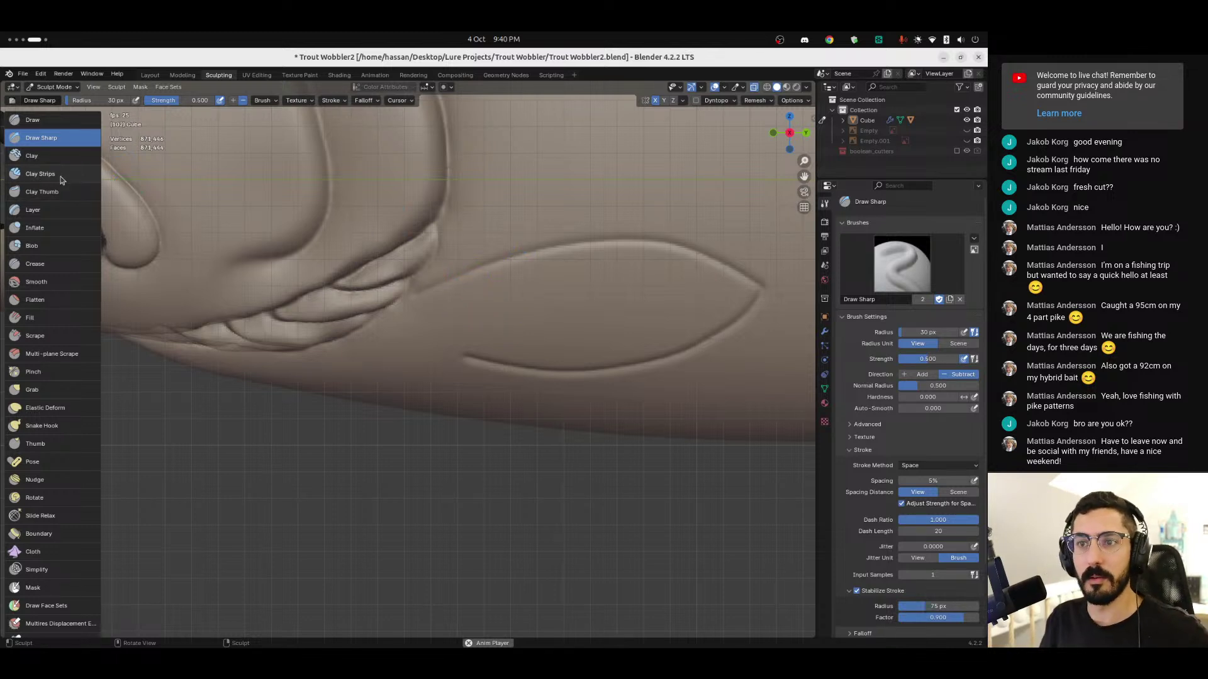
key(f)
click(532, 309)
drag(426, 312, 448, 294)
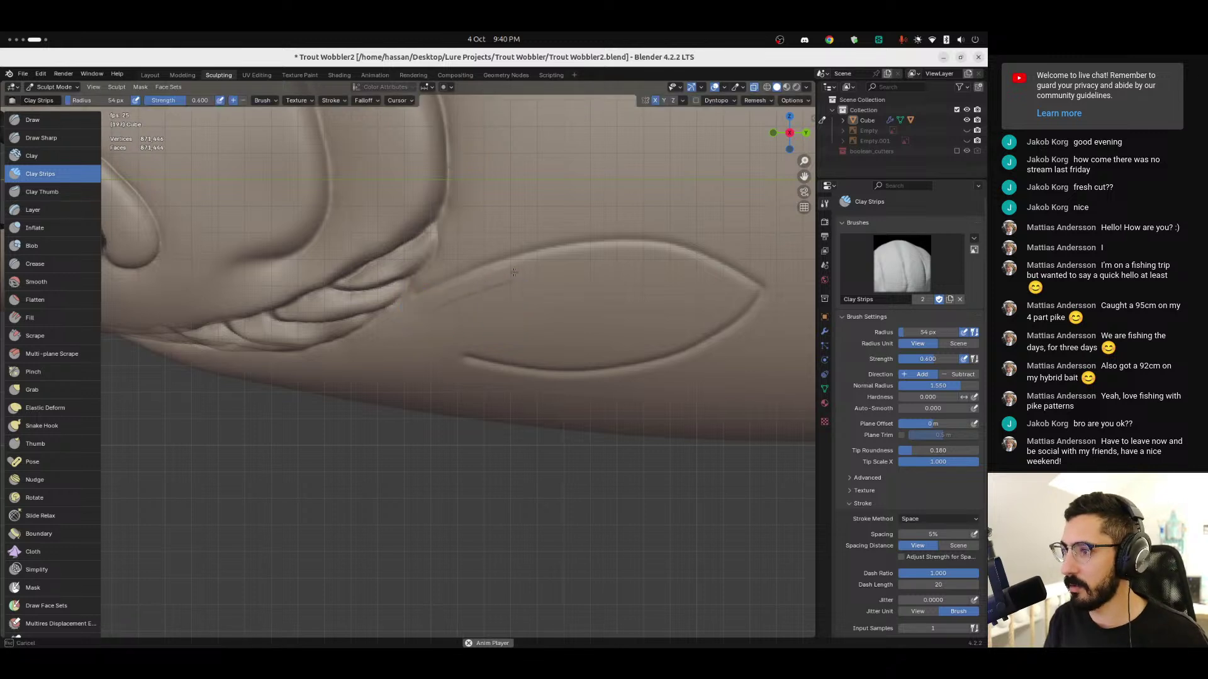
mouse_move(577, 259)
mouse_down()
mouse_move(660, 253)
mouse_move(716, 281)
mouse_up()
key(ctrl+z)
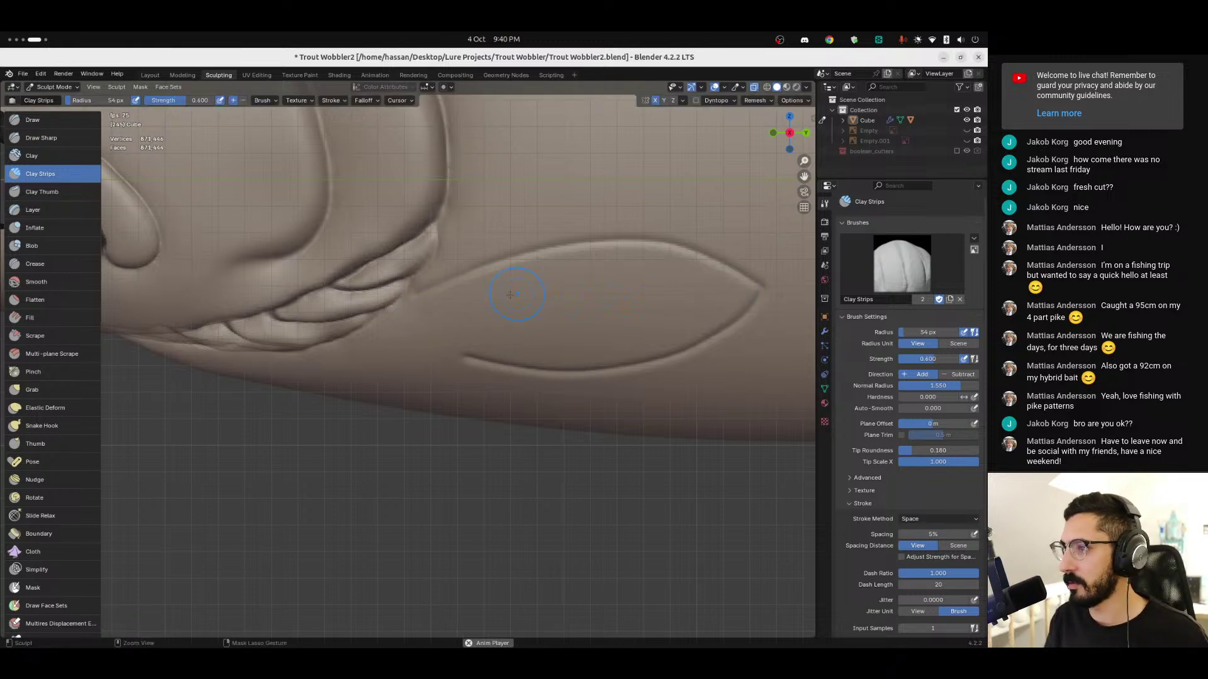
Step: Try to fill the fin's interior with lengthwise Clay Strips strokes using a larger brush radius, and undo strokes
key(f)
click(513, 294)
mouse_move(430, 307)
mouse_down()
mouse_move(667, 272)
mouse_move(723, 291)
mouse_up()
mouse_move(464, 329)
mouse_down()
mouse_move(722, 301)
mouse_move(503, 307)
mouse_move(698, 281)
mouse_move(601, 315)
mouse_move(680, 302)
mouse_up()
drag(497, 284, 651, 269)
drag(503, 309, 511, 307)
key(ctrl+z)
key(ctrl+z)
key(ctrl+z)
key(ctrl+z)
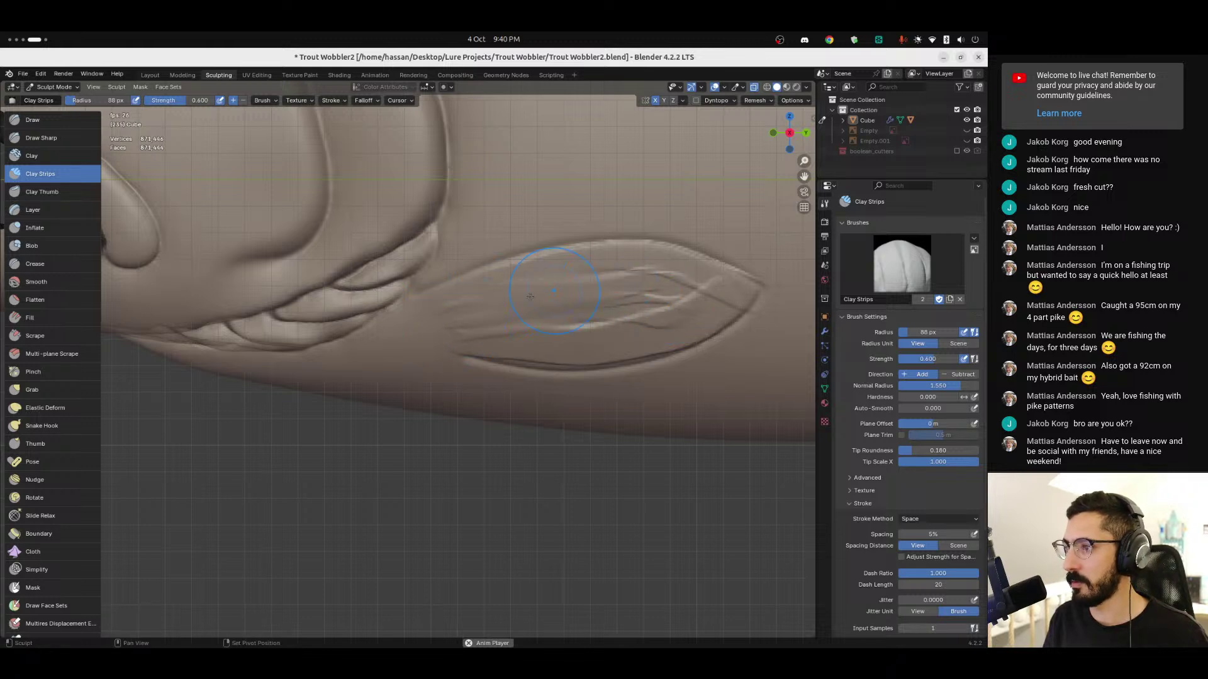
key(ctrl+z)
key(ctrl+z)
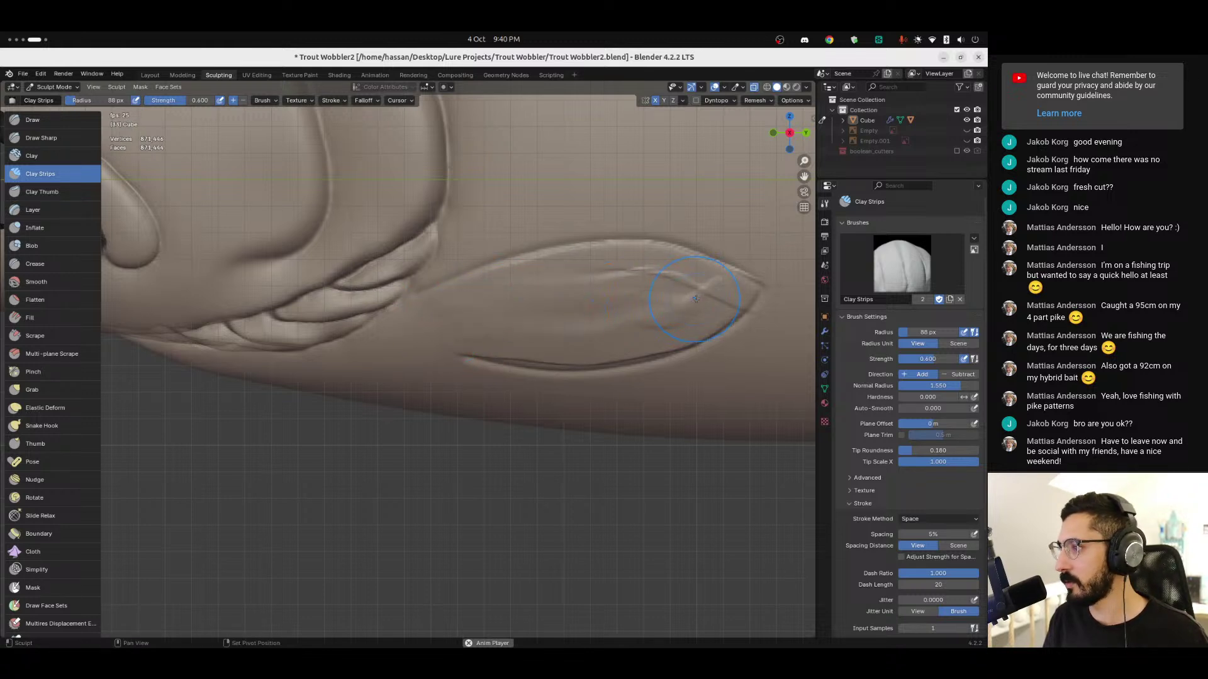
key(ctrl+z)
Step: Try further Clay Strips strokes along the middle and lower part of the fin, and undo all clay buildup
drag(468, 306, 706, 307)
middle_drag(604, 321, 621, 289)
scroll(619, 289, down, 5)
mouse_move(582, 352)
middle_down()
mouse_move(573, 363)
mouse_move(568, 334)
mouse_move(525, 328)
mouse_move(575, 337)
middle_up()
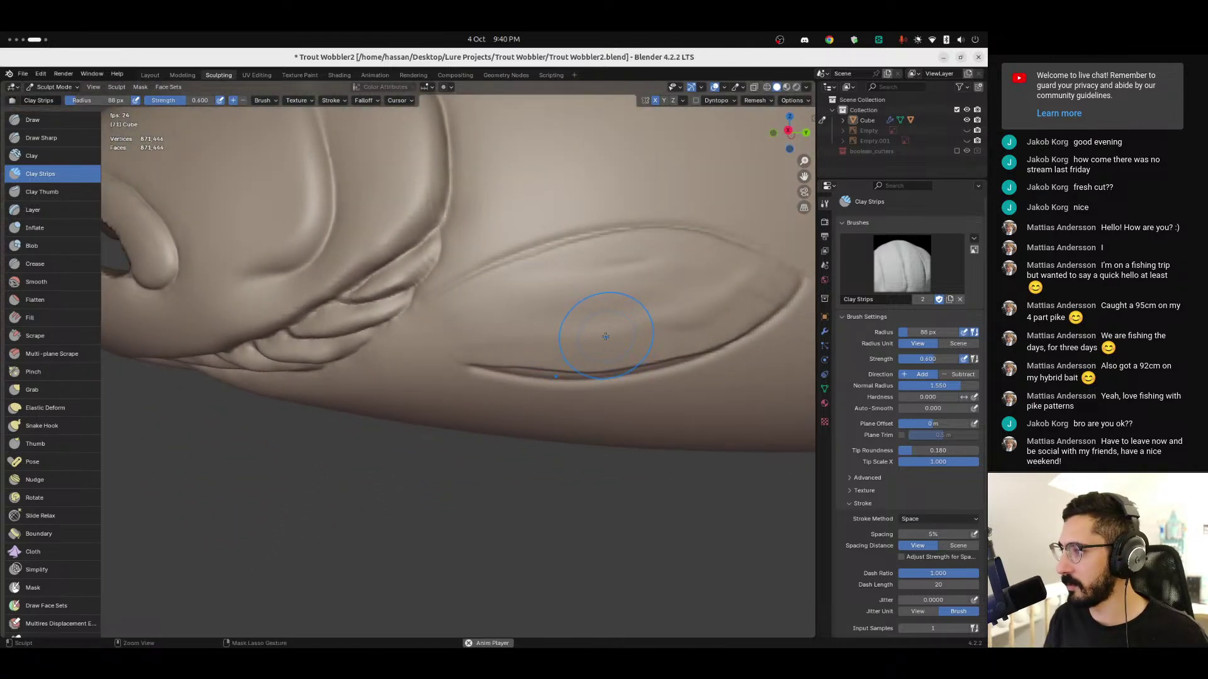
drag(708, 301, 602, 336)
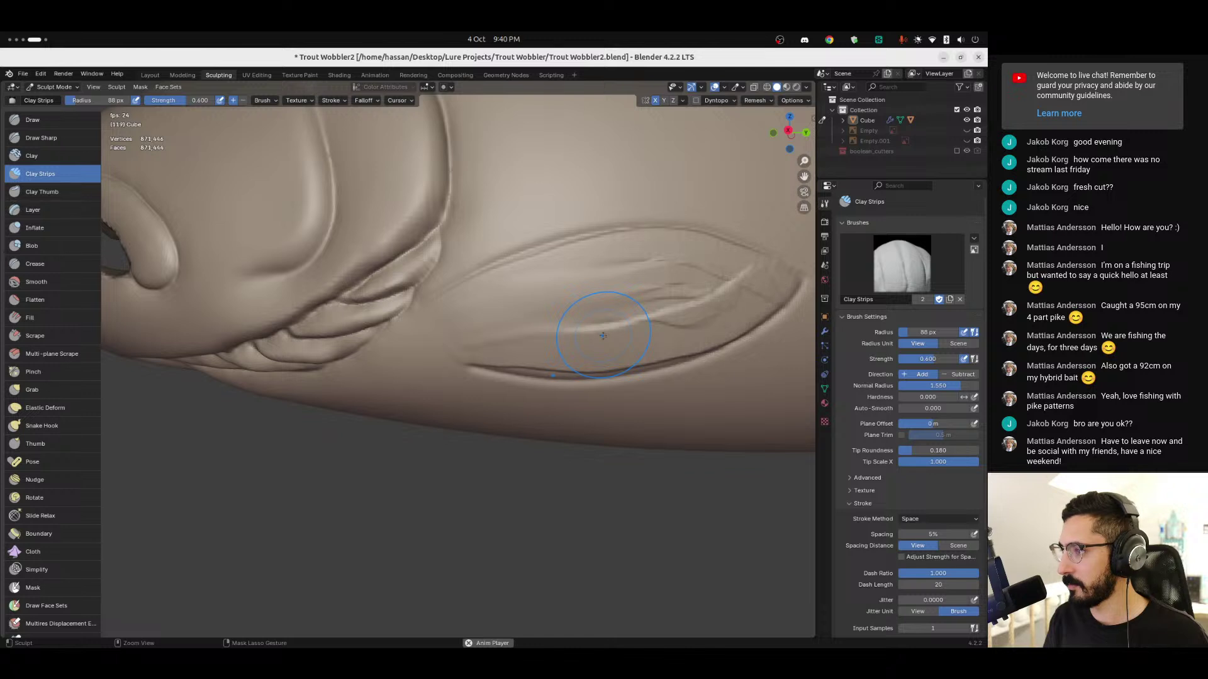
key(ctrl+z)
key(ctrl+z)
key(ctrl+z)
key(ctrl+z)
key(ctrl+z)
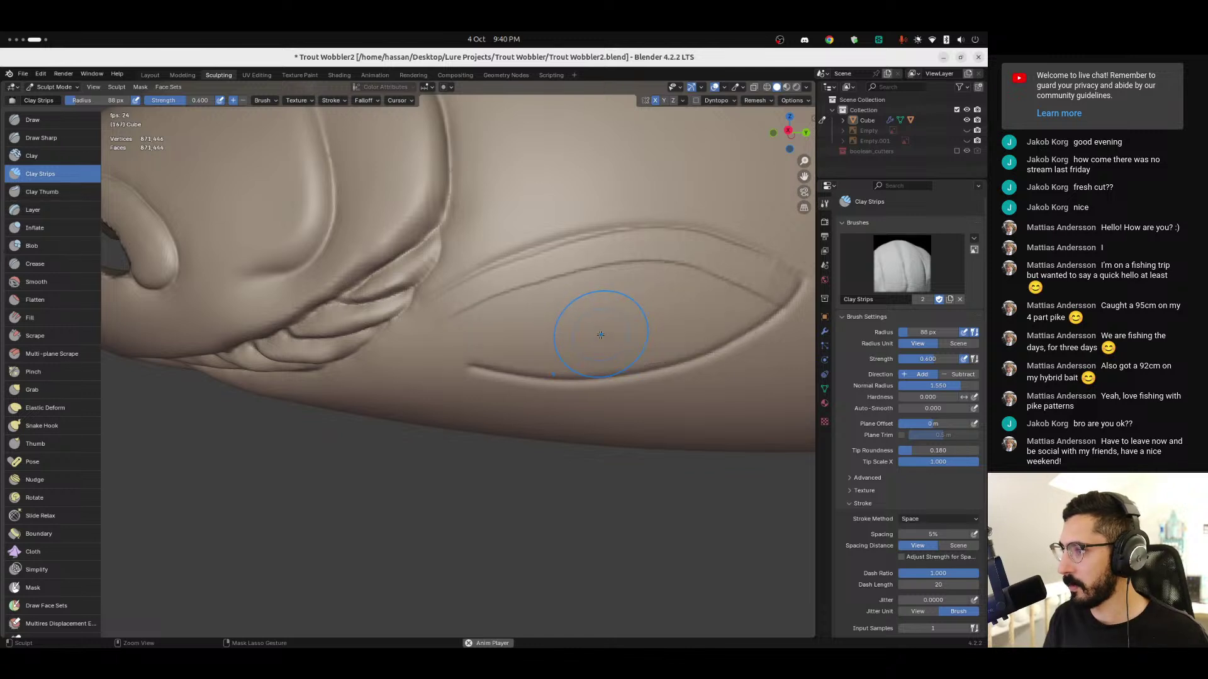
Step: Raise the fin's surface inside the carved outline using the Layer brush with a 52 px radius
click(66, 211)
key(f)
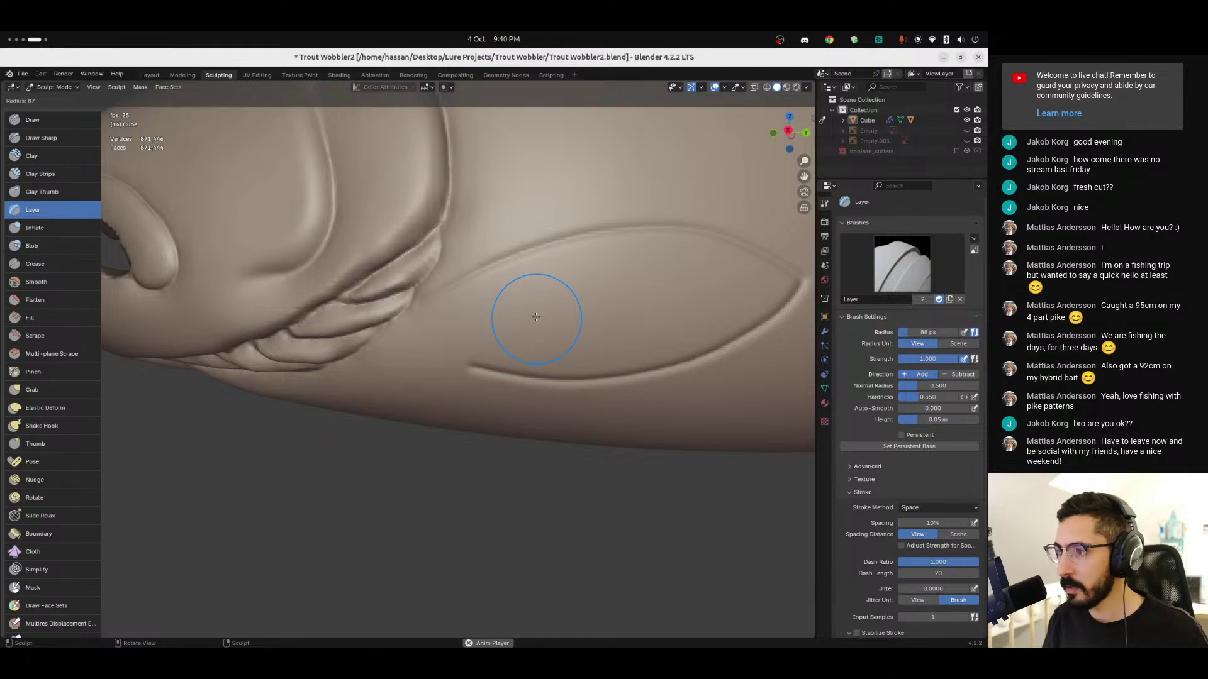
click(519, 310)
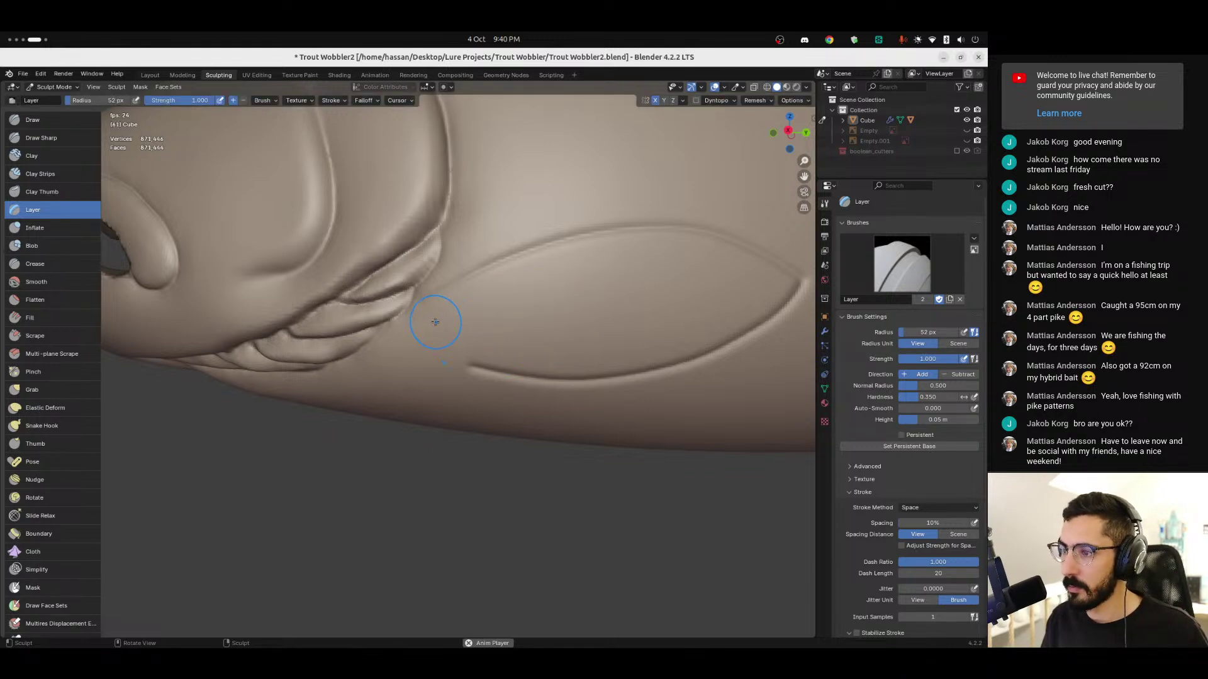
mouse_move(448, 315)
mouse_down()
mouse_move(479, 289)
mouse_move(581, 259)
mouse_move(717, 267)
mouse_move(784, 291)
mouse_move(719, 324)
mouse_move(474, 338)
mouse_move(607, 280)
mouse_move(714, 280)
mouse_move(636, 315)
mouse_move(510, 341)
mouse_move(660, 296)
mouse_up()
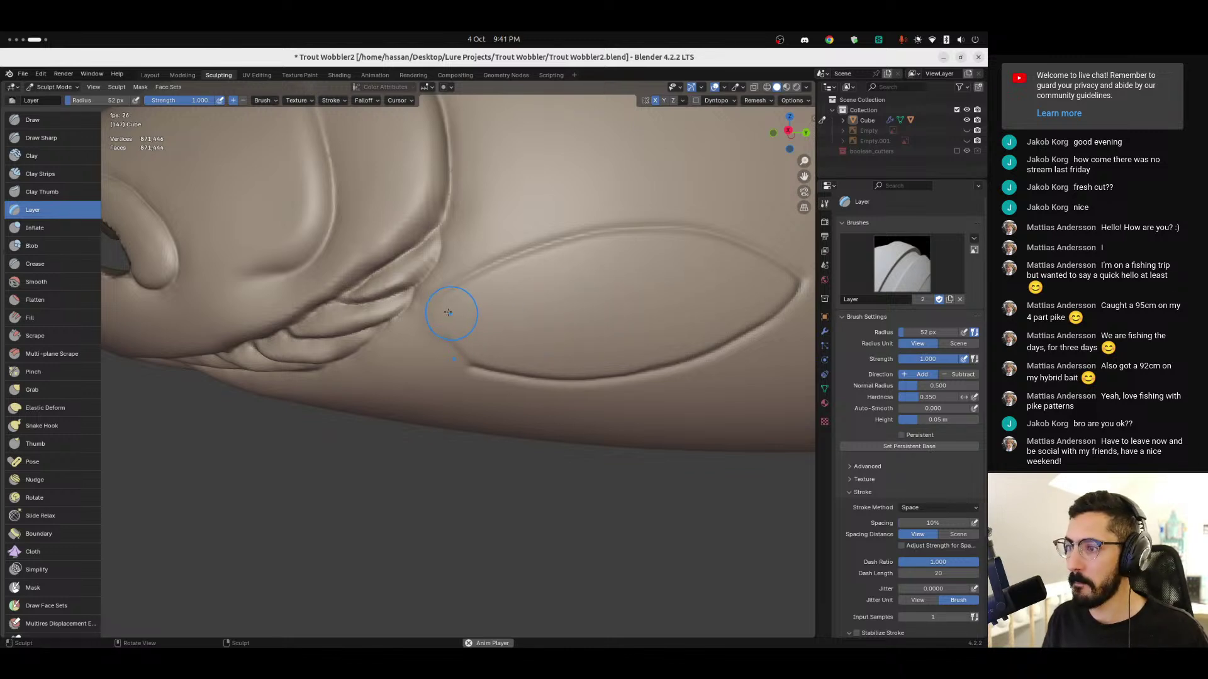
mouse_move(450, 309)
mouse_down()
mouse_move(568, 256)
mouse_move(468, 310)
mouse_move(479, 291)
mouse_move(583, 258)
mouse_move(684, 264)
mouse_move(776, 290)
mouse_up()
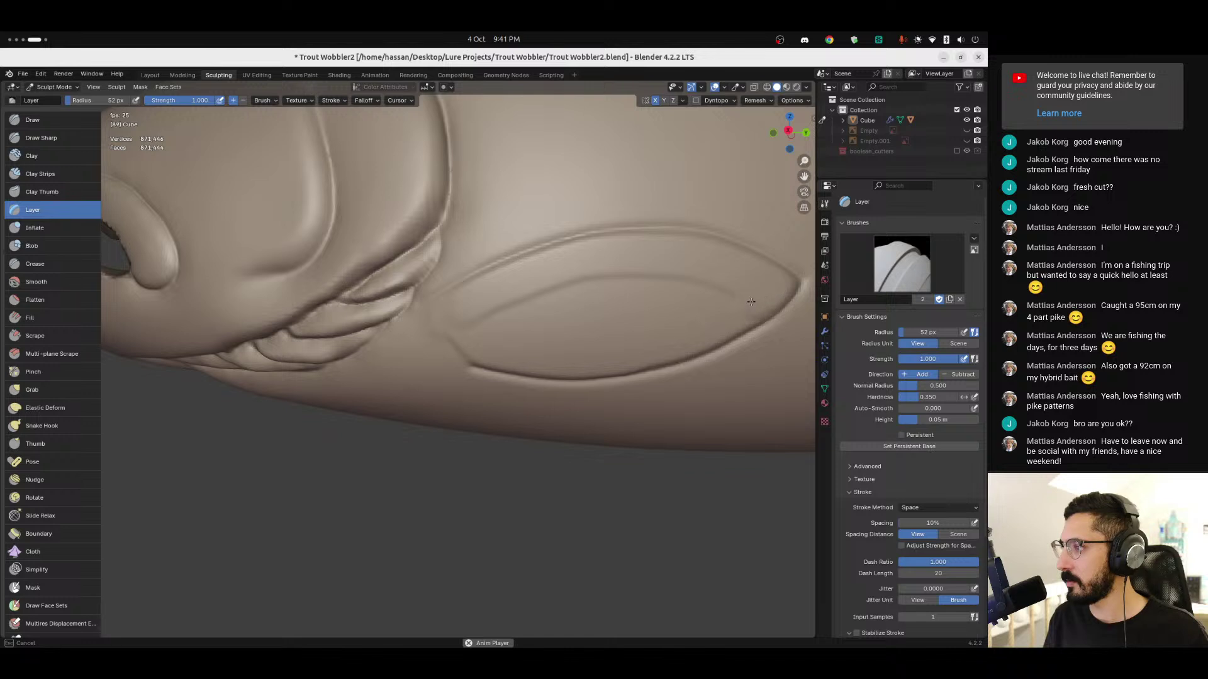
drag(715, 323, 603, 358)
drag(522, 359, 464, 326)
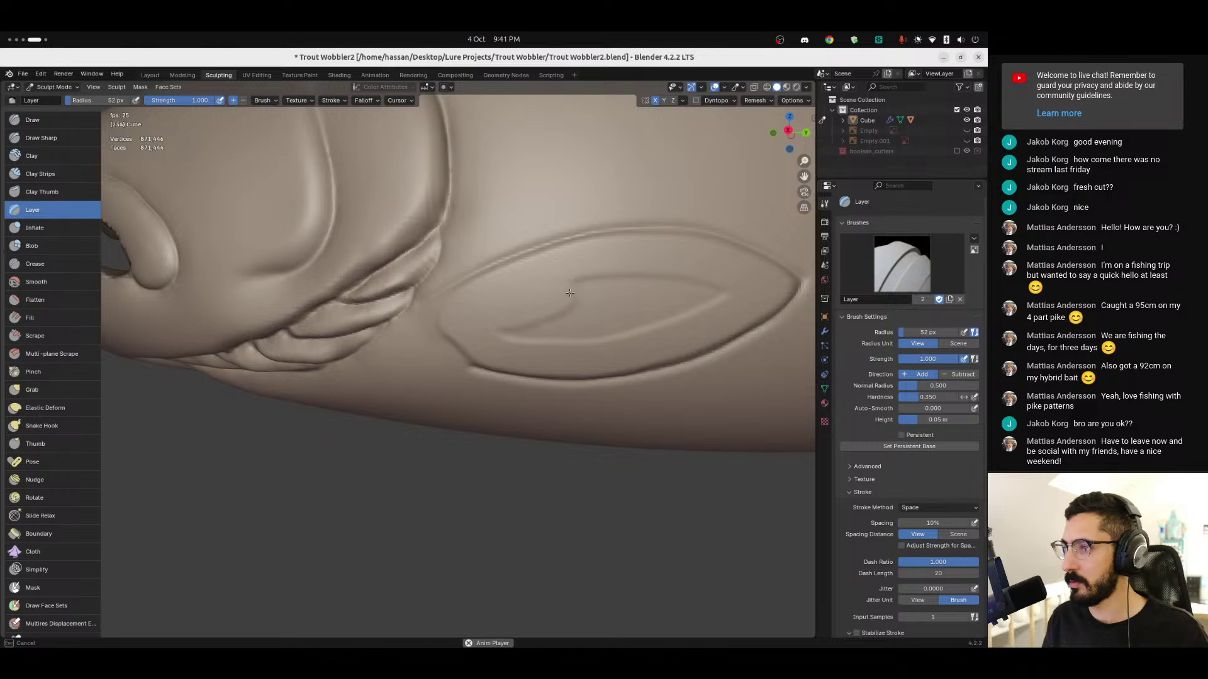
Step: Add another Layer pass over the fin, following both edges inside the outline and filling the center
mouse_move(521, 324)
middle_down()
mouse_move(605, 236)
mouse_move(561, 281)
mouse_move(544, 280)
middle_up()
mouse_move(451, 310)
mouse_down()
mouse_move(600, 259)
mouse_move(654, 260)
mouse_move(746, 290)
mouse_up()
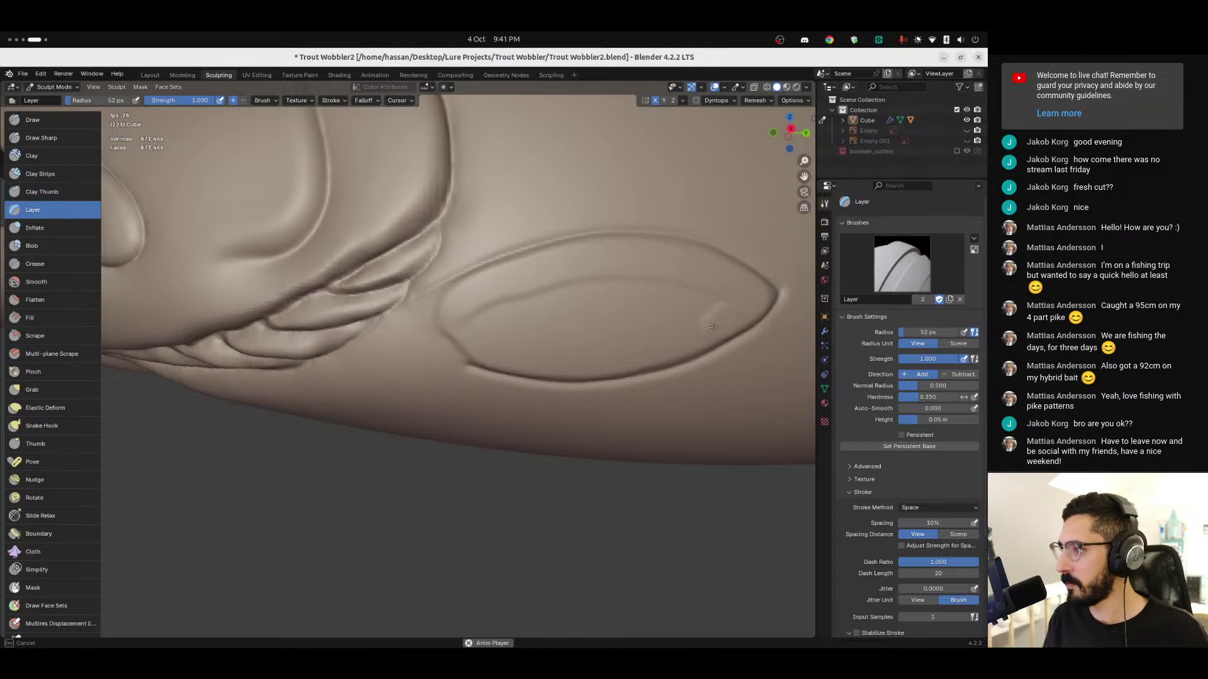
mouse_move(601, 361)
mouse_down()
mouse_move(482, 337)
mouse_move(521, 299)
mouse_move(666, 296)
mouse_move(680, 321)
mouse_move(509, 337)
mouse_move(549, 321)
mouse_up()
Step: Deepen the groove along the fin's lower edge up to the tip using Draw Sharp with a 70 px radius
mouse_move(548, 320)
middle_down()
mouse_move(588, 289)
mouse_move(639, 331)
mouse_move(587, 194)
mouse_move(569, 243)
mouse_move(585, 303)
mouse_move(453, 346)
middle_up()
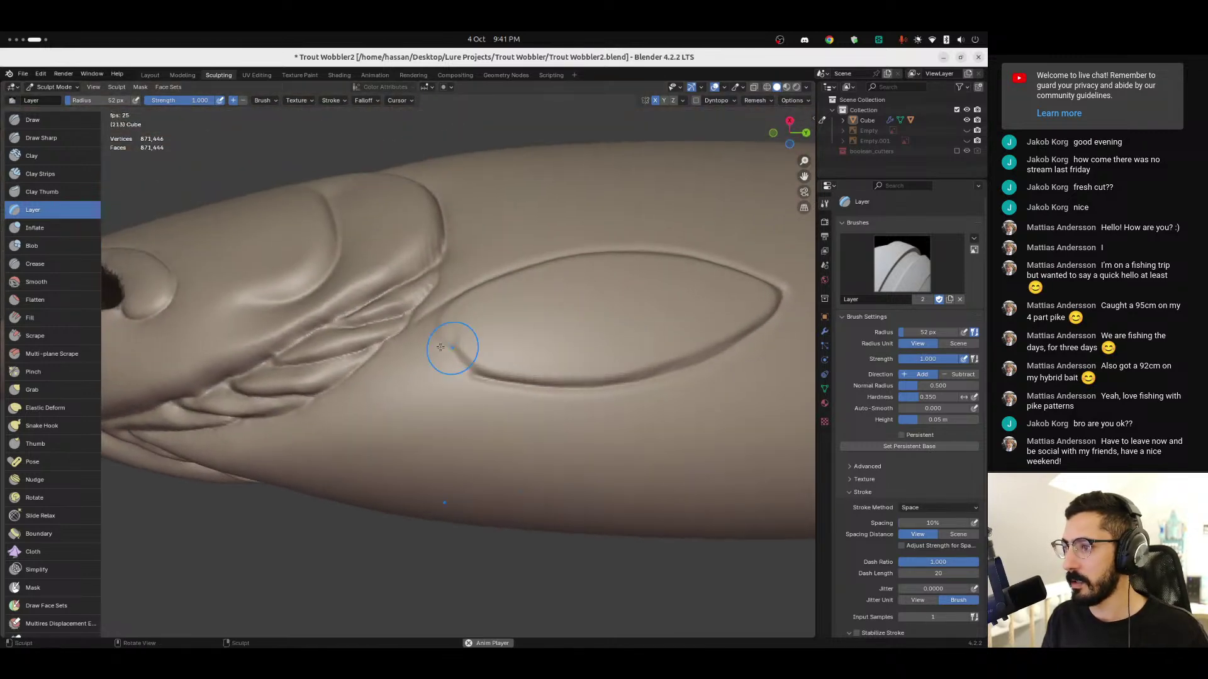
click(42, 138)
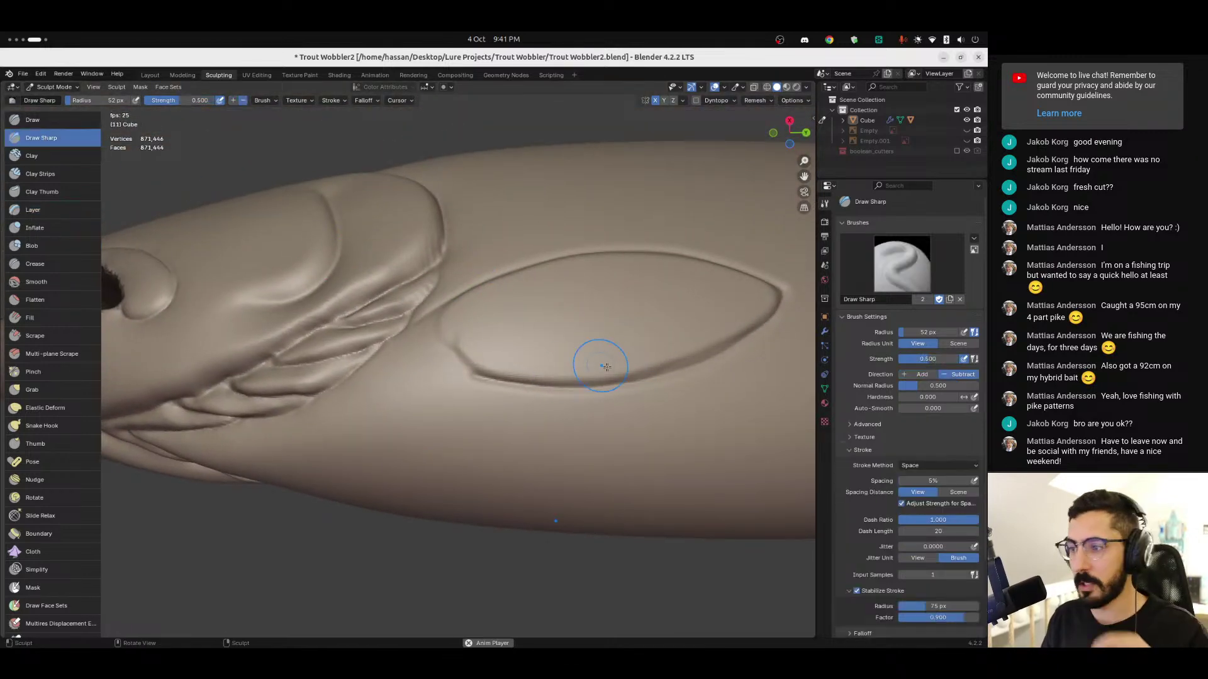
key(f)
click(494, 378)
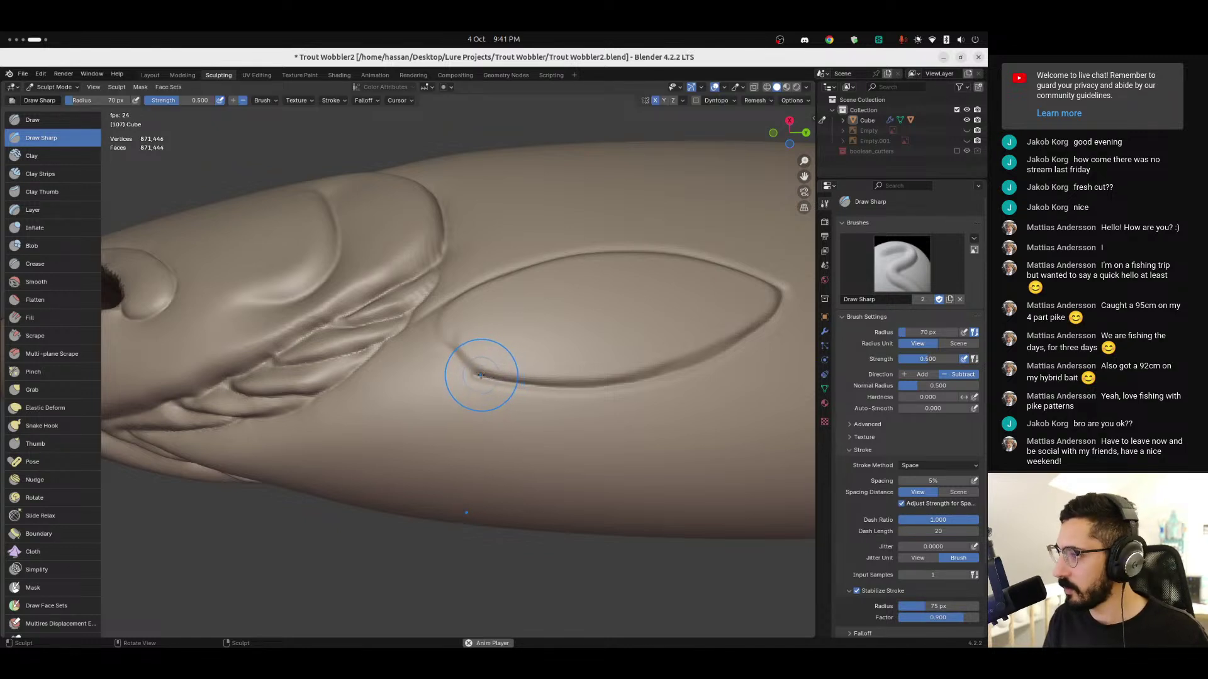
mouse_move(473, 376)
mouse_down()
mouse_move(551, 391)
mouse_move(692, 373)
mouse_move(760, 337)
mouse_move(799, 284)
mouse_move(796, 267)
mouse_up()
Step: Deepen the groove along the fin's upper edge to the gill folds and blend the fin's front base into the body
middle_drag(774, 277, 727, 301)
mouse_move(697, 270)
mouse_down()
mouse_move(511, 239)
mouse_move(387, 271)
mouse_move(284, 326)
mouse_up()
mouse_move(284, 327)
middle_down()
mouse_move(315, 334)
mouse_move(294, 344)
middle_up()
drag(294, 344, 326, 295)
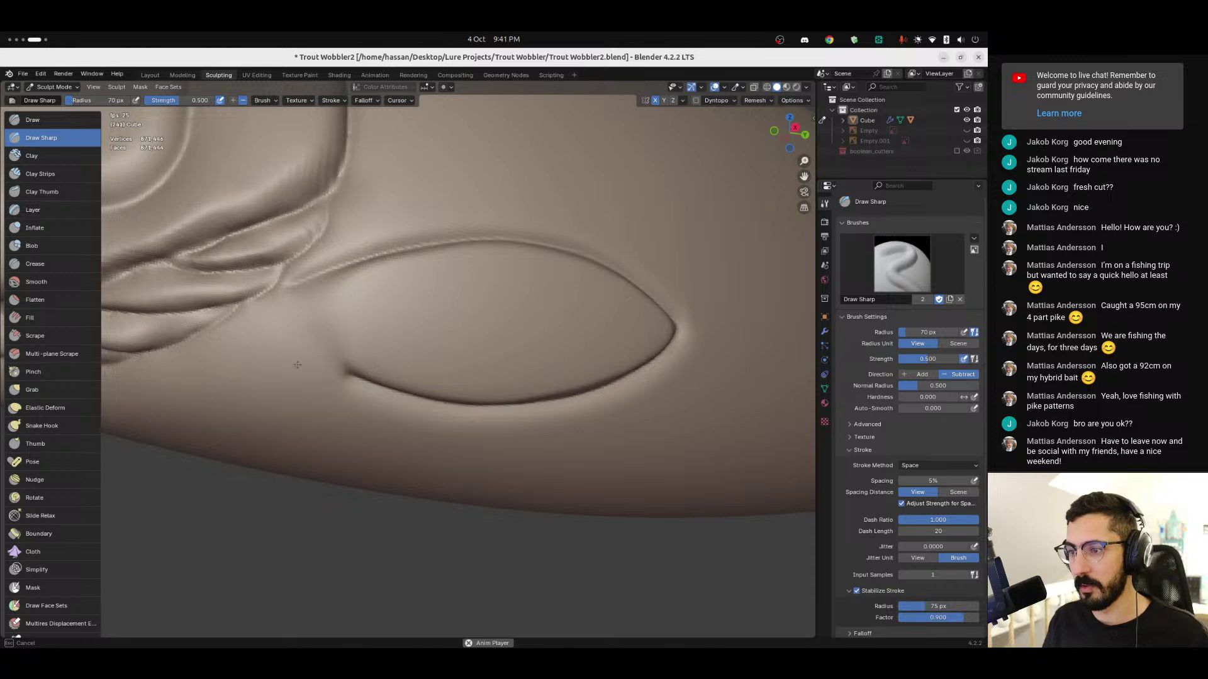
drag(308, 365, 350, 337)
Step: Set the brush radius to 26 px and refine the body surface just below the fin's lower edge
mouse_move(512, 256)
middle_down()
mouse_move(456, 339)
mouse_move(396, 311)
middle_up()
scroll(396, 311, up, 8)
key(f)
click(353, 399)
middle_drag(354, 399, 356, 386)
key(f)
click(362, 409)
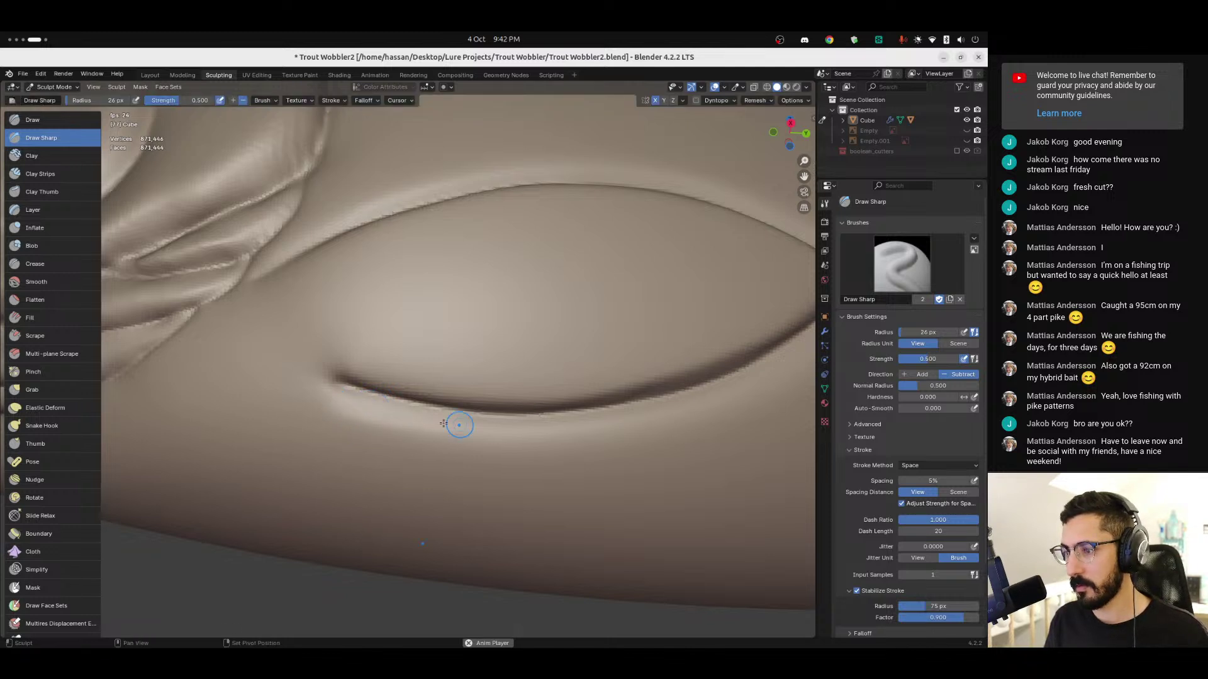
drag(482, 432, 723, 399)
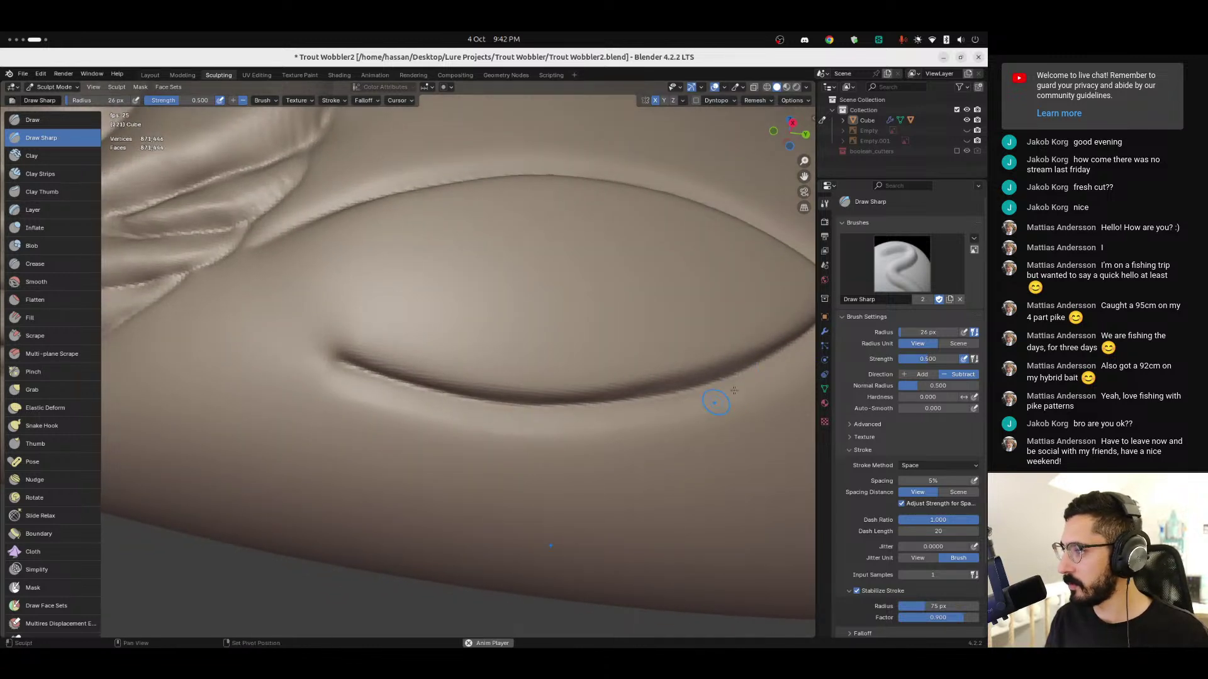
Step: Smooth the body surface just below the fin's lower edge toward its front end, setting the brush radius to 54 px and 34 px
key(f)
click(663, 418)
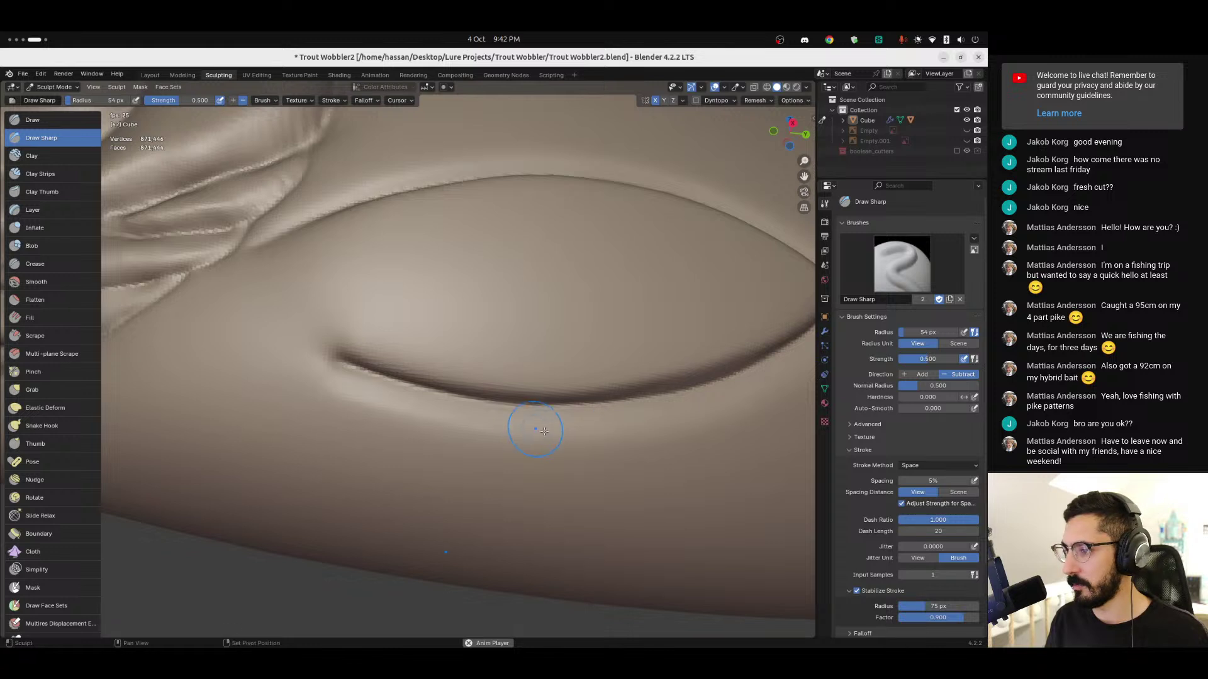
key(f)
click(335, 389)
mouse_move(329, 388)
mouse_down()
mouse_move(511, 421)
mouse_move(441, 421)
mouse_up()
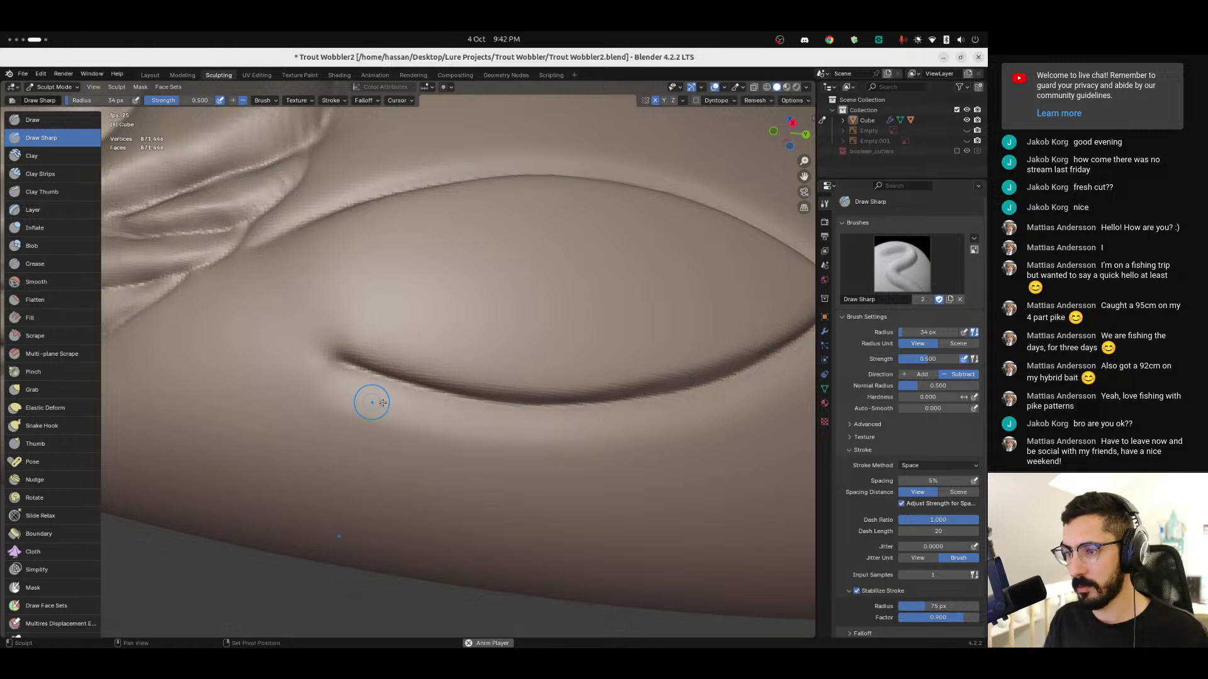
Step: Set the brush radius to 53 px and blend the body below the fin's lower edge from the front end toward the tip
key(f)
click(312, 400)
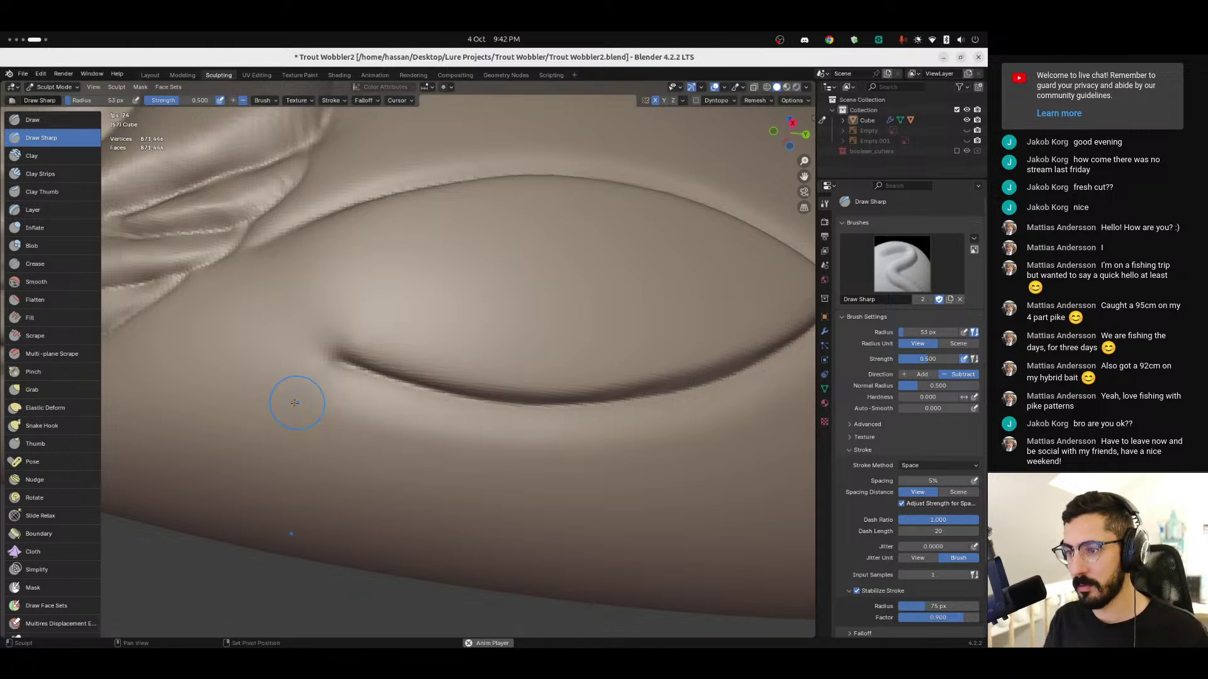
mouse_move(302, 398)
mouse_down()
mouse_move(560, 440)
mouse_move(633, 433)
mouse_up()
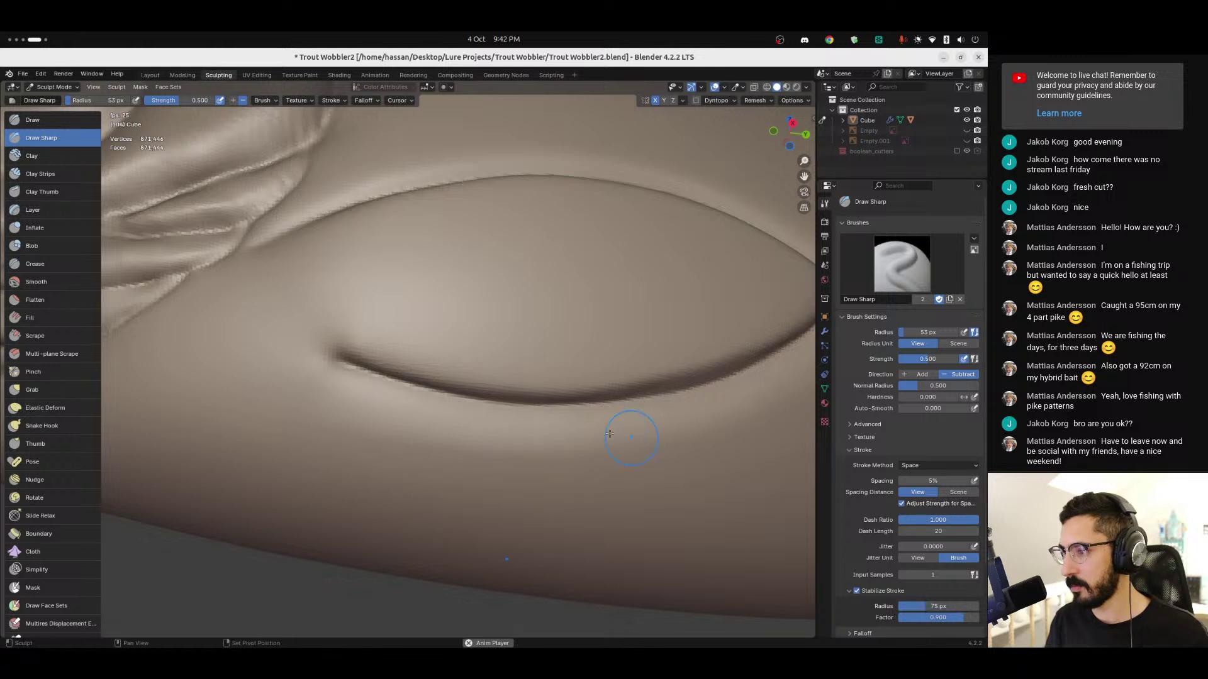
click(824, 374)
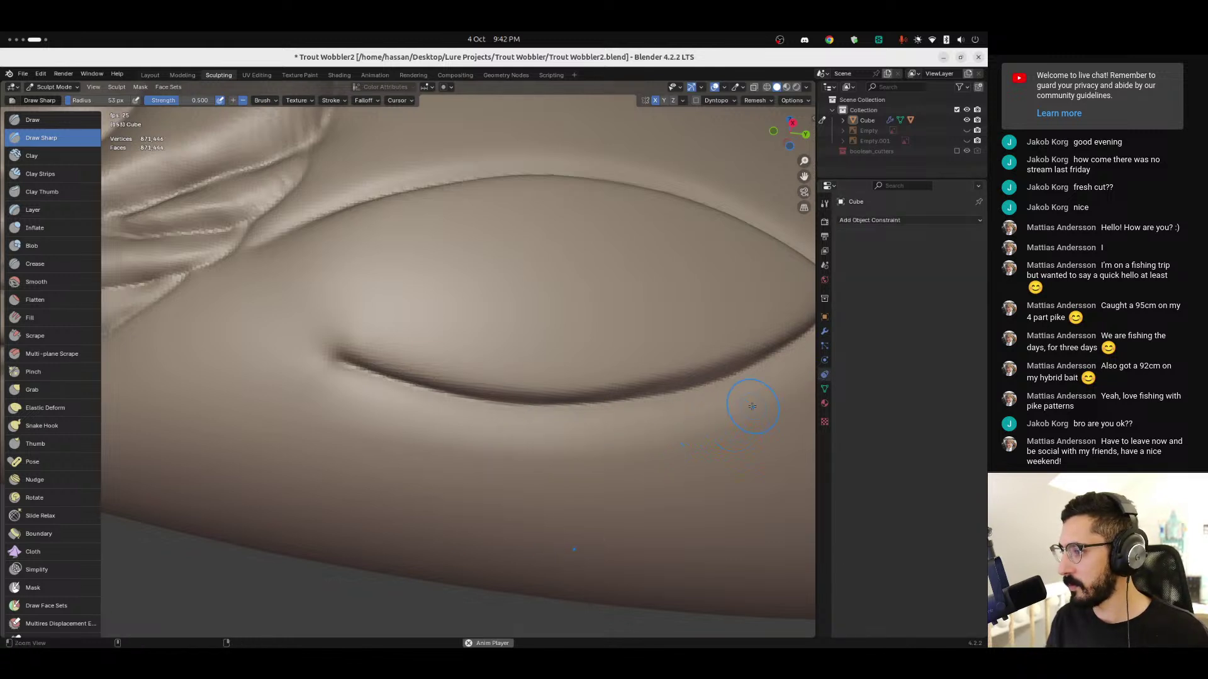
scroll(753, 407, down, 3)
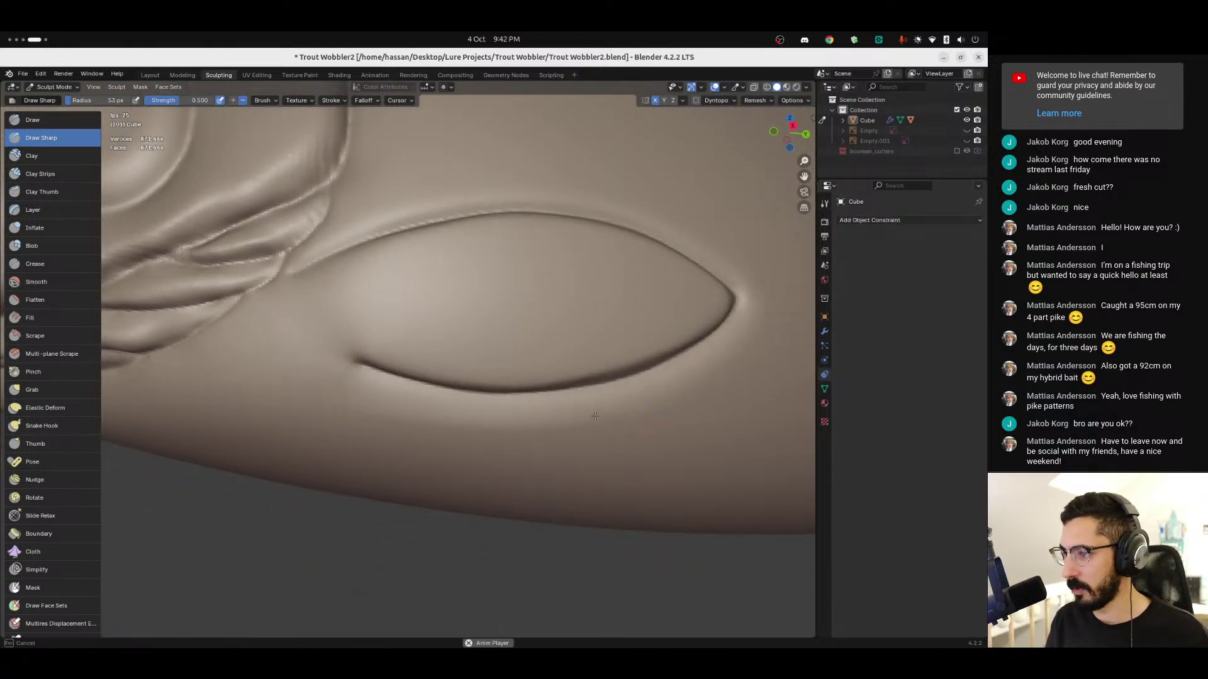
drag(715, 393, 643, 401)
mouse_move(319, 401)
mouse_down()
mouse_move(468, 427)
mouse_move(687, 391)
mouse_move(589, 423)
mouse_up()
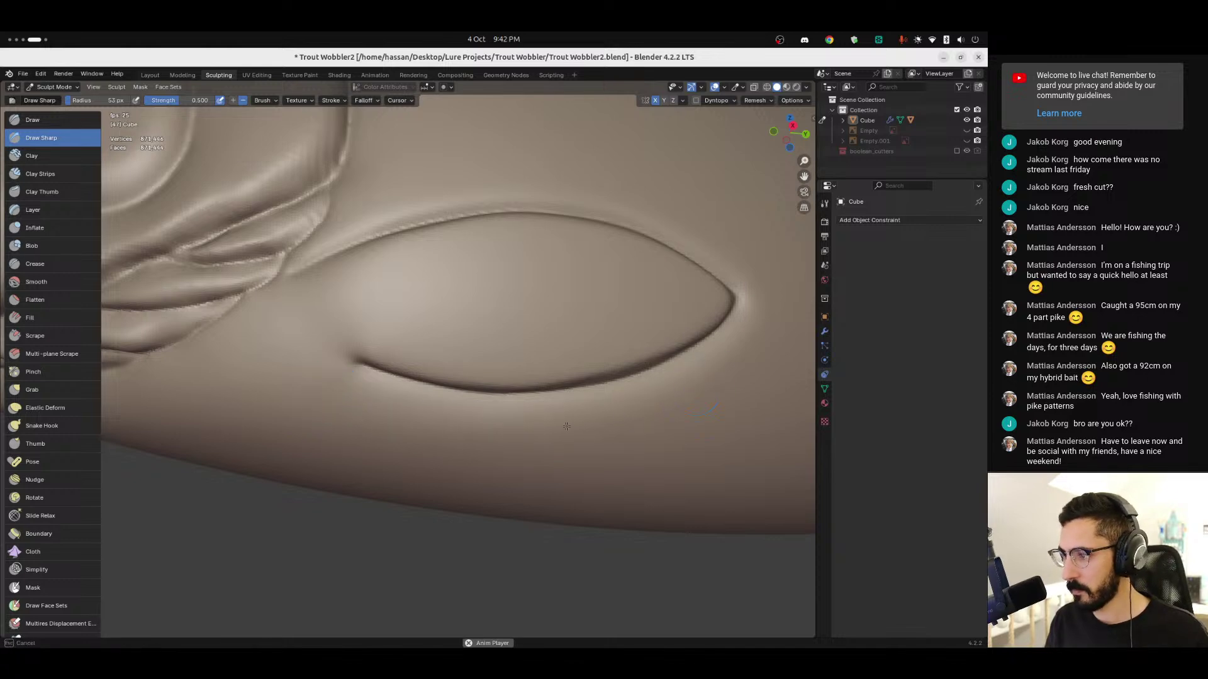
Step: Reduce the brush radius to 25 px and soften the body surface along the fin's upper edge, starting beside the gill folds
mouse_move(338, 397)
middle_down()
mouse_move(501, 358)
mouse_move(581, 396)
mouse_move(512, 423)
mouse_move(480, 364)
mouse_move(516, 369)
mouse_move(512, 351)
mouse_move(432, 264)
mouse_move(387, 256)
middle_up()
key(f)
click(354, 250)
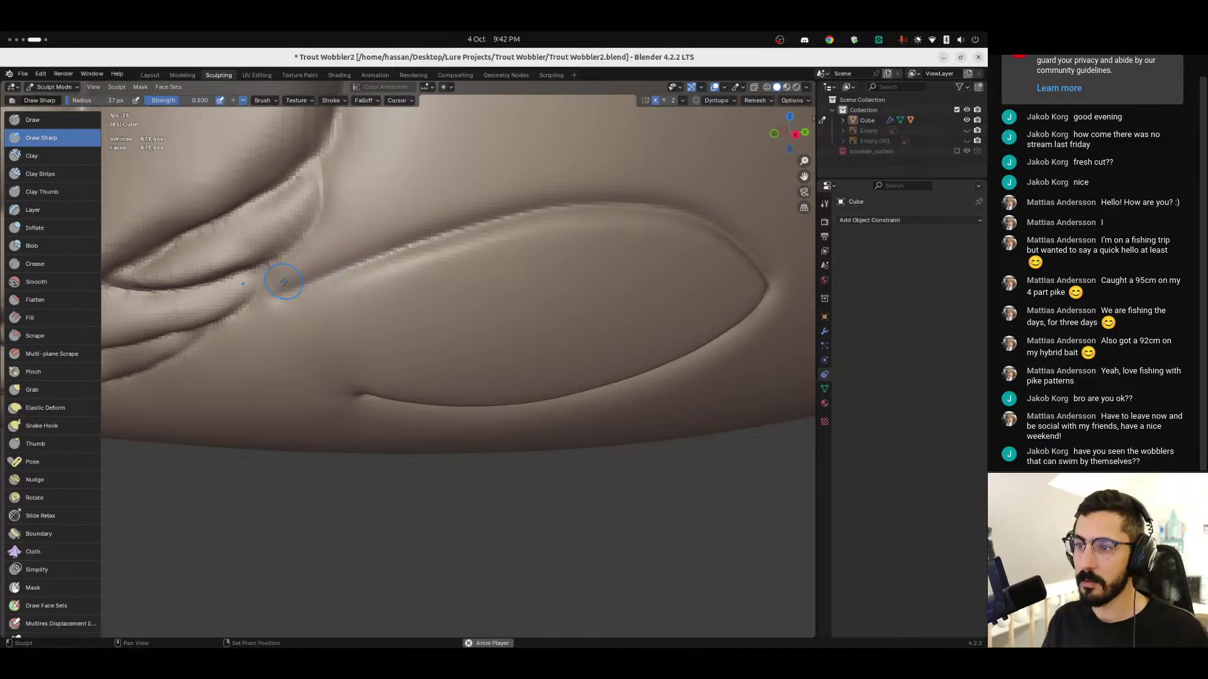
key(f)
click(293, 283)
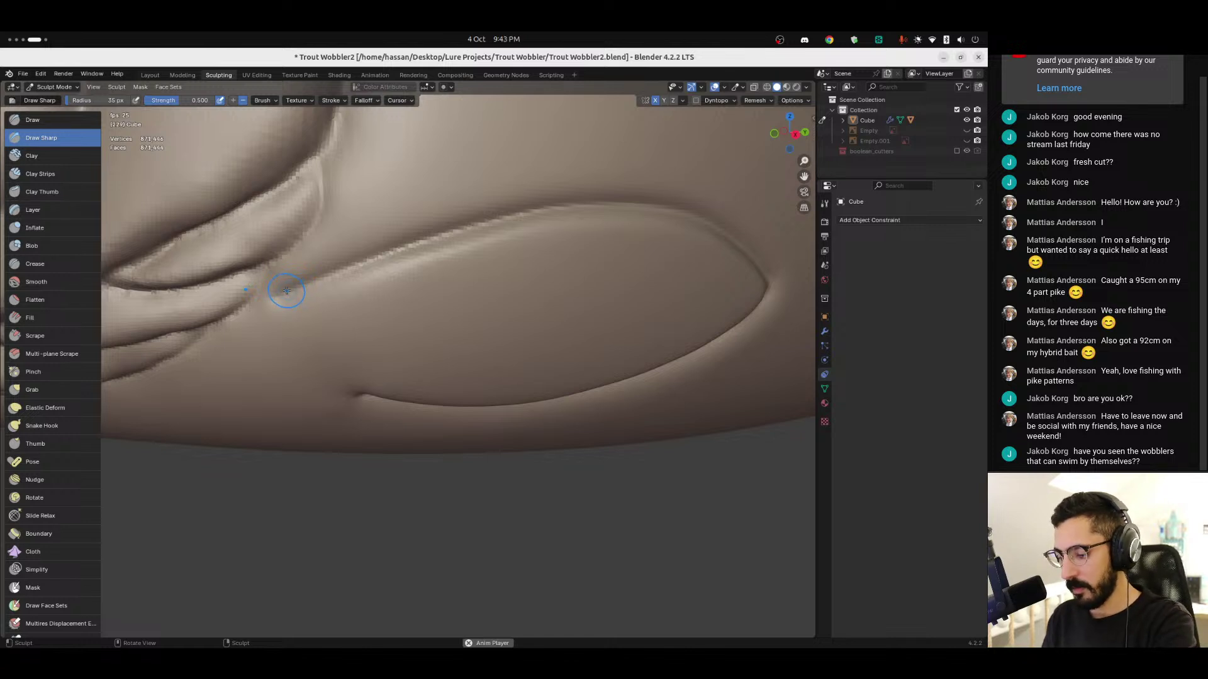
middle_drag(307, 274, 342, 271)
key(f)
click(328, 273)
mouse_move(300, 297)
mouse_down()
mouse_move(347, 258)
mouse_move(459, 210)
mouse_move(605, 184)
mouse_up()
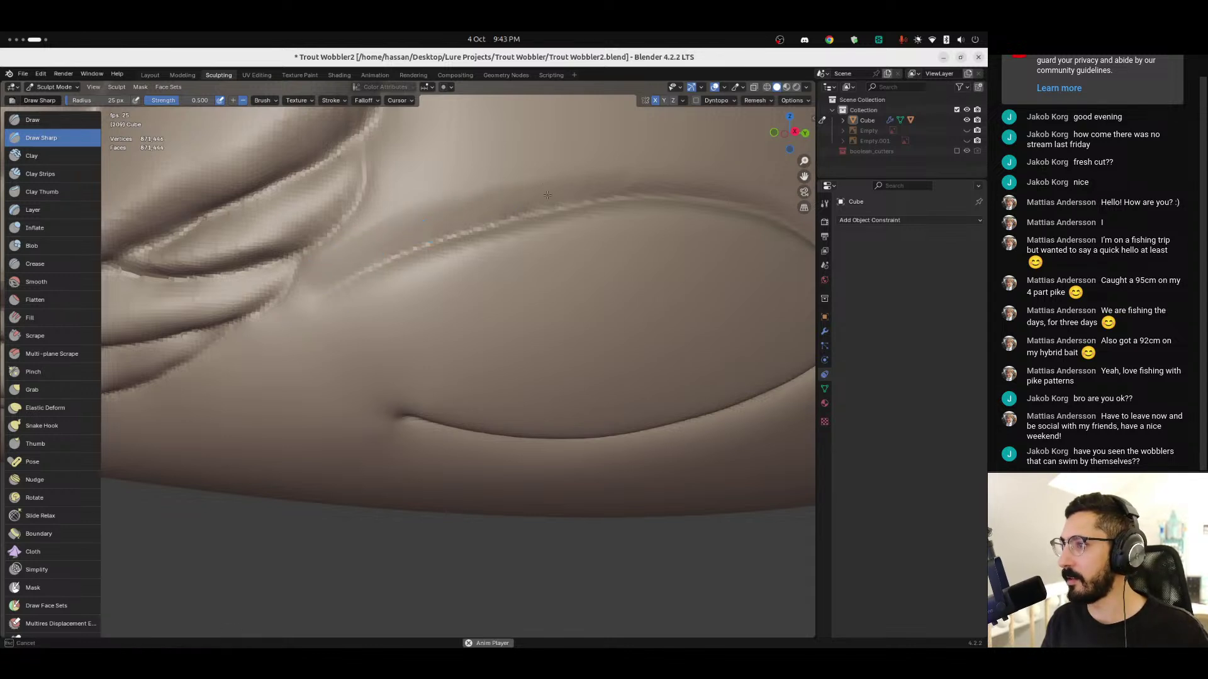
Step: Set the brush radius to 42 px and blend the body surface above the front half of the fin's upper edge
key(f)
click(433, 209)
middle_drag(433, 208, 404, 224)
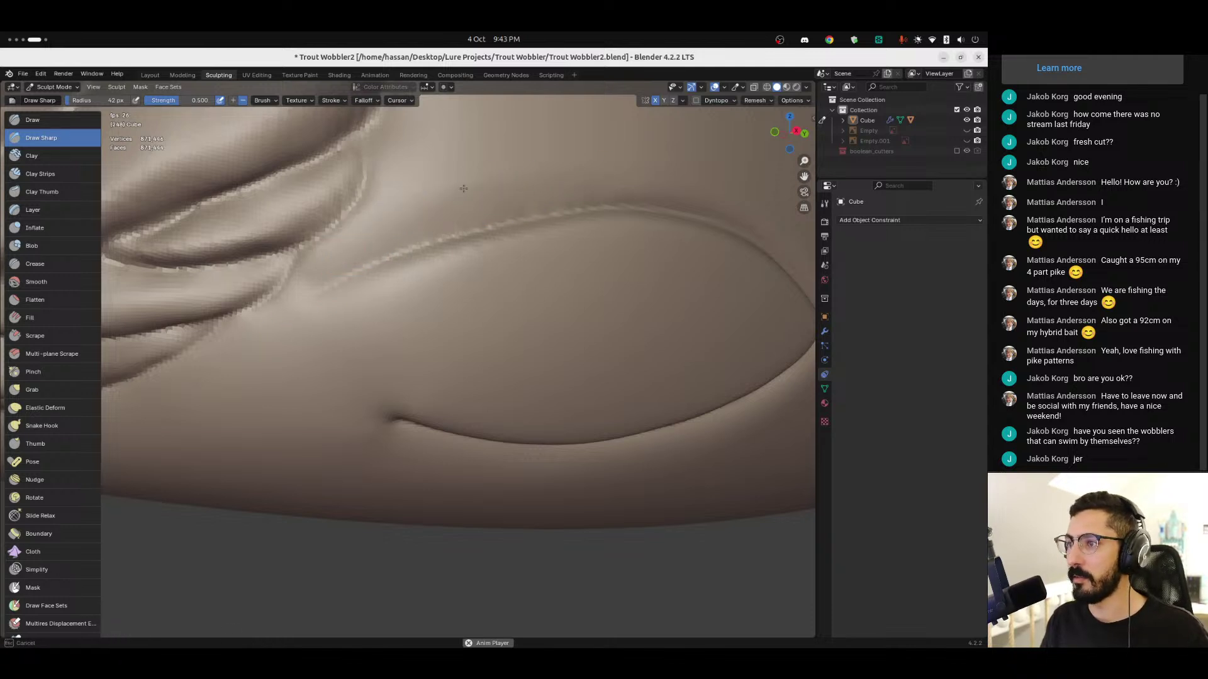
scroll(502, 183, down, 3)
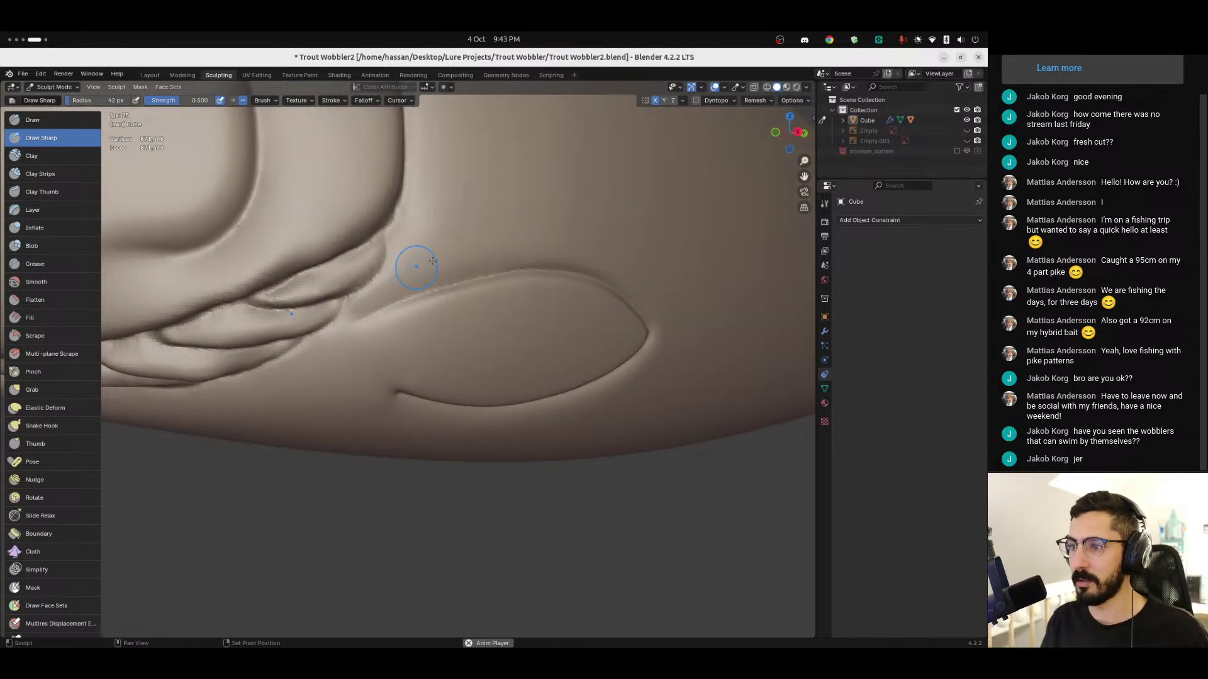
mouse_move(438, 272)
middle_down()
mouse_move(478, 264)
mouse_move(432, 256)
mouse_move(552, 251)
mouse_move(553, 229)
mouse_move(572, 245)
middle_up()
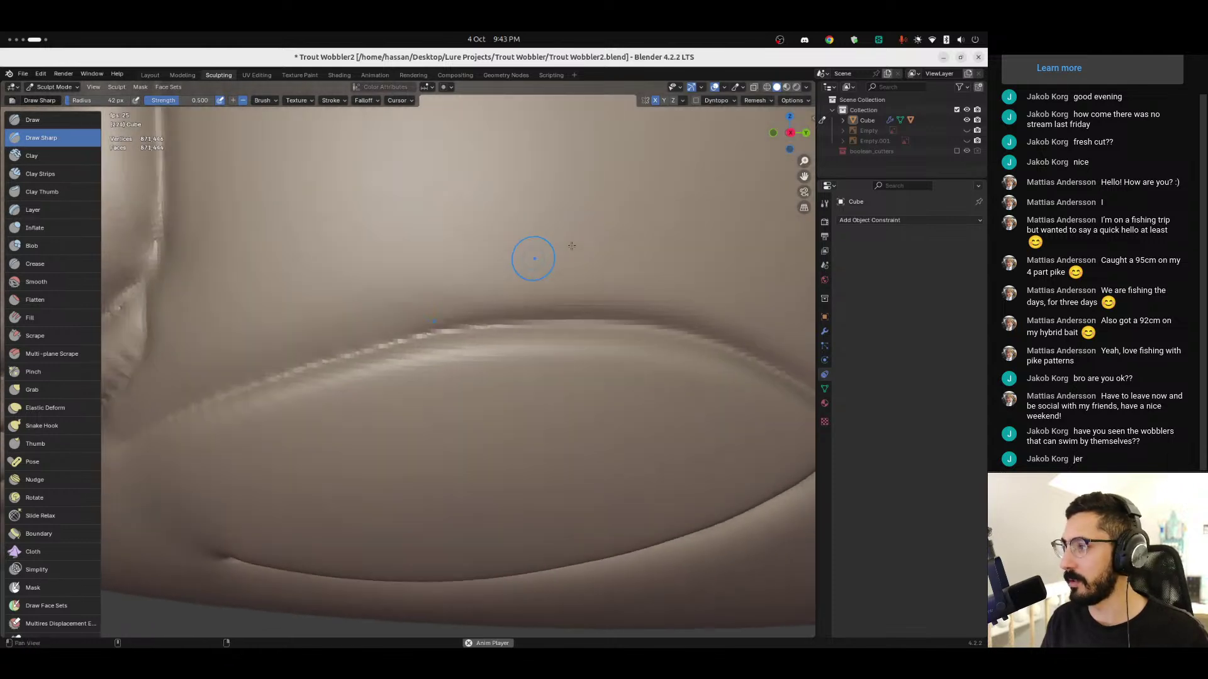
Step: Turn off Stabilize Stroke and refine the body just above the fin's upper edge with a 25 px brush radius
click(824, 206)
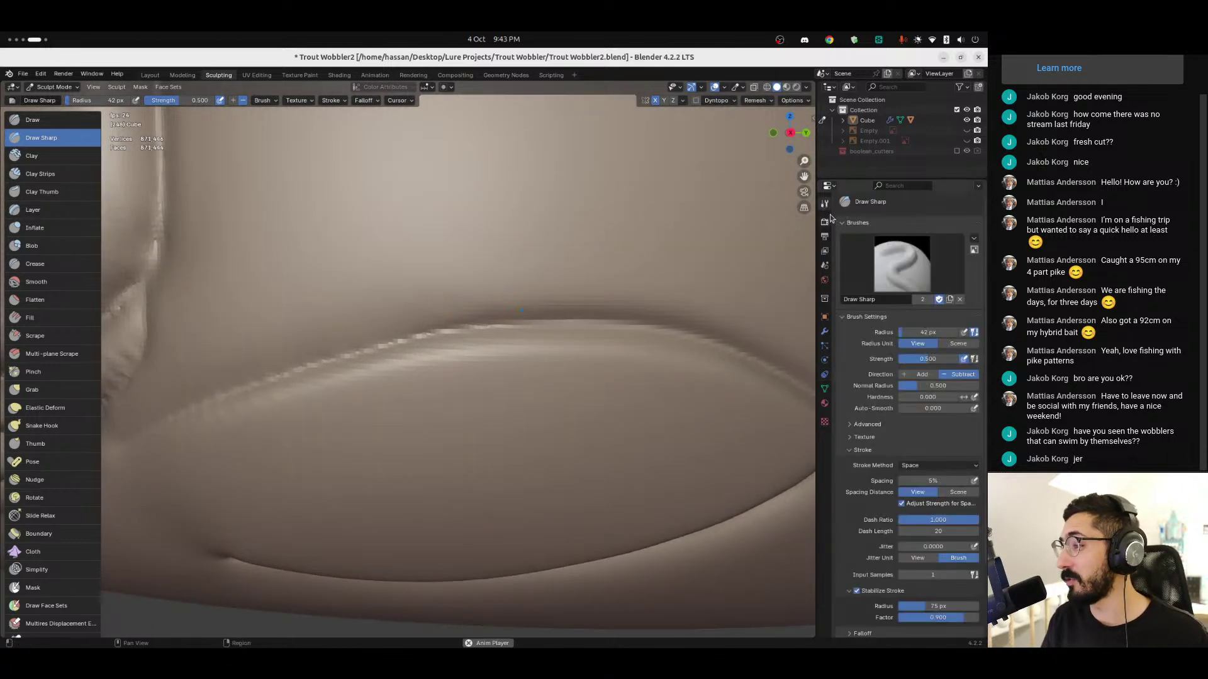
click(856, 591)
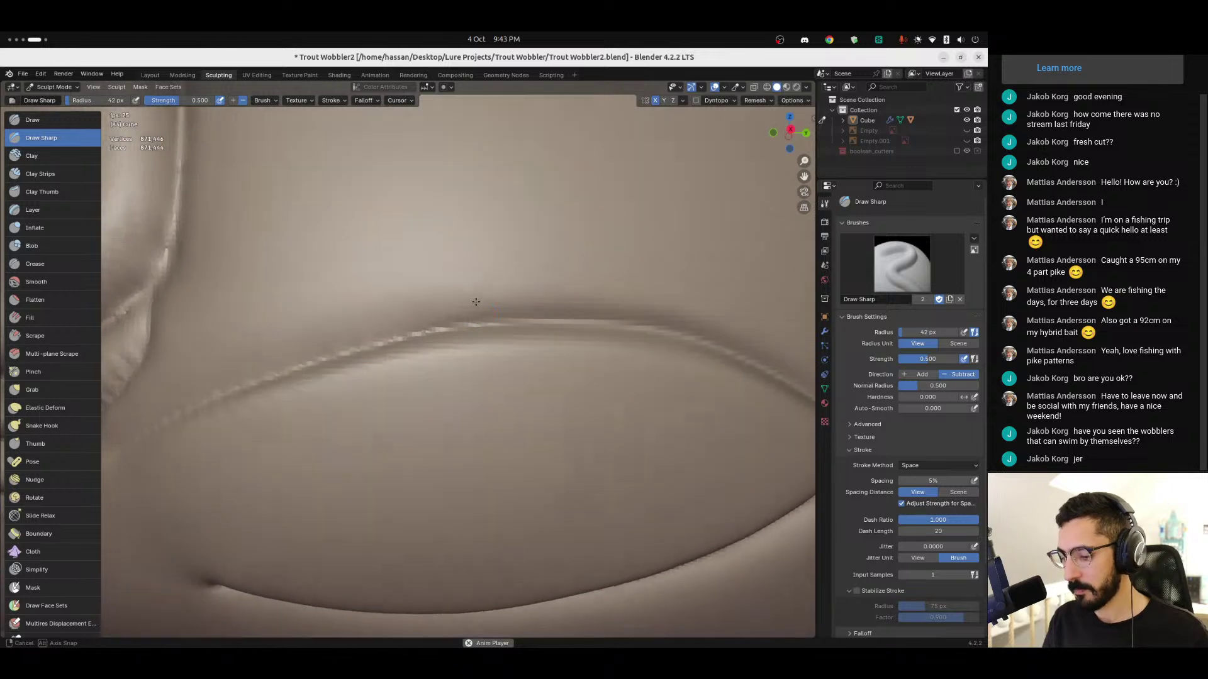
key(f)
click(443, 298)
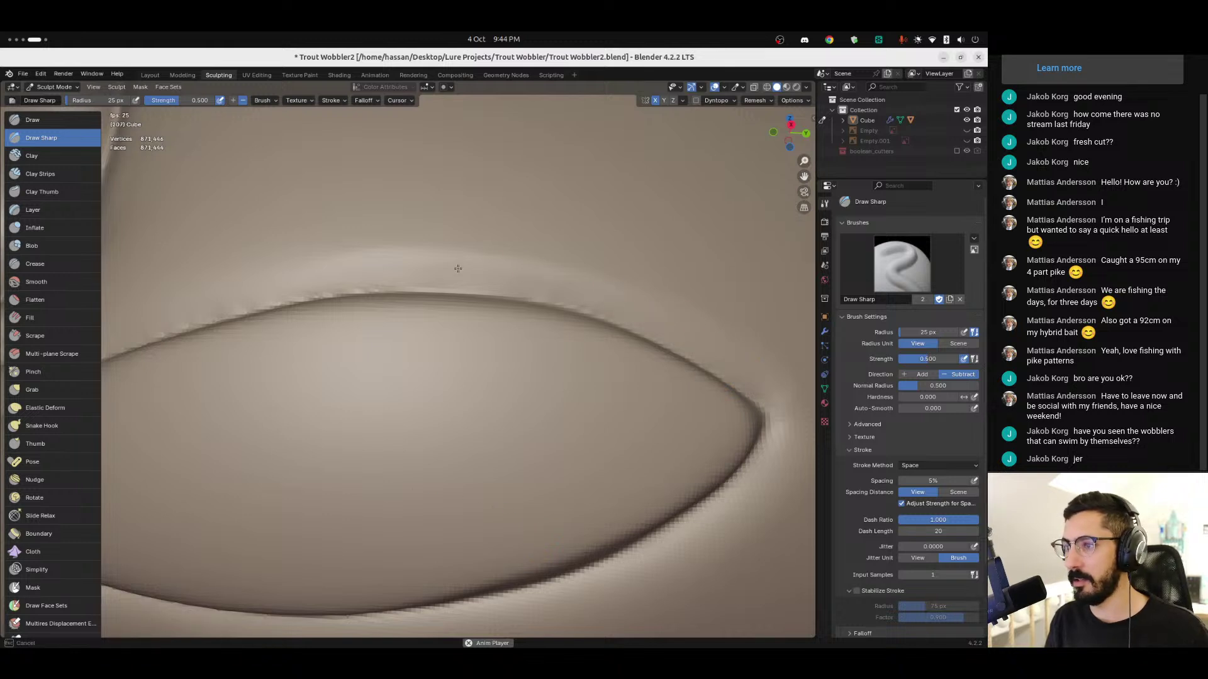
drag(439, 261, 519, 268)
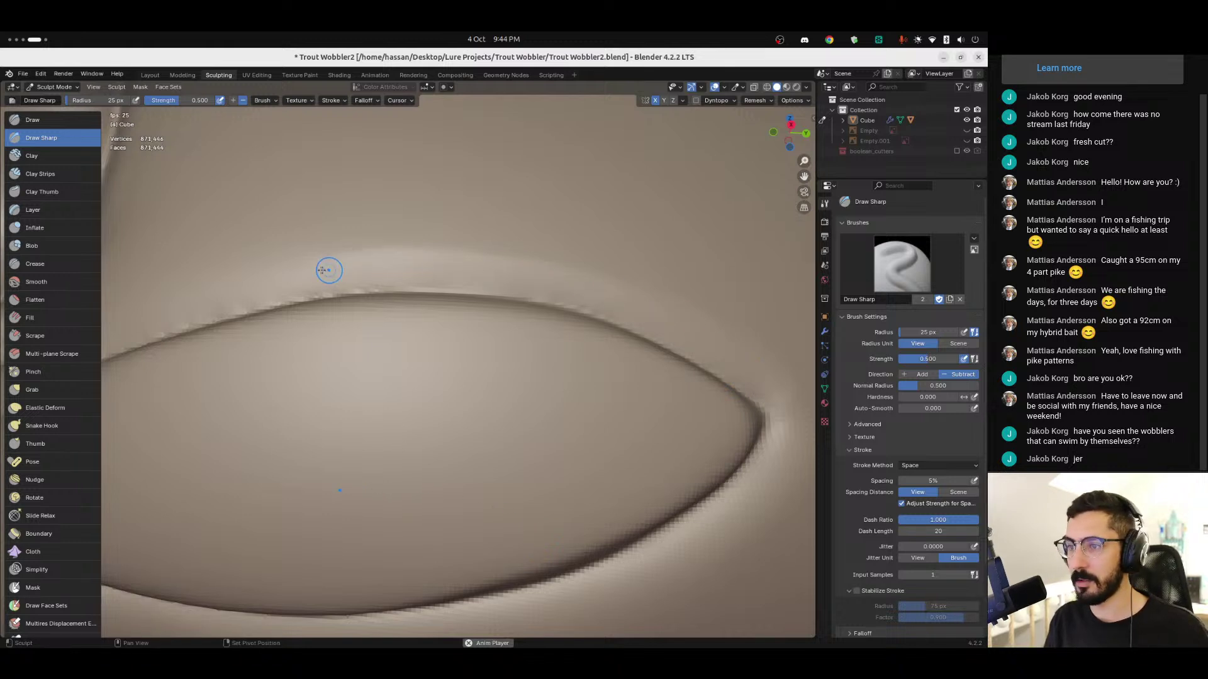
Step: Set the brush radius to 42 px and blend the raised band above the fin's upper edge along its length toward the tip
key(f)
click(342, 269)
mouse_move(377, 251)
mouse_down()
mouse_move(419, 238)
mouse_move(684, 316)
mouse_up()
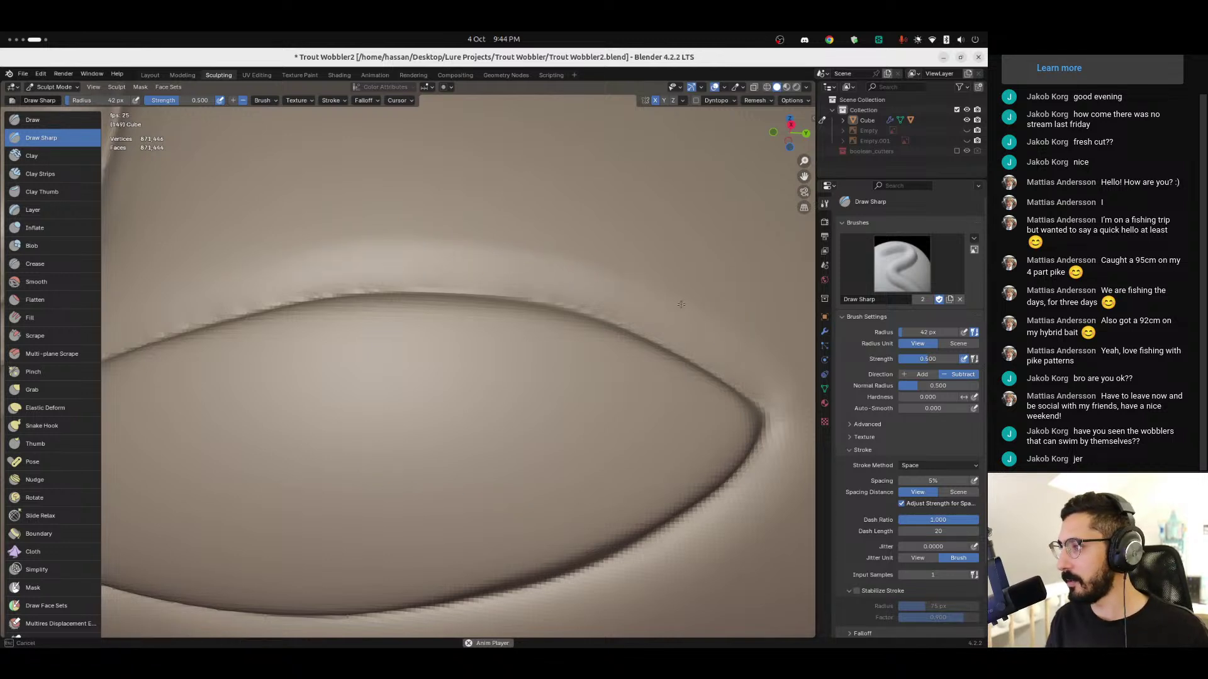
scroll(718, 323, down, 3)
middle_drag(593, 283, 329, 270)
scroll(336, 268, up, 2)
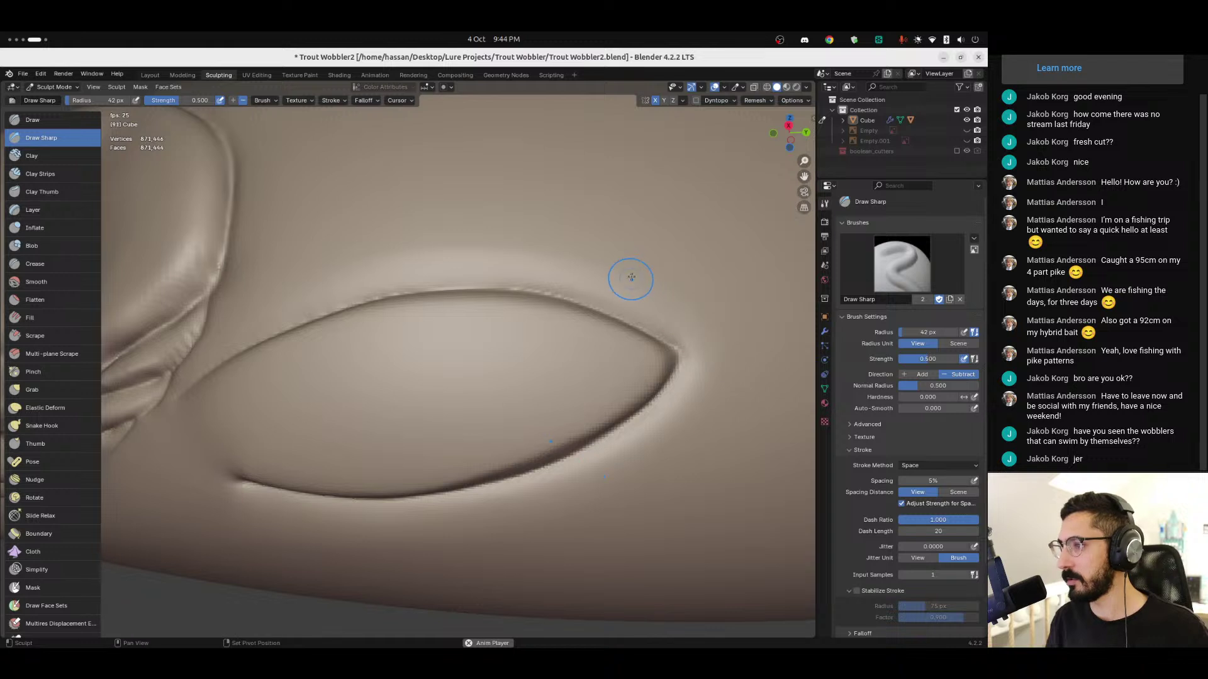
drag(481, 249, 438, 249)
Step: Soften the body above the rear part of the fin's upper edge using brush radii of 65 px and 36 px
key(f)
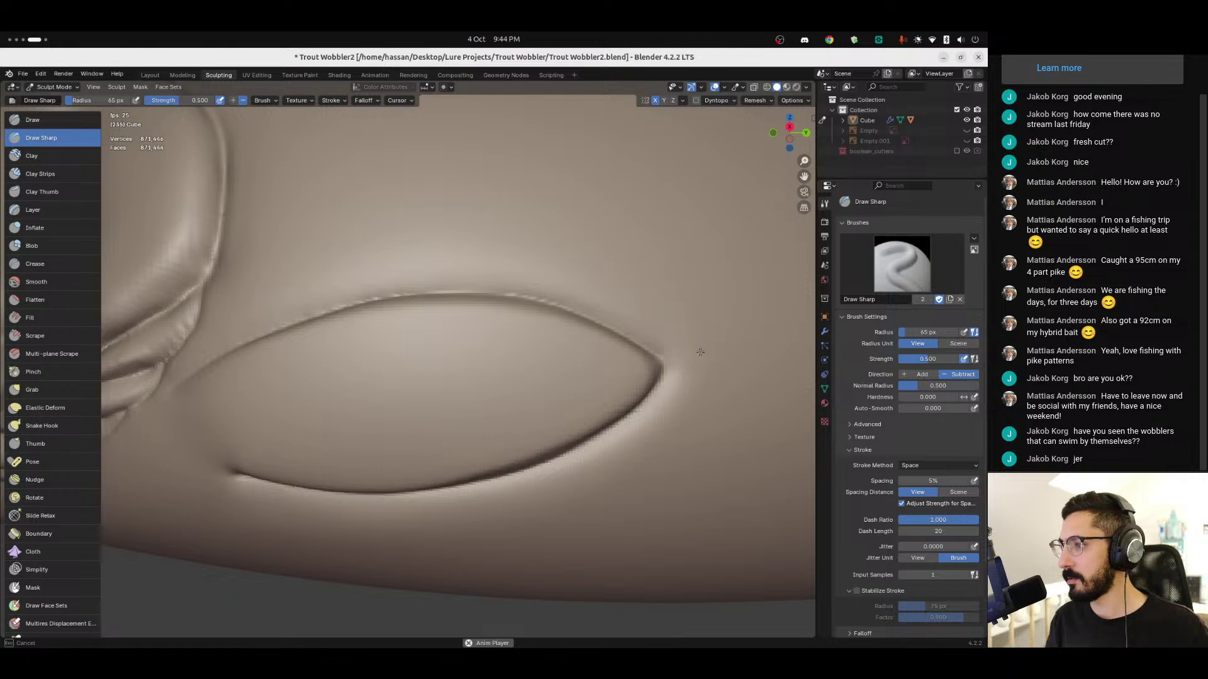
scroll(673, 318, up, 4)
key(f)
click(570, 287)
scroll(534, 284, up, 1)
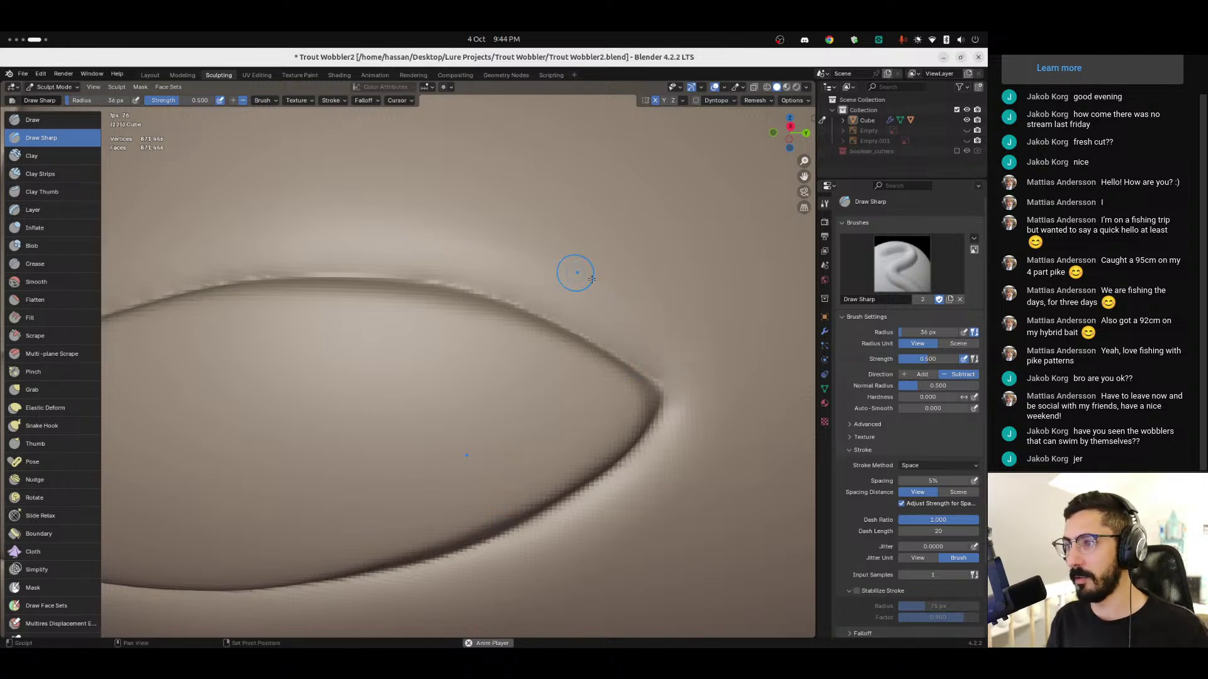
mouse_move(553, 270)
middle_down()
mouse_move(527, 295)
mouse_move(537, 296)
middle_up()
Step: Blend the body surface around the fin's pointed tip using brush radii of 54 px, 31 px and 47 px
key(f)
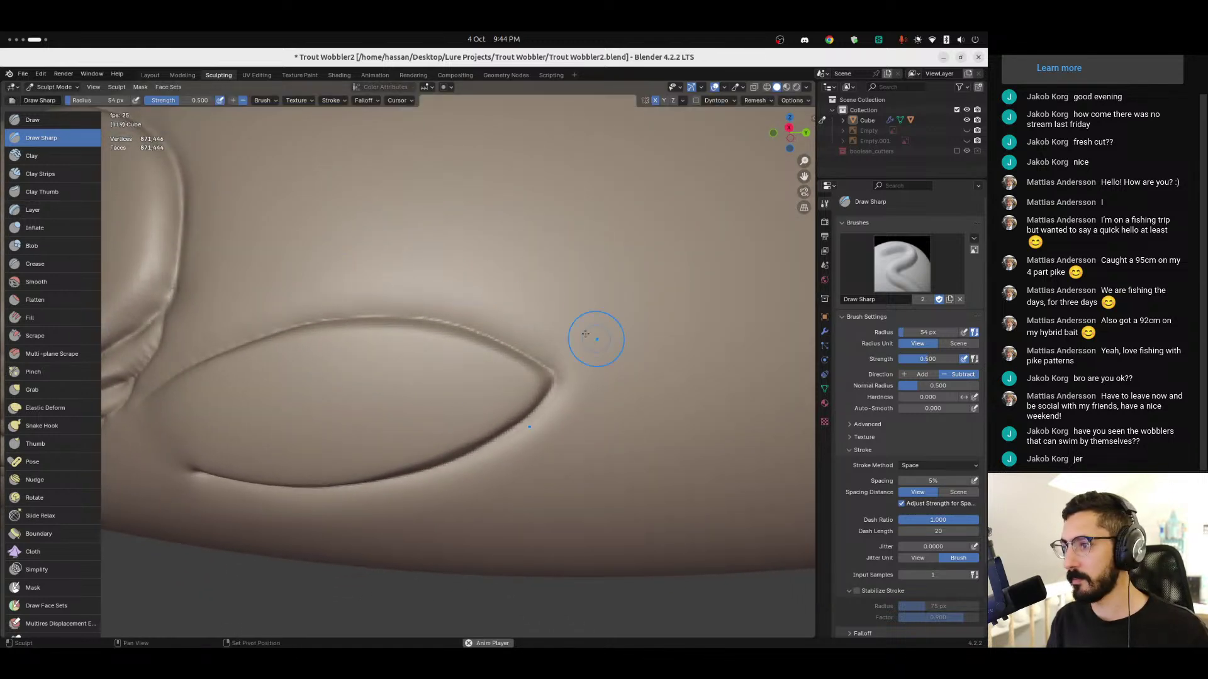
mouse_move(599, 397)
ctrl+middle_down()
mouse_move(596, 379)
mouse_move(561, 373)
ctrl+middle_up()
key(f)
click(478, 328)
middle_drag(480, 329, 440, 296)
middle_drag(467, 339, 447, 372)
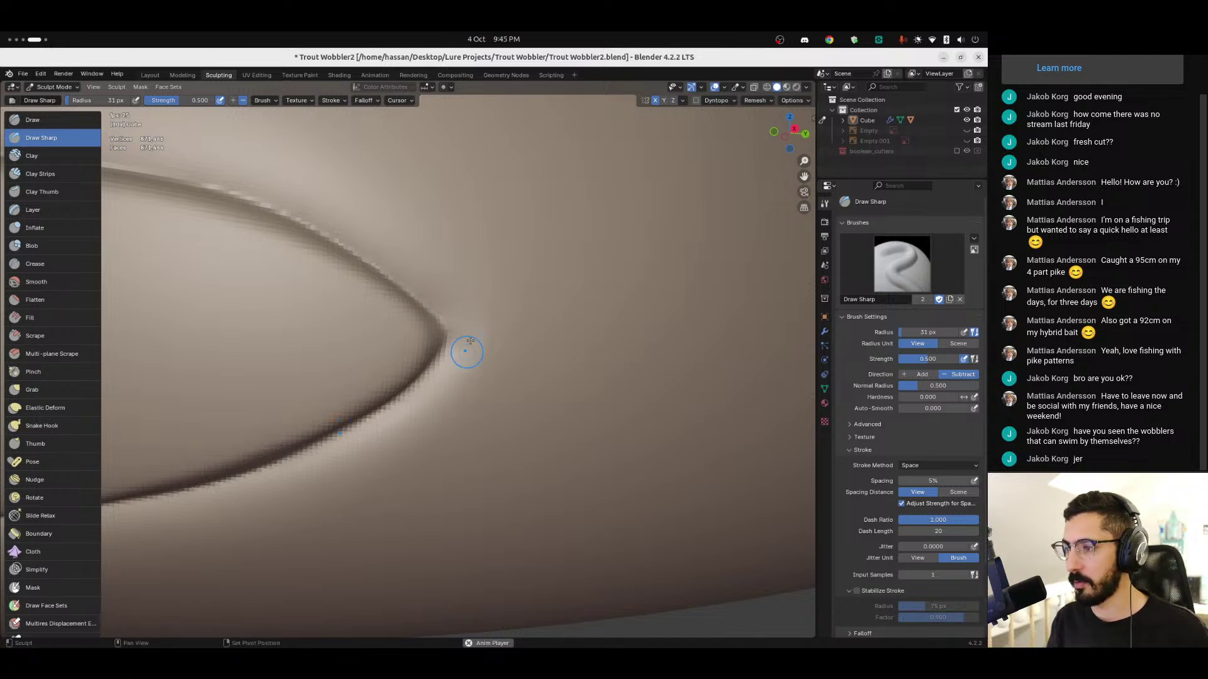
key(f)
click(490, 330)
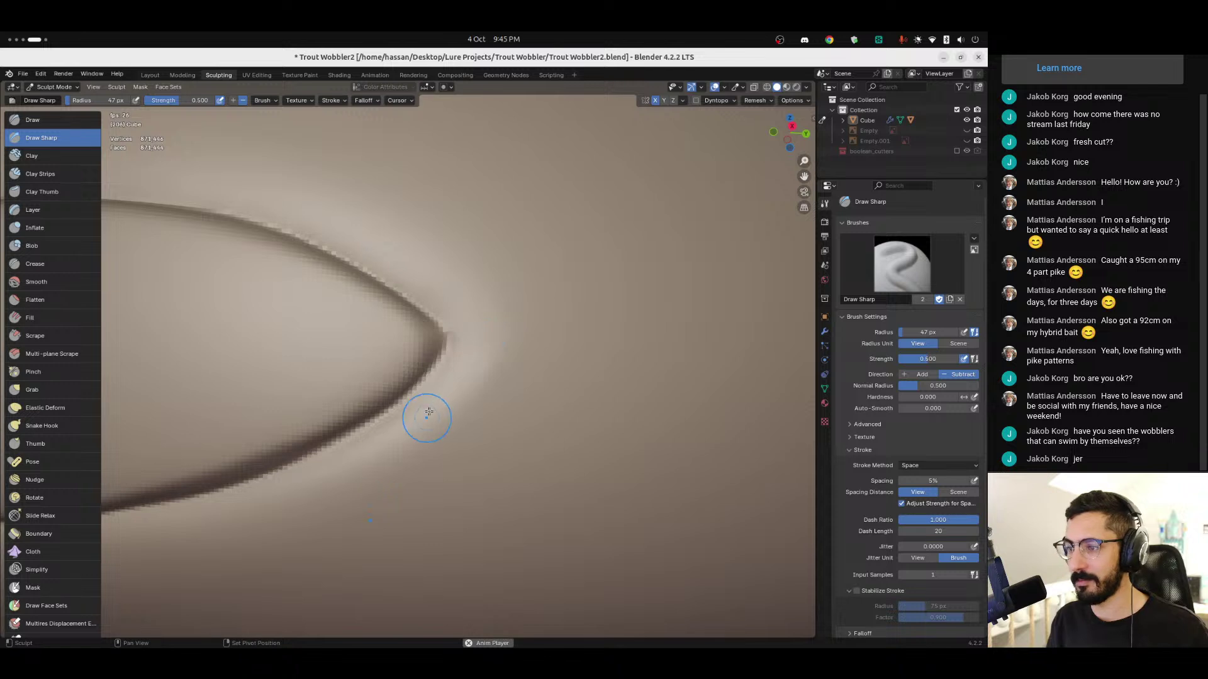
mouse_move(480, 372)
middle_down()
mouse_move(465, 419)
mouse_move(397, 431)
middle_up()
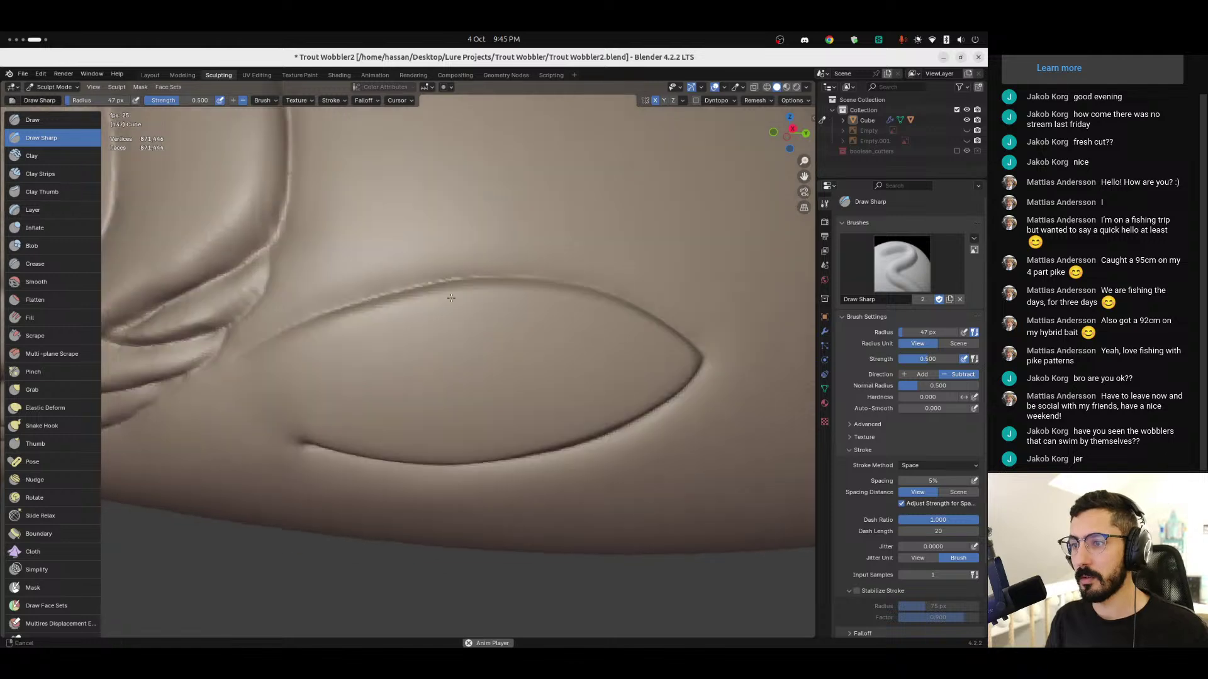
key(space)
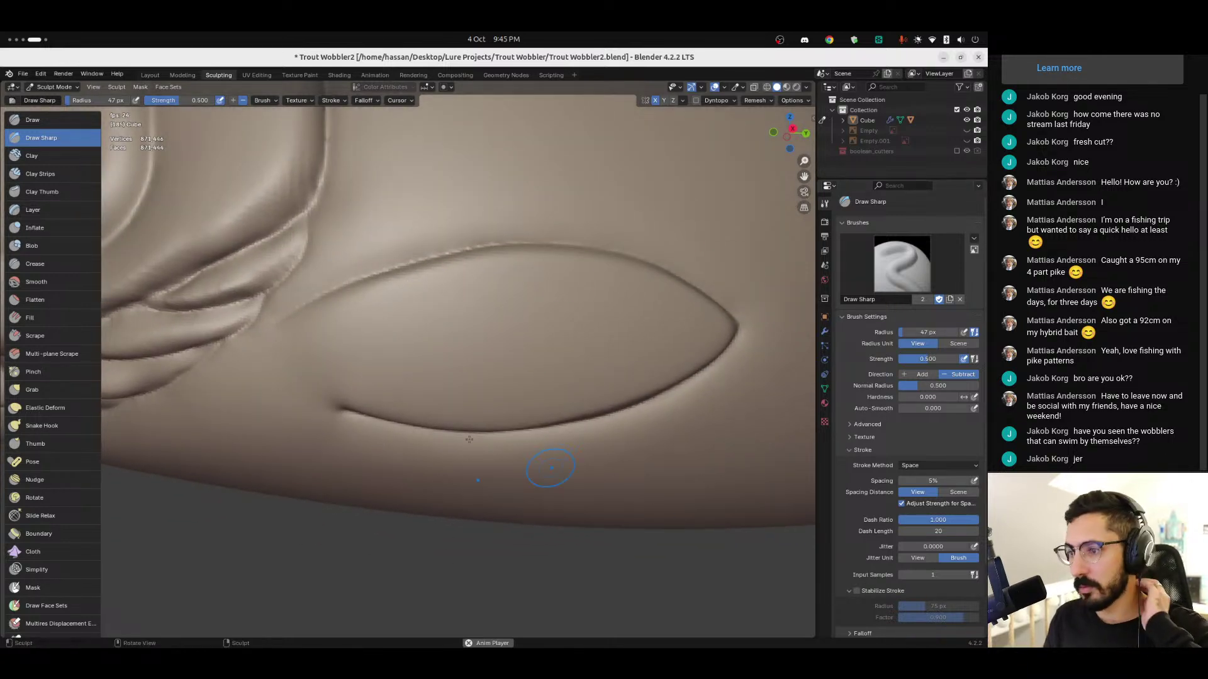
key(space)
mouse_move(338, 363)
middle_down()
mouse_move(354, 345)
mouse_move(354, 320)
mouse_move(324, 348)
middle_up()
key(space)
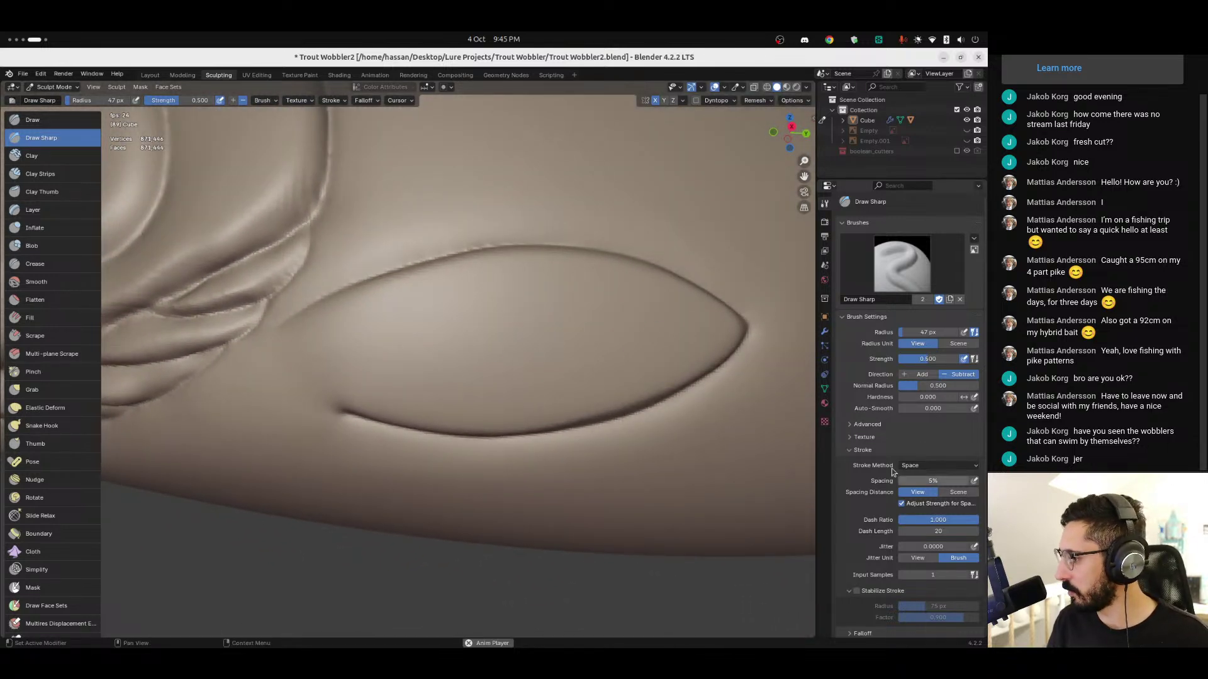
Step: Turn Stabilize Stroke back on, compare the fin with the trout reference image in X-ray view, and hide the reference
click(857, 591)
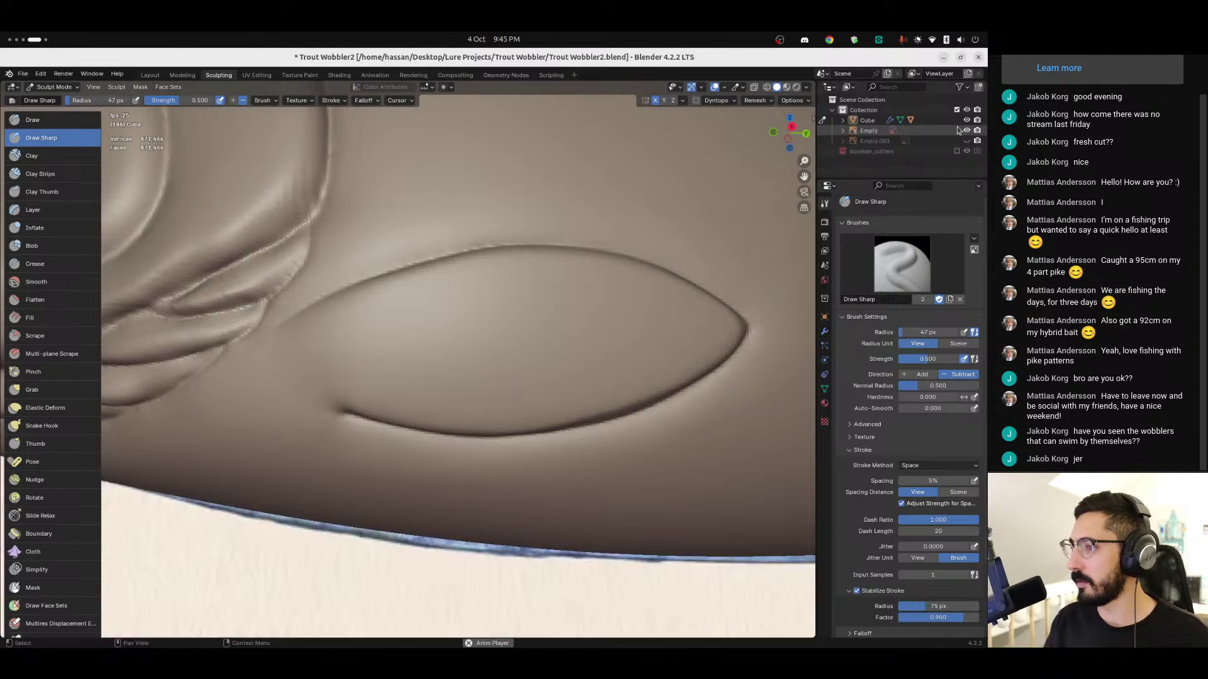
key(alt+z)
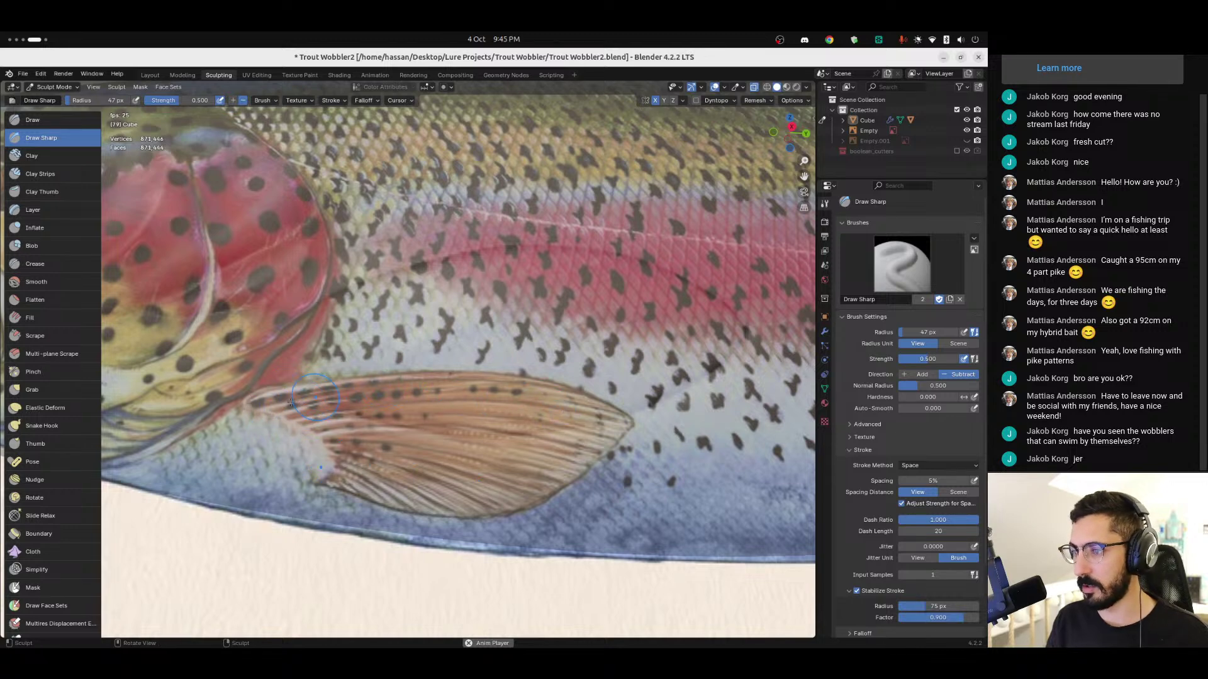
click(967, 130)
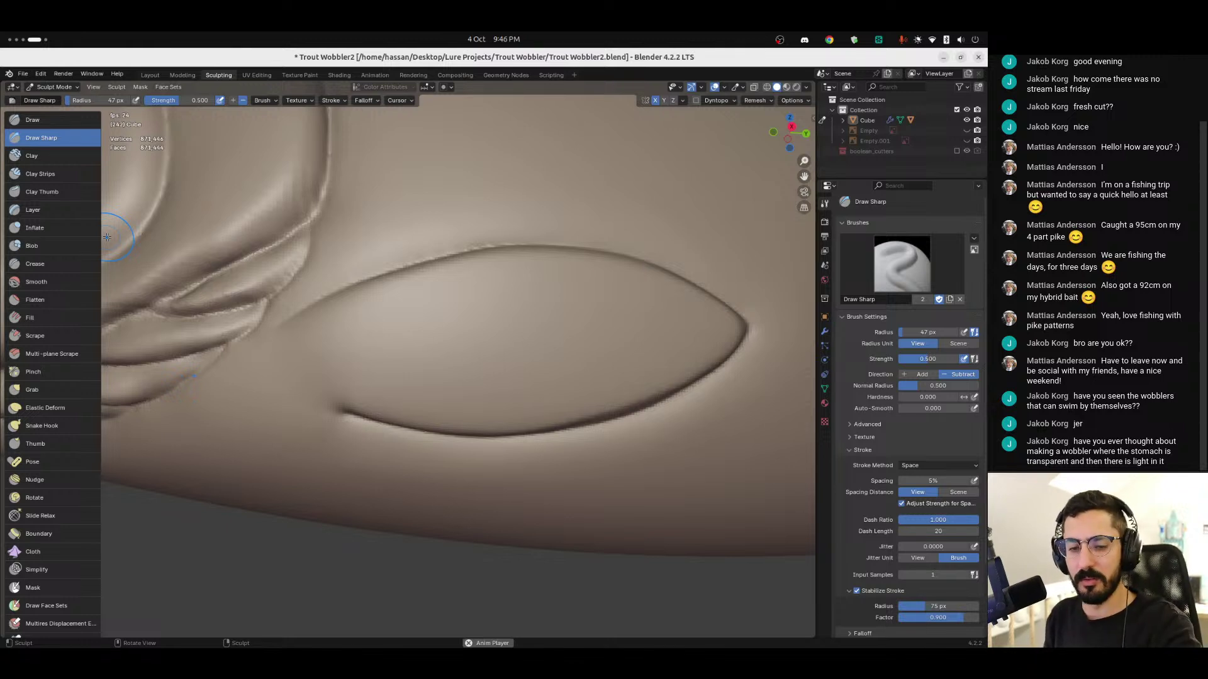
Step: Switch to the Chrome browser and search Google in a new tab for "fishing light stick"
key(super+Page_Up)
key(super+Page_Up)
key(super+Page_Up)
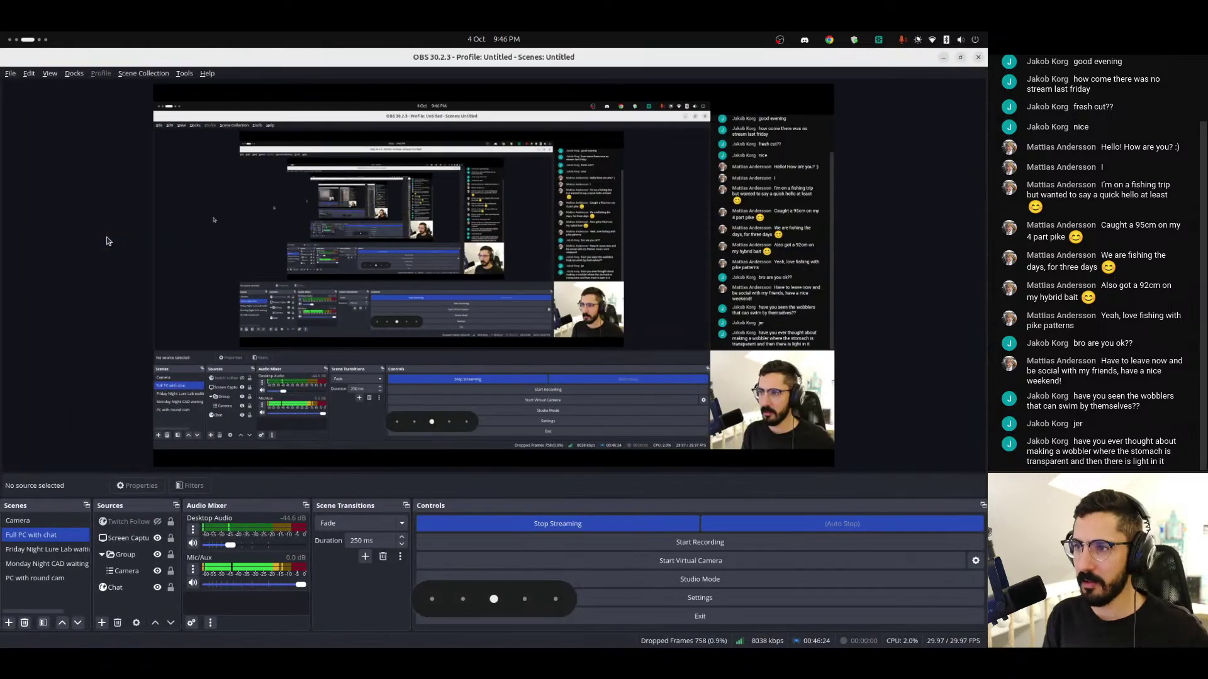
key(ctrl+t)
text(f)
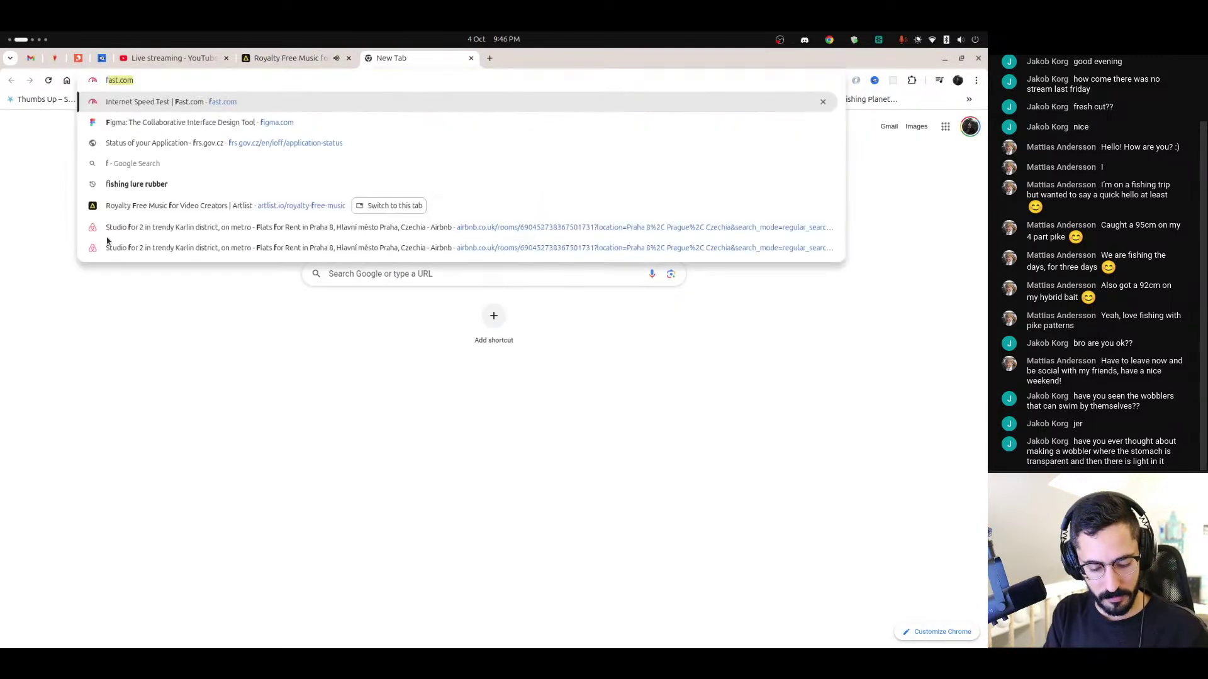
text(ishing light)
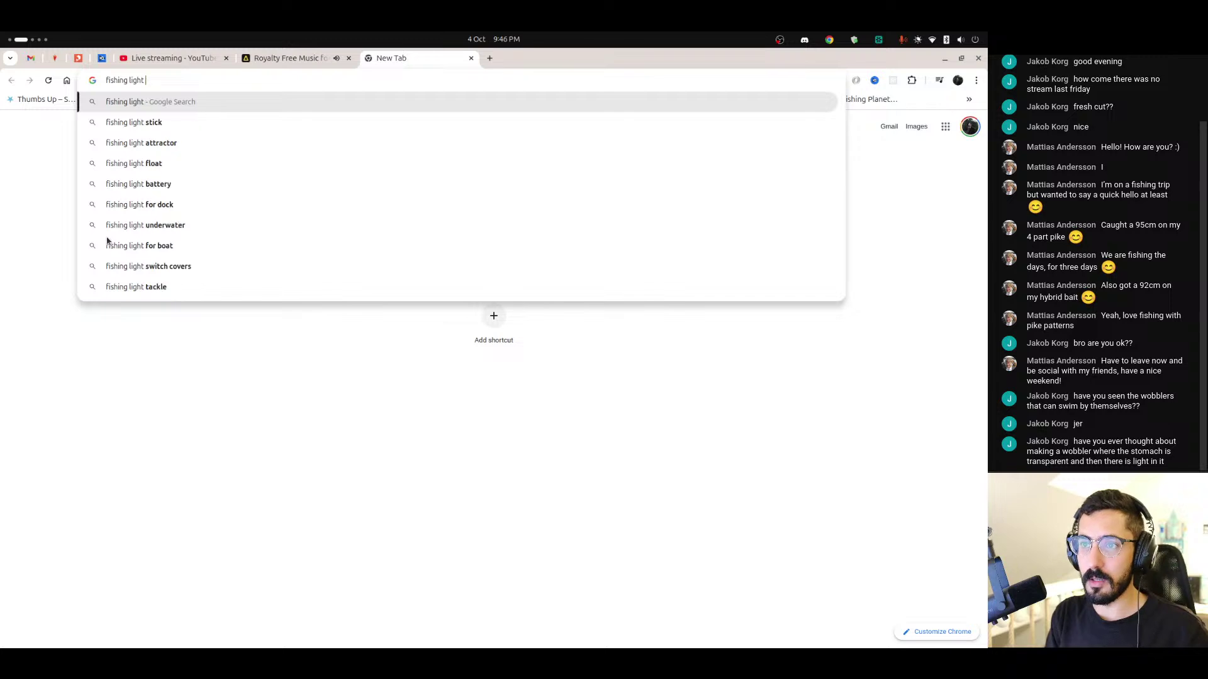
text( stick)
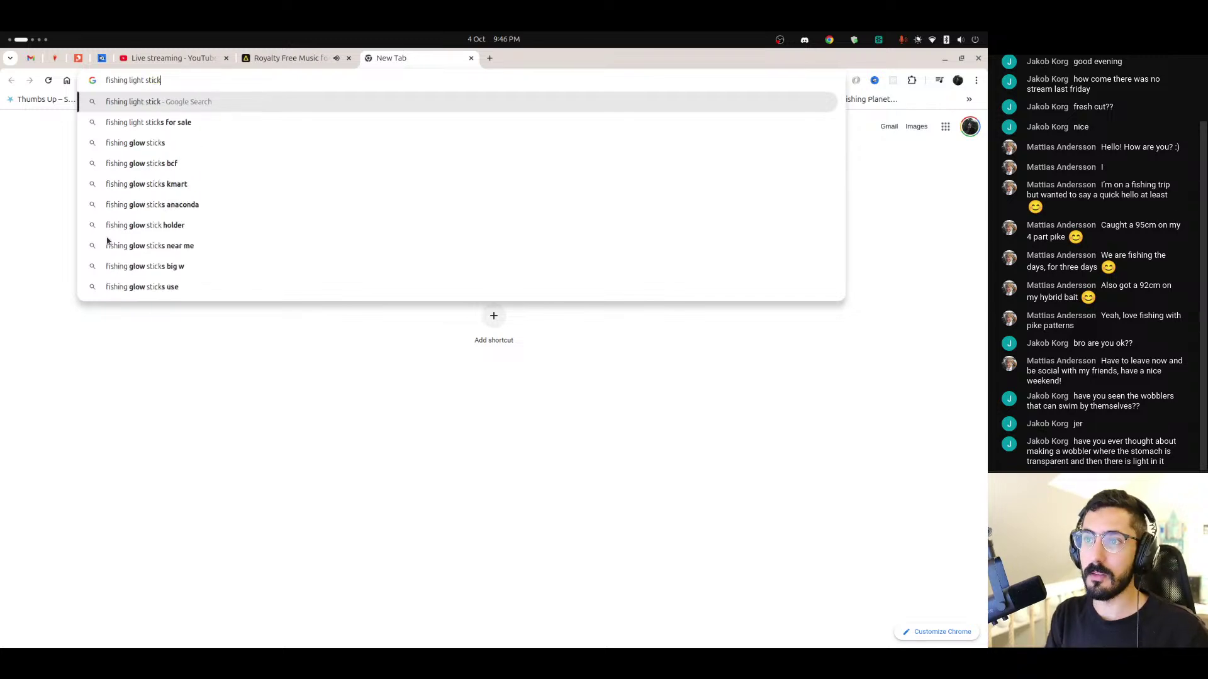
key(Return)
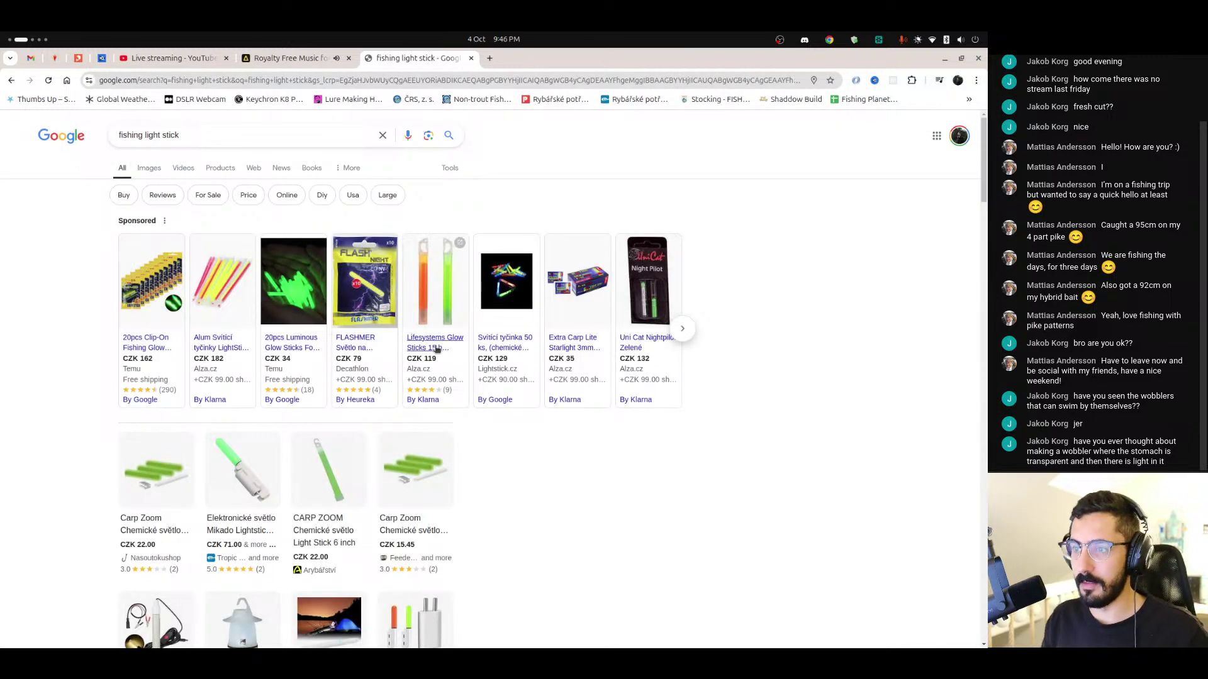
Step: Close the fishing light stick search tab, switch back to Blender, and stop the animation playback
mouse_move(289, 314)
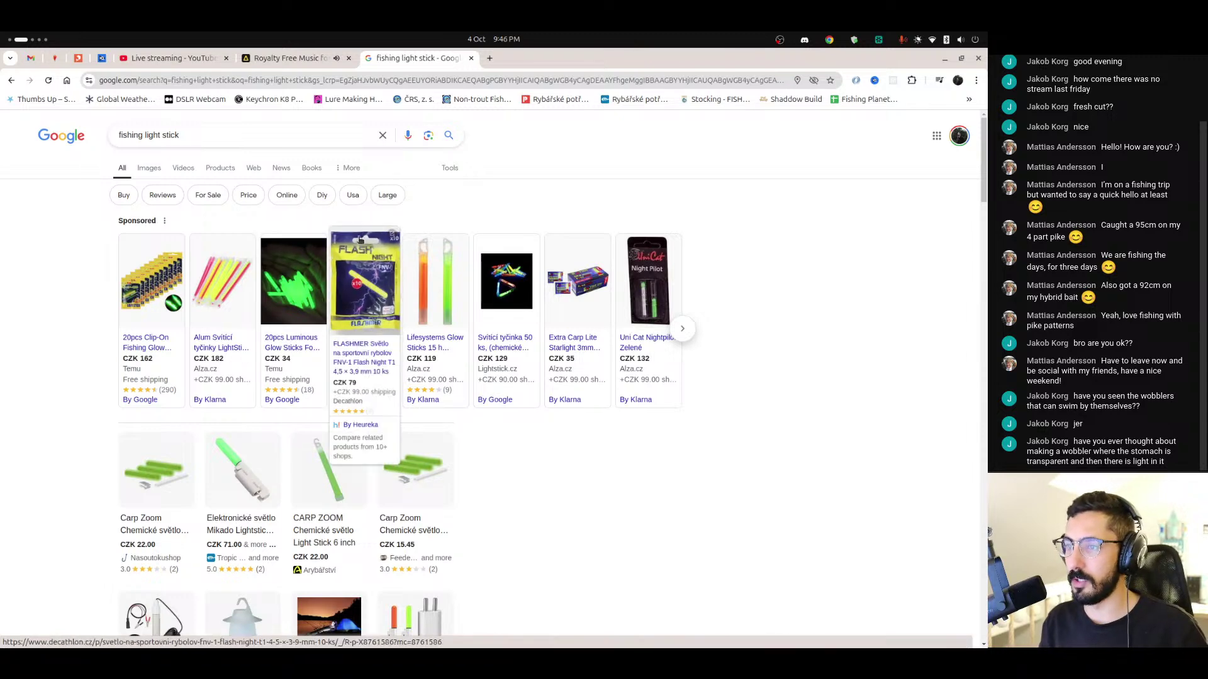
key(ctrl+w)
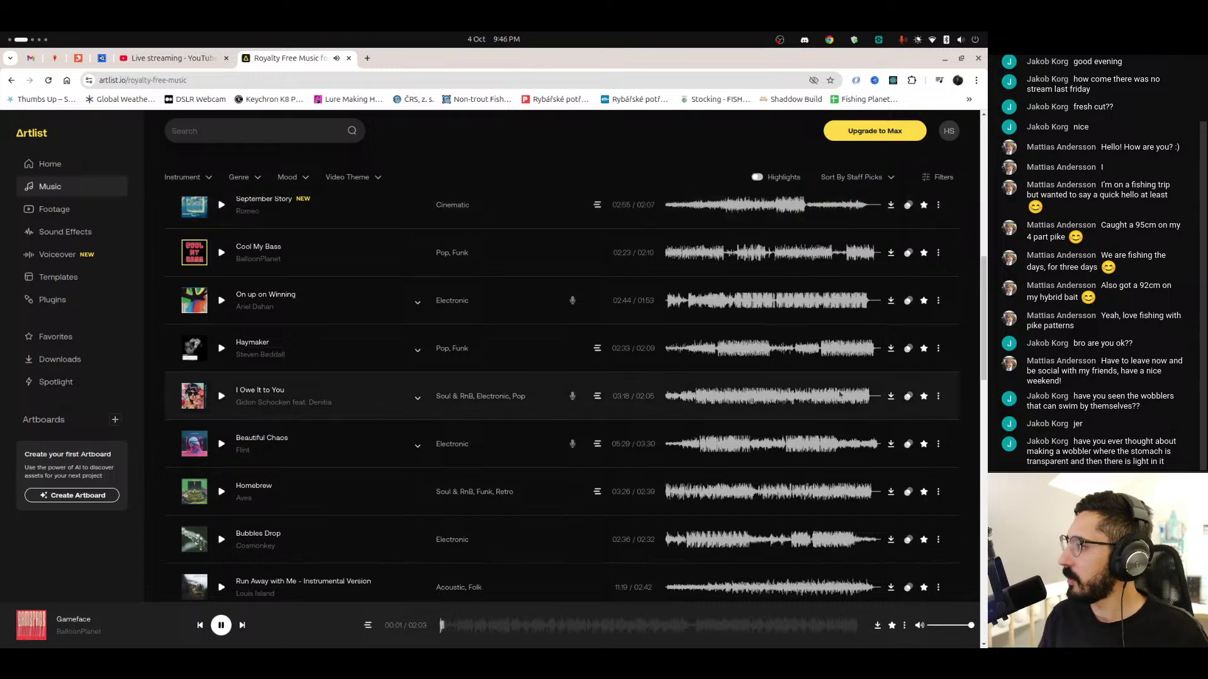
drag(985, 289, 963, 381)
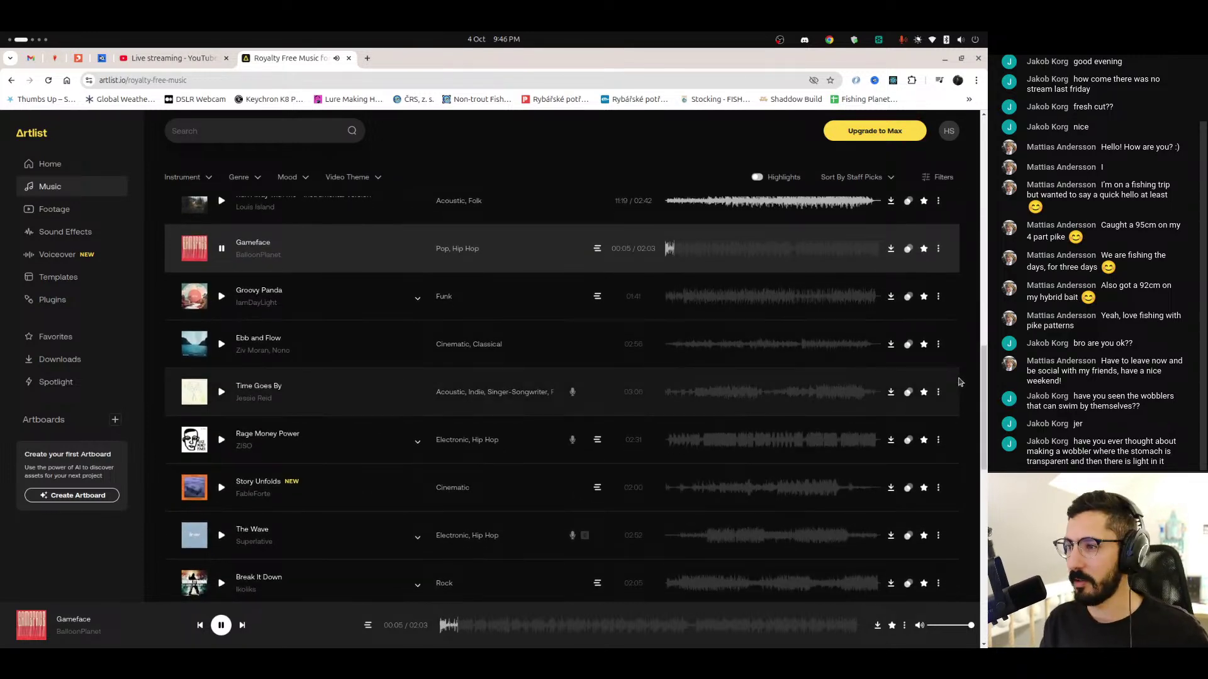
key(super+Page_Down)
key(super+Page_Down)
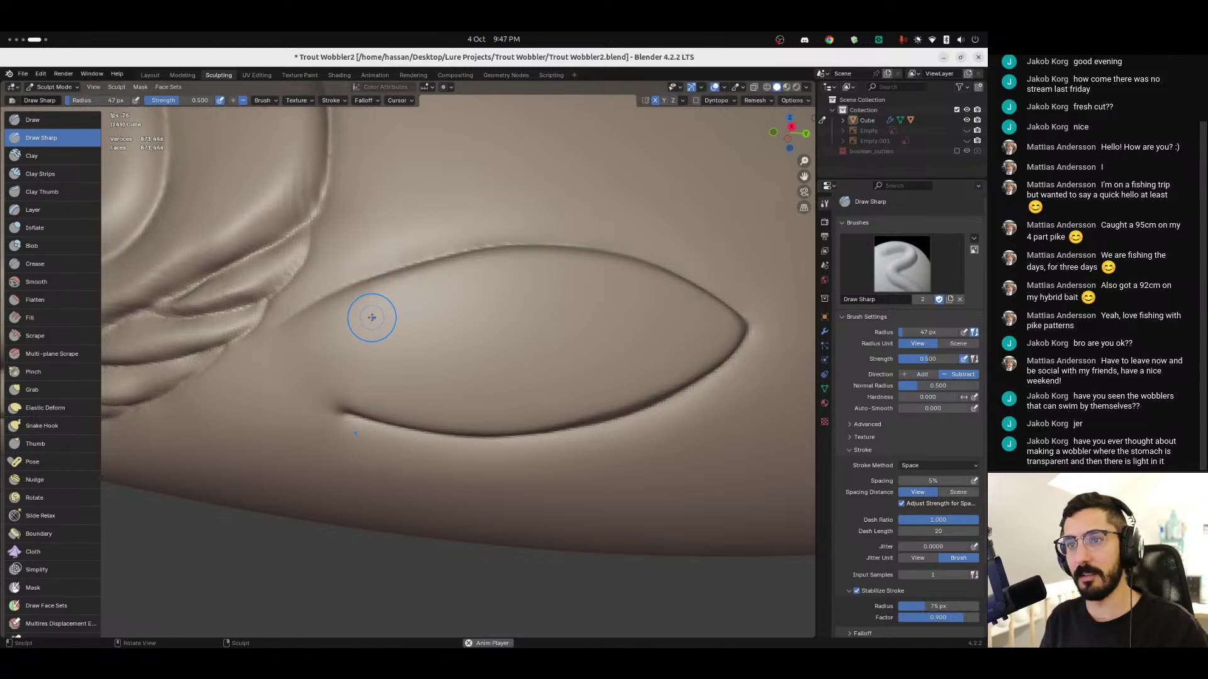
key(space)
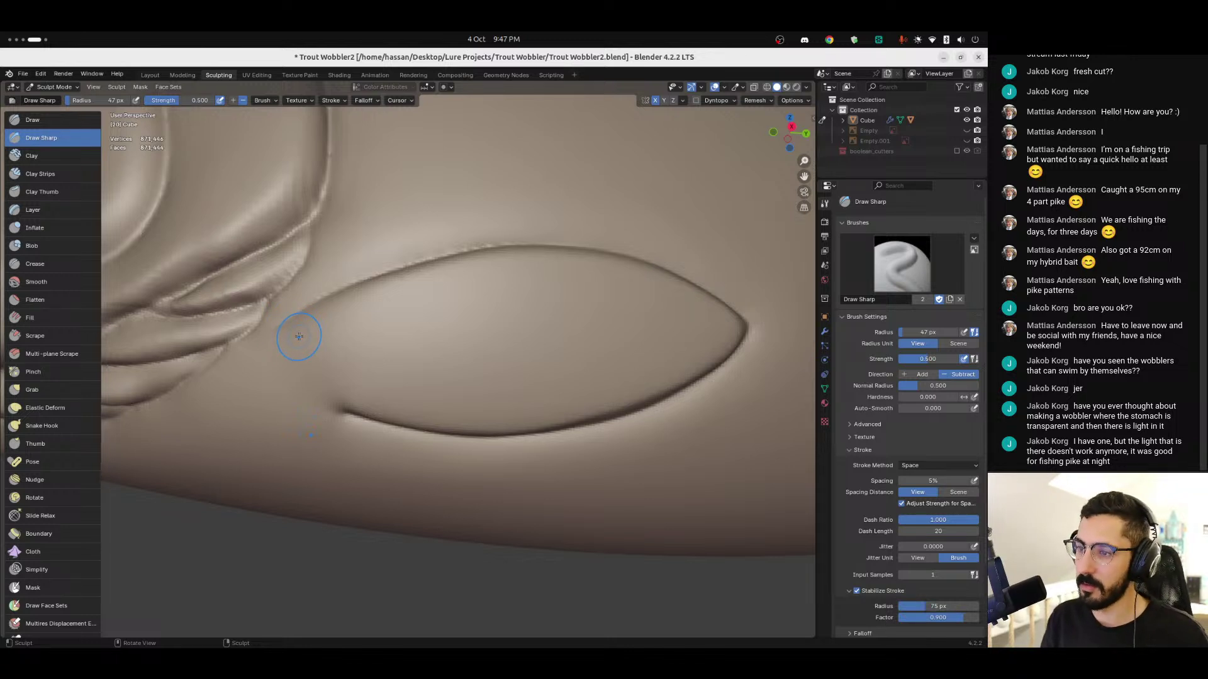
drag(301, 334, 302, 325)
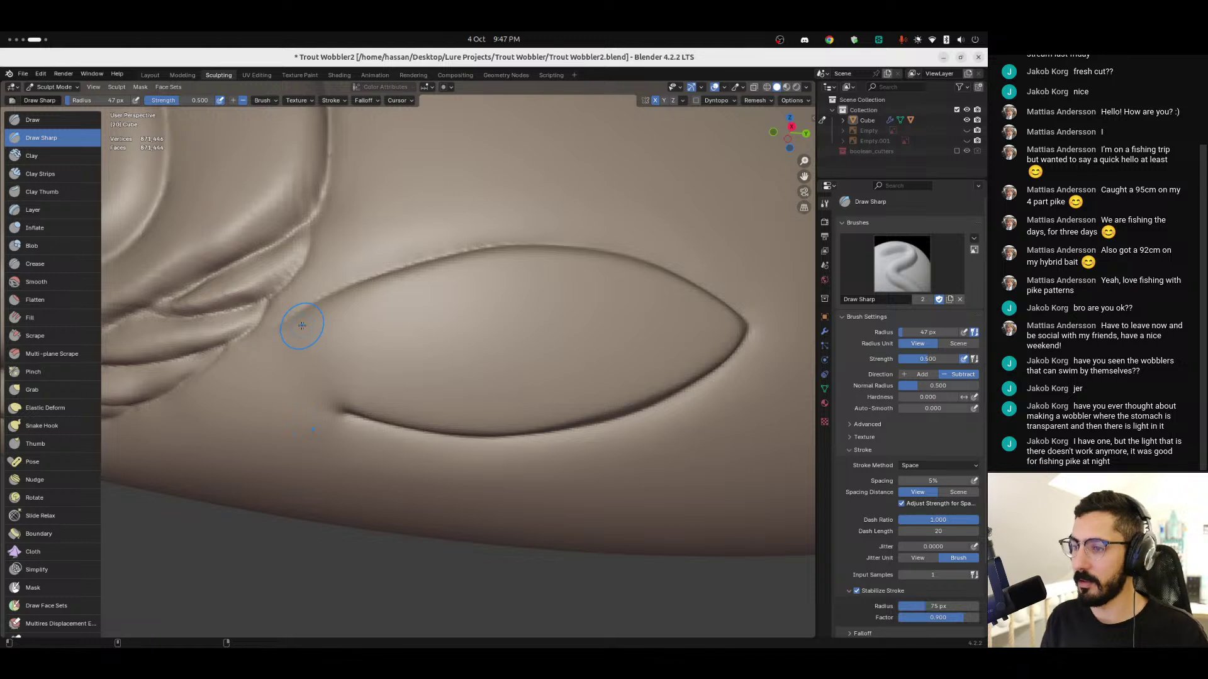
key(super+Page_Up)
key(super+Page_Up)
key(super+Page_Down)
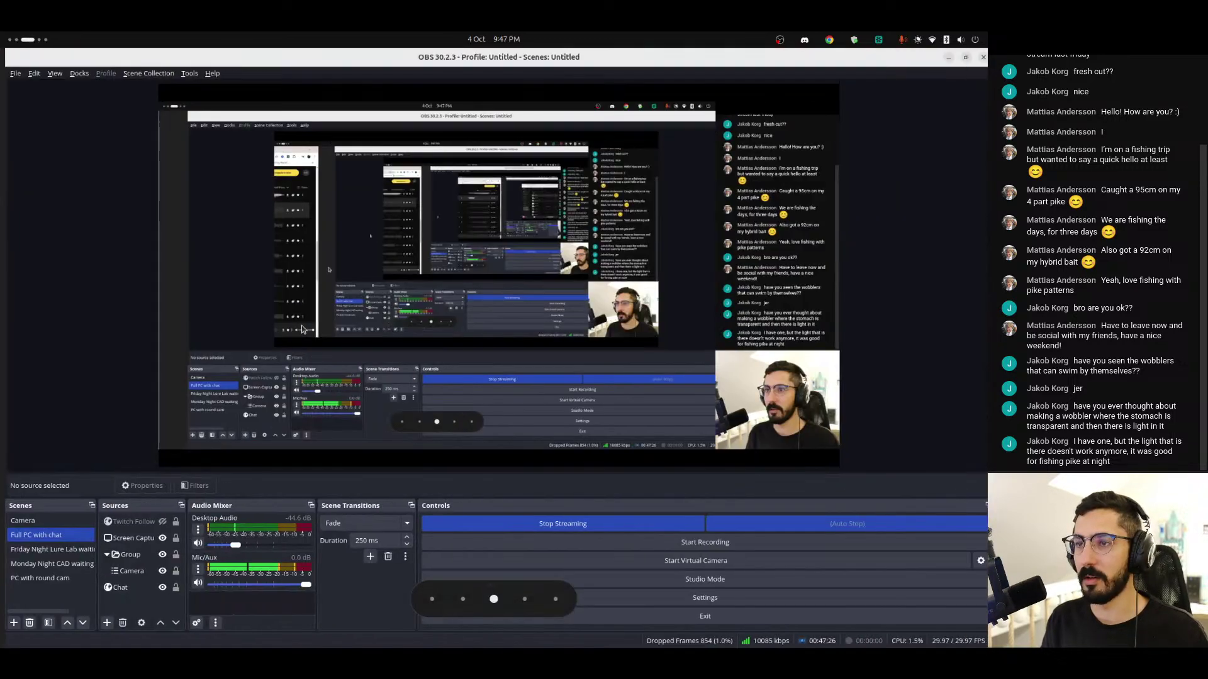
key(super+Page_Down)
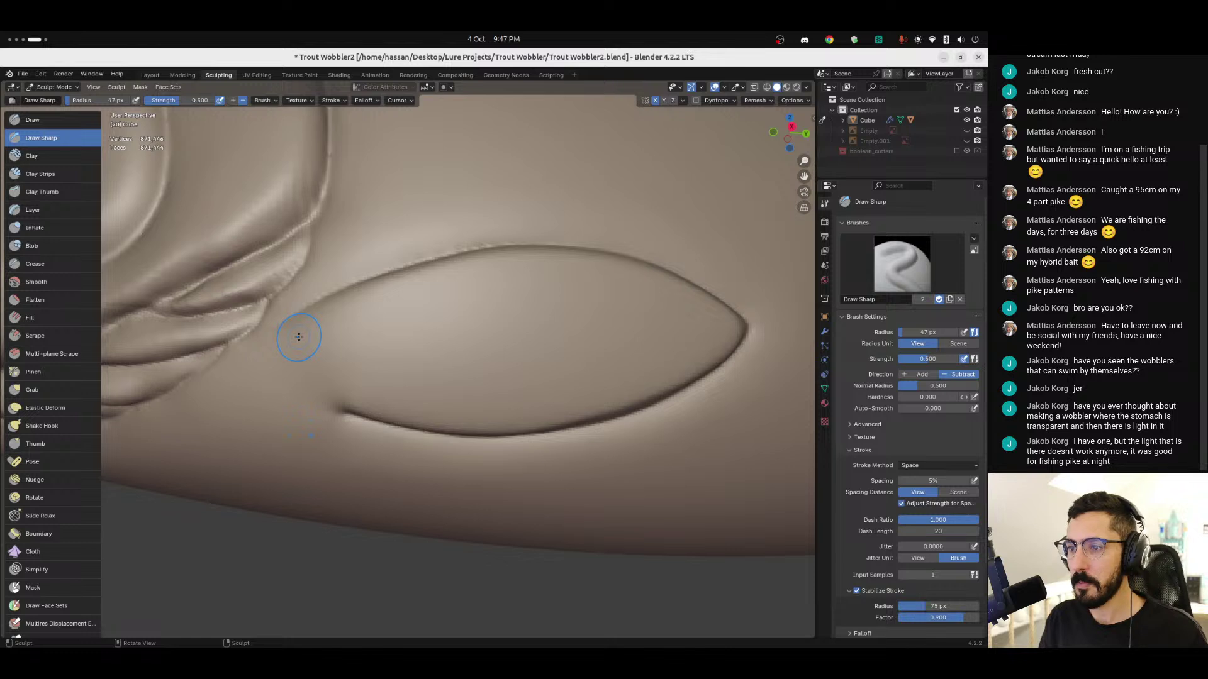
mouse_move(295, 336)
mouse_down()
mouse_move(425, 274)
mouse_move(558, 260)
mouse_move(699, 307)
mouse_move(764, 353)
mouse_up()
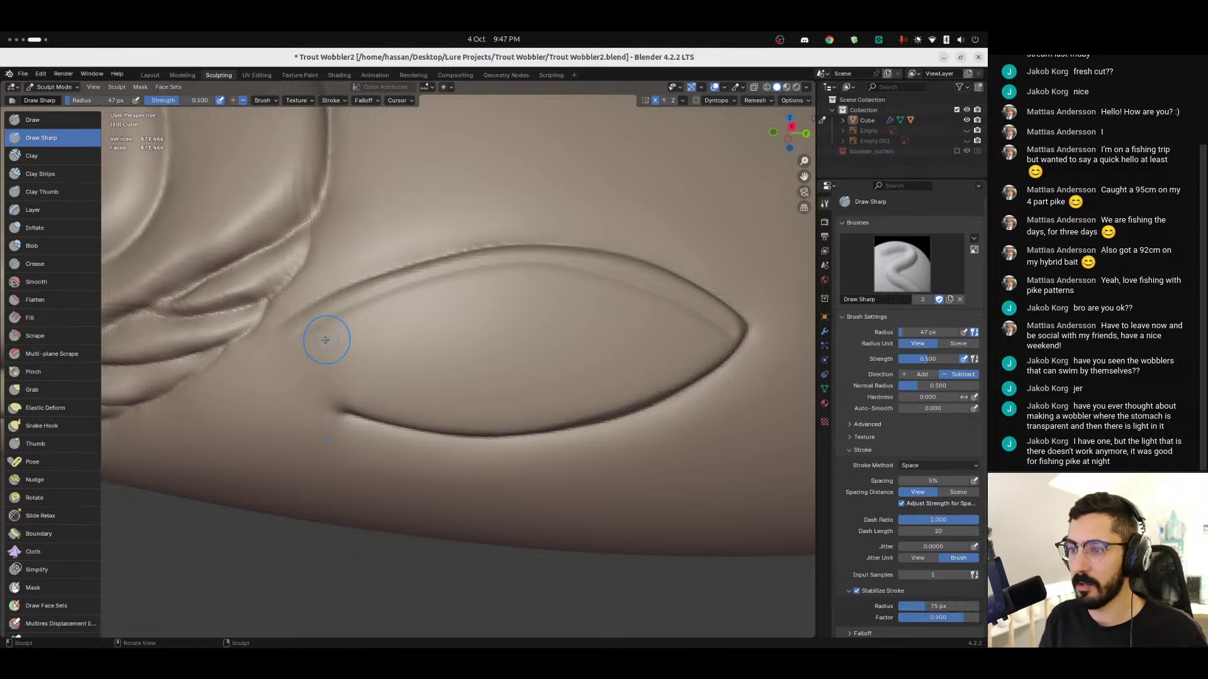
mouse_move(300, 350)
mouse_down()
mouse_move(435, 304)
mouse_move(574, 298)
mouse_move(723, 354)
mouse_up()
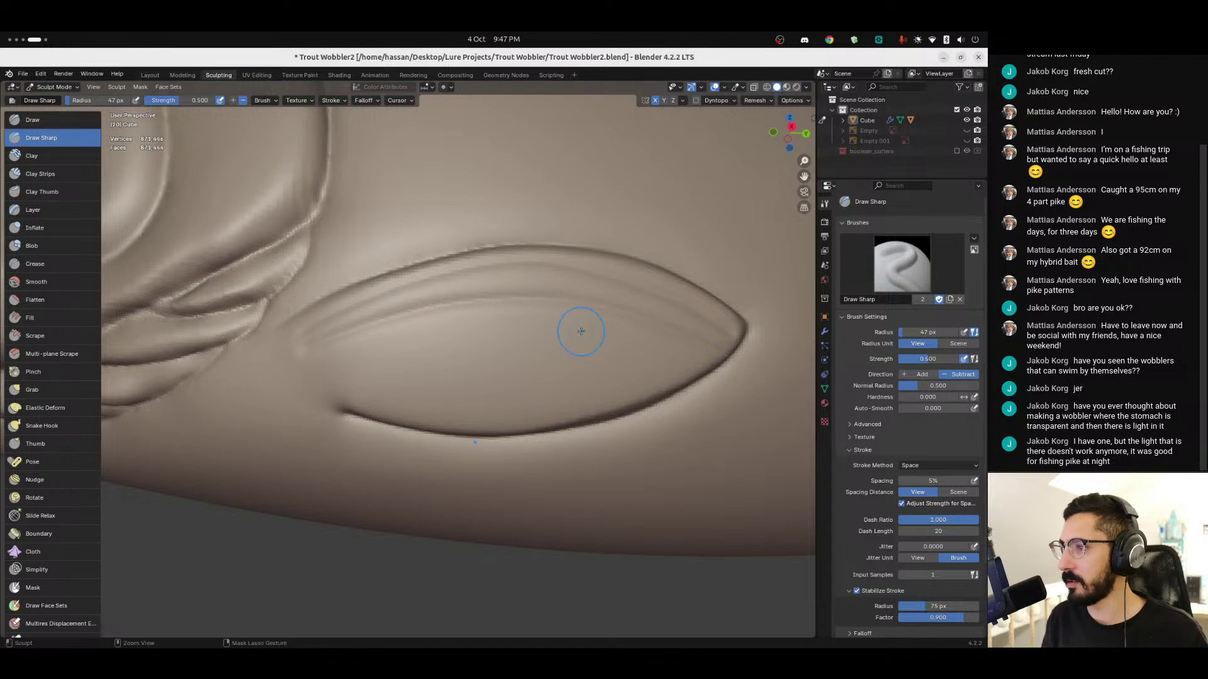
key(ctrl+z)
Step: Carve five long, nearly straight fin-ray grooves from the fin's base across its upper half with a 47 px Draw Sharp brush in Subtract mode
mouse_move(286, 335)
mouse_down()
mouse_move(488, 269)
mouse_move(611, 251)
mouse_up()
drag(304, 345, 660, 254)
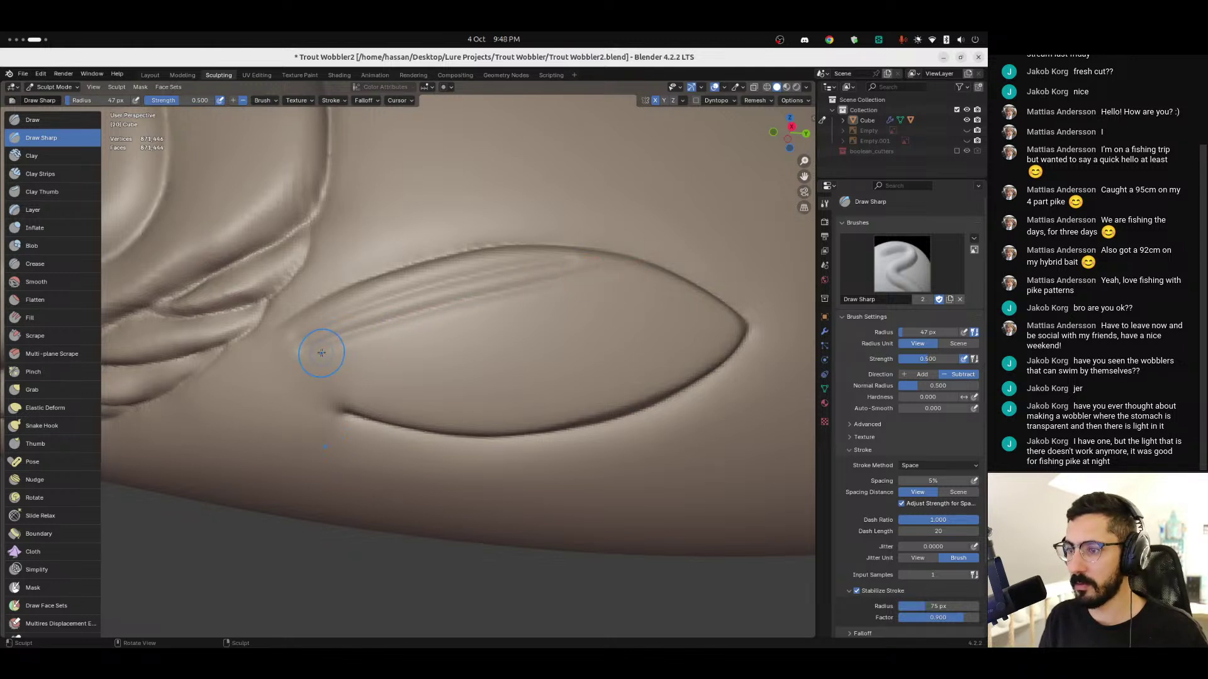
drag(303, 358, 698, 268)
mouse_move(311, 373)
mouse_down()
mouse_move(626, 304)
mouse_move(714, 270)
mouse_up()
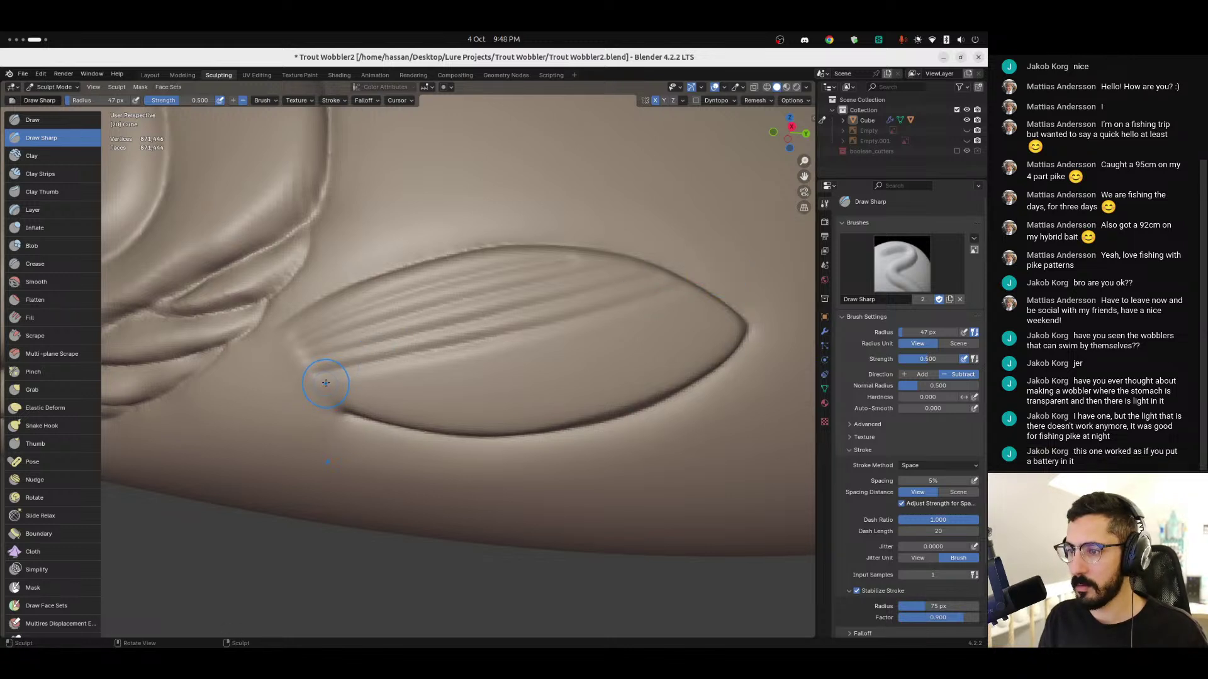
drag(324, 383, 765, 329)
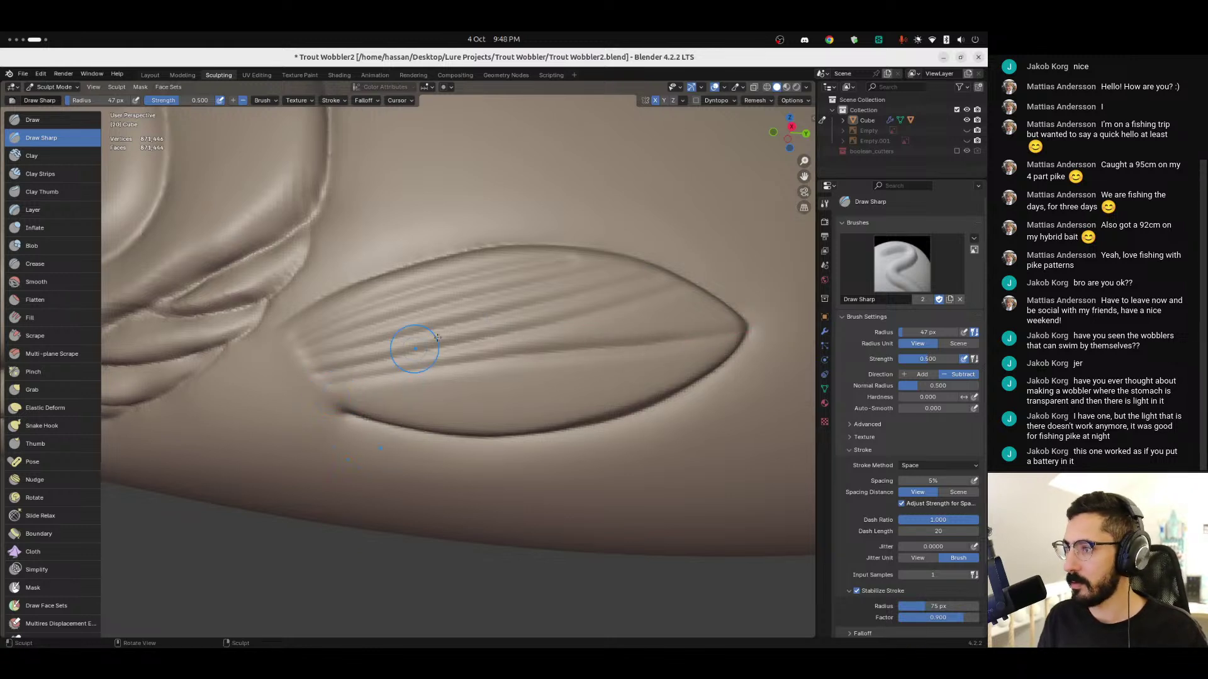
Step: Carve short ray grooves between the long ones on the rear half of the fin, running towards its pointed tip
drag(515, 338, 643, 318)
drag(690, 305, 705, 301)
drag(601, 338, 721, 312)
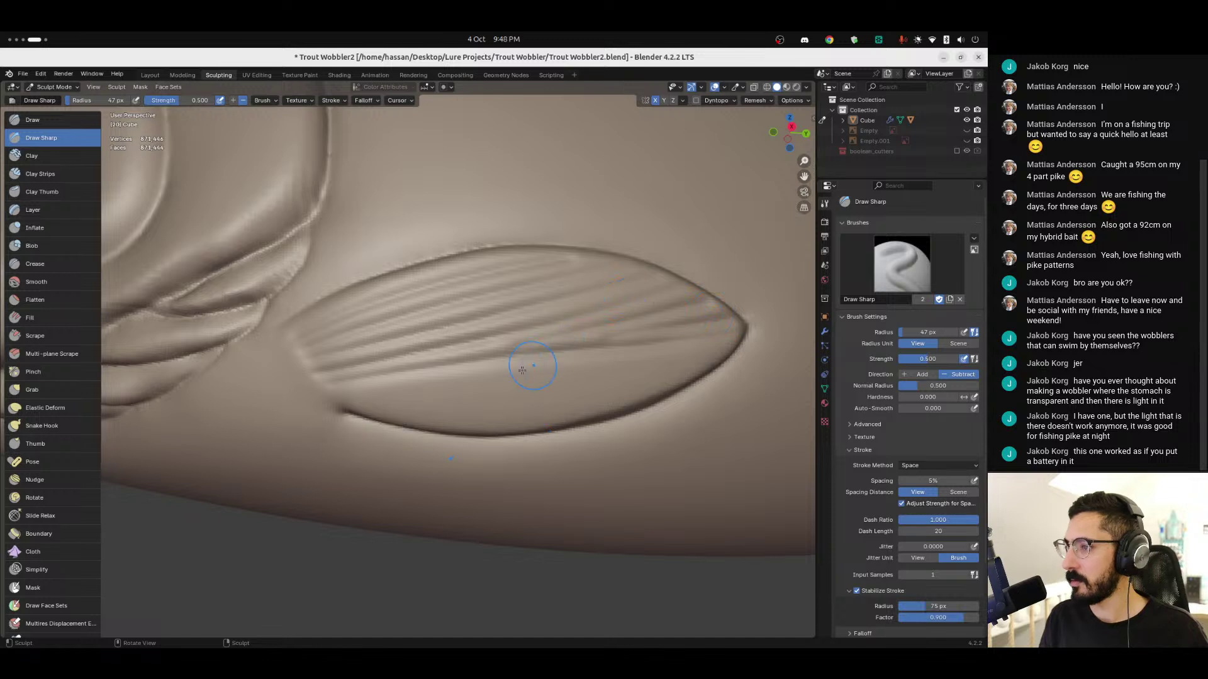
Step: Carve a long ray groove from the lower part of the fin's base across to just below its pointed tip
mouse_move(334, 395)
mouse_down()
mouse_move(664, 369)
mouse_move(737, 350)
mouse_up()
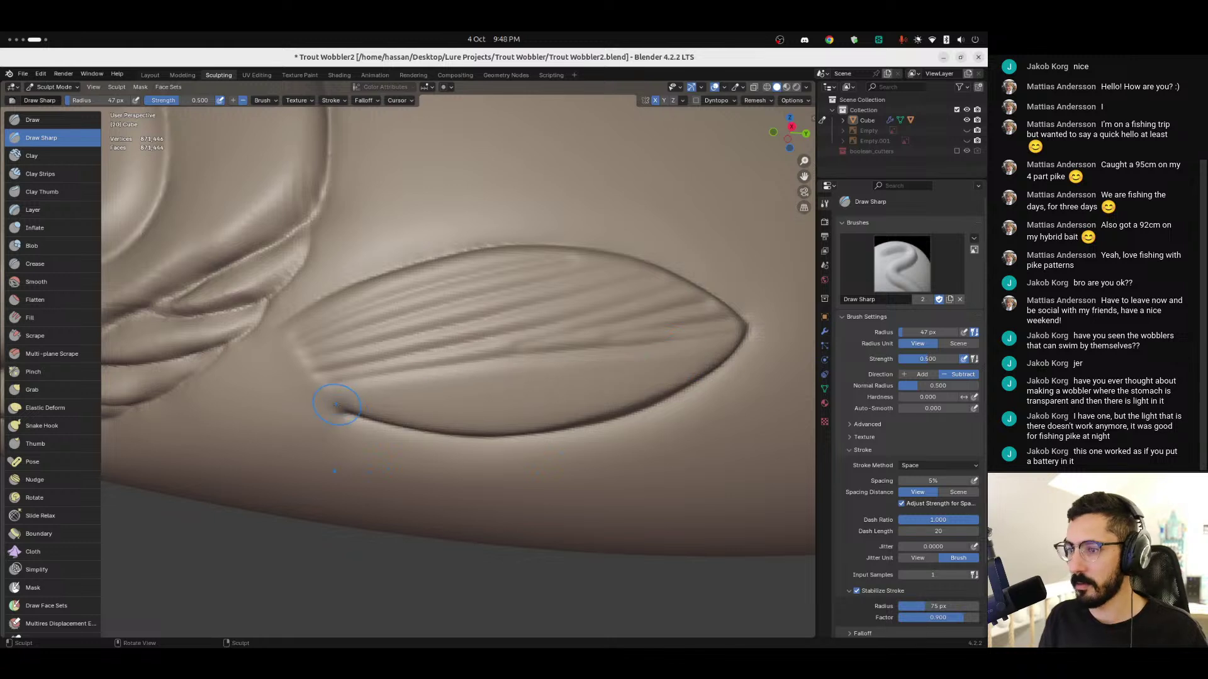
drag(329, 393, 350, 391)
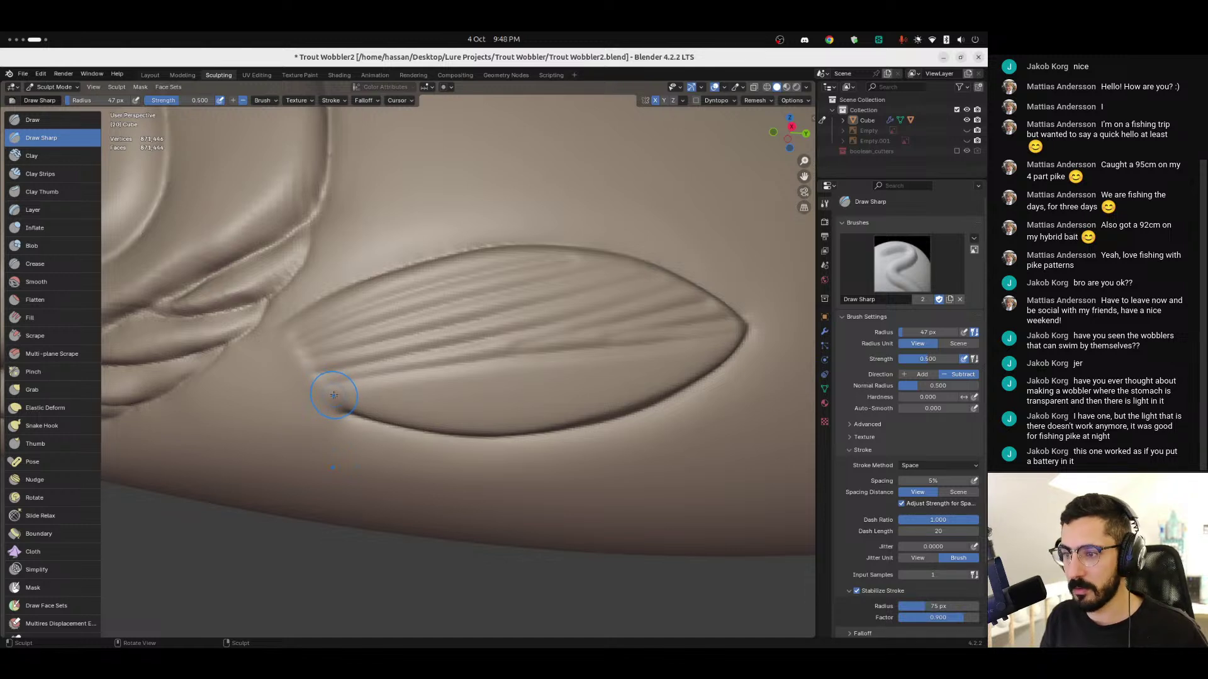
drag(334, 390, 333, 394)
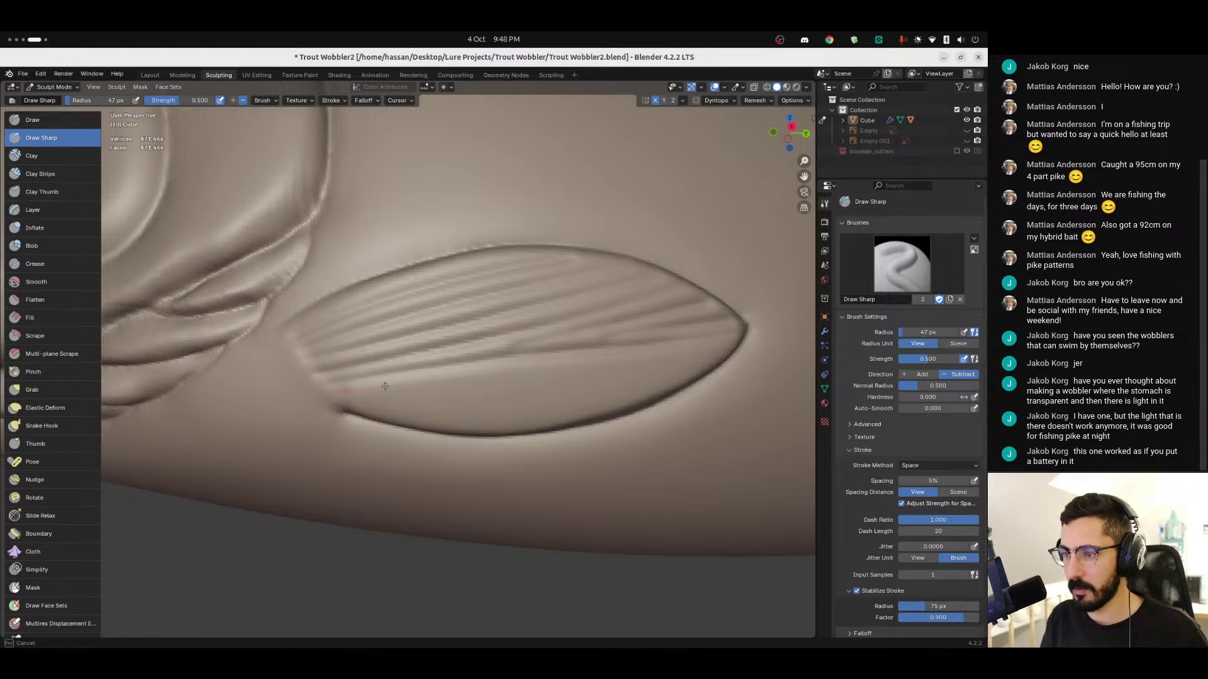
drag(418, 382, 590, 371)
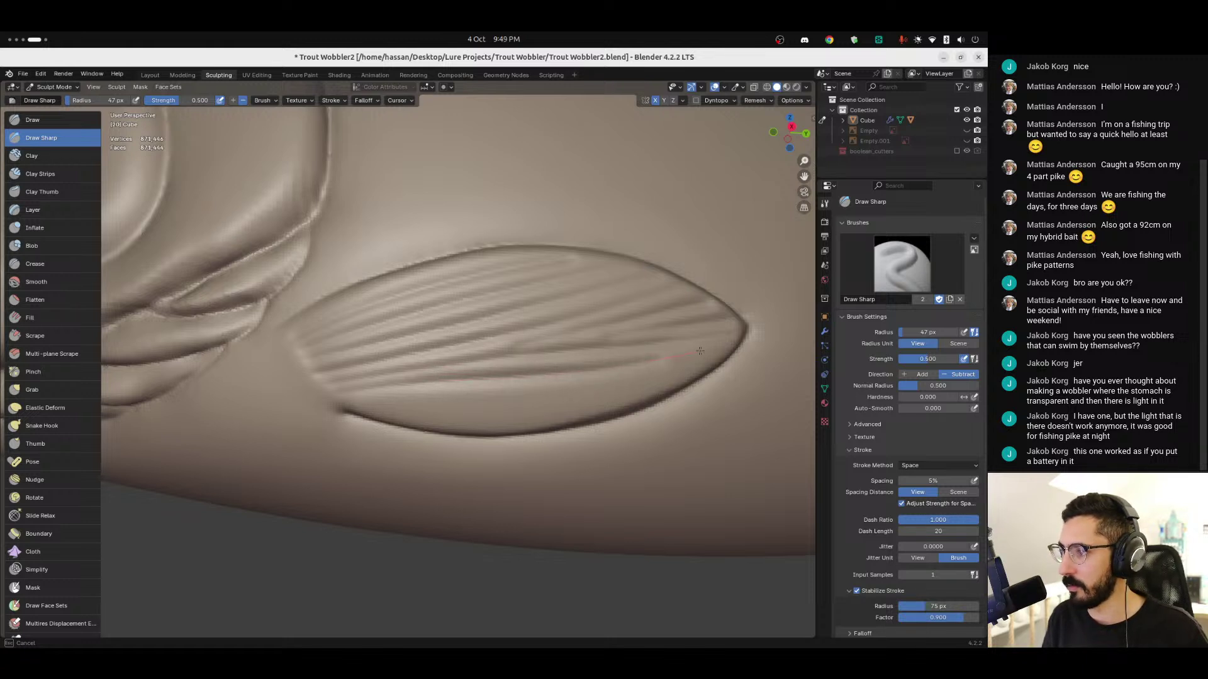
drag(753, 336, 754, 337)
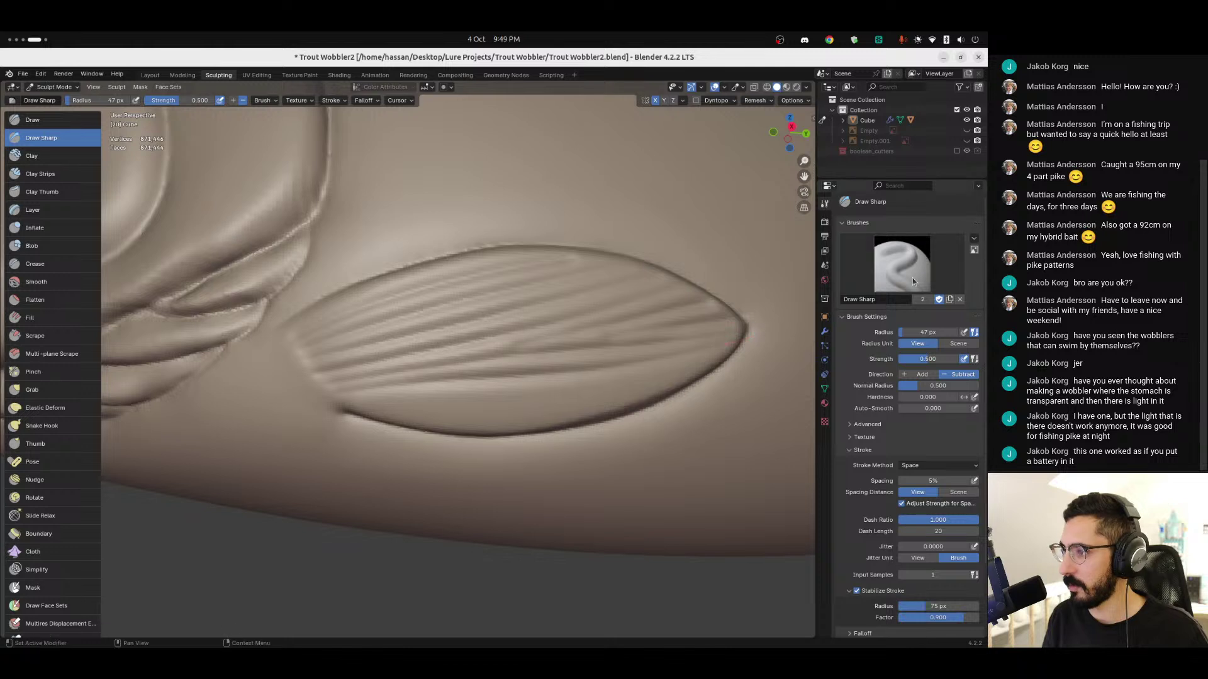
Step: Carve the lowest ray grooves of the fin, running from the base's lower corner just above the lower edge
drag(349, 401, 702, 380)
drag(368, 412, 368, 413)
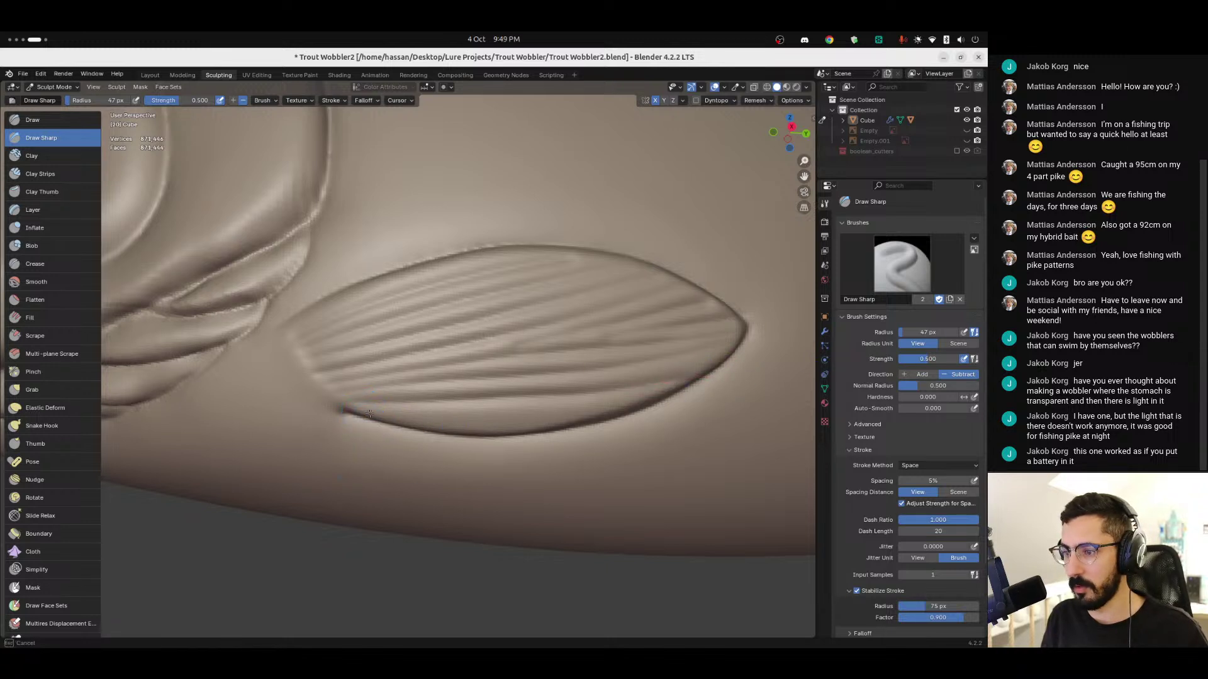
drag(449, 419, 600, 416)
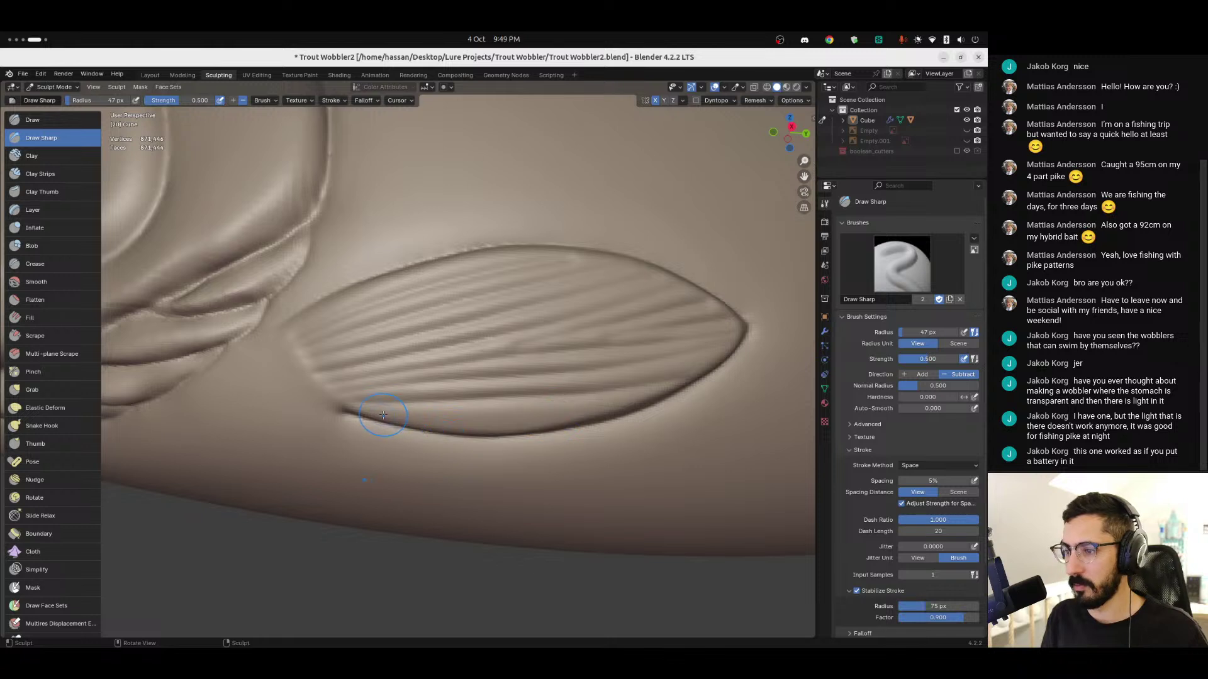
drag(367, 412, 622, 414)
Step: Deepen the uppermost ray groove from the fin's base to its upper edge using the 47 px Draw Sharp brush
mouse_move(623, 414)
middle_down()
mouse_move(484, 384)
mouse_move(447, 315)
middle_up()
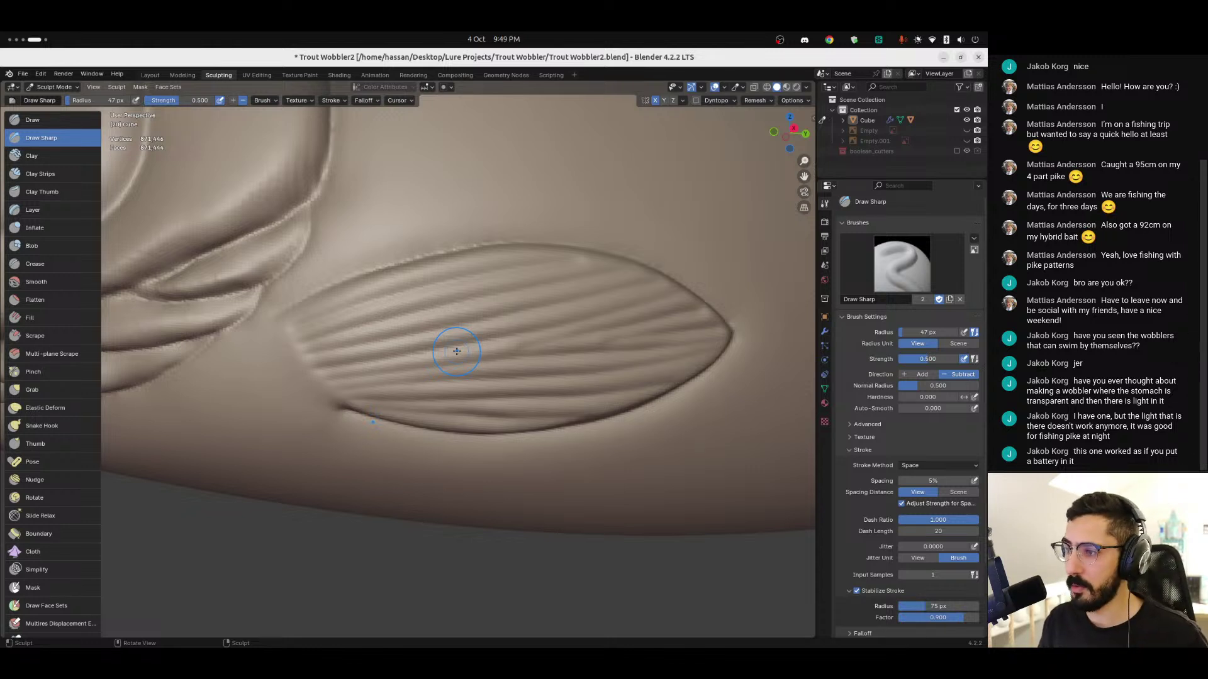
scroll(332, 326, down, 1)
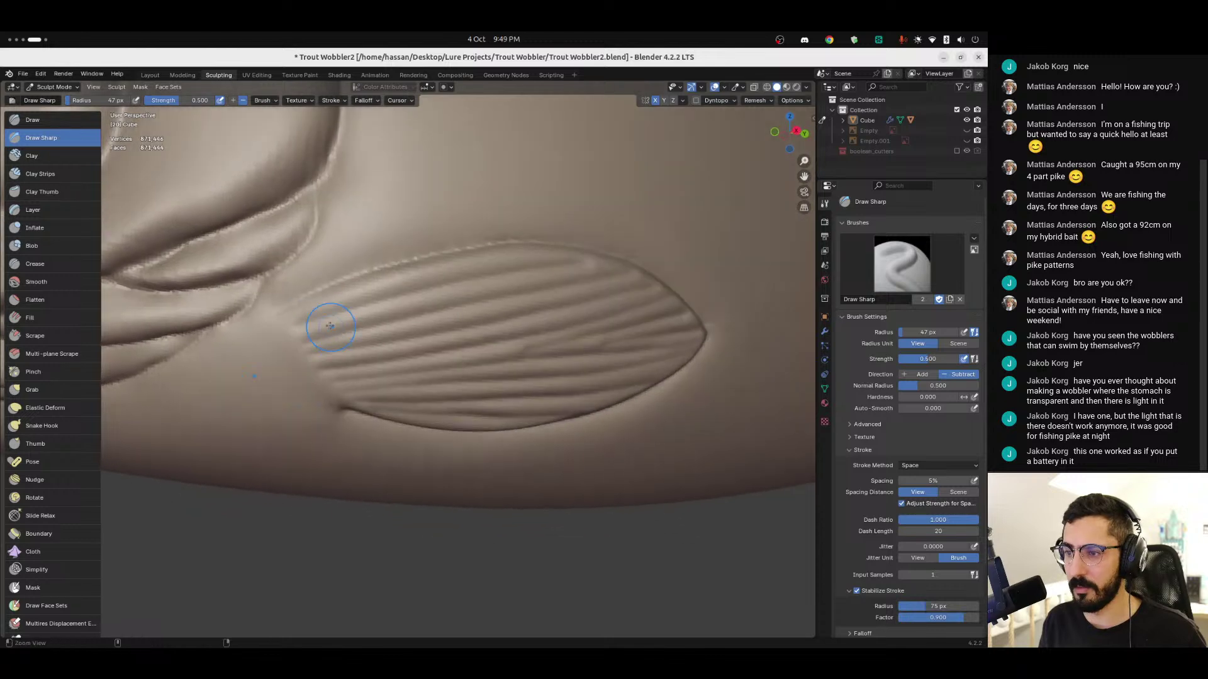
scroll(332, 327, up, 3)
mouse_move(270, 318)
middle_down()
mouse_move(295, 320)
mouse_move(265, 332)
middle_up()
drag(266, 331, 285, 328)
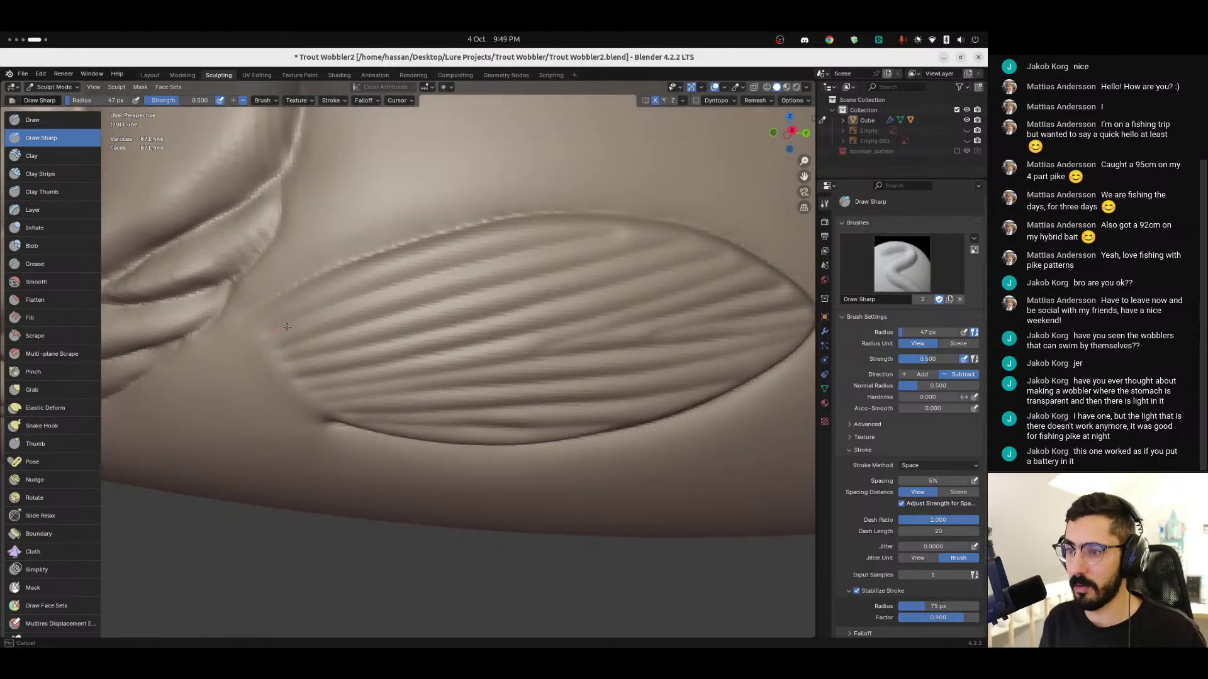
mouse_move(351, 302)
mouse_down()
mouse_move(526, 249)
mouse_move(667, 225)
mouse_up()
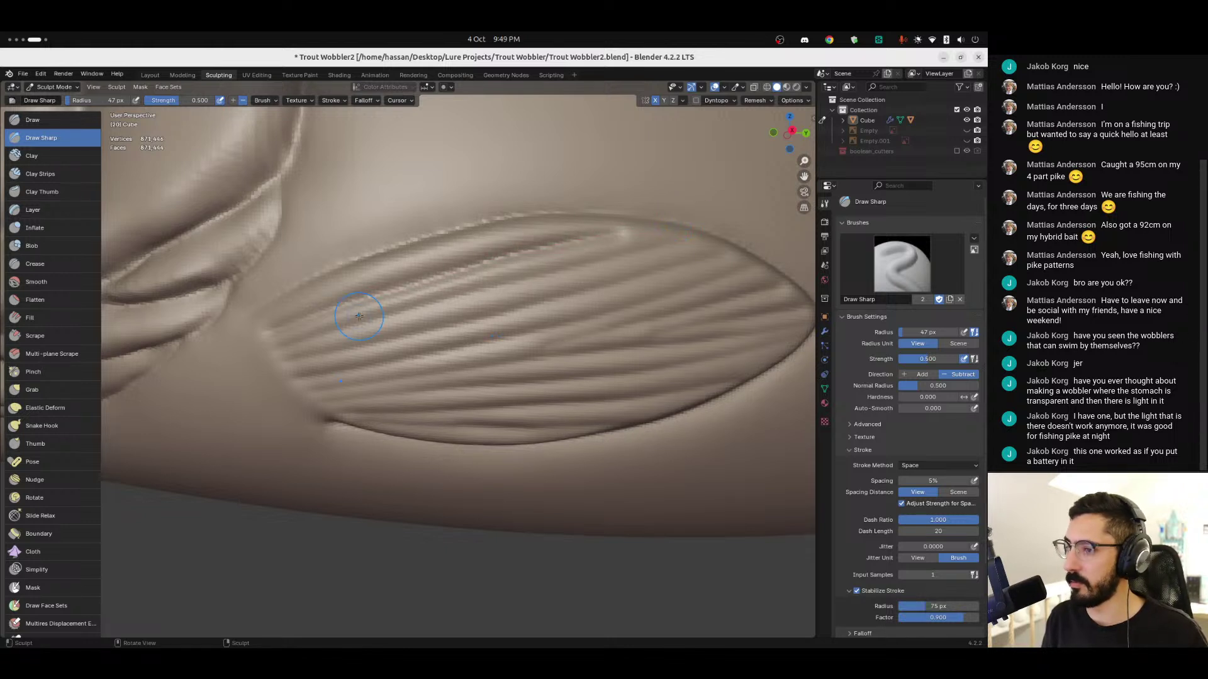
Step: Deepen the next two ray grooves below the uppermost one, from the fin's base to the rear upper edge
middle_drag(352, 314, 296, 330)
drag(269, 334, 276, 344)
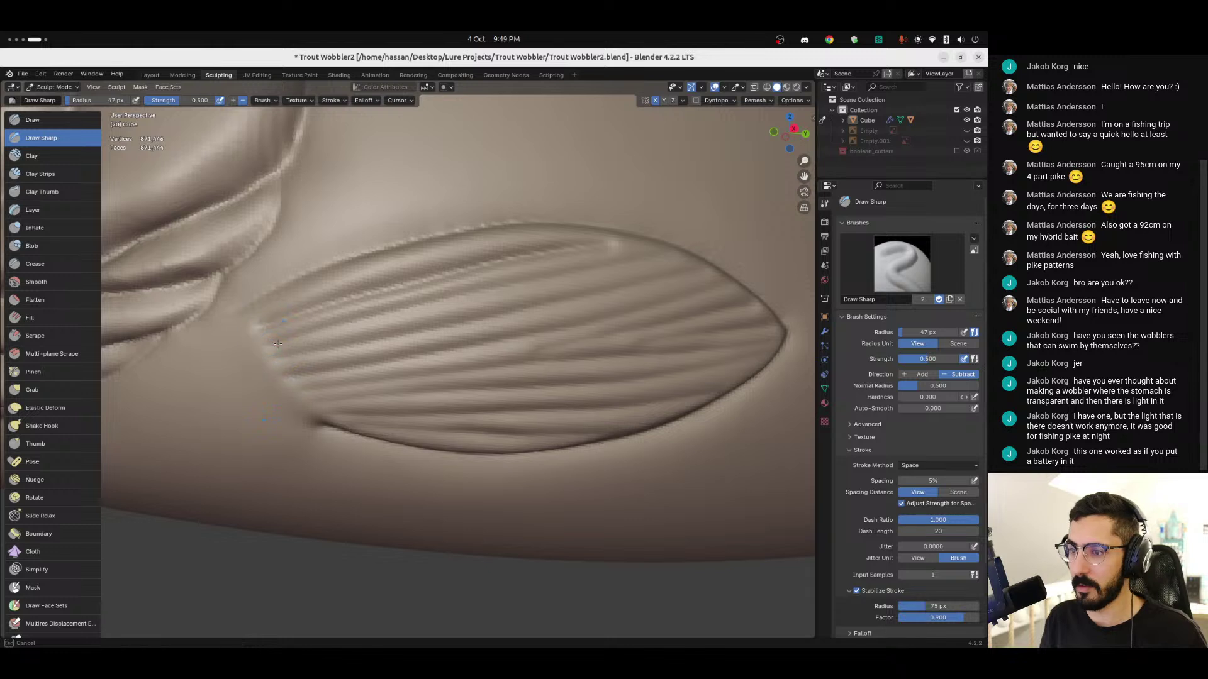
drag(356, 322, 719, 242)
drag(277, 357, 644, 285)
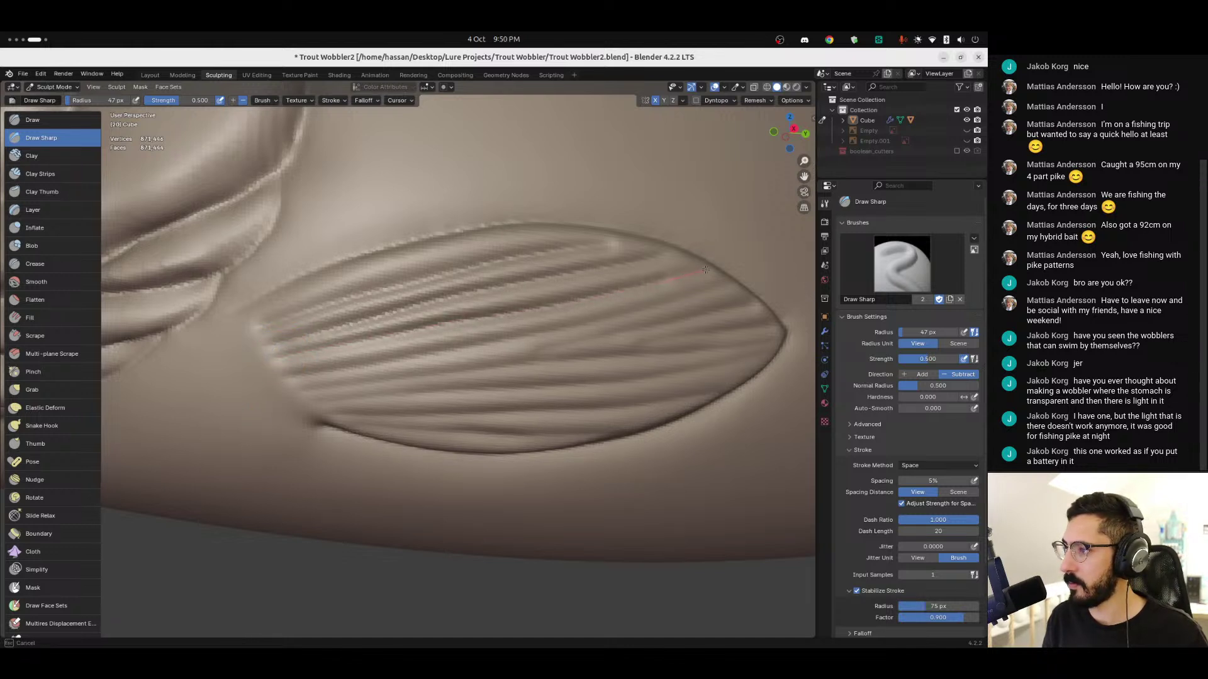
drag(720, 263, 722, 262)
Step: Deepen two ray grooves across the middle of the fin, one ending at the rear upper edge and one at the tip
scroll(324, 369, up, 2)
mouse_move(277, 359)
mouse_down()
mouse_move(291, 378)
mouse_move(590, 329)
mouse_move(665, 304)
mouse_up()
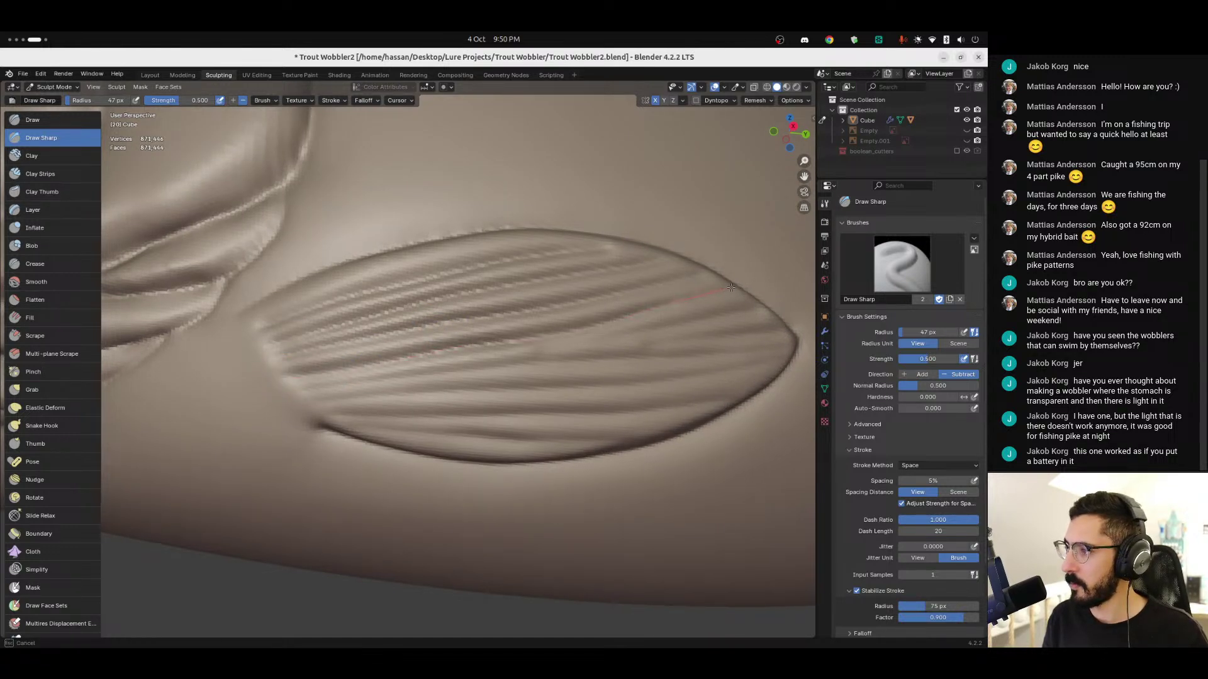
drag(755, 278, 755, 278)
middle_drag(359, 385, 353, 391)
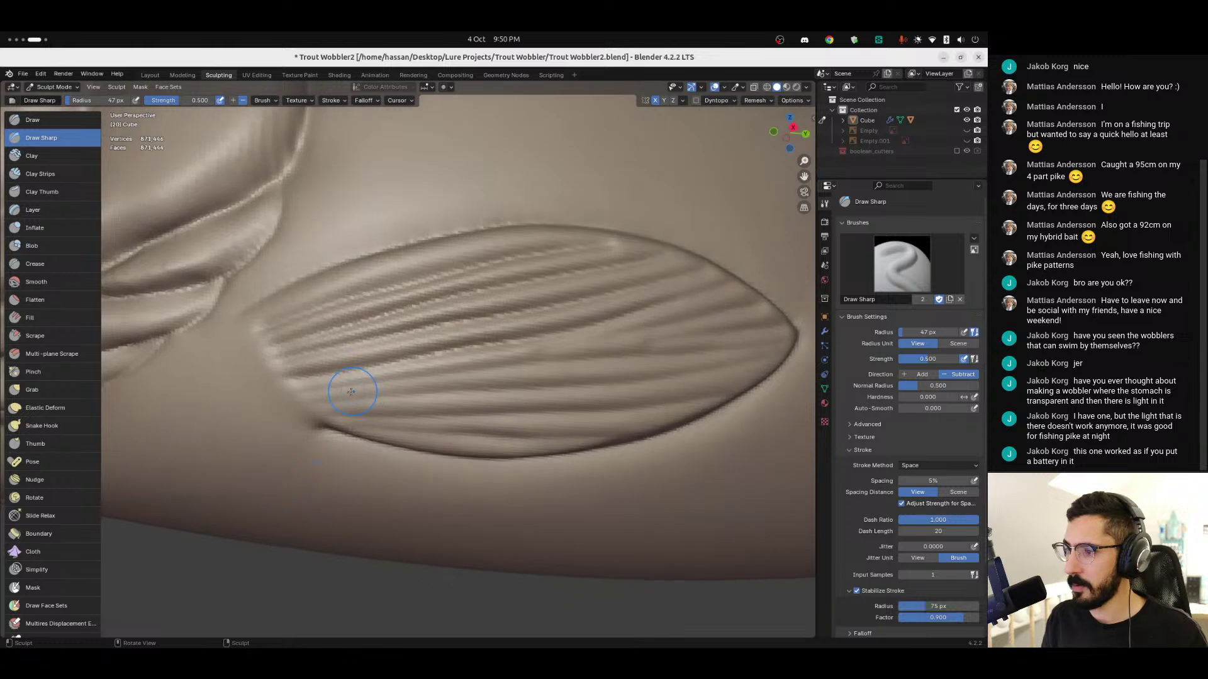
drag(306, 391, 673, 355)
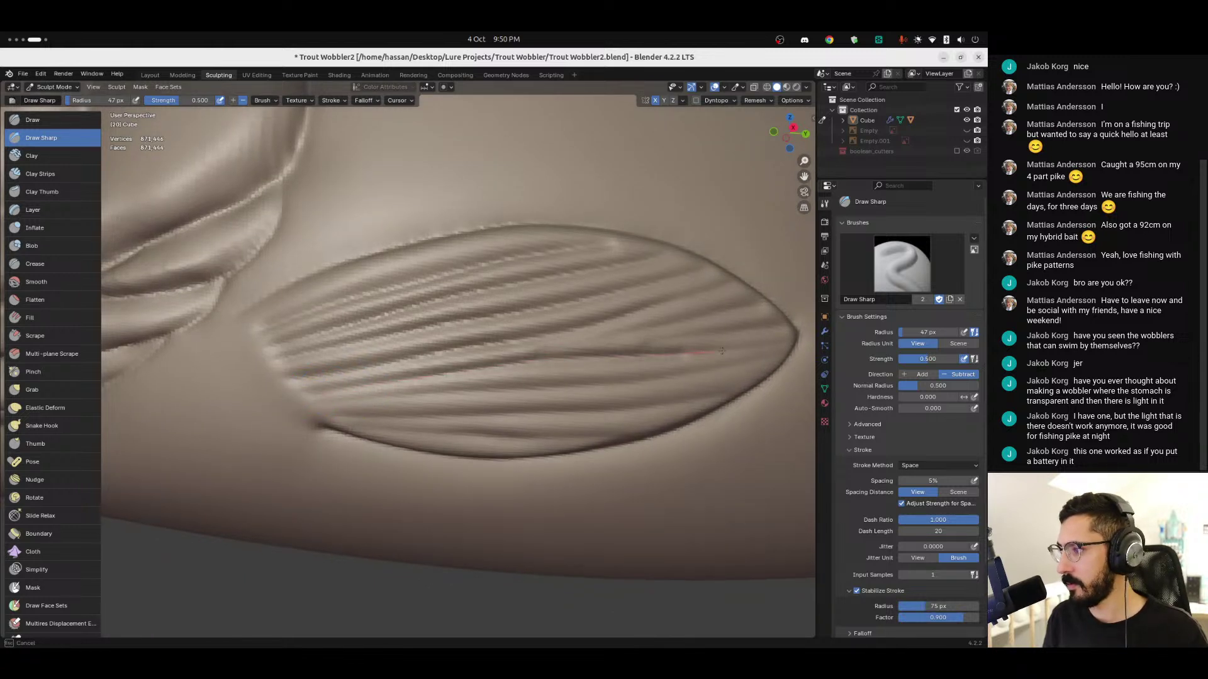
drag(817, 341, 817, 340)
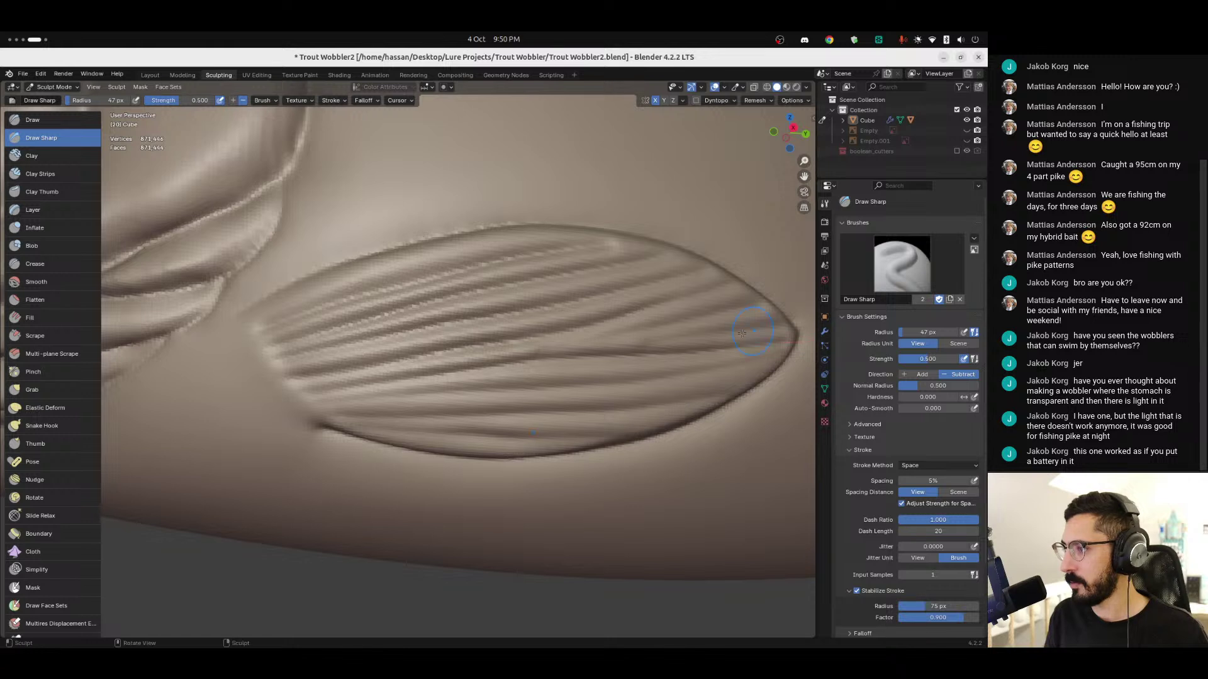
Step: Deepen the short grooves between the middle rays near the fin's pointed tip
drag(599, 335, 648, 329)
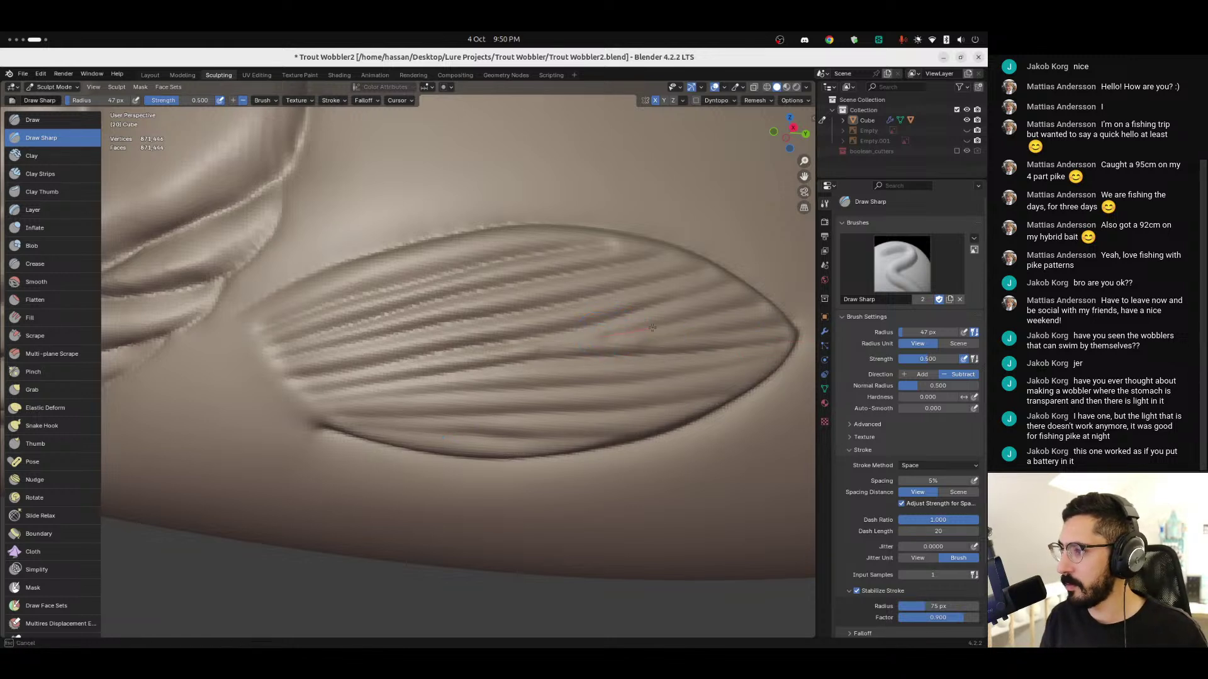
drag(766, 302, 780, 309)
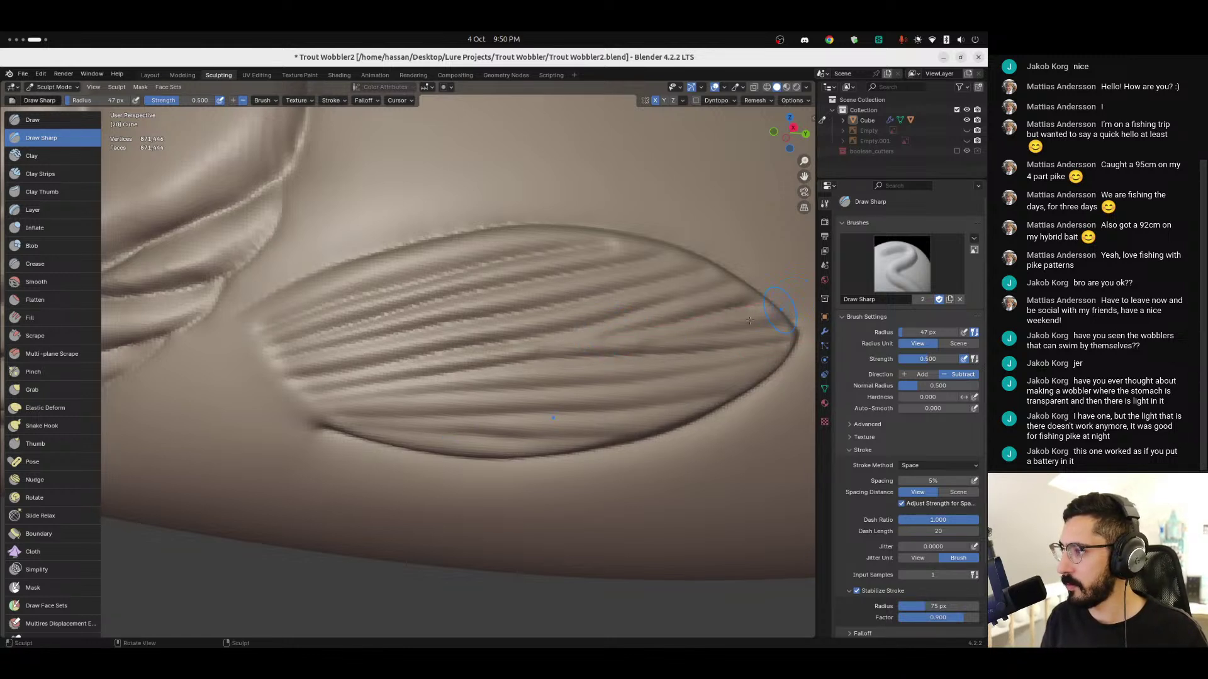
drag(663, 342, 709, 336)
drag(798, 324, 796, 325)
Step: Deepen the ray groove across the fin's lower middle from its base to just below the tip with the Draw Sharp brush
middle_drag(692, 339, 460, 393)
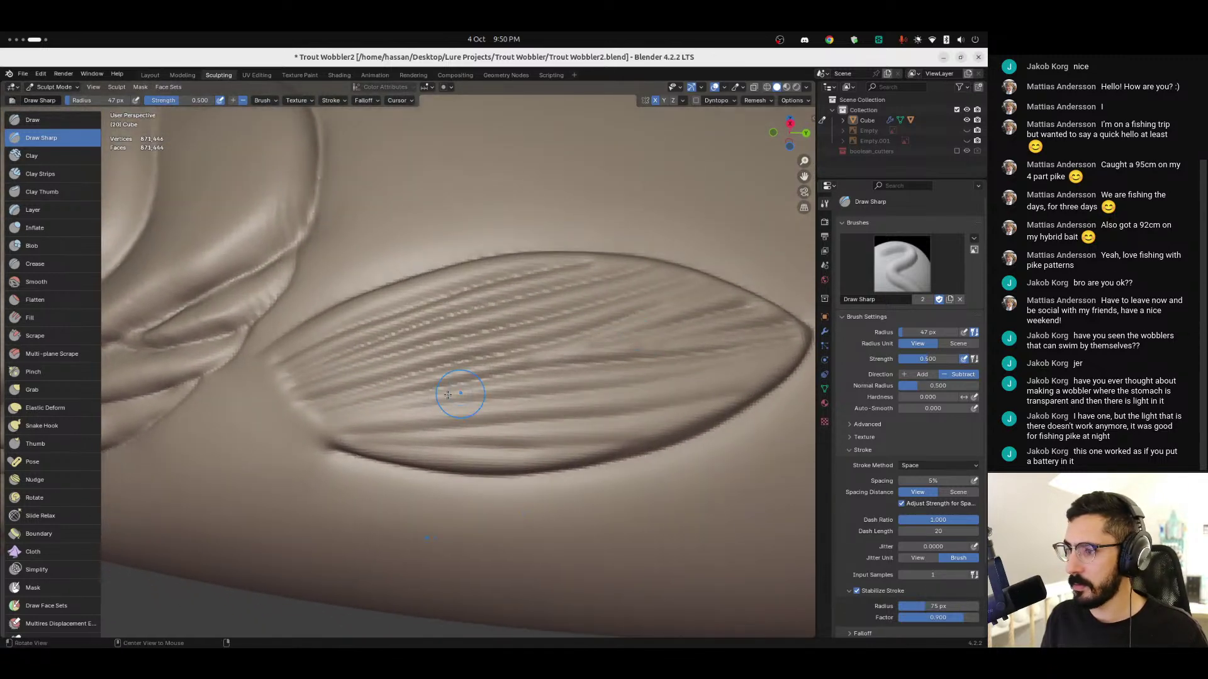
drag(374, 413, 403, 409)
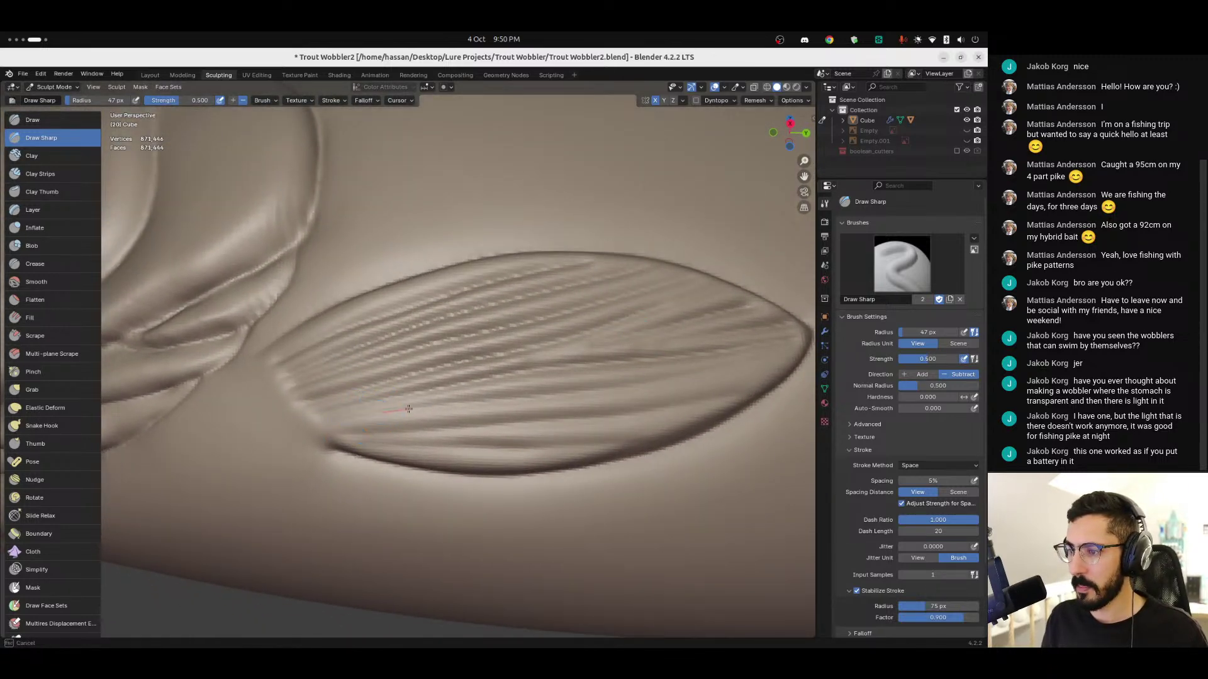
drag(522, 394, 695, 373)
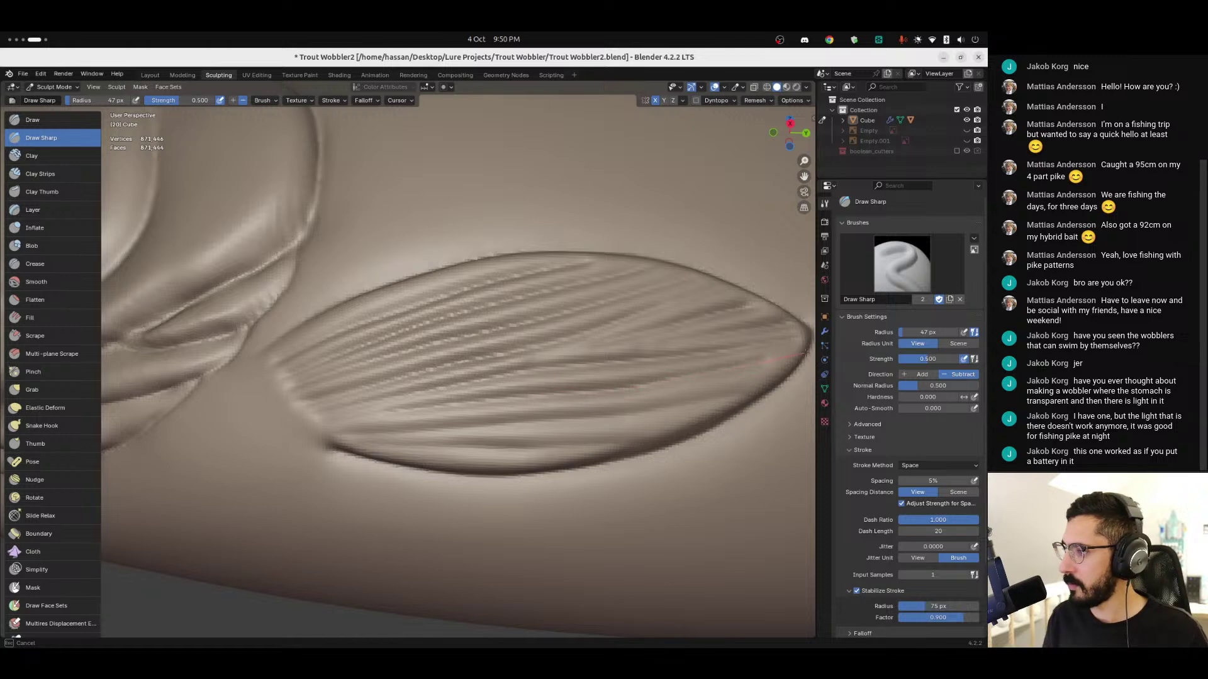
drag(809, 354, 809, 354)
Step: Deepen the two lower ray grooves toward the fin's lower rear edge and carve a crease along the fin's base
middle_drag(526, 412, 499, 413)
drag(350, 406, 784, 405)
mouse_move(332, 410)
mouse_down()
mouse_move(415, 430)
mouse_move(654, 450)
mouse_up()
scroll(654, 450, down, 5)
middle_drag(654, 450, 501, 434)
scroll(417, 341, up, 5)
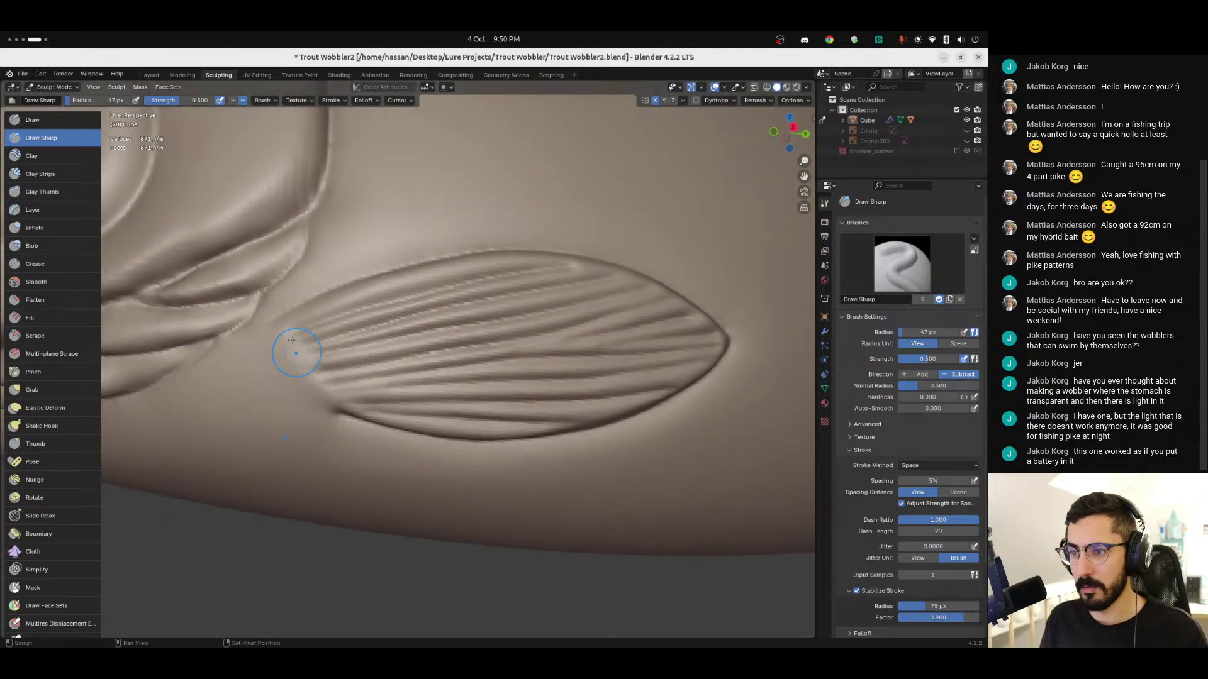
mouse_move(286, 356)
mouse_down()
mouse_move(284, 339)
mouse_move(270, 391)
mouse_move(305, 397)
mouse_move(294, 399)
mouse_move(324, 384)
mouse_move(291, 384)
mouse_move(307, 380)
mouse_move(244, 357)
mouse_move(284, 393)
mouse_move(272, 361)
mouse_move(318, 405)
mouse_up()
Step: Examine the pectoral fins and gill folds from the side, front and underside of the lure
scroll(318, 404, down, 8)
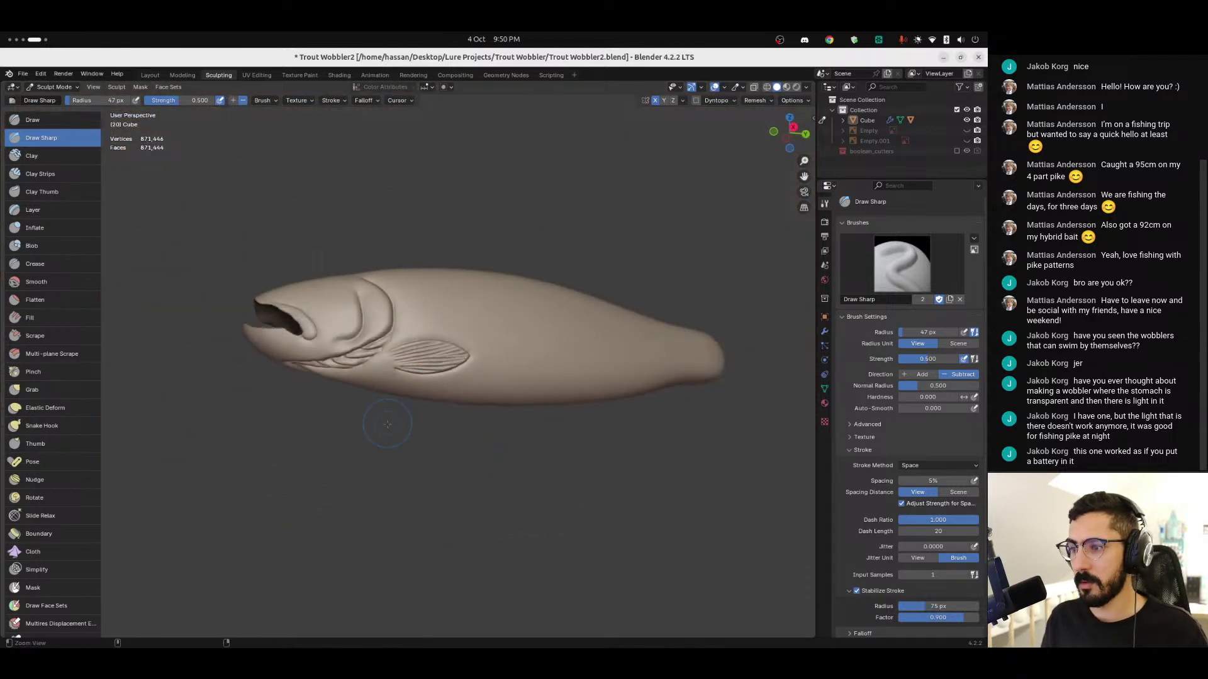
mouse_move(458, 391)
middle_down()
mouse_move(429, 382)
mouse_move(431, 350)
middle_up()
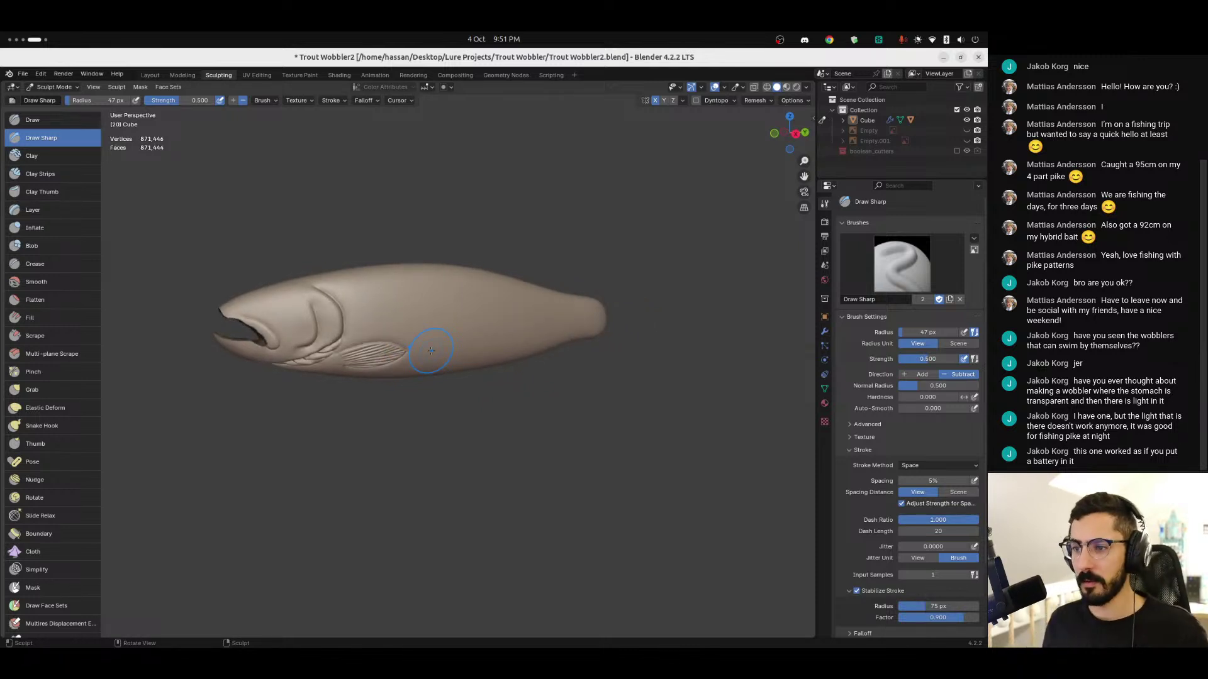
middle_drag(324, 359, 303, 357)
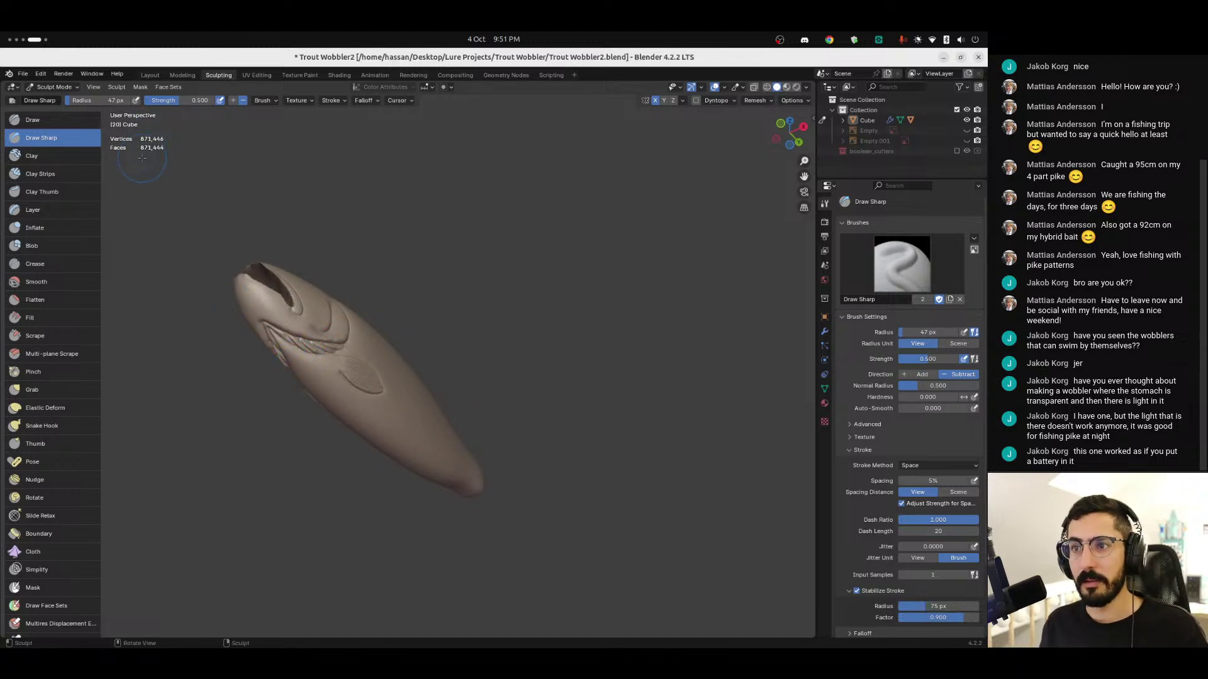
middle_drag(378, 381, 360, 272)
scroll(368, 302, up, 5)
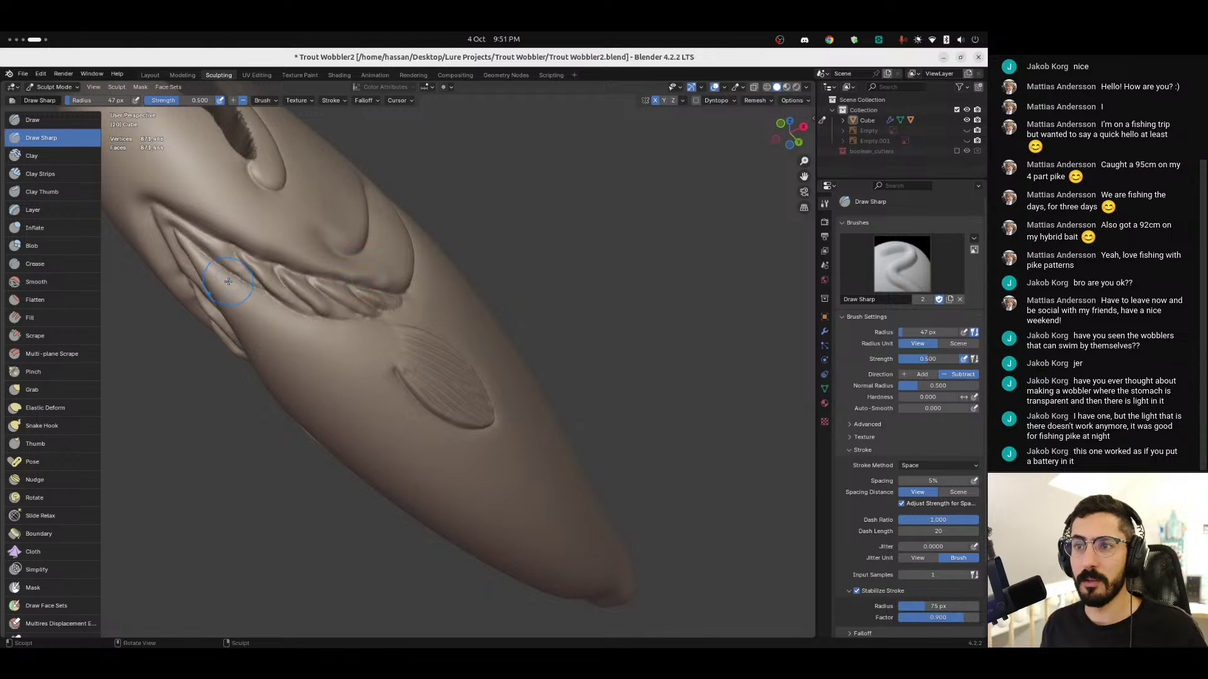
middle_drag(362, 336, 445, 320)
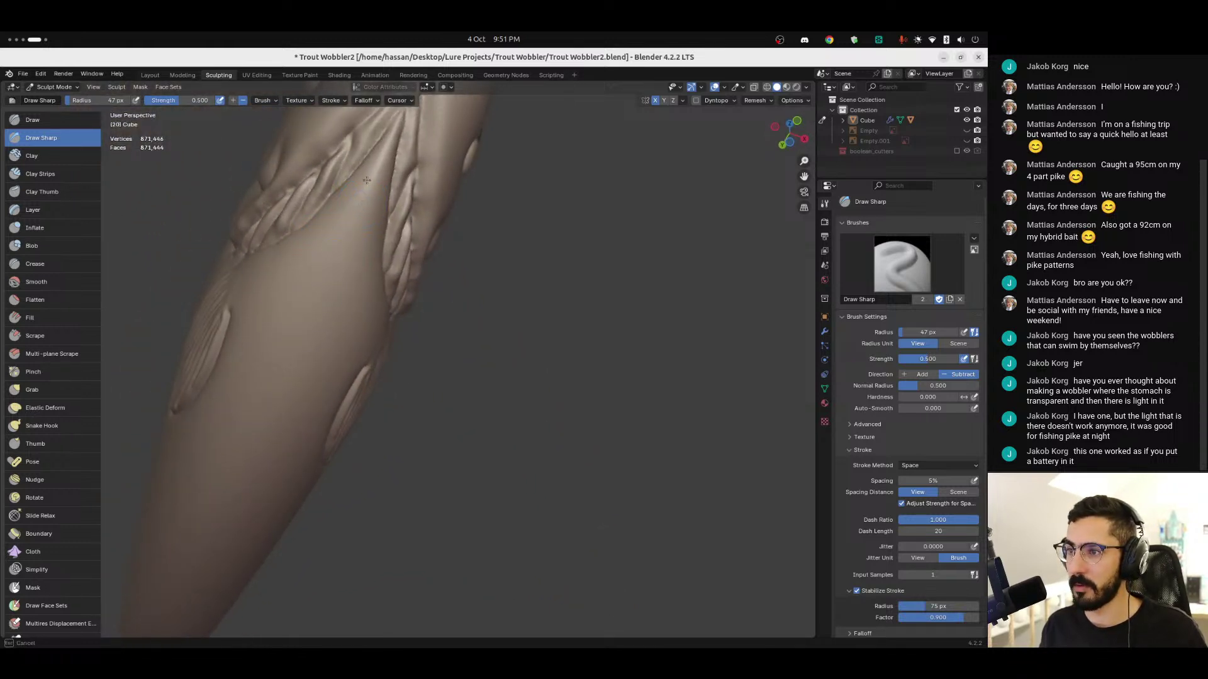
middle_drag(341, 285, 410, 280)
Step: Activate the Smooth brush and clear the sculpt mask from the mouth interior
key(shift+s)
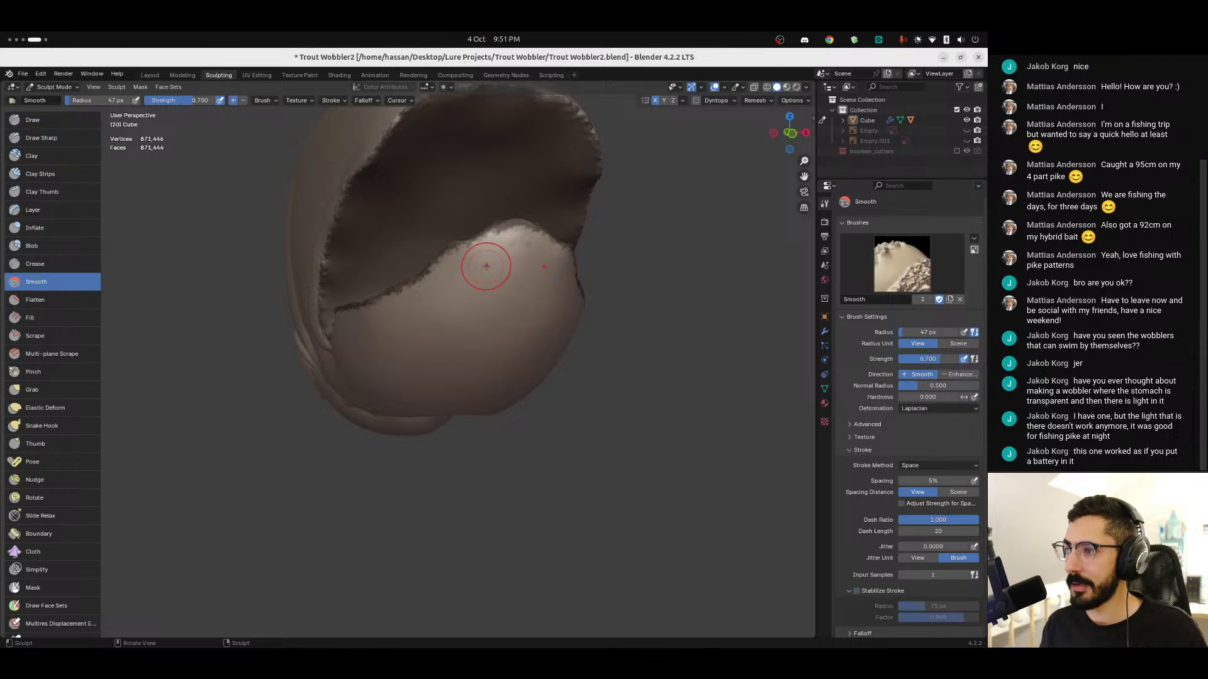
key(alt+a)
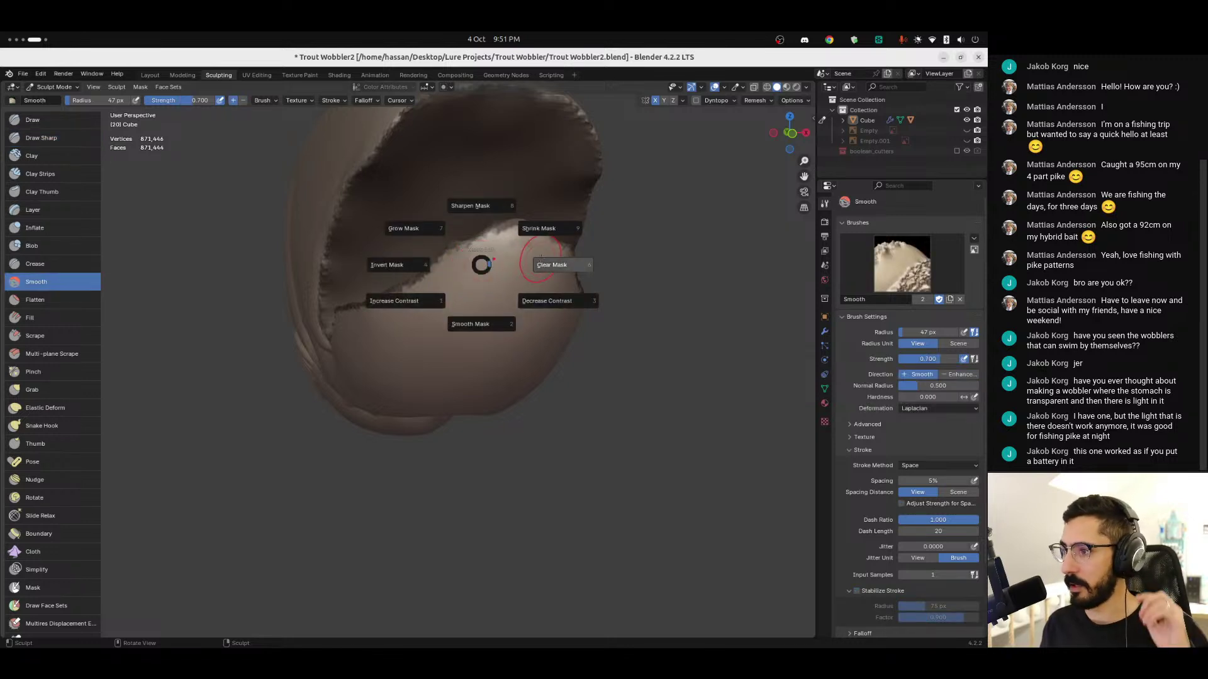
click(542, 265)
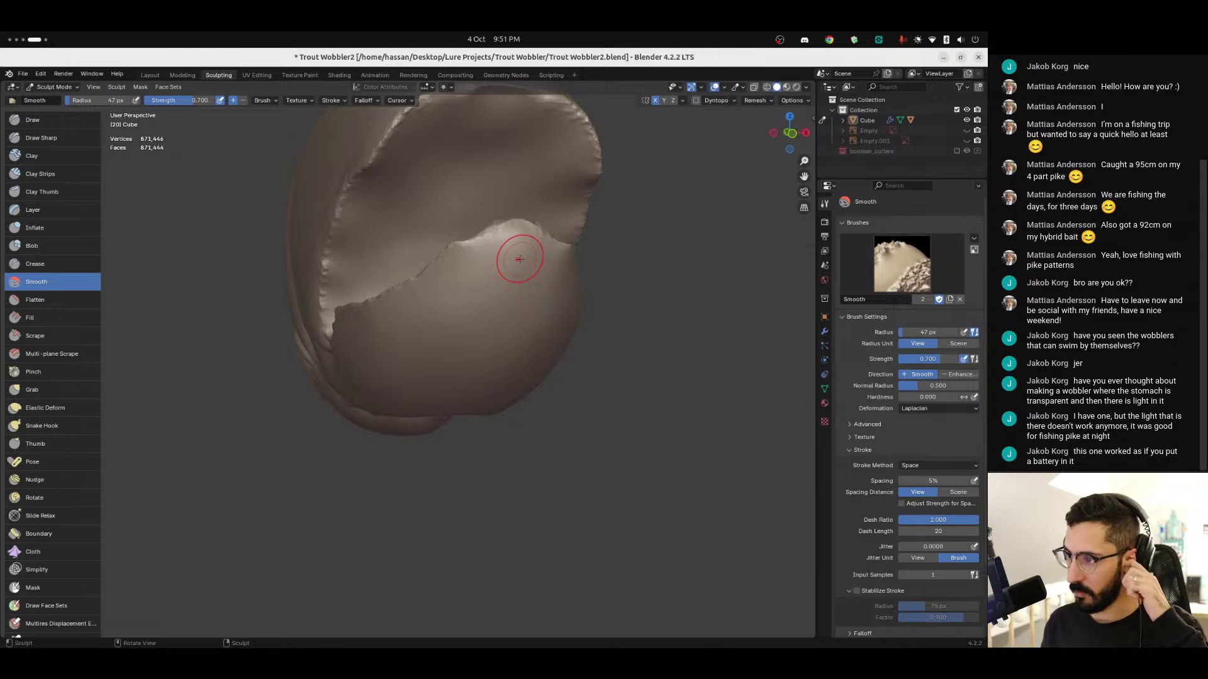
key(super+Page_Up)
key(super+Page_Up)
key(super+Page_Up)
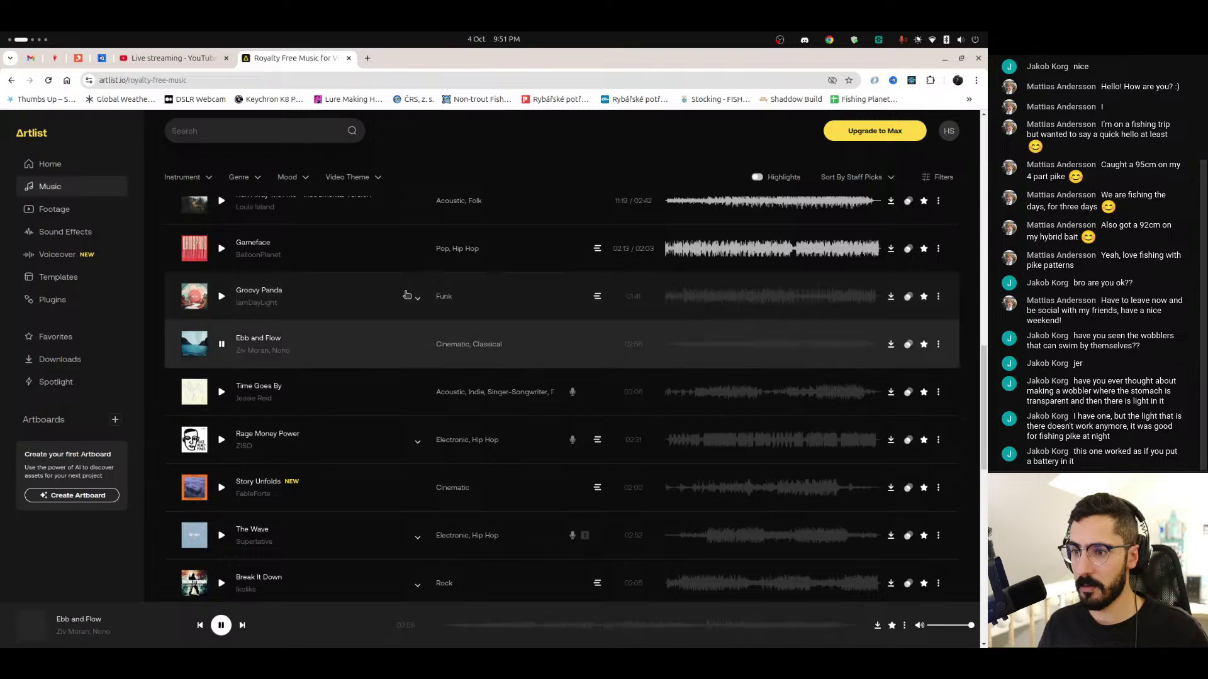
key(super+Page_Down)
key(super+Page_Down)
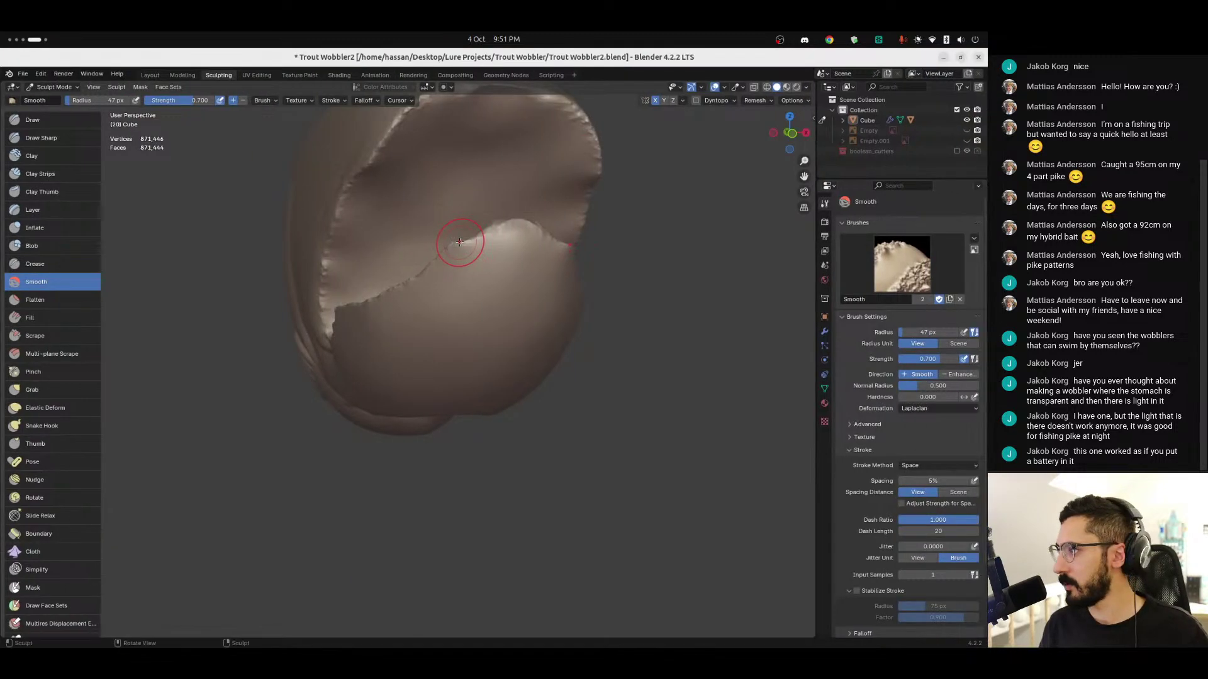
Step: Go over the lower jaw's jagged rim with the Smooth brush and switch to the Draw brush
mouse_move(399, 316)
mouse_down()
mouse_move(472, 262)
mouse_move(434, 285)
mouse_up()
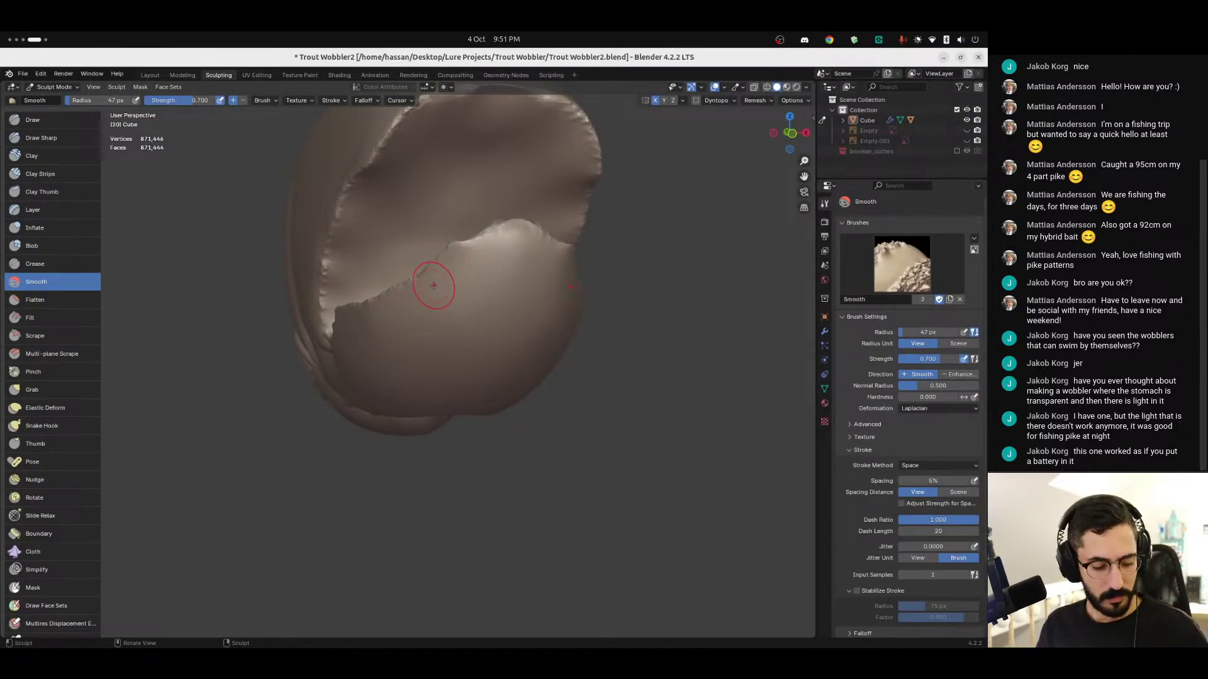
click(50, 120)
scroll(477, 191, down, 5)
middle_drag(474, 211, 373, 321)
scroll(371, 314, up, 6)
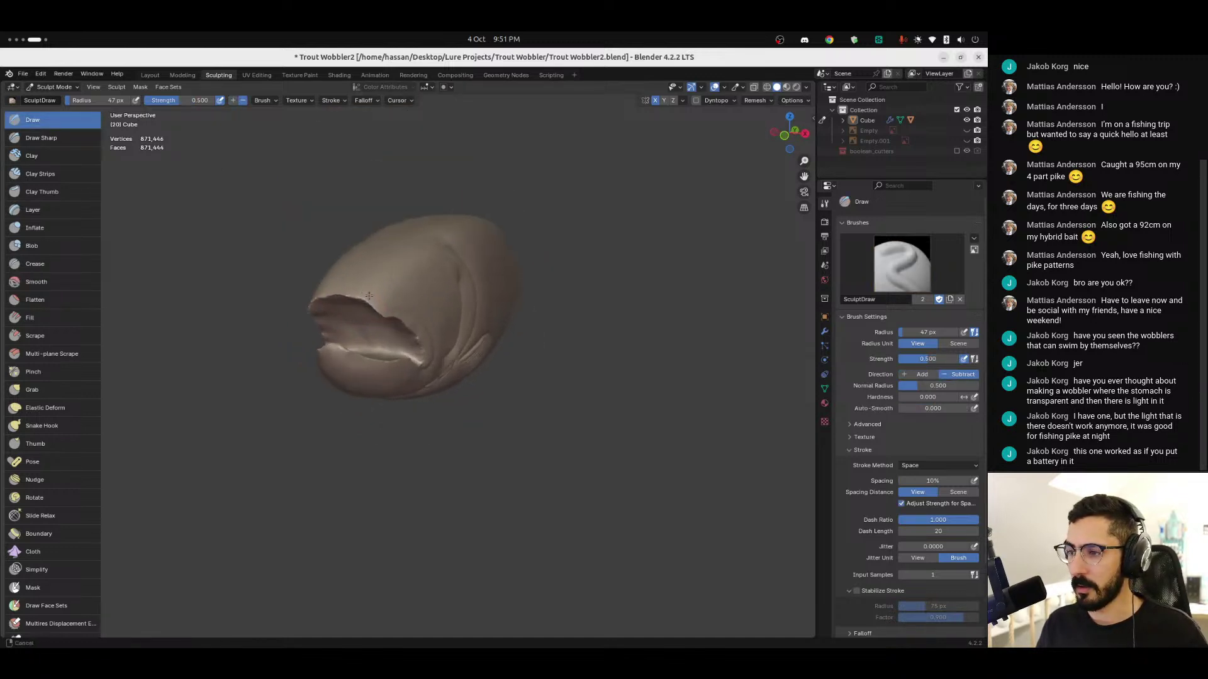
scroll(363, 283, down, 2)
mouse_move(375, 293)
middle_down()
mouse_move(344, 306)
mouse_move(392, 403)
mouse_move(391, 380)
mouse_move(515, 332)
mouse_move(441, 318)
mouse_move(518, 297)
middle_up()
scroll(522, 308, down, 2)
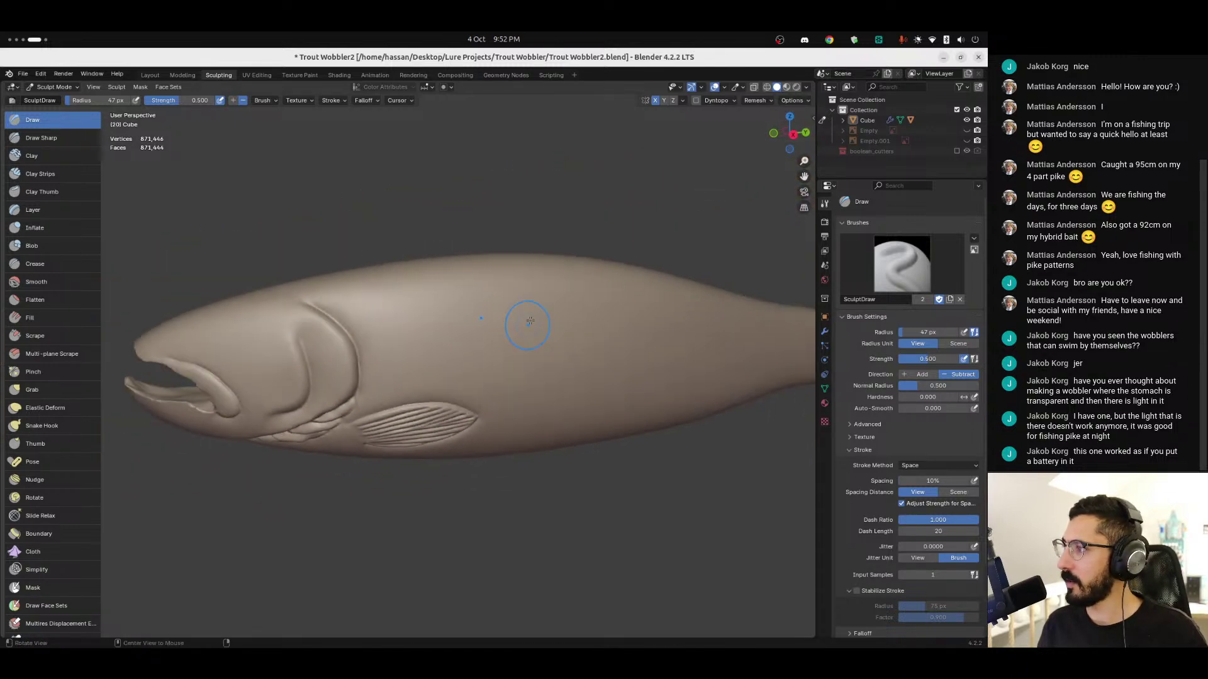
Step: Show the rainbow trout reference image and examine its lateral line, scales and fins along the body
click(967, 131)
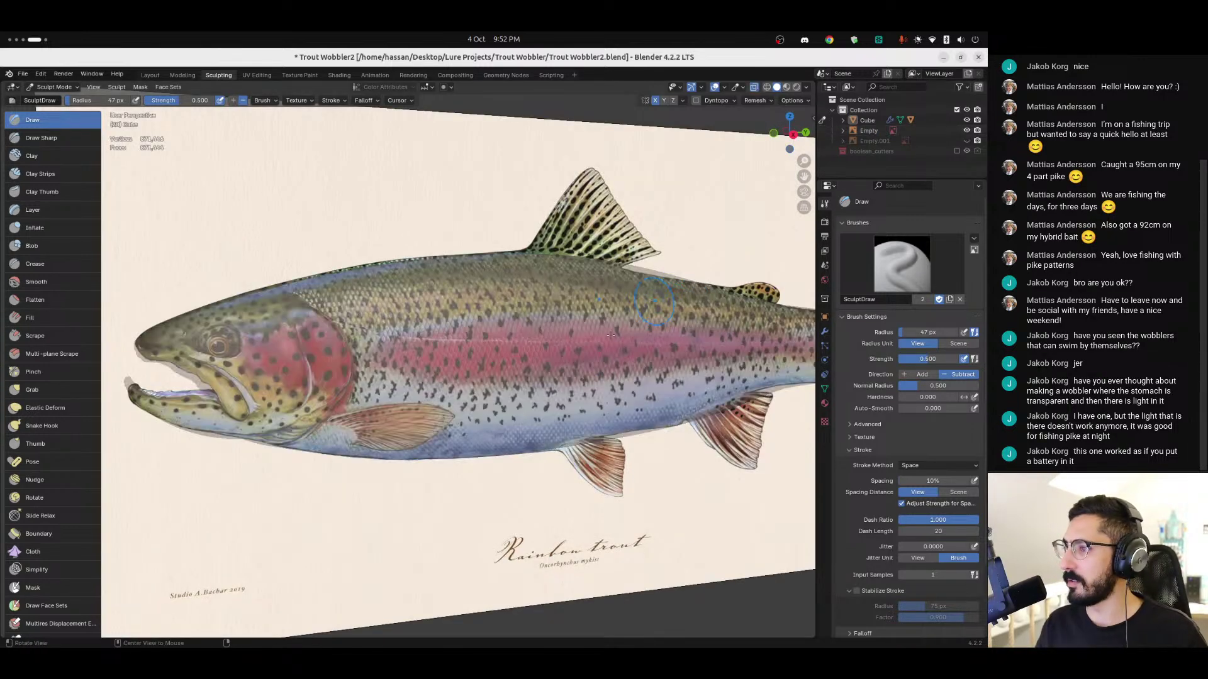
ctrl+middle_drag(510, 376, 380, 294)
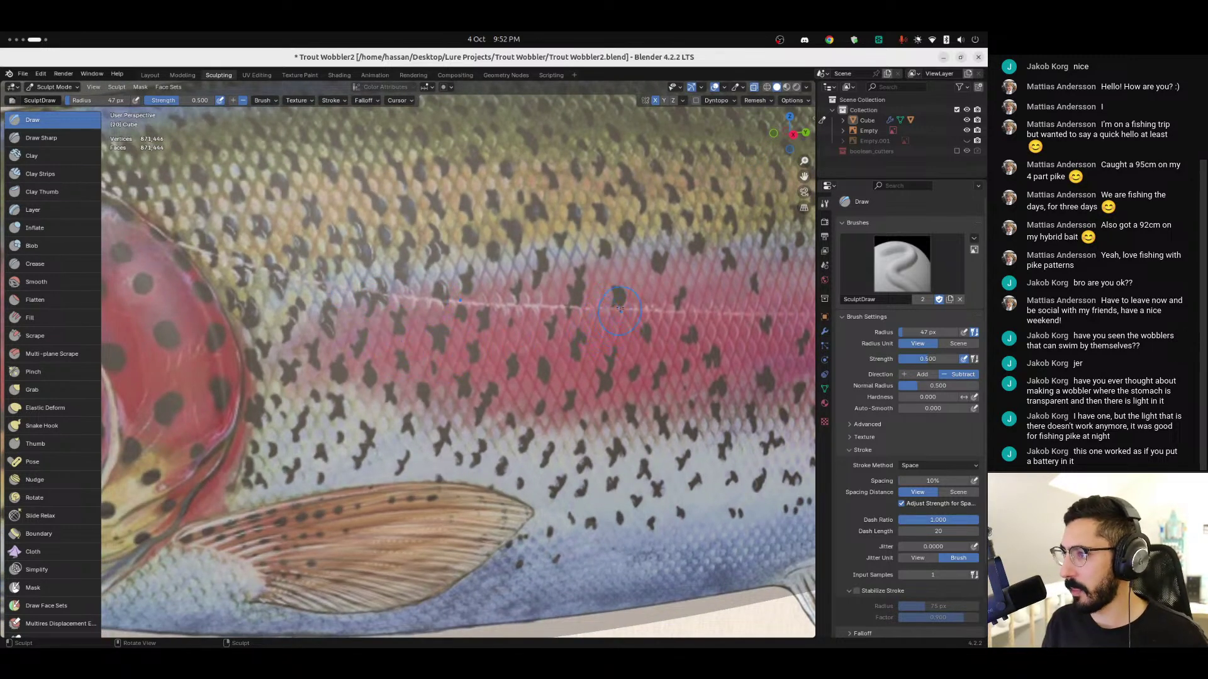
ctrl+middle_drag(592, 286, 551, 310)
scroll(553, 310, down, 5)
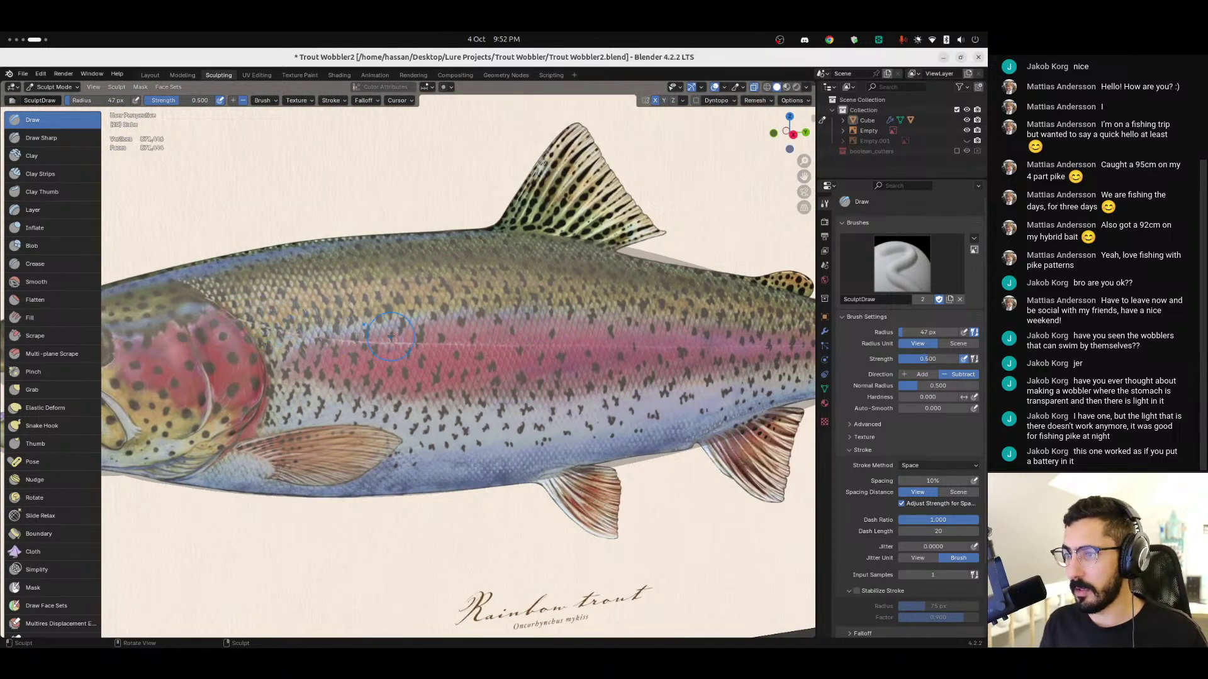
shift+middle_drag(711, 360, 646, 341)
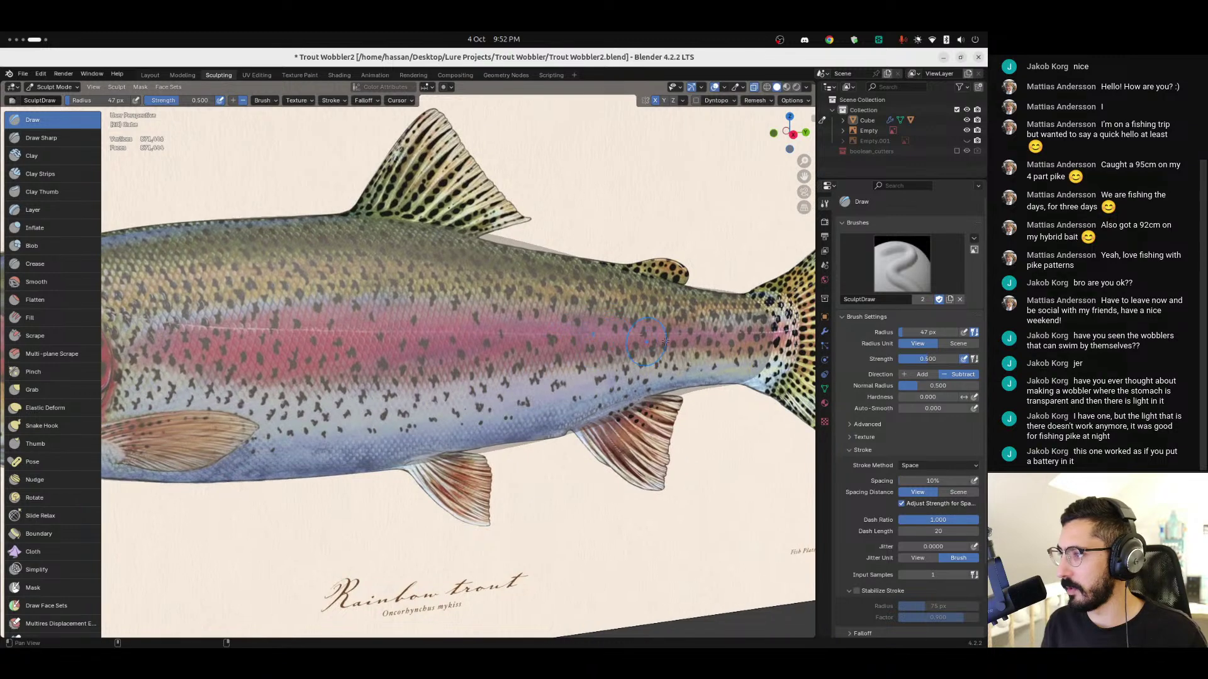
shift+middle_drag(349, 358, 465, 342)
scroll(534, 355, down, 2)
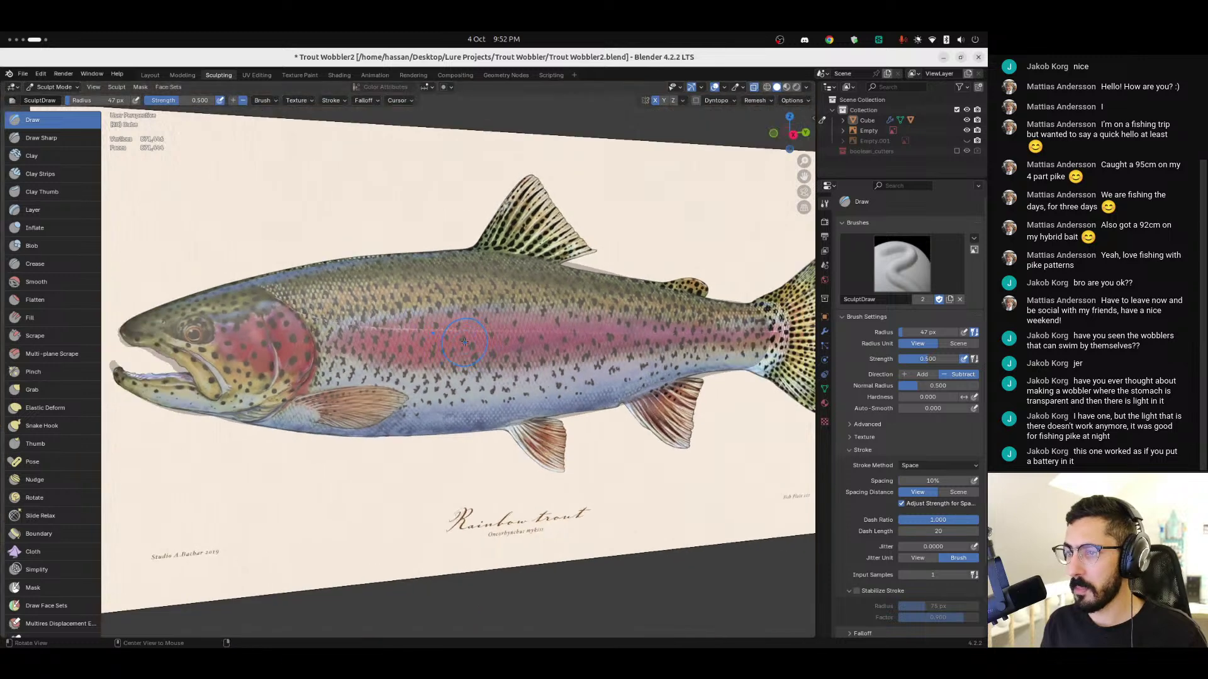
Step: Turn off X-ray and compare the lure with the reference in the Layout workspace by briefly hiding the body
key(alt+z)
middle_drag(378, 360, 369, 307)
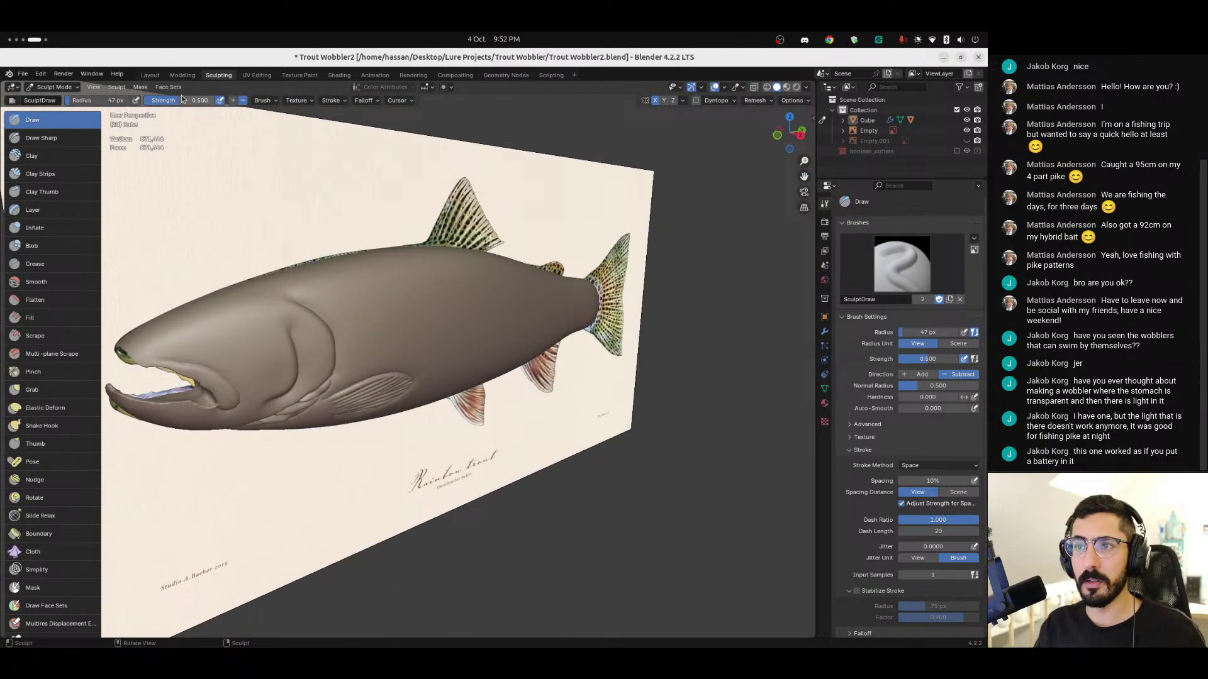
click(150, 75)
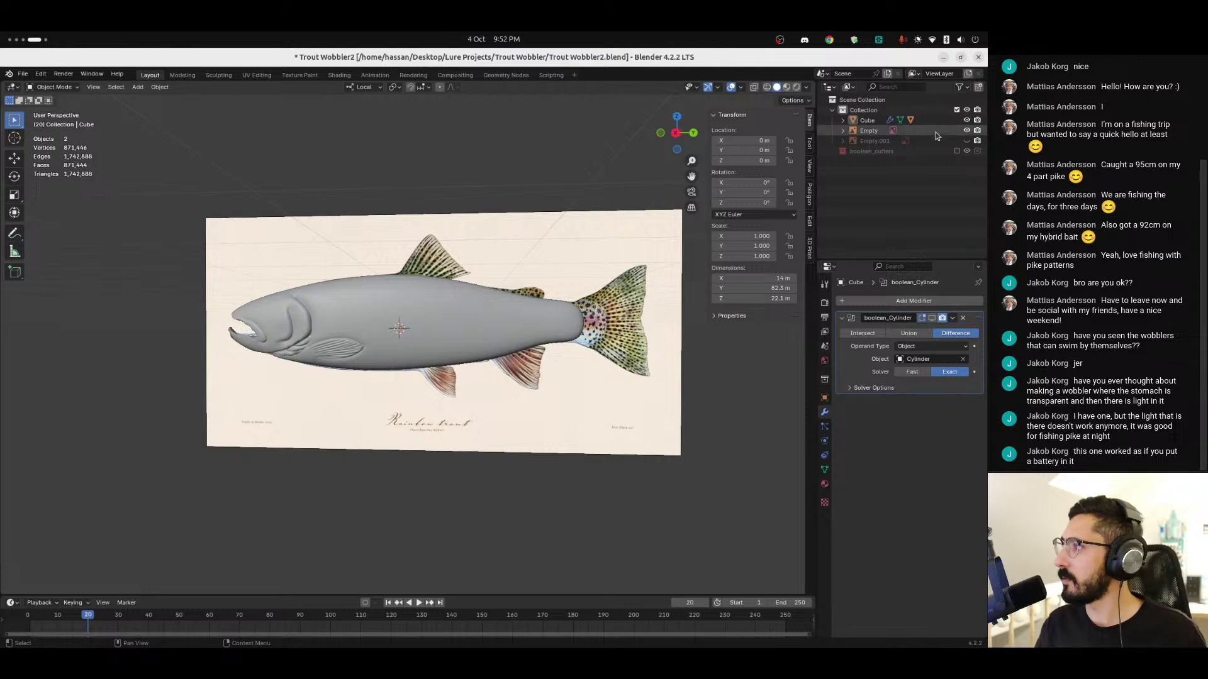
click(967, 120)
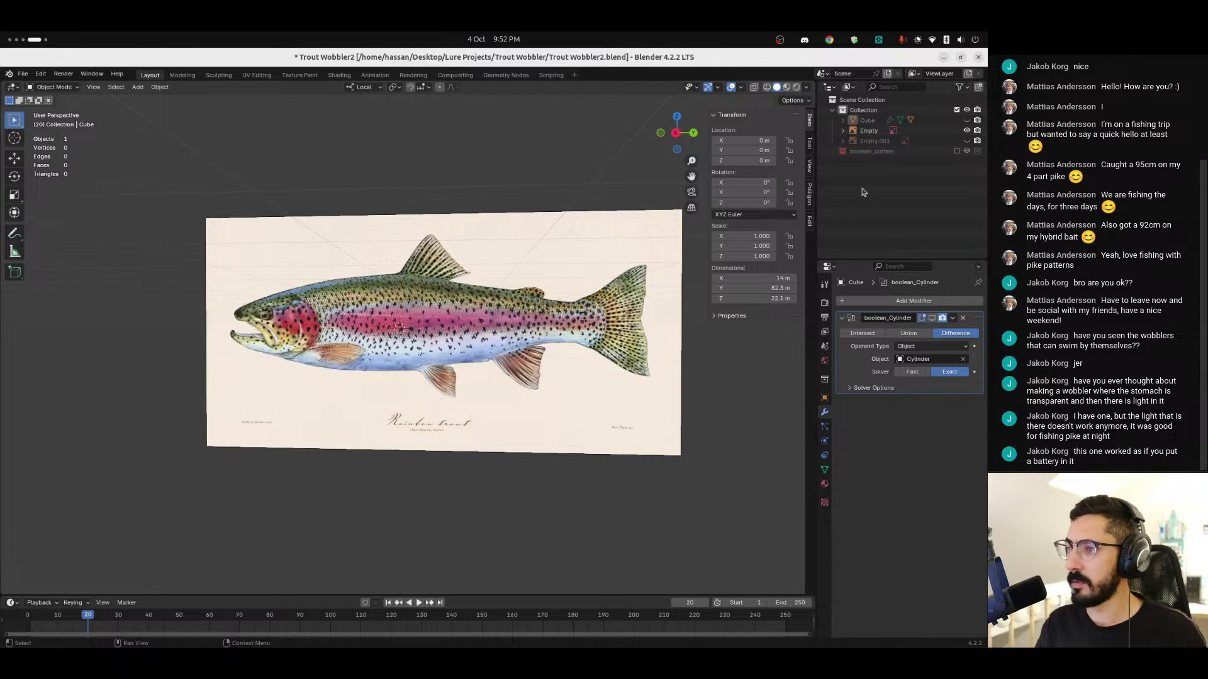
click(966, 120)
Step: Save an incremental version of the project as Trout Wobbler3.blend and display the boolean eye cut in the viewport
click(22, 76)
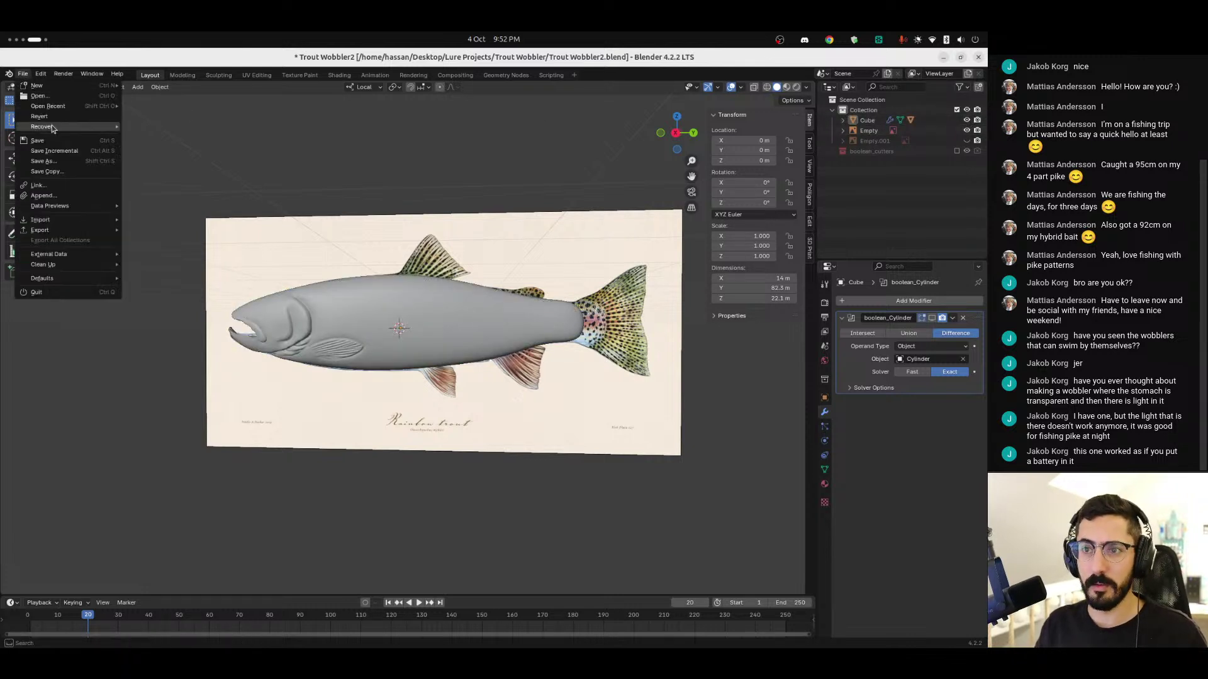
click(73, 153)
middle_drag(354, 326, 412, 306)
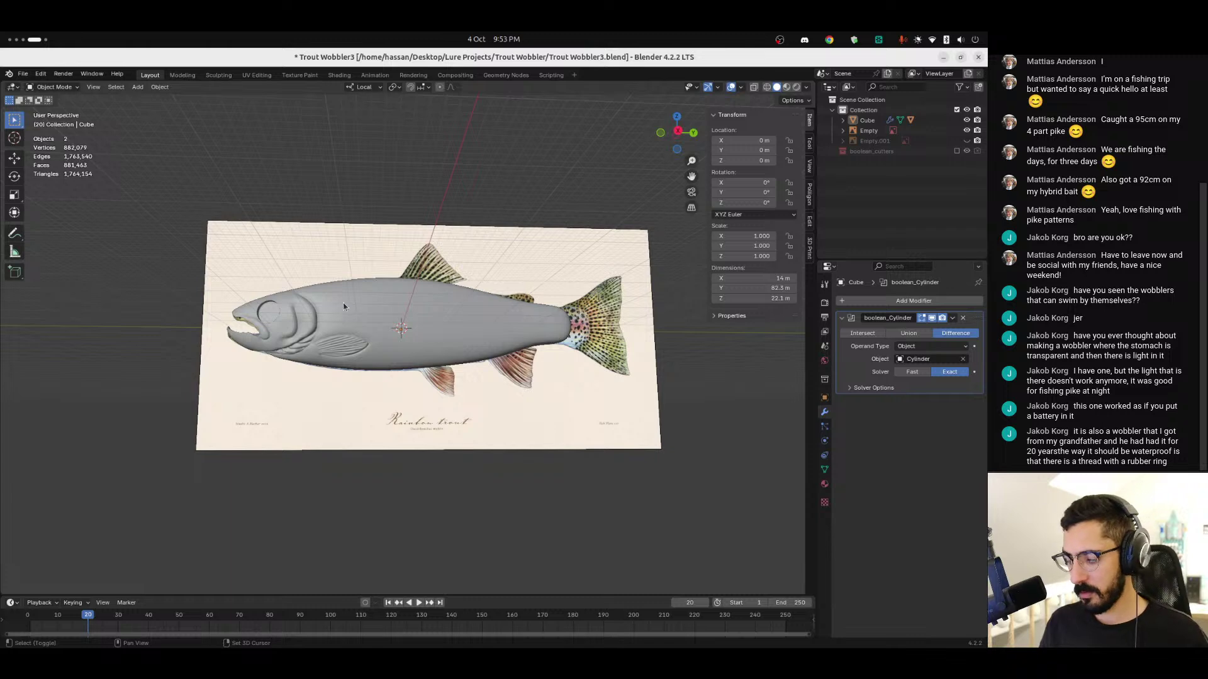
alt+drag(360, 336, 478, 322)
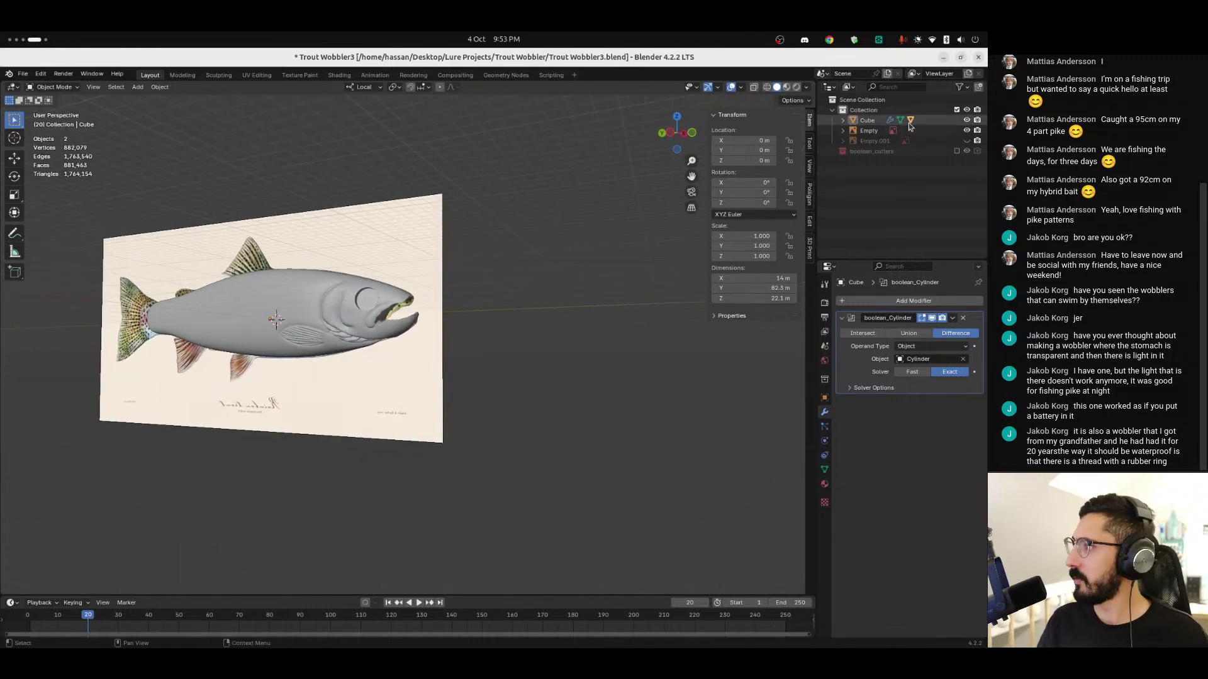
Step: Hide the rainbow trout reference image and examine the round eye socket on the lure's head
click(967, 130)
middle_drag(385, 331, 291, 348)
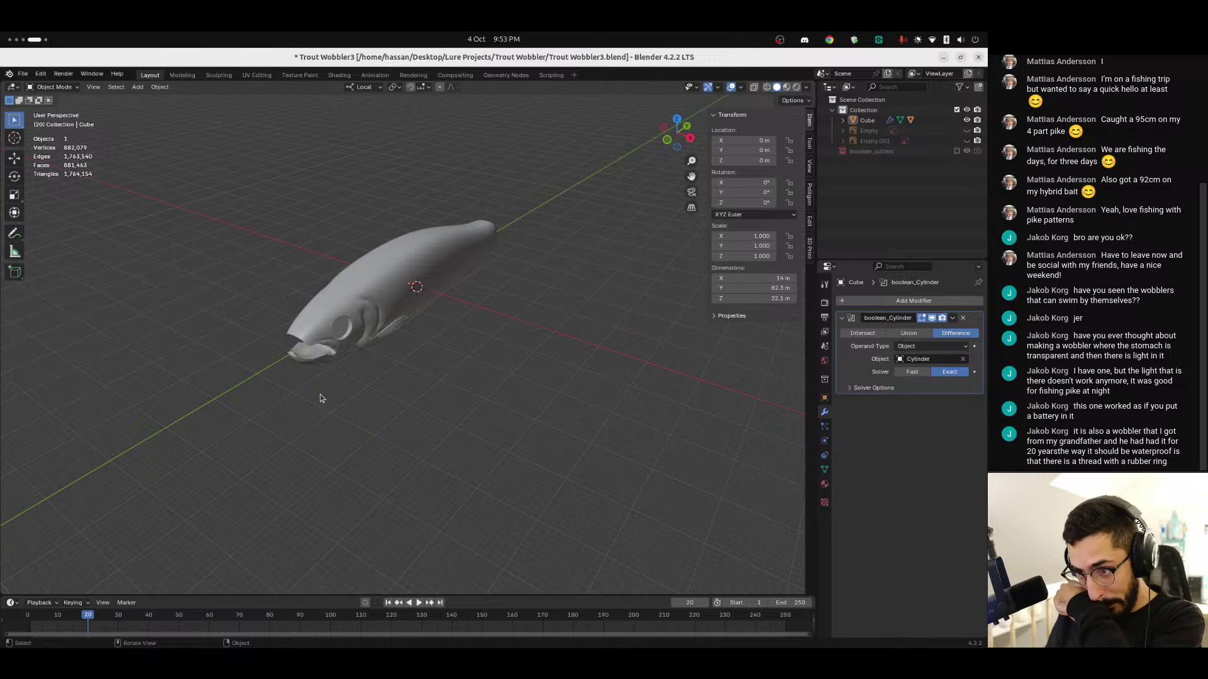
middle_drag(300, 345, 348, 346)
ctrl+middle_drag(398, 315, 432, 321)
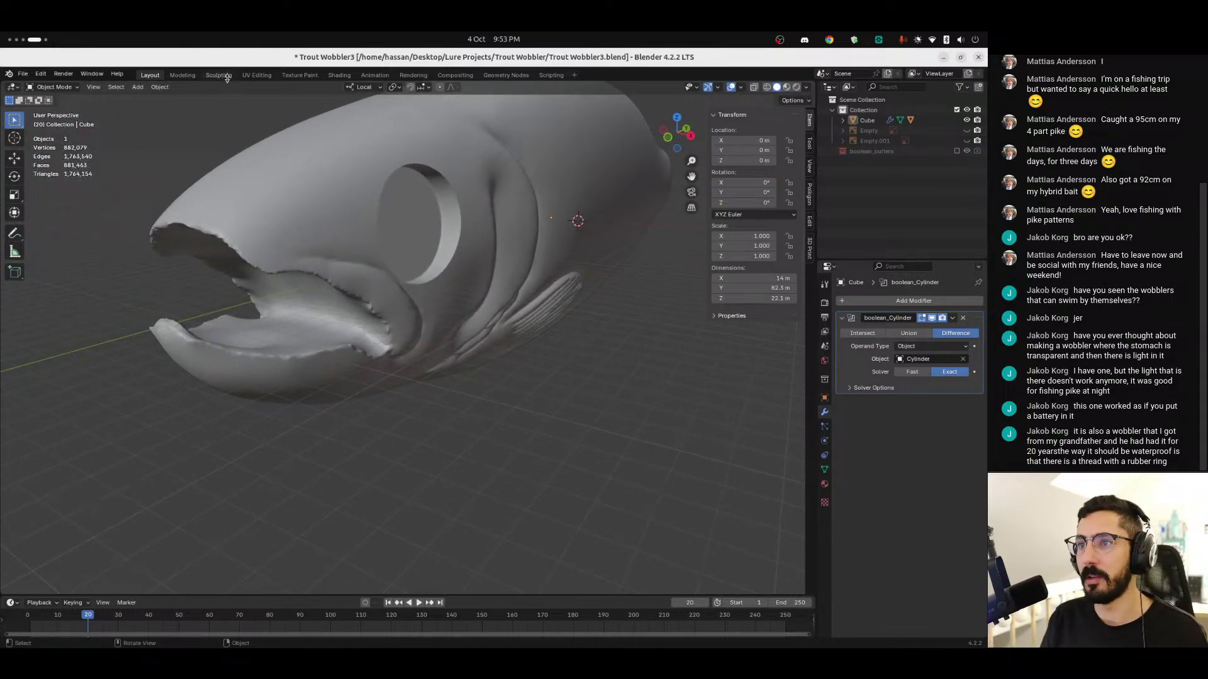
Step: Turn off the viewport display of the lure's boolean_Cylinder modifier and return to the Sculpting workspace
click(277, 156)
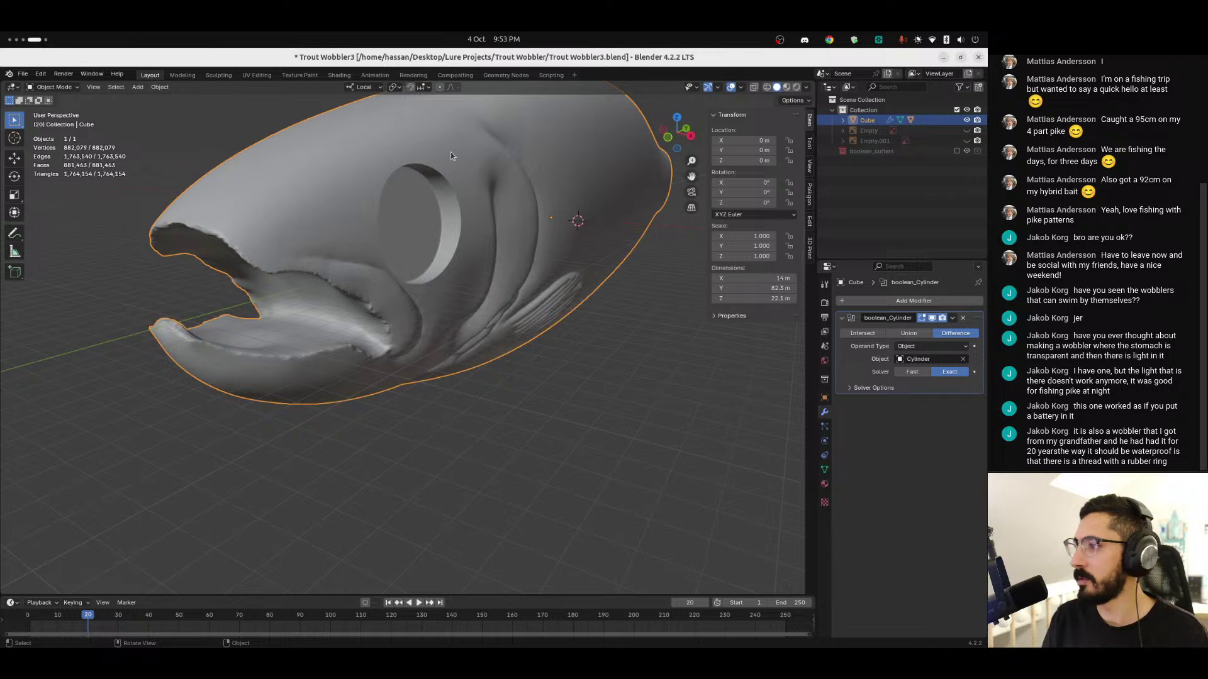
click(932, 317)
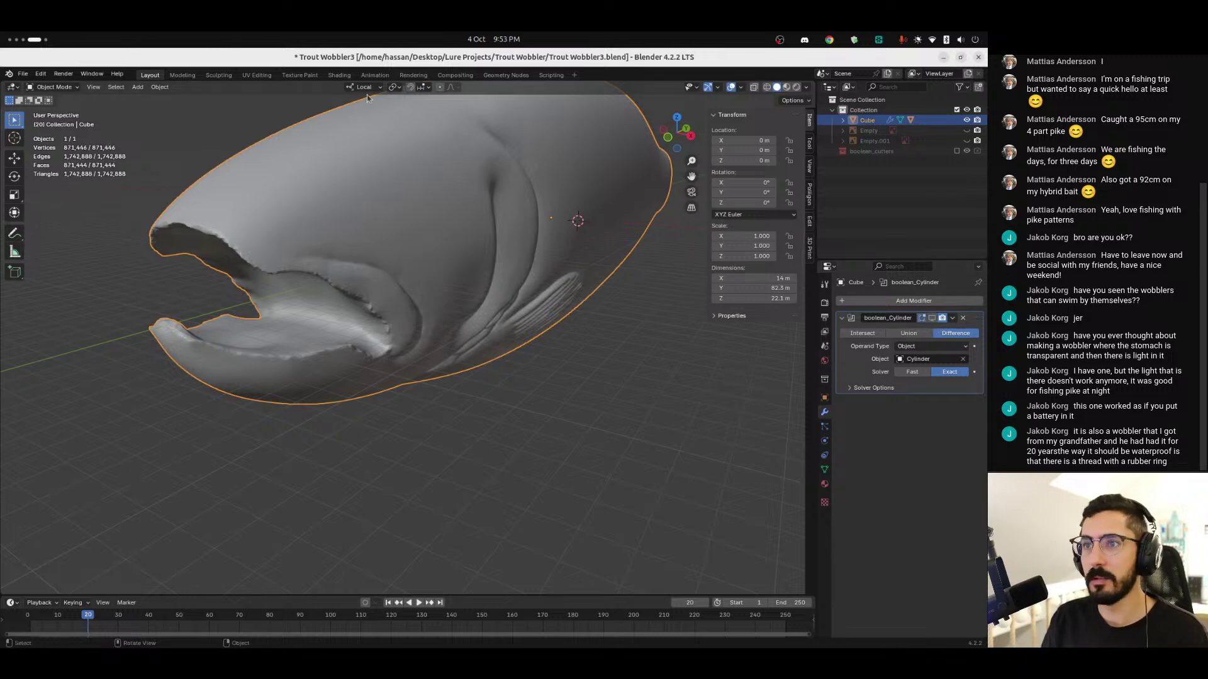
click(219, 75)
Step: Examine the rough mouth opening and lower jaw from the right orthographic view and close up
mouse_move(352, 327)
middle_down()
mouse_move(395, 353)
mouse_move(331, 377)
middle_up()
scroll(395, 354, up, 5)
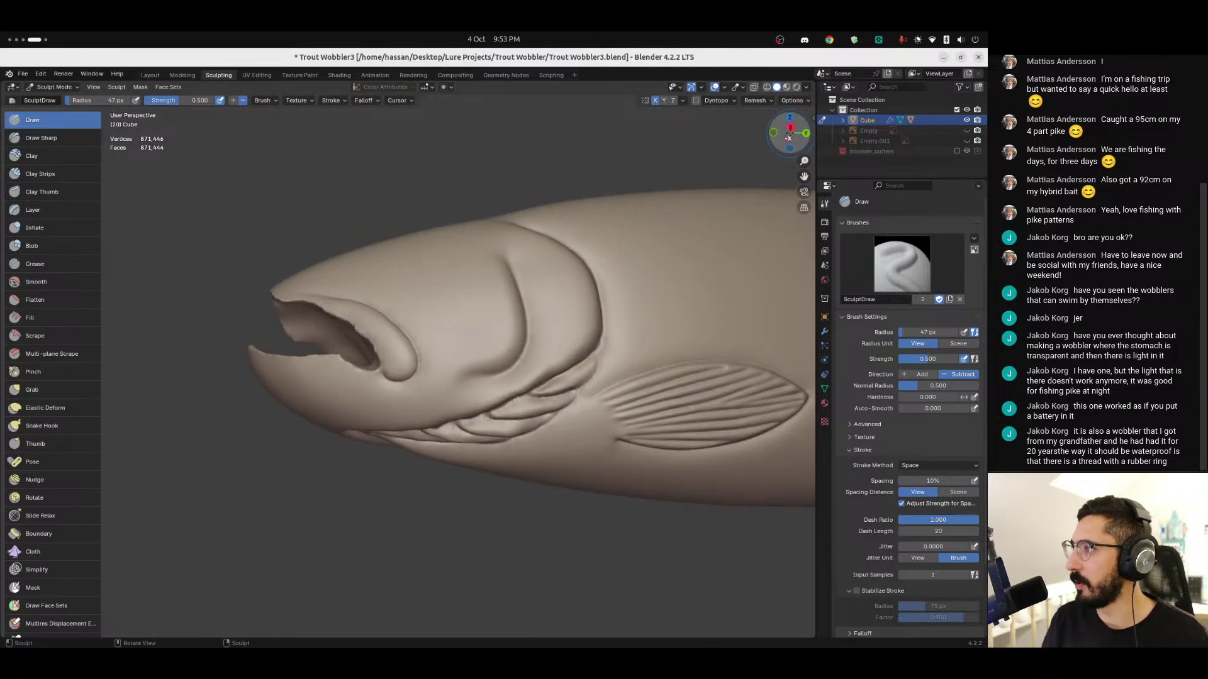
click(791, 127)
scroll(327, 364, up, 8)
middle_drag(327, 364, 355, 339)
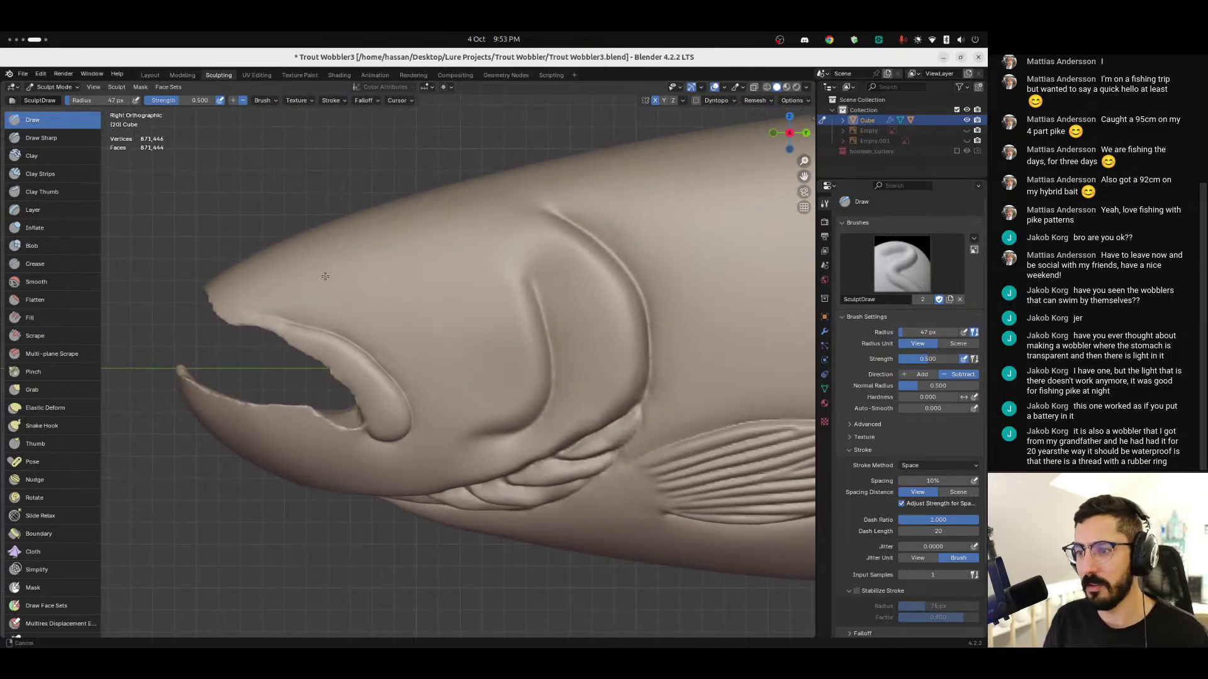
scroll(355, 338, down, 5)
mouse_move(359, 350)
alt+shift+mouse_down()
mouse_move(421, 318)
mouse_move(467, 345)
alt+shift+mouse_up()
scroll(472, 337, down, 4)
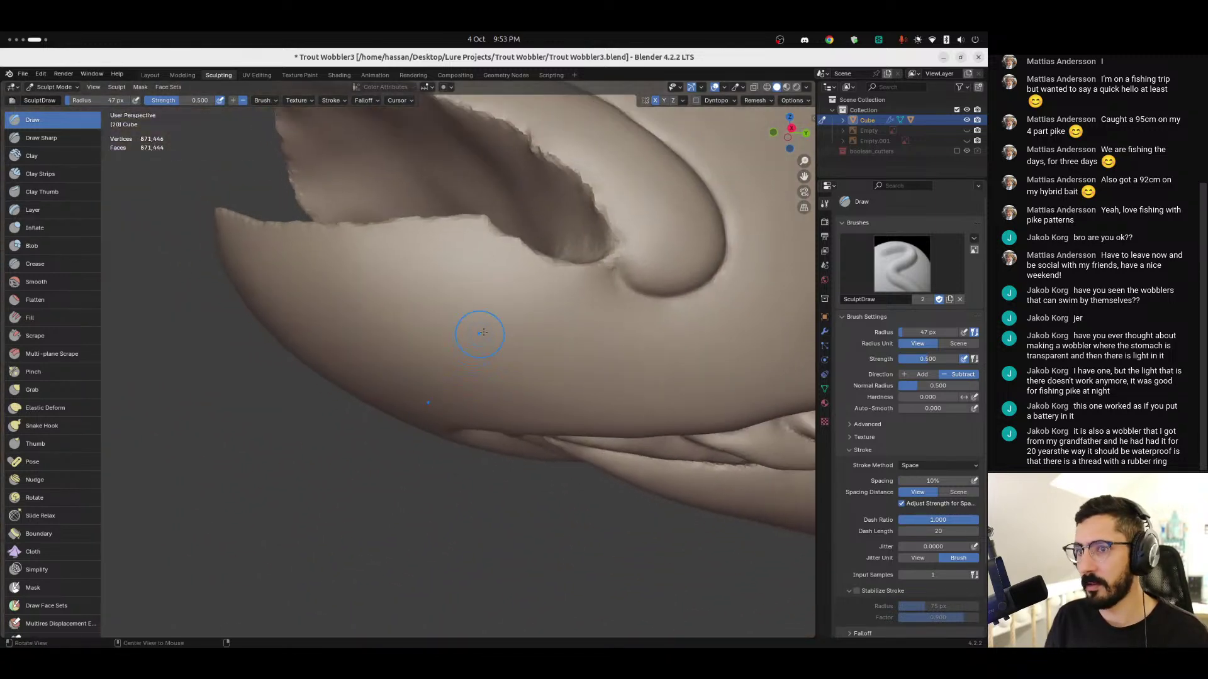
Step: Switch to the Draw Sharp brush and try carving a groove along the lower jaw just below the mouth edge
scroll(397, 277, up, 2)
click(50, 138)
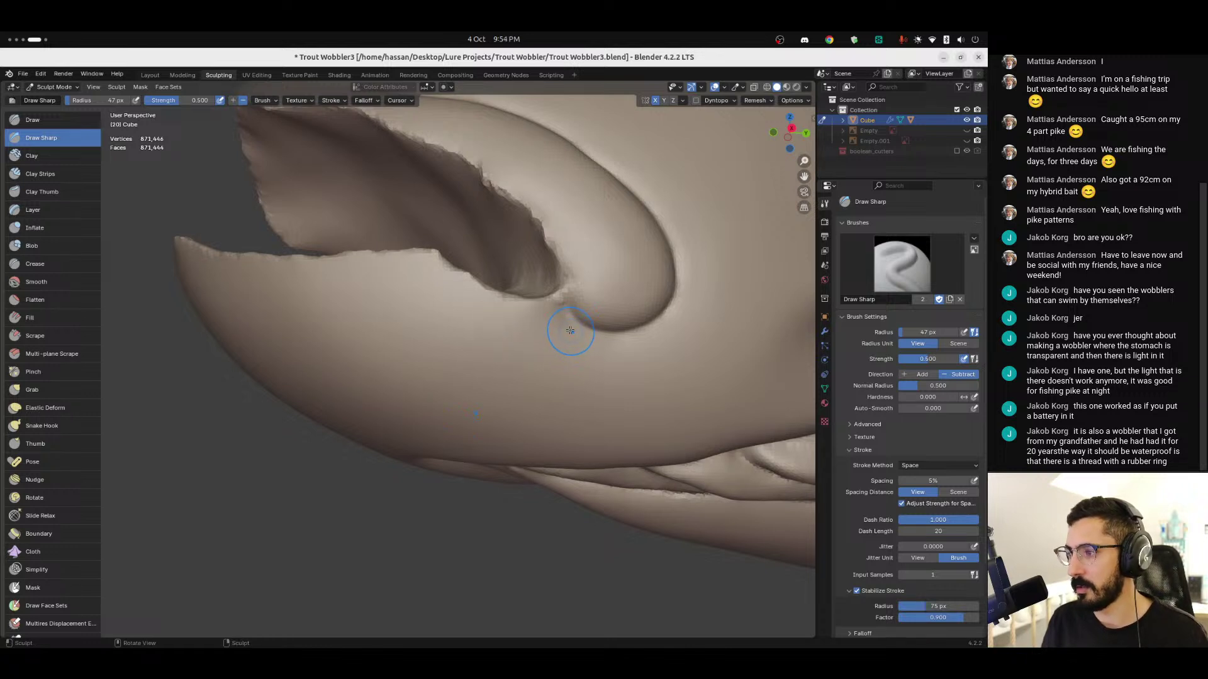
mouse_move(573, 331)
mouse_down()
mouse_move(518, 333)
mouse_move(480, 315)
mouse_move(580, 333)
mouse_up()
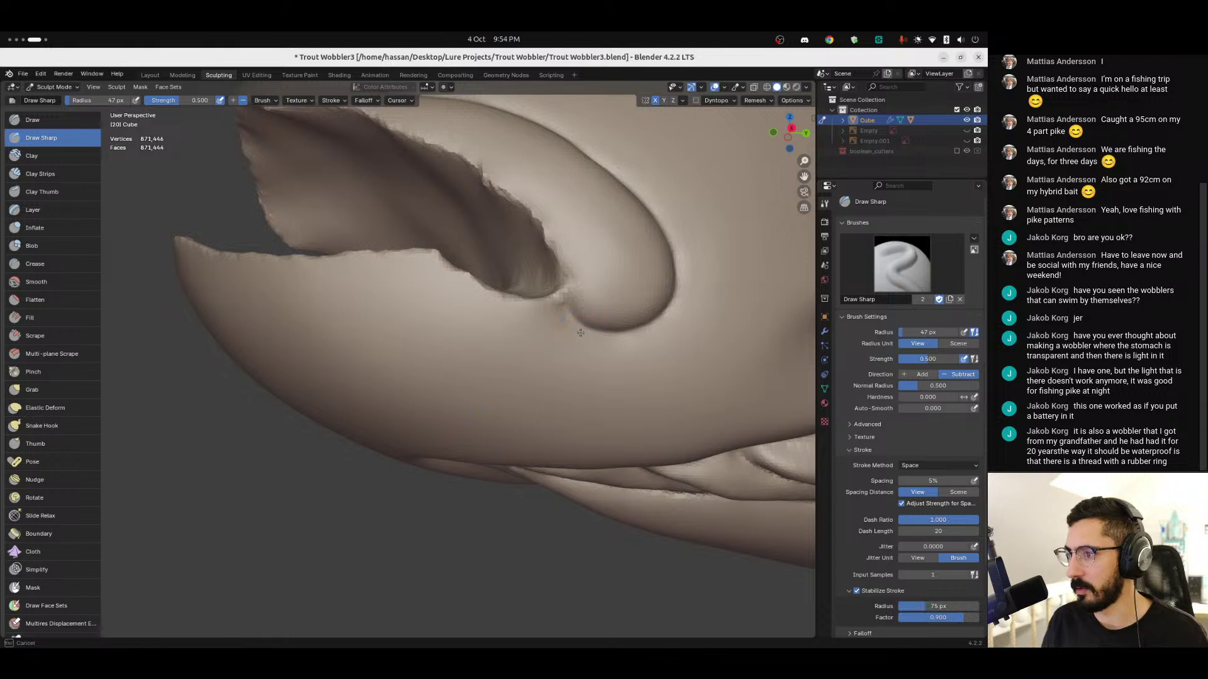
mouse_move(497, 336)
mouse_down()
mouse_move(439, 282)
mouse_move(250, 289)
mouse_up()
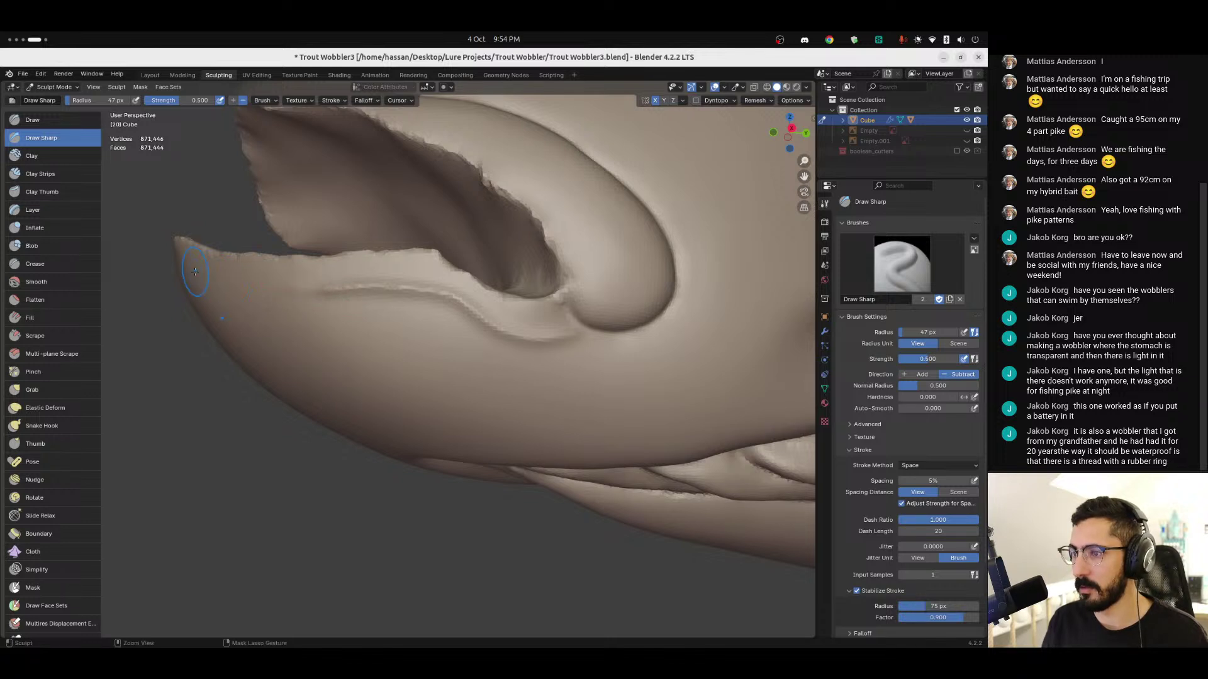
Step: Overlay the trout reference image with X-ray and compare the jaw and mouth outline against it
scroll(378, 284, down, 5)
mouse_move(358, 356)
middle_down()
mouse_move(497, 378)
mouse_move(397, 394)
mouse_move(415, 325)
middle_up()
click(967, 130)
key(alt+z)
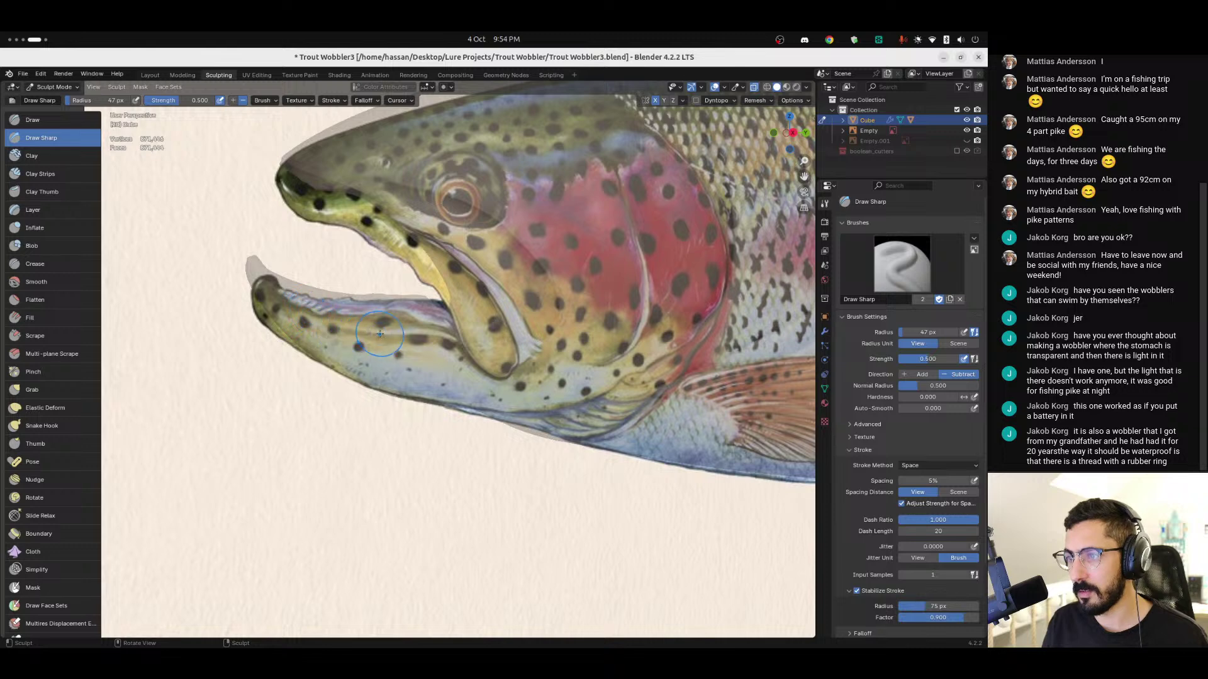
ctrl+middle_drag(437, 348, 410, 344)
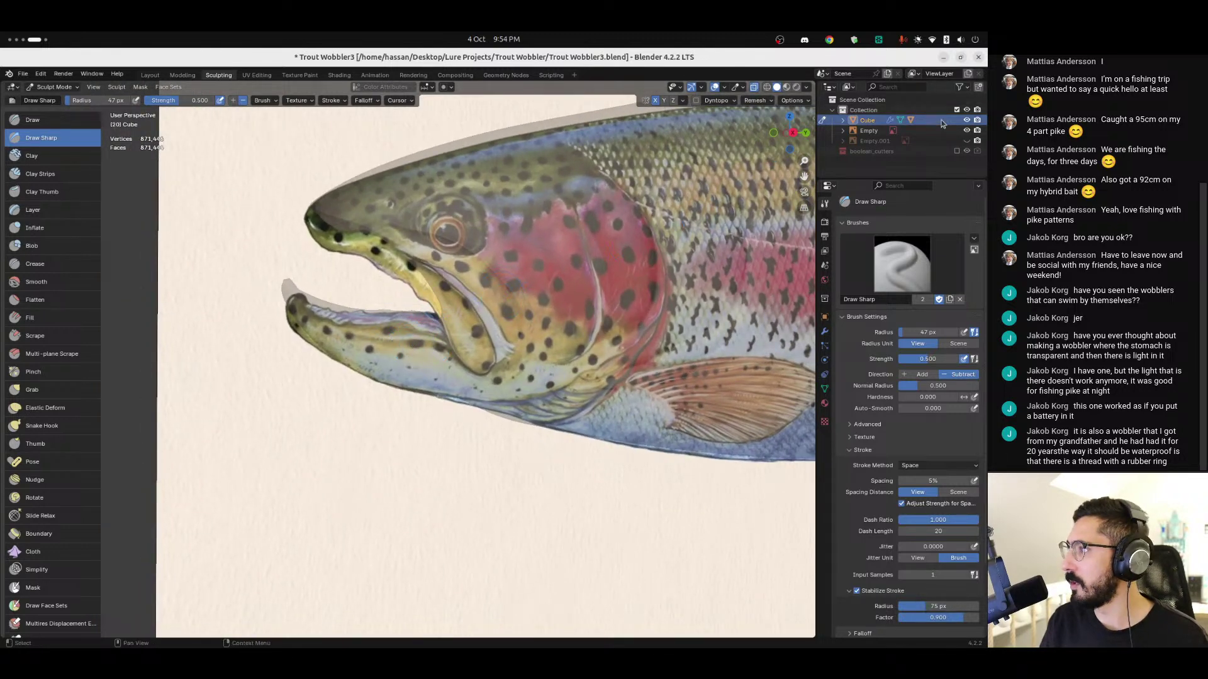
key(alt+z)
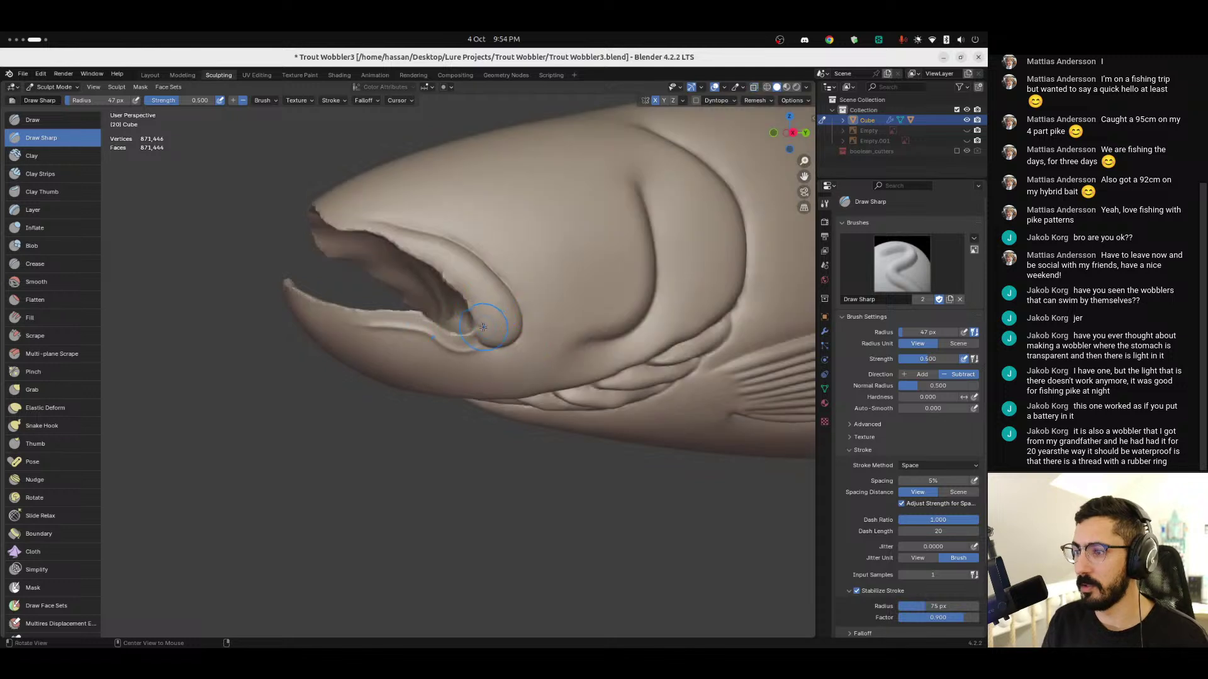
Step: Raise a sharp lip along the lower jaw's edge from the mouth corner to the jaw tip with Draw Sharp
middle_drag(455, 343, 465, 344)
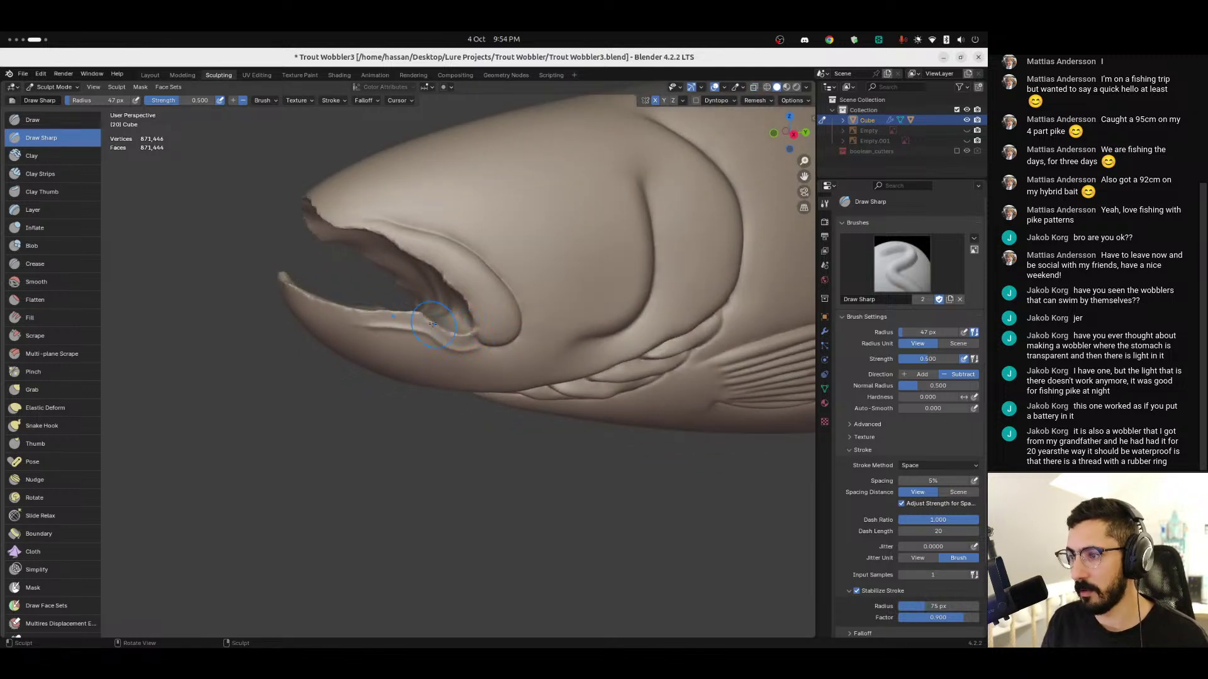
middle_drag(400, 312, 451, 345)
scroll(451, 345, up, 6)
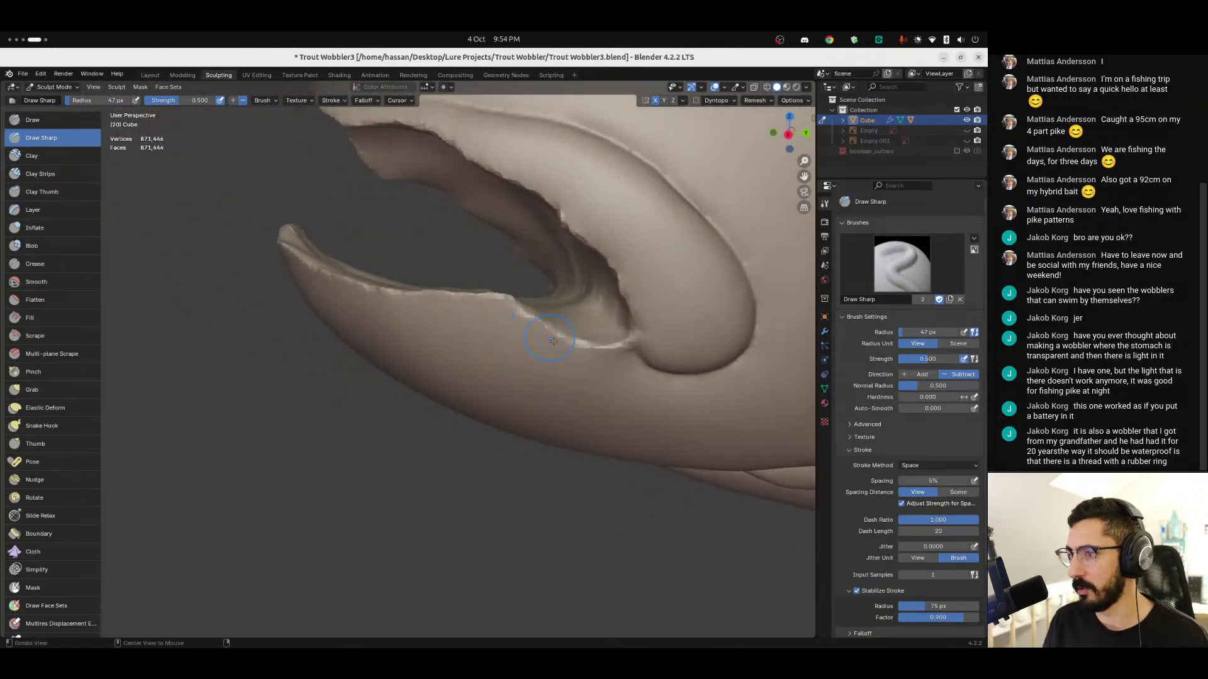
drag(622, 338, 631, 338)
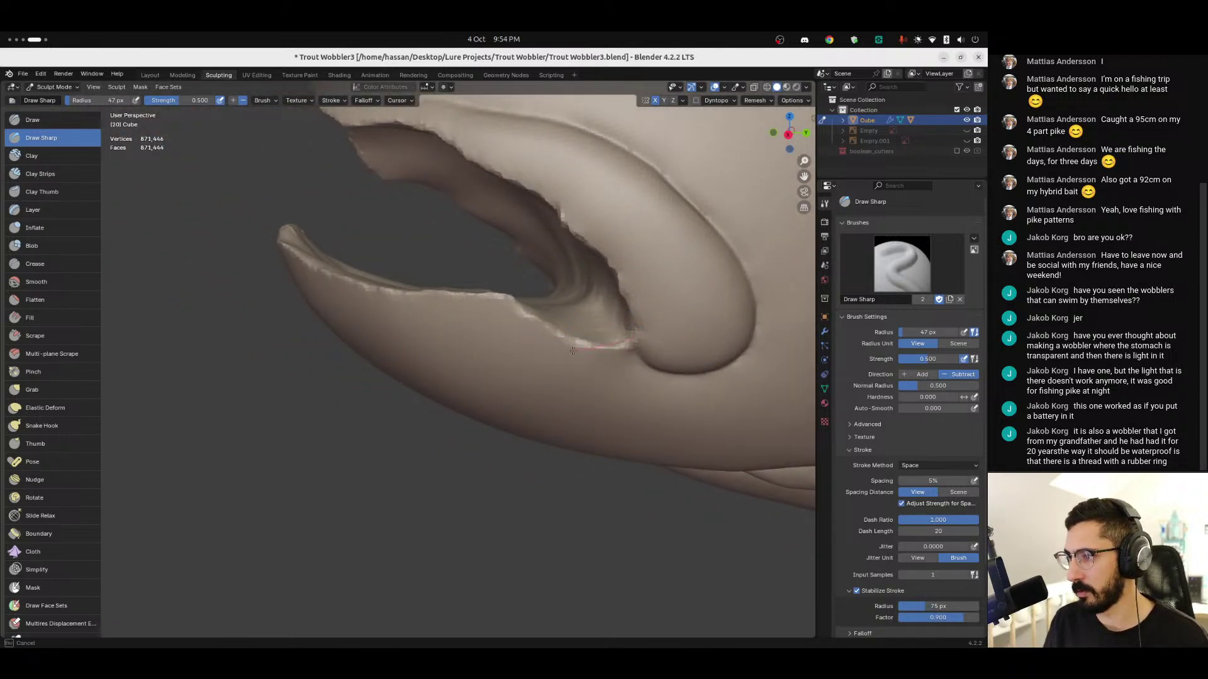
drag(548, 342, 545, 344)
drag(633, 335, 610, 347)
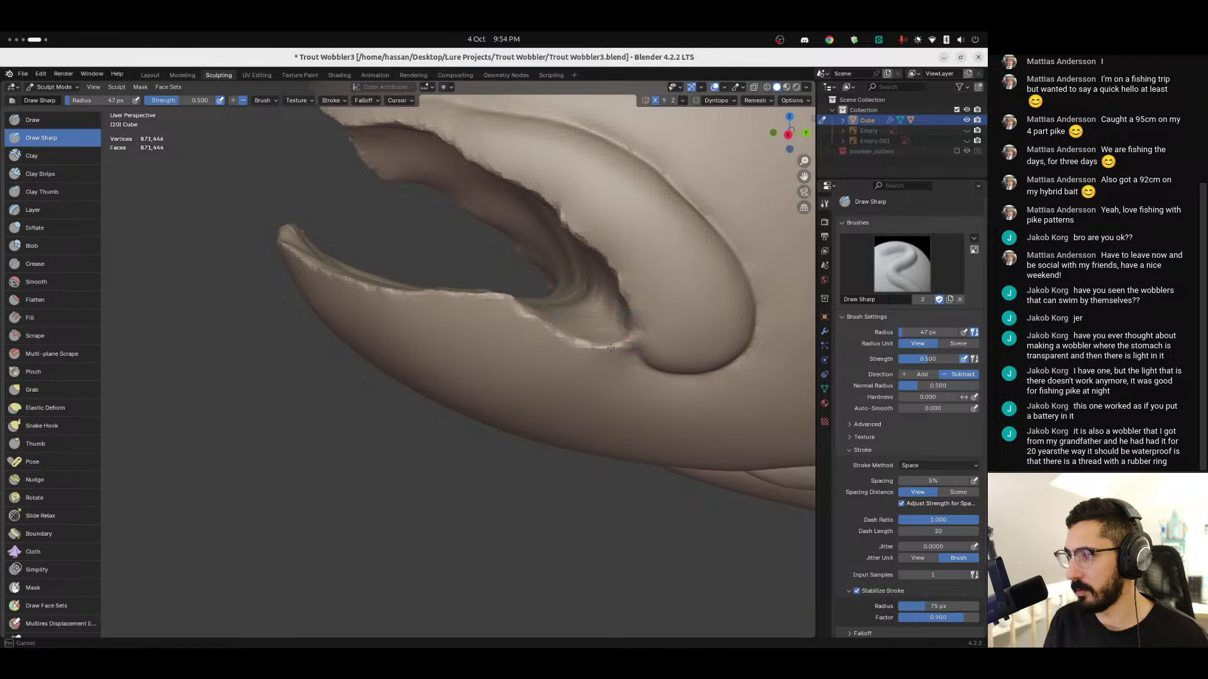
drag(537, 331, 514, 303)
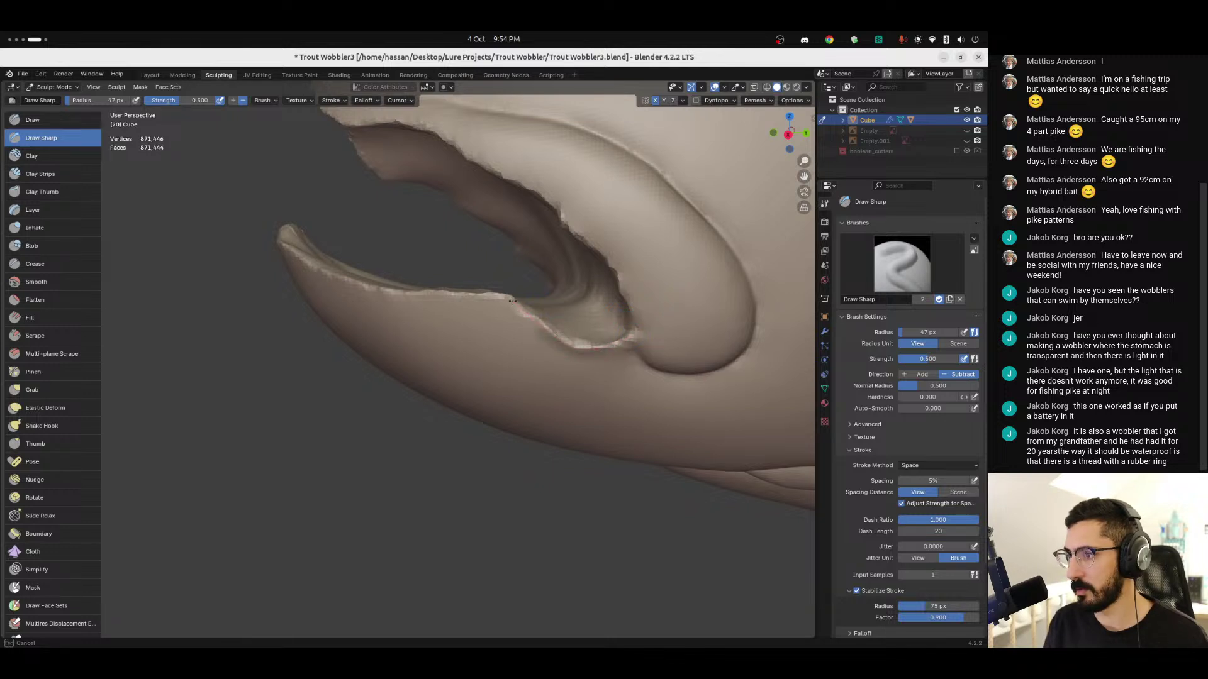
drag(444, 290, 461, 275)
middle_drag(570, 350, 649, 355)
drag(633, 349, 608, 359)
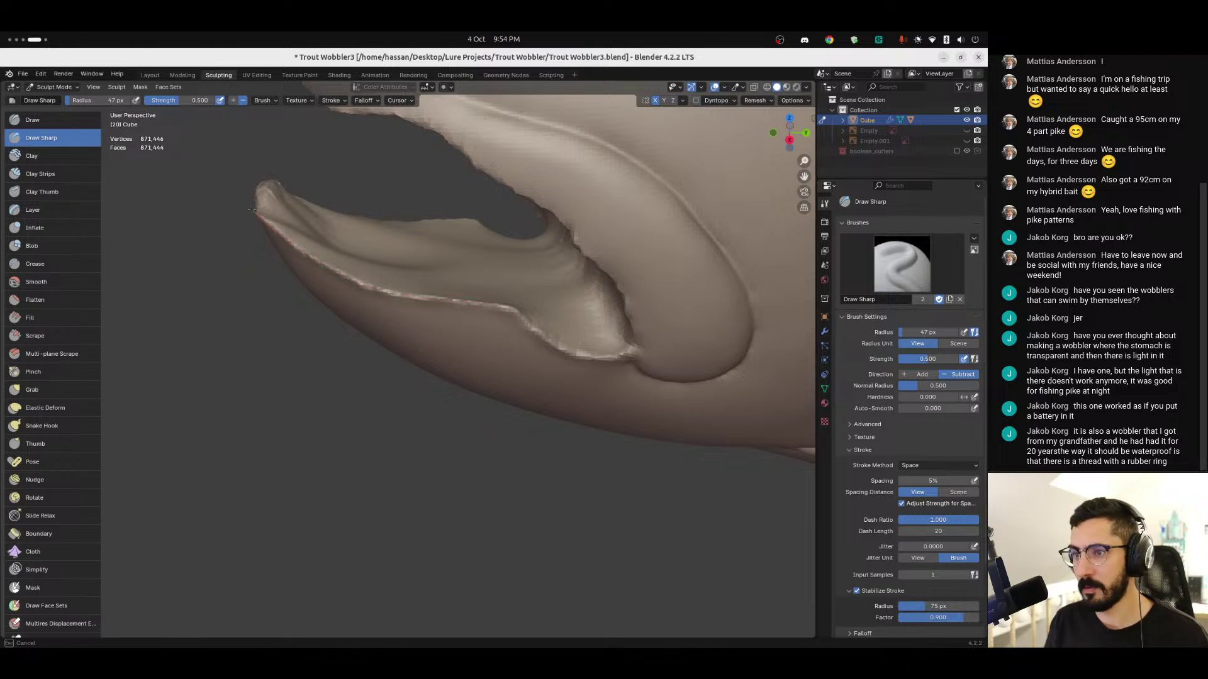
Step: Refine the sharp lip at the mouth corner beneath the upper jaw plate with Draw Sharp
scroll(258, 213, down, 6)
middle_drag(258, 214, 468, 317)
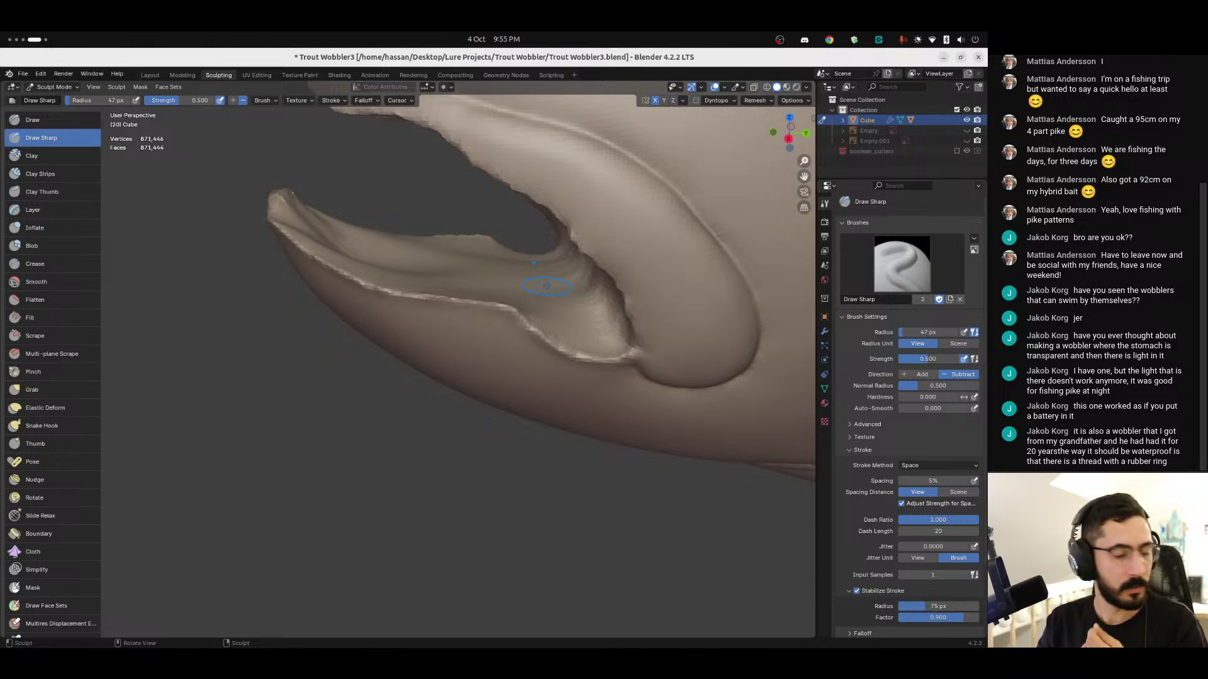
mouse_move(641, 375)
middle_down()
mouse_move(638, 347)
mouse_move(545, 353)
middle_up()
mouse_move(435, 343)
middle_down()
mouse_move(438, 353)
mouse_move(431, 336)
middle_up()
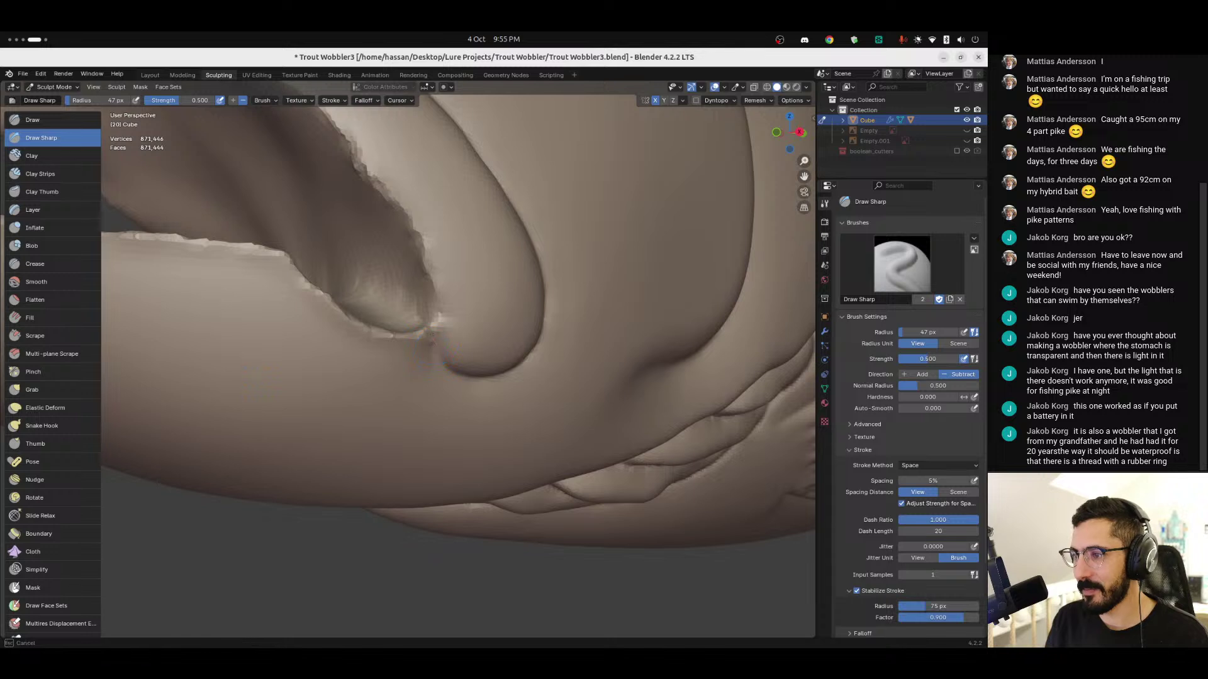
mouse_move(423, 291)
middle_down()
mouse_move(428, 331)
mouse_move(420, 311)
mouse_move(404, 372)
mouse_move(441, 350)
mouse_move(403, 388)
mouse_move(487, 384)
mouse_move(493, 399)
middle_up()
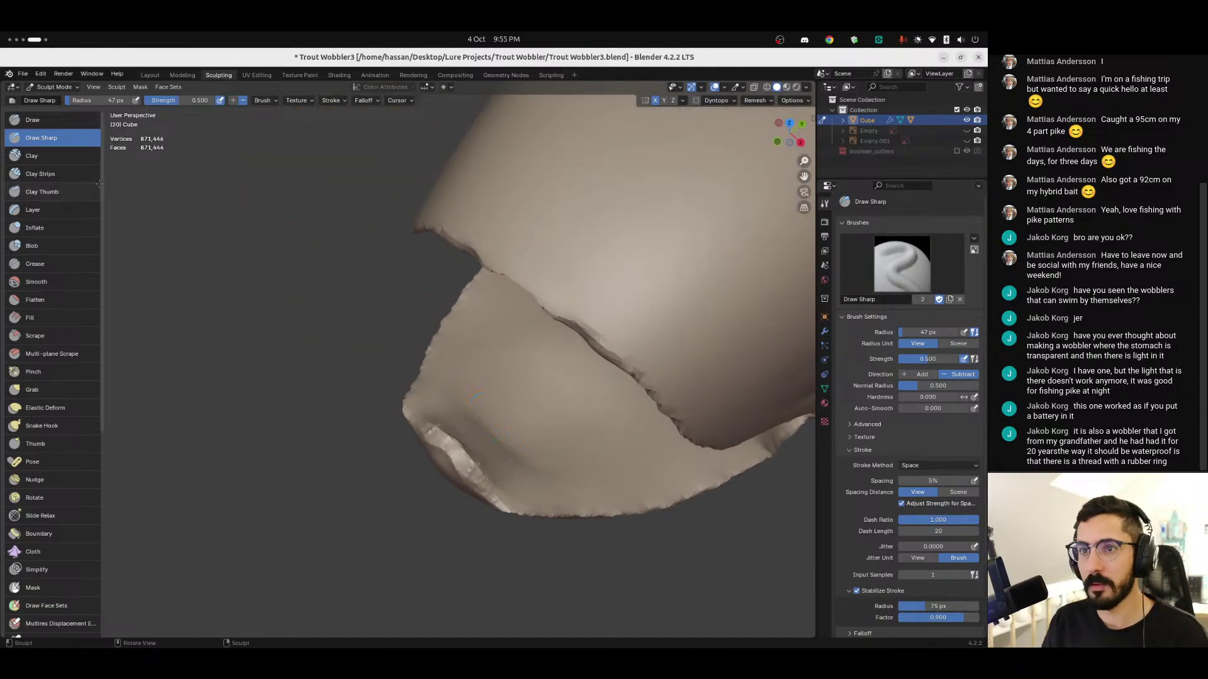
Step: Switch to the Draw brush and smooth the lower jaw's rim and the area at the mouth corner
click(42, 125)
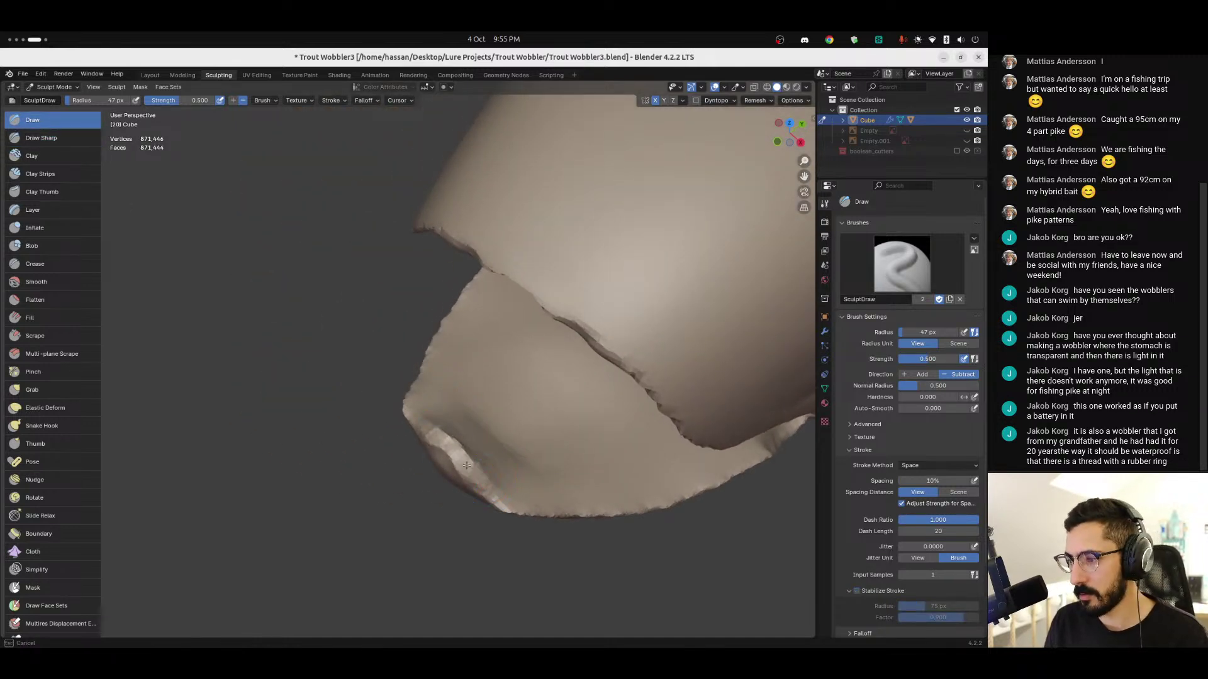
mouse_move(441, 463)
middle_down()
mouse_move(545, 437)
mouse_move(472, 481)
mouse_move(485, 501)
mouse_move(385, 504)
mouse_move(445, 502)
middle_up()
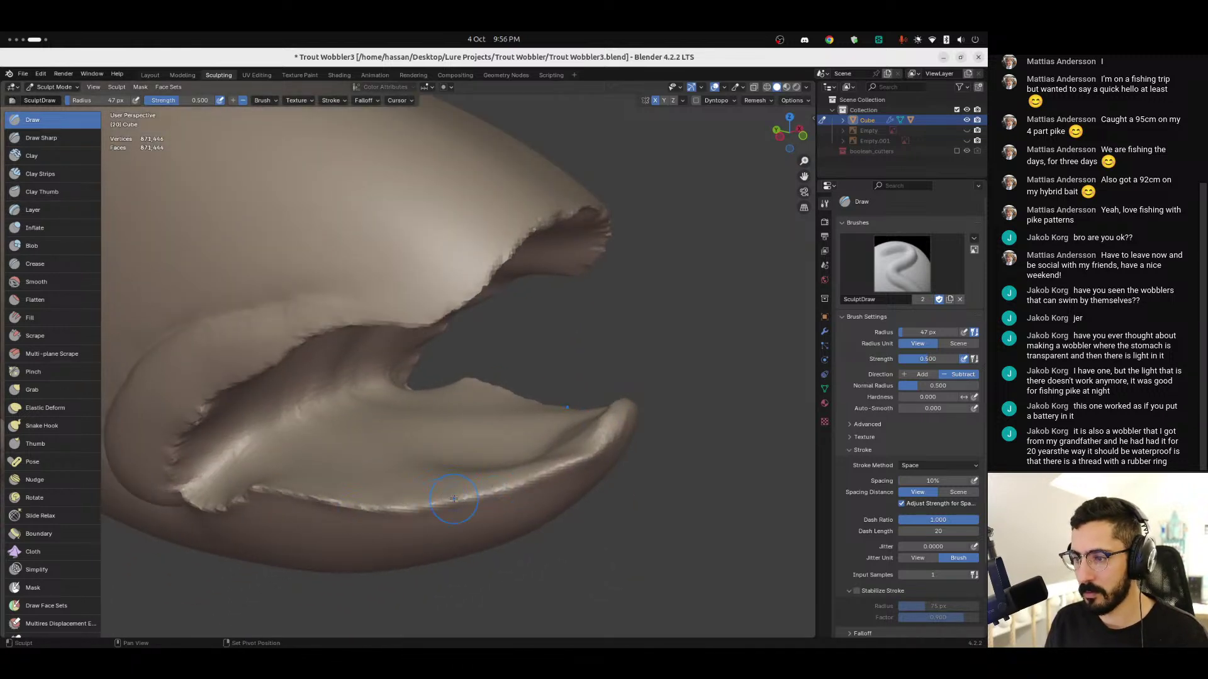
middle_drag(332, 501, 319, 500)
mouse_move(319, 501)
mouse_down()
mouse_move(239, 508)
mouse_move(182, 541)
mouse_move(164, 535)
mouse_up()
middle_drag(165, 535, 328, 416)
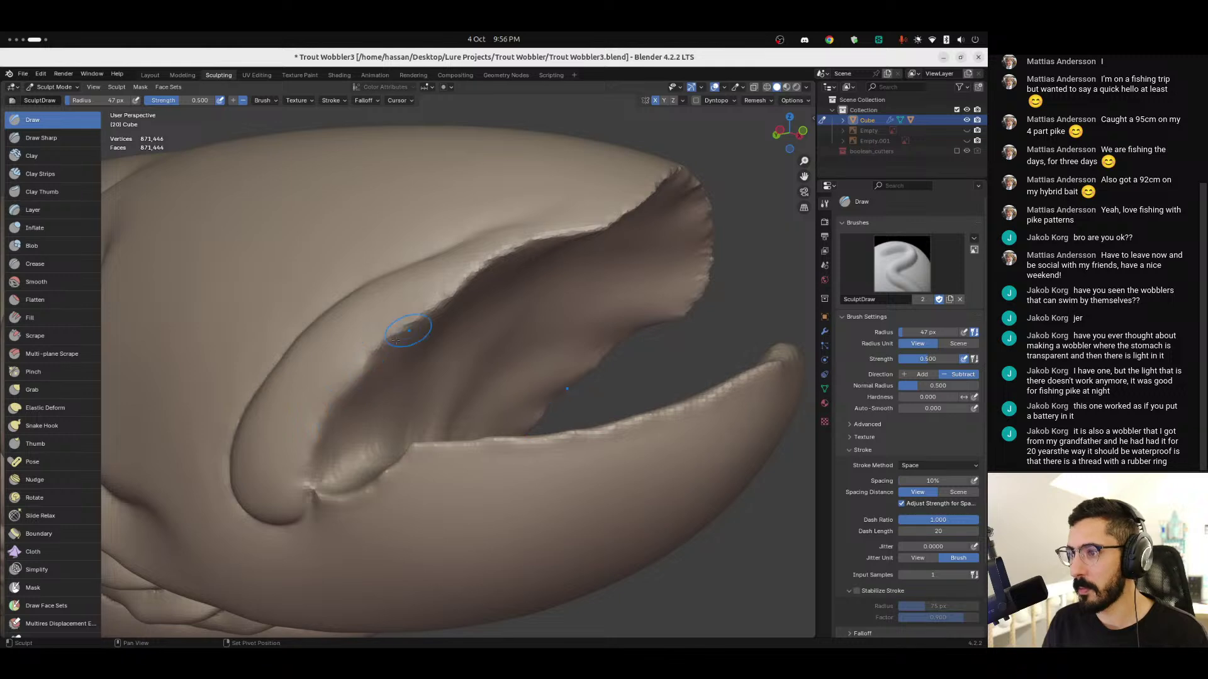
Step: Smooth the jagged upper mouth edge along the jaw plate and around the front of the snout
middle_drag(483, 283, 450, 285)
drag(450, 285, 568, 211)
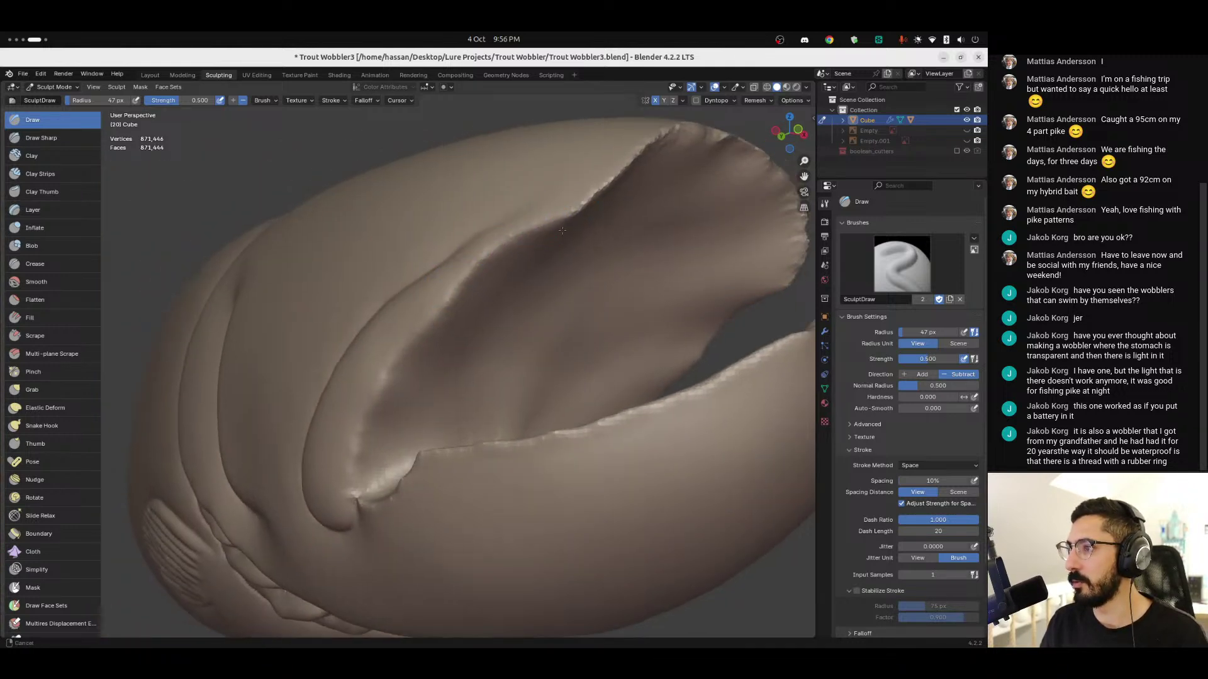
scroll(580, 208, down, 3)
mouse_move(510, 237)
mouse_down()
mouse_move(553, 216)
mouse_move(606, 229)
mouse_up()
middle_drag(654, 250, 579, 227)
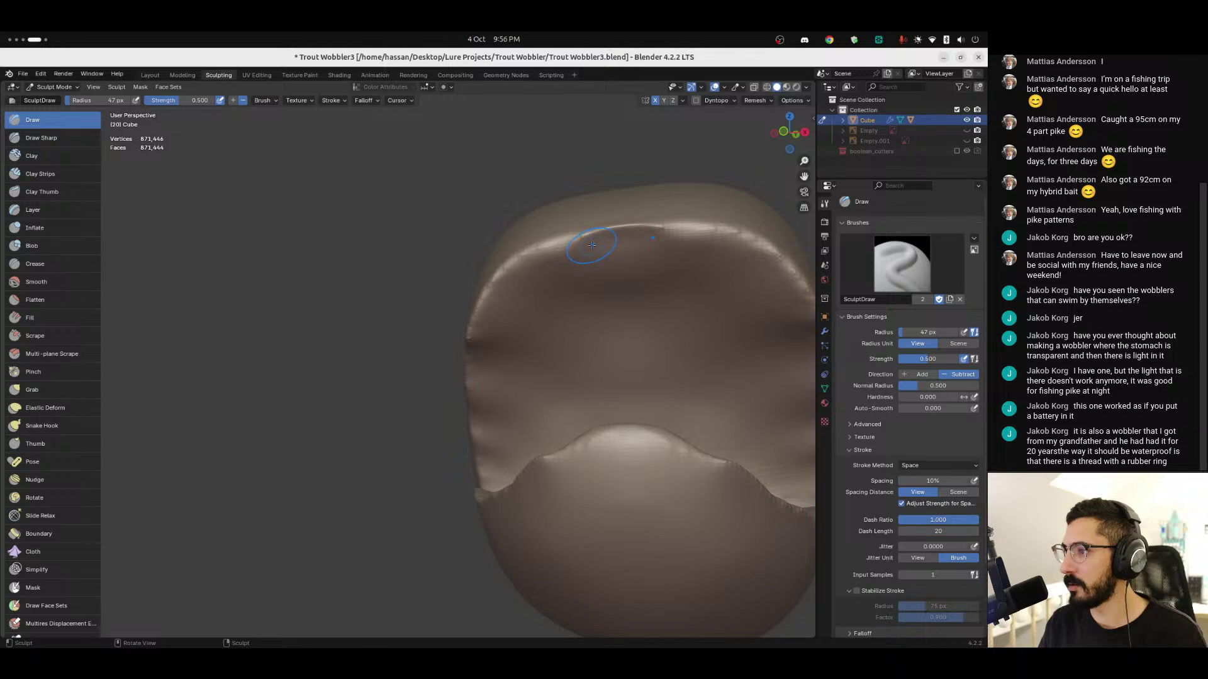
mouse_move(595, 245)
mouse_down()
mouse_move(582, 249)
mouse_move(592, 261)
mouse_move(601, 242)
mouse_move(588, 239)
mouse_move(629, 236)
mouse_move(616, 245)
mouse_move(629, 255)
mouse_up()
middle_drag(629, 255, 575, 259)
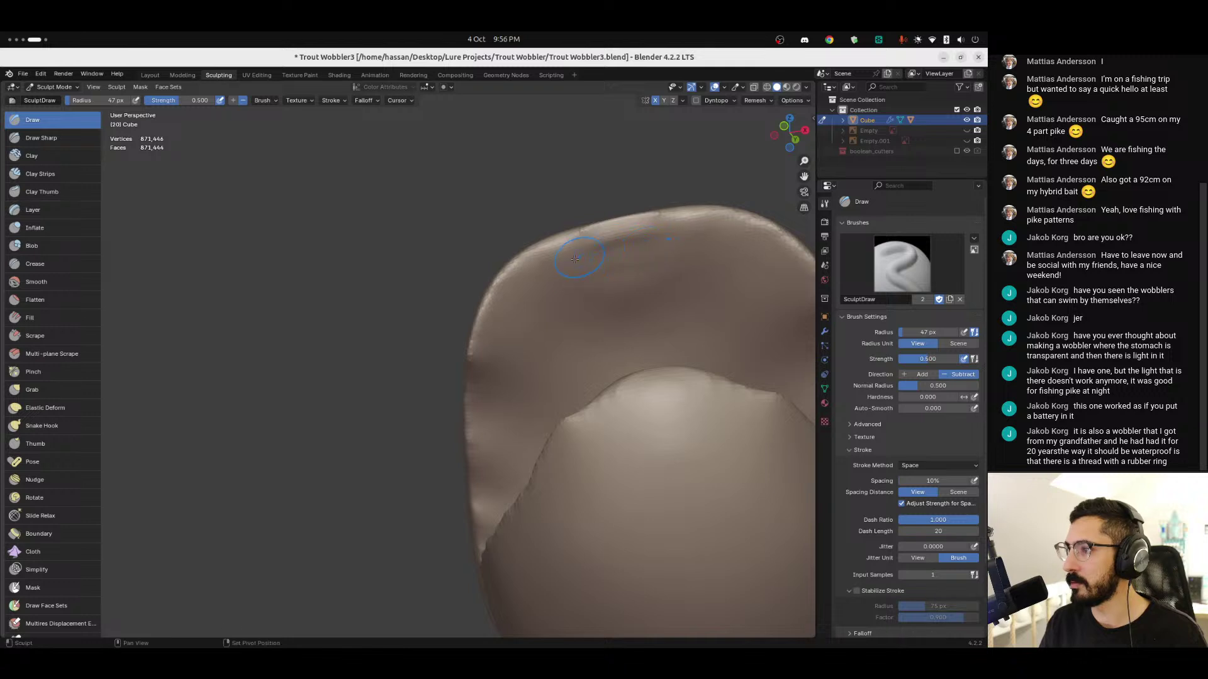
middle_drag(642, 239, 606, 277)
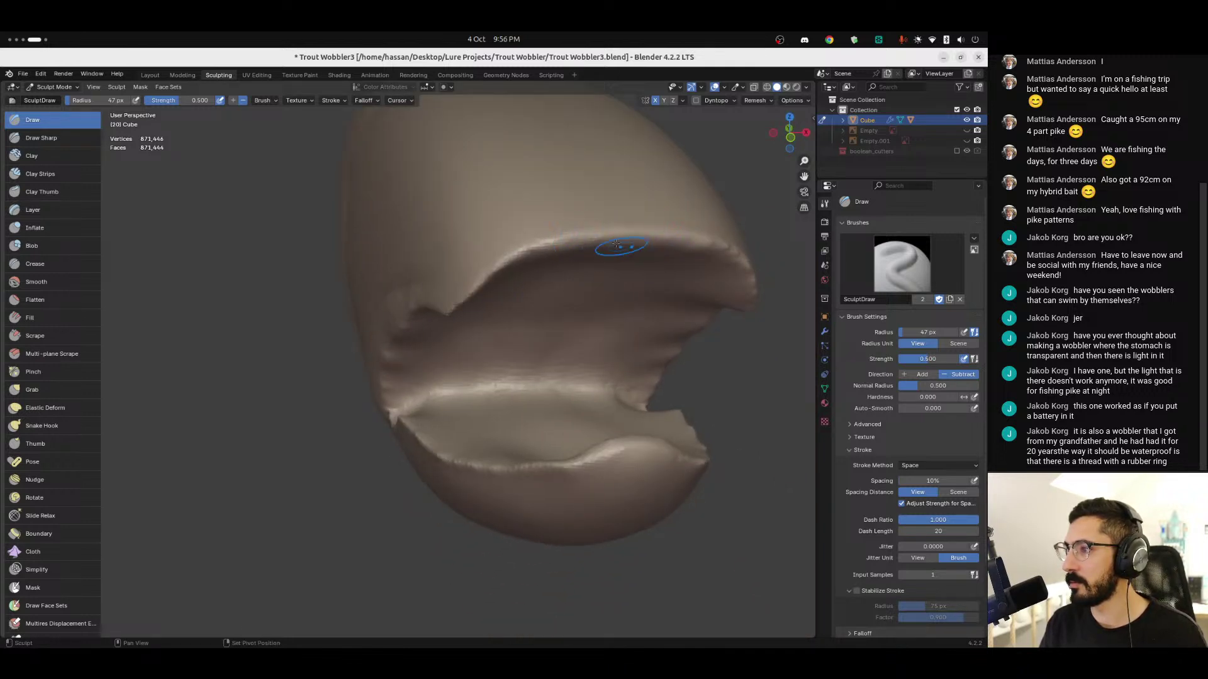
mouse_move(526, 284)
middle_down()
mouse_move(312, 352)
mouse_move(433, 405)
mouse_move(533, 383)
mouse_move(660, 320)
mouse_move(519, 291)
middle_up()
Step: Return to the Layout workspace and turn on the viewport display of the lure's boolean_Cylinder modifier
click(150, 75)
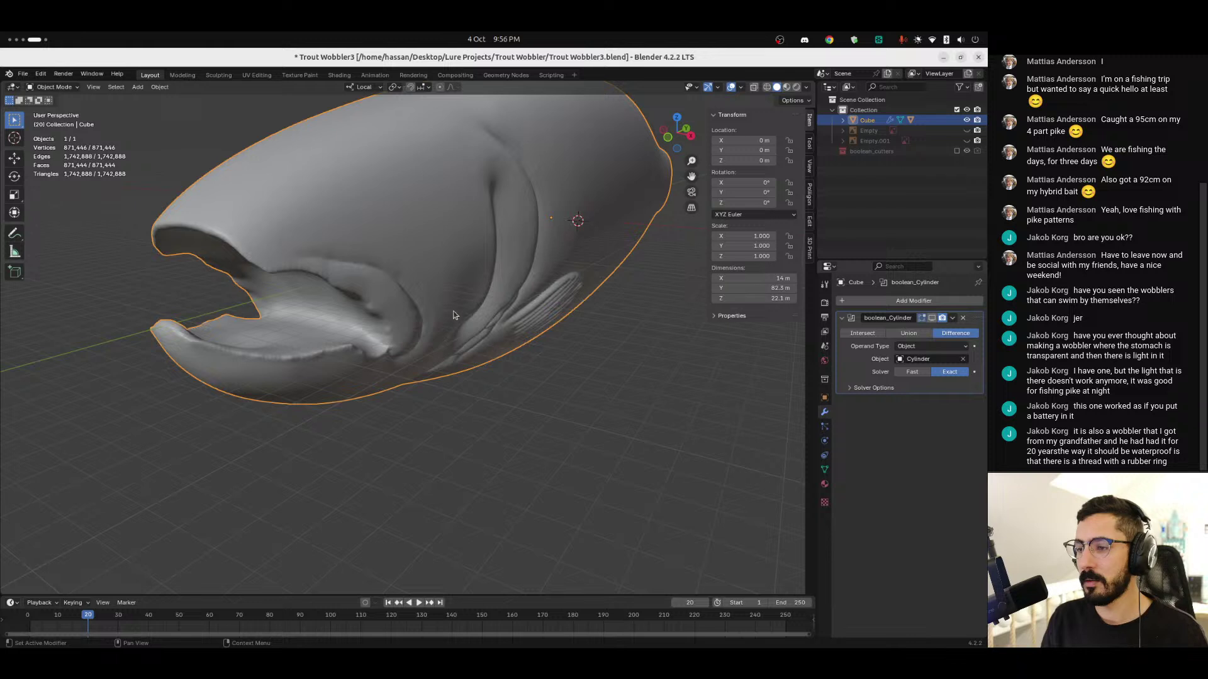
scroll(444, 305, down, 5)
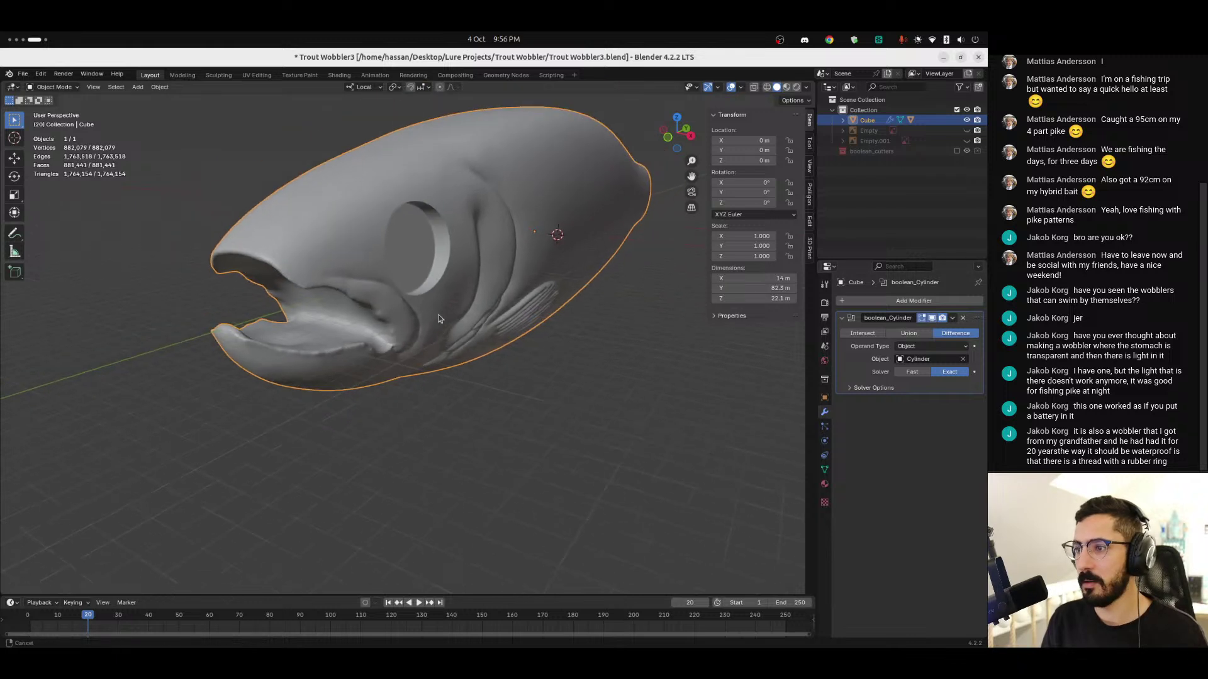
middle_drag(474, 341, 398, 335)
scroll(383, 385, down, 1)
scroll(355, 364, up, 3)
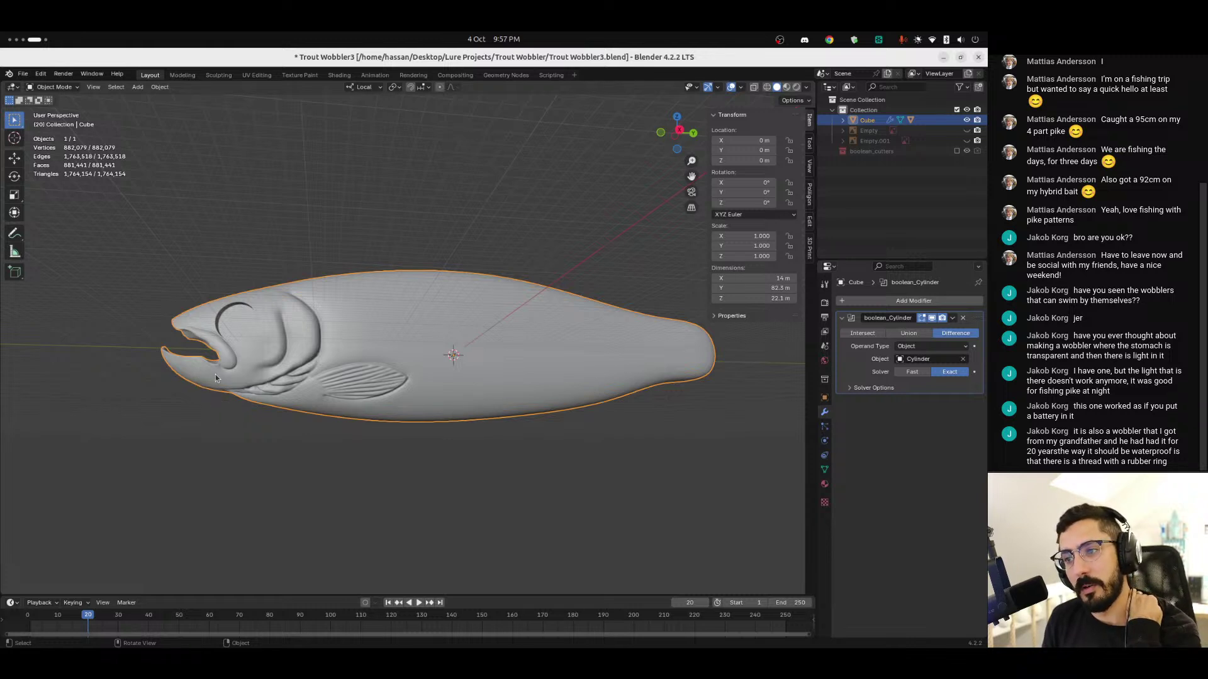
Step: Examine the whole lure body from the side and above, and the eye socket and mouth close up
middle_drag(410, 323, 432, 401)
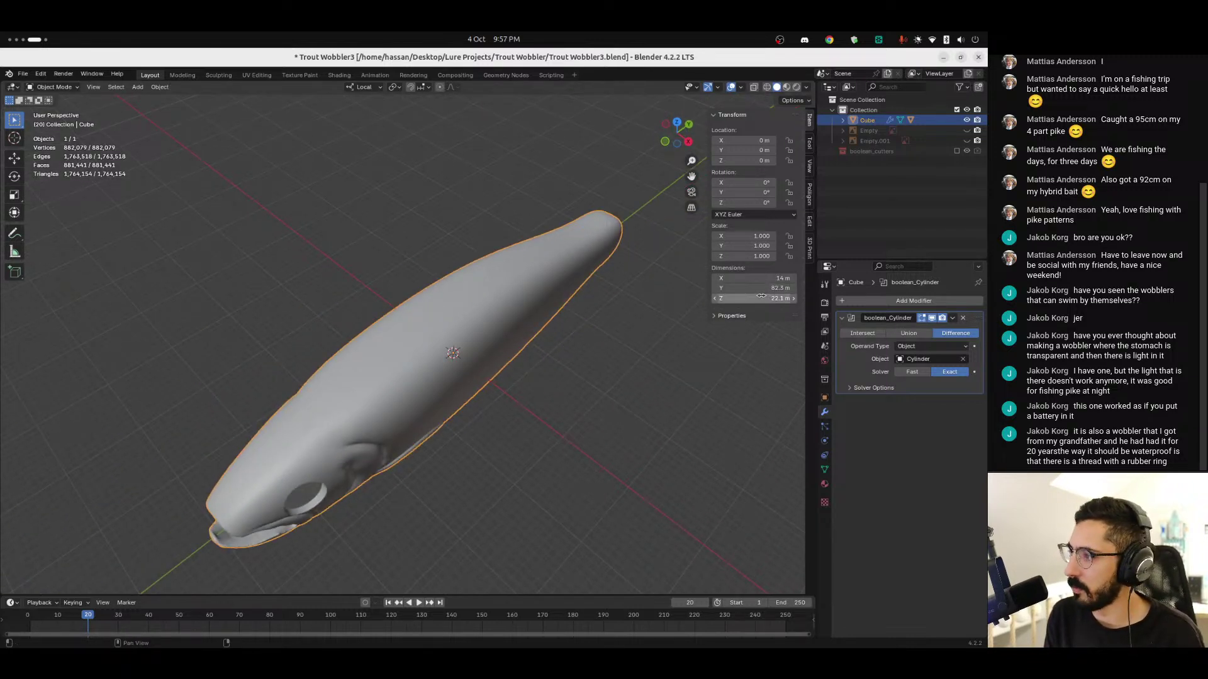
middle_drag(463, 305, 423, 285)
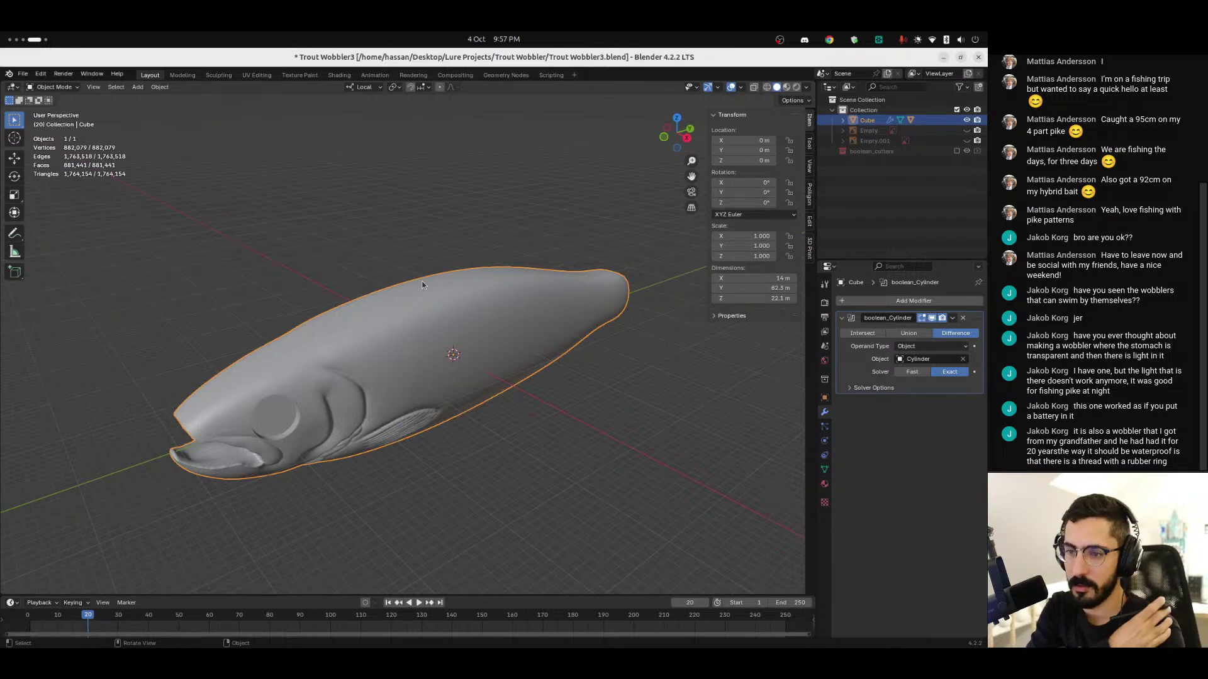
middle_drag(255, 447, 224, 394)
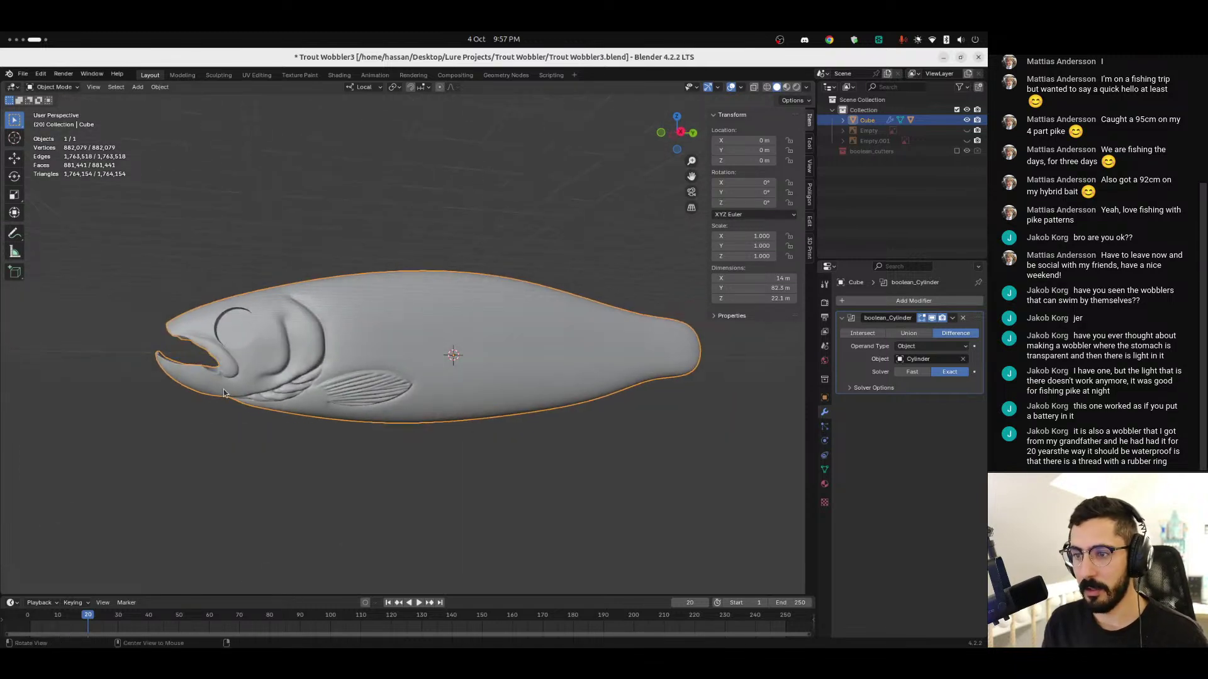
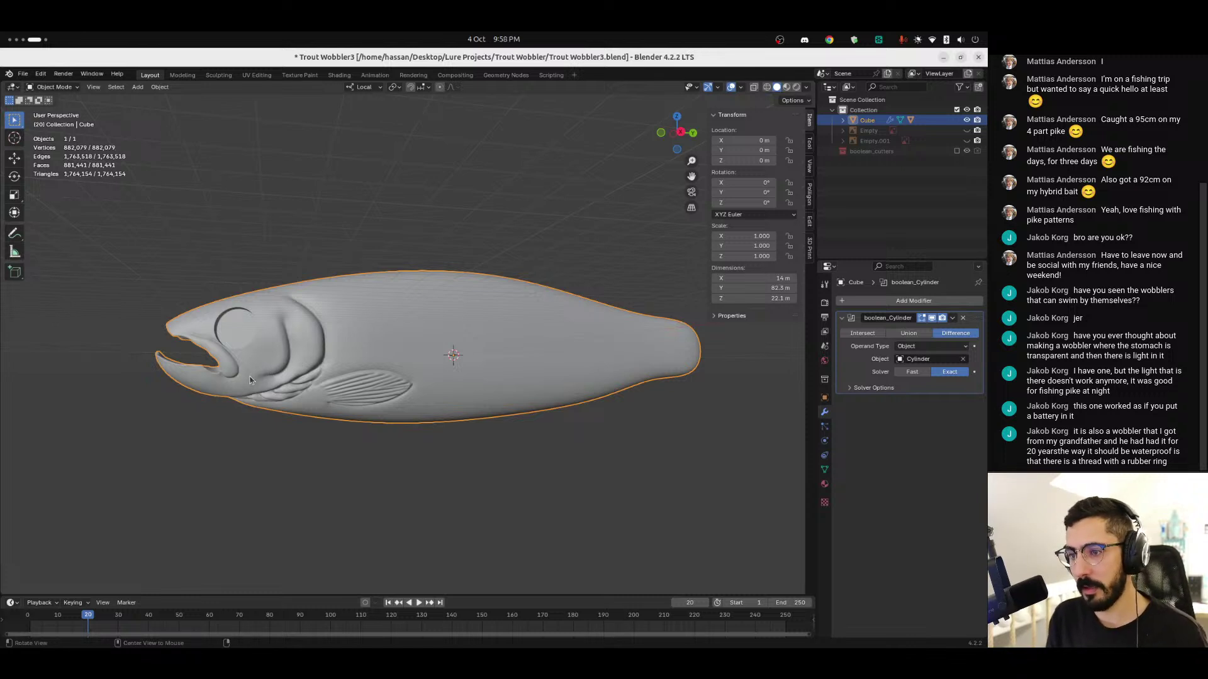
click(163, 452)
ctrl+middle_drag(246, 396, 271, 347)
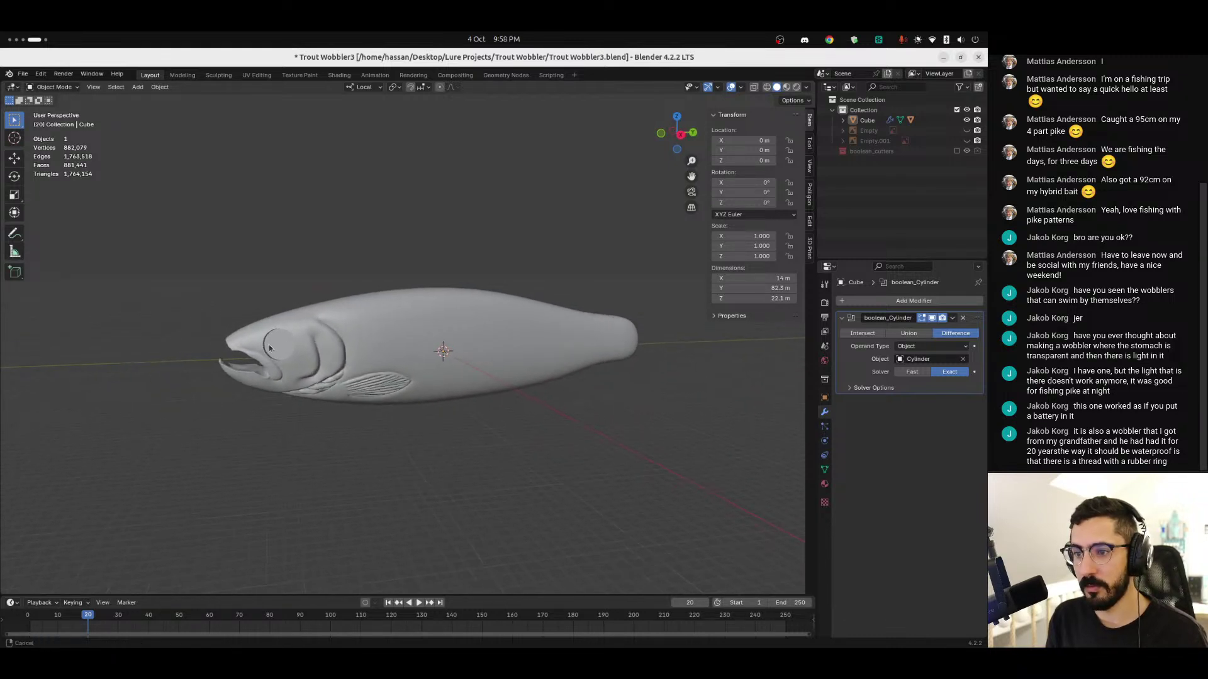
scroll(272, 359, up, 4)
shift+middle_drag(170, 352, 240, 341)
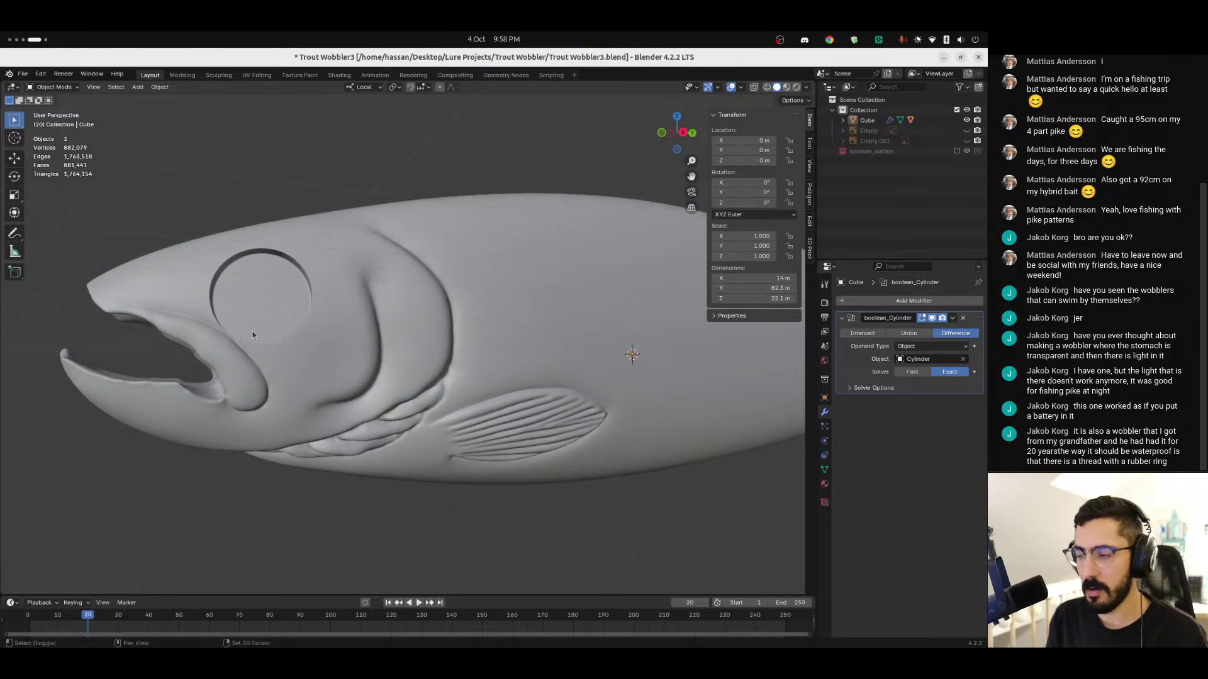
Step: Remove the boolean_Cylinder modifier from the lure and enable the boolean_cutters collection in the view layer
click(964, 320)
click(958, 151)
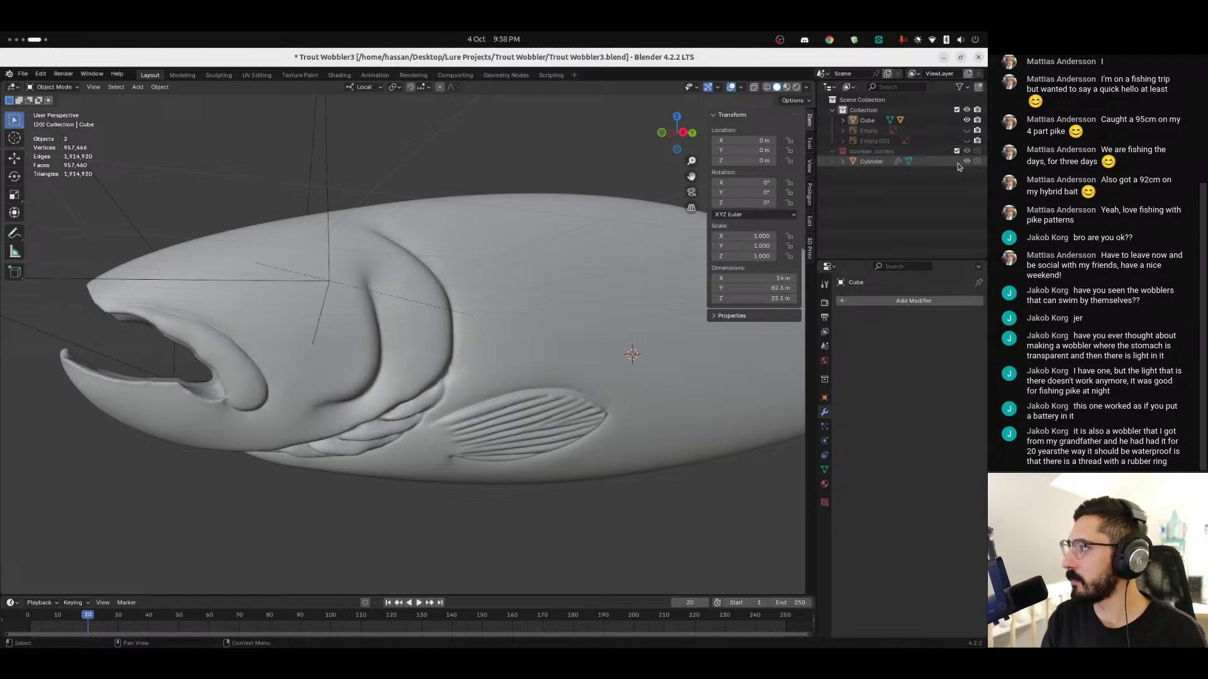
Step: Set the boolean cutter cylinder's viewport display to Solid
click(937, 162)
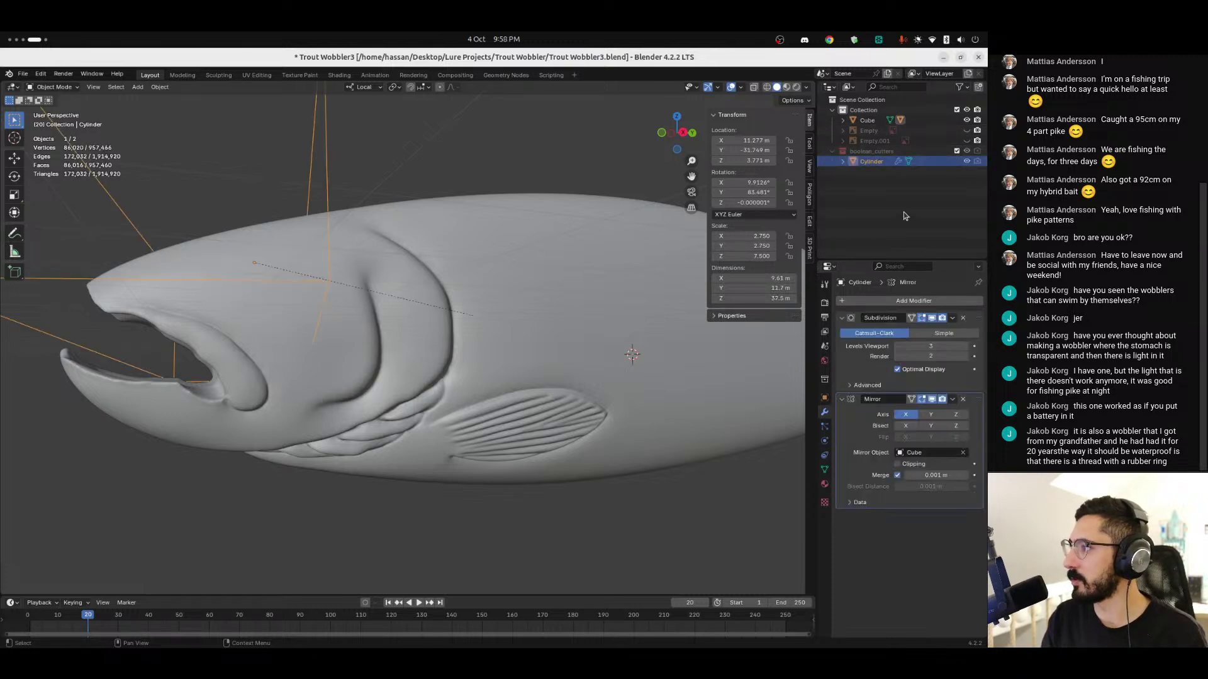
click(825, 399)
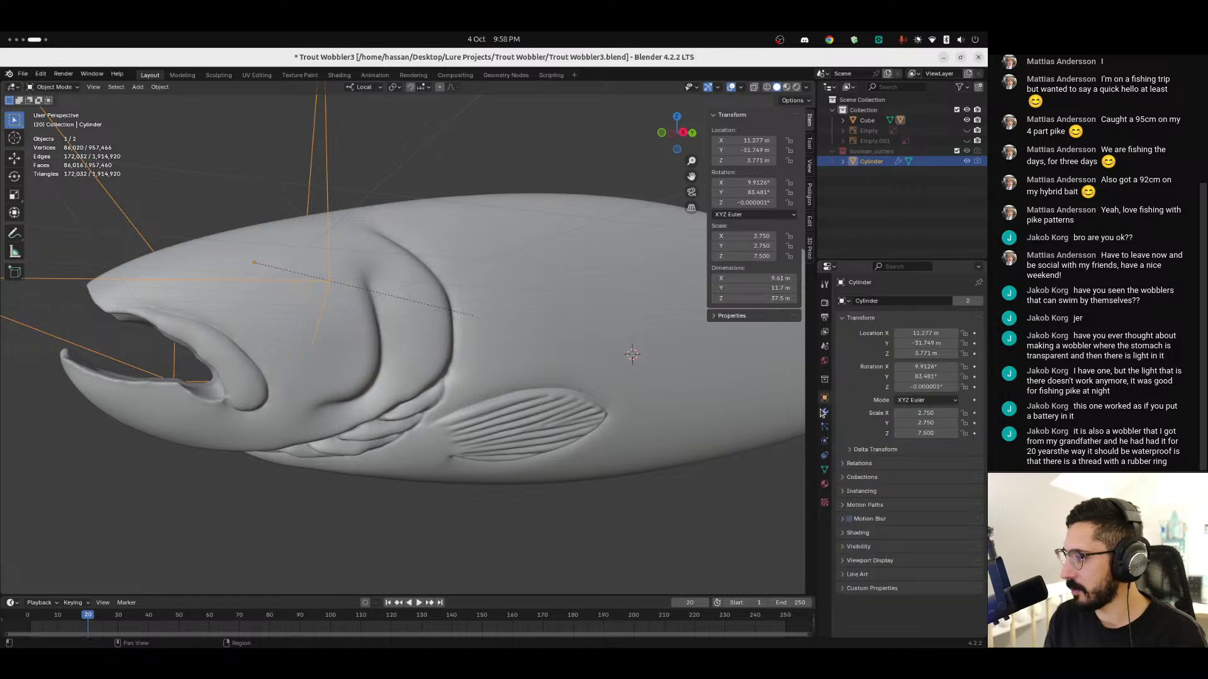
click(881, 560)
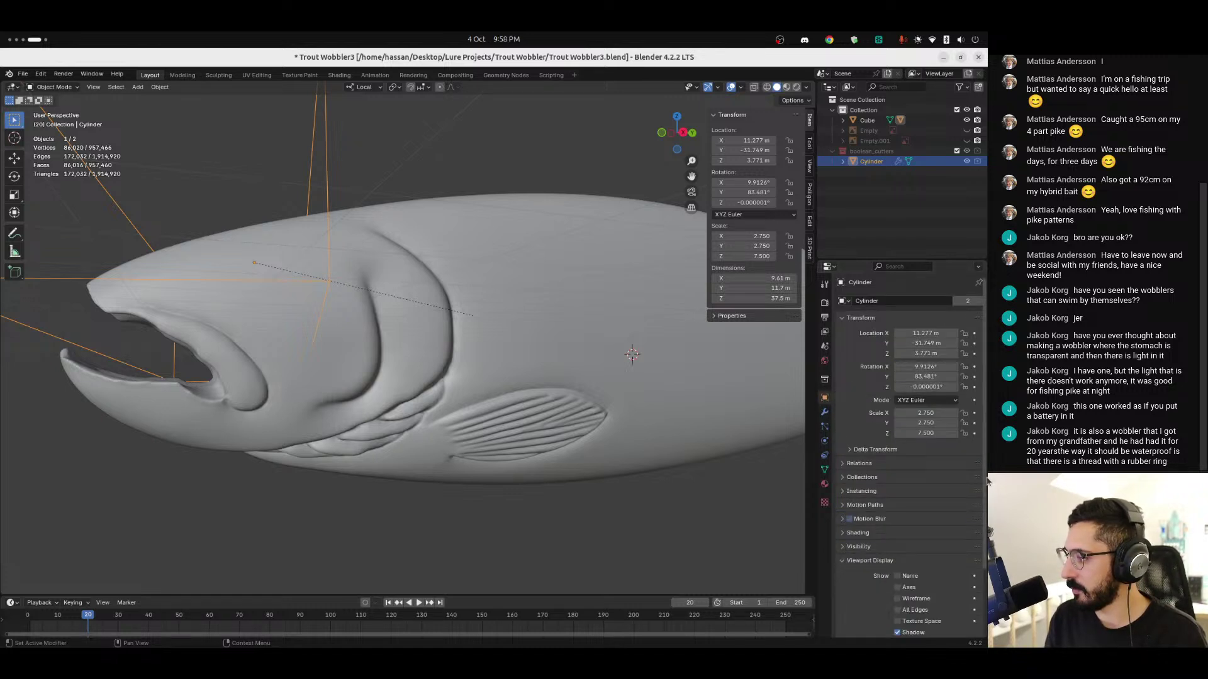
scroll(893, 563, down, 3)
click(933, 589)
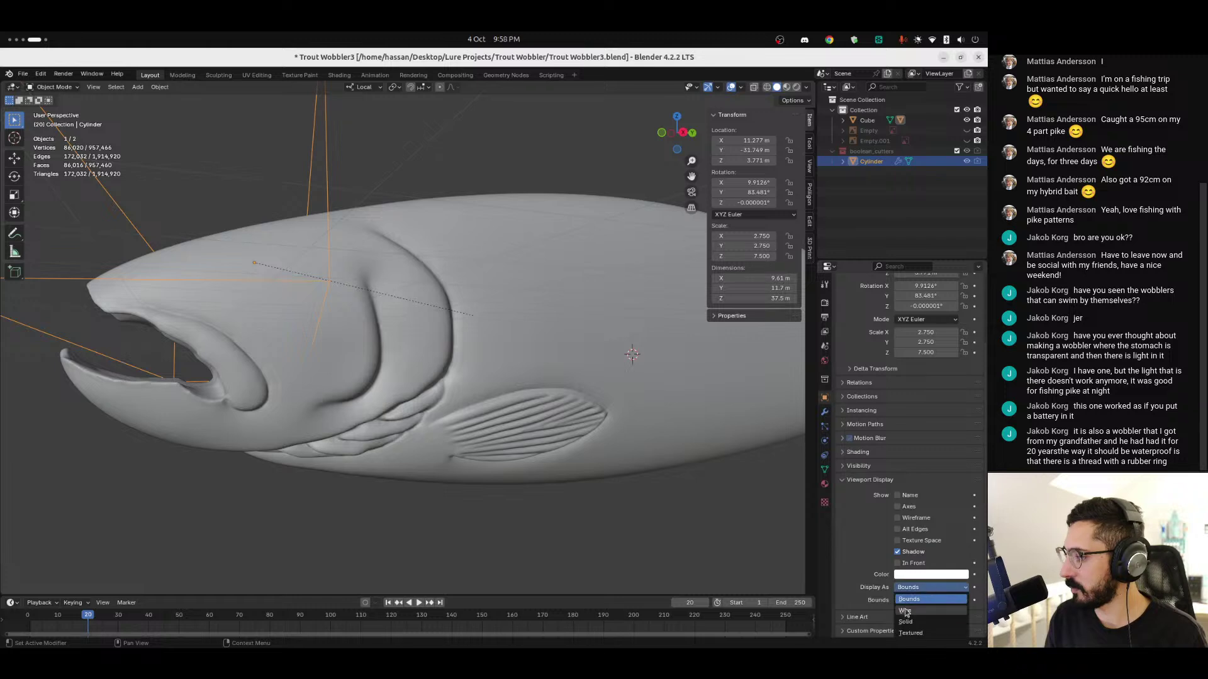
click(915, 611)
scroll(325, 356, down, 2)
mouse_move(325, 356)
middle_down()
mouse_move(380, 369)
mouse_move(397, 345)
mouse_move(415, 361)
mouse_move(328, 361)
mouse_move(315, 348)
mouse_move(323, 354)
middle_up()
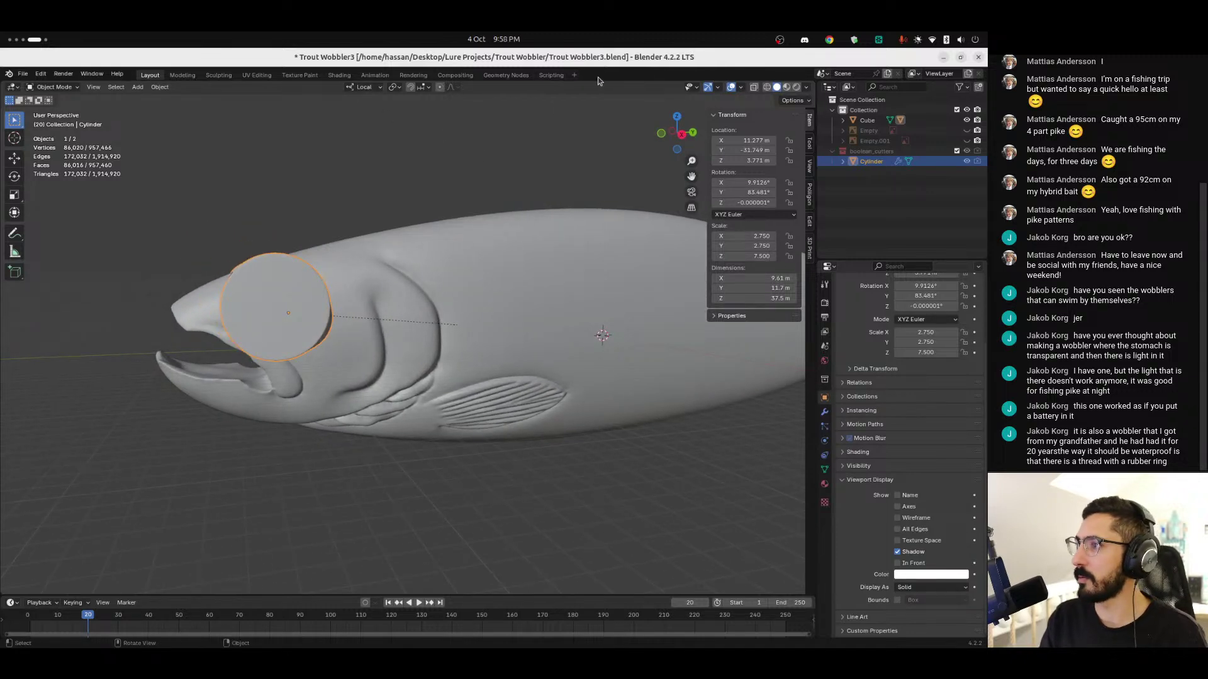
Step: Turn on the Move gizmo and shift the cutter cylinder slightly along its local Y axis to about Y -31.2 m
click(718, 87)
click(691, 186)
middle_drag(377, 290, 423, 283)
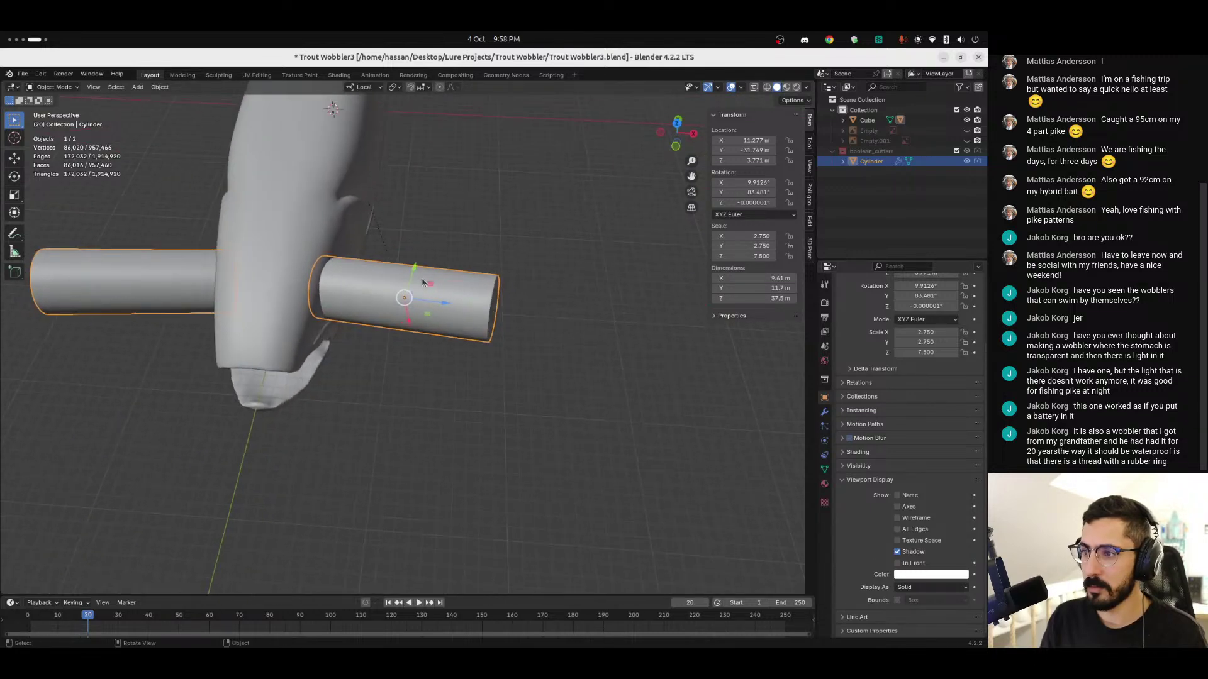
drag(415, 269, 415, 267)
middle_drag(415, 267, 330, 368)
Step: Try a Boolean difference on the lure and cylinder with the cylinder as the active object
key(a)
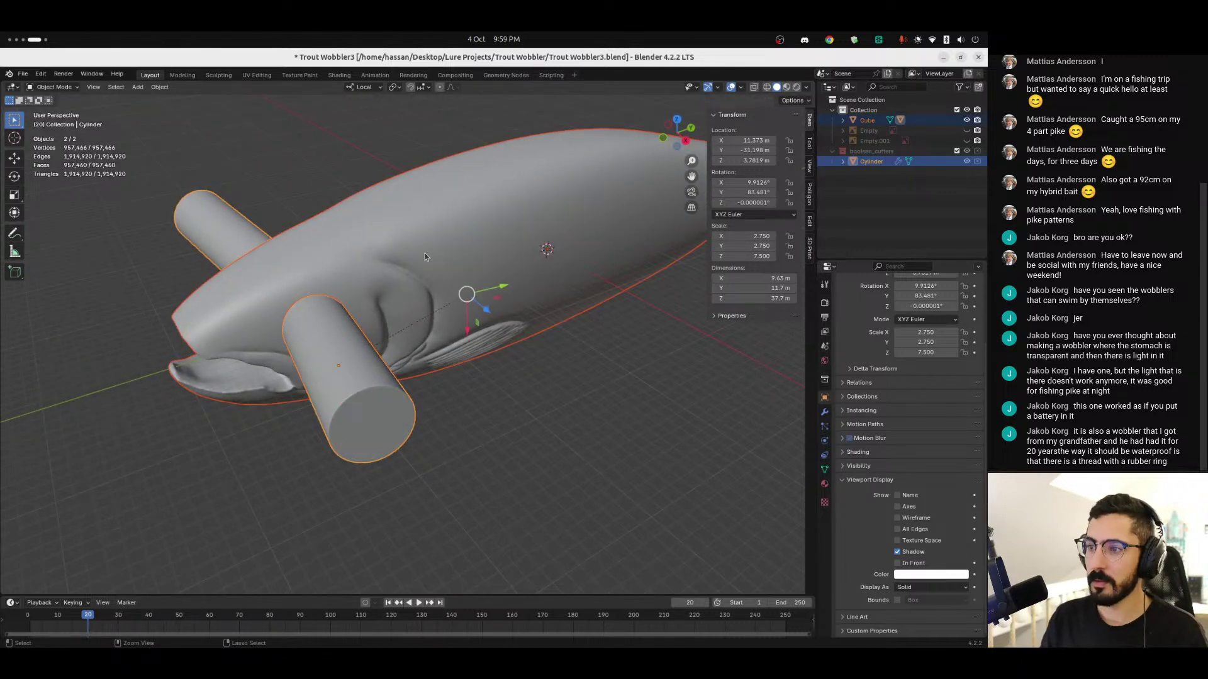
key(ctrl+minus)
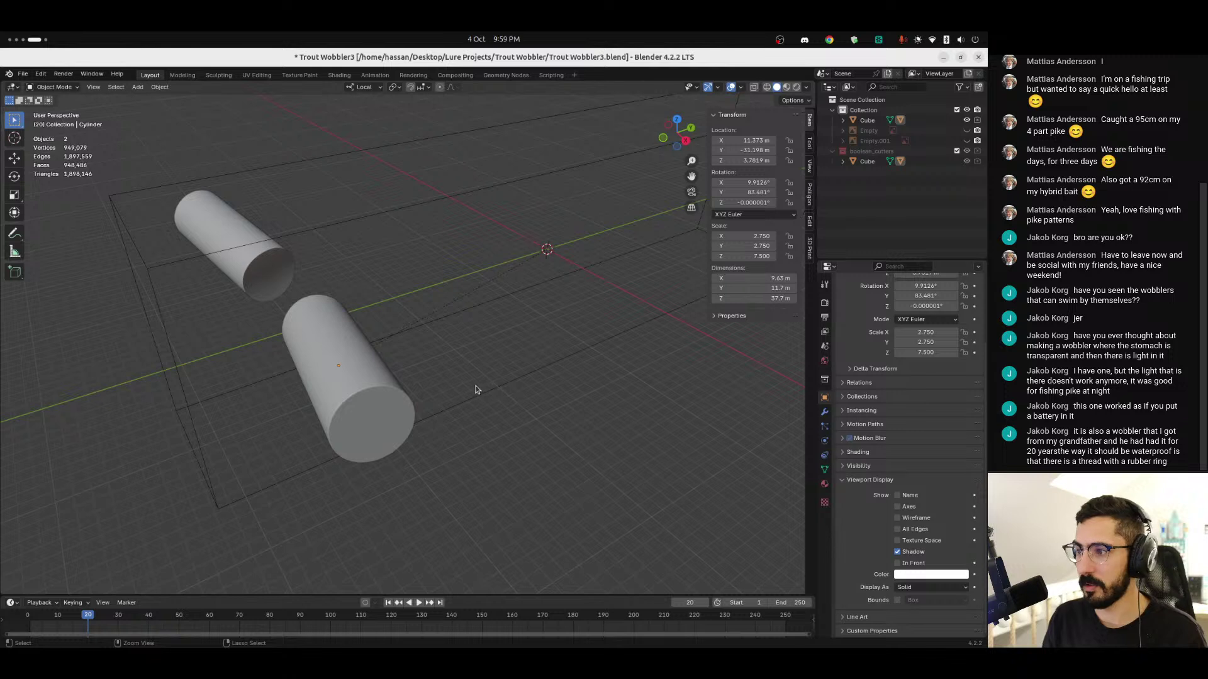
key(a)
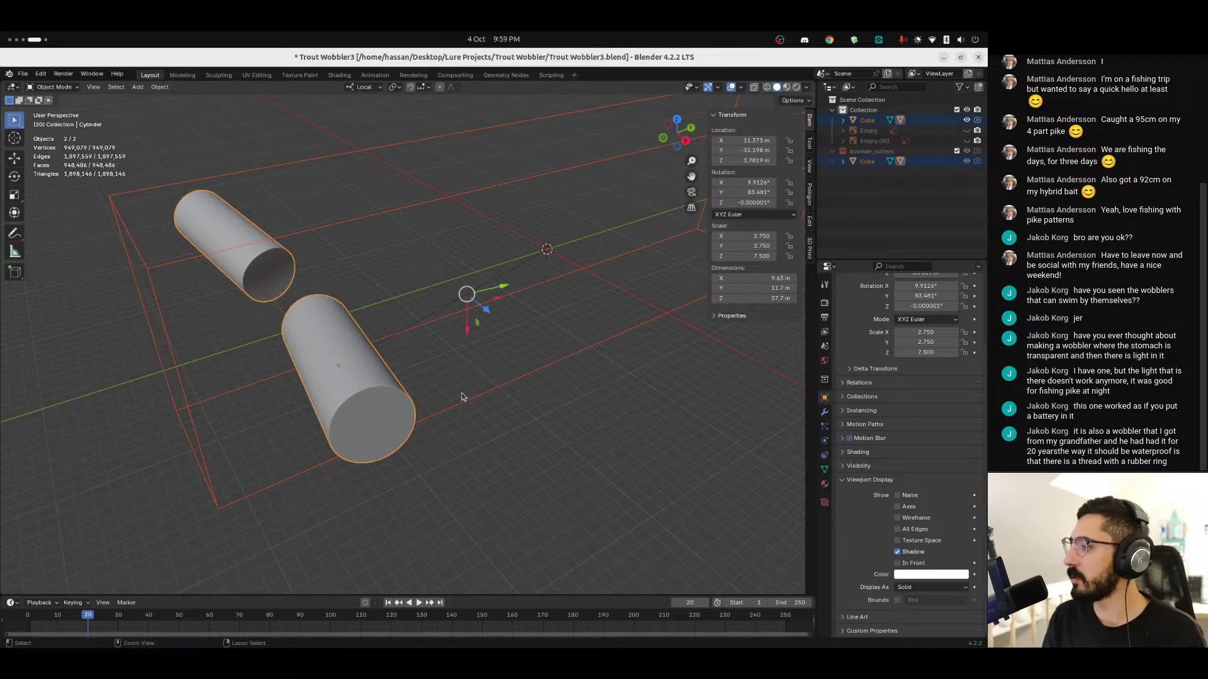
key(ctrl+z)
Step: Subtract the cylinder from the lure body with a Boolean difference, keeping the lure as the active object
click(507, 399)
click(377, 377)
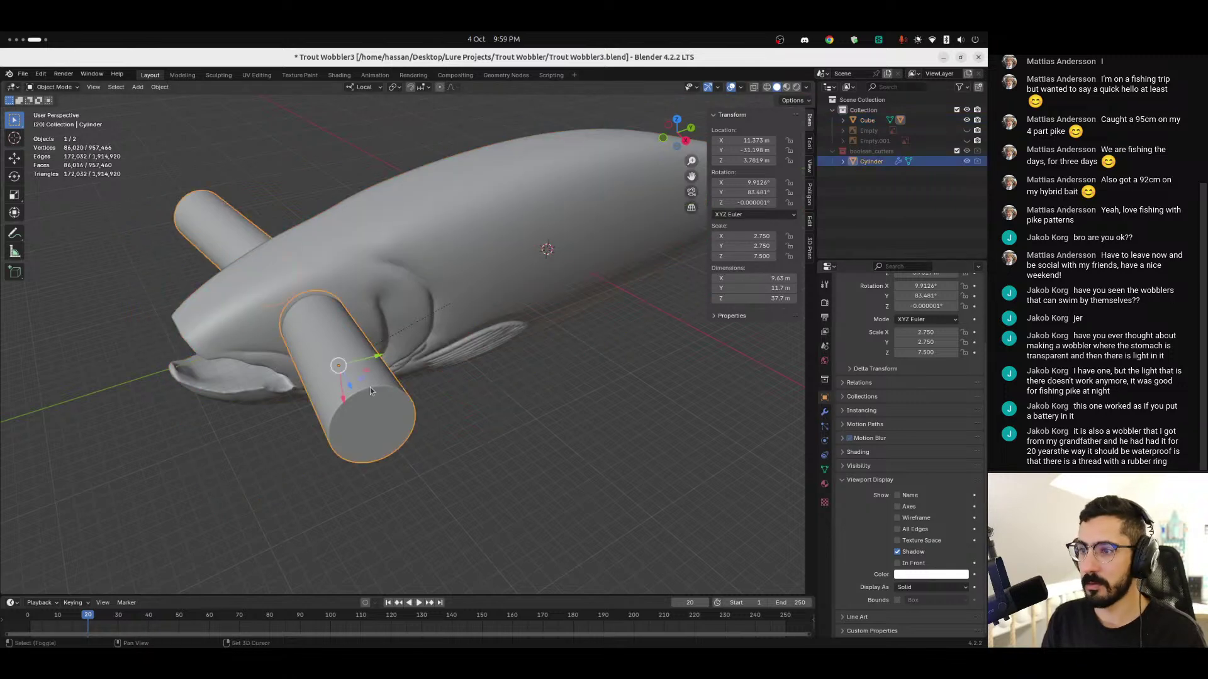
shift+click(424, 271)
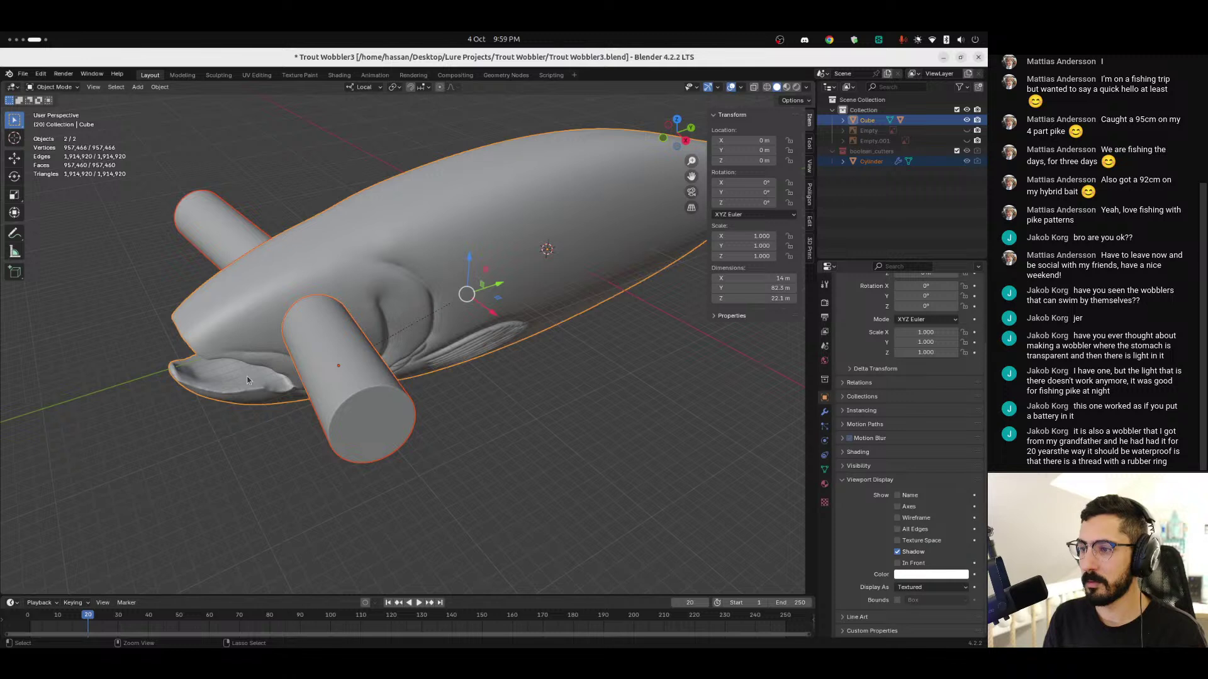
key(ctrl+shift+KP_Subtract)
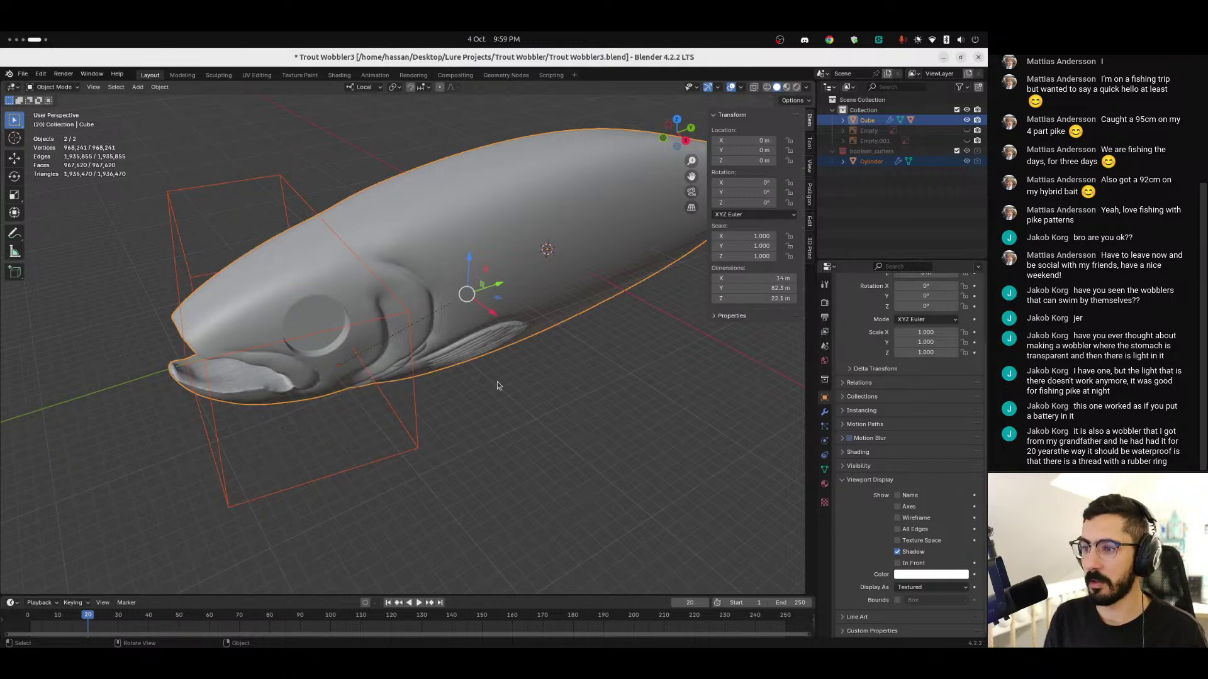
Step: Hide the cutter cylinder in the viewport and save the Trout Wobbler3 file
click(380, 431)
click(416, 431)
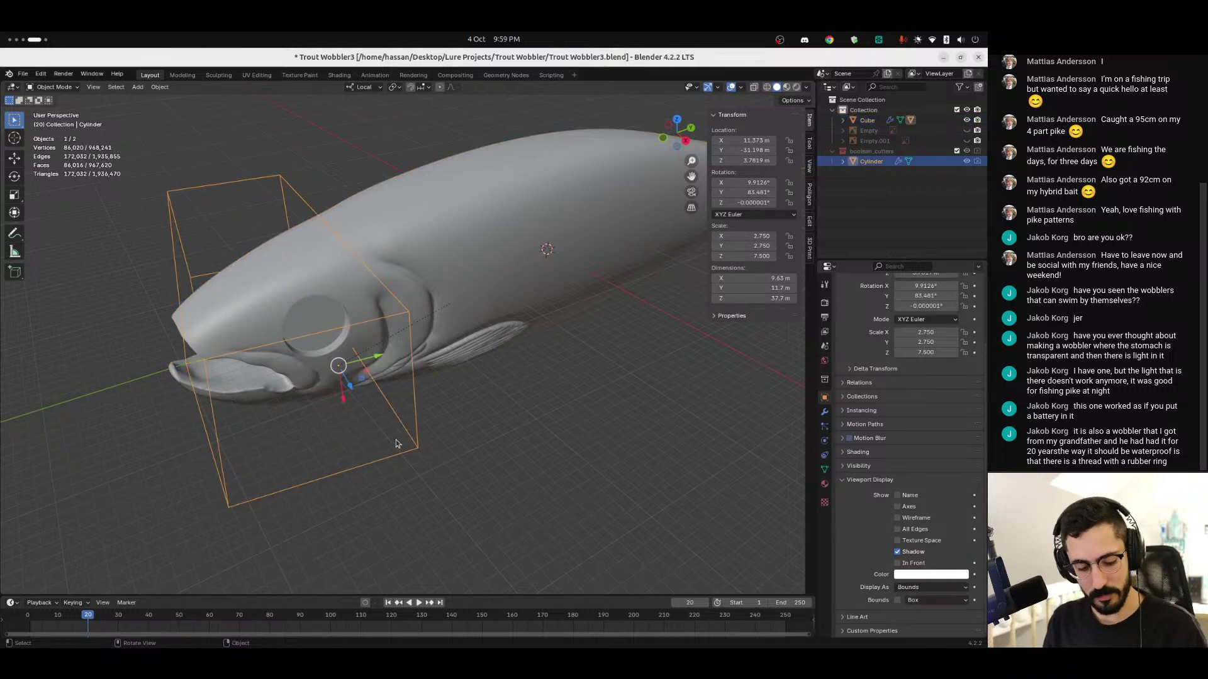
key(h)
middle_drag(383, 432, 394, 383)
scroll(353, 393, down, 4)
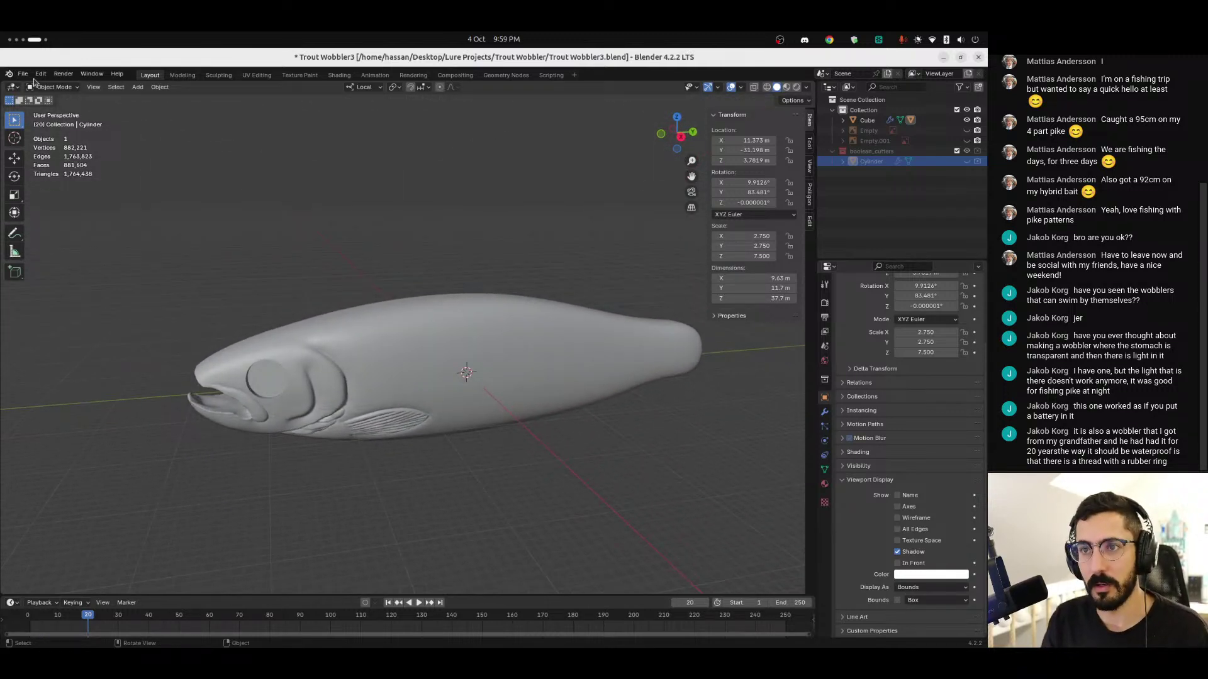
key(ctrl+s)
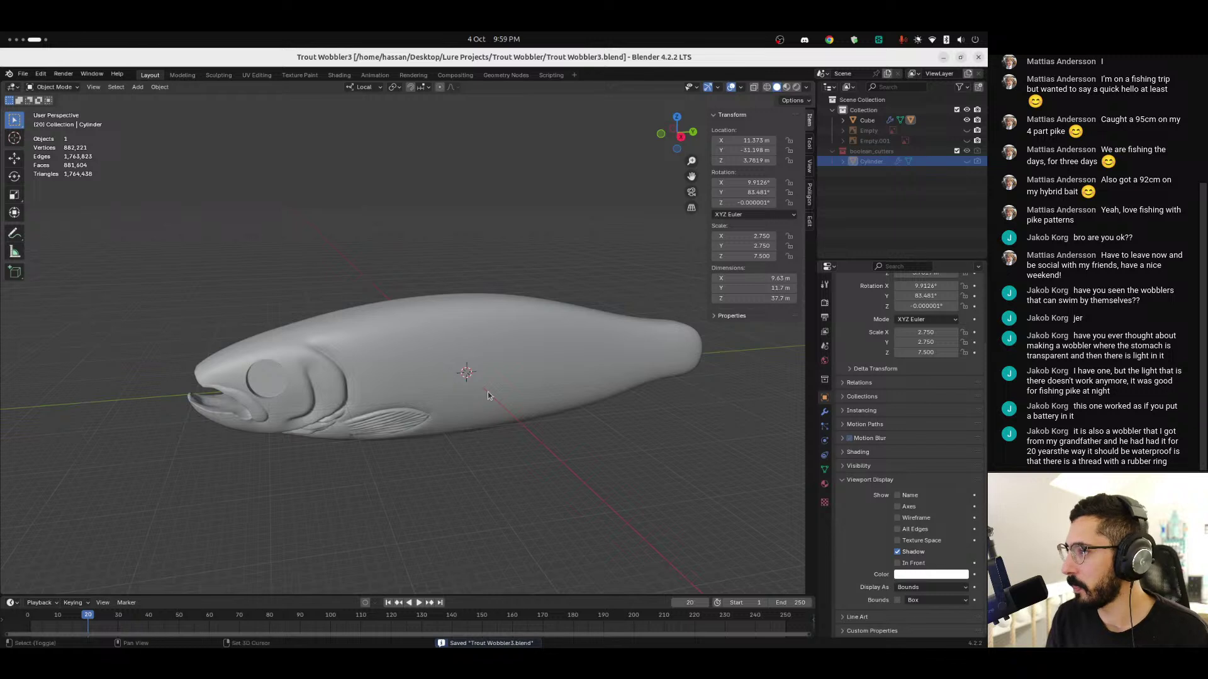
Step: Duplicate the lure body and move the copy straight up along Z by about 49 m
click(543, 357)
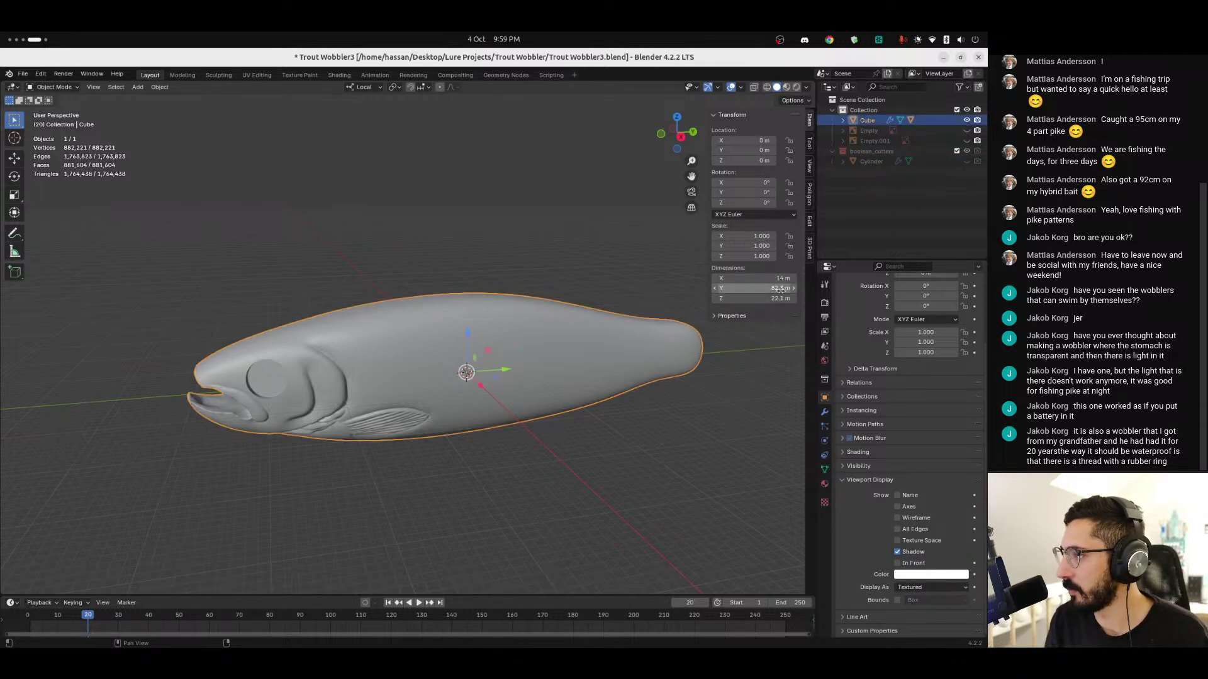
ctrl+middle_drag(443, 299, 526, 344)
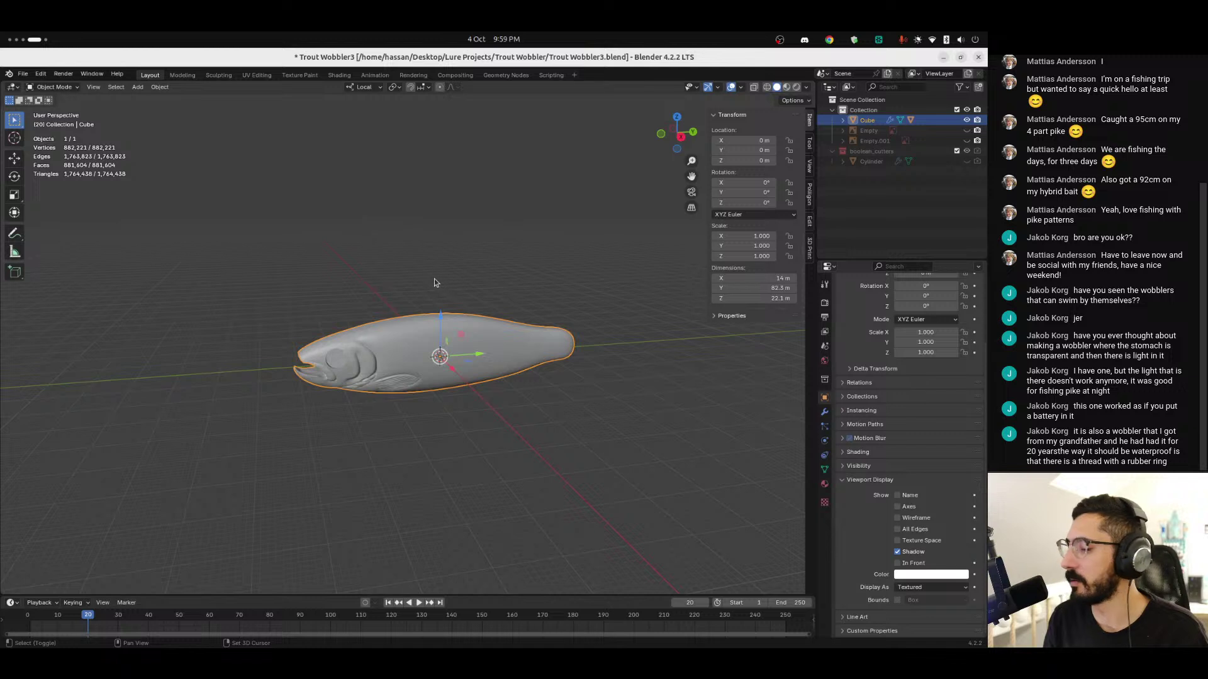
key(shift+d)
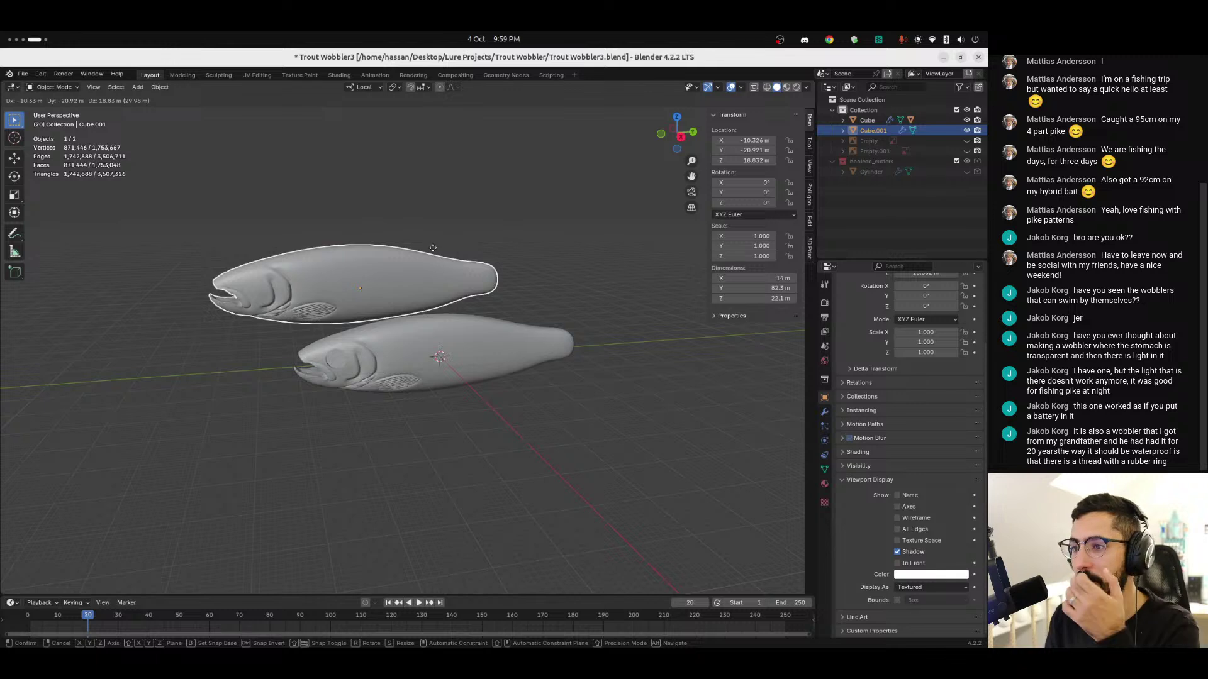
key(z)
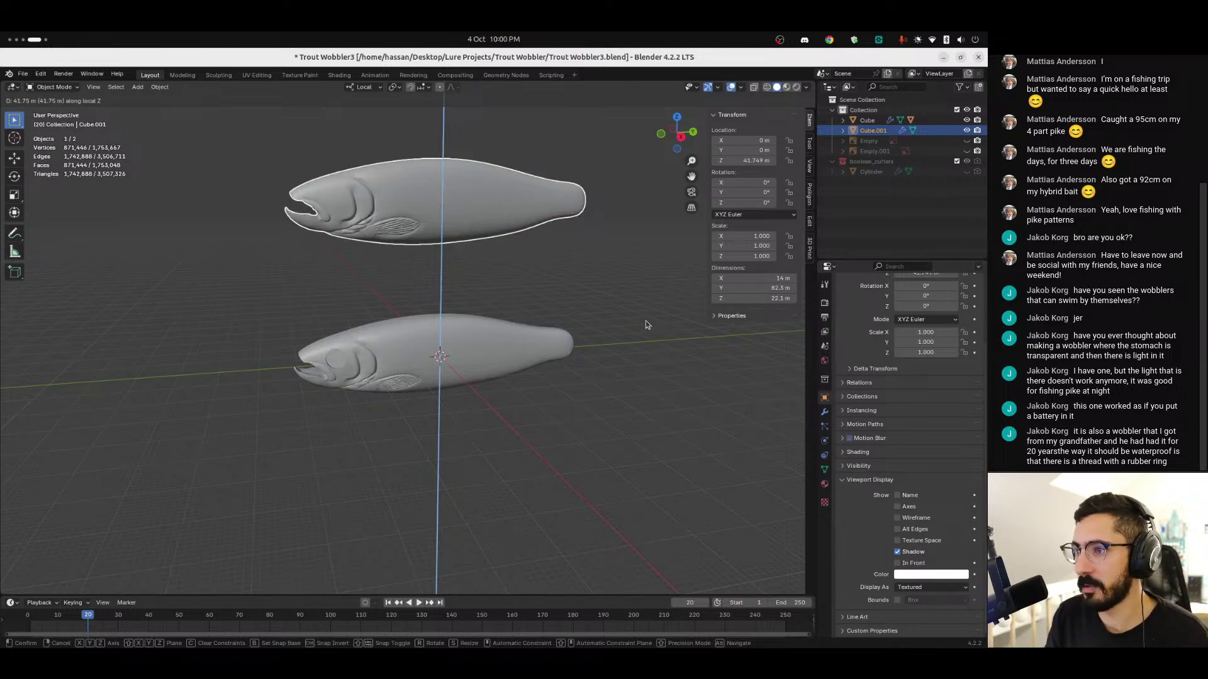
click(546, 303)
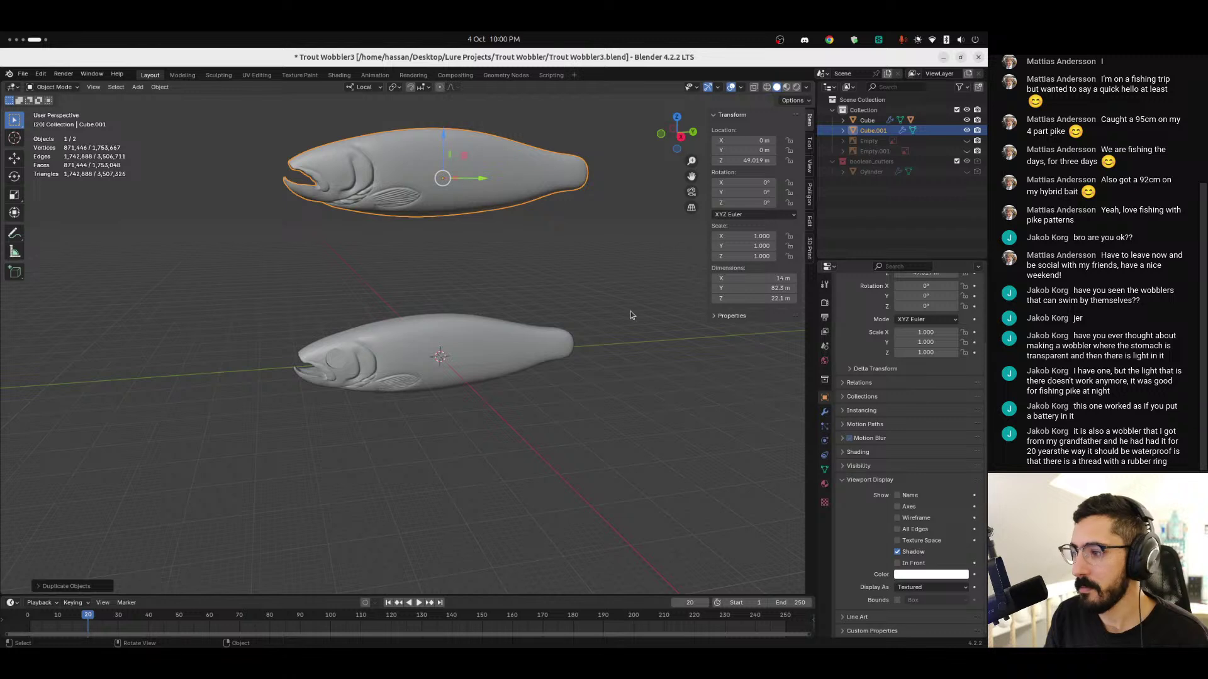
Step: Set the duplicated lure's Z location to exactly 50 m
click(824, 412)
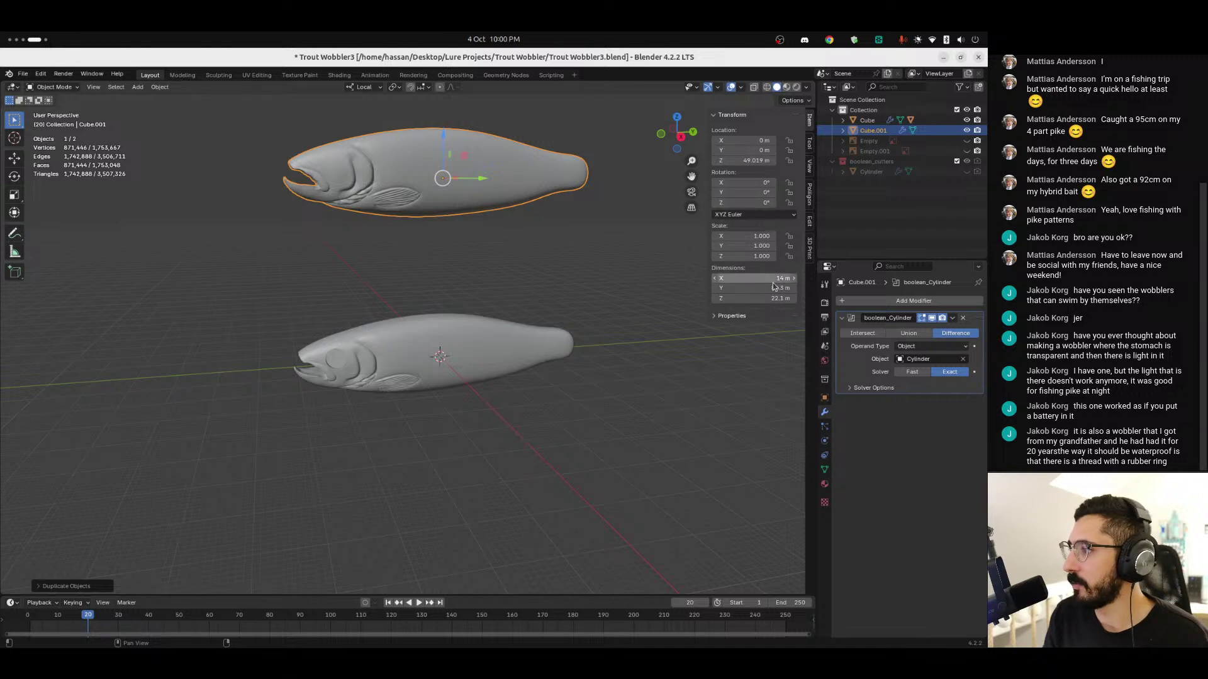
click(872, 173)
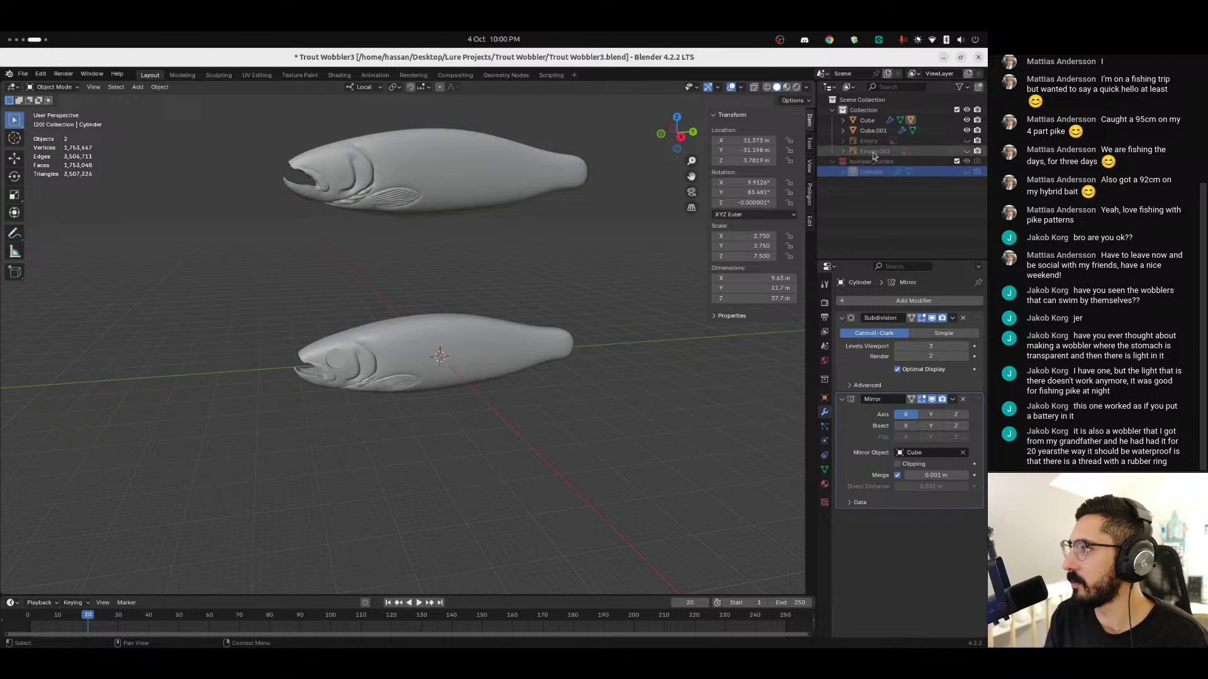
click(482, 341)
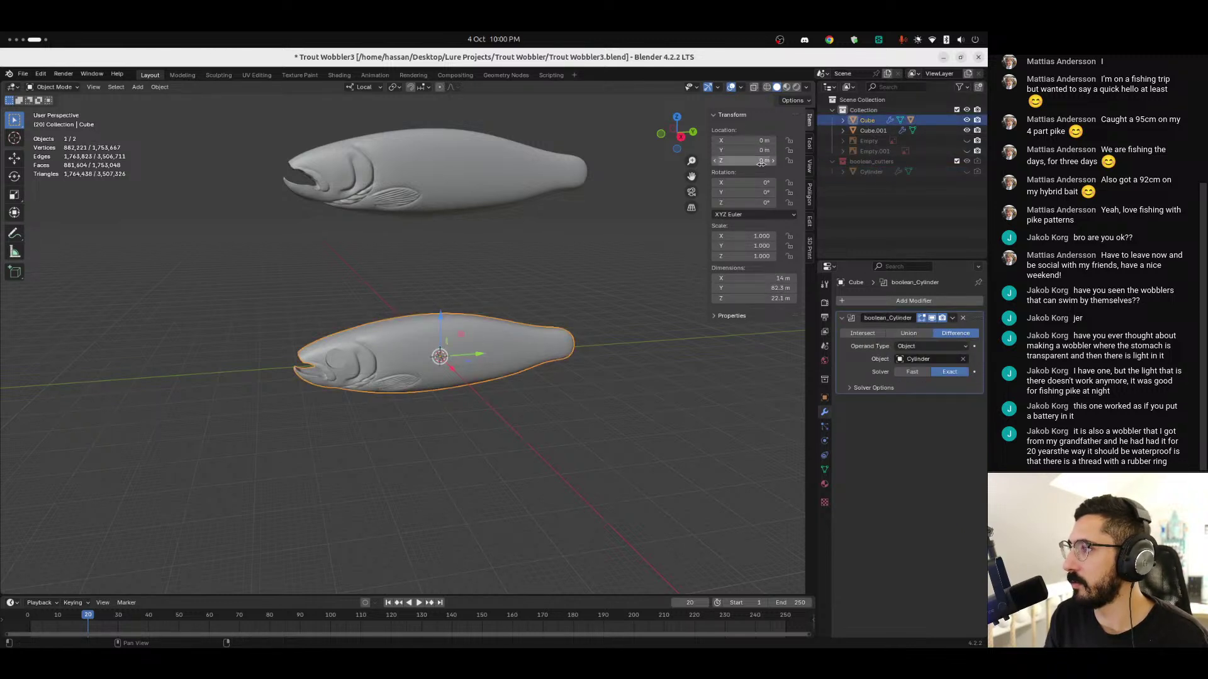
click(872, 131)
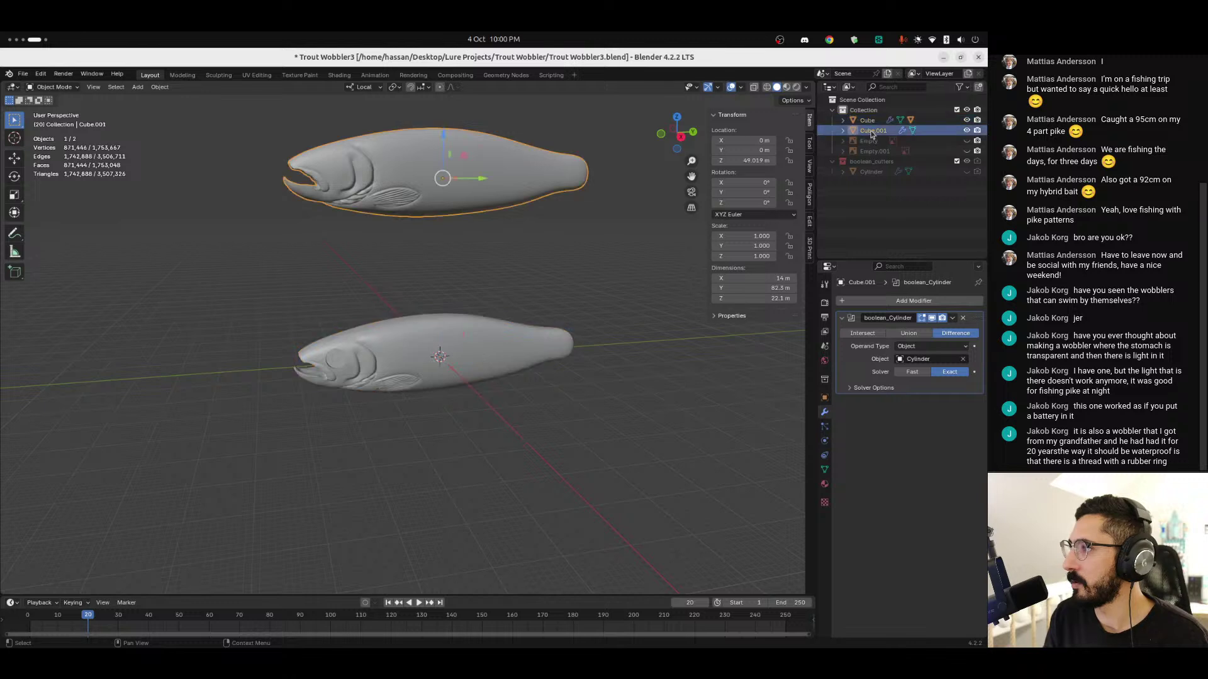
click(759, 161)
text(50)
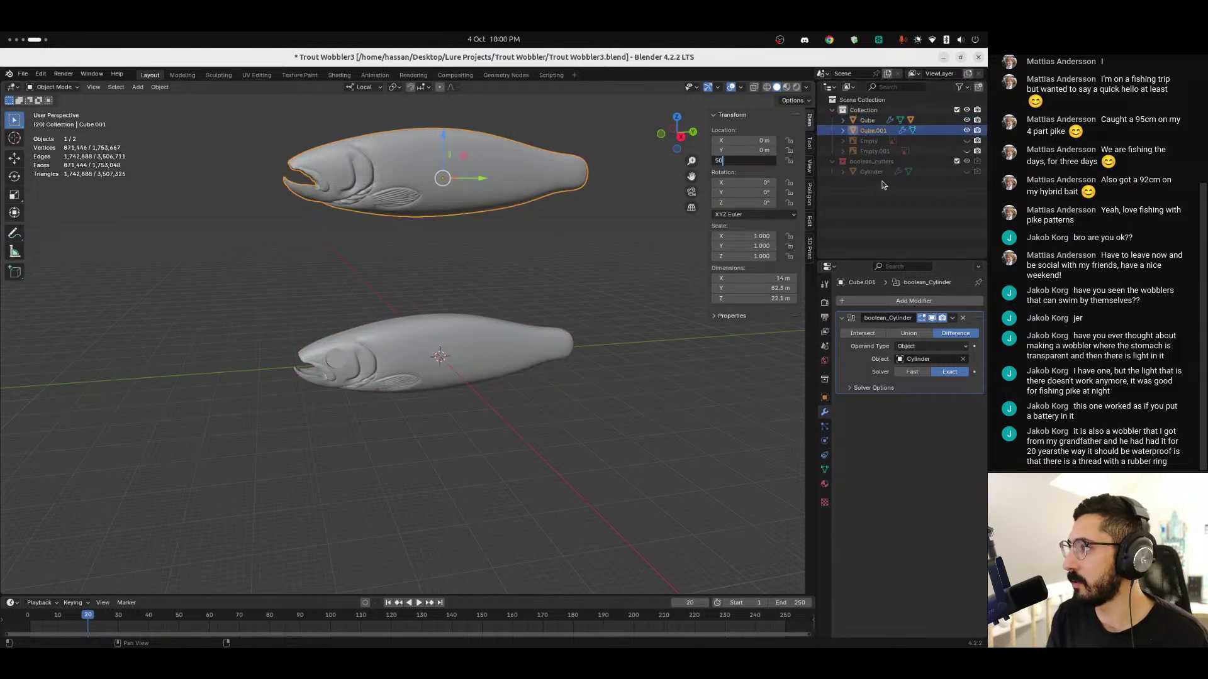
key(Return)
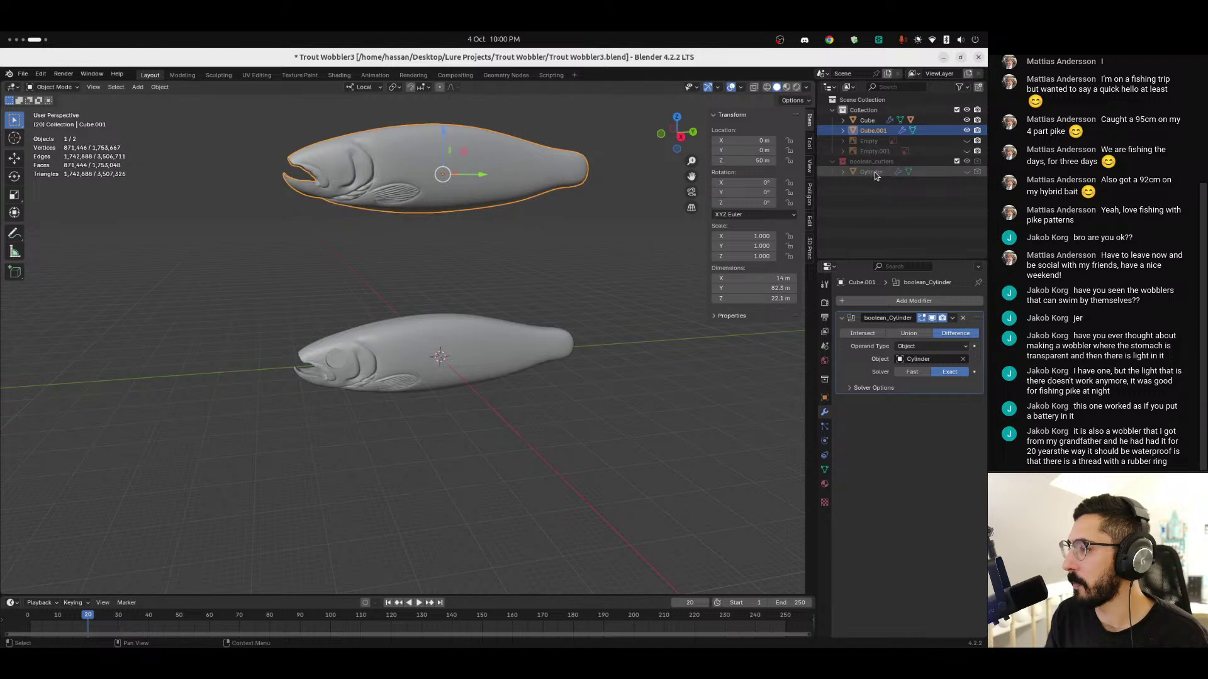
Step: Remove the boolean_Cylinder modifier from the duplicated lure Cube.001
click(874, 173)
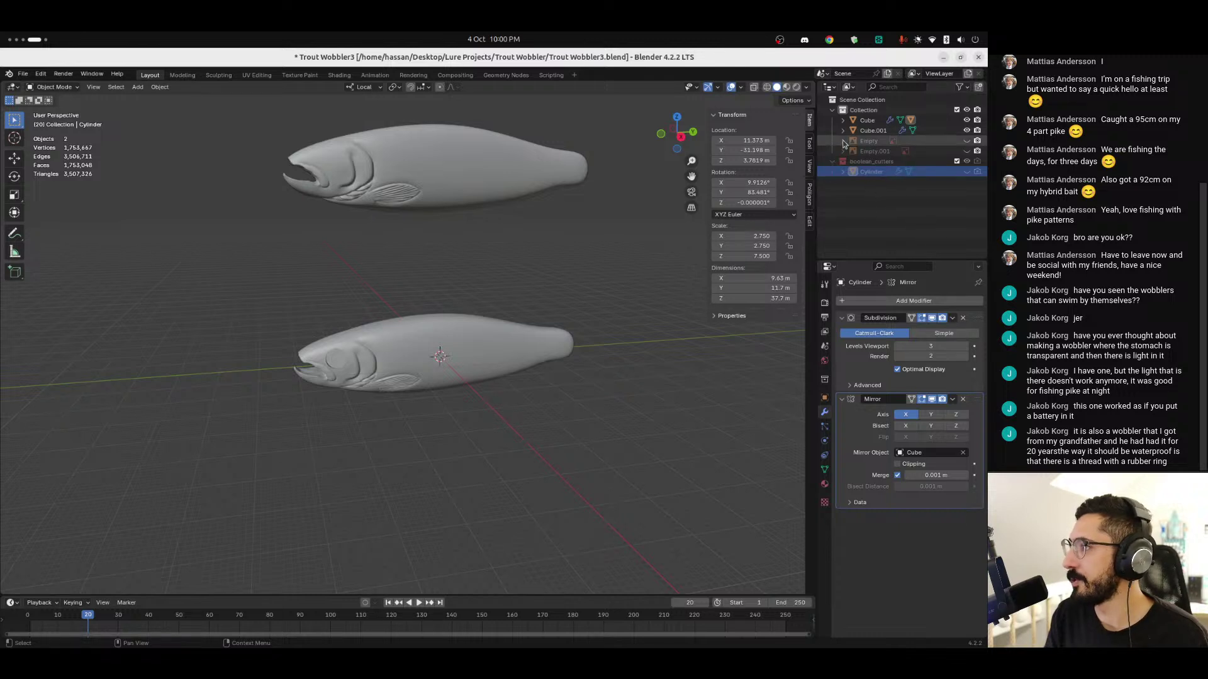
click(870, 132)
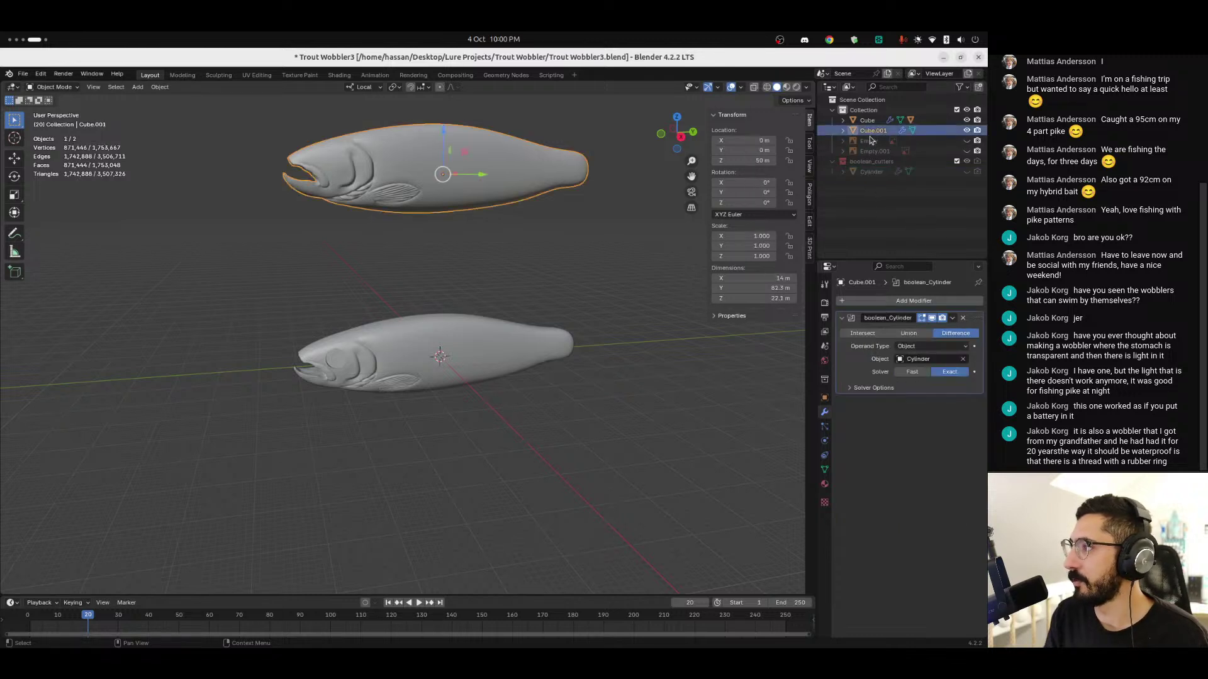
click(964, 319)
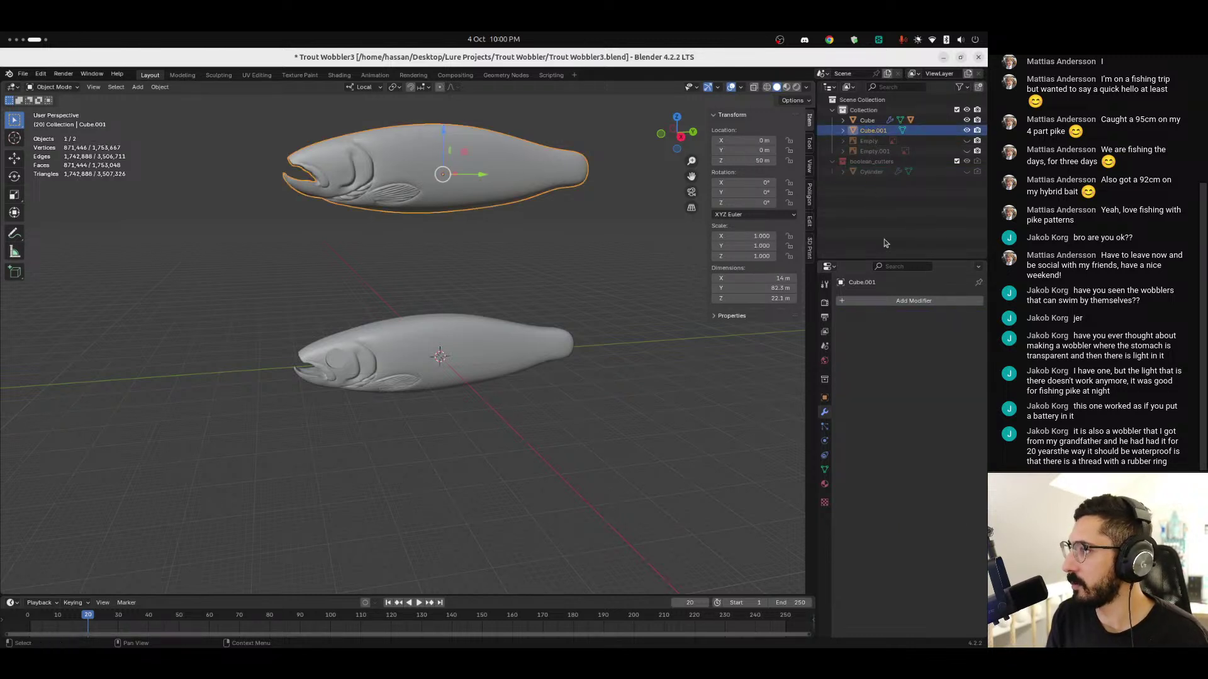
Step: Unhide the cutter cylinder and duplicate it in place
click(871, 171)
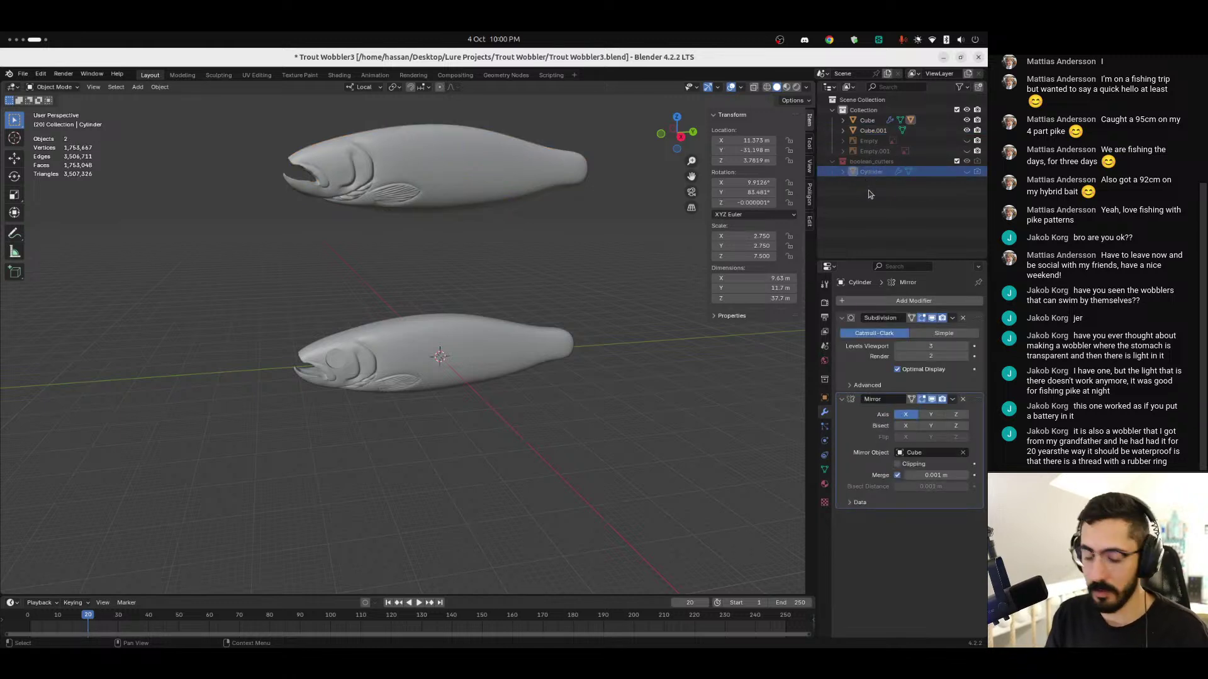
click(967, 171)
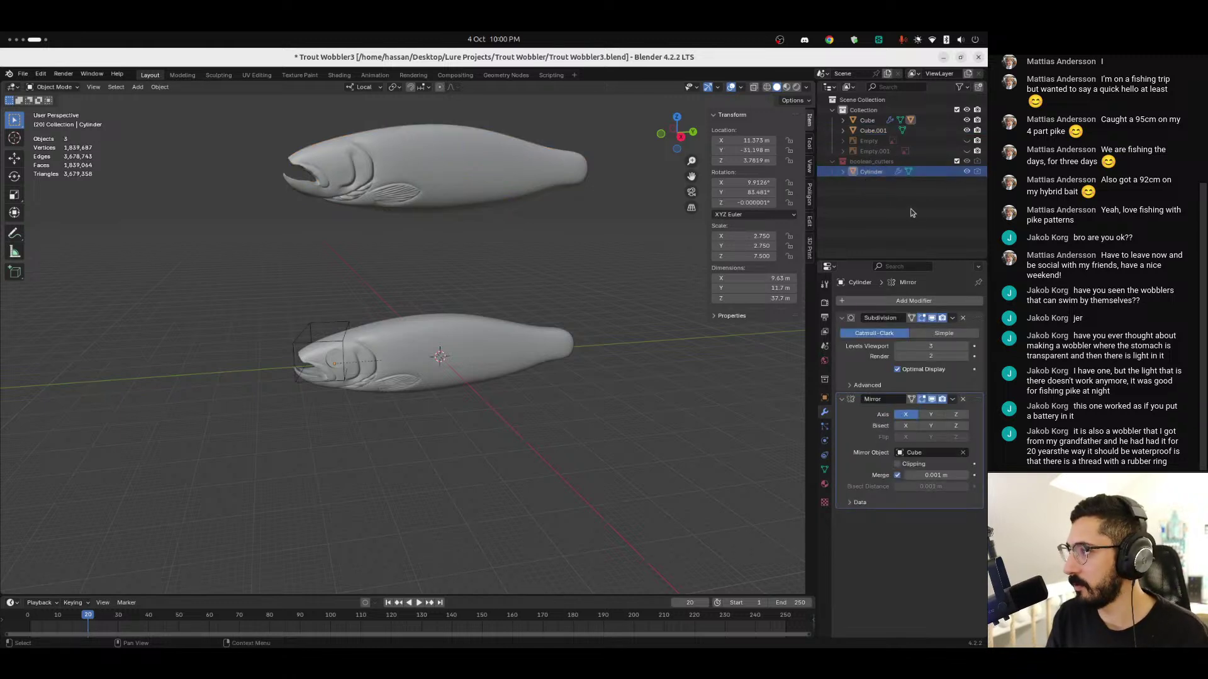
click(874, 172)
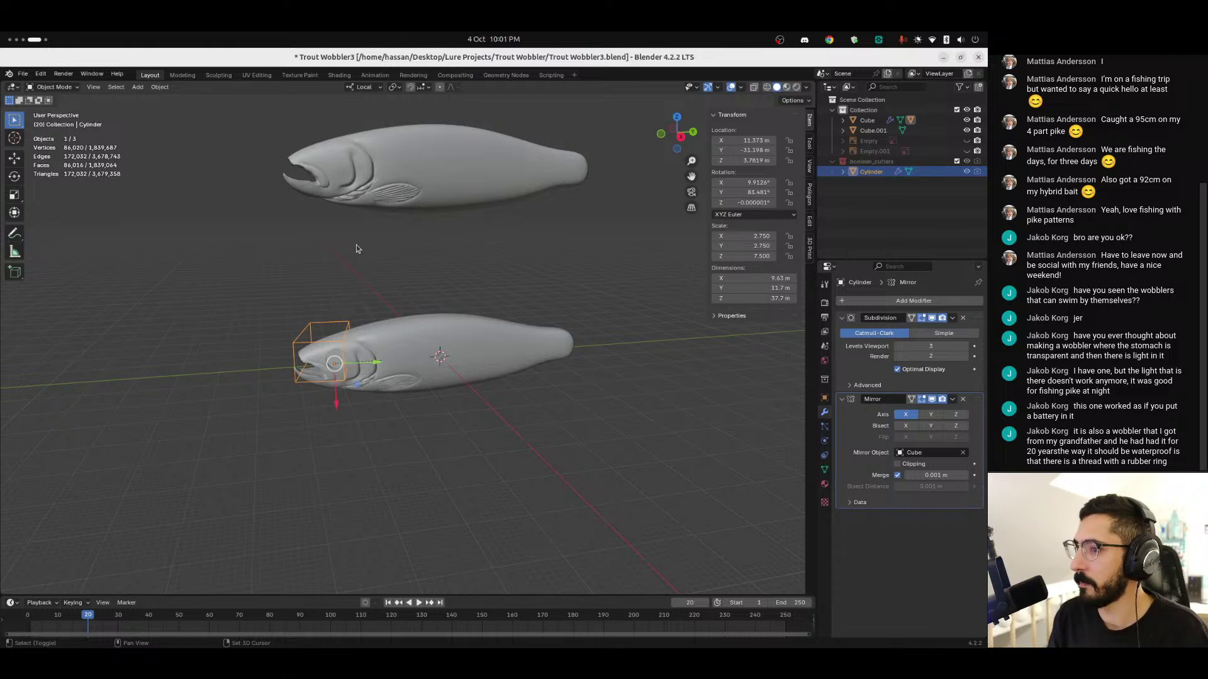
key(shift+d)
key(Escape)
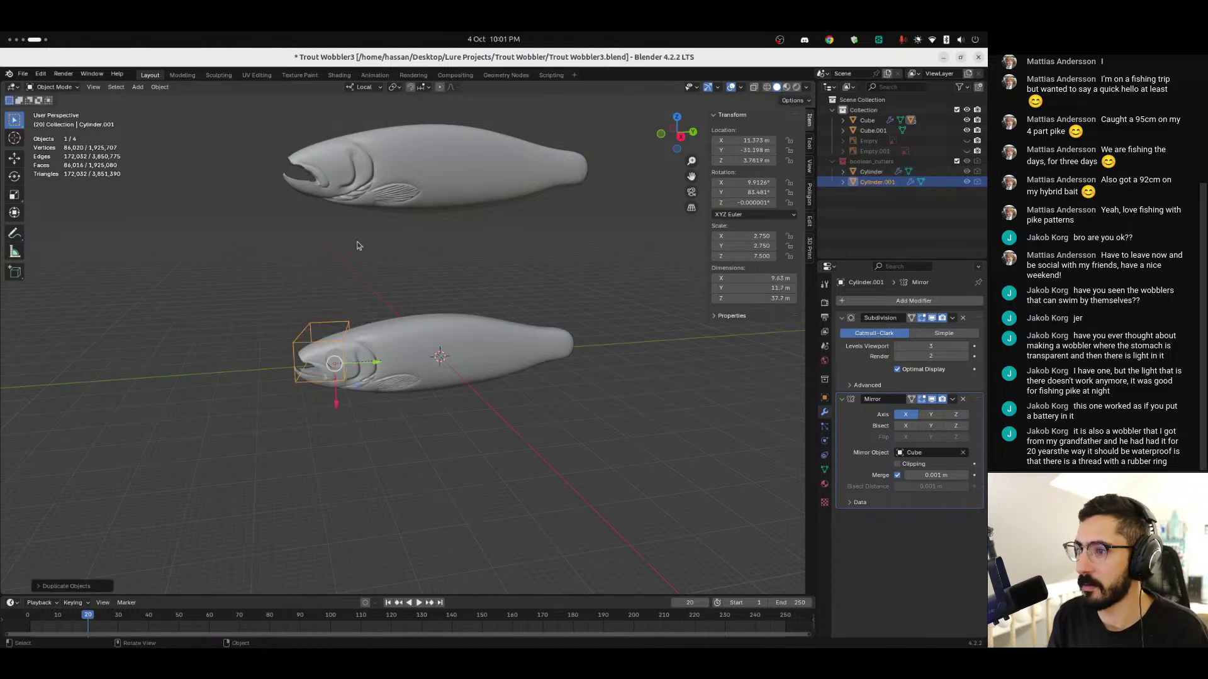
Step: Raise the duplicated cutter Cylinder.001 by adding 50 m to its Z location
click(753, 162)
click(750, 161)
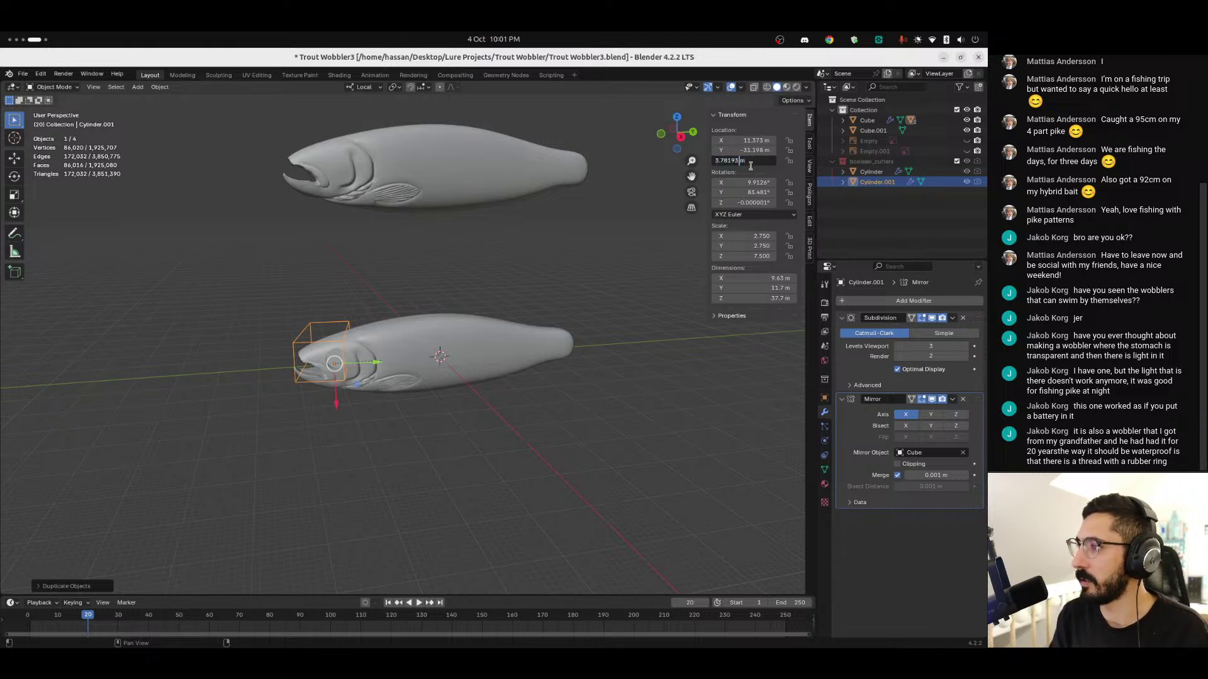
text(+ 50)
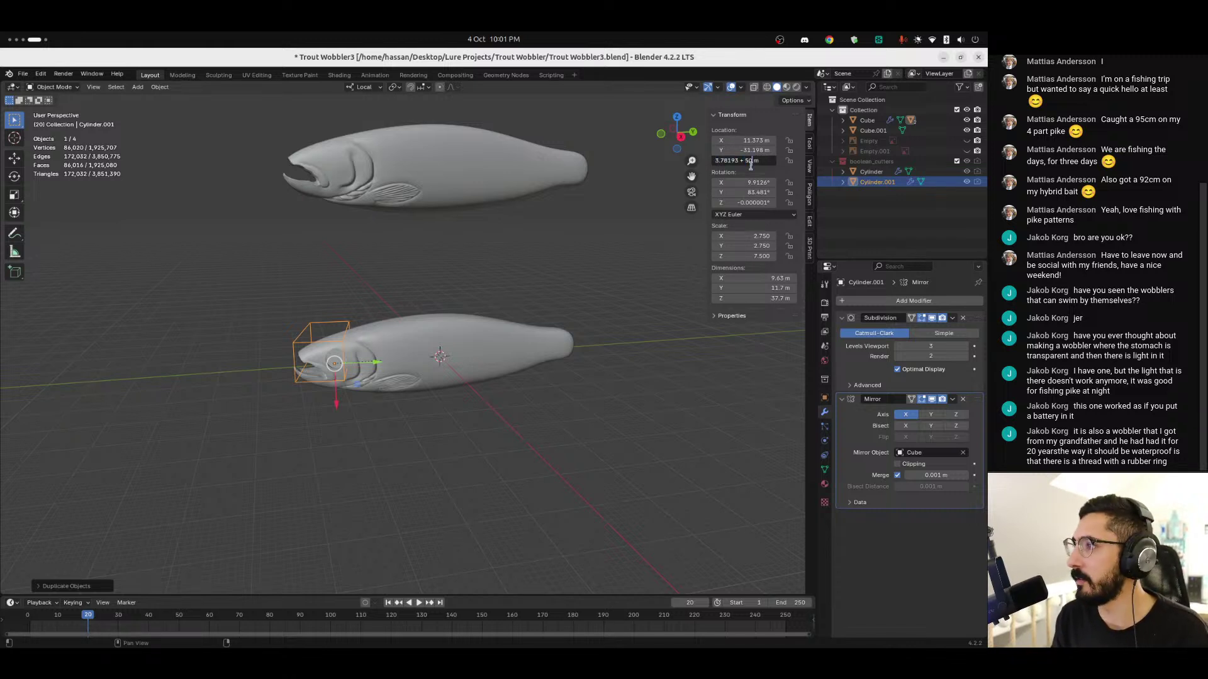
key(Return)
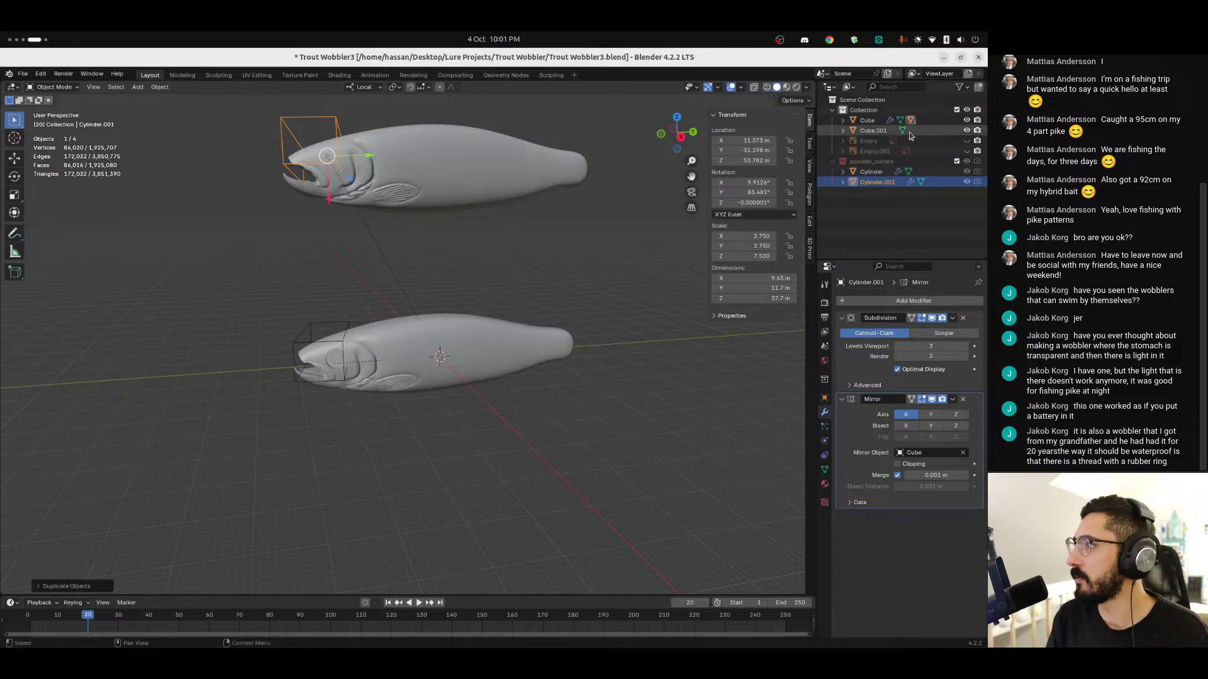
Step: Cut the upper lure Cube.001 with Cylinder.001 as a boolean Difference and hide the lower lure's cutter Cylinder
shift+click(449, 167)
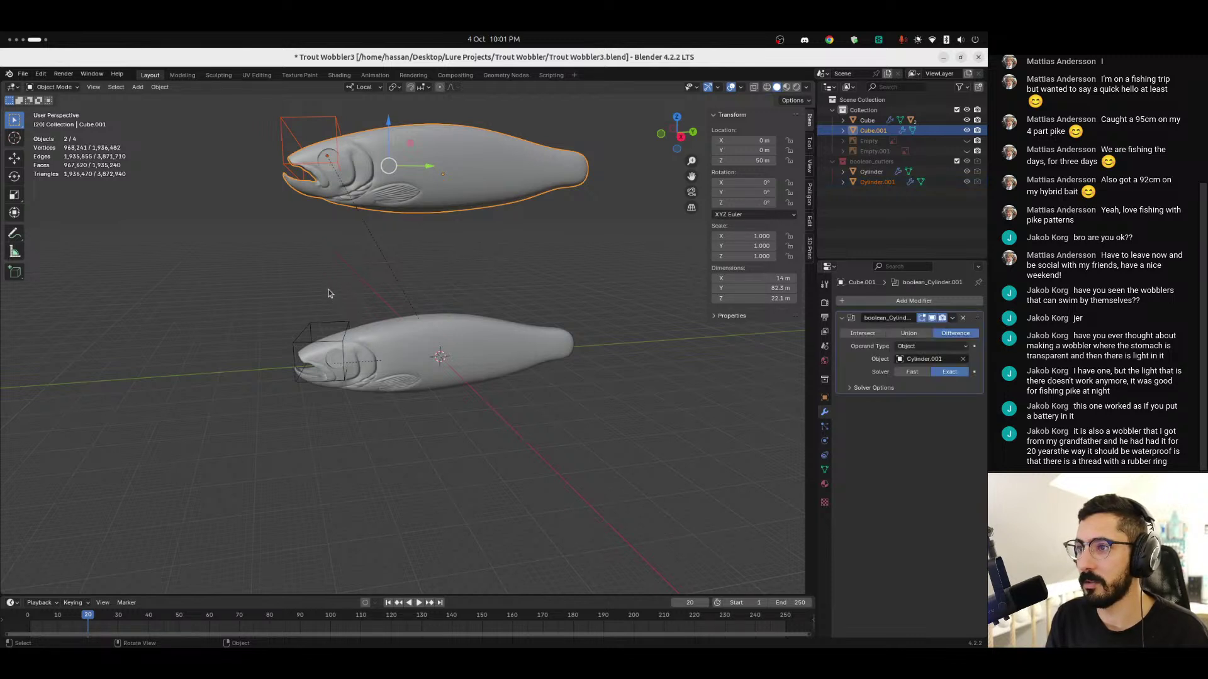
click(323, 325)
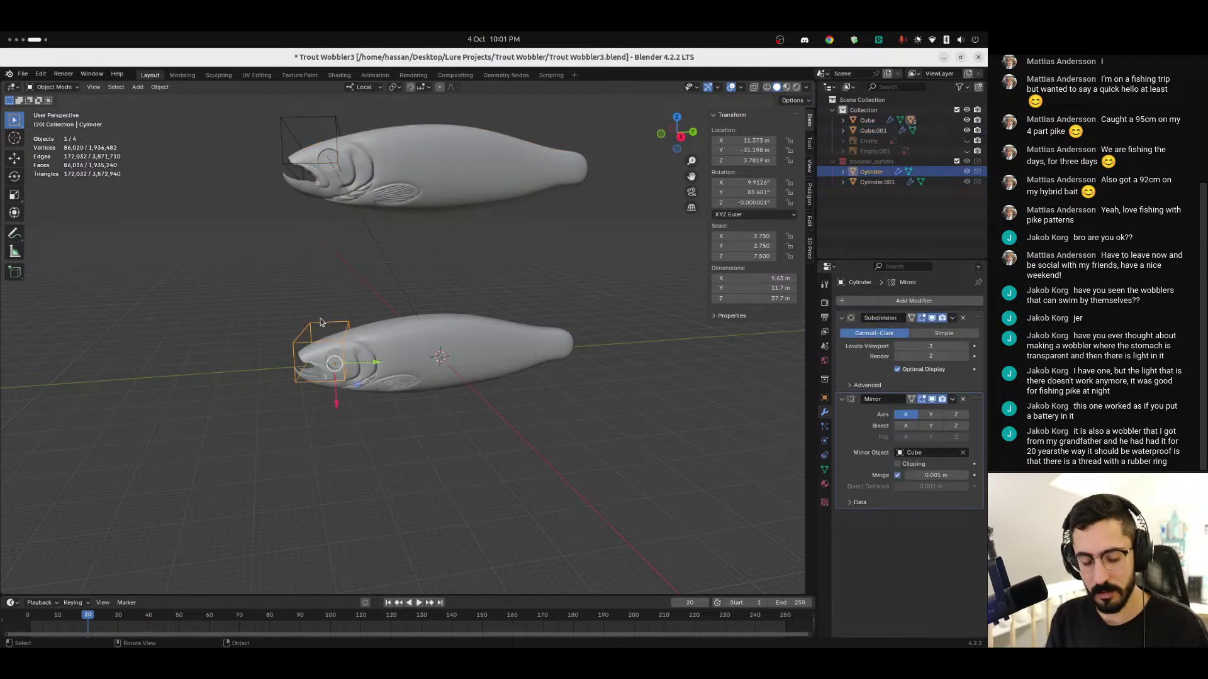
key(h)
Step: Set Cube.001 as the mirror object in the Mirror modifier of cutter Cylinder.001
click(319, 137)
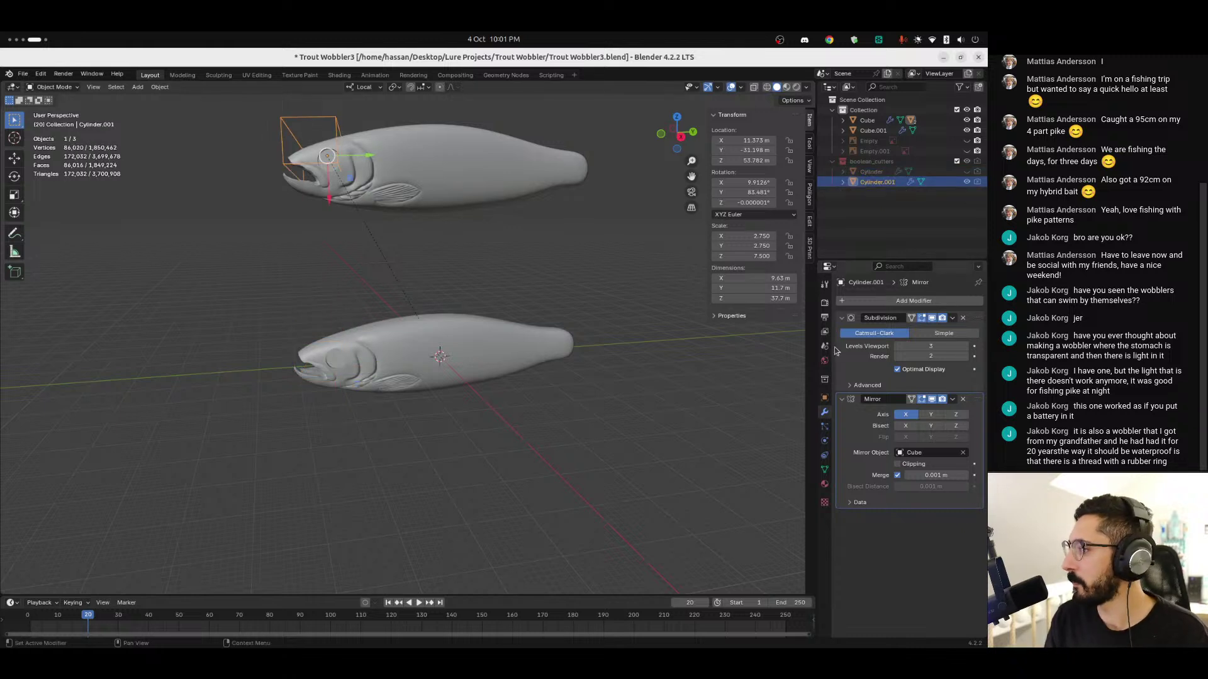
click(891, 454)
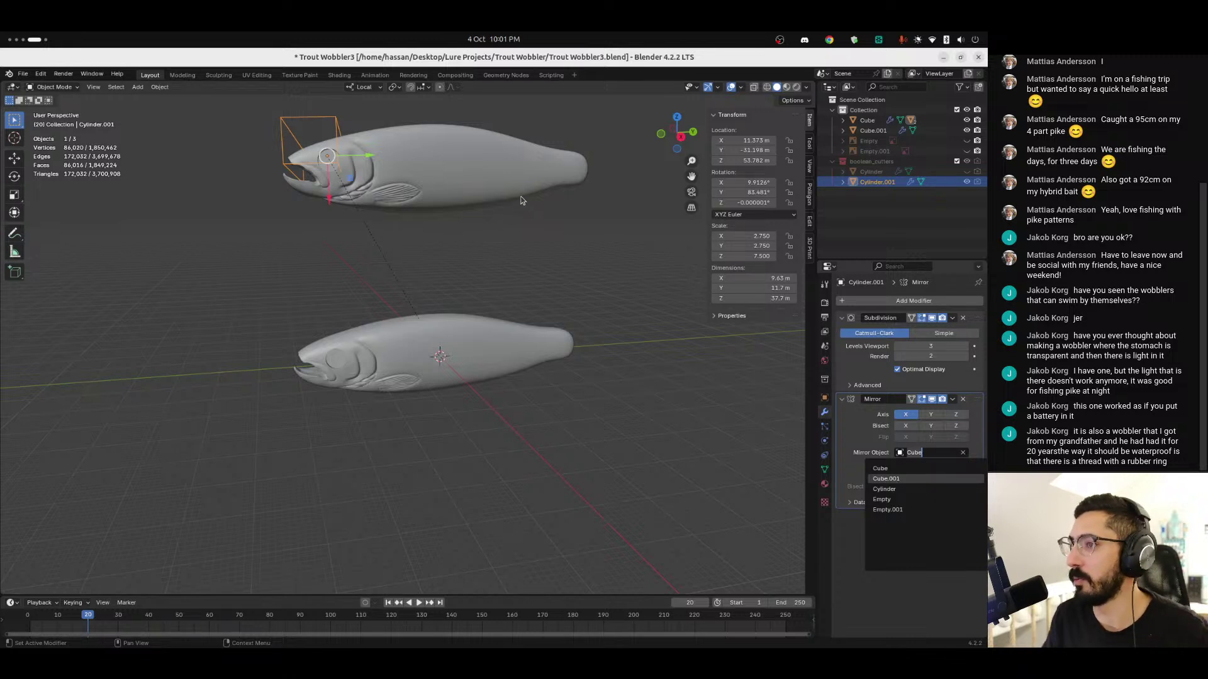
key(Return)
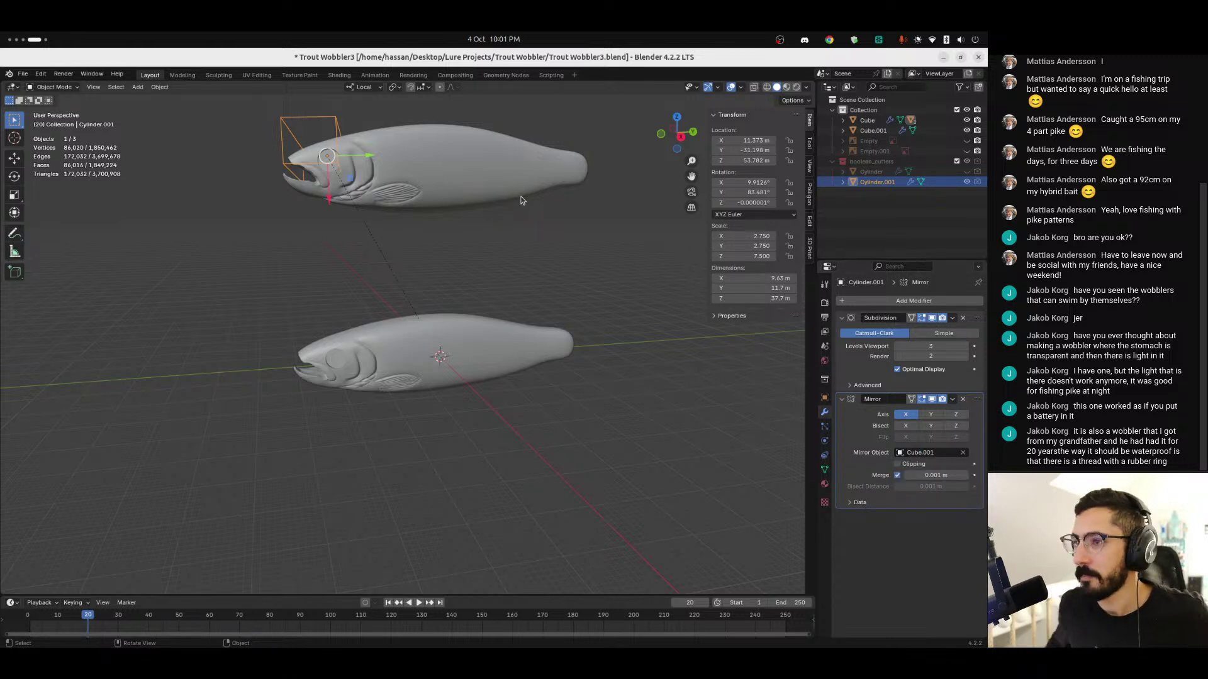
Step: Hide the cutter Cylinder.001 at the upper lure's head and inspect the eye socket cut
click(304, 136)
click(296, 117)
key(g)
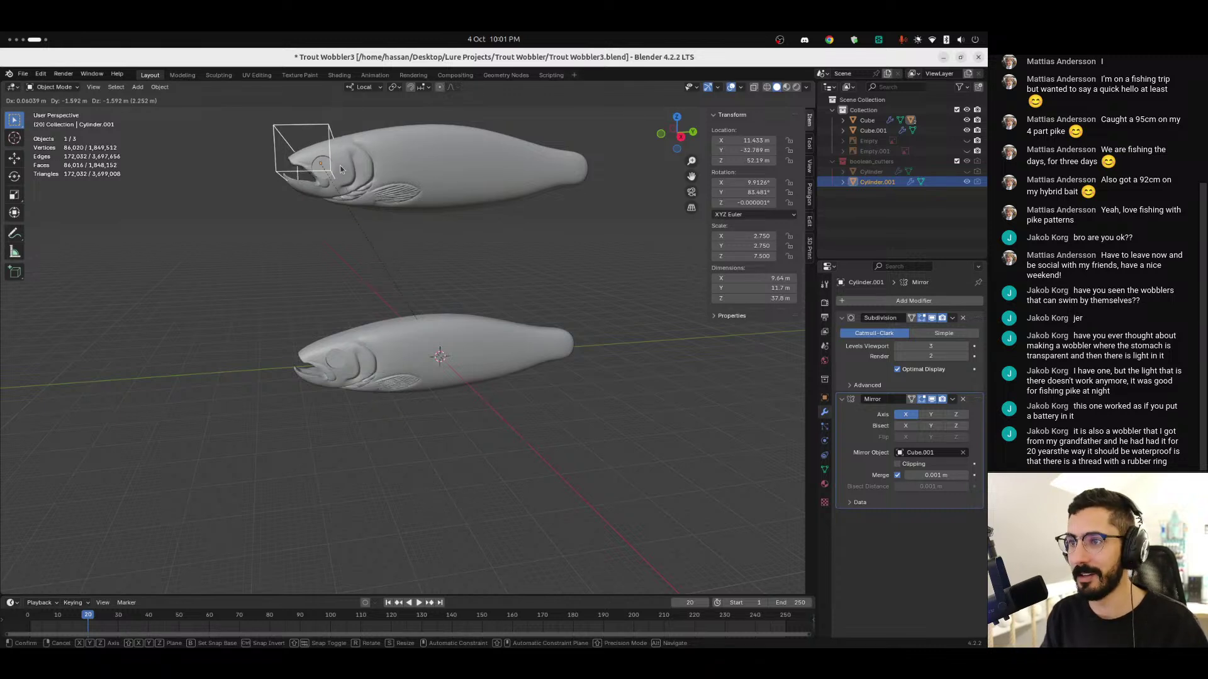
key(Escape)
key(h)
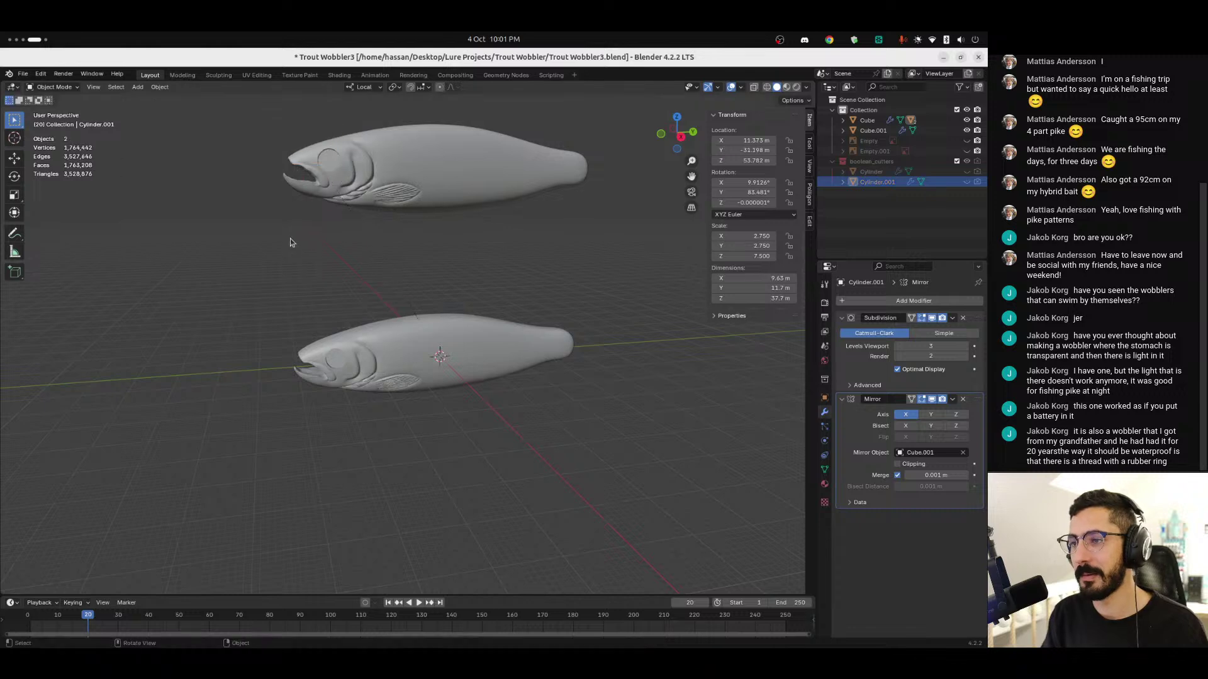
middle_drag(315, 240, 589, 179)
middle_drag(523, 232, 352, 189)
click(452, 149)
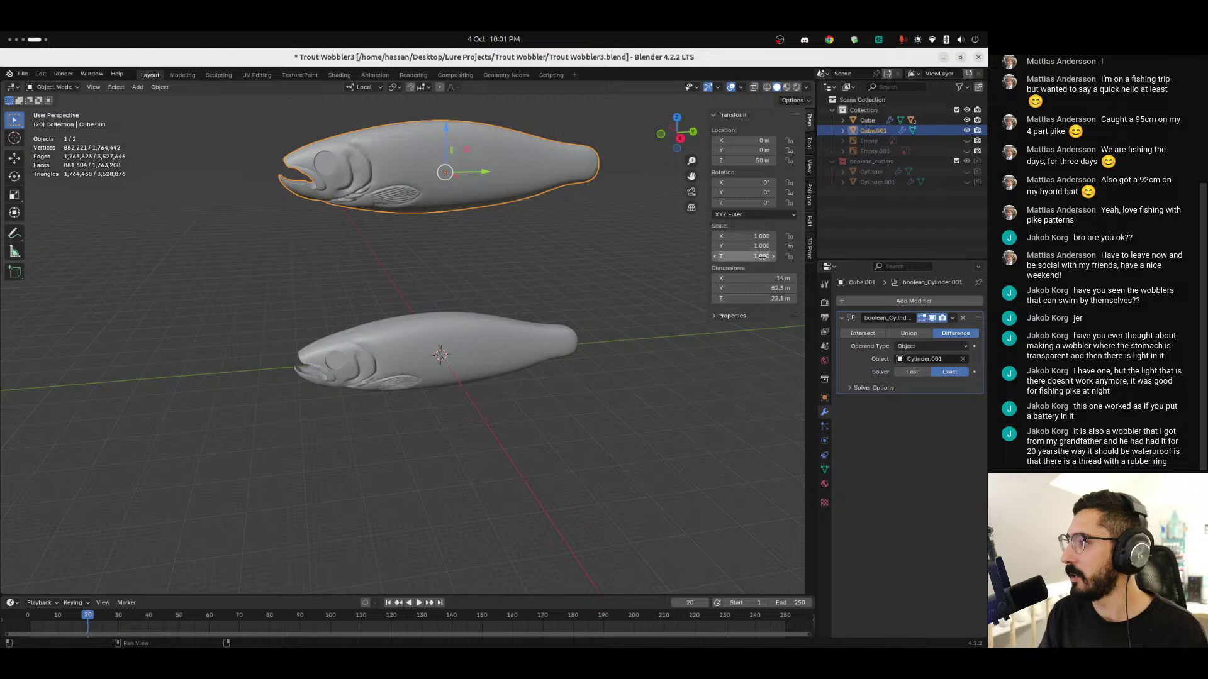
click(782, 287)
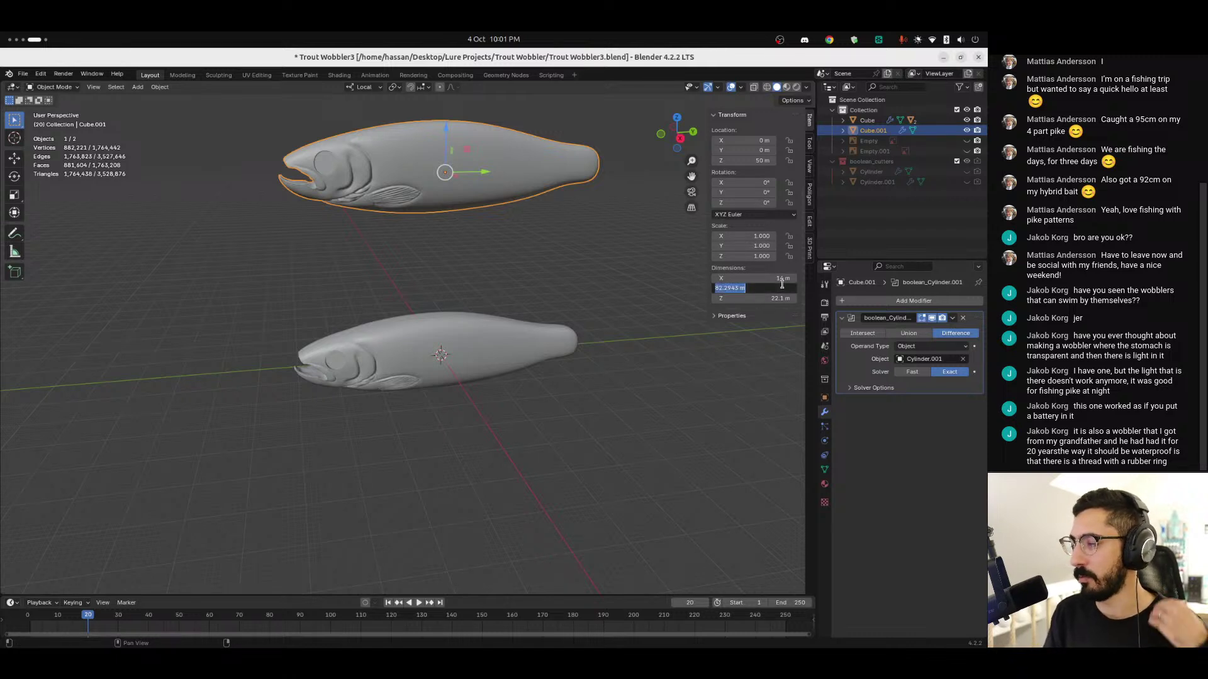
text(60)
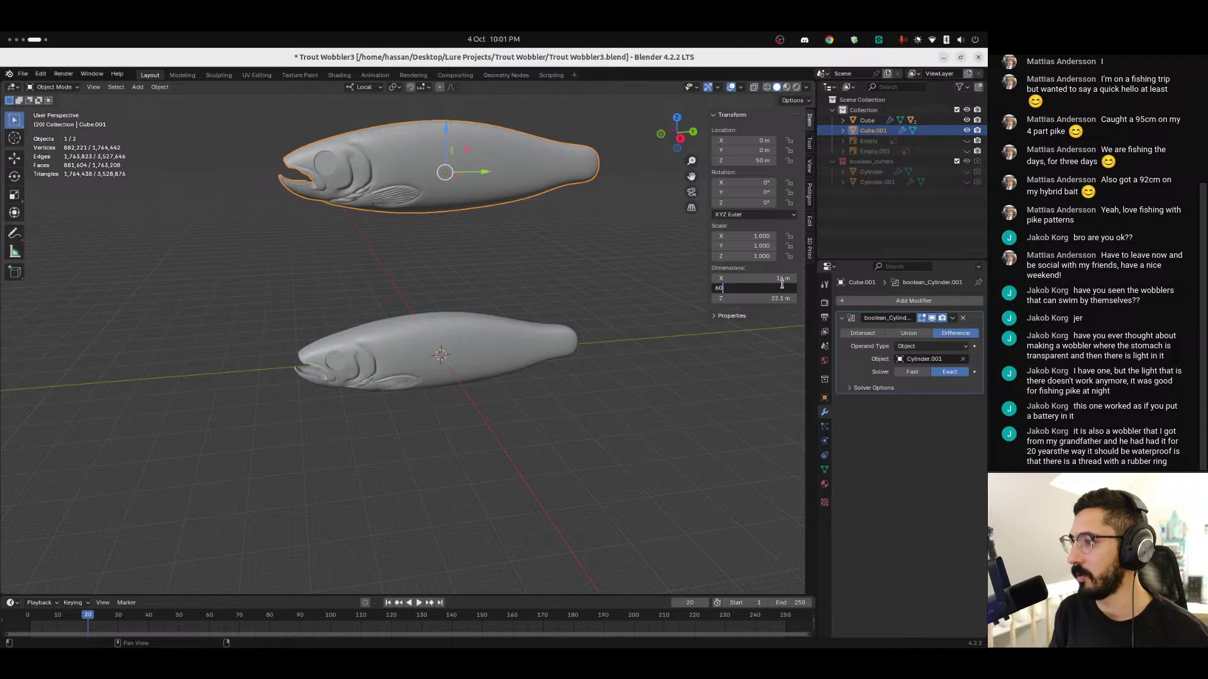
key(Escape)
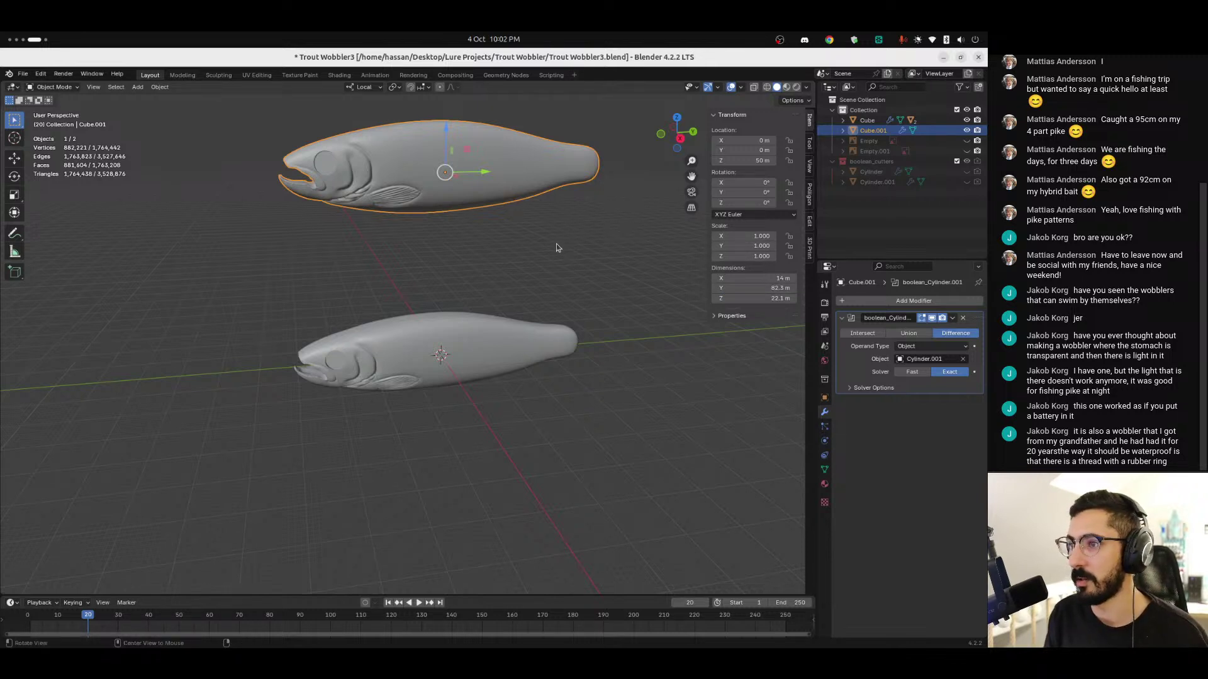
Step: Change the parent of cutter Cylinder.001 to Cube.001, with Object as the parent type
middle_drag(560, 248, 541, 242)
middle_drag(451, 210, 463, 217)
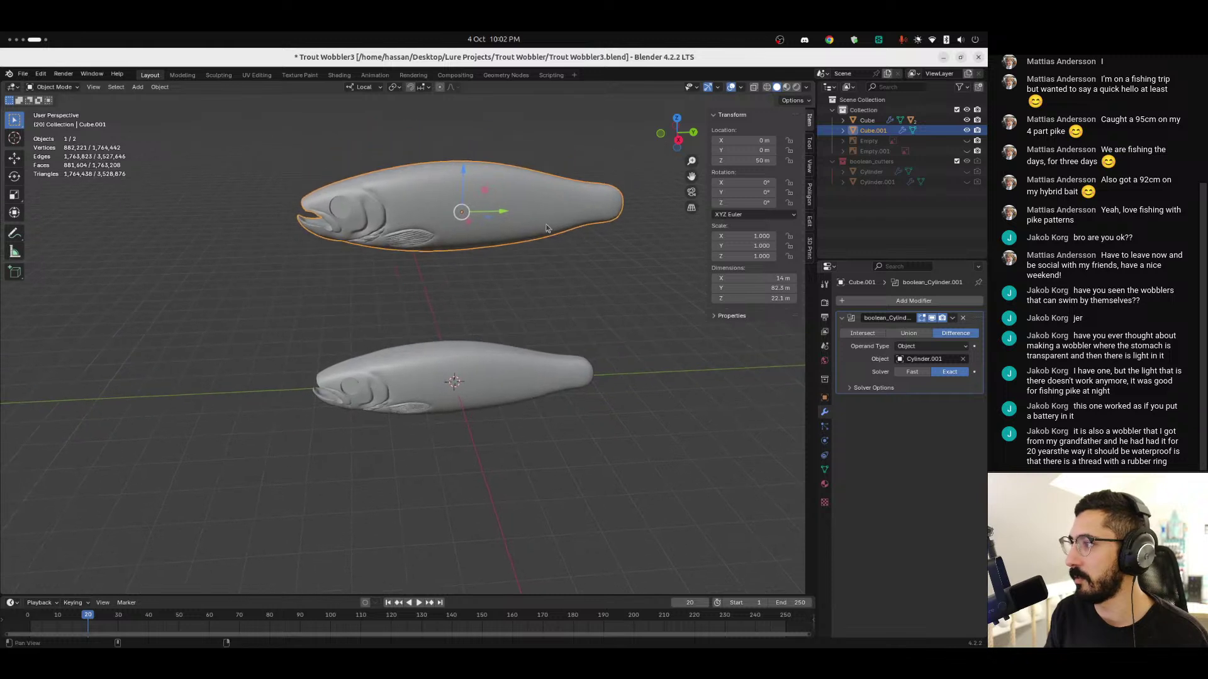
click(872, 184)
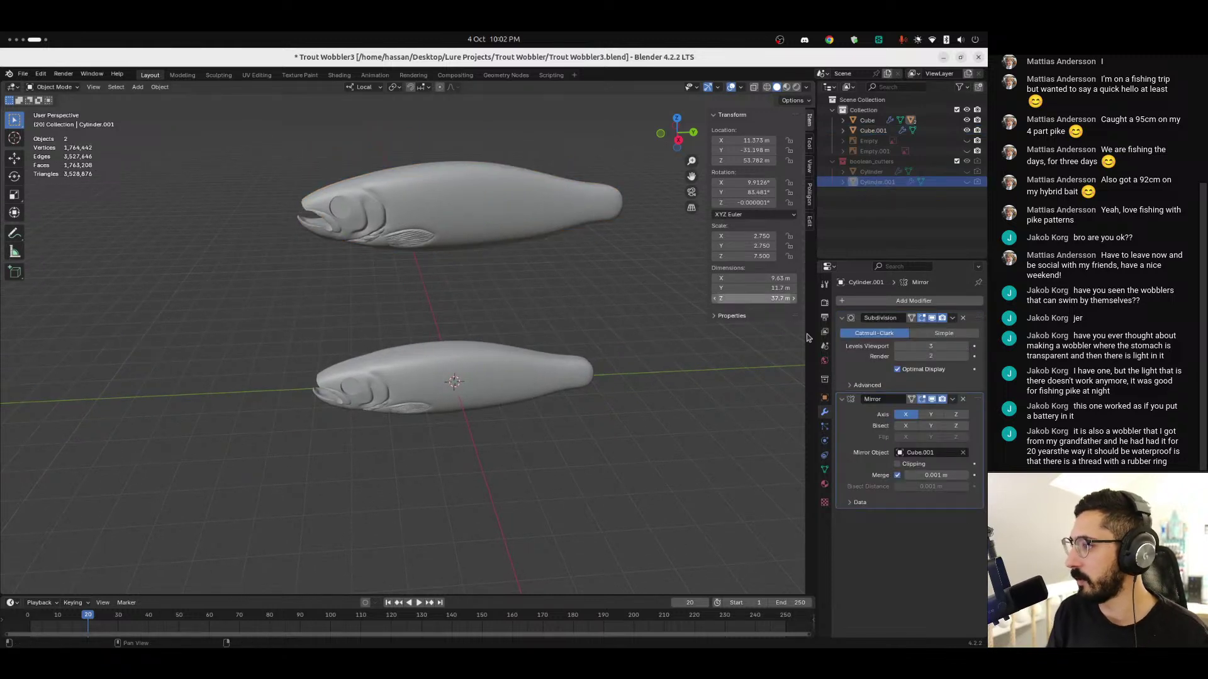
click(824, 398)
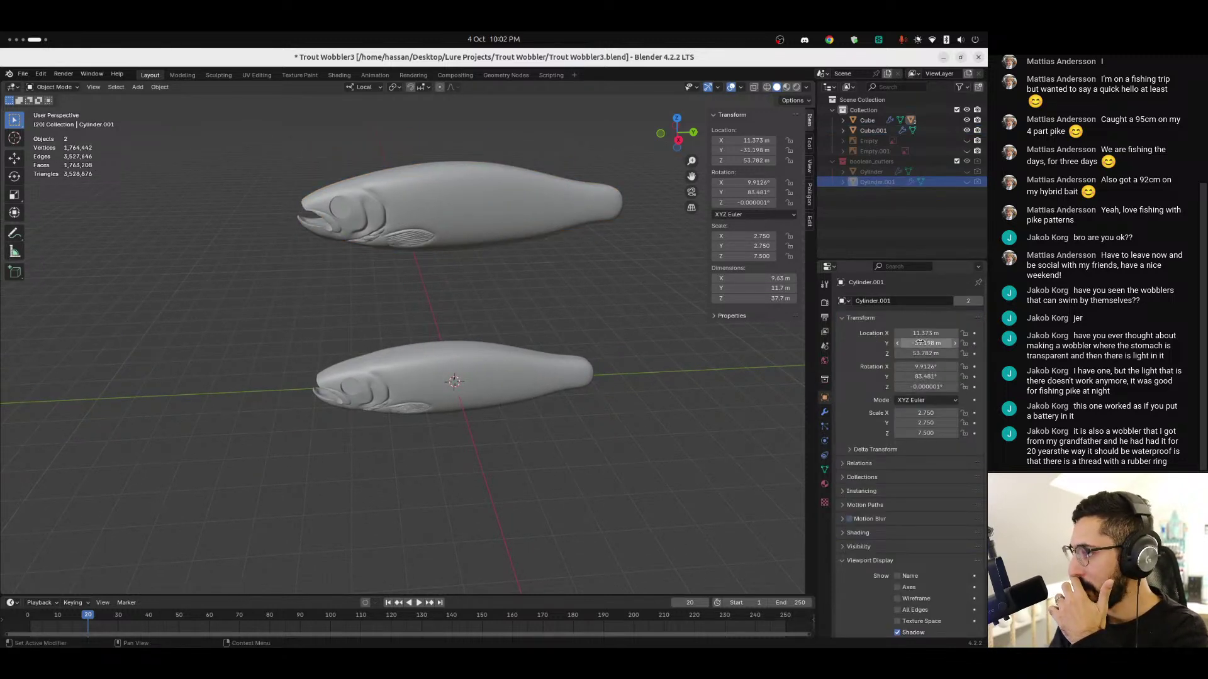
click(872, 464)
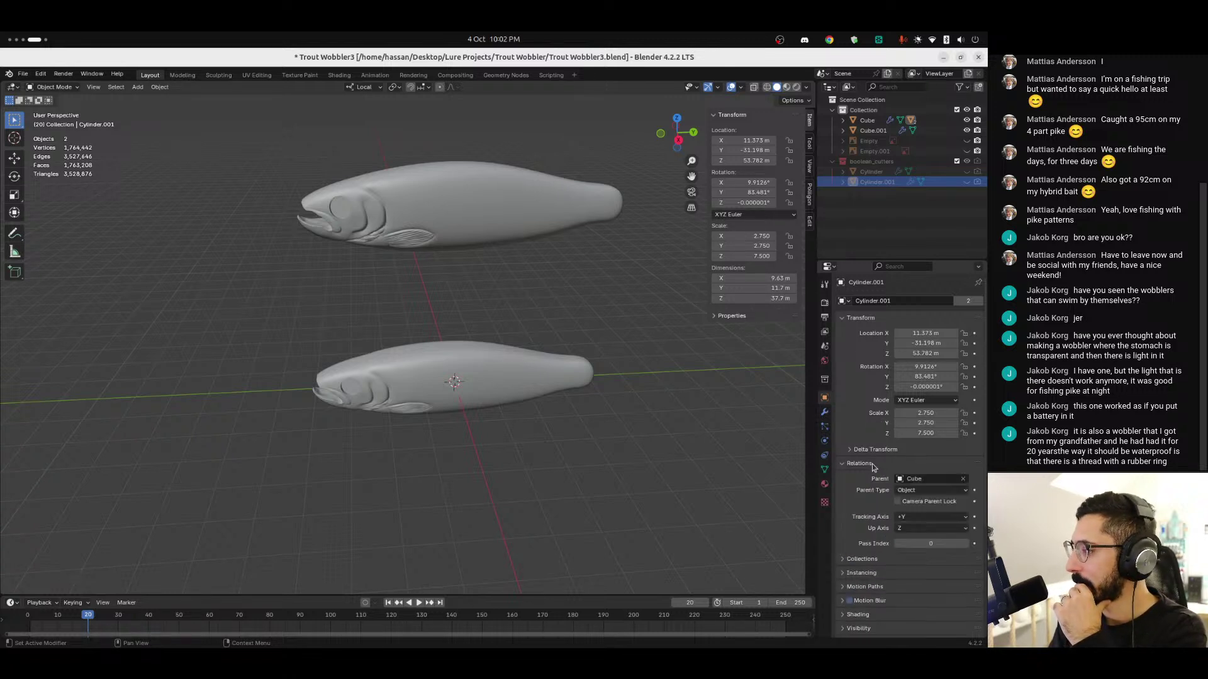
click(927, 478)
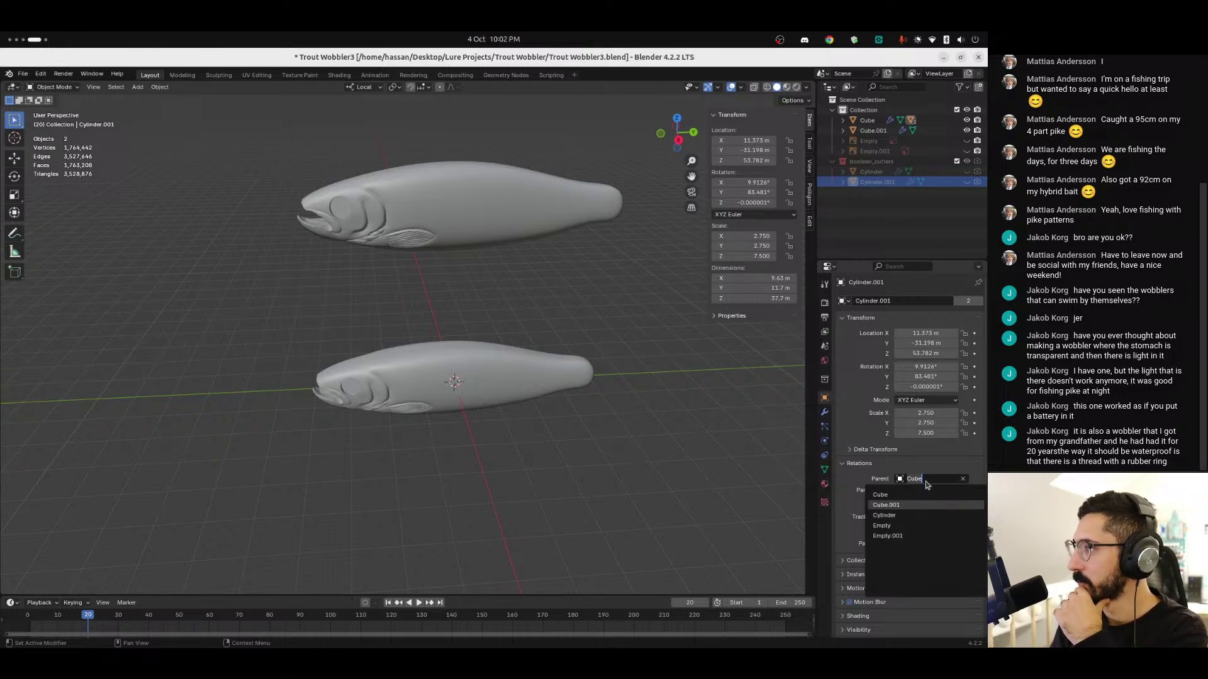
key(Return)
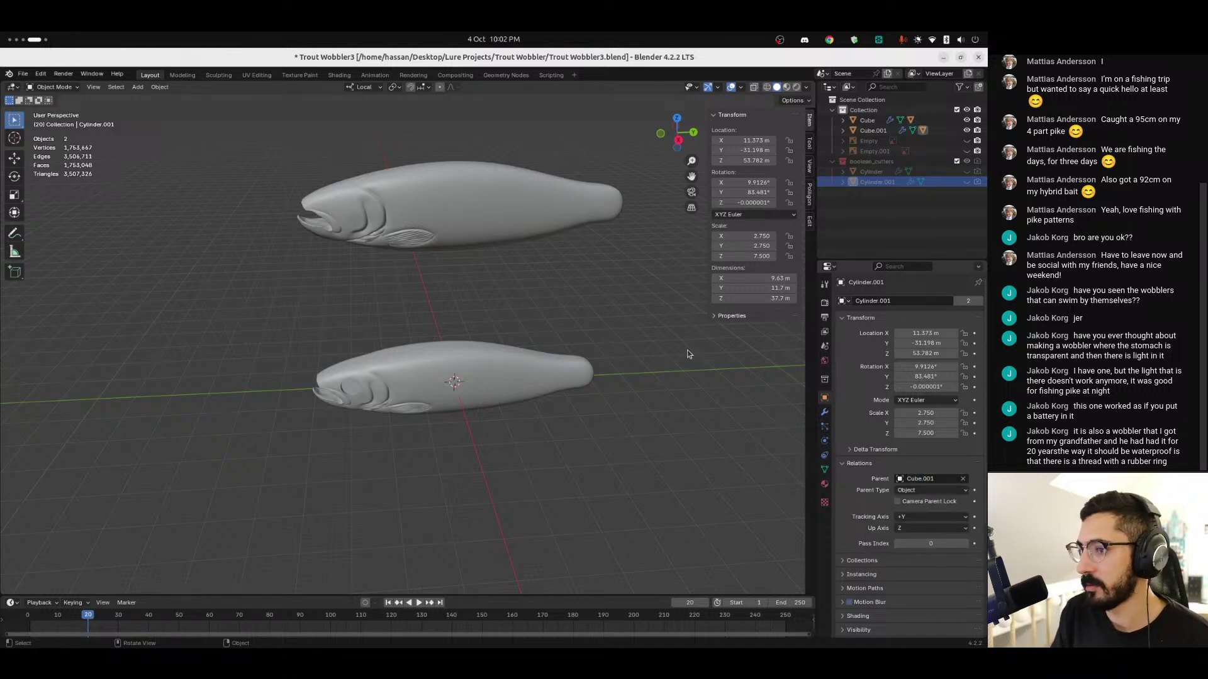
click(935, 490)
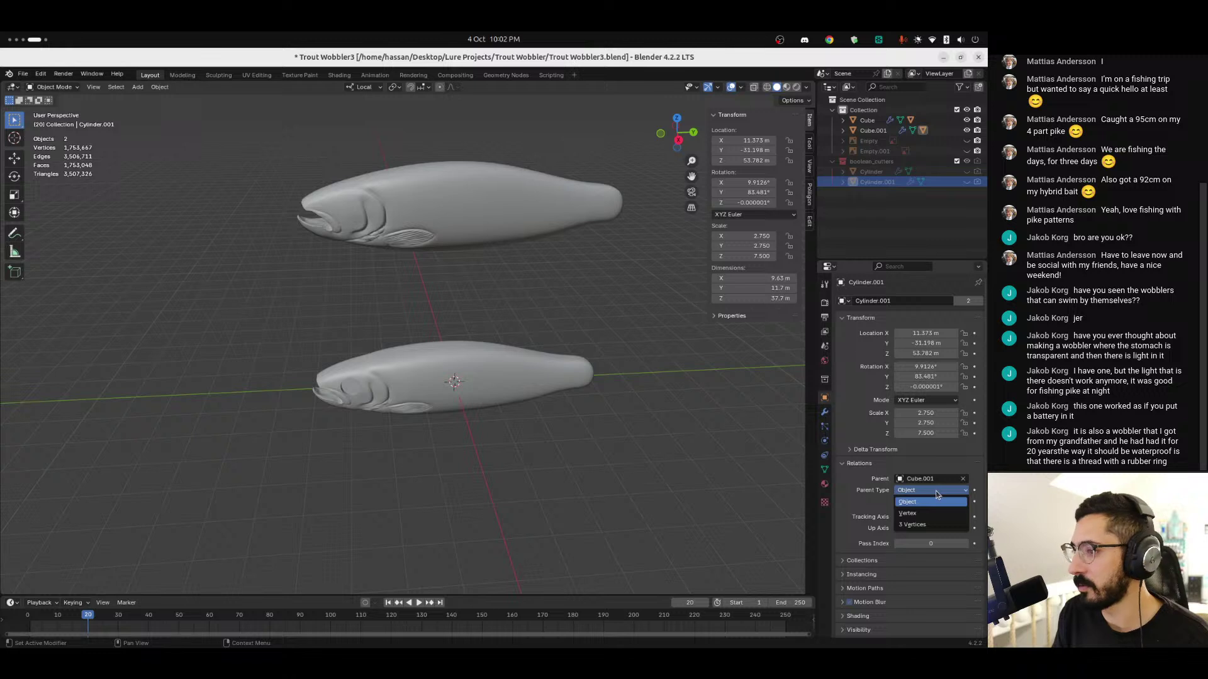
click(931, 501)
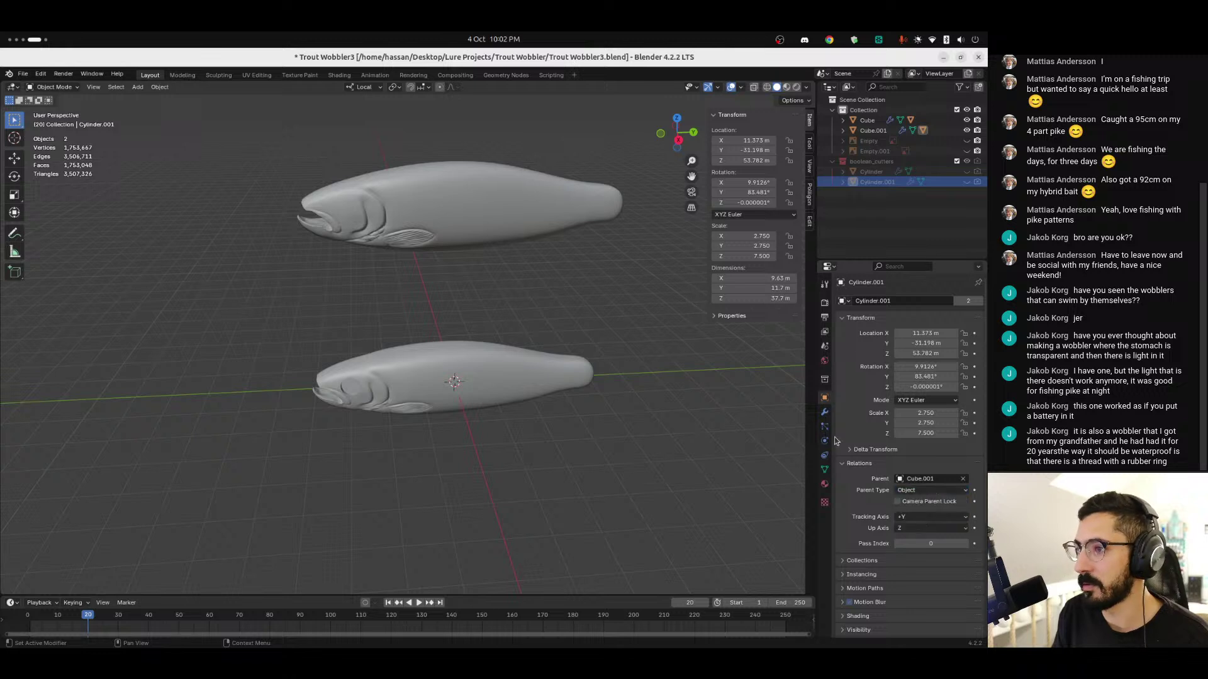
Step: Temporarily unhide cutter Cylinder.001 and subtract 50 m from its Z location
click(967, 182)
scroll(476, 263, down, 4)
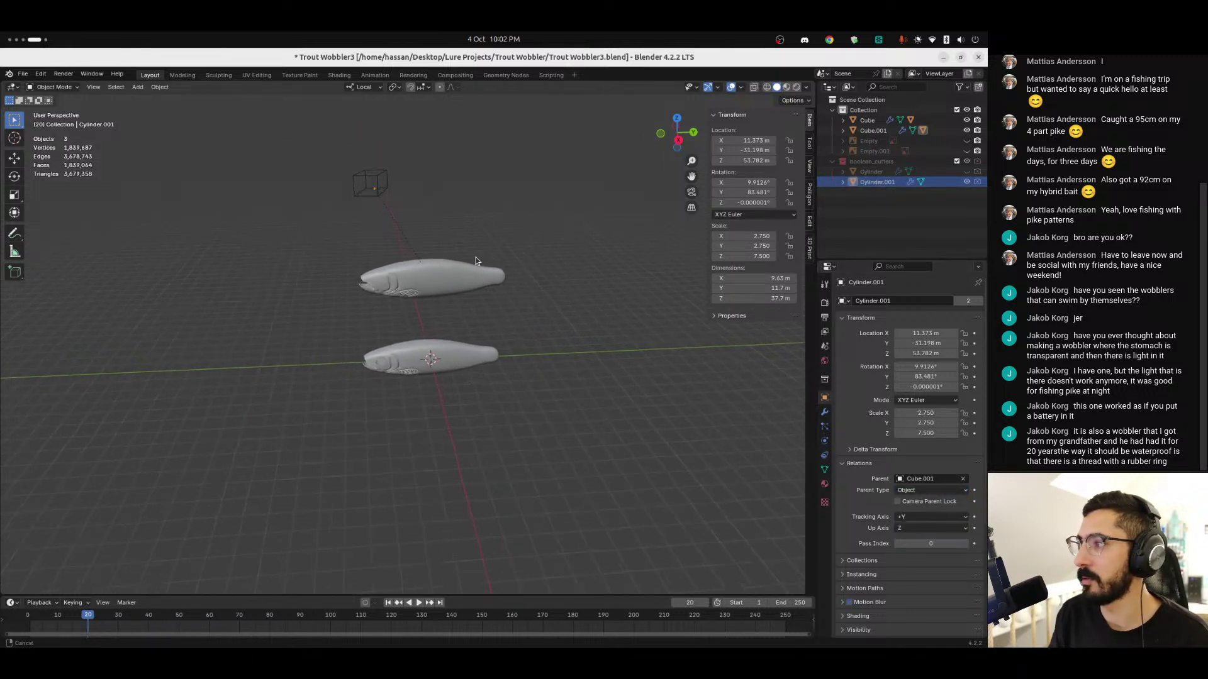
double_click(753, 162)
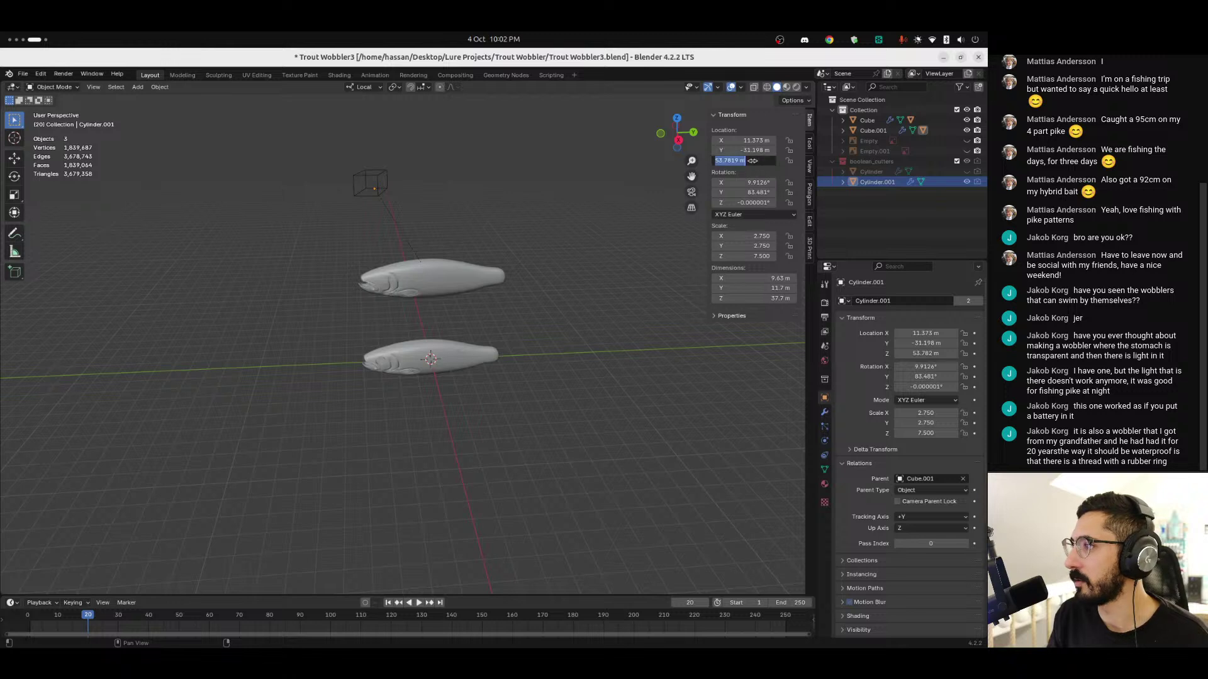
key(Right)
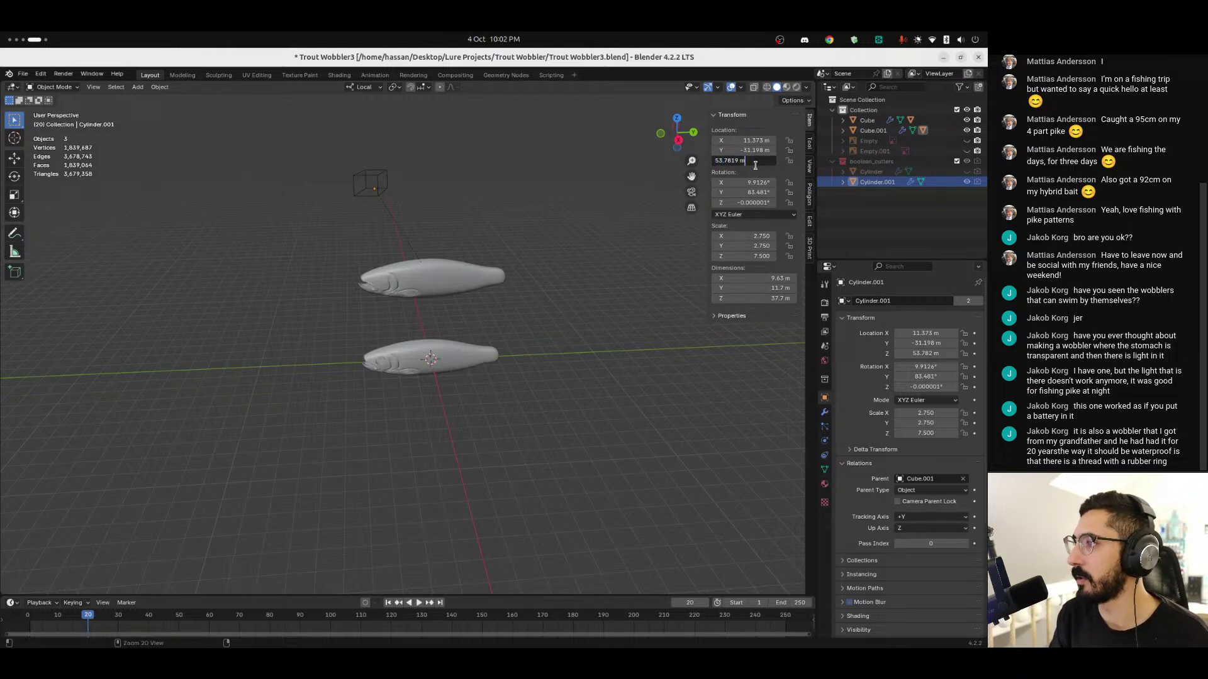
text(-)
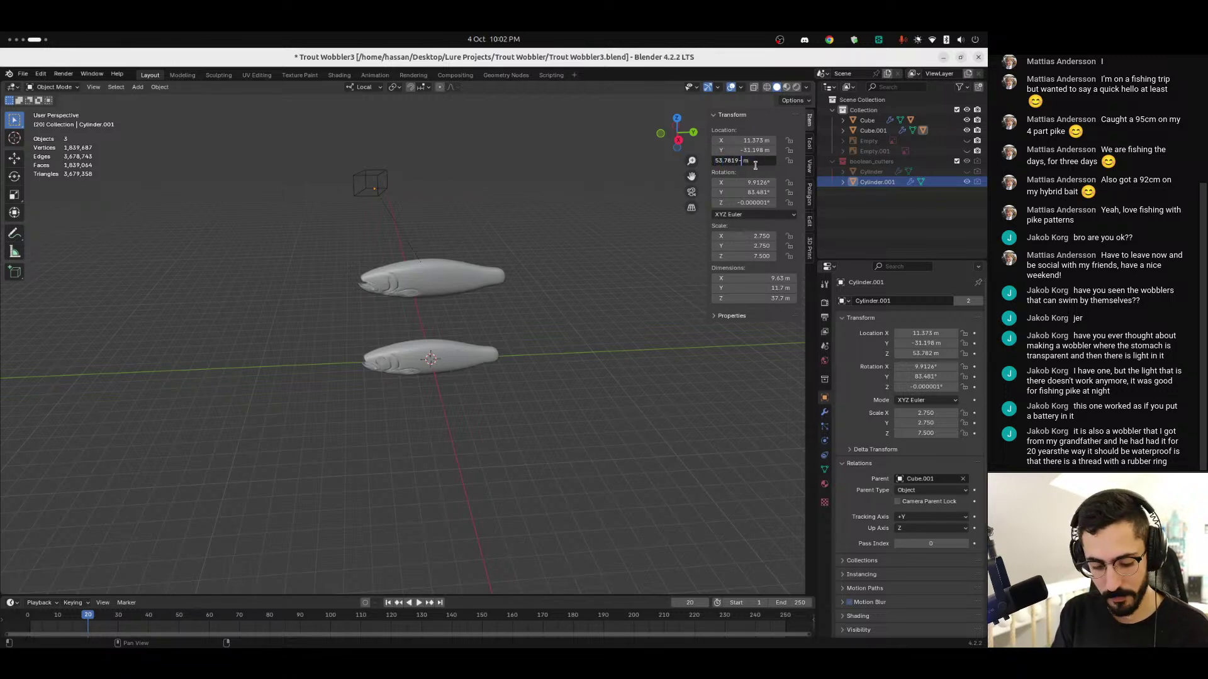
text(50)
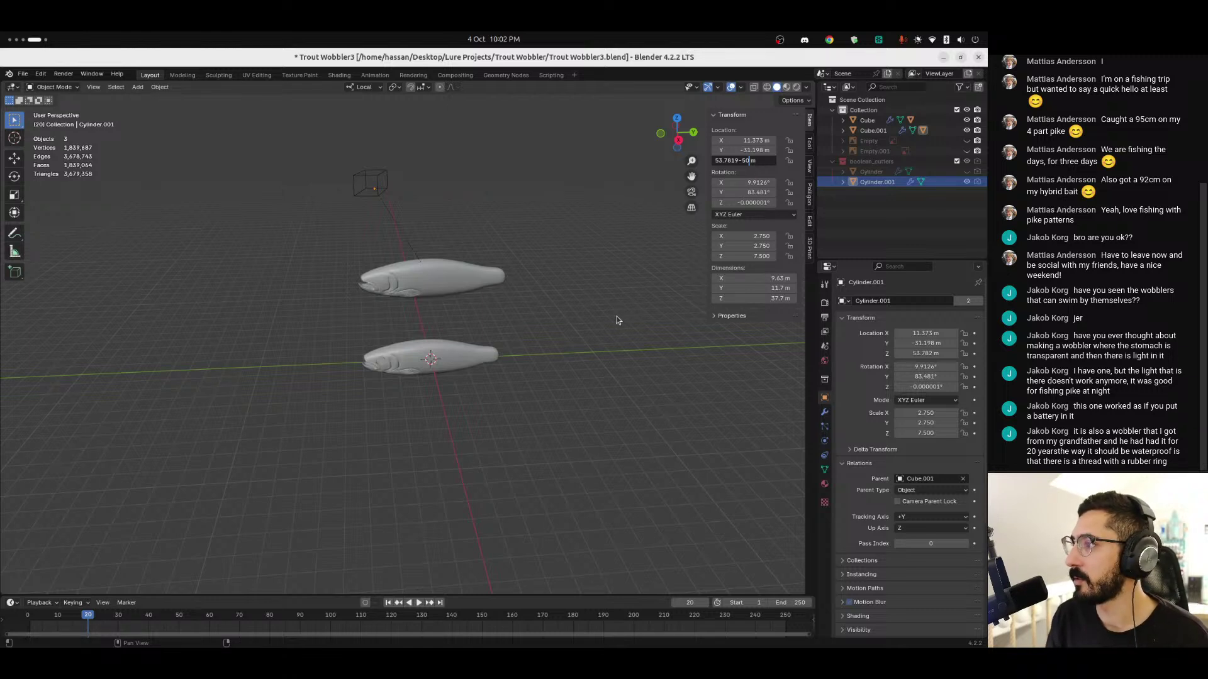
key(Return)
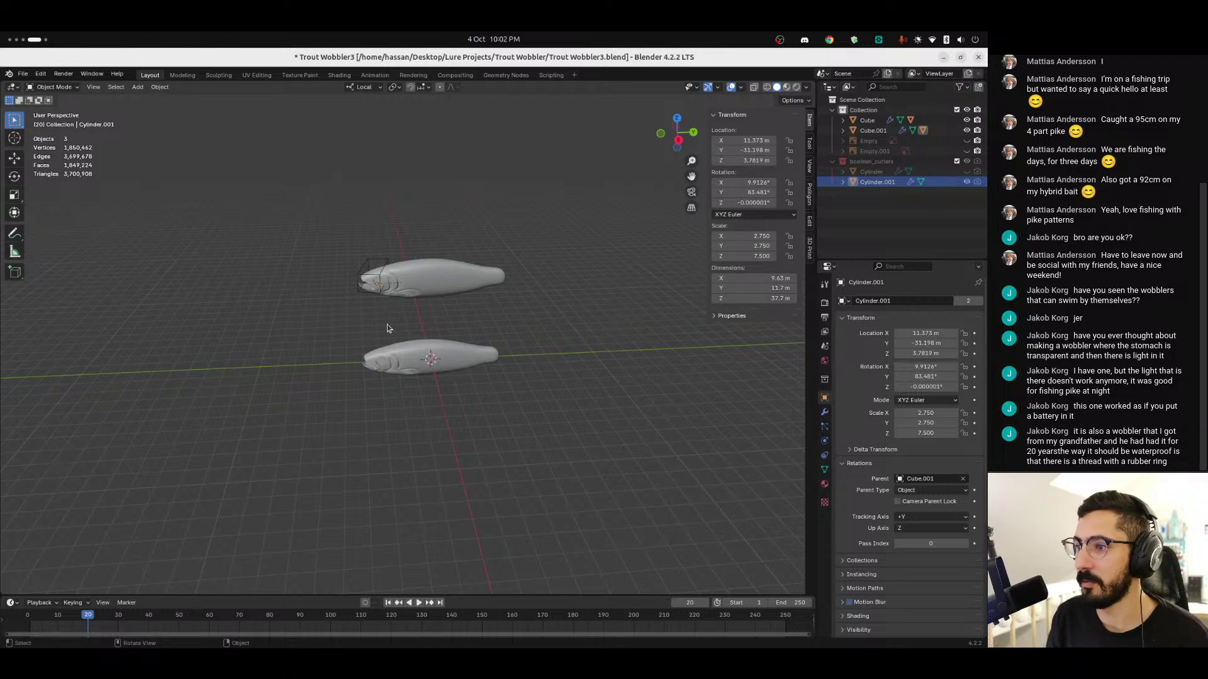
scroll(387, 327, up, 5)
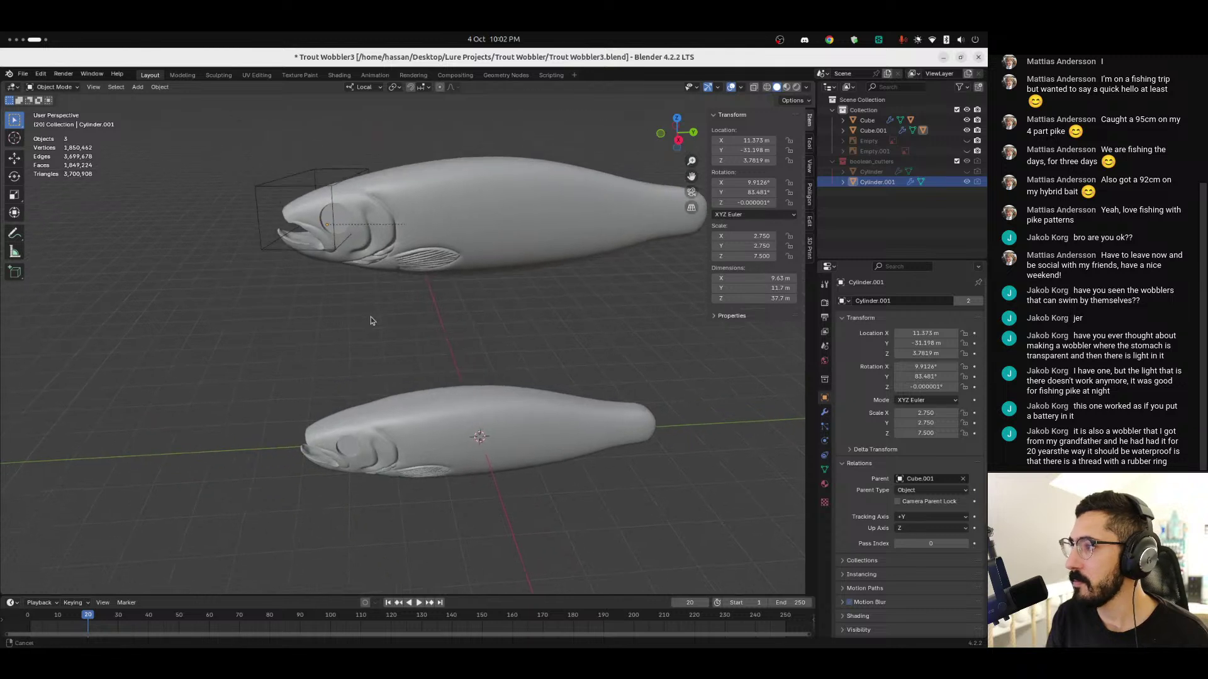
key(h)
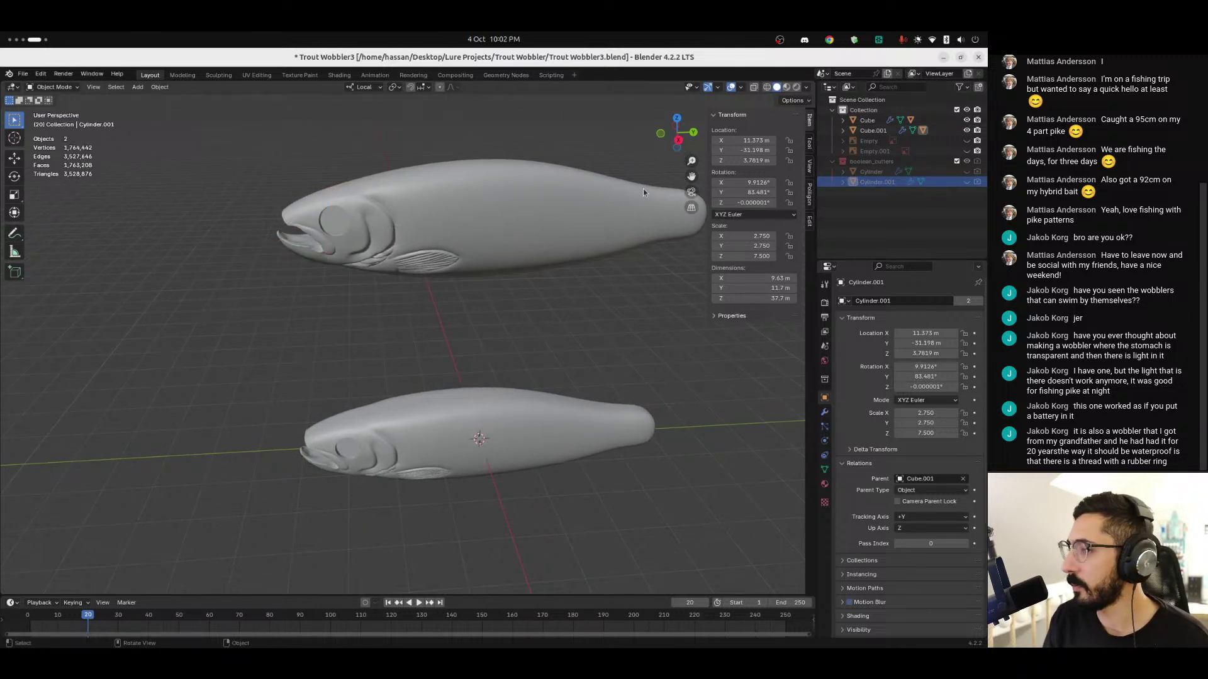
click(575, 217)
key(s)
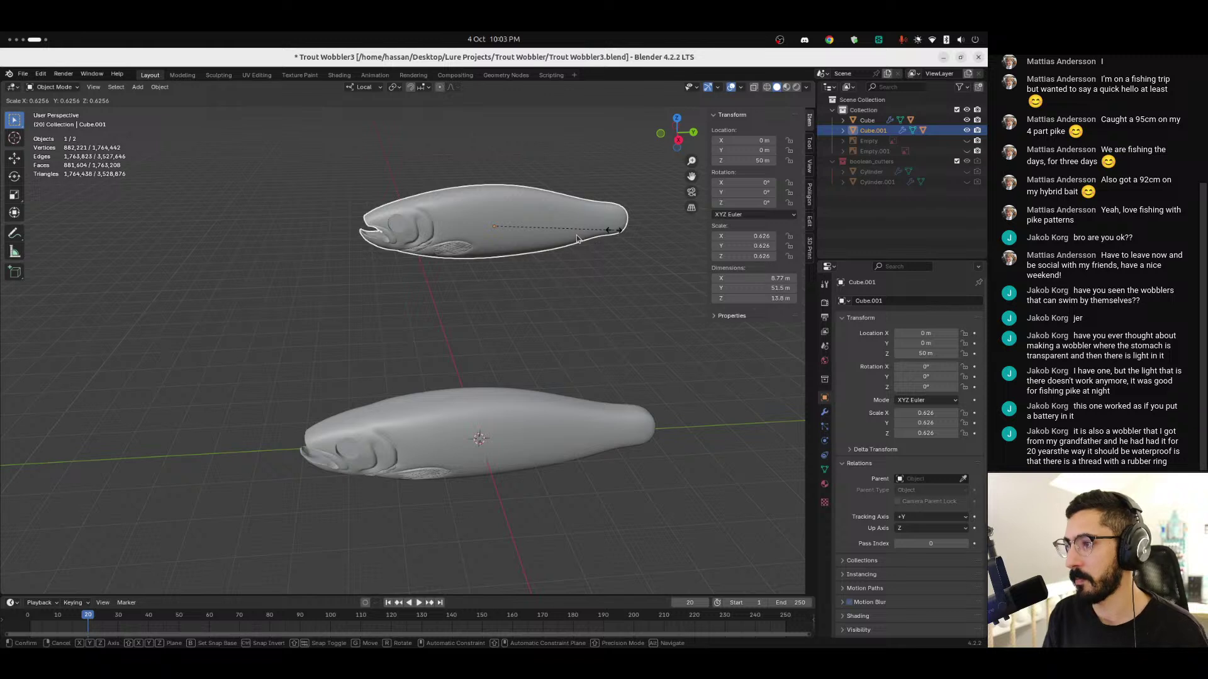
right_click(579, 169)
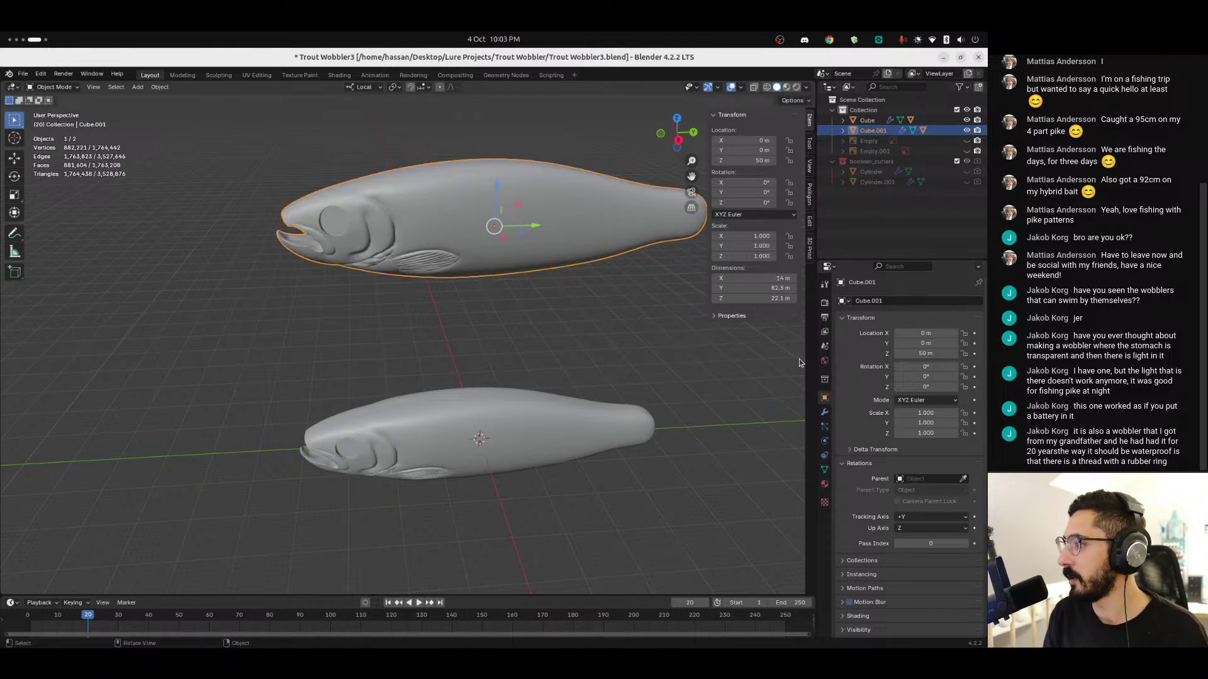
Step: Remove the boolean_Cylinder.001 modifier from the upper lure Cube.001 and unhide the cutter Cylinder.001
click(824, 412)
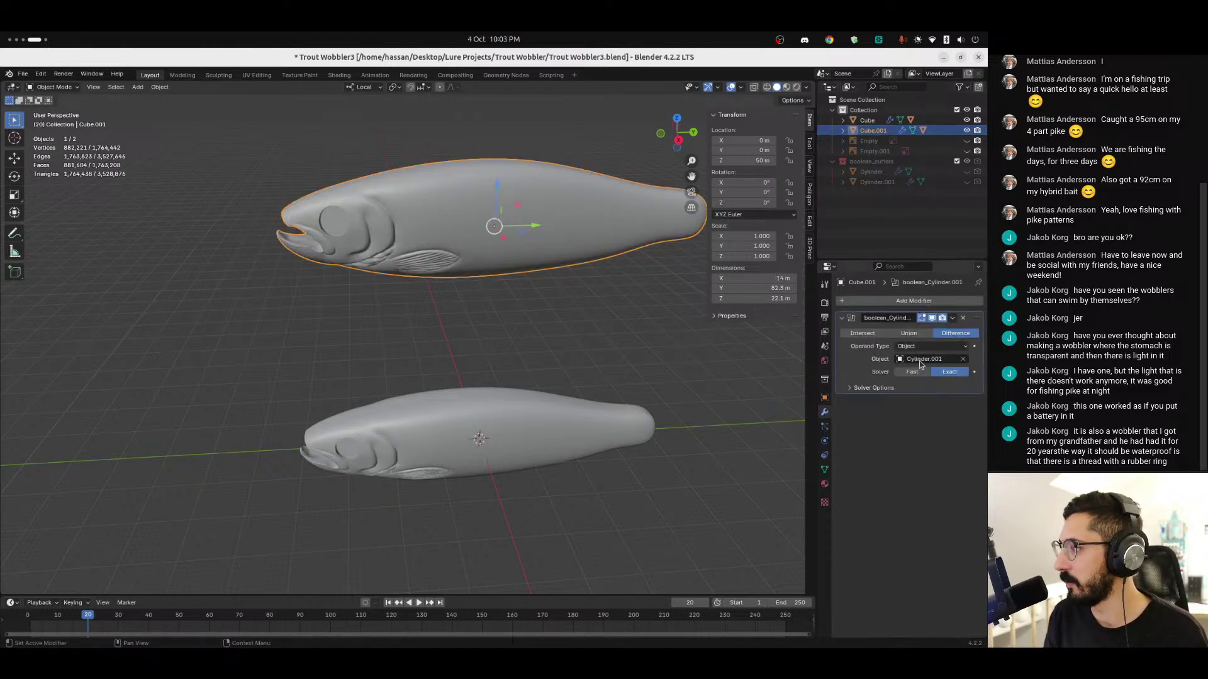
click(963, 319)
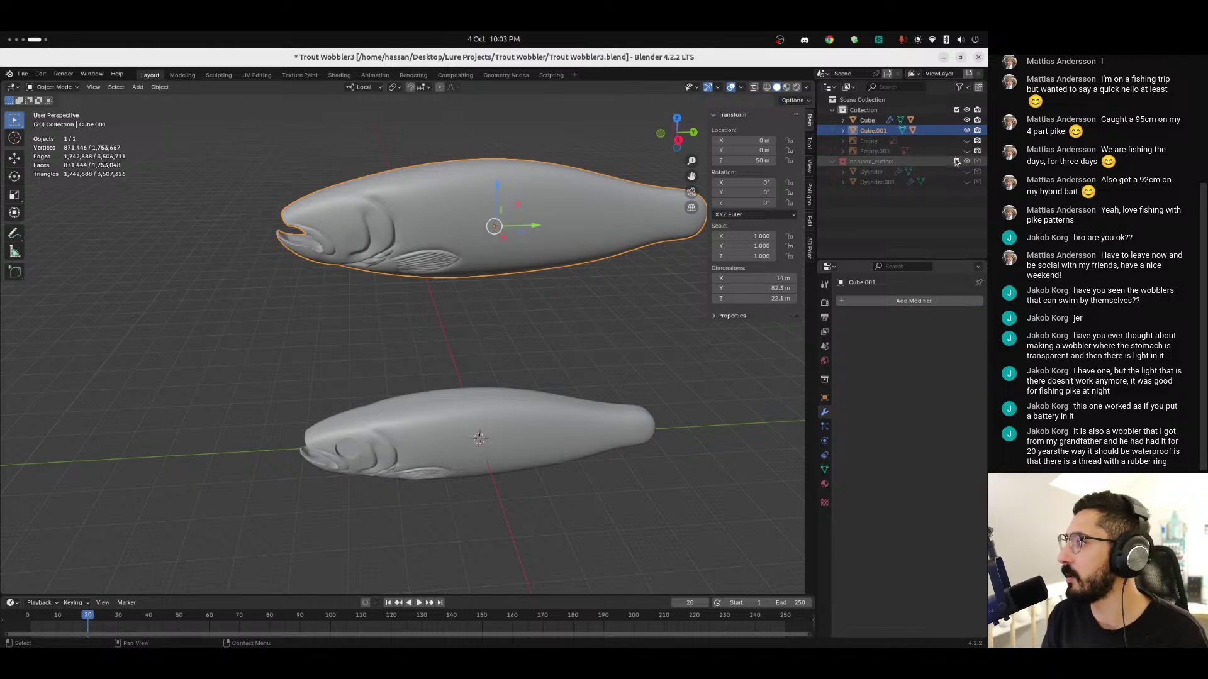
click(967, 181)
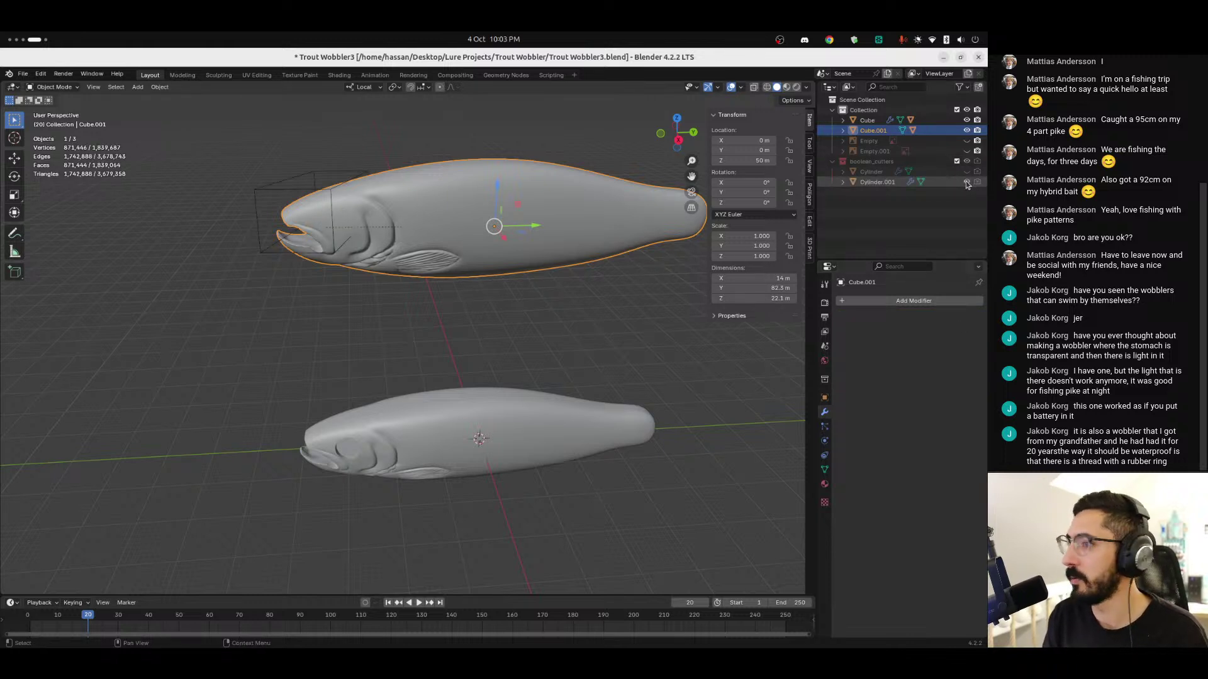
Step: Set the viewport display of the cutter Cylinder.001 at the upper lure's head to Solid
click(874, 182)
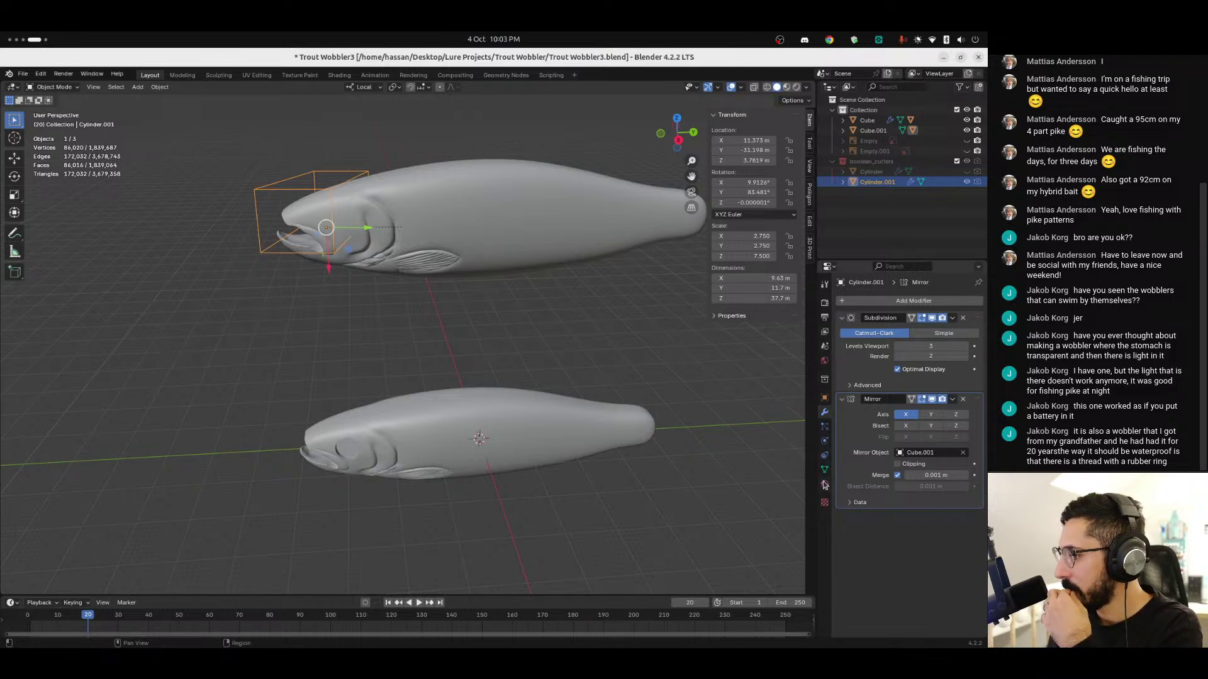
click(825, 398)
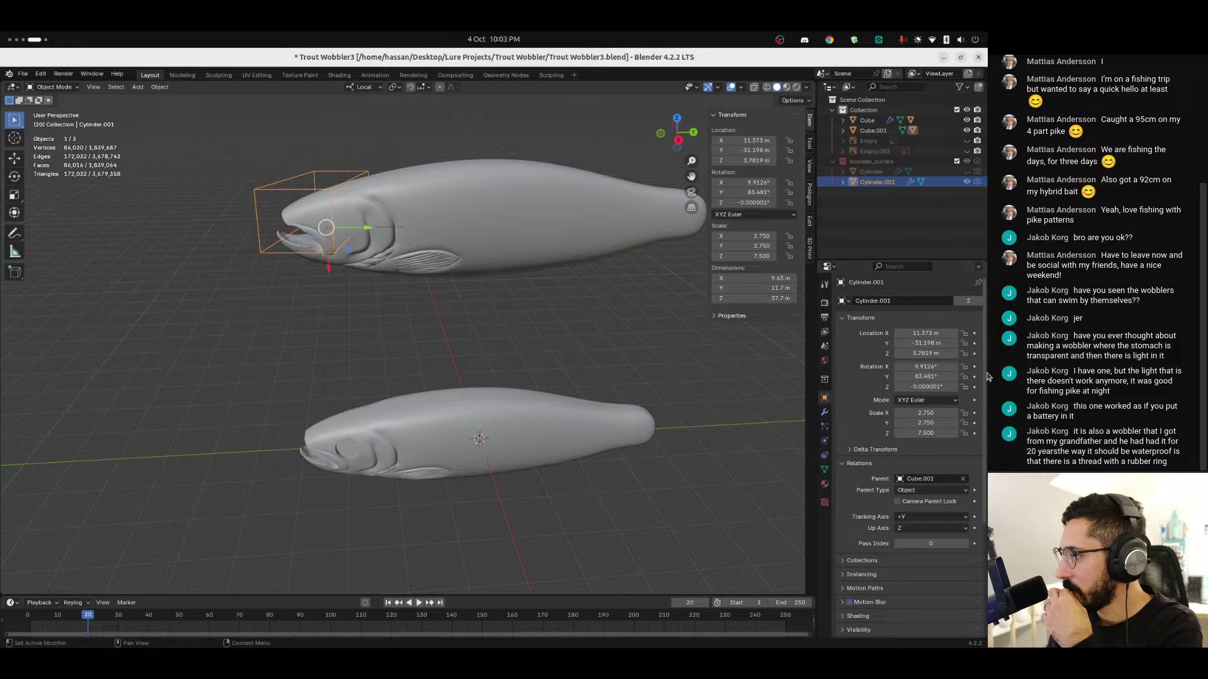
scroll(974, 500, down, 2)
click(913, 589)
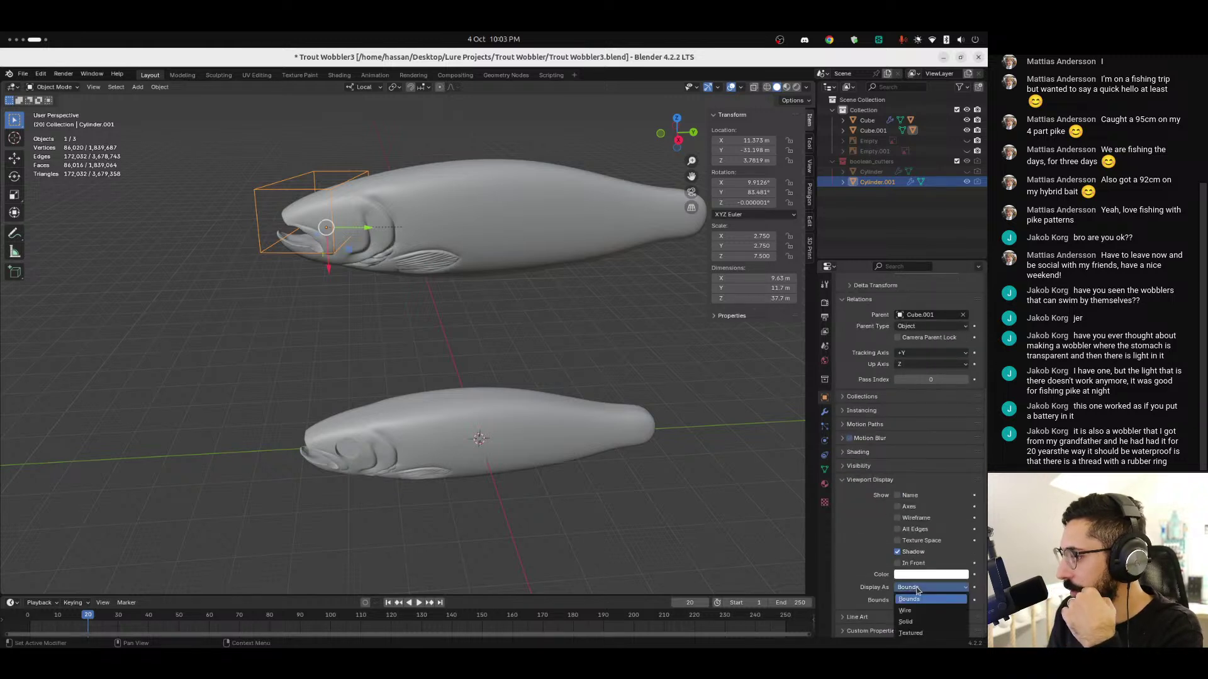
click(919, 622)
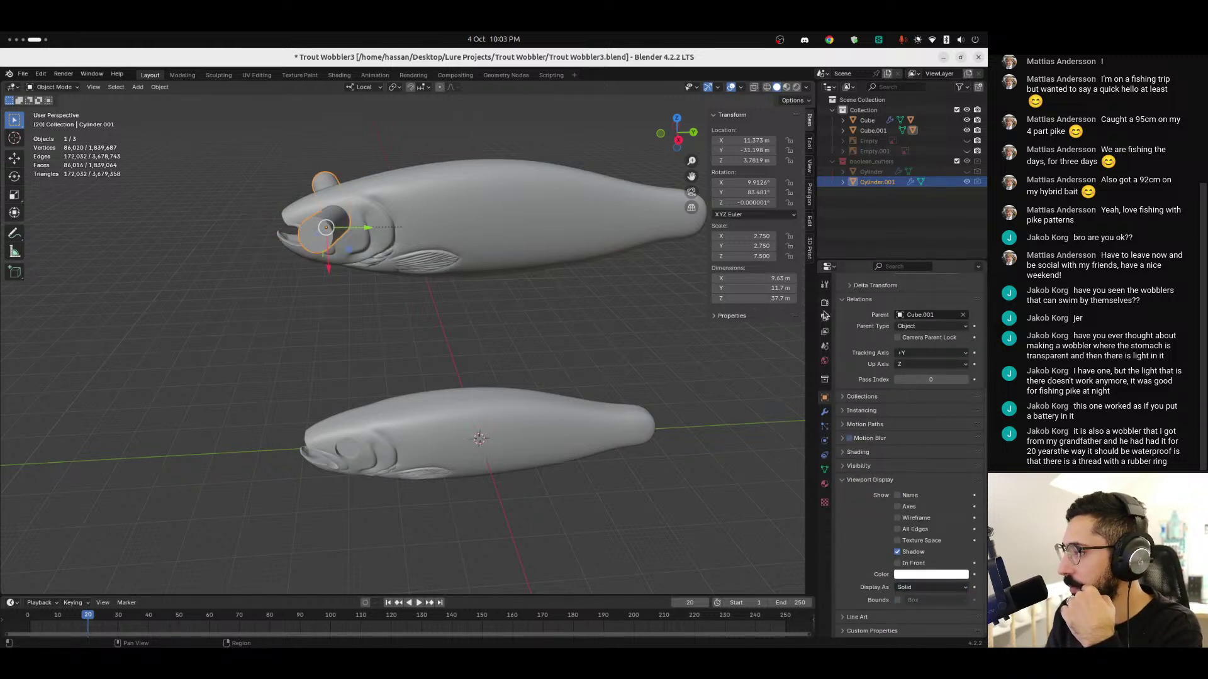
Step: Remove the Mirror modifier from cutter Cylinder.001 and view the single cylinder at the upper lure's head
click(824, 413)
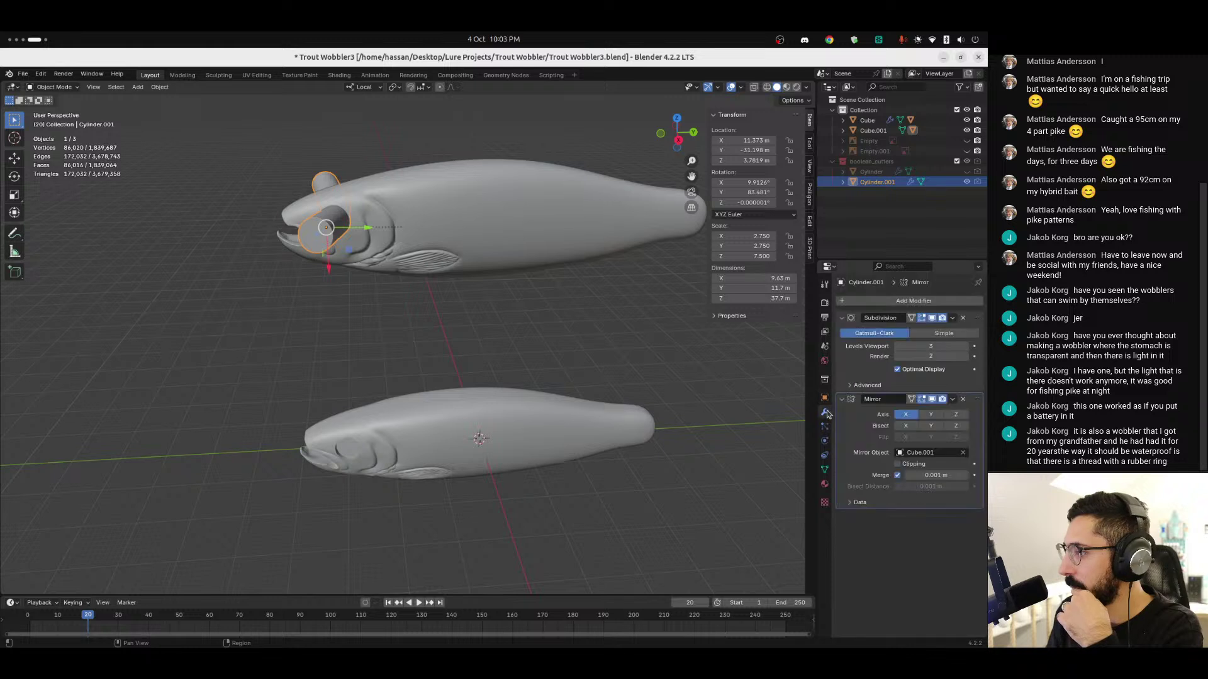
click(963, 398)
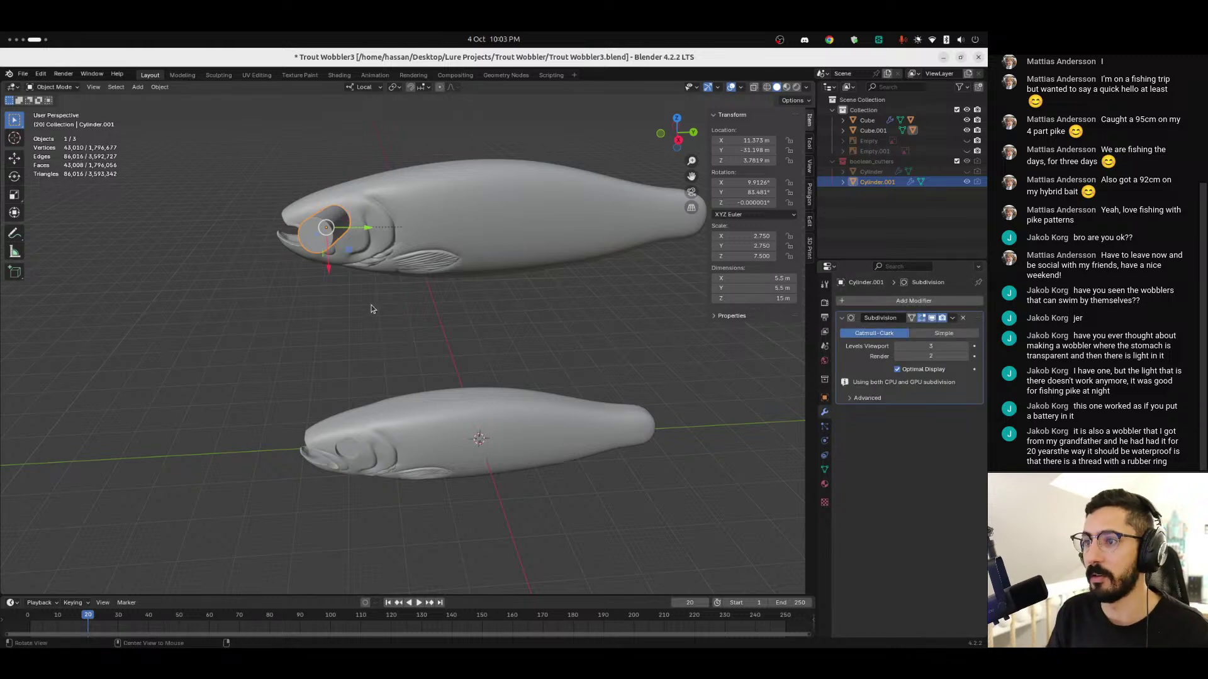
middle_drag(350, 310, 388, 255)
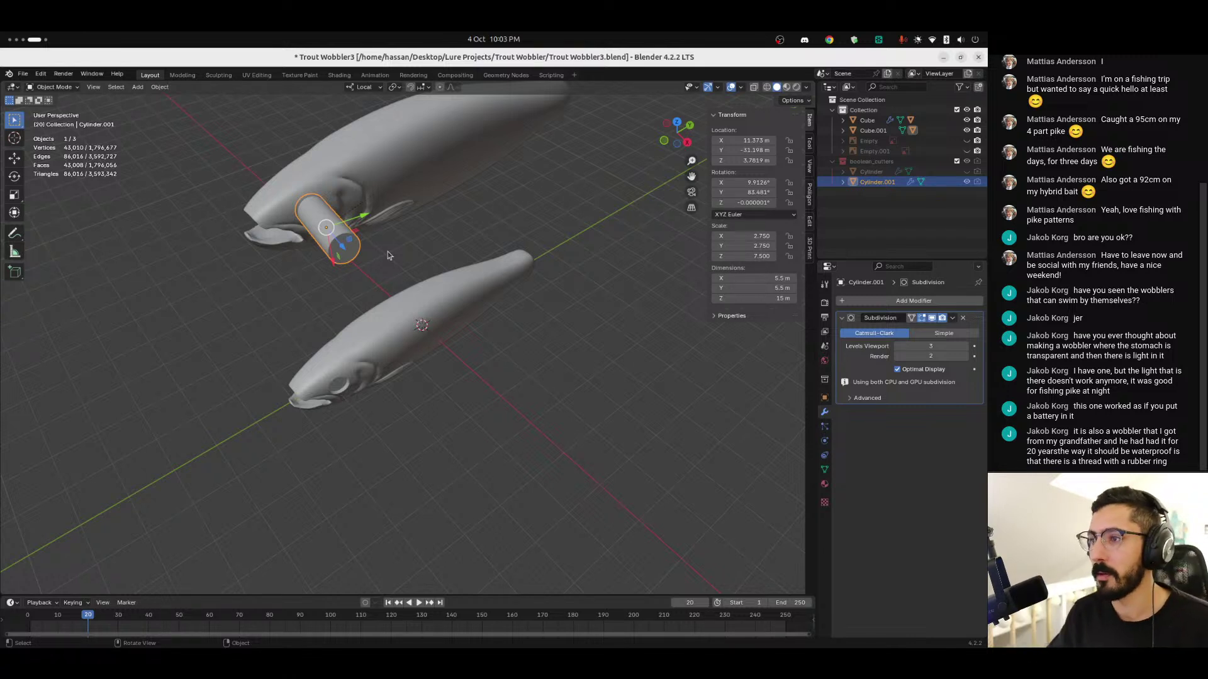
click(420, 315)
key(ctrl+z)
middle_drag(369, 270, 387, 253)
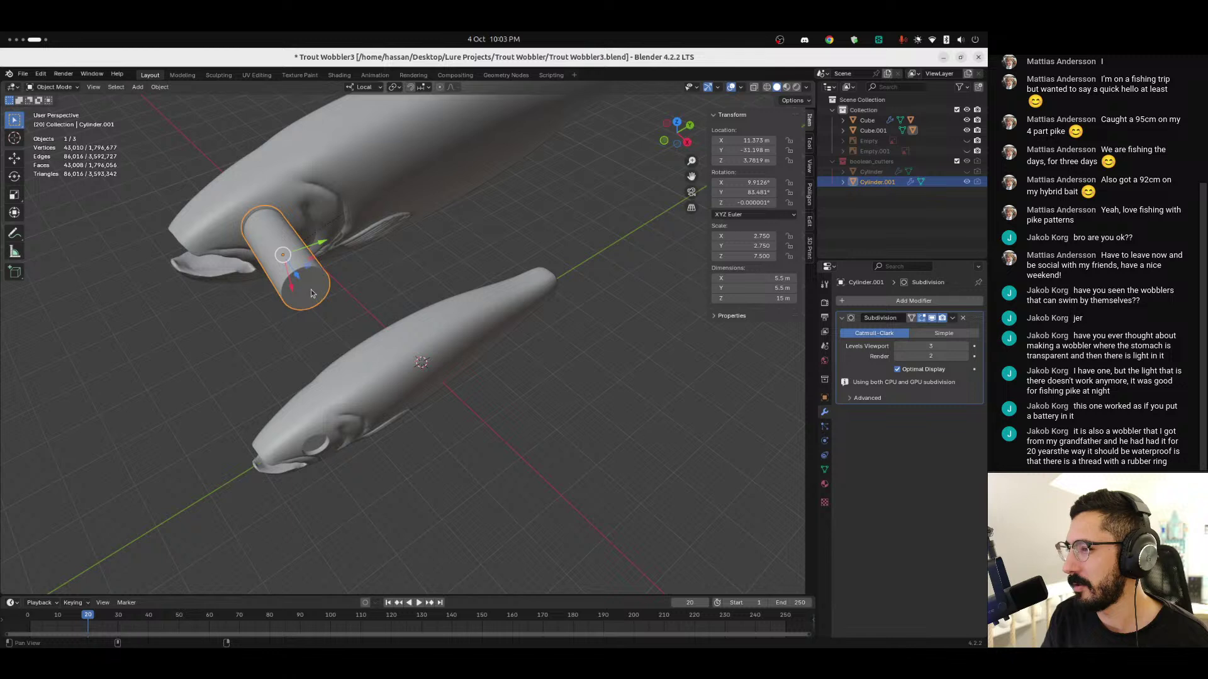
shift+middle_drag(354, 274, 439, 314)
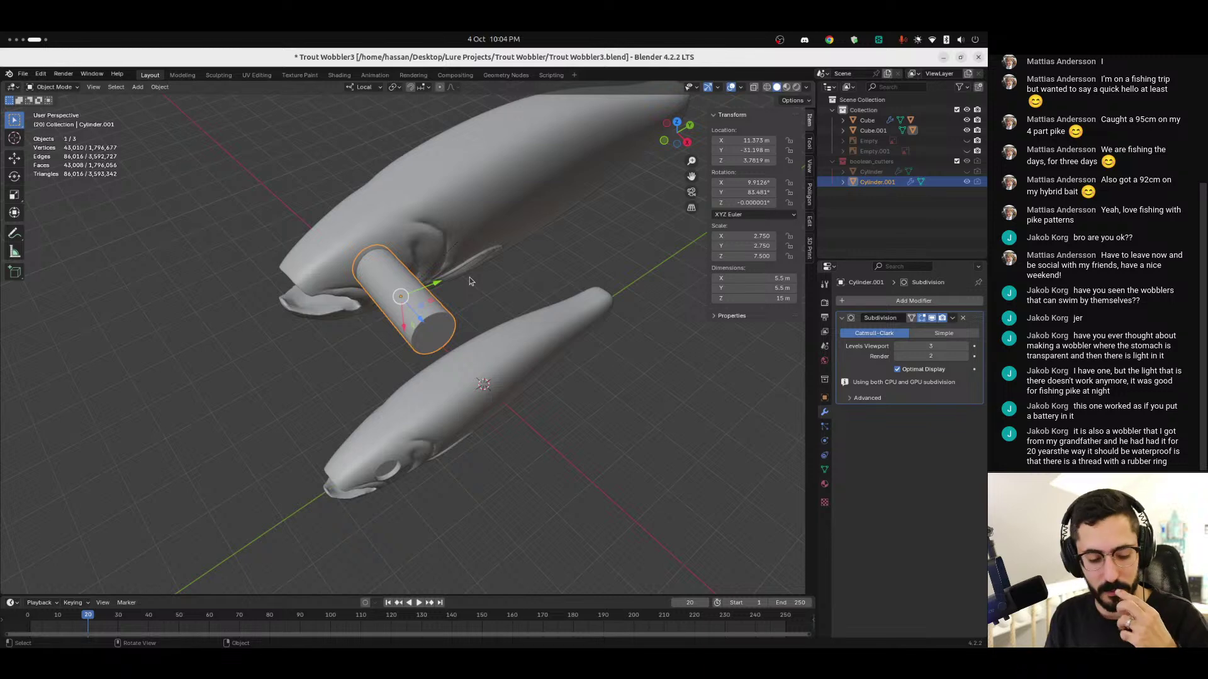
Step: Calculate the scale ratios 4.5/5.5 and 3.5/5.5 with the desktop's system search
key(super)
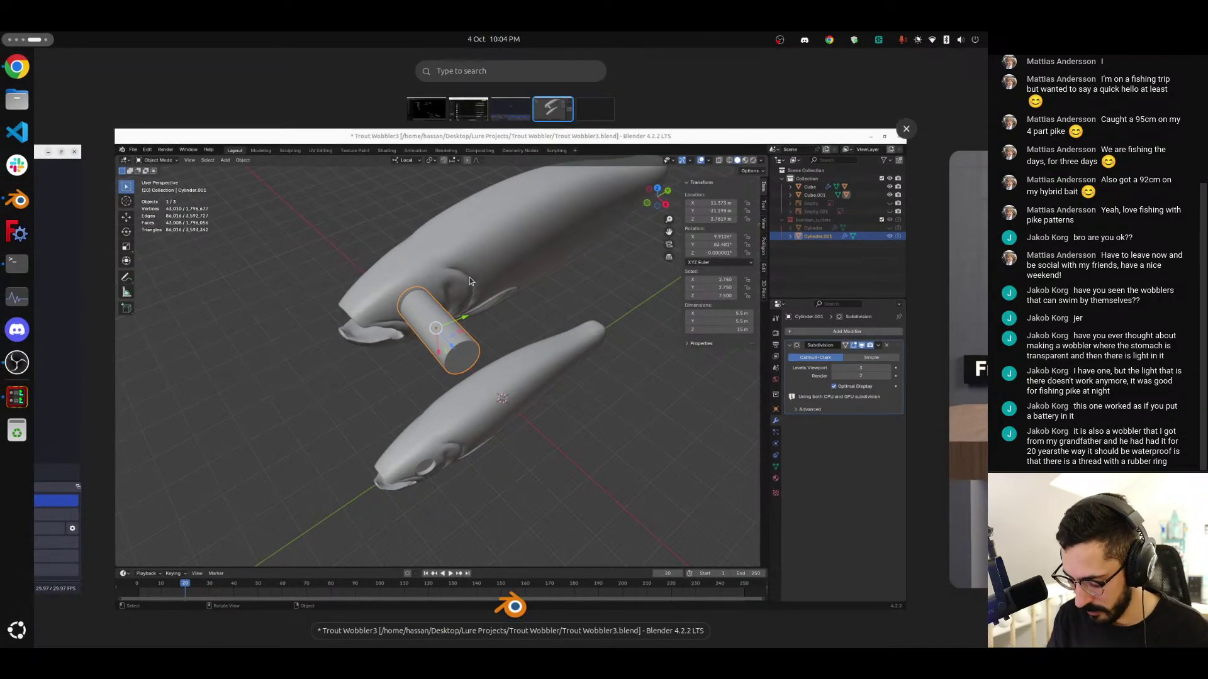
text(4.5/5.5)
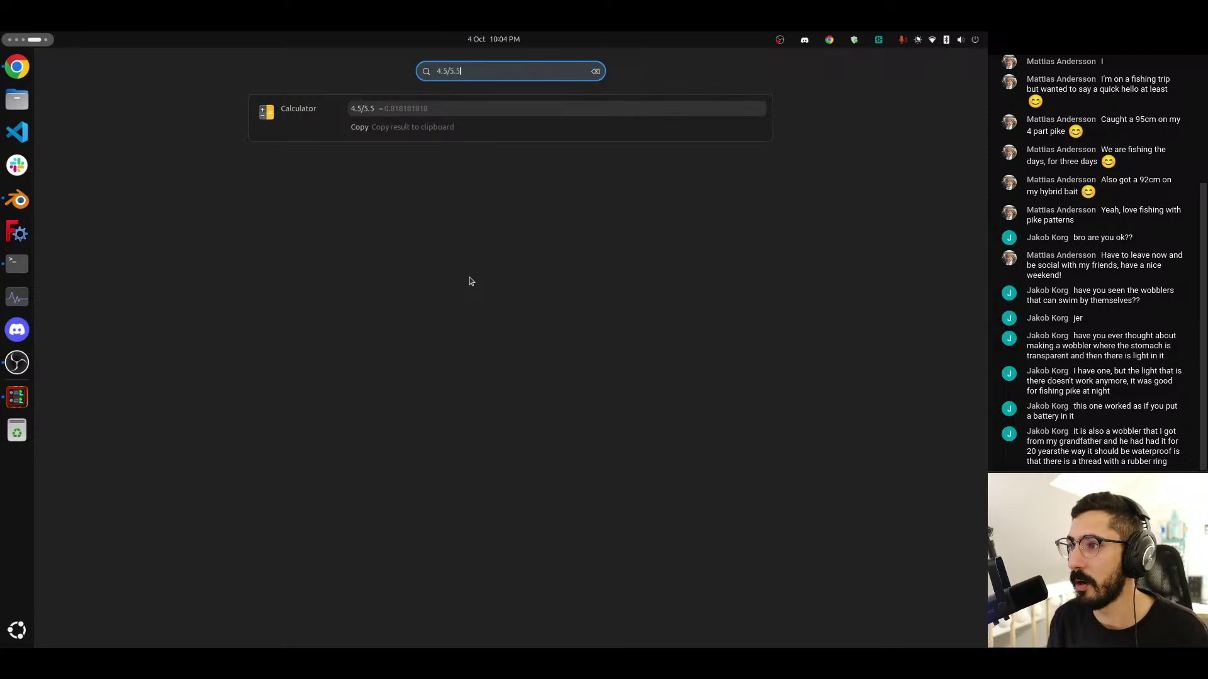
key(Left)
key(Left)
key(Left)
key(Left)
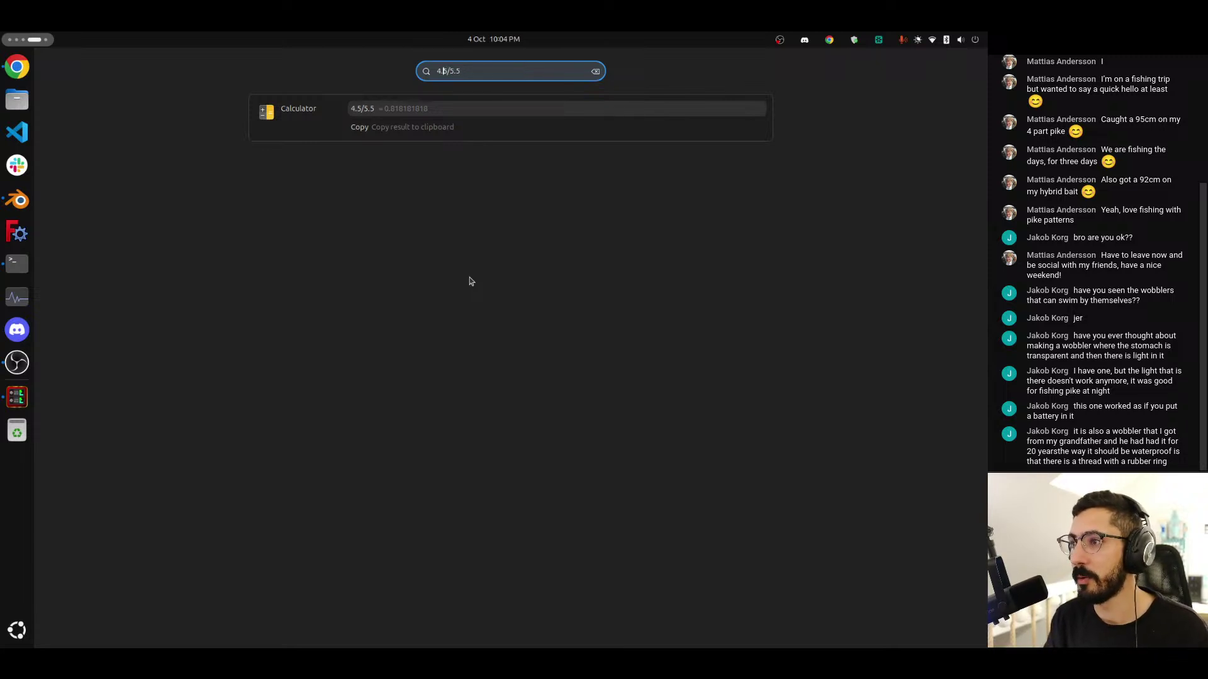
text(3)
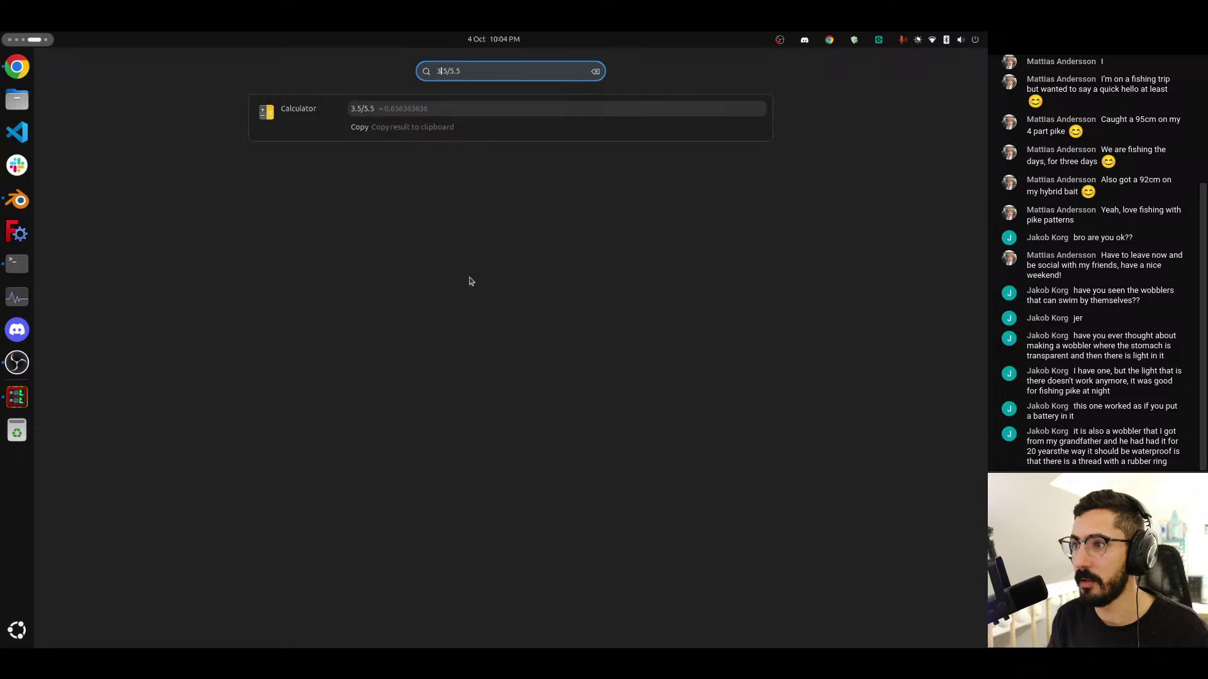
key(shift+Left)
text(4)
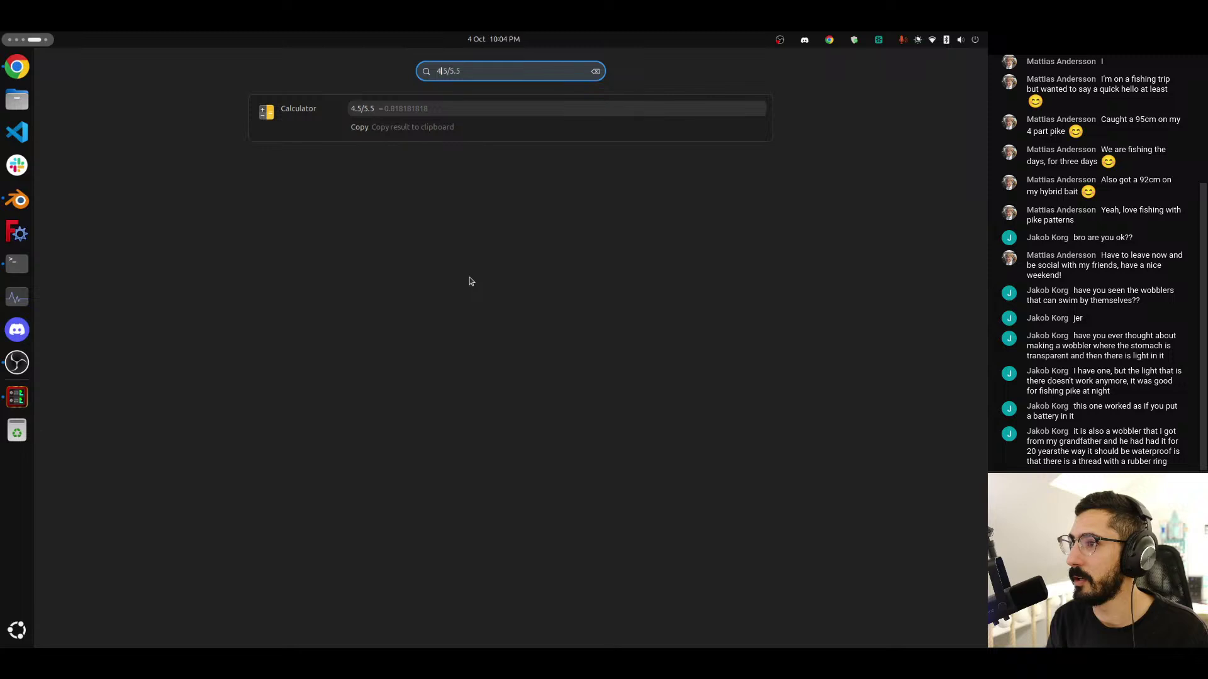
key(Return)
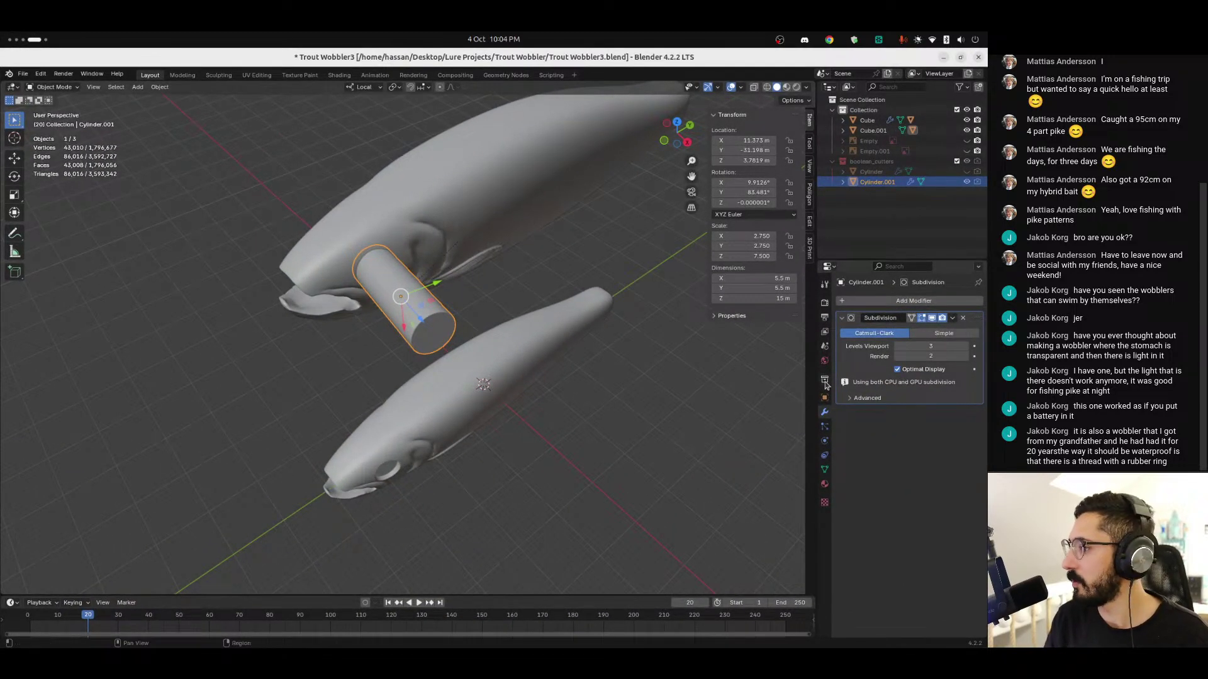
Step: Add a Mirror modifier to cutter Cylinder.001 with Cube.001 as the mirror object
click(890, 299)
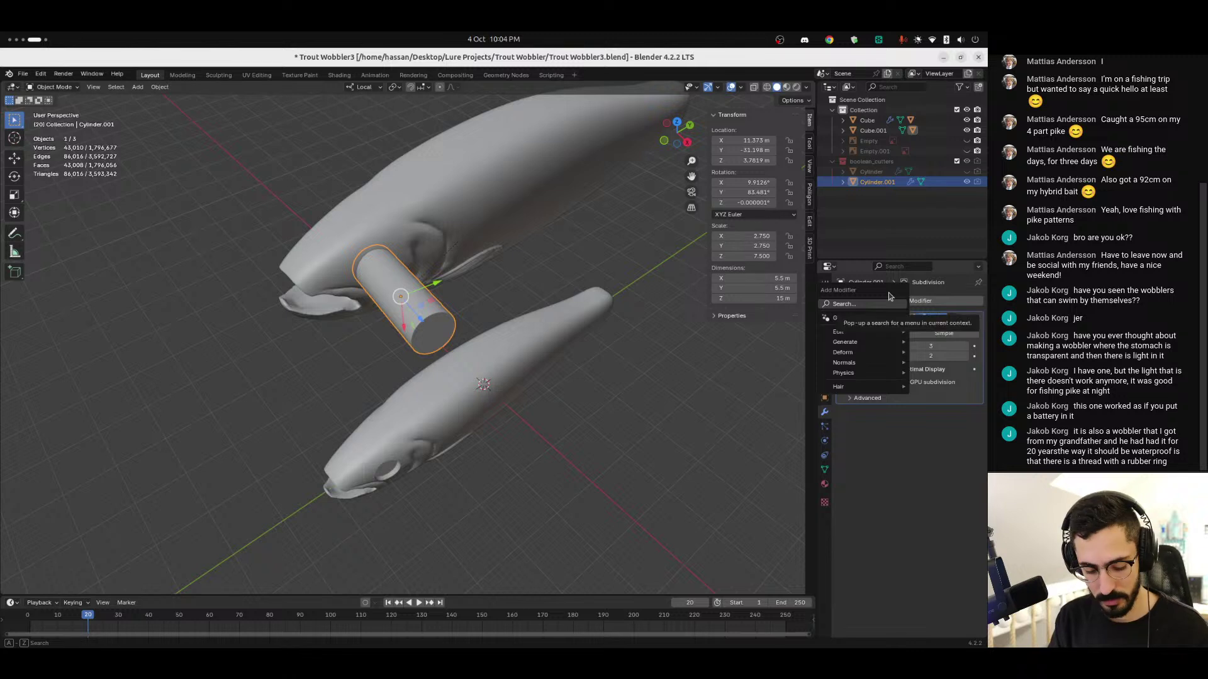
text(mir)
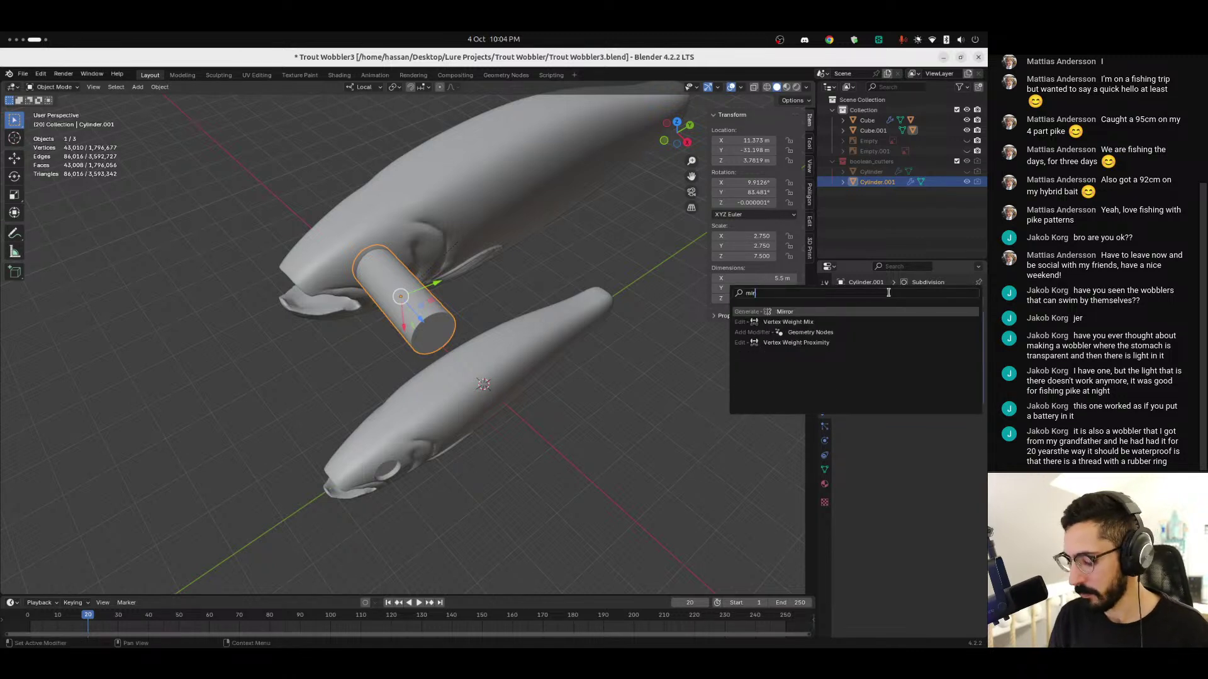
key(Return)
click(938, 465)
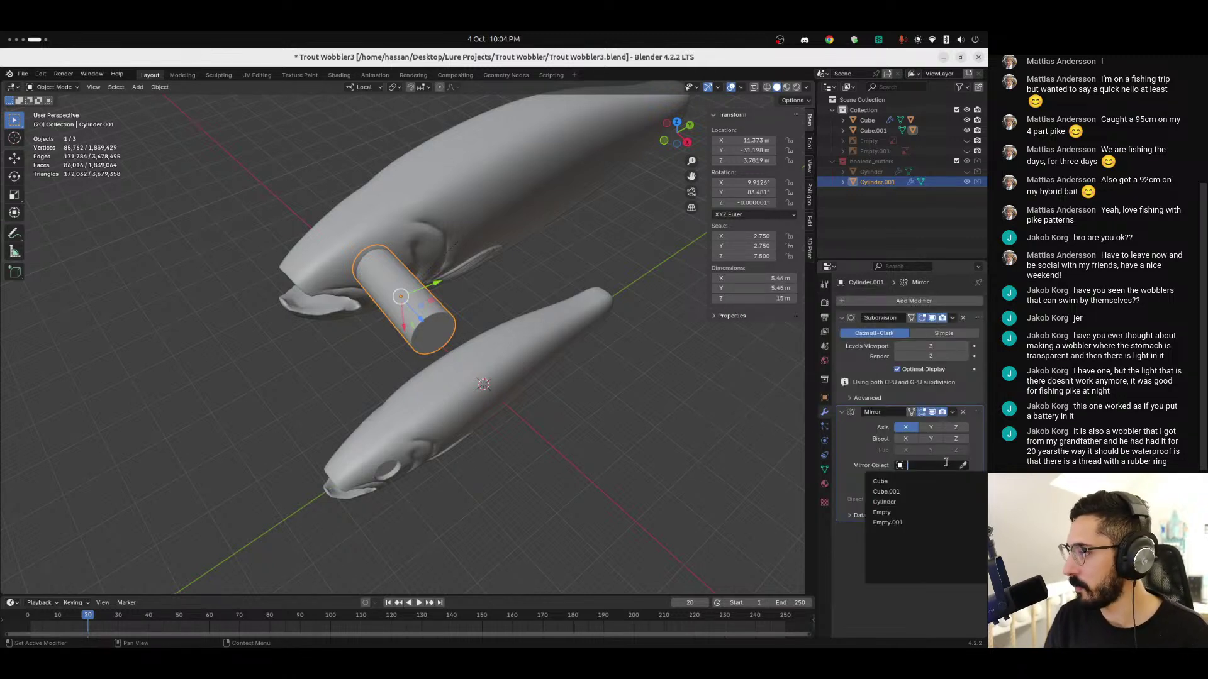
click(885, 492)
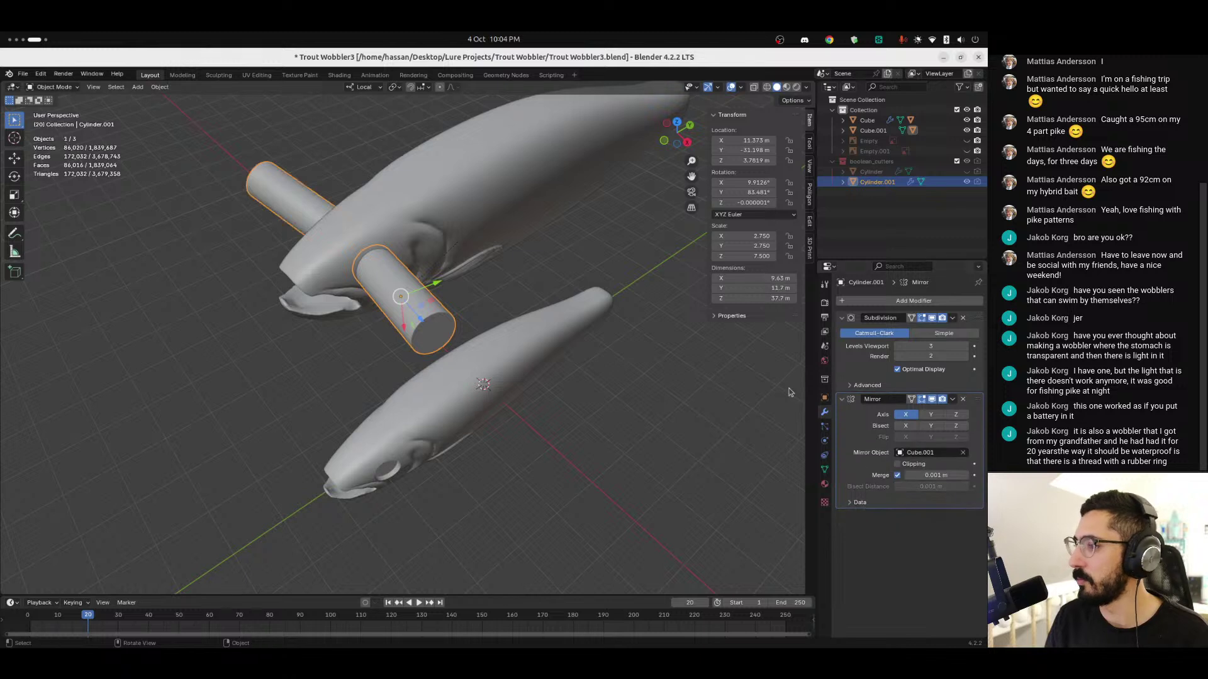
Step: Cut Cylinder.001 out of the upper lure Cube.001 with a Difference boolean and hide the cutter
shift+click(484, 214)
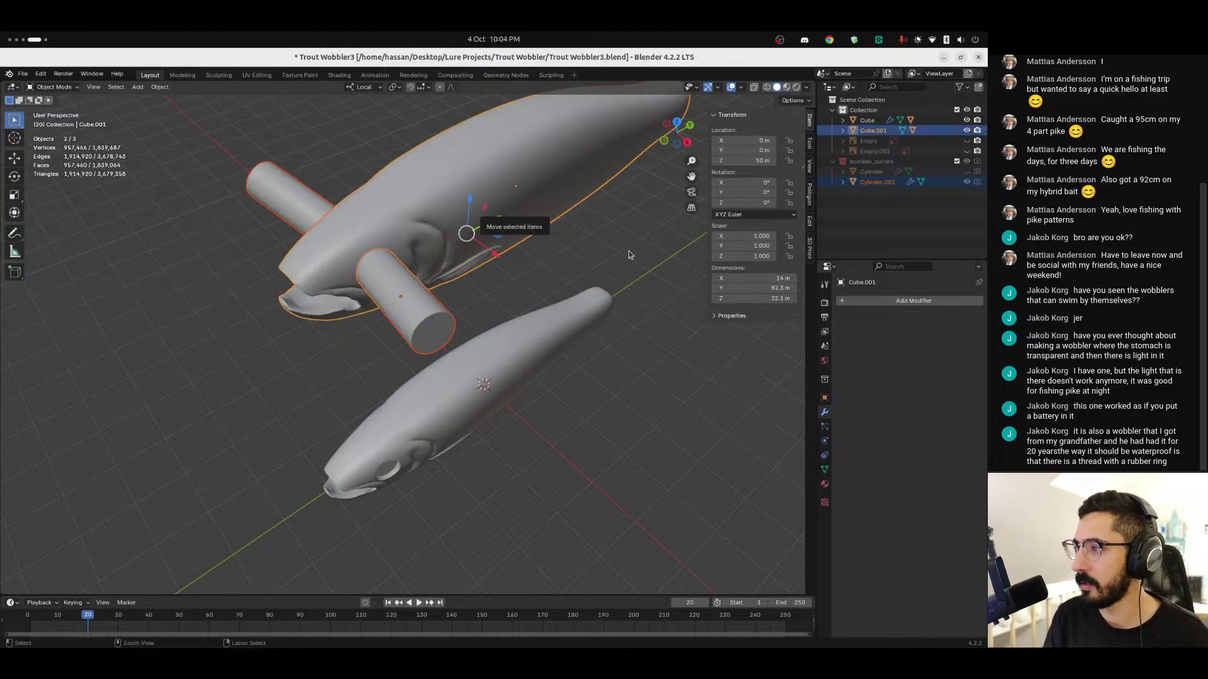
key(ctrl+shift+KP_Subtract)
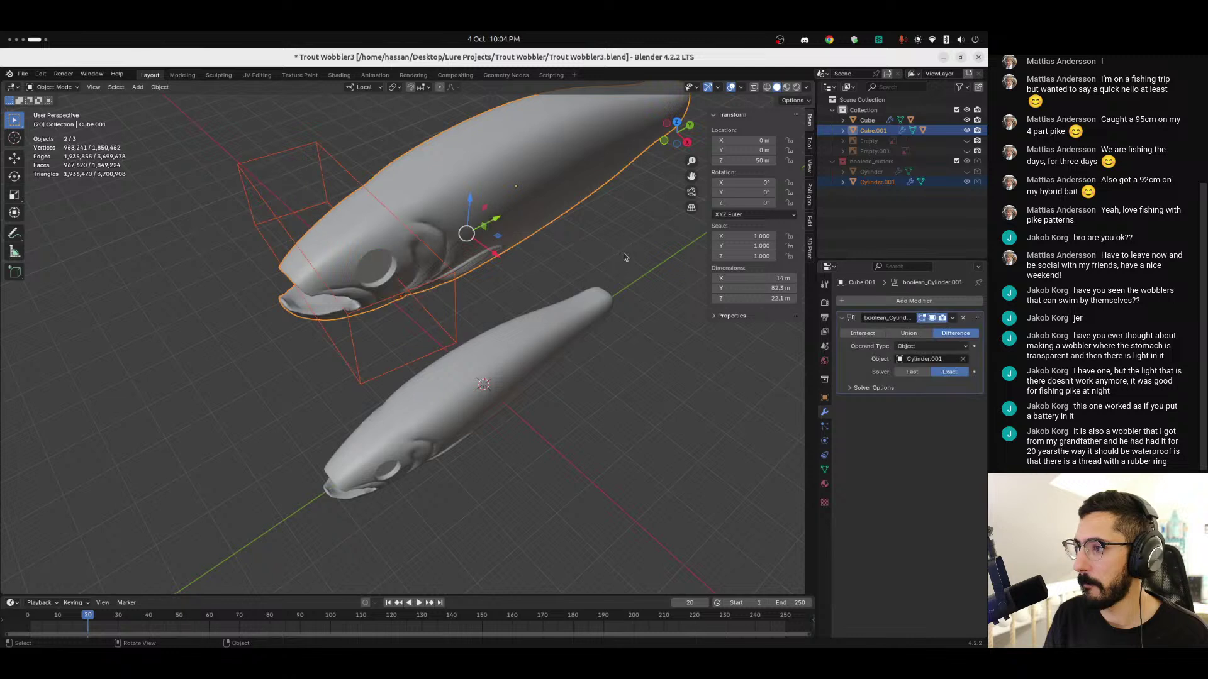
click(448, 325)
key(h)
Step: Set the scale of the upper lure Cube.001 to 0.81 on all three axes
click(493, 229)
drag(761, 236, 753, 257)
text(0.81)
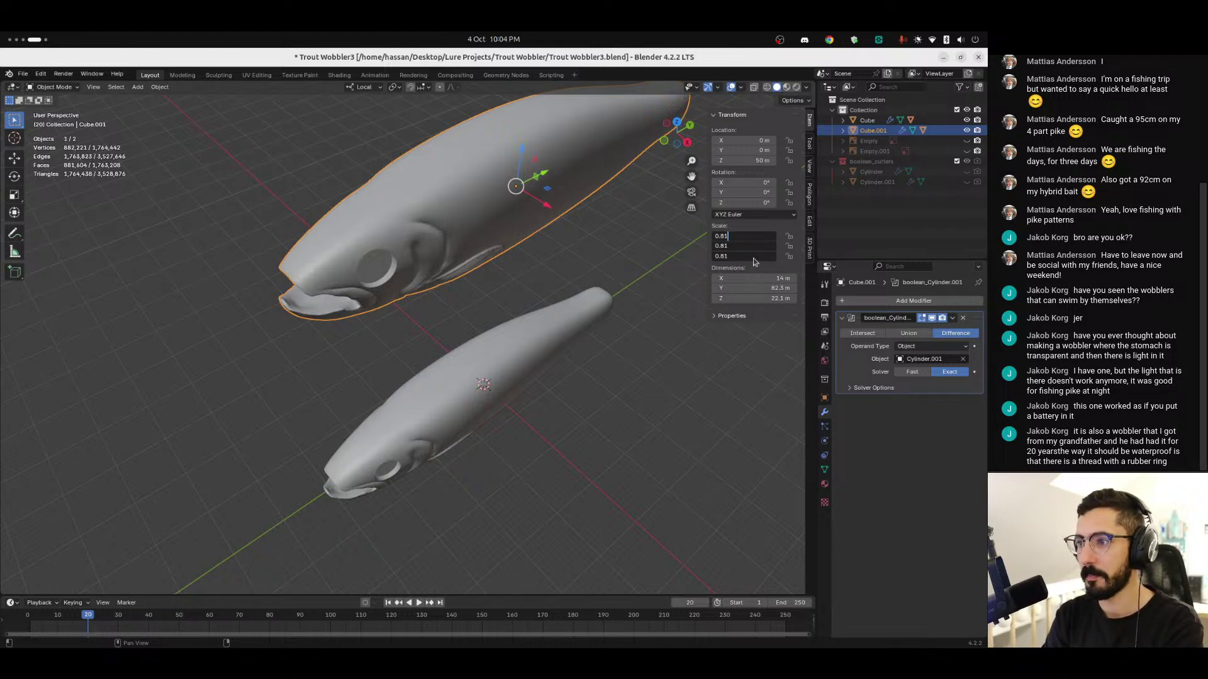
key(Return)
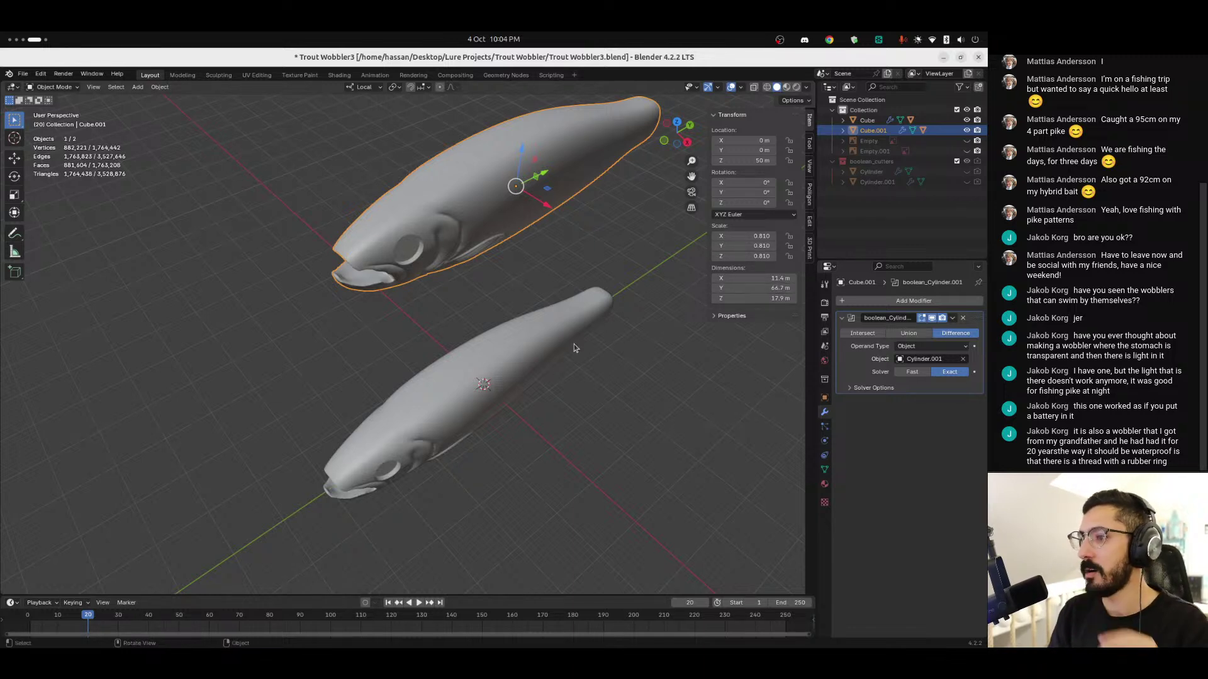
key(alt+Tab)
key(alt+Tab)
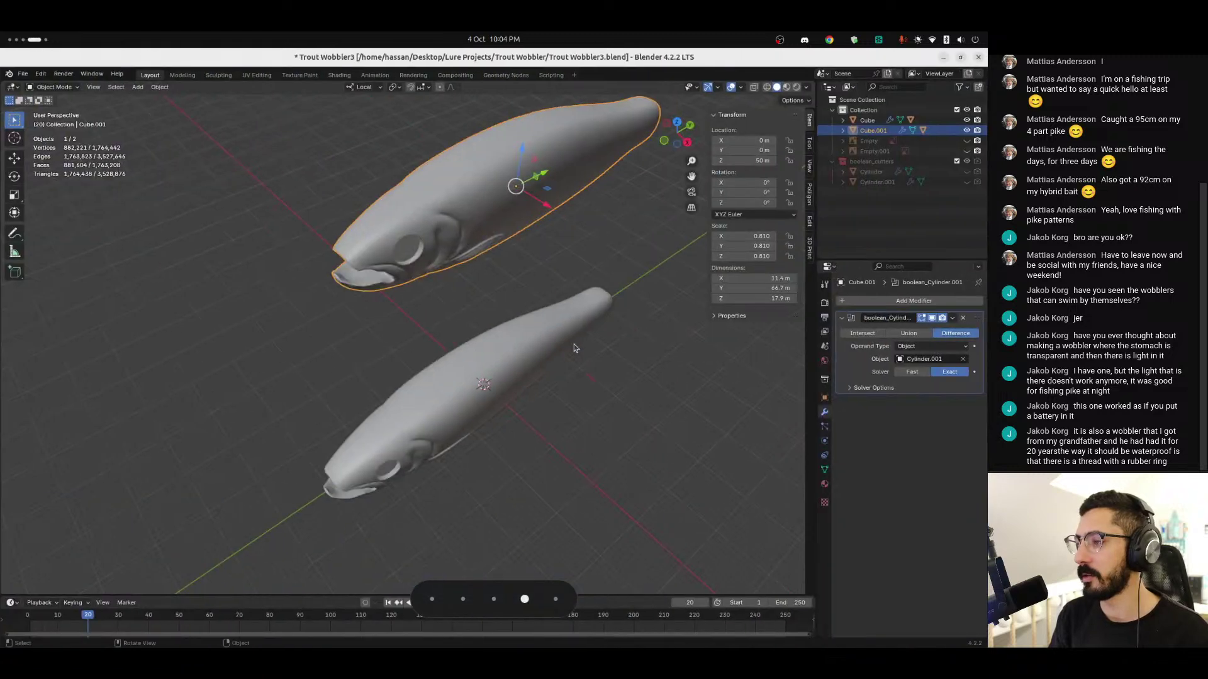
Step: Calculate the scale ratio 3.5/5.5 with the desktop's system search
key(super)
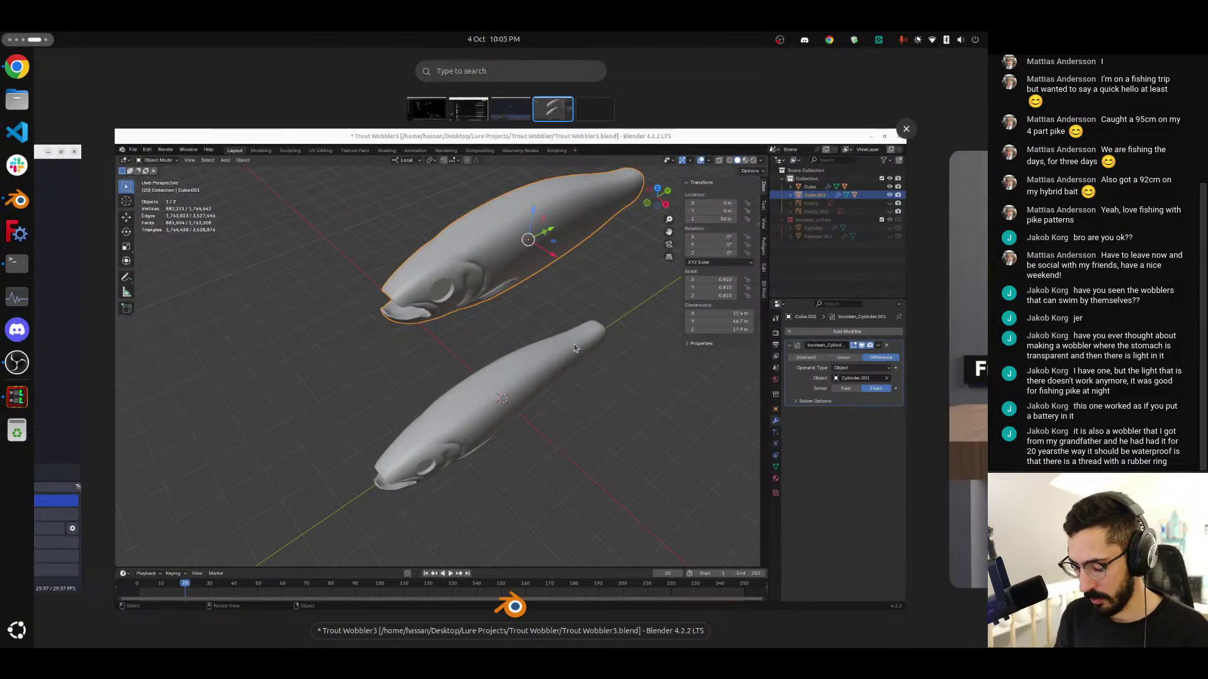
text(3.5/5.5)
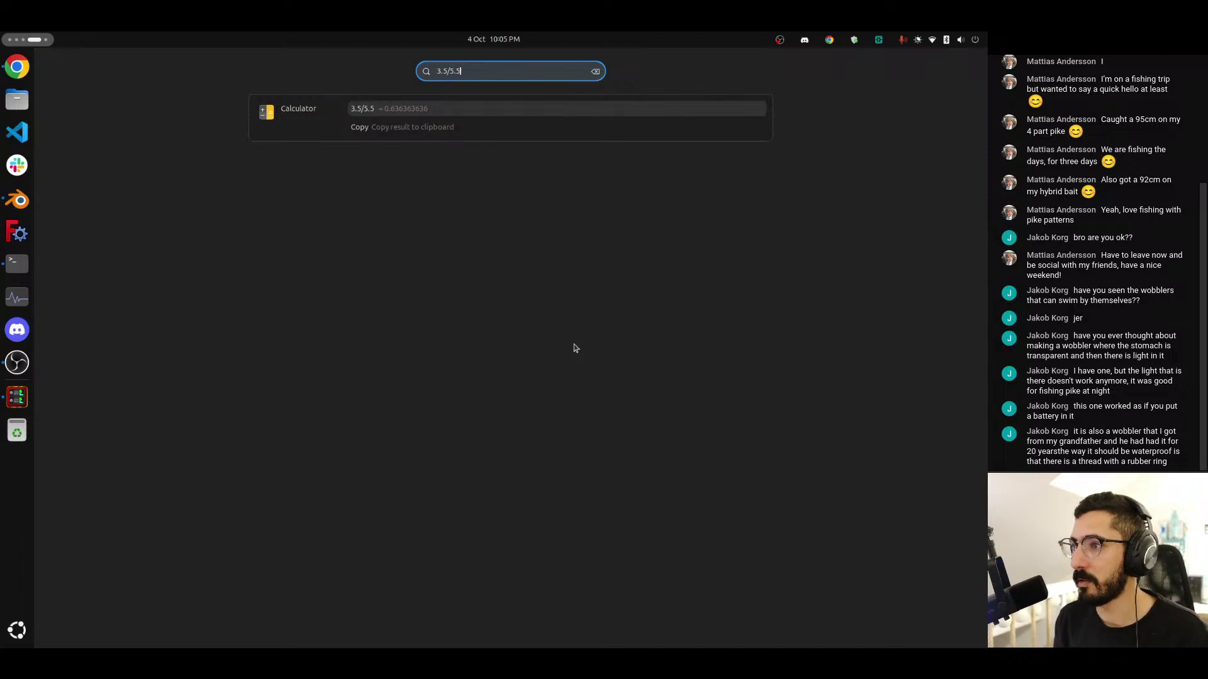
key(Escape)
key(Escape)
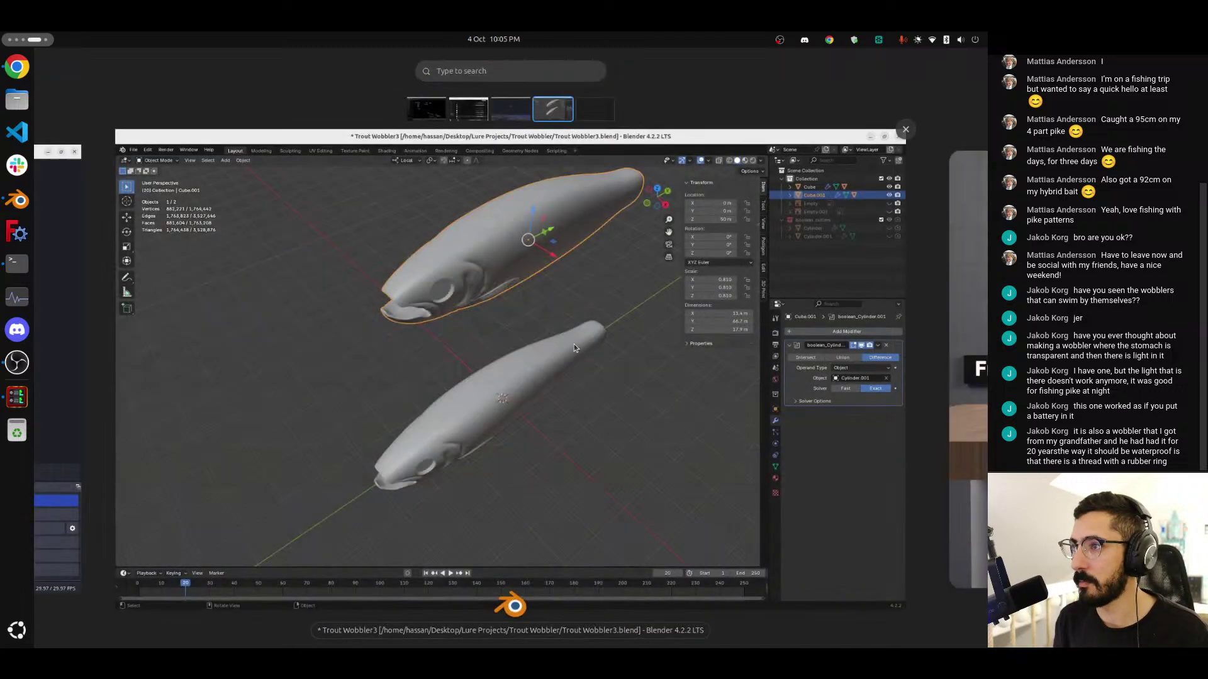
Step: Set the upper lure Cube.001's scale to 0.63 on all three axes and compare it with the lower lure
drag(766, 235, 755, 258)
text(0.63)
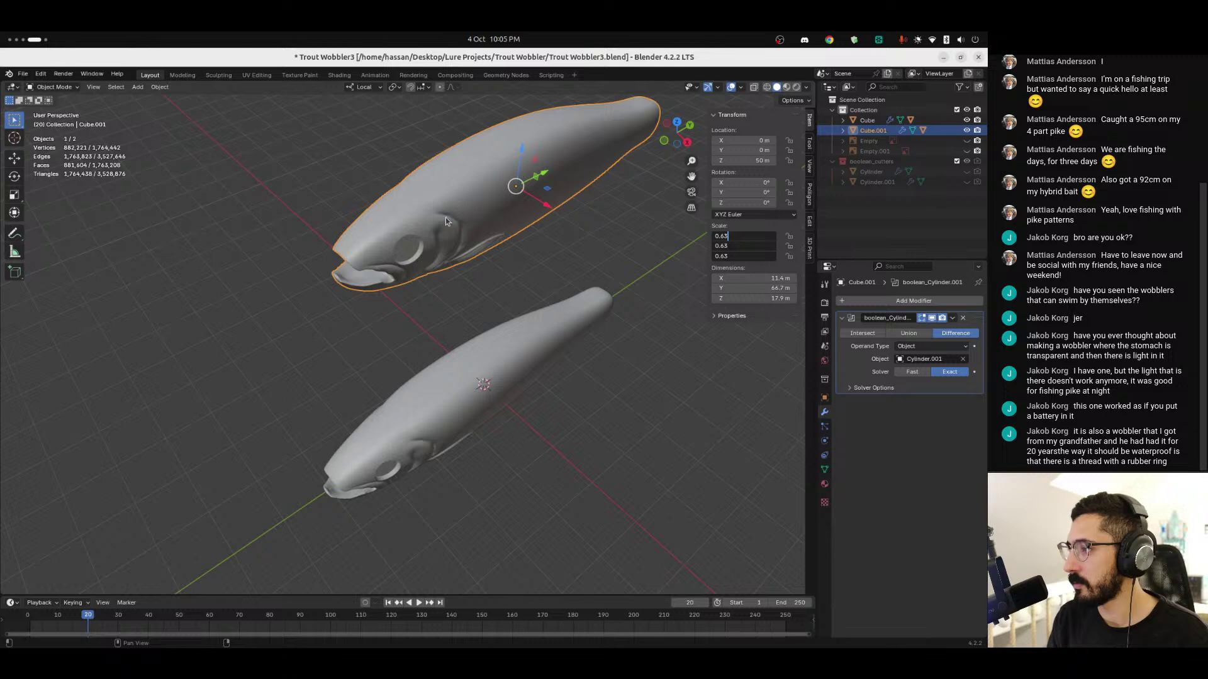
key(Return)
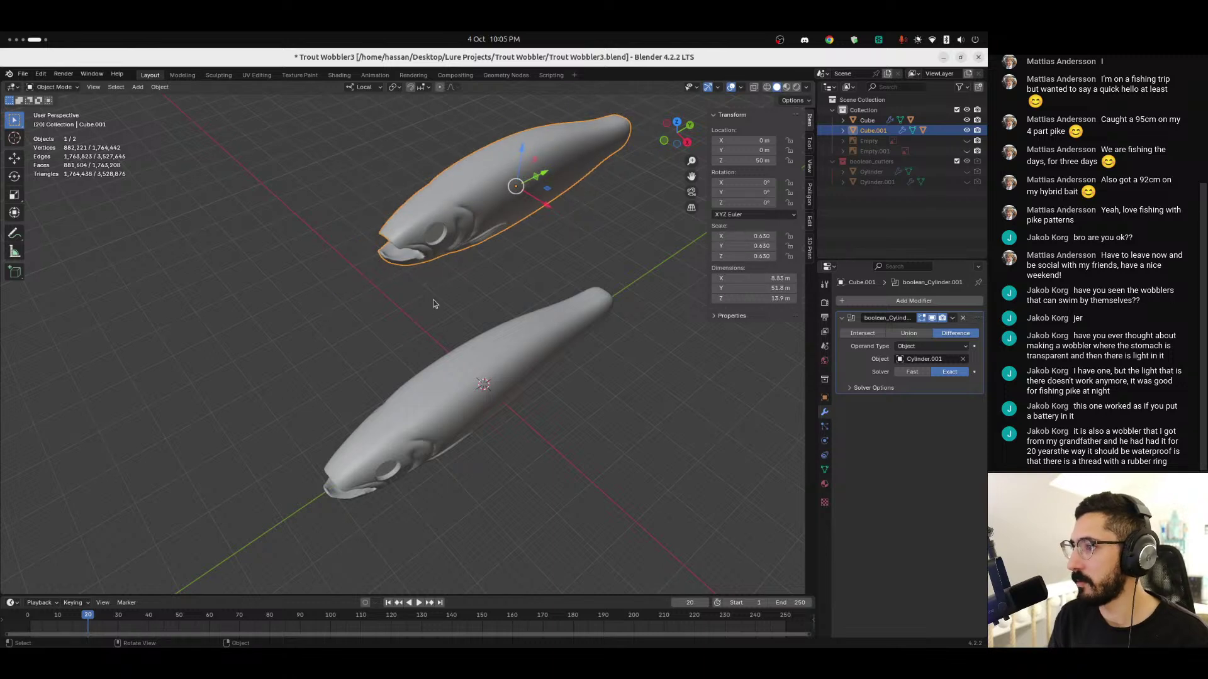
middle_drag(493, 259, 448, 235)
click(461, 307)
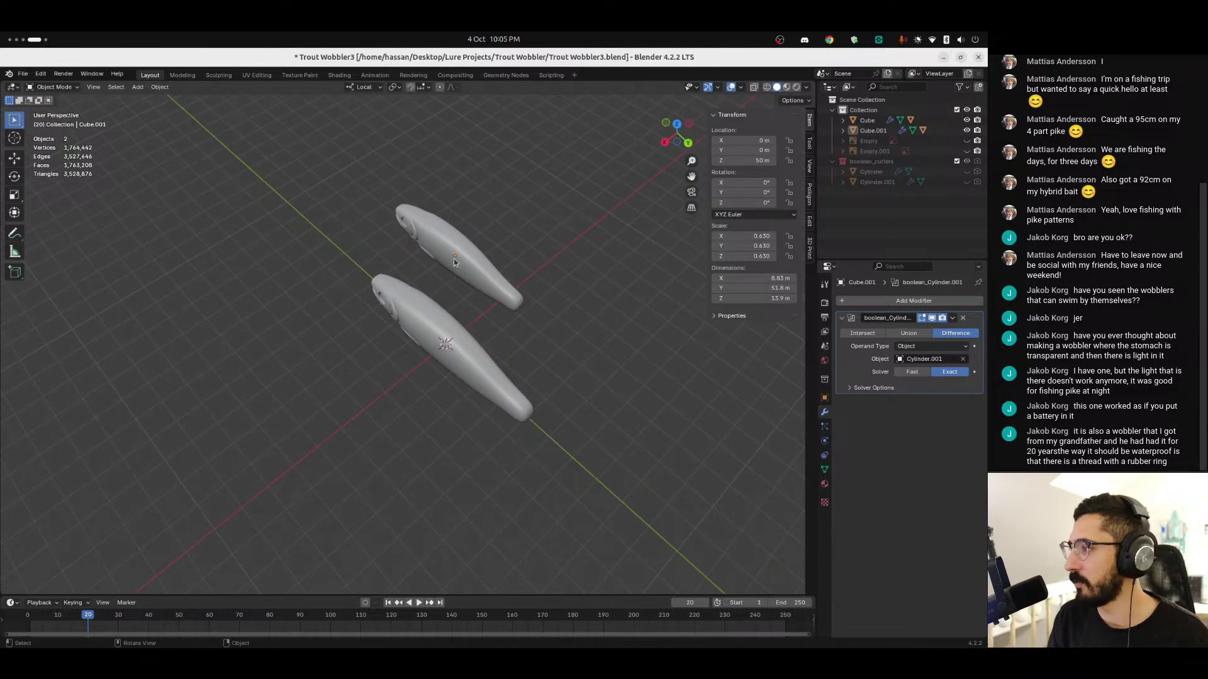
middle_drag(434, 280, 520, 253)
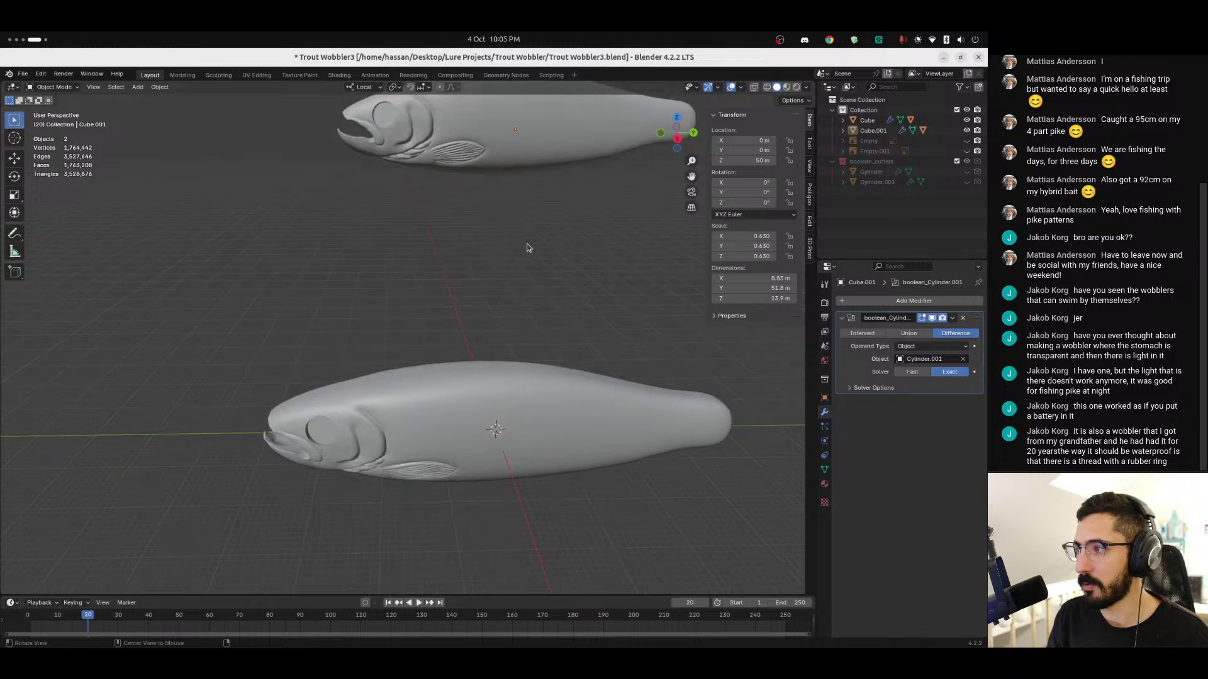
scroll(463, 233, down, 3)
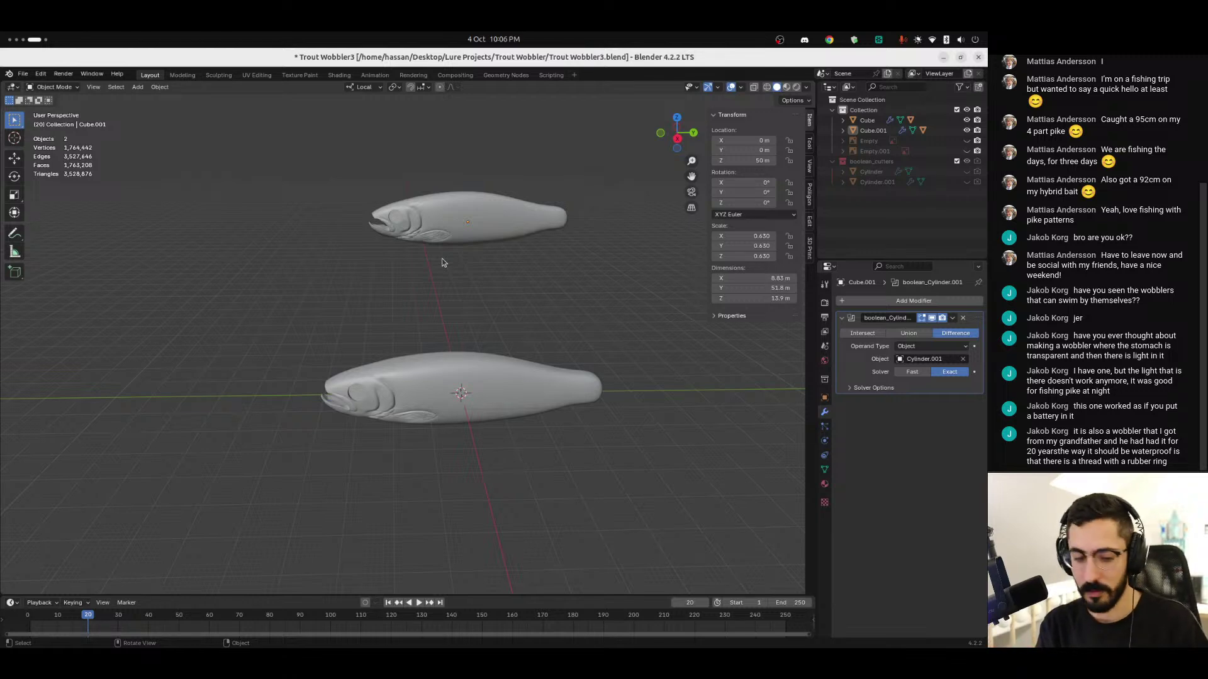
Step: Calculate 2*0.6 with the desktop's system search
key(super)
text(2*)
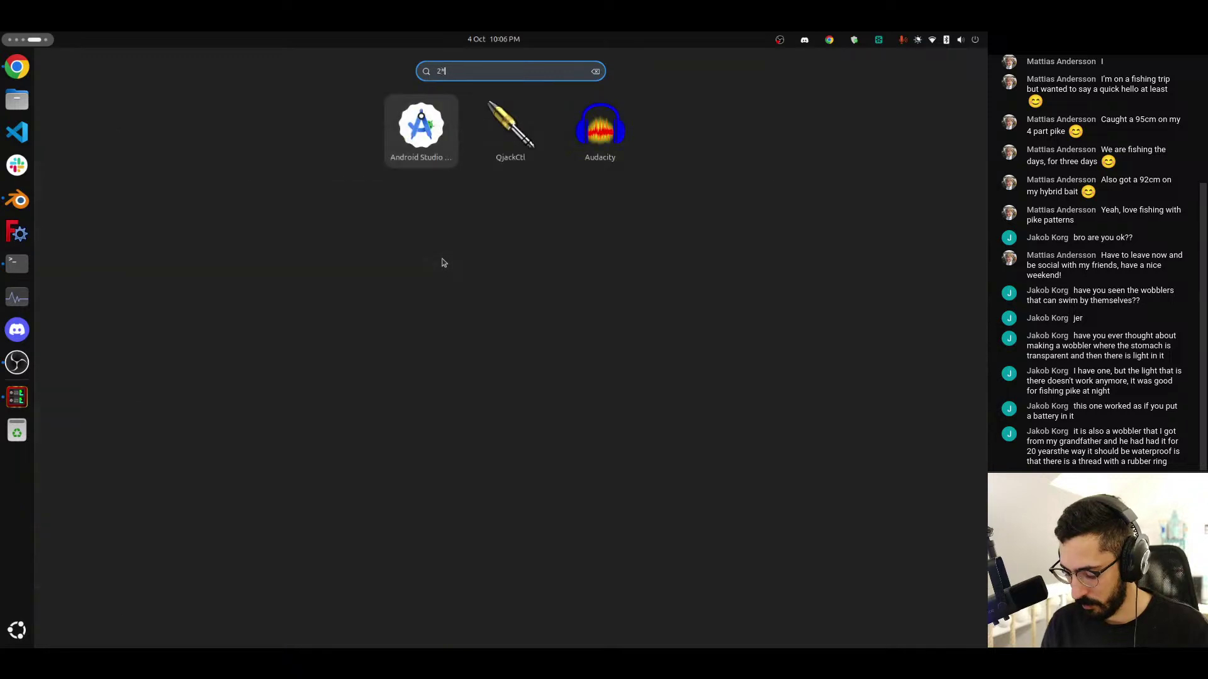
text(0.6)
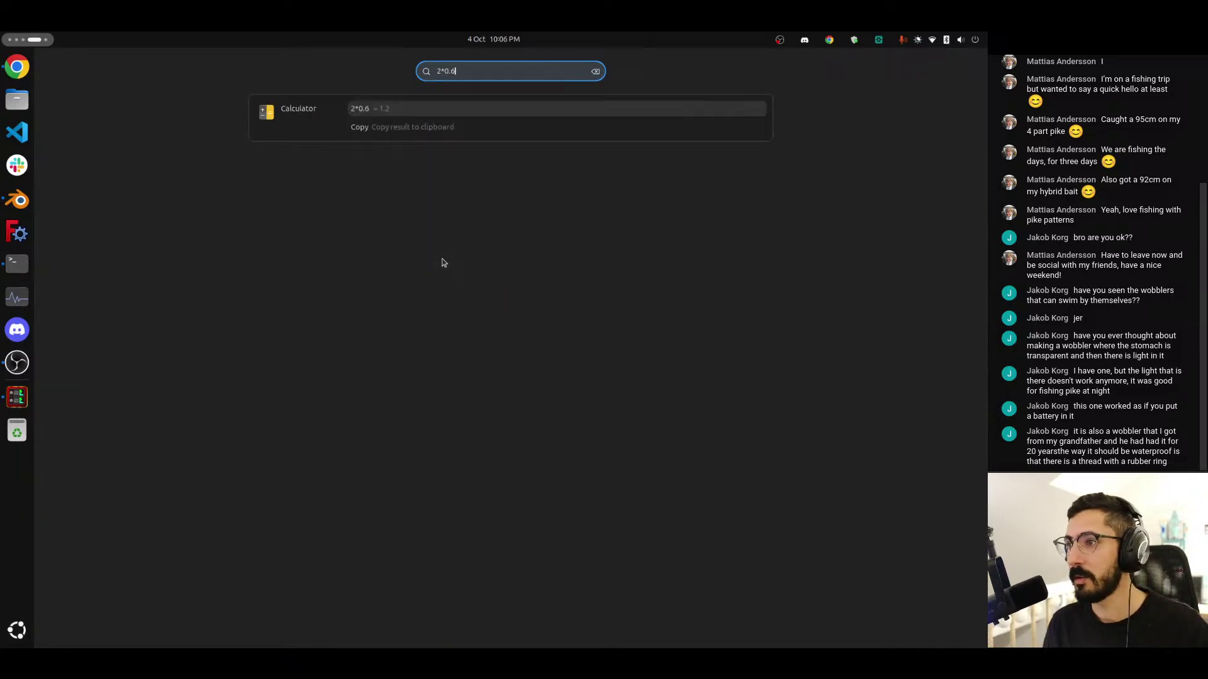
key(Return)
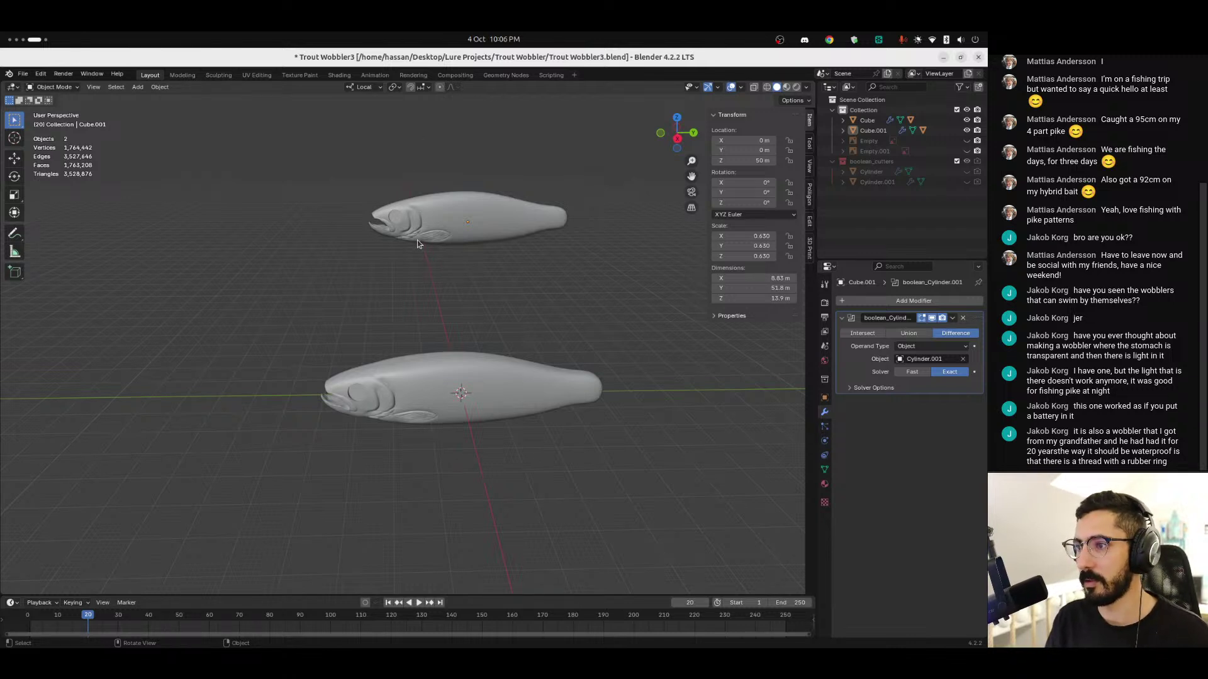
Step: Add a cylinder mesh at the world origin, in the middle of the lower lure's body
middle_drag(418, 244, 417, 387)
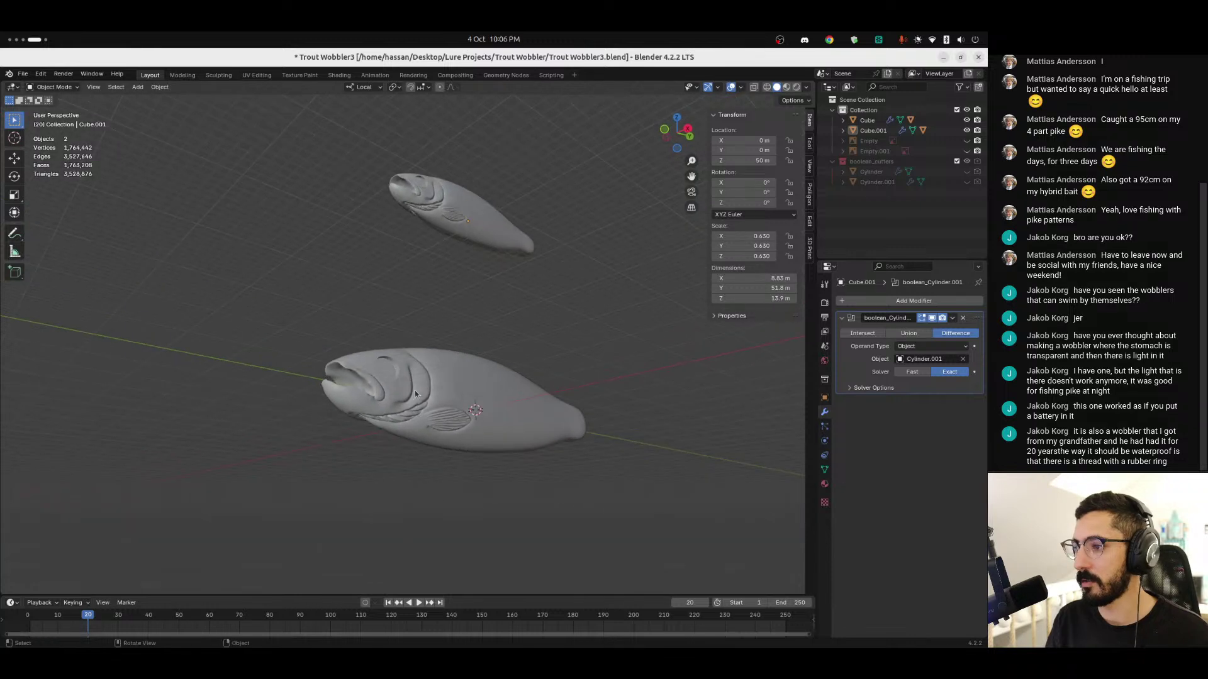
middle_drag(458, 332, 421, 405)
click(676, 133)
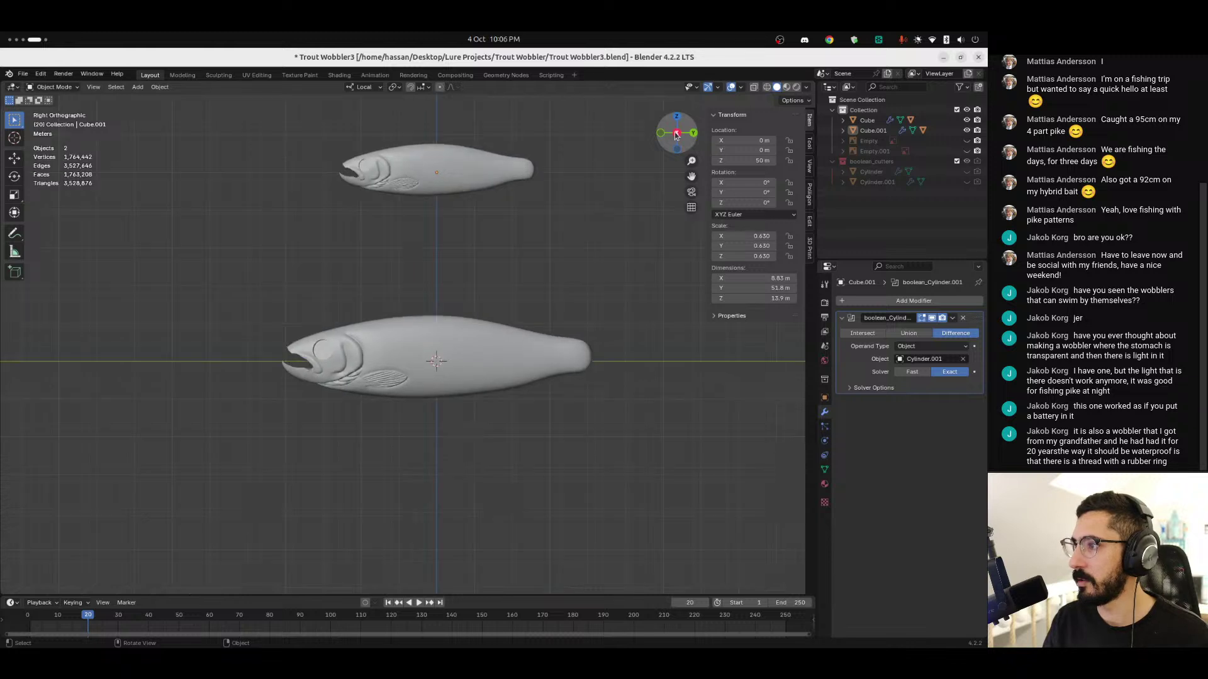
scroll(360, 328, up, 3)
key(shift+a)
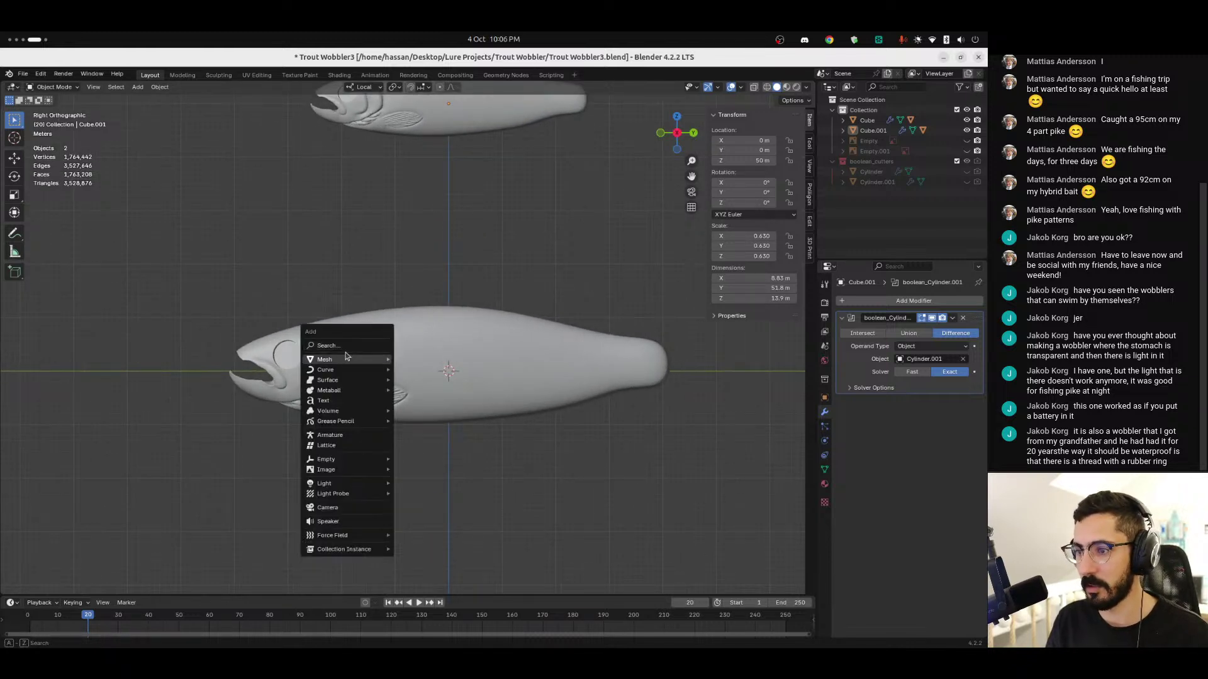
mouse_move(347, 360)
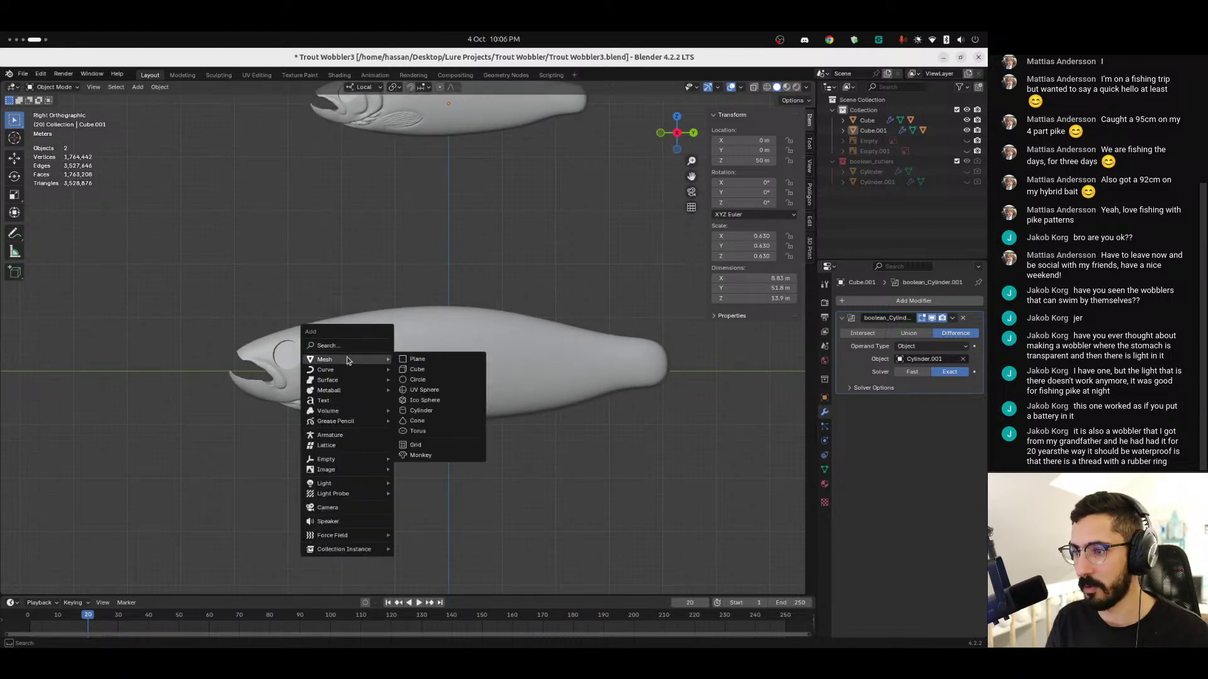
click(425, 411)
mouse_move(432, 416)
middle_down()
mouse_move(488, 453)
mouse_move(437, 414)
middle_up()
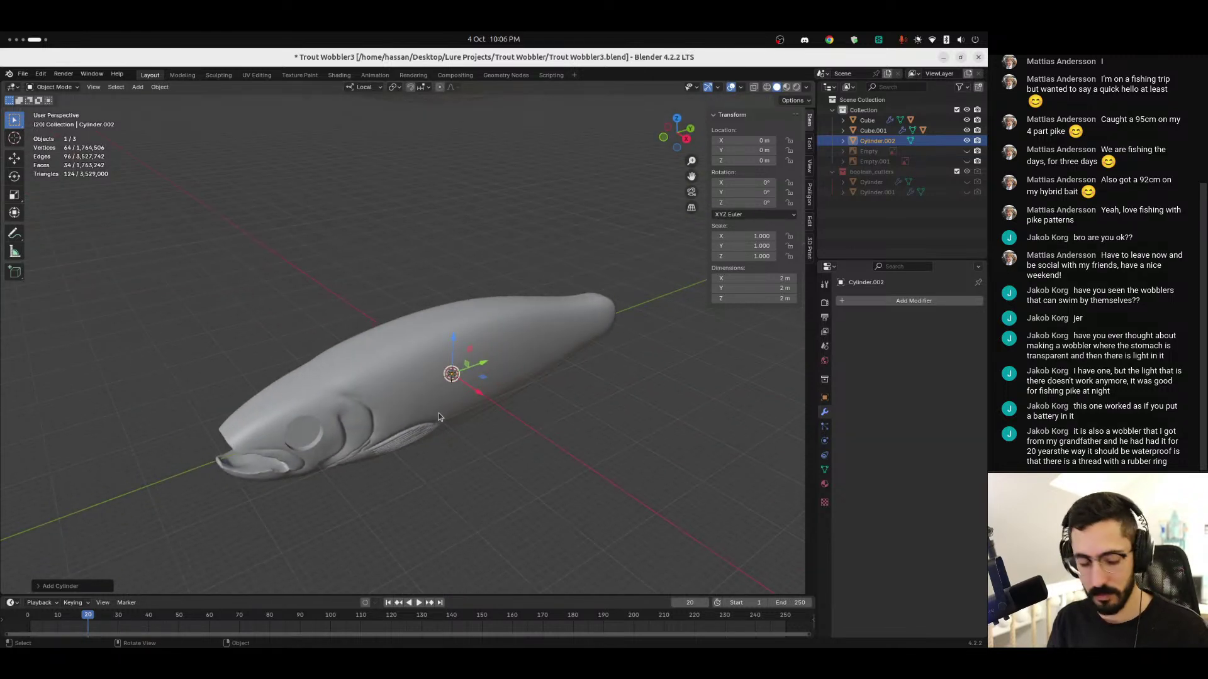
Step: Set the new cylinder to 16 vertices and a depth of 15 m
click(36, 586)
click(141, 462)
text(16)
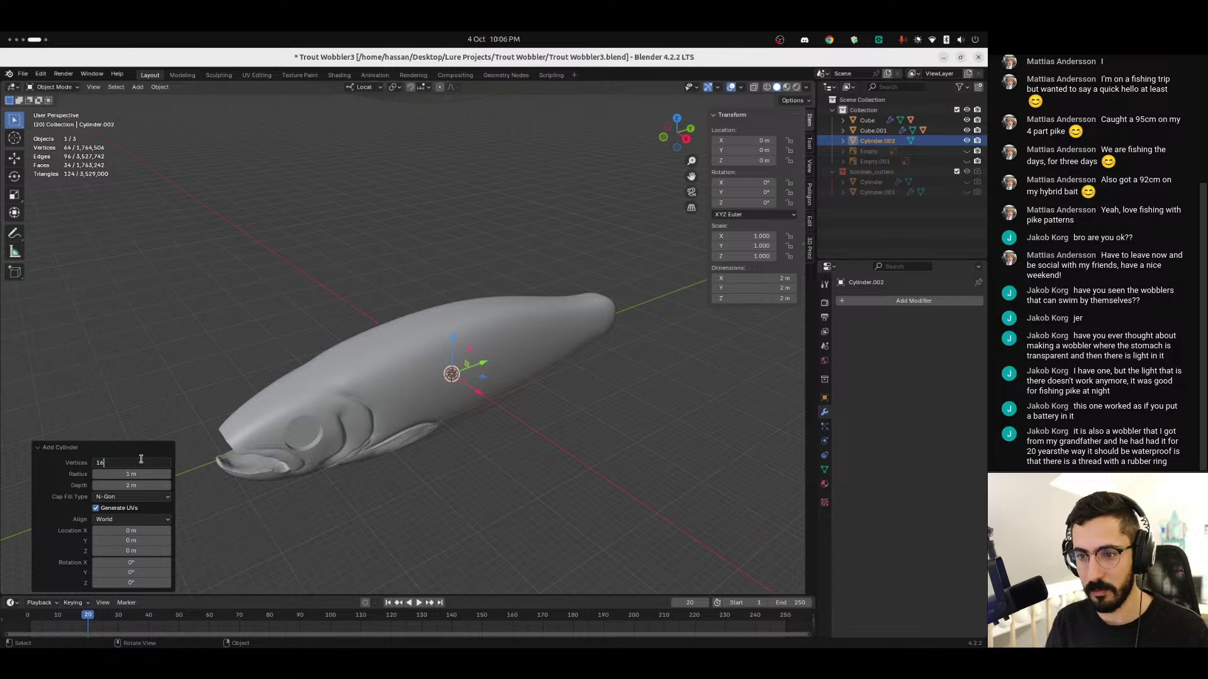
key(Tab)
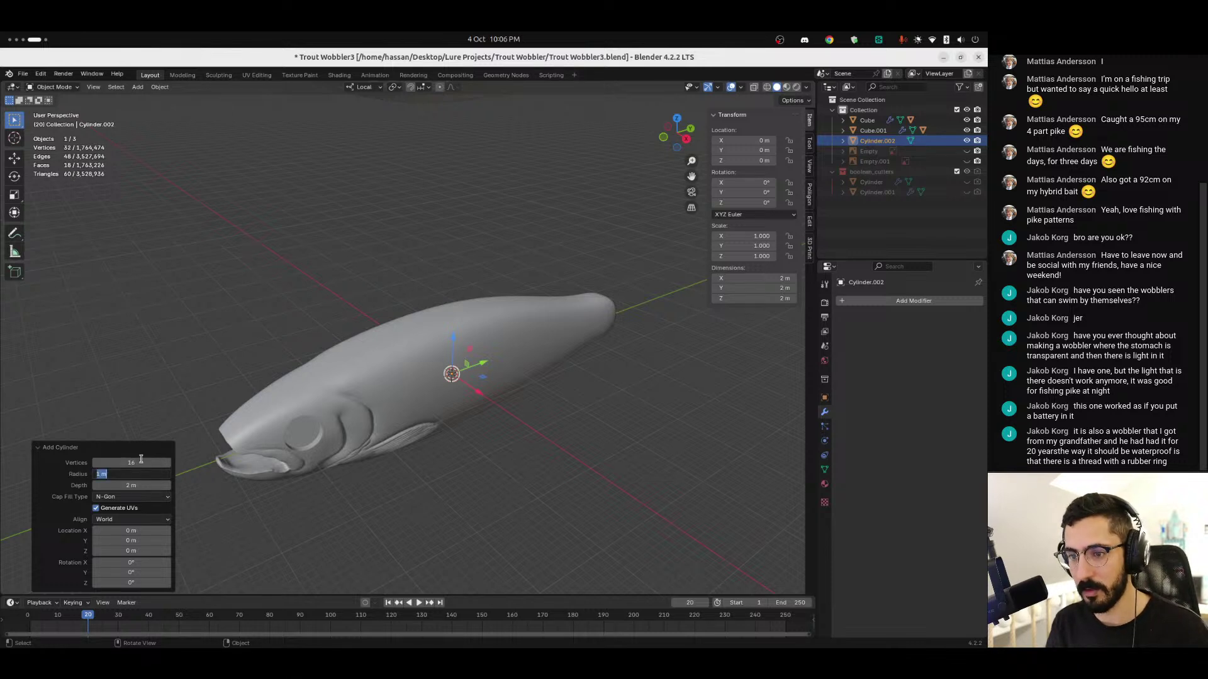
key(Tab)
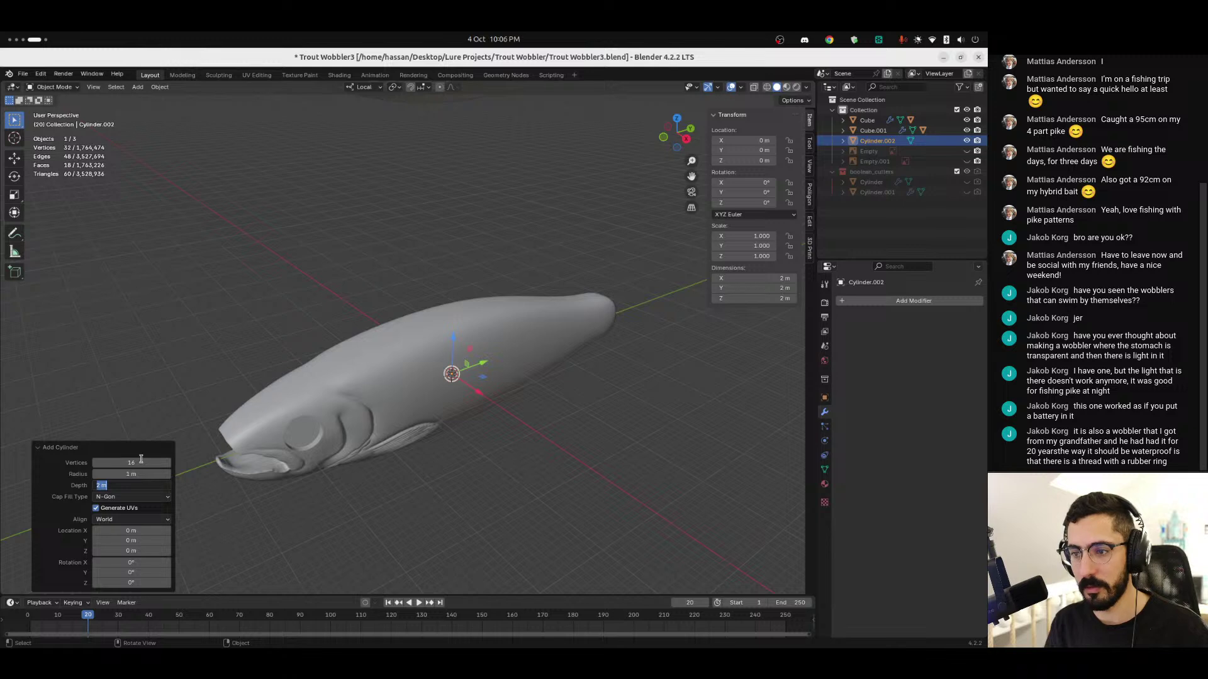
text(15)
key(Return)
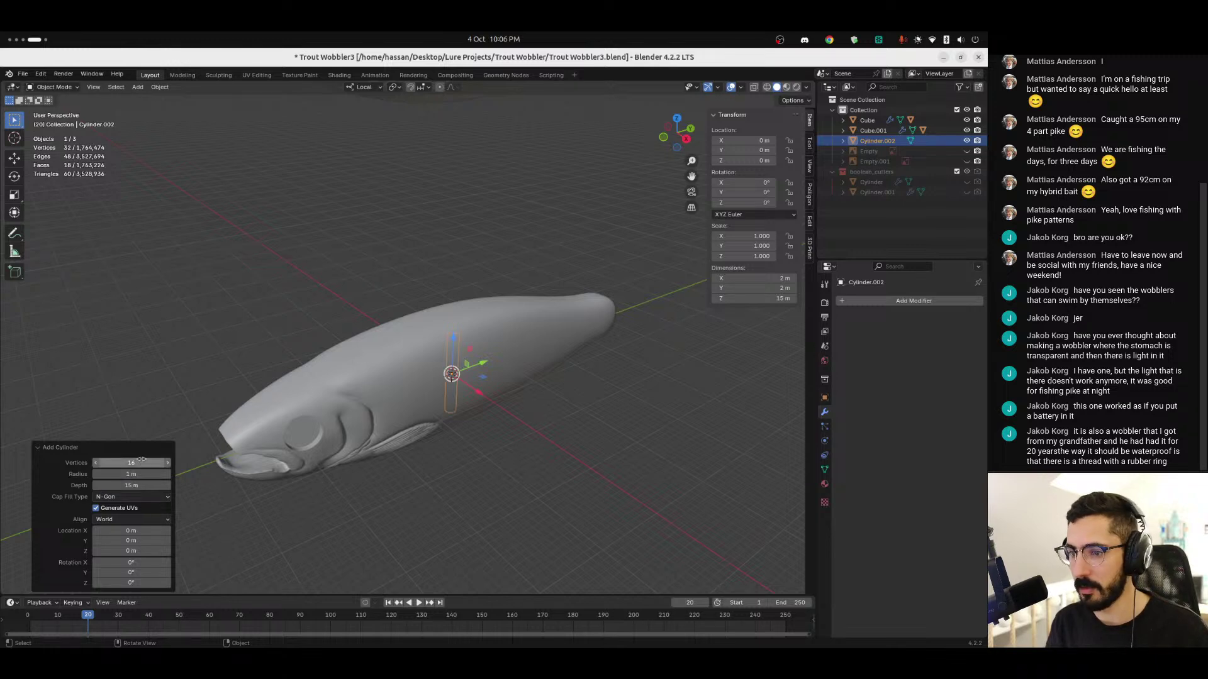
middle_drag(313, 319, 370, 296)
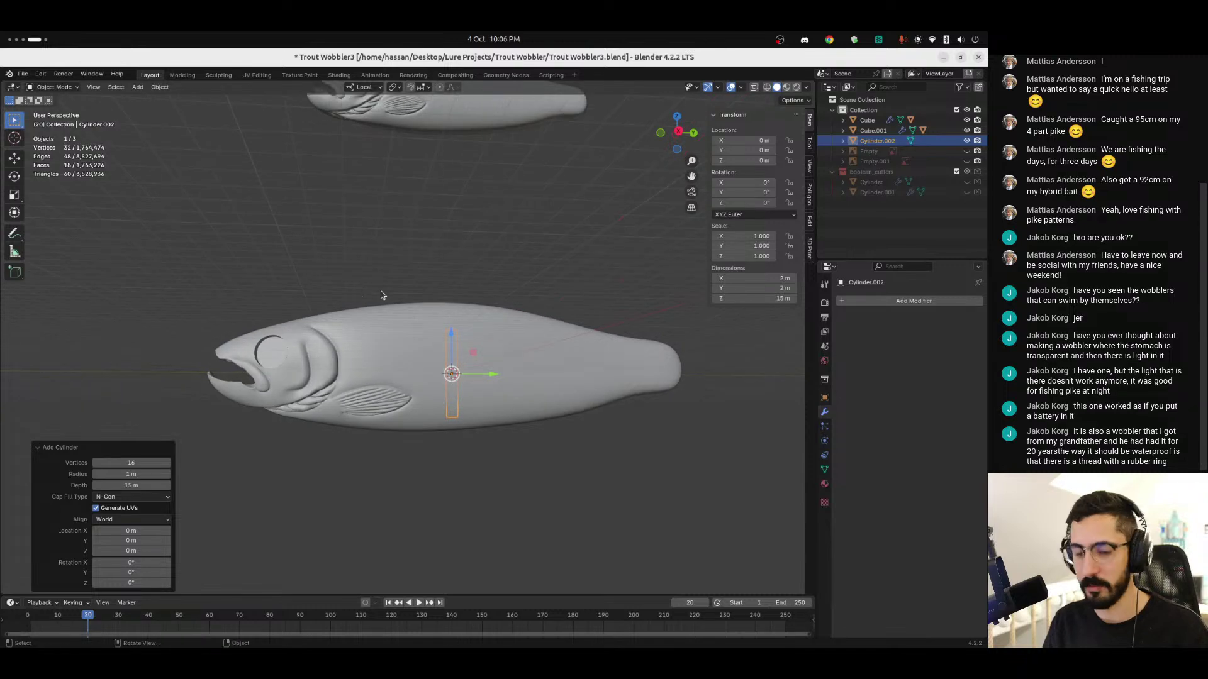
click(678, 131)
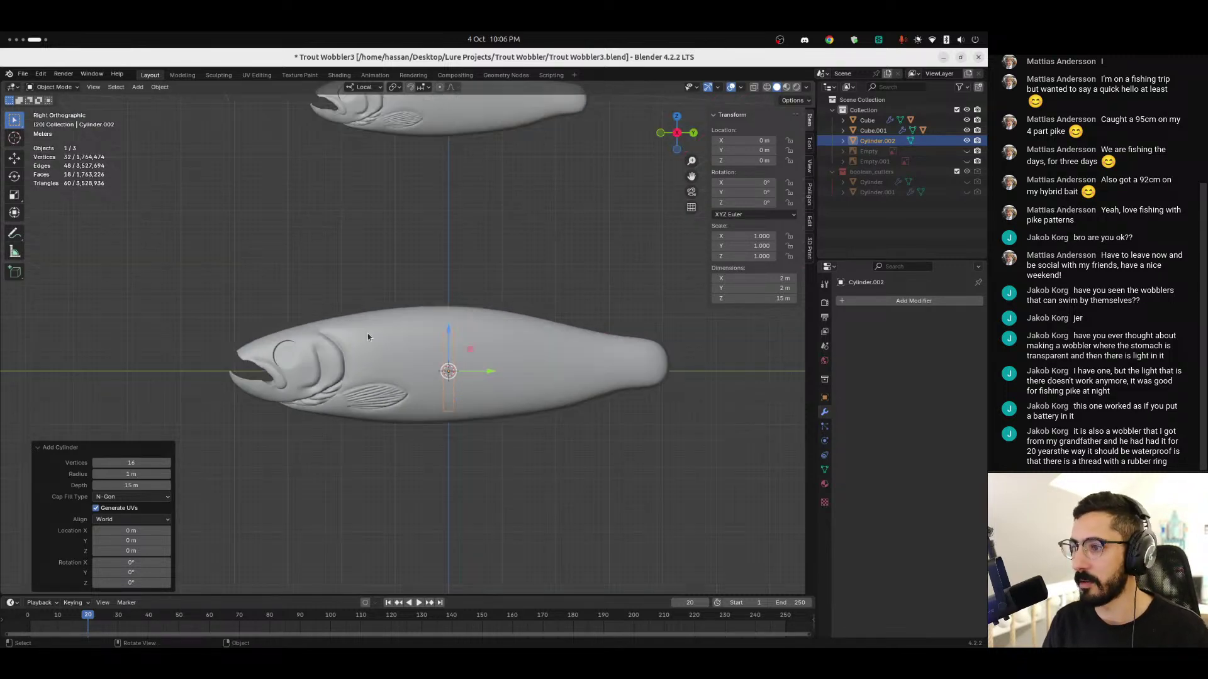
Step: Move the new cylinder clear of the trout, out in front of its mouth at about Y -54.8 m, Z -1.7 m
key(g)
click(135, 336)
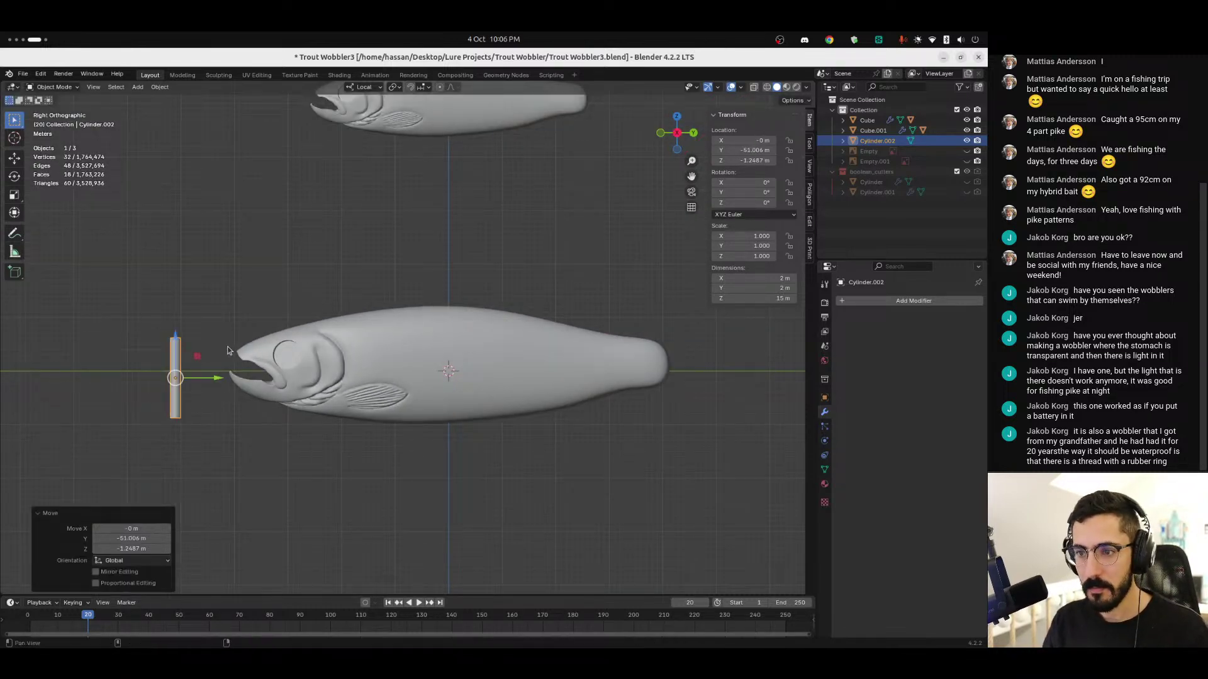
shift+middle_drag(236, 330, 398, 327)
scroll(398, 328, up, 6)
shift+middle_drag(297, 274, 423, 277)
key(g)
click(332, 285)
middle_drag(333, 286, 368, 273)
Step: Add one edge loop around the cylinder, slid up close to its top end
key(Tab)
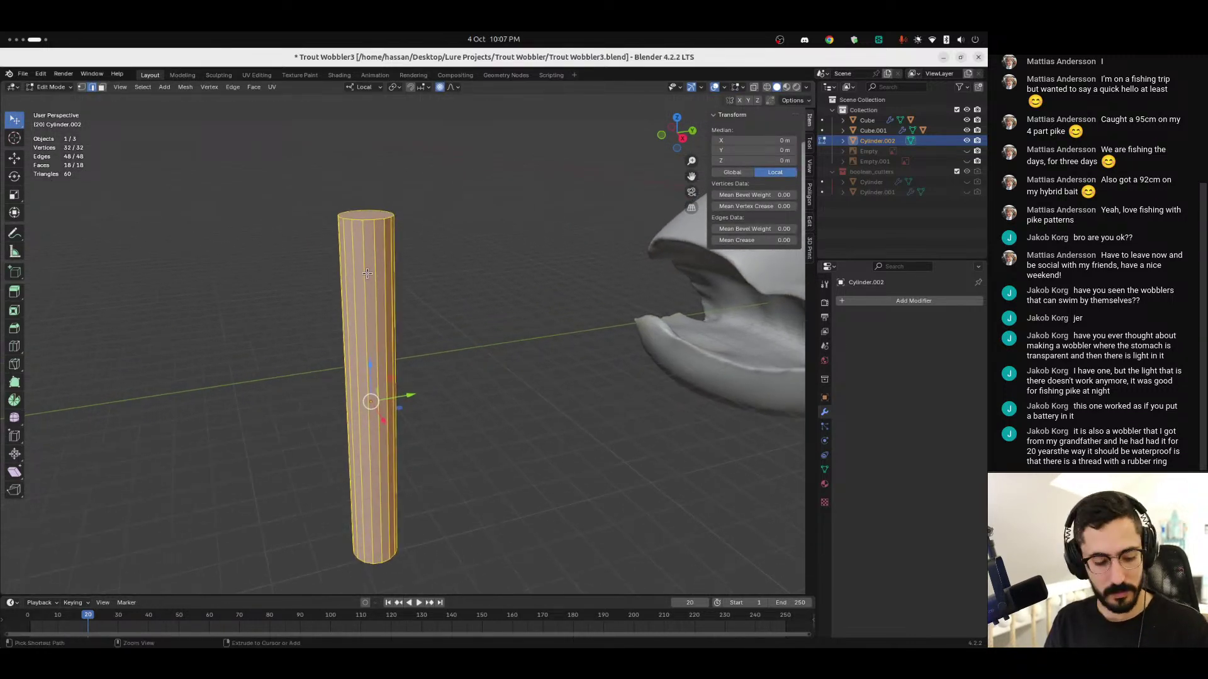
key(ctrl+r)
click(364, 298)
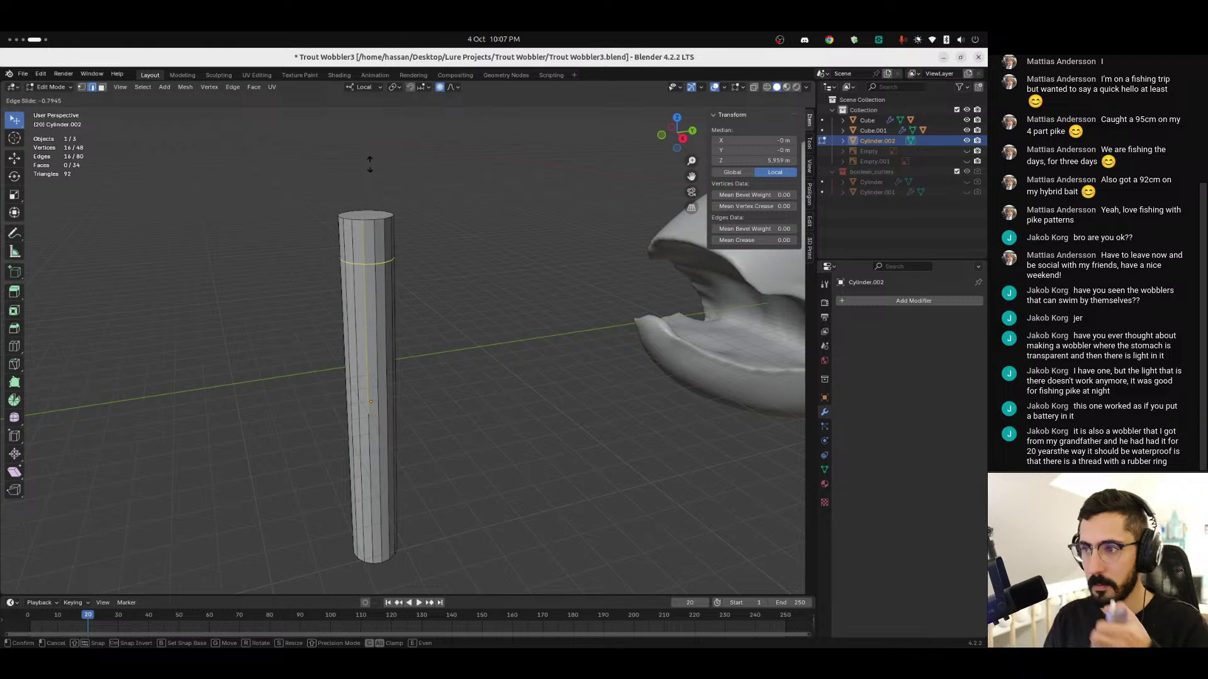
click(375, 131)
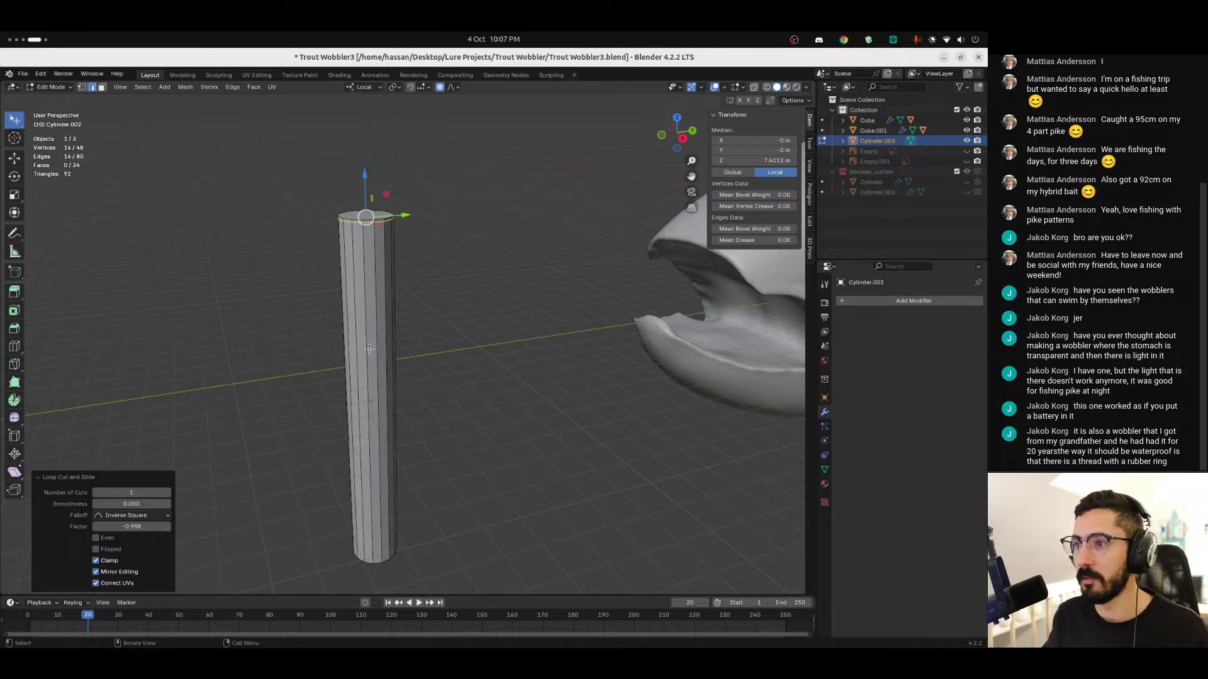
Step: Inset the cylinder's top cap face by about 0.058 m
middle_drag(420, 263, 422, 257)
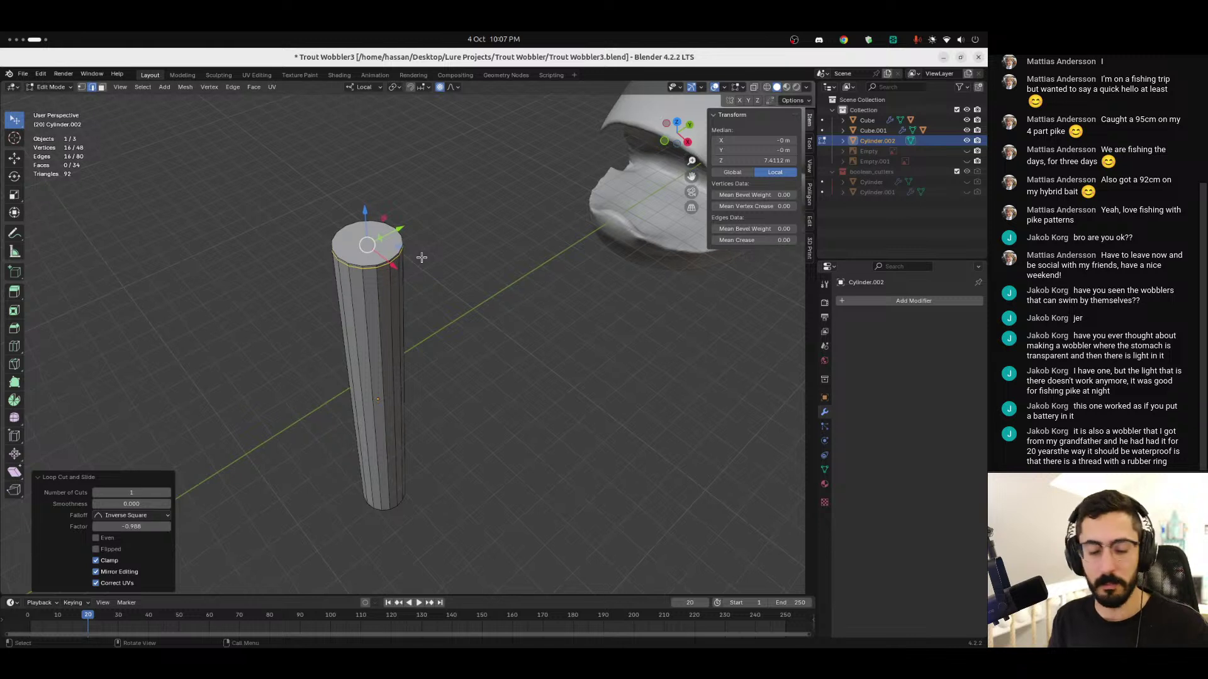
key(f)
key(3)
key(i)
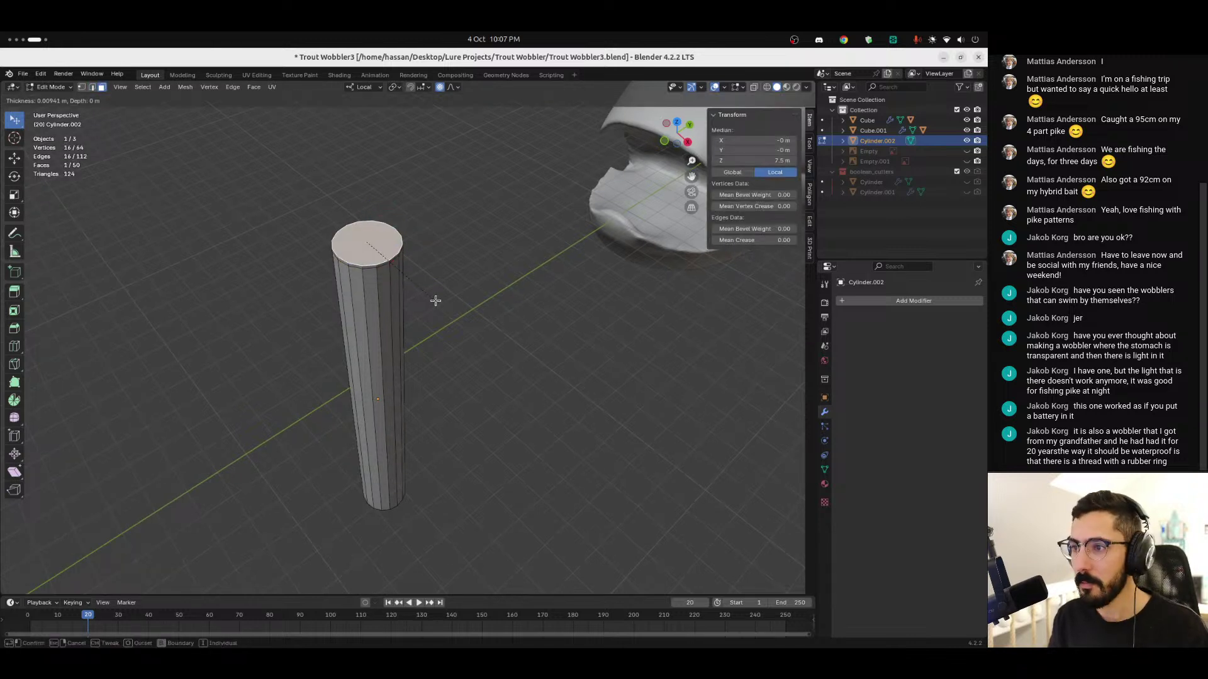
click(434, 300)
Step: Delete the inset top face and close the opening with Grid Fill
key(x)
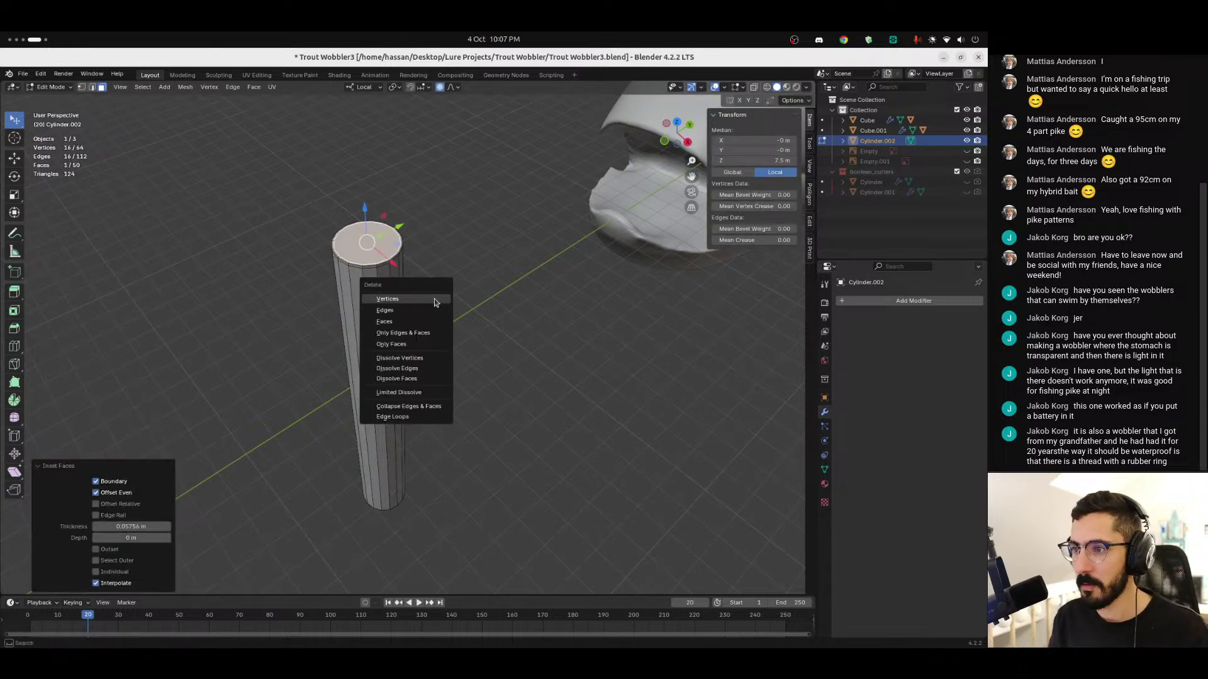
click(401, 322)
key(2)
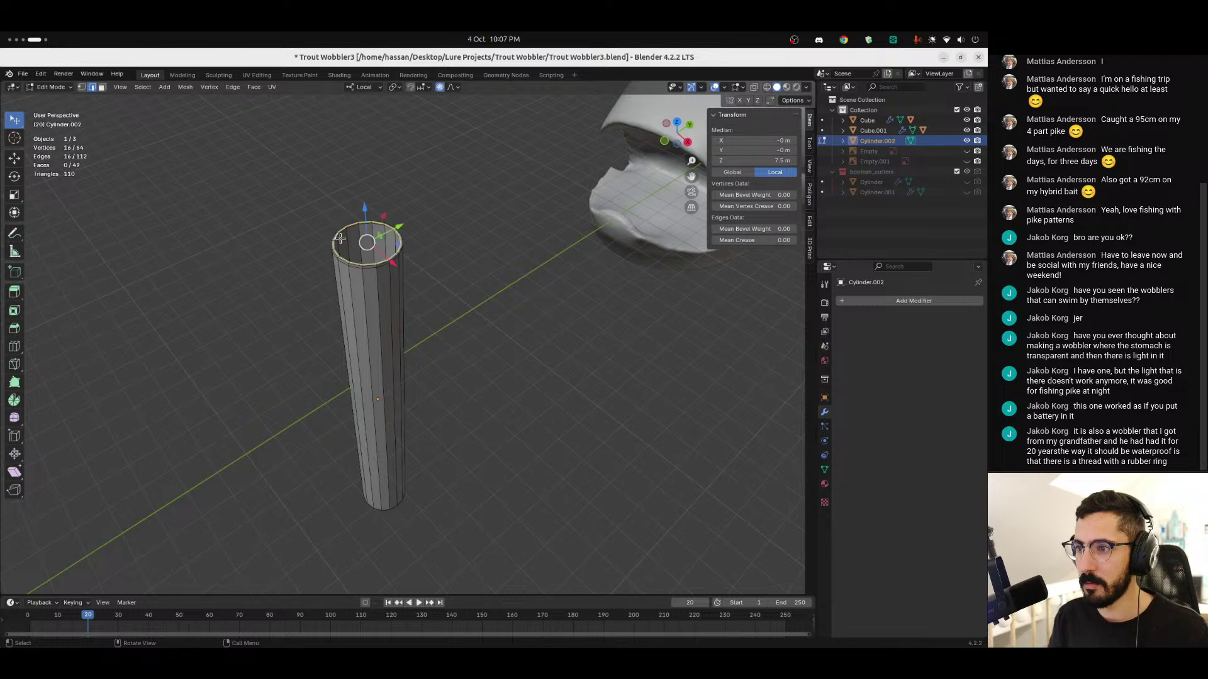
key(ctrl+f)
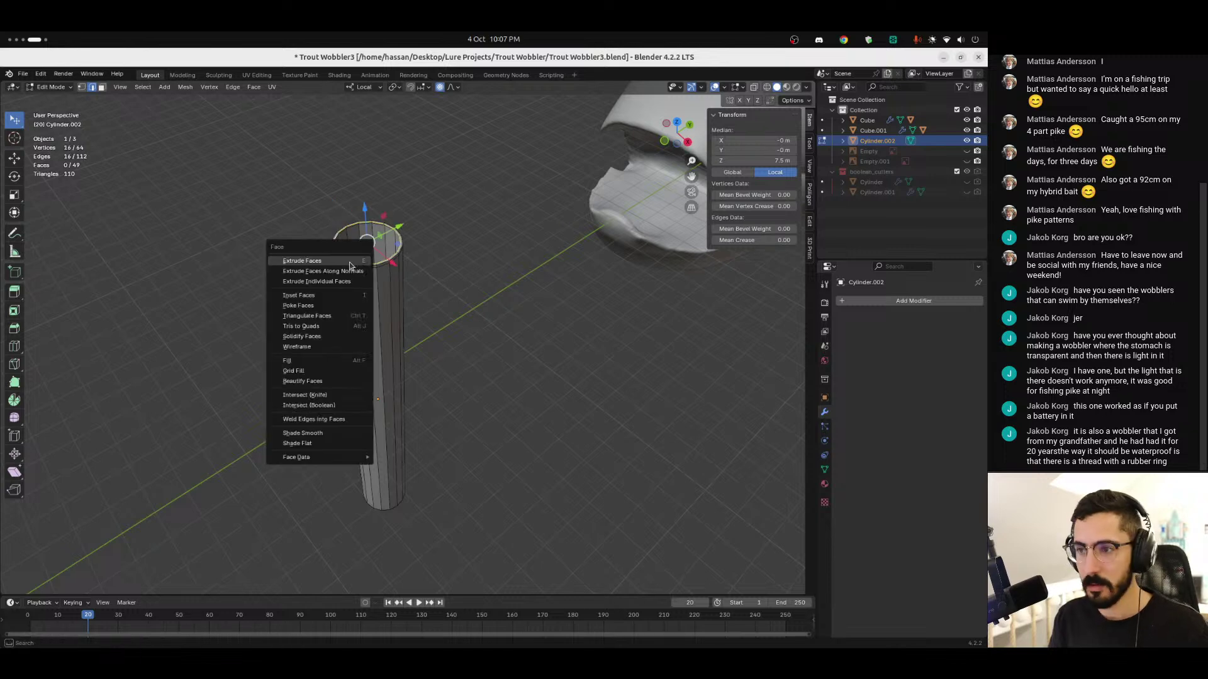
click(309, 372)
key(alt+a)
Step: Add one edge loop around the cylinder, slid down close to its bottom end
middle_drag(472, 364, 469, 258)
key(ctrl+r)
click(364, 399)
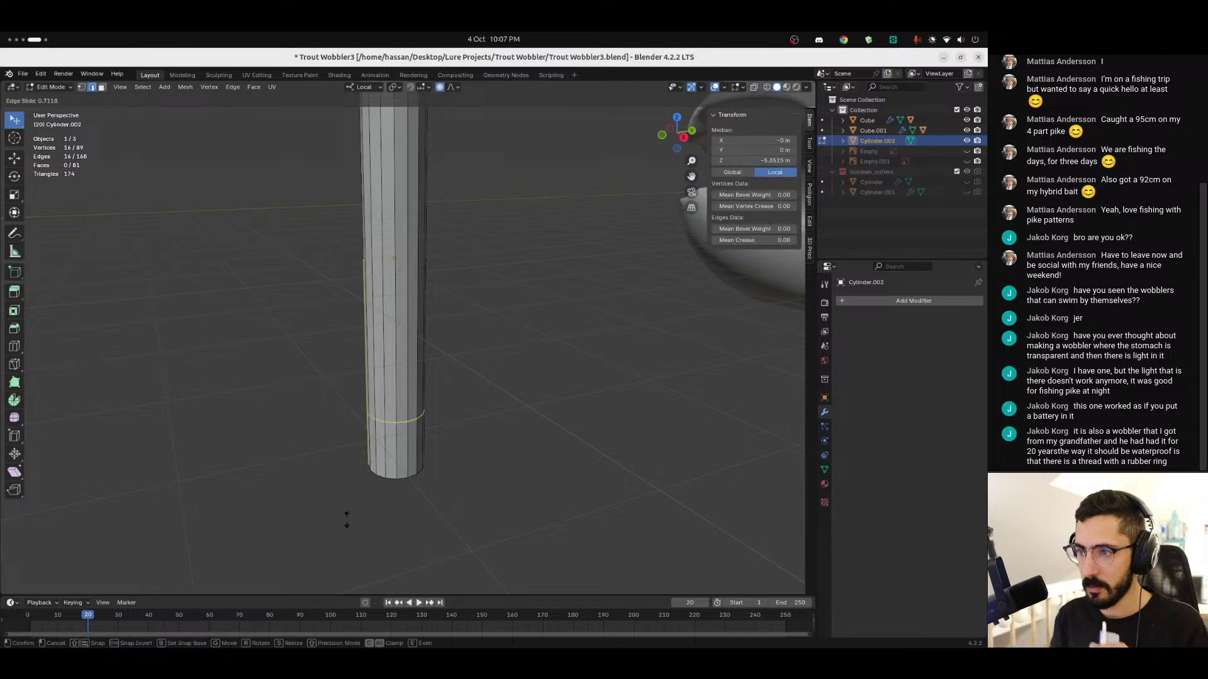
click(347, 584)
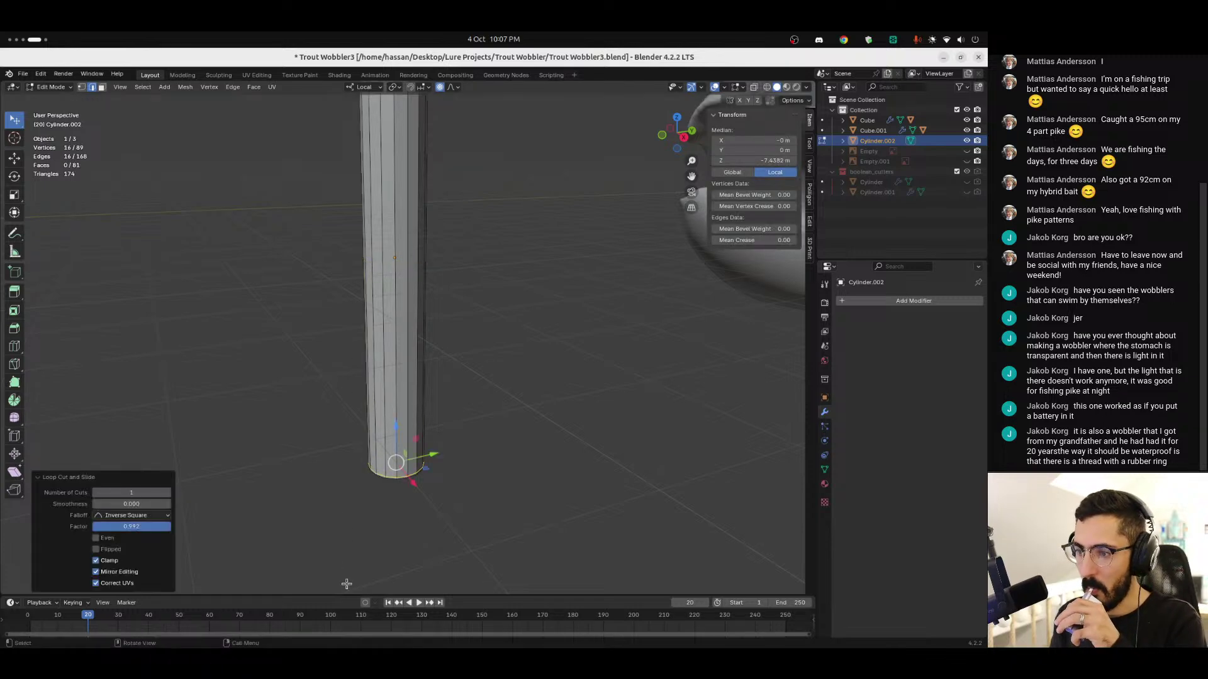
Step: Inset the cylinder's bottom cap face by about 0.063 m
middle_drag(350, 550, 380, 498)
click(381, 498)
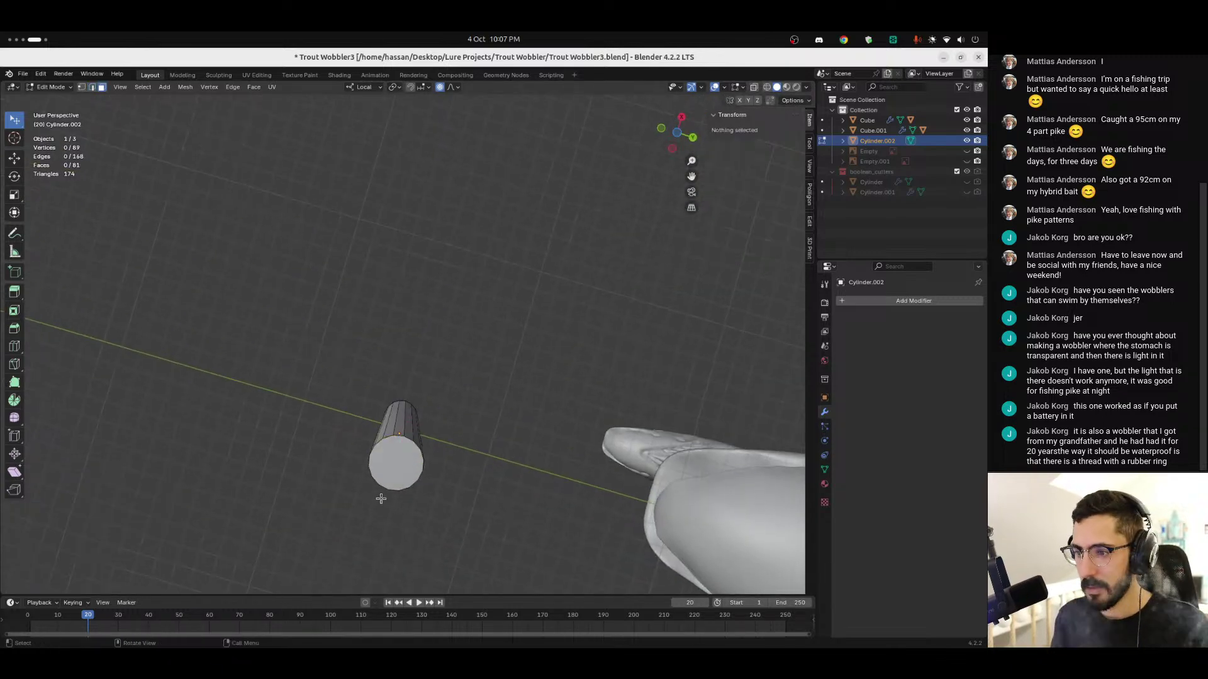
click(381, 498)
key(i)
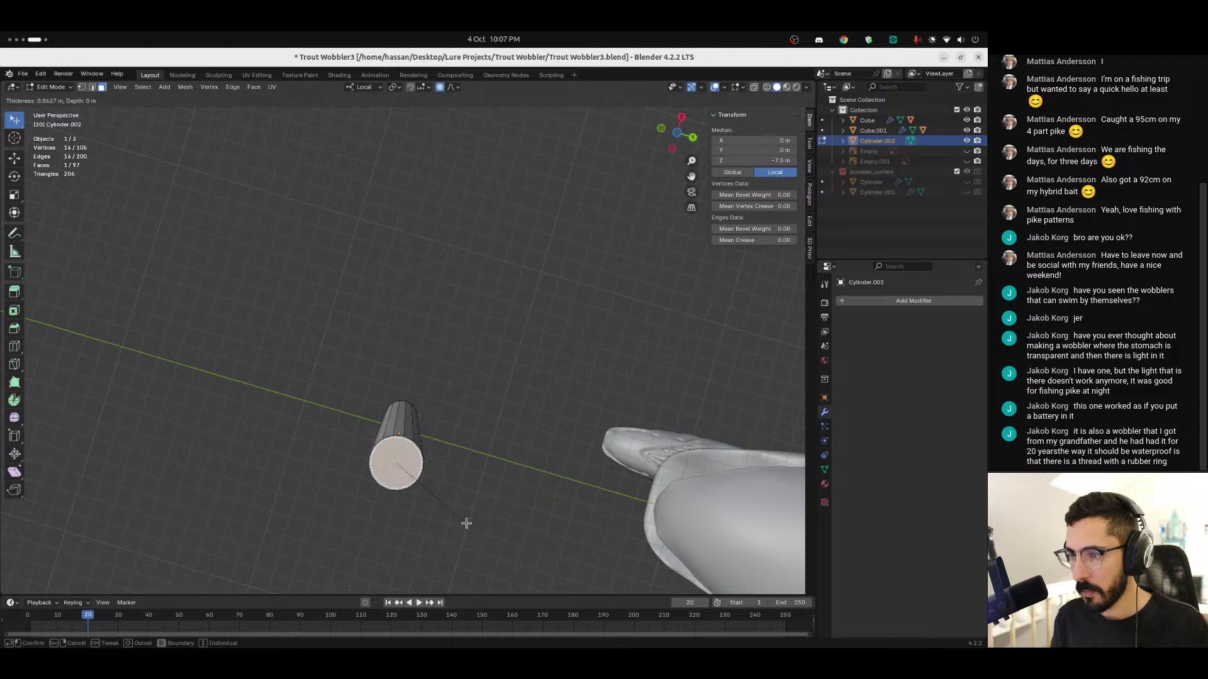
click(466, 524)
Step: Delete the inset bottom face and close the opening with Grid Fill
key(x)
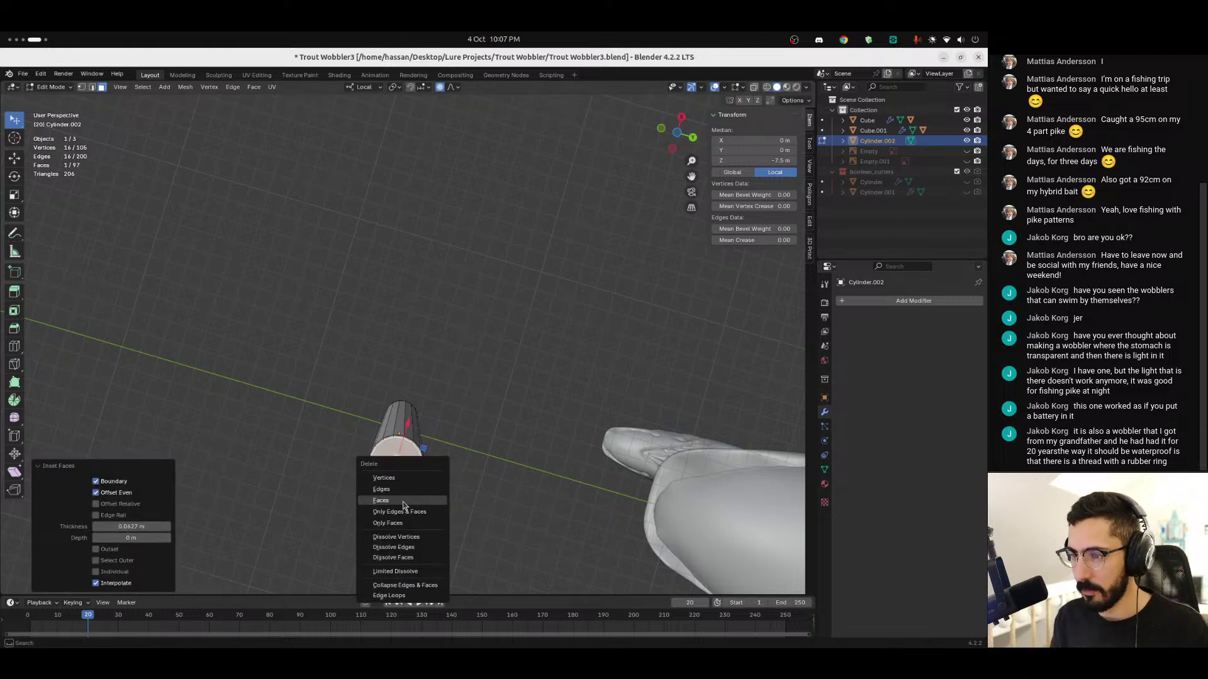
click(381, 501)
key(2)
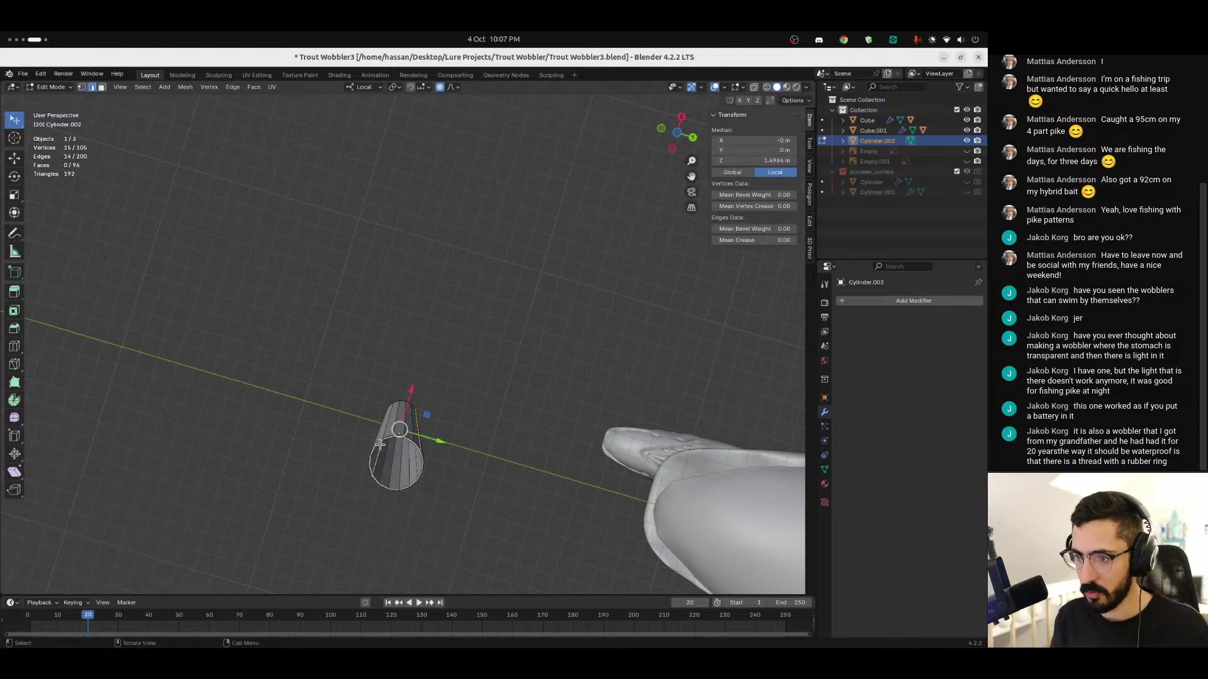
alt+click(380, 444)
key(ctrl+f)
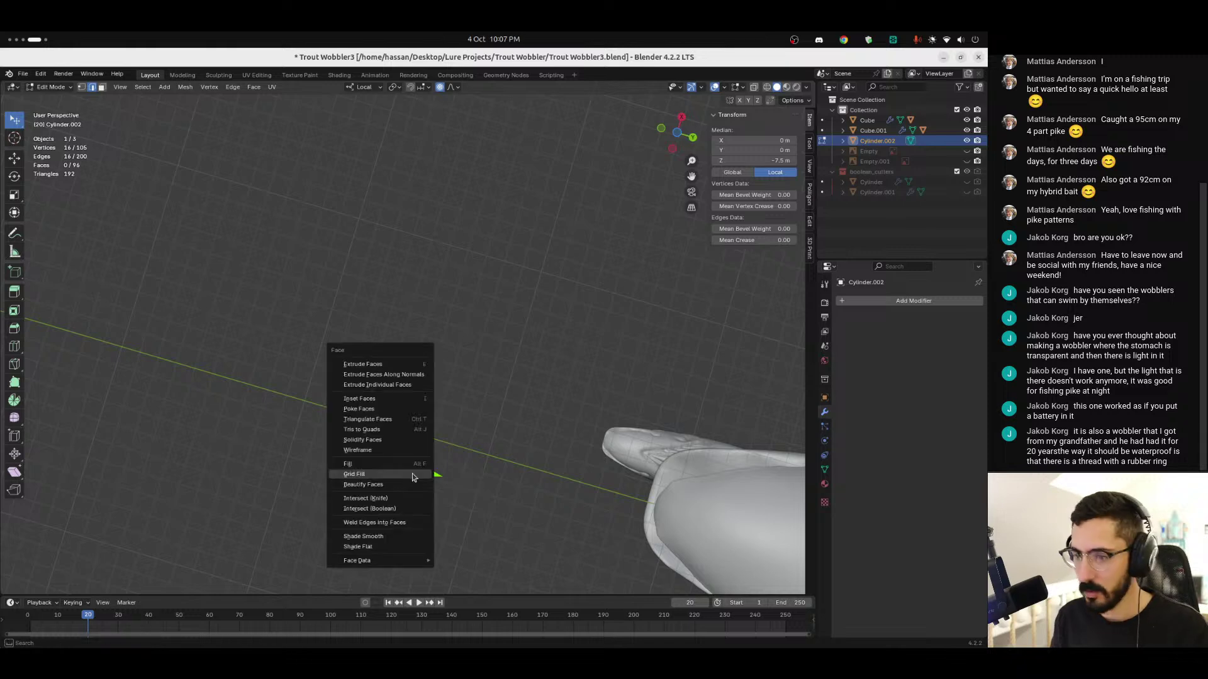
click(390, 473)
click(513, 438)
Step: Try a level 4 subdivision on the cylinder and undo it
middle_drag(513, 437, 455, 326)
key(Tab)
key(ctrl+4)
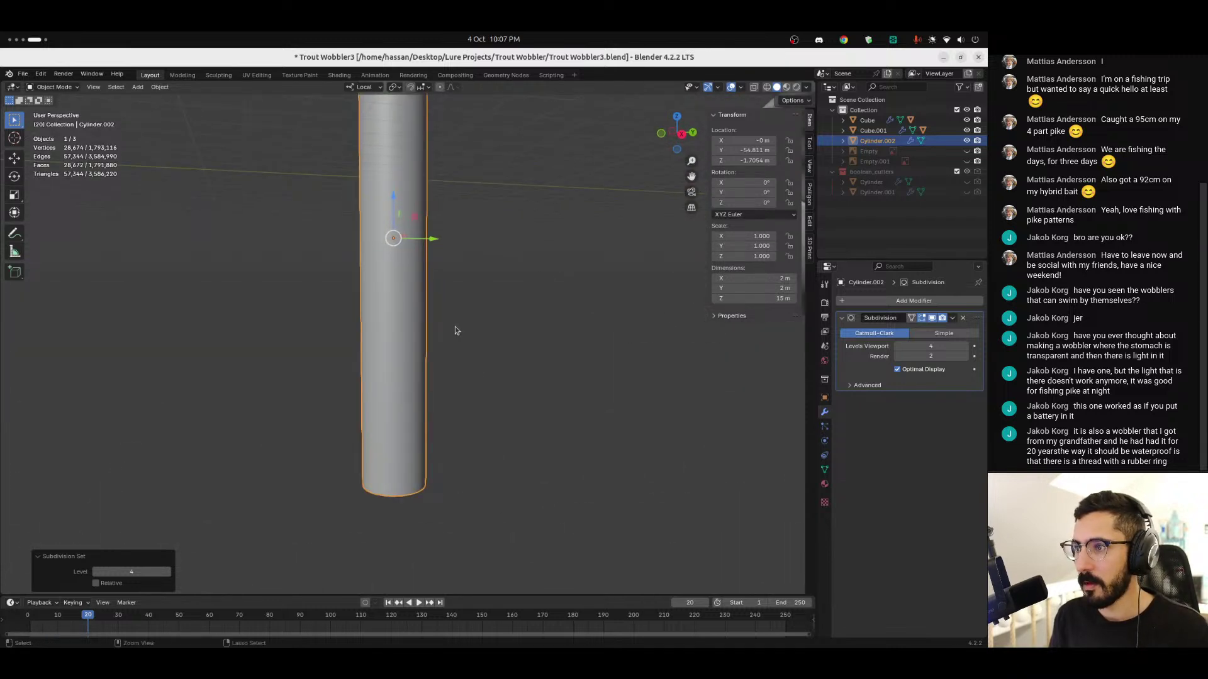
key(ctrl+z)
Step: Add seven evenly spaced edge loops along the length of the cylinder
key(Tab)
shift+middle_drag(465, 227, 464, 283)
key(ctrl+r)
scroll(401, 326, up, 3)
scroll(401, 325, up, 3)
click(402, 325)
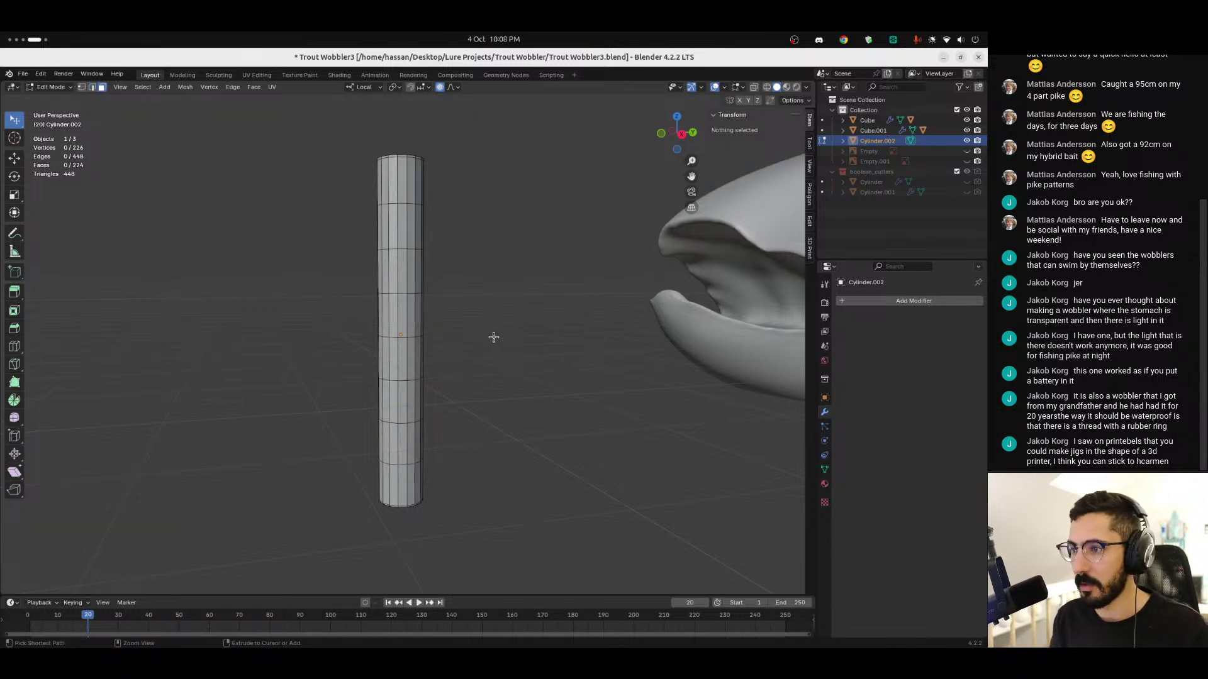
Step: Apply a level 3 Subdivision modifier to the cylinder object
key(Tab)
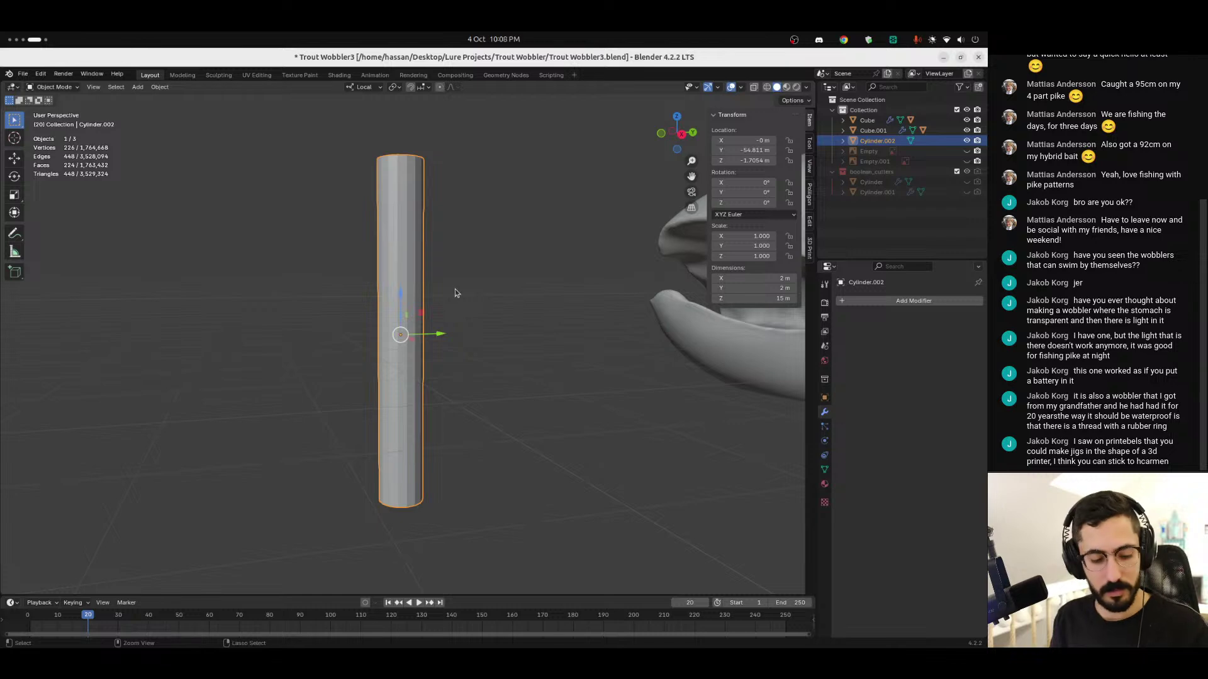
key(ctrl+3)
middle_drag(447, 252, 406, 233)
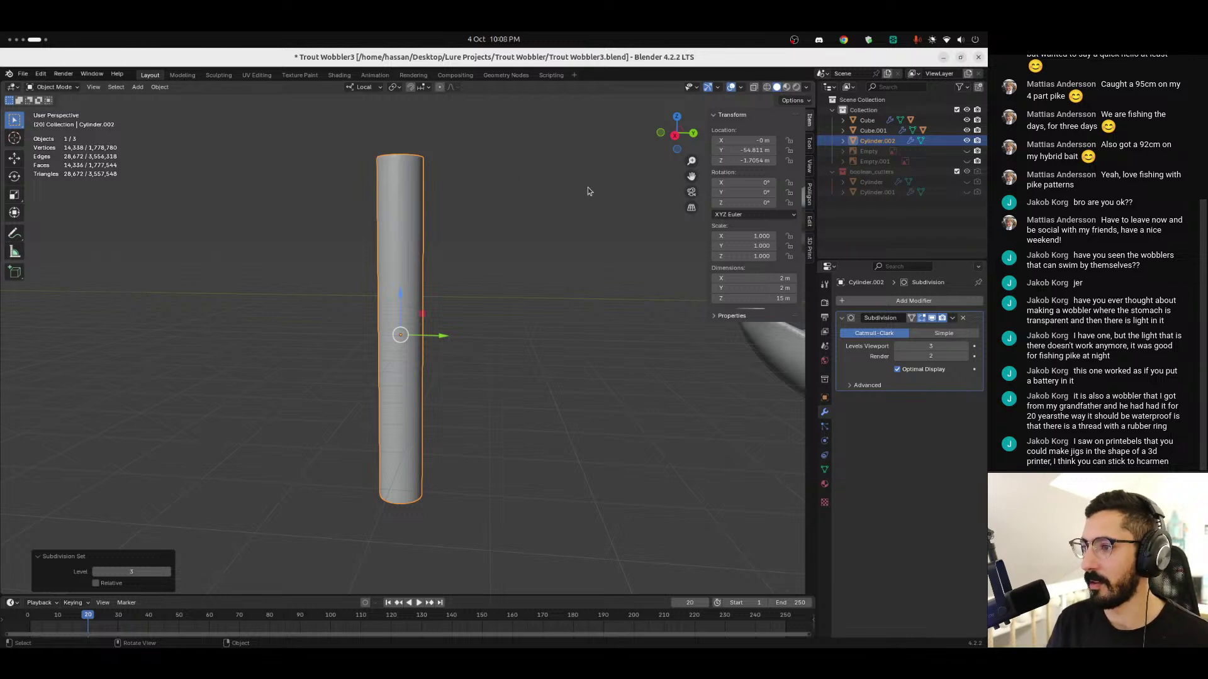
Step: Turn off the Move object gizmo in the viewport
click(718, 88)
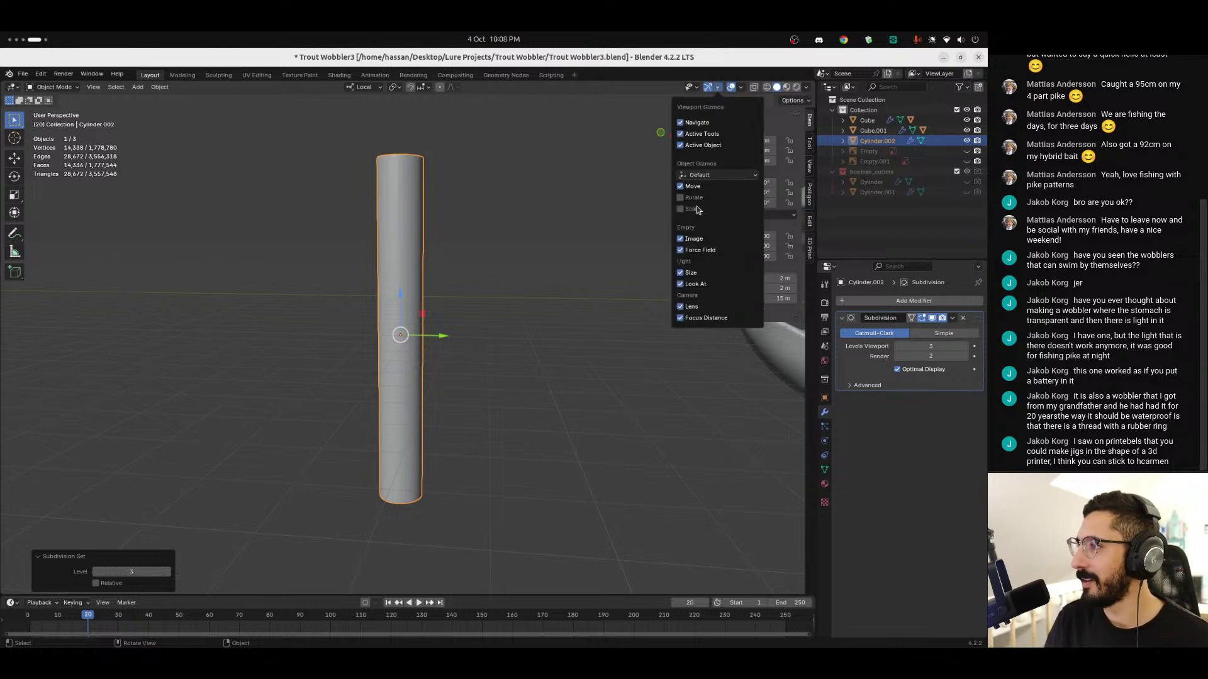
click(686, 186)
scroll(528, 390, down, 8)
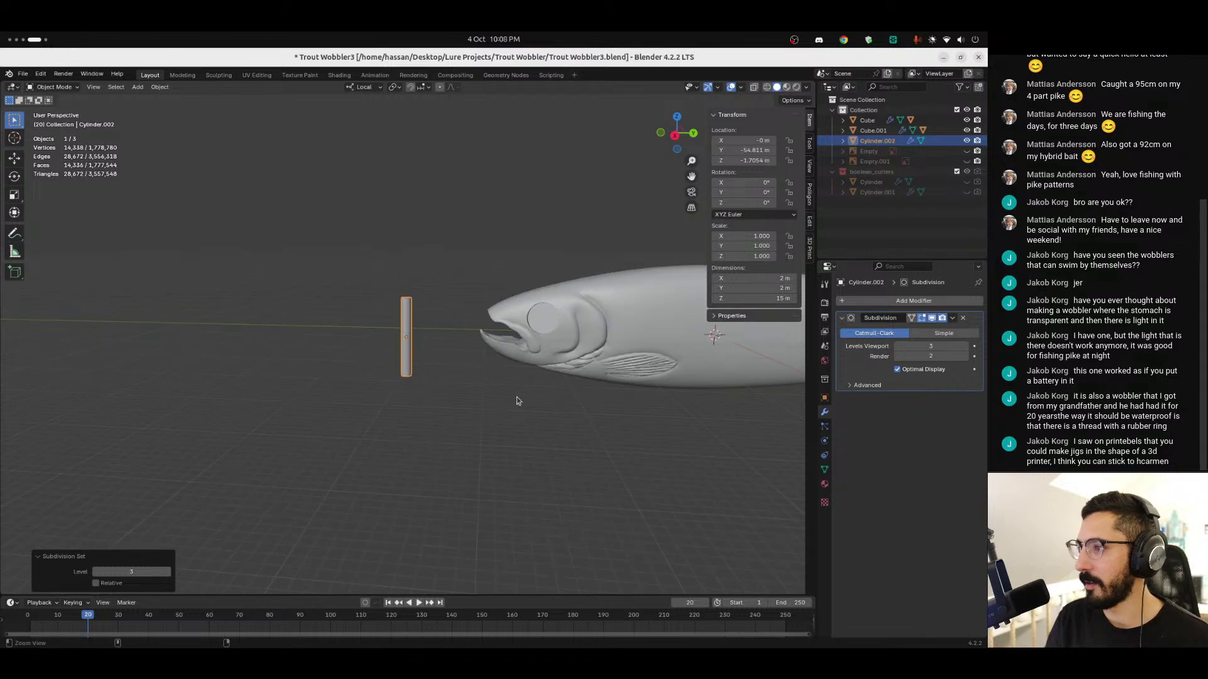
Step: Bring the cylinder up to the front of the trout's jaws in side view and rotate it about 84.7° so it lies nearly horizontal
alt+middle_drag(494, 384, 460, 332)
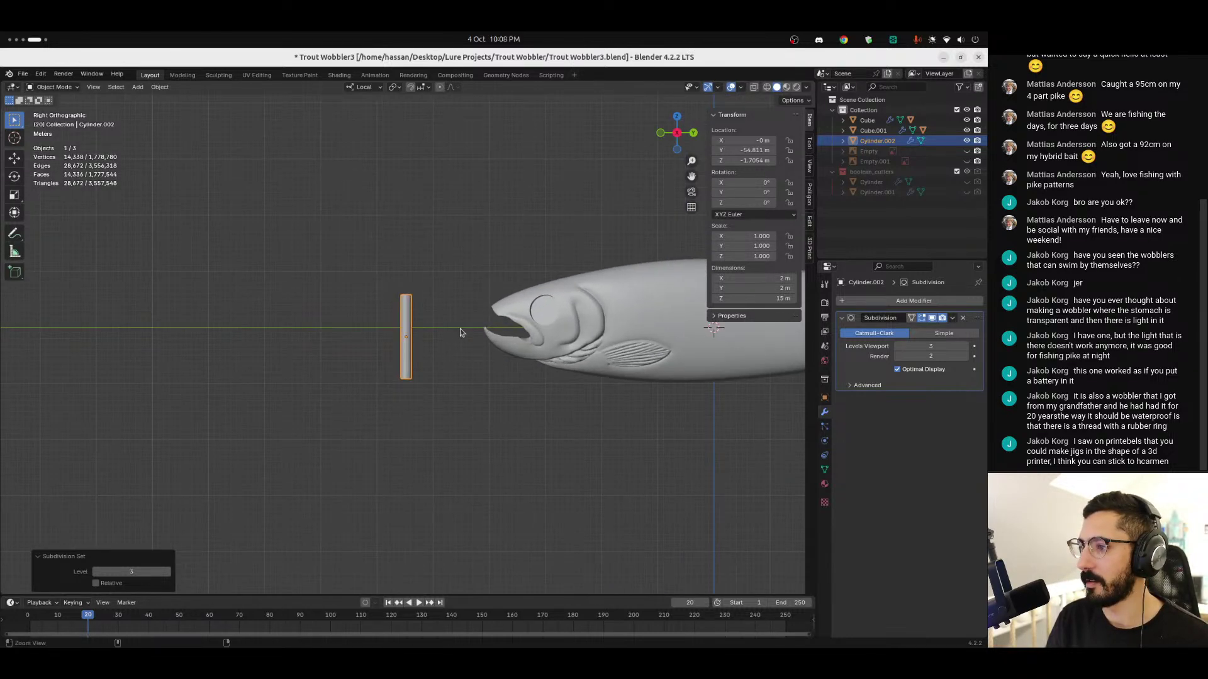
alt+middle_click(460, 332)
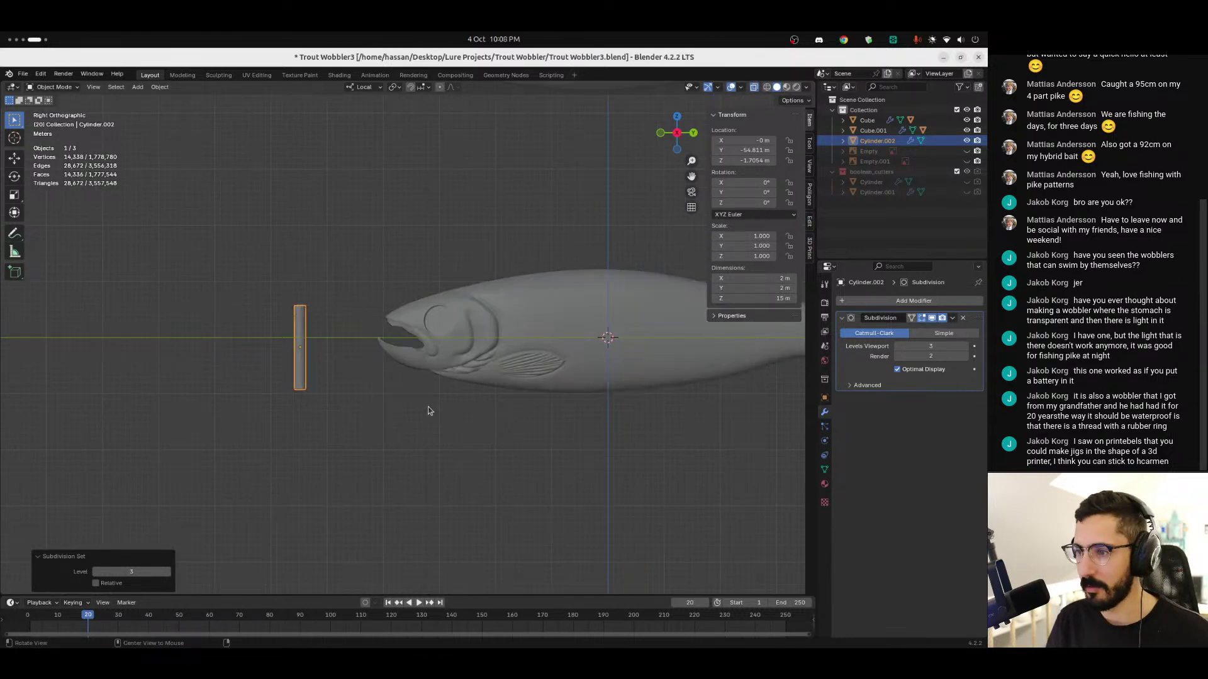
ctrl+middle_drag(378, 363, 316, 319)
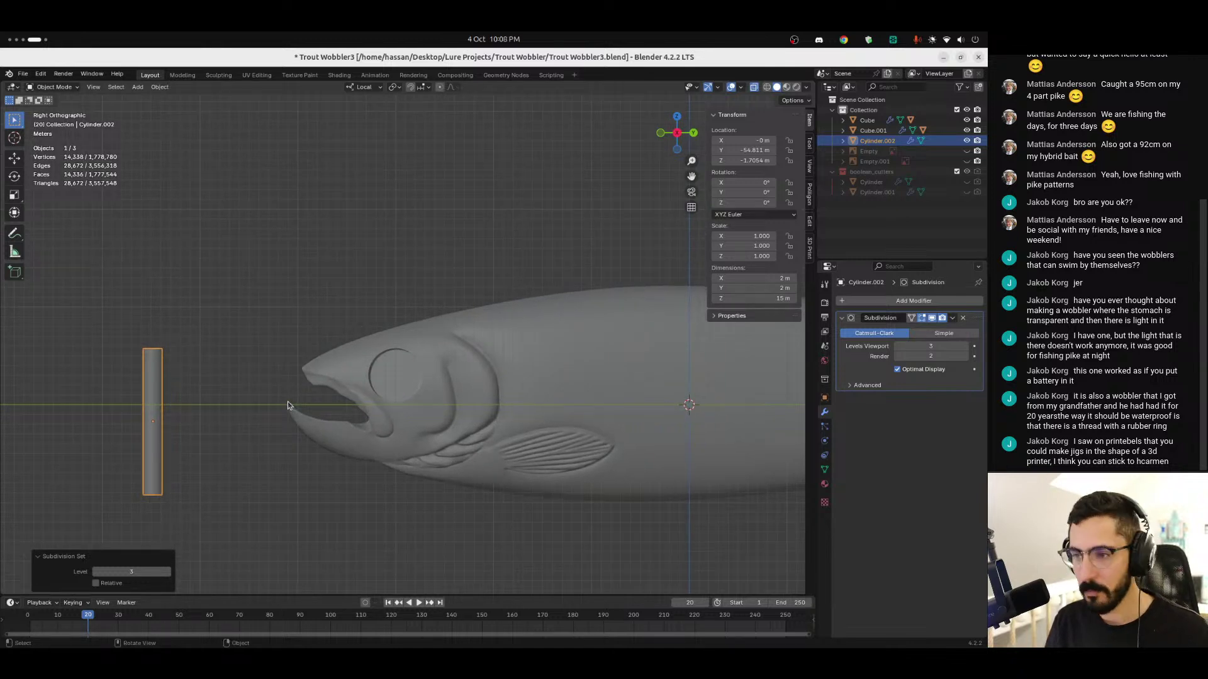
key(g)
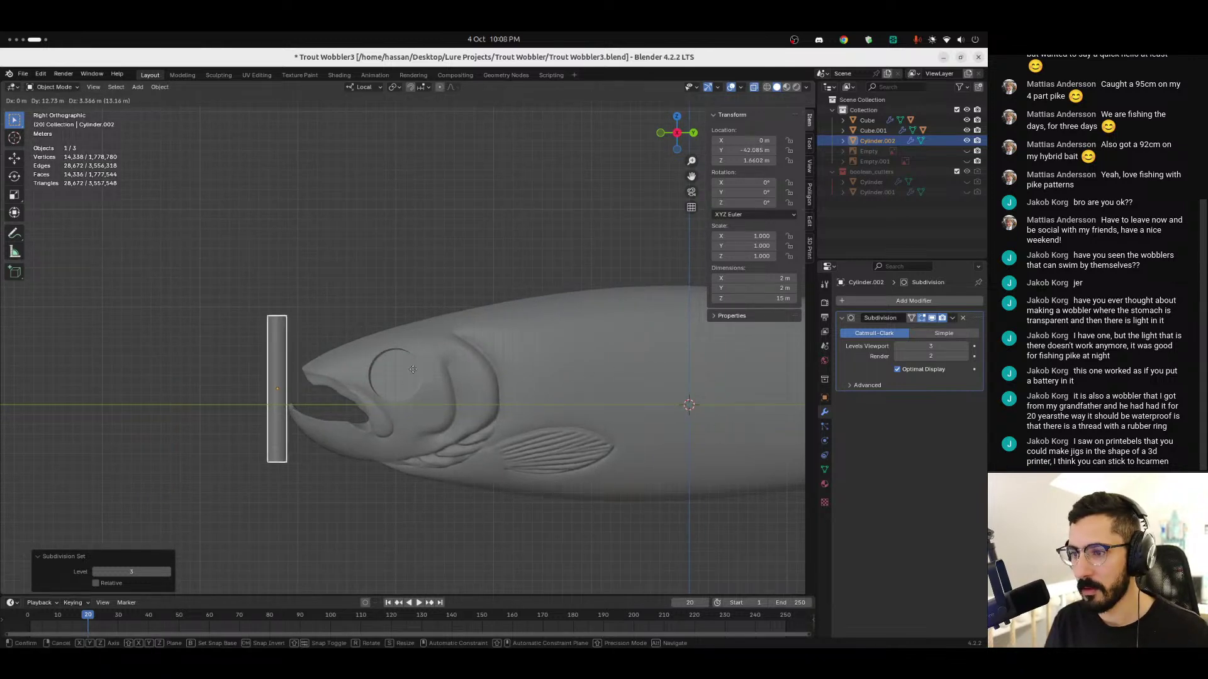
click(412, 369)
key(r)
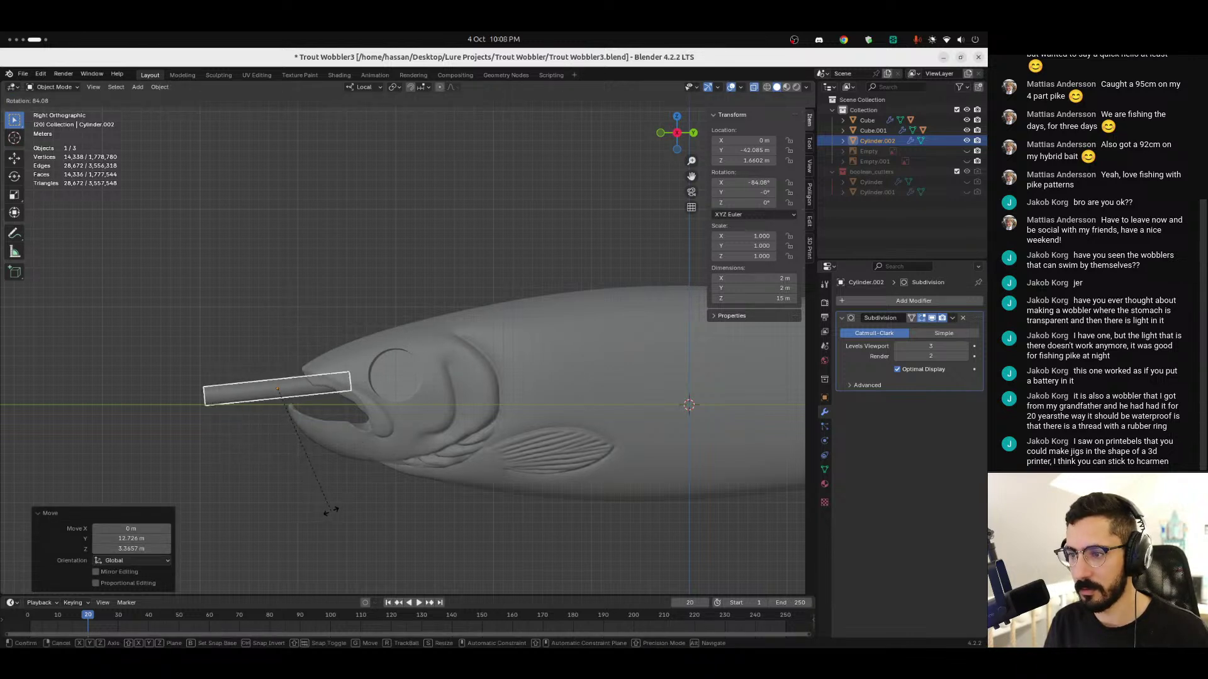
click(329, 512)
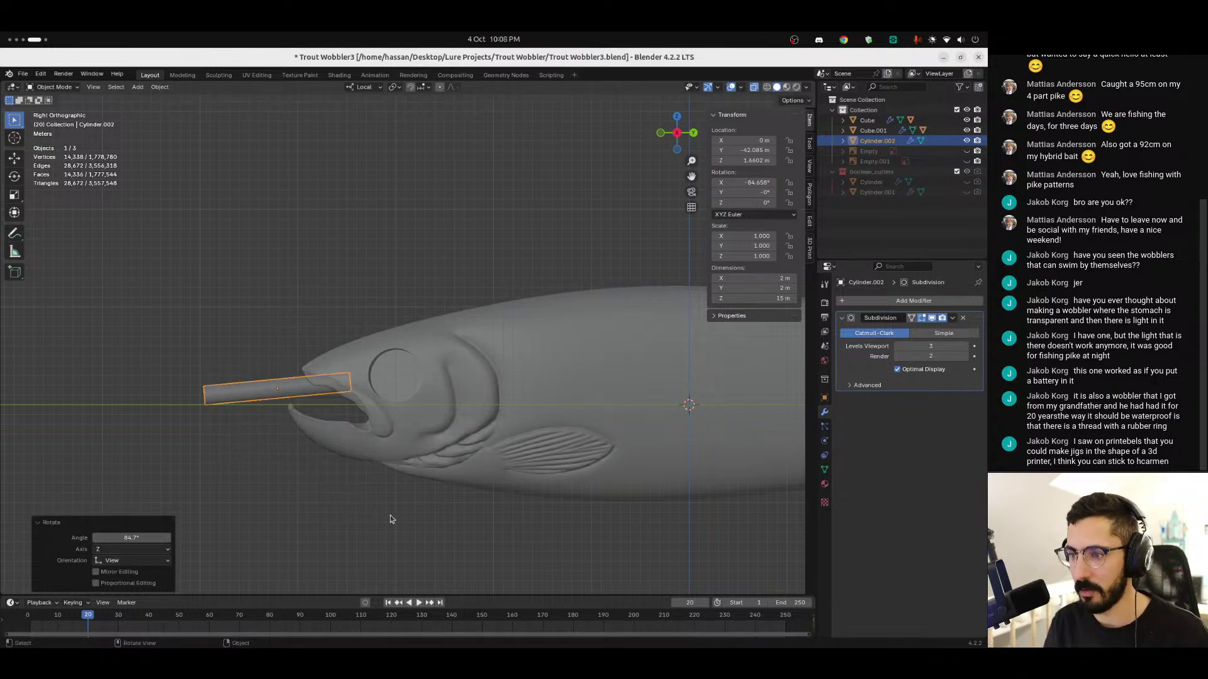
Step: Move the cylinder back into the trout's upper jaw, to about Y -32.6 m, Z 3.5 m
key(g)
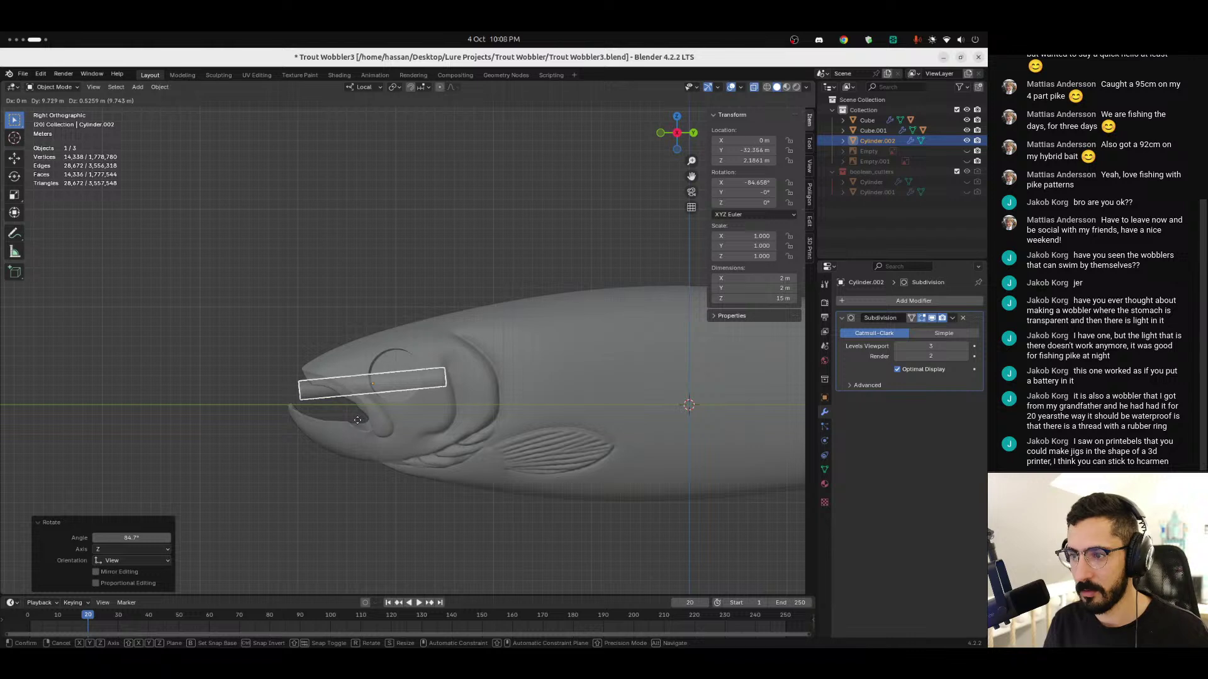
click(365, 415)
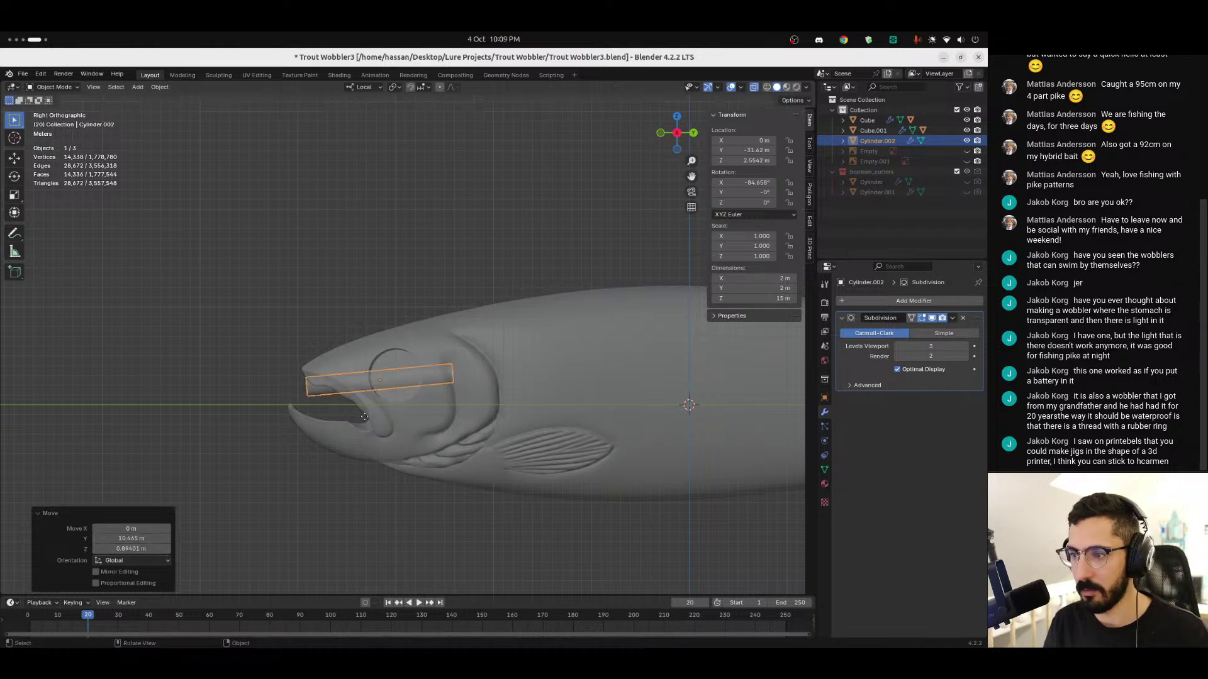
middle_drag(243, 448, 315, 423)
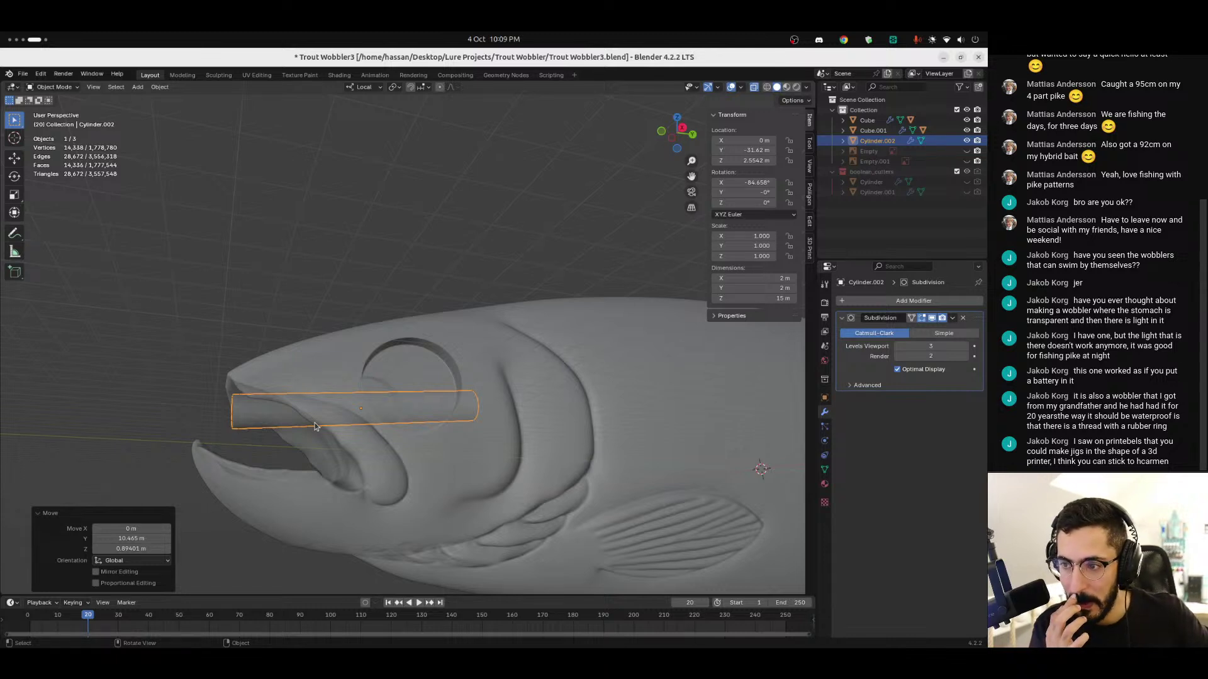
click(682, 128)
key(g)
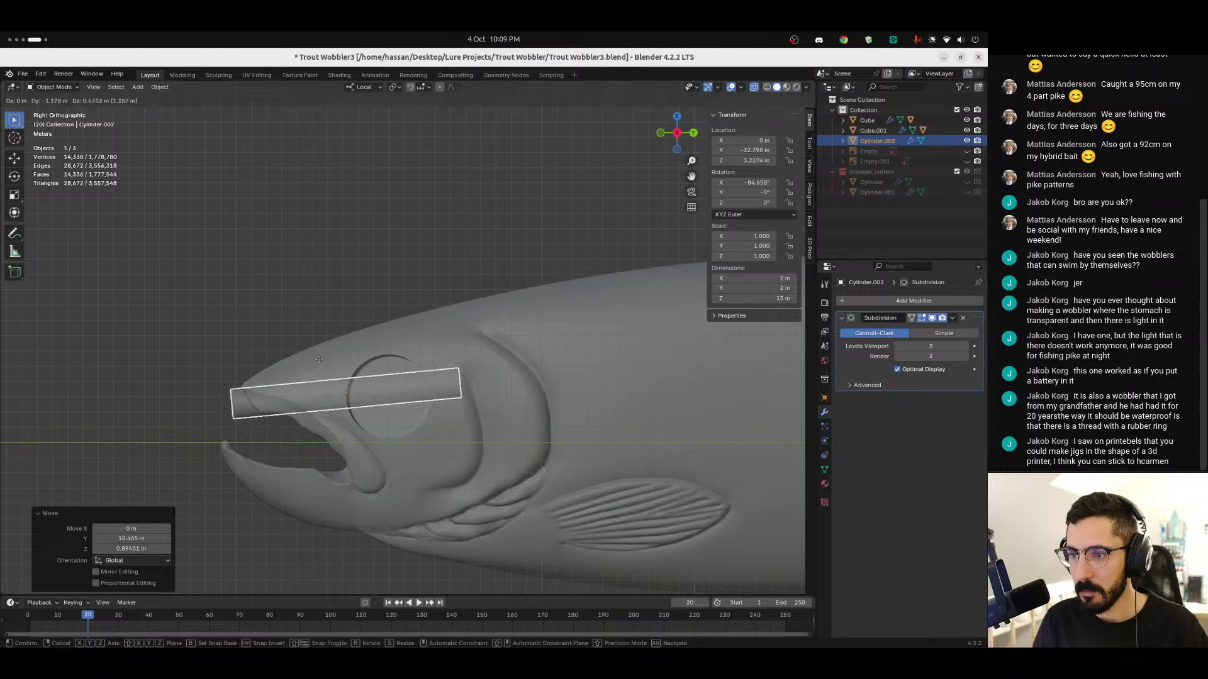
click(319, 356)
middle_drag(319, 355, 163, 331)
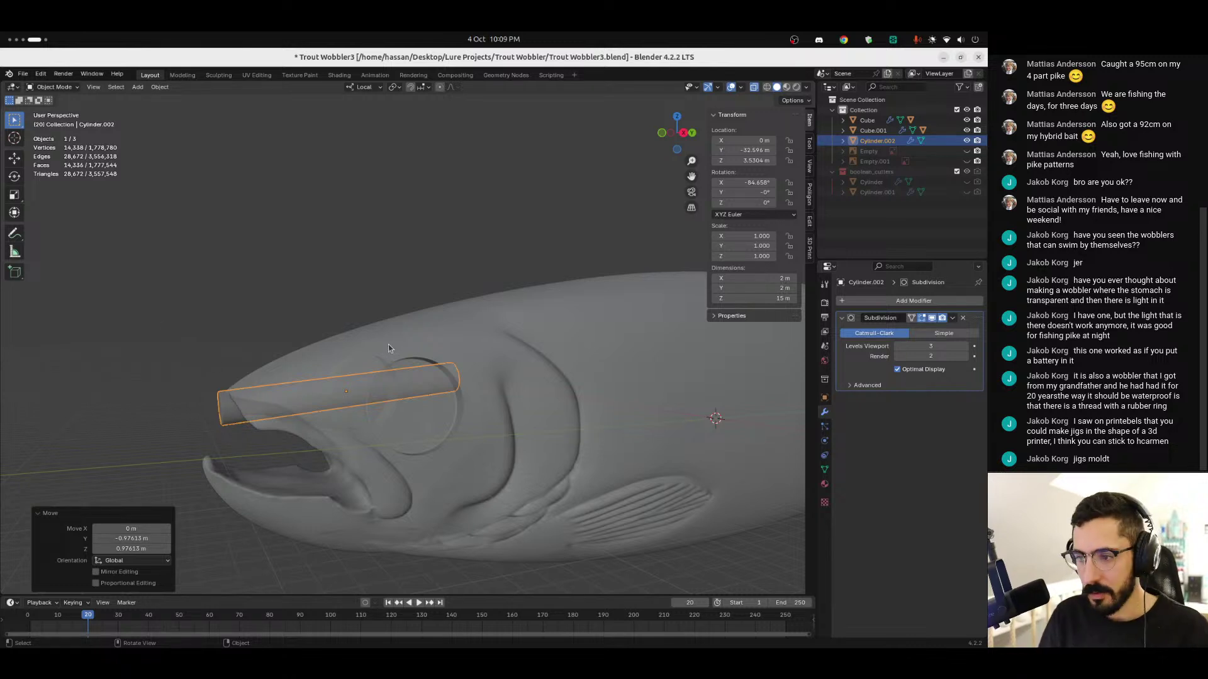
Step: Move the cylinder down into the trout's lower jaw, to about Y -33.5 m, Z -1.9 m
key(g)
click(212, 492)
mouse_move(212, 492)
middle_down()
mouse_move(88, 387)
mouse_move(81, 409)
mouse_move(98, 420)
mouse_move(133, 424)
mouse_move(236, 479)
mouse_move(410, 497)
mouse_move(258, 442)
mouse_move(253, 476)
middle_up()
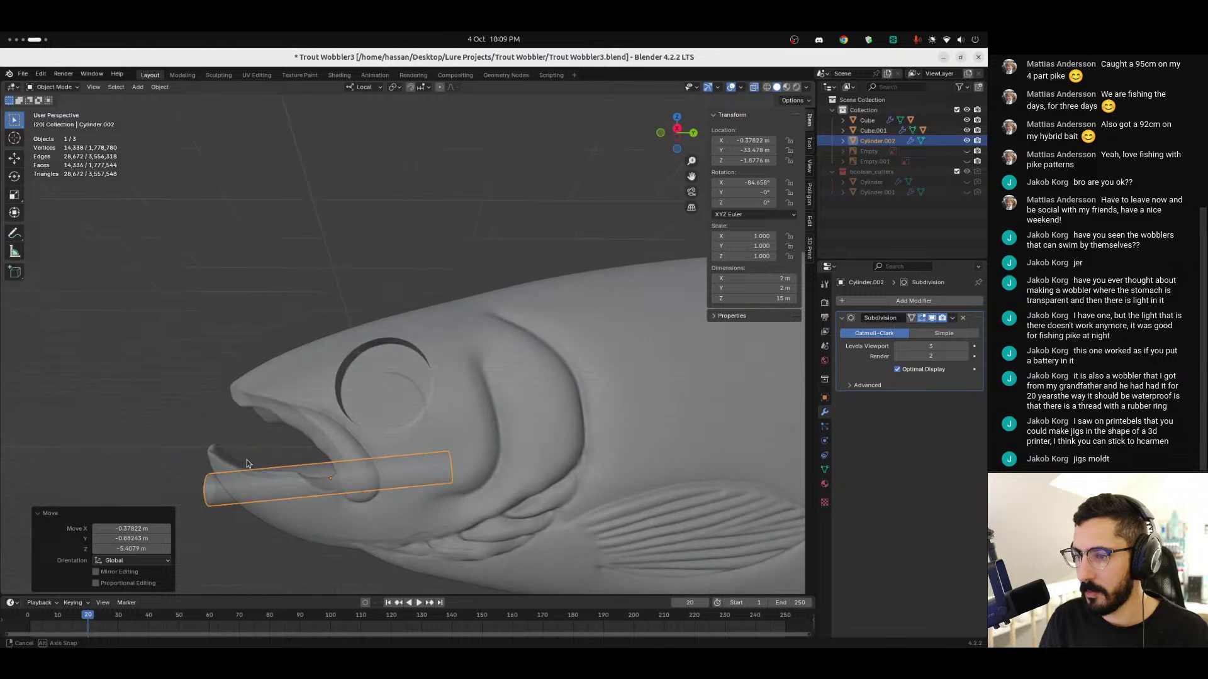
drag(673, 141, 674, 144)
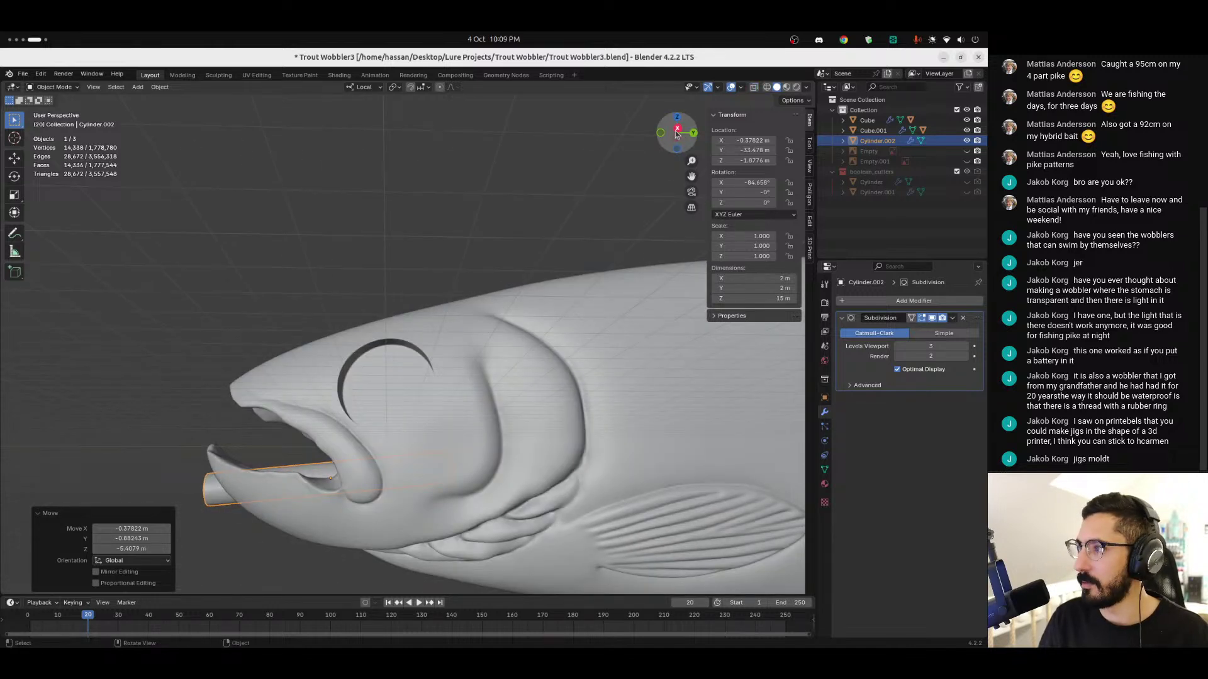
Step: Move the cylinder up into the trout's upper jaw in side view, to about Y -32.5 m, Z 4.0 m
click(677, 130)
key(g)
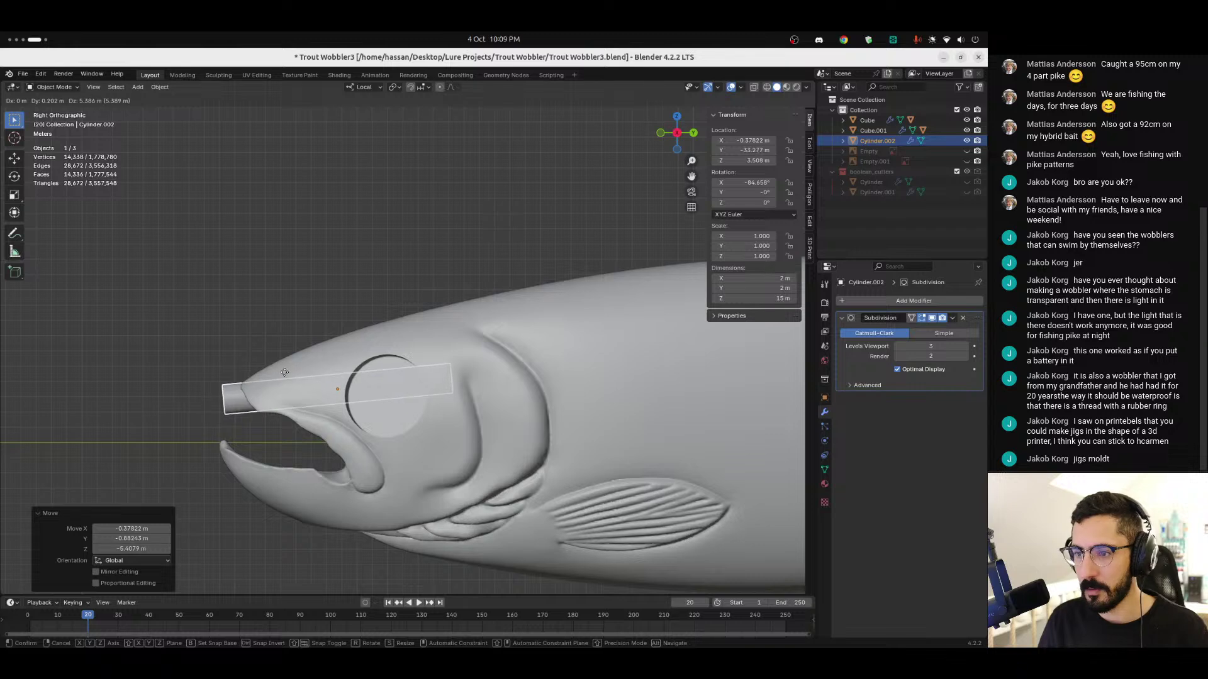
click(279, 376)
mouse_move(279, 376)
middle_down()
mouse_move(209, 420)
mouse_move(261, 397)
mouse_move(288, 357)
mouse_move(176, 414)
mouse_move(290, 364)
middle_up()
key(g)
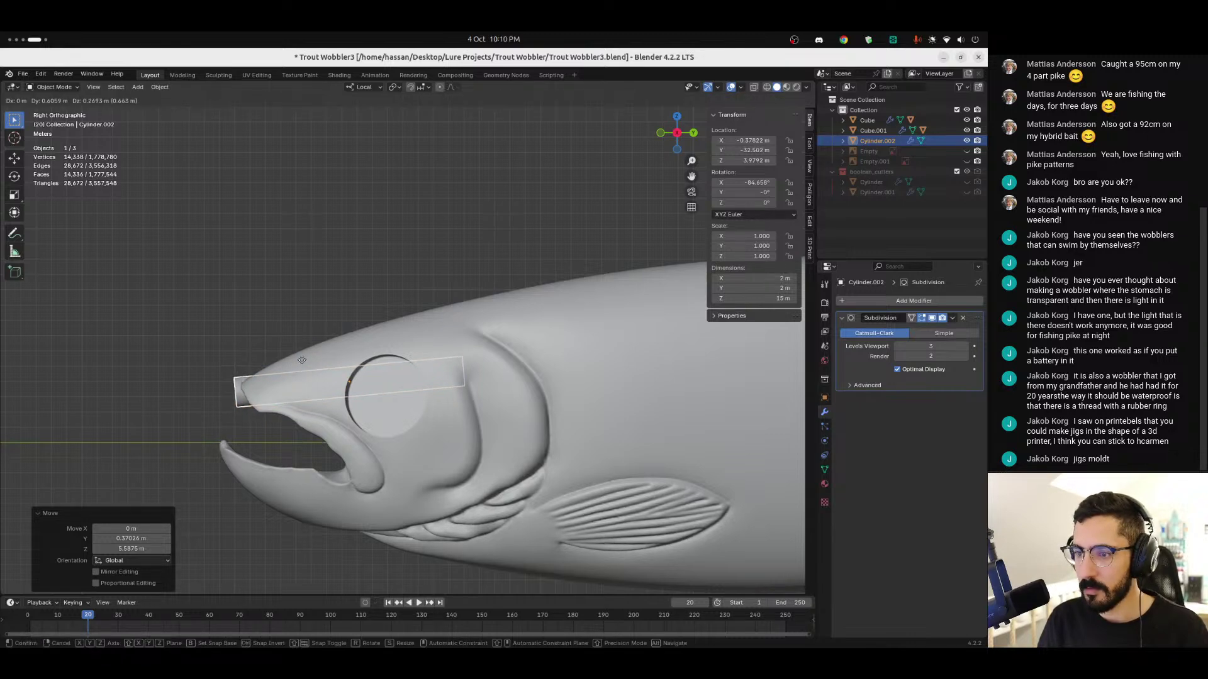
click(302, 360)
scroll(300, 515, down, 3)
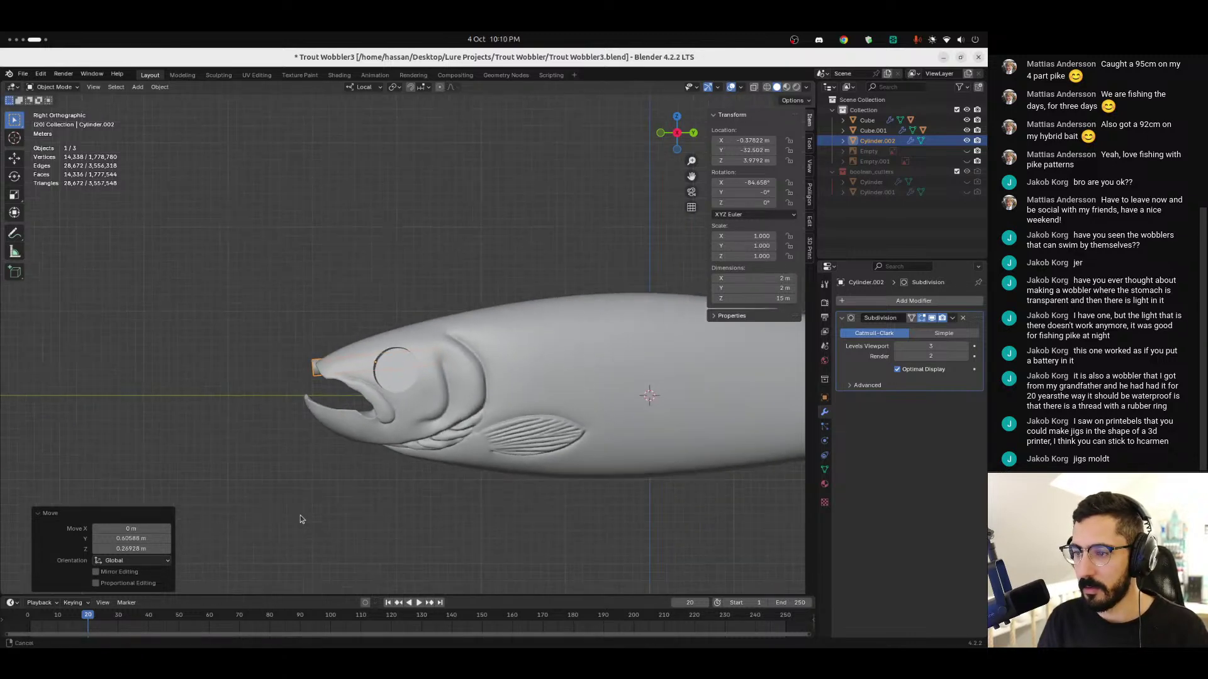
Step: Duplicate the cylinder into the belly with X-ray on, rotate it about -77.8° and place it near Y -7.7 m, Z -3.5 m
shift+middle_drag(300, 516, 313, 495)
key(shift+d)
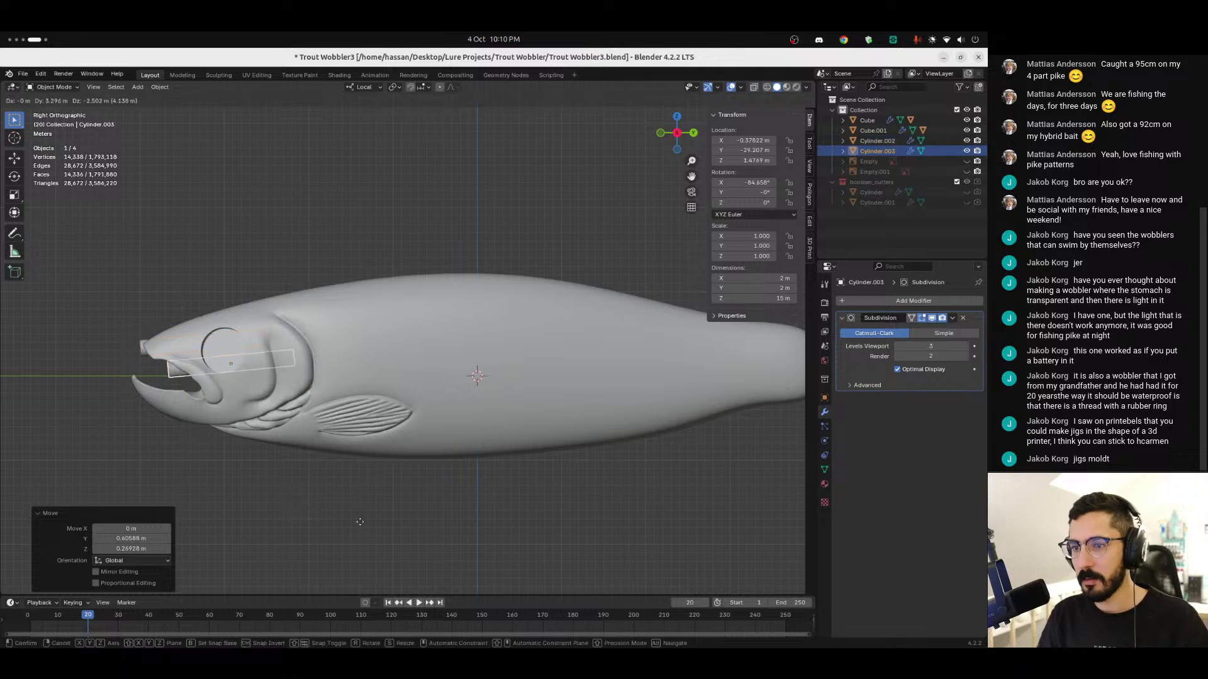
click(509, 579)
key(alt+z)
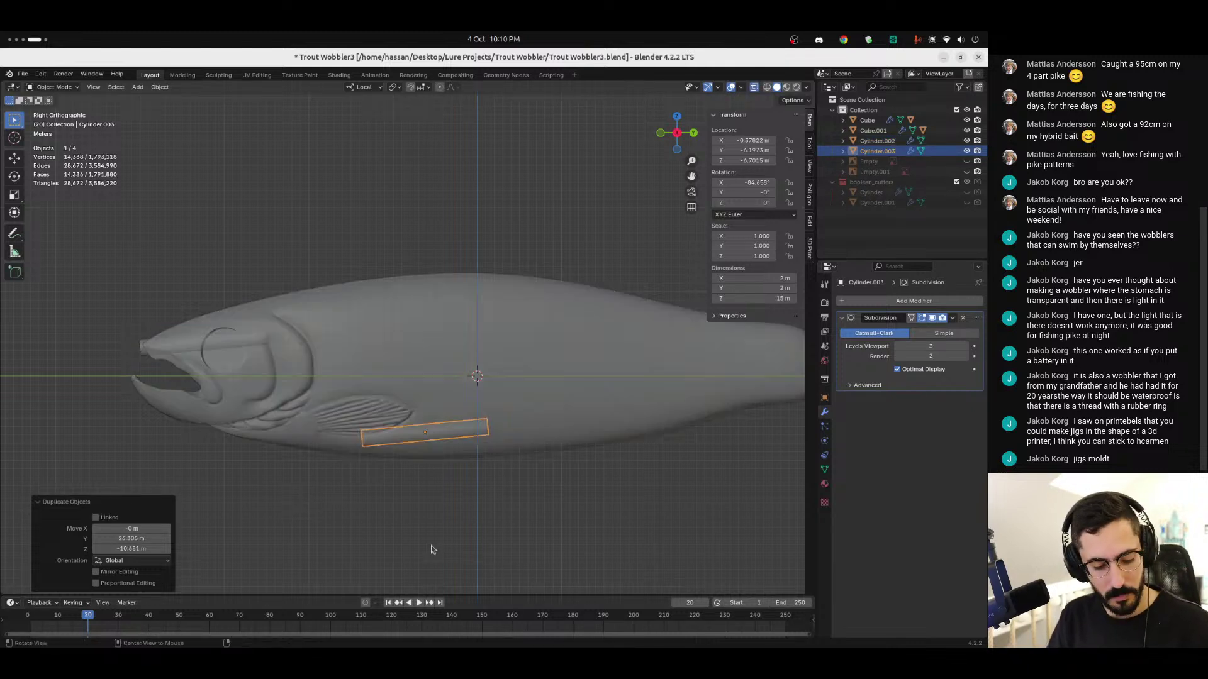
key(r)
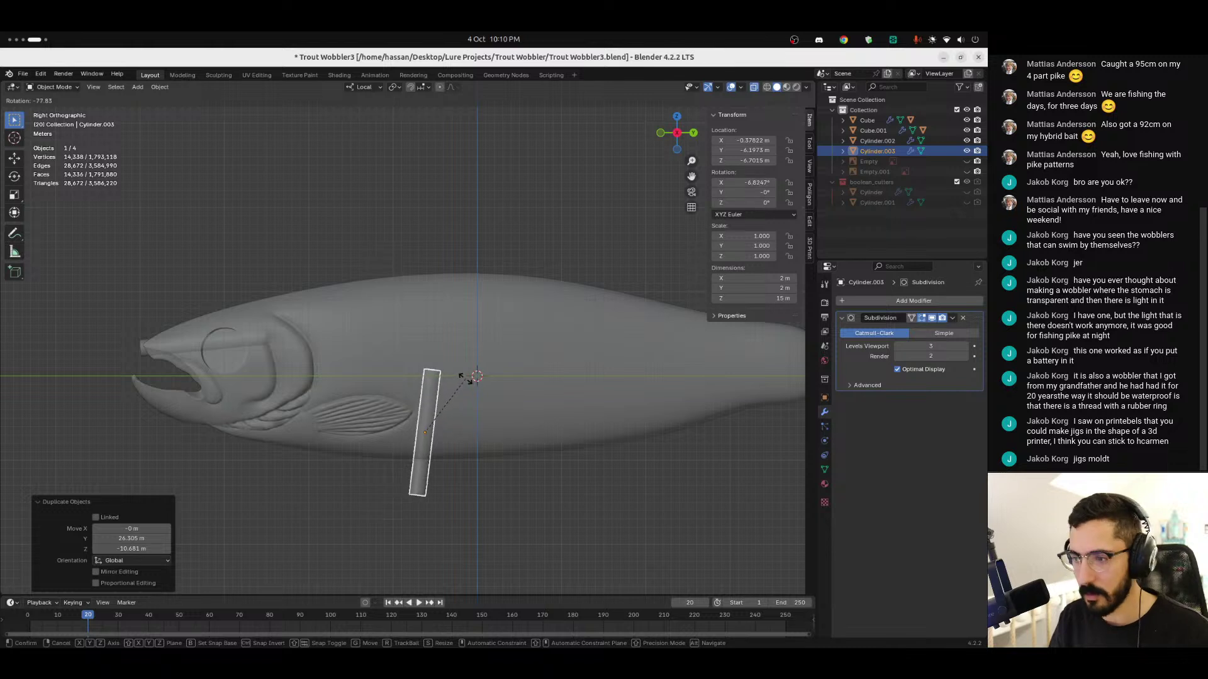
click(458, 375)
key(g)
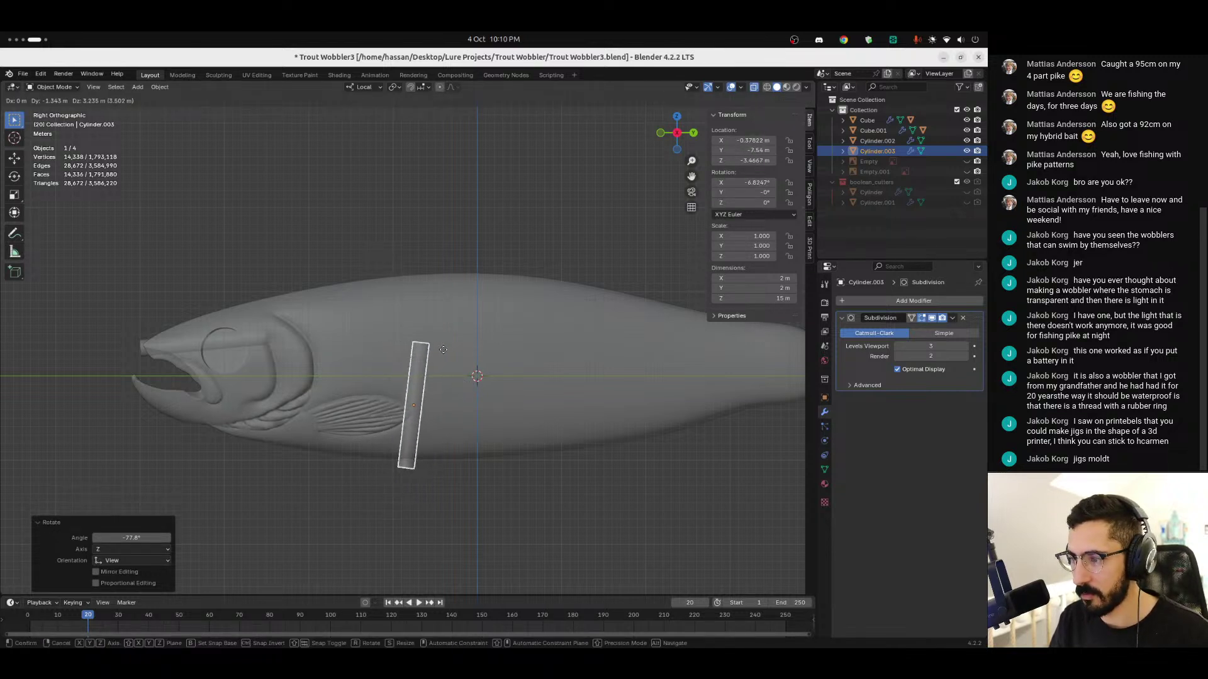
click(446, 349)
Step: Duplicate the belly cylinder into the tail end, rotated about -83.2°, near Y 34.3 m, Z 0.8 m, and turn off X-ray
shift+middle_drag(471, 481, 356, 504)
key(shift+d)
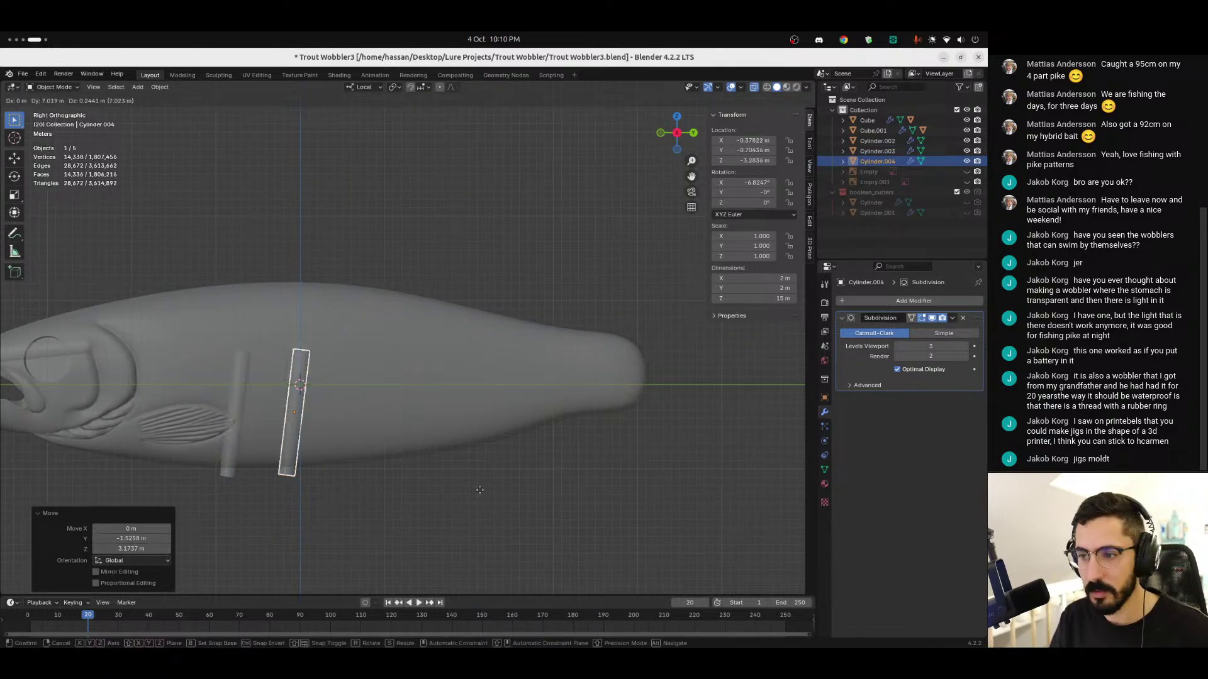
click(596, 494)
key(r)
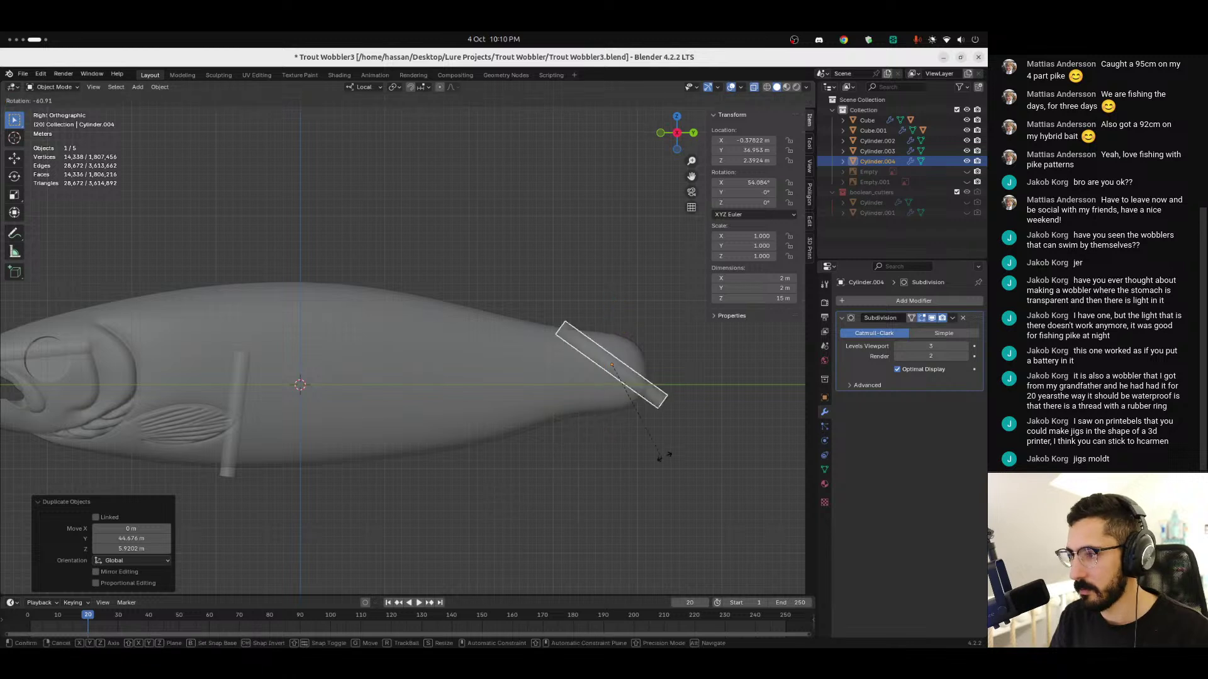
click(696, 441)
key(g)
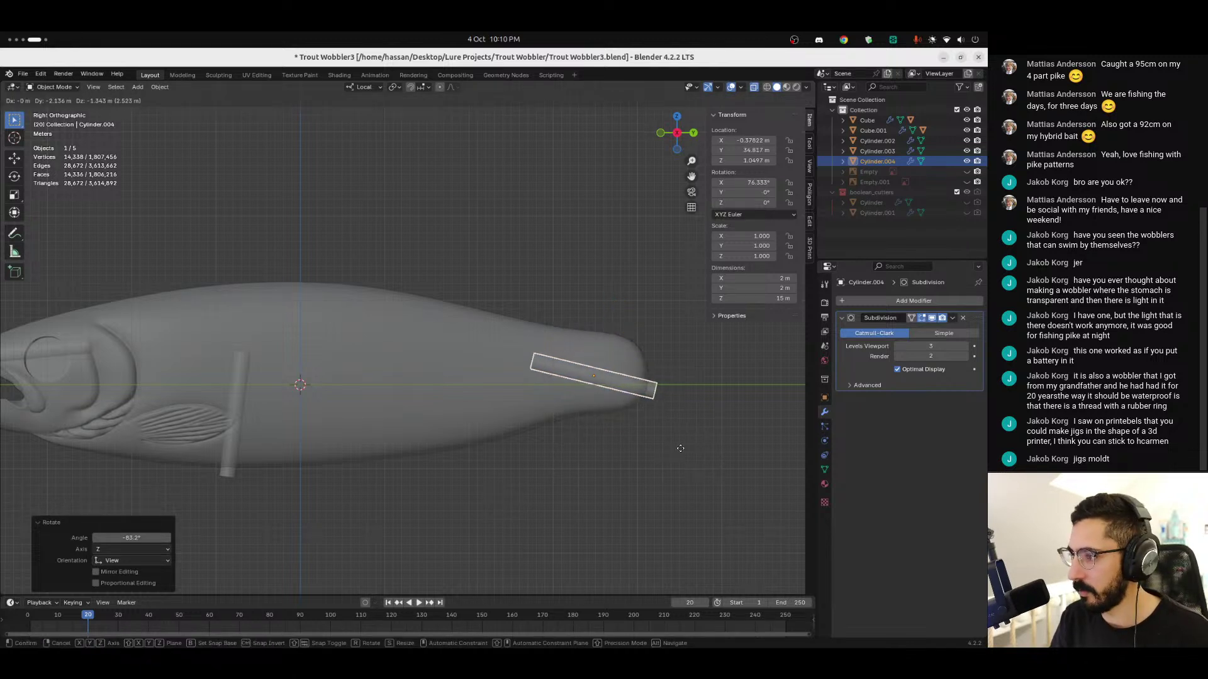
click(678, 451)
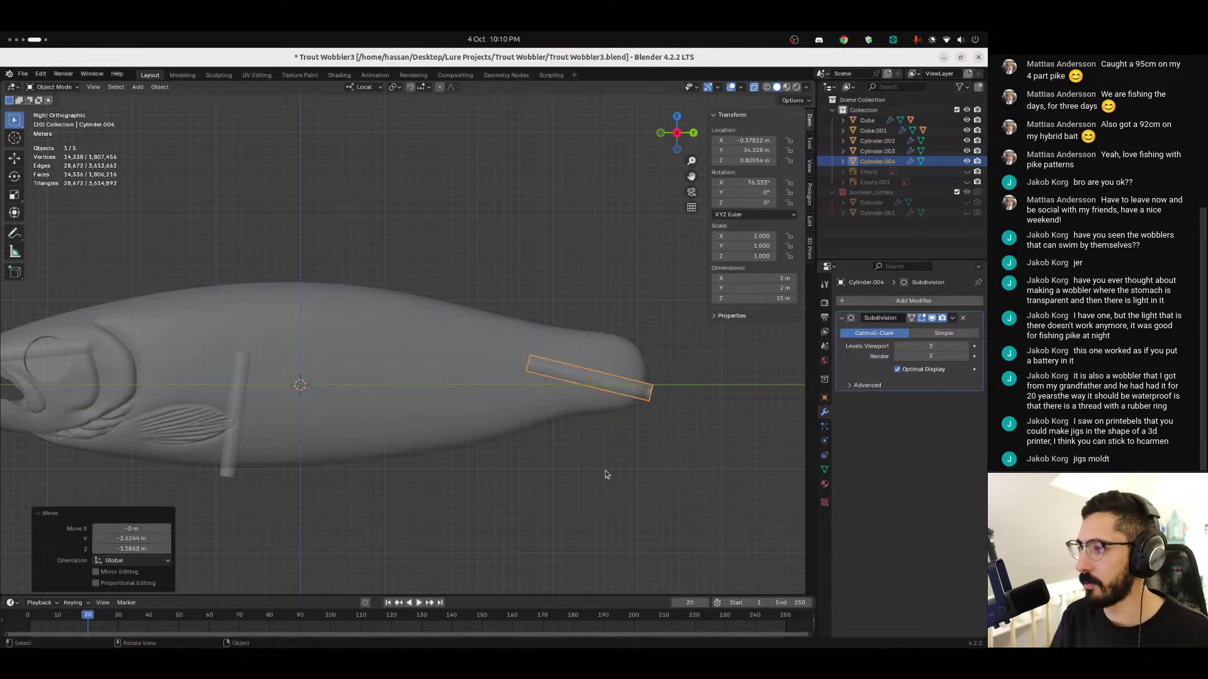
scroll(636, 467, down, 2)
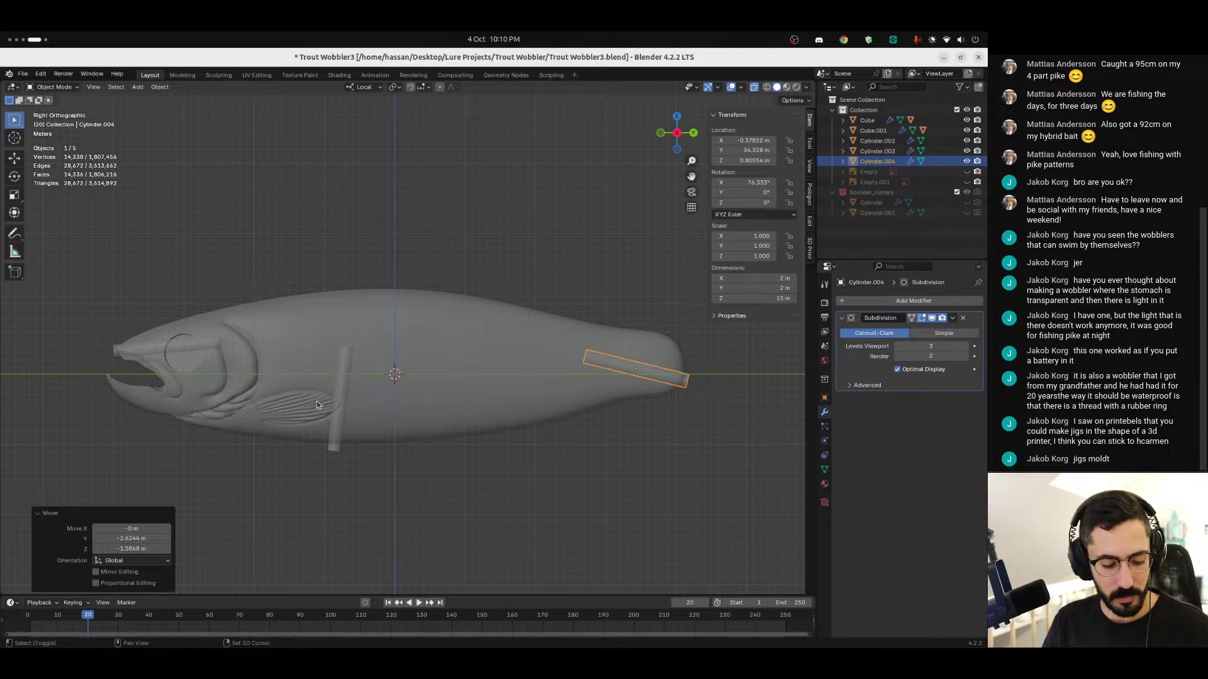
key(alt+z)
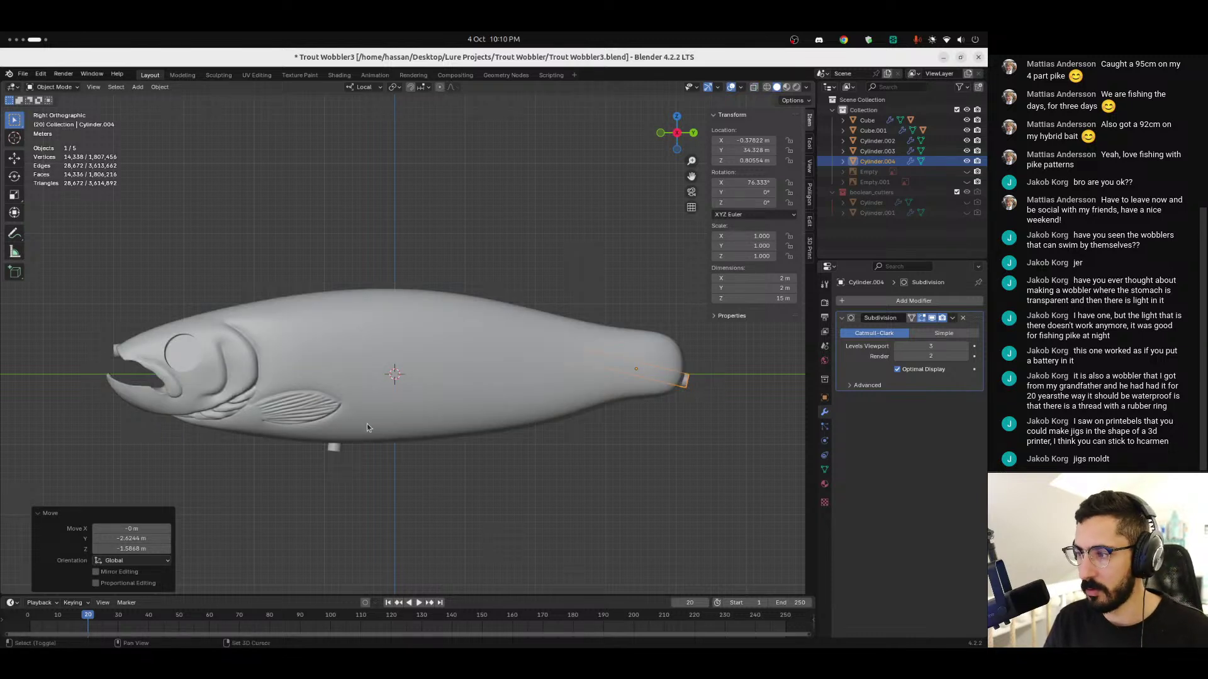
Step: Add a cube measuring 3 m on every side and place it below the trout's head, about Y -20.6 m, Z -10.4 m
key(shift+a)
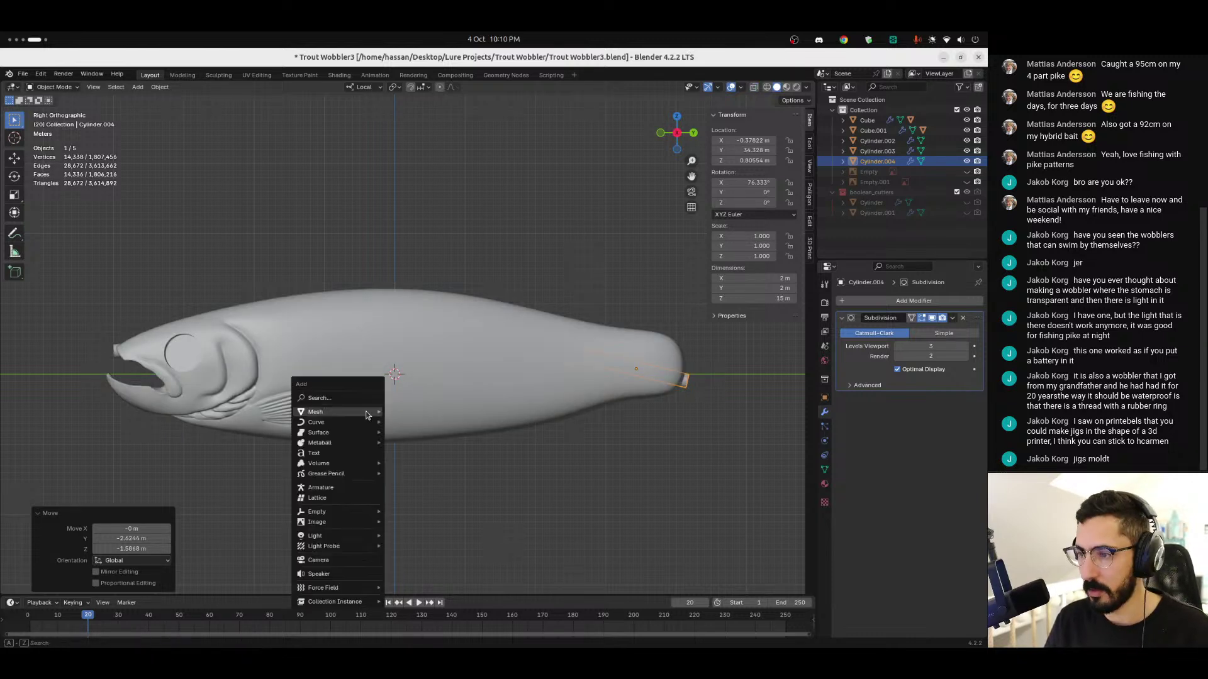
mouse_move(356, 411)
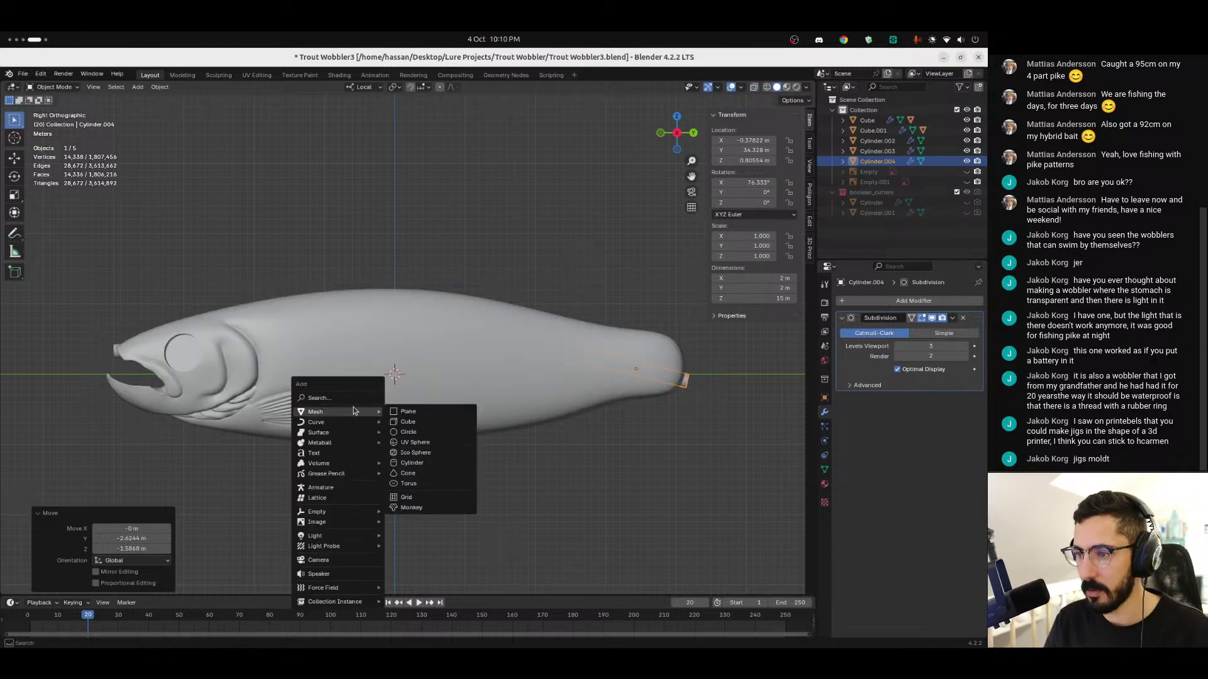
click(423, 425)
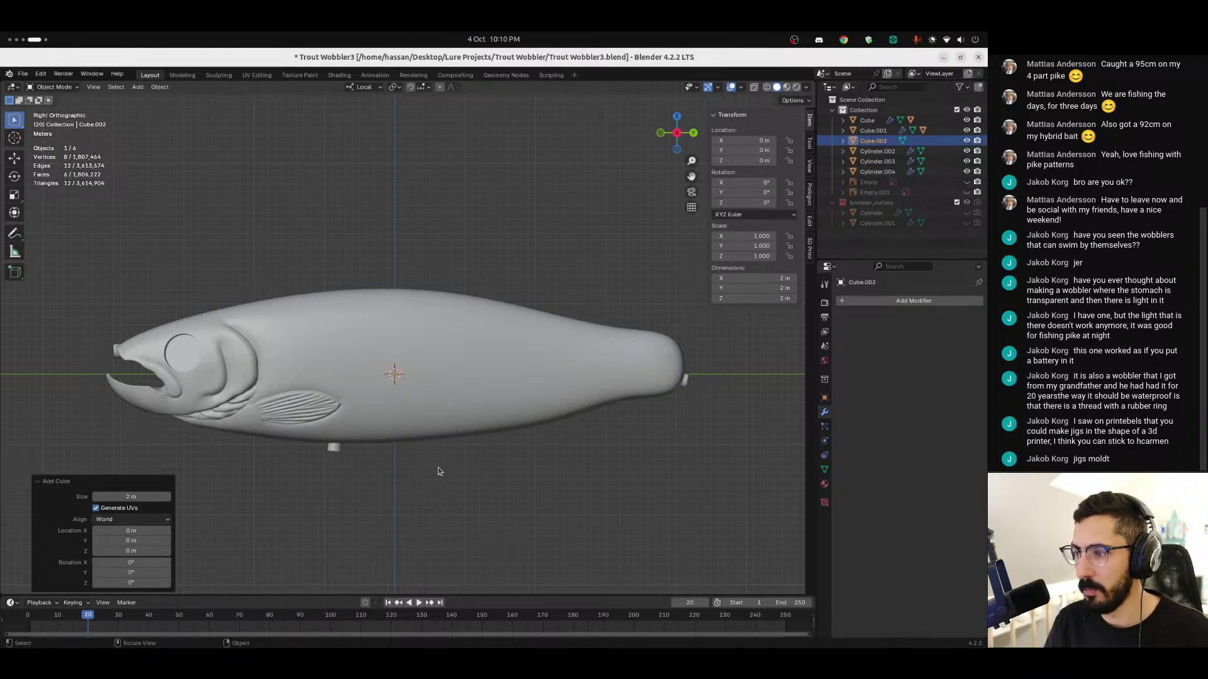
mouse_move(774, 278)
mouse_down()
mouse_move(774, 298)
mouse_move(774, 278)
mouse_up()
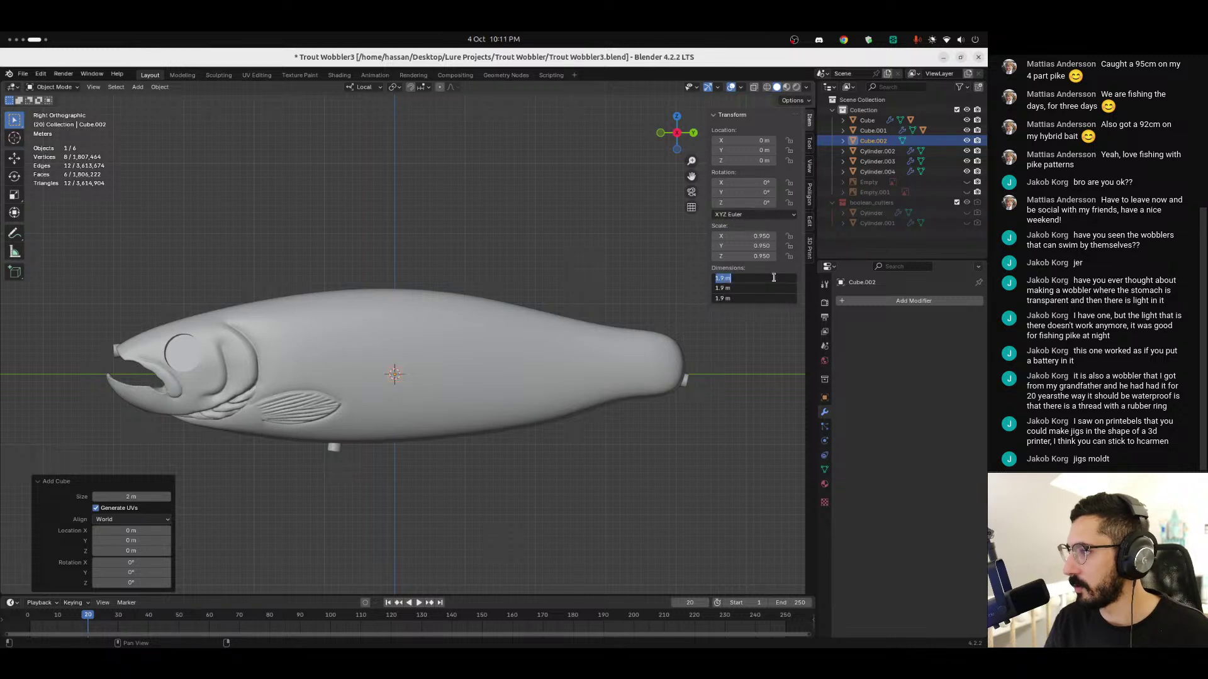
text(3)
key(Return)
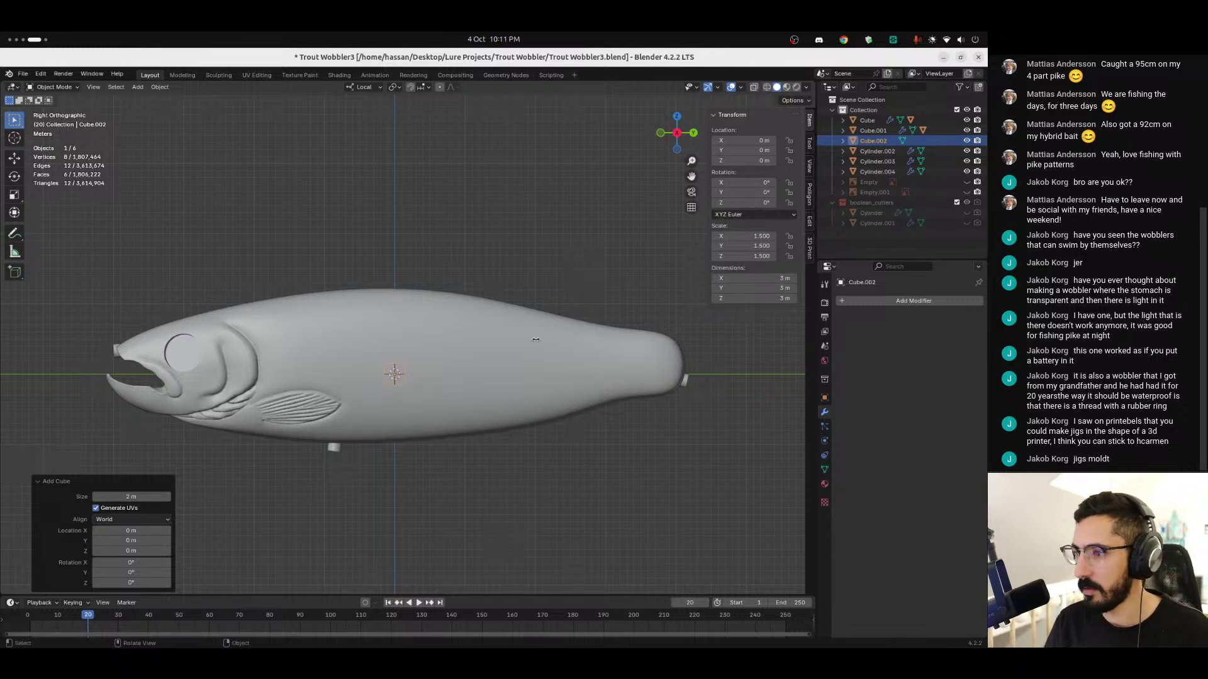
key(g)
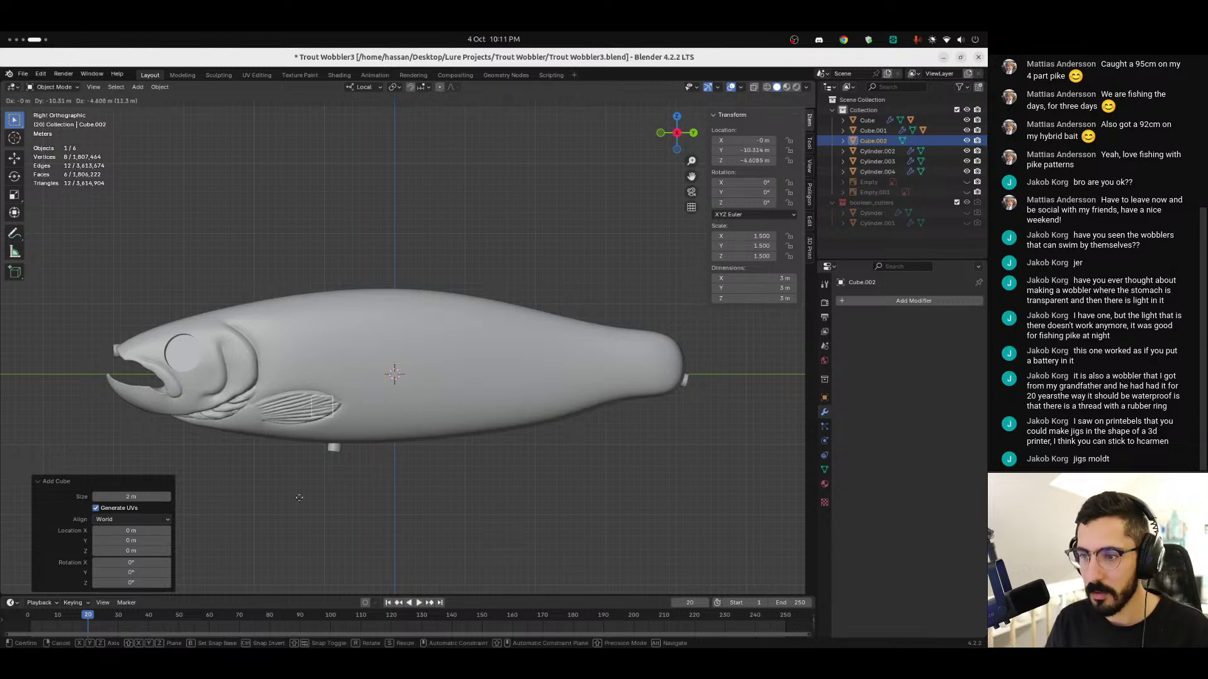
click(249, 535)
Step: Stretch the cube along Z to about 13.6 m in front view and lower it along Z to about -16.2 m
middle_drag(249, 534, 370, 512)
key(KP_1)
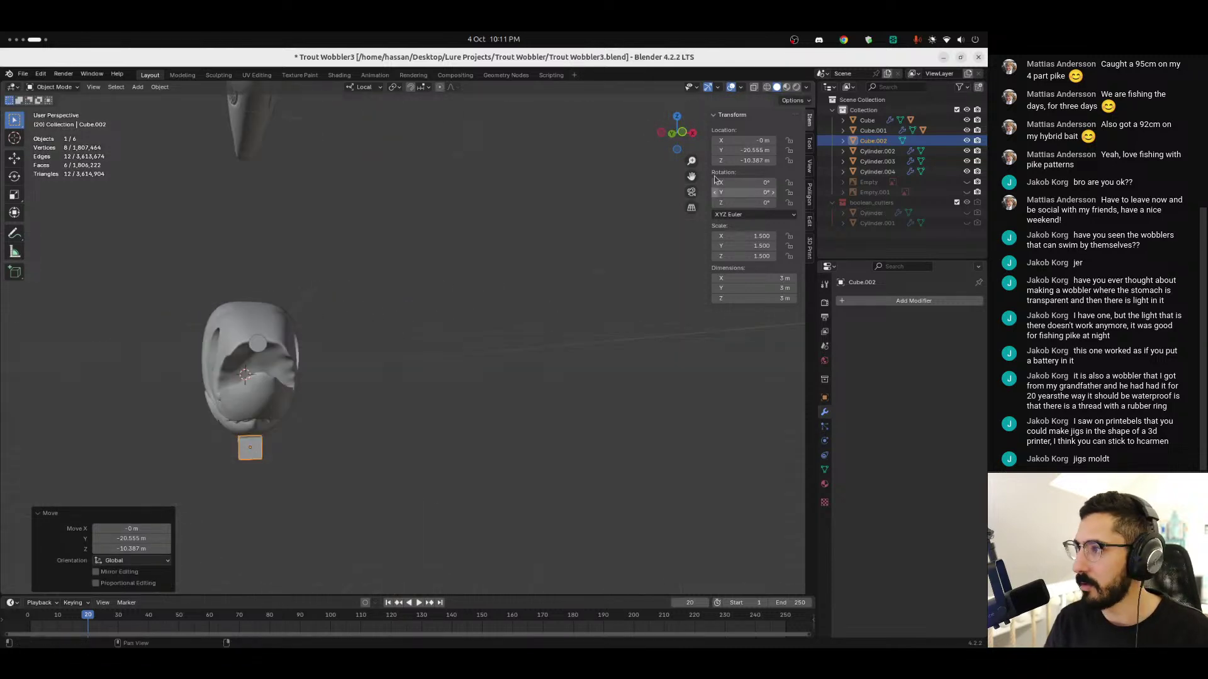
scroll(296, 453, up, 3)
shift+middle_drag(252, 478, 458, 303)
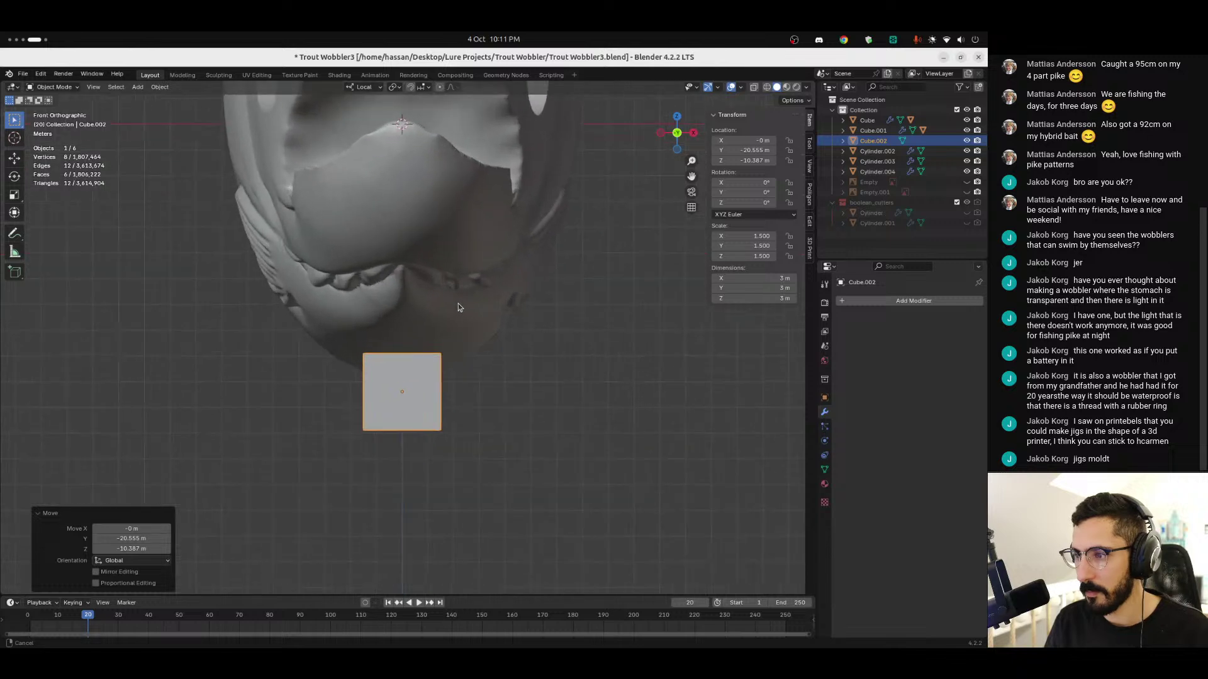
scroll(454, 426, down, 2)
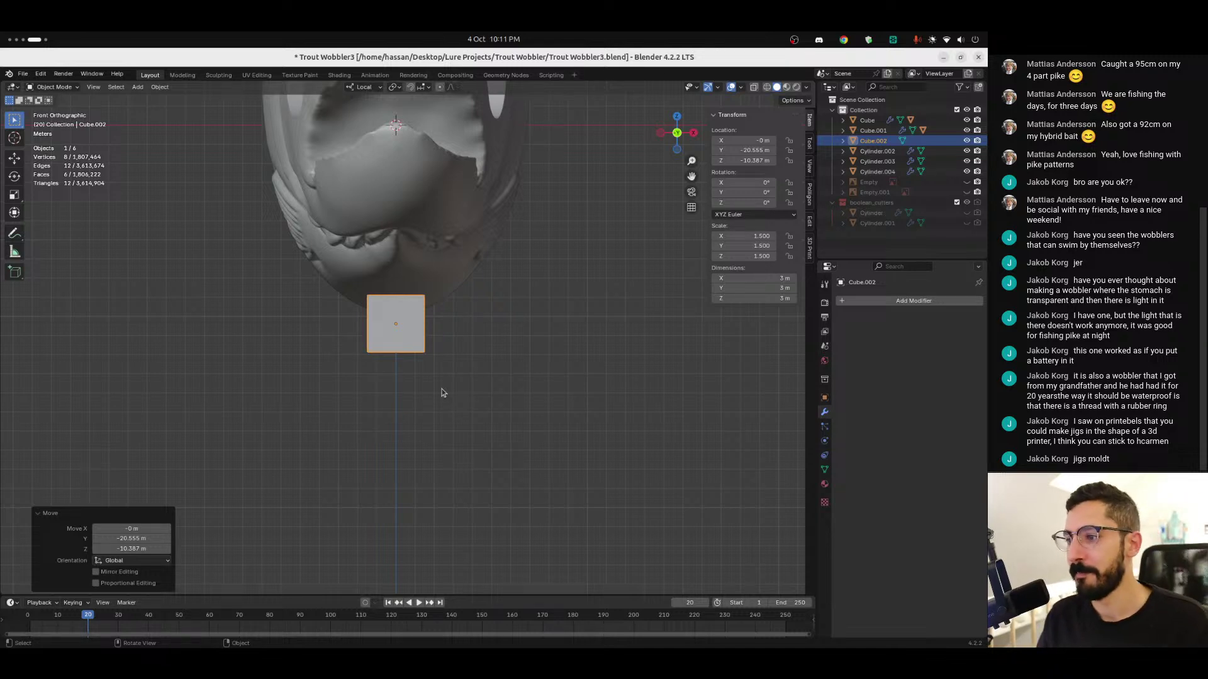
mouse_move(450, 378)
ctrl+middle_down()
mouse_move(441, 415)
mouse_move(444, 388)
ctrl+middle_up()
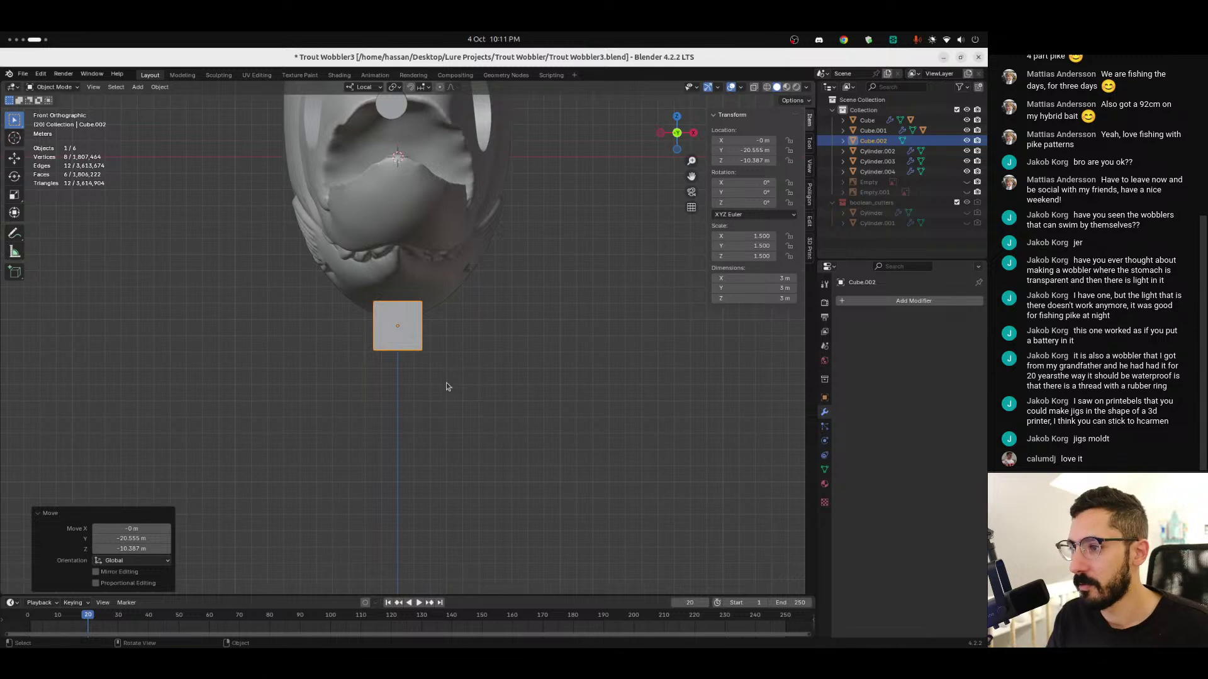
ctrl+middle_drag(440, 339, 443, 410)
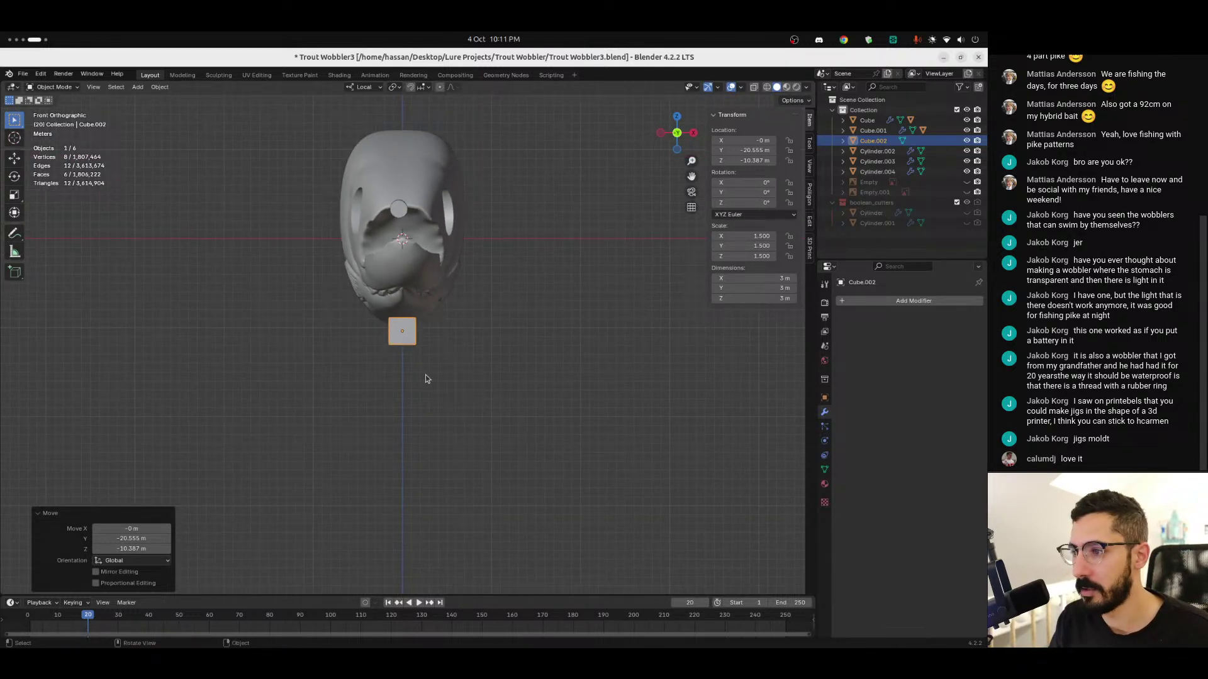
key(s)
key(z)
click(460, 536)
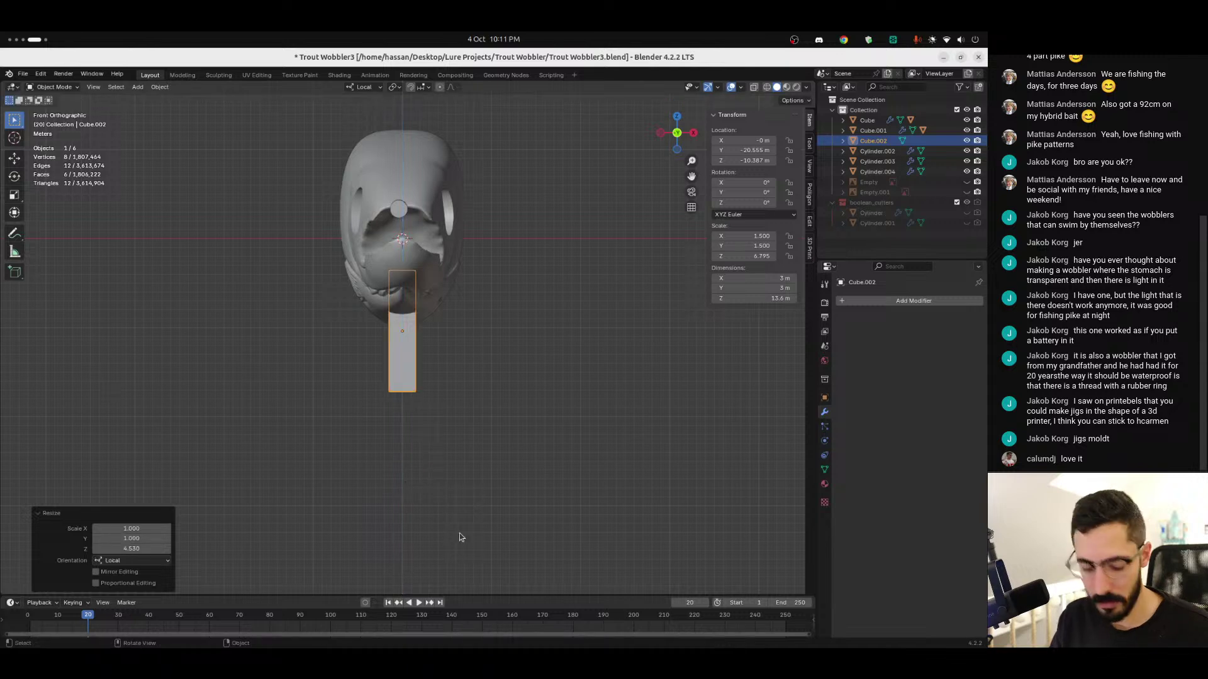
key(g)
key(z)
click(450, 552)
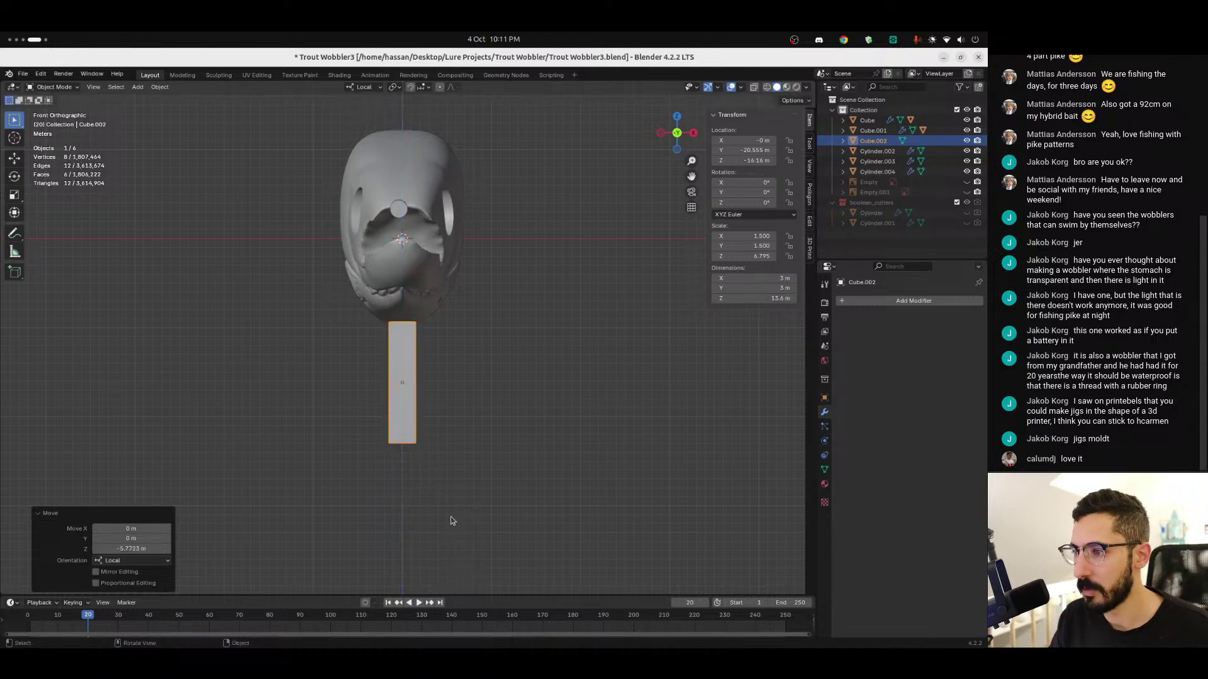
Step: Apply the scale of the stretched cube below the head
scroll(440, 415, up, 2)
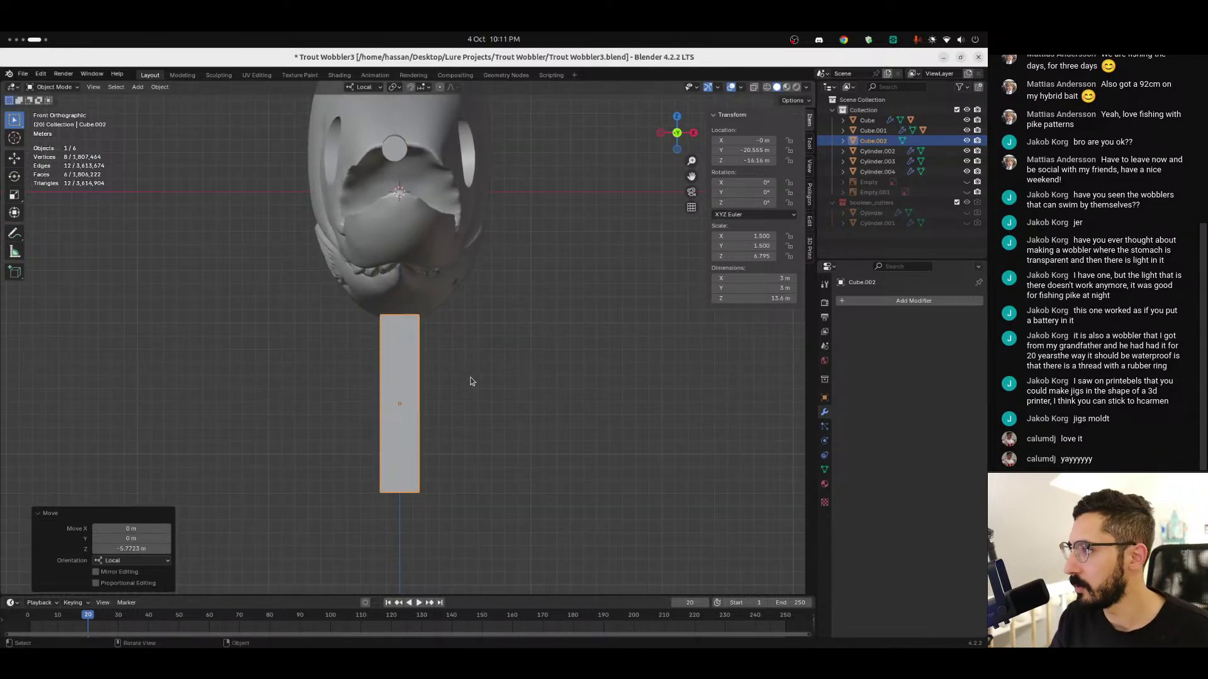
key(ctrl+a)
click(441, 405)
Step: Enter Edit Mode on the tall block in front view with X-ray on, nothing selected and vertex selection active
ctrl+middle_drag(510, 410, 465, 443)
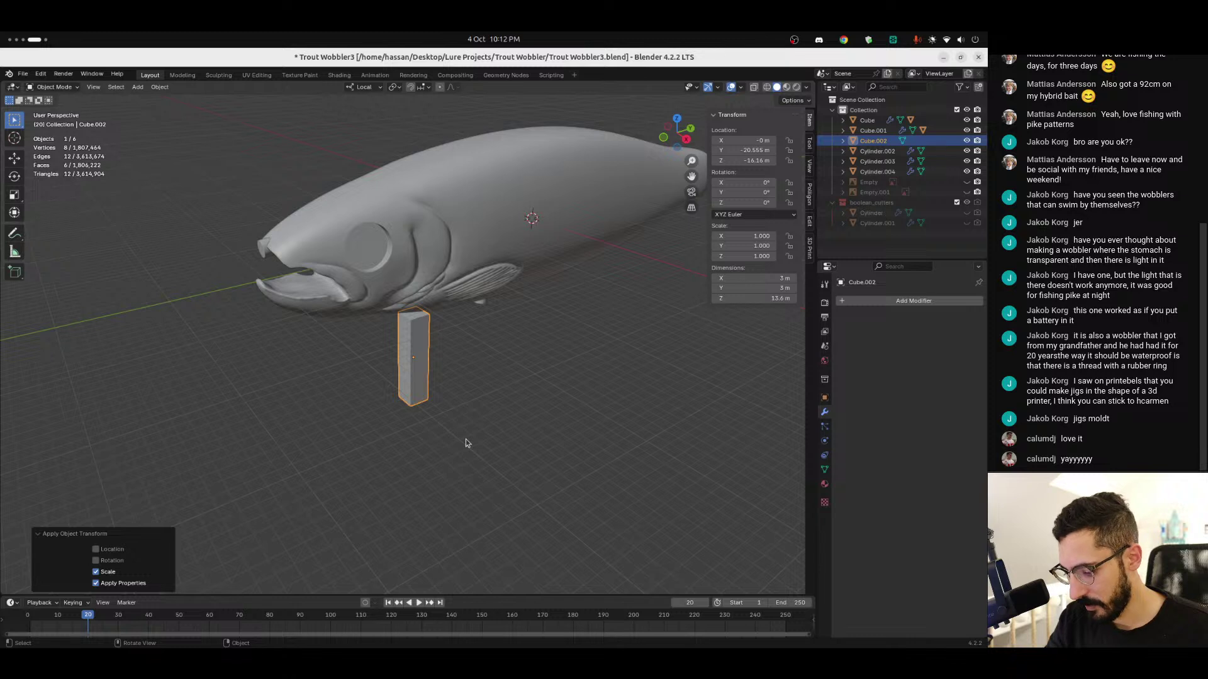
middle_drag(465, 443, 485, 364)
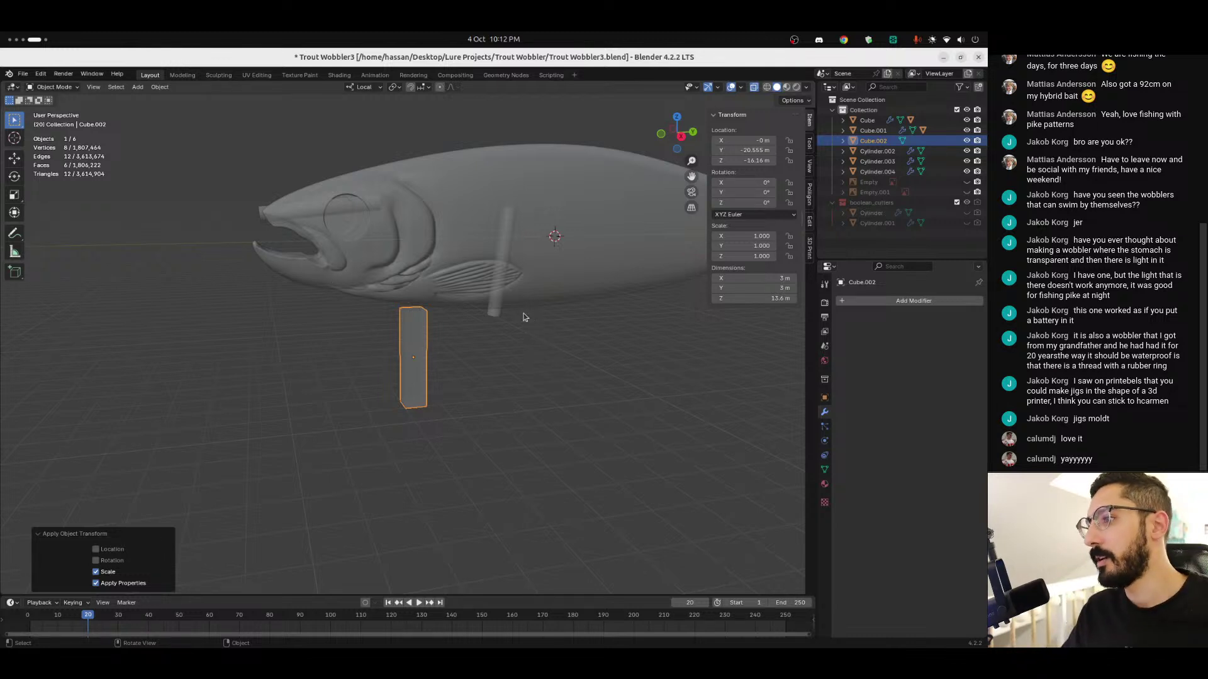
scroll(507, 264, down, 5)
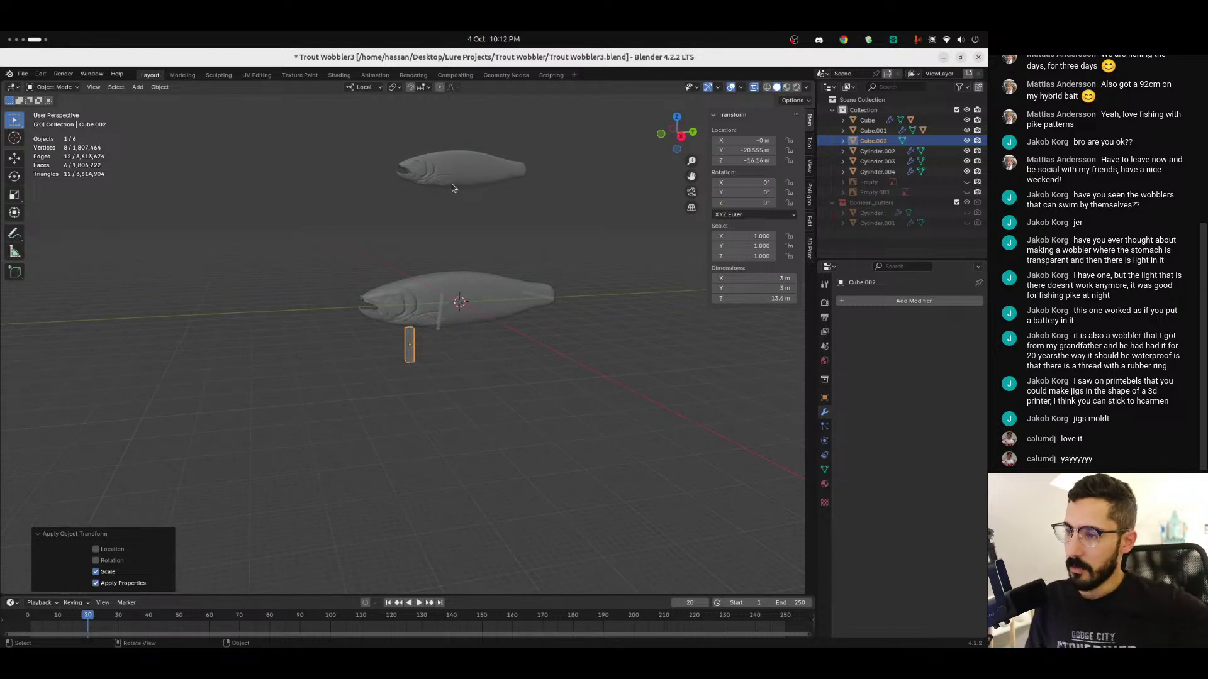
middle_drag(421, 376, 429, 273)
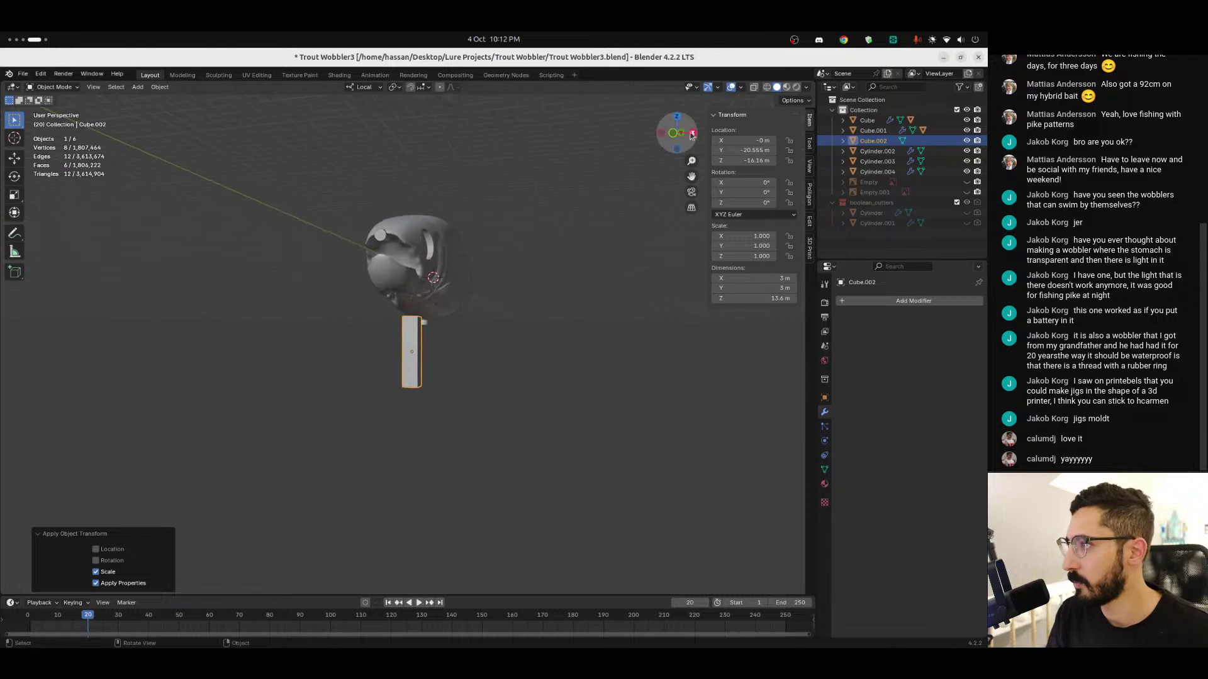
click(674, 134)
ctrl+middle_drag(421, 352, 451, 406)
key(Tab)
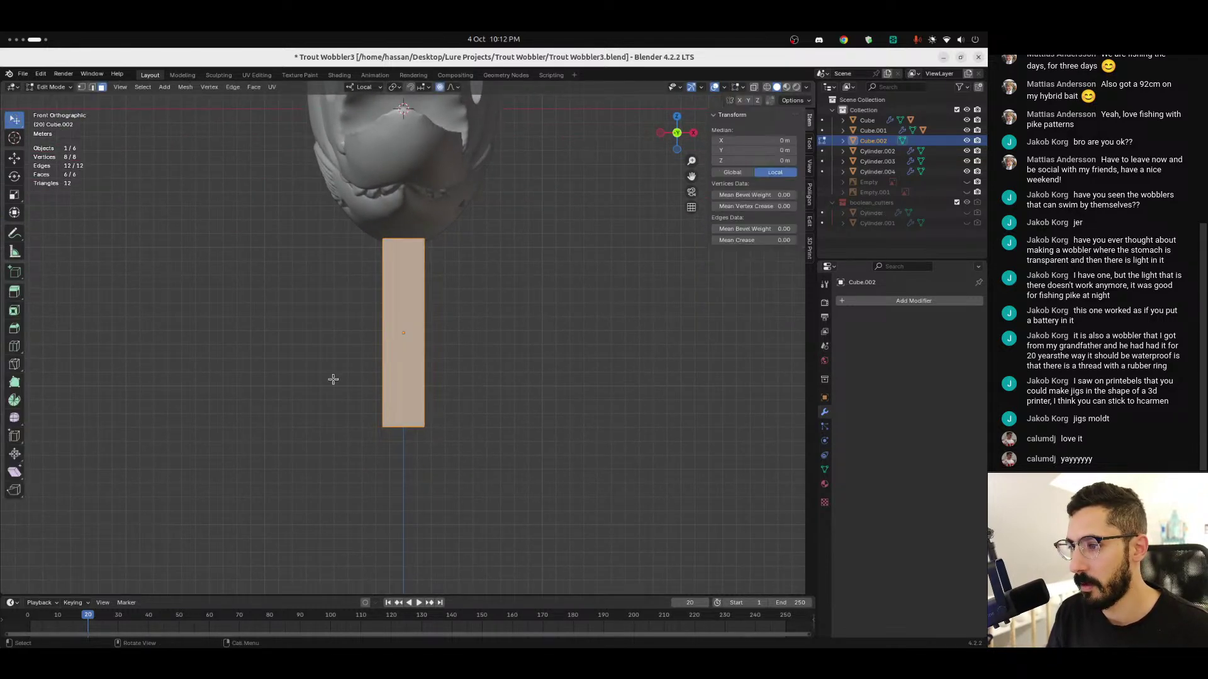
key(alt+z)
click(326, 380)
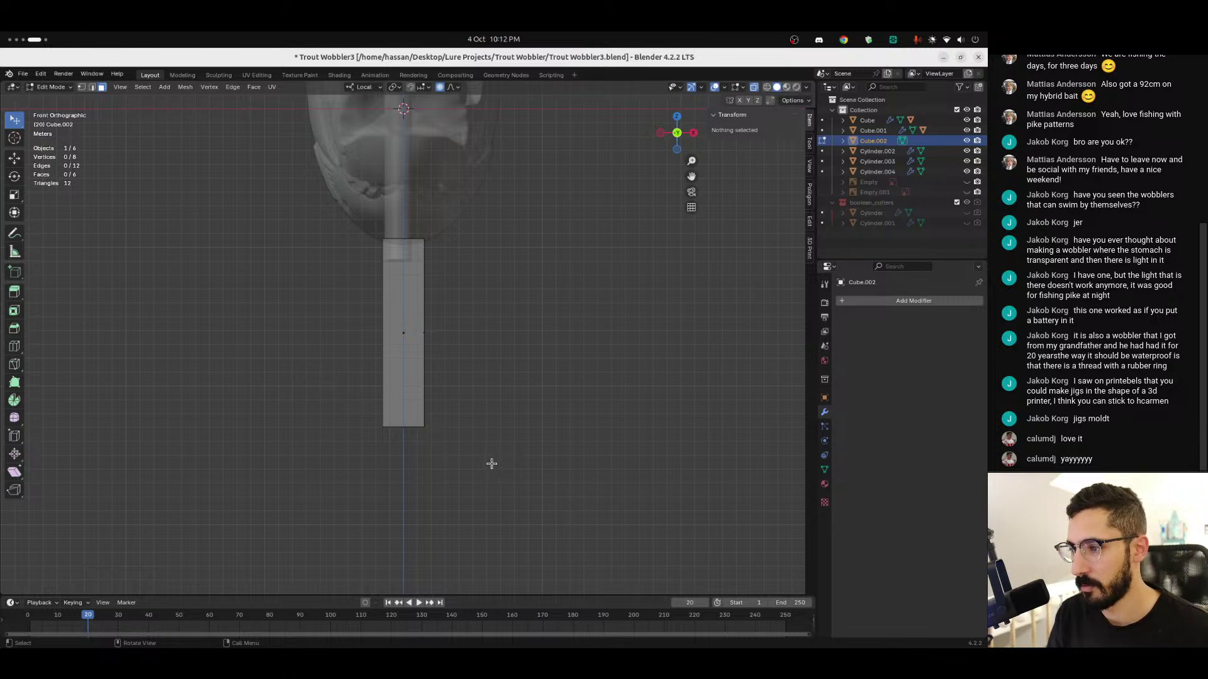
key(1)
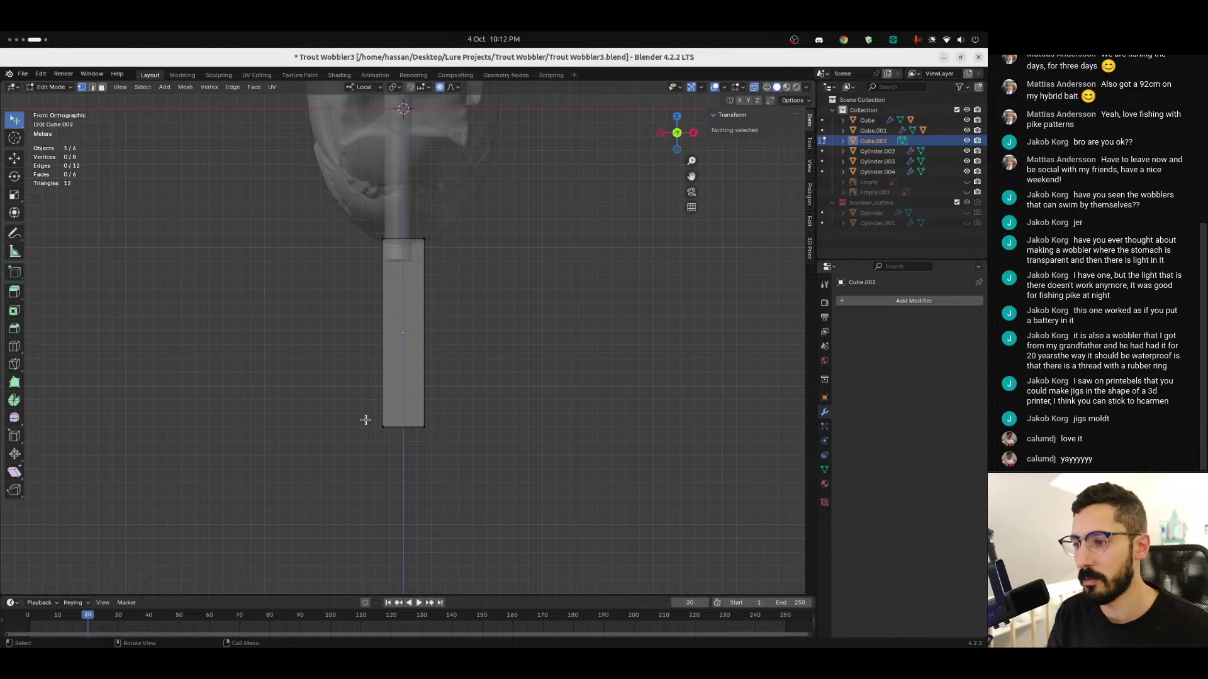
Step: Switch the selection tool to Select Box and select the four bottom vertices of the block in front view
click(427, 429)
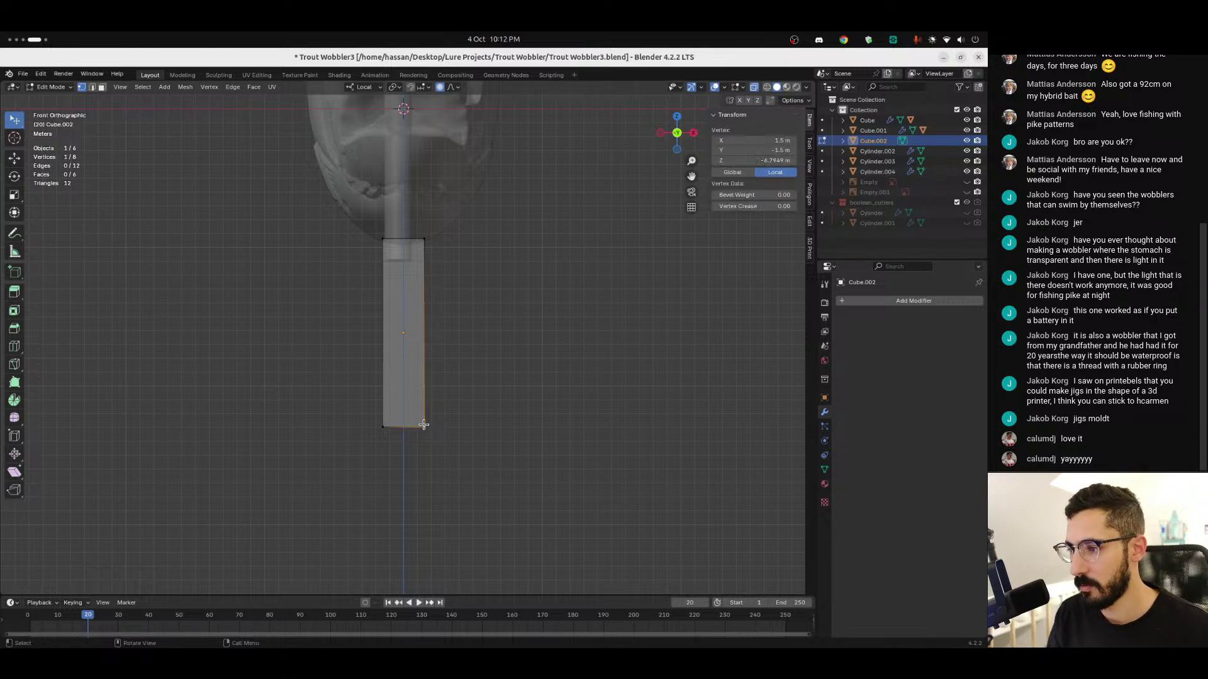
middle_drag(437, 445, 456, 472)
key(alt+a)
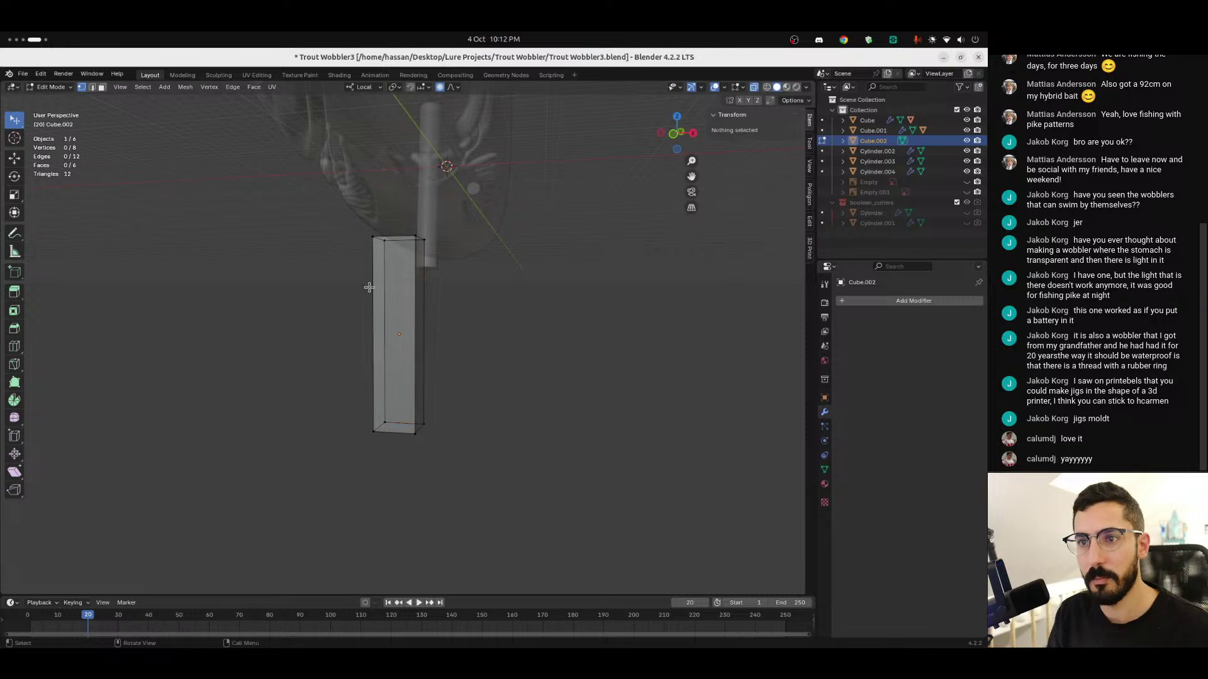
click(17, 123)
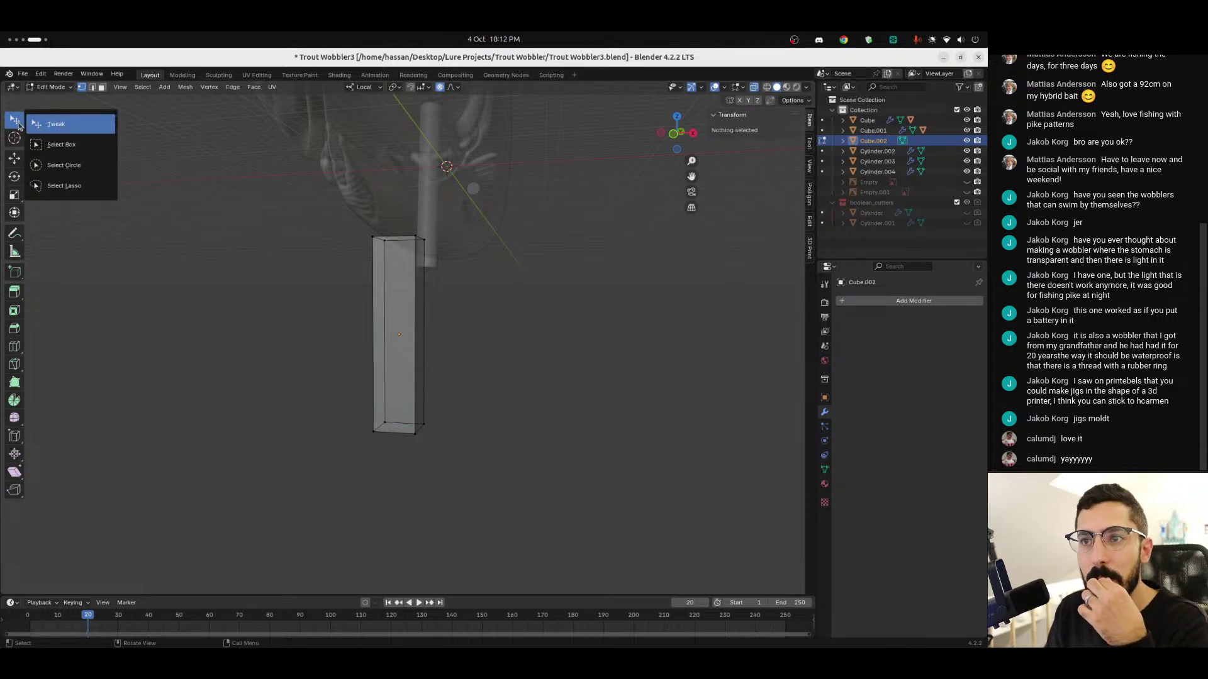
click(17, 124)
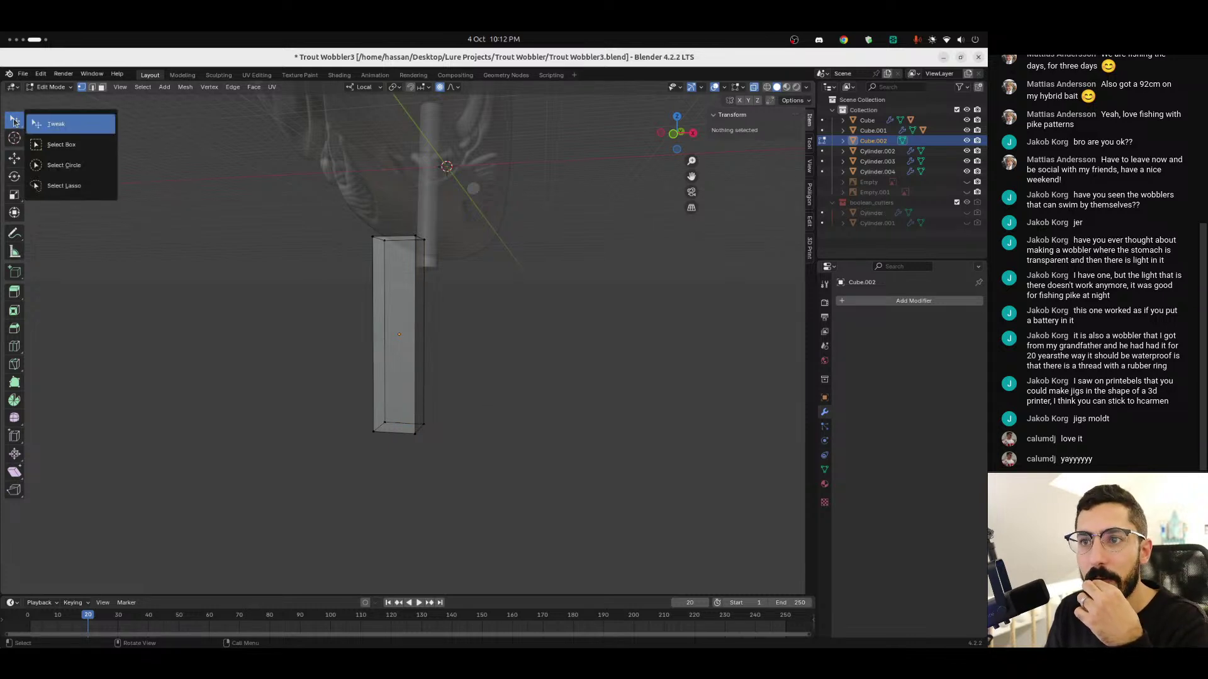
click(60, 142)
click(673, 134)
drag(294, 395, 501, 493)
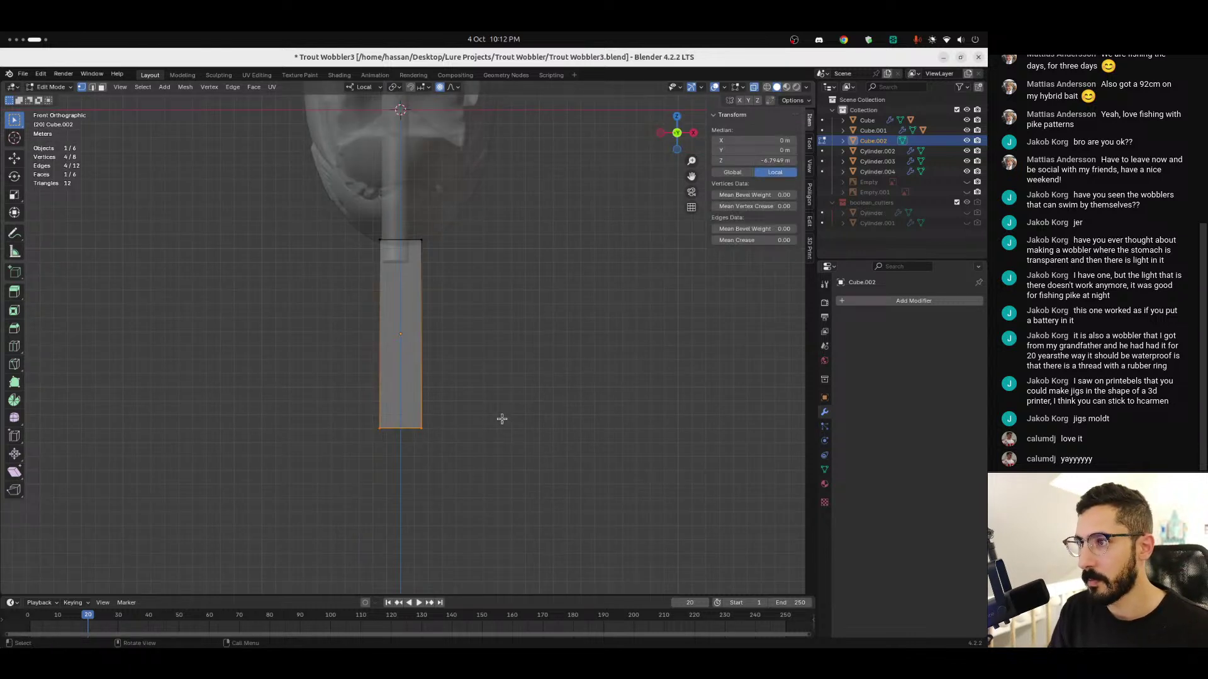
key(s)
key(x)
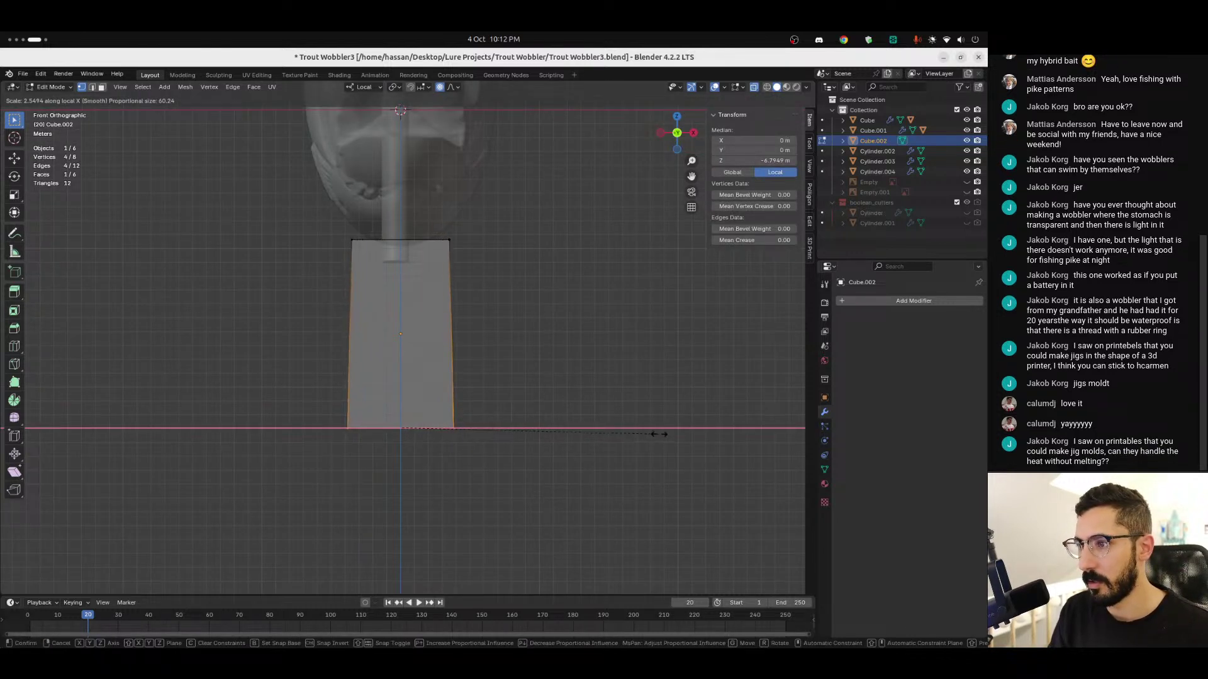
click(521, 284)
Step: Turn off proportional editing and scale the block's bottom vertices along X to a width of about 16.7 m
click(440, 86)
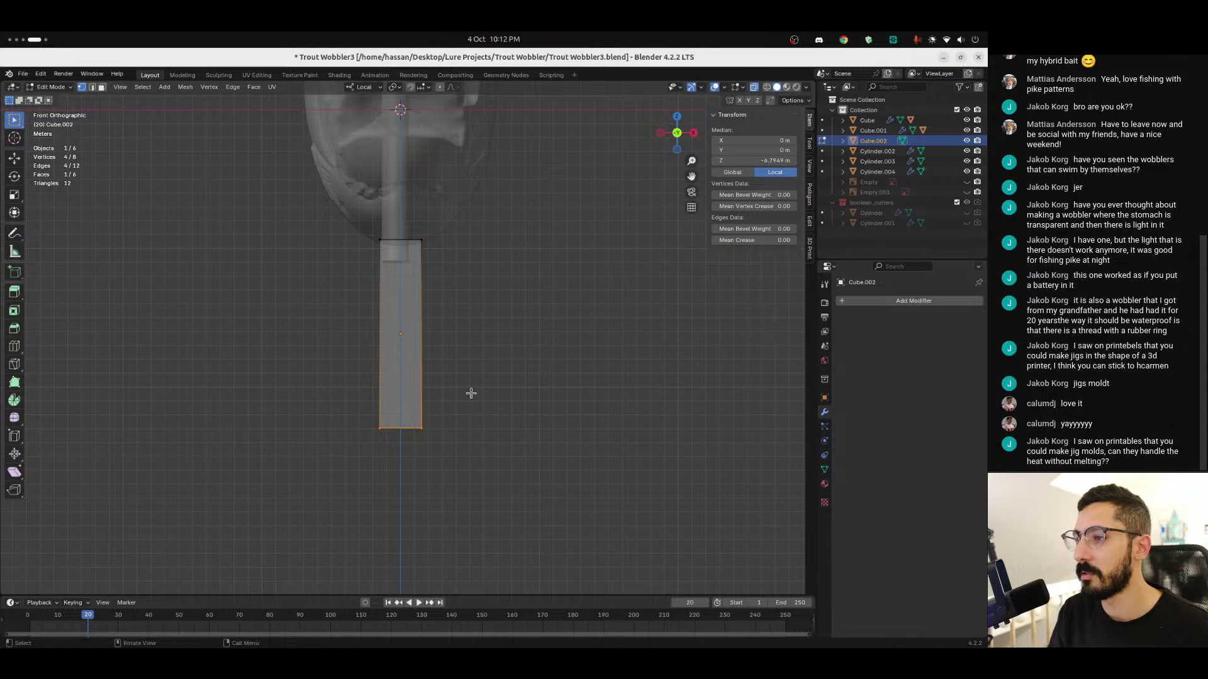
key(s)
key(x)
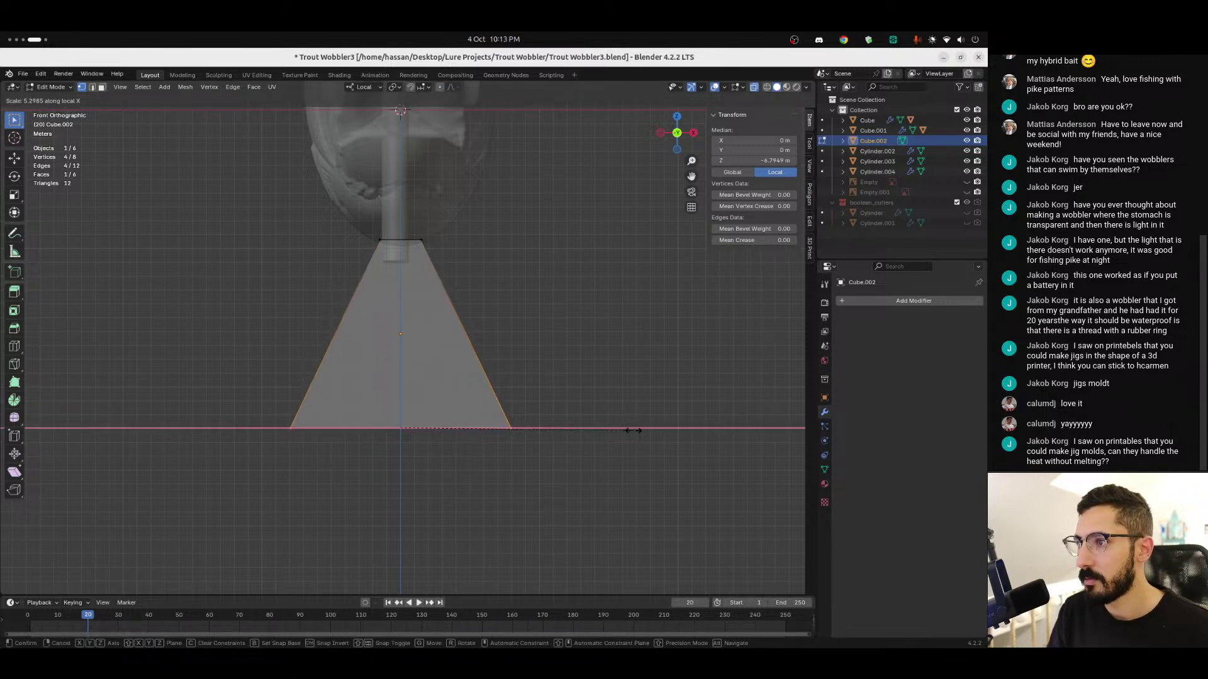
click(629, 431)
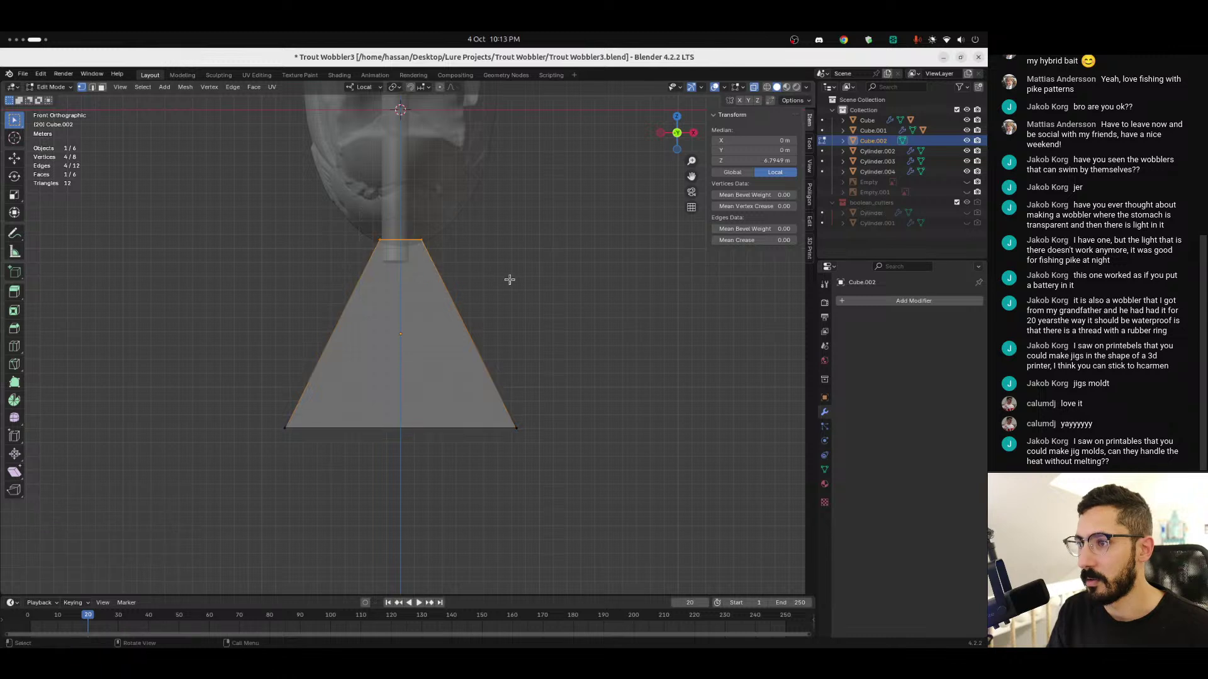
Step: Scale the block's top vertices along X to a bit over double their width, keeping the top narrower than the bottom
key(s)
key(x)
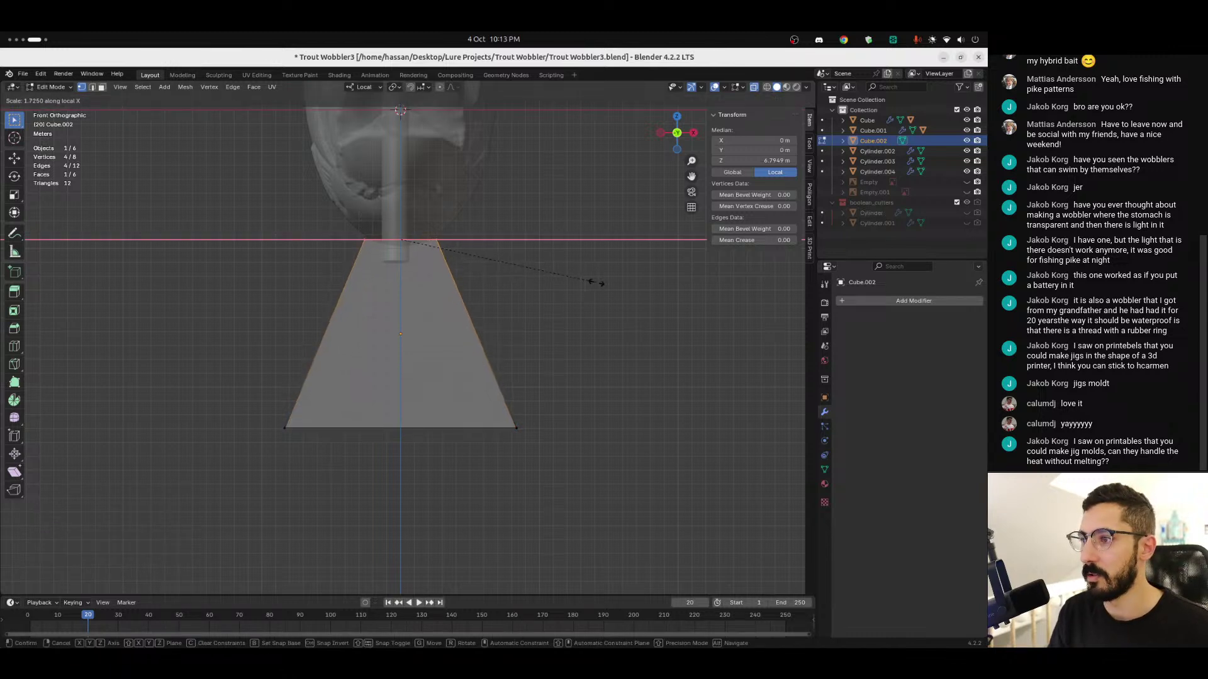
click(654, 286)
key(alt+a)
Step: Add one horizontal loop cut at mid-height and one vertical loop cut through the centre of the trapezoidal block
key(ctrl+r)
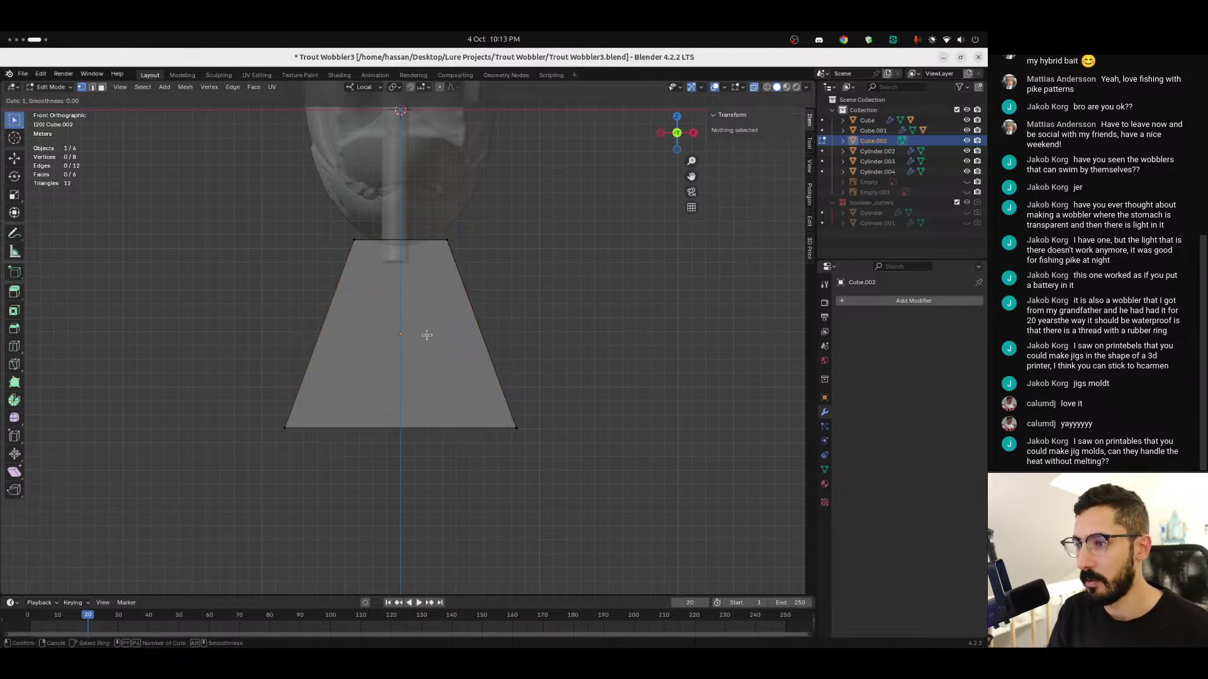
click(462, 347)
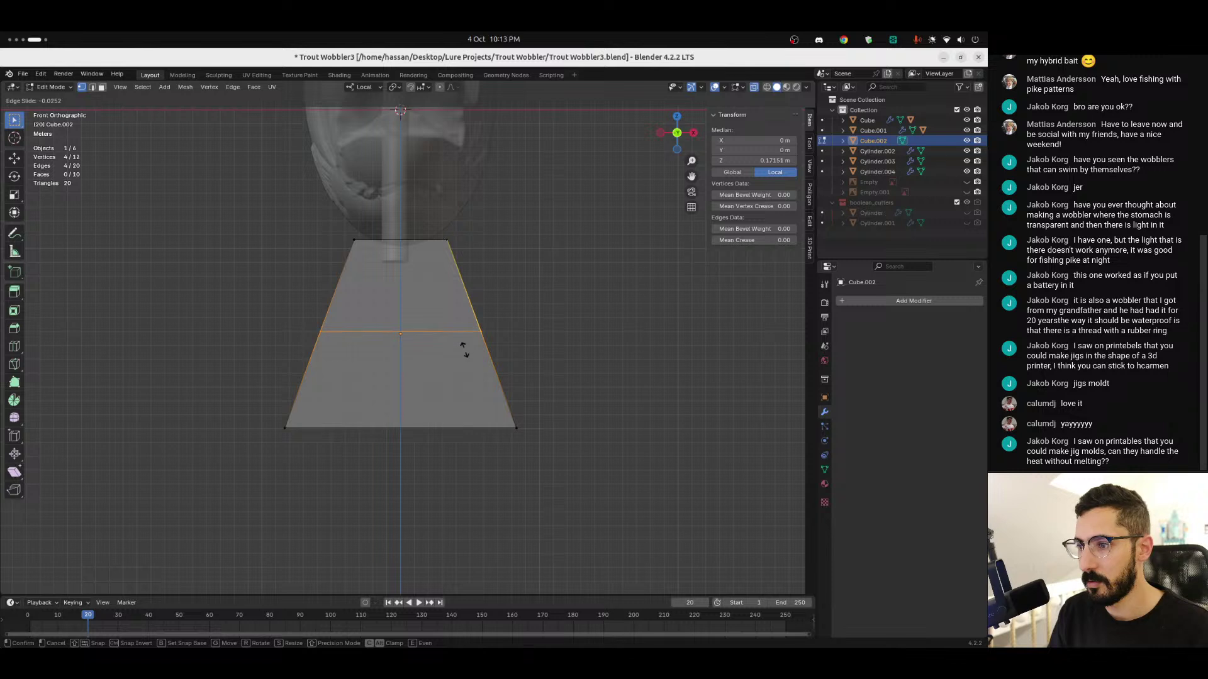
click(465, 351)
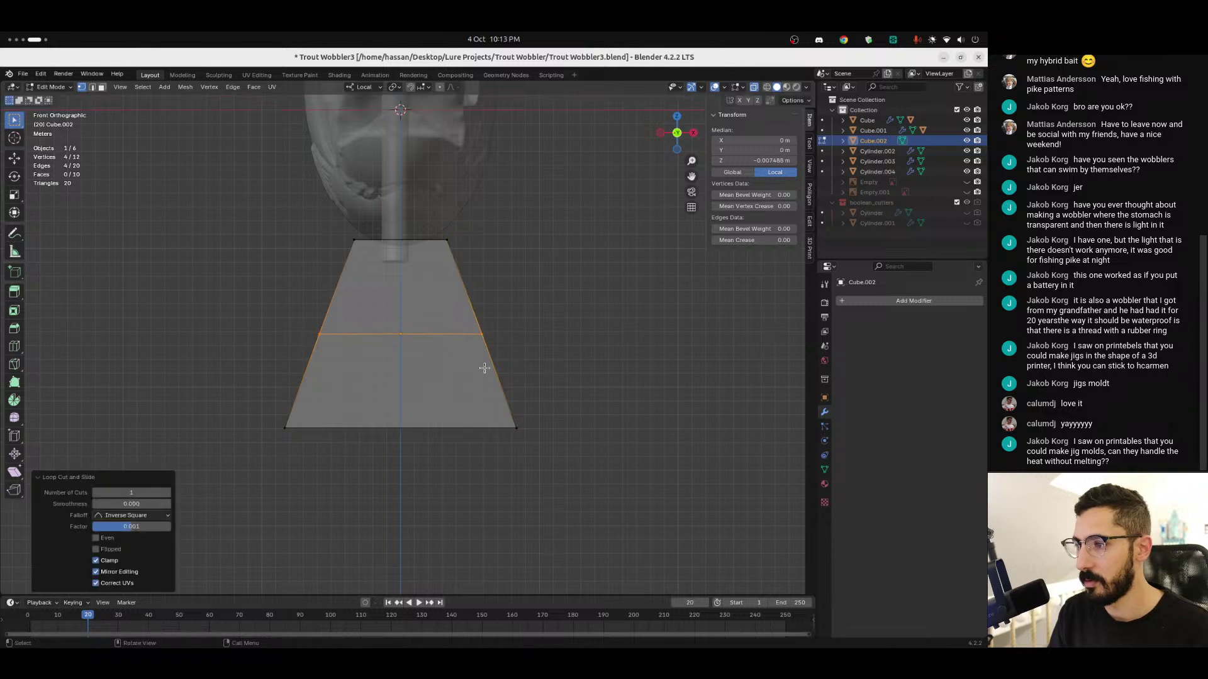
click(570, 323)
key(ctrl+r)
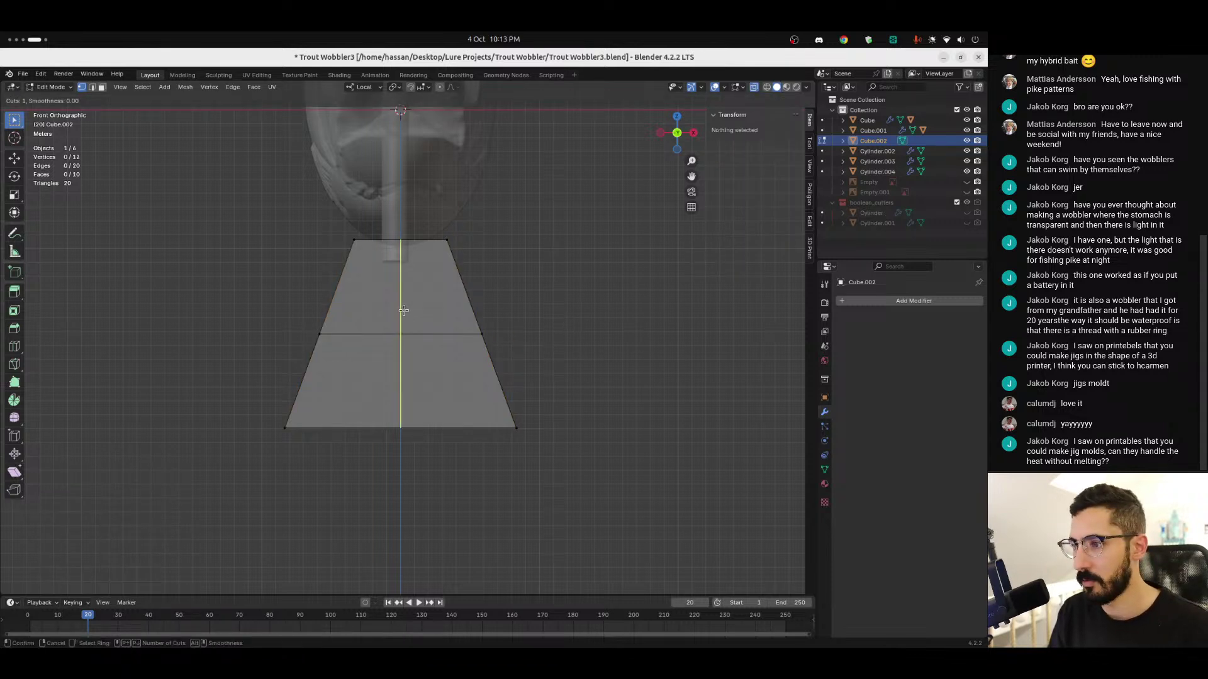
click(403, 311)
right_click(400, 308)
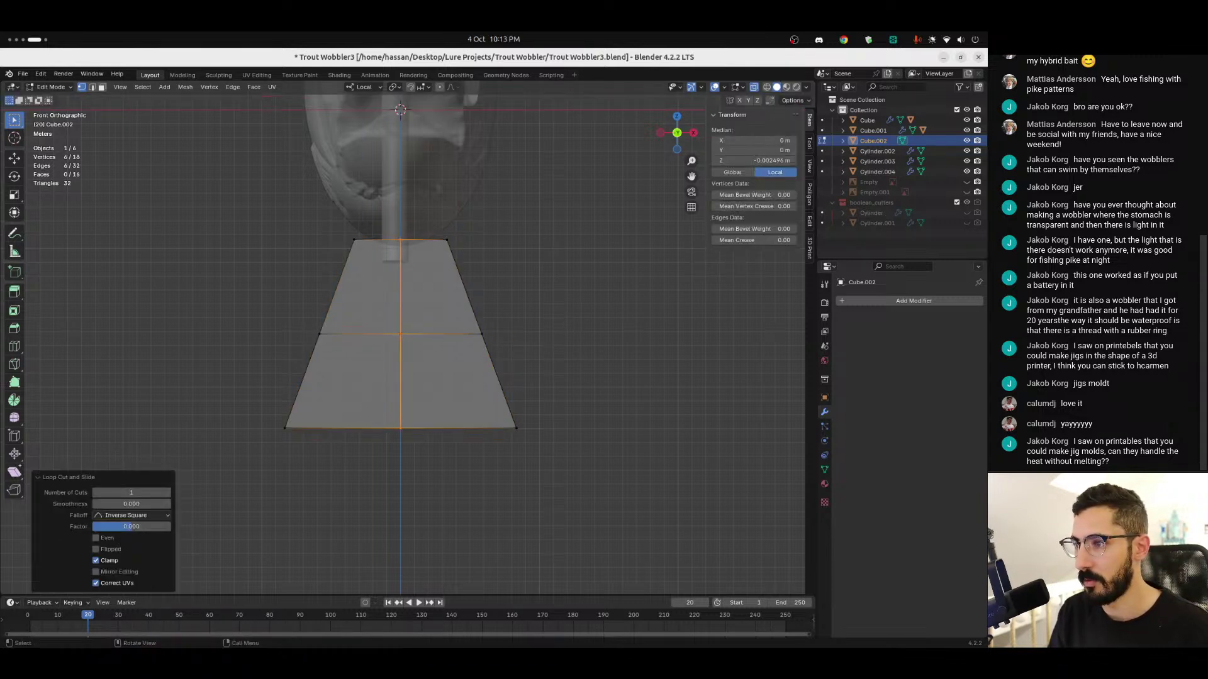
click(547, 313)
Step: Return to Object Mode and add a Subdivision modifier with viewport level 4 to the trapezoidal block
key(Tab)
middle_drag(503, 304, 524, 343)
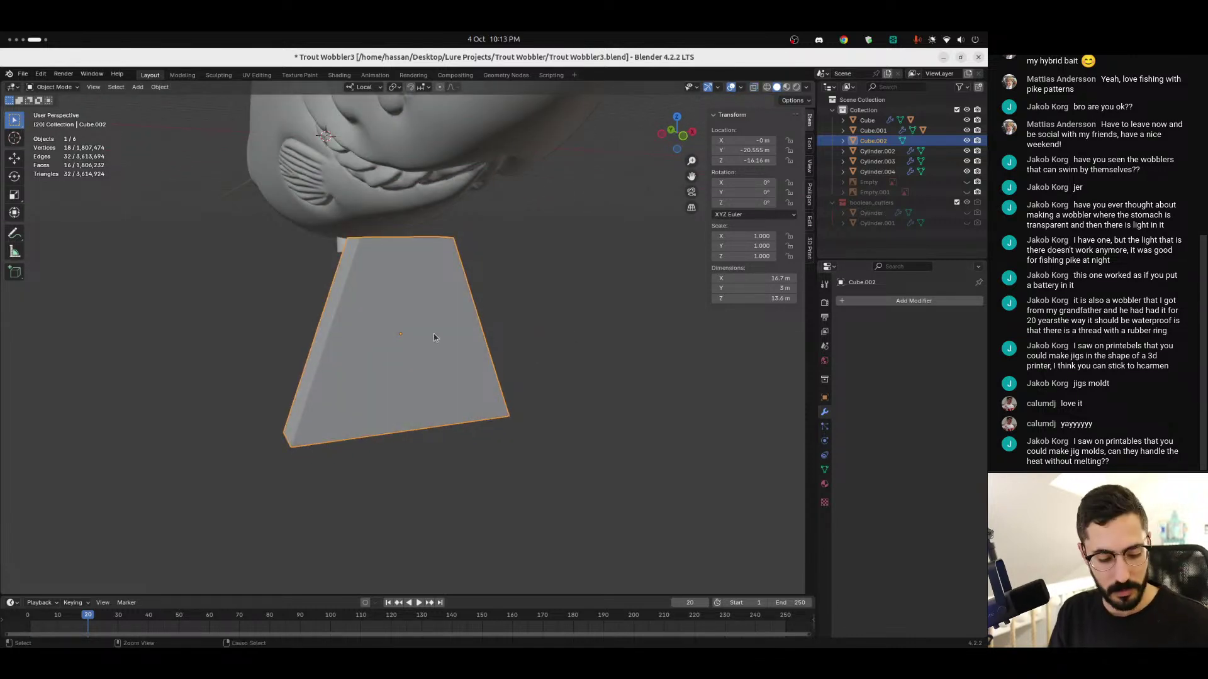
key(ctrl+4)
Step: Add two supporting loop cuts to the block's mesh, slid close to its front and back faces at factors of about -0.87 and 0.88
key(Tab)
middle_drag(433, 338, 553, 313)
key(ctrl+r)
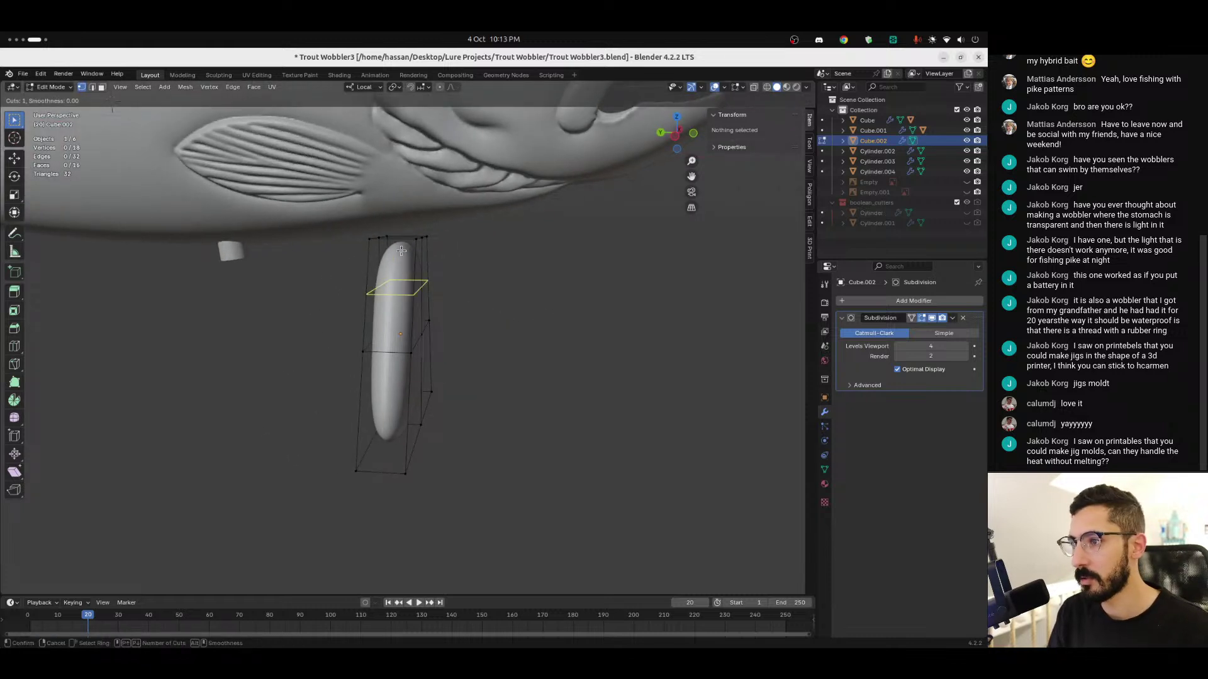
click(400, 246)
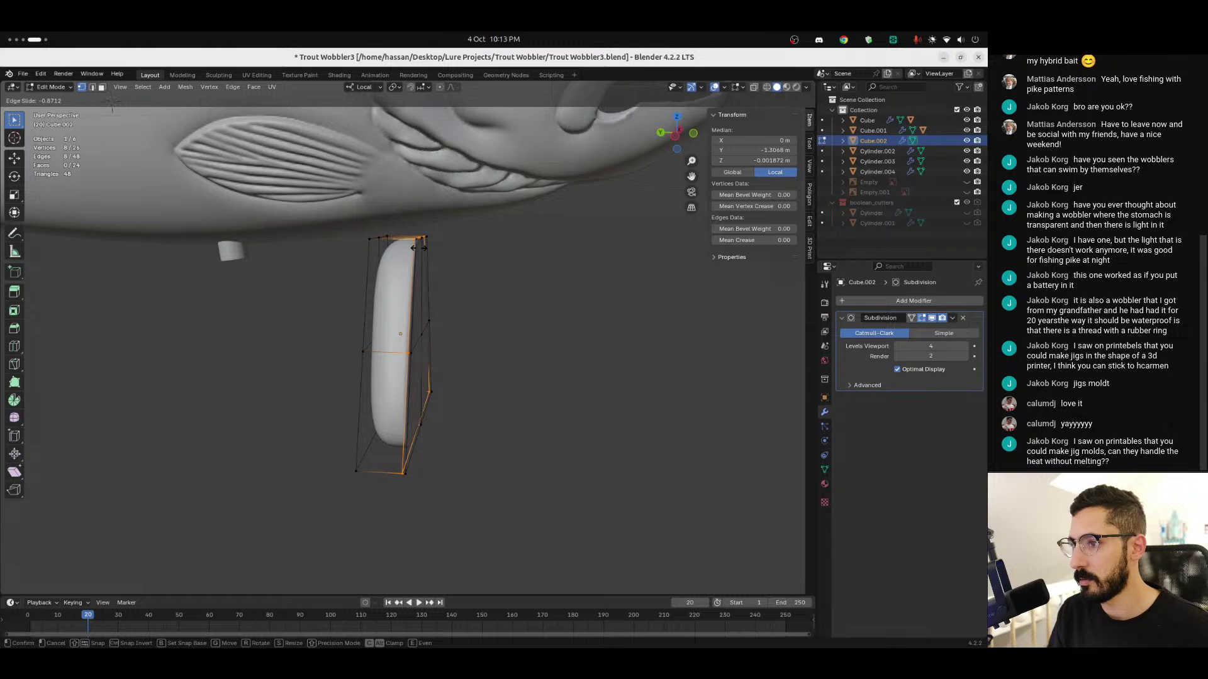
click(418, 248)
key(ctrl+r)
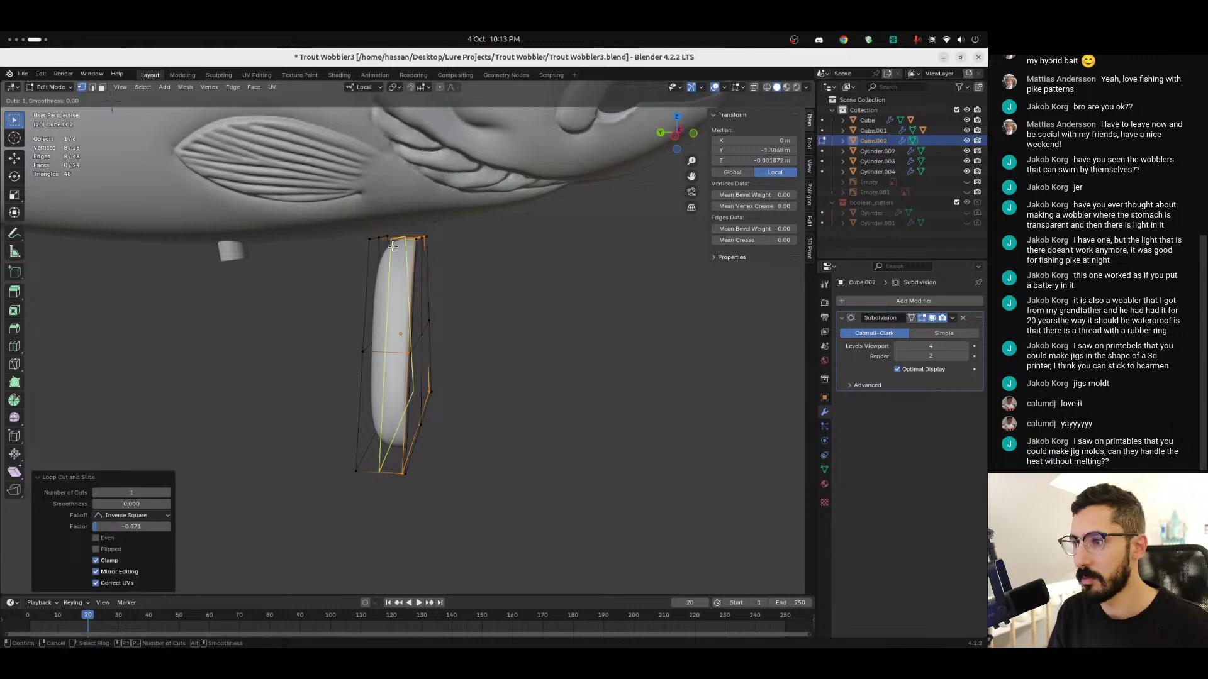
click(382, 253)
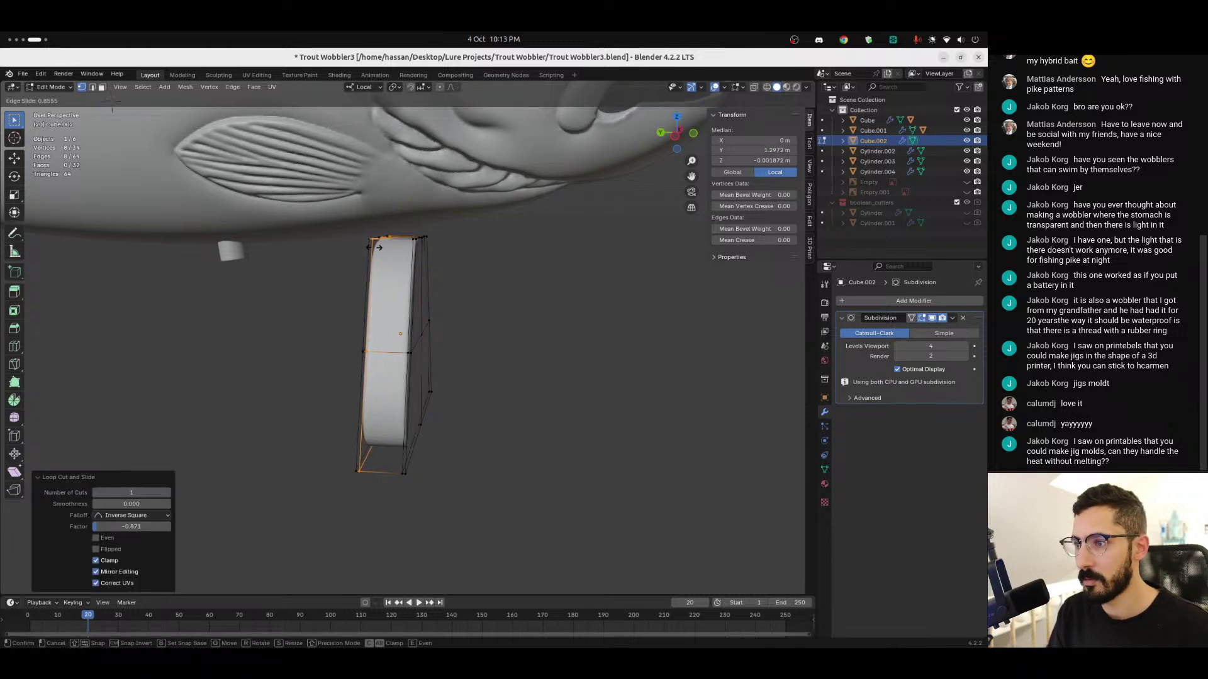
click(377, 247)
Step: Add a horizontal loop cut slid close to the block's top edge to sharpen it, and return to Object Mode
middle_drag(526, 364, 398, 293)
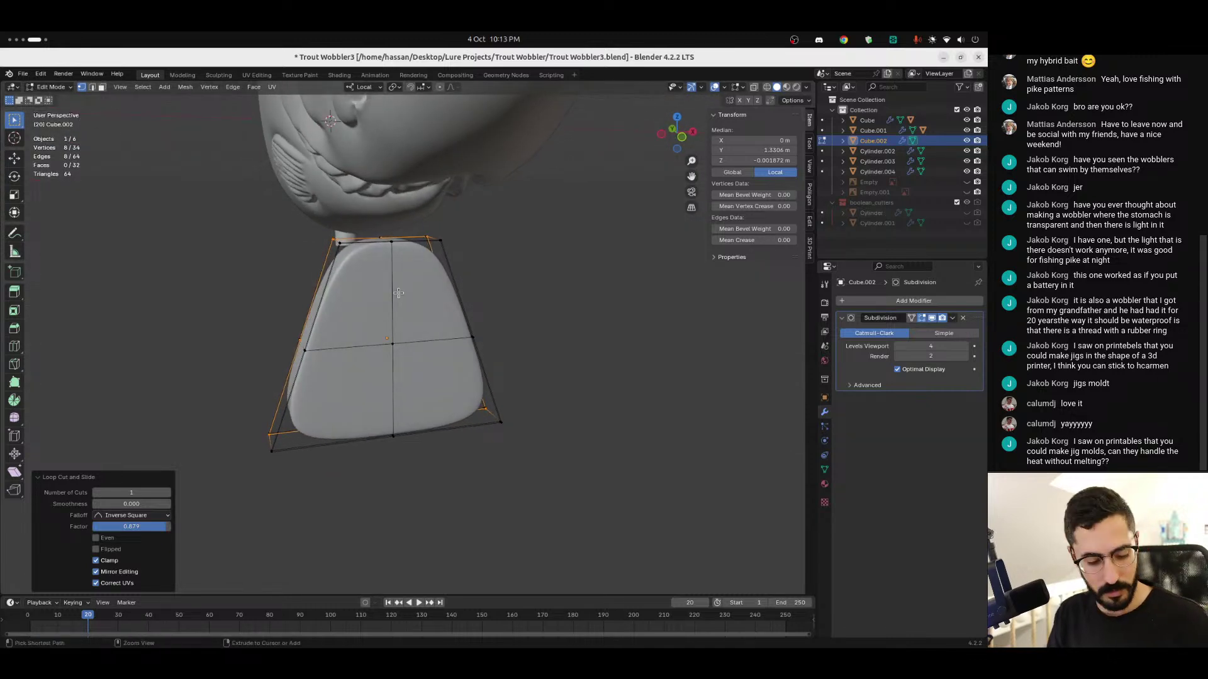
key(ctrl+r)
click(392, 281)
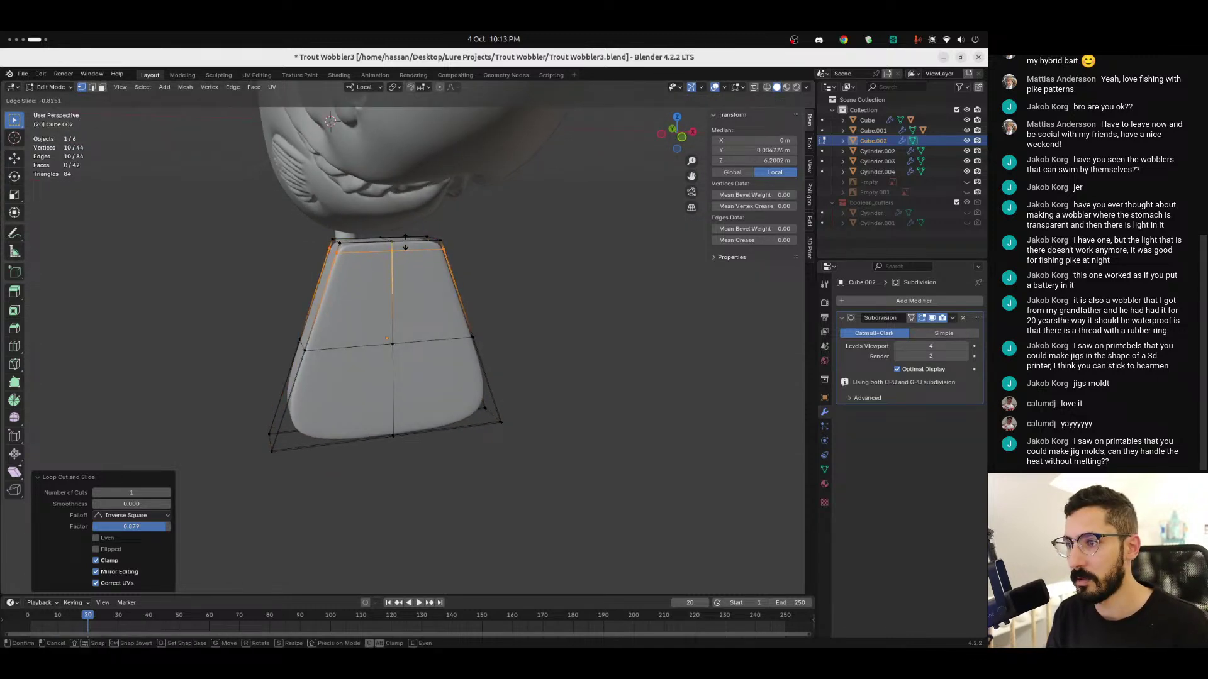
click(407, 237)
middle_drag(406, 237, 567, 378)
key(Tab)
Step: Set the block's Subdivision viewport level to 5 and check the smoothed shape from several angles
middle_drag(463, 387, 461, 354)
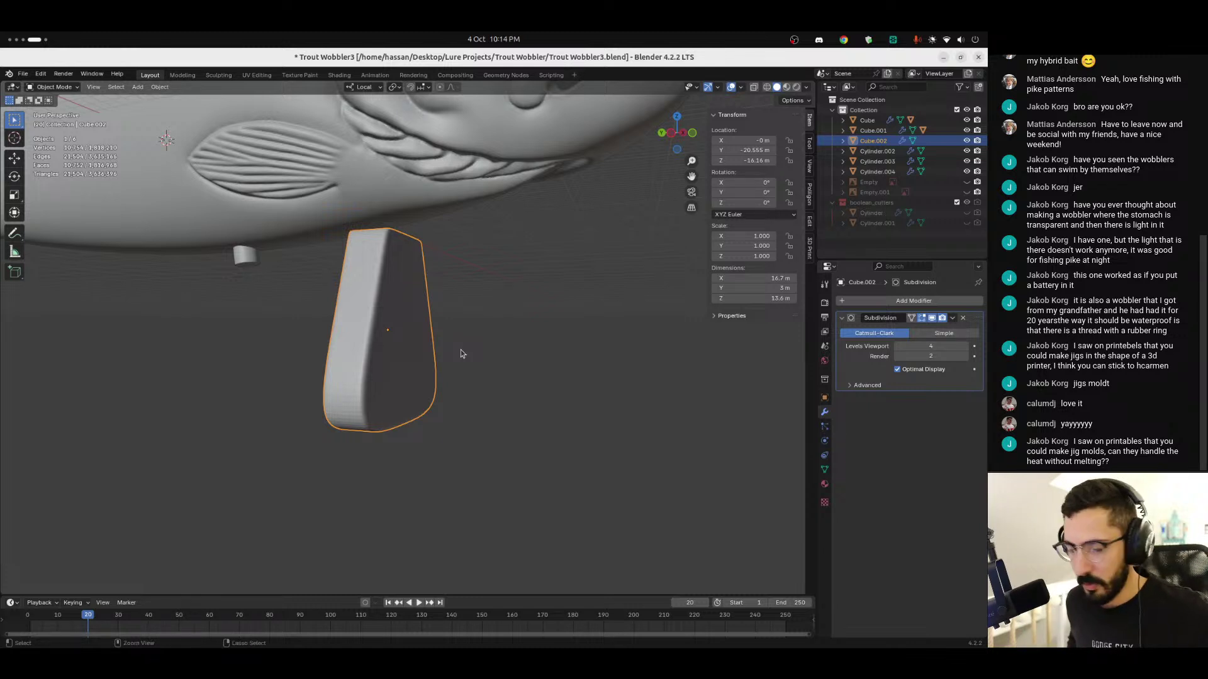
key(ctrl+5)
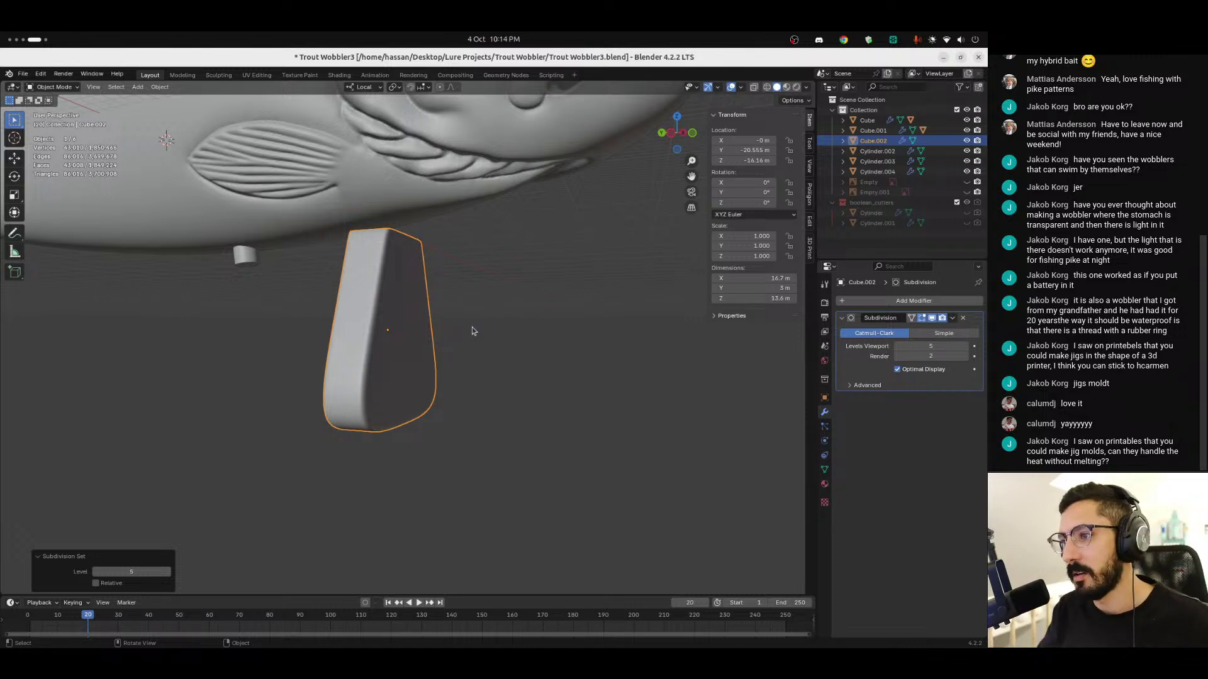
middle_drag(481, 355, 399, 303)
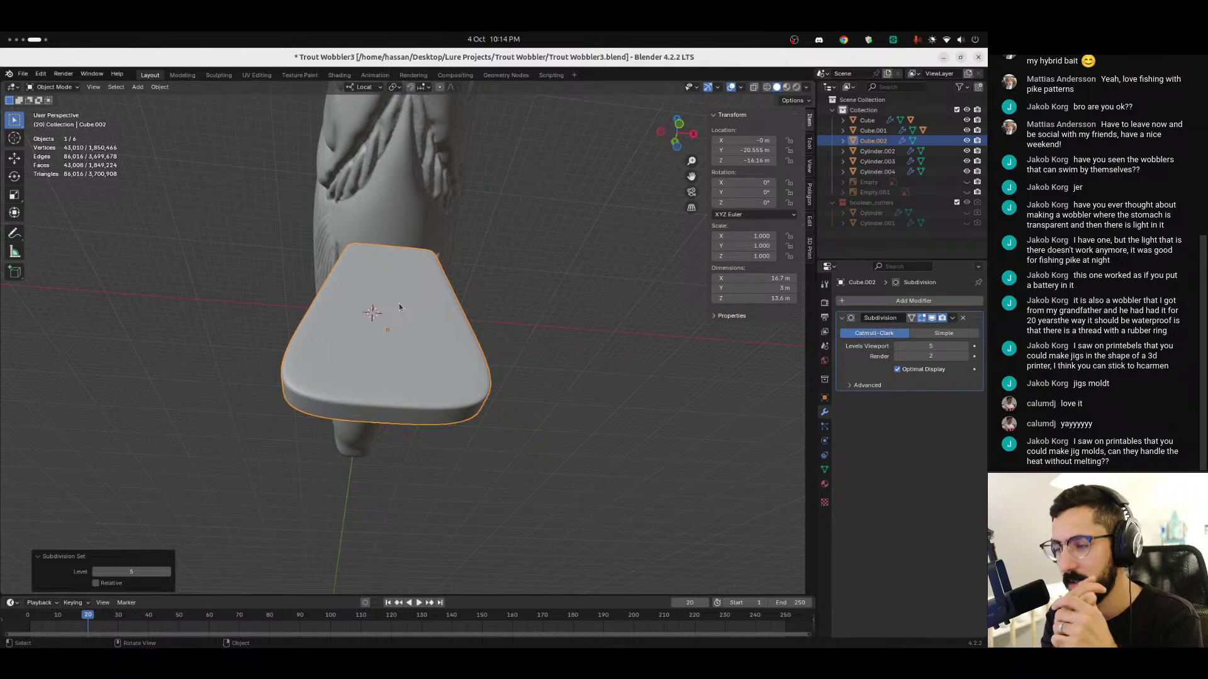
middle_drag(428, 272, 342, 418)
key(Tab)
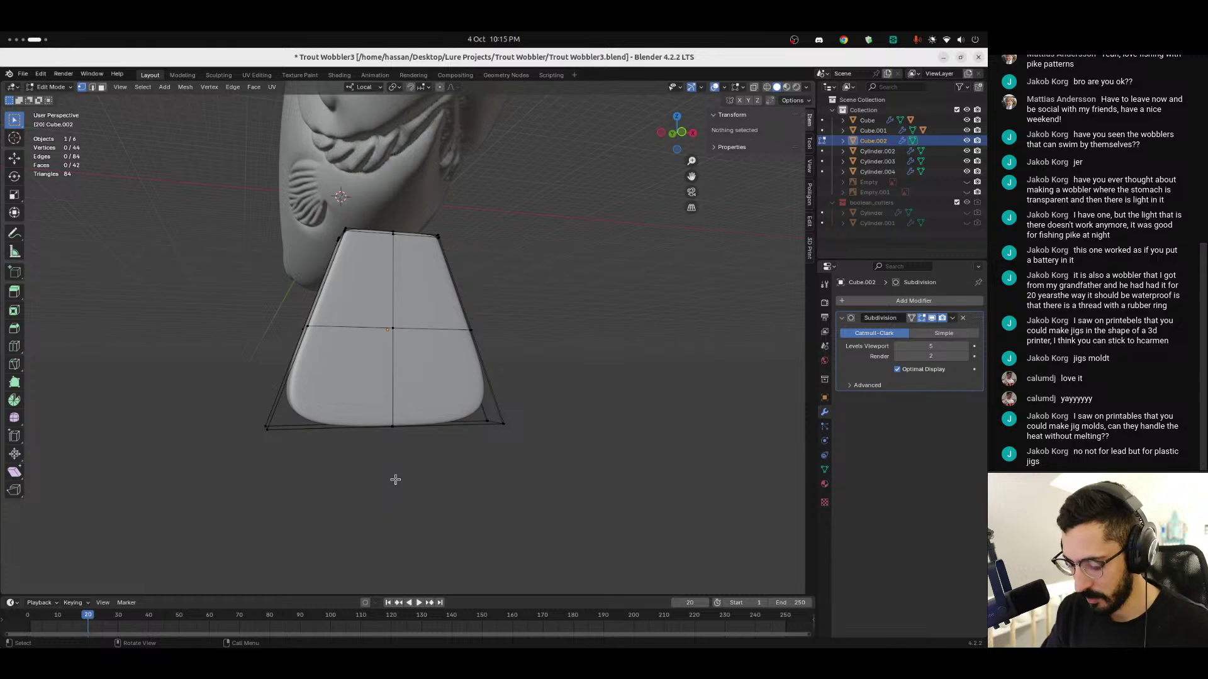
middle_drag(488, 332, 550, 355)
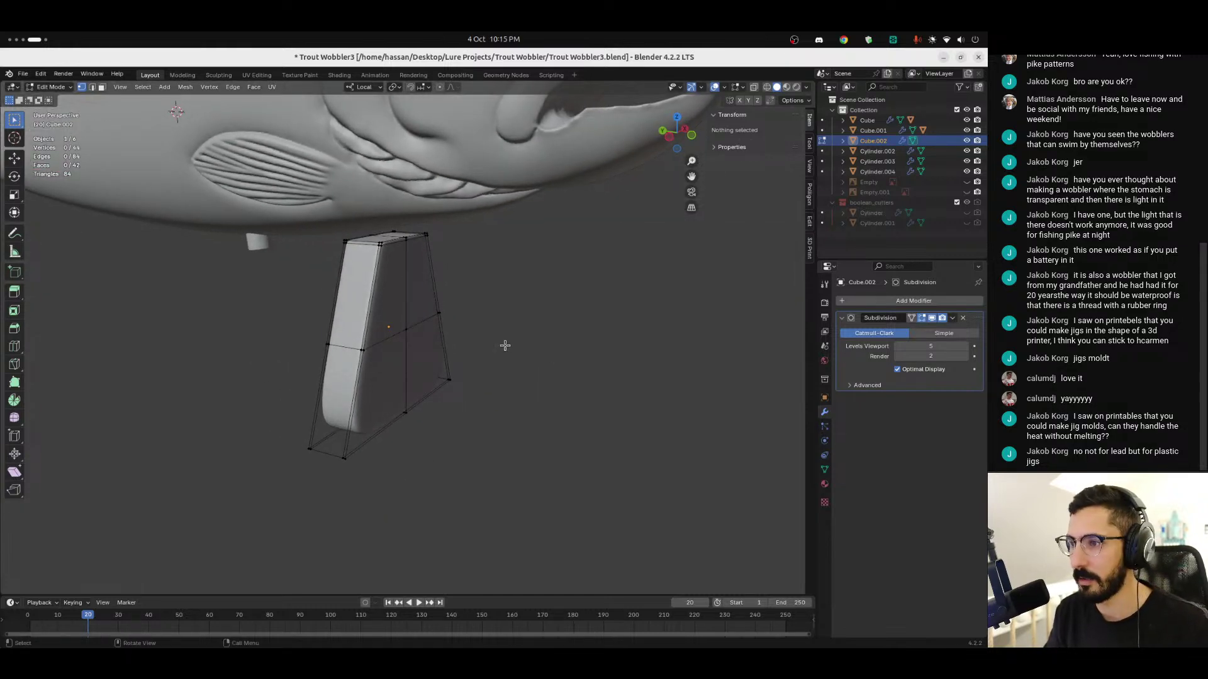
key(Tab)
mouse_move(463, 375)
middle_down()
mouse_move(529, 383)
mouse_move(552, 362)
mouse_move(494, 340)
mouse_move(499, 354)
mouse_move(483, 368)
middle_up()
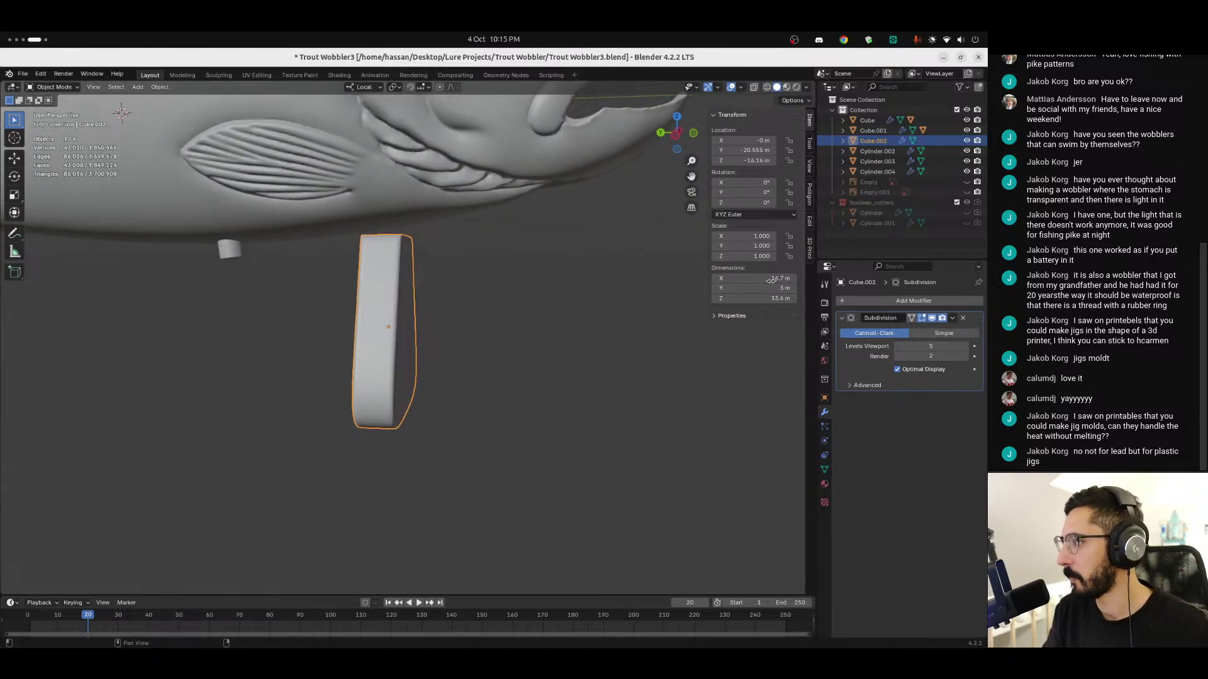
Step: Raise the lip block about 4.59 m along its Z axis so its upper end enters the fish's underside
middle_drag(446, 325, 402, 350)
middle_drag(447, 267, 466, 306)
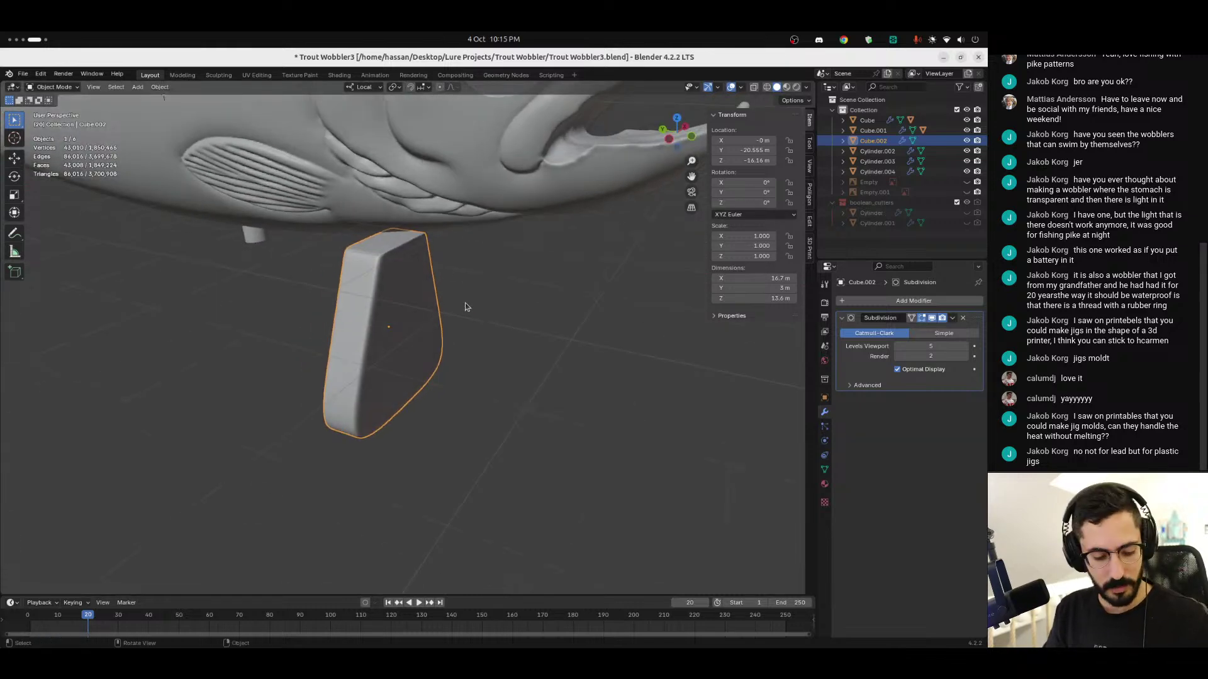
key(g)
key(z)
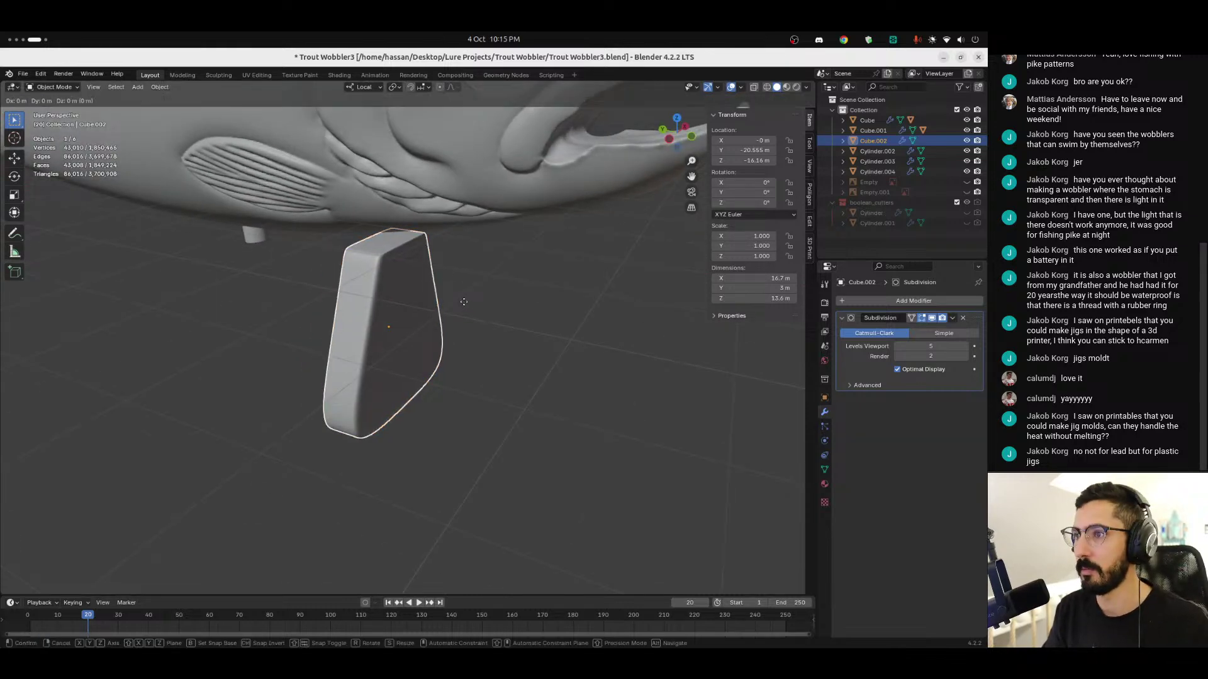
click(465, 258)
middle_drag(466, 258, 372, 366)
scroll(262, 369, down, 3)
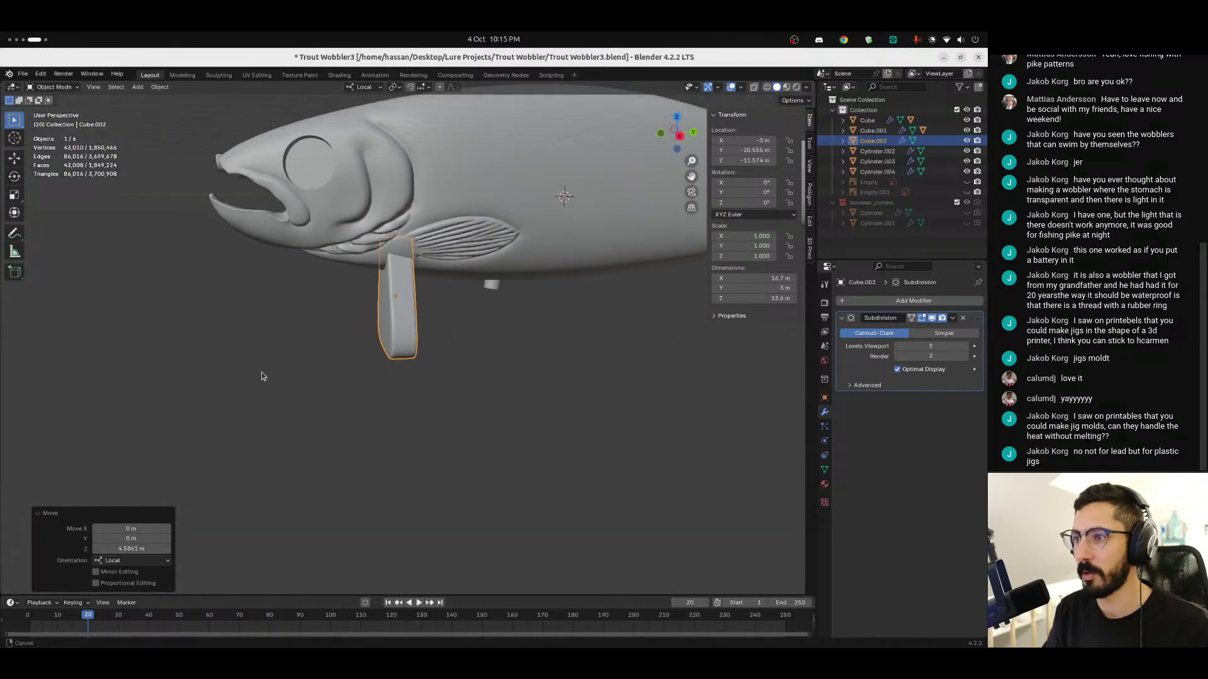
Step: Rotate the lip block about 21.2° in the right side view and shift it about -3.04 m in Y and 0.6 m in Z
middle_drag(410, 423, 388, 284)
shift+scroll(333, 353, up, 2)
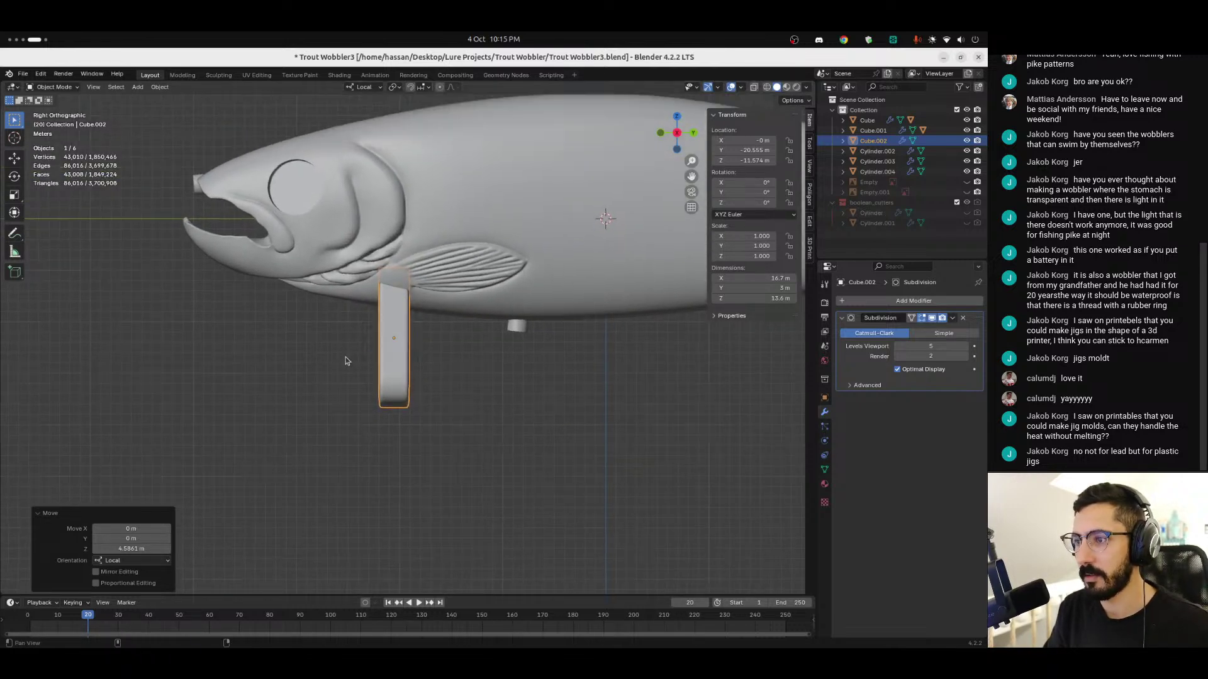
key(r)
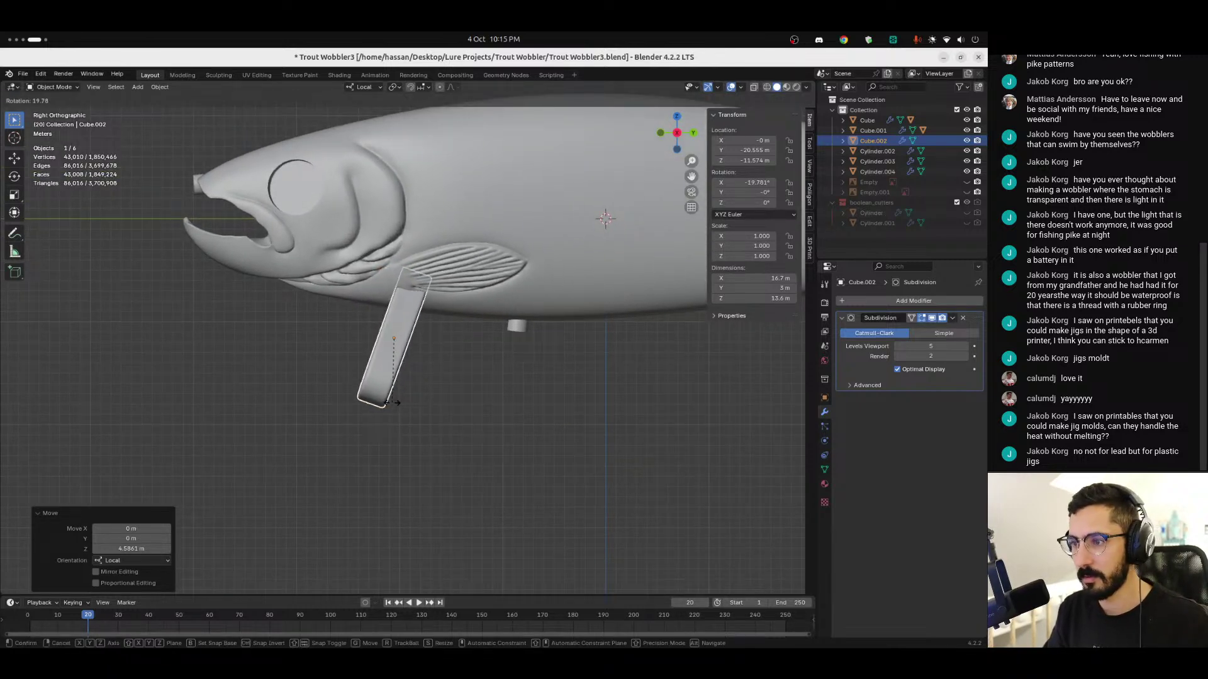
click(390, 403)
key(g)
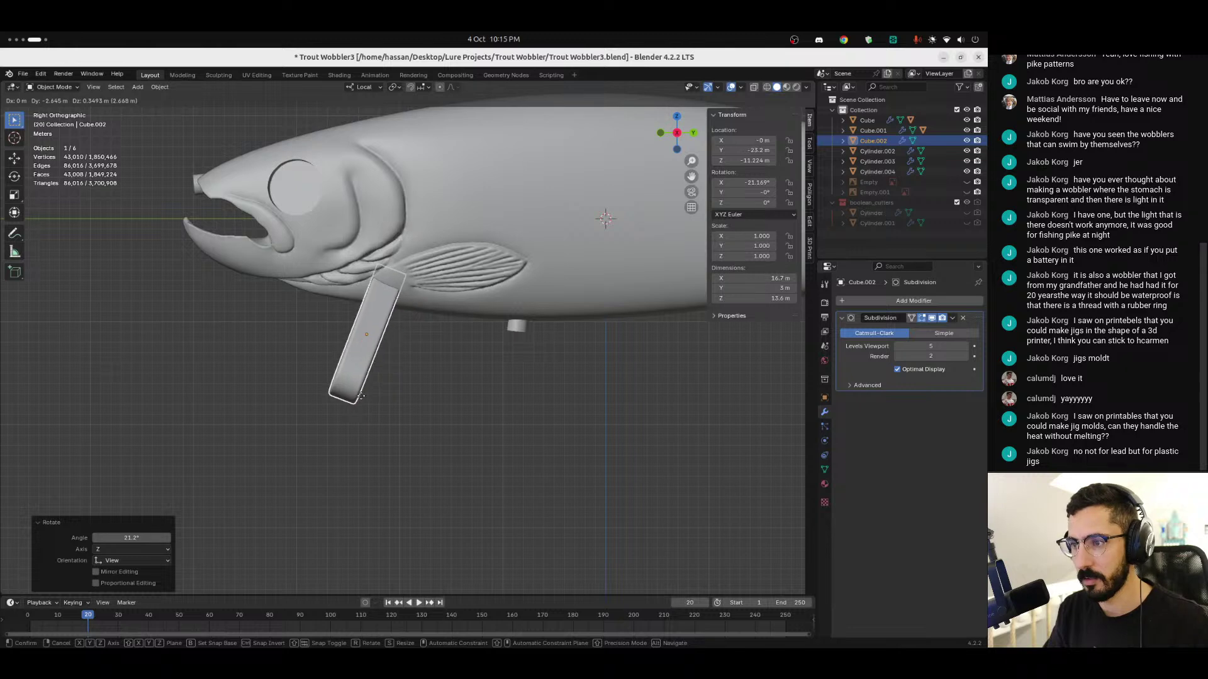
click(357, 396)
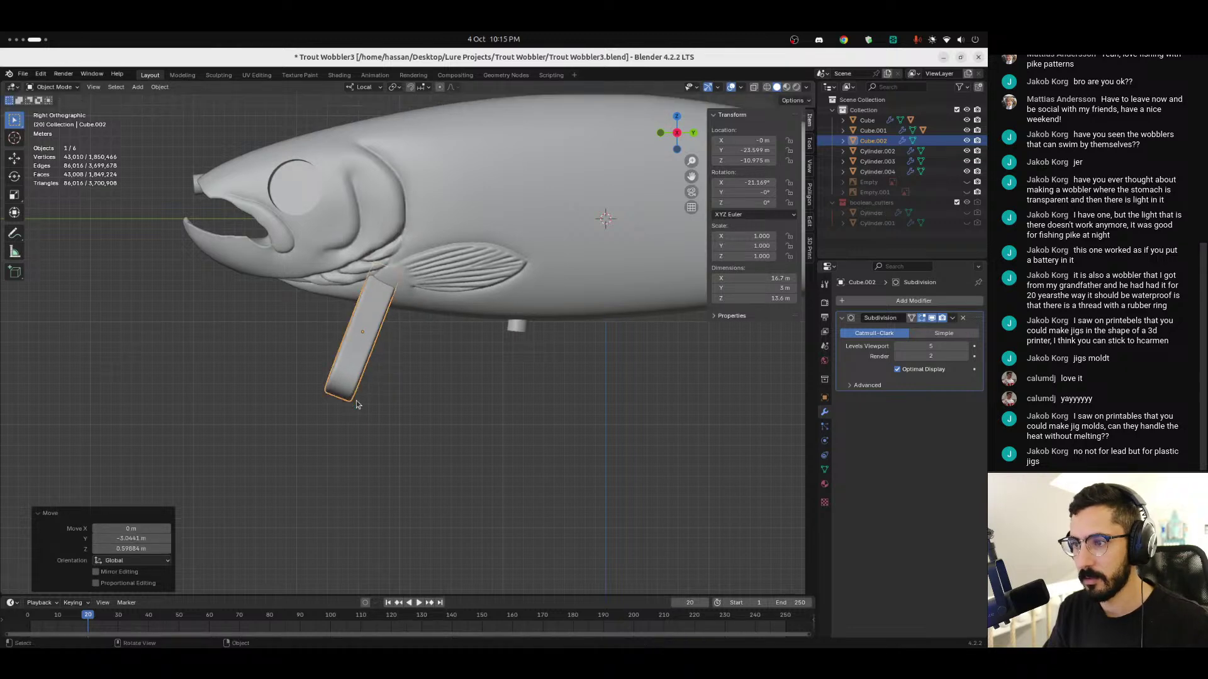
middle_drag(209, 421, 458, 378)
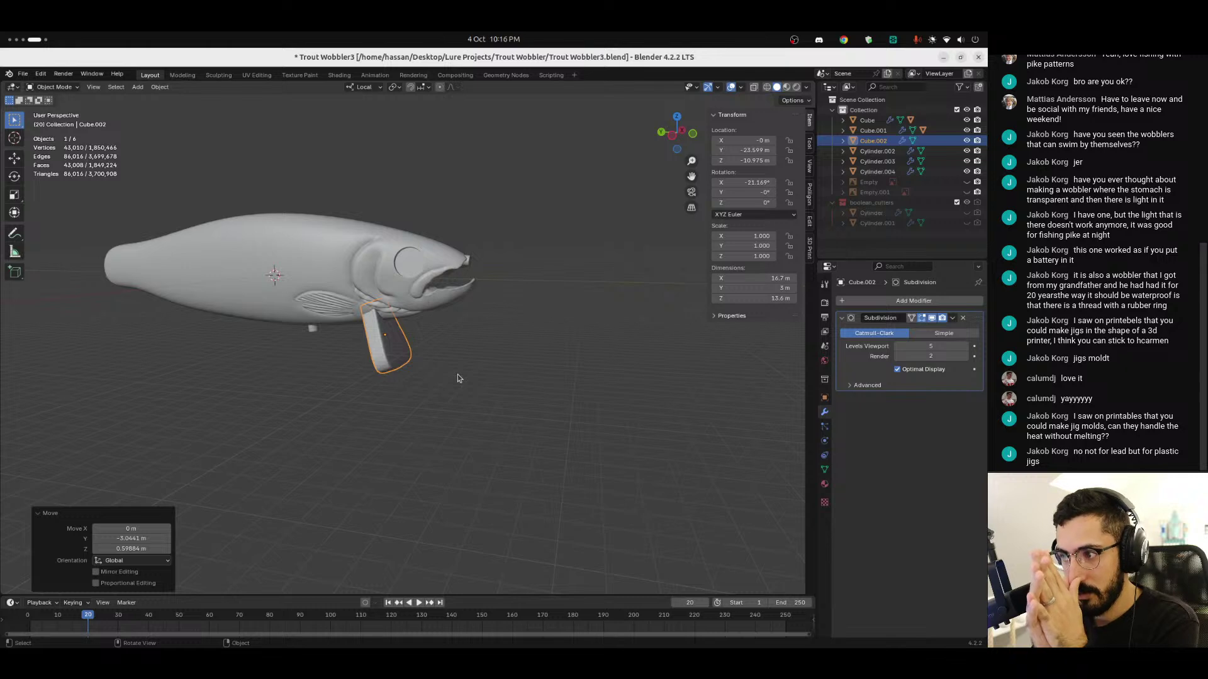
Step: Switch to Chrome, search Google Images for "salmo thrill" and open the black metallic bleak Salmo Thrill lure photo
key(super+Page_Up)
key(super+Page_Up)
key(super+Page_Up)
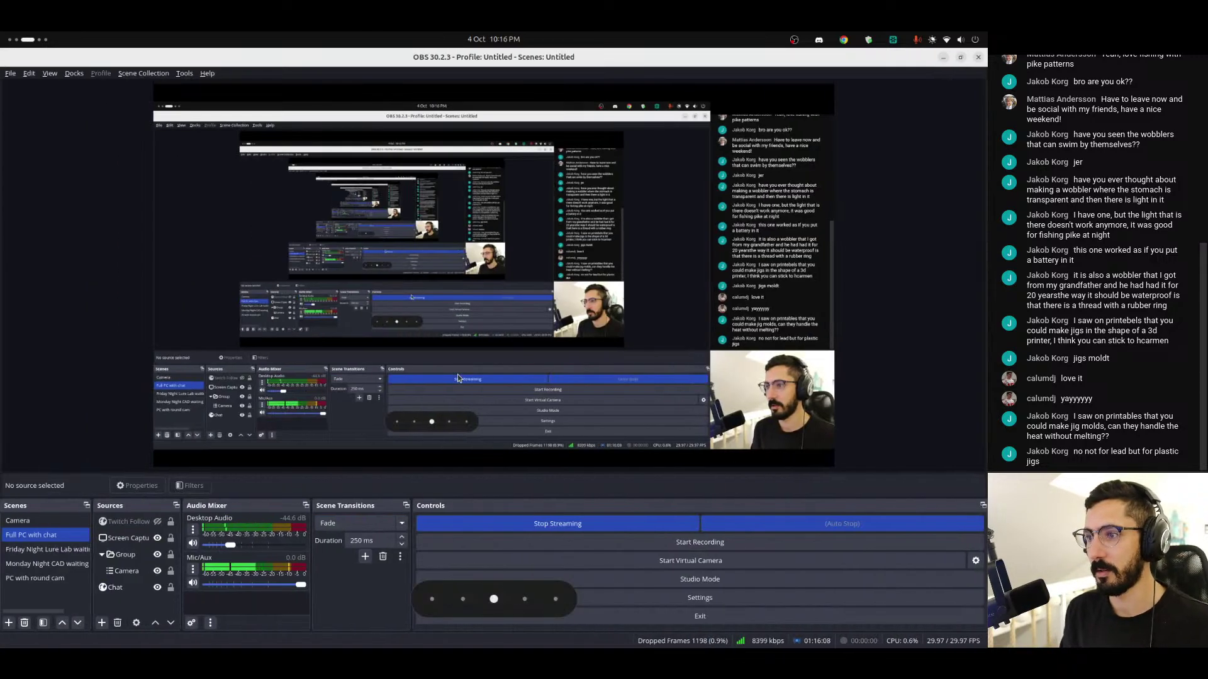
key(ctrl+t)
text(salmo)
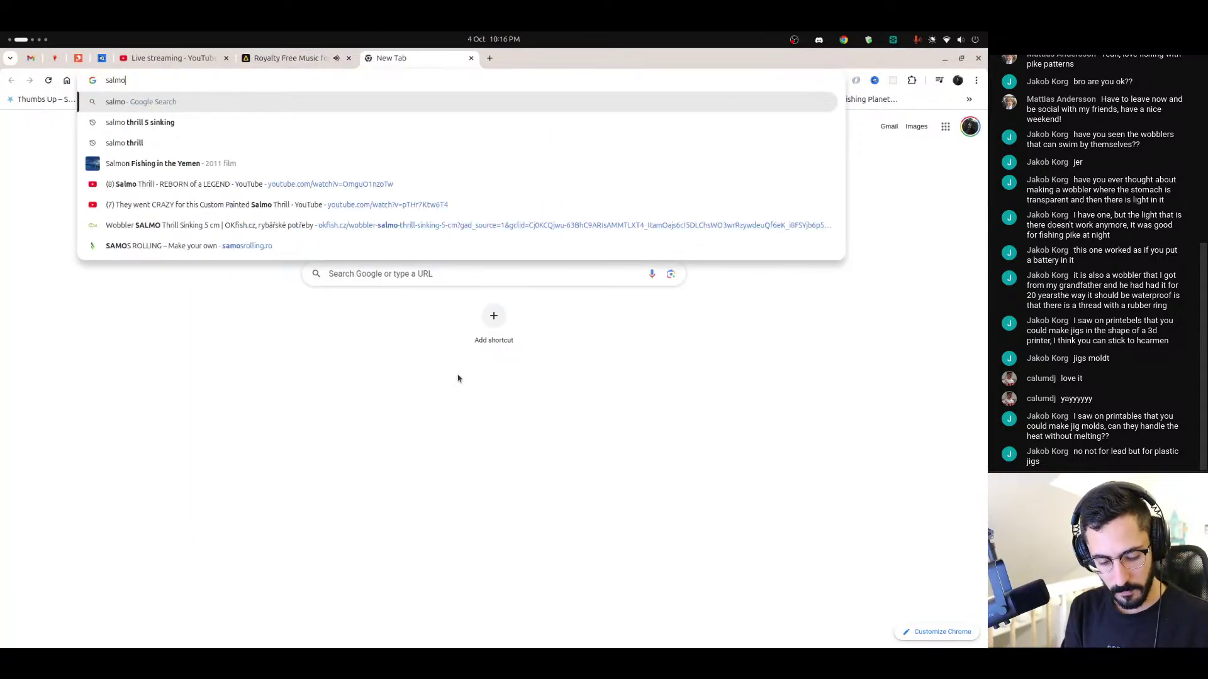
text( thrill)
key(Return)
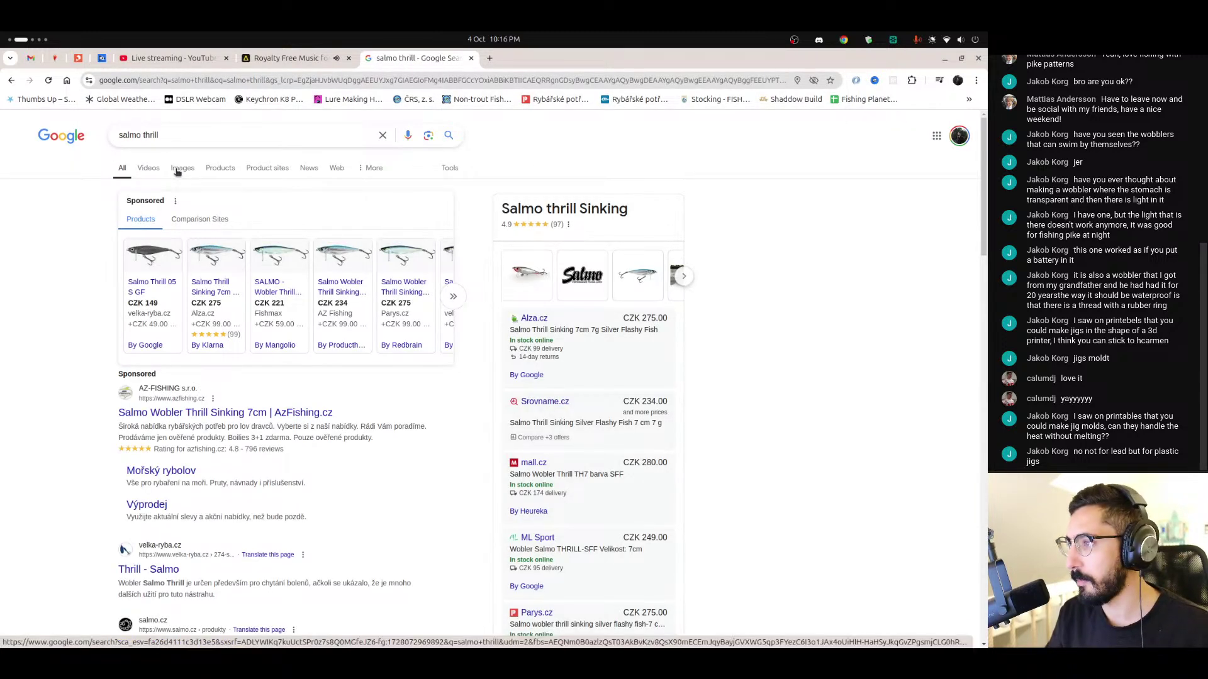
click(178, 170)
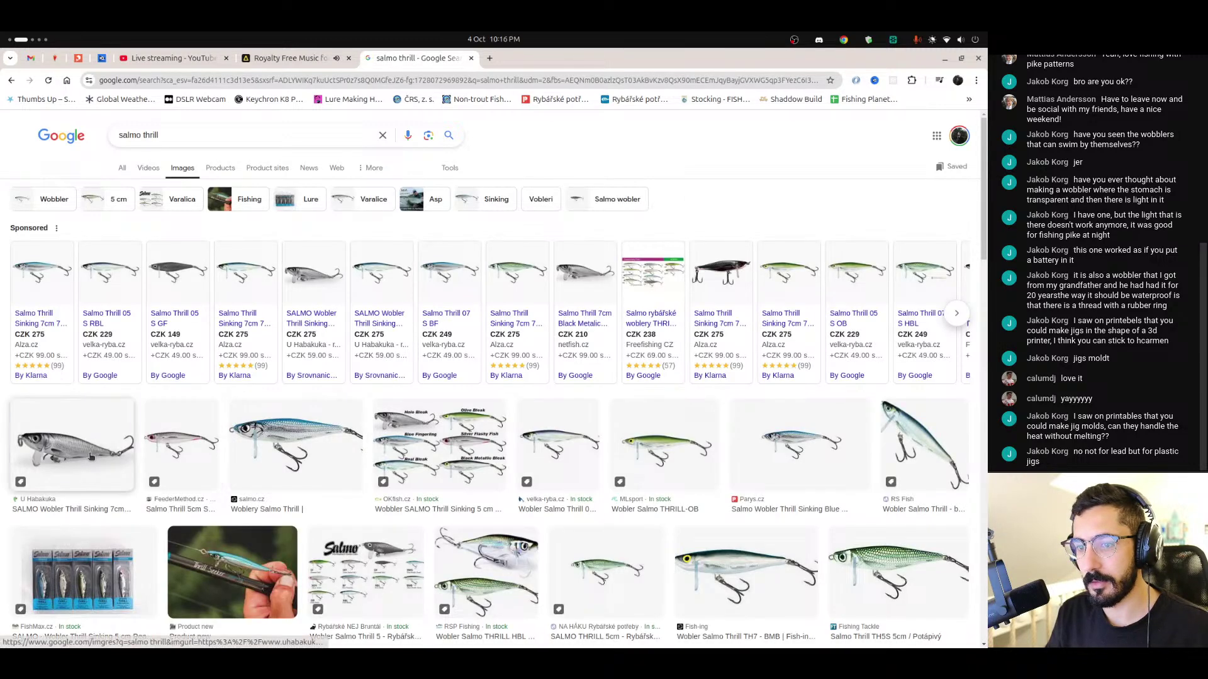
click(93, 458)
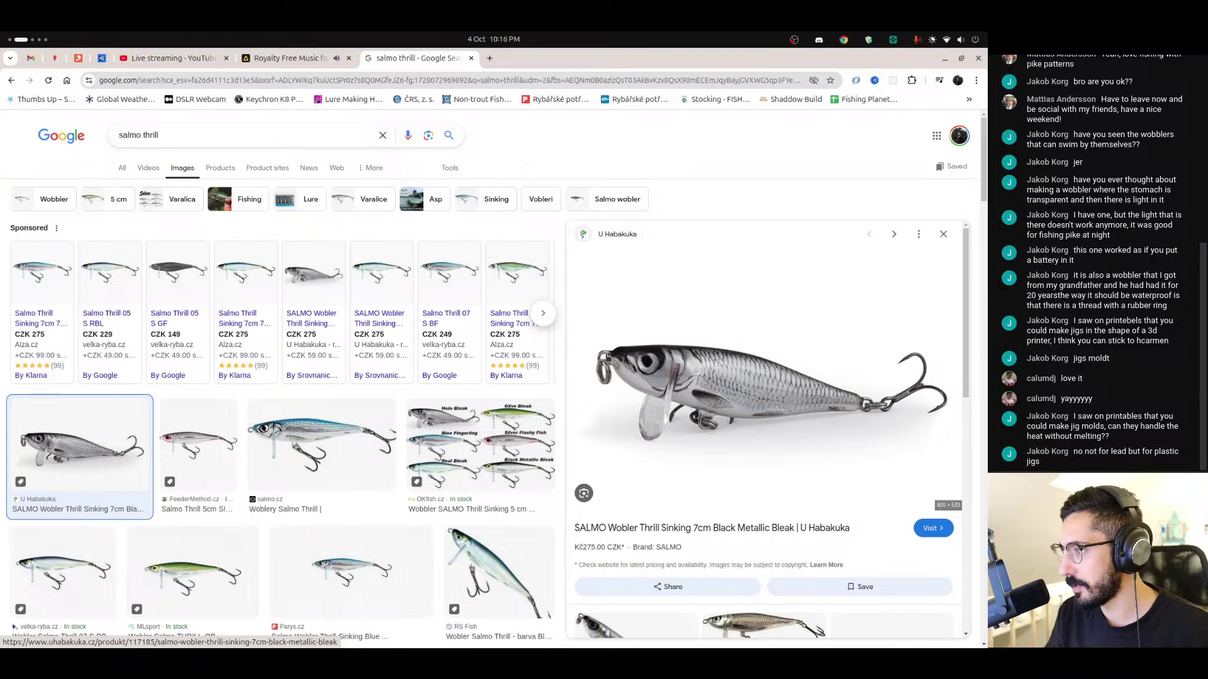
Step: Compare the modelled lip in Blender with the Salmo Thrill photo in Chrome, ending back in Blender
key(super+Page_Down)
key(super+Page_Down)
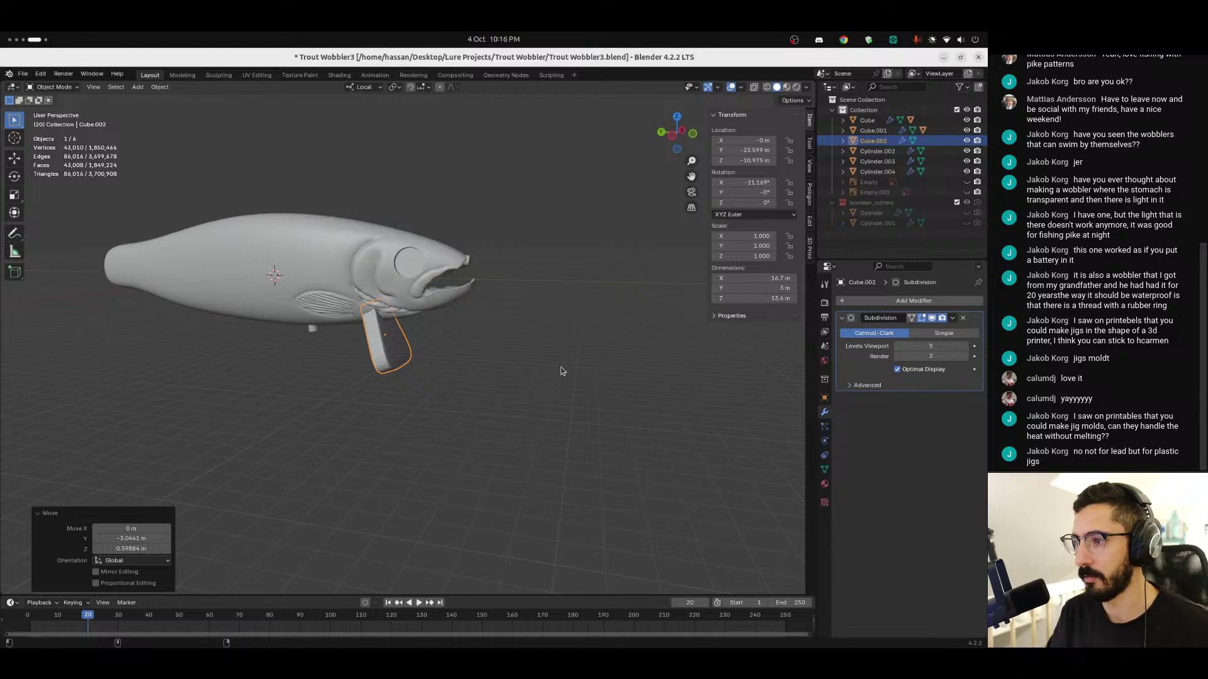
key(super+Page_Up)
key(super+Page_Up)
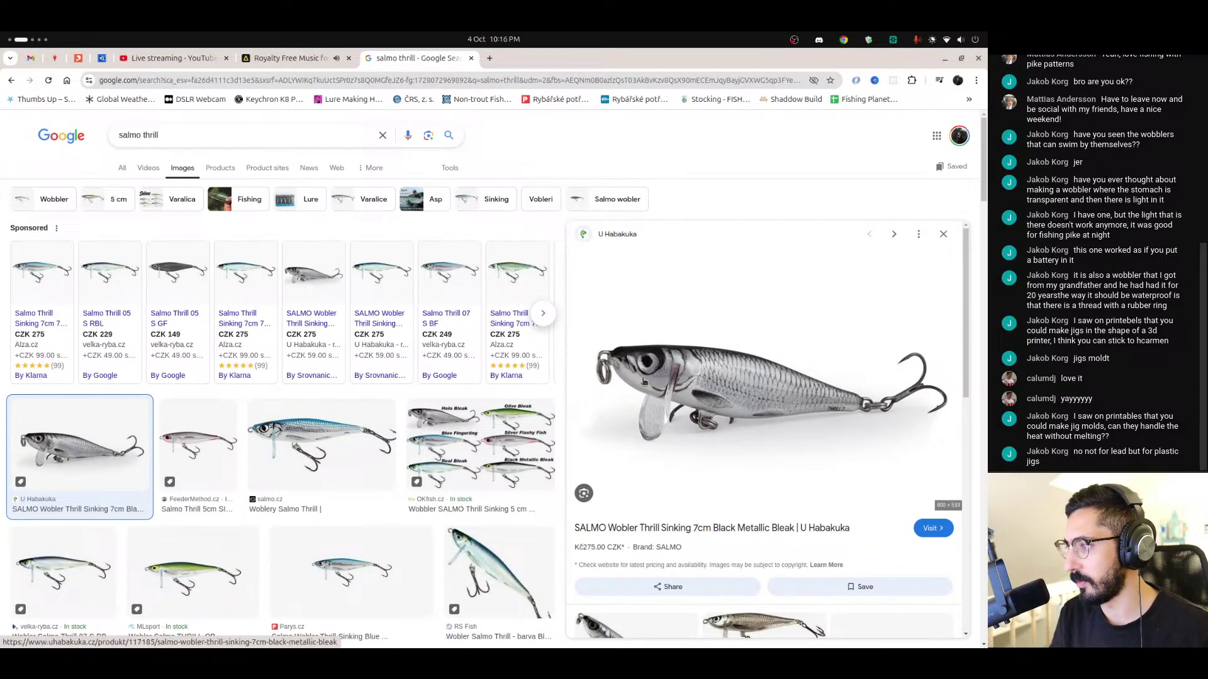
key(super+Page_Down)
key(super+Page_Down)
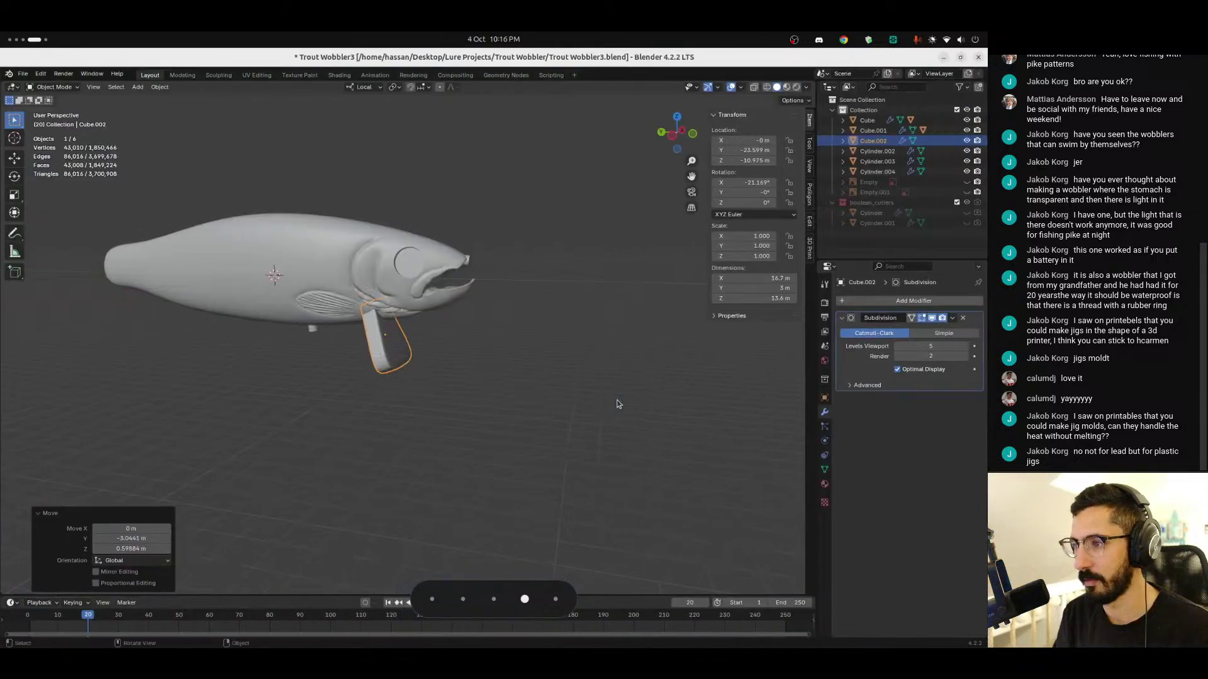
Step: Set the lip block's X rotation to 0° so that it stands upright
key(g)
middle_drag(450, 354, 441, 362)
click(746, 182)
key(Return)
drag(751, 184, 768, 185)
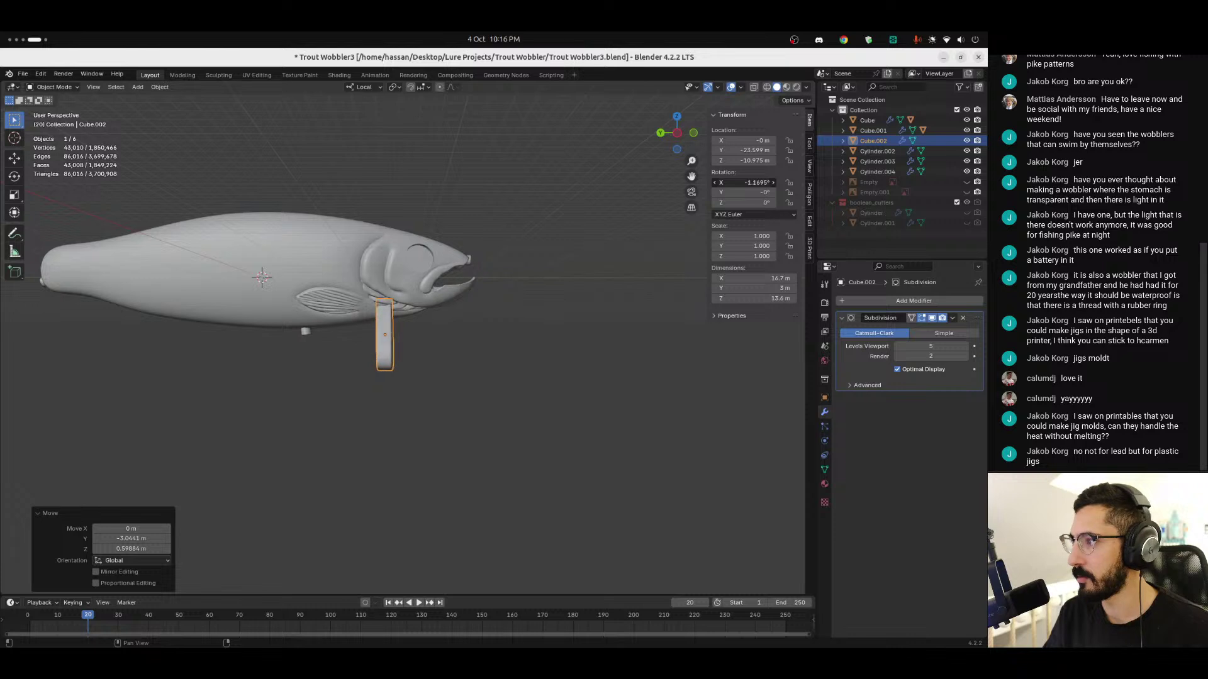
click(751, 184)
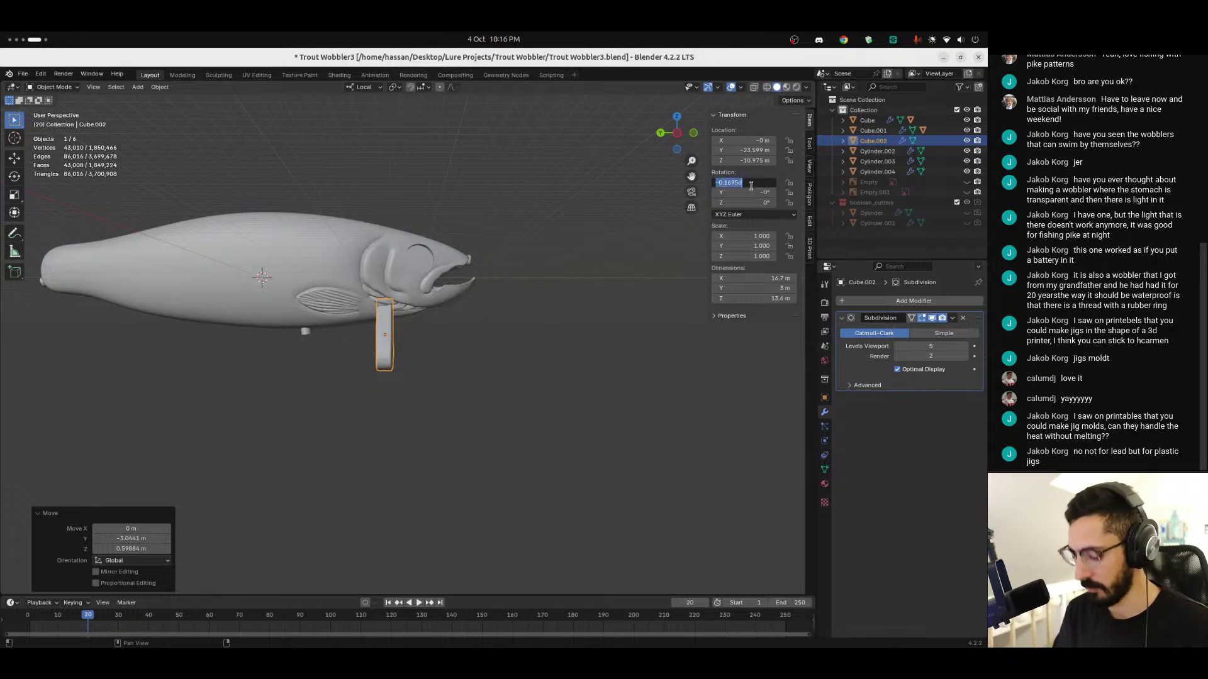
text(0)
key(Return)
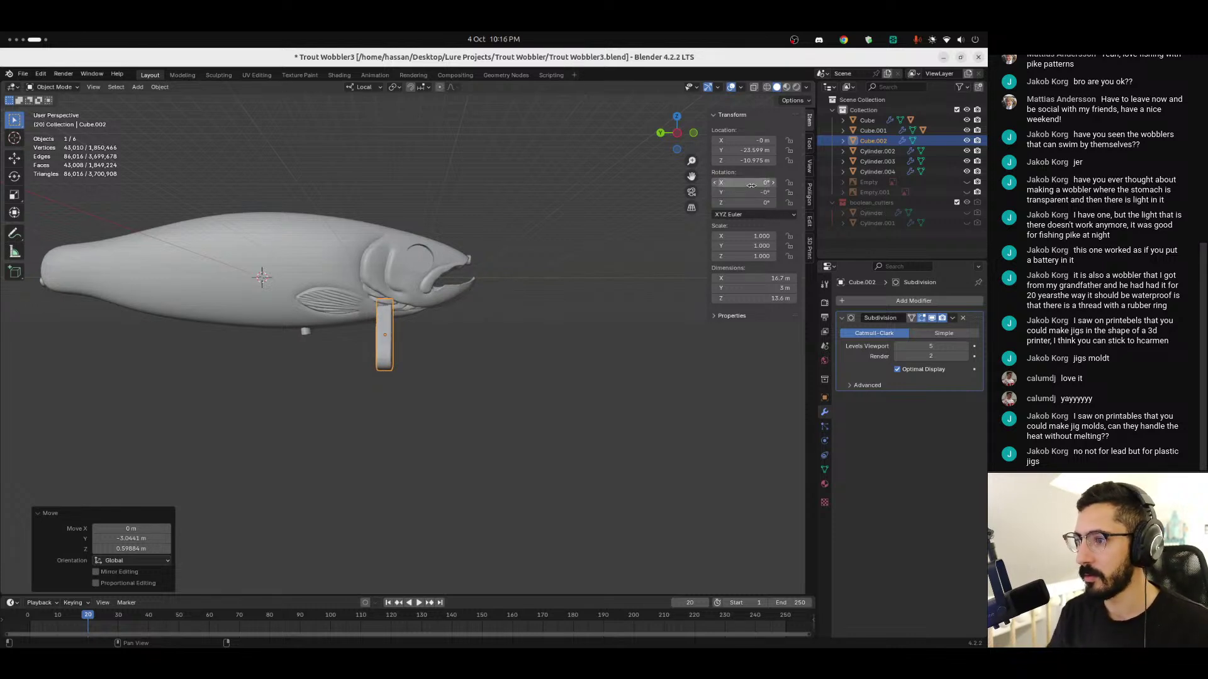
Step: Move the lip block back along its local Y axis to about -20.23 m, then deselect it and view it from the front
middle_drag(412, 363, 401, 274)
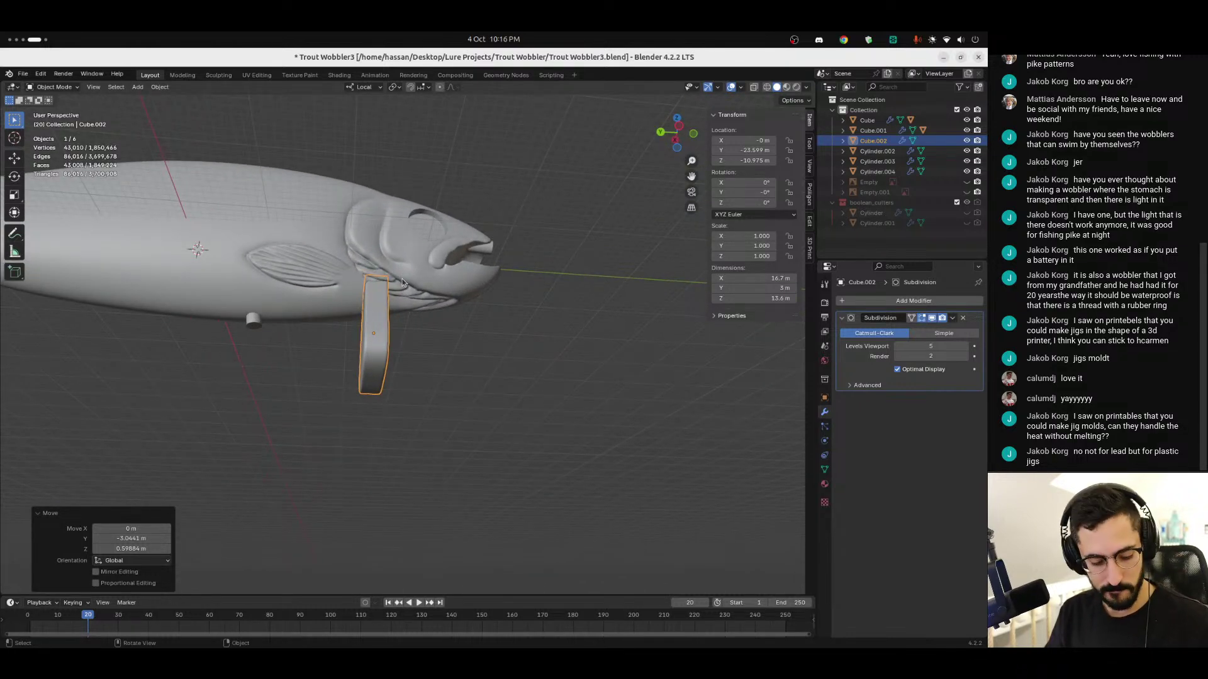
key(g)
key(y)
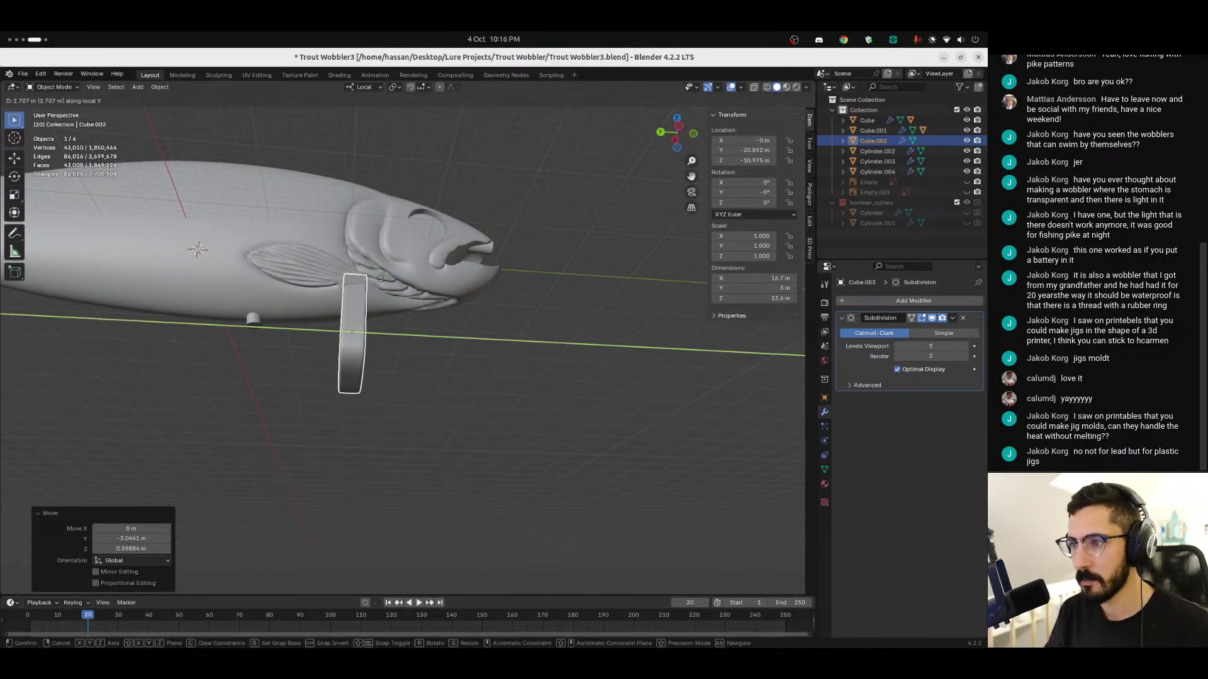
click(375, 279)
middle_drag(375, 279, 309, 433)
click(444, 429)
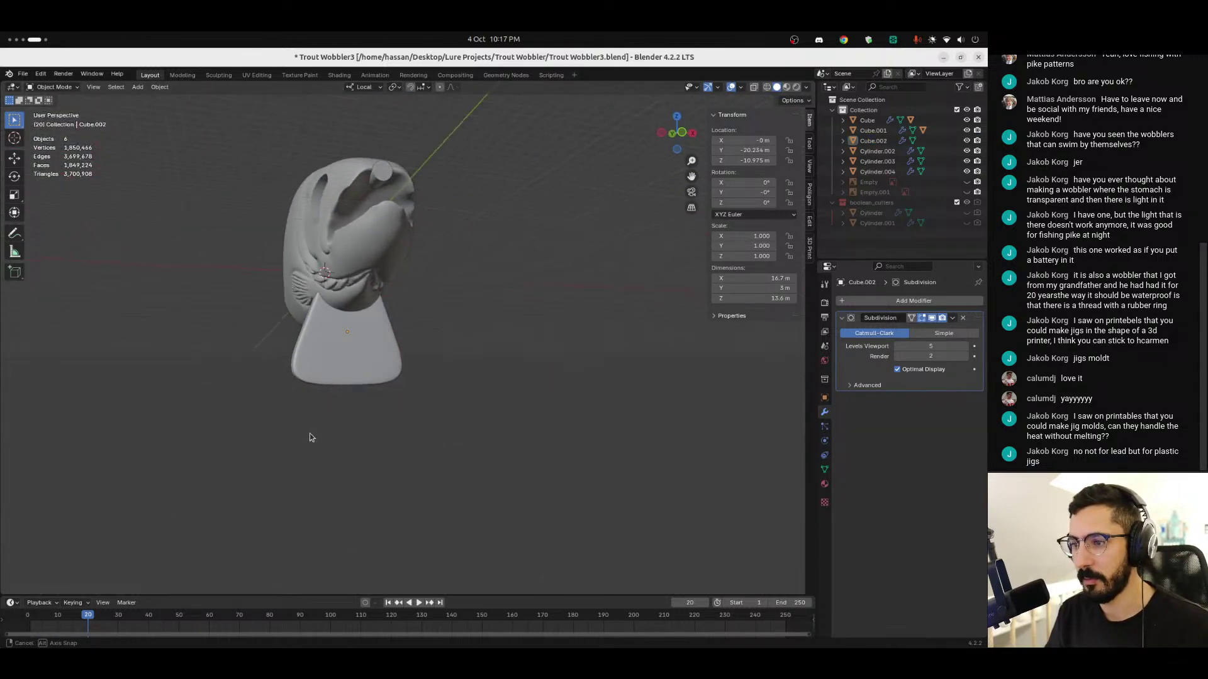
Step: Check the lip shape on the Salmo Thrill photo in Chrome and return to Blender
key(super+Page_Up)
key(super+Page_Up)
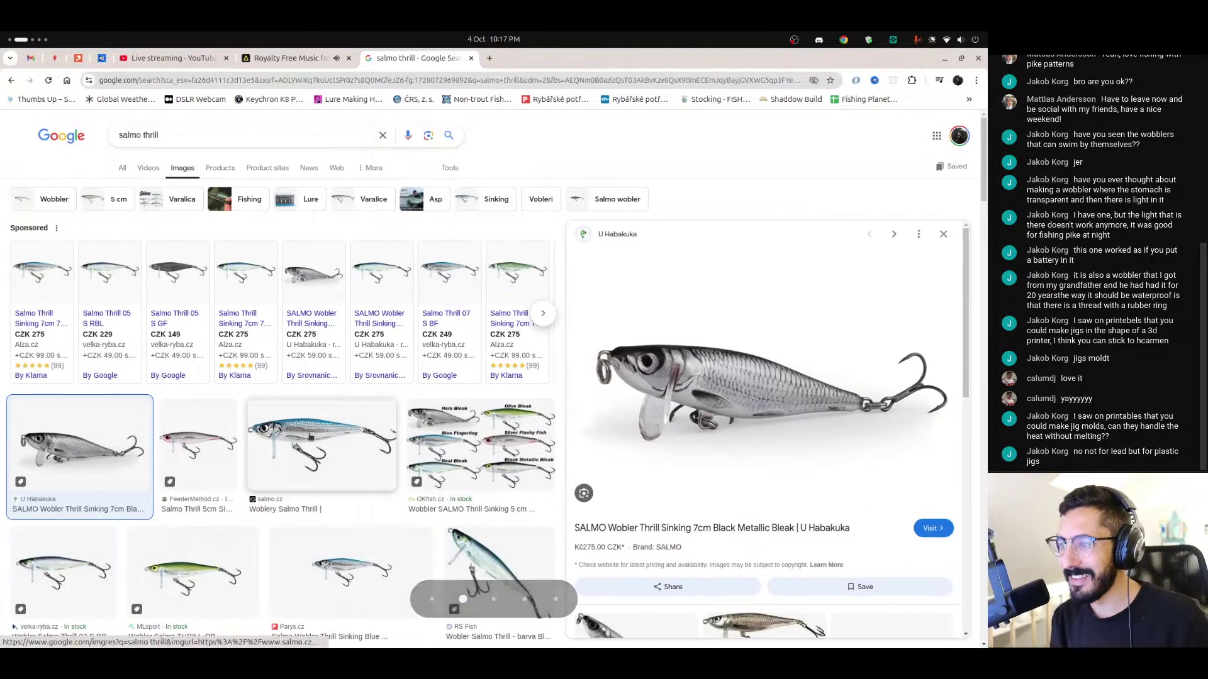
key(super+Page_Down)
key(super+Page_Down)
Step: Enter Edit Mode on the lip block and select its lower corner vertices on both sides in the front X-ray view
click(337, 356)
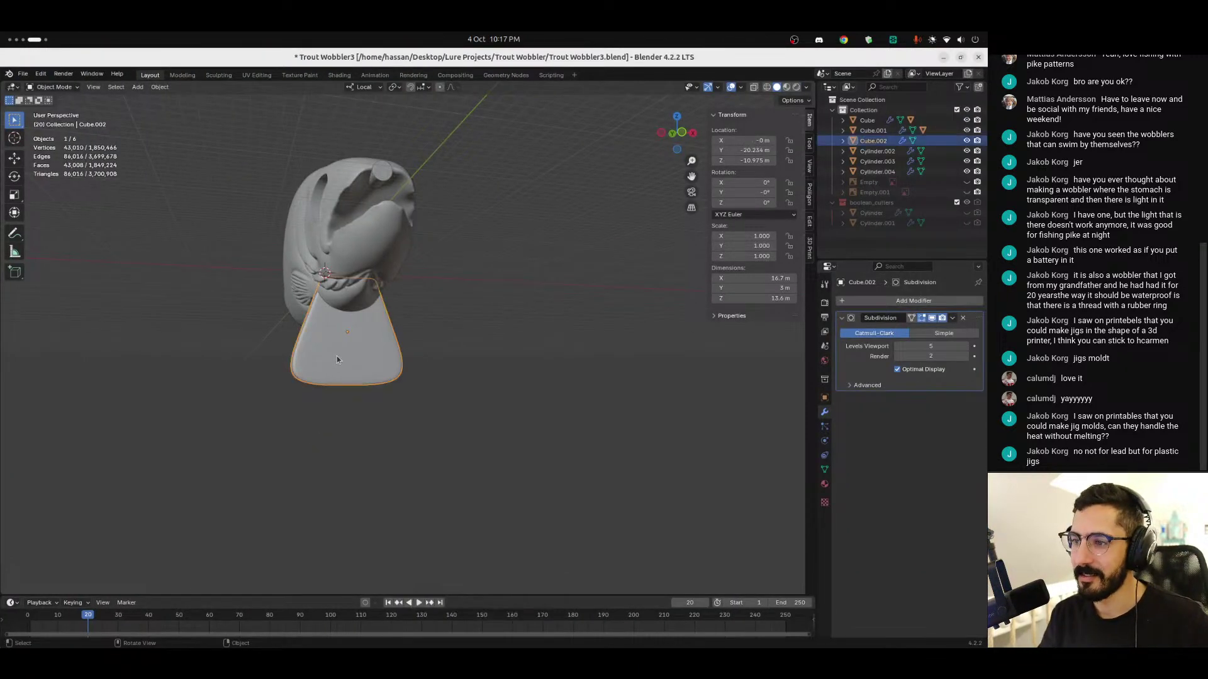
key(Tab)
middle_drag(364, 409, 275, 381)
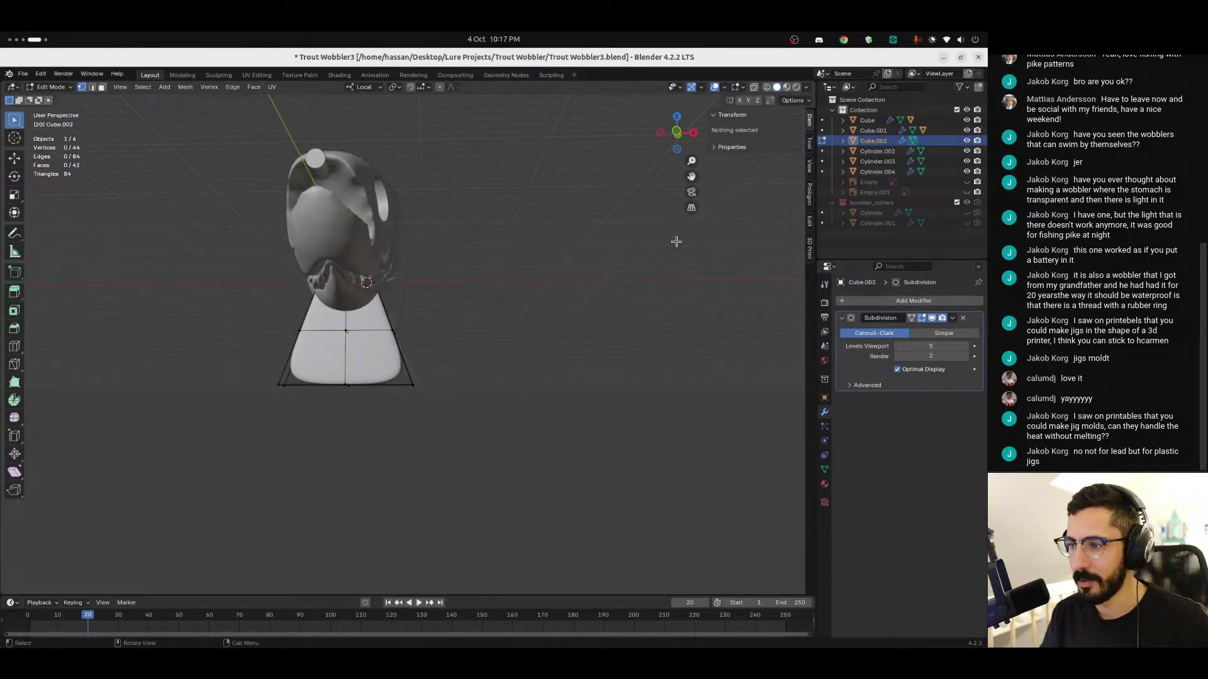
click(675, 131)
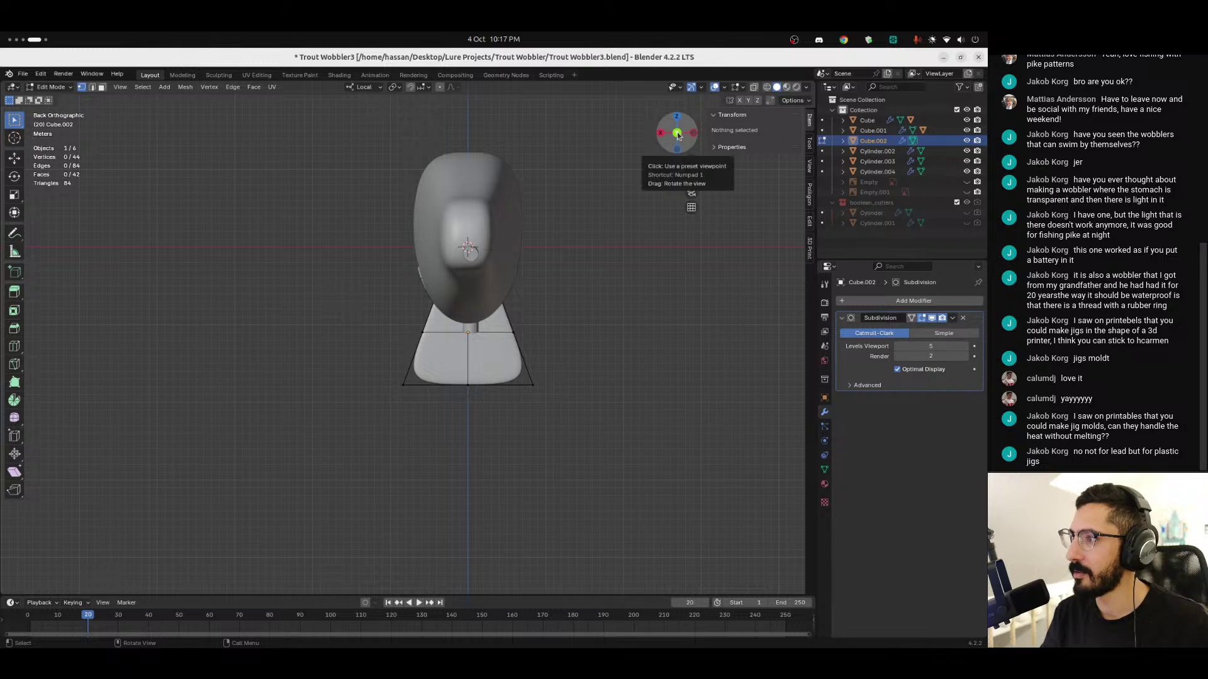
click(678, 134)
scroll(366, 425, up, 4)
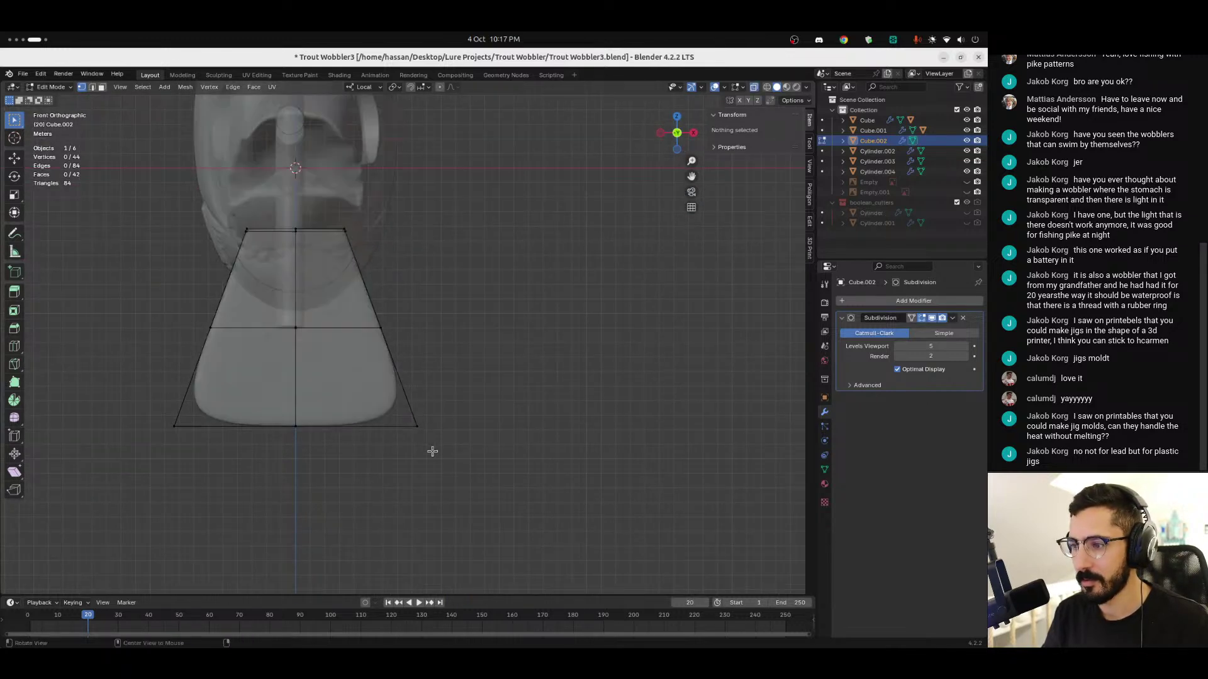
drag(392, 387, 427, 441)
shift+drag(166, 351, 263, 494)
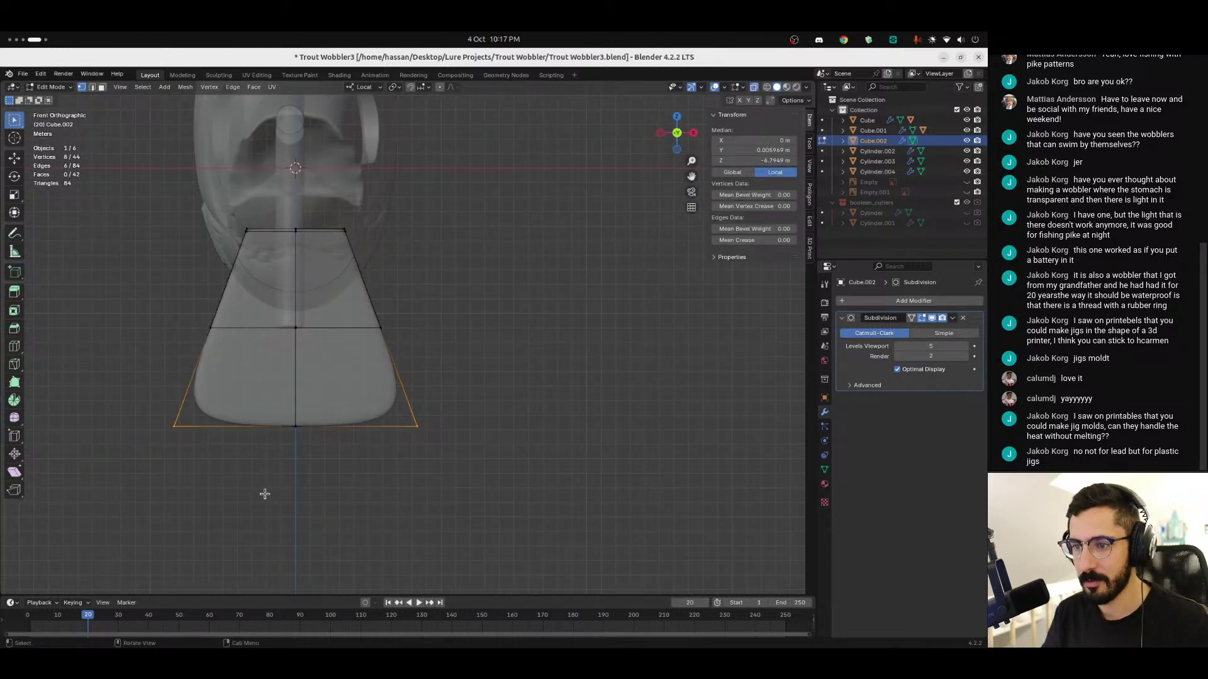
key(g)
key(z)
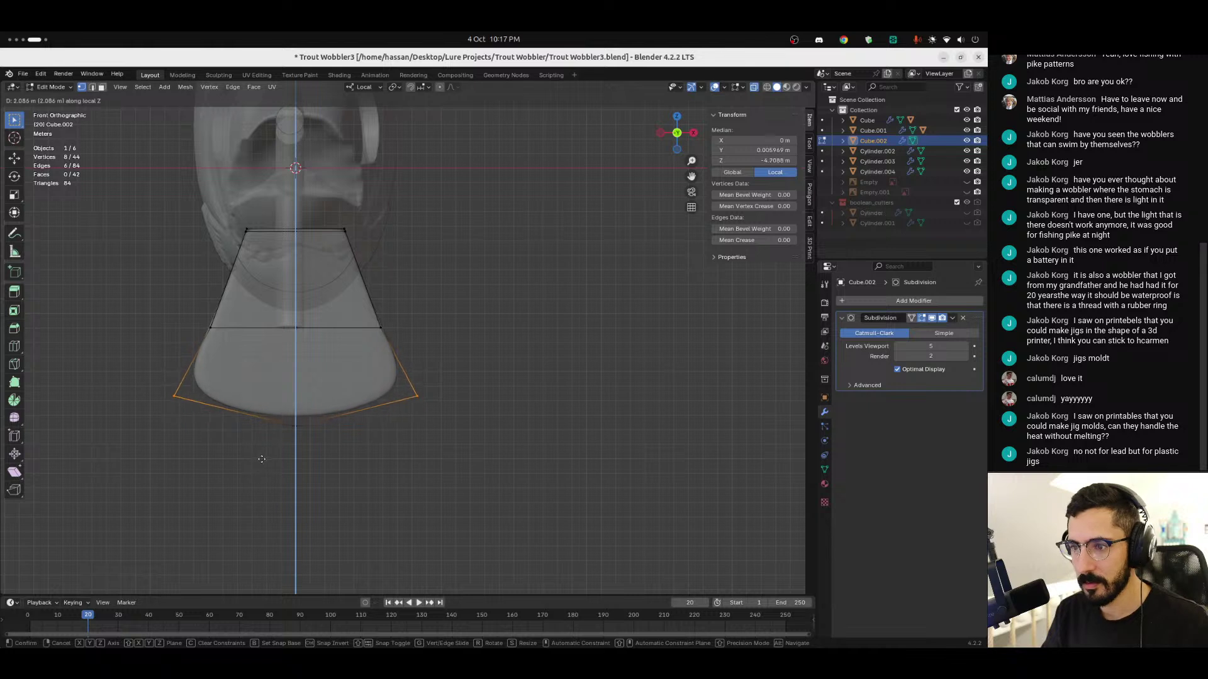
key(Escape)
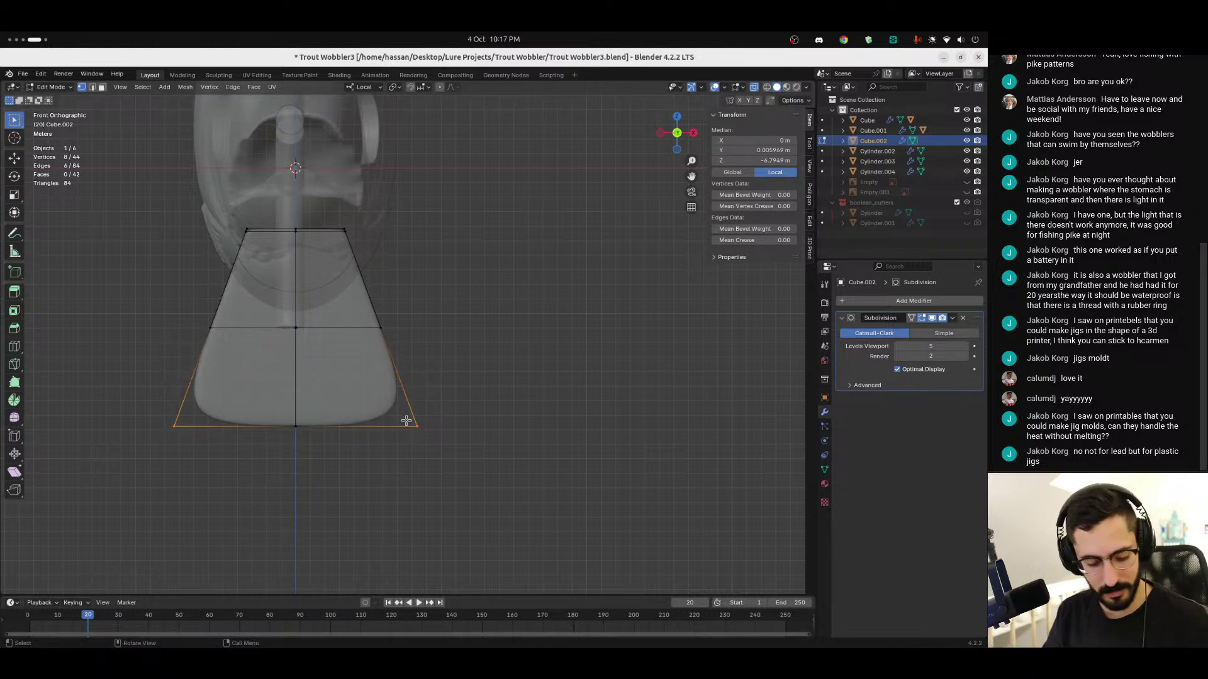
Step: Edge-slide the lip's lower corner vertices up the side edges by a factor of about 0.68 to round the lower end
key(g)
key(g)
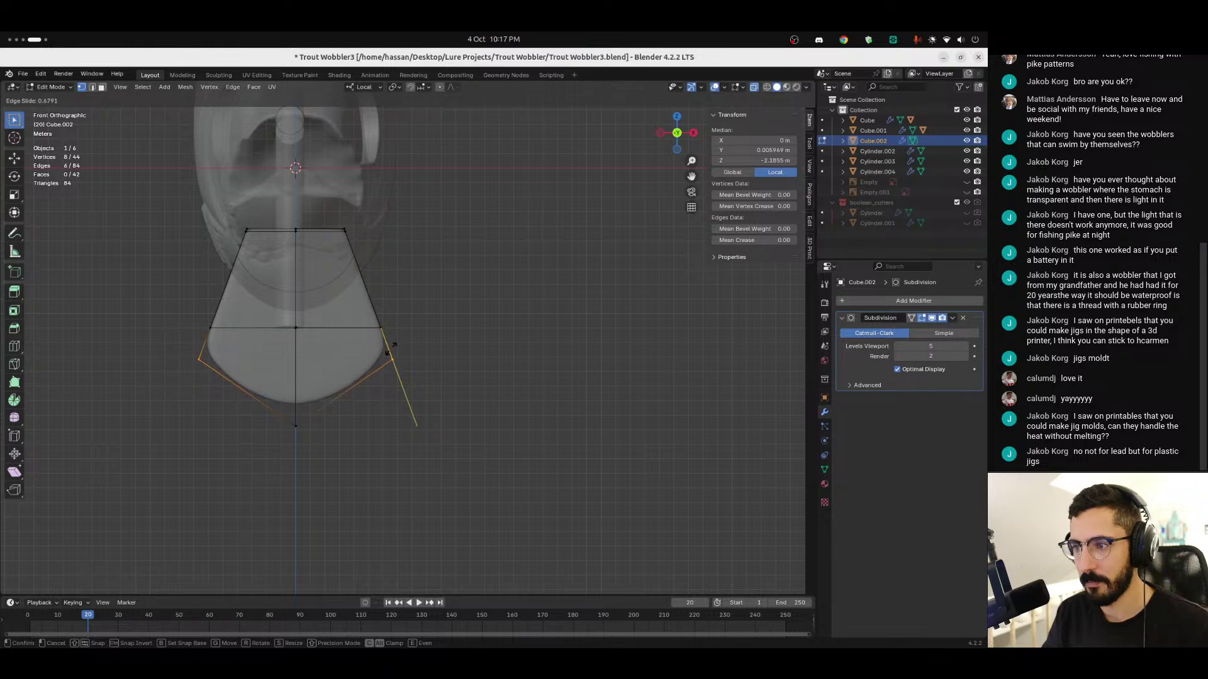
click(394, 345)
Step: Edge-slide the lip's mid-height side vertices upward by a factor of about 0.45 and return to Object Mode
click(372, 315)
drag(197, 301, 259, 343)
key(g)
key(g)
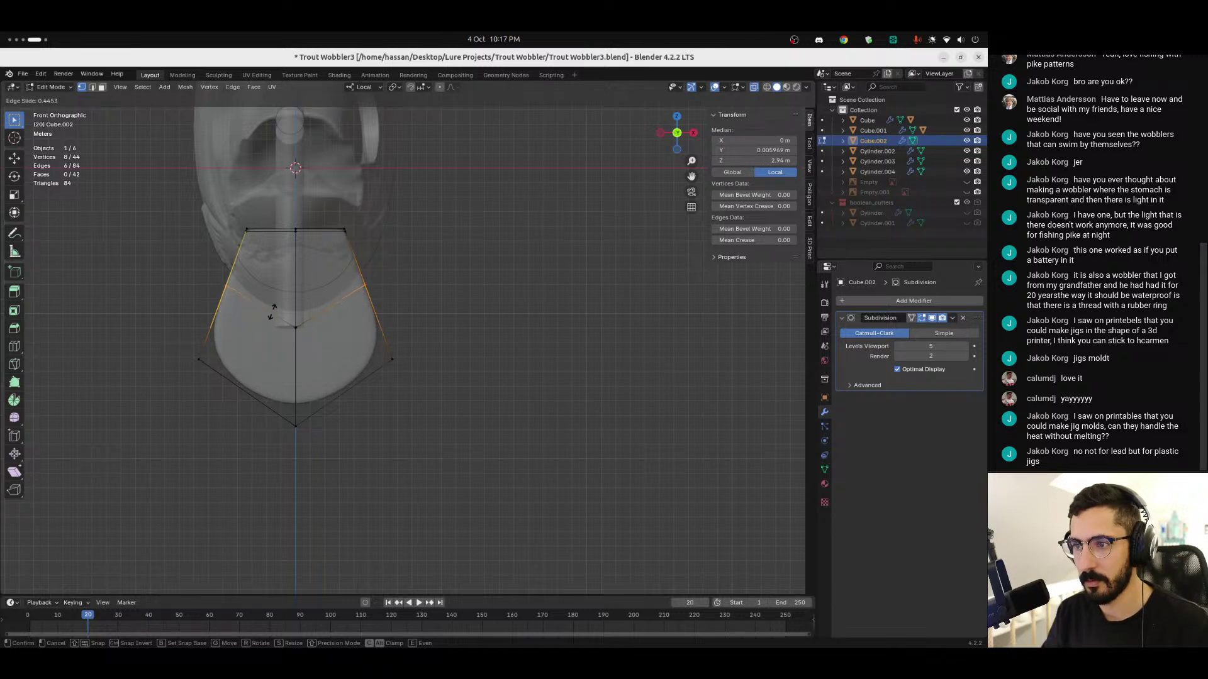
click(272, 312)
middle_drag(469, 321, 424, 394)
click(432, 345)
key(Tab)
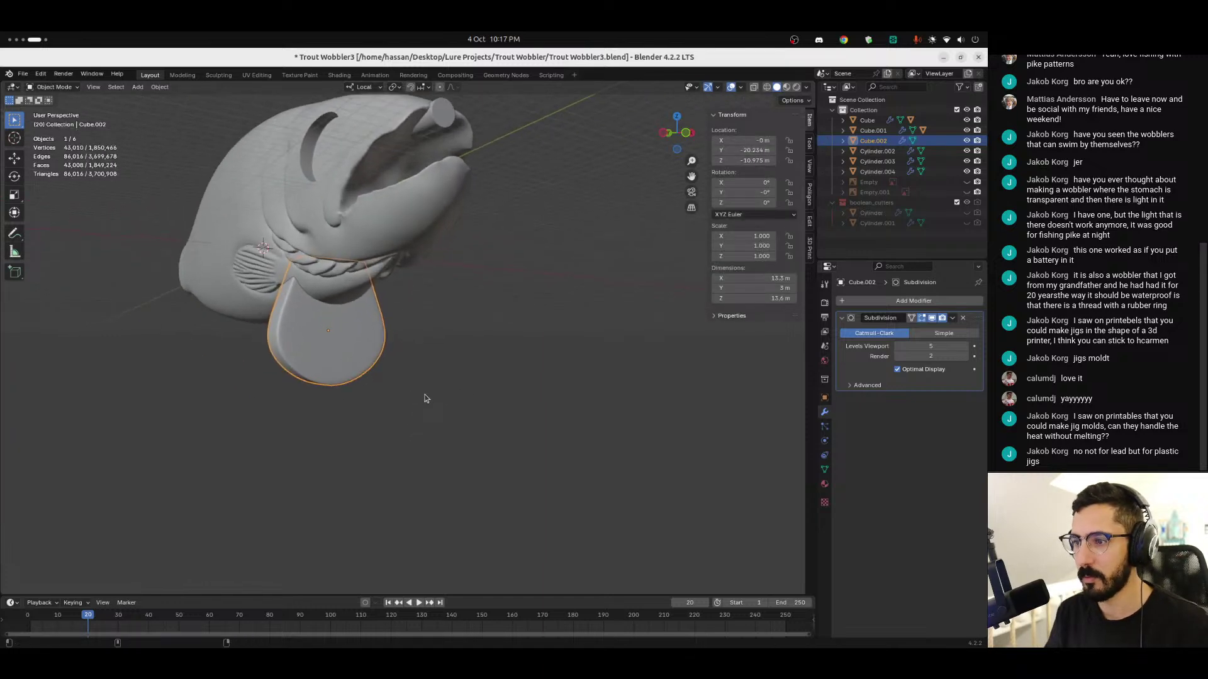
Step: Switch to the Artlist music page in Chrome, skip to the next track, and return to Blender
key(alt+Tab)
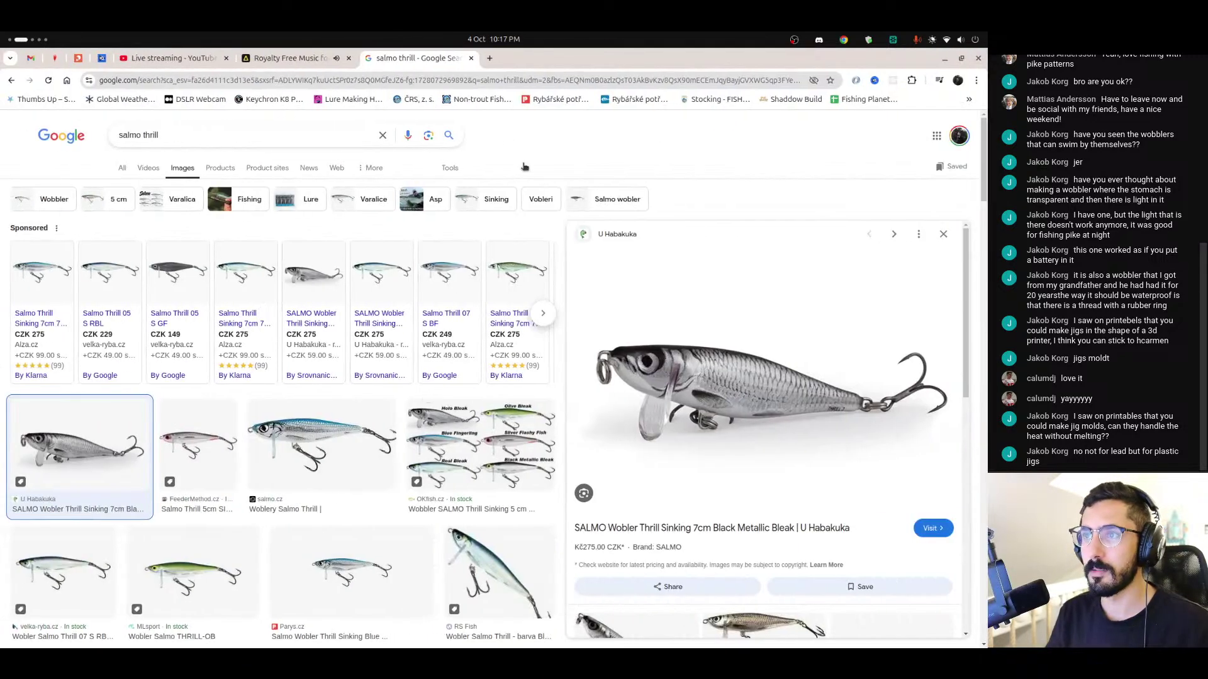
click(289, 58)
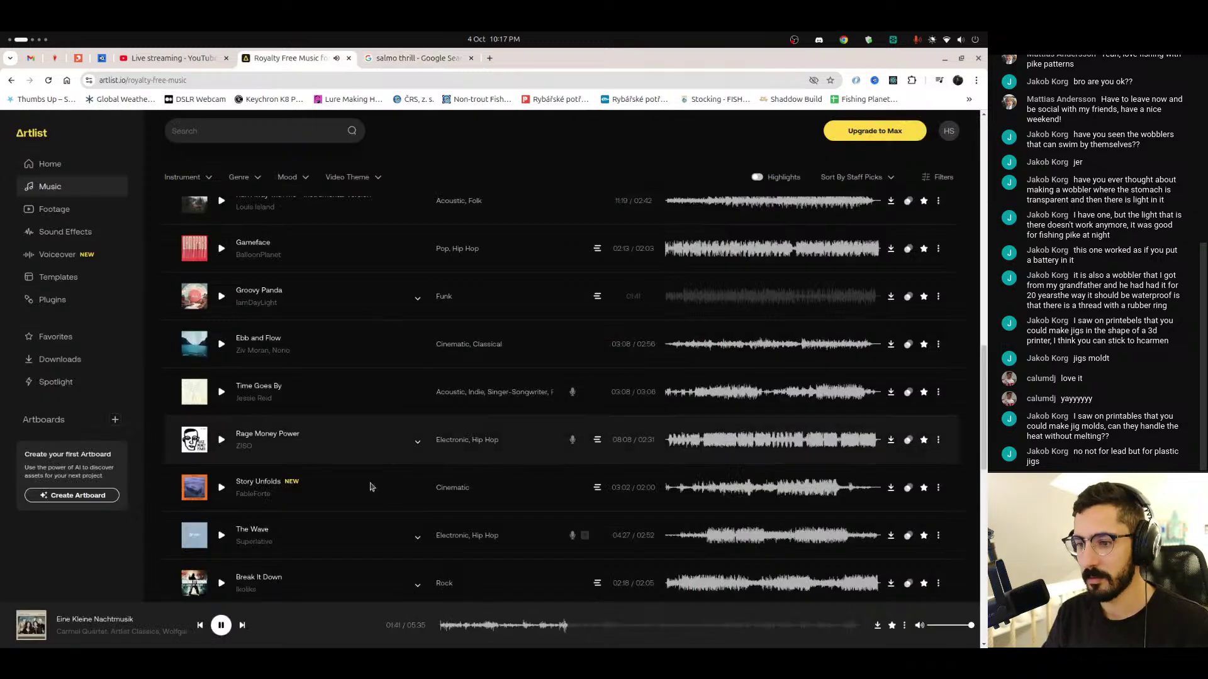
scroll(263, 591, down, 8)
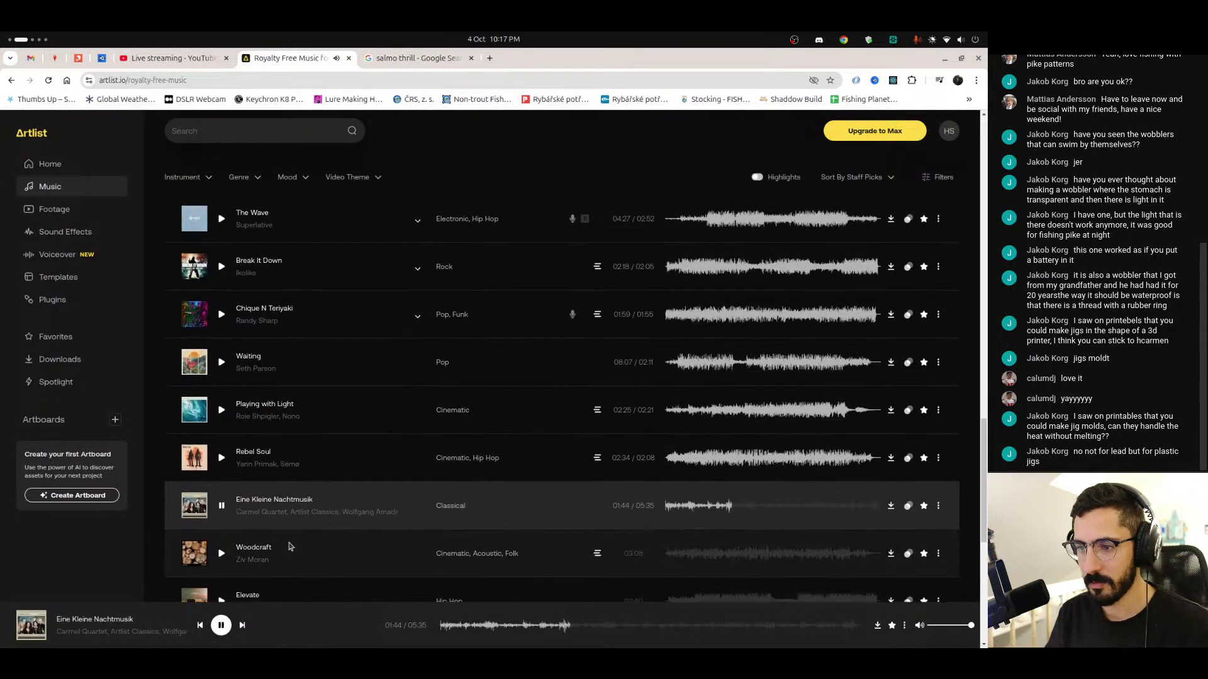
click(244, 625)
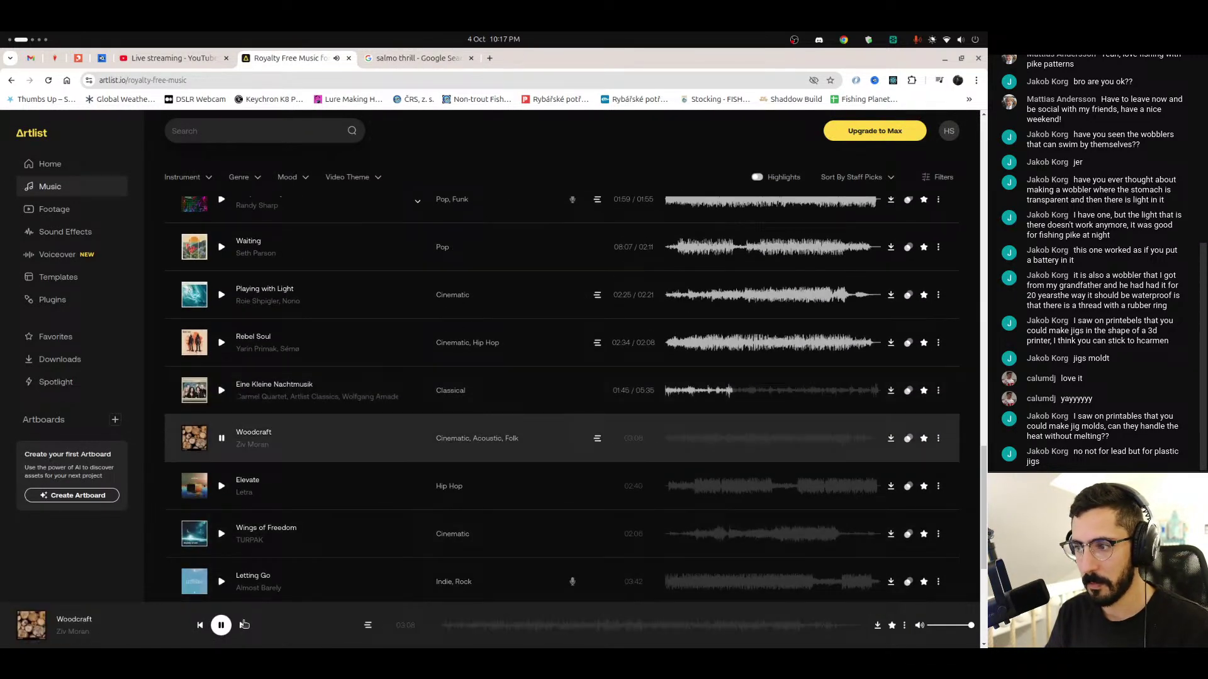
scroll(321, 512, down, 1)
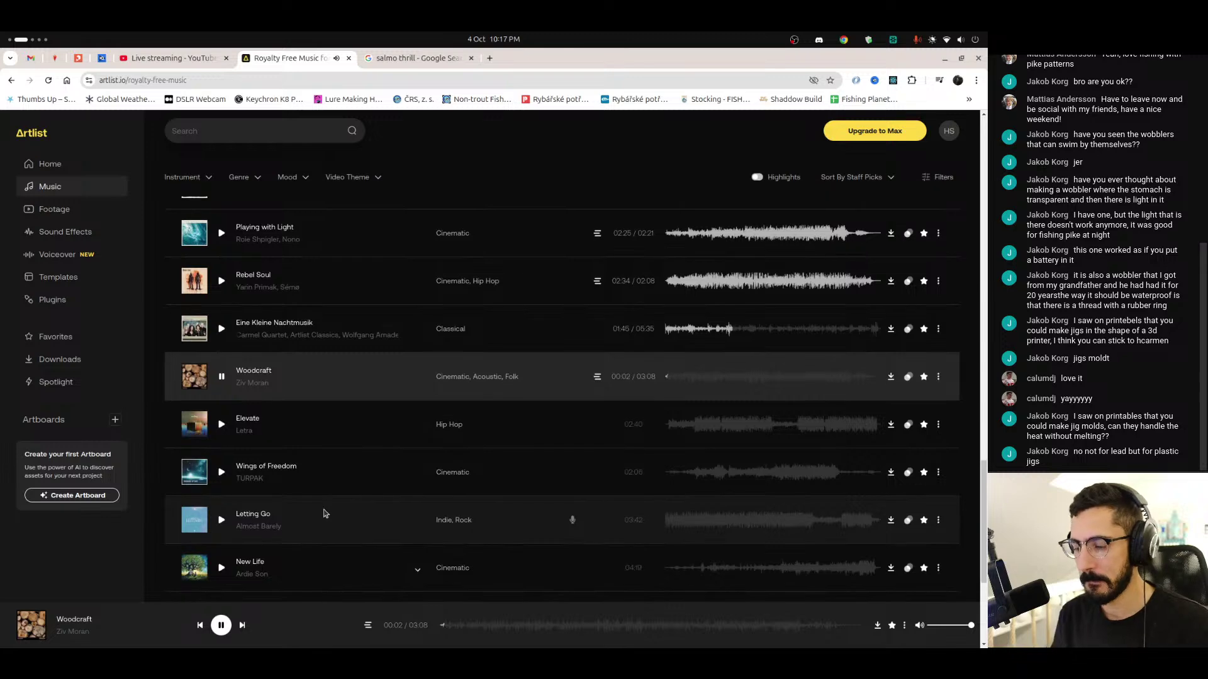
key(ctrl+alt+Right)
key(ctrl+alt+Right)
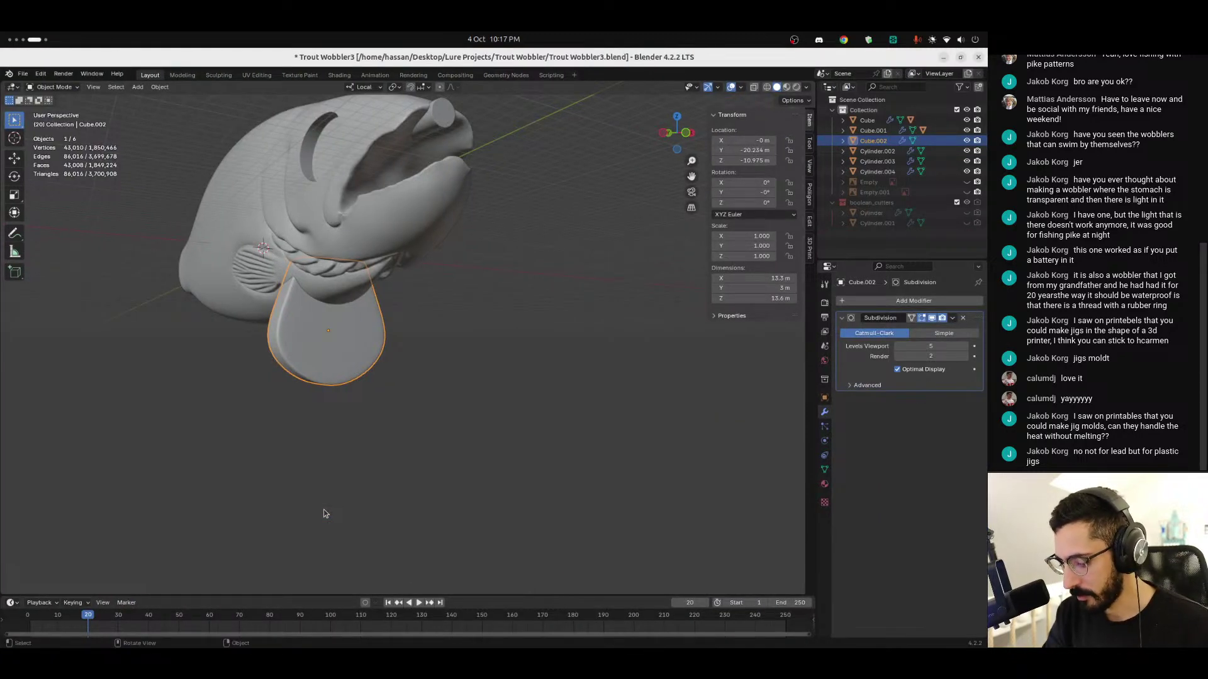
Step: Lengthen the lip by moving its lower vertices about 1.54 m down along local Z in Edit Mode, and return to Object Mode
middle_drag(398, 363, 324, 347)
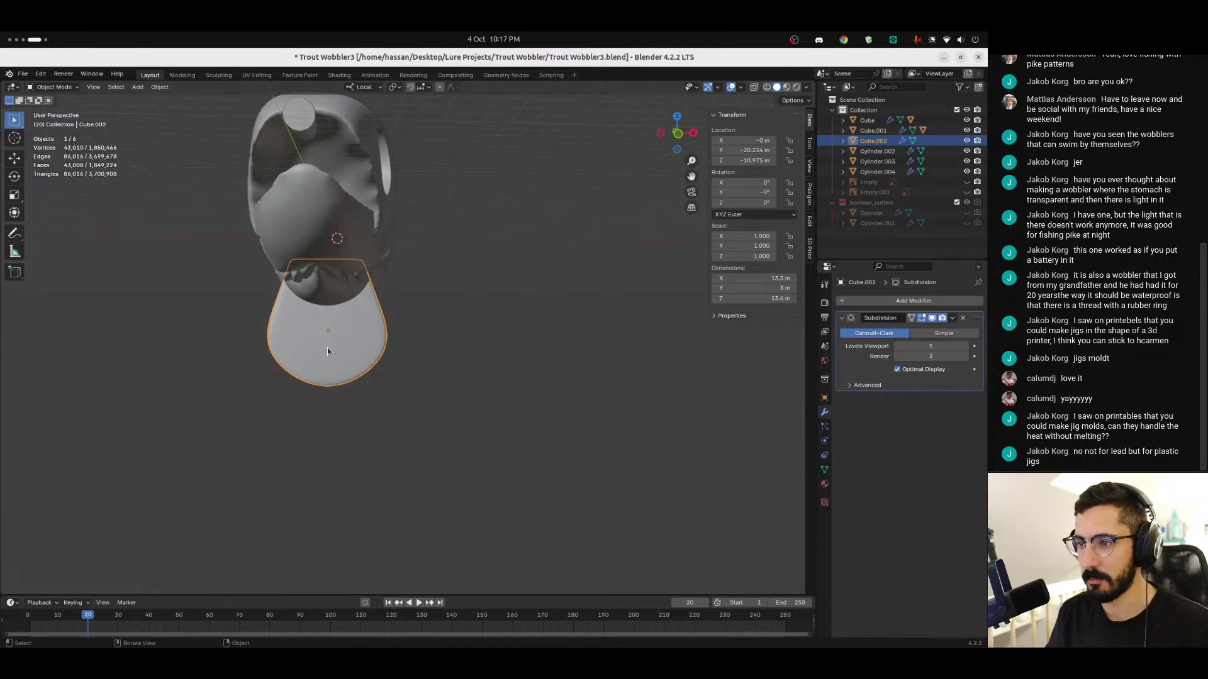
key(Tab)
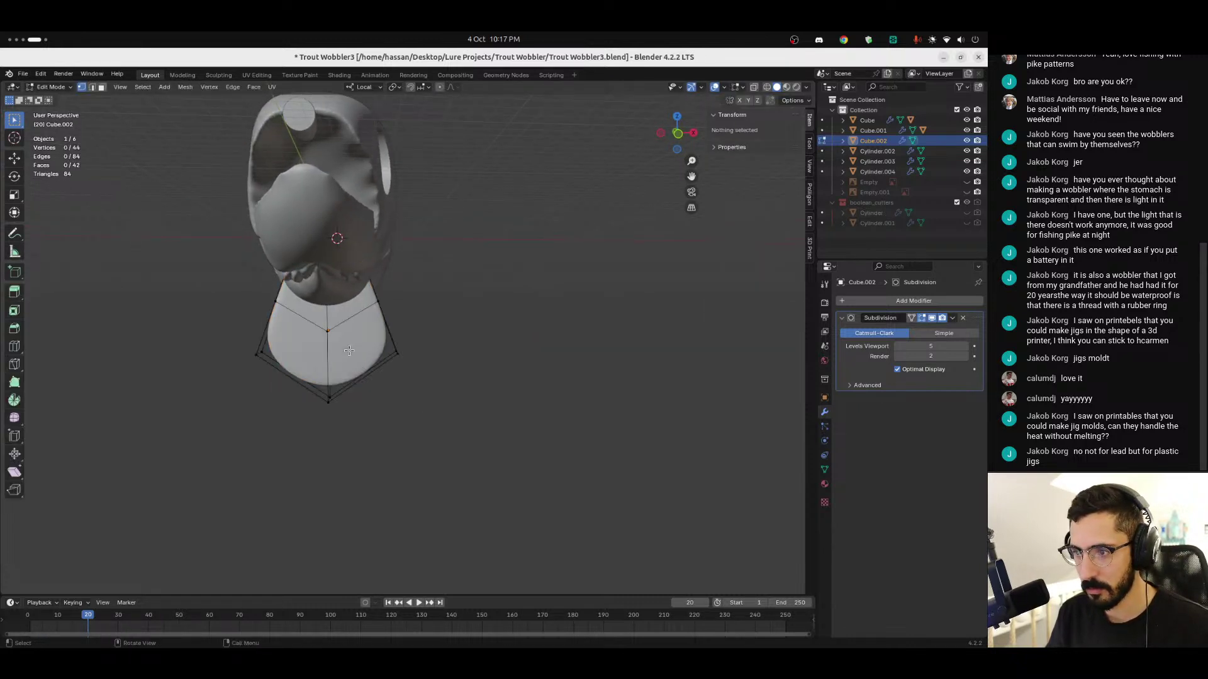
key(a)
key(alt+a)
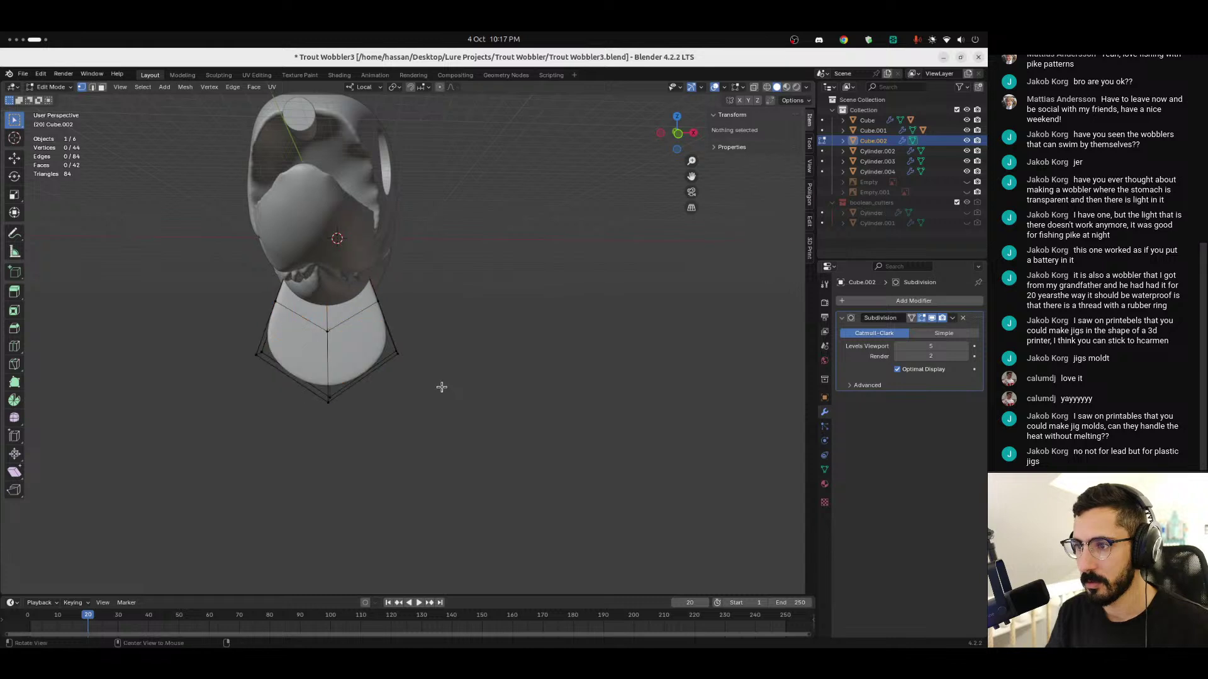
key(alt+z)
click(677, 136)
drag(251, 281, 467, 435)
key(g)
key(z)
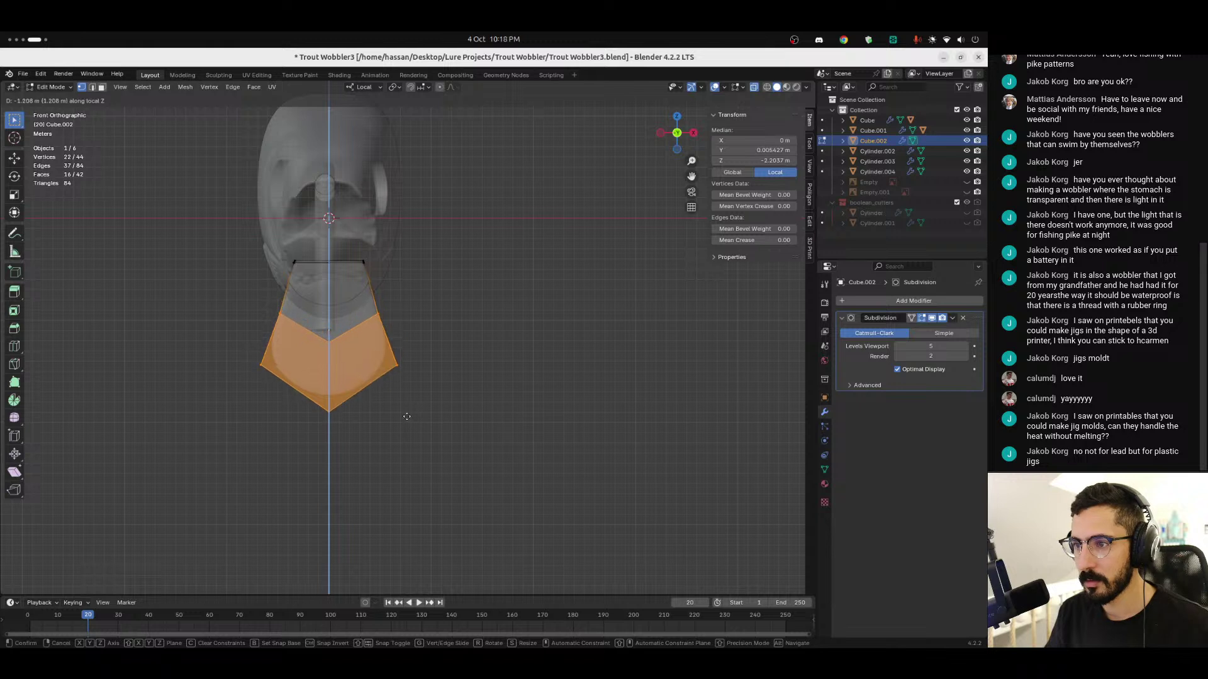
click(406, 419)
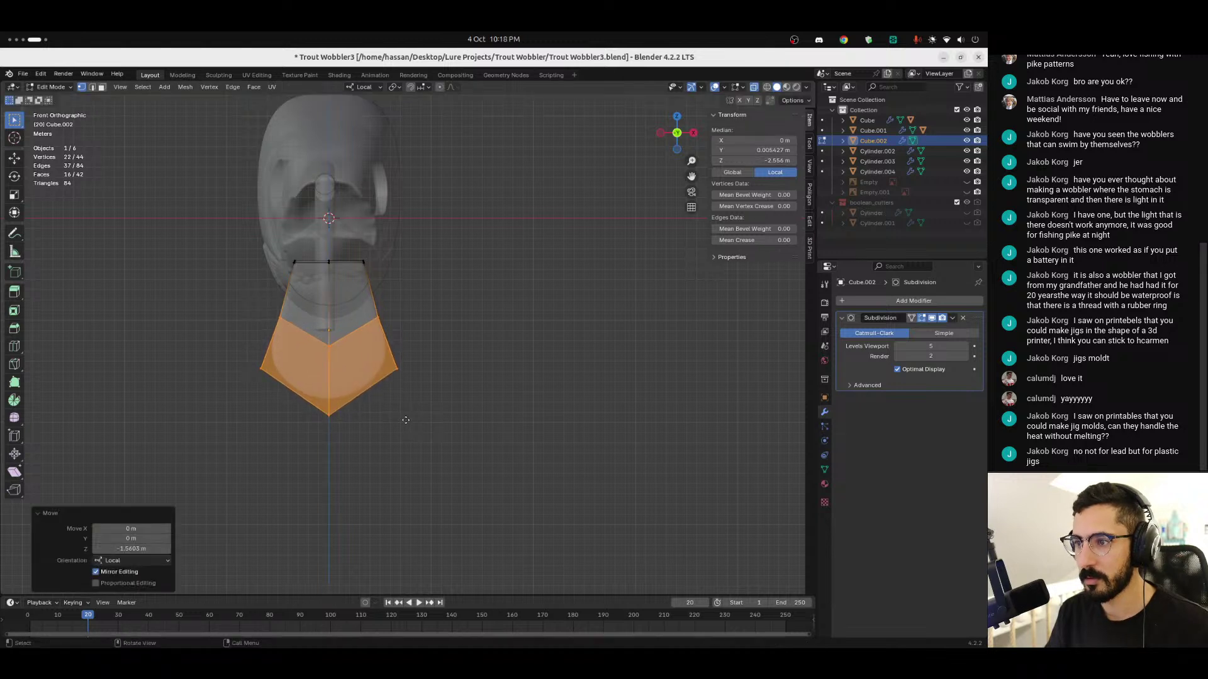
key(alt+z)
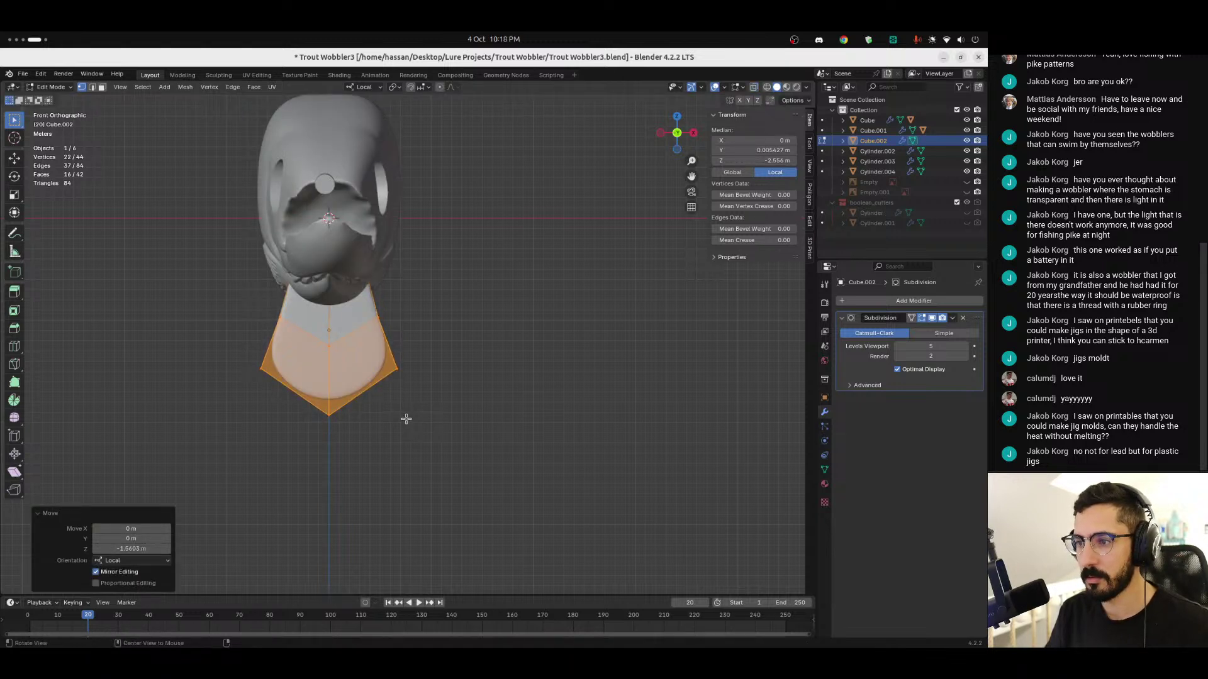
key(Tab)
mouse_move(440, 404)
middle_down()
mouse_move(477, 422)
mouse_move(382, 357)
mouse_move(358, 375)
mouse_move(434, 421)
middle_up()
scroll(395, 414, down, 3)
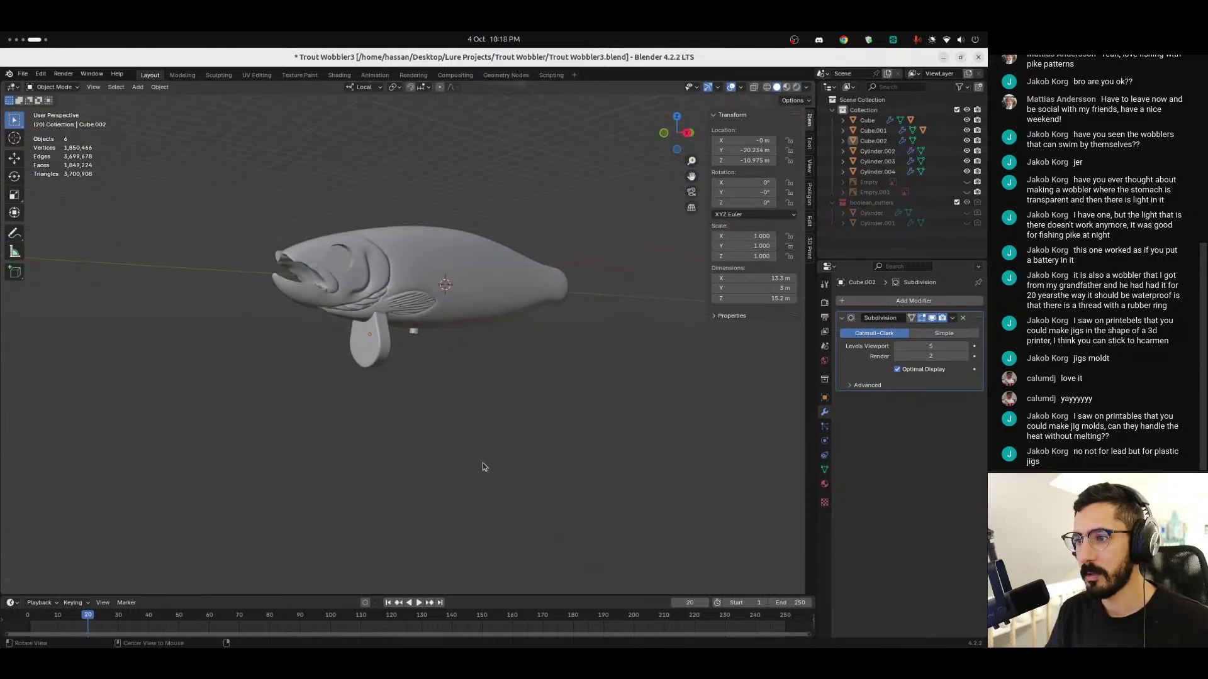
middle_drag(488, 463, 451, 458)
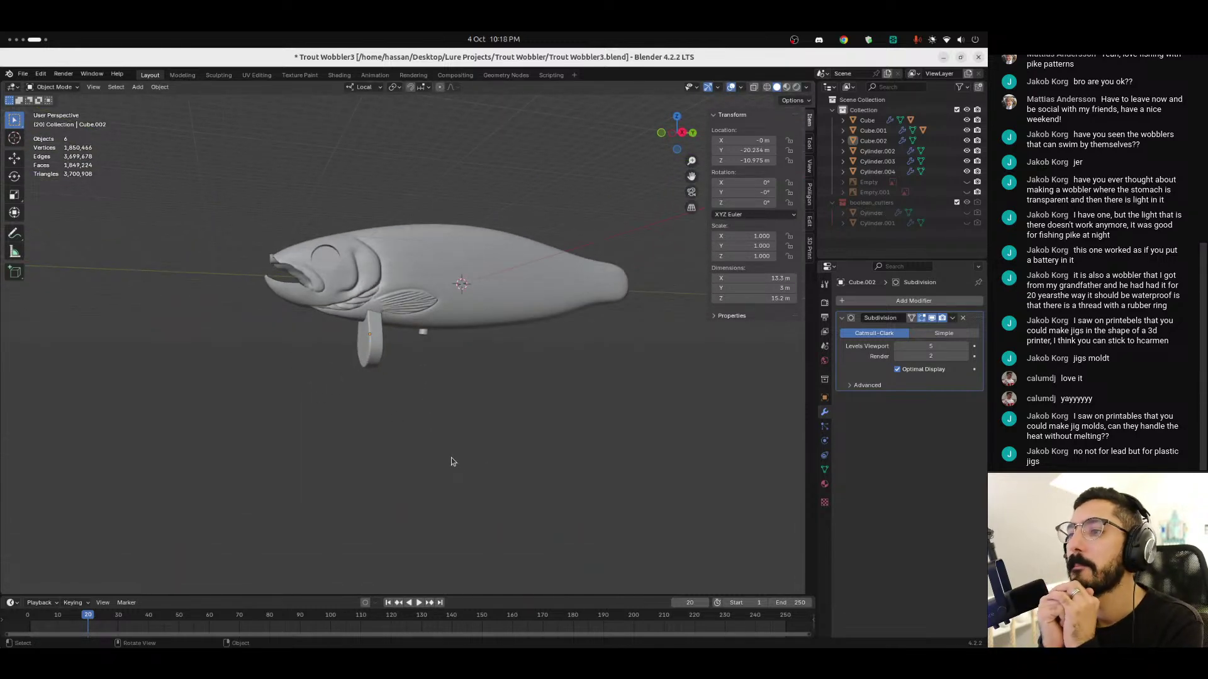
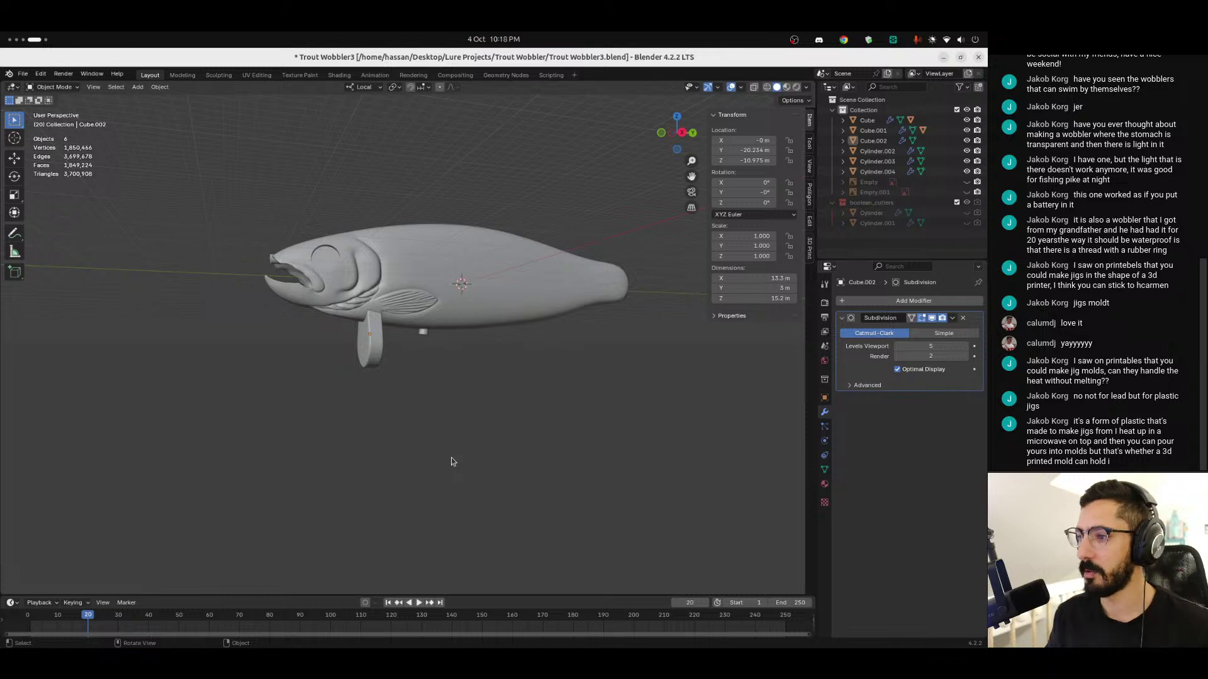
Step: Rotate the belly cylinder behind the lip by about -19.7° in the right view and move it about 1.06 m in Y and 0.34 m in Z
mouse_move(440, 360)
middle_down()
mouse_move(439, 385)
mouse_move(407, 397)
mouse_move(451, 346)
middle_up()
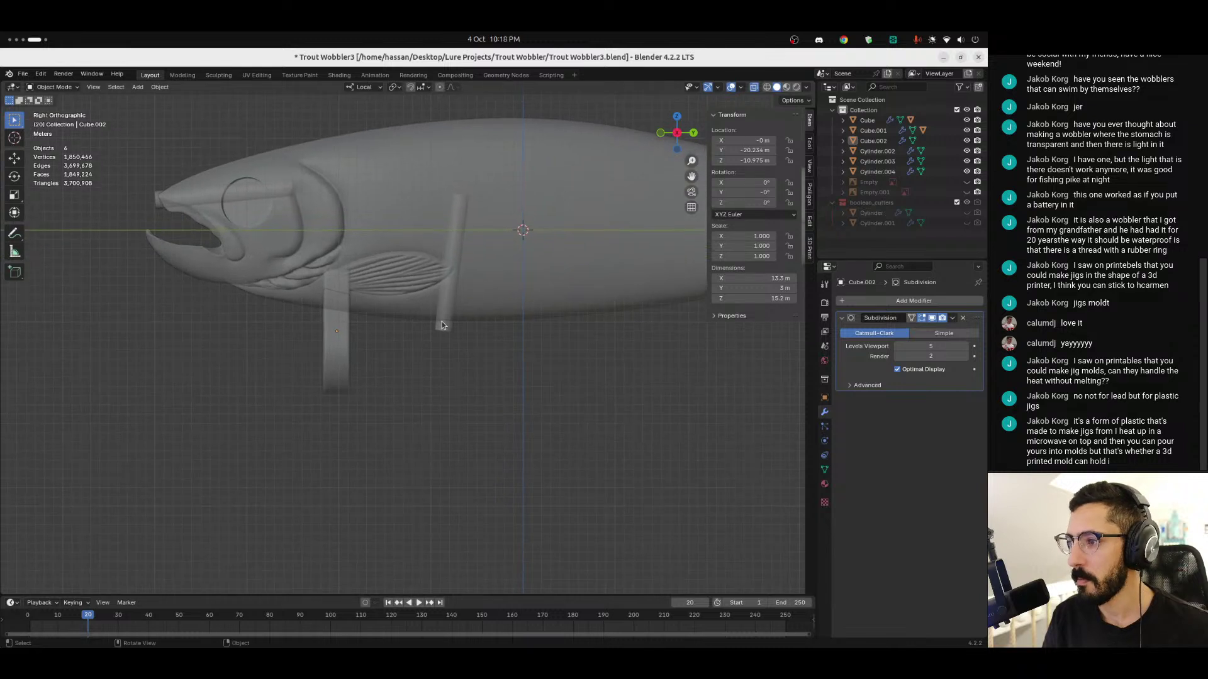
click(447, 318)
key(r)
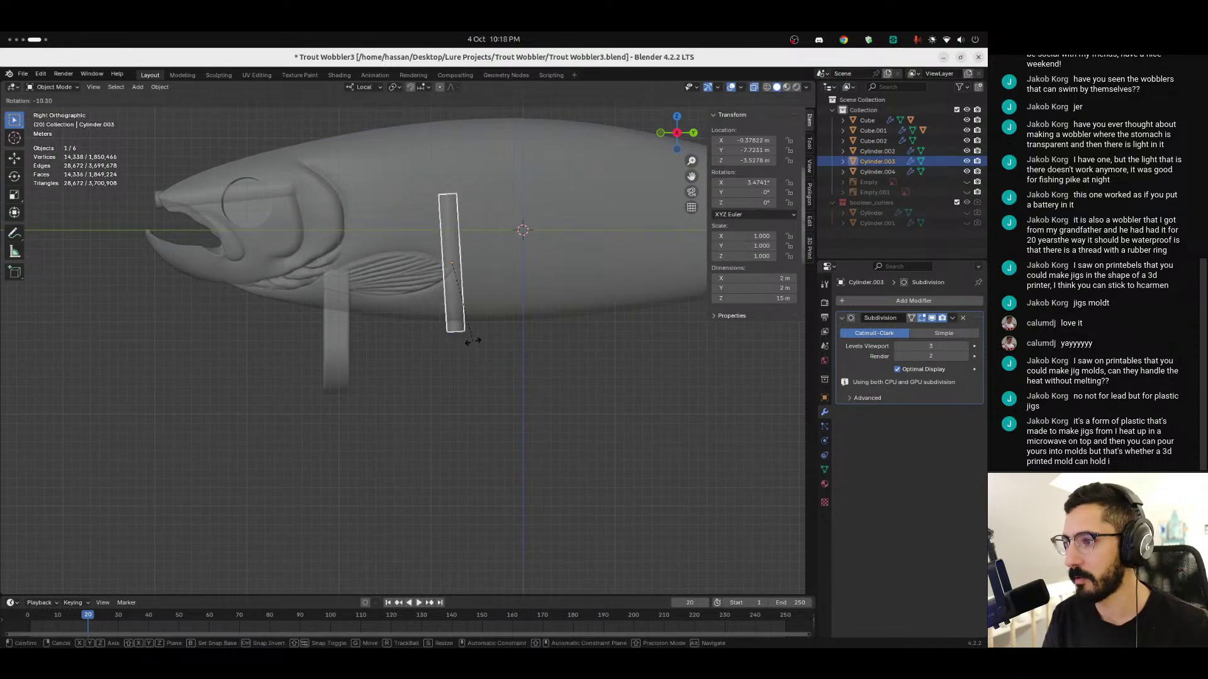
click(483, 339)
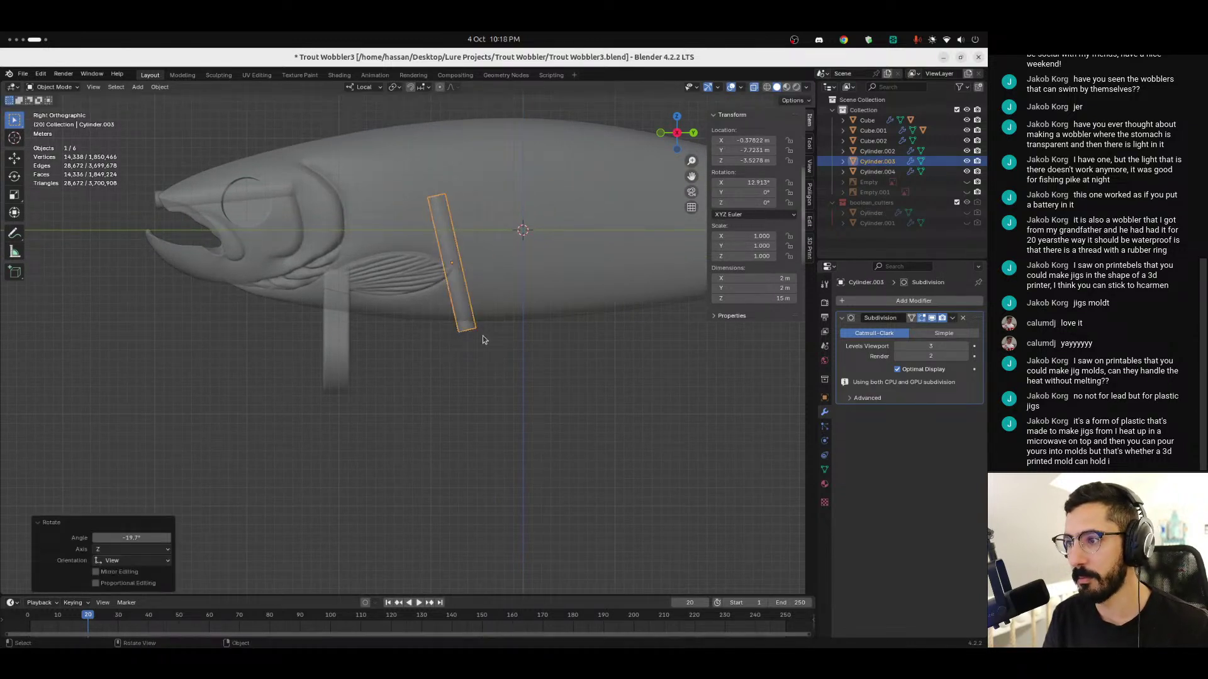
key(g)
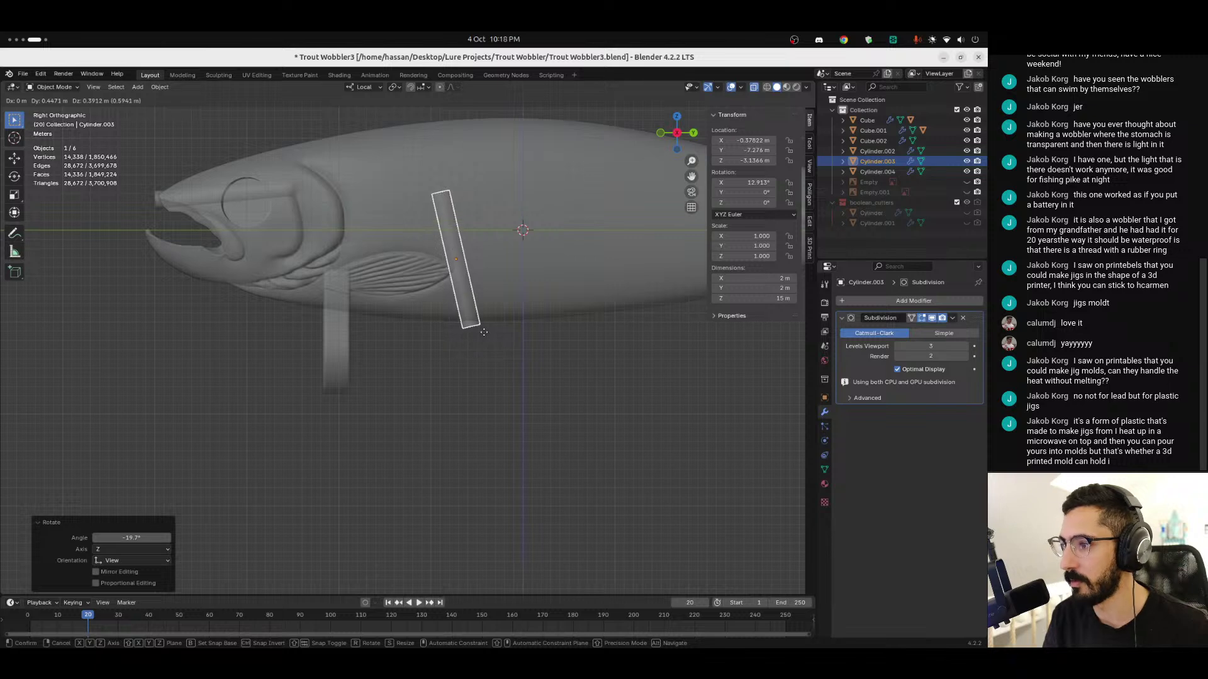
click(489, 332)
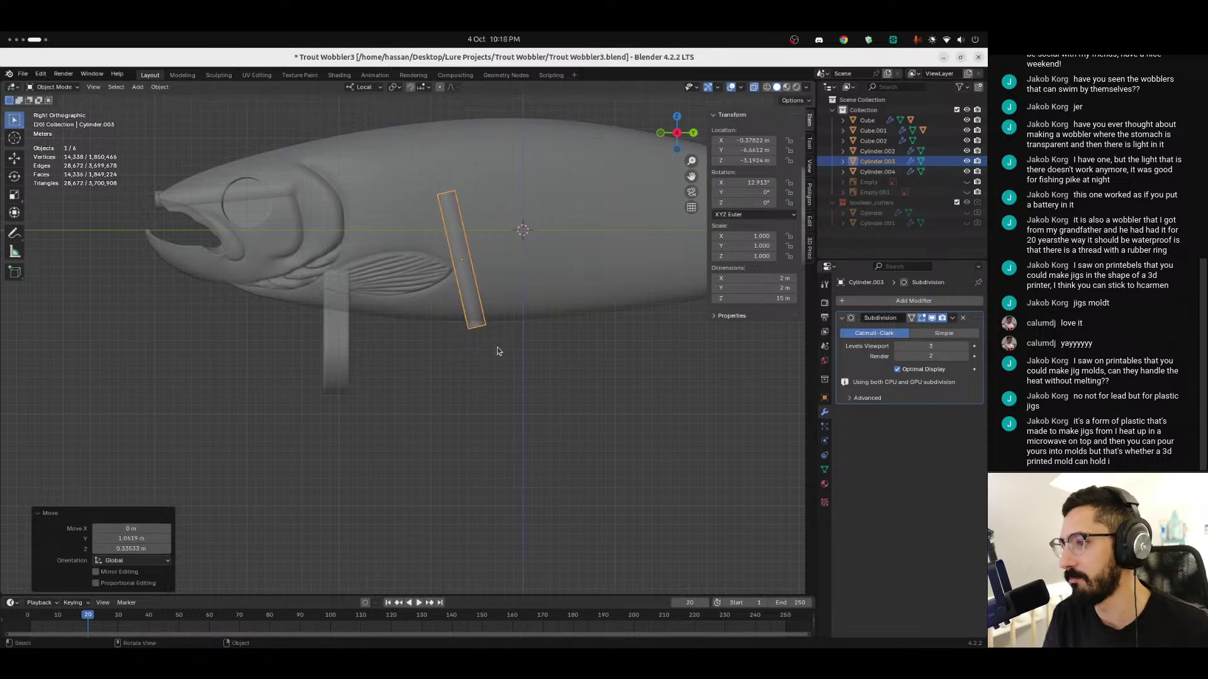
scroll(527, 432, down, 3)
scroll(529, 435, down, 1)
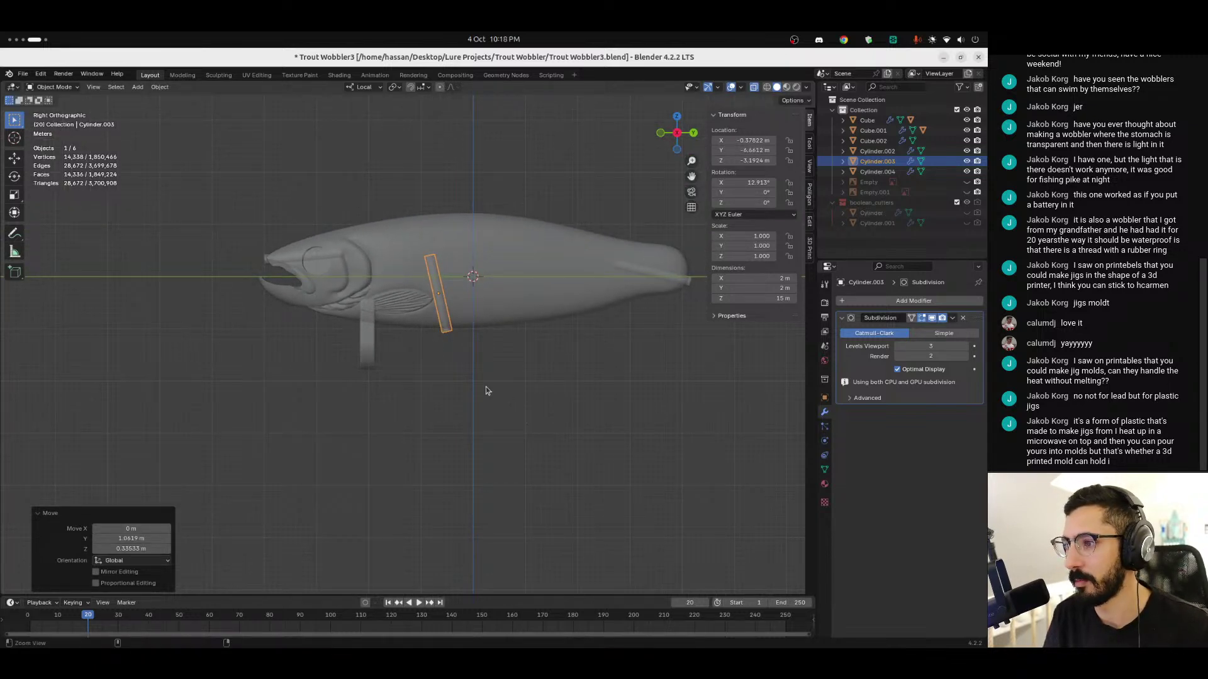
Step: Rotate the diving lip in the right view to an X rotation of about -10.3° so its lower end tilts toward the mouth
scroll(399, 398, up, 5)
middle_drag(453, 371, 403, 376)
click(324, 358)
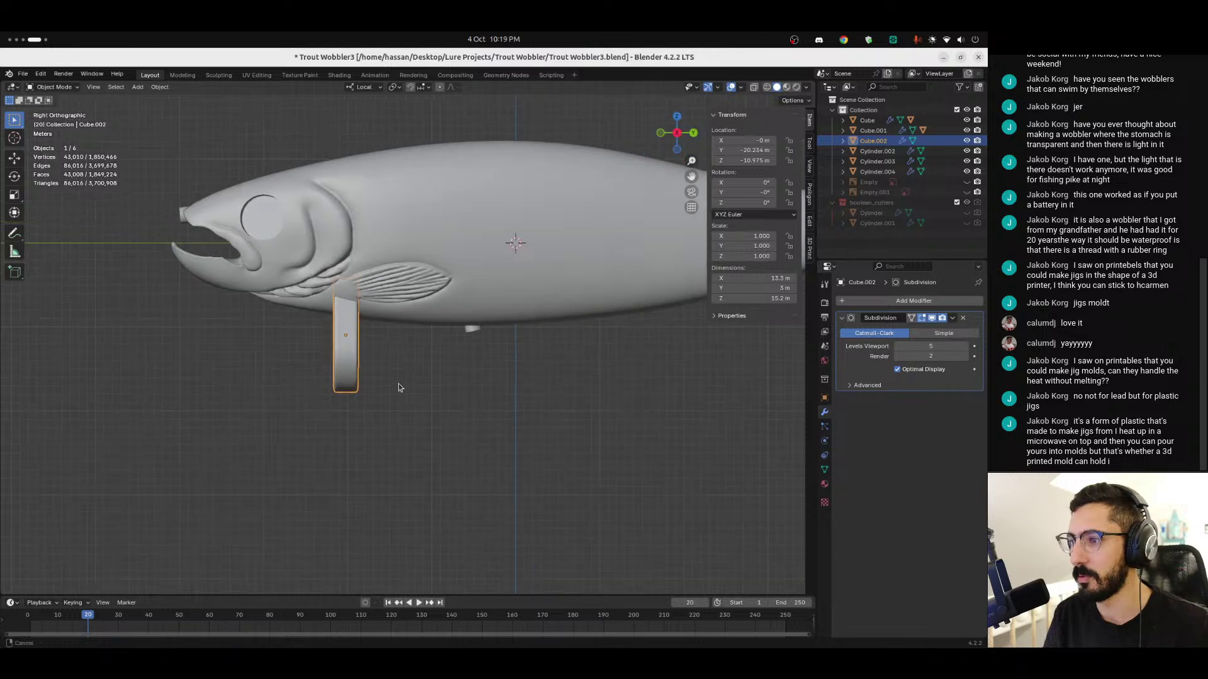
key(r)
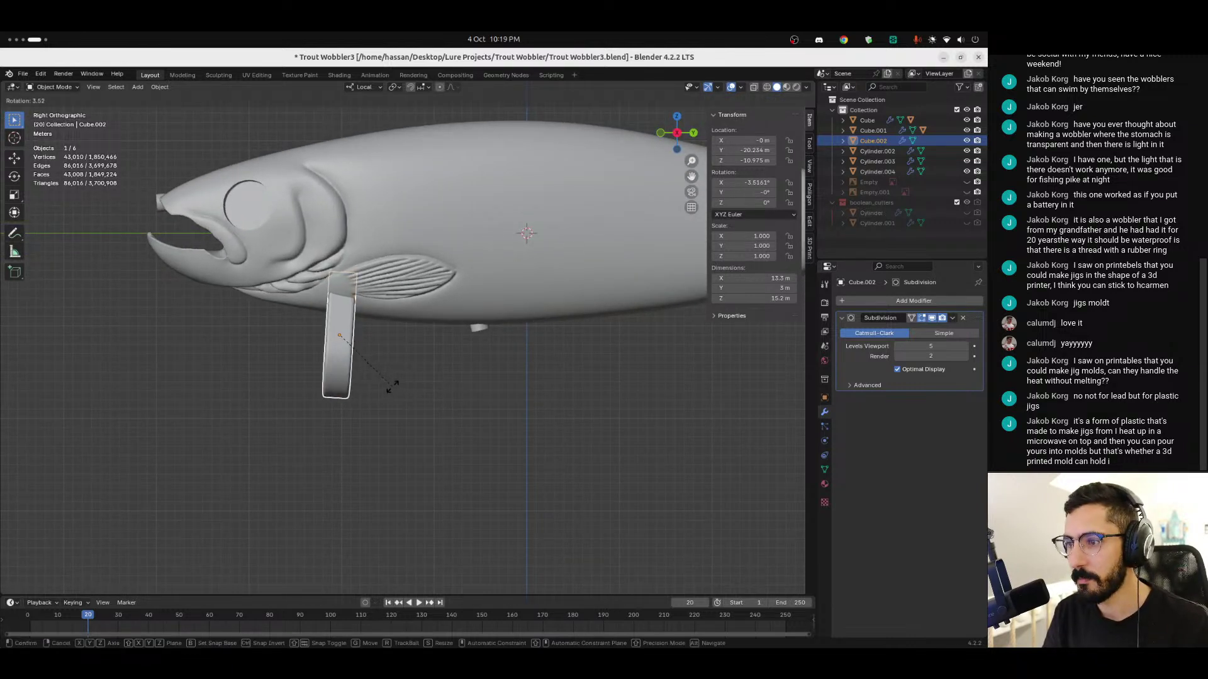
click(402, 402)
click(414, 417)
scroll(428, 414, down, 2)
scroll(428, 413, down, 2)
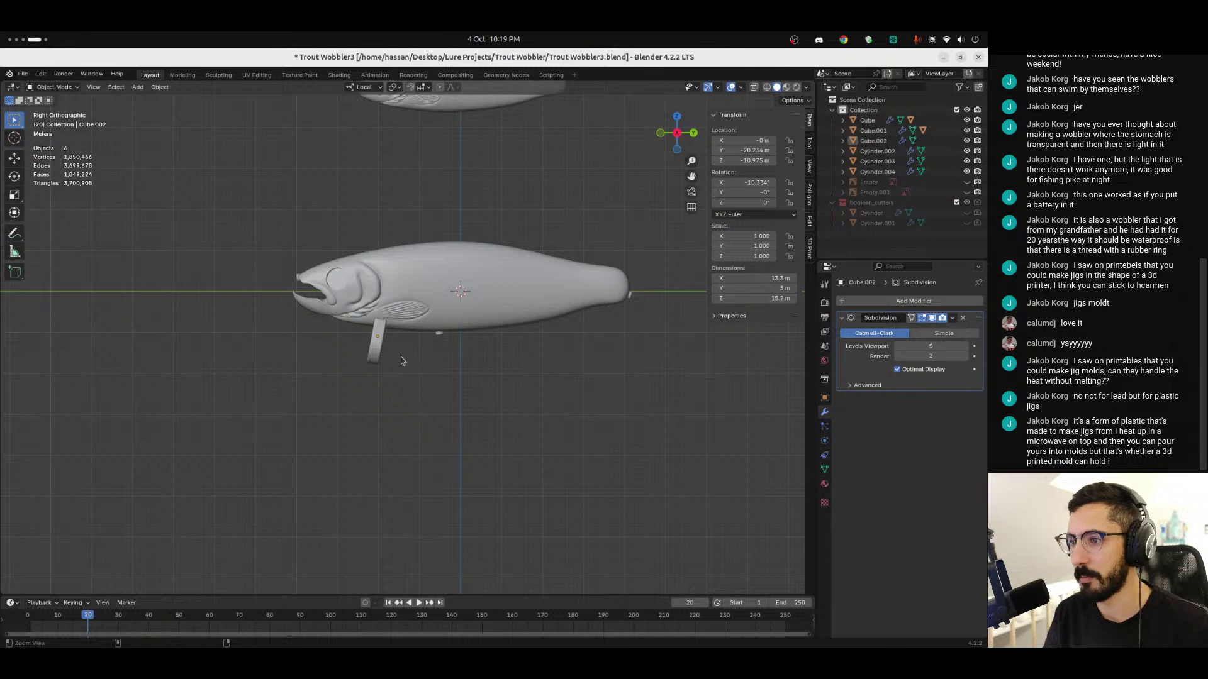
scroll(406, 369, up, 4)
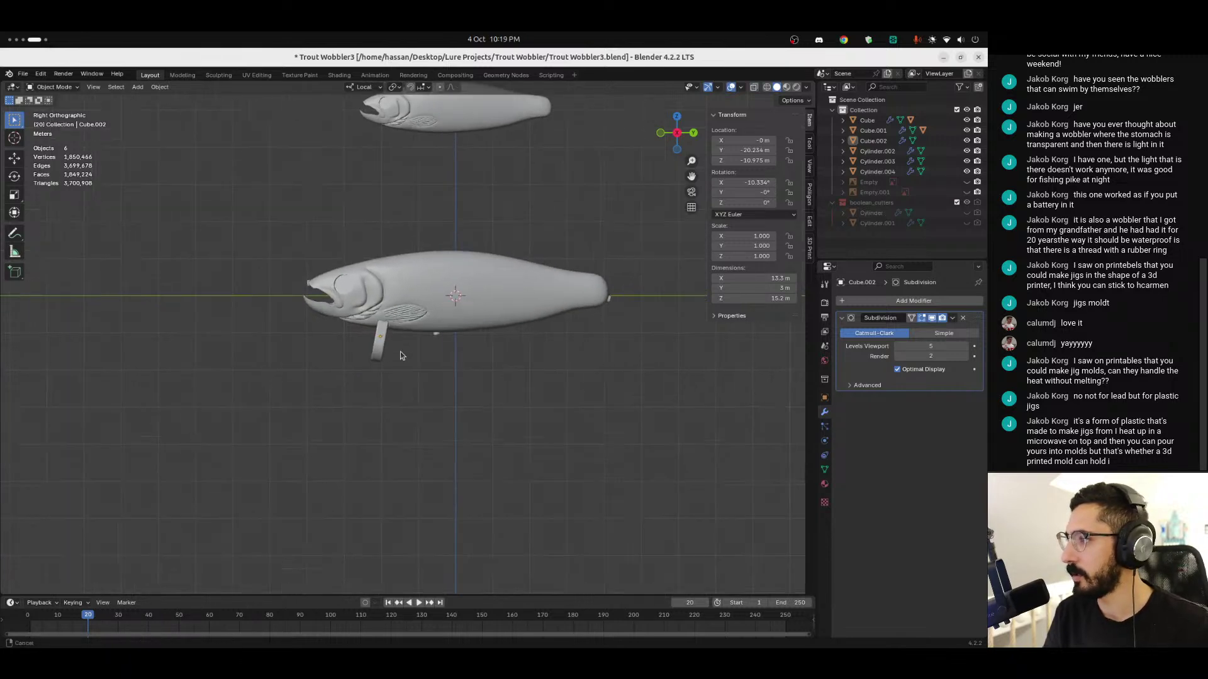
Step: Duplicate the diving lip in place without moving the copy
middle_drag(403, 368, 353, 370)
click(353, 370)
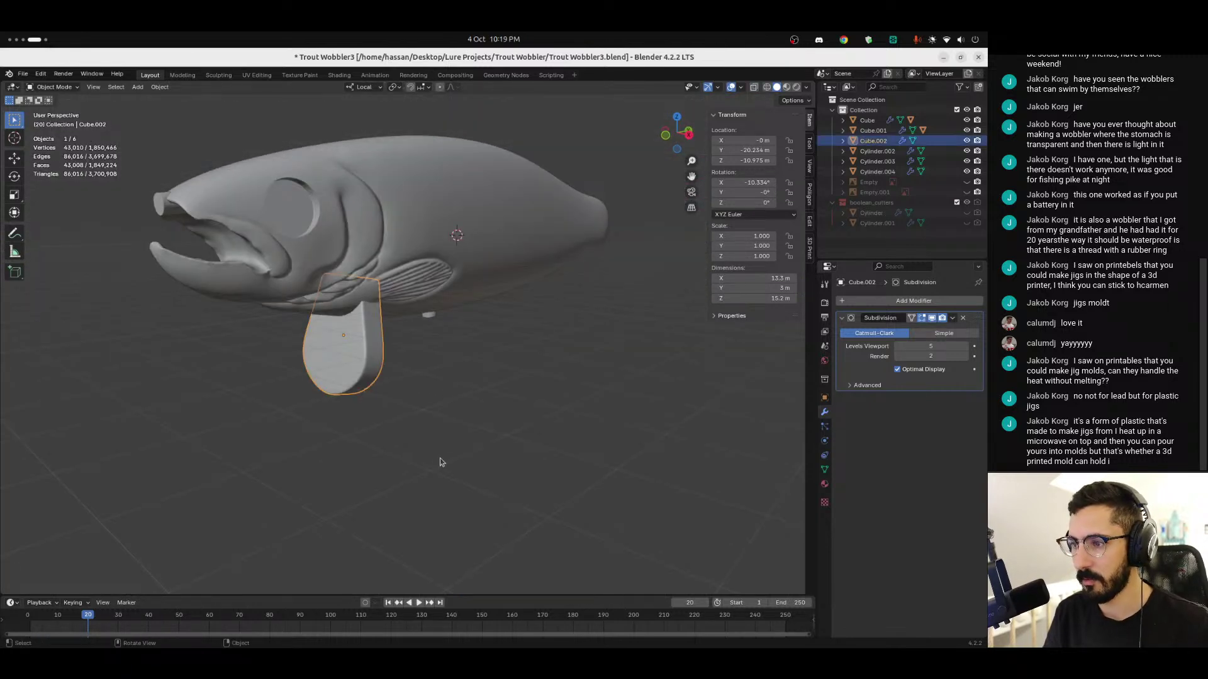
key(shift+d)
right_click(397, 382)
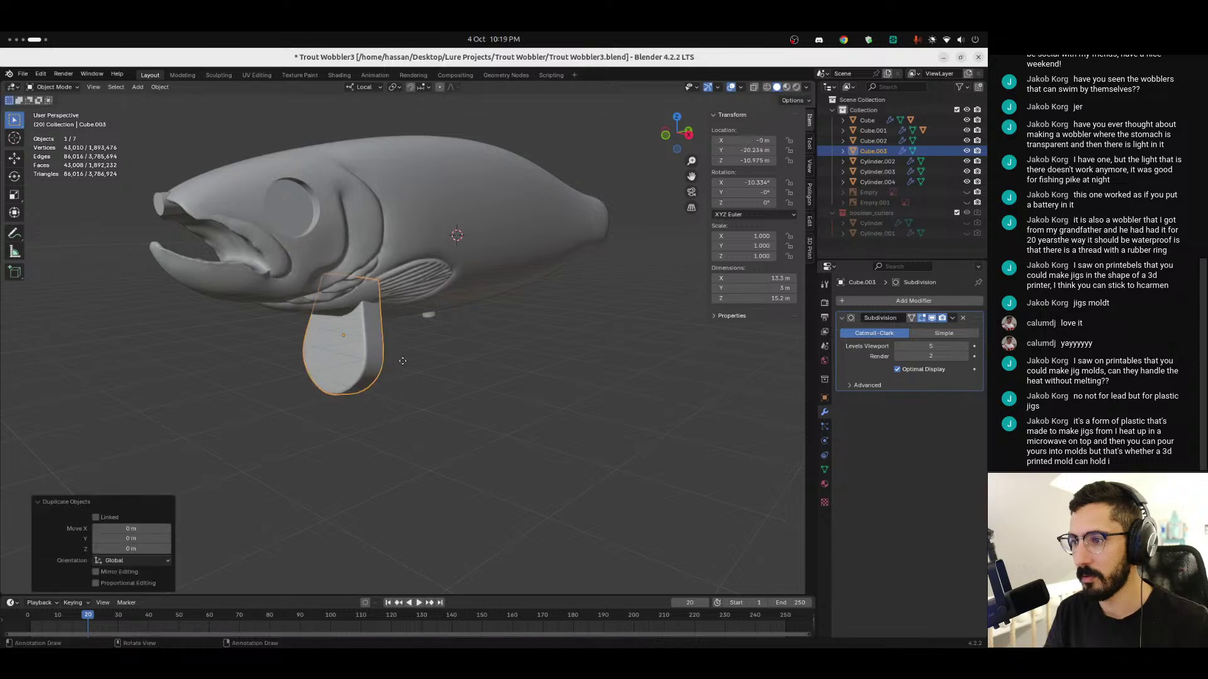
mouse_move(401, 403)
middle_down()
mouse_move(441, 410)
mouse_move(423, 406)
middle_up()
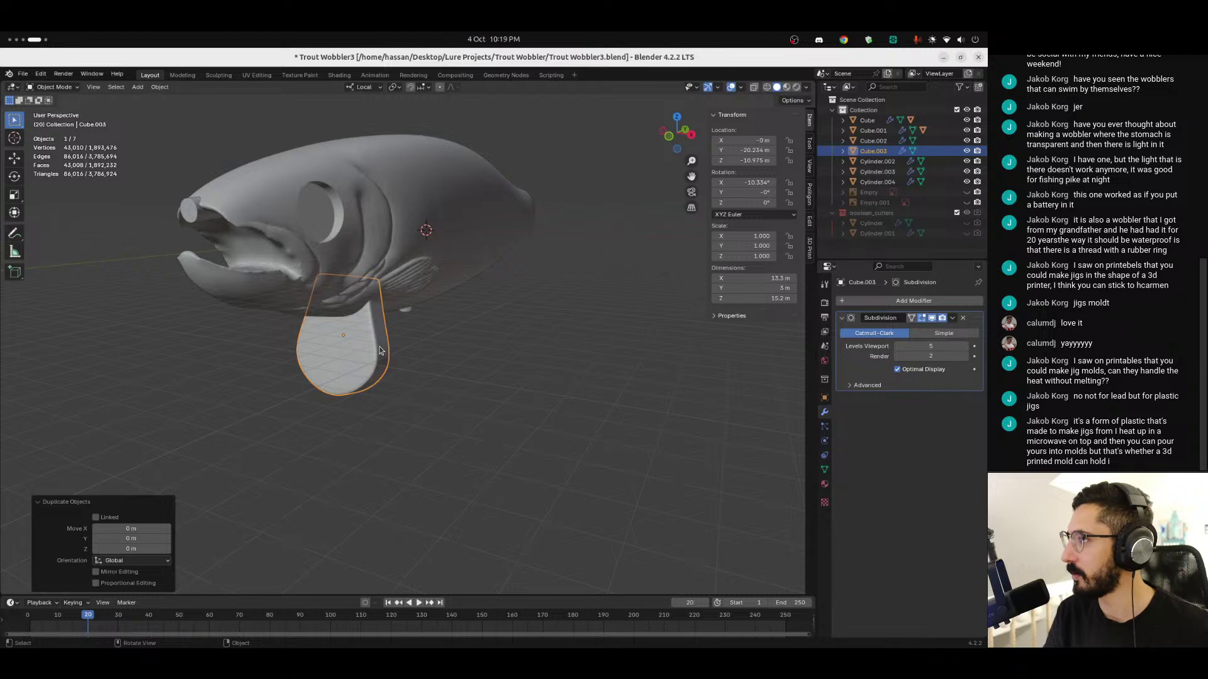
Step: Rename the original lip object as Lip and its duplicate as Lip Cutter
click(874, 140)
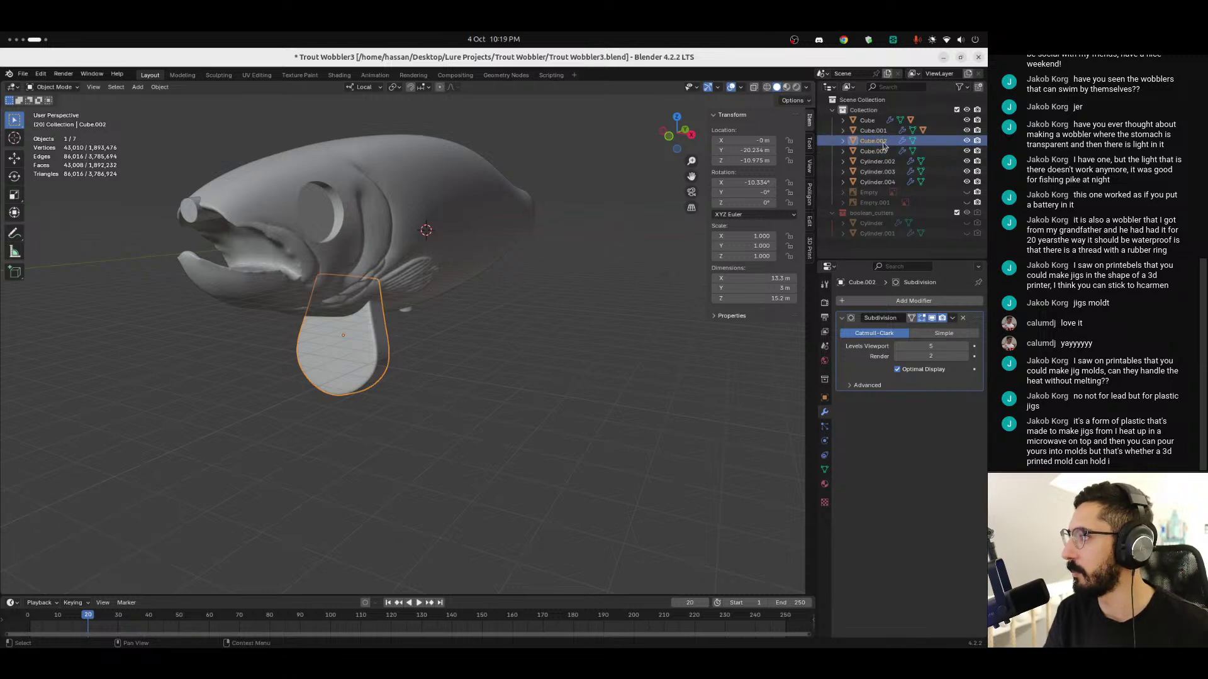
double_click(883, 142)
text(Lip)
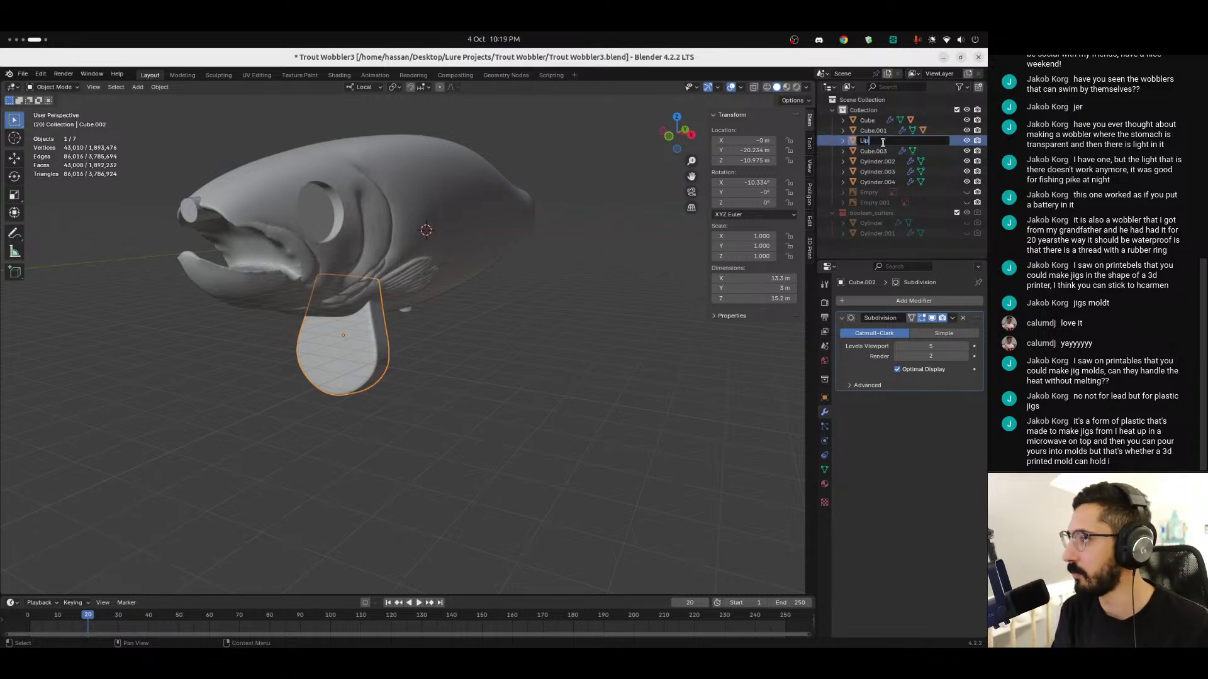
key(Return)
click(878, 150)
click(874, 141)
double_click(873, 141)
text(Lip Cutter)
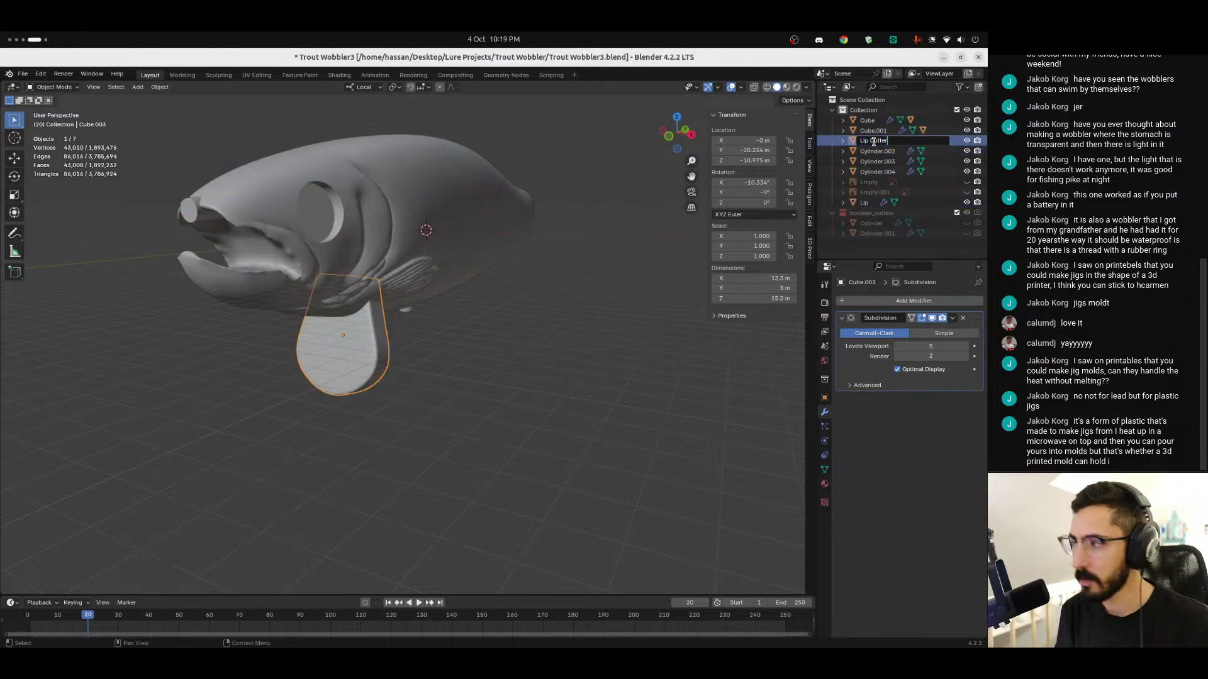
key(Return)
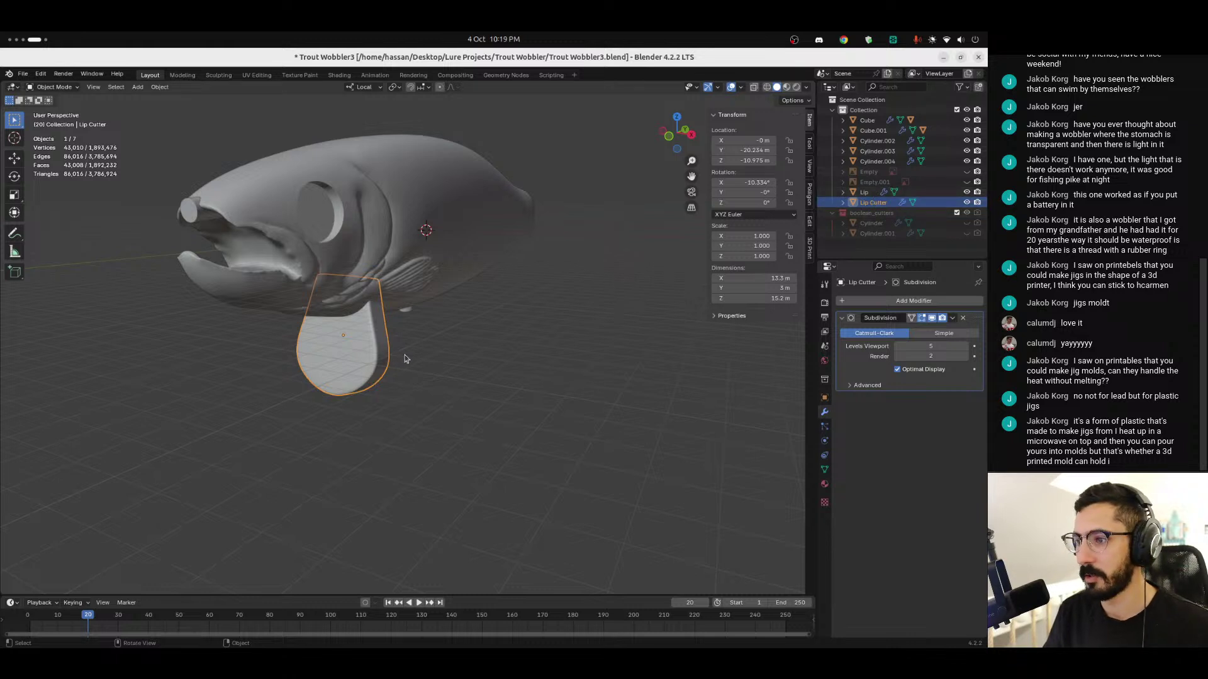
Step: Enlarge the whole Lip Cutter mesh in Edit Mode with a Shrink/Fatten offset of 0.2 m
key(Tab)
mouse_move(397, 347)
middle_down()
mouse_move(450, 327)
mouse_move(468, 333)
mouse_move(434, 326)
mouse_move(360, 347)
mouse_move(406, 344)
middle_up()
key(a)
key(alt+s)
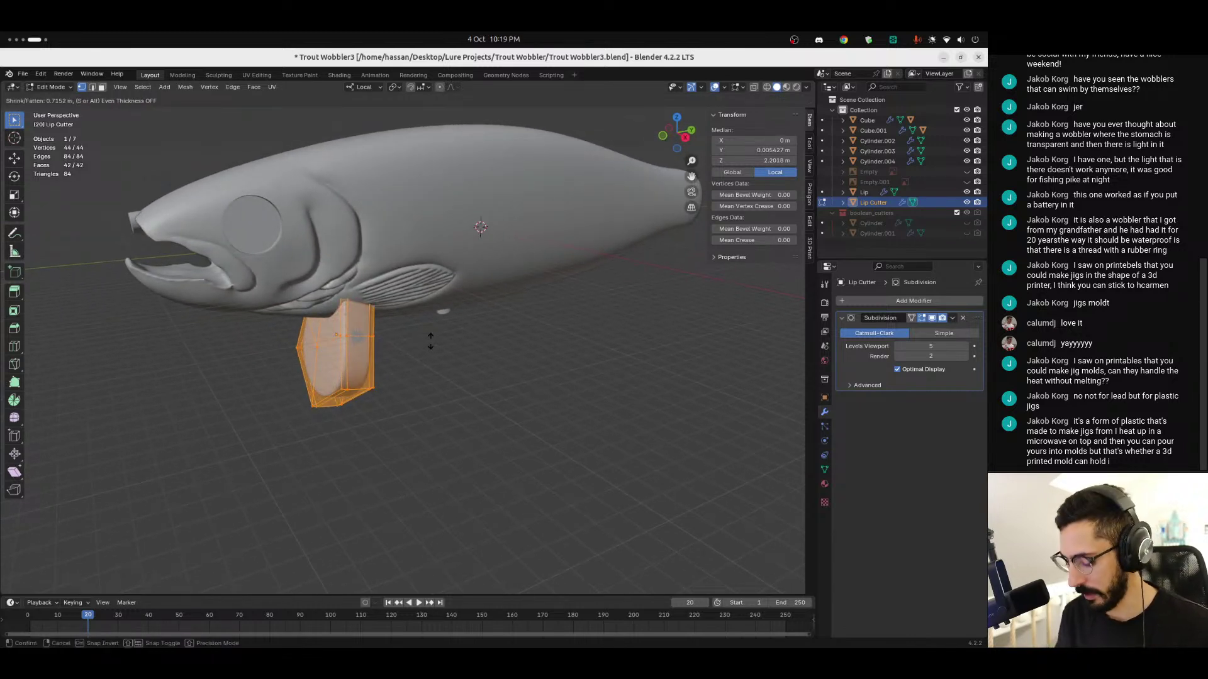
text(0.2)
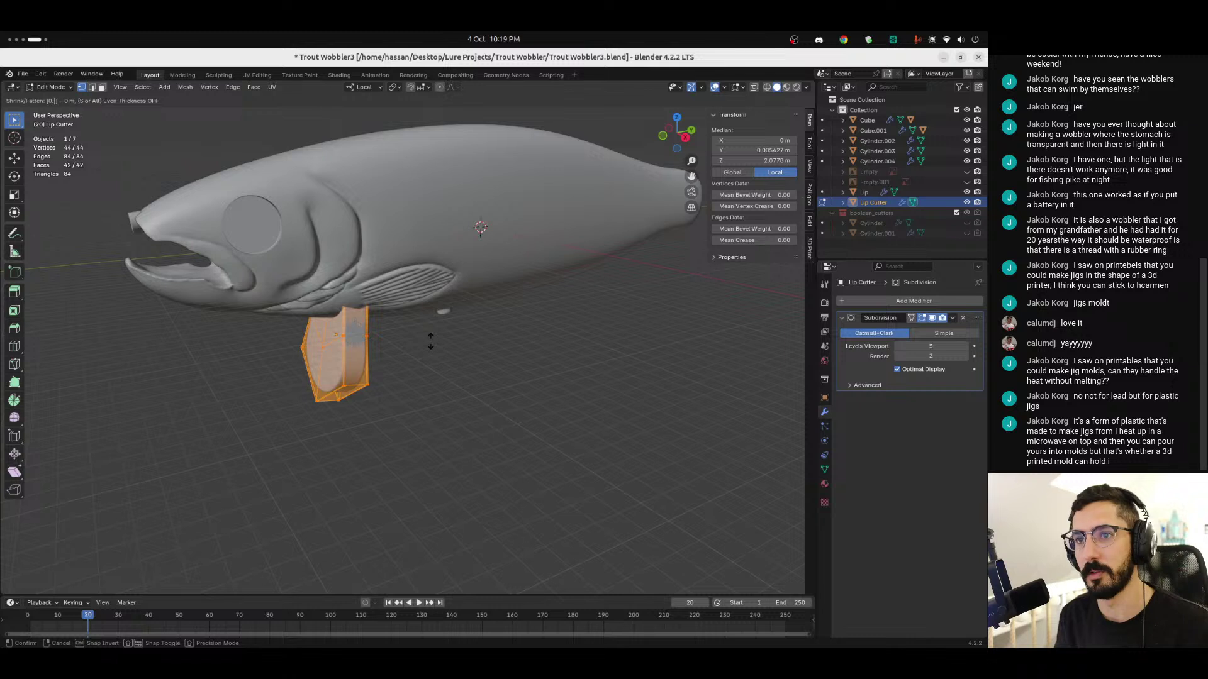
key(Return)
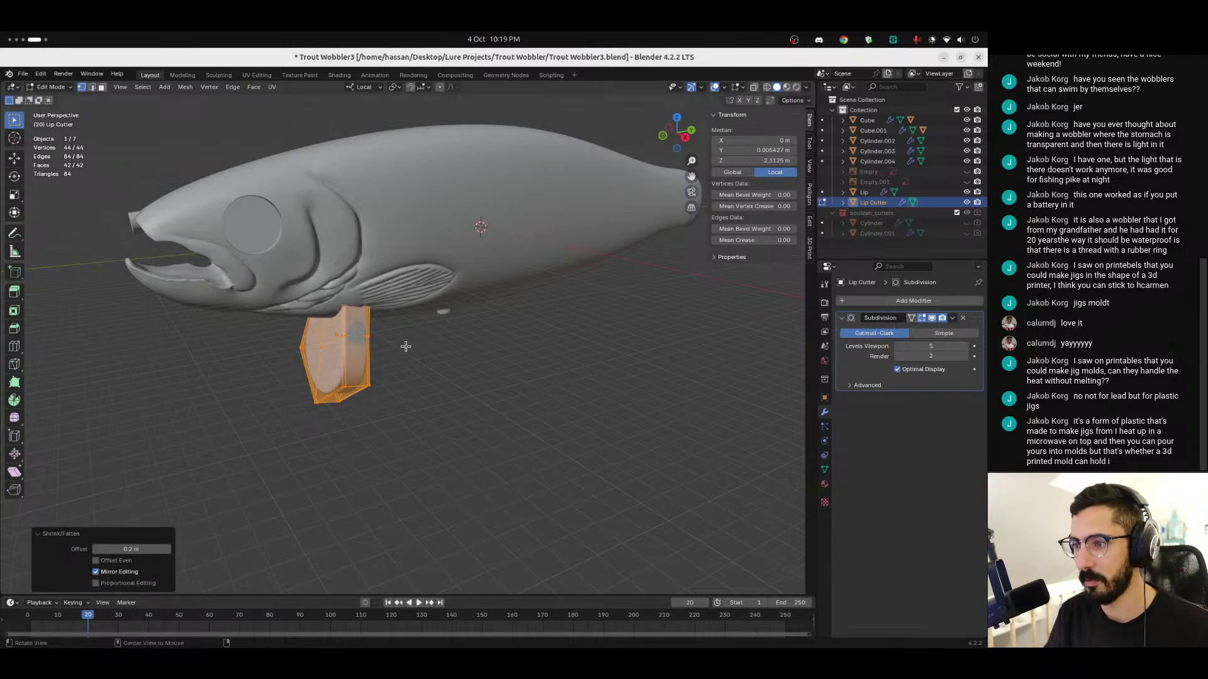
Step: Leave Edit Mode, subtract the Lip Cutter from the trout body with a Boolean Difference, and hide the cutter
key(Tab)
shift+click(392, 239)
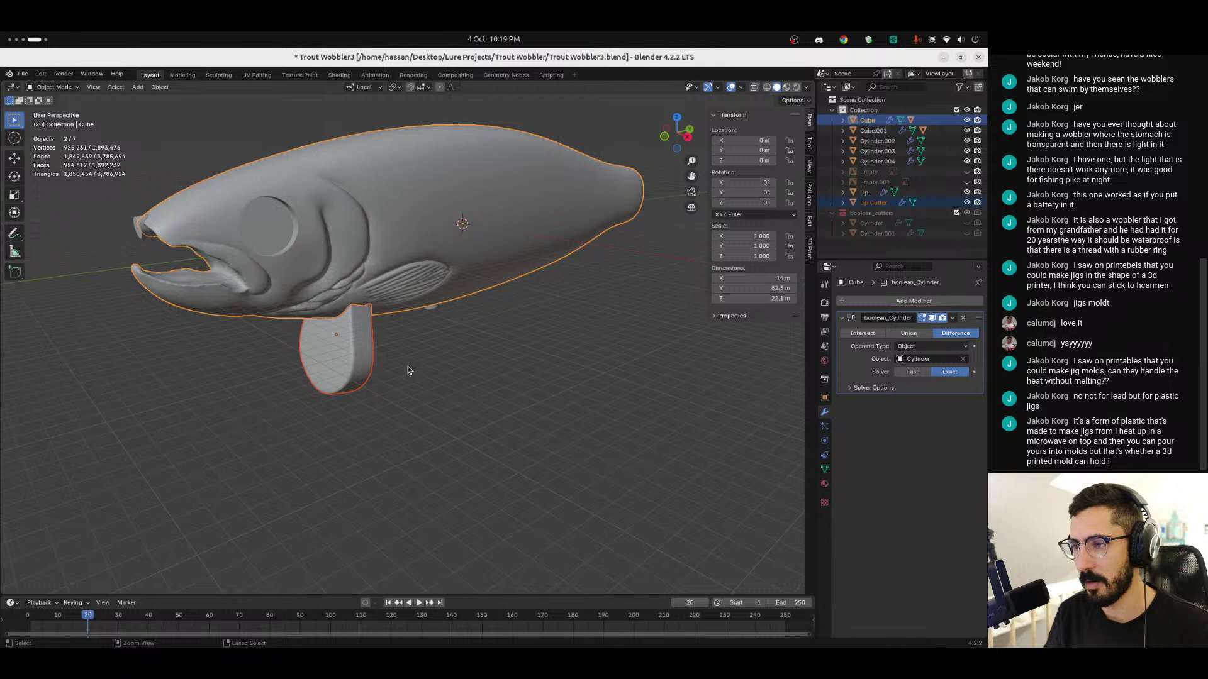
key(ctrl+KP_Subtract)
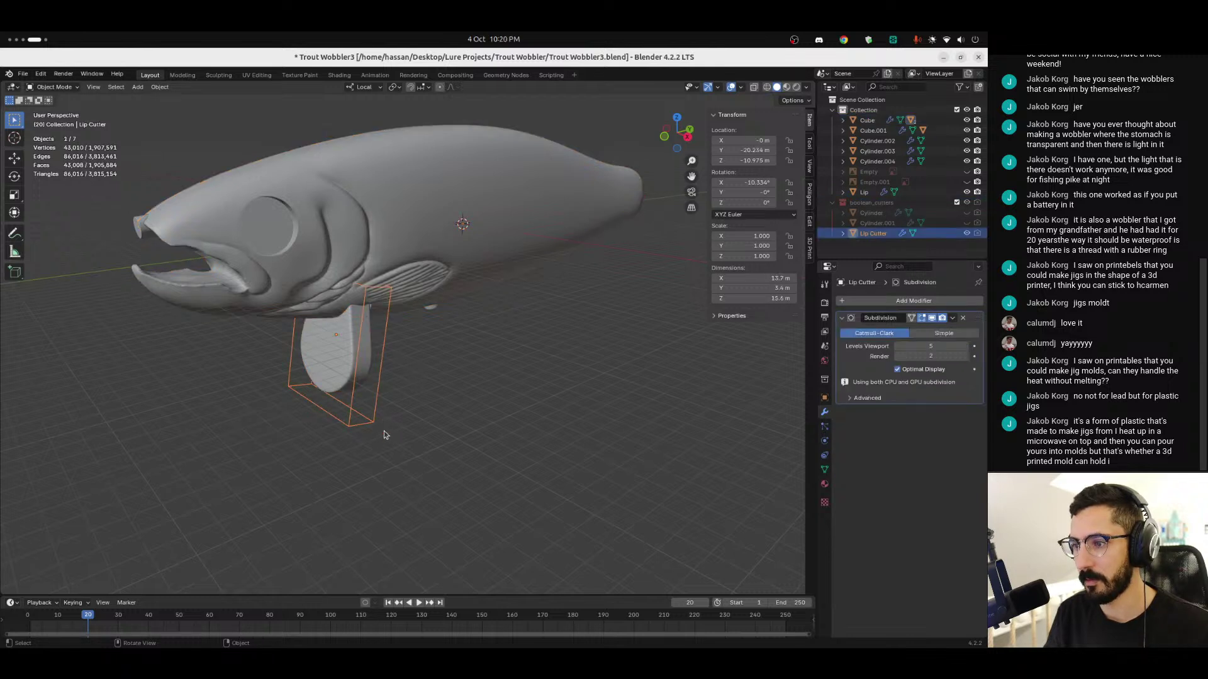
key(h)
key(alt+h)
key(h)
Step: Inspect the slot in the body's underside by temporarily hiding the Lip, and restore the Lip's visibility
middle_drag(386, 444, 412, 356)
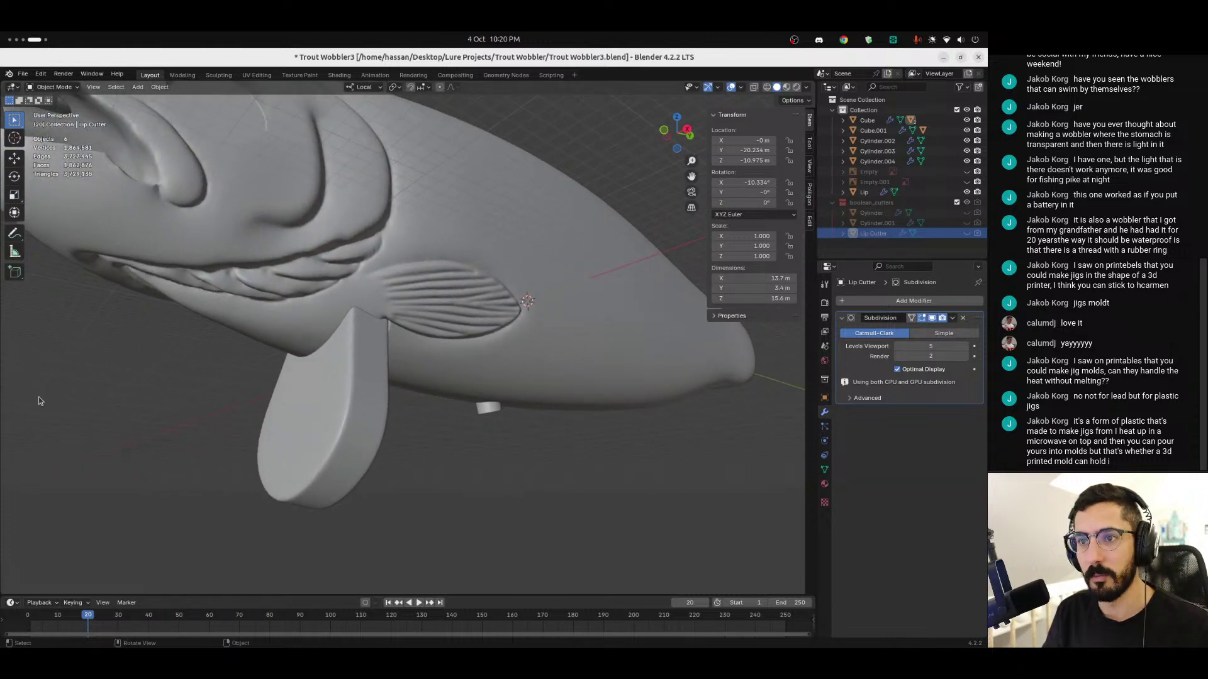
click(214, 214)
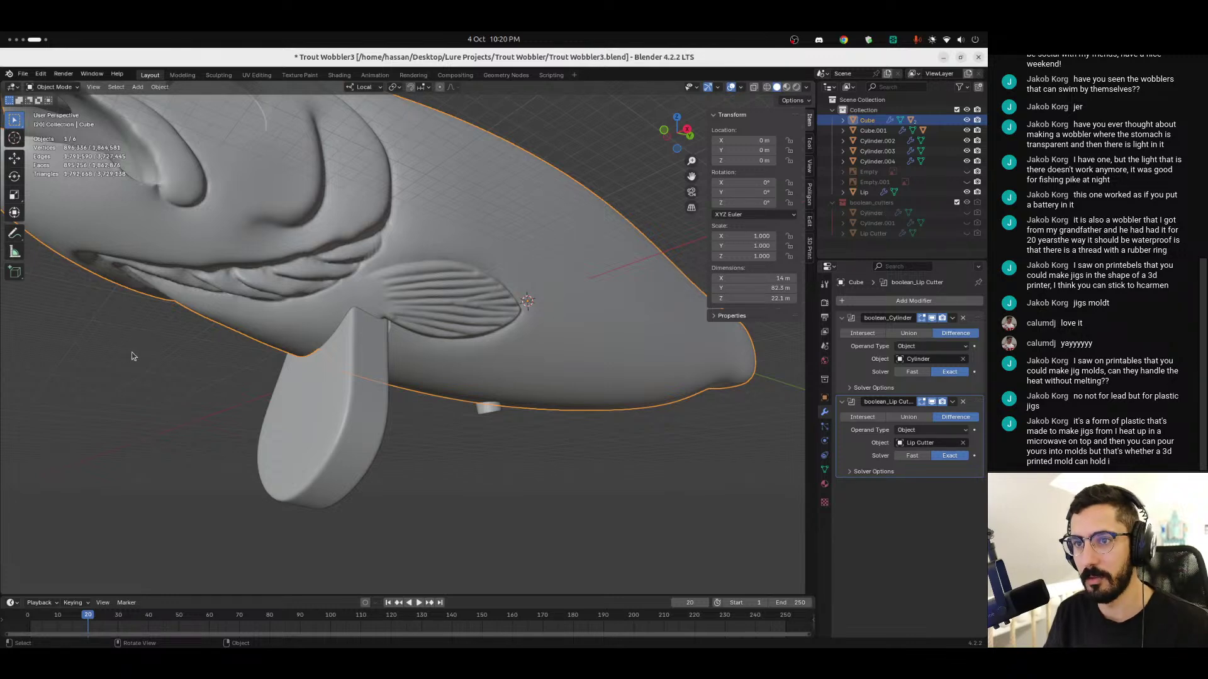
middle_drag(152, 353, 239, 254)
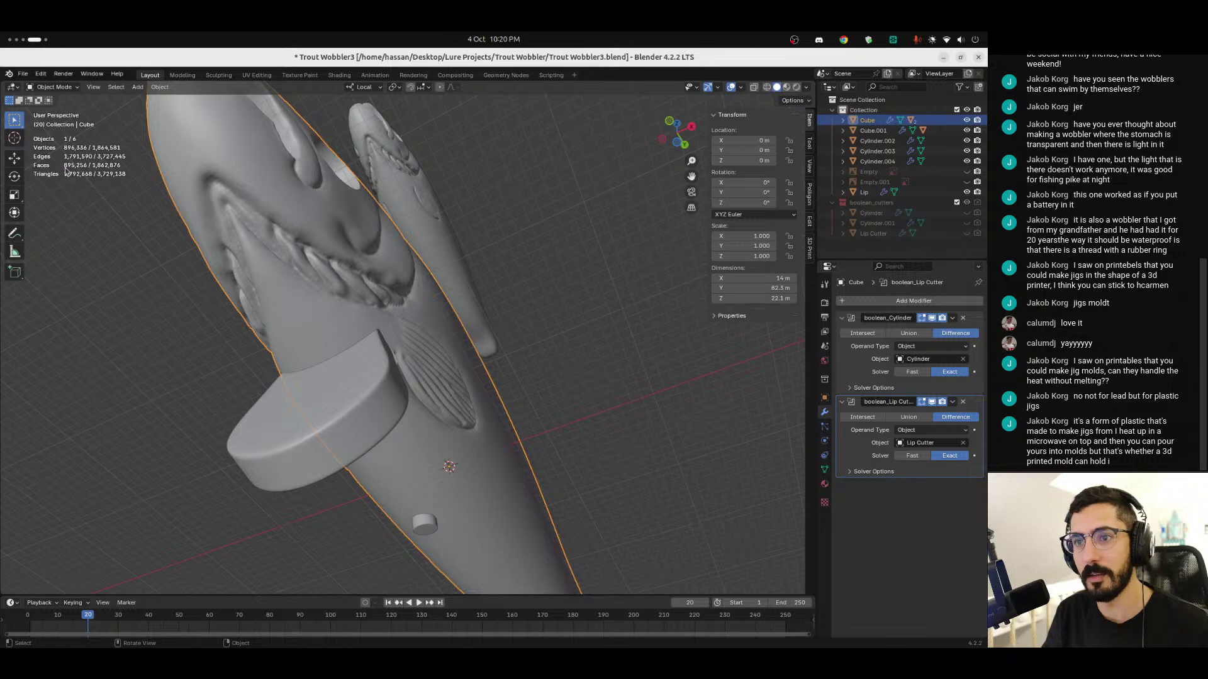
click(49, 256)
middle_drag(49, 257, 293, 375)
click(285, 410)
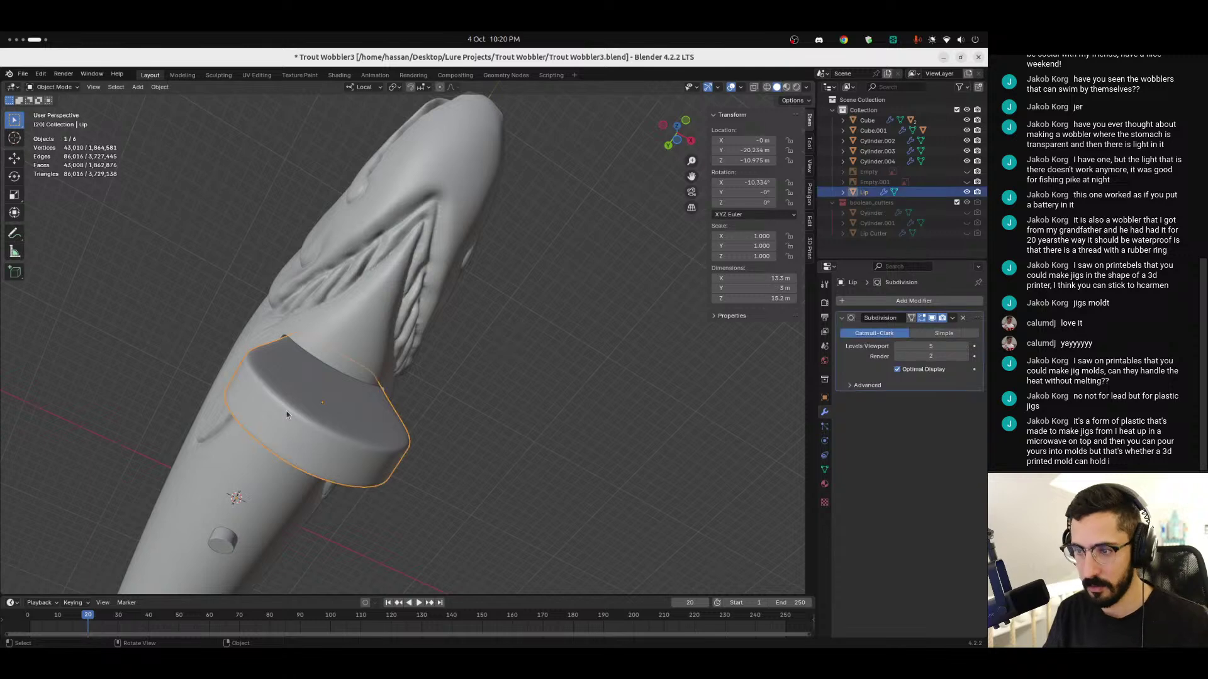
key(h)
middle_drag(364, 442, 329, 454)
key(alt+h)
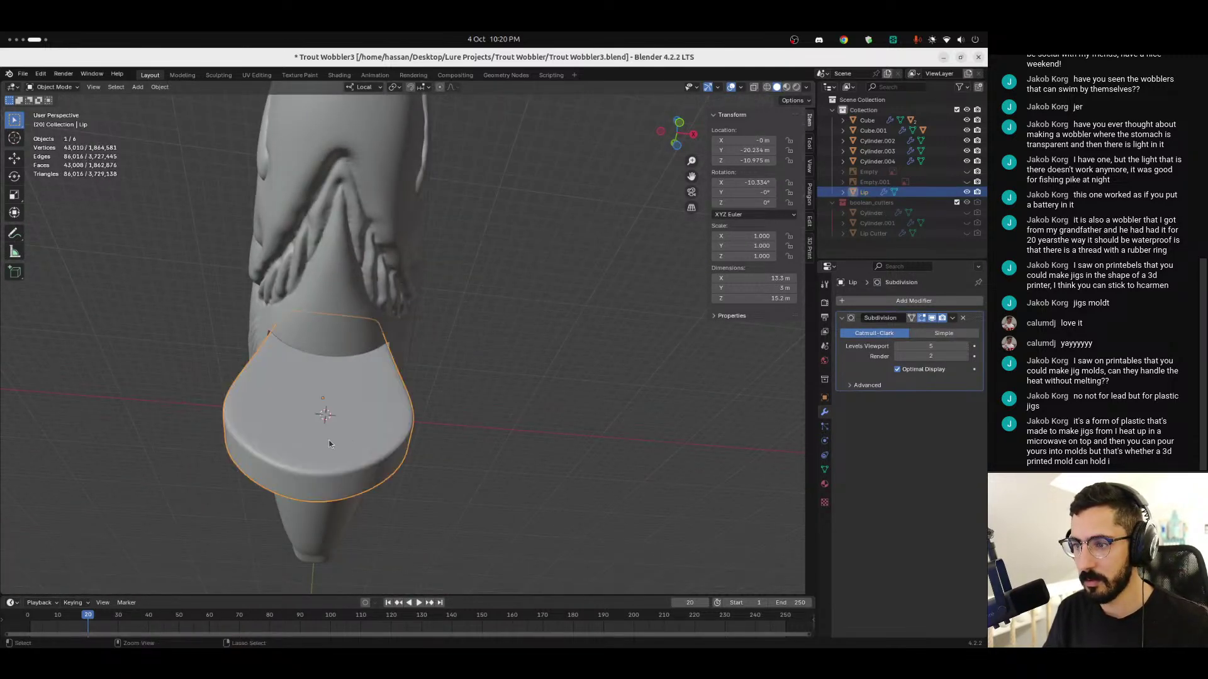
Step: Clear the selection and examine the diving lip and hanger cylinders along the body in the right orthographic view
middle_drag(467, 316, 322, 399)
key(alt+a)
scroll(440, 384, down, 2)
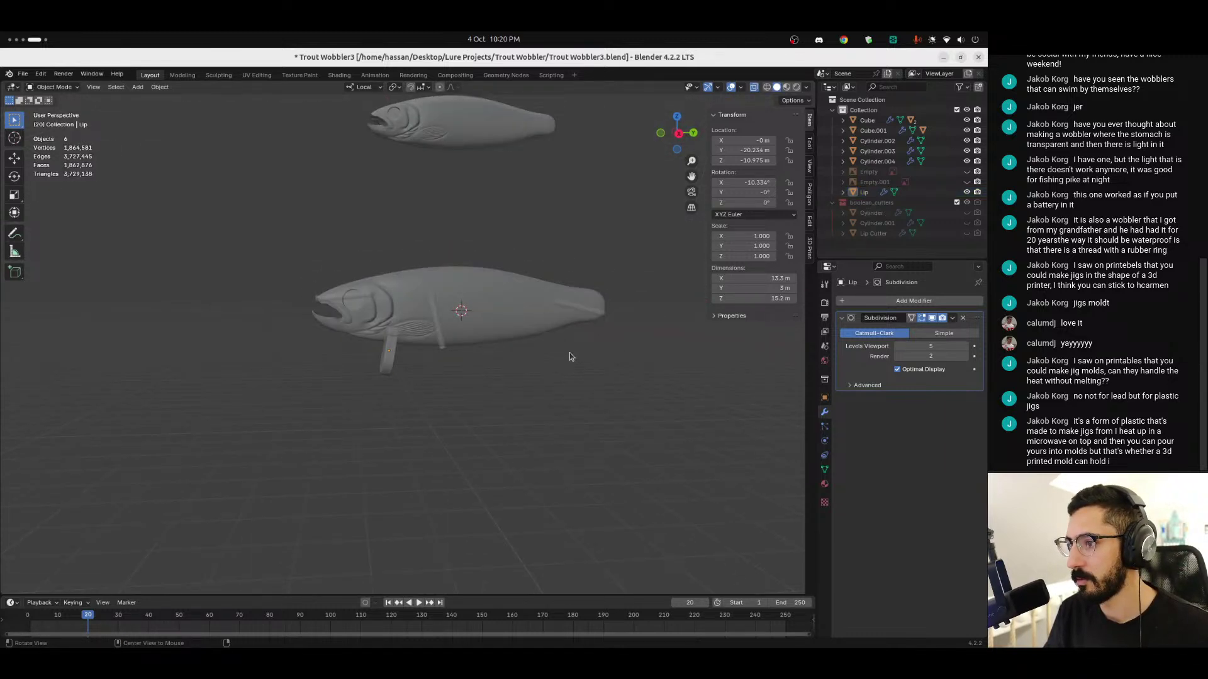
scroll(473, 376, up, 5)
alt+drag(473, 375, 489, 417)
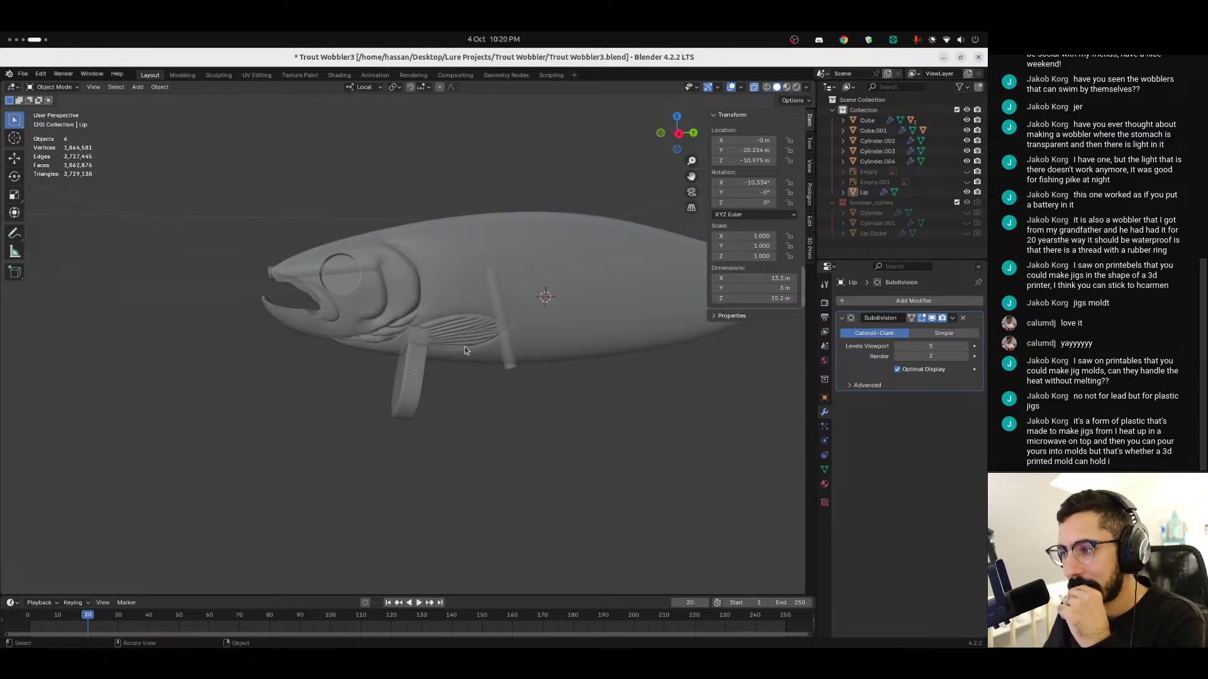
alt+drag(567, 340, 398, 353)
click(677, 132)
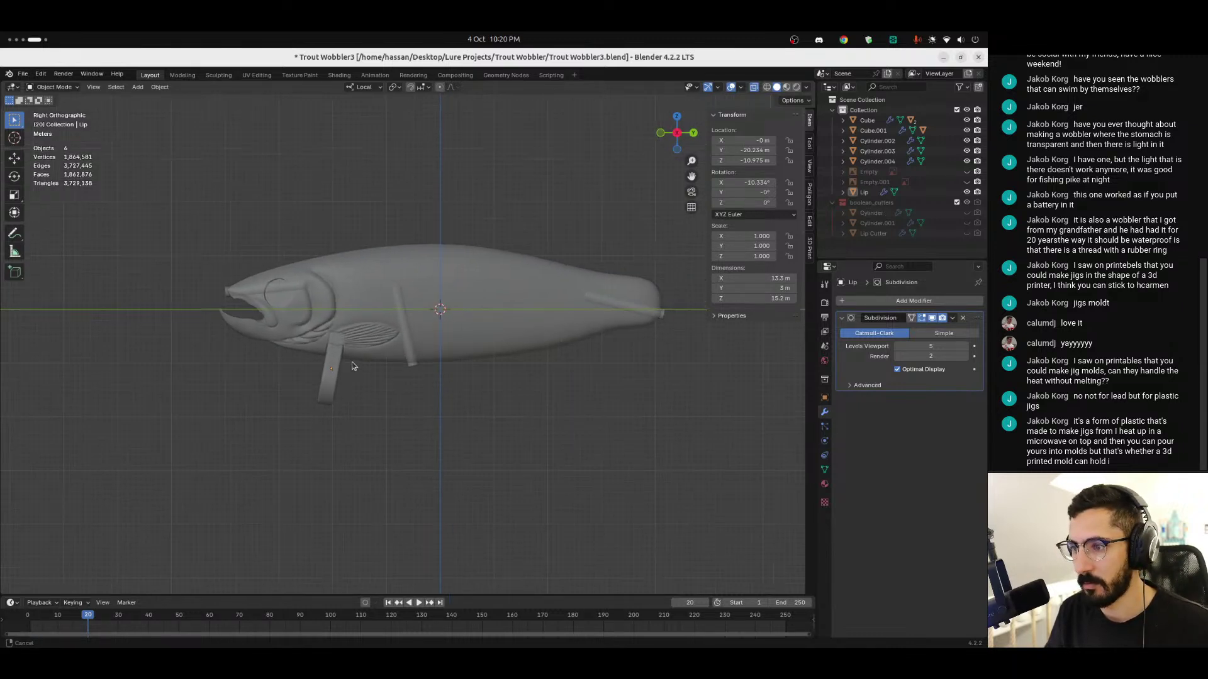
scroll(323, 360, up, 4)
shift+middle_drag(327, 376, 522, 400)
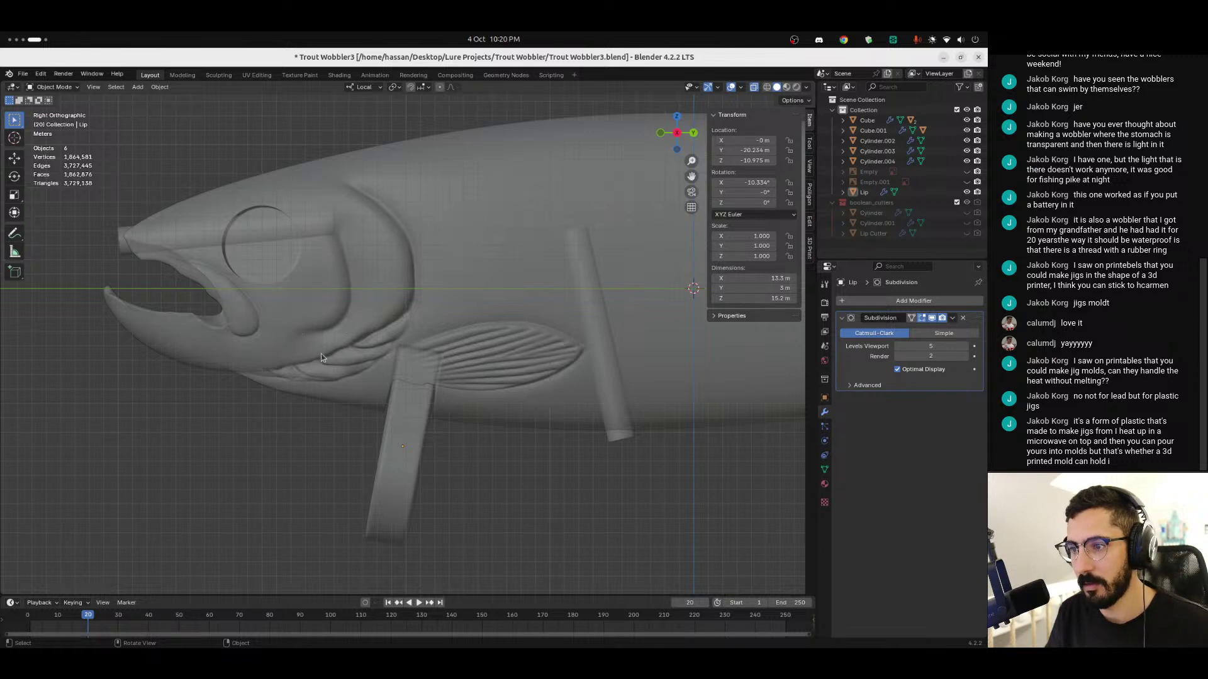
scroll(318, 350, down, 2)
shift+middle_drag(362, 390, 254, 395)
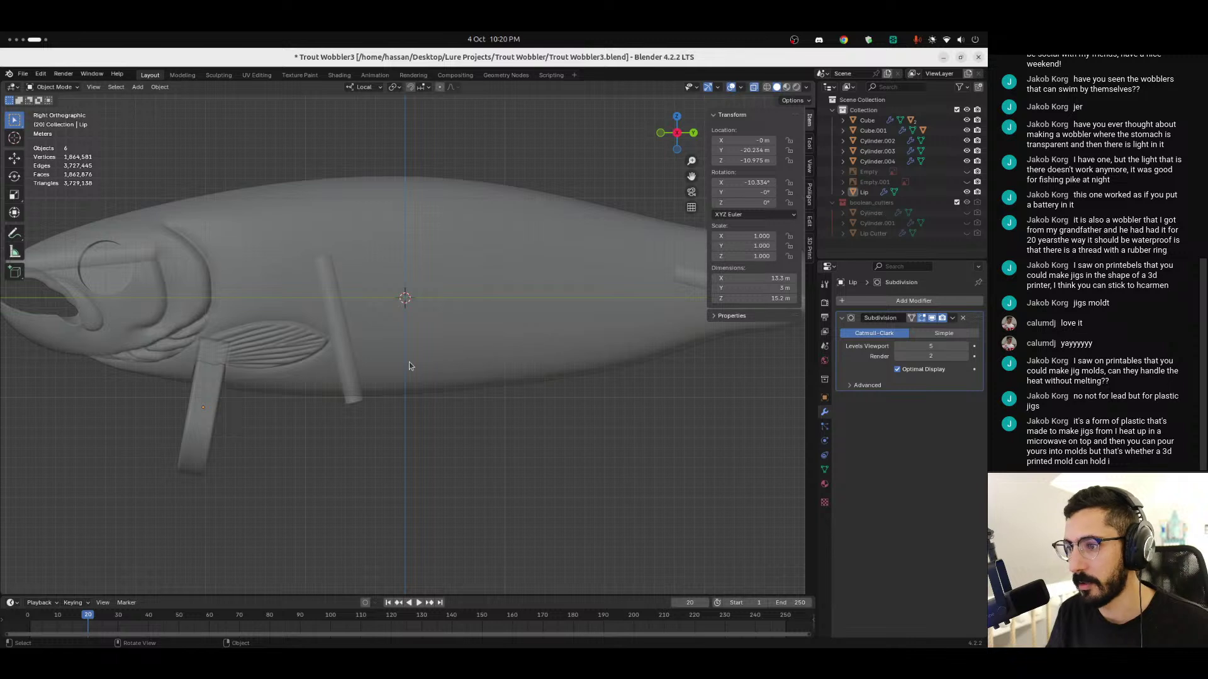
scroll(253, 369, up, 3)
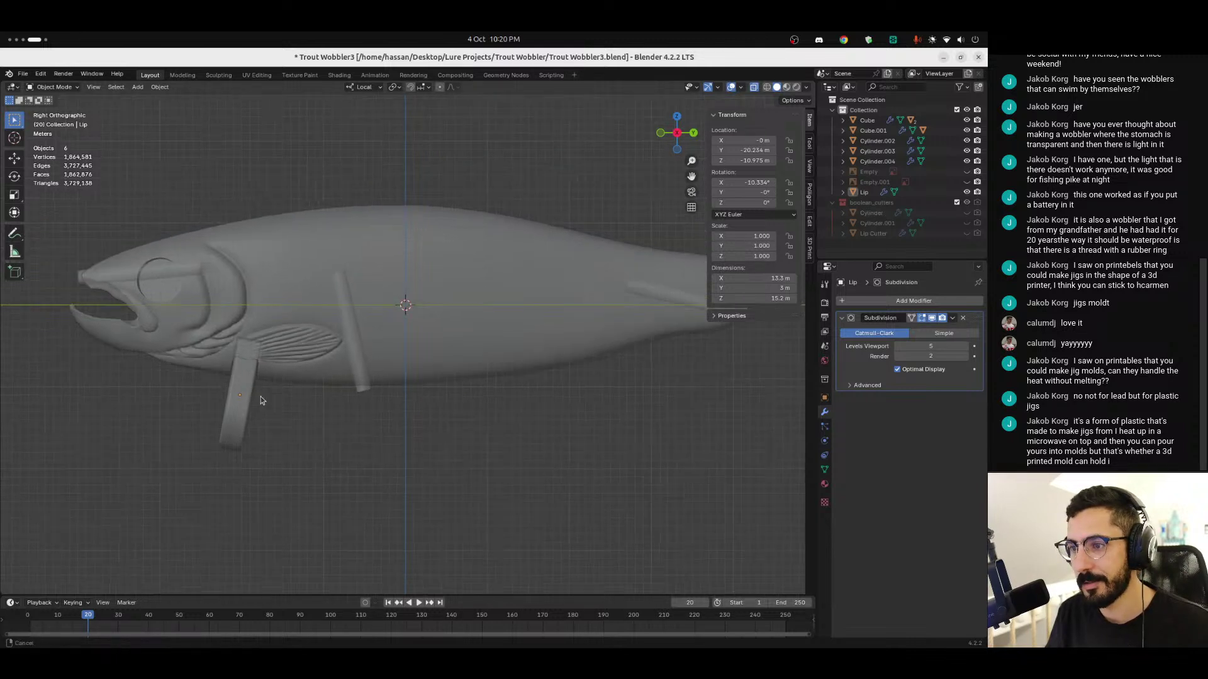
scroll(252, 333, down, 1)
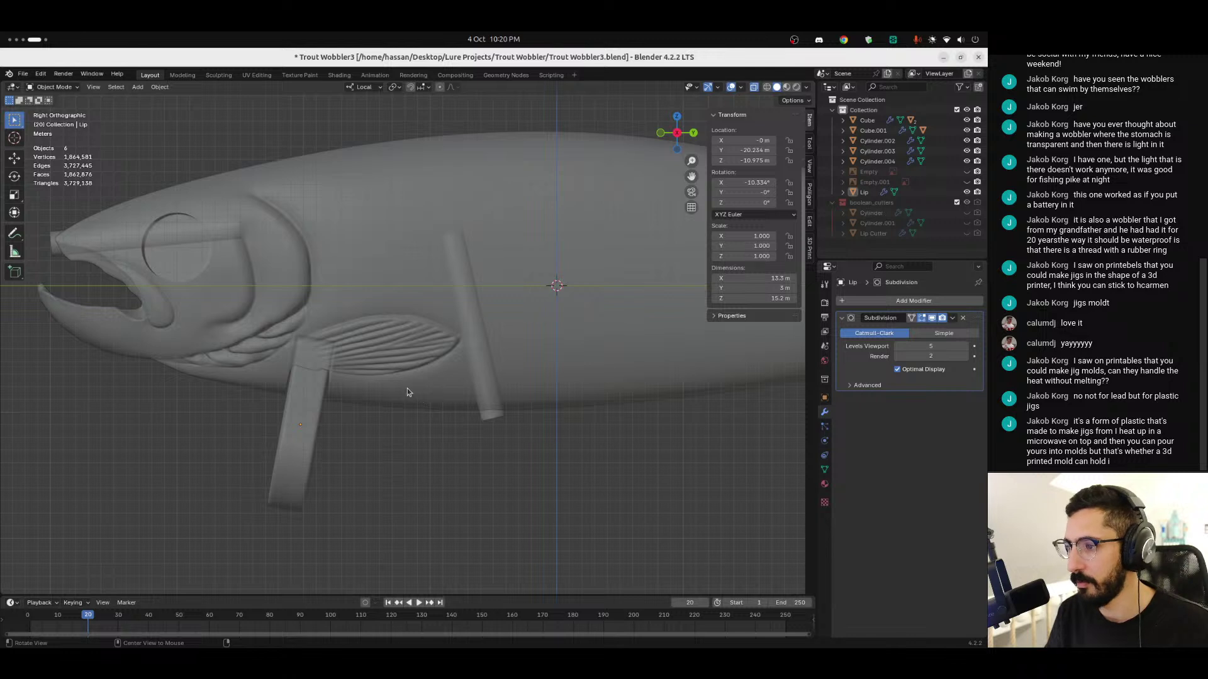
Step: Rename the cylinder running through the trout's snout, Cylinder.002, as Line Tie
click(489, 411)
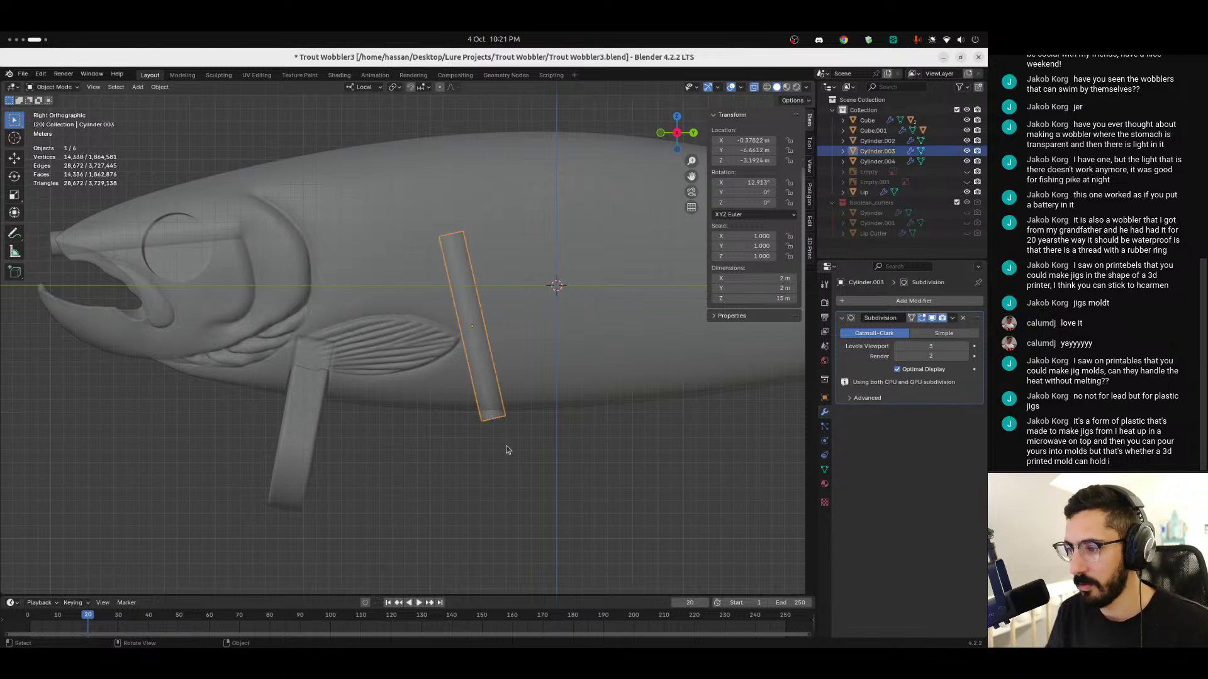
click(877, 141)
double_click(879, 141)
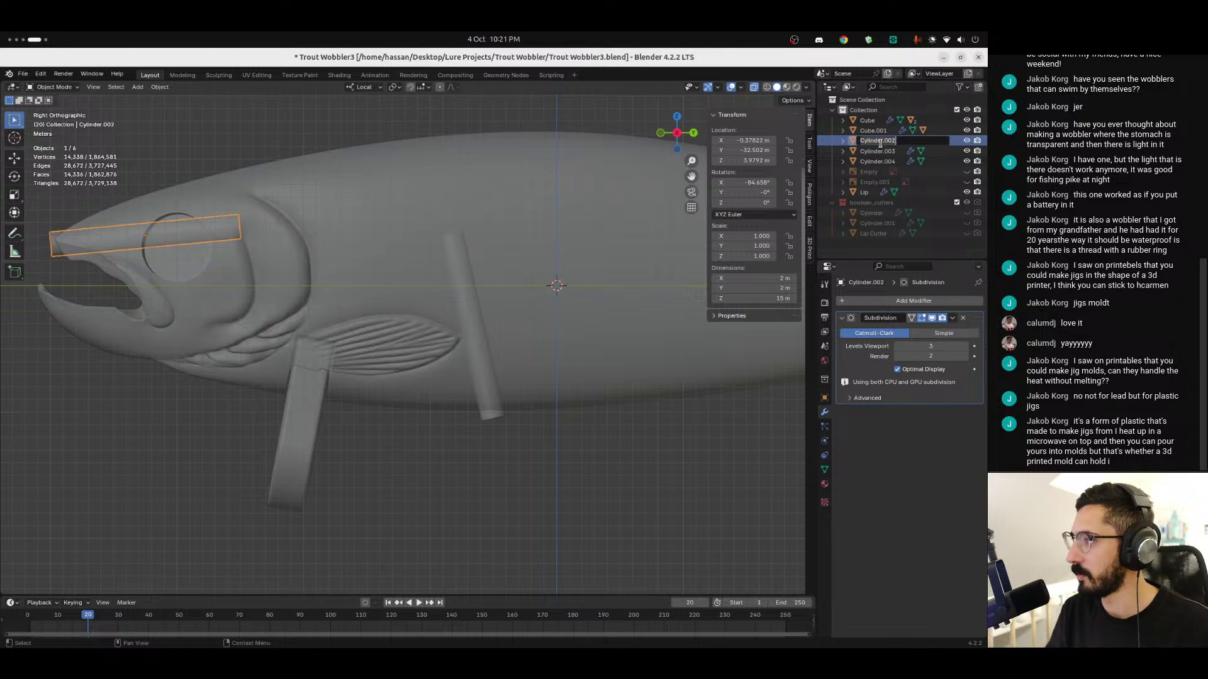
text(Line Tie)
key(Return)
Step: Rename the belly cylinder, Cylinder.003, as Hook Hanger and the tail cylinder, Cylinder.004, as Hook Hanger 2
click(883, 141)
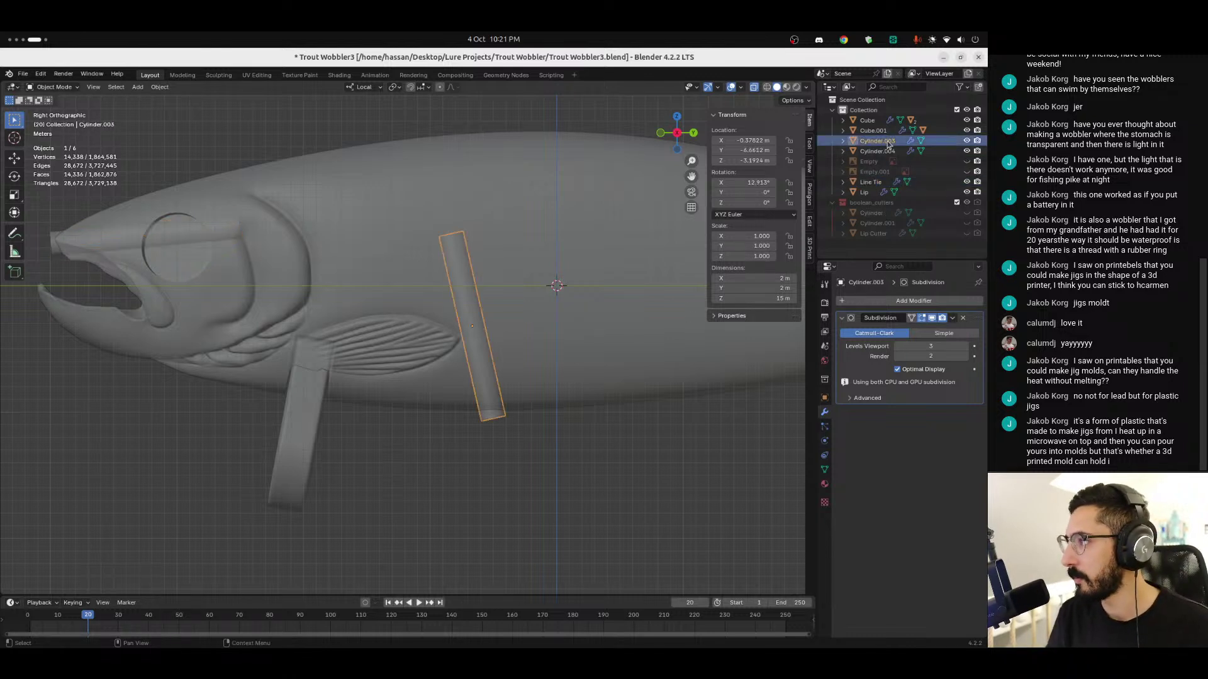
double_click(887, 141)
text(Hook Hanger)
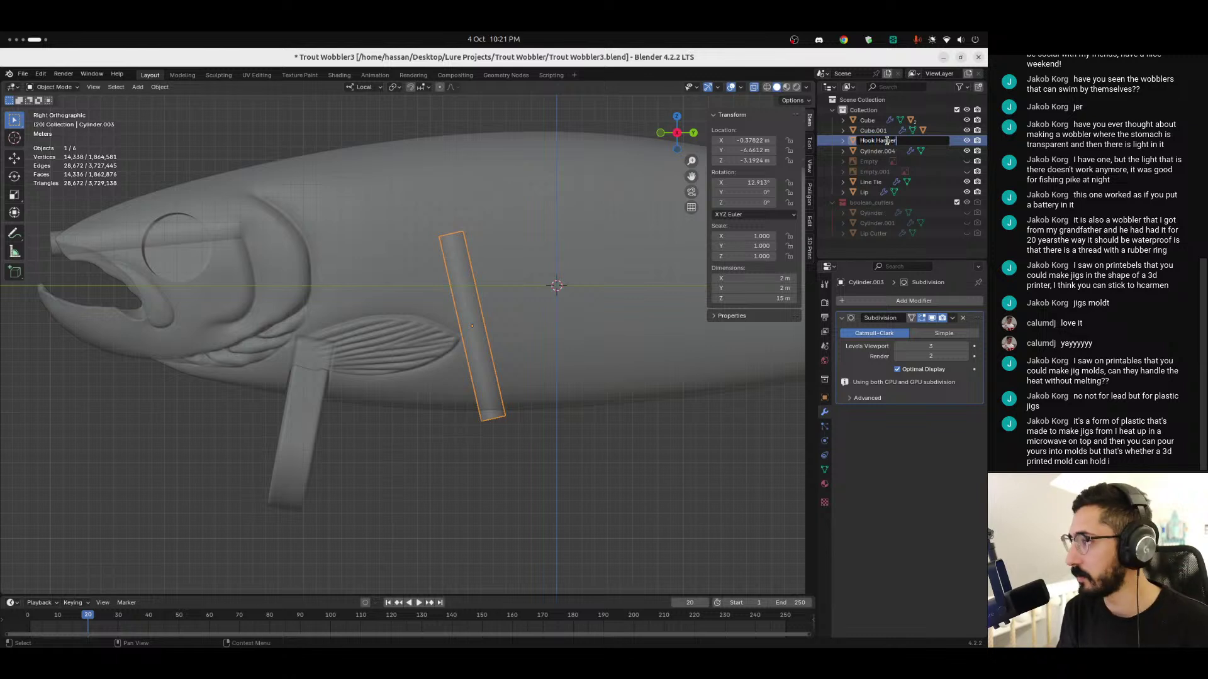
key(Return)
double_click(887, 141)
text(Hook Hanger)
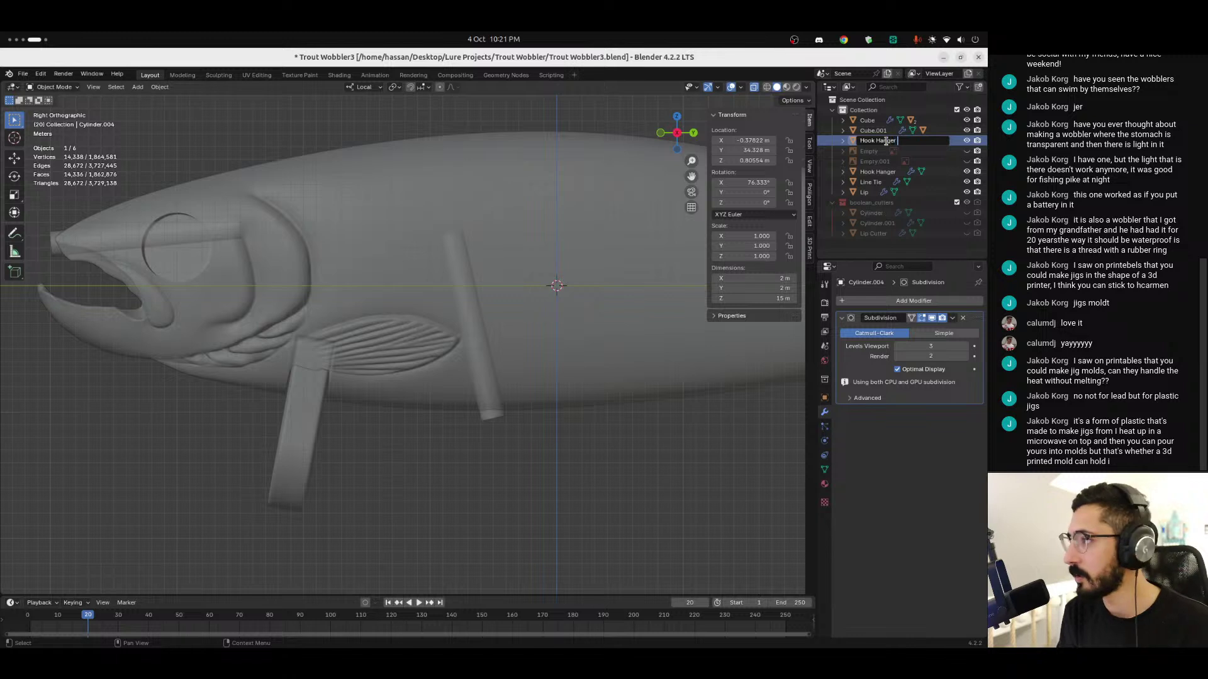
text( 23)
key(BackSpace)
key(Return)
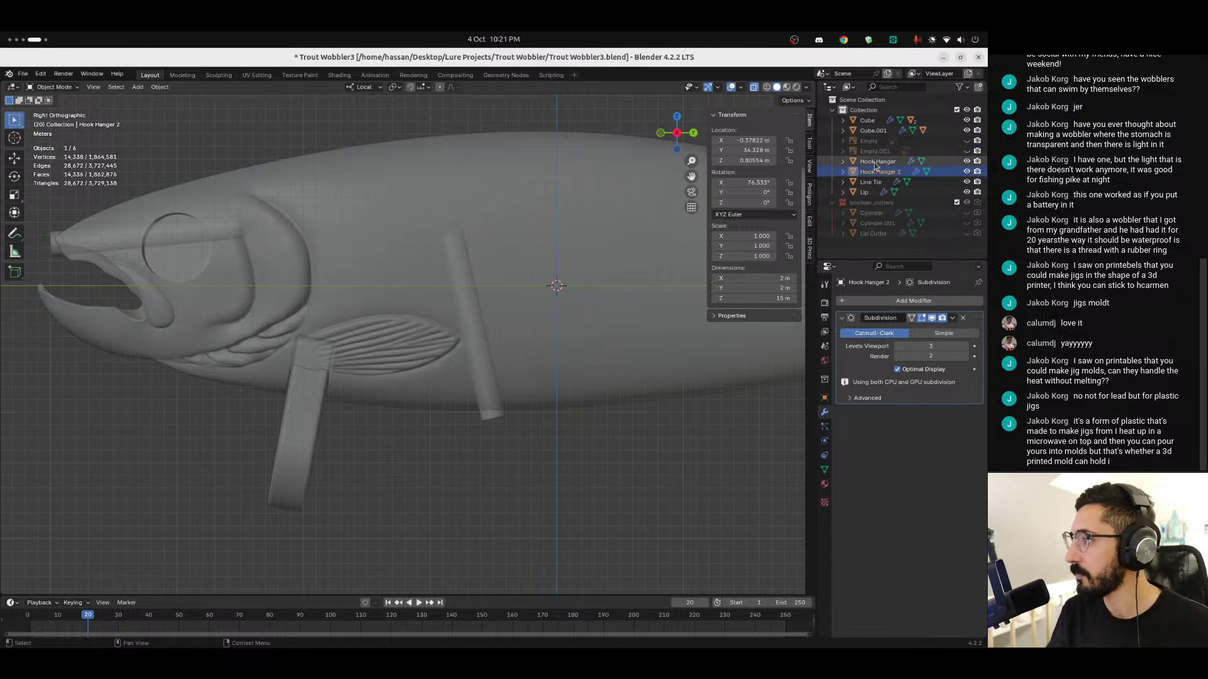
Step: Duplicate the belly Hook Hanger and place the copy about 15.2 m lower, beneath the body
click(883, 163)
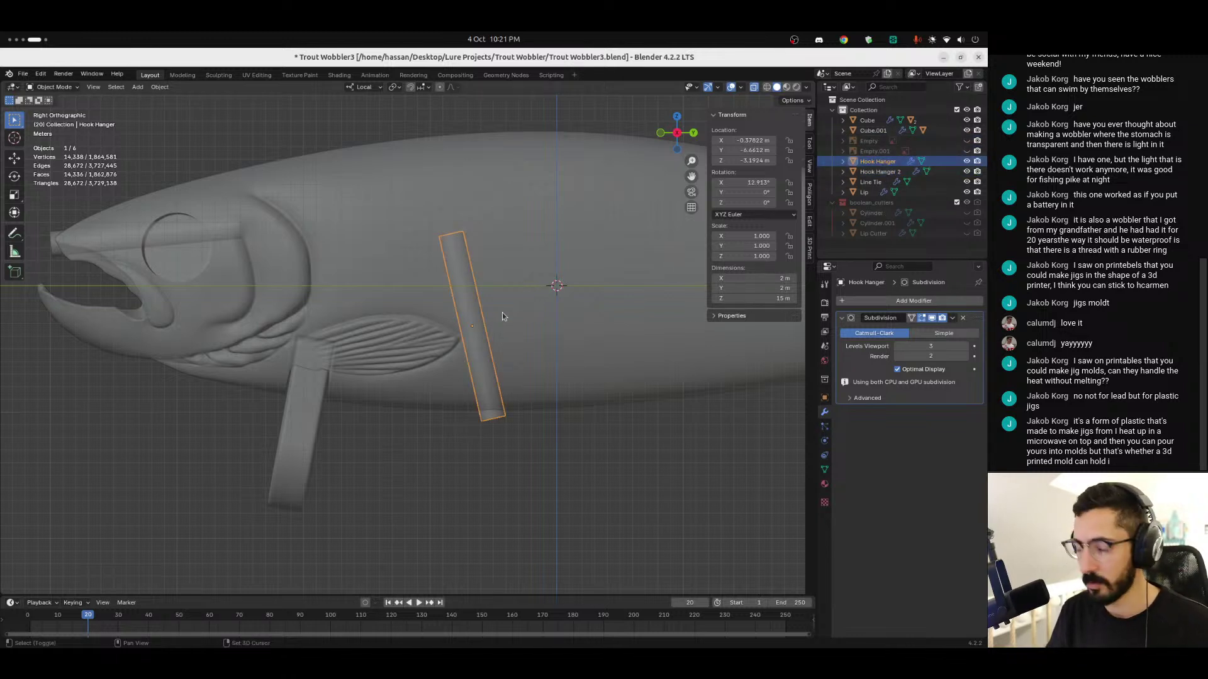
key(shift+d)
click(522, 489)
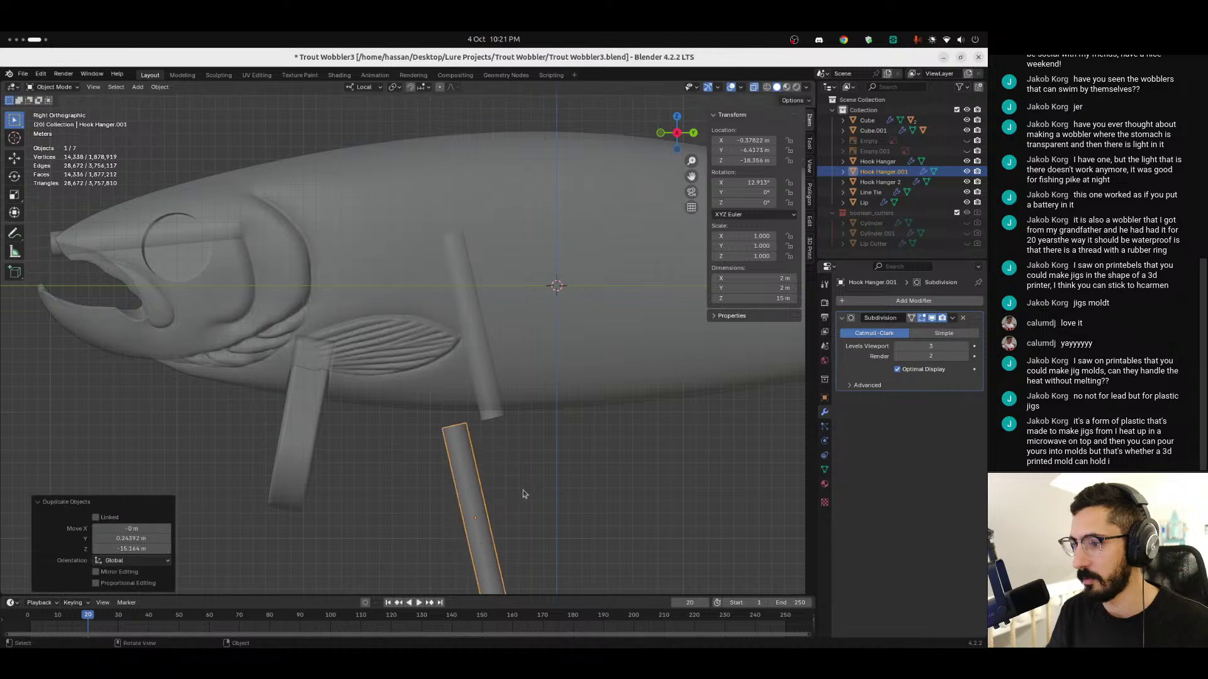
scroll(535, 484, down, 1)
shift+middle_drag(547, 478, 558, 415)
Step: Rename the duplicated hanger cylinder beneath the body as Weight Chamber
double_click(893, 172)
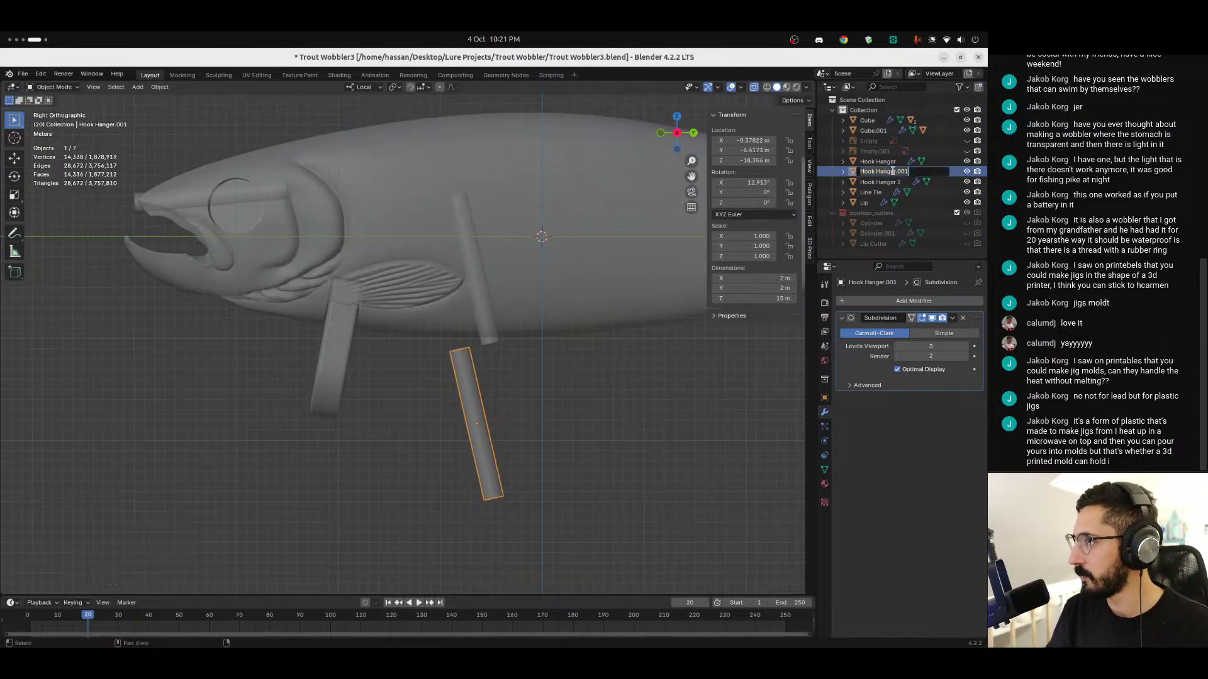
text(WEight Chamber)
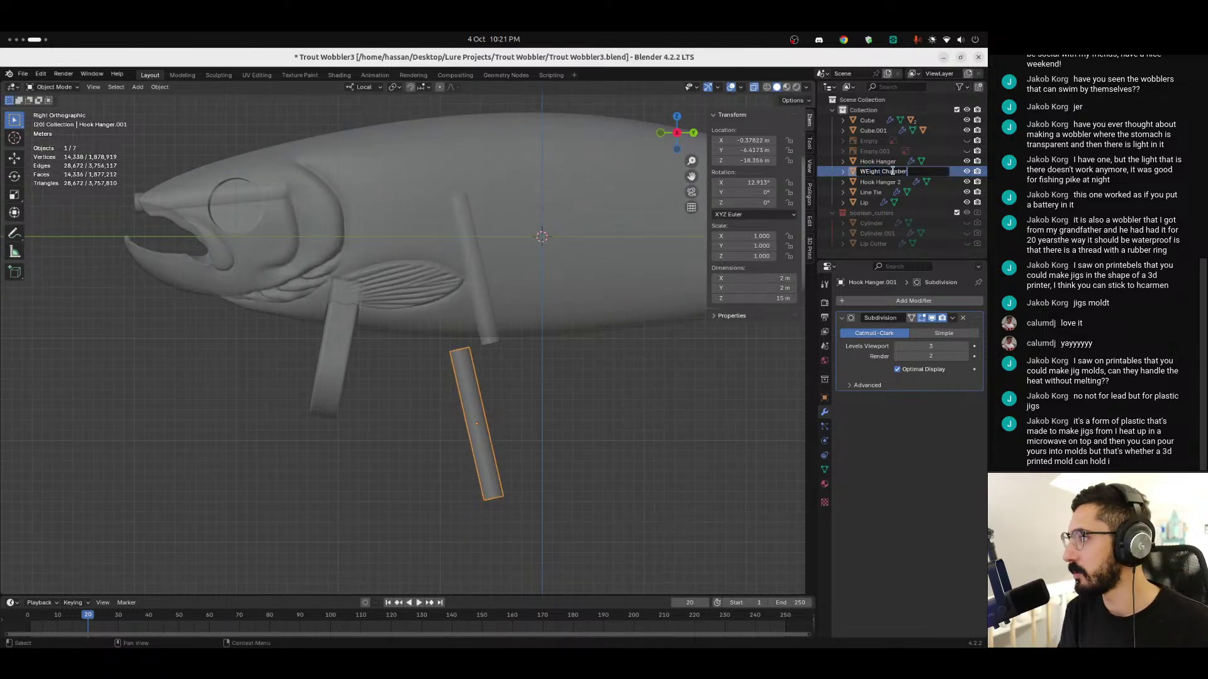
key(Home)
key(Right)
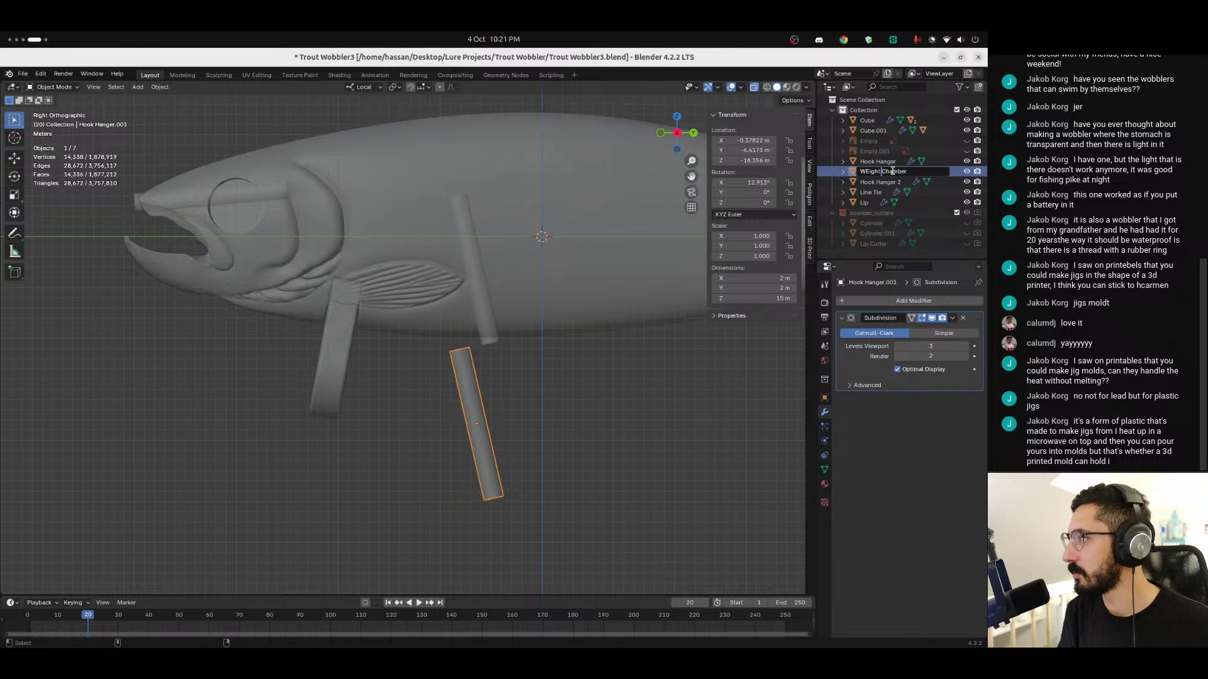
key(Delete)
text(e)
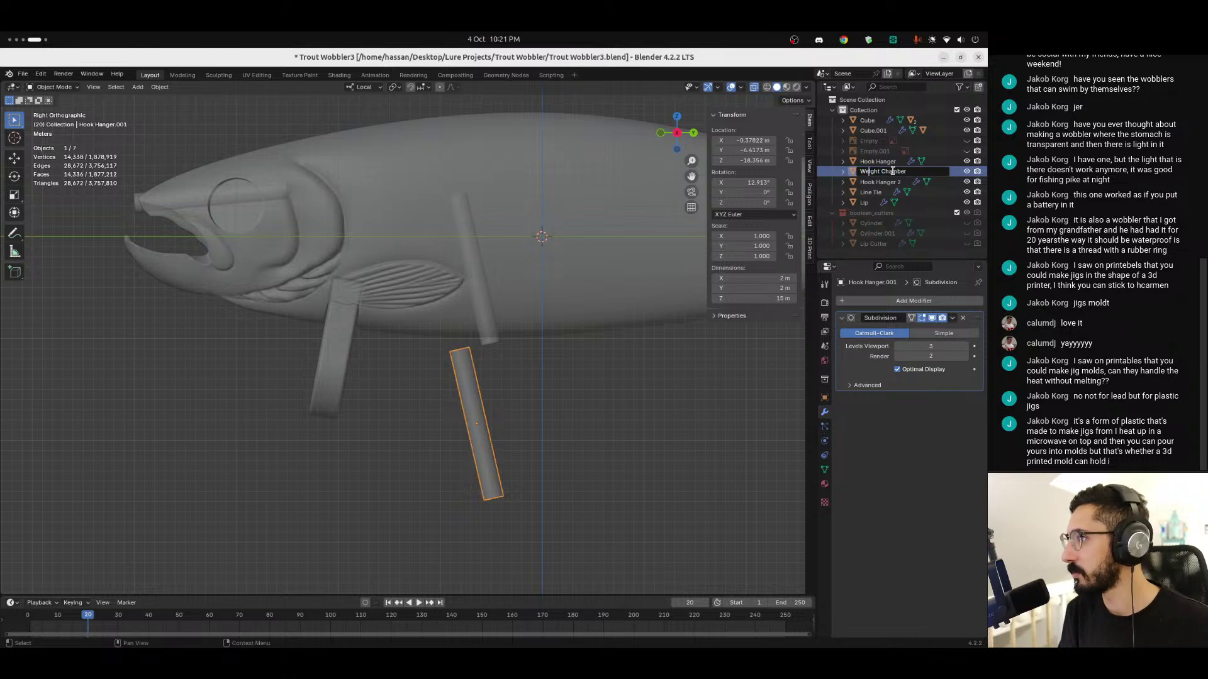
key(Return)
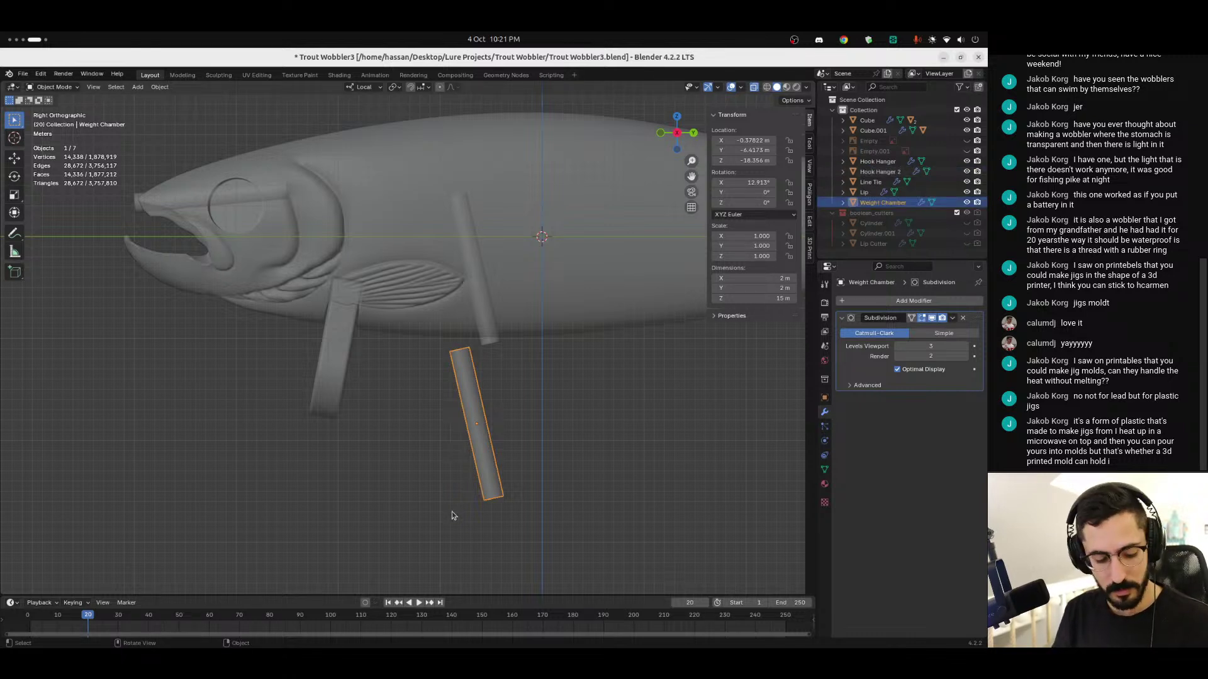
Step: Rotate the Weight Chamber about -80.4° in the right view to lie nearly horizontal, and set its X and Y dimensions to 6.5 m
key(r)
click(562, 473)
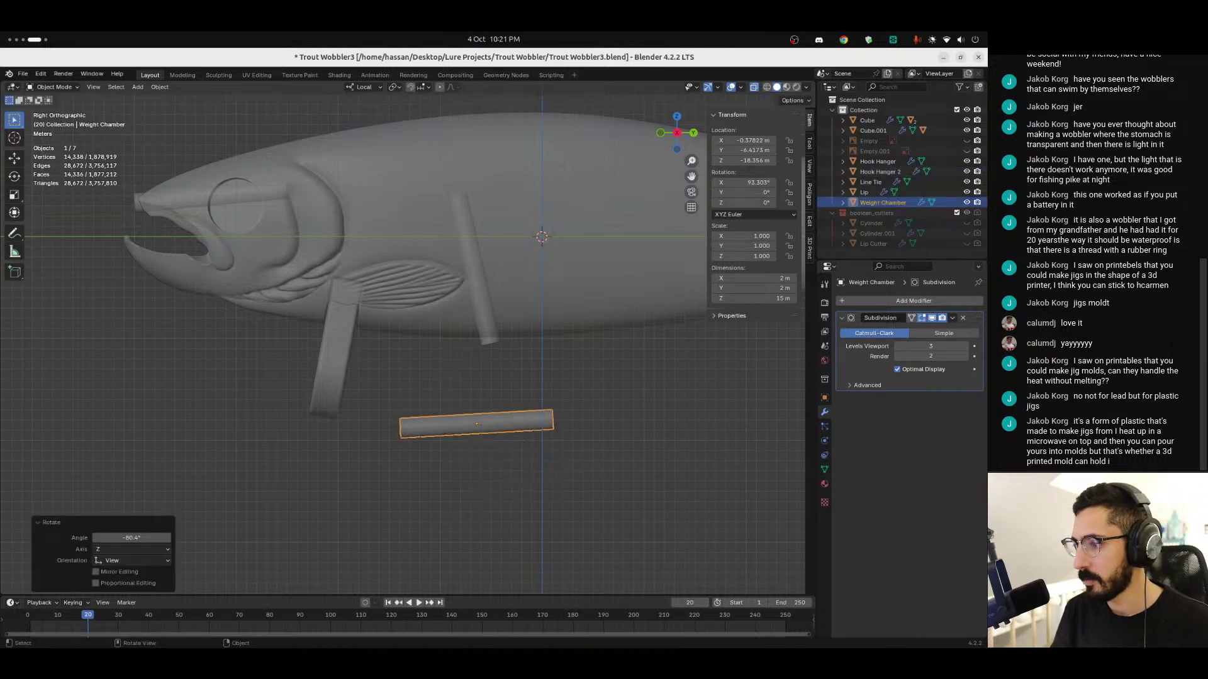
click(778, 278)
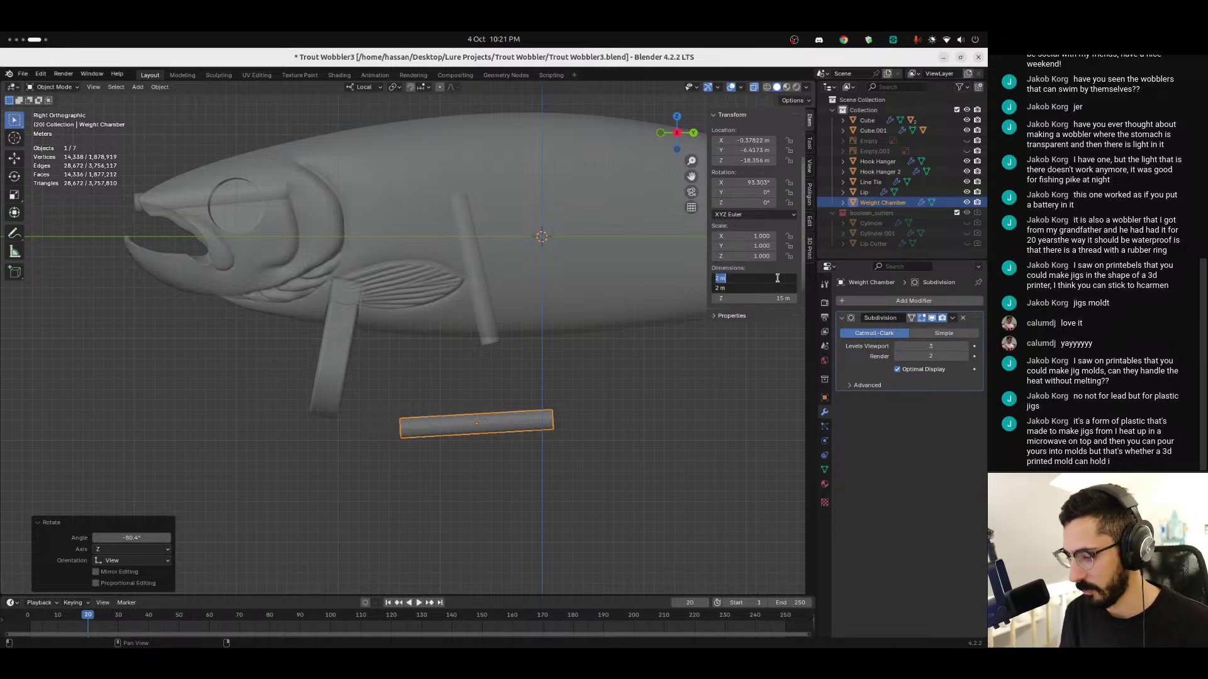
text(6.5)
key(Return)
mouse_move(782, 278)
mouse_down()
mouse_move(782, 288)
mouse_move(780, 277)
mouse_up()
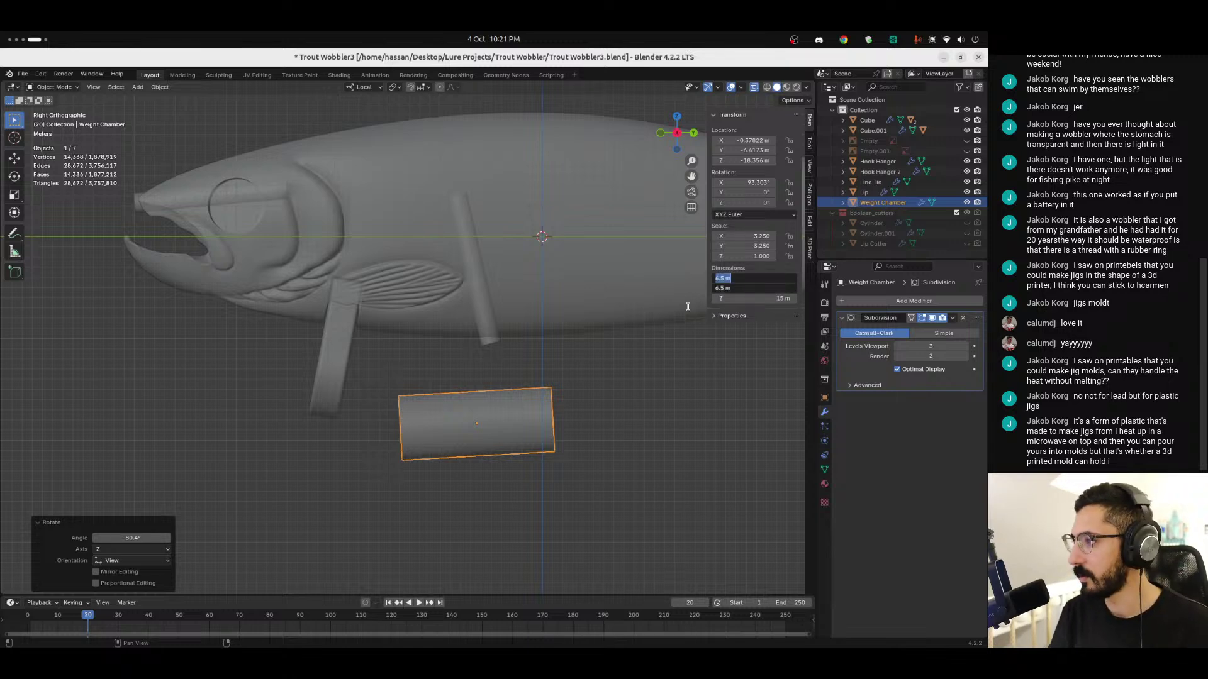
click(652, 414)
mouse_move(485, 477)
middle_down()
mouse_move(564, 463)
mouse_move(531, 453)
mouse_move(464, 485)
mouse_move(482, 492)
middle_up()
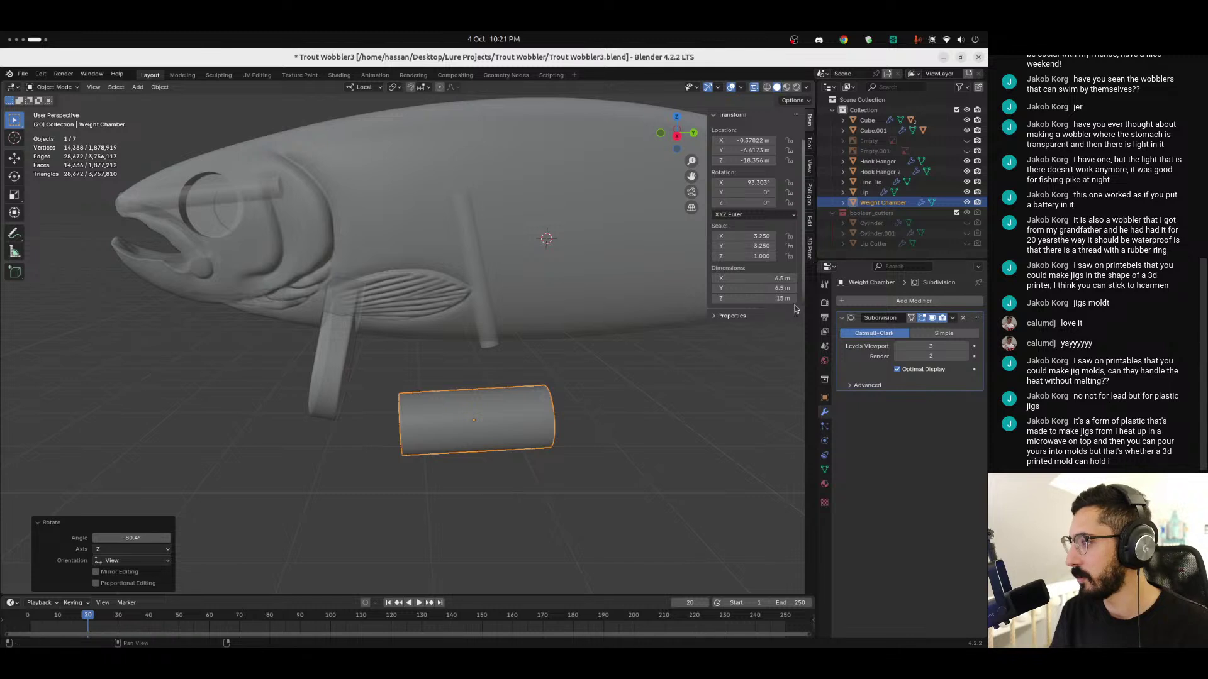
Step: Shorten the Weight Chamber by setting its Z dimension to 7 m
click(780, 299)
text(6)
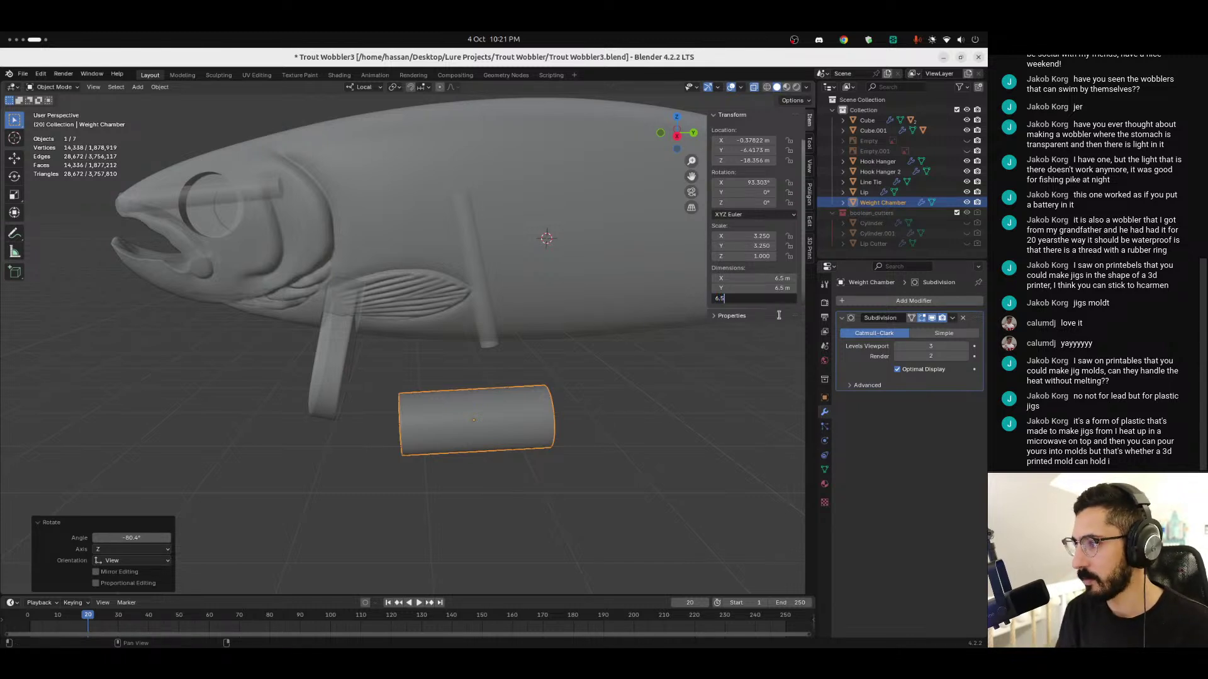
text(.5)
key(Return)
click(755, 298)
text(7)
key(Return)
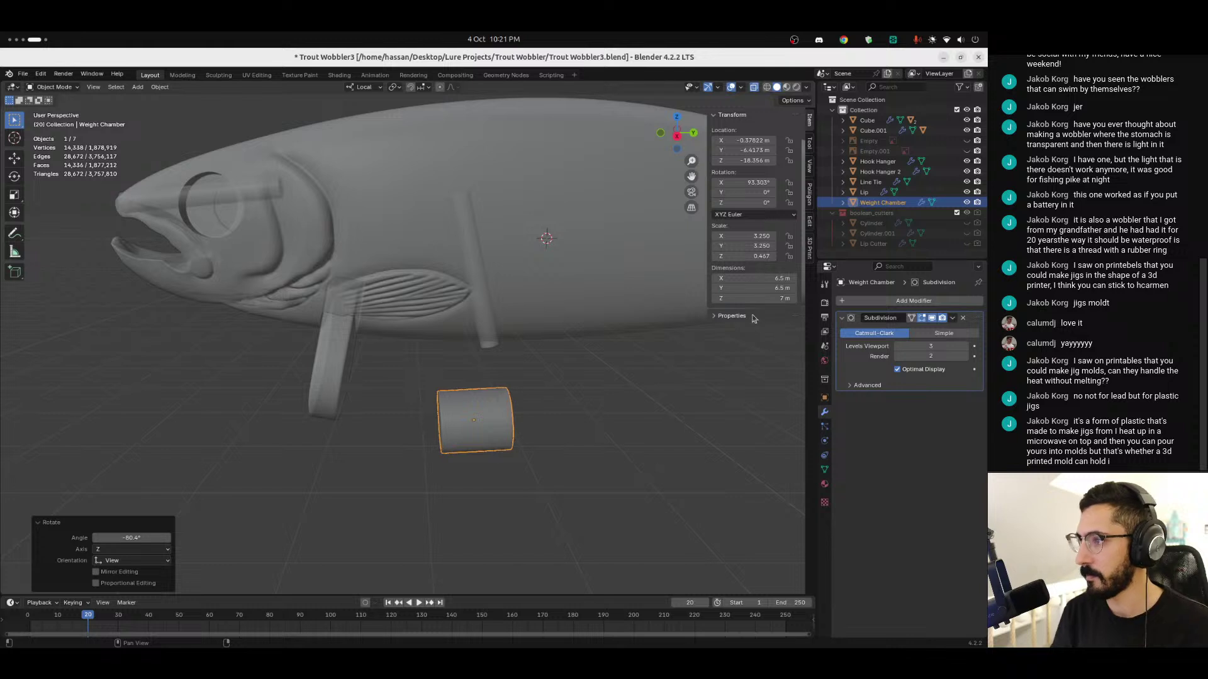
Step: Move the Weight Chamber up into the belly between the lip and the hook hanger, and tilt it to about 86° X rotation
click(677, 135)
key(g)
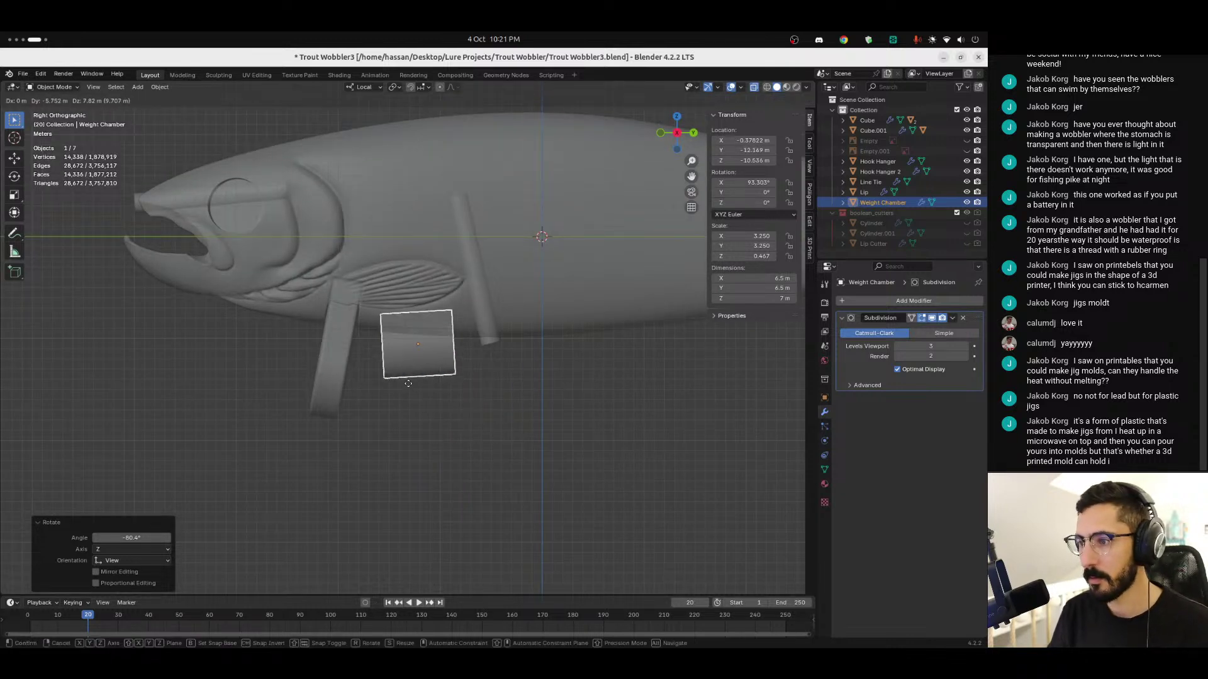
click(425, 381)
key(r)
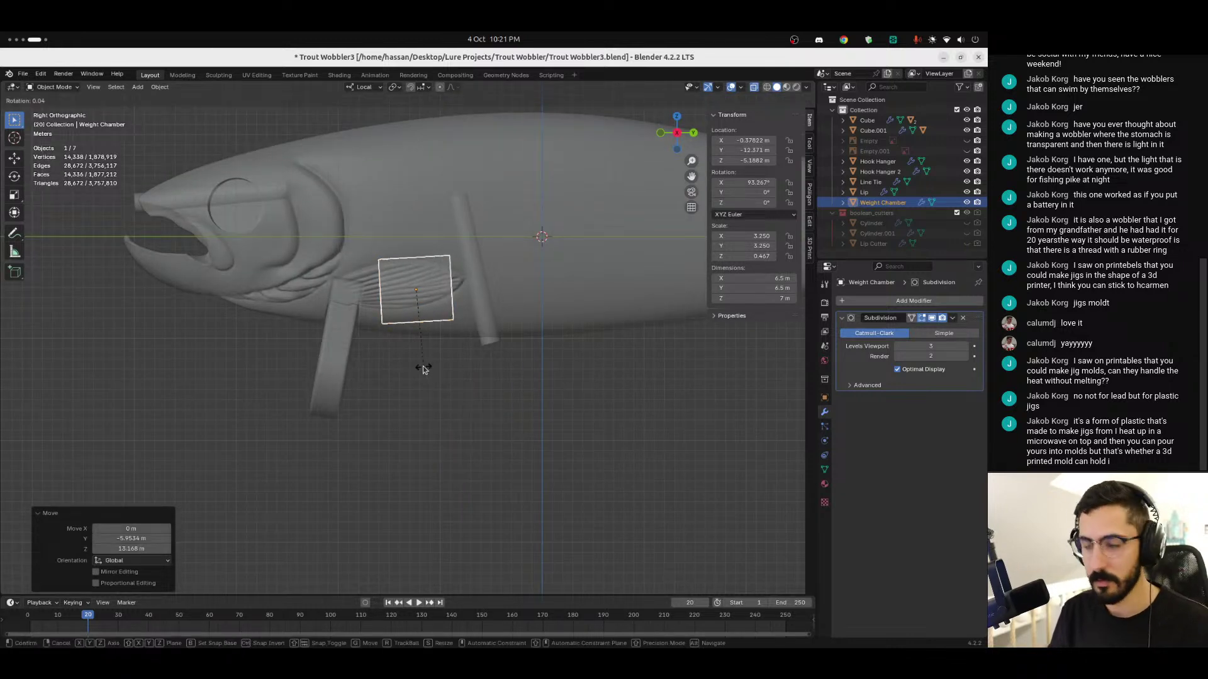
click(418, 369)
key(g)
key(Escape)
key(r)
click(422, 376)
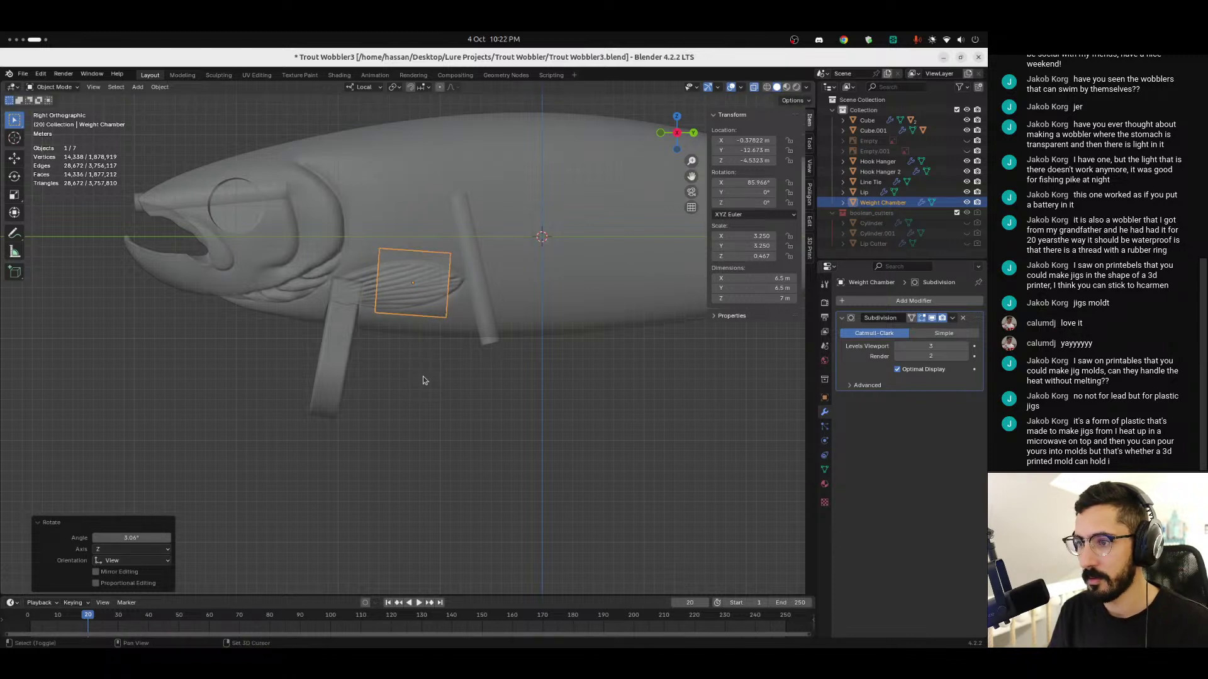
Step: Duplicate the Weight Chamber into the head ahead of the lip, rotate the copy about 8.15°, and lower it about 0.15 m
key(shift+d)
click(295, 357)
key(r)
click(309, 383)
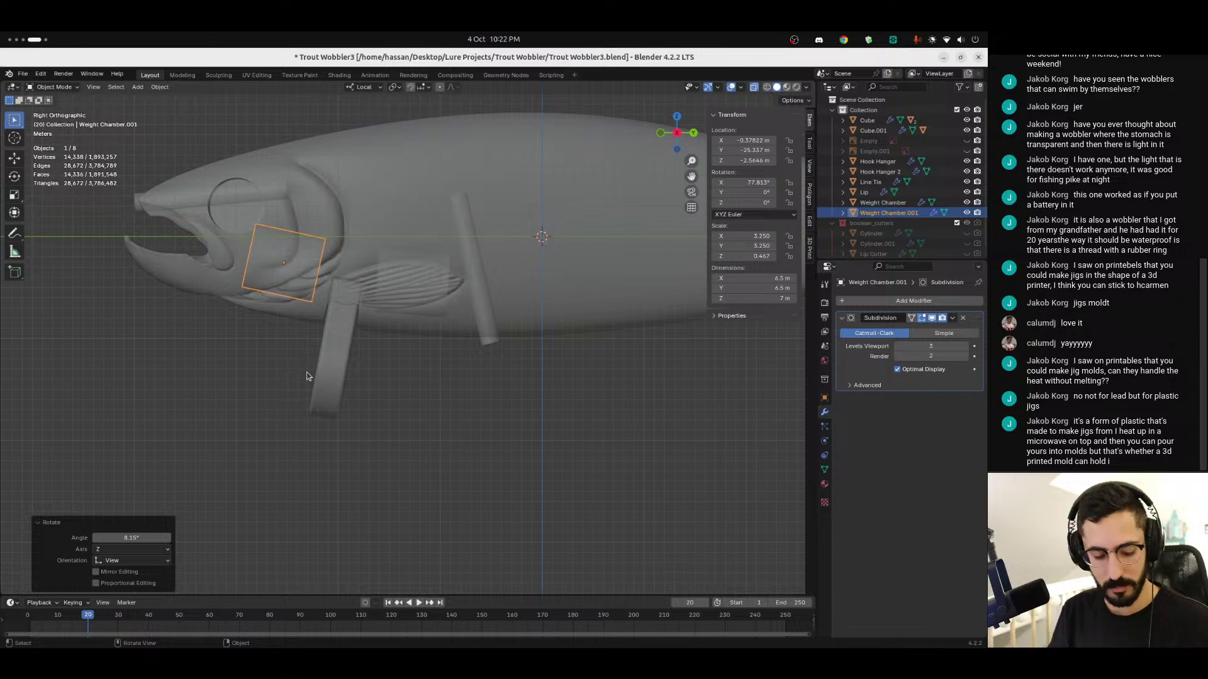
key(g)
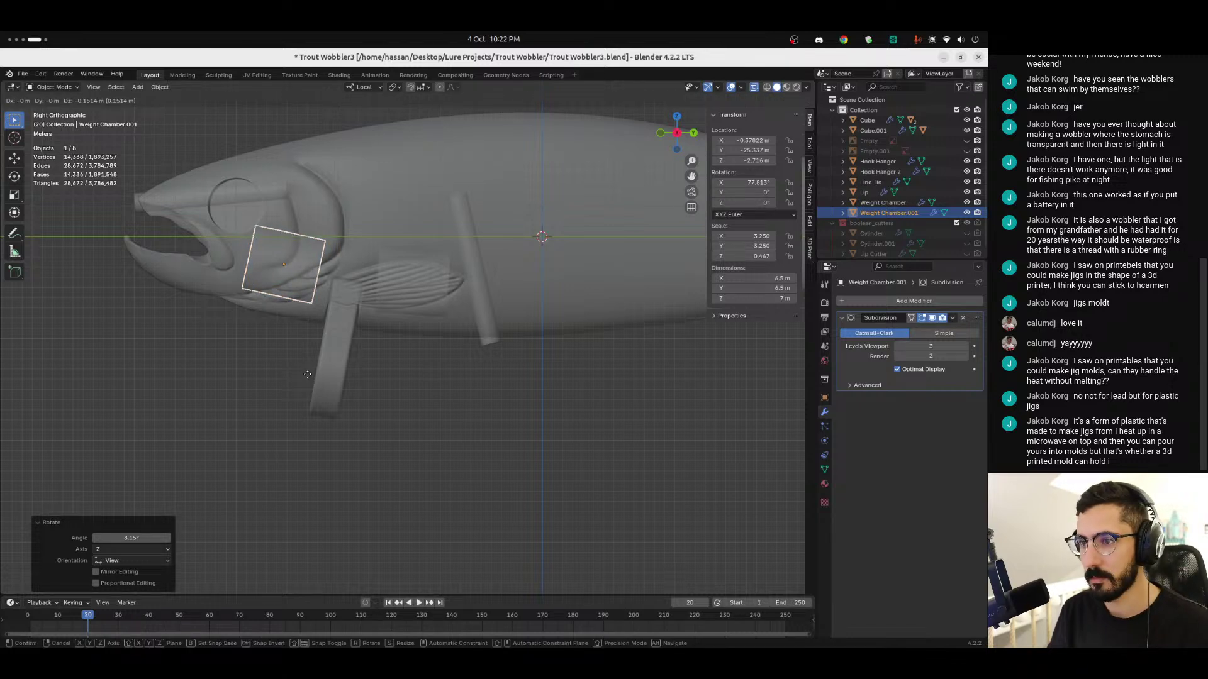
click(307, 374)
middle_drag(312, 376, 263, 362)
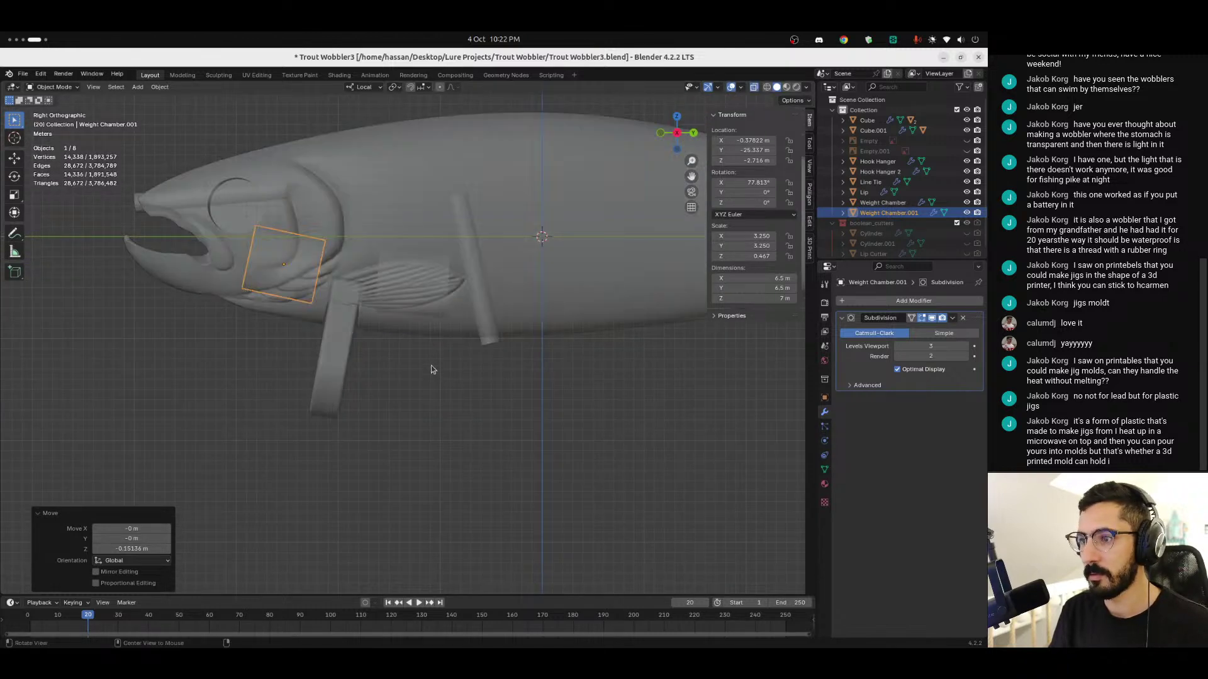
Step: Duplicate the head chamber about 26.2 m toward the tail and 1.2 m lower, behind the belly hanger, and rotate the copy about -17.9°
key(shift+d)
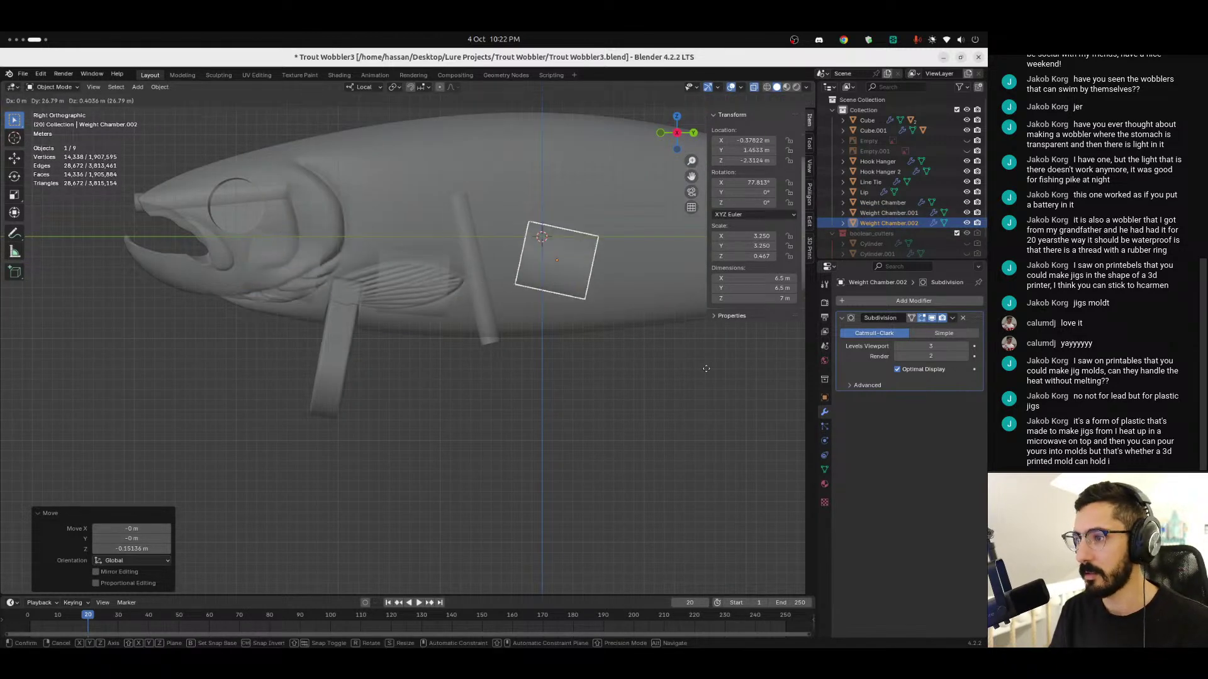
click(697, 394)
shift+middle_drag(697, 394, 414, 410)
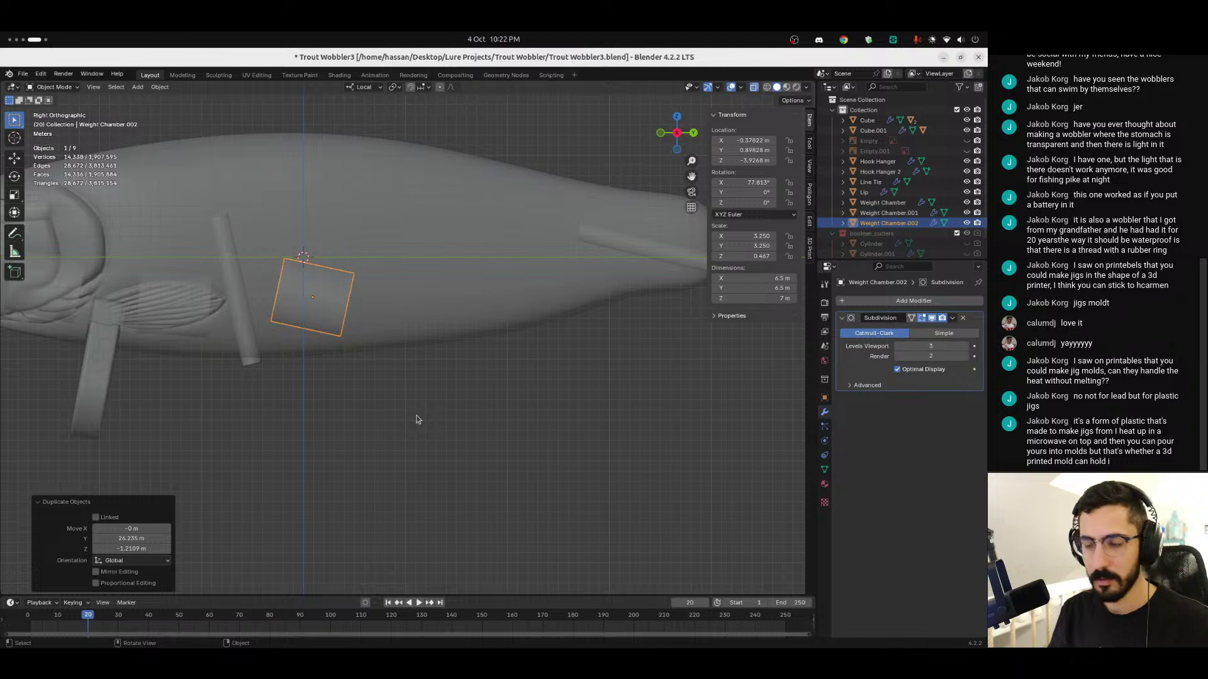
key(t)
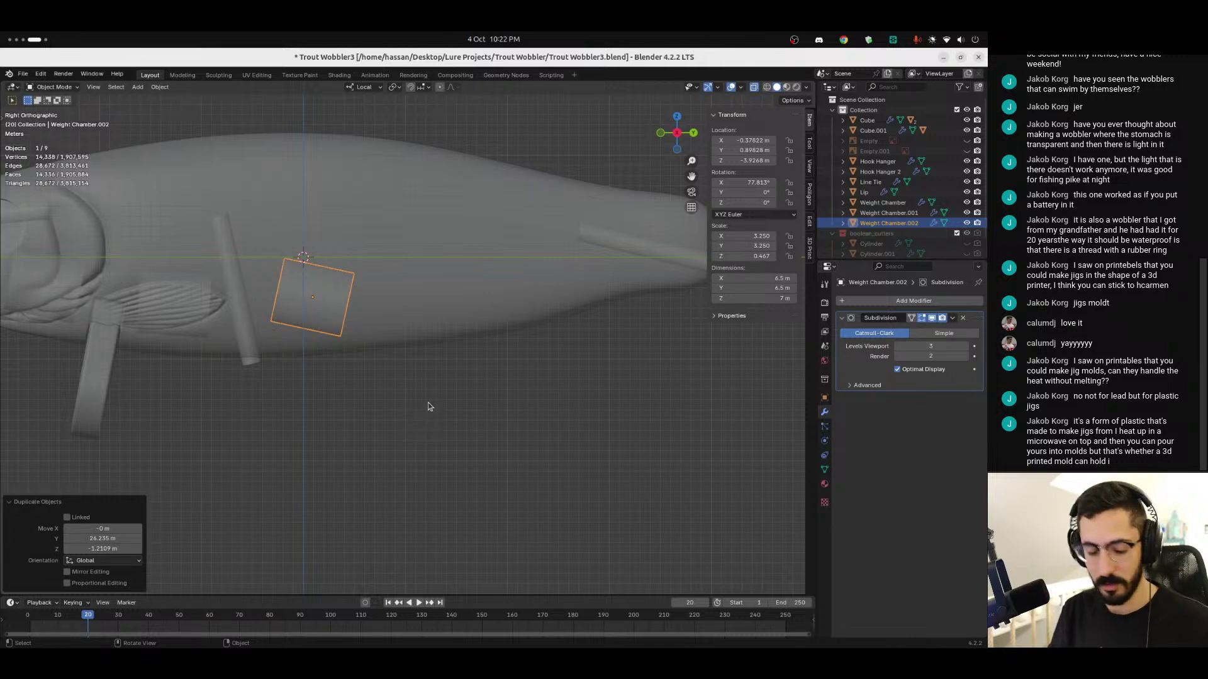
key(t)
key(r)
click(424, 386)
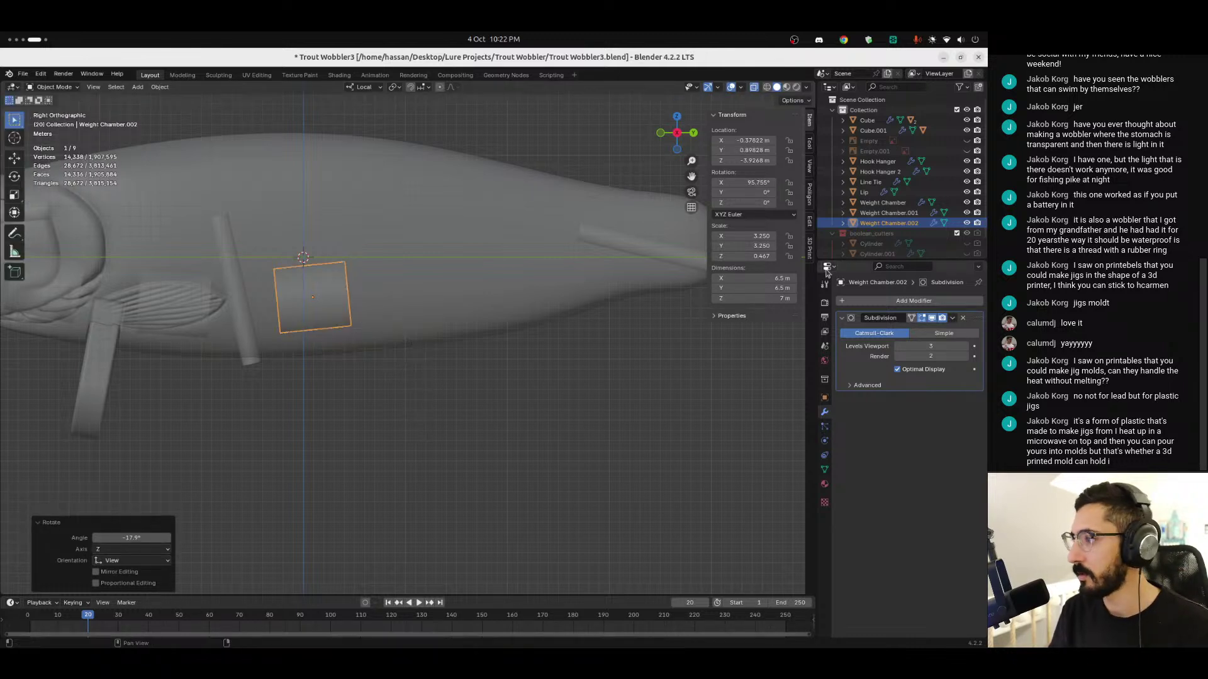
Step: Lengthen the rear weight chamber by setting its Z dimension to 15 m
click(755, 298)
key(Home)
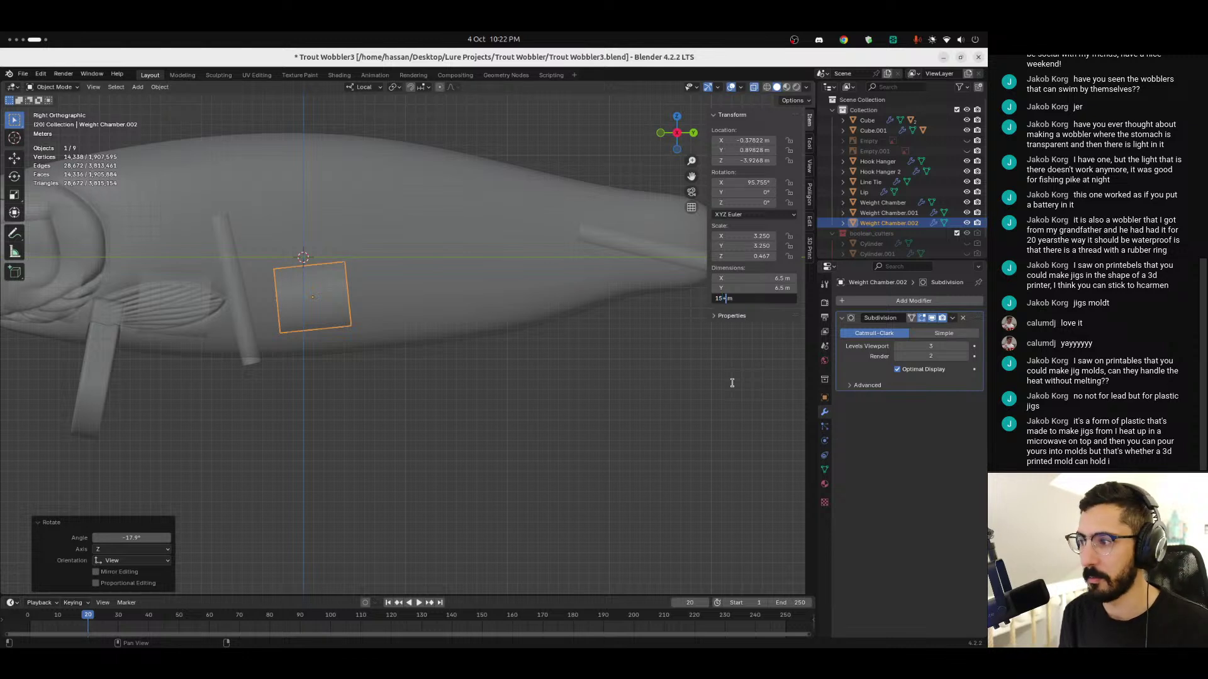
text(15)
key(Return)
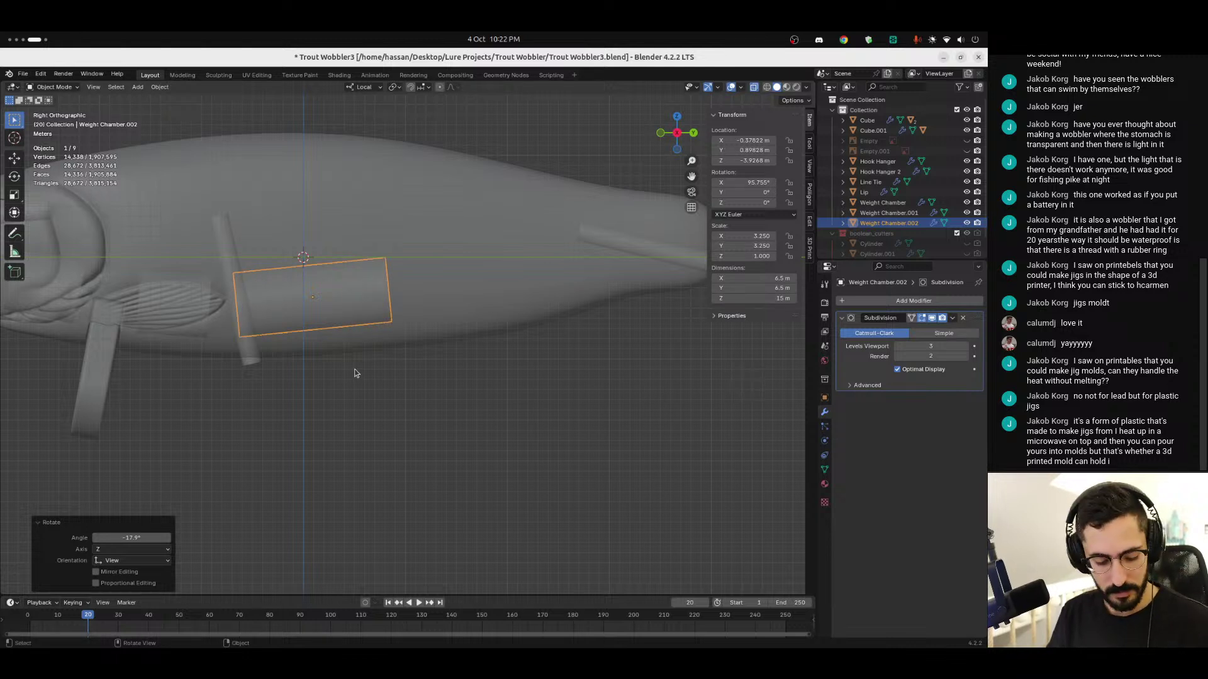
Step: Shift the rear chamber about 3.6 m toward the tail and 0.35 m down, and tilt it to about 94.2° X rotation
key(g)
click(400, 364)
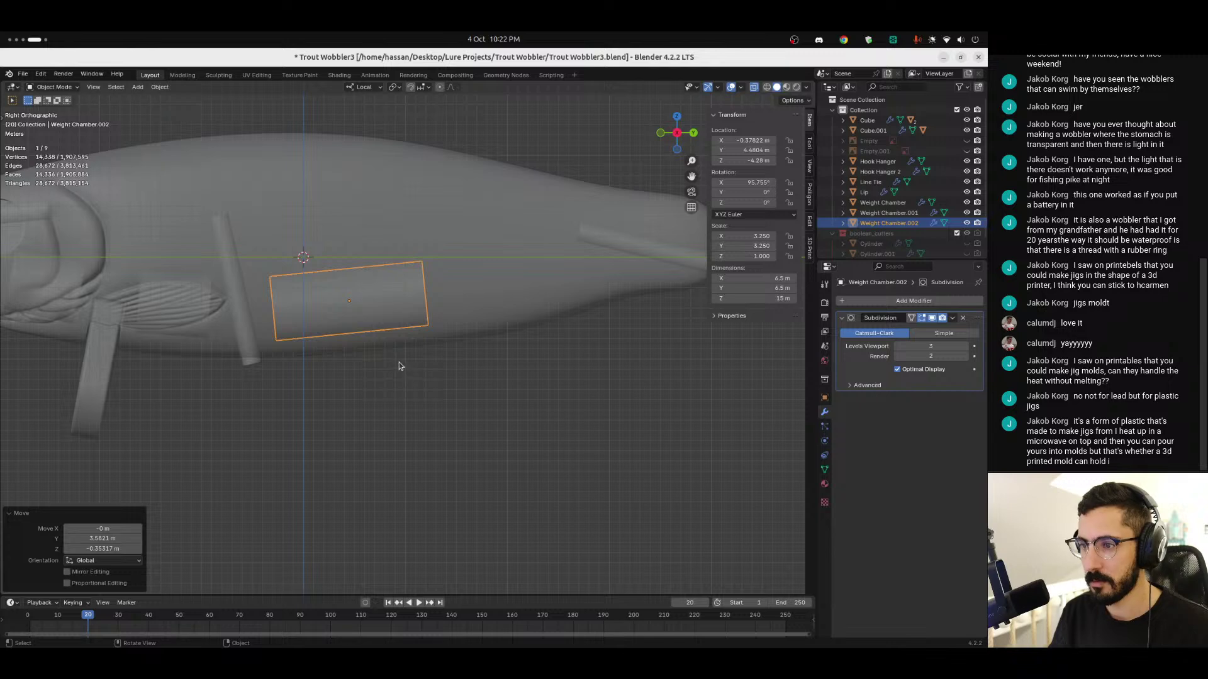
key(t)
key(r)
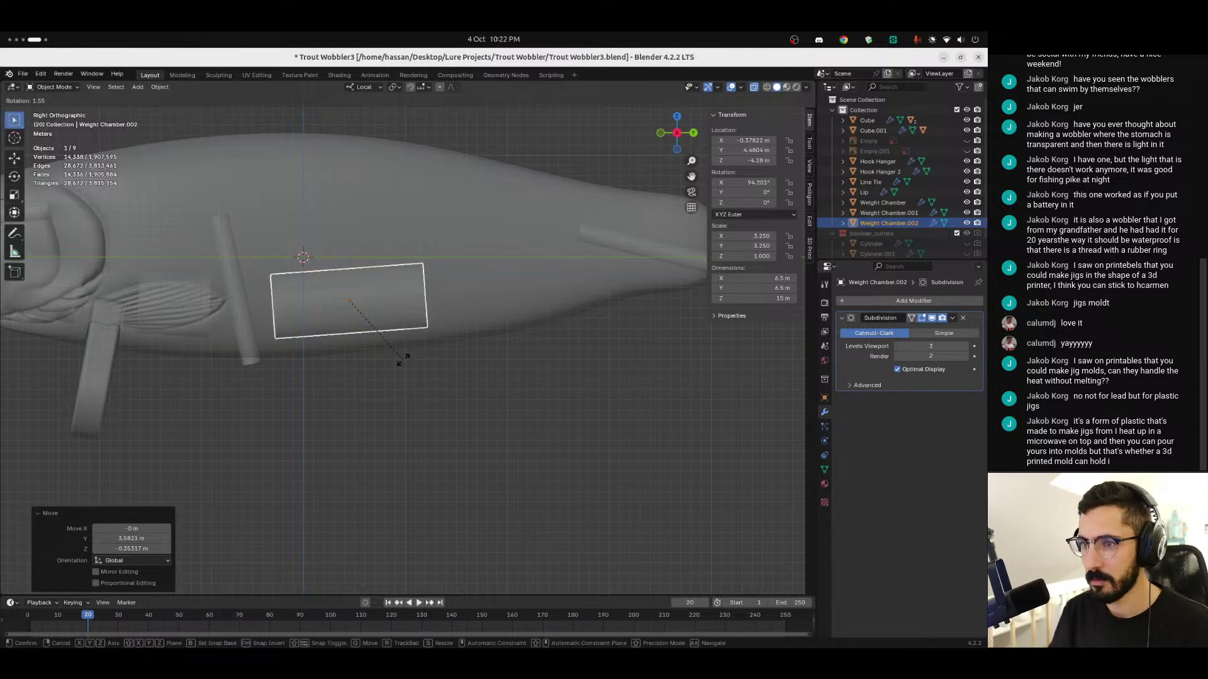
click(403, 360)
click(356, 410)
Step: Check the placement of the chambers, hangers and lip inside the body, comparing the solid and see-through views
scroll(281, 412, down, 3)
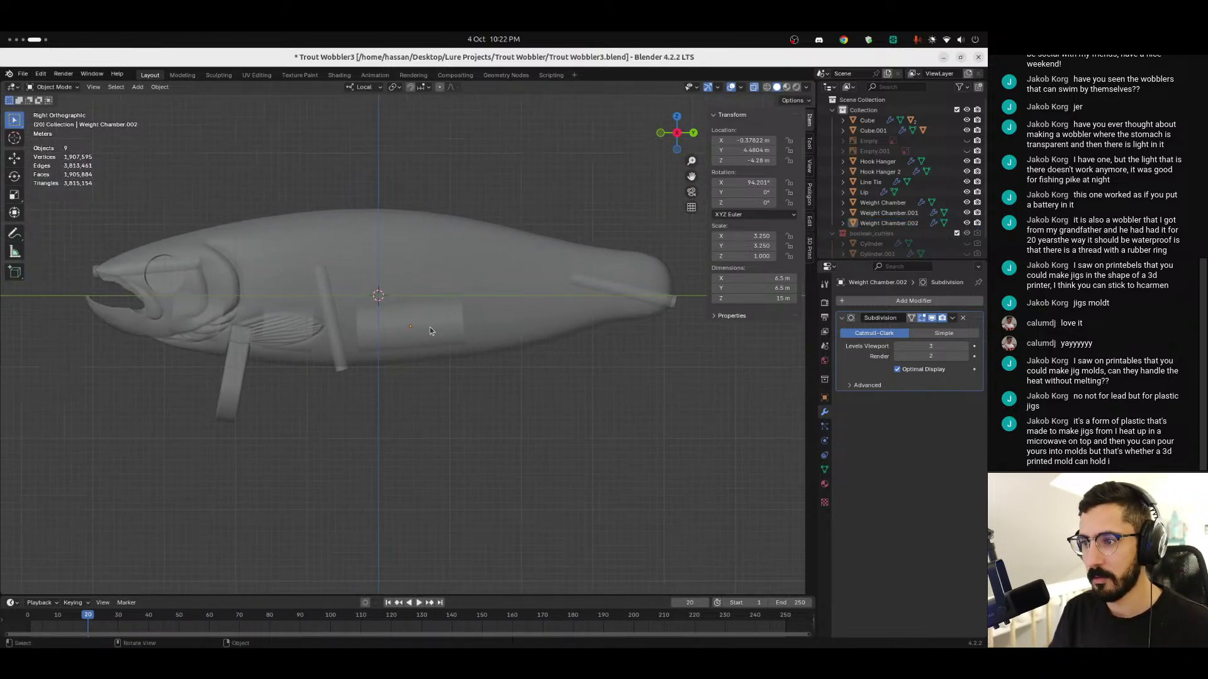
scroll(283, 422, up, 3)
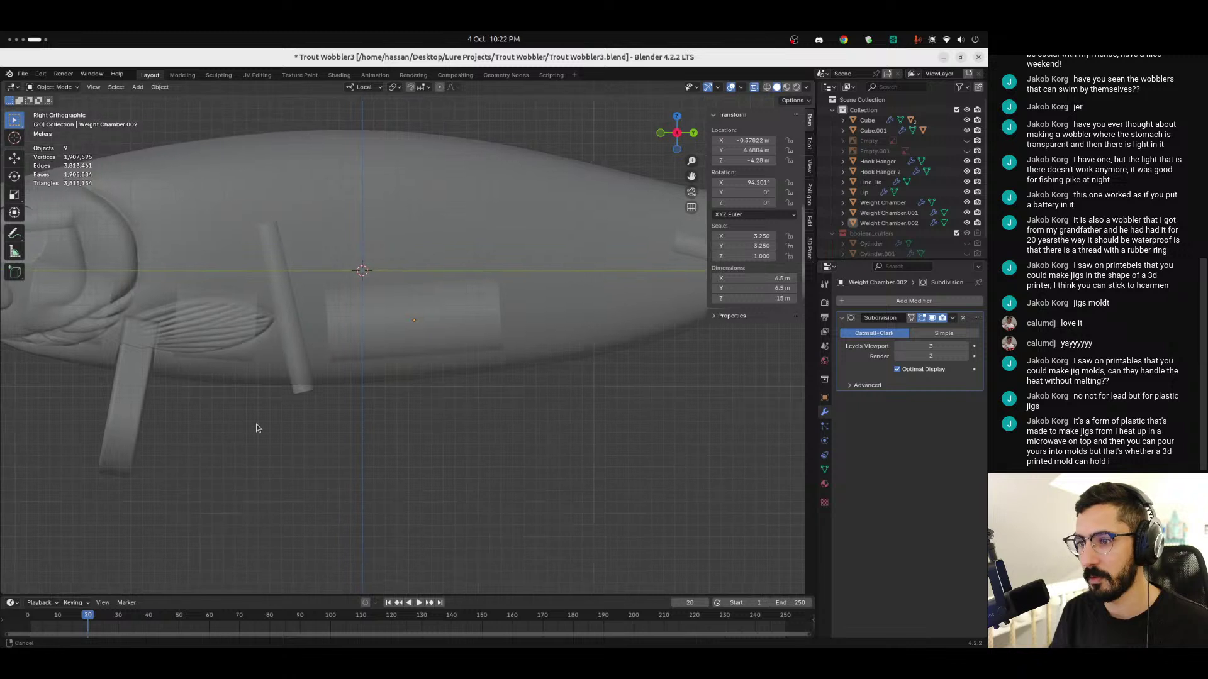
scroll(484, 425, down, 5)
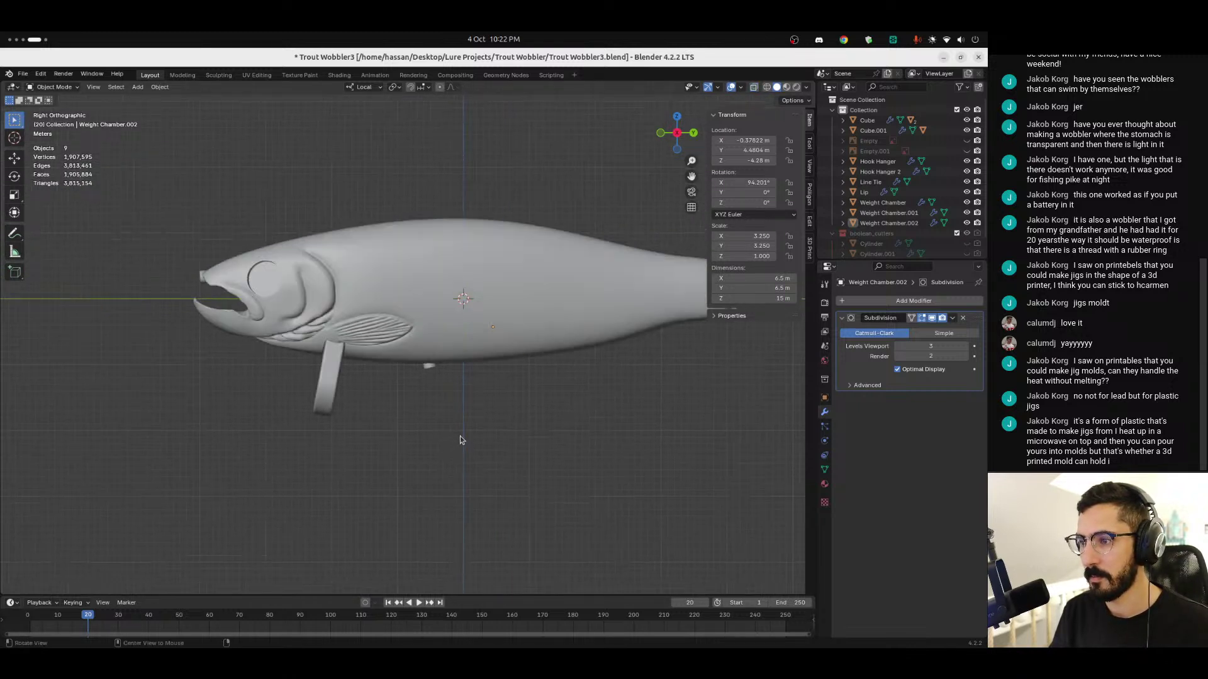
key(alt+z)
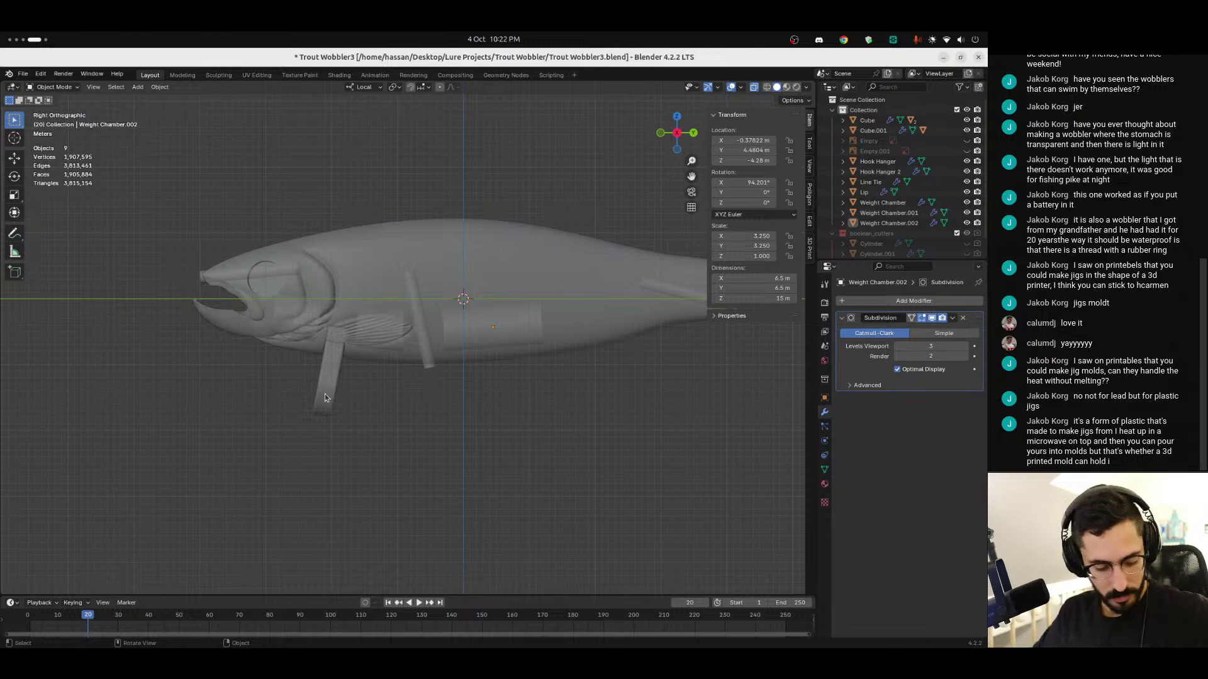
key(alt+z)
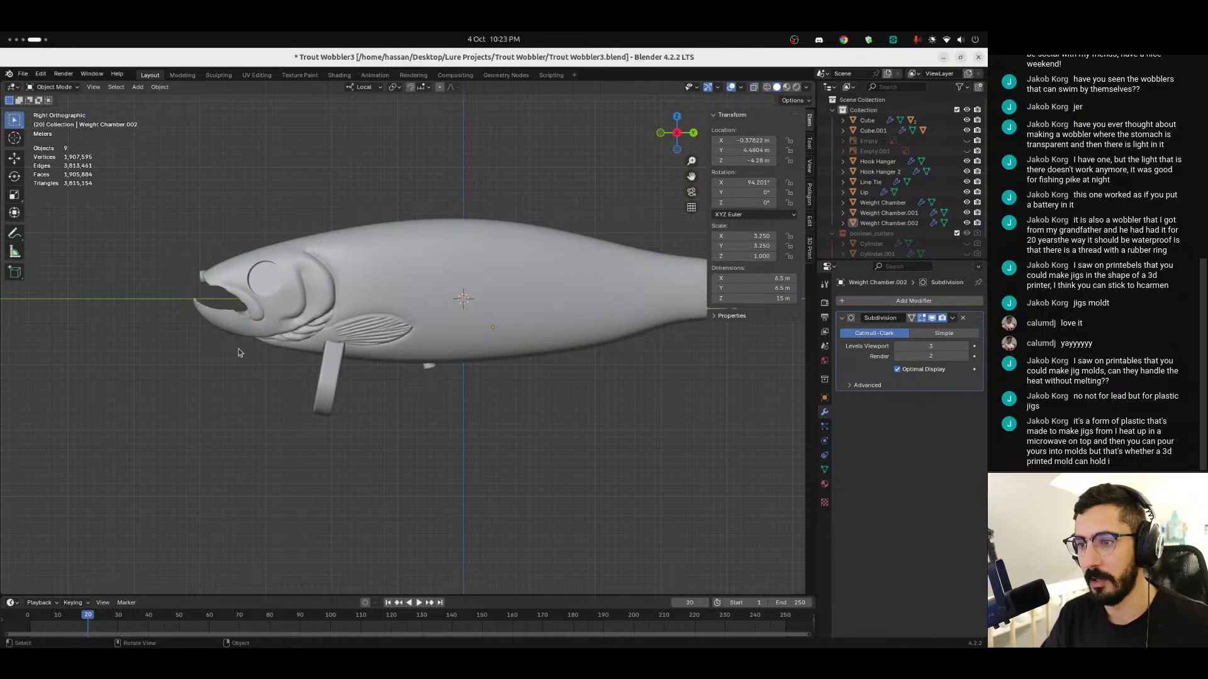
middle_drag(256, 330, 250, 322)
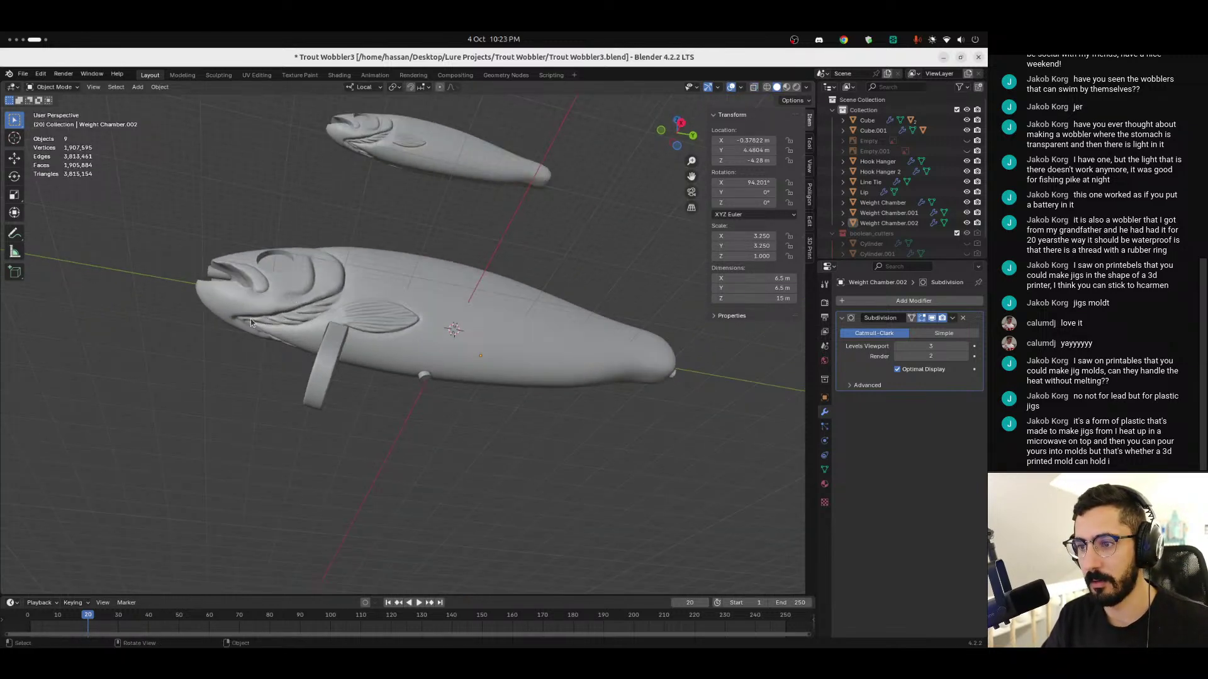
scroll(256, 317, up, 5)
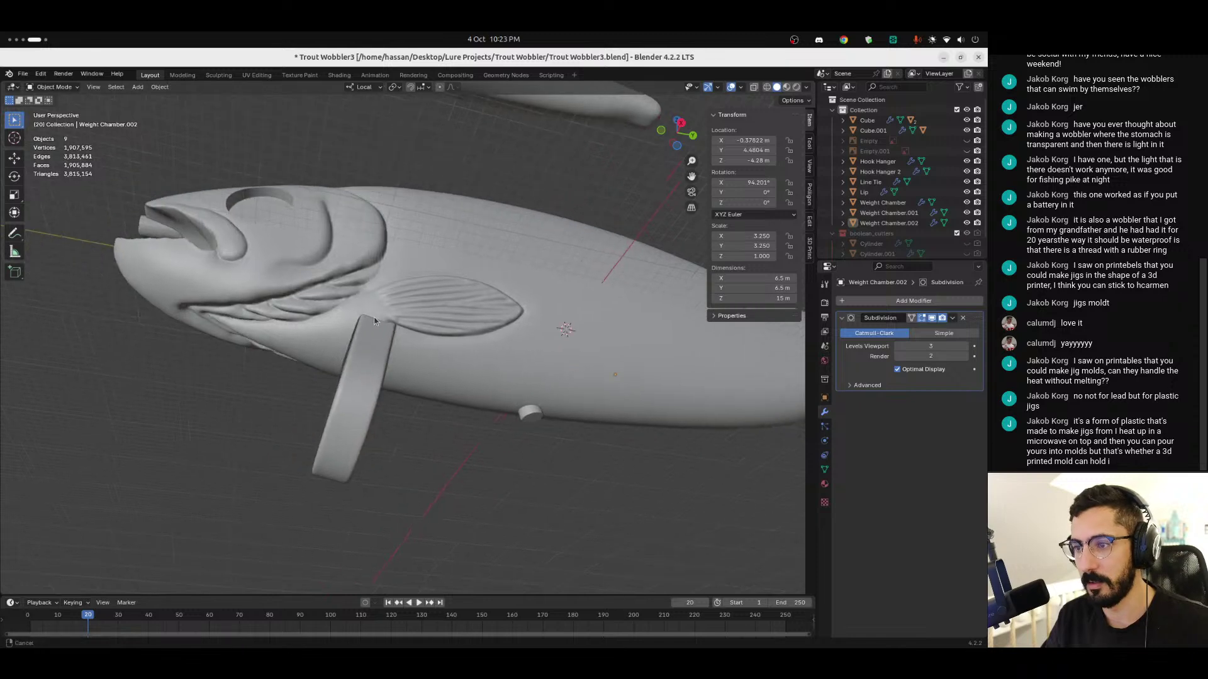
middle_drag(365, 306, 352, 334)
key(alt+z)
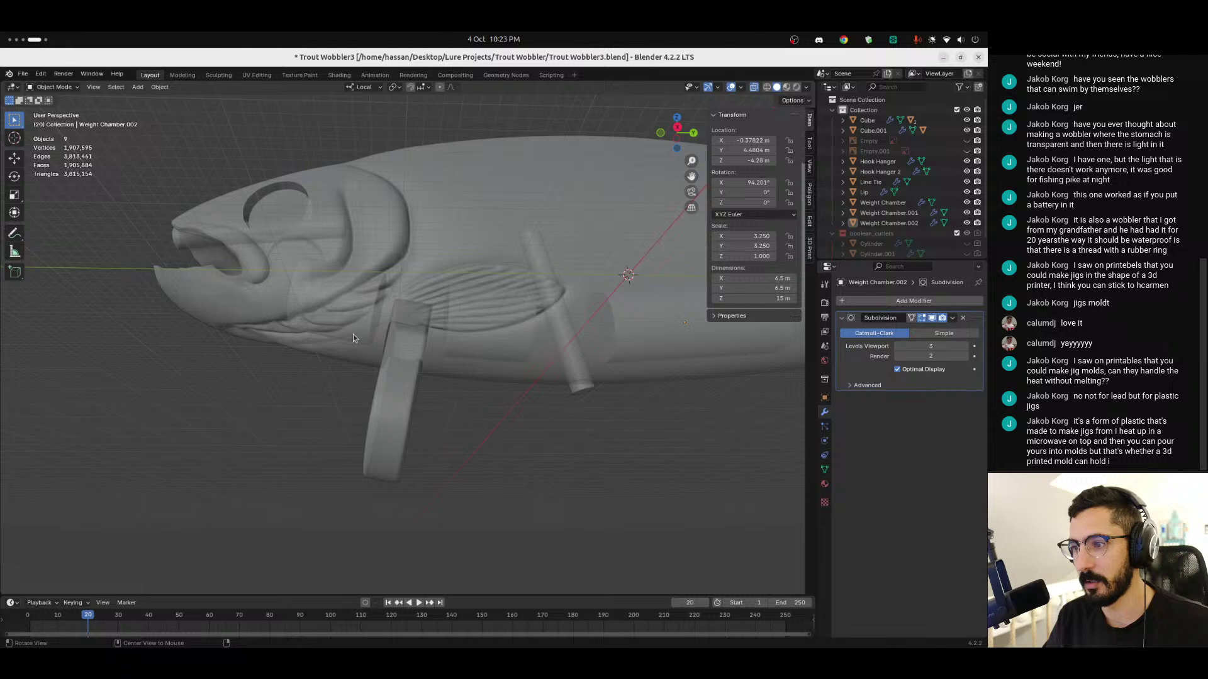
click(400, 394)
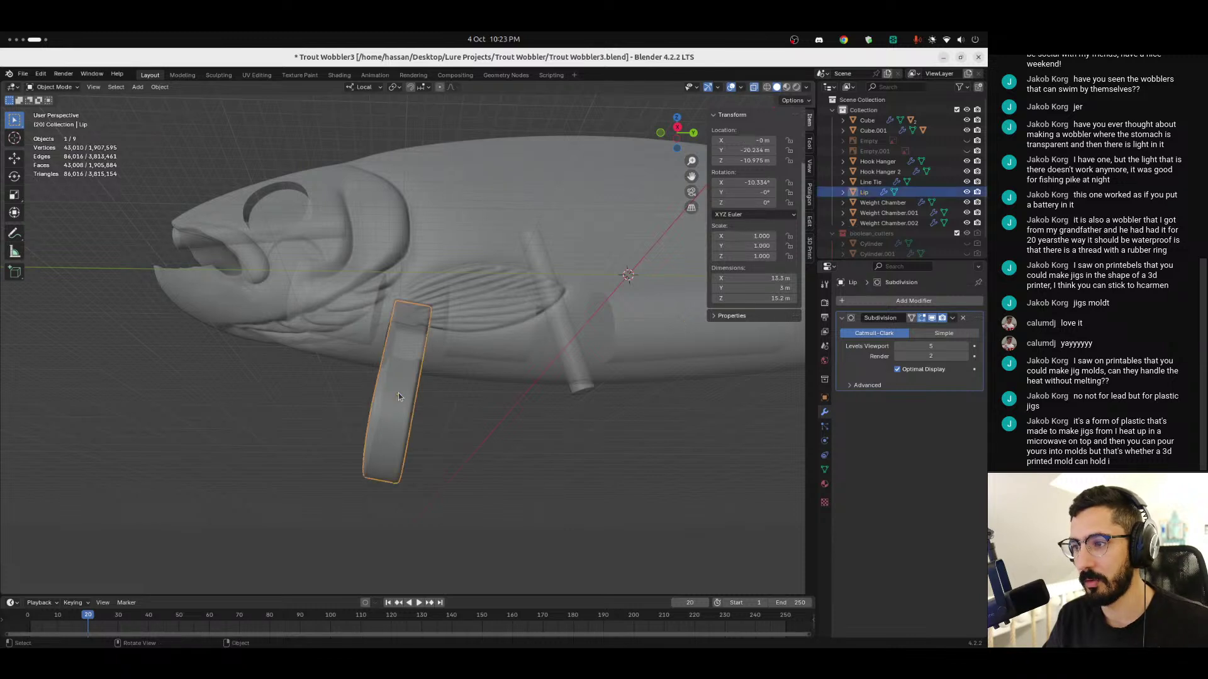
click(677, 127)
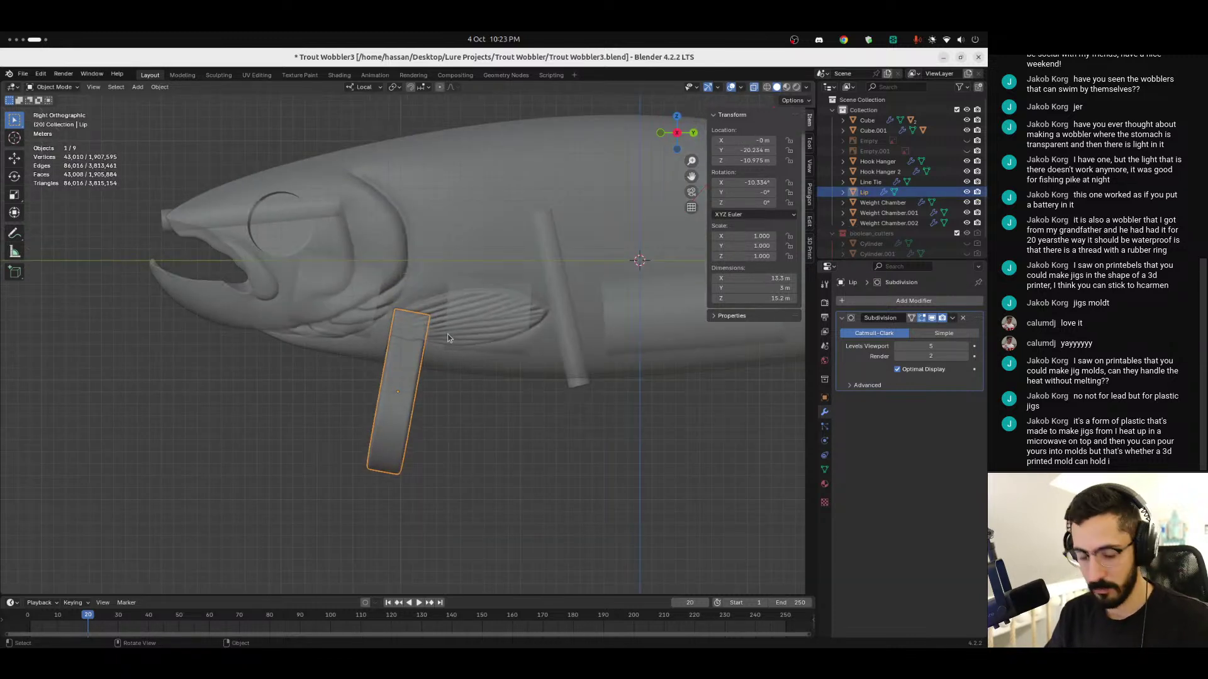
key(g)
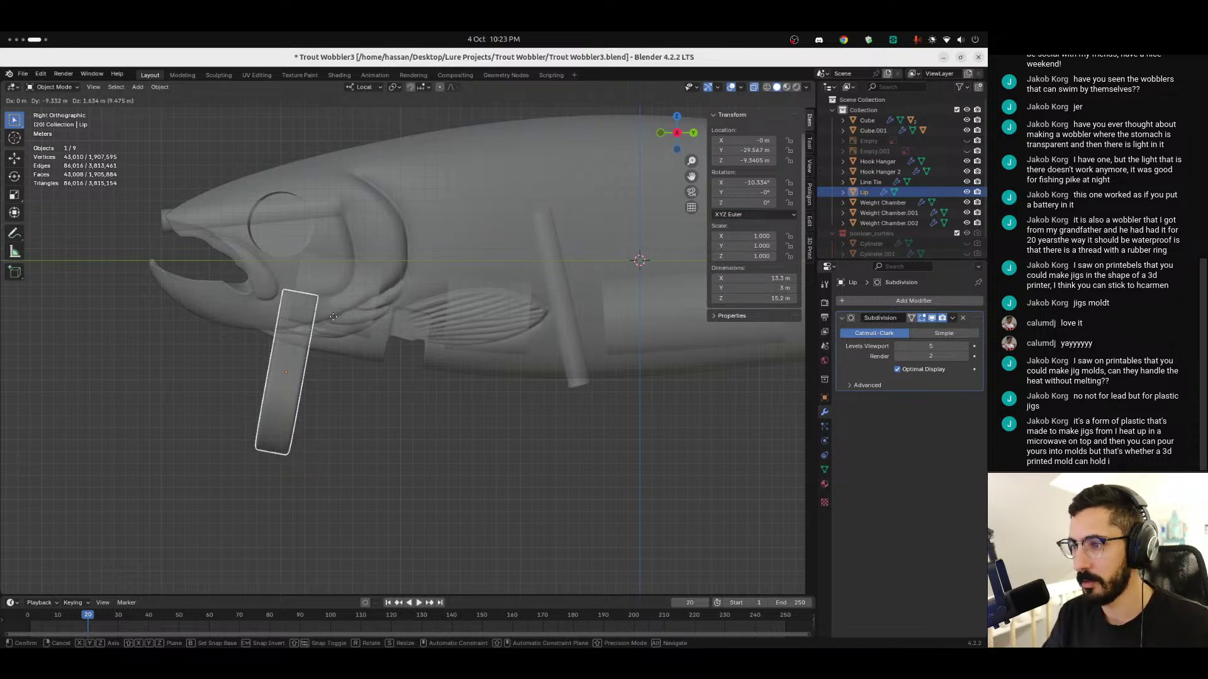
key(Escape)
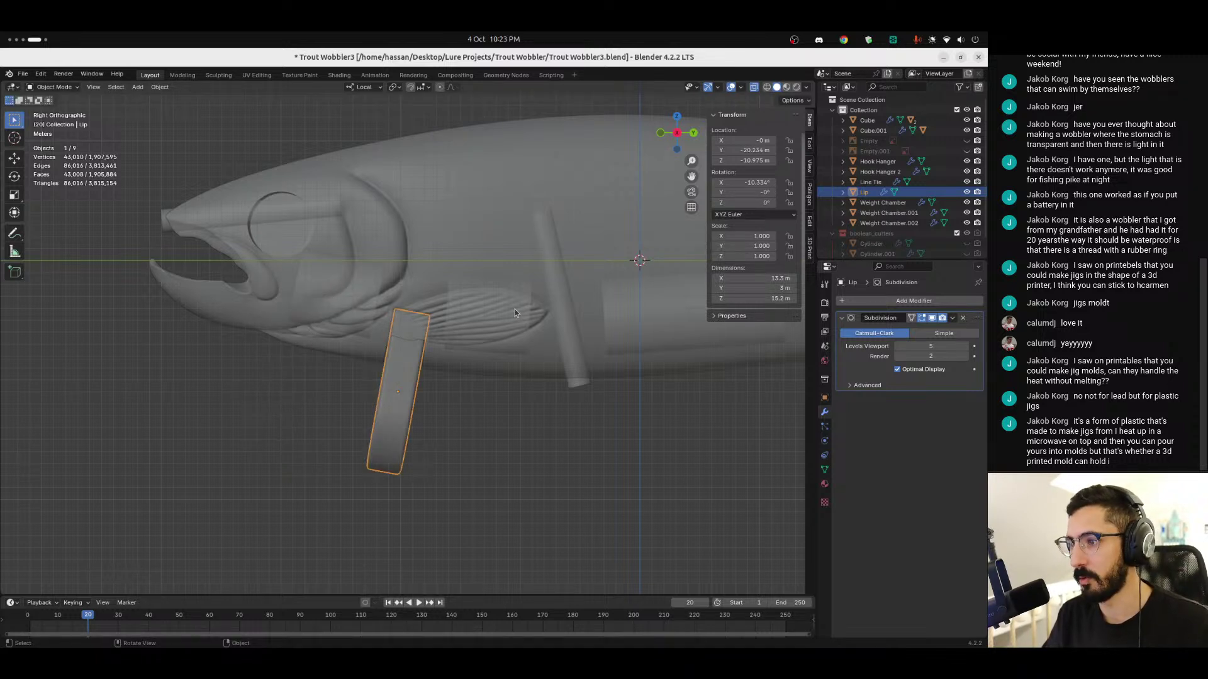
Step: Examine how the lip and the head chamber fit within the body from below, from the front and from the side
middle_drag(458, 375, 569, 484)
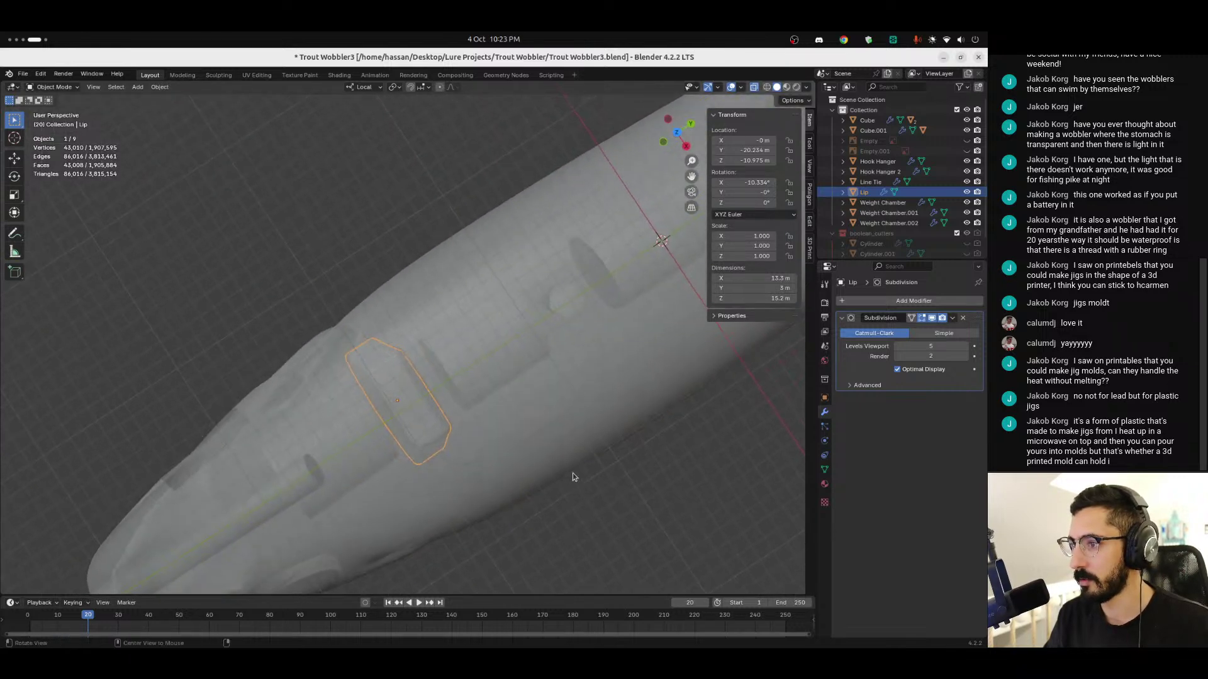
drag(676, 133, 455, 329)
middle_drag(454, 328, 395, 307)
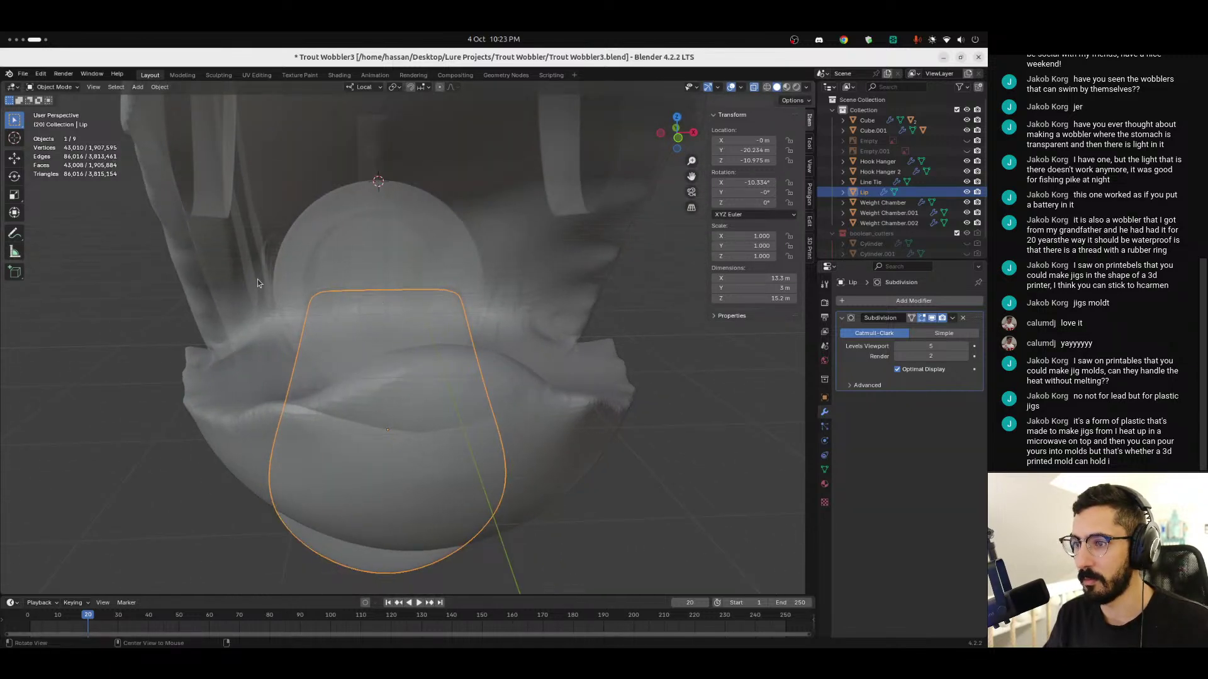
middle_drag(247, 289, 377, 332)
click(527, 420)
scroll(414, 414, down, 5)
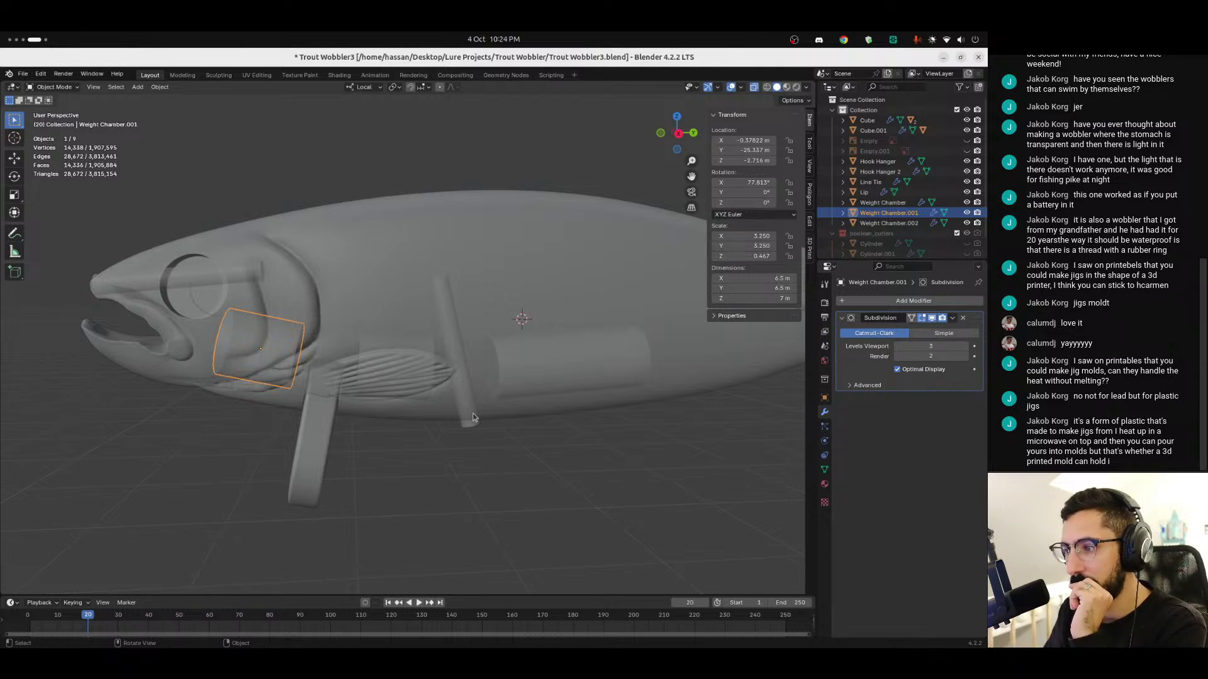
ctrl+middle_drag(483, 488, 642, 436)
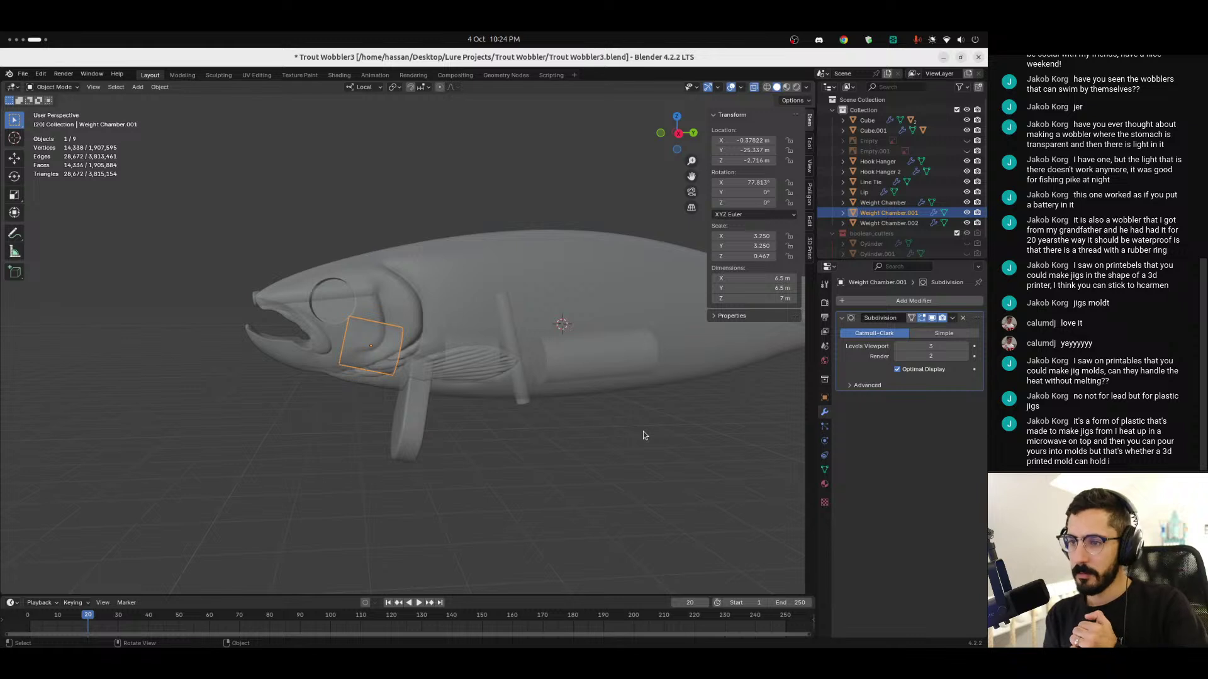
key(alt+z)
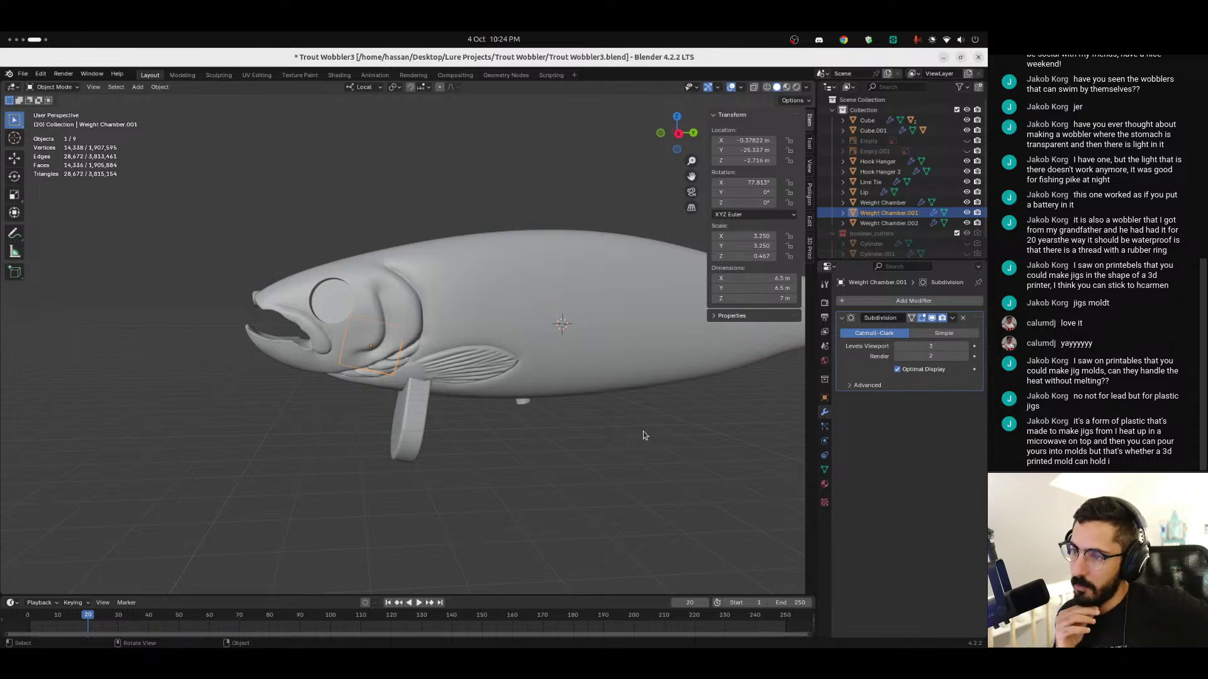
click(490, 448)
ctrl+middle_drag(490, 447, 403, 462)
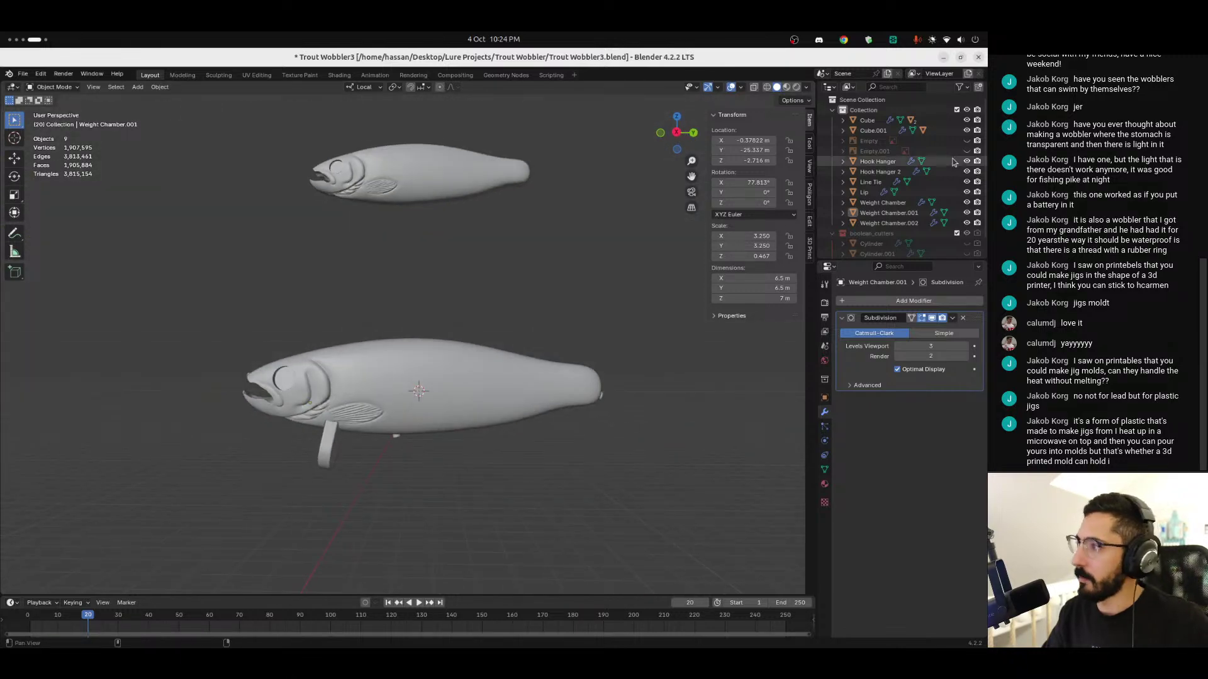
Step: Show the rainbow trout reference image and hide the lure body, leaving the internal cylinders against the picture in right view
click(967, 141)
click(436, 387)
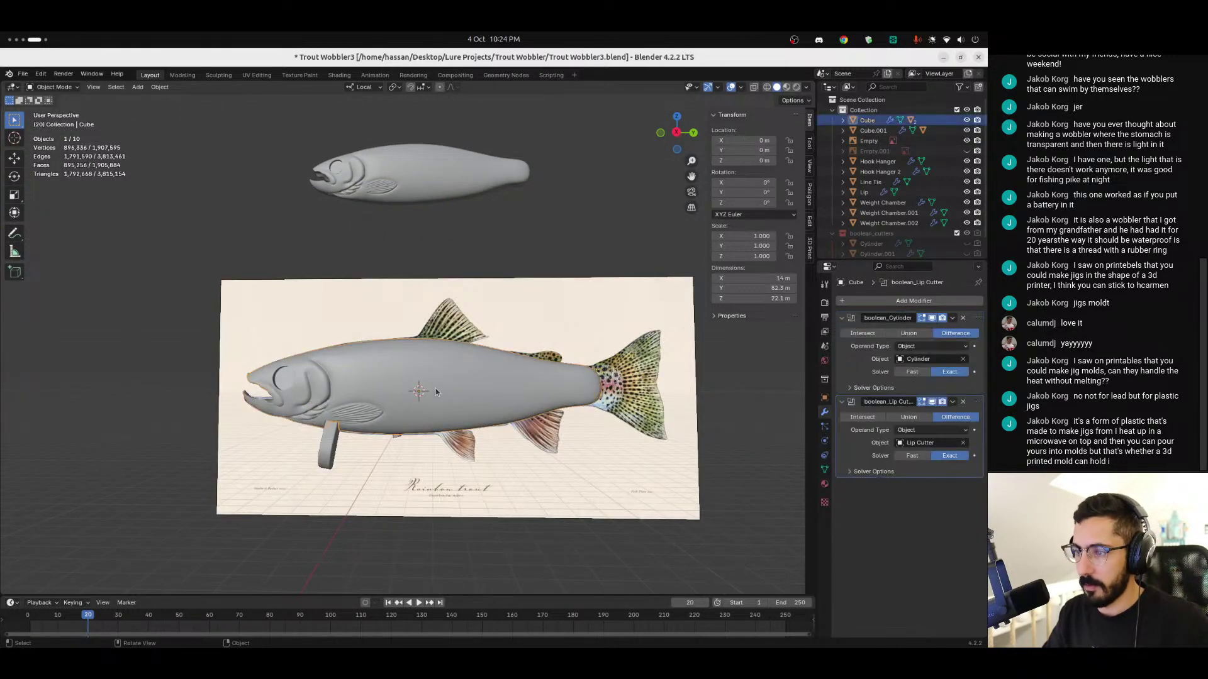
key(h)
ctrl+middle_drag(451, 409, 380, 365)
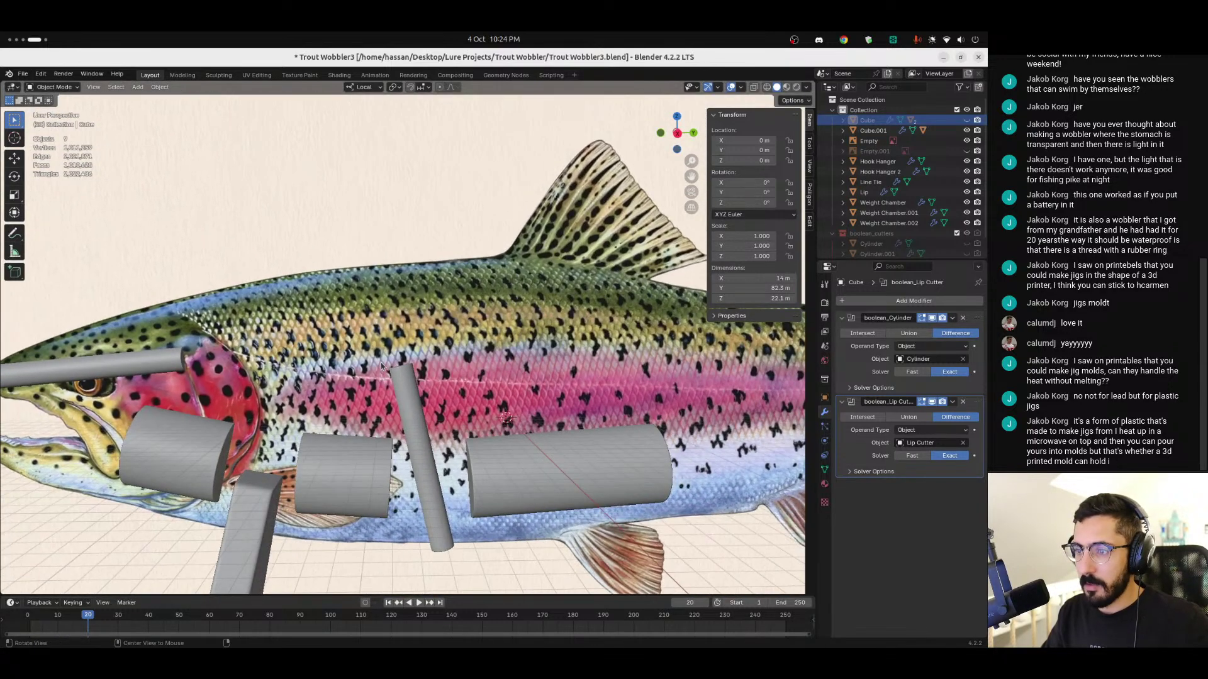
click(677, 133)
ctrl+middle_drag(352, 314, 325, 277)
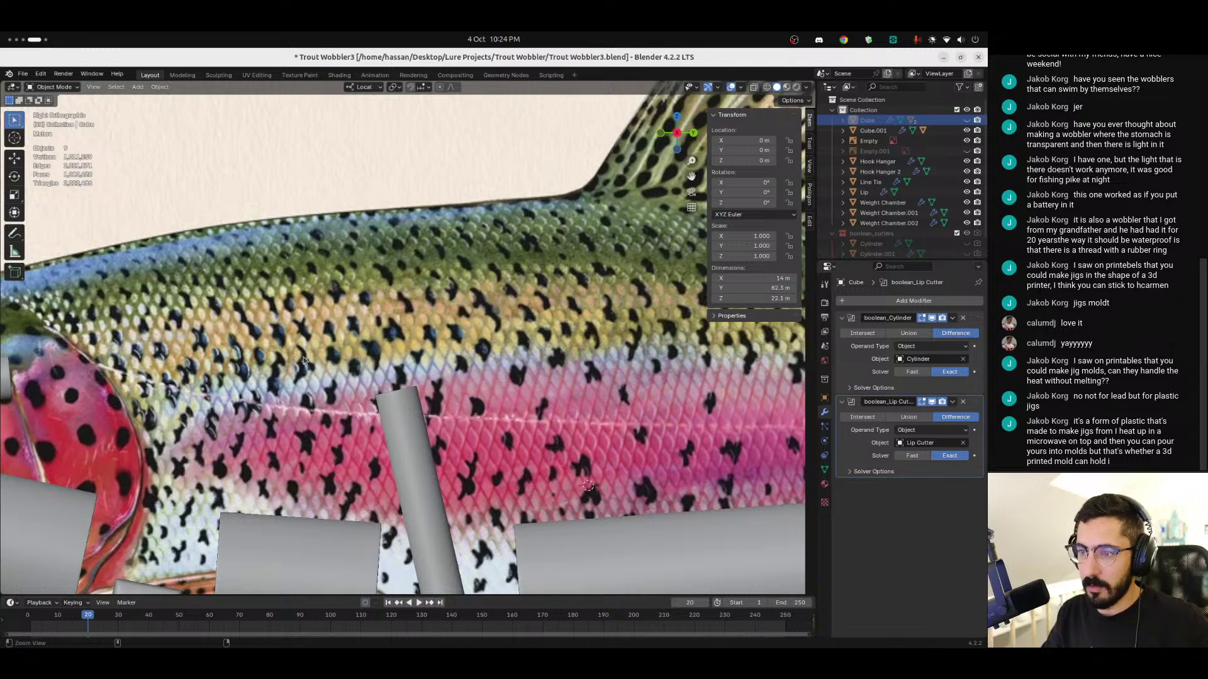
Step: Compare the internal cylinders with the rainbow trout picture, show the lure body again and hide the reference image
ctrl+middle_drag(343, 349, 359, 254)
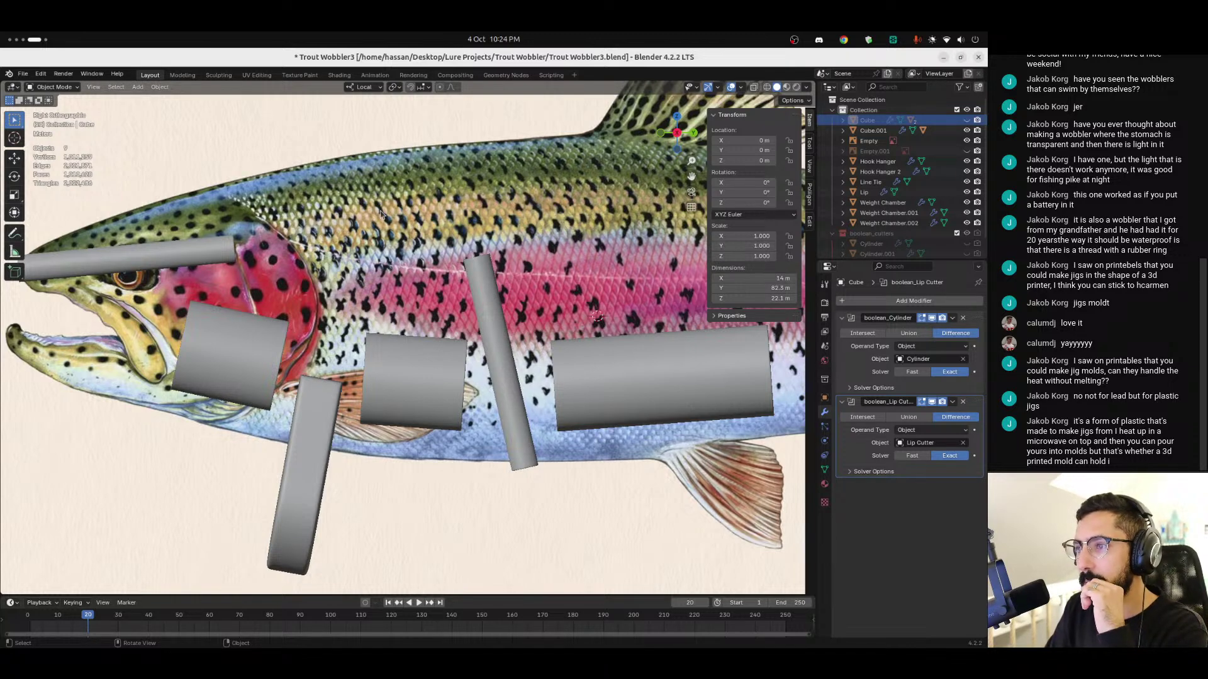
ctrl+middle_drag(557, 246, 371, 258)
click(967, 120)
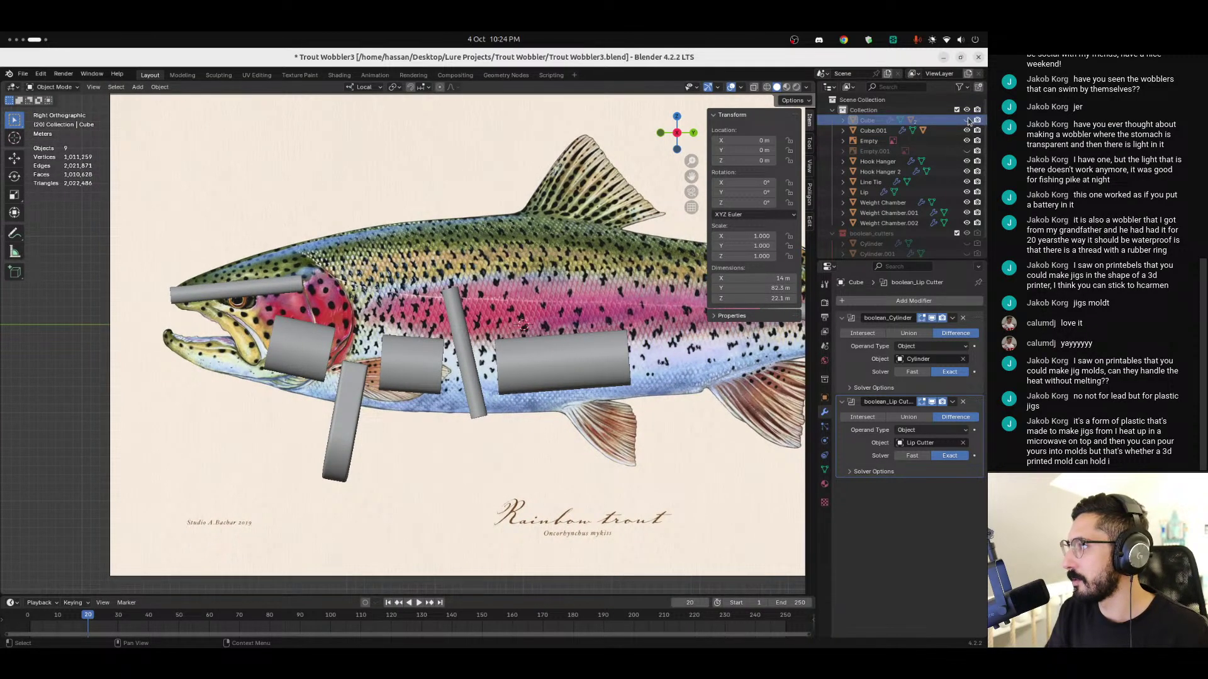
ctrl+middle_drag(548, 311, 562, 403)
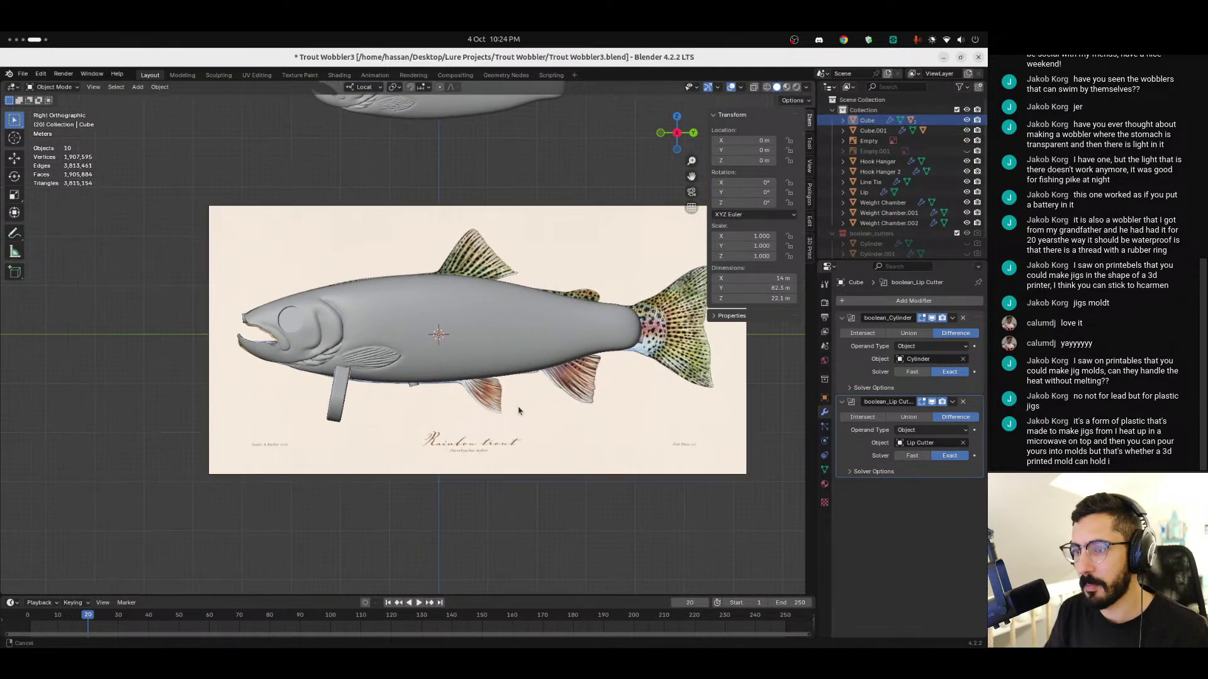
click(967, 140)
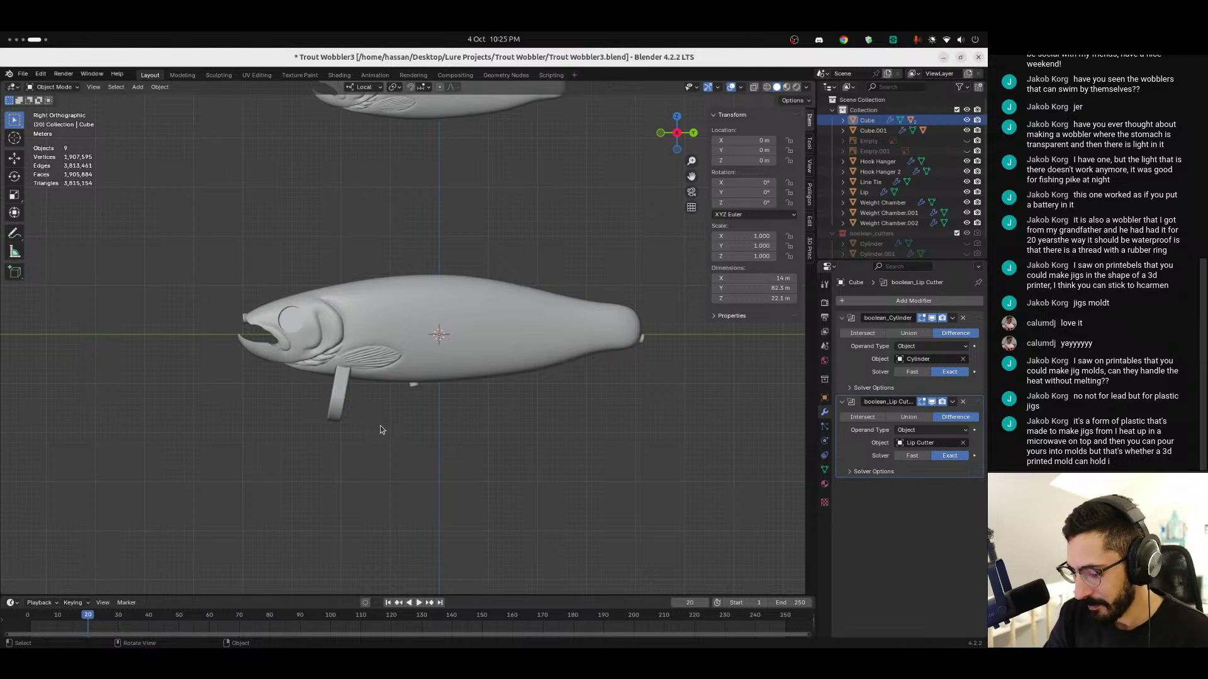
middle_drag(380, 410, 451, 336)
middle_drag(513, 331, 395, 395)
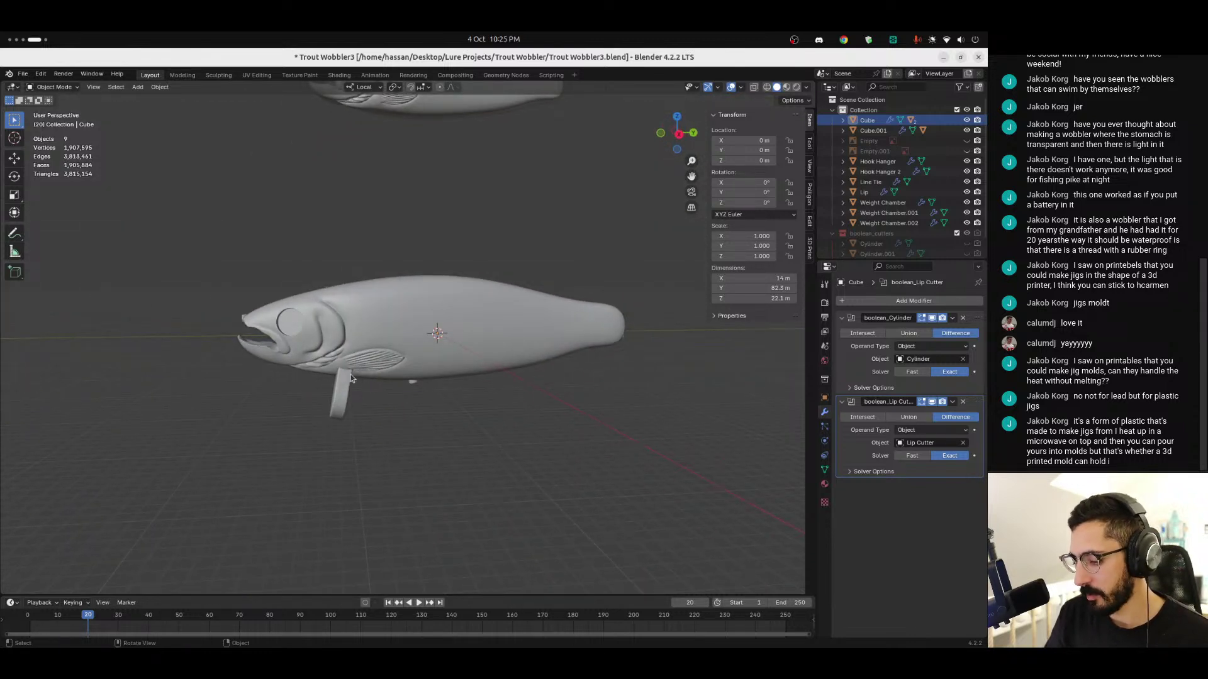
alt+drag(353, 369, 379, 345)
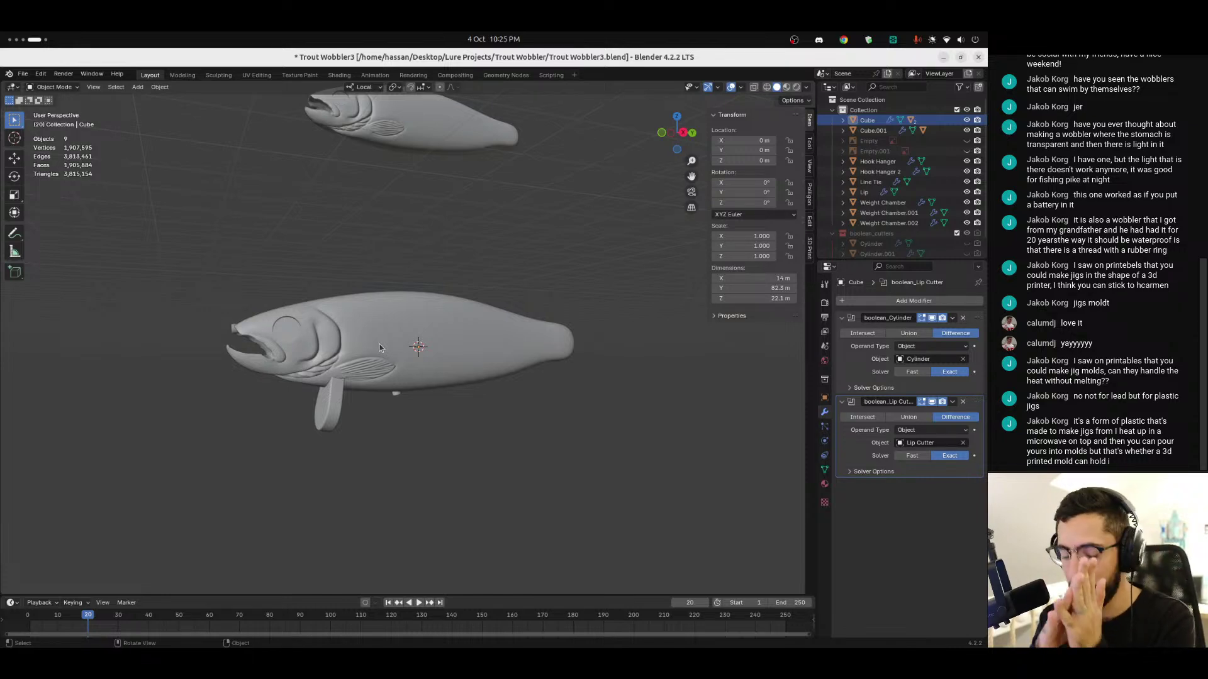
Step: Switch to the browser, open the bookmarked lure-making shop in a new tab and view Silicone - Lead Molding 1kg under Glue & Silicon
key(alt+Tab)
key(alt+Tab)
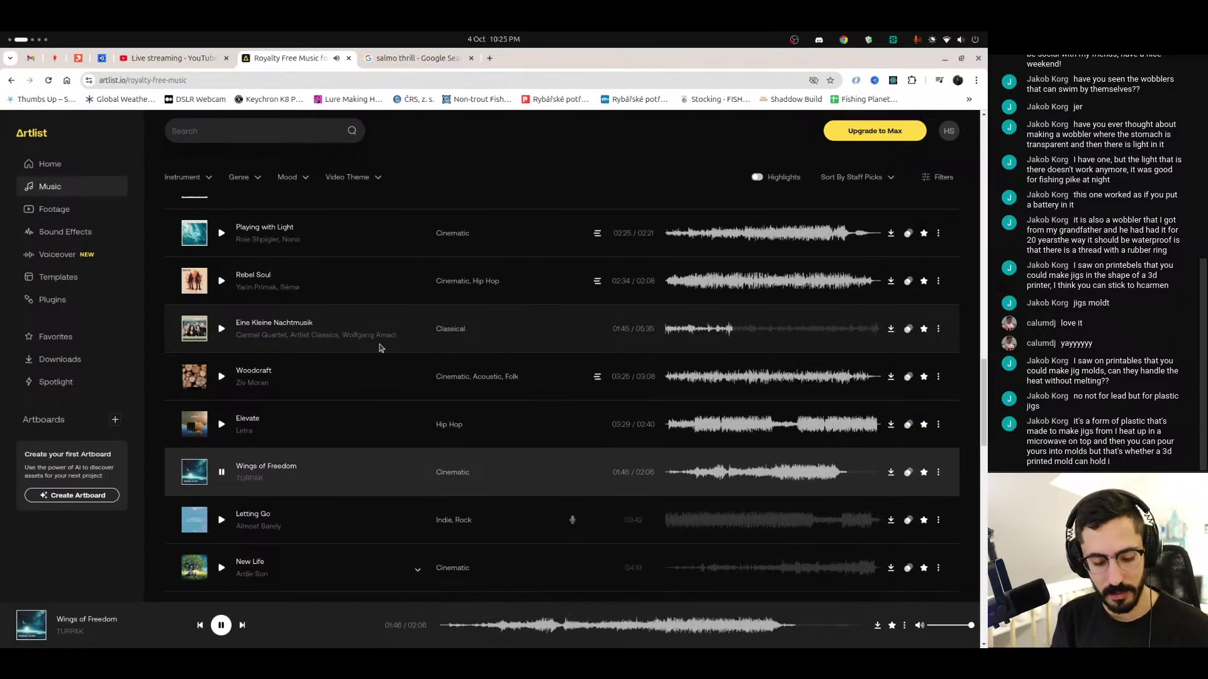
key(ctrl+t)
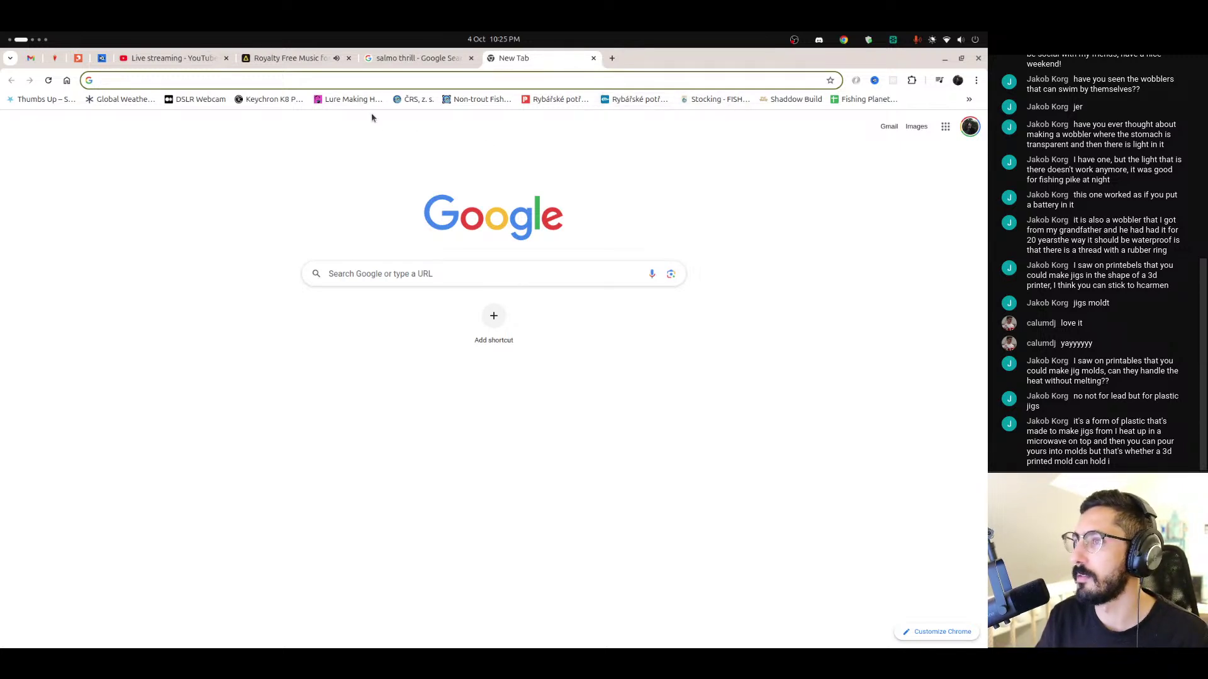
click(349, 100)
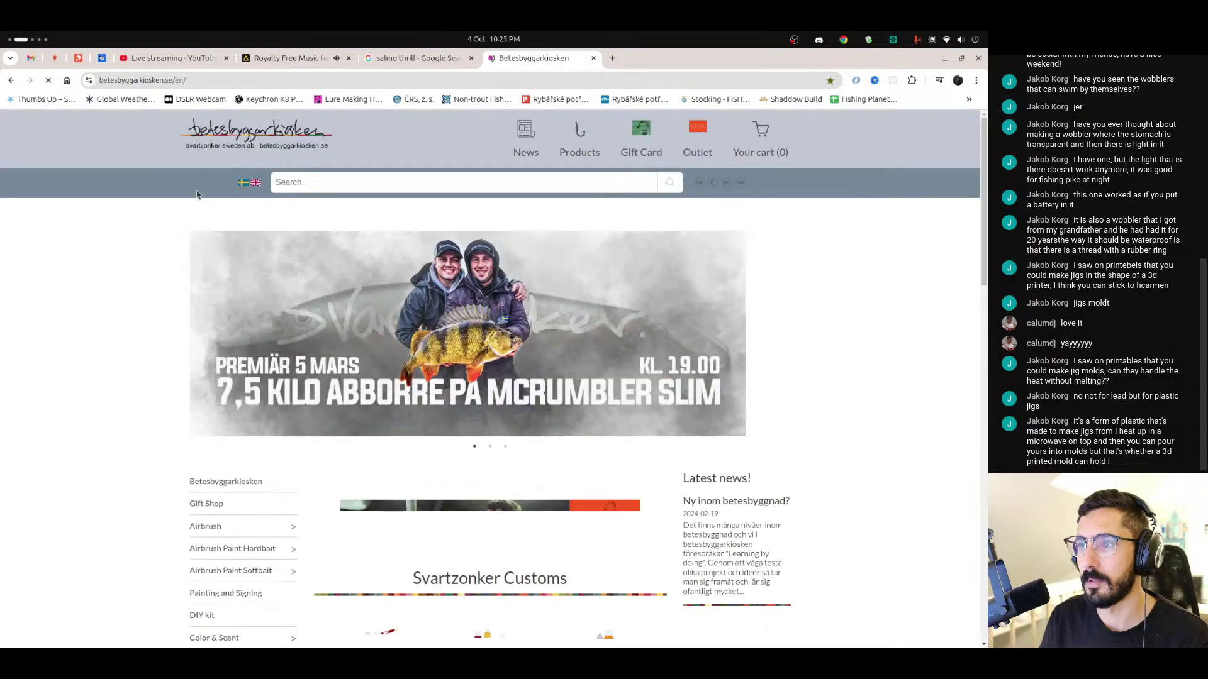
mouse_move(579, 151)
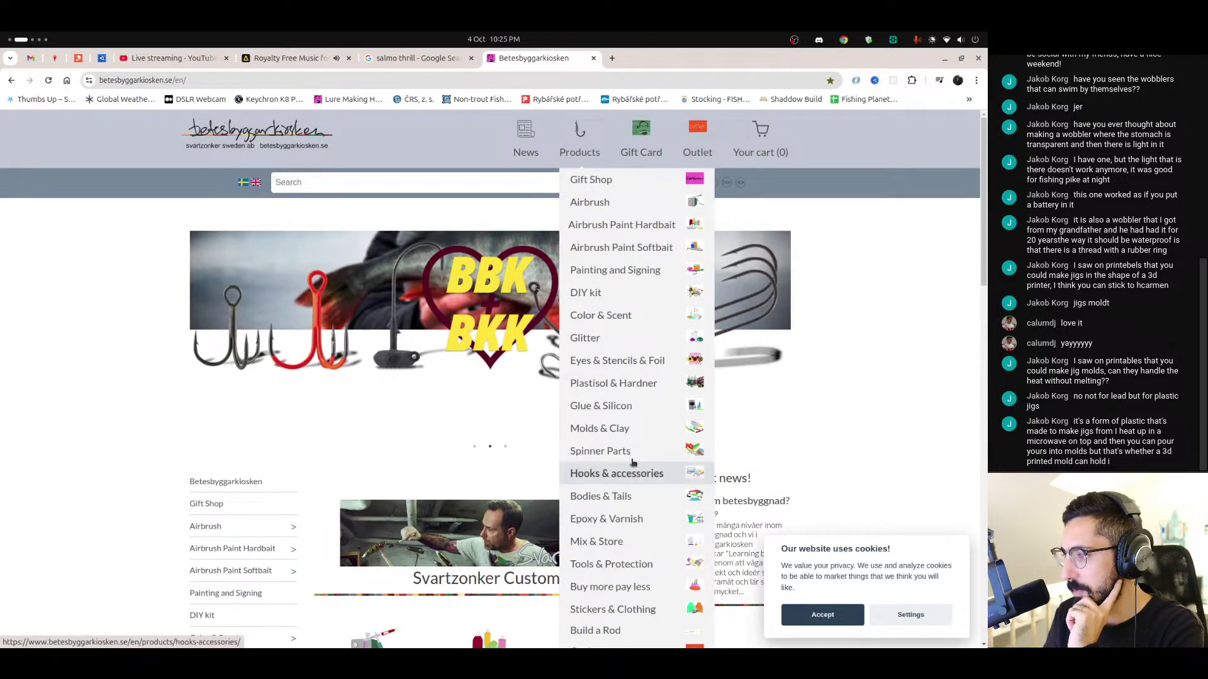
click(639, 405)
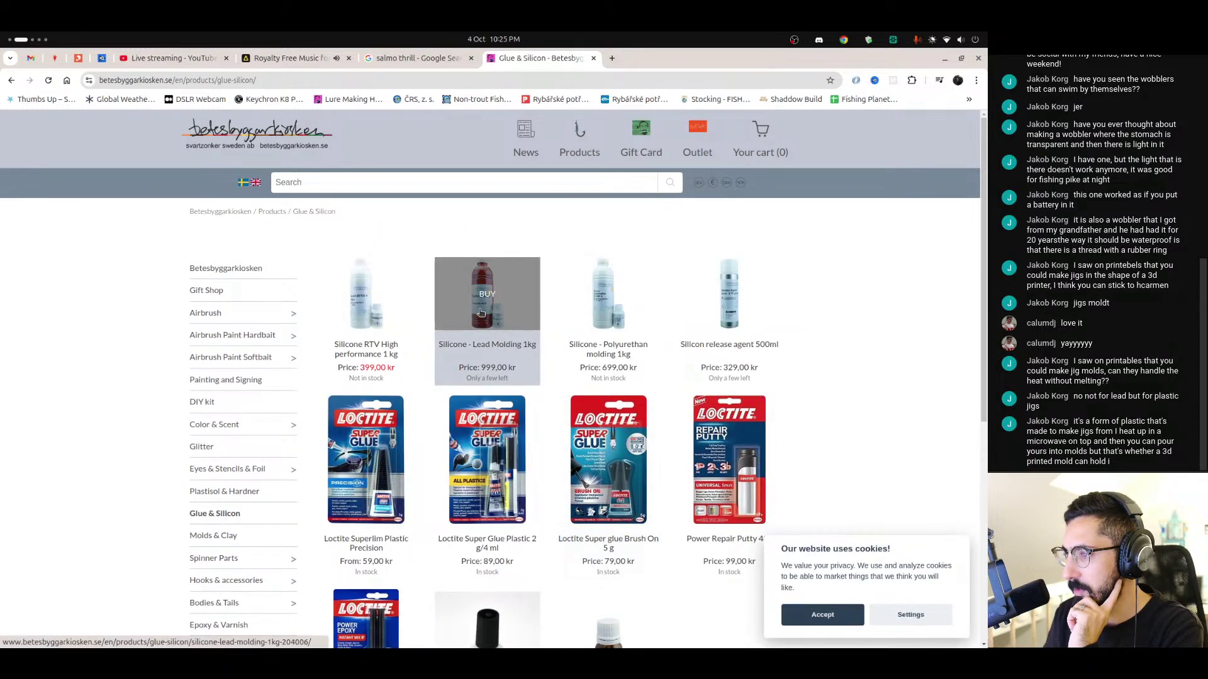
click(497, 347)
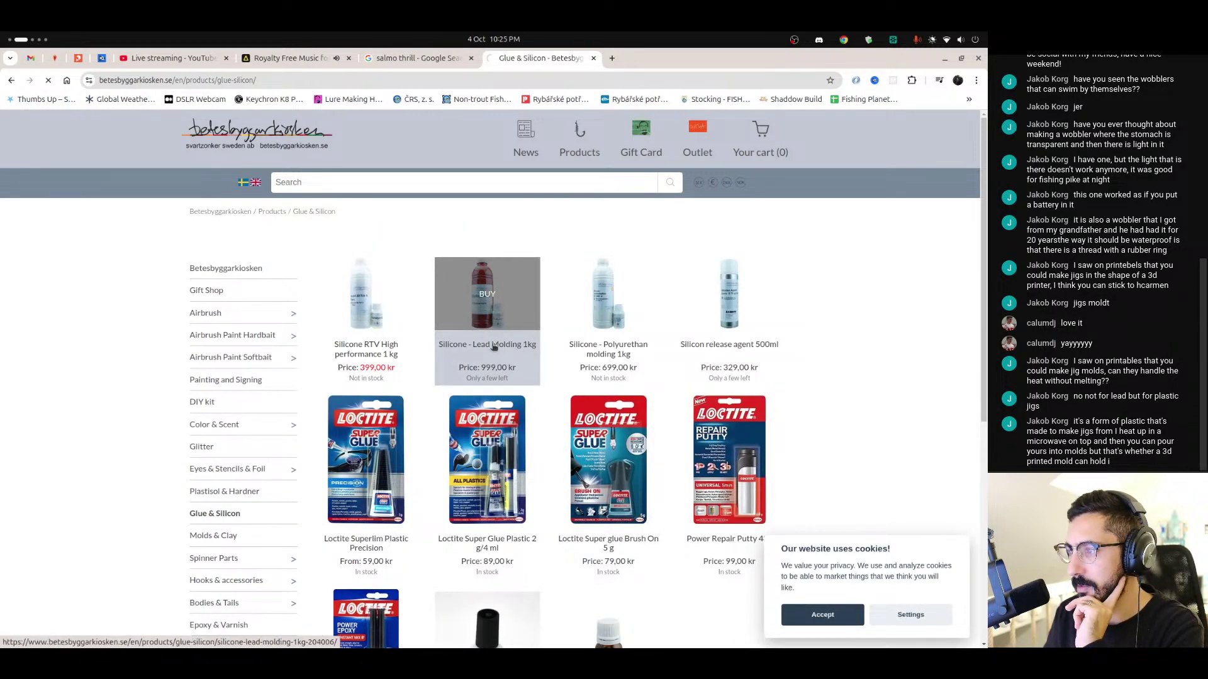
drag(495, 297, 688, 300)
click(637, 330)
scroll(342, 380, down, 5)
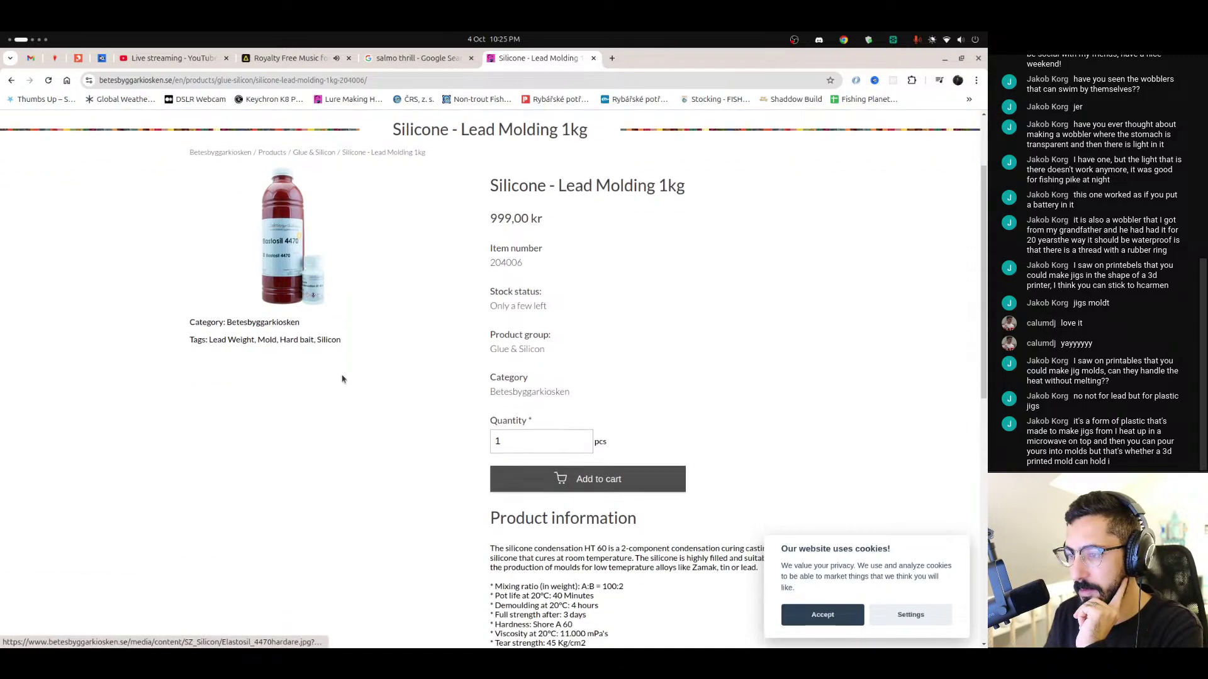
Step: Return to Blender and examine the lip, hook hangers and weight chambers through the see-through body from the side and front
click(17, 363)
key(alt+Tab)
key(alt+Tab)
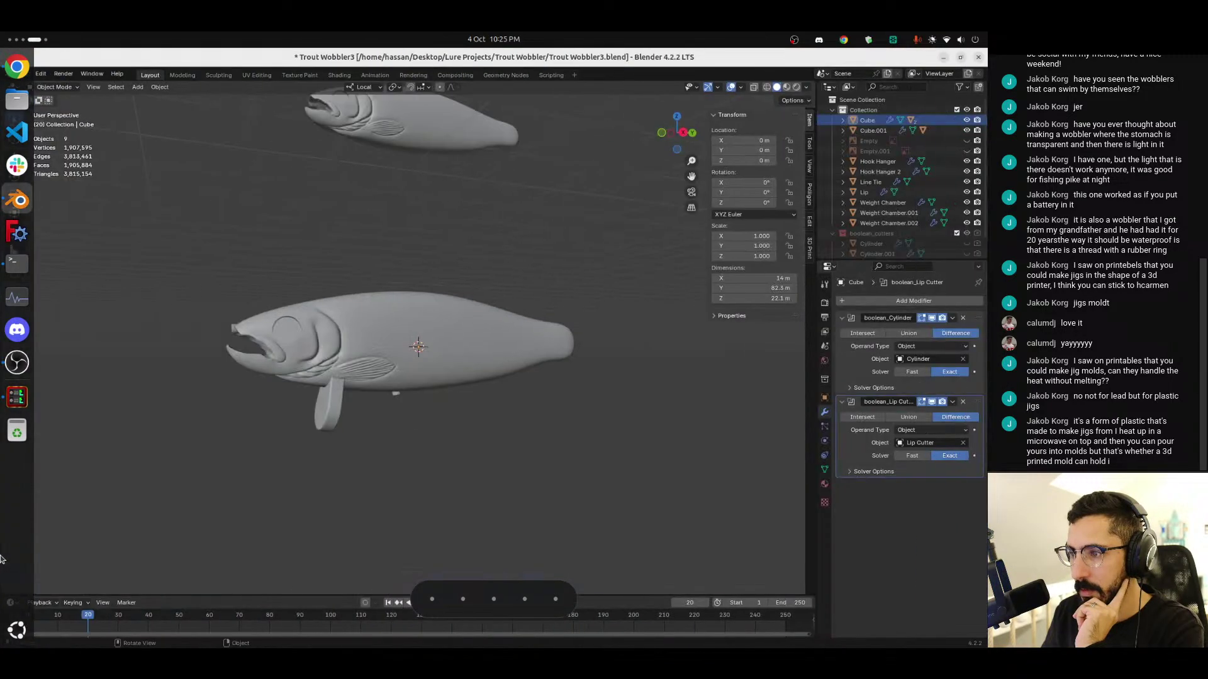
key(alt+Tab)
key(alt+Tab)
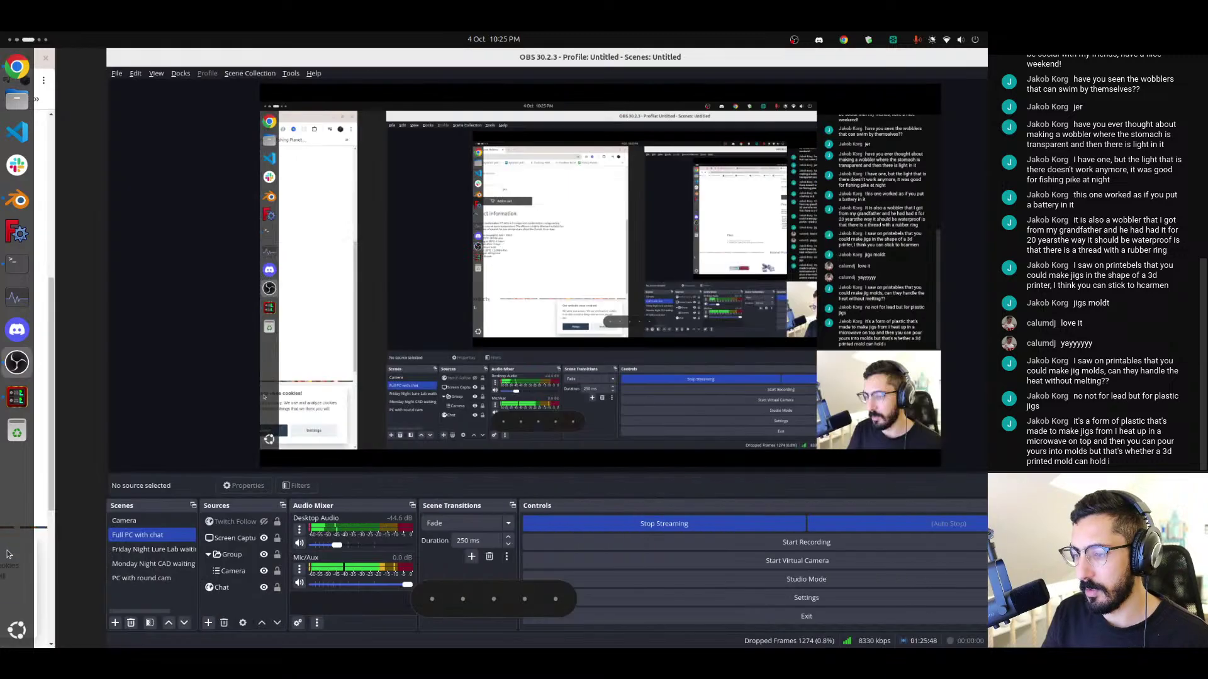
key(alt+z)
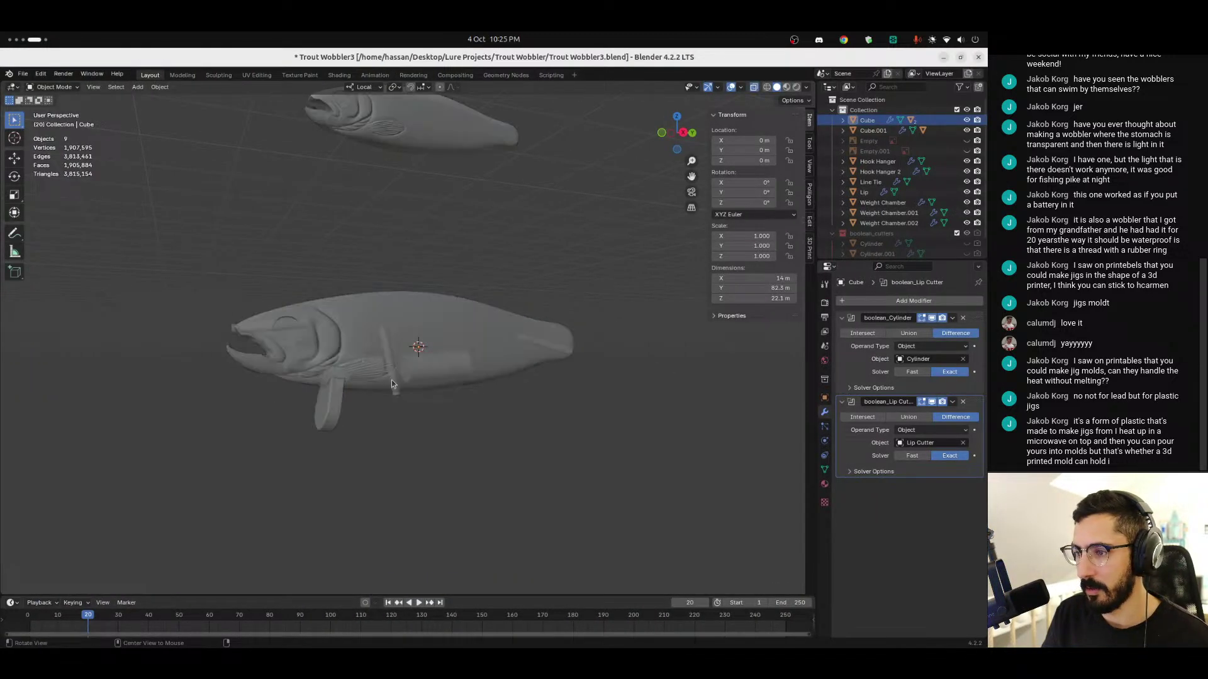
mouse_move(361, 405)
middle_down()
mouse_move(360, 437)
mouse_move(354, 388)
middle_up()
scroll(361, 315, up, 5)
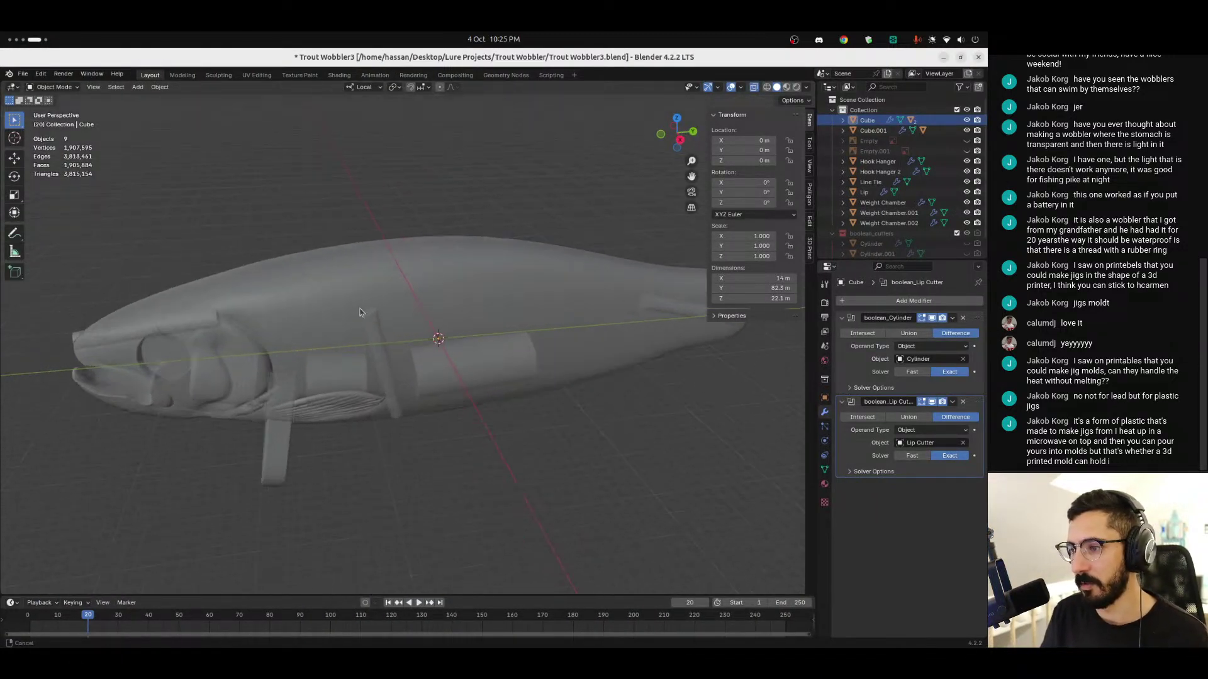
middle_drag(360, 299, 340, 385)
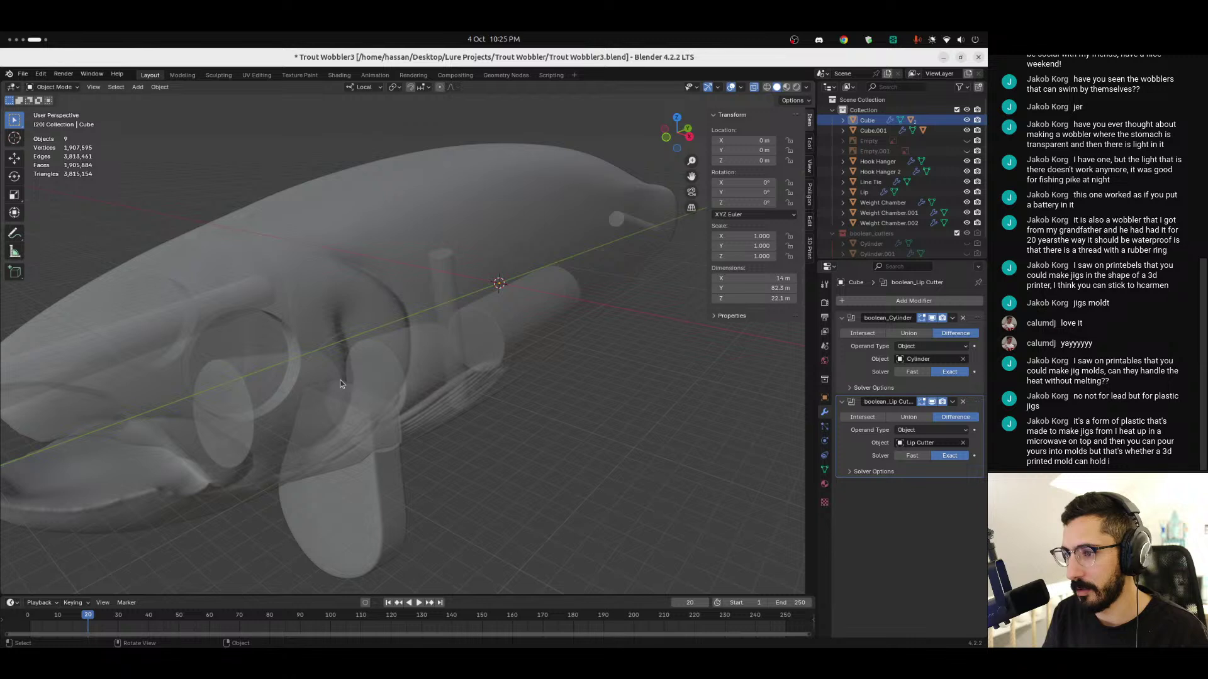
scroll(613, 275, down, 3)
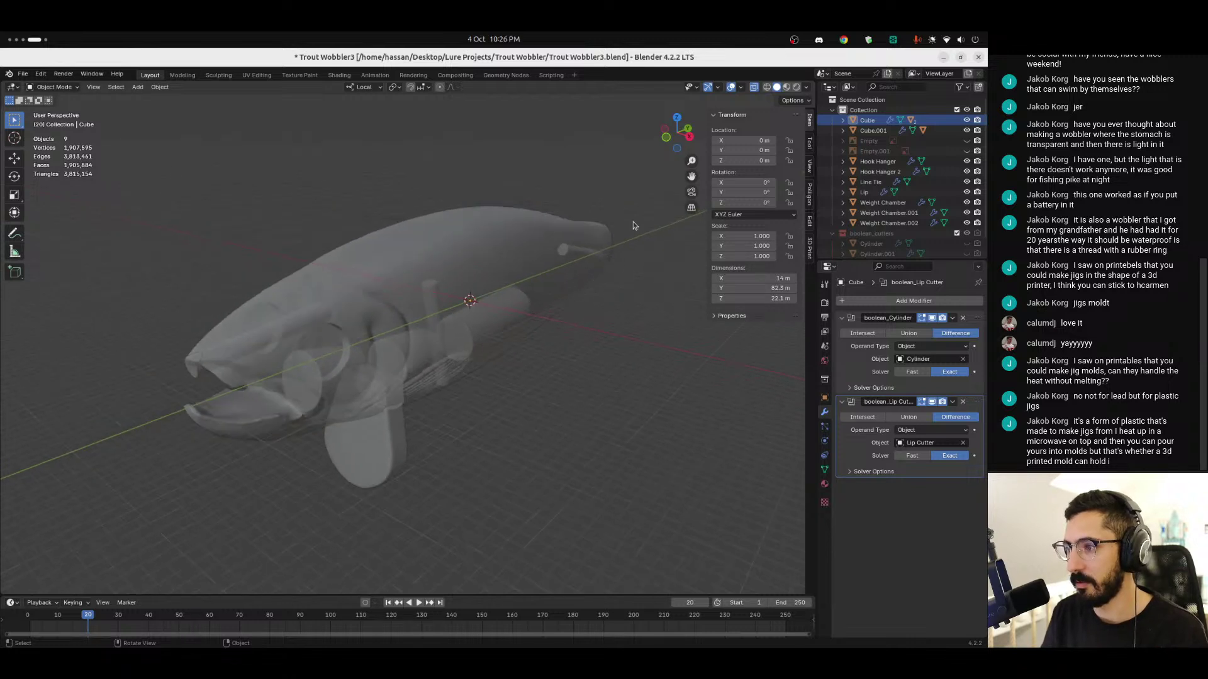
middle_drag(503, 382, 461, 364)
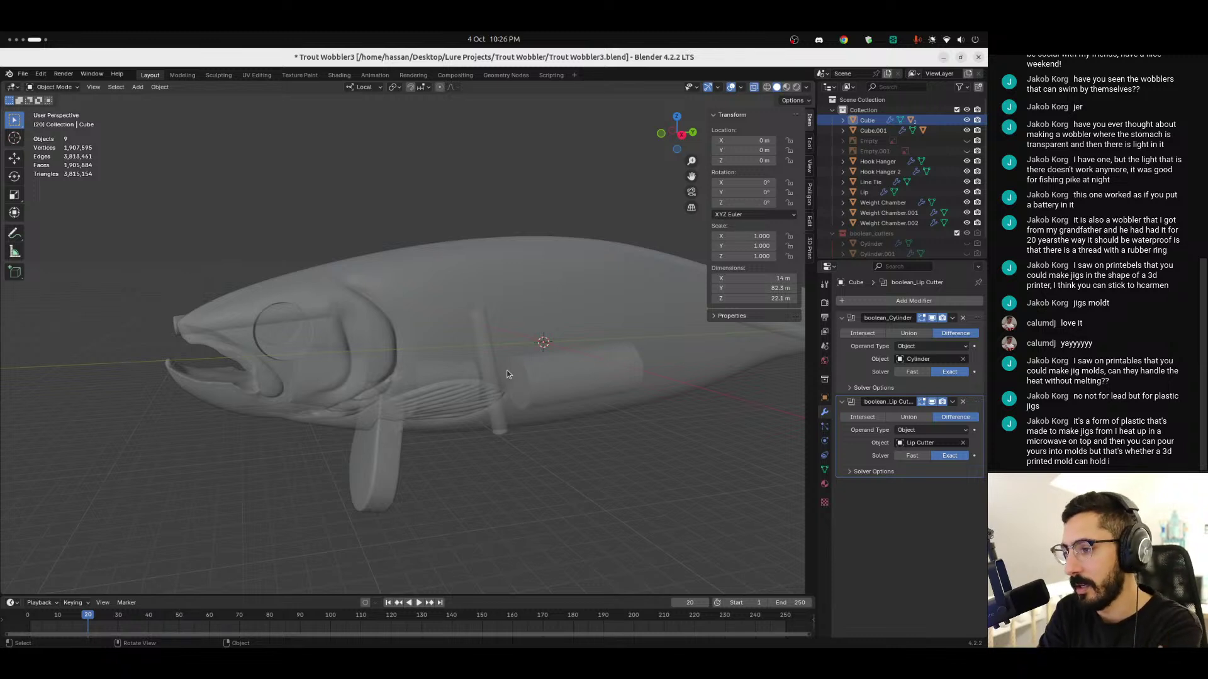
Step: Play the timeline briefly, return it to frame 0, and inspect the chambers inside the body from above and the side
key(space)
key(space)
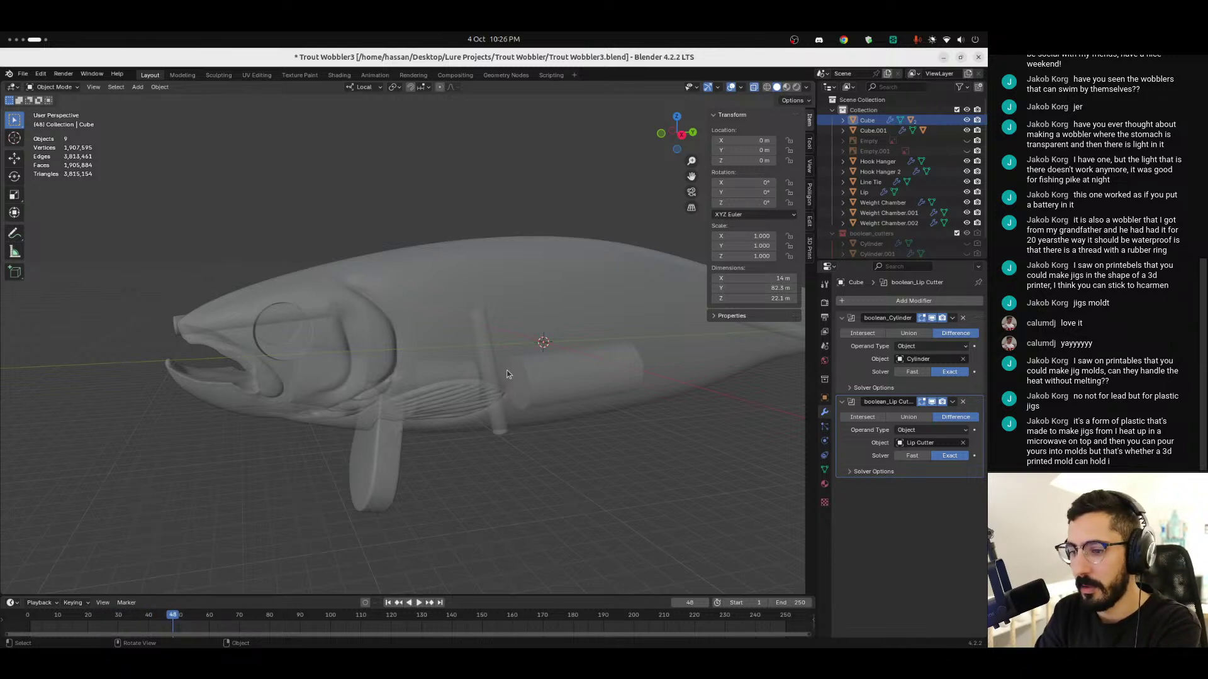
key(shift+Left)
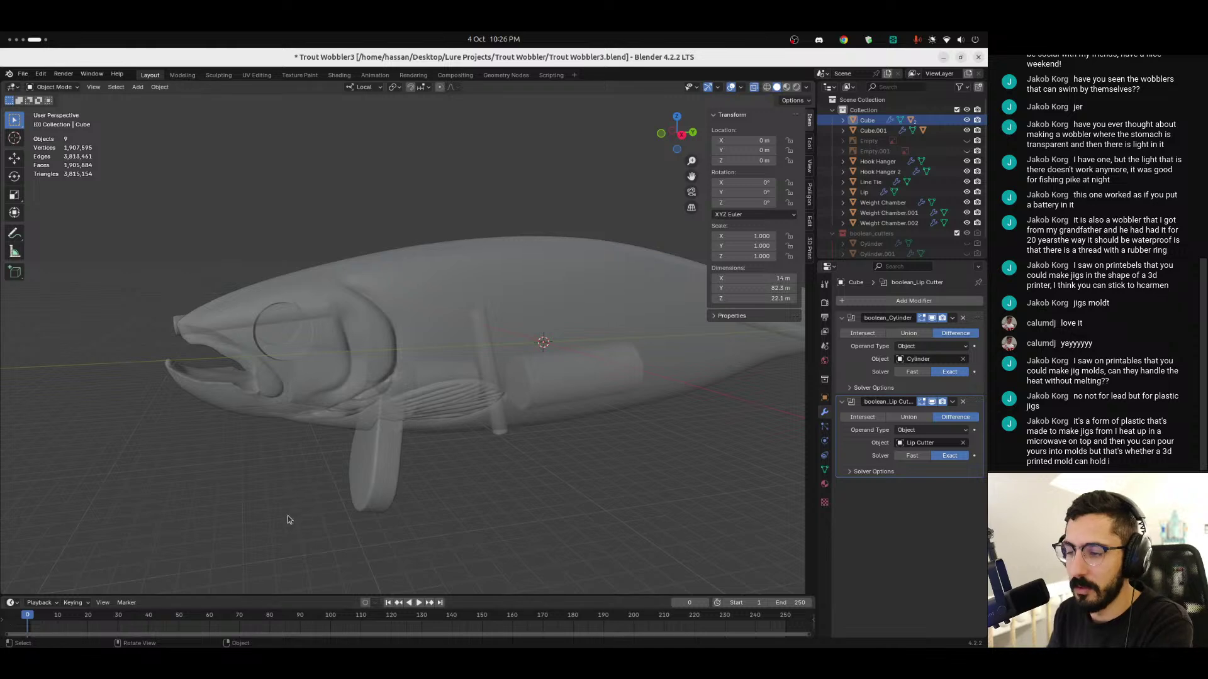
middle_drag(319, 488, 296, 561)
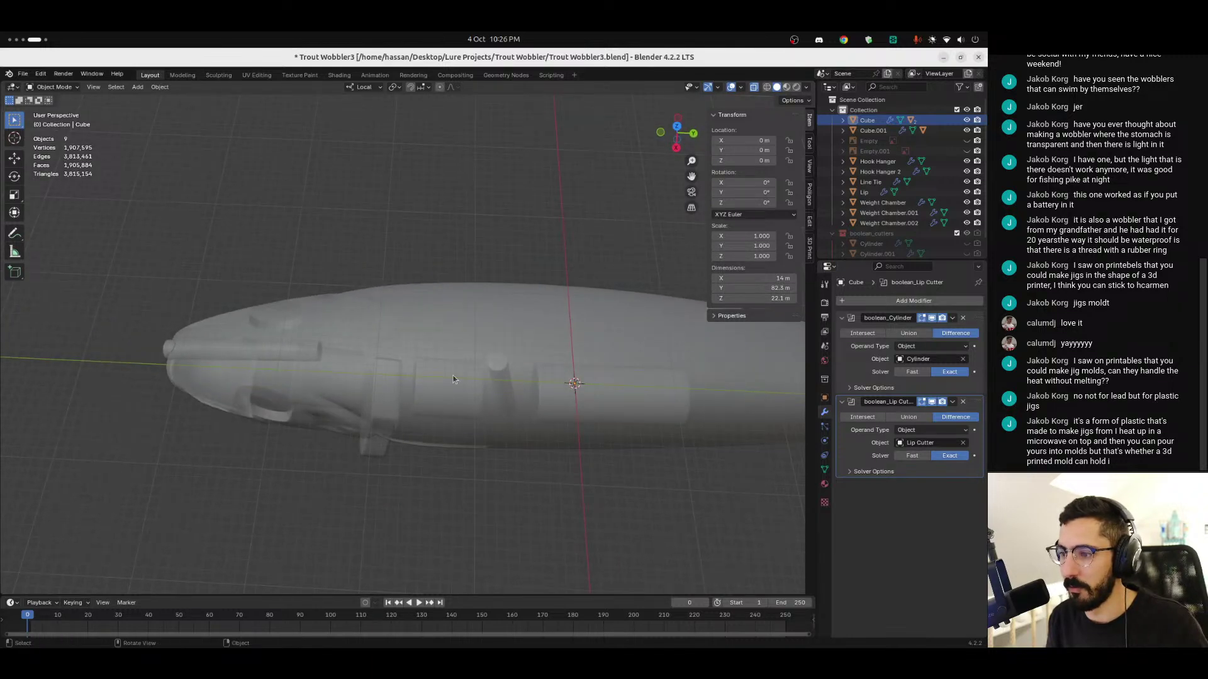
middle_drag(457, 409, 471, 448)
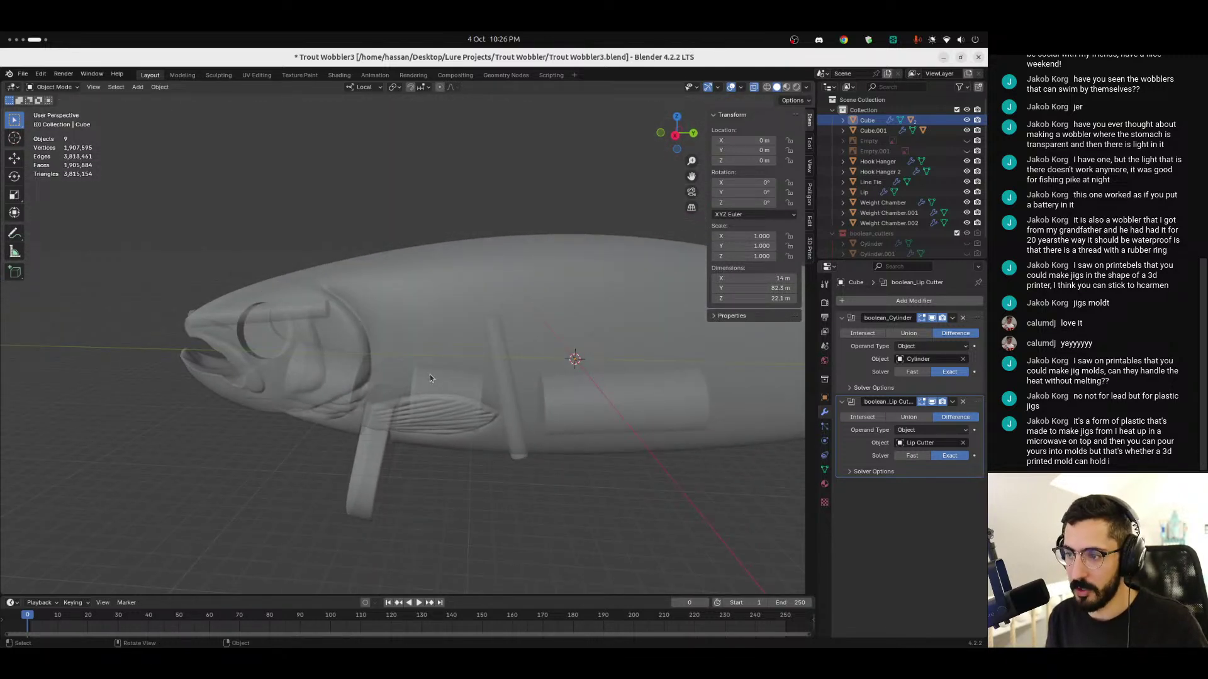
middle_drag(423, 501, 389, 536)
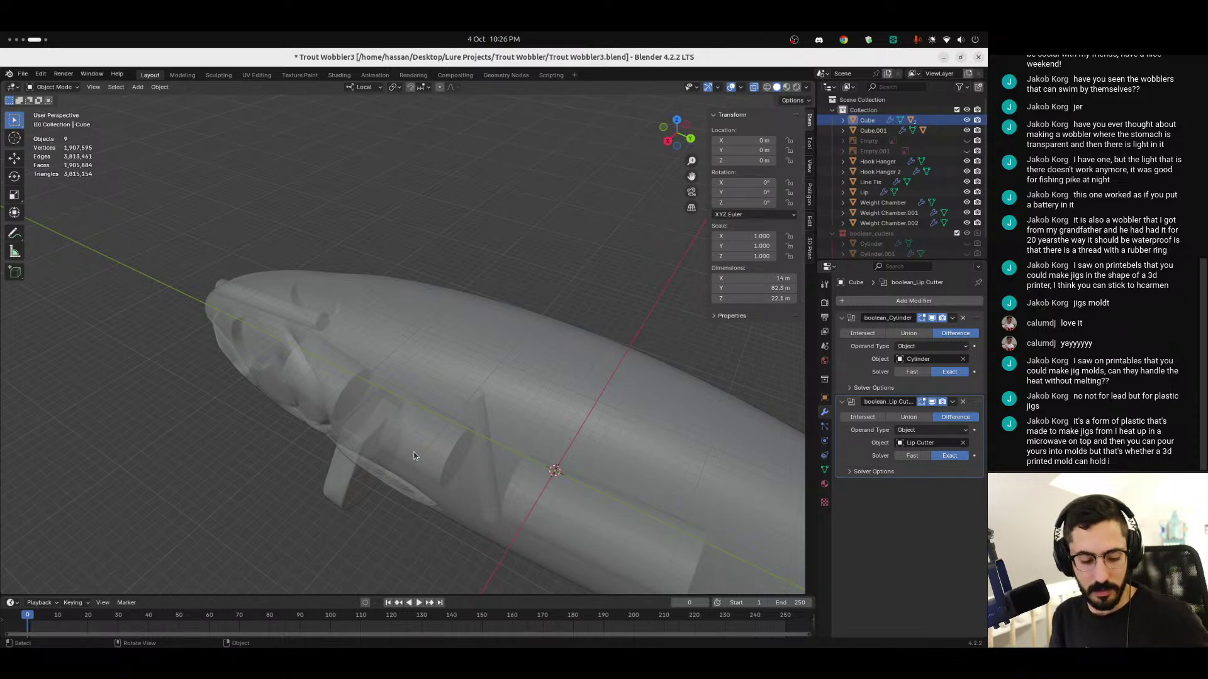
Step: Switch to the browser to review the Silicone - Lead Molding 1kg product page, and return to Blender
key(alt+Tab)
key(alt+Tab)
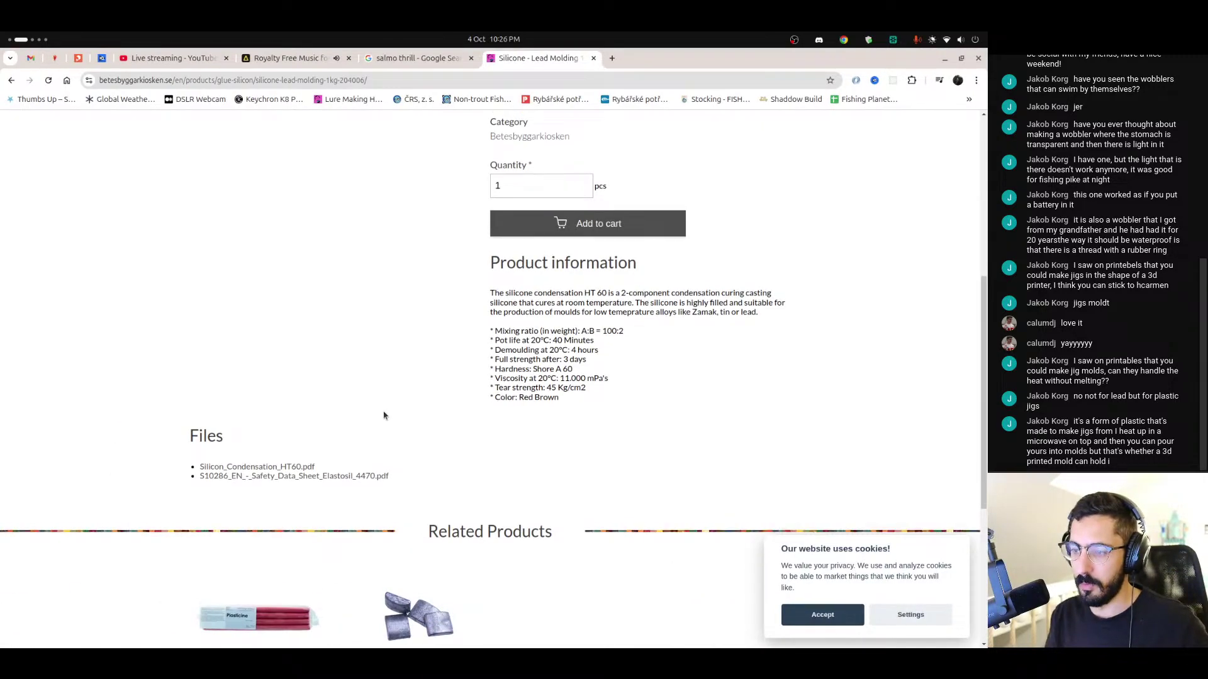
scroll(377, 420, up, 5)
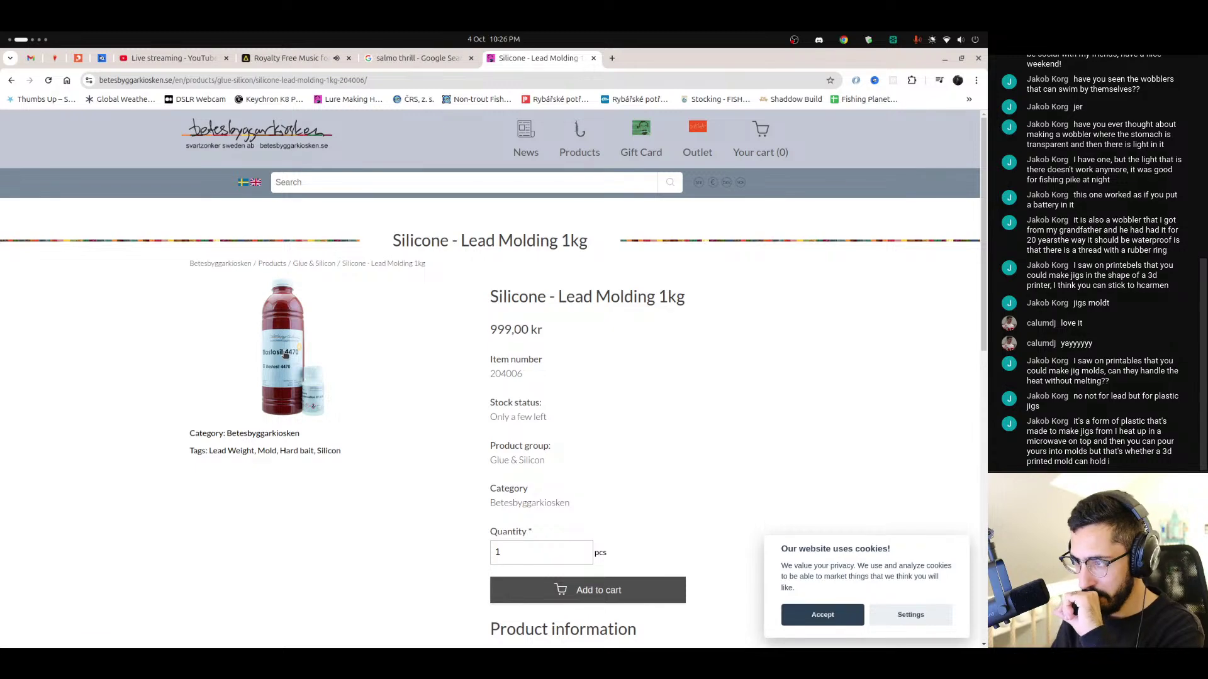
mouse_move(1, 535)
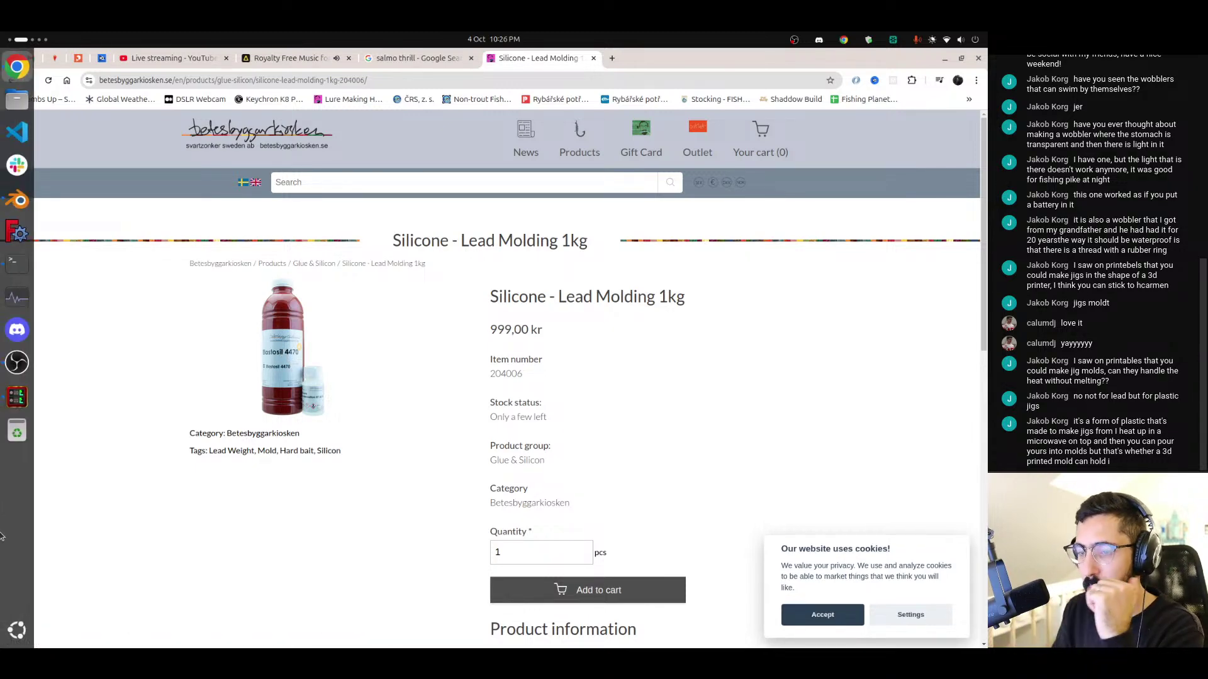
key(super+Page_Down)
key(super+Page_Down)
key(super+Page_Down)
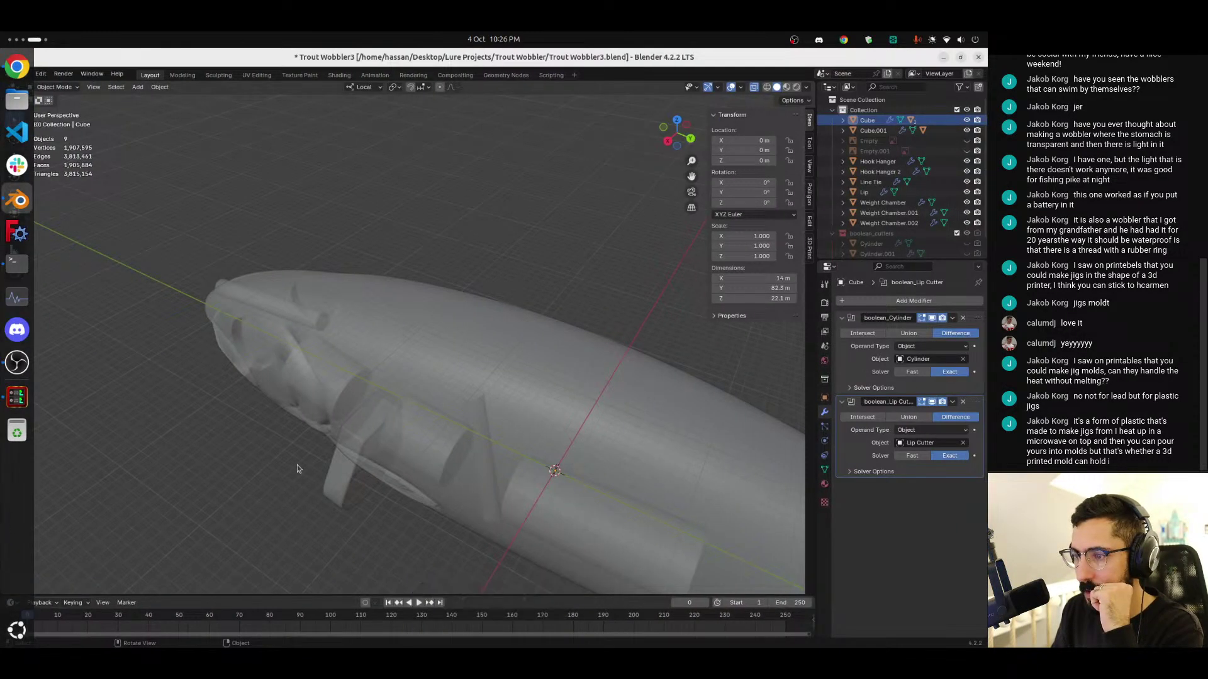
Step: Rotate the rear weight chamber about 98° to stand nearly upright in right view, and move it about 3.6 m headward and 0.4 m up
middle_drag(307, 511, 482, 475)
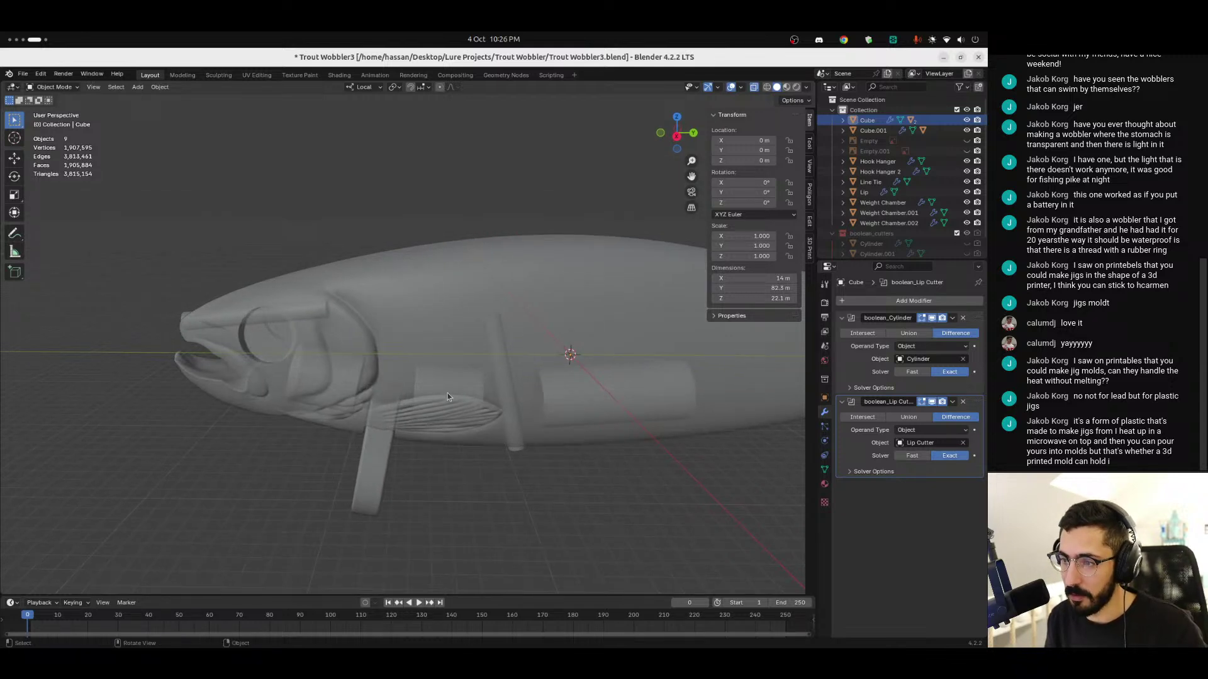
middle_drag(617, 411, 439, 443)
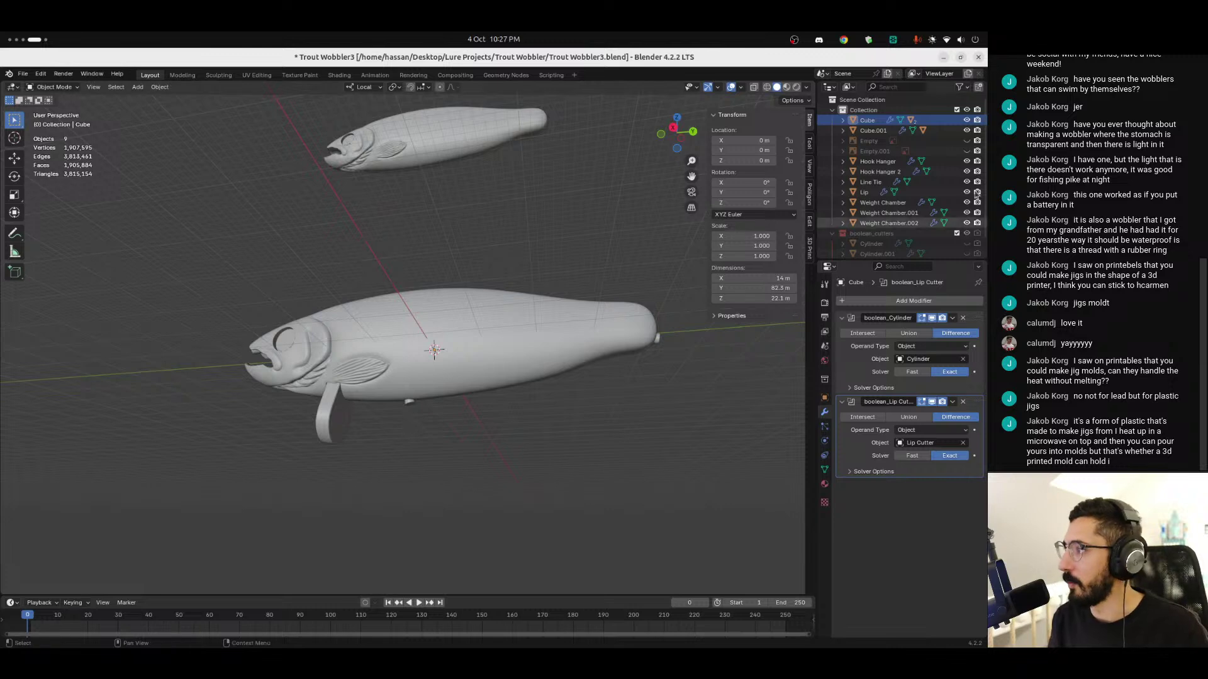
click(893, 214)
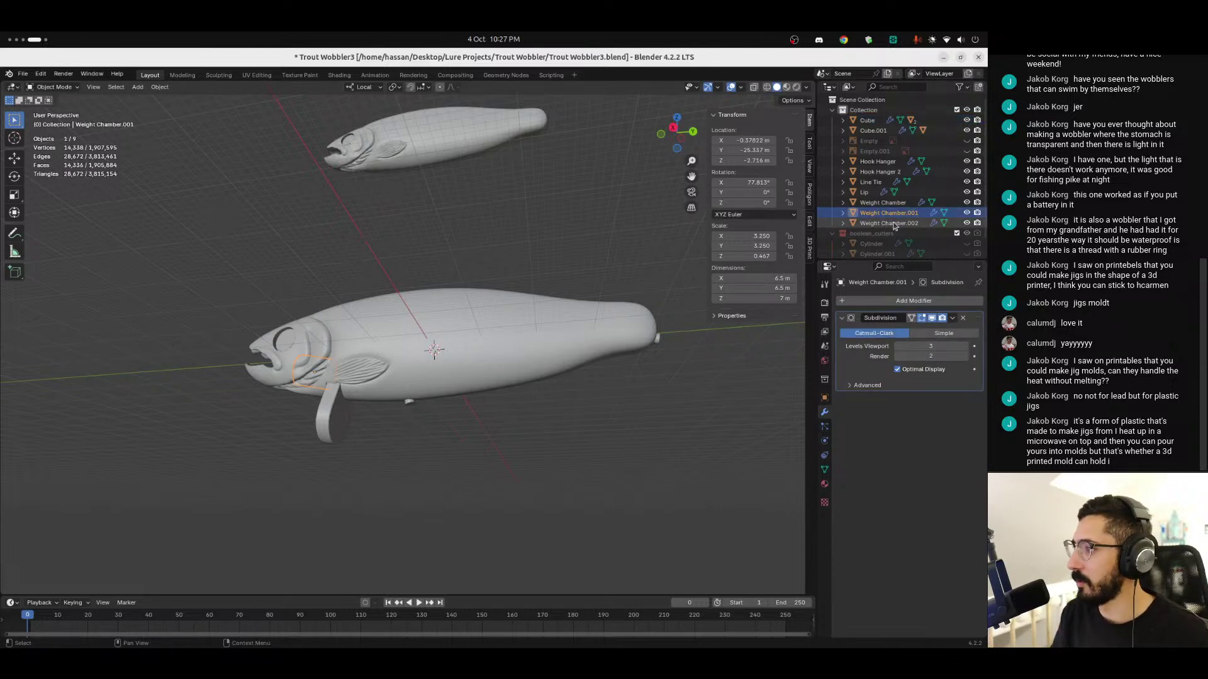
click(888, 223)
middle_drag(440, 504, 450, 433)
scroll(451, 433, up, 6)
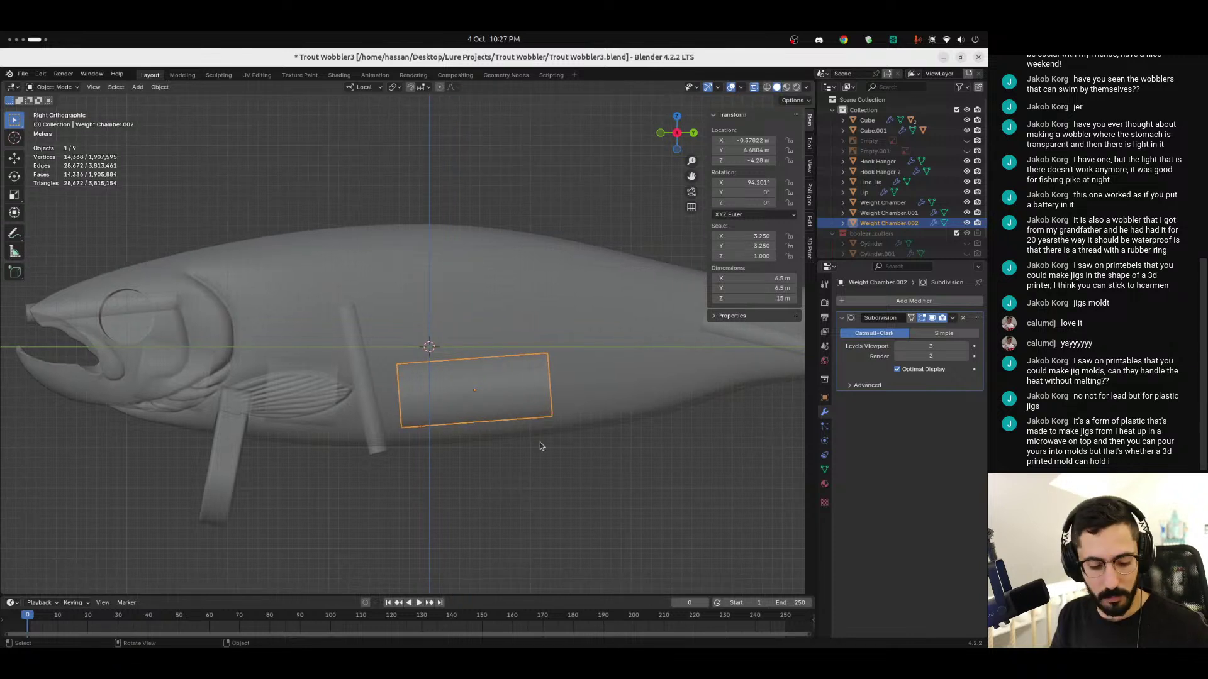
key(r)
click(342, 494)
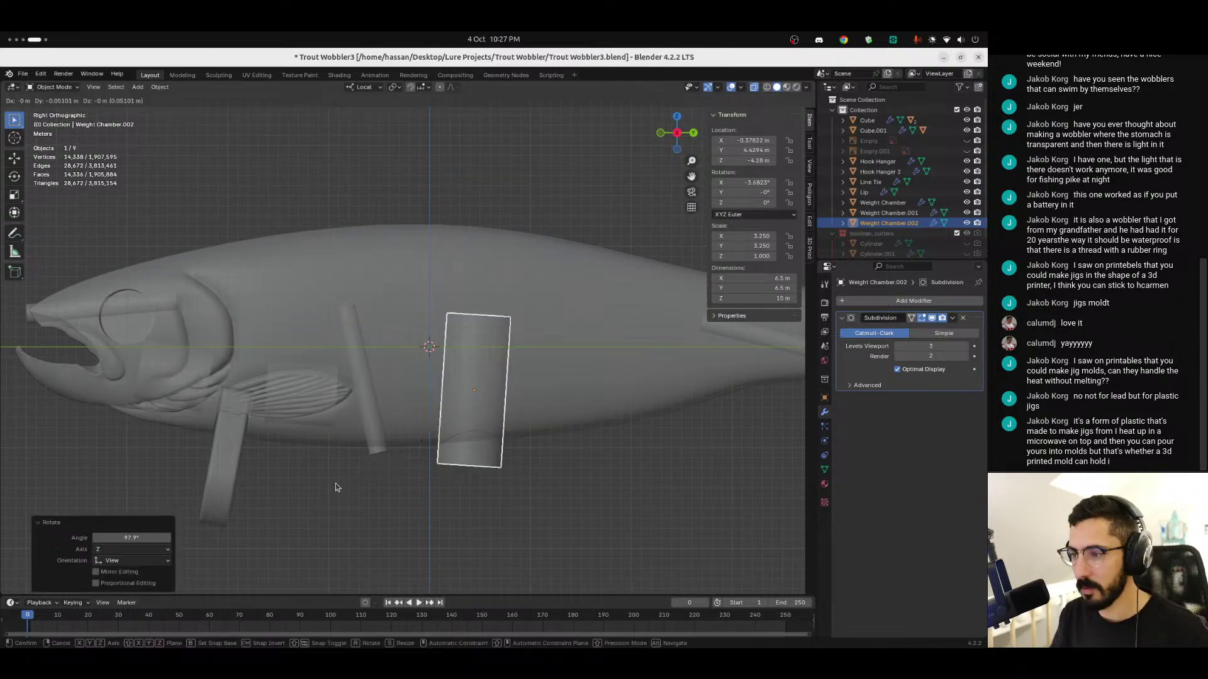
key(g)
click(391, 539)
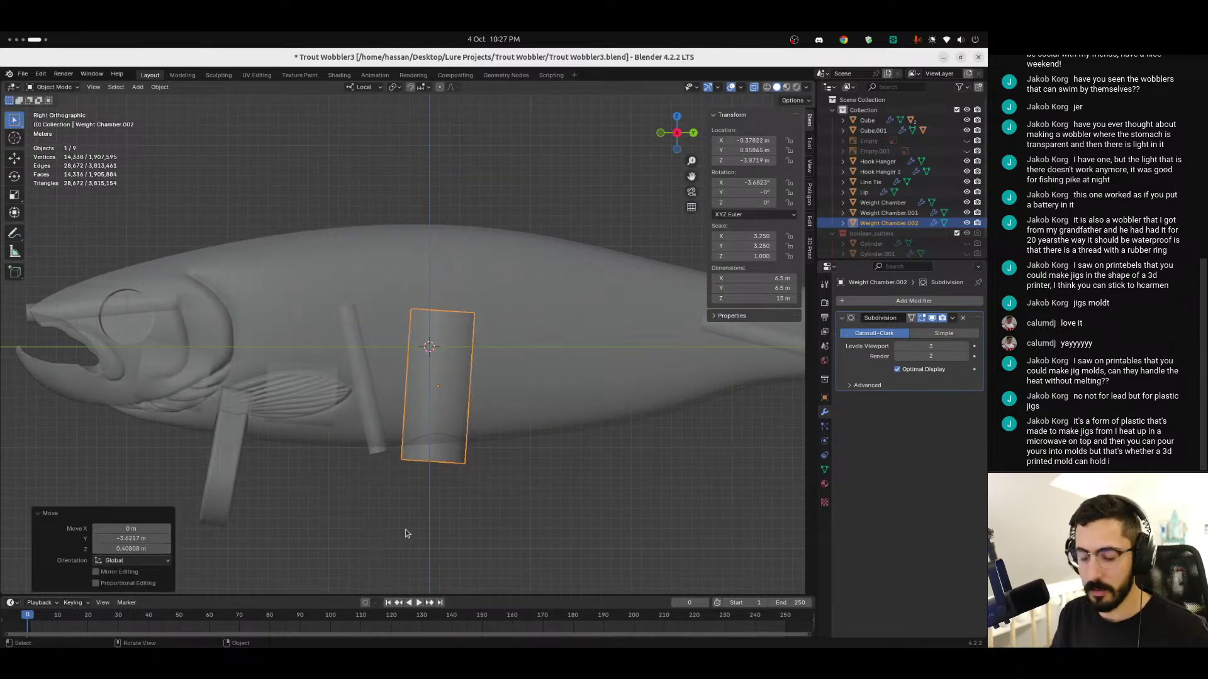
Step: Straighten the rear weight chamber by rotating it about 3.9°, and move it about 0.56 m headward and 0.71 m up
key(r)
click(412, 522)
key(g)
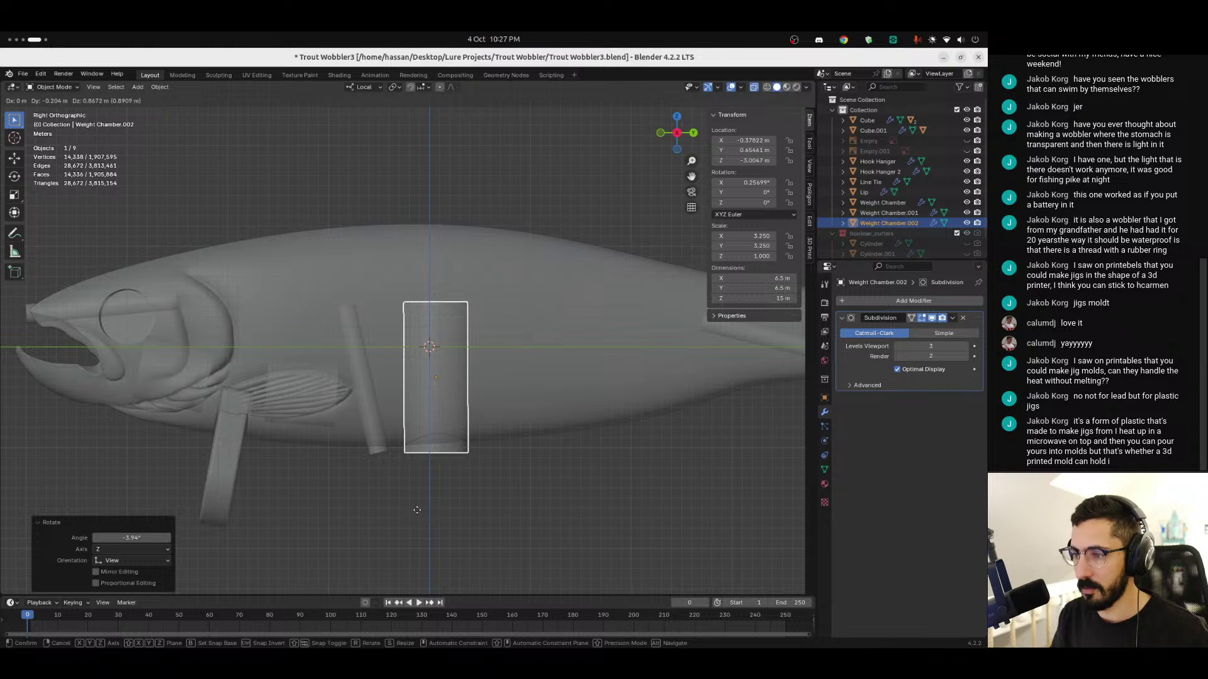
click(422, 551)
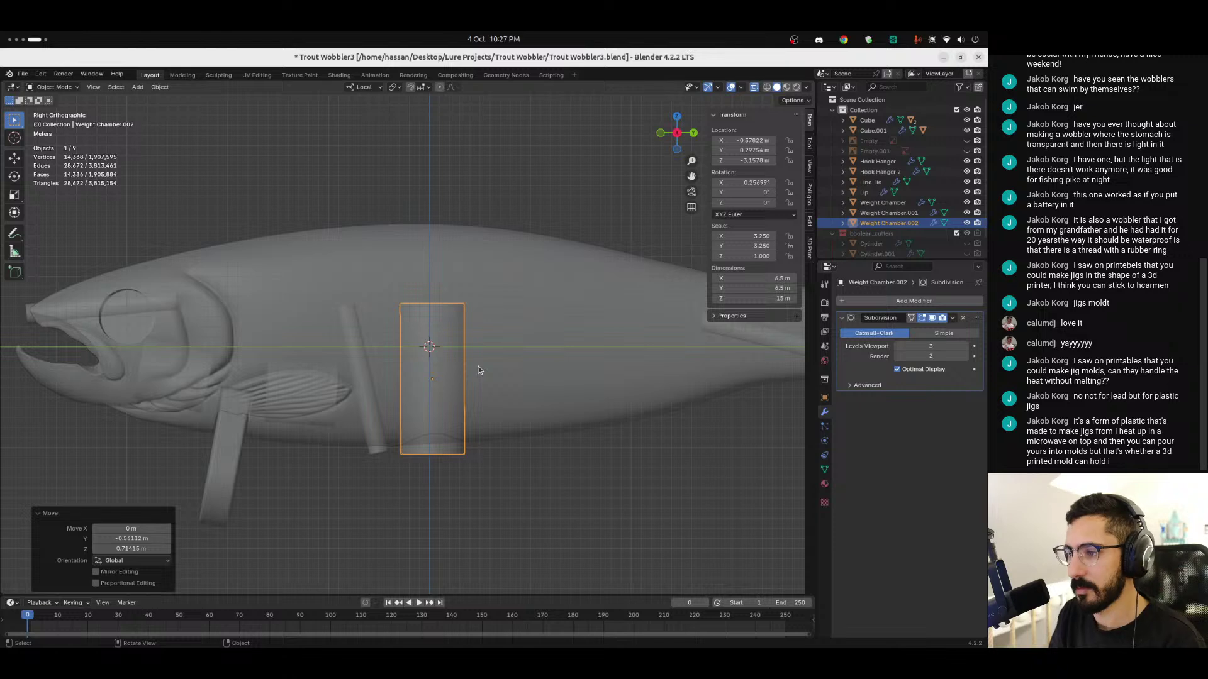
Step: Rotate the middle weight chamber about 86° to stand upright in right view, and stretch it along its local Z by about 1.89
ctrl+middle_drag(483, 375, 350, 372)
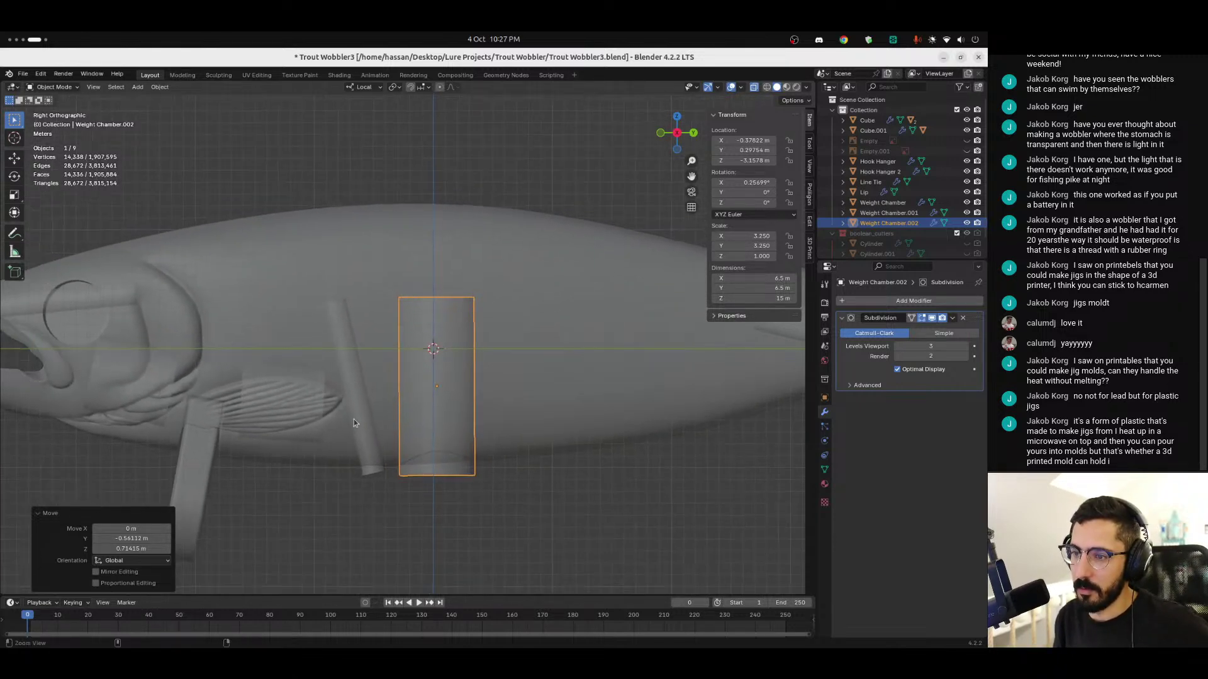
shift+middle_drag(291, 464, 440, 458)
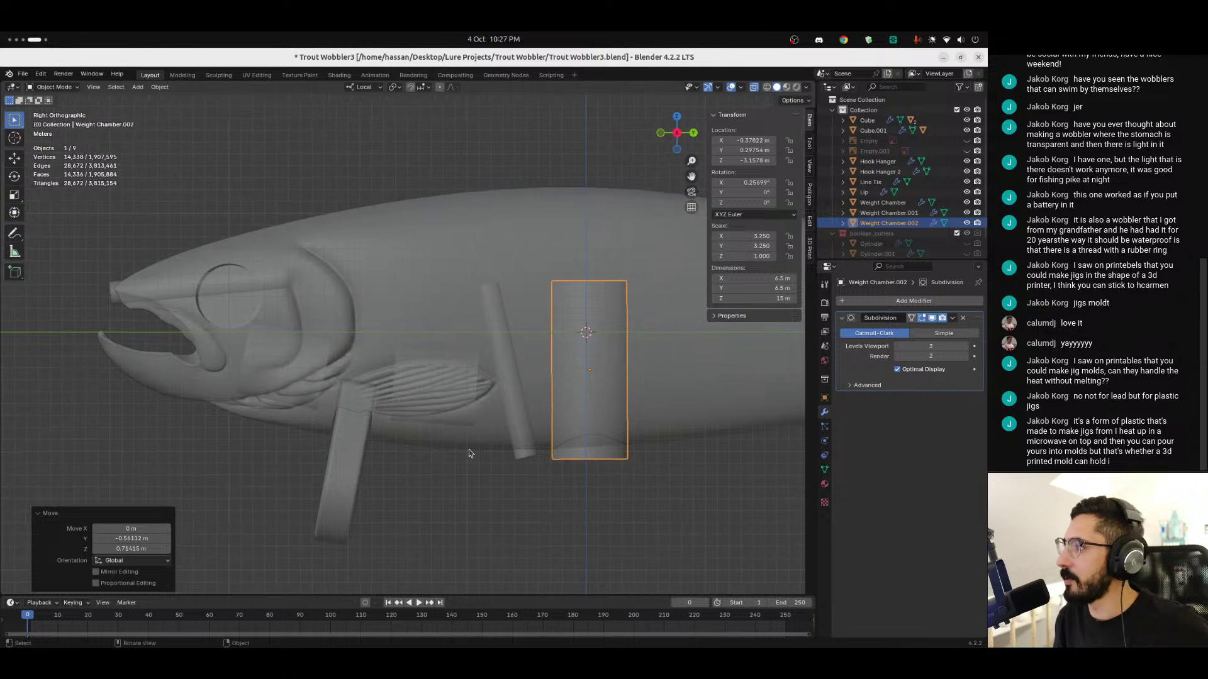
click(901, 203)
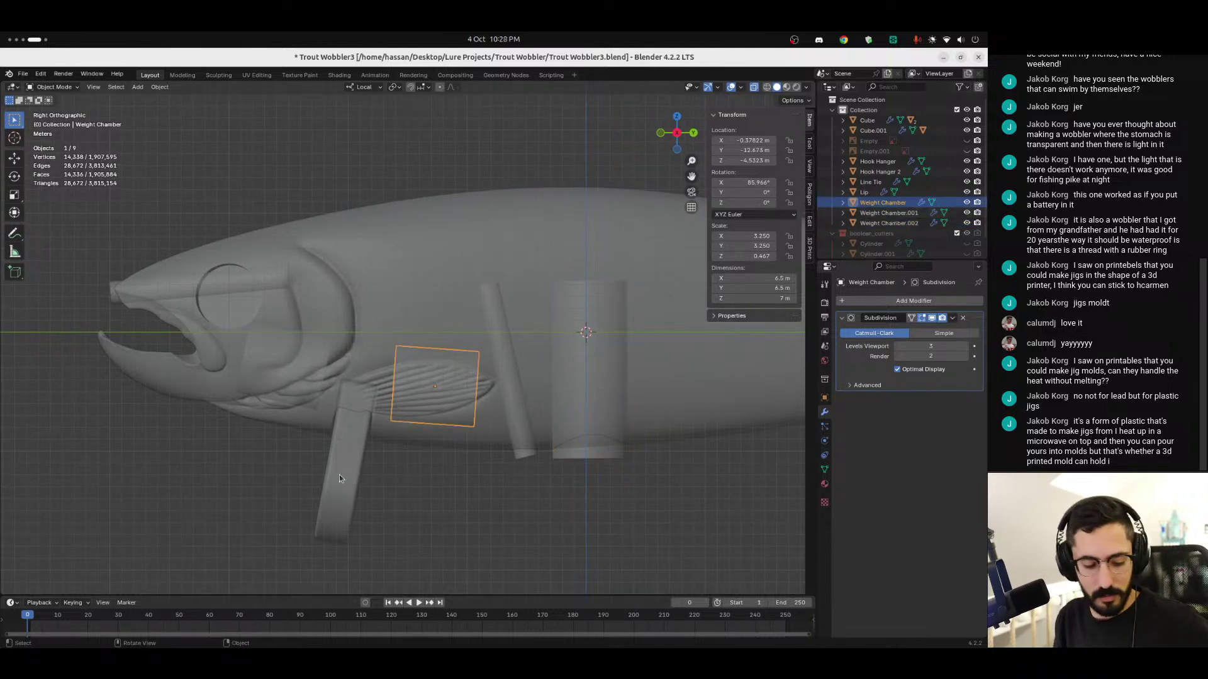
key(r)
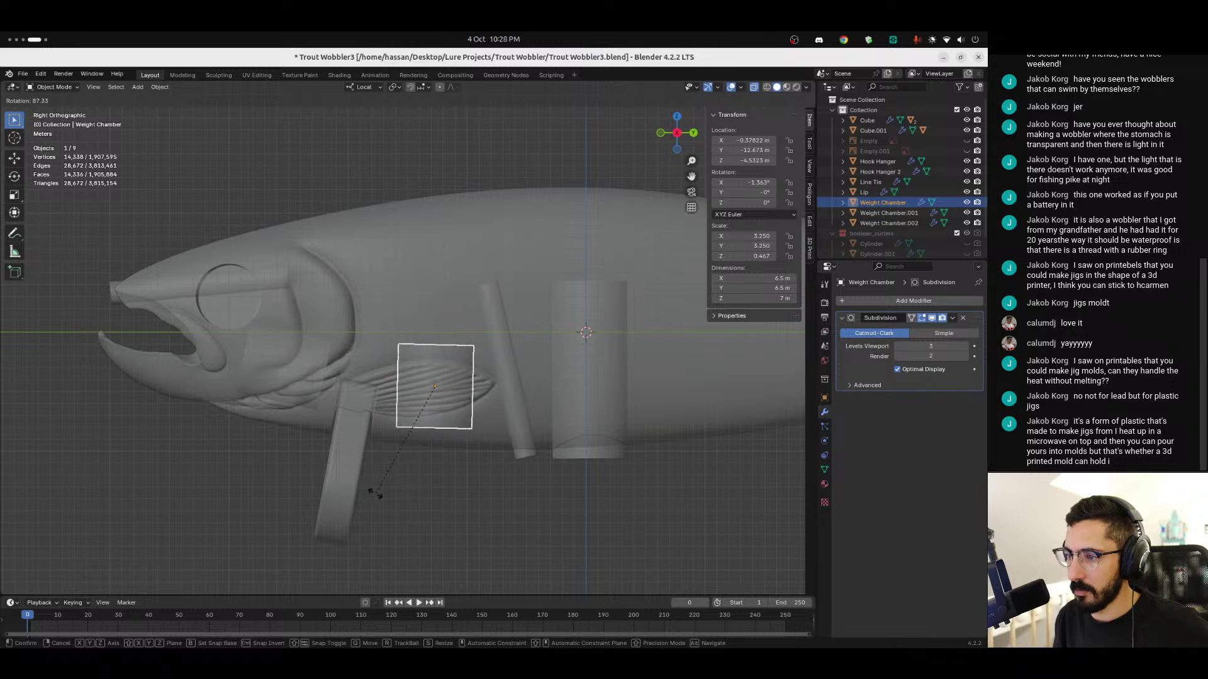
click(377, 495)
key(s)
key(z)
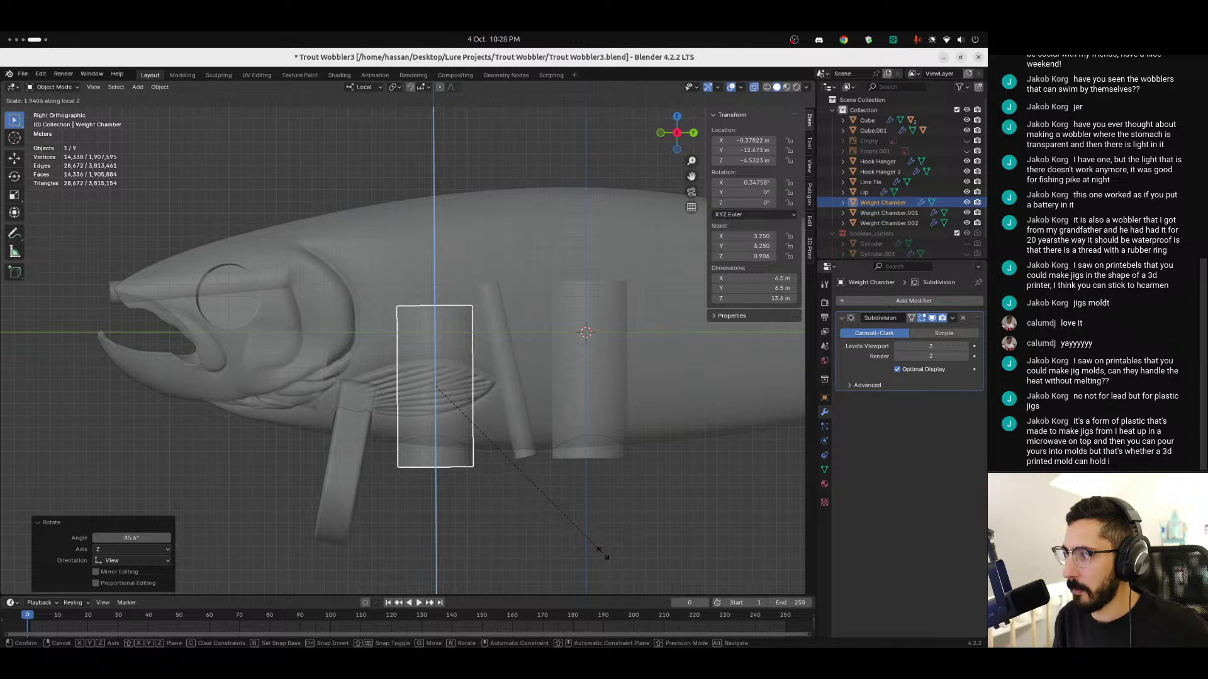
click(601, 552)
Step: Move the middle weight chamber between the lip and hook hanger about 0.8 m headward and 1.2 m up, and tilt it about 3°
key(g)
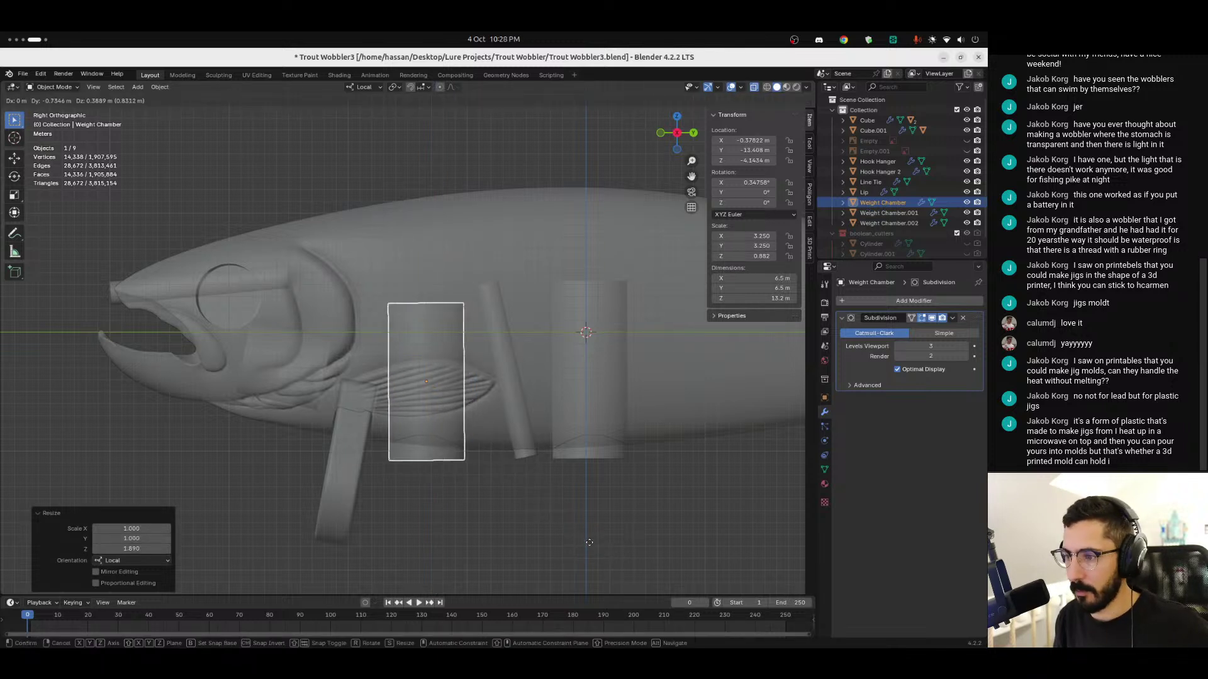
click(595, 544)
key(r)
click(579, 543)
key(g)
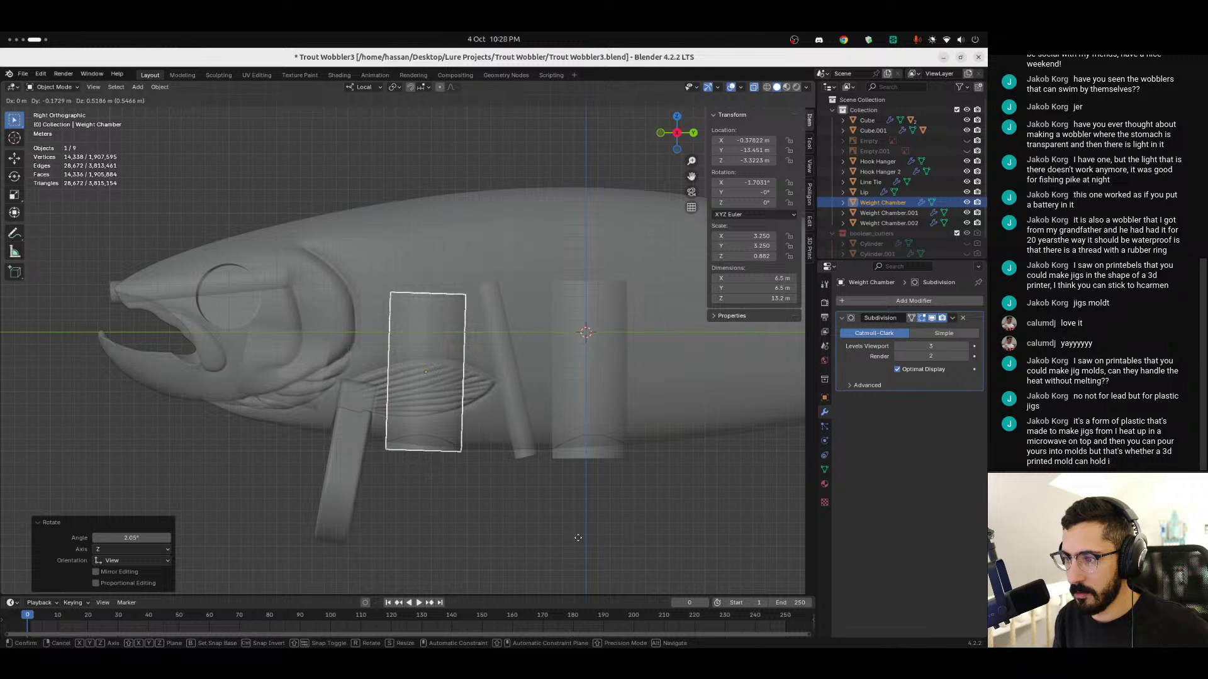
right_click(577, 538)
key(r)
click(544, 535)
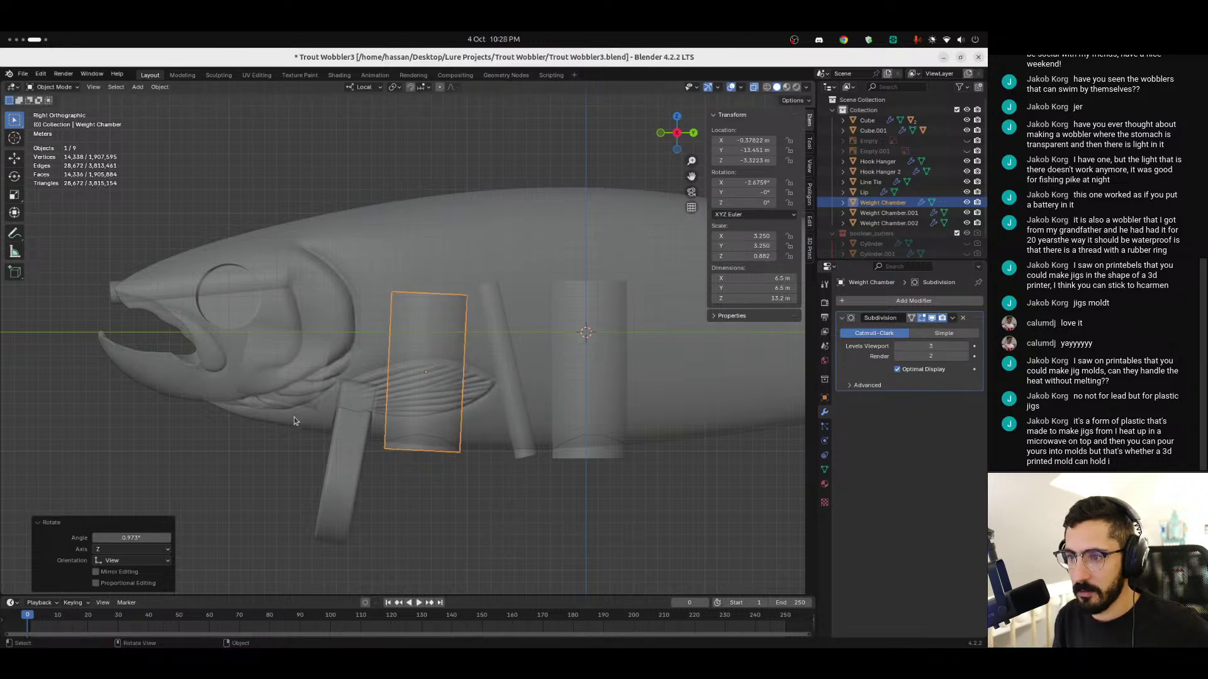
Step: Set the rear weight chamber's Z dimension to 13.5 m
click(592, 452)
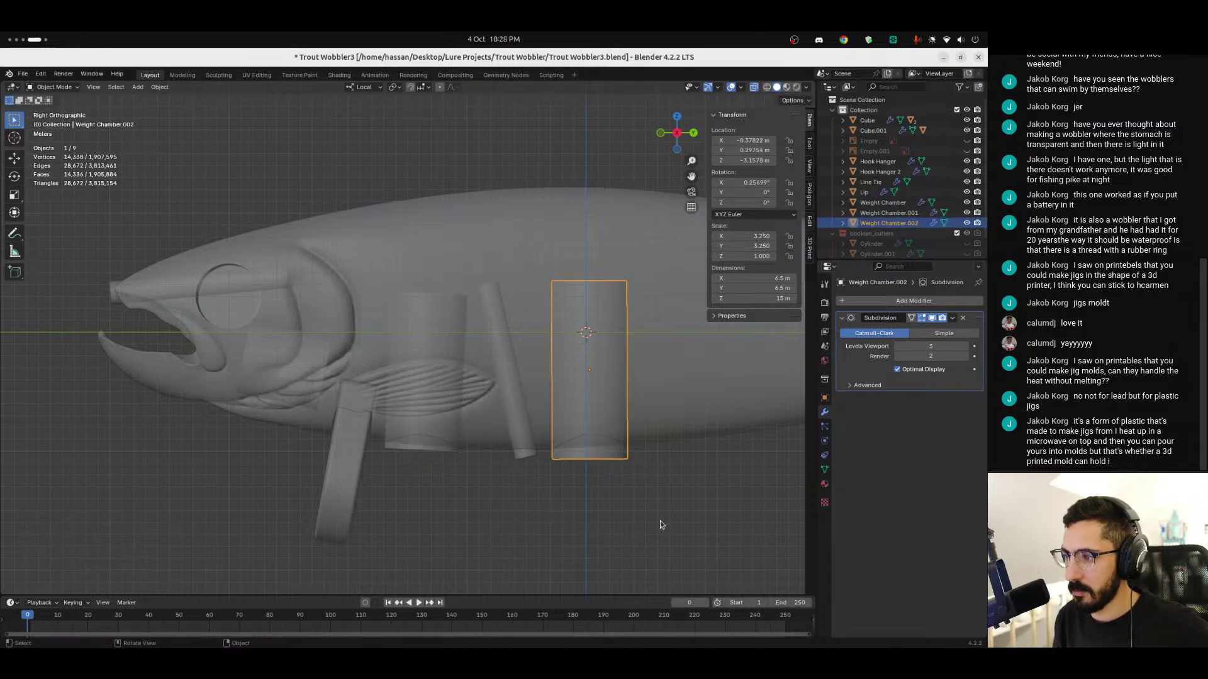
key(s)
key(z)
key(z)
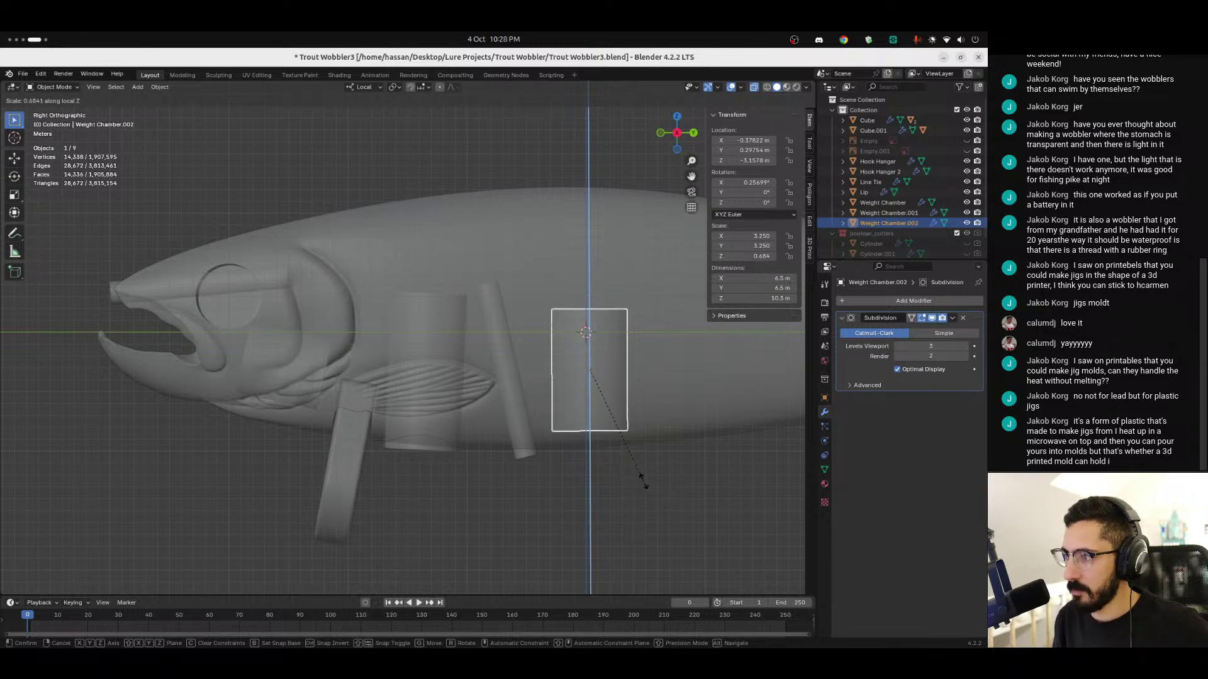
right_click(645, 489)
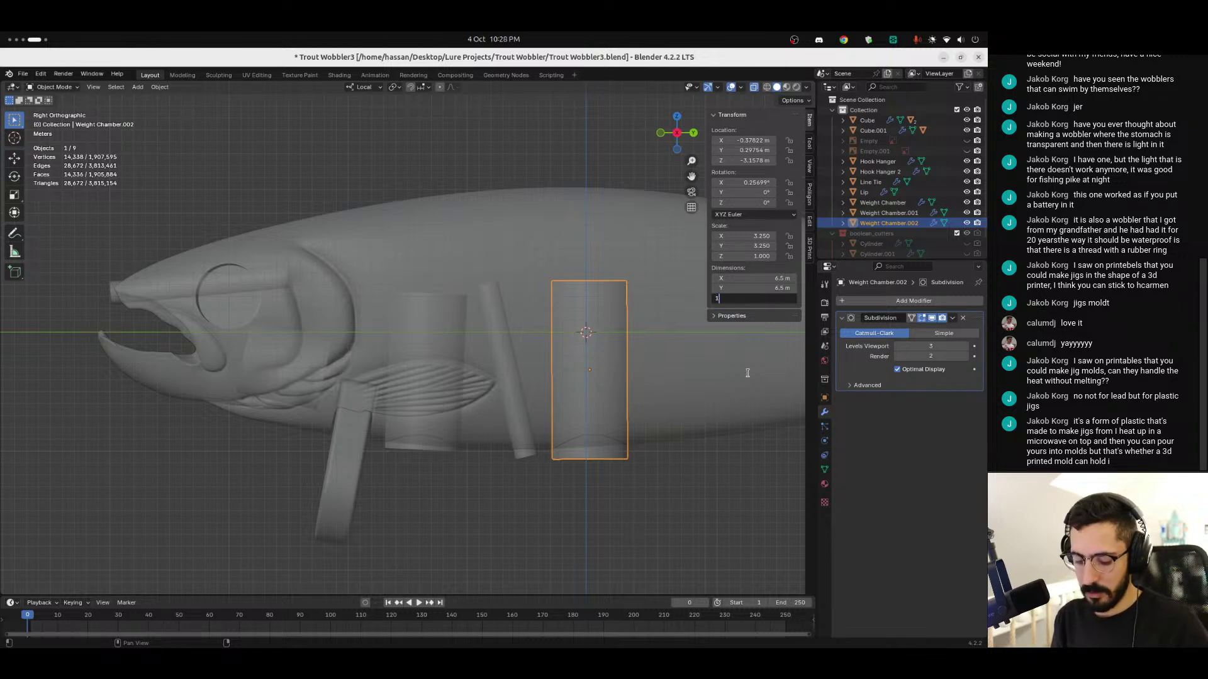
key(Return)
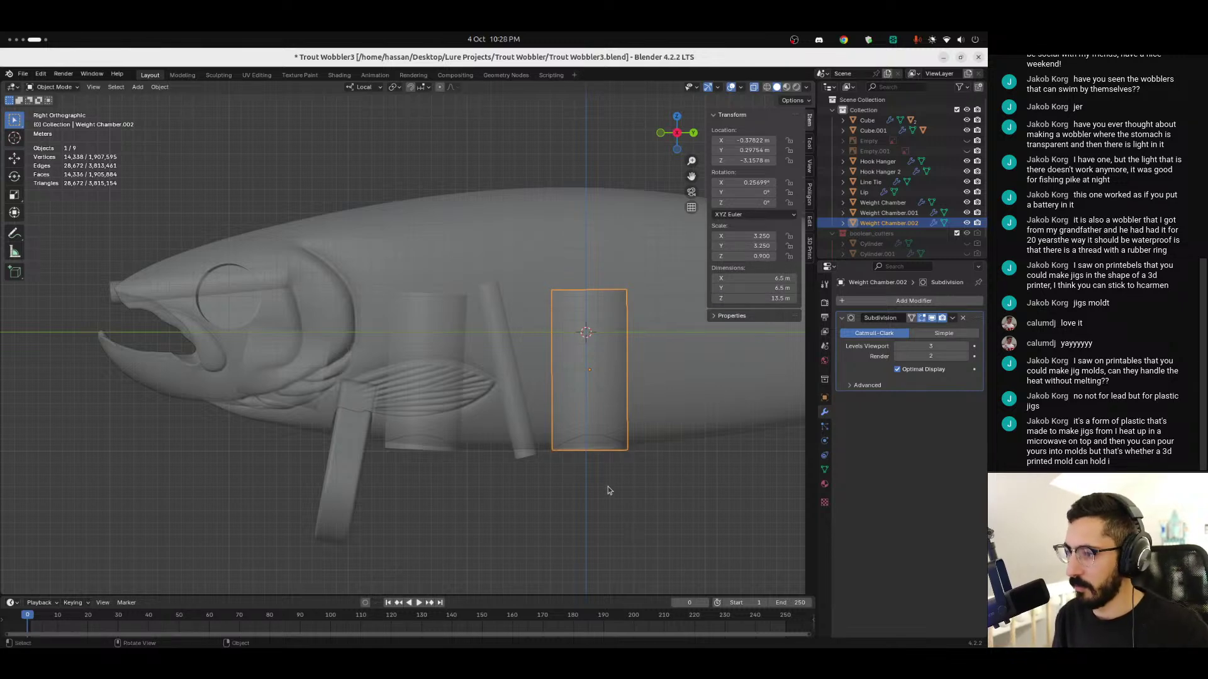
Step: In right view, tilt the rear weight chamber about 2.8° to follow the belly, and move it about 0.44 m headward and 0.18 m up
scroll(597, 440, up, 3)
middle_drag(583, 396, 502, 409)
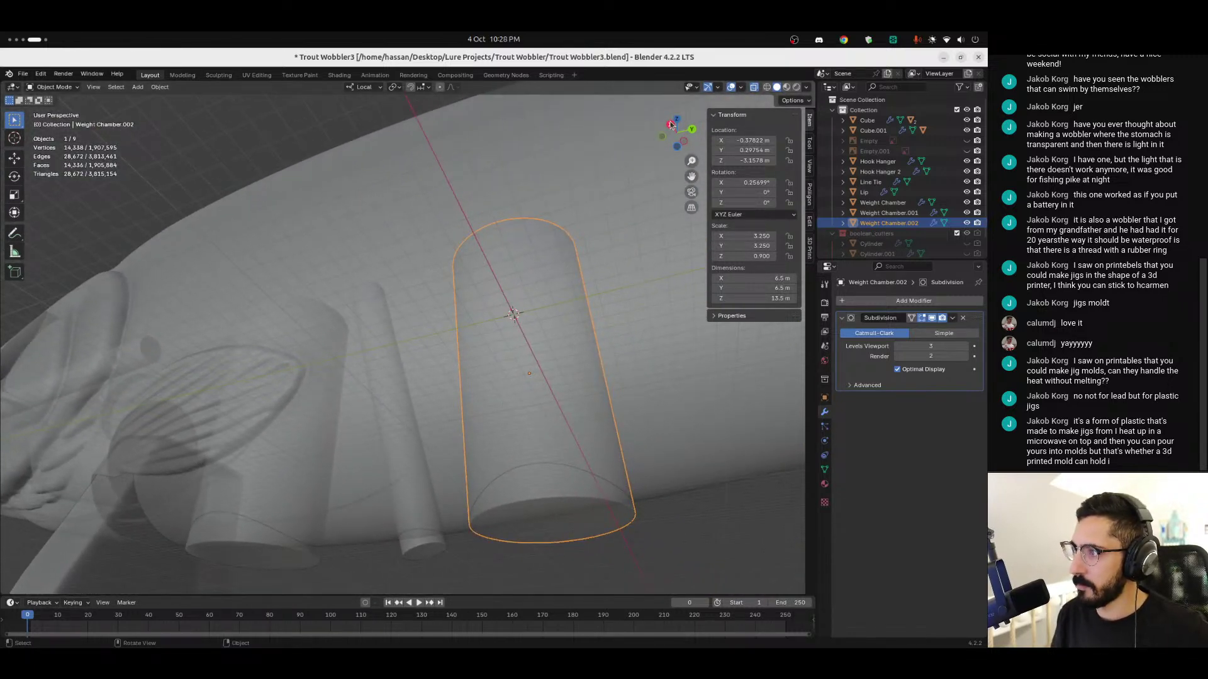
click(671, 124)
key(r)
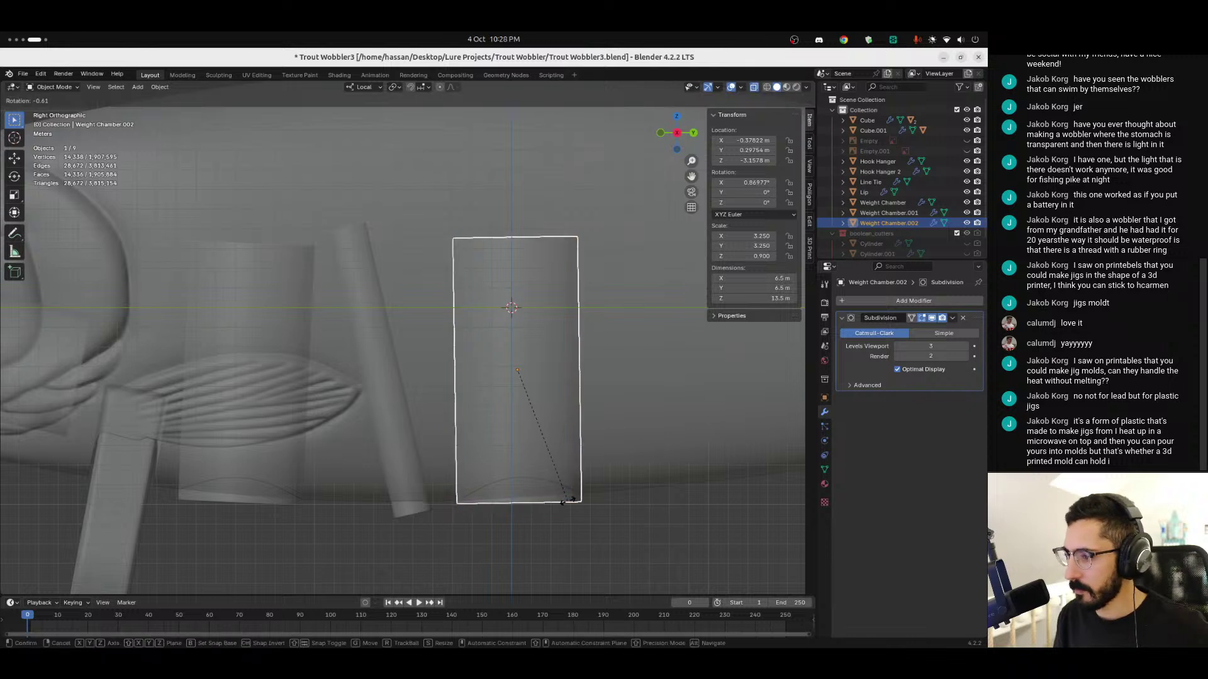
click(571, 494)
key(g)
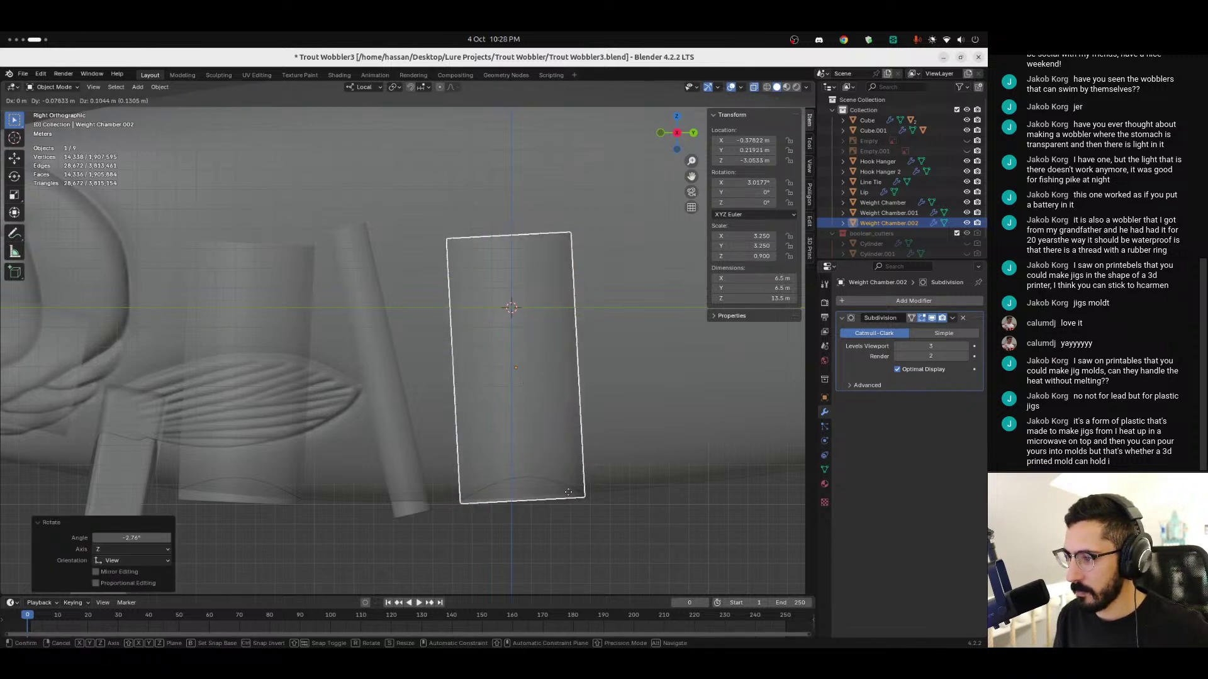
click(562, 491)
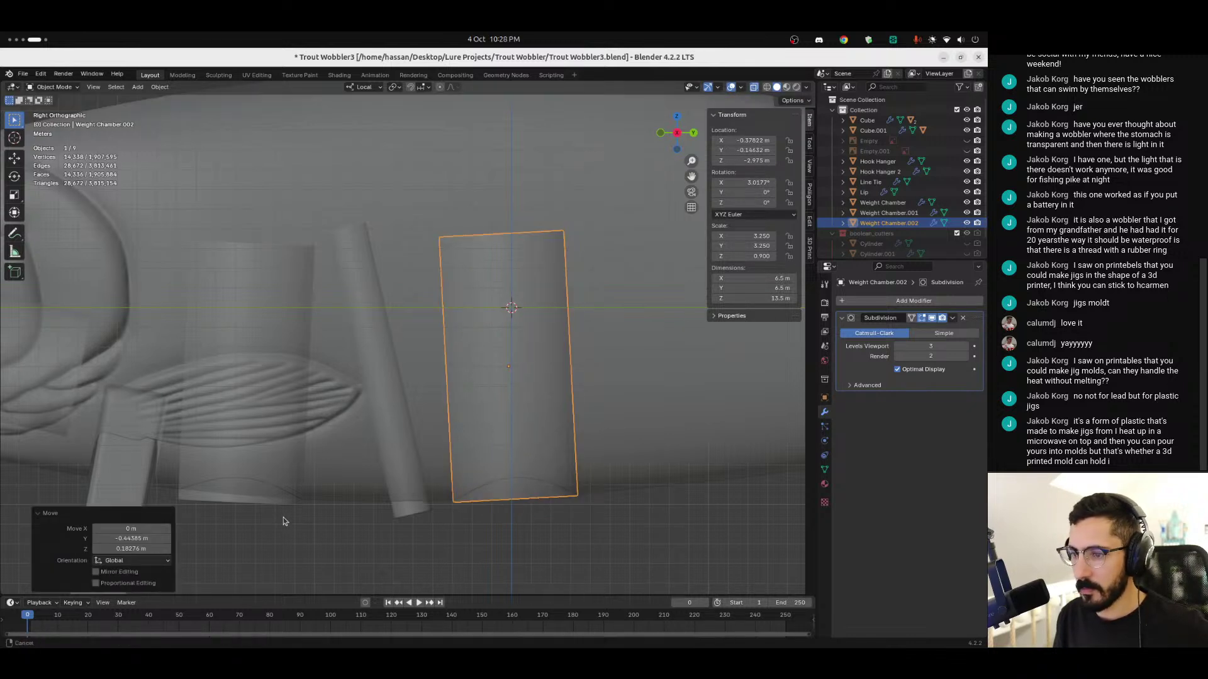
Step: Set the middle weight chamber's Z dimension to 13.5 m, and fine-tune its tilt and position so its lower end follows the belly
shift+middle_drag(289, 509, 363, 500)
click(393, 492)
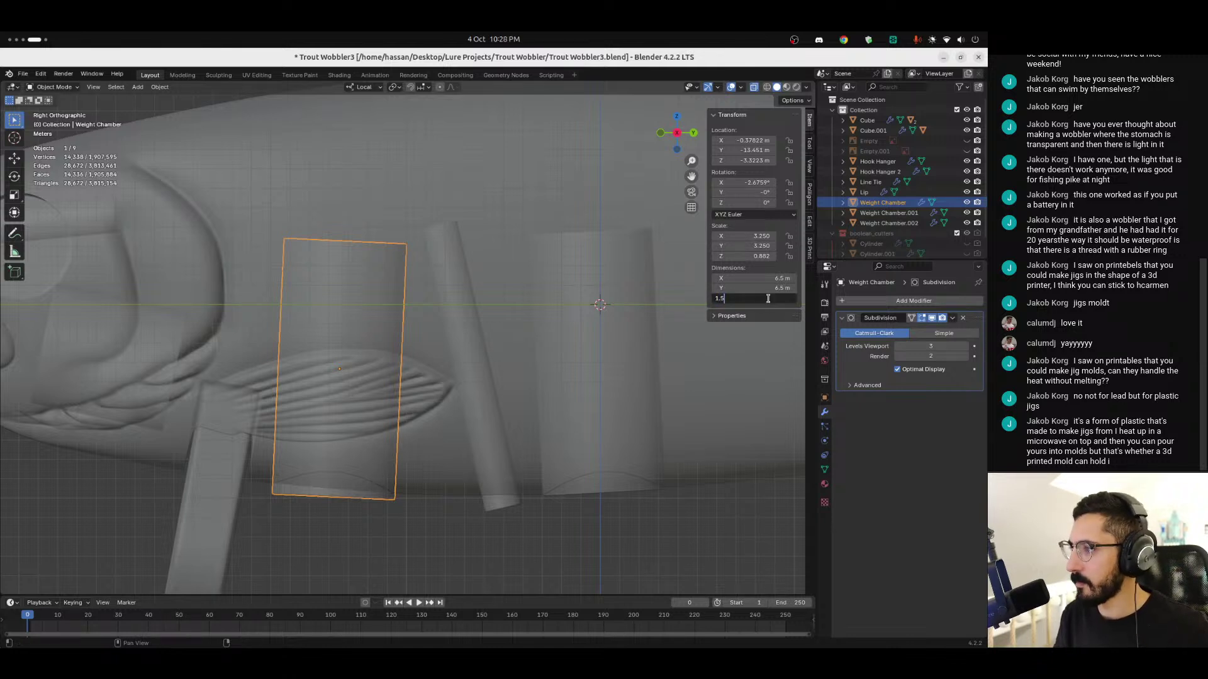
key(Return)
key(r)
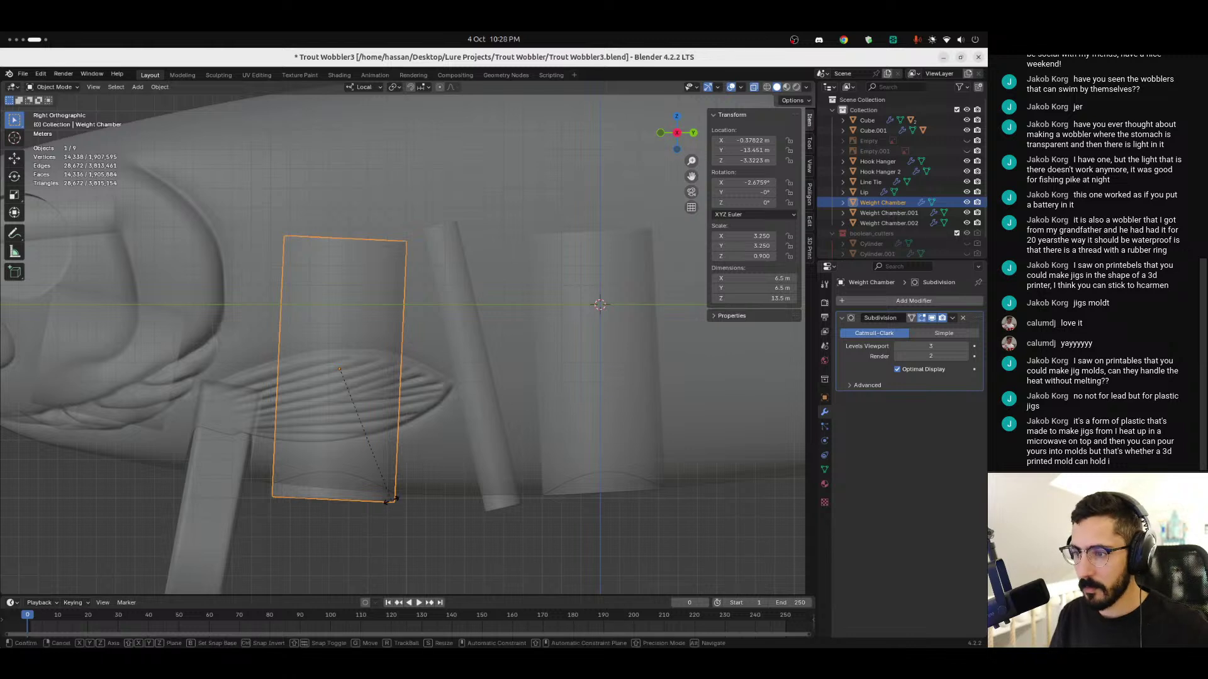
click(386, 496)
key(g)
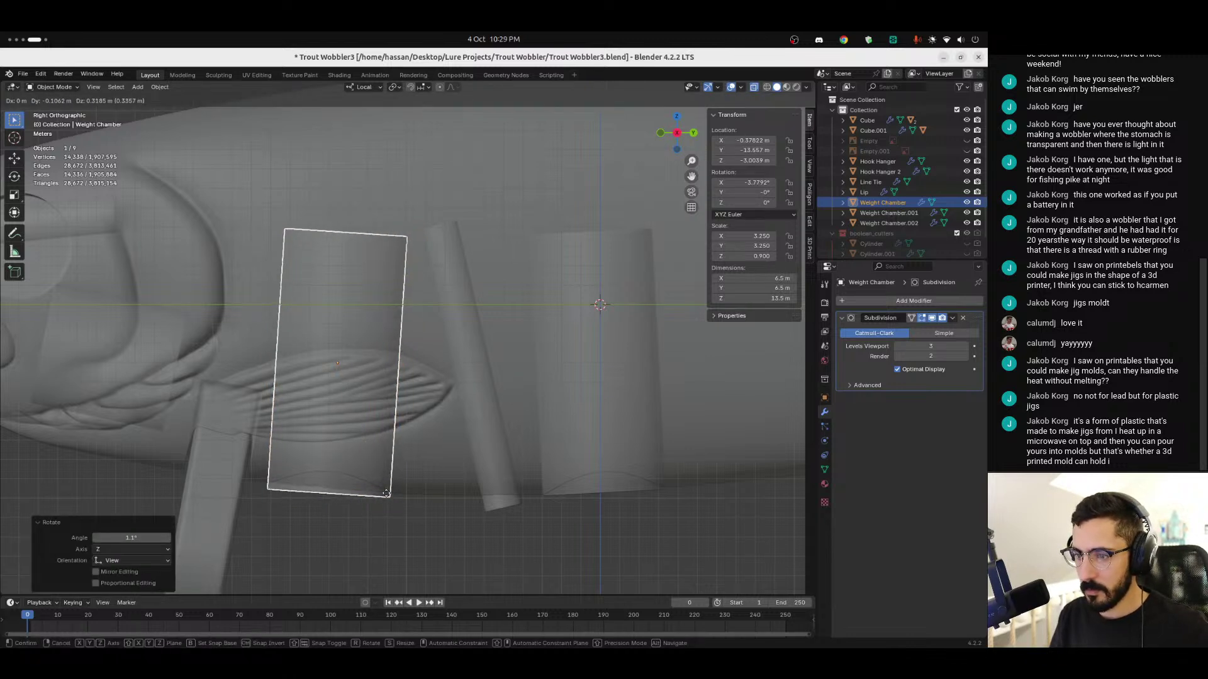
click(385, 497)
key(r)
click(394, 515)
Step: Rotate the front weight chamber in the head about 94° so it stands tilted along the gill area in right view
scroll(334, 517, down, 2)
shift+middle_drag(428, 491, 515, 508)
click(607, 327)
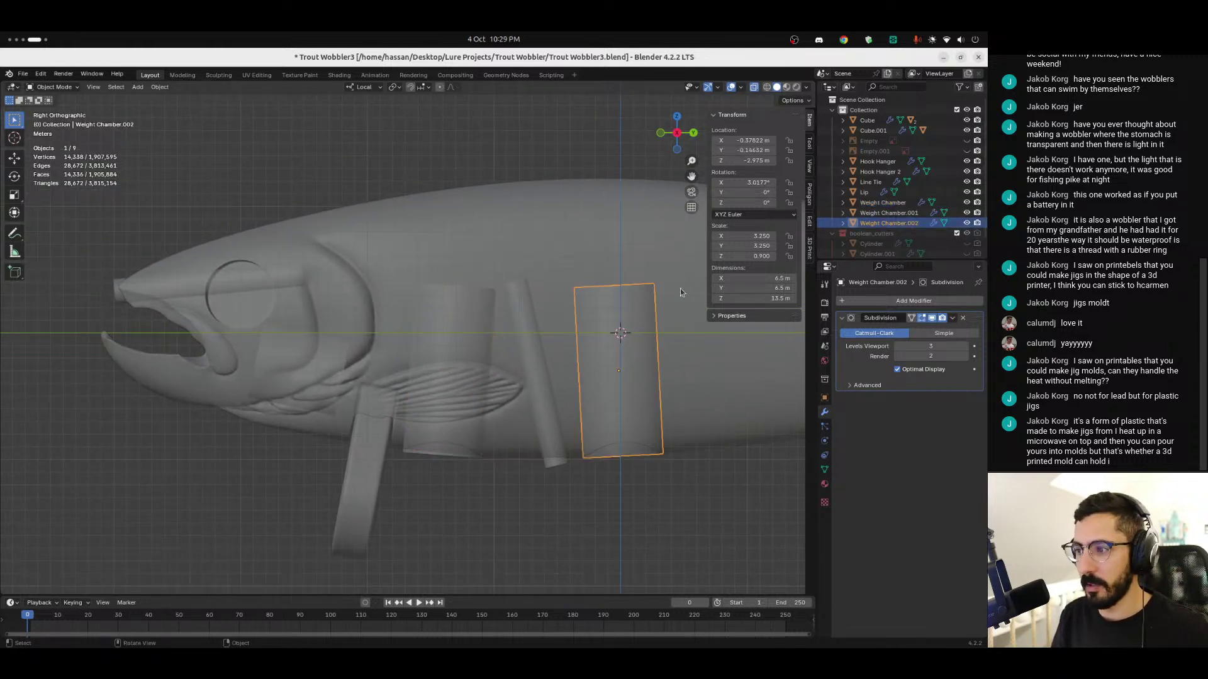
click(899, 213)
key(r)
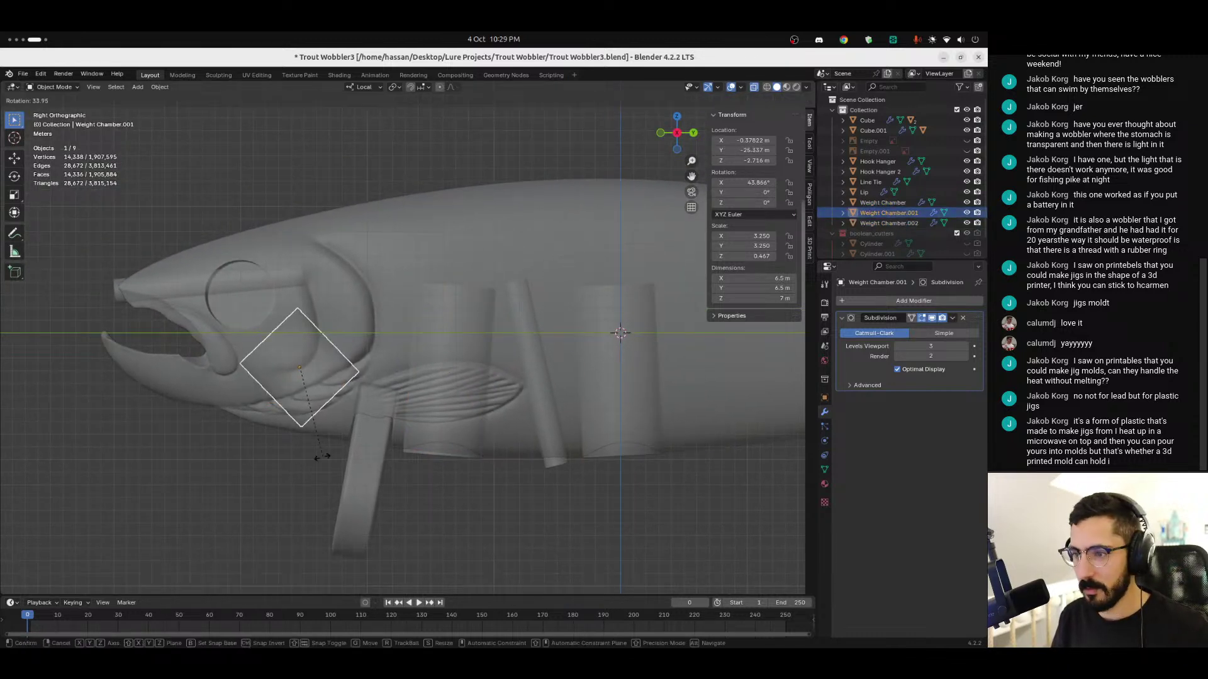
click(225, 471)
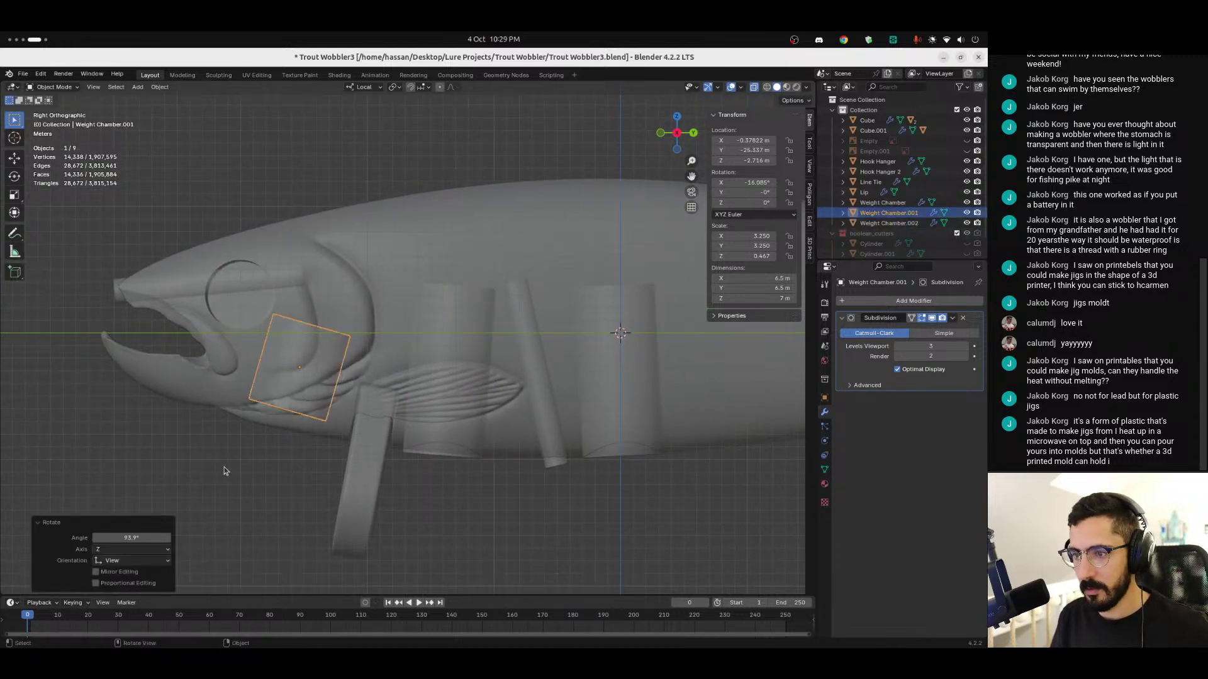
Step: Set the front weight chamber's Z dimension to 13.5 m and reduce it to 10.7 m
click(769, 299)
text(13.5)
key(Return)
ctrl+middle_drag(325, 447, 302, 400)
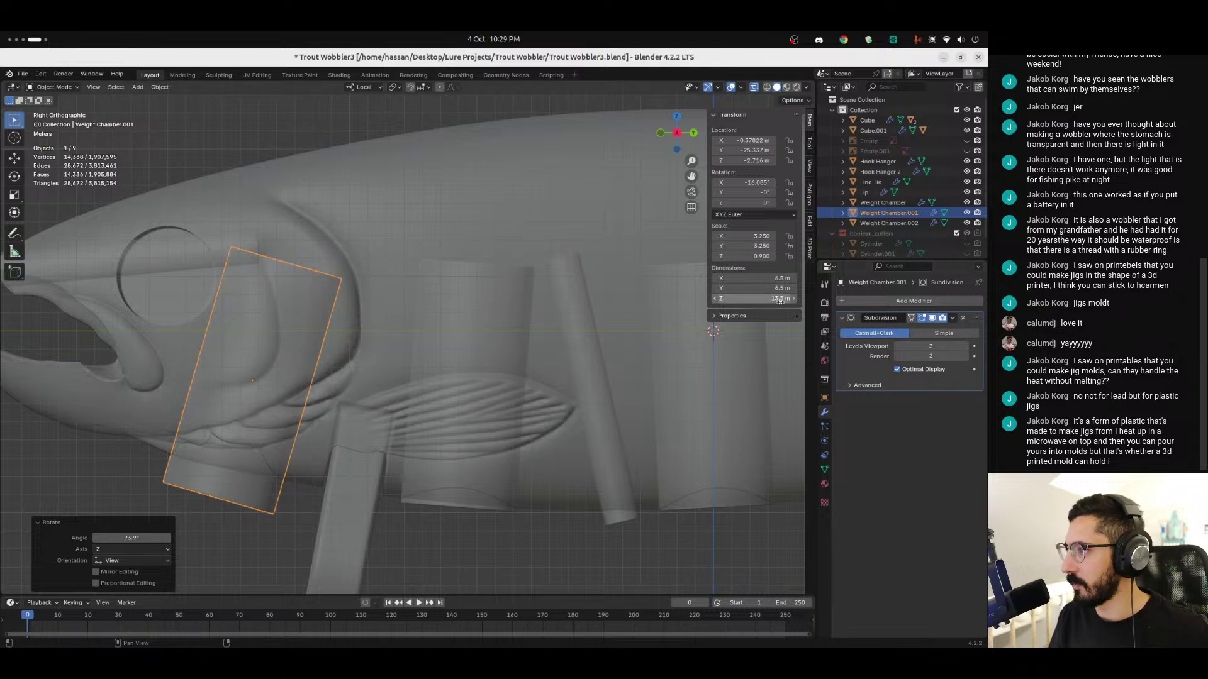
mouse_move(755, 299)
mouse_down()
mouse_move(730, 299)
mouse_move(755, 298)
mouse_up()
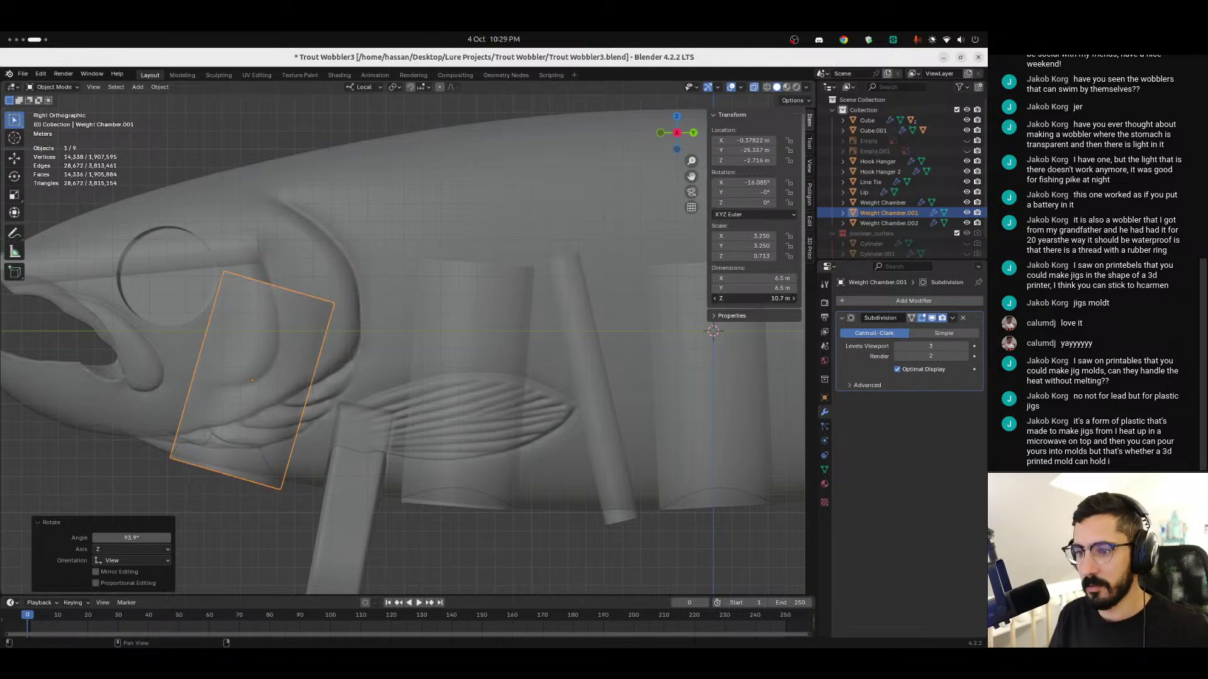
Step: Check the front weight chamber against the solid body from below, and move it about 1.2 m tailward and 0.9 m down
middle_drag(213, 427, 248, 428)
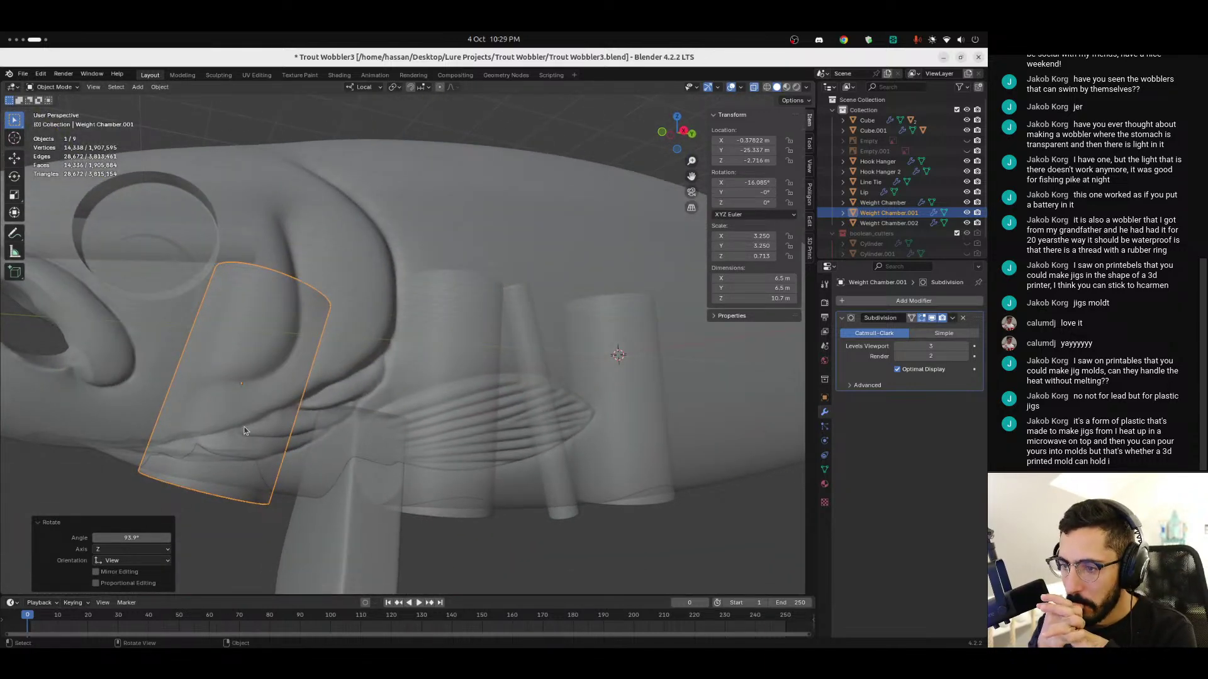
key(alt+z)
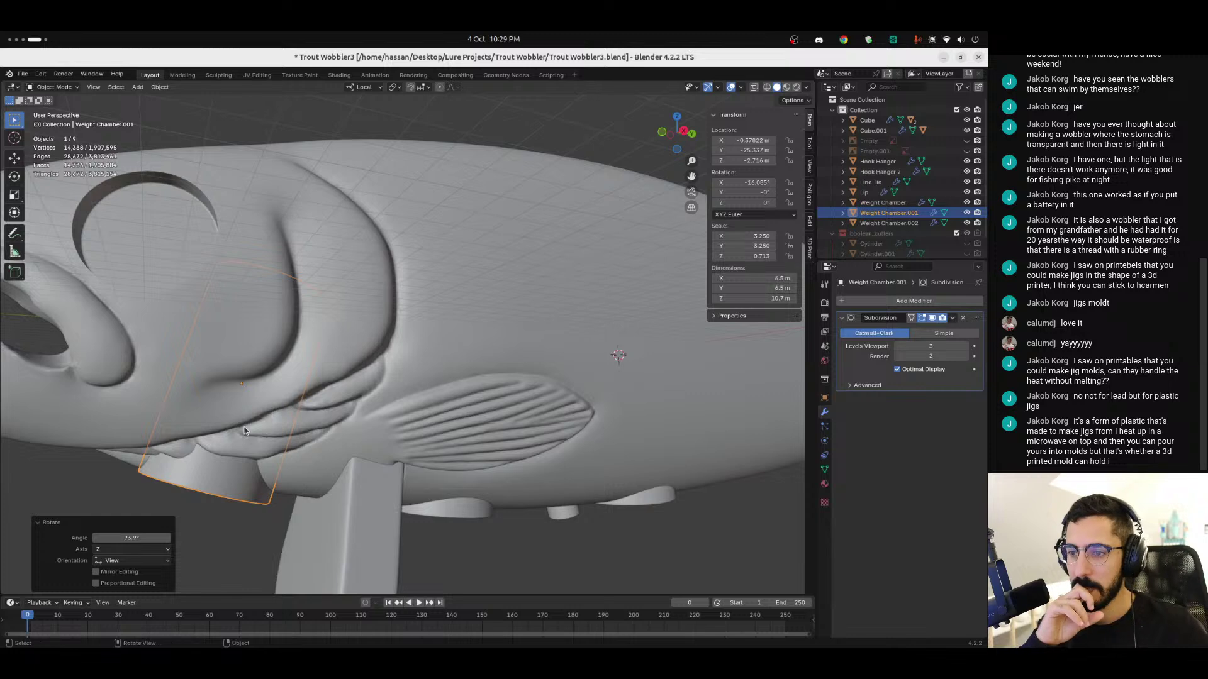
middle_drag(363, 432, 365, 352)
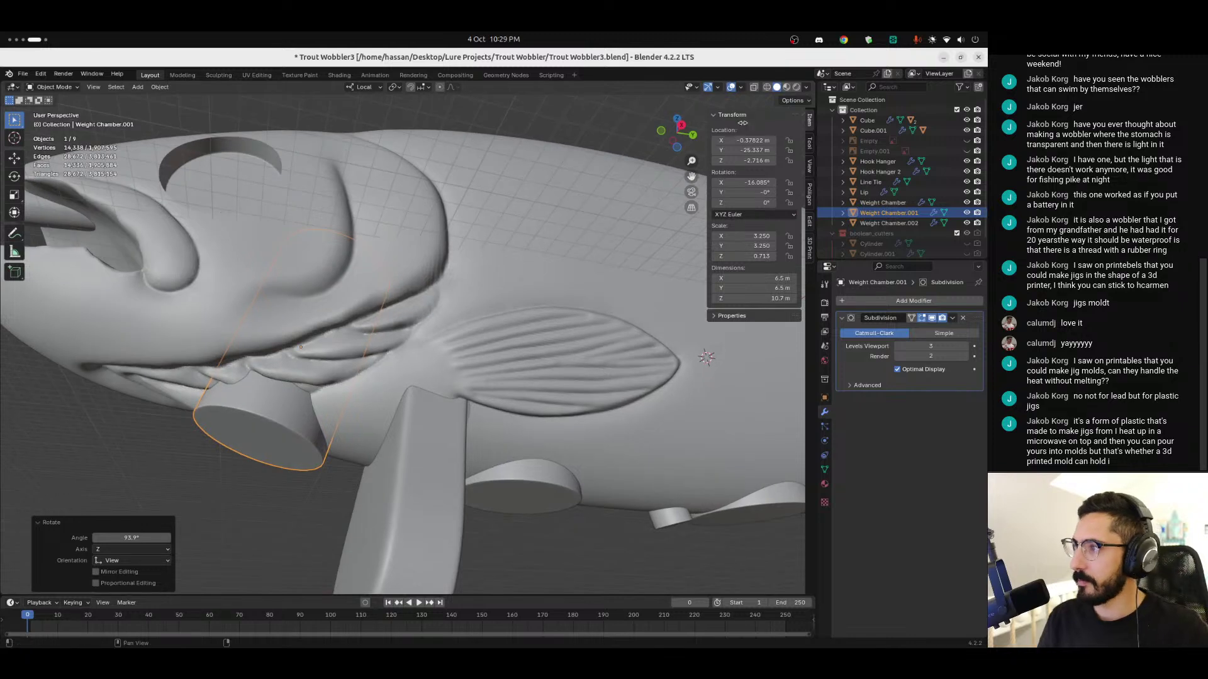
click(687, 127)
key(g)
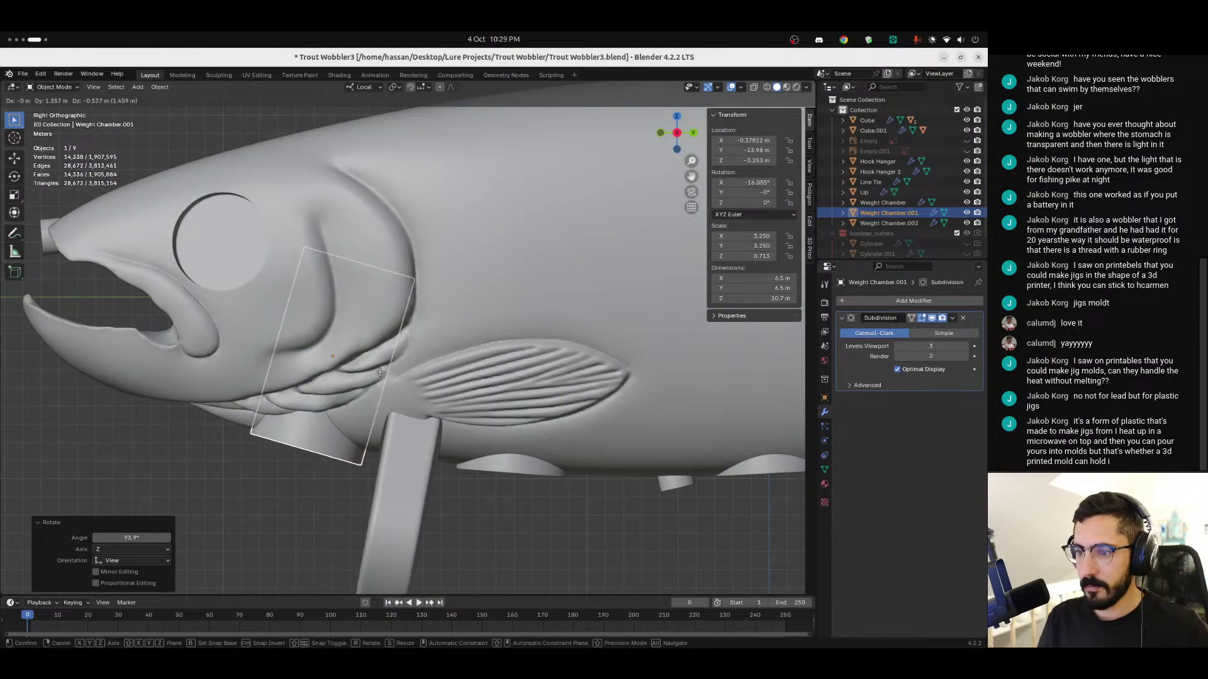
click(346, 425)
mouse_move(346, 426)
middle_down()
mouse_move(393, 365)
mouse_move(534, 398)
mouse_move(338, 432)
mouse_move(352, 424)
middle_up()
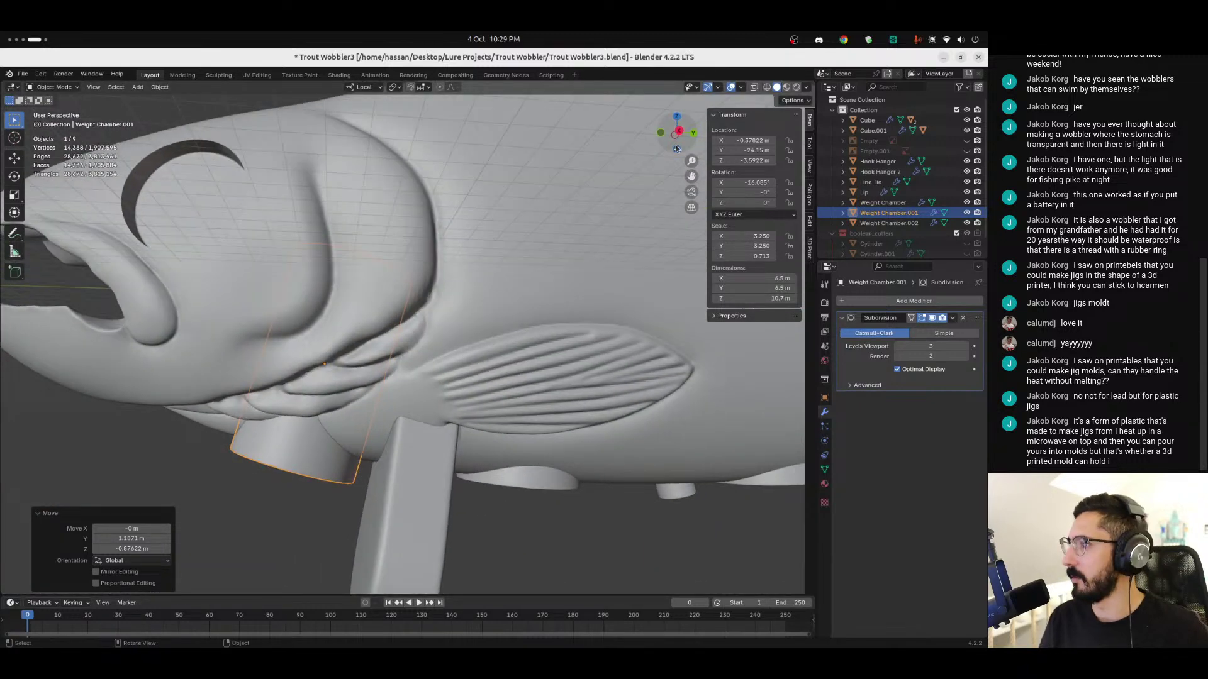
click(682, 130)
key(alt+z)
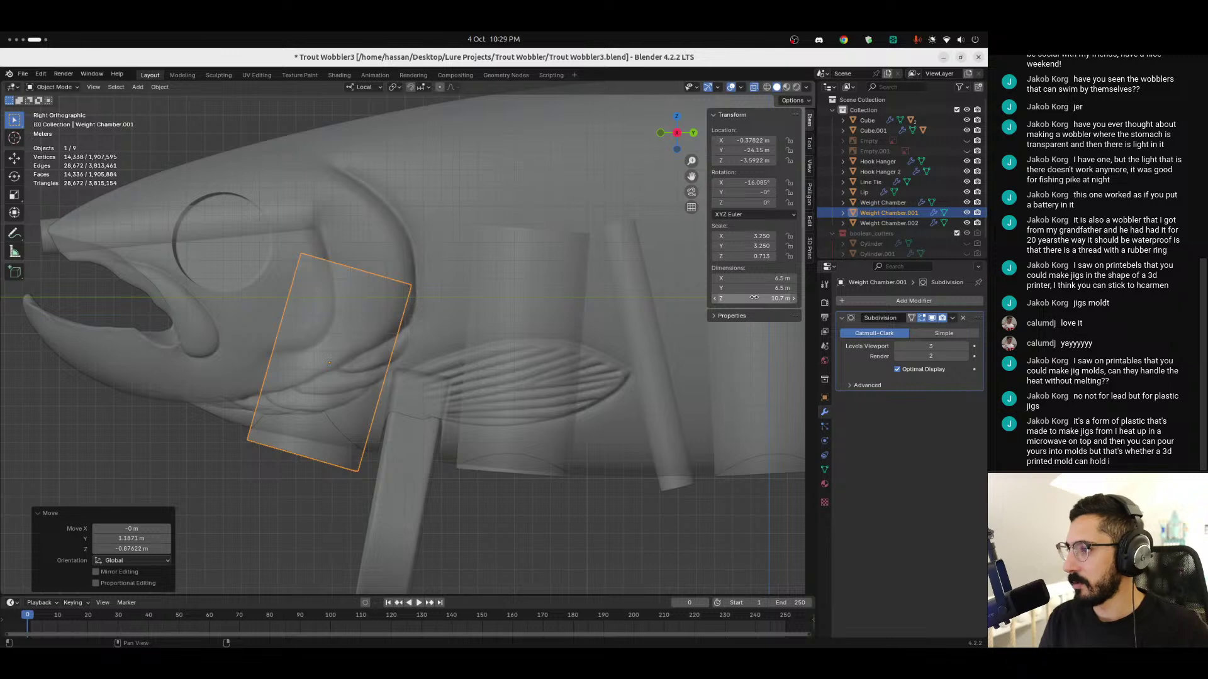
Step: Set the front weight chamber's Z dimension to 7 m
scroll(321, 476, down, 5)
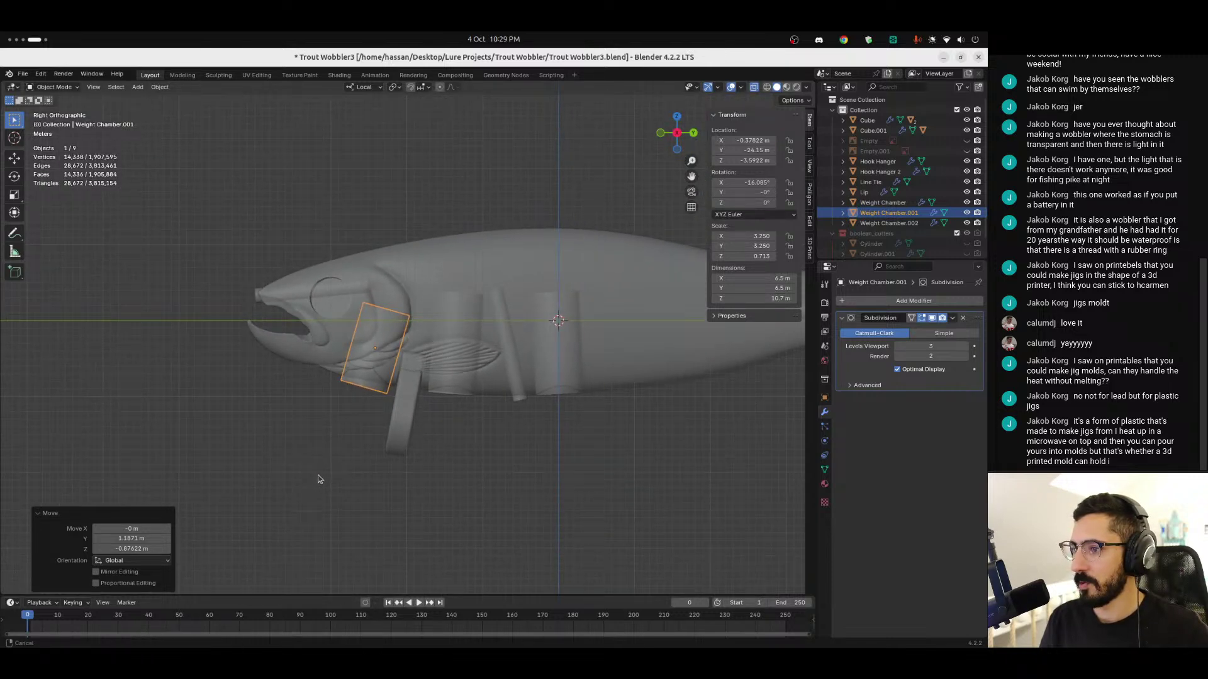
scroll(317, 479, up, 3)
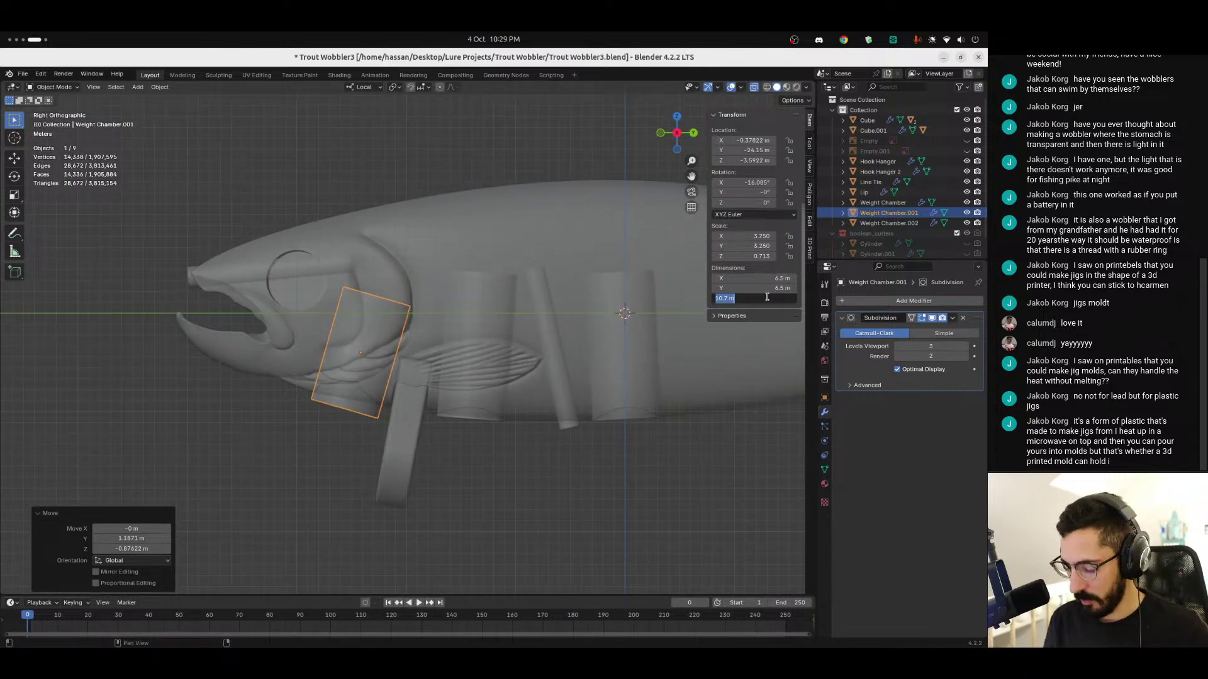
key(Return)
scroll(338, 364, up, 3)
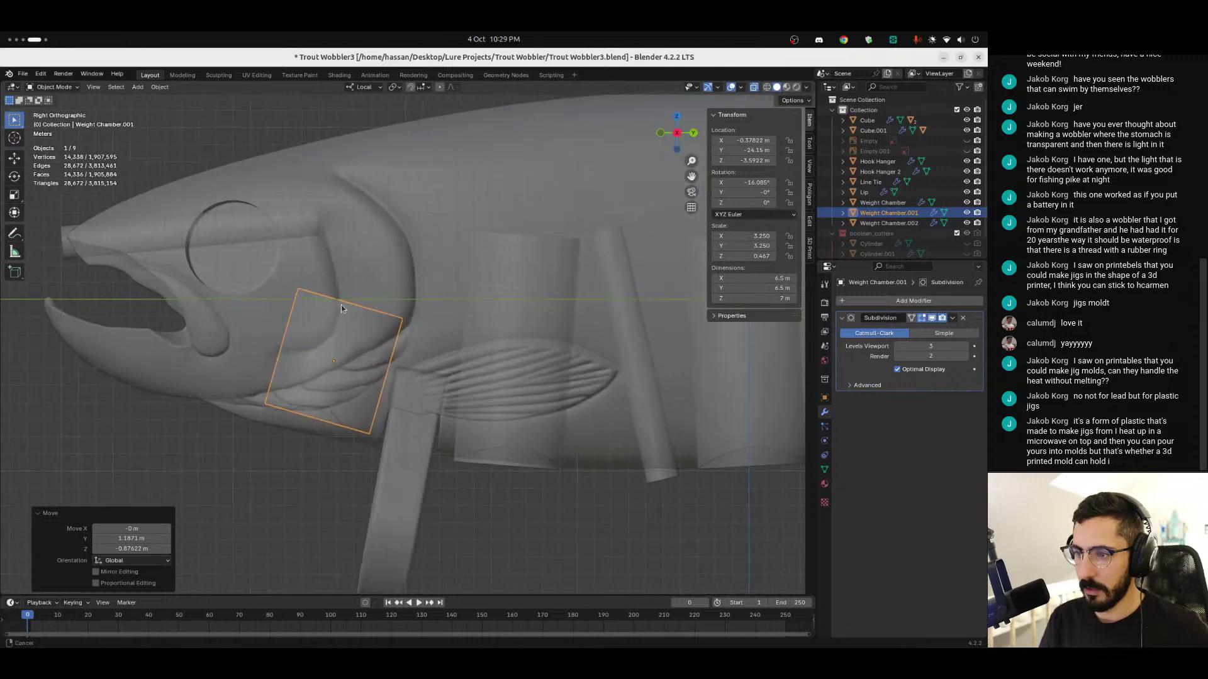
Step: Rotate the front weight chamber to an X rotation of about 78.6° and move it about 1.5 m headward and 0.4 m up
key(r)
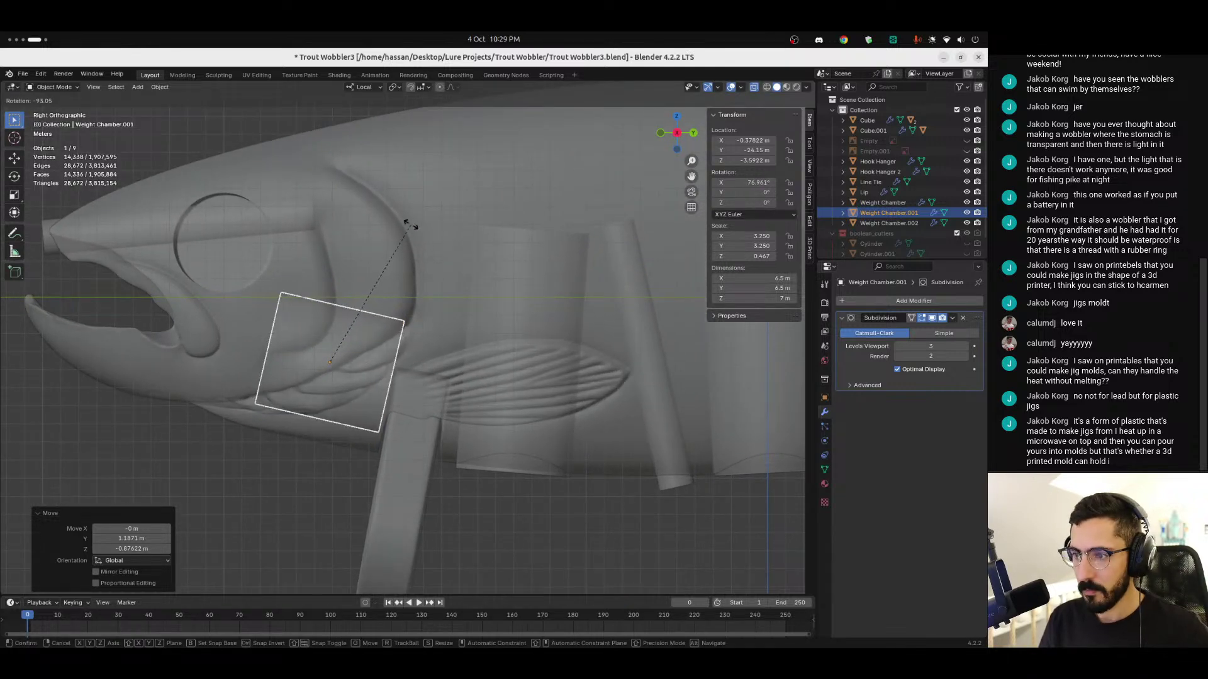
click(393, 253)
key(g)
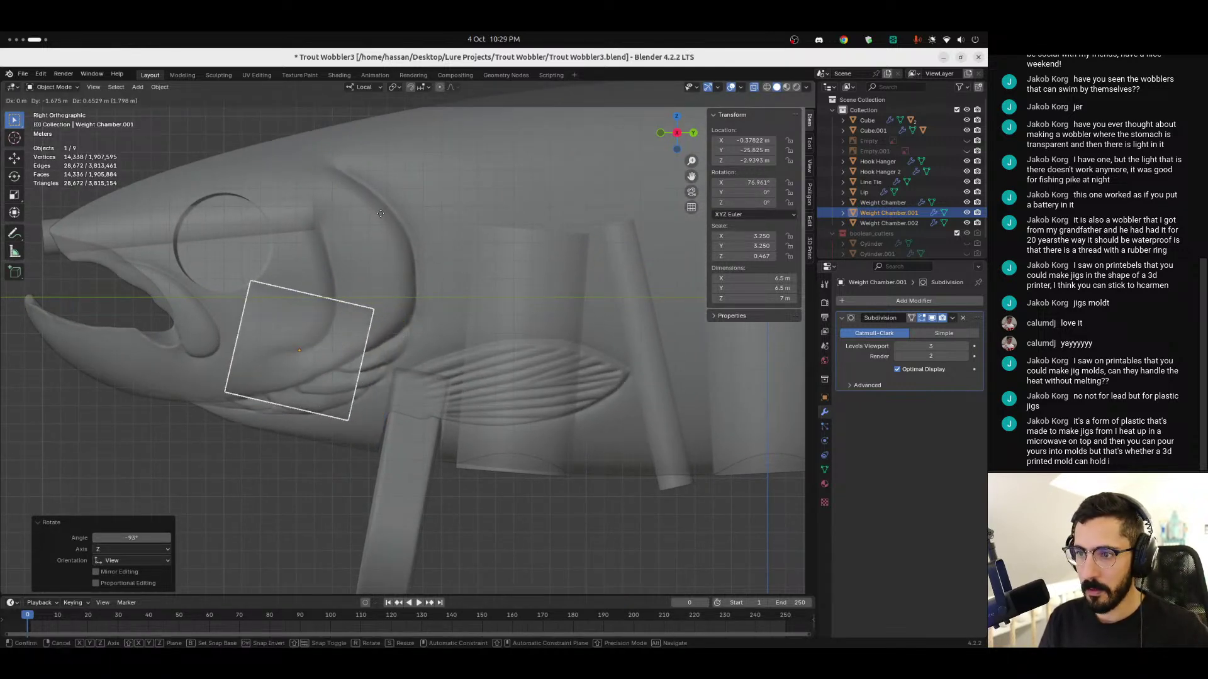
click(382, 298)
key(r)
click(422, 394)
click(287, 467)
Step: Inspect the whole lure in side and perspective views, including the line tie at the nose and the parts below the belly
middle_drag(287, 467, 397, 358)
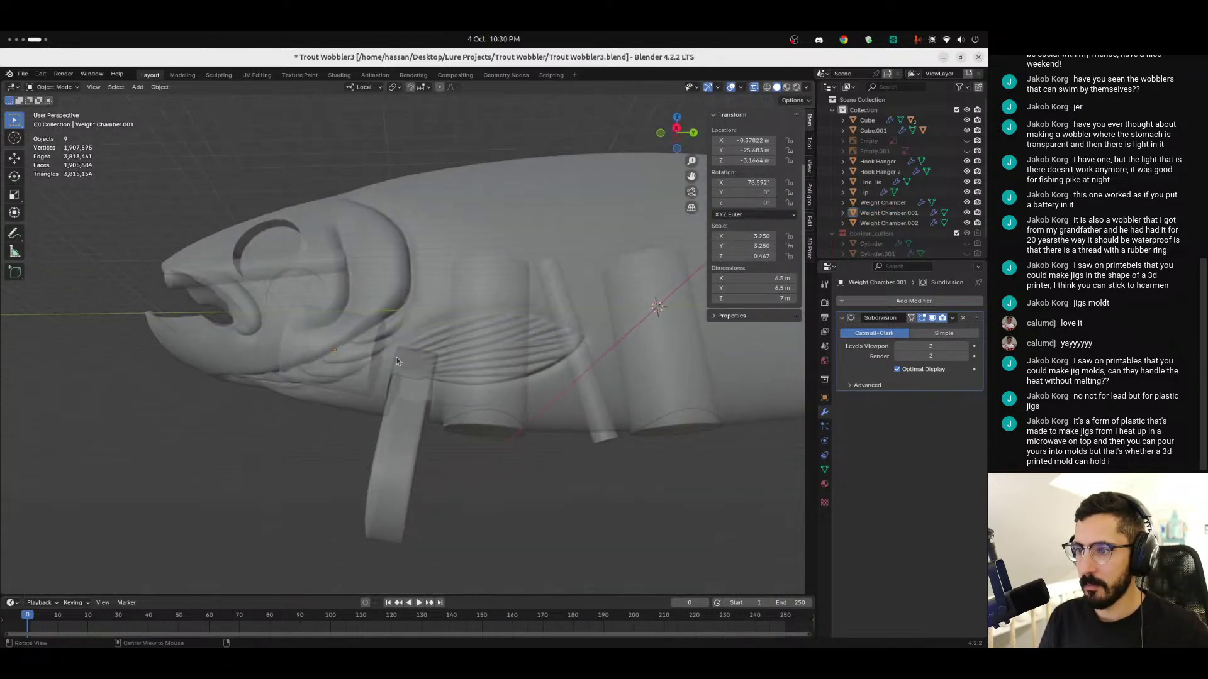
click(675, 128)
ctrl+middle_drag(437, 406, 342, 432)
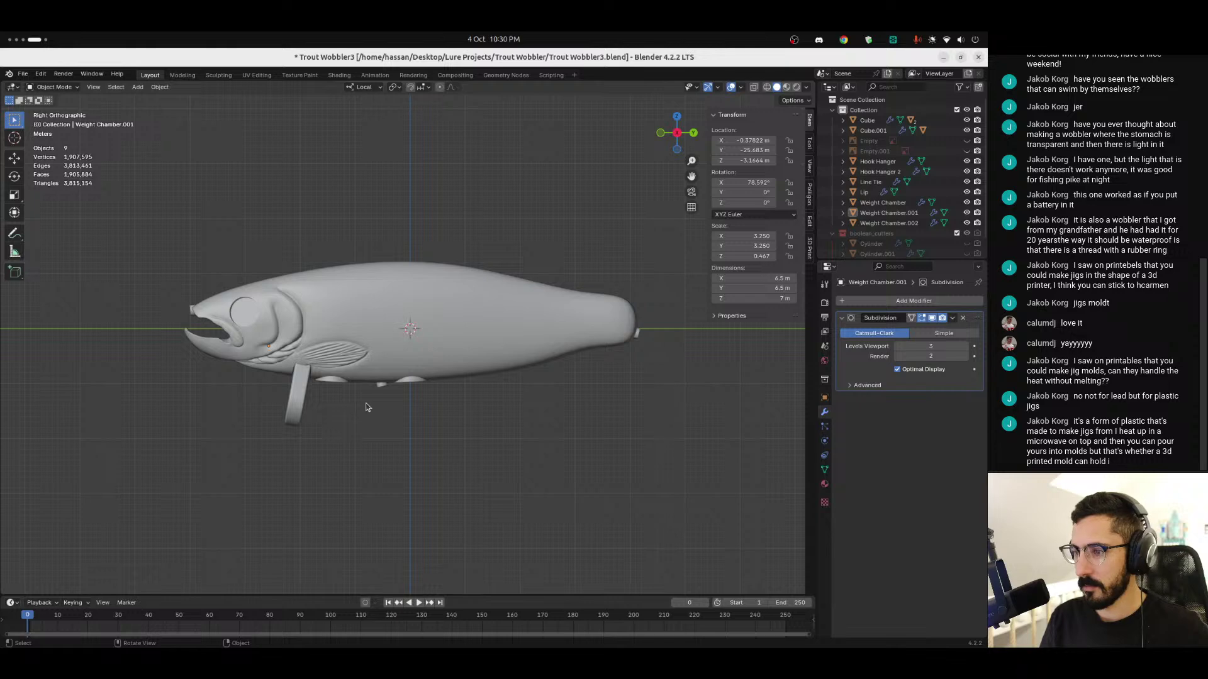
click(190, 311)
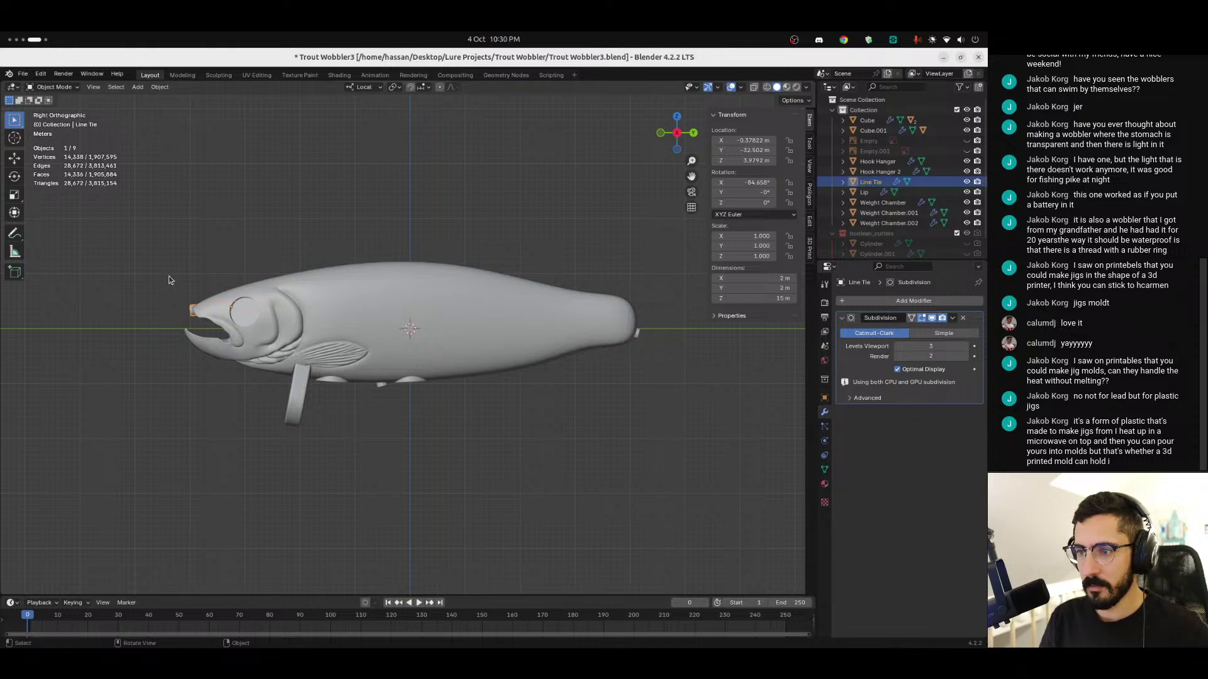
ctrl+middle_drag(488, 356, 363, 367)
click(425, 425)
scroll(466, 437, up, 4)
click(380, 422)
mouse_move(384, 429)
middle_down()
mouse_move(436, 403)
mouse_move(391, 396)
mouse_move(395, 380)
mouse_move(398, 427)
mouse_move(378, 415)
middle_up()
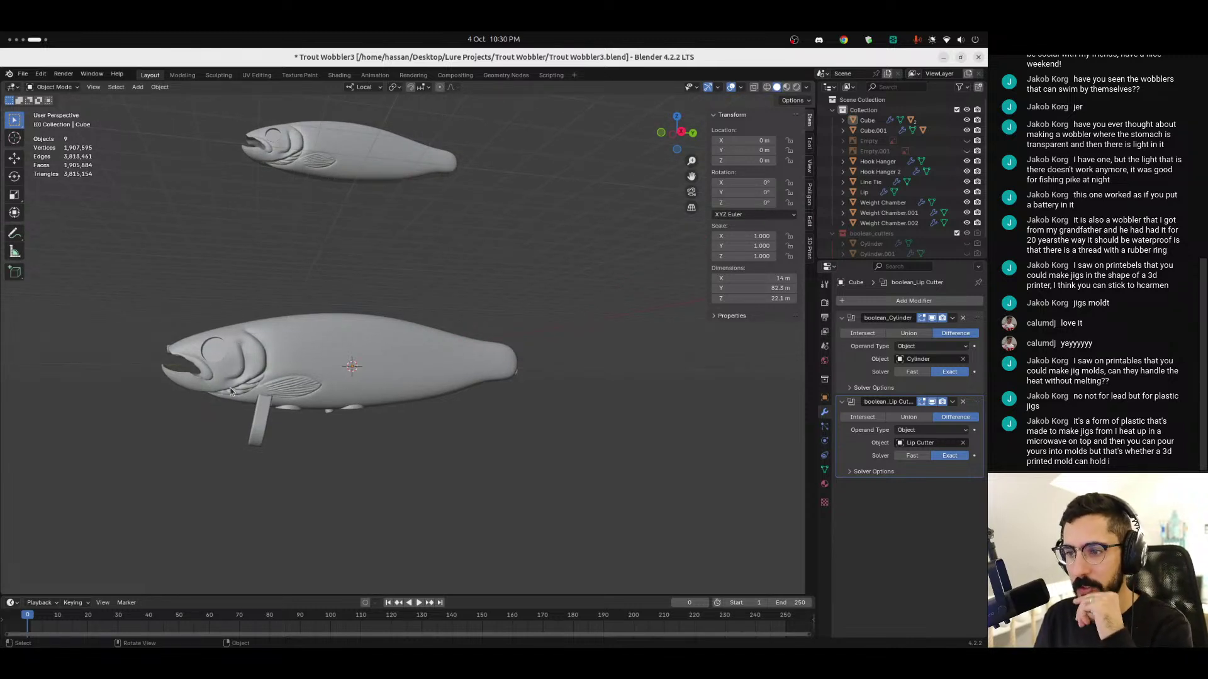
Step: Examine the trout's head and open mouth from the side, front and above, including the line tie and lip
ctrl+middle_drag(240, 356, 478, 346)
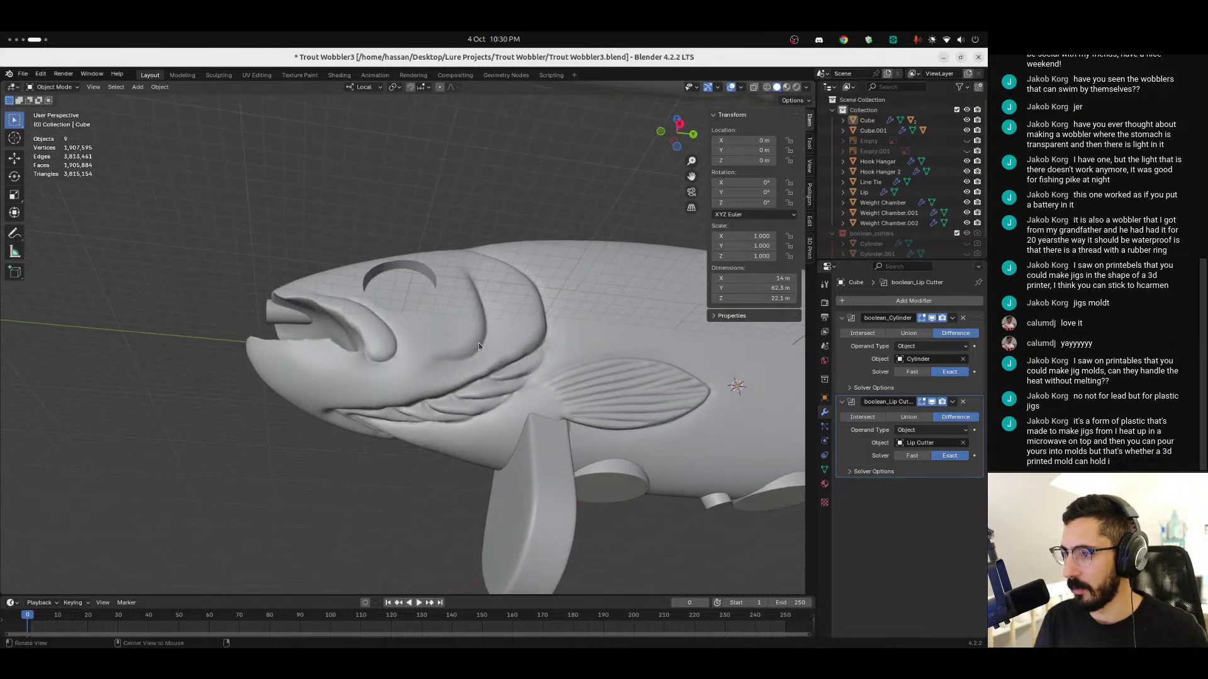
middle_drag(393, 365, 427, 381)
middle_drag(572, 314, 424, 549)
click(428, 469)
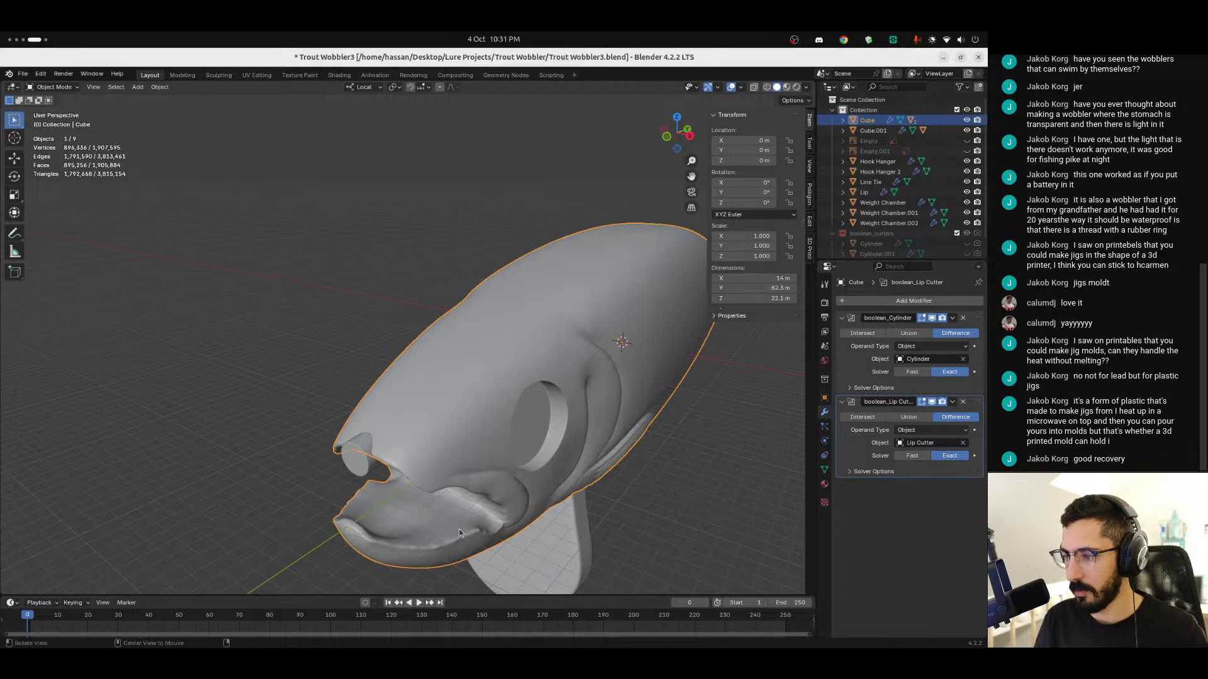
middle_drag(454, 536, 458, 509)
middle_drag(458, 384, 489, 307)
scroll(435, 349, down, 6)
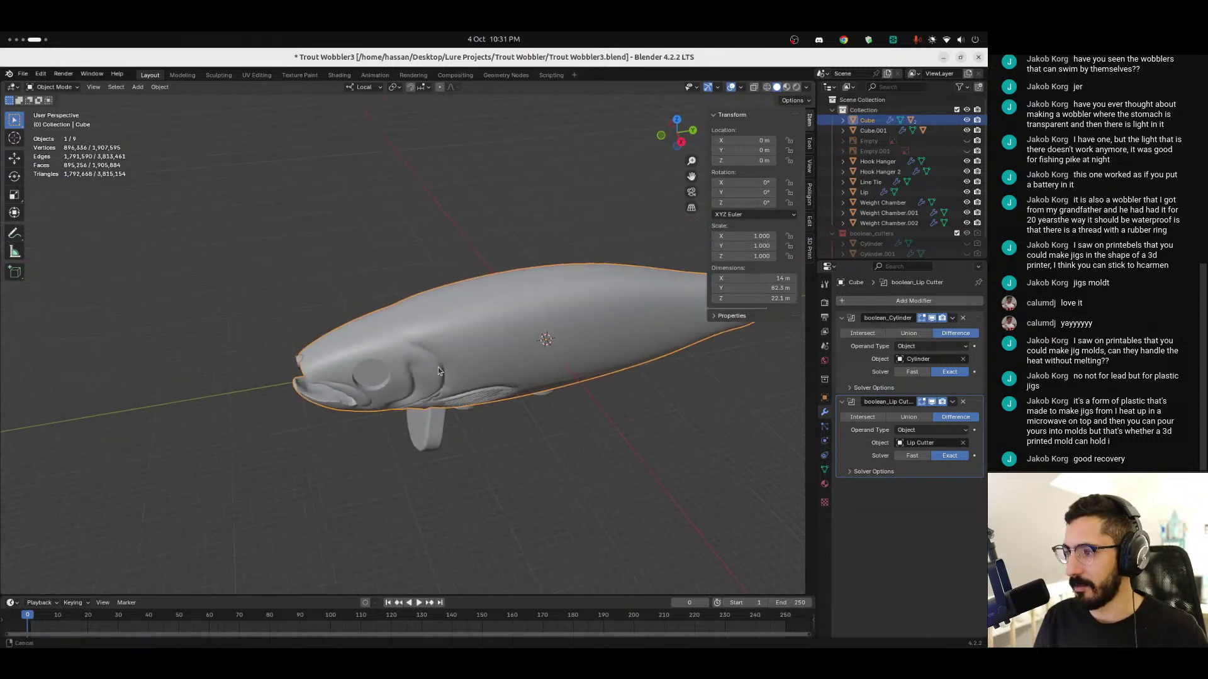
middle_drag(468, 430, 431, 381)
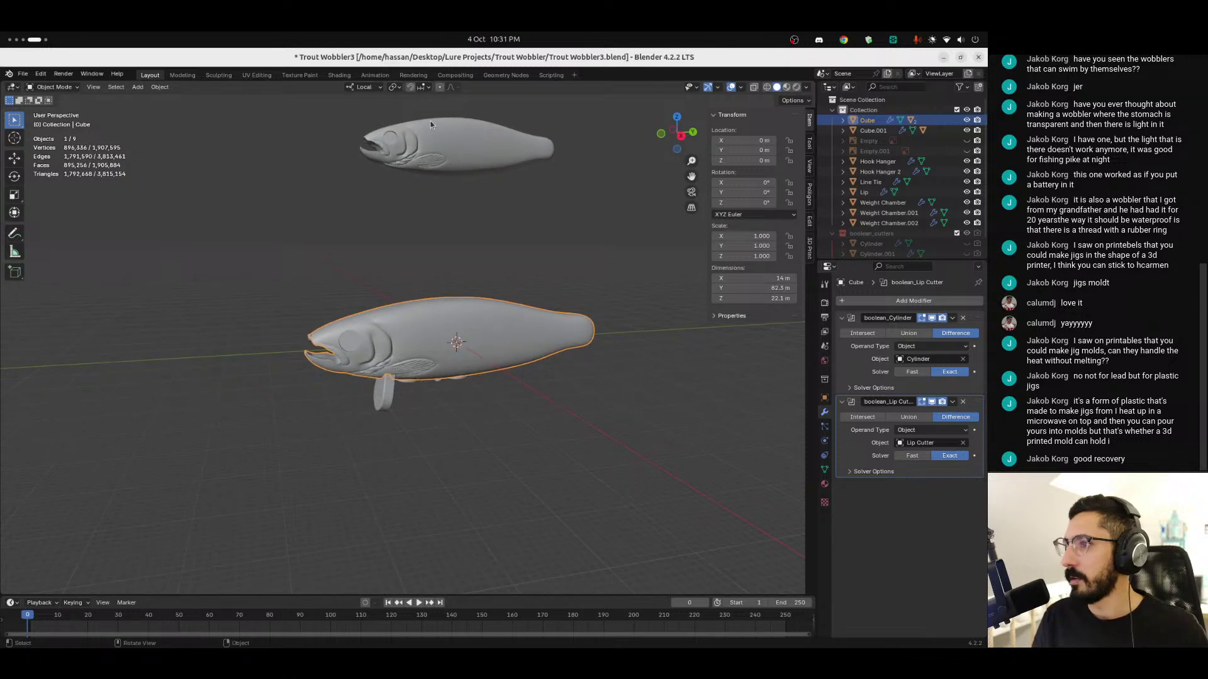
Step: Compare the lure with the spare trout body above it and inspect the rear weight chamber from below the belly
click(376, 136)
shift+middle_drag(397, 190, 428, 453)
click(431, 464)
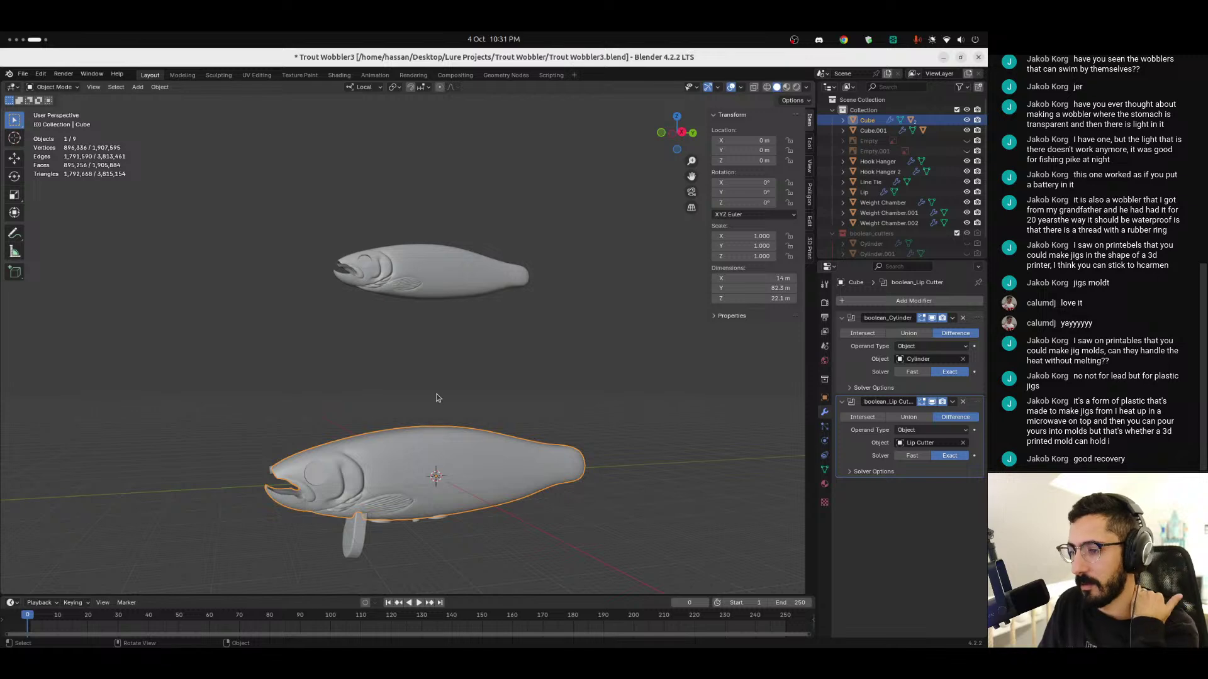
middle_drag(388, 414, 529, 297)
click(515, 473)
middle_drag(527, 548, 518, 508)
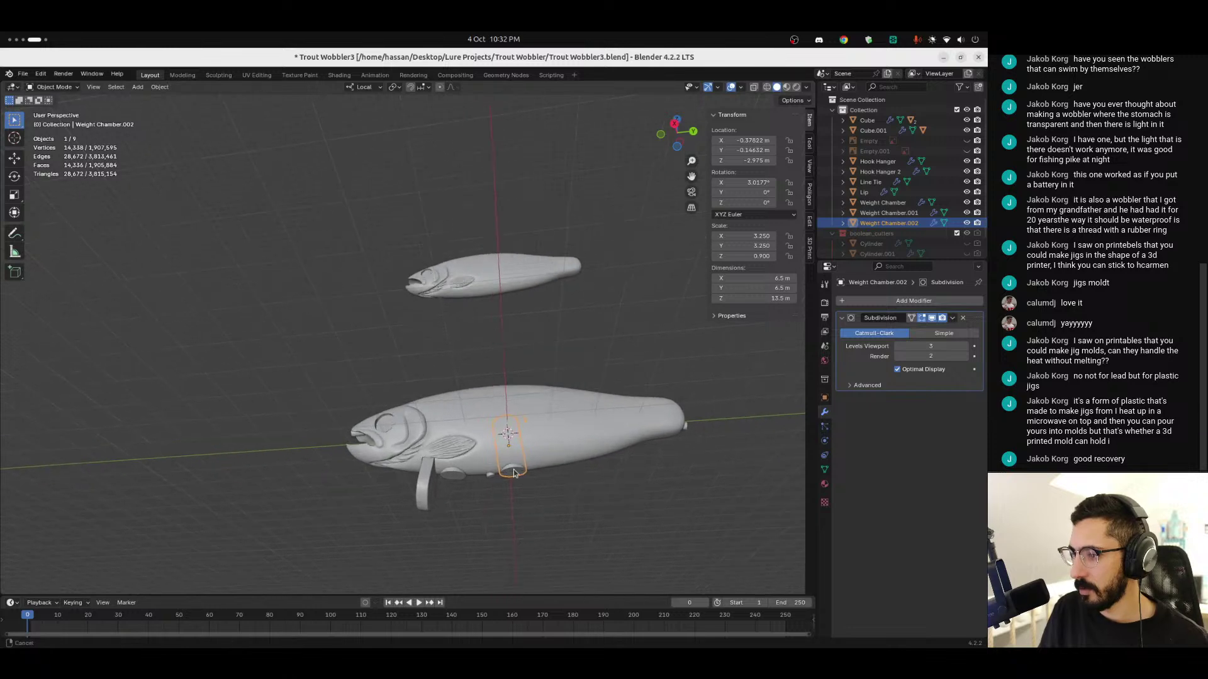
scroll(517, 508, up, 5)
middle_drag(548, 467, 489, 463)
scroll(488, 463, down, 3)
click(489, 463)
Step: Switch to OBS and activate the Camera scene
key(super+Page_Up)
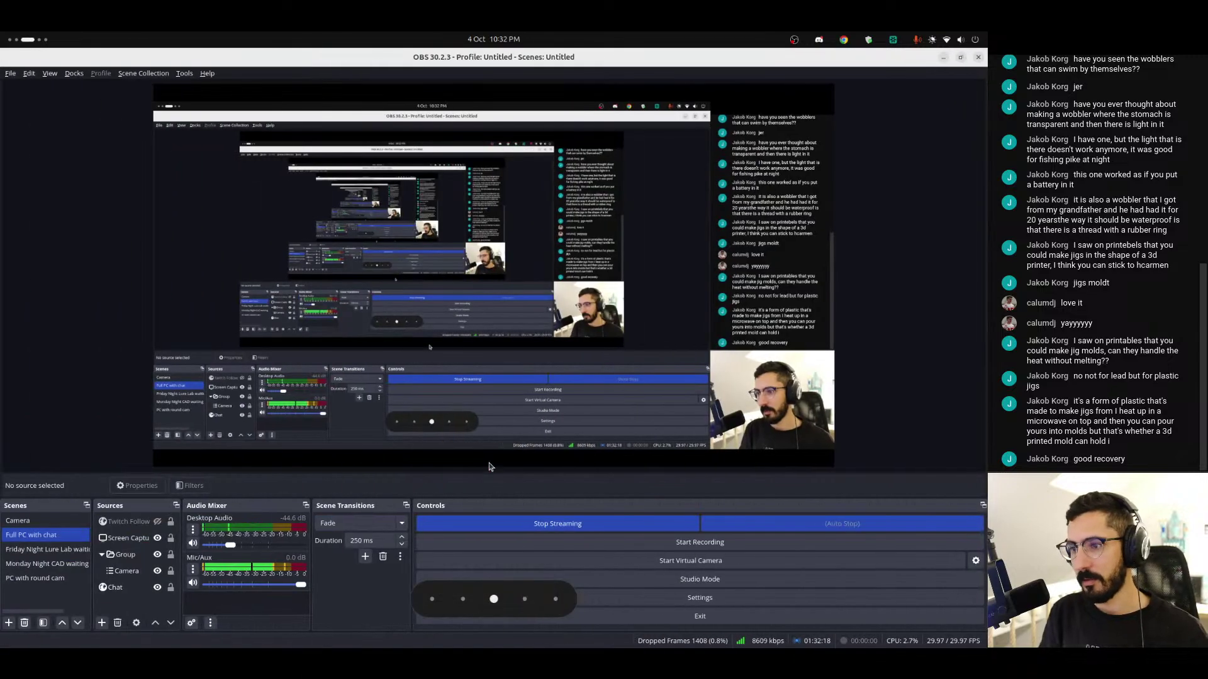
click(23, 527)
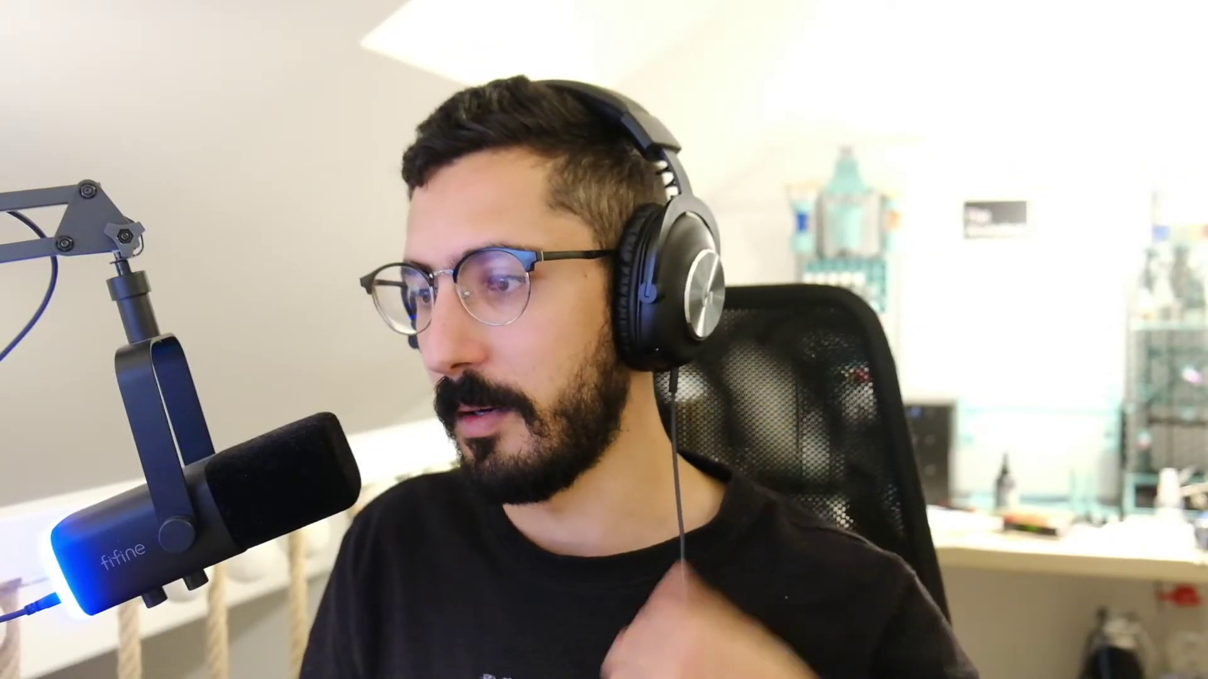